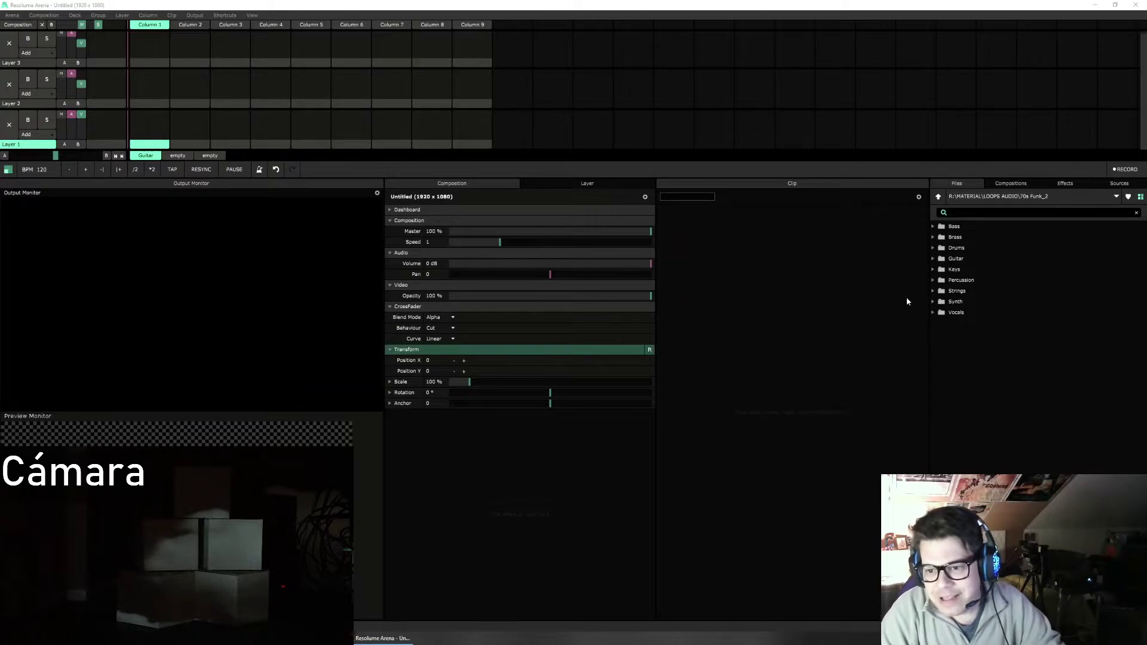
Step: Go back up to R:\MATERIAL\LOOPS AUDIO and scroll through its genre folders
left_click(940, 199)
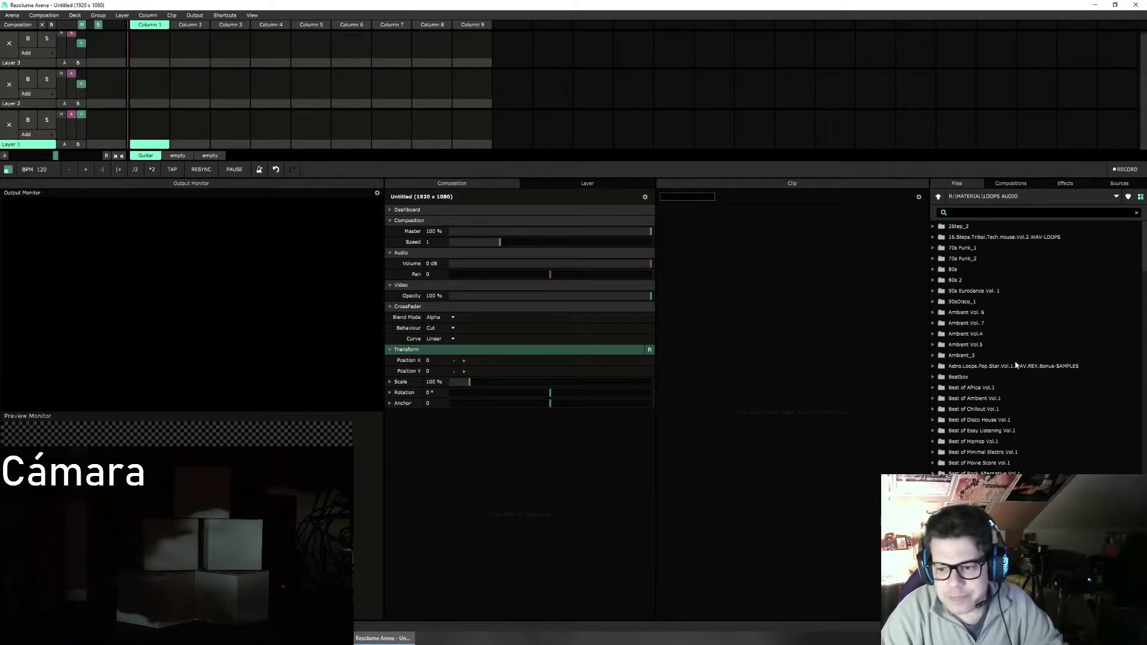
scroll(1026, 456, "down", 3)
scroll(1026, 456, "down", 6)
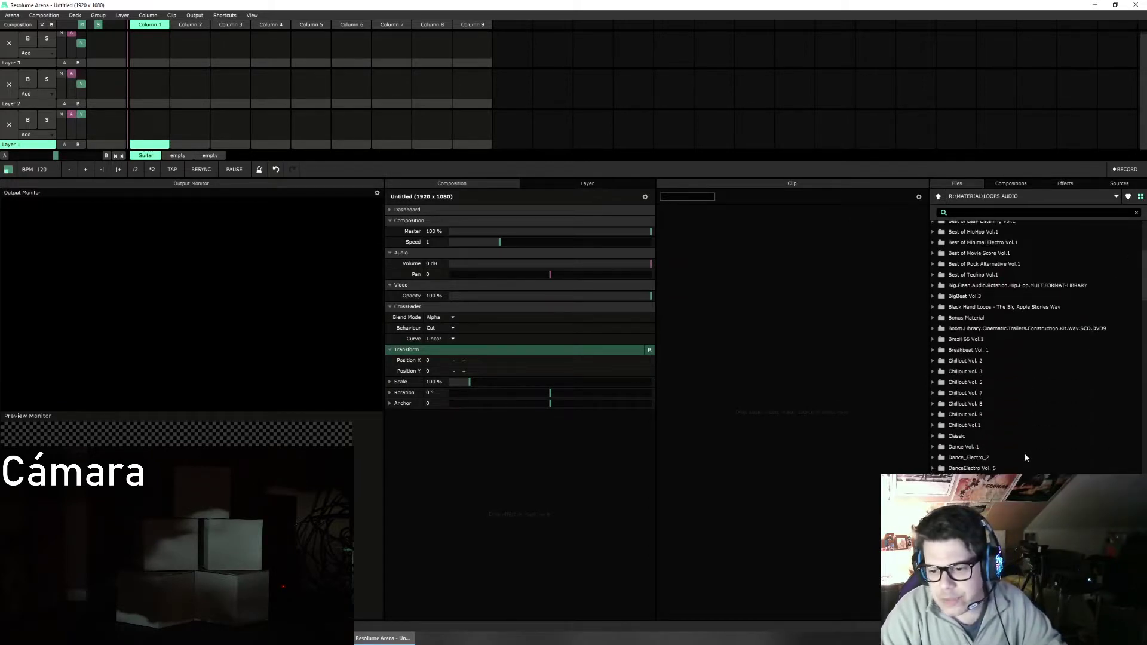
scroll(1023, 453, "down", 9)
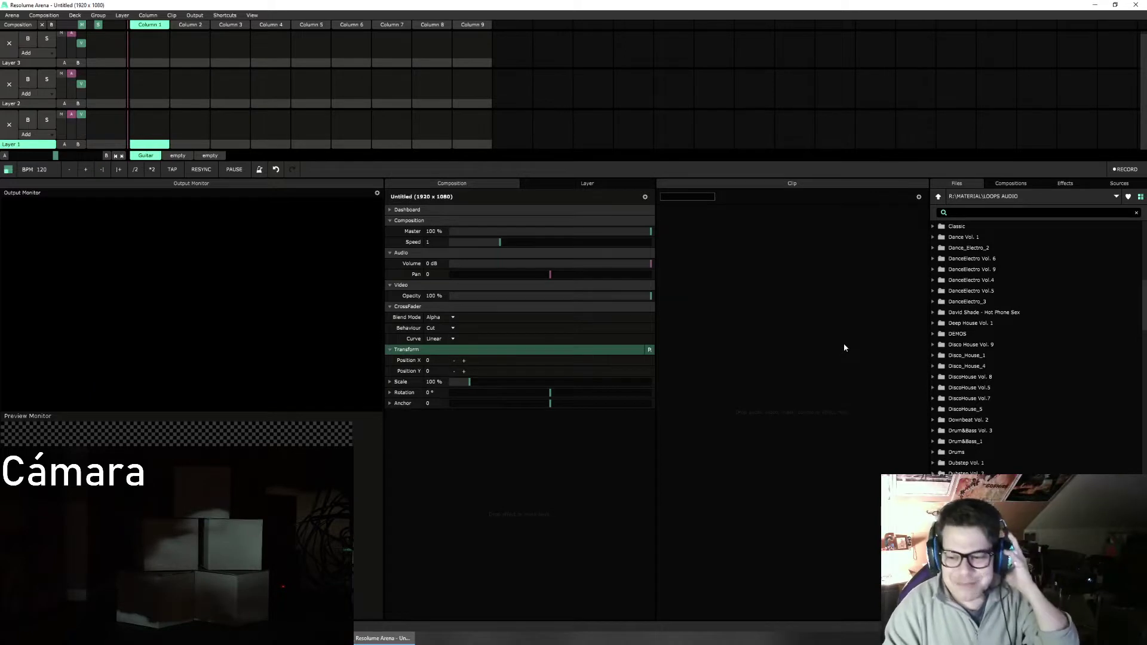
scroll(968, 451, "down", 5)
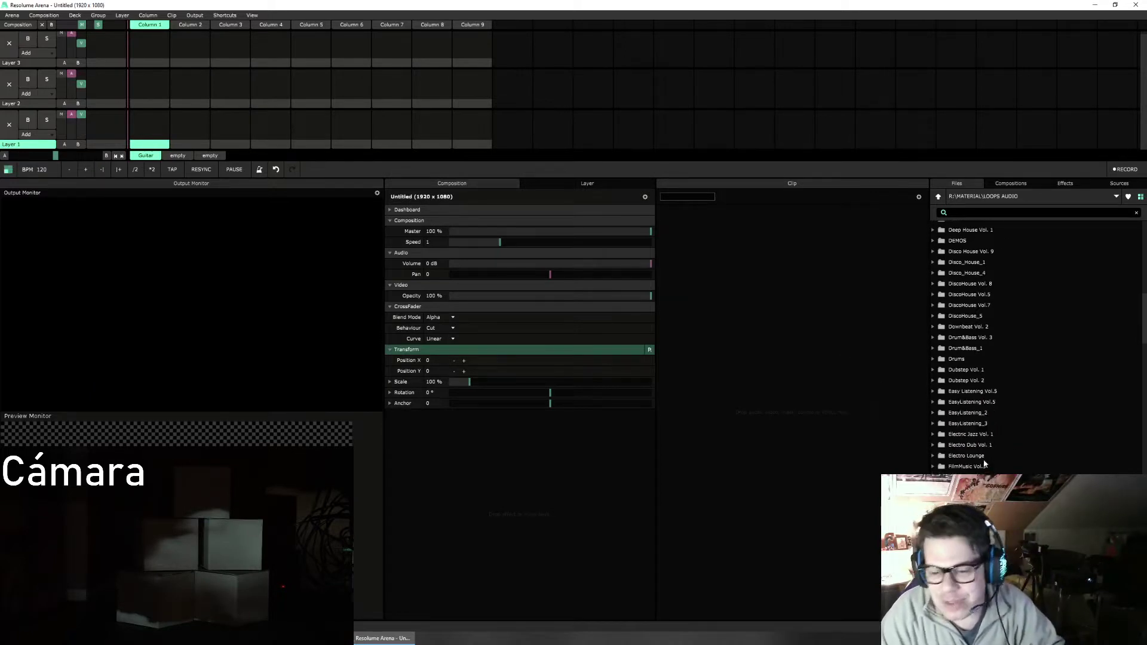
scroll(995, 452, "up", 5)
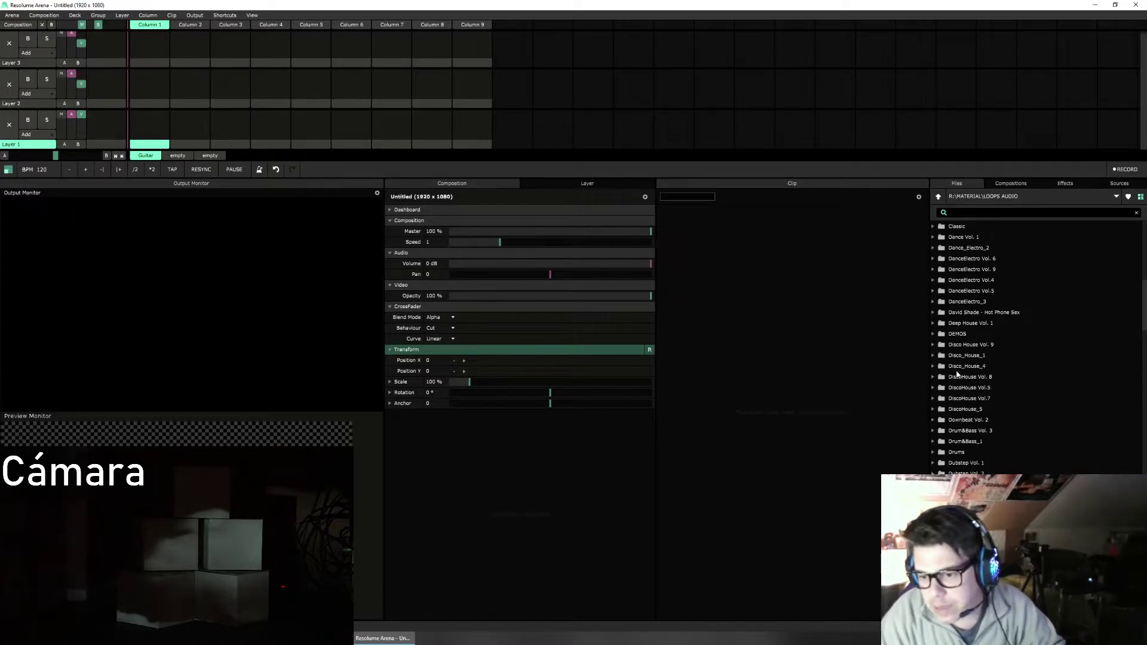
Step: Expand Disco House Vol. 9 > Drums in Files and rename Layer 1 to DRUMS
left_click(939, 344)
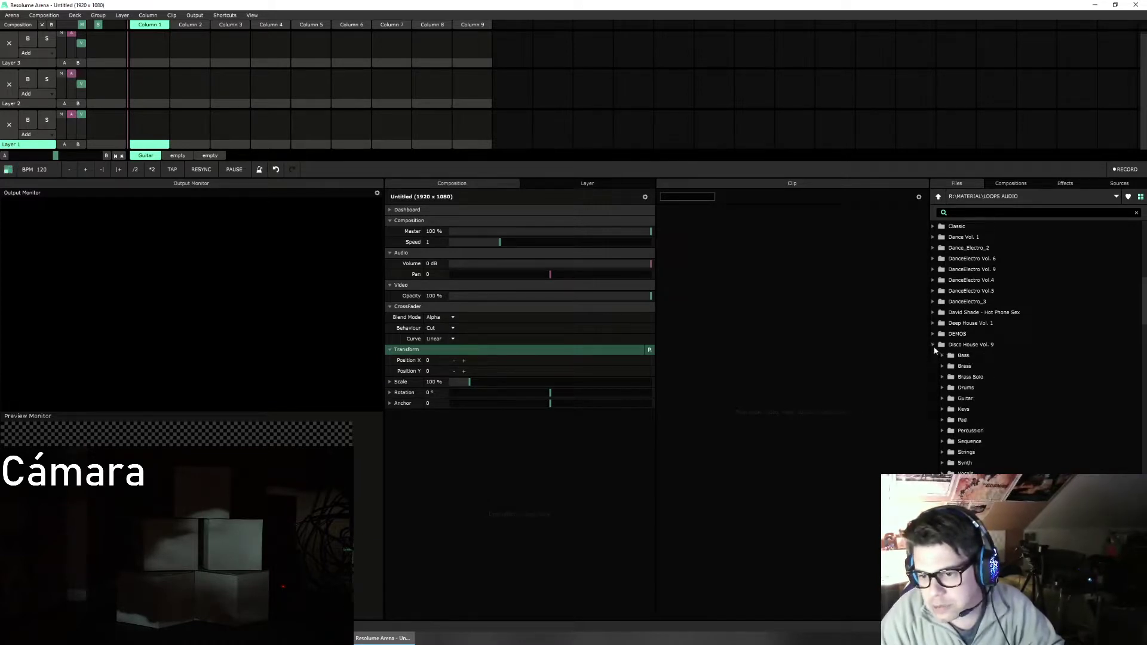
left_click(942, 387)
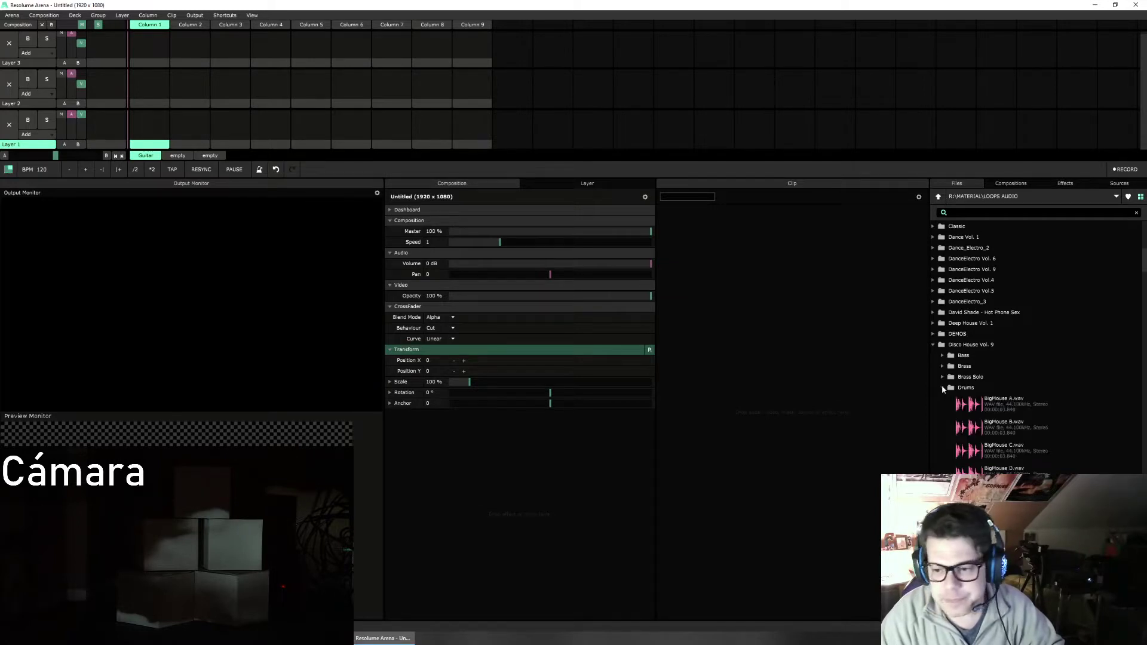
left_click(35, 145)
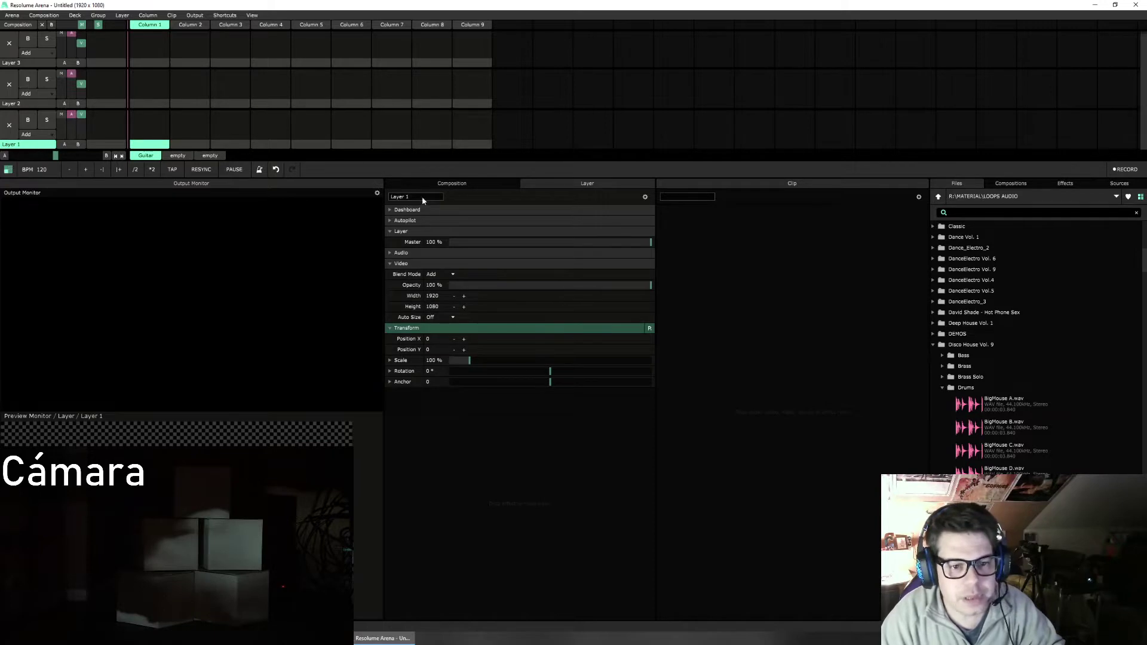
type("DRUMS")
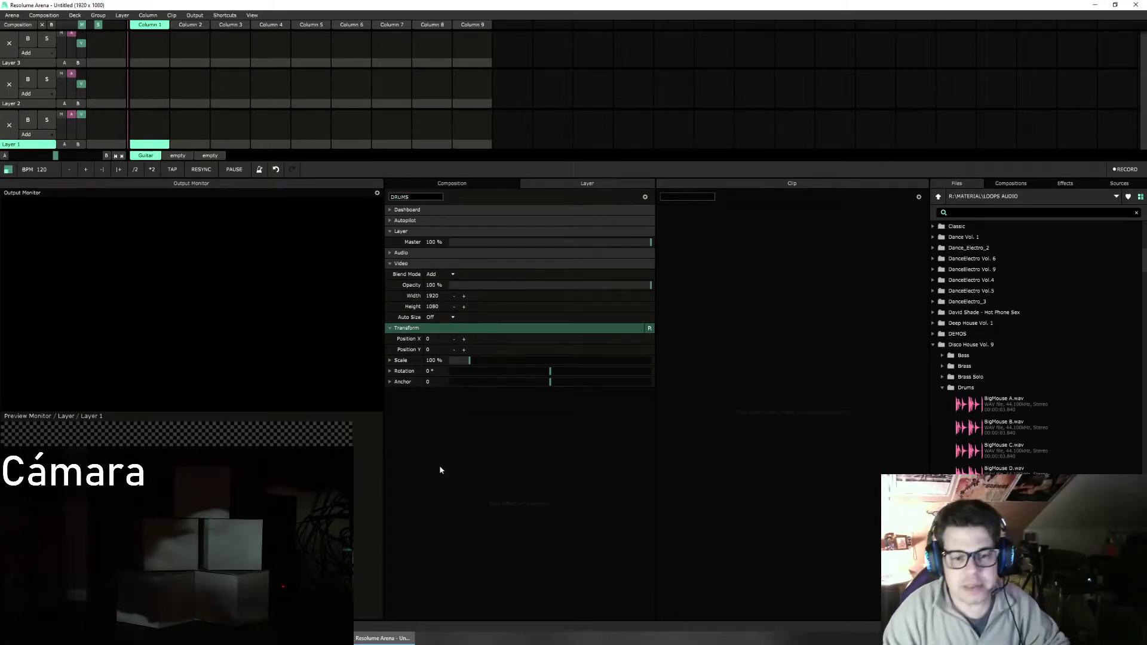
key("Return")
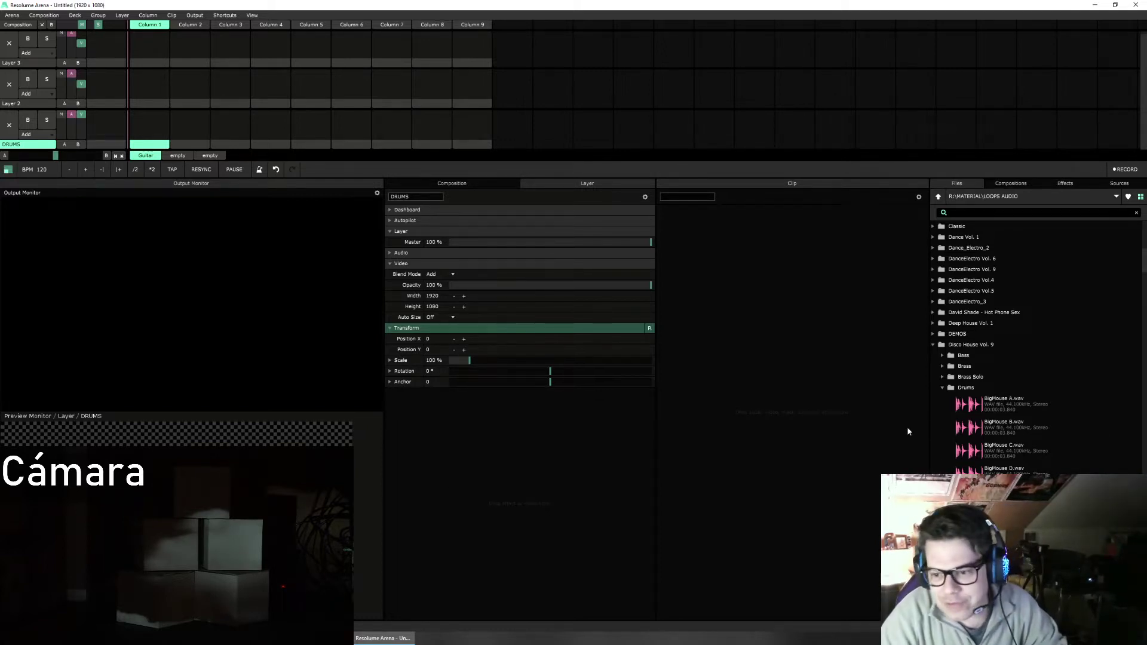
Step: Put BigMouse A.wav in DRUMS Column 1, then trigger and stop it twice
left_click_drag(980, 408, 147, 133)
left_click(148, 132)
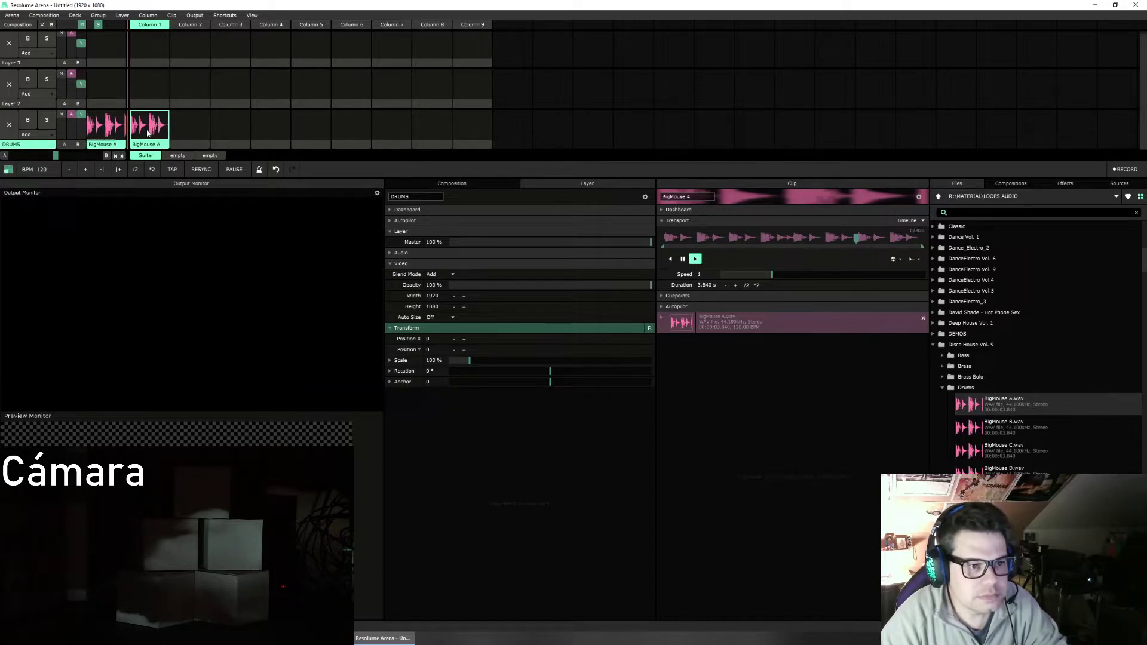
left_click(11, 140)
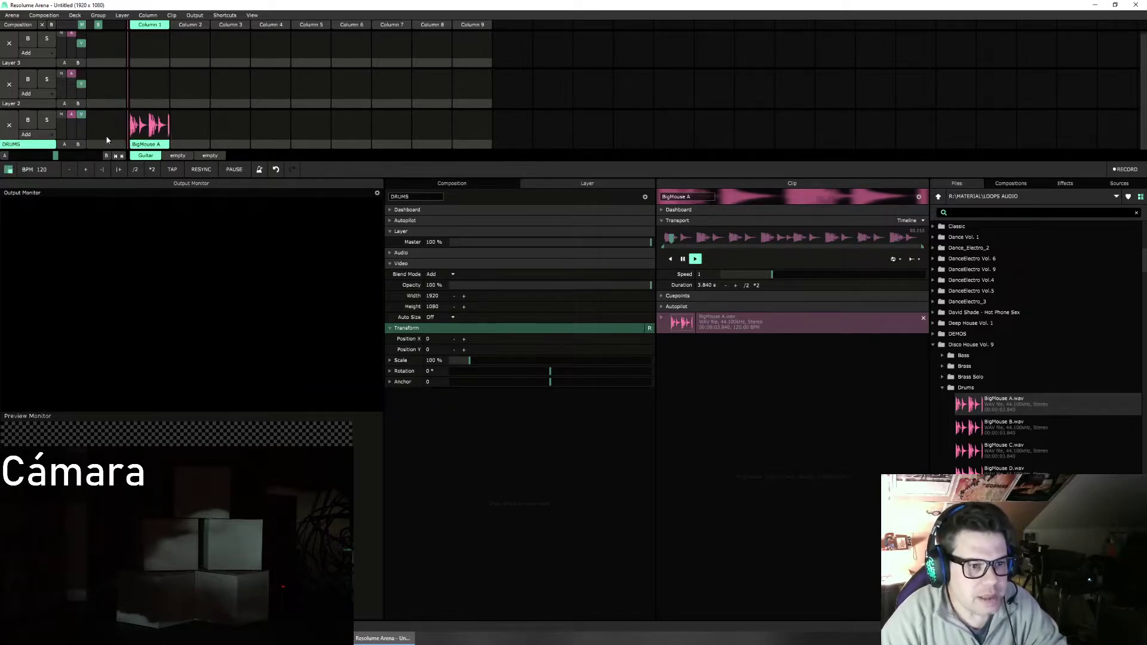
left_click(151, 145)
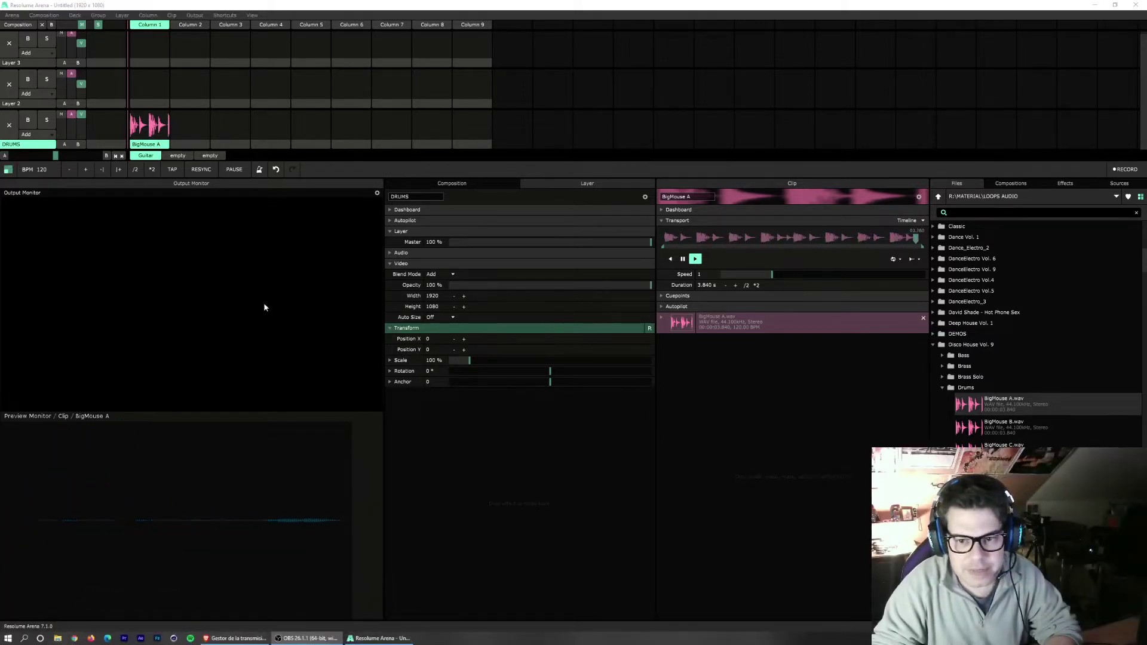
left_click(7, 137)
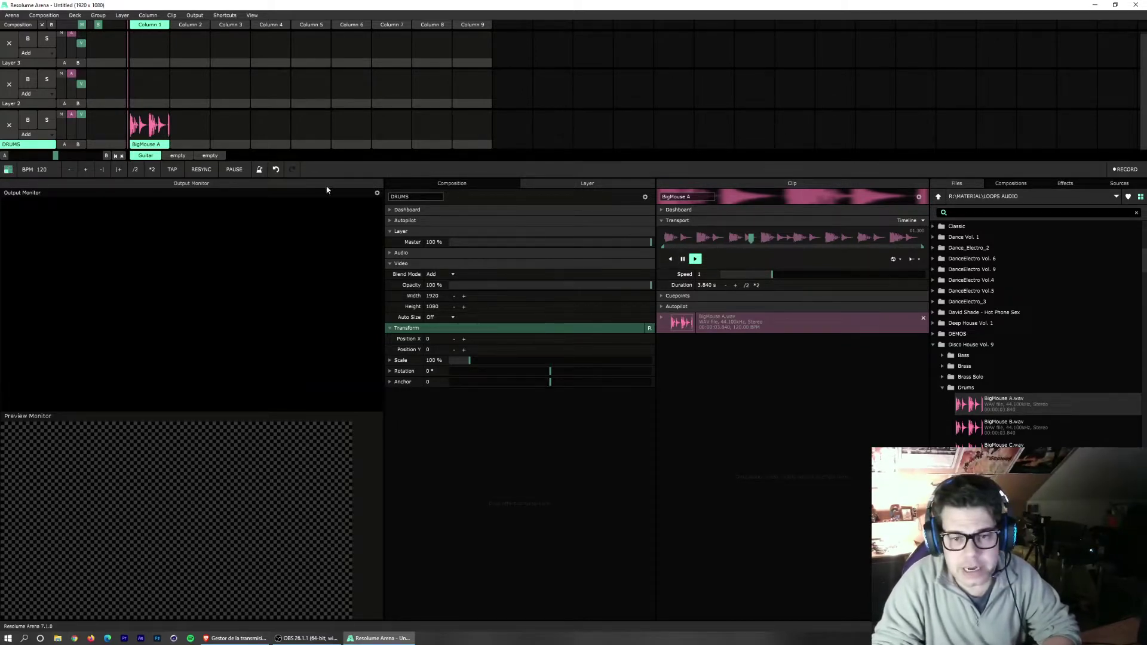
left_click(134, 130)
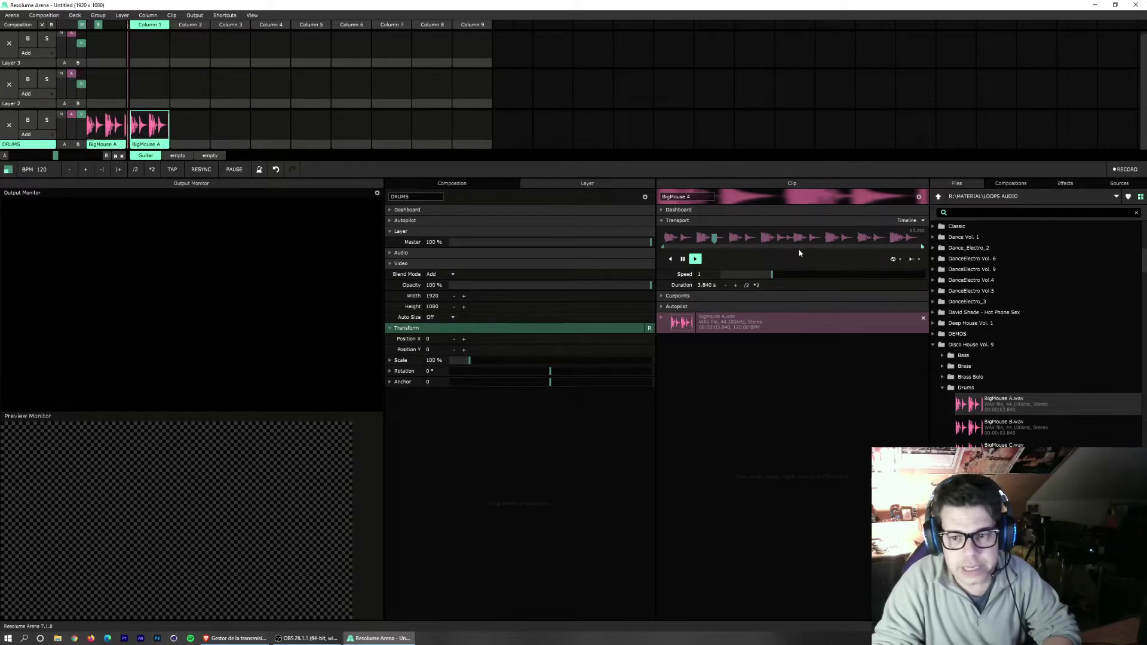
left_click(9, 125)
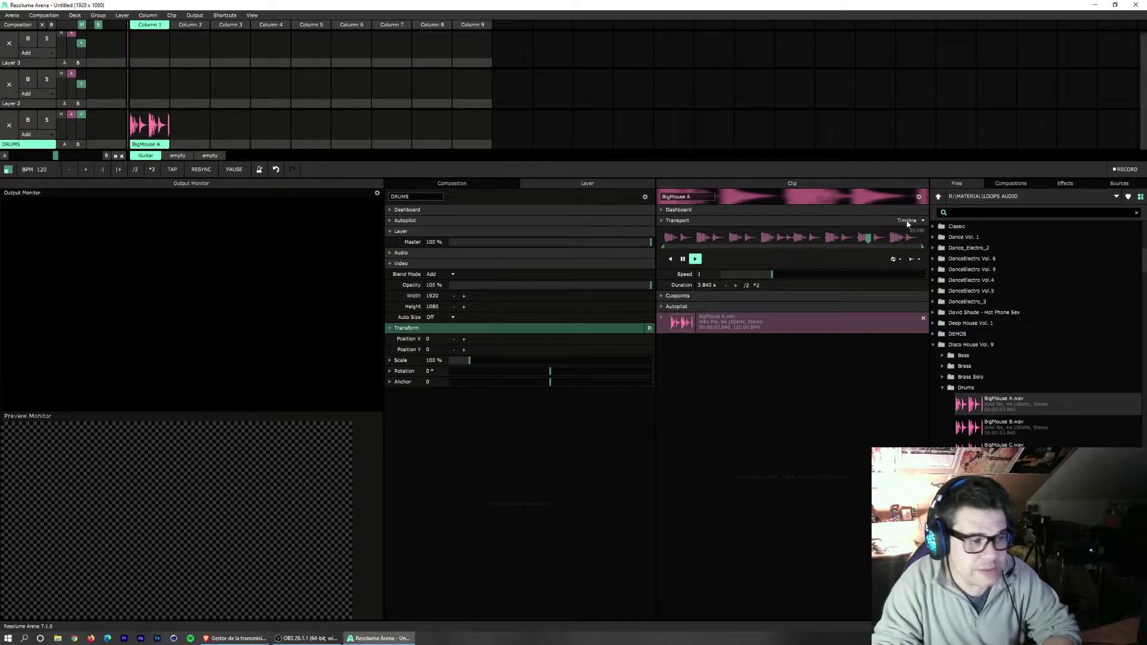
Step: Switch the BigMouse A clip's Timeline to BPM Sync, trigger it, then clear the layer
left_click(921, 221)
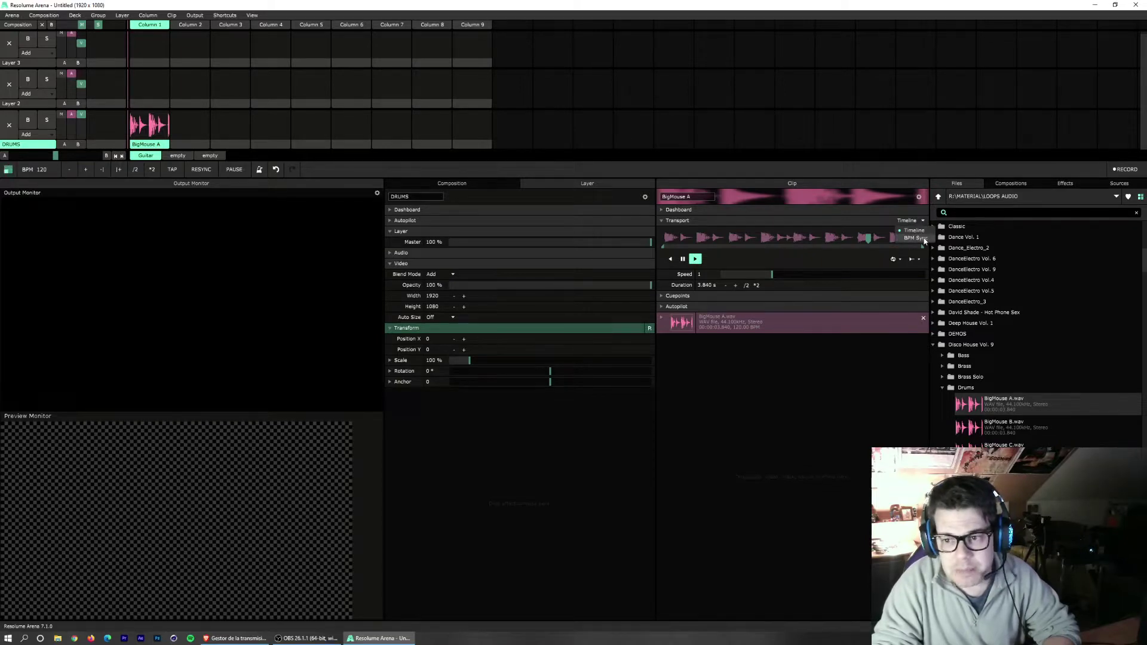
left_click(923, 241)
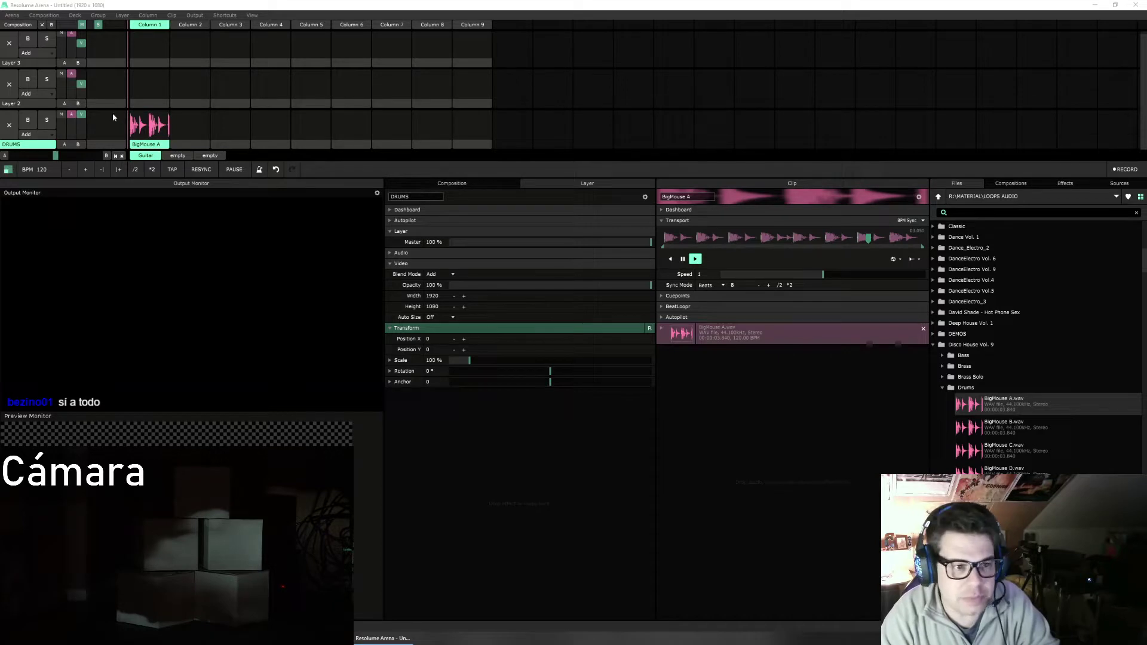
left_click(158, 125)
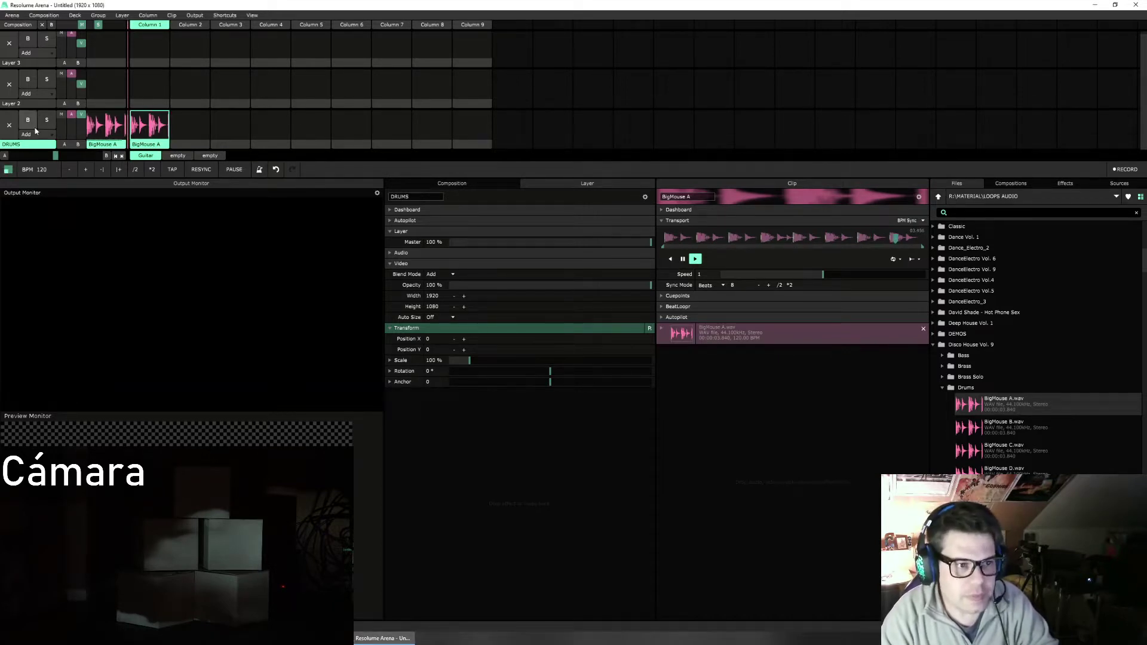
left_click(9, 125)
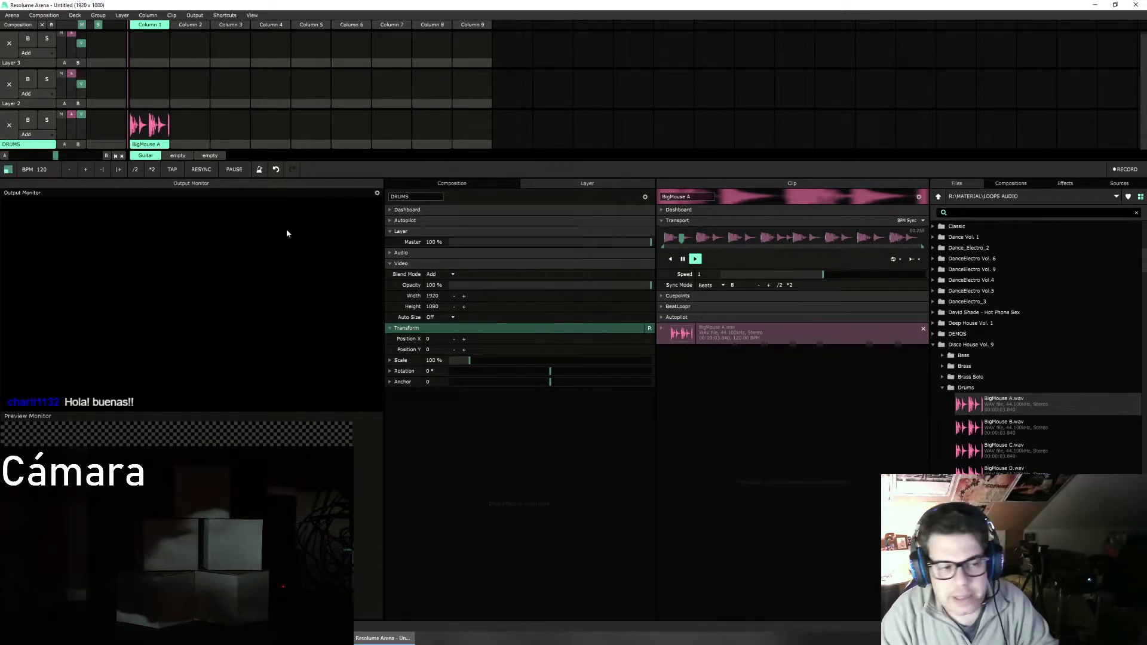
Step: Load BigMouse F.wav into DRUMS Column 2 with BPM Sync, then audition BigMouse A
scroll(1039, 346, "down", 5)
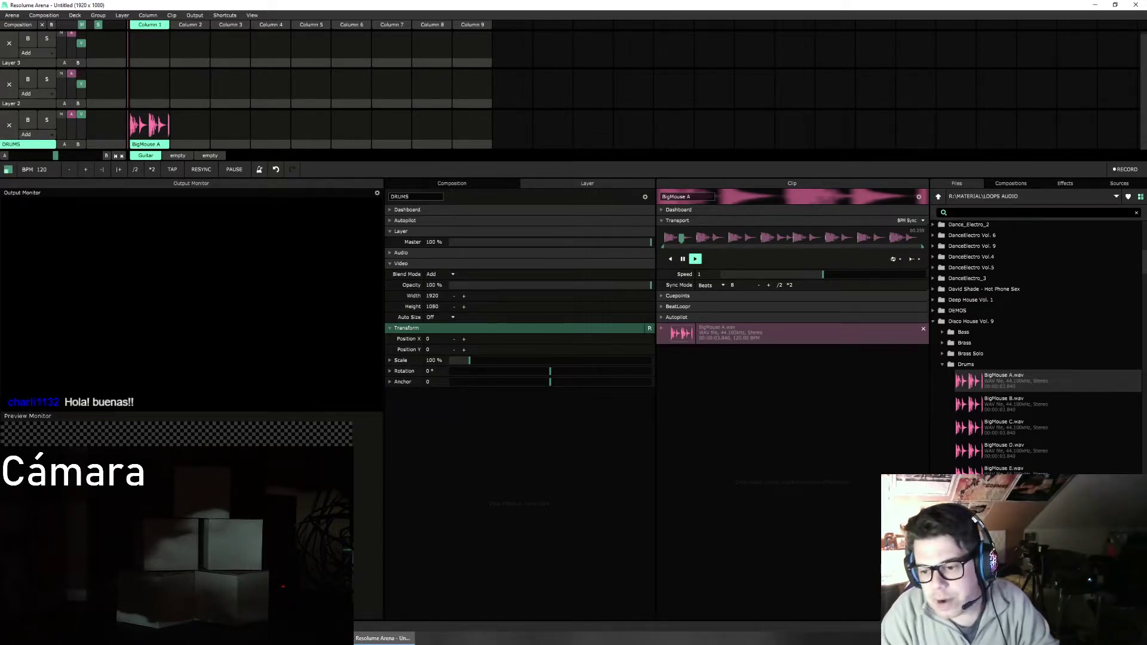
scroll(1026, 370, "up", 3)
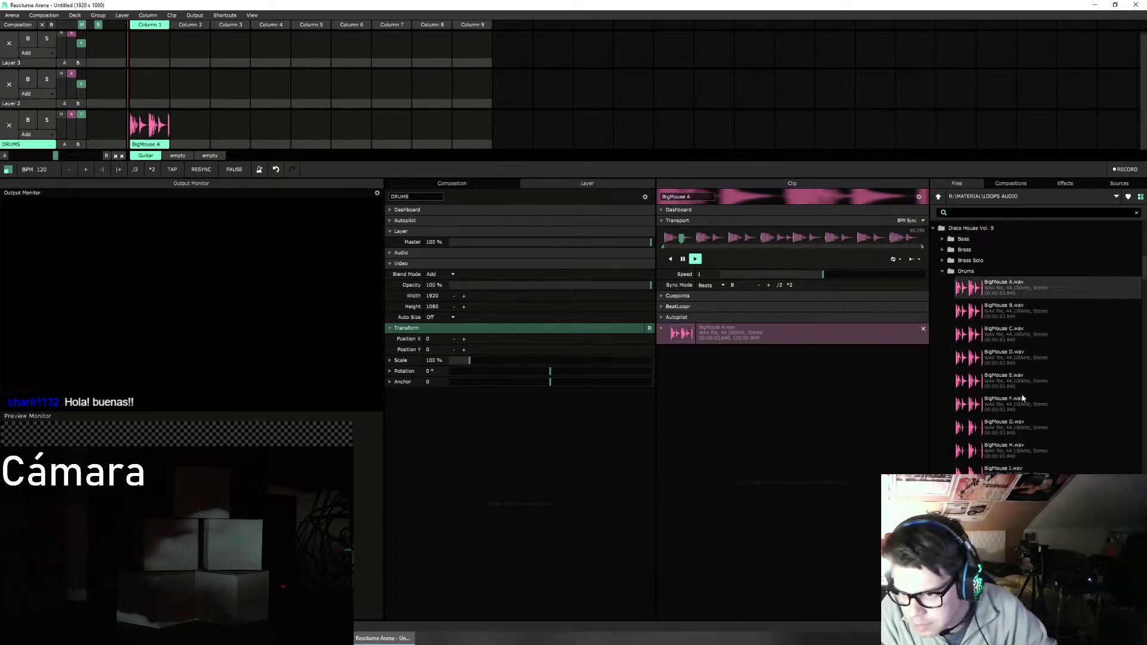
left_click_drag(1023, 399, 197, 134)
left_click(199, 133)
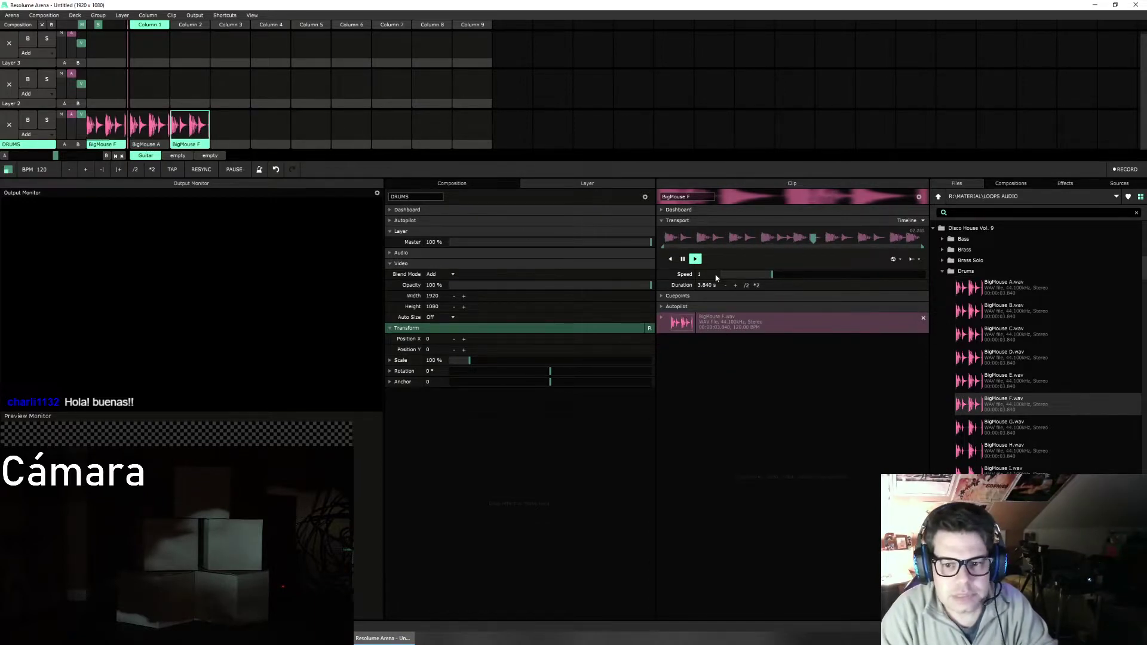
left_click(907, 220)
left_click(910, 236)
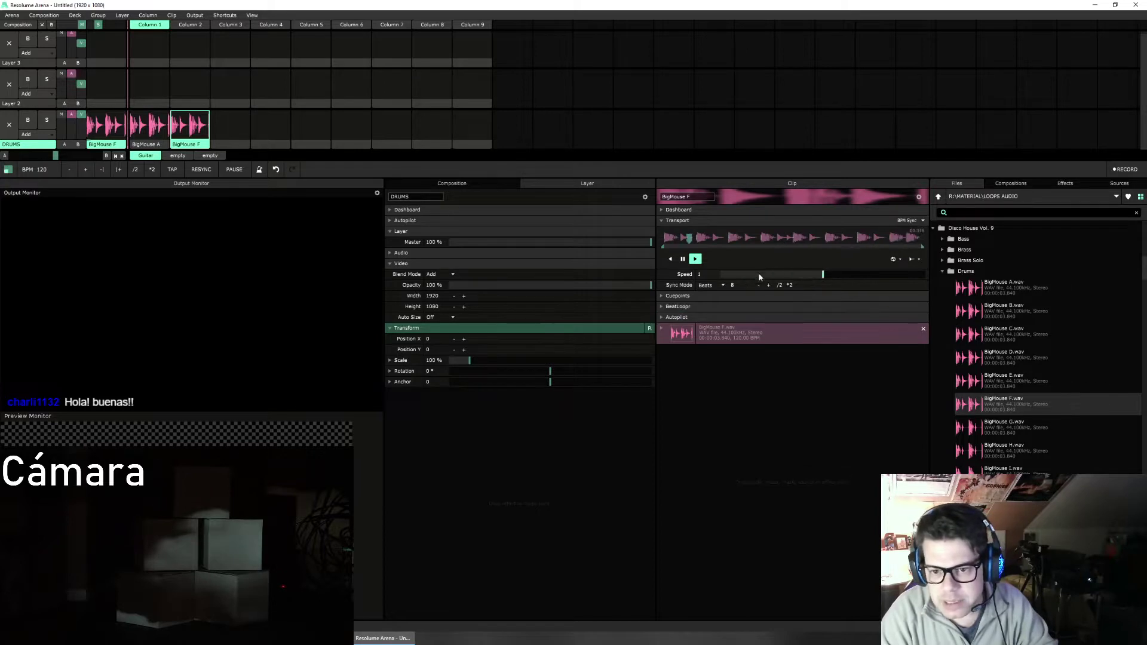
left_click(141, 133)
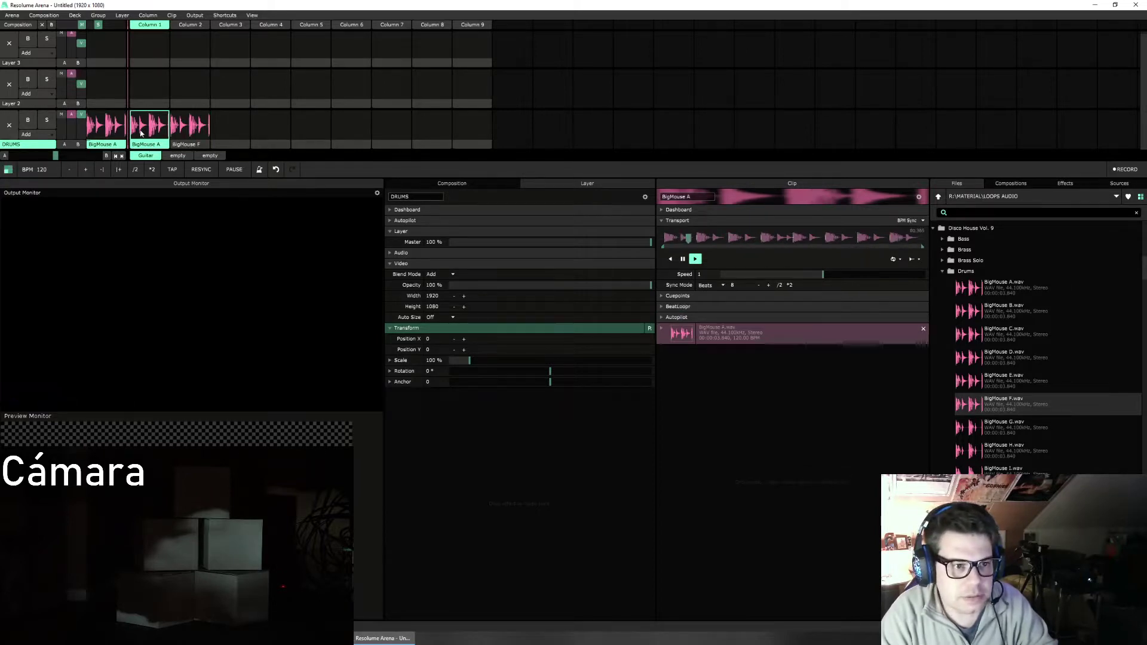
left_click(11, 126)
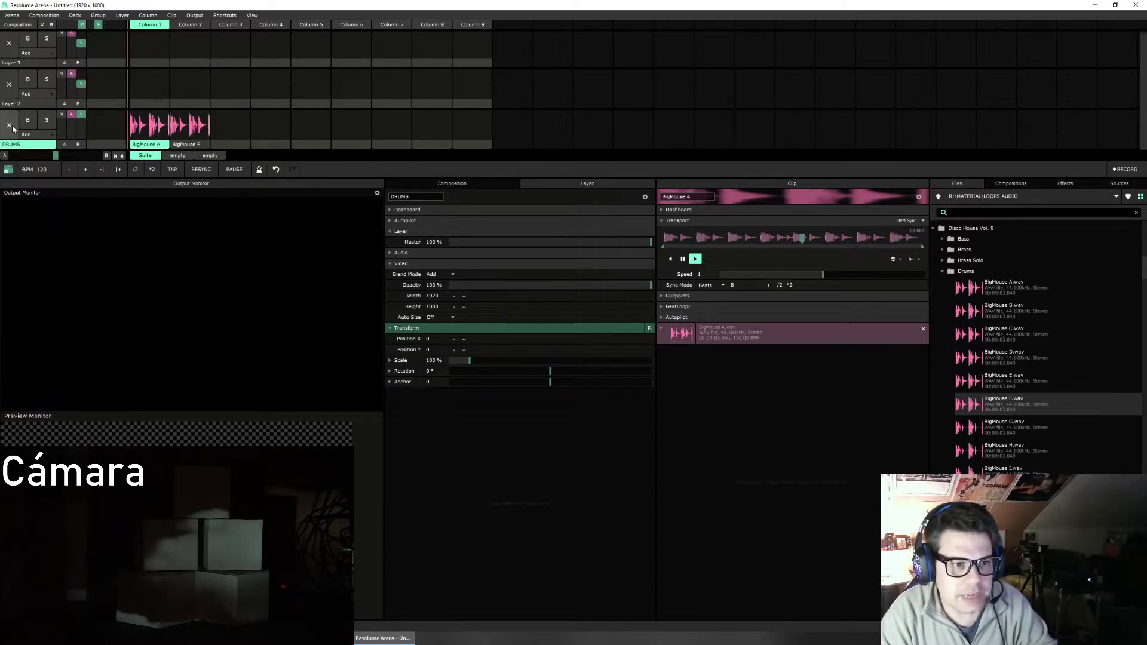
Step: Place BigMouse O.wav in the DRUMS layer's third slot
scroll(1044, 470, "down", 4)
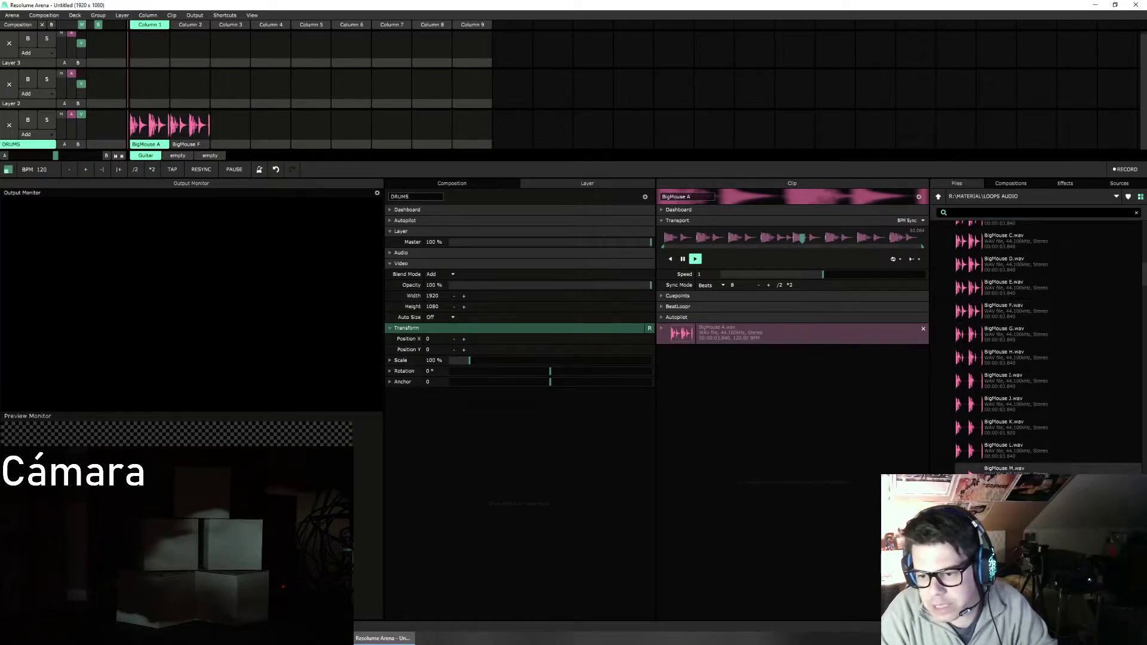
scroll(991, 407, "down", 4)
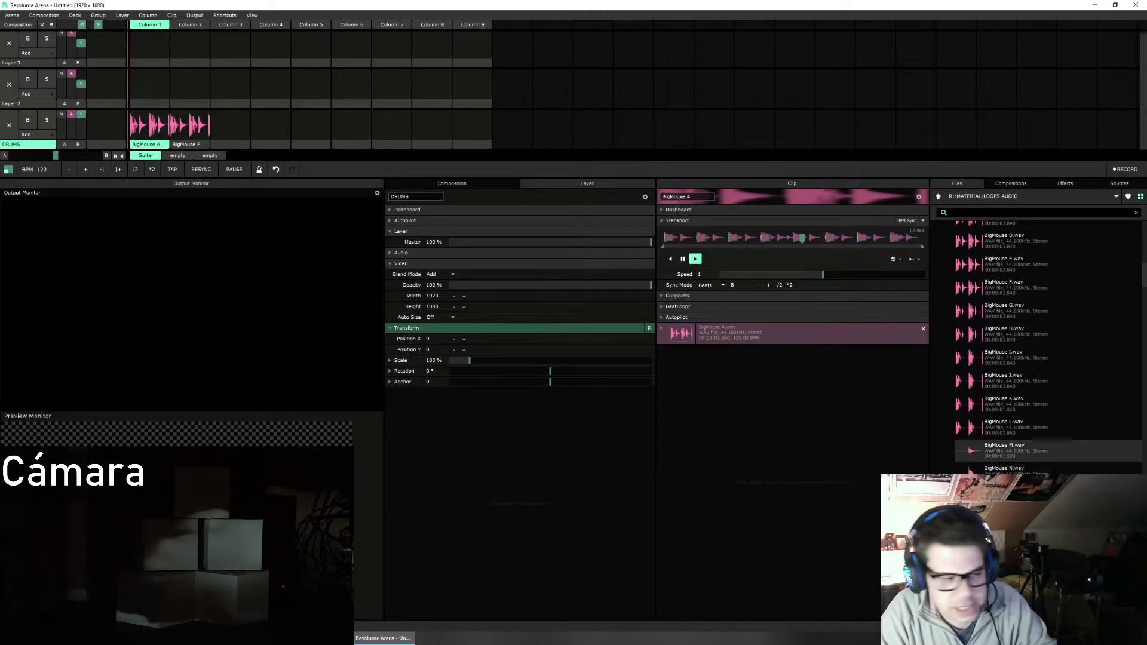
left_click_drag(997, 427, 233, 133)
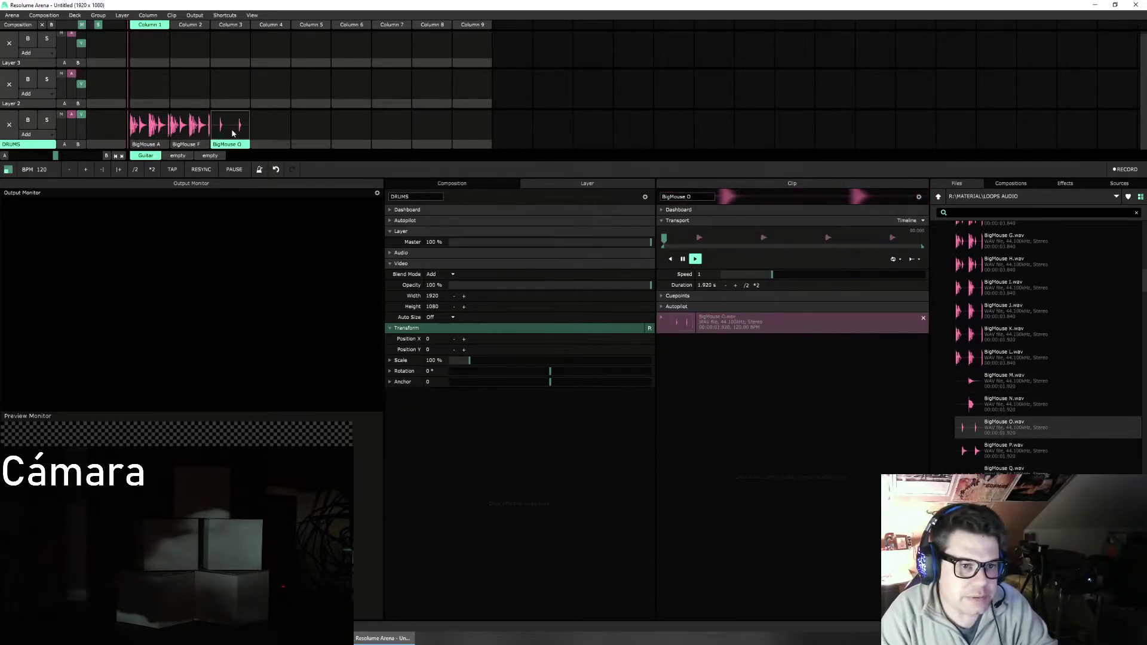
Step: Set the BigMouse O clip to BPM Sync with its length doubled to 8 beats
left_click(233, 132)
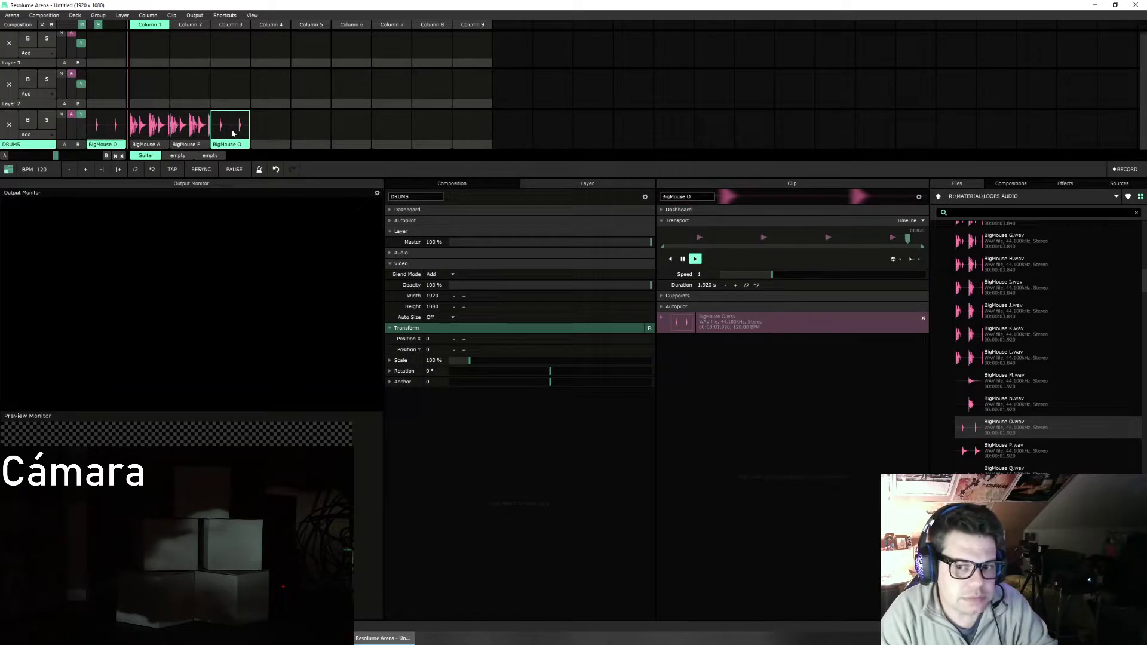
left_click(906, 220)
left_click(909, 238)
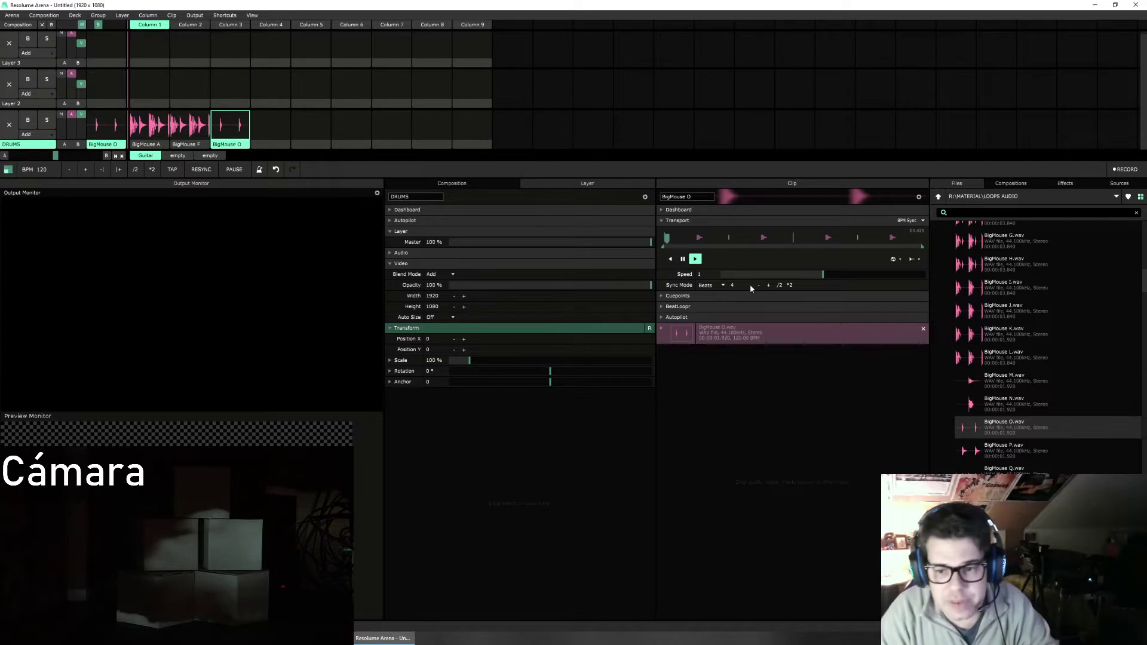
left_click(789, 286)
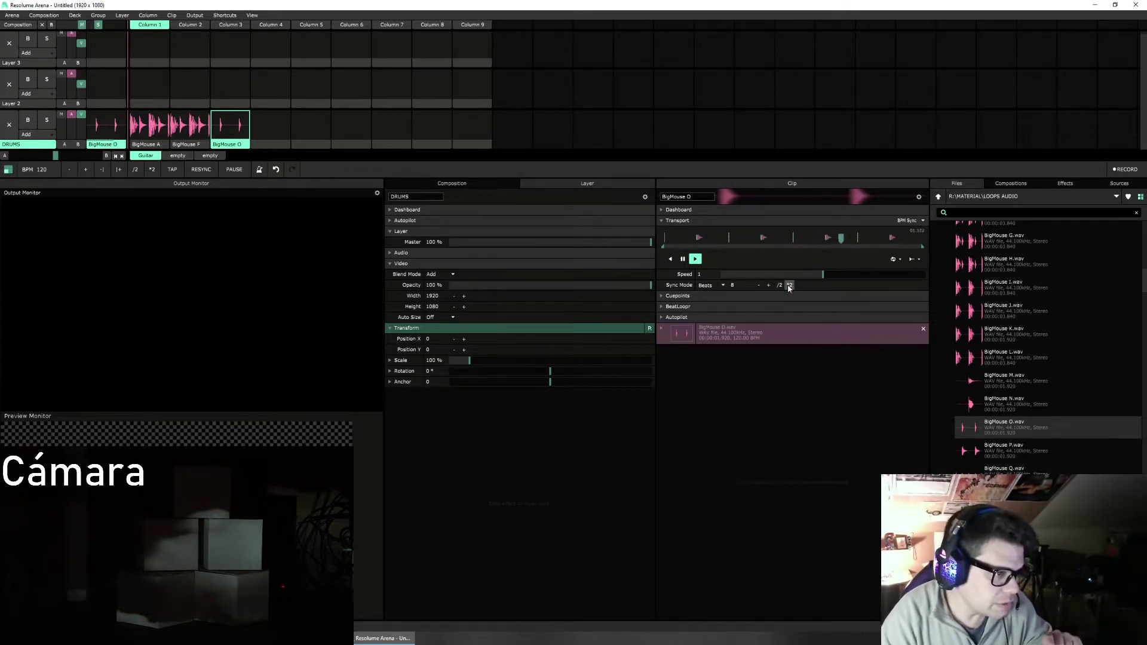
Step: Audition the F, O and A clips, ending with BigMouse F playing
left_click(200, 136)
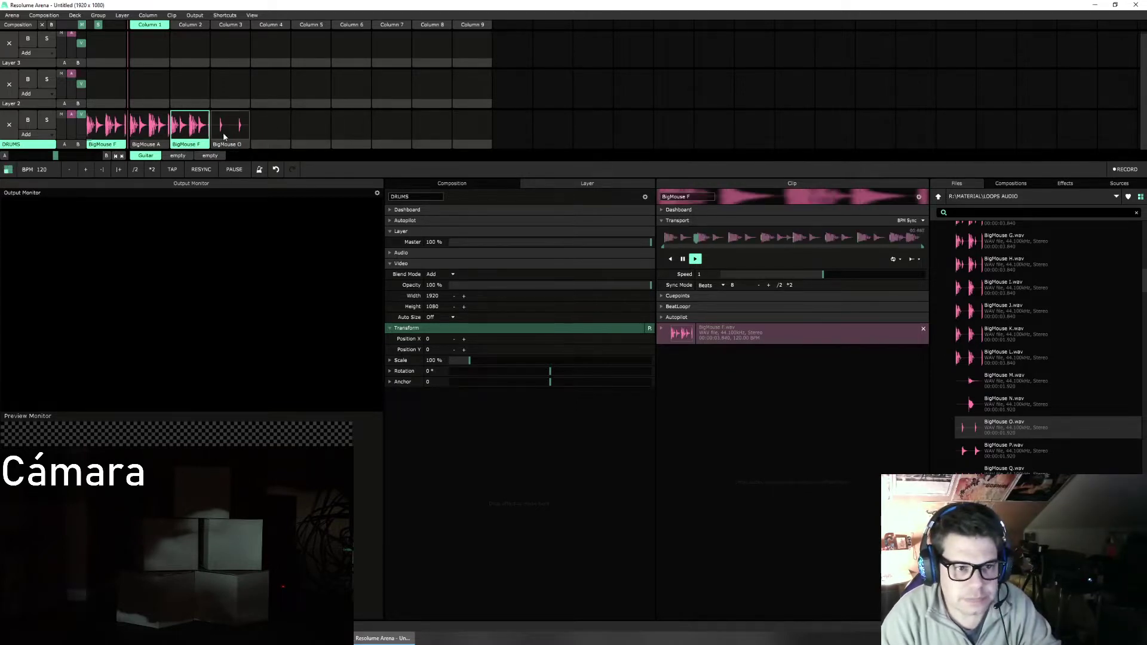
left_click(229, 137)
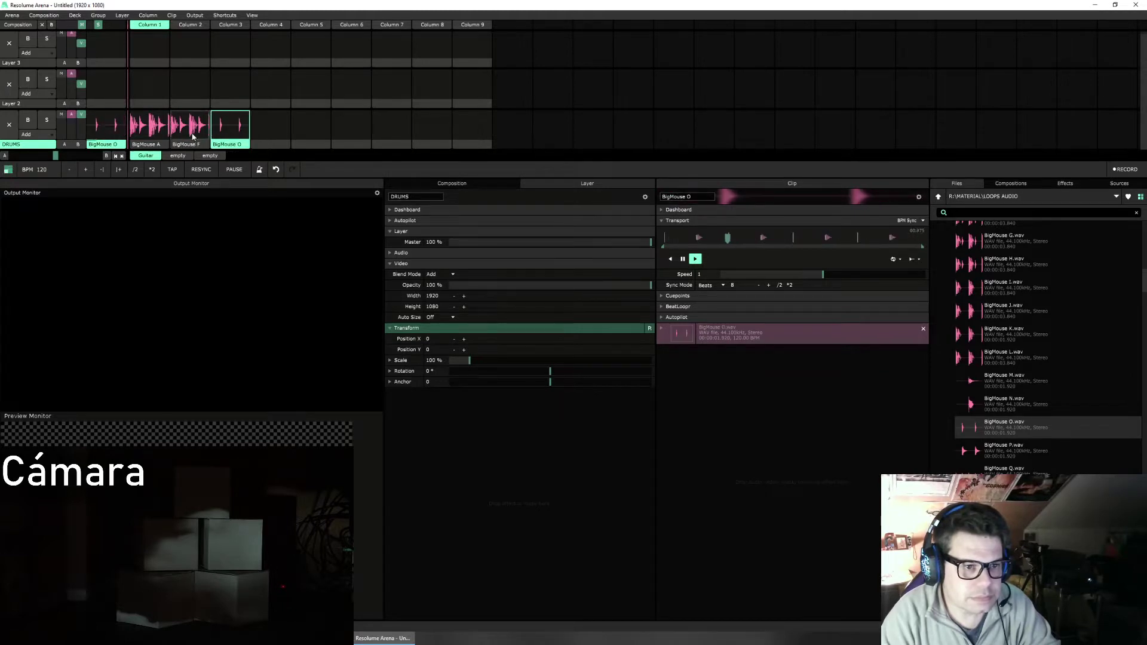
left_click(152, 133)
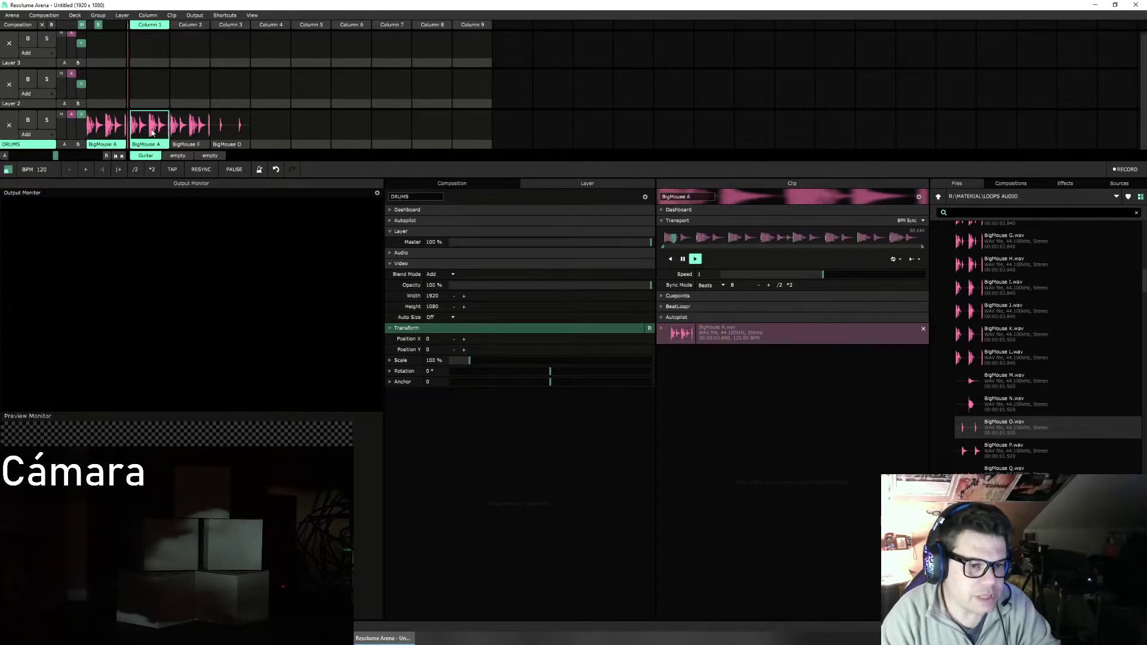
left_click(187, 132)
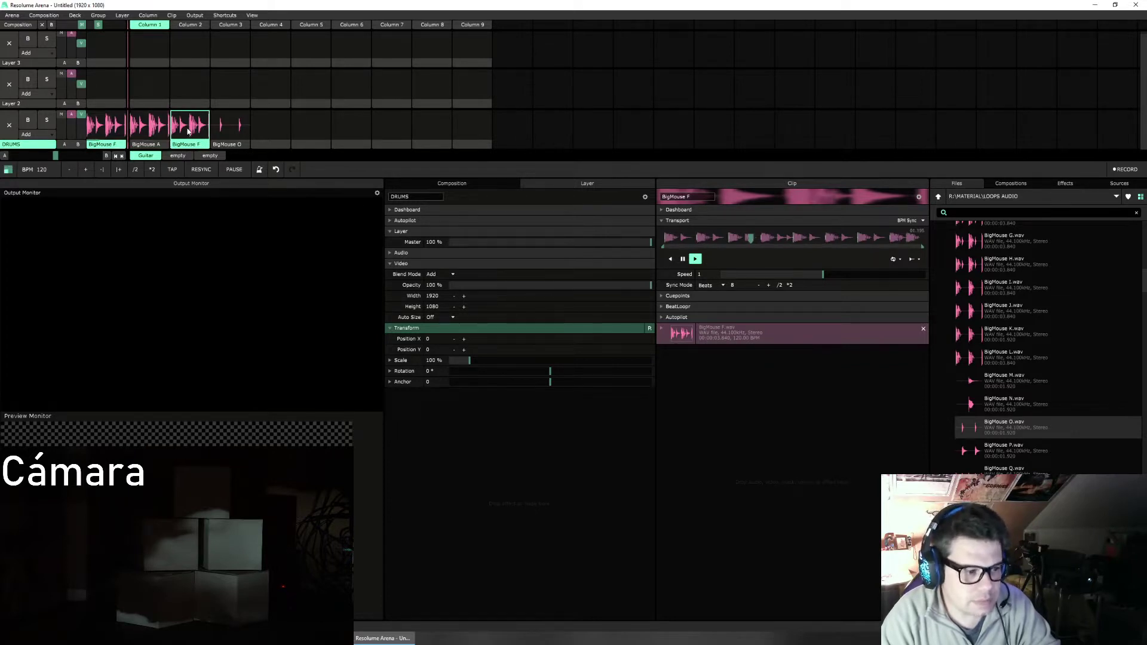
Step: Clear the DRUMS layer, load BigMouse B.wav into Column 2 and audition it against BigMouse A
left_click(11, 126)
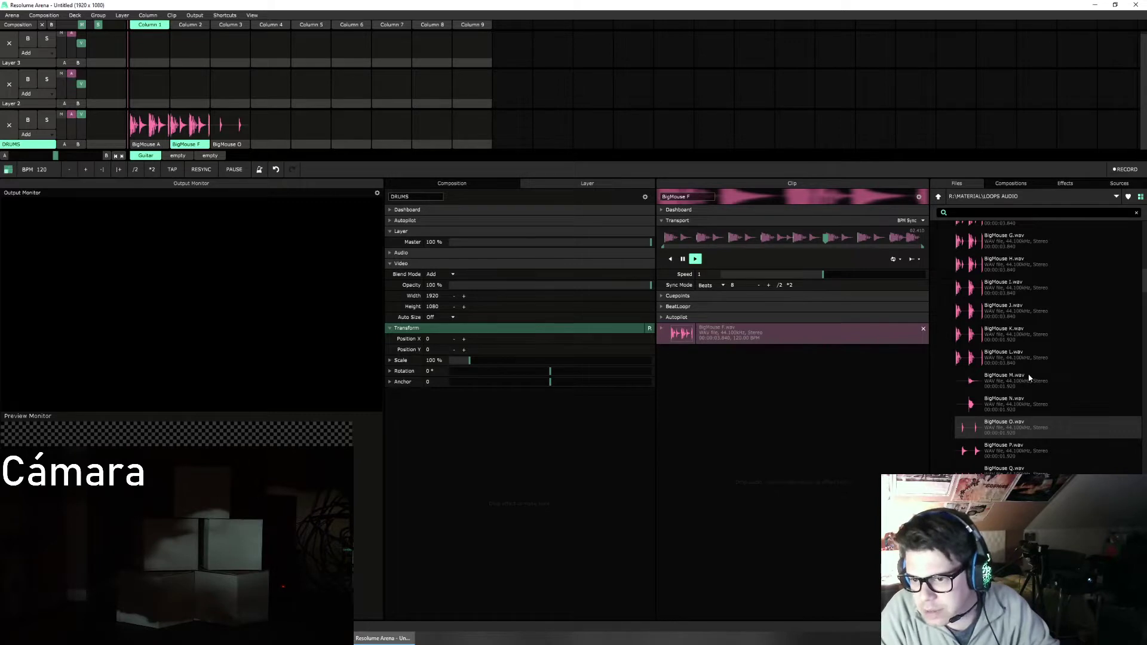
scroll(1030, 377, "up", 7)
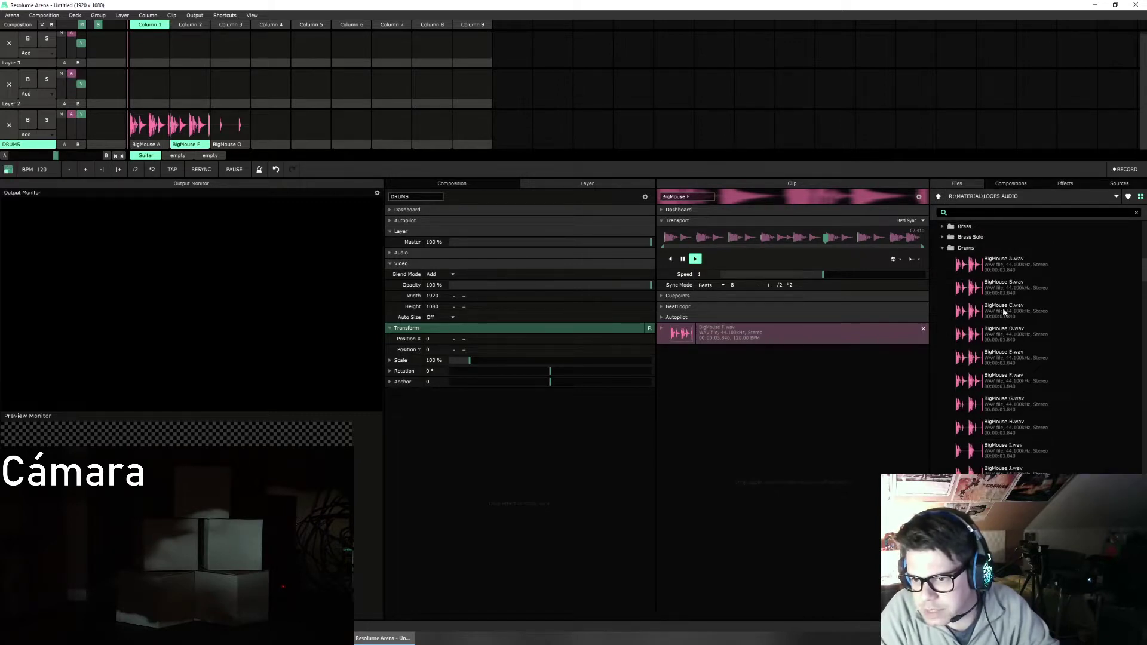
left_click_drag(1000, 293, 199, 134)
left_click(193, 132)
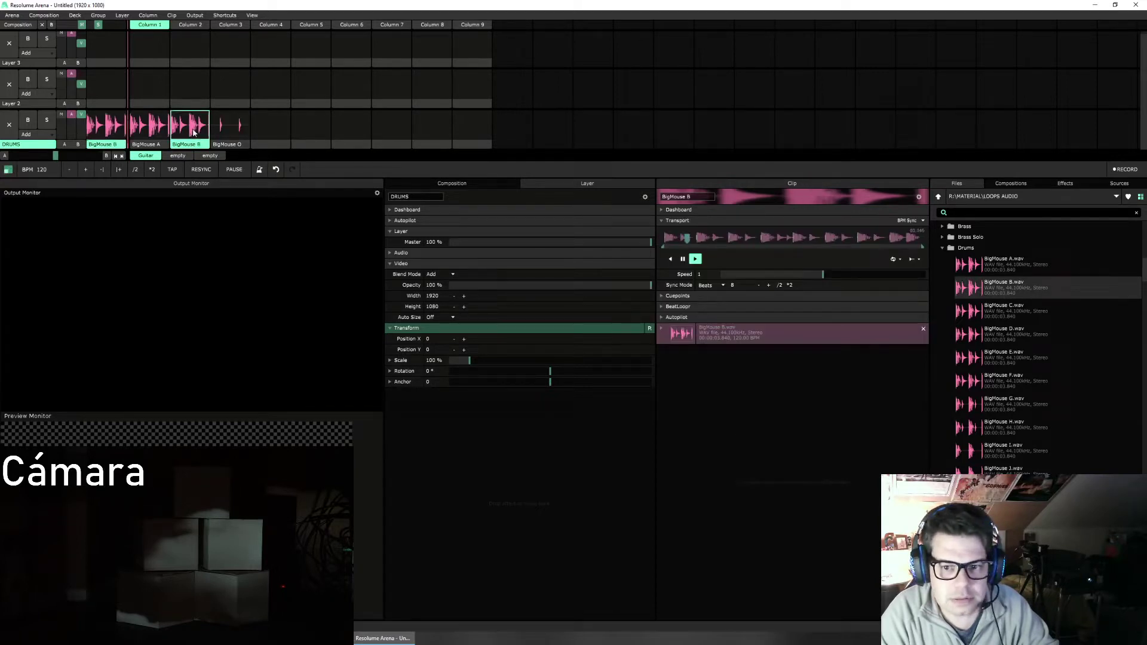
left_click(148, 133)
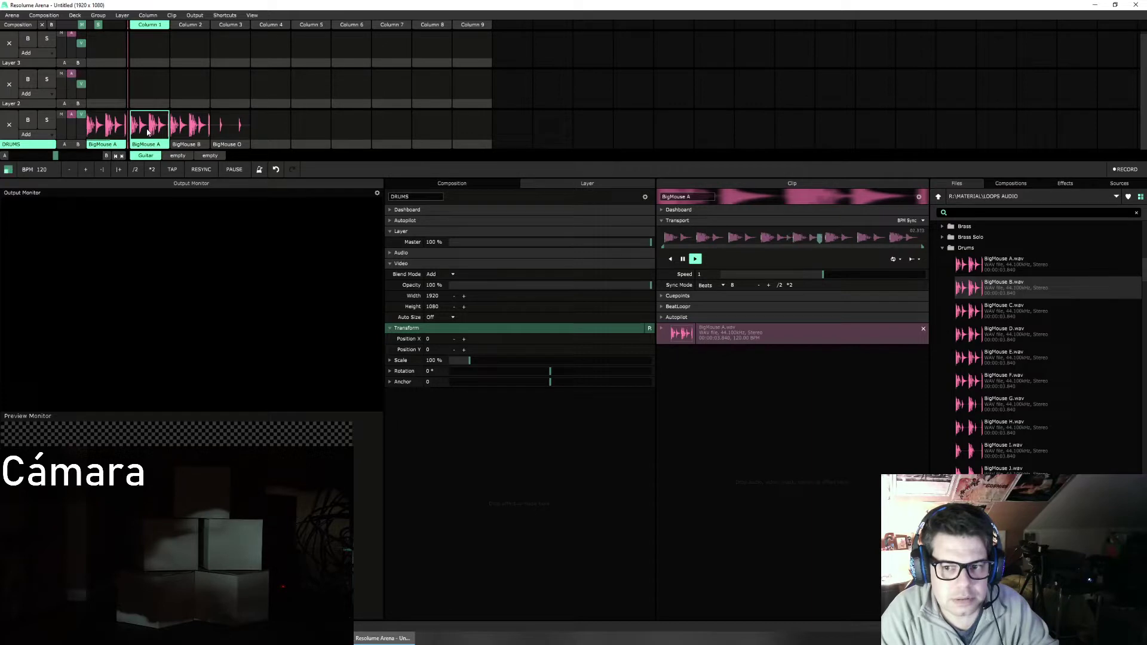
left_click(194, 131)
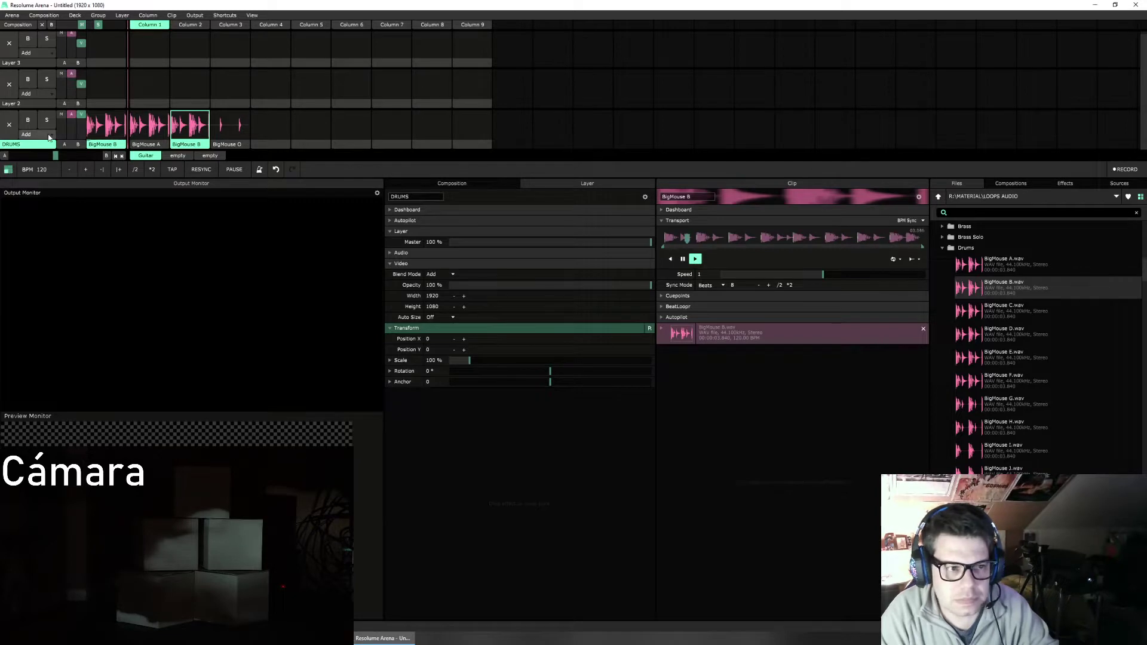
left_click(9, 124)
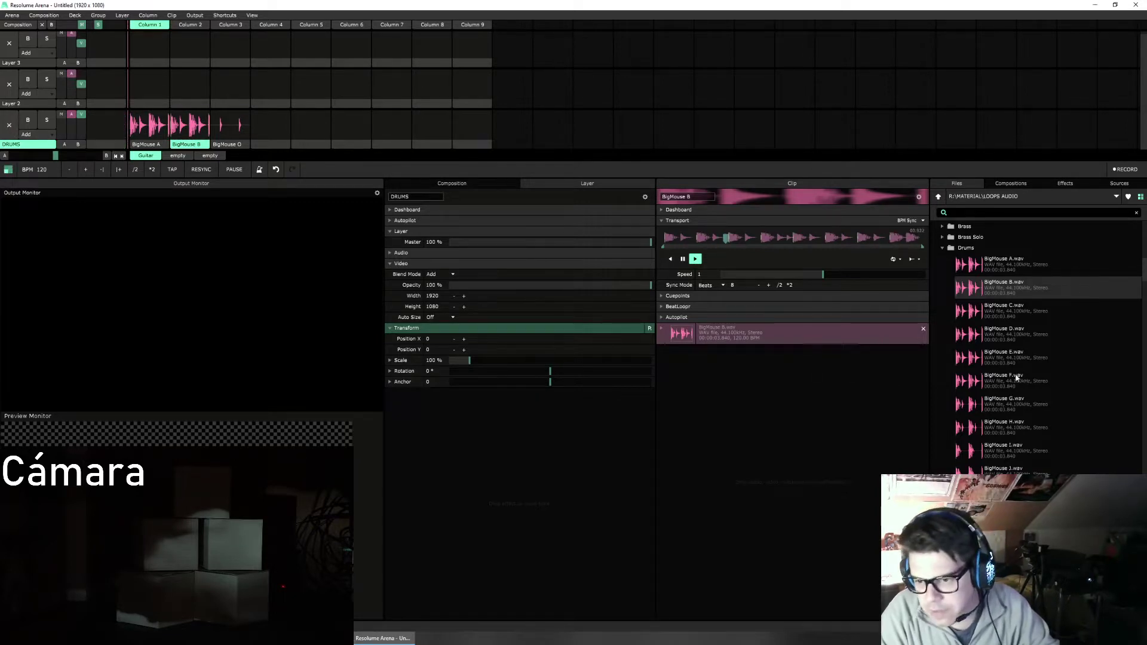
Step: Replace Column 2 with BigMouse J.wav and audition it against O and A, ending on A
left_click_drag(1029, 471, 197, 124)
left_click(202, 124)
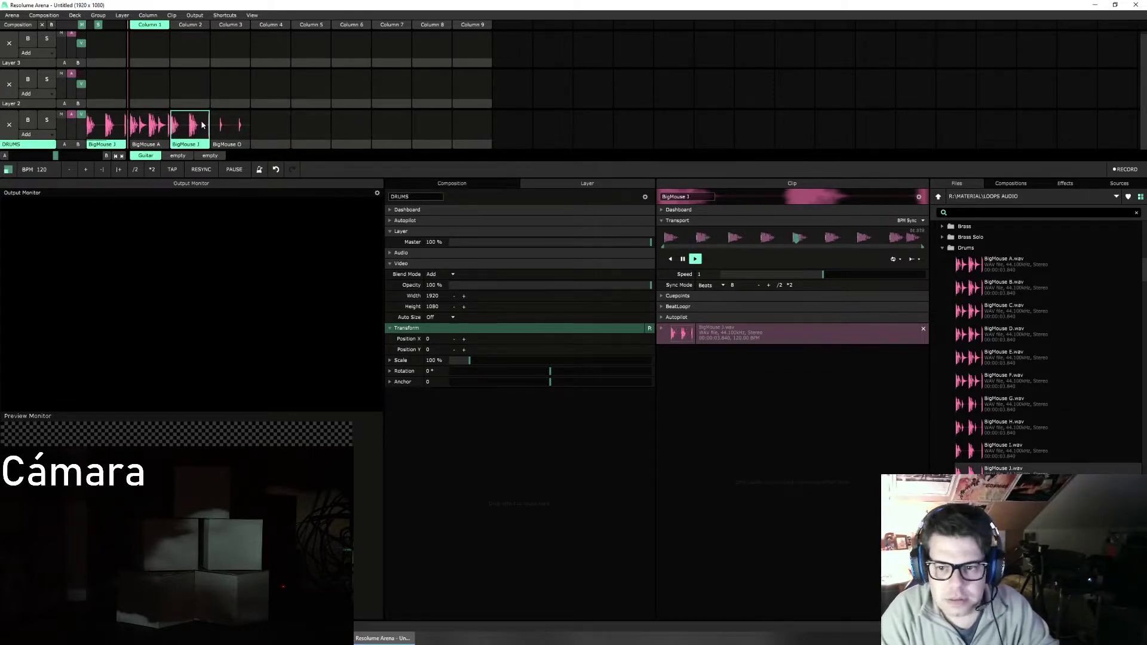
left_click(9, 125)
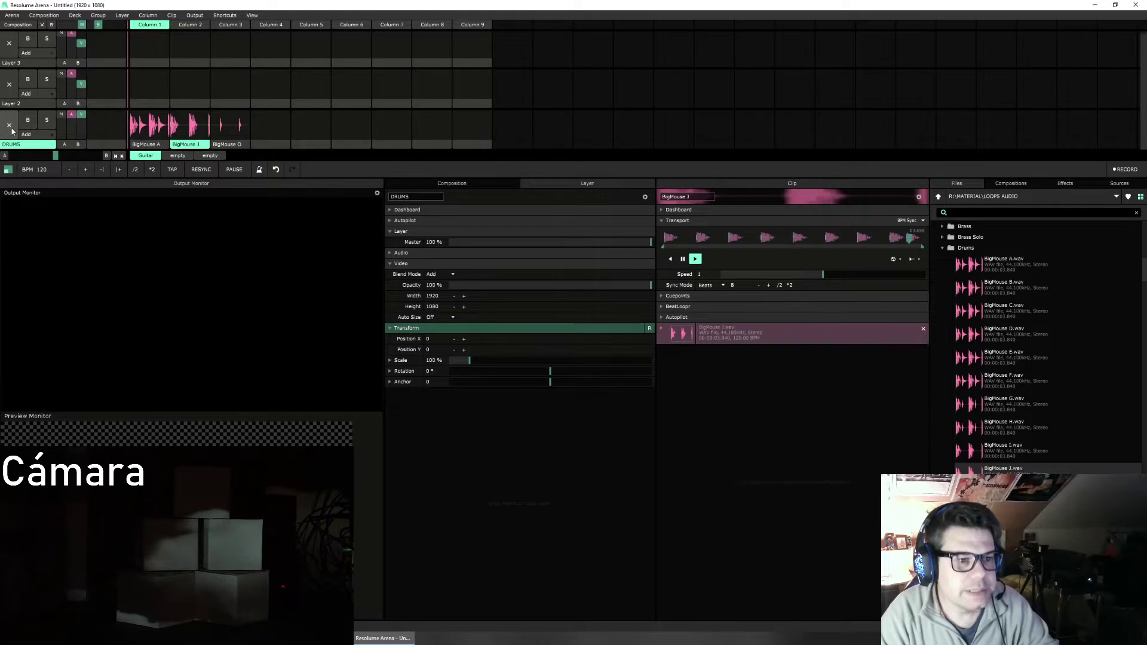
left_click(190, 125)
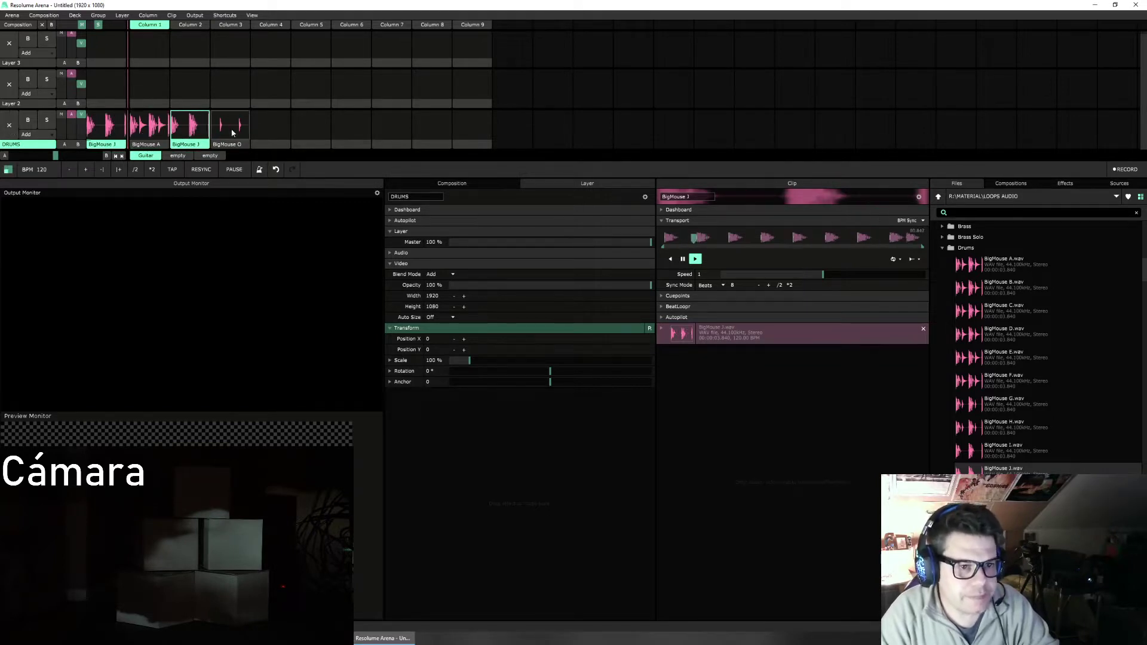
left_click(234, 132)
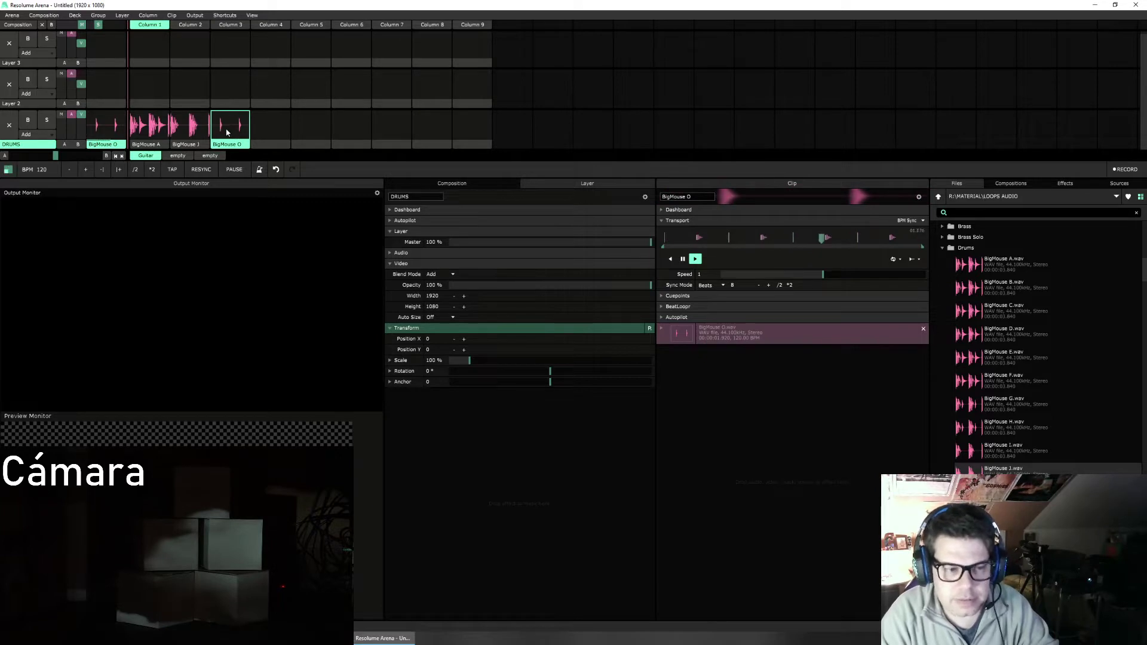
left_click(9, 129)
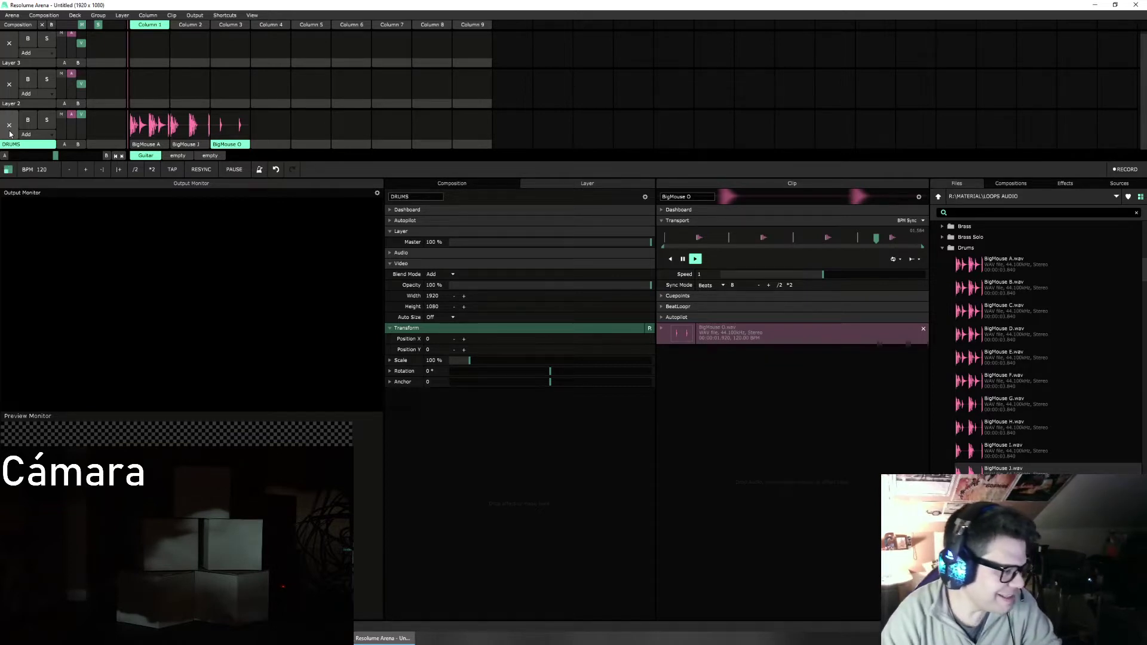
left_click(149, 125)
left_click(190, 125)
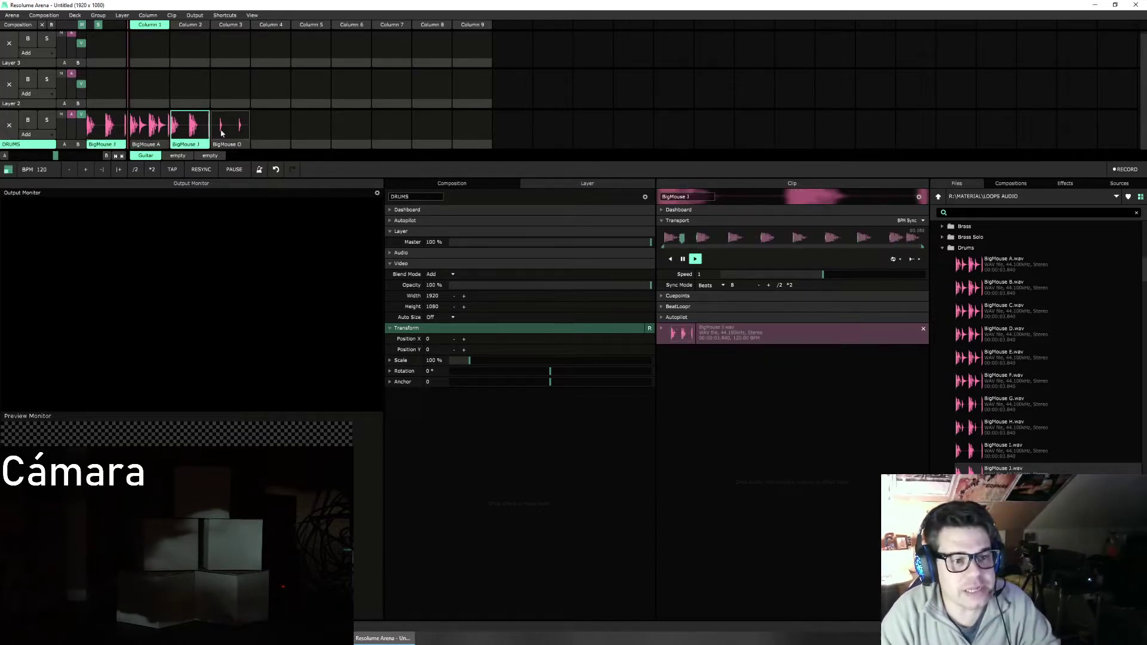
left_click(150, 125)
left_click(9, 125)
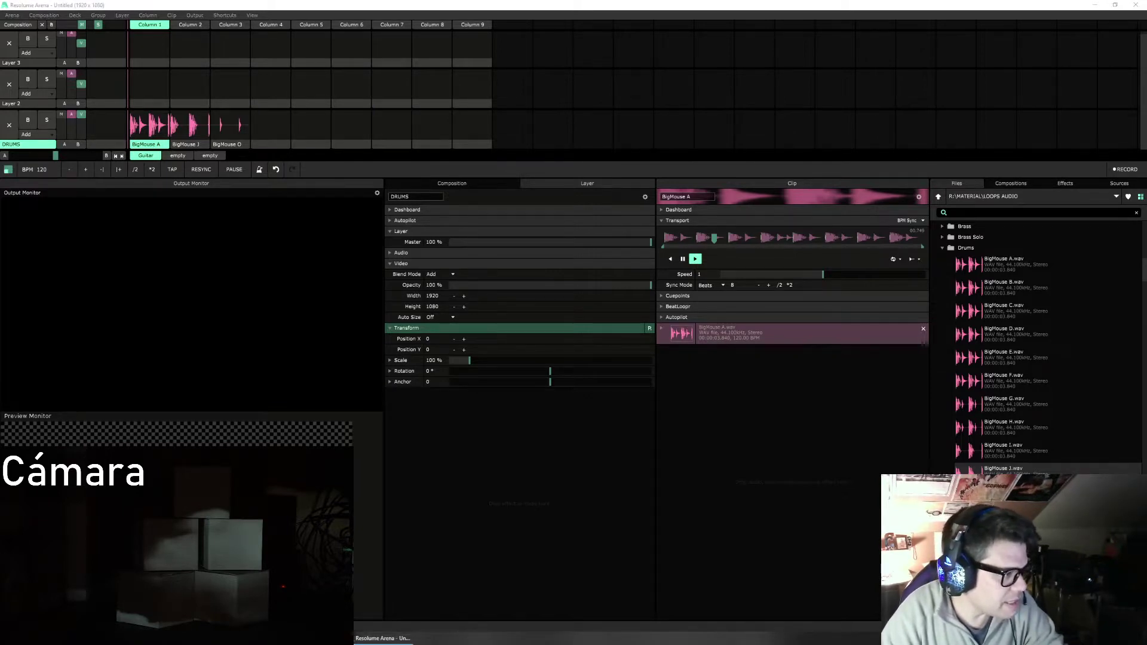
left_click(149, 126)
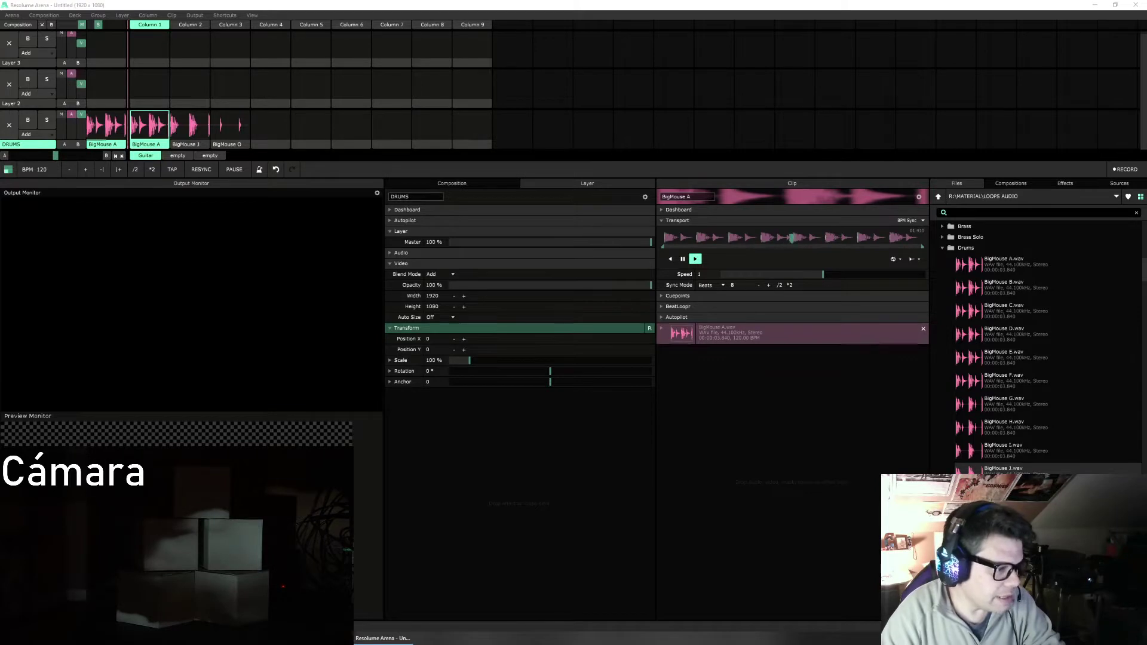
left_click(9, 135)
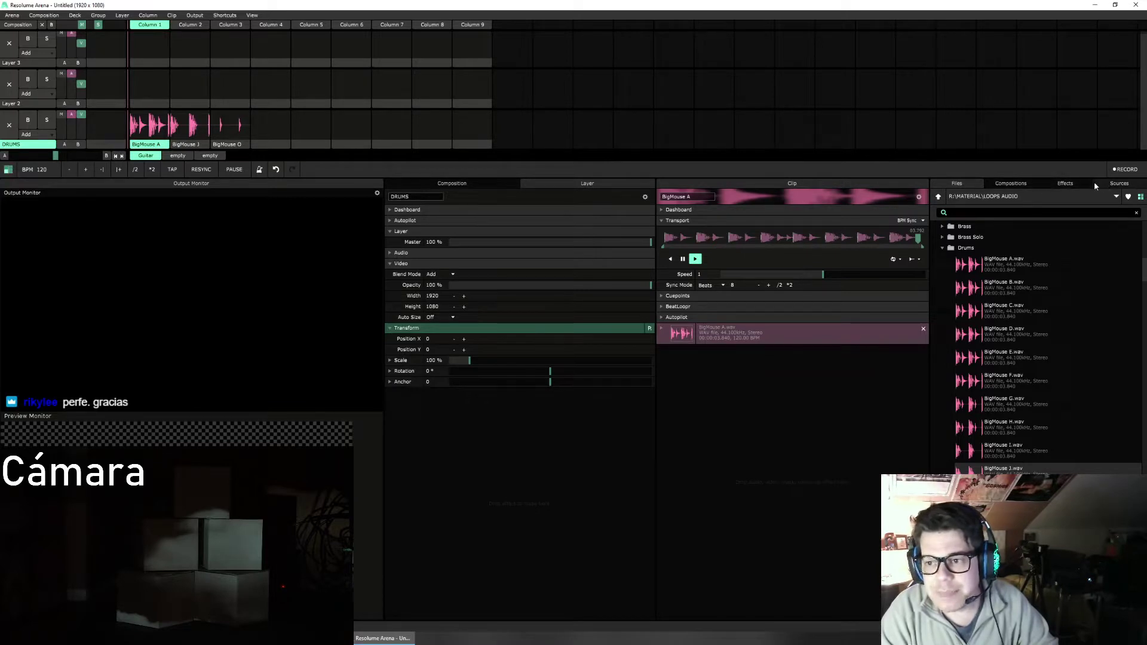
Step: Switch the browser to Sources and scroll Generators to the Line Scape presets like Sand Dunes
left_click(1112, 184)
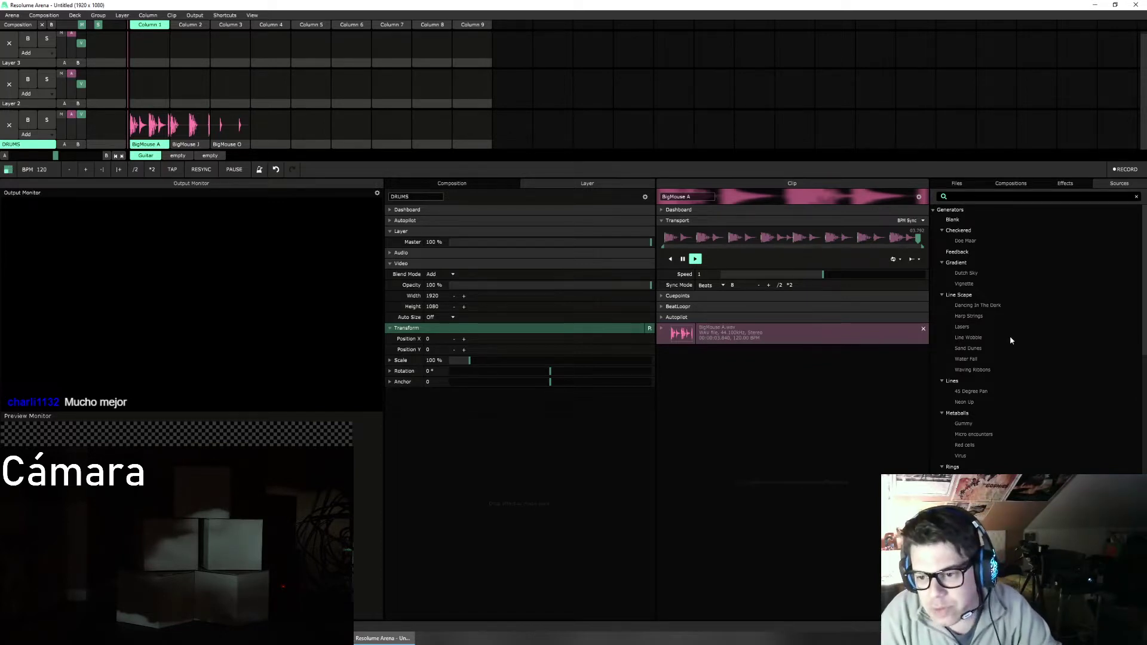
scroll(1034, 370, "down", 3)
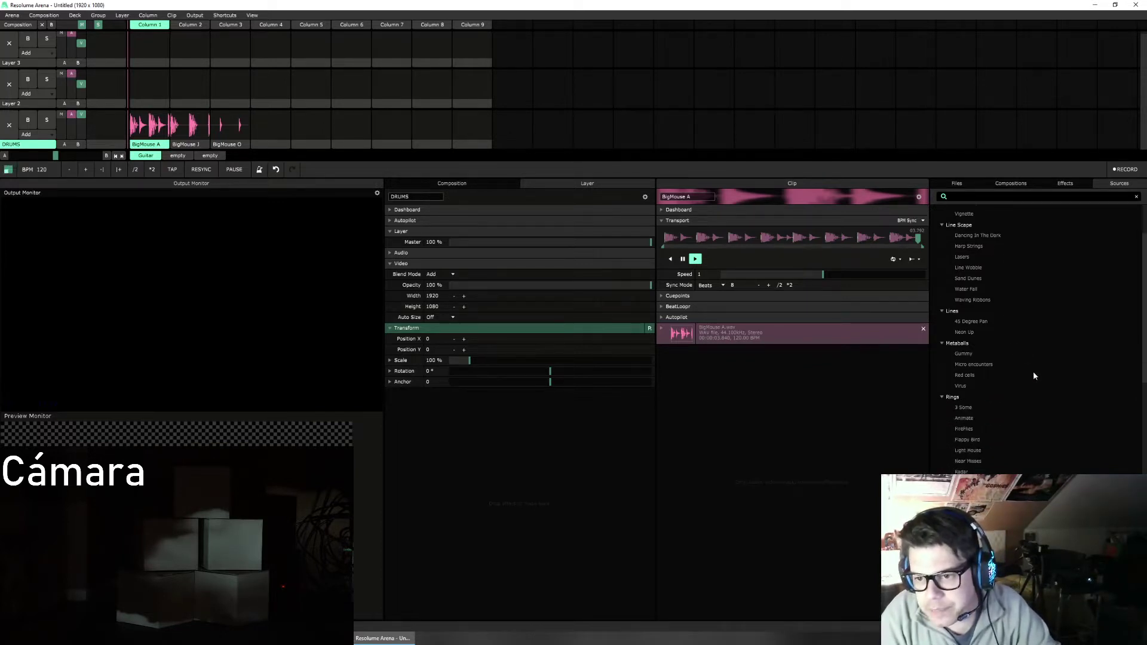
scroll(1033, 372, "up", 3)
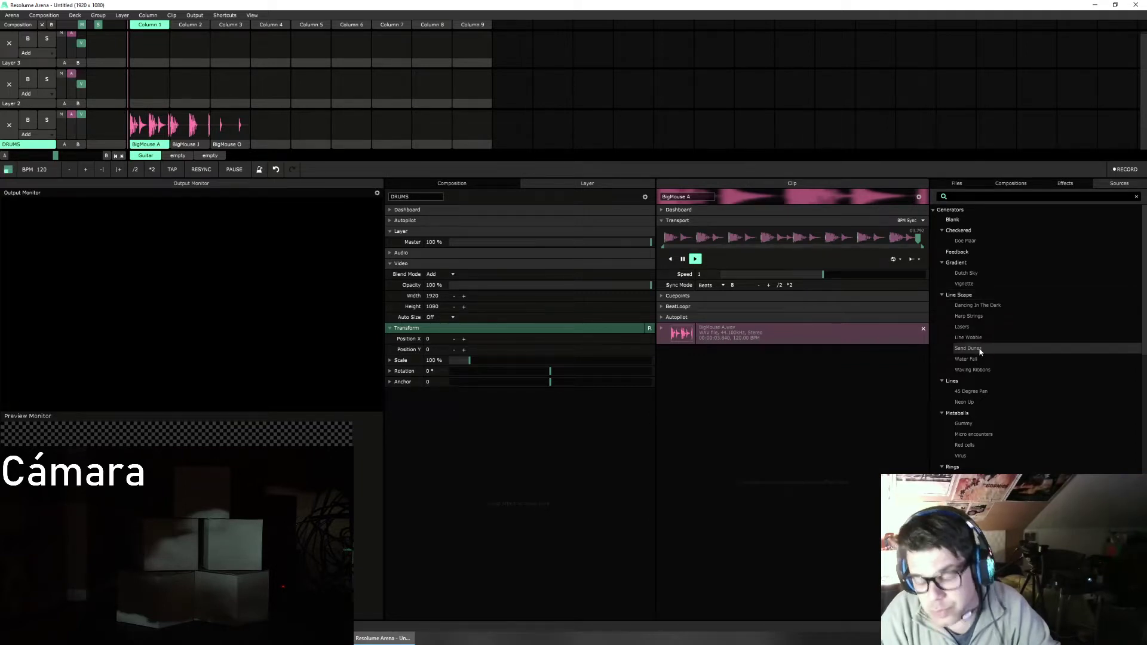
Step: Drop the Line Scape Sand Dunes generator into DRUMS Column 1, clear the layer, and play it
left_click_drag(980, 352, 143, 127)
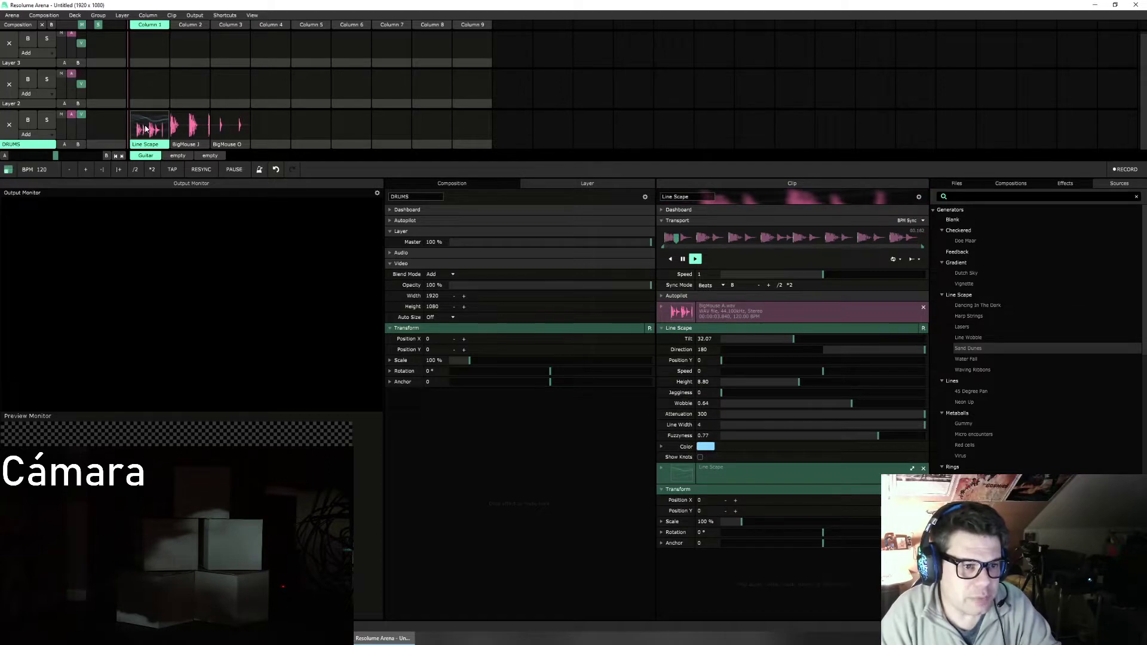
left_click(145, 128)
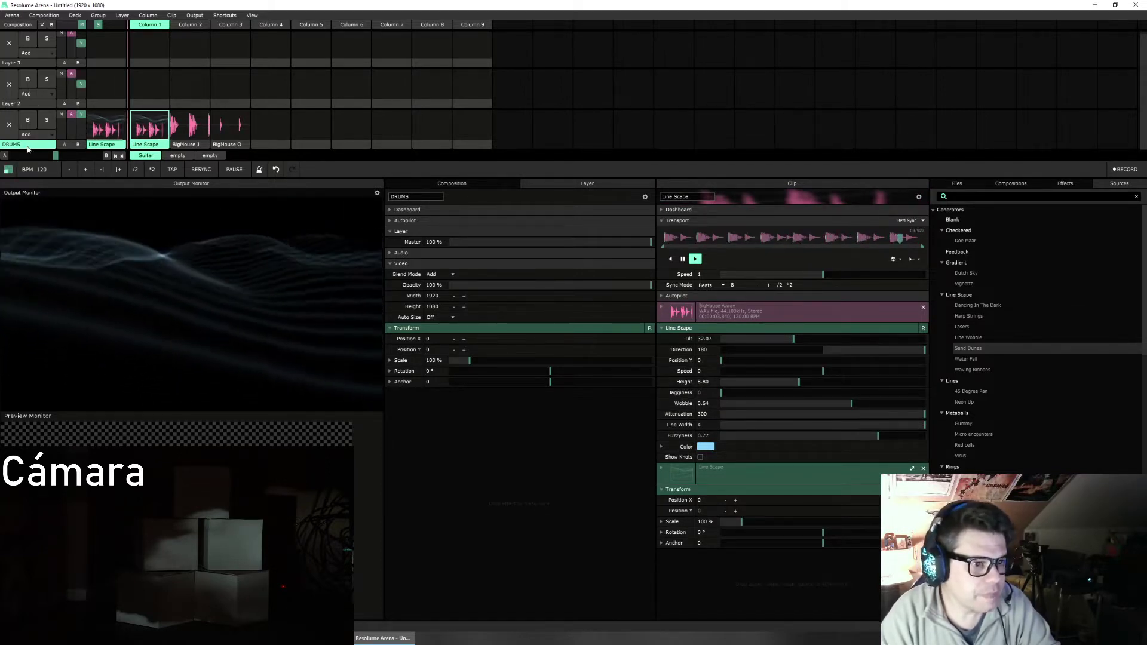
left_click(9, 124)
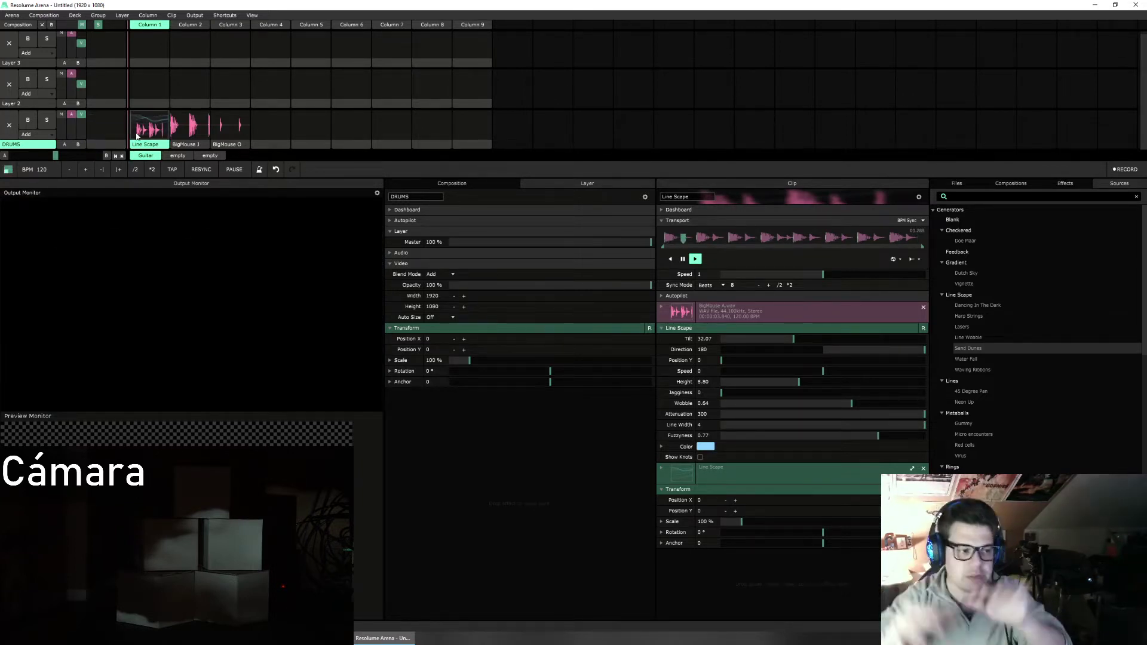
left_click(136, 137)
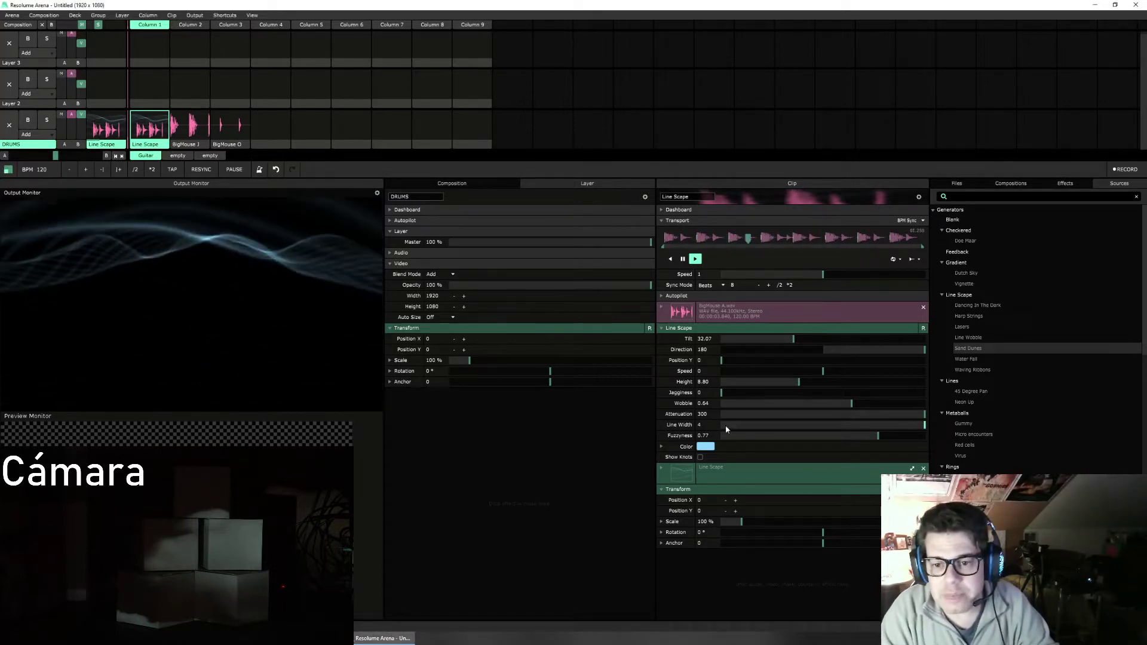
Step: Pause and resume the Line Scape clip and collapse then re-expand its effect settings
left_click(683, 260)
left_click(687, 263)
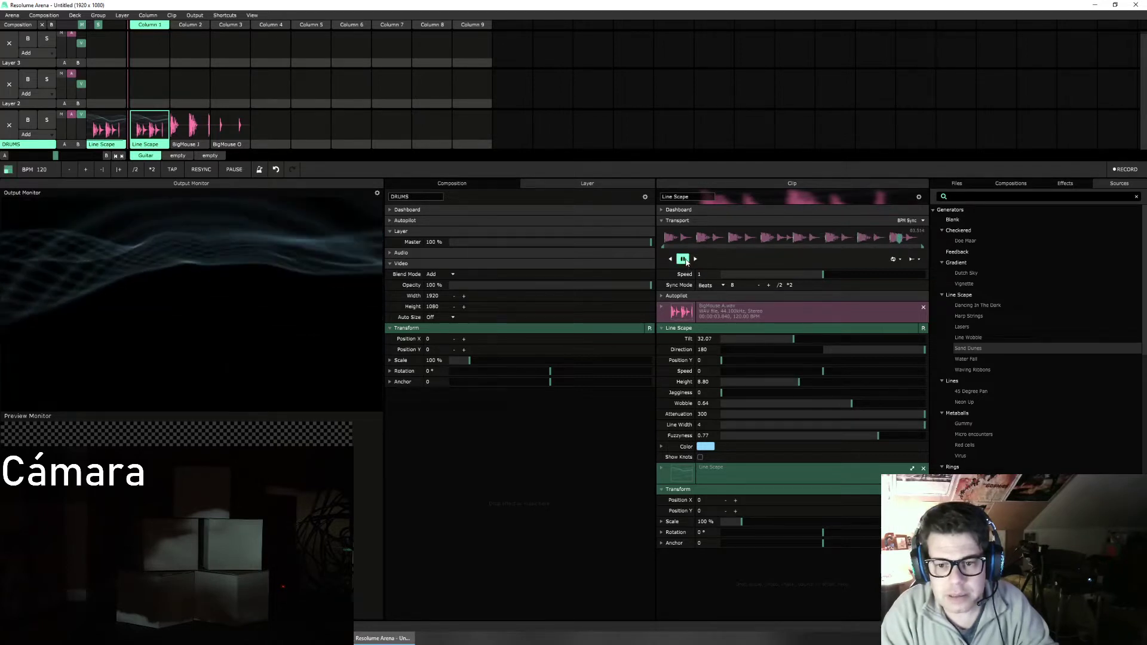
left_click(686, 262)
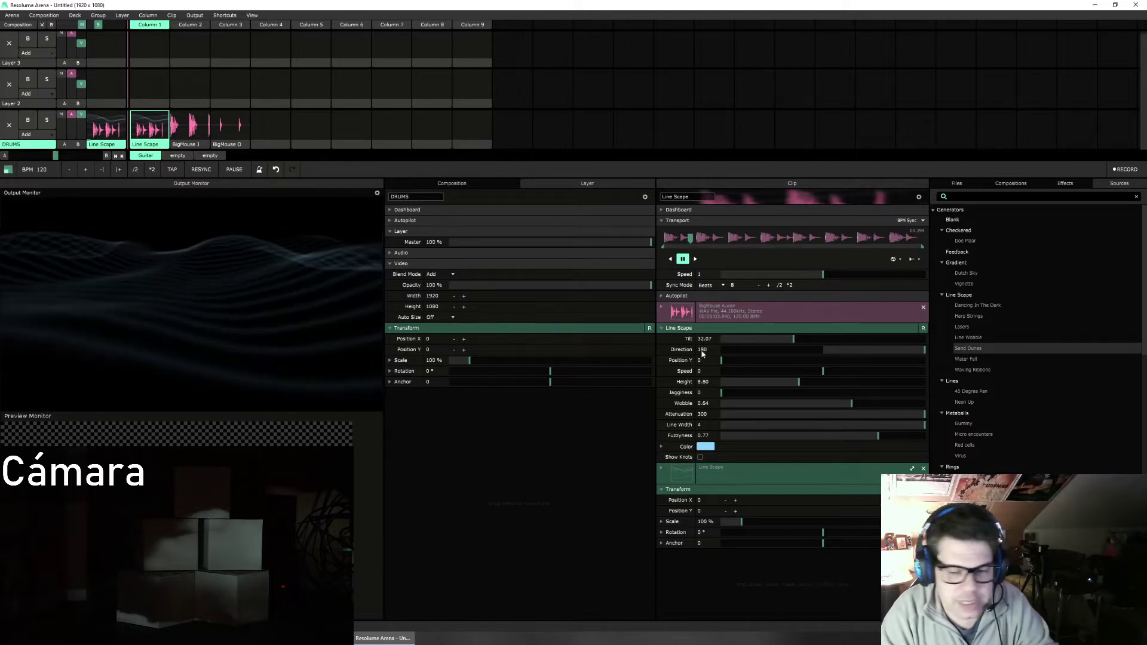
left_click(661, 328)
left_click(662, 328)
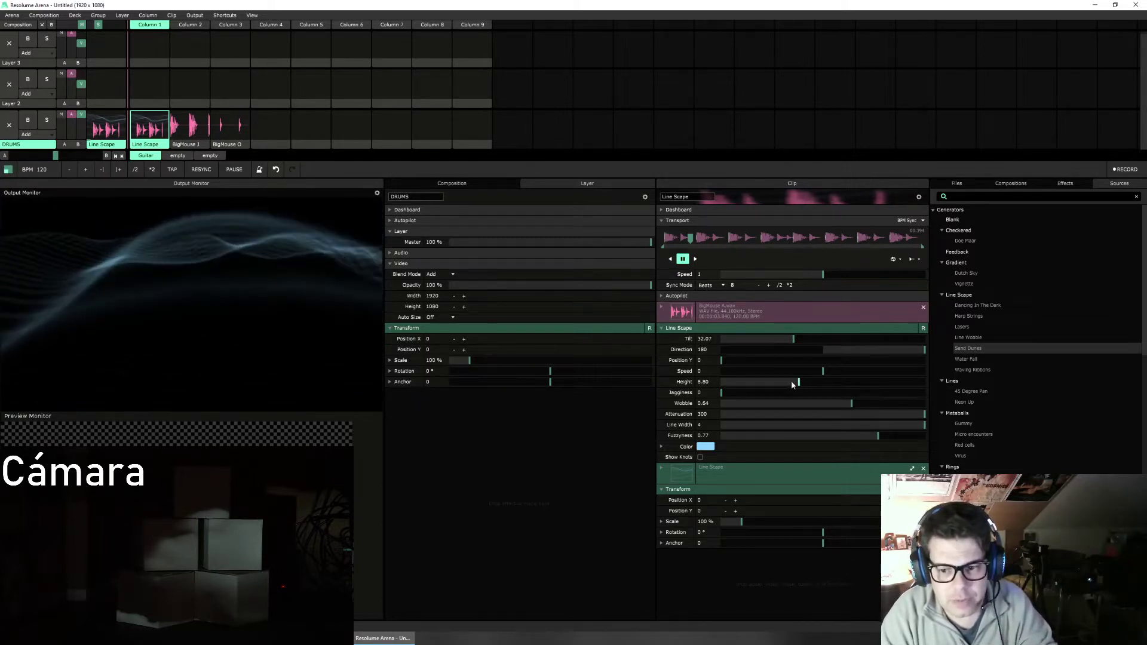
Step: Lower the Line Scape Height from 8.80 to 5.79 and bring up its animation mode menu
left_click_drag(798, 383, 715, 382)
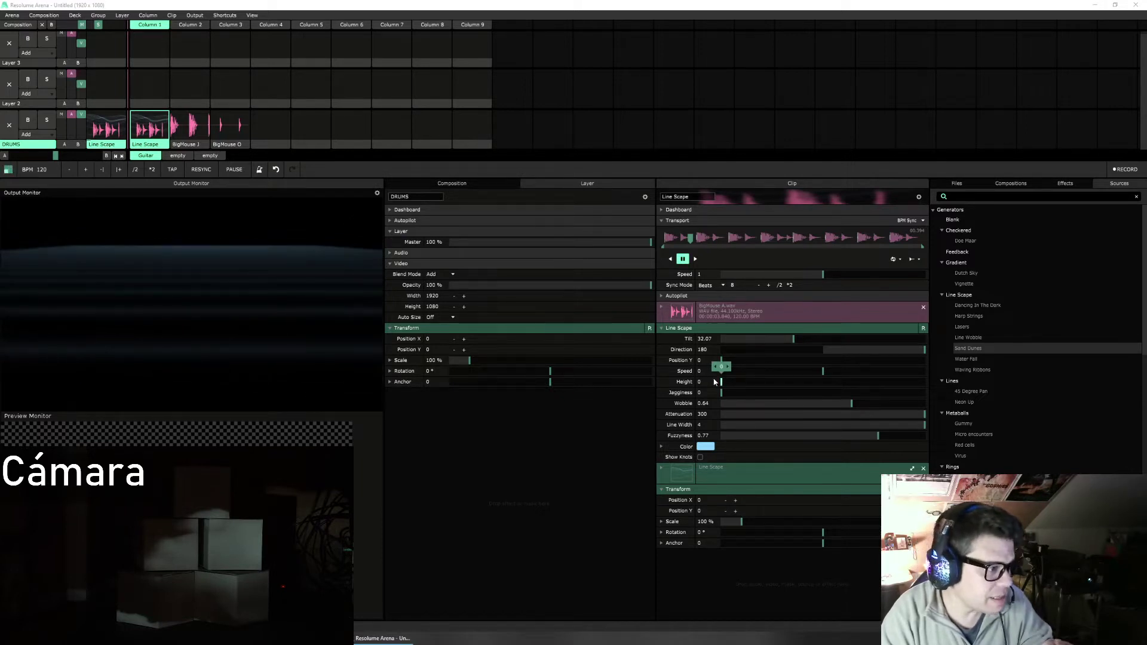
left_click_drag(715, 382, 781, 383)
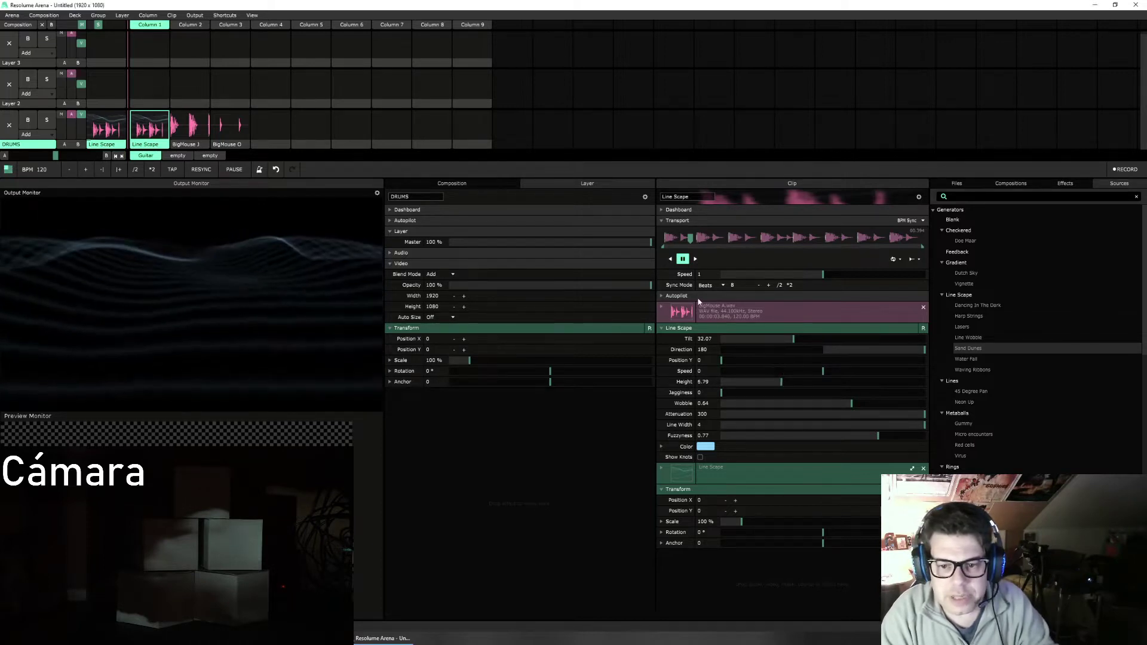
left_click(662, 382)
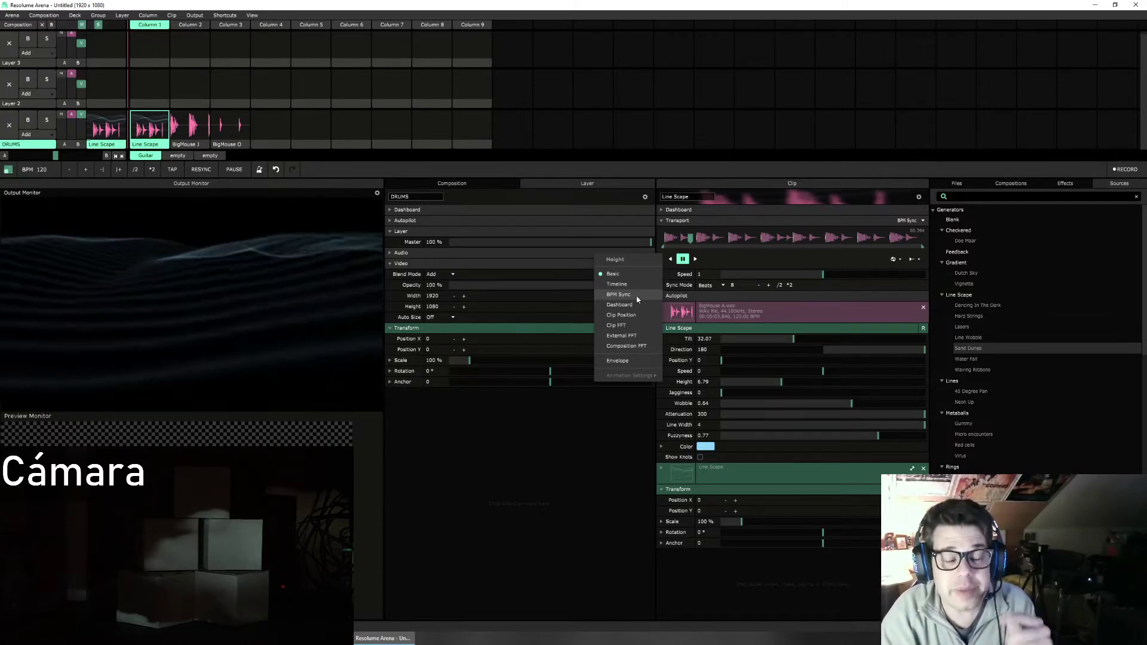
Step: Set the Line Scape Height to External FFT and browse the audio input devices in Preferences
left_click(643, 334)
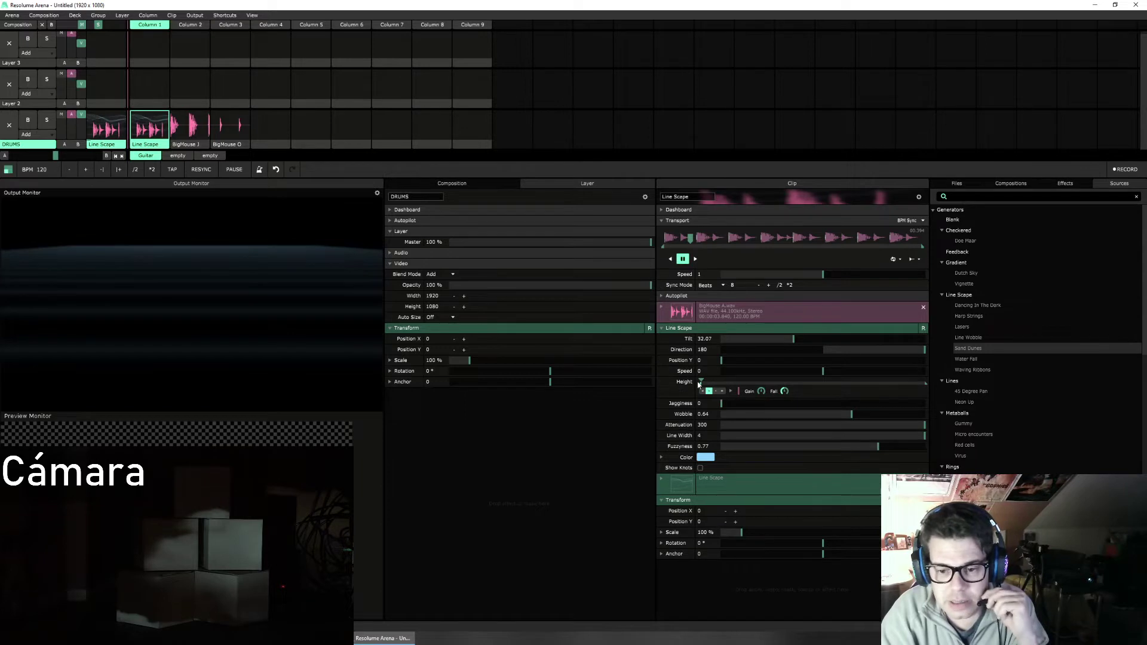
left_click(12, 15)
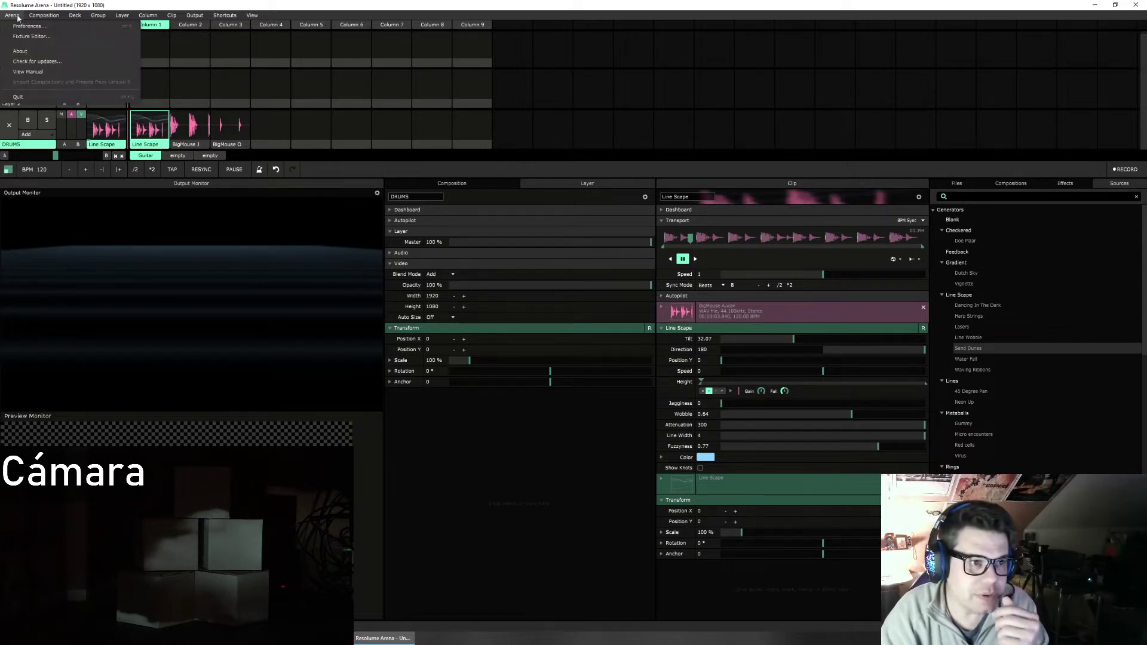
left_click(23, 26)
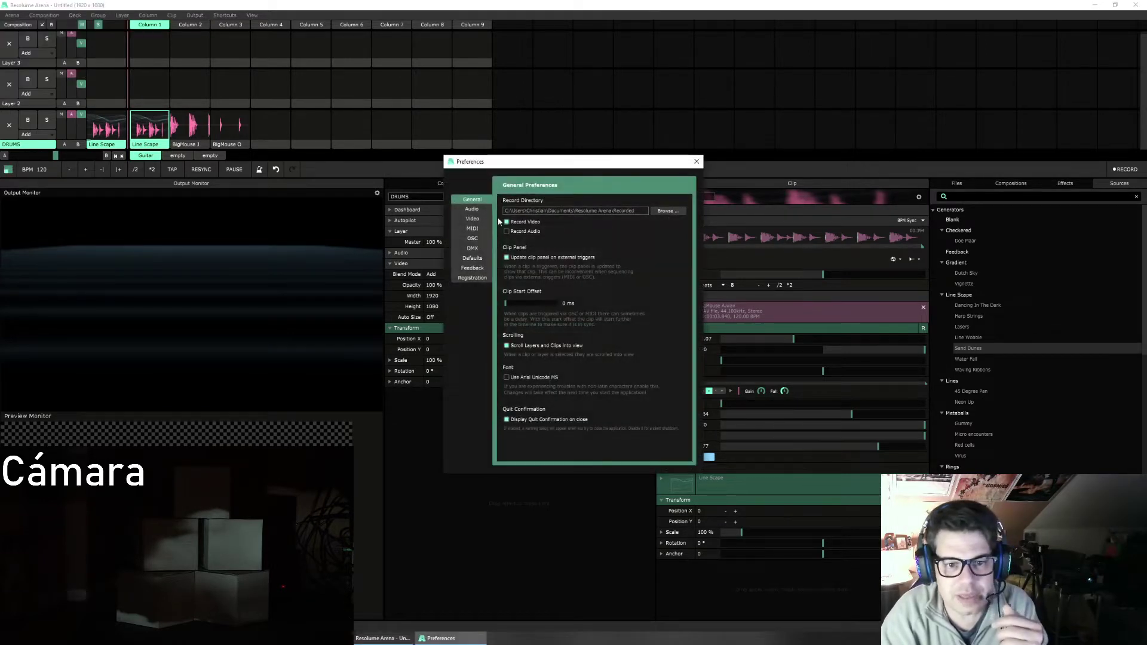
left_click(475, 209)
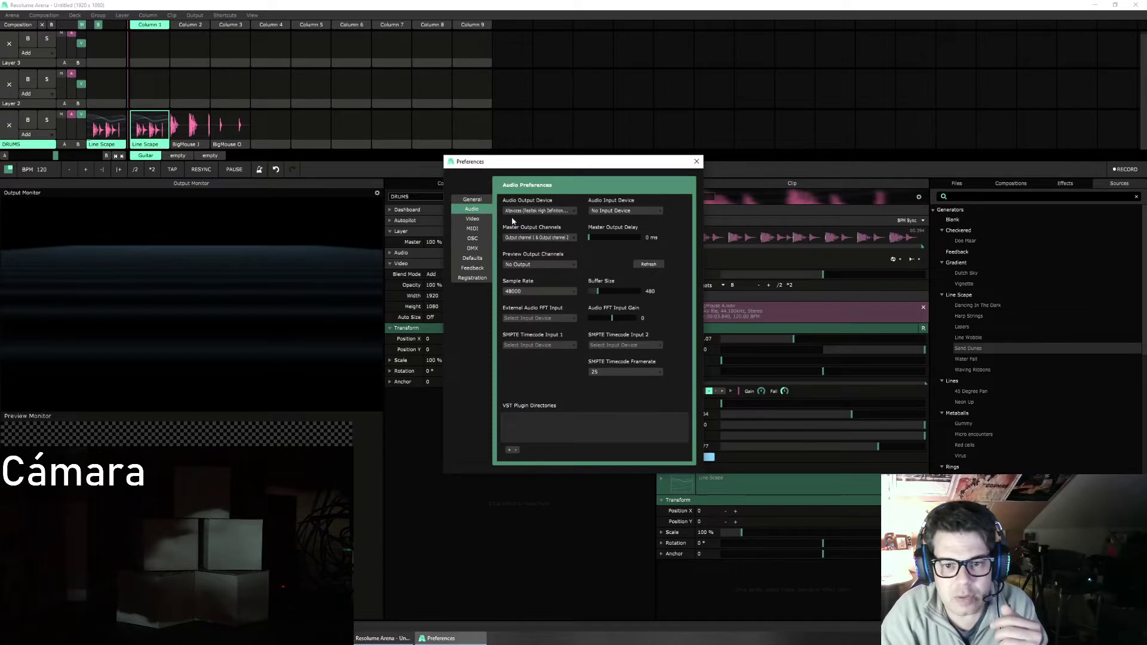
left_click(634, 212)
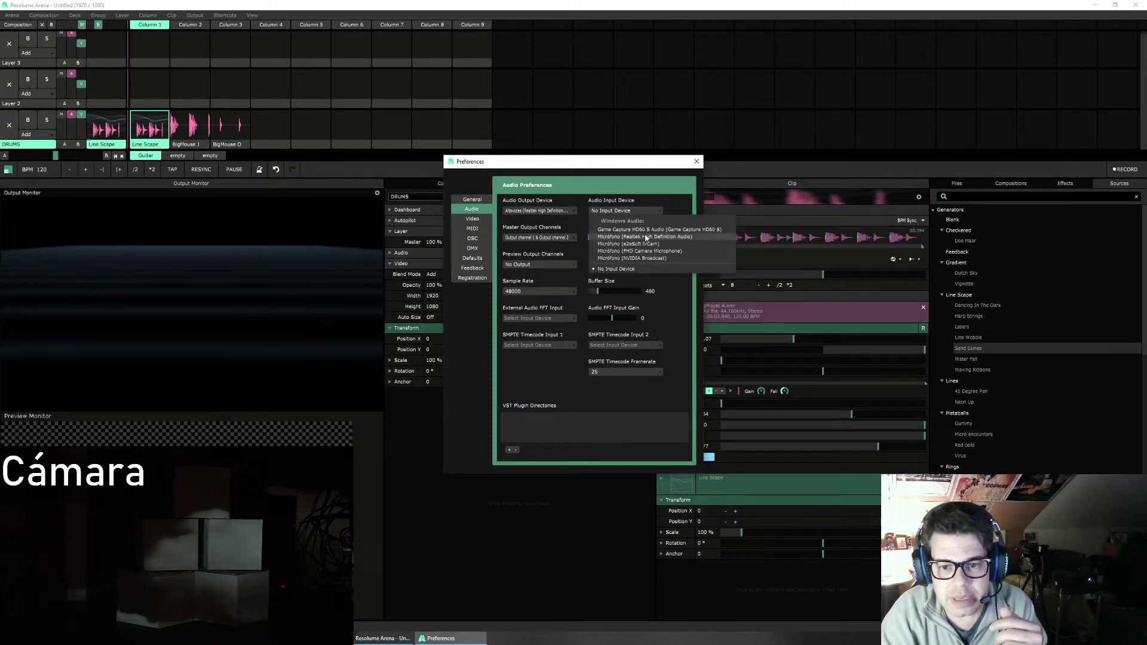
left_click(646, 238)
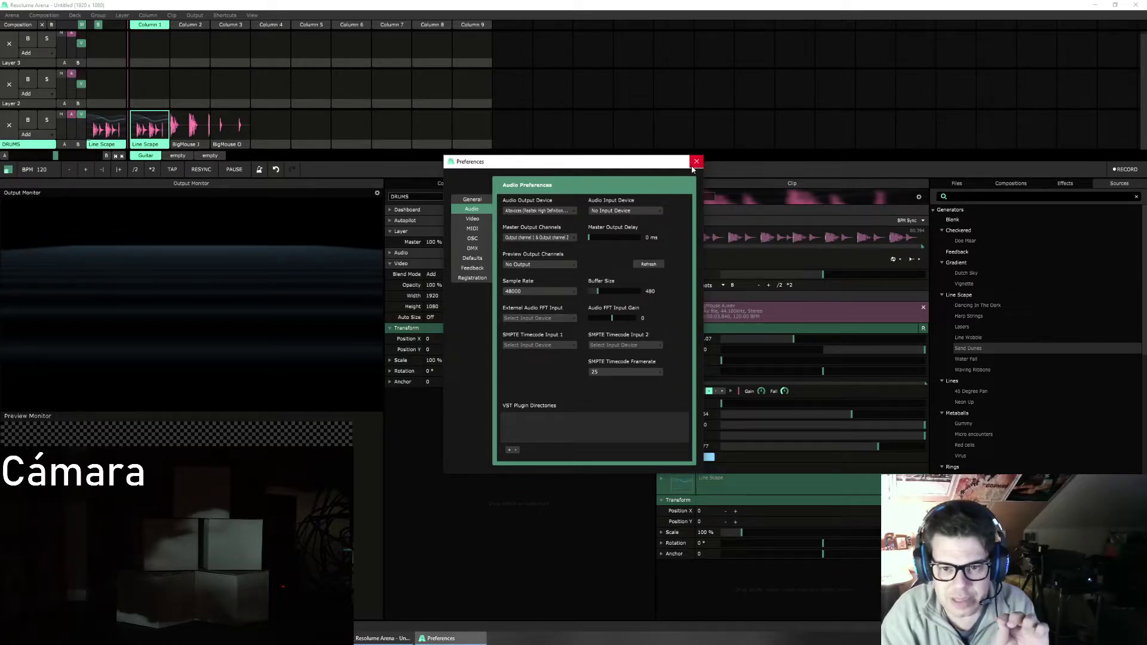
left_click(657, 209)
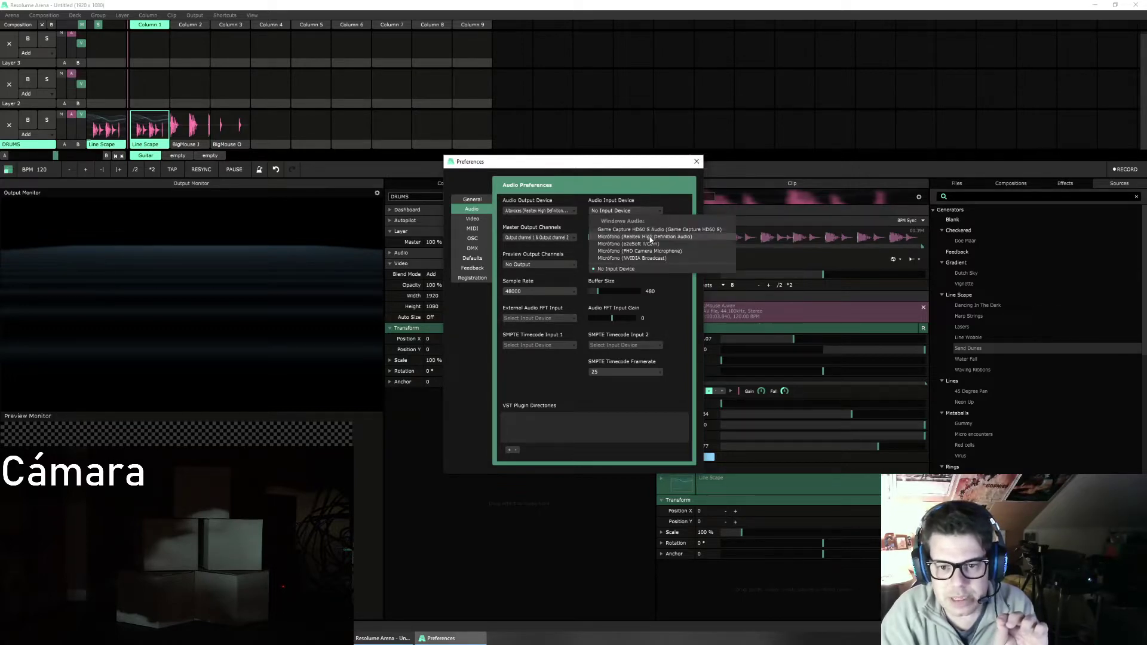
left_click(650, 237)
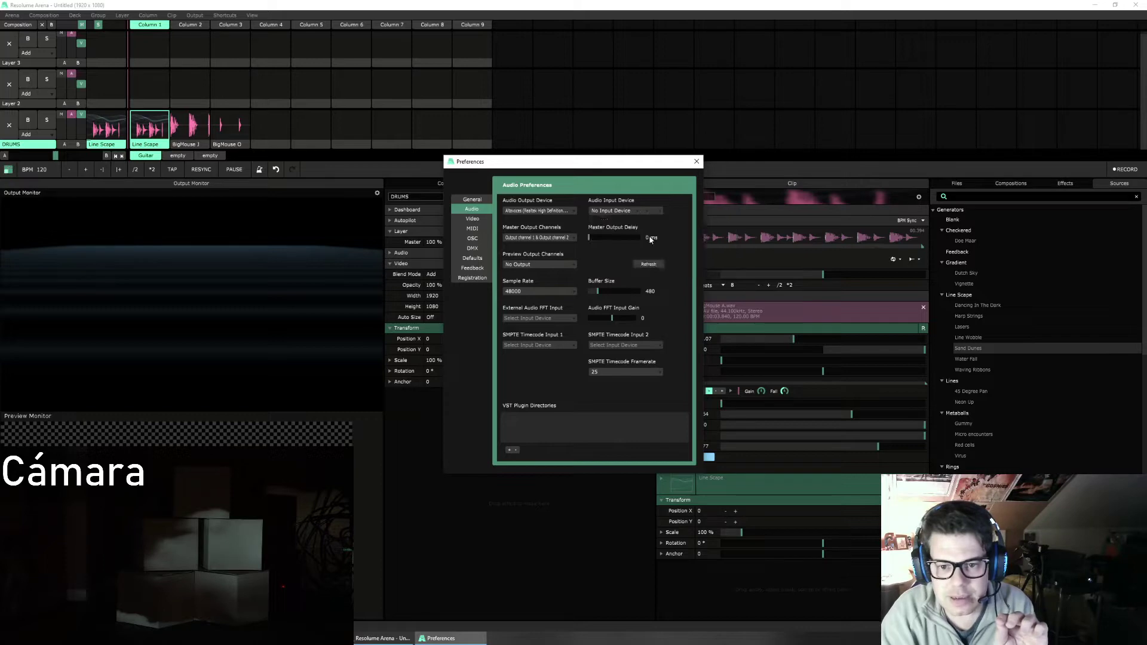
left_click(649, 211)
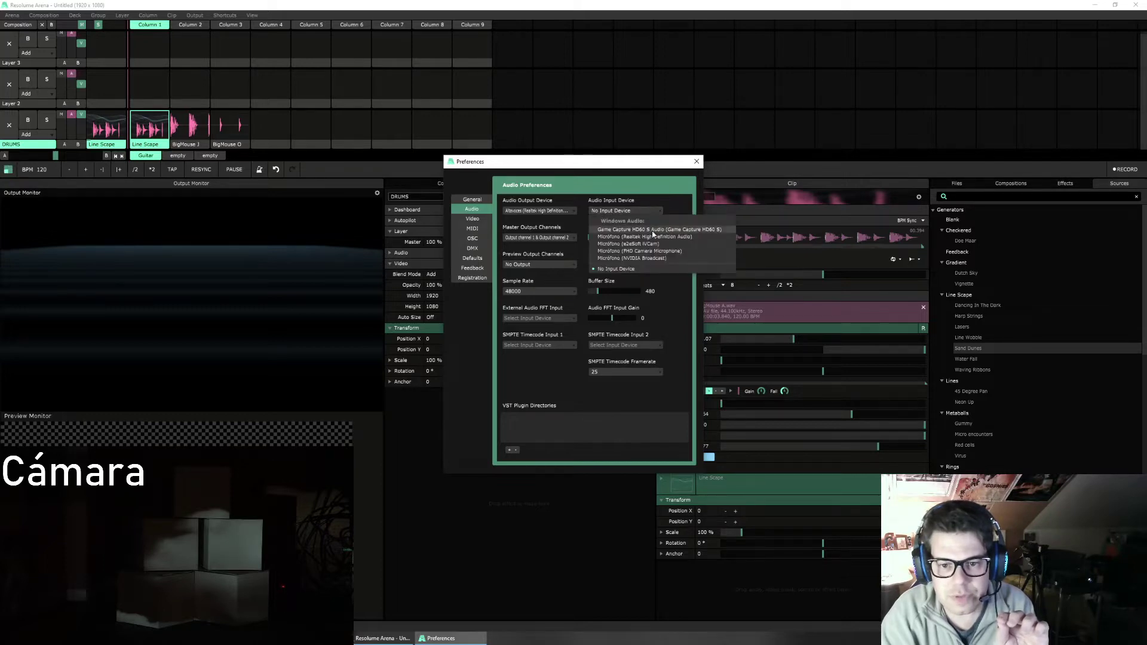
left_click(668, 207)
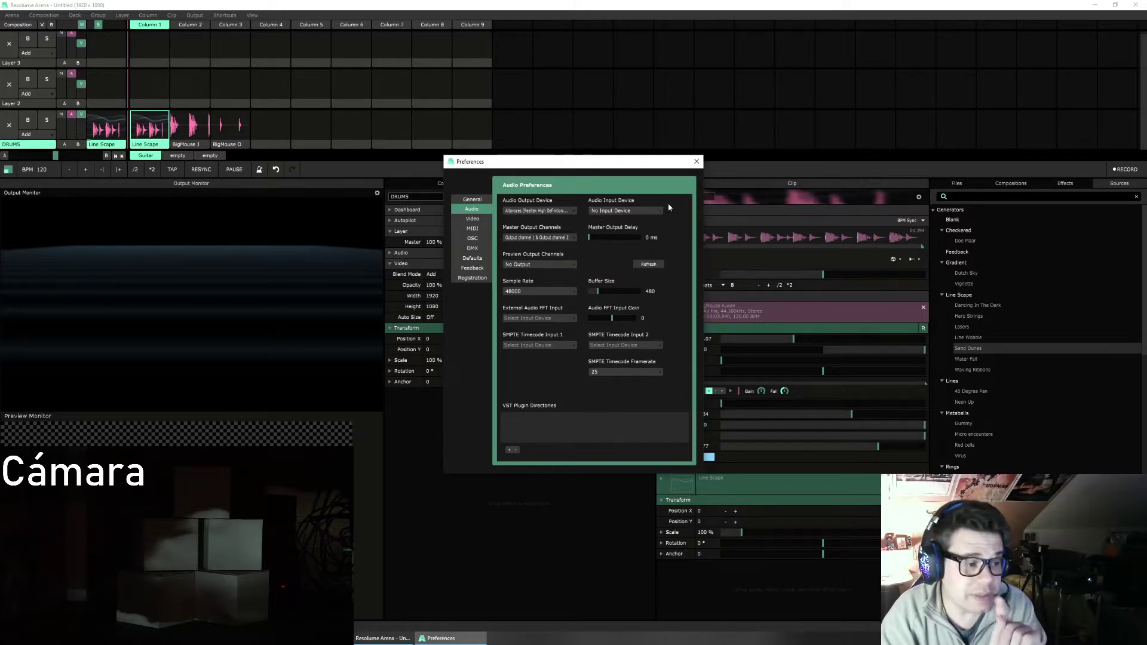
left_click(650, 209)
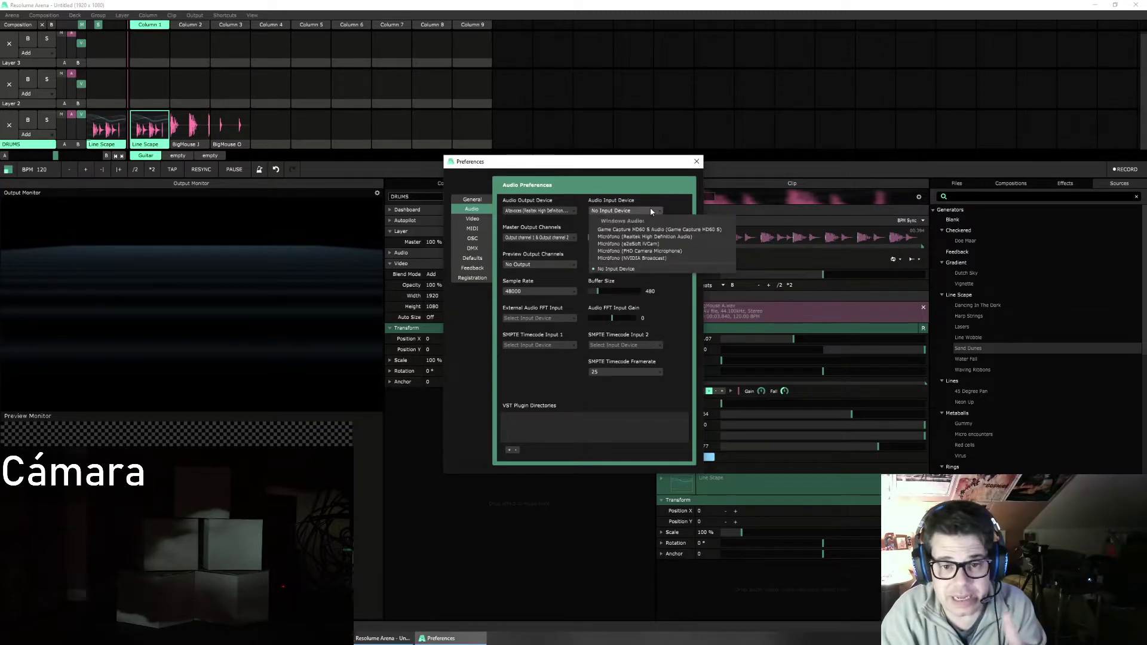
left_click(671, 205)
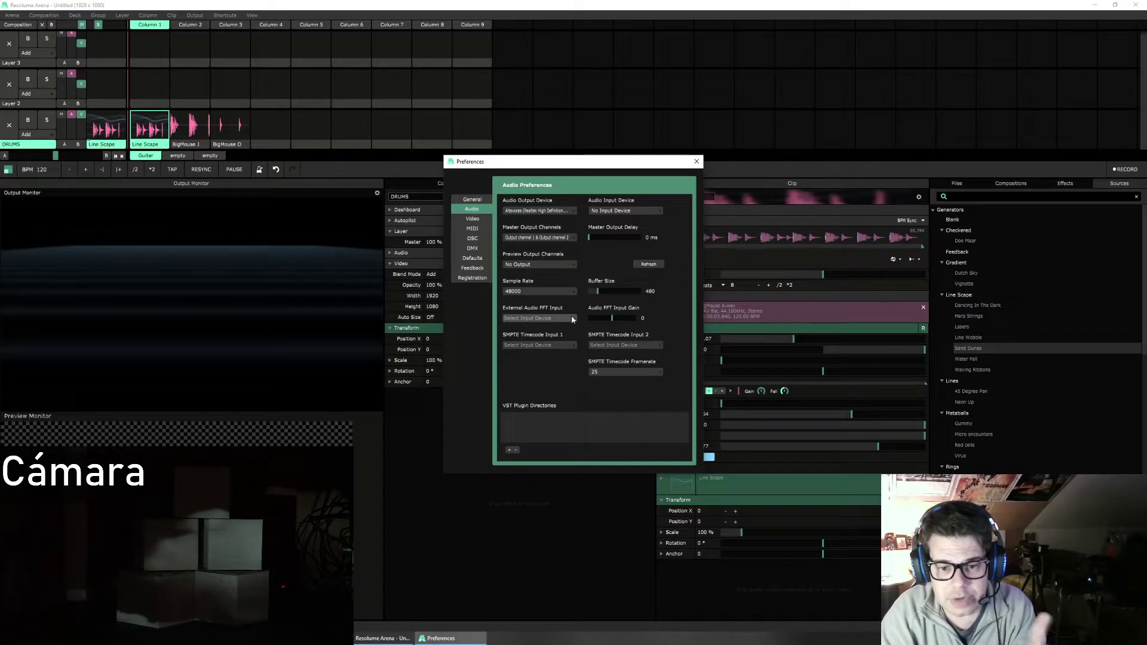
Step: Choose FHD Camera Microphone as audio input and feed External FFT from channels 1 & 2
left_click(659, 209)
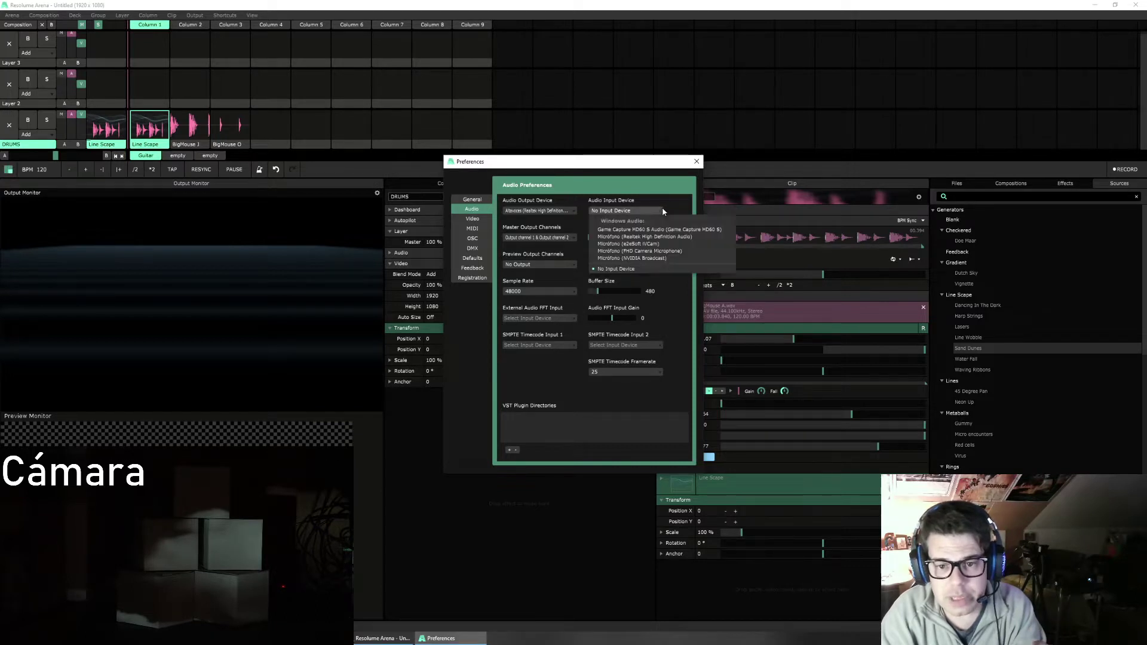
left_click(659, 251)
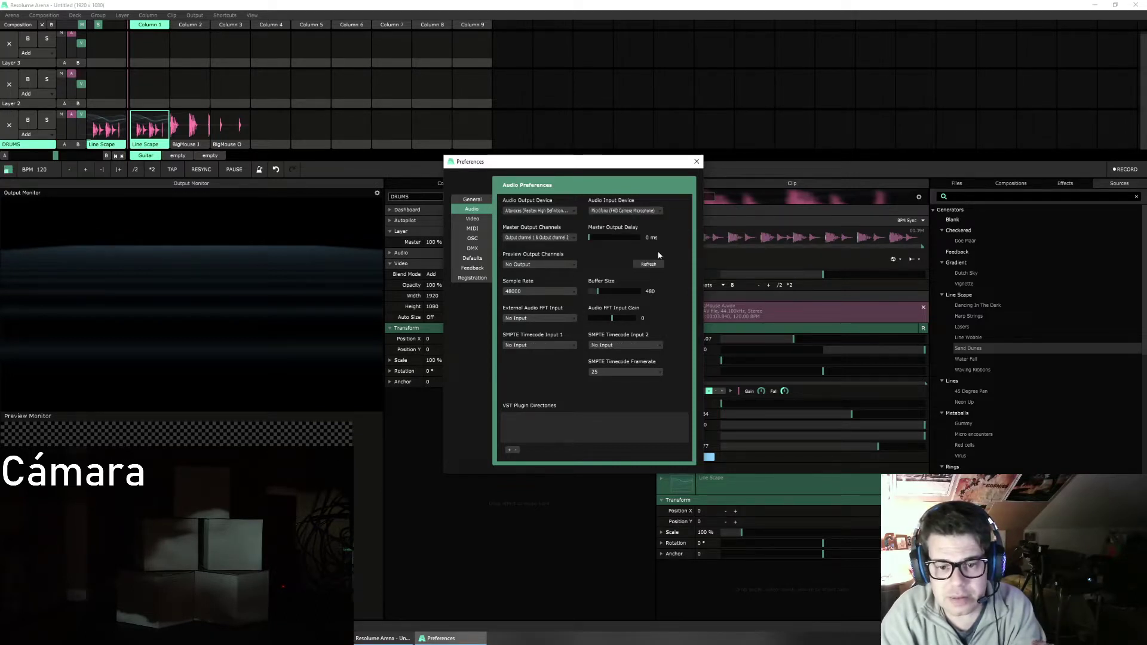
left_click(568, 315)
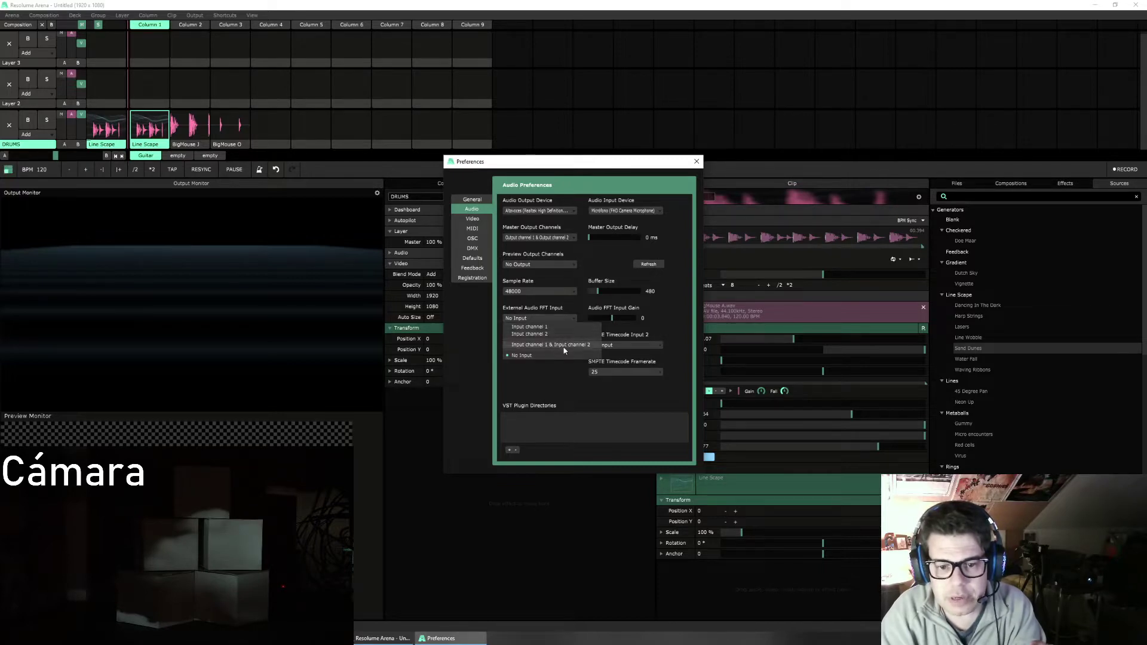
left_click(563, 345)
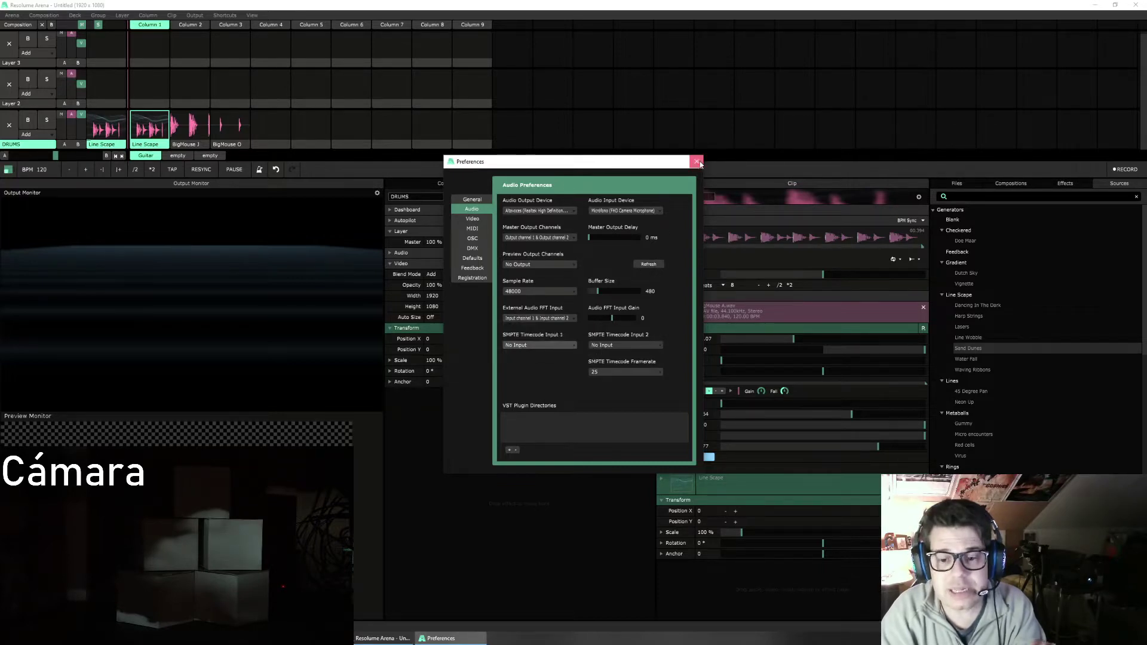
left_click(697, 162)
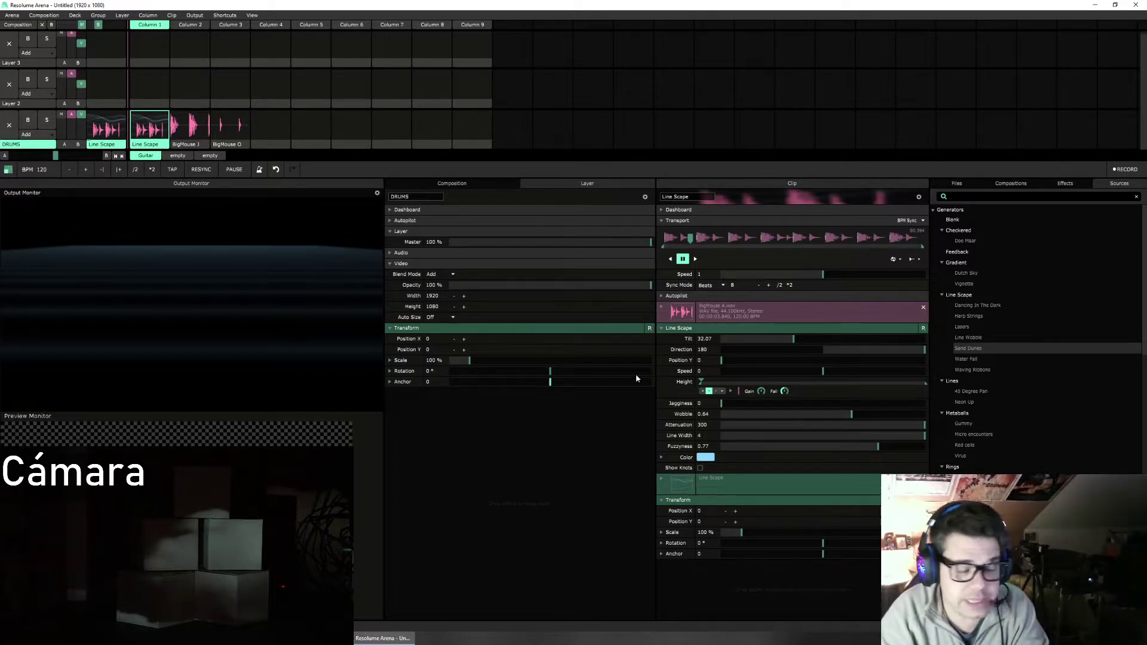
Step: Switch the Audio Input Device preference to No Input Device and close Preferences
left_click(12, 17)
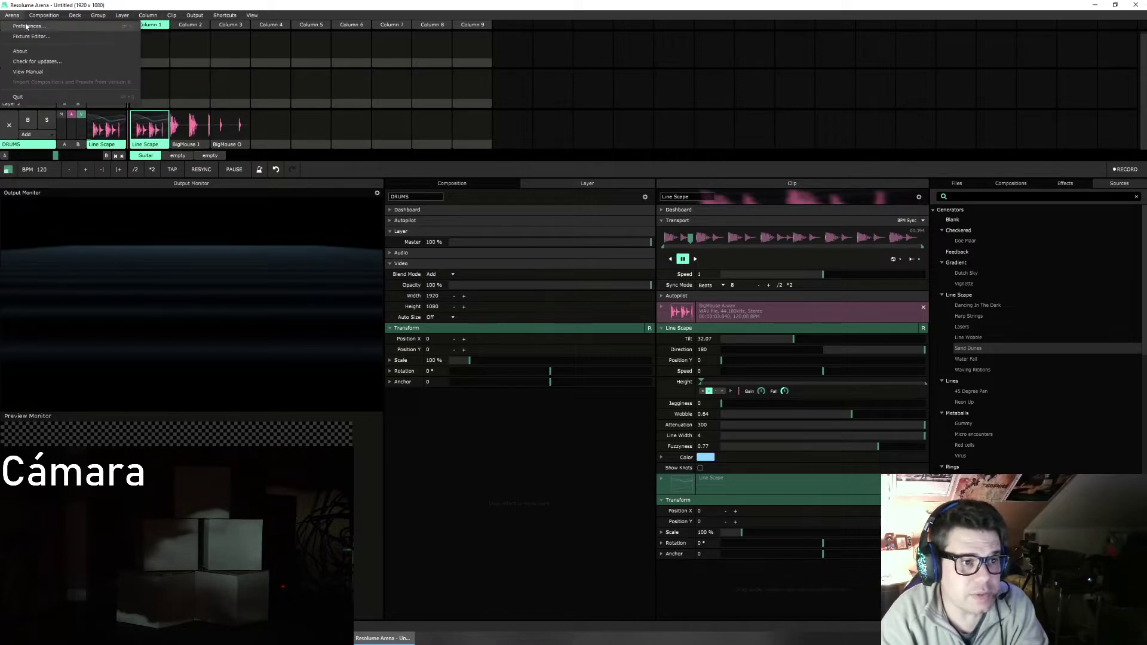
left_click(26, 27)
left_click(651, 210)
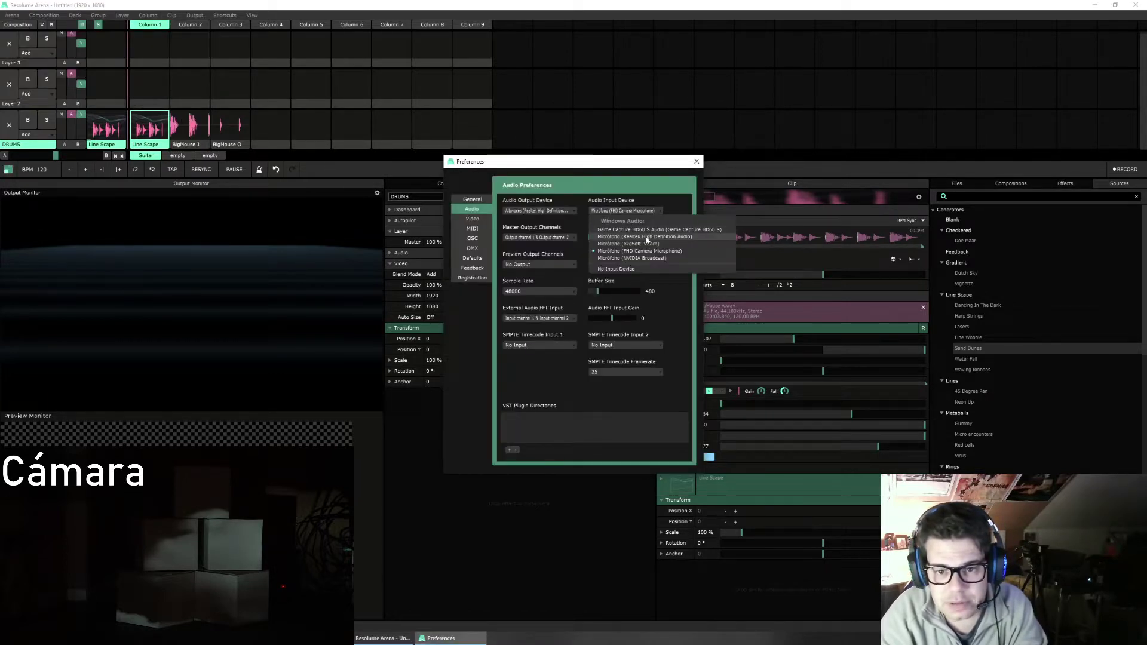
left_click(647, 237)
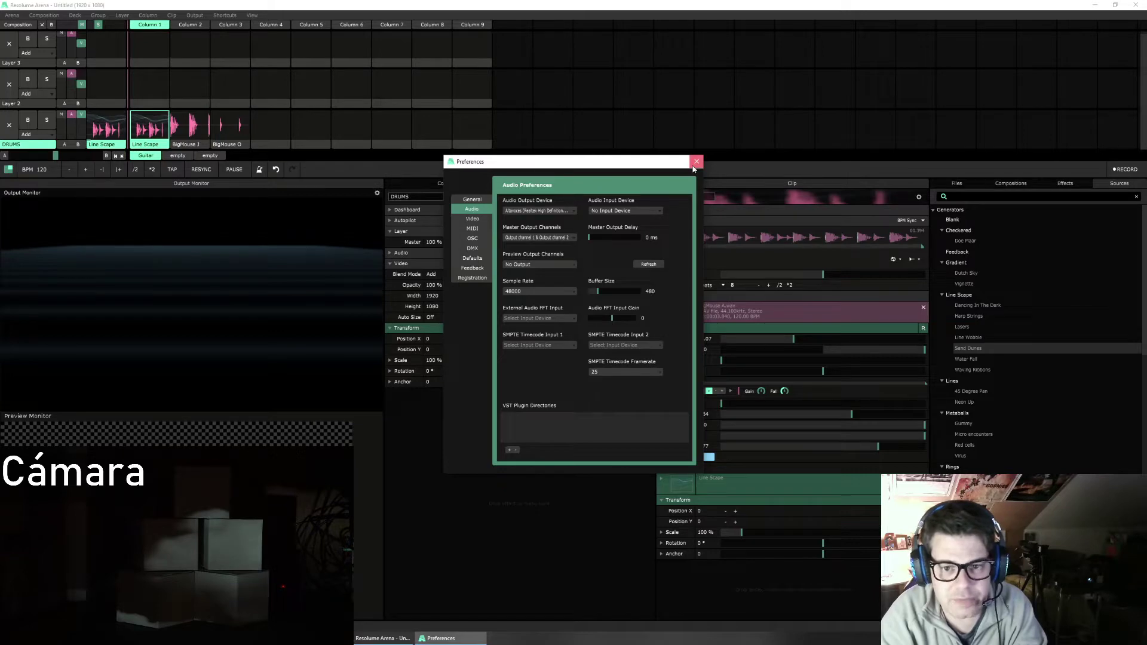
left_click(656, 211)
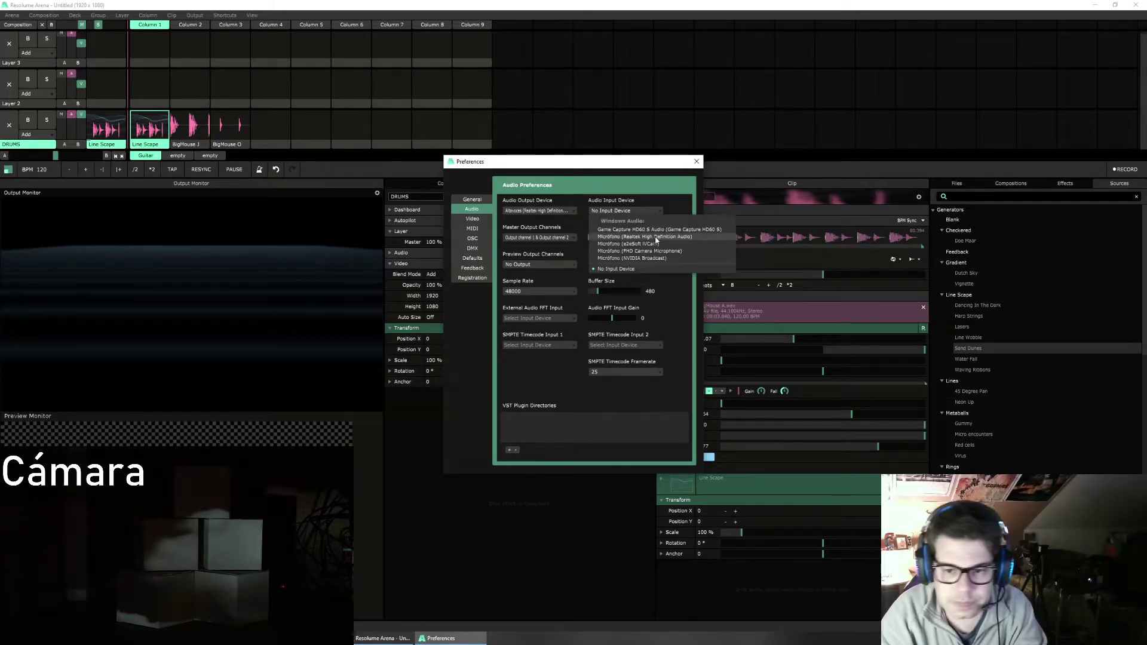
left_click(656, 237)
left_click(657, 212)
left_click(657, 213)
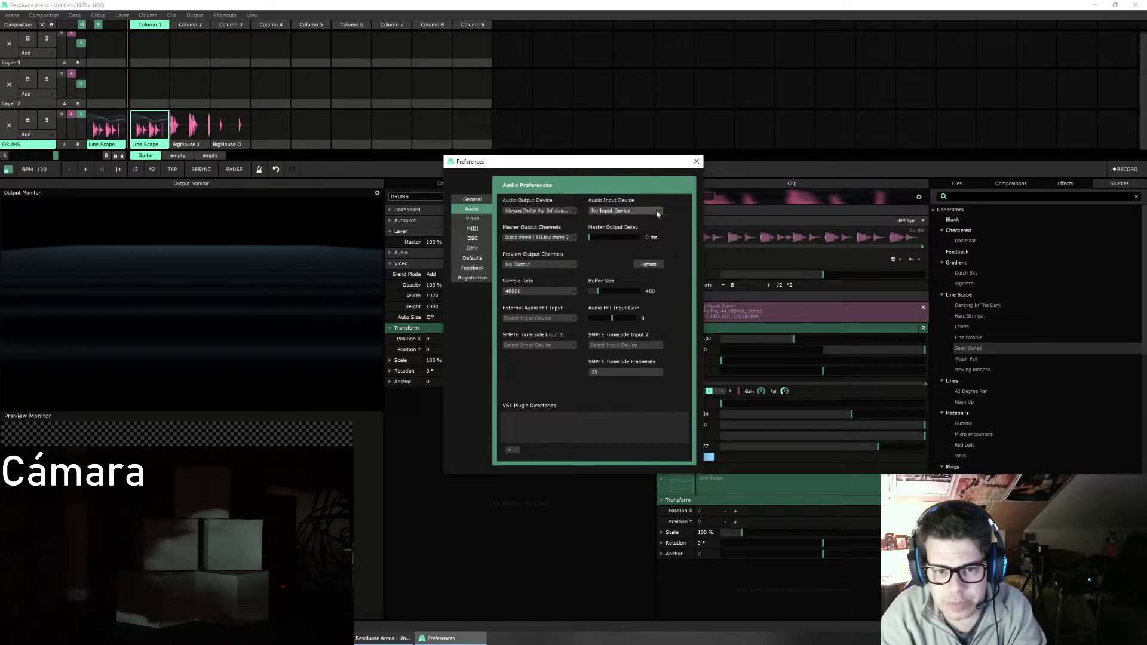
left_click(696, 161)
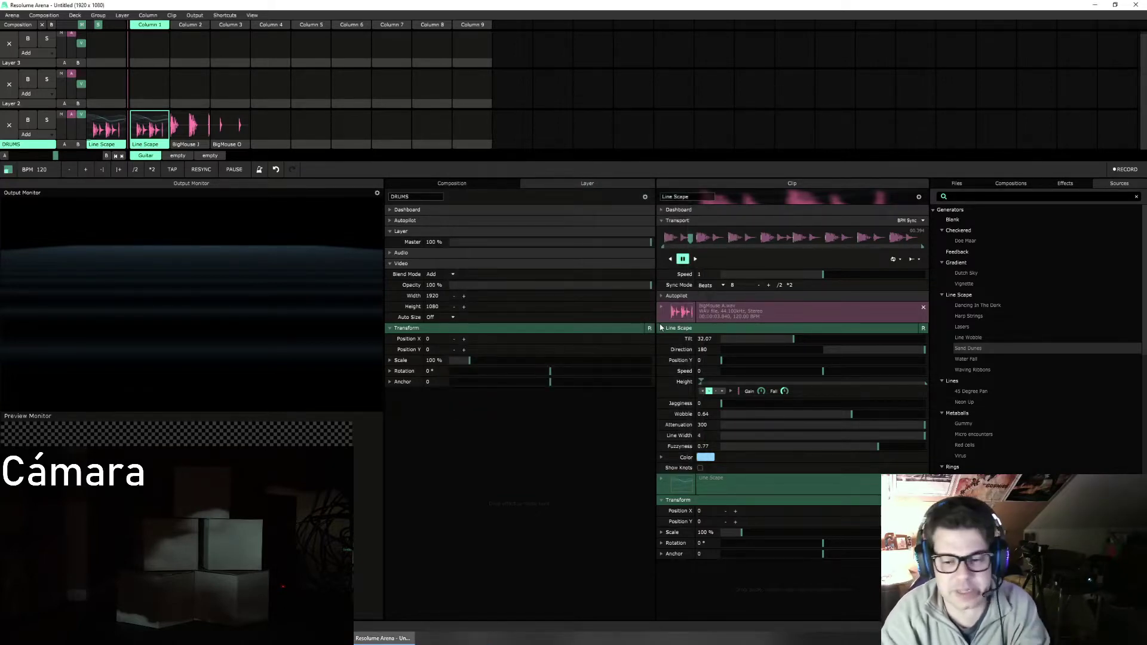
Step: Check the Height animation options, then launch the Line Scape clip in DRUMS column 2
left_click(662, 382)
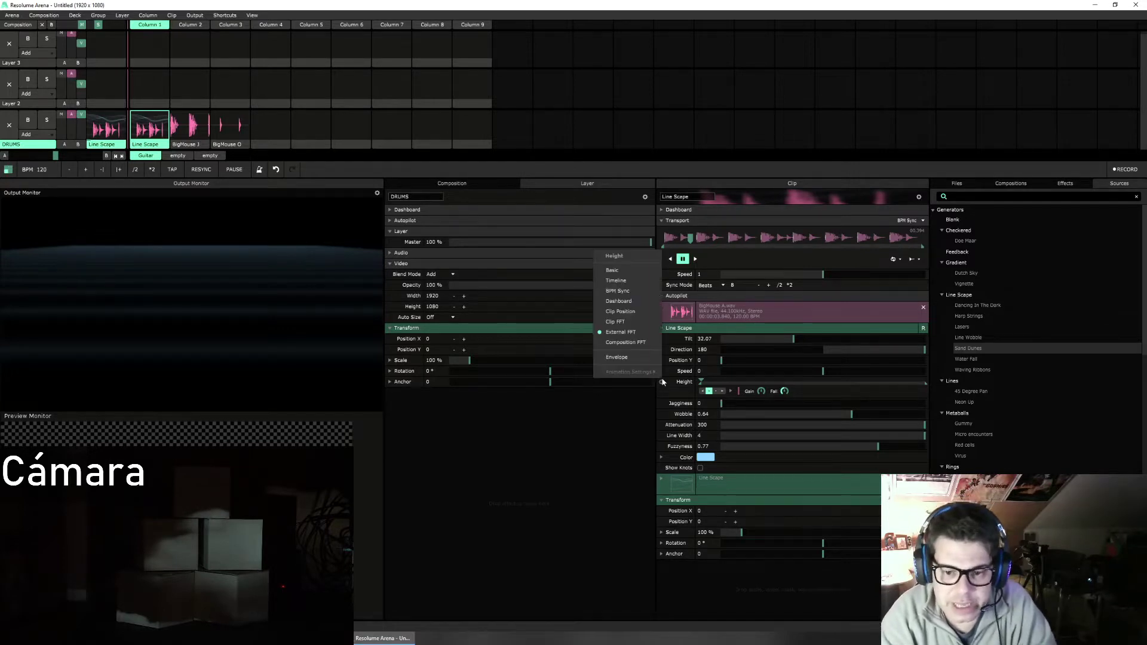
left_click(631, 328)
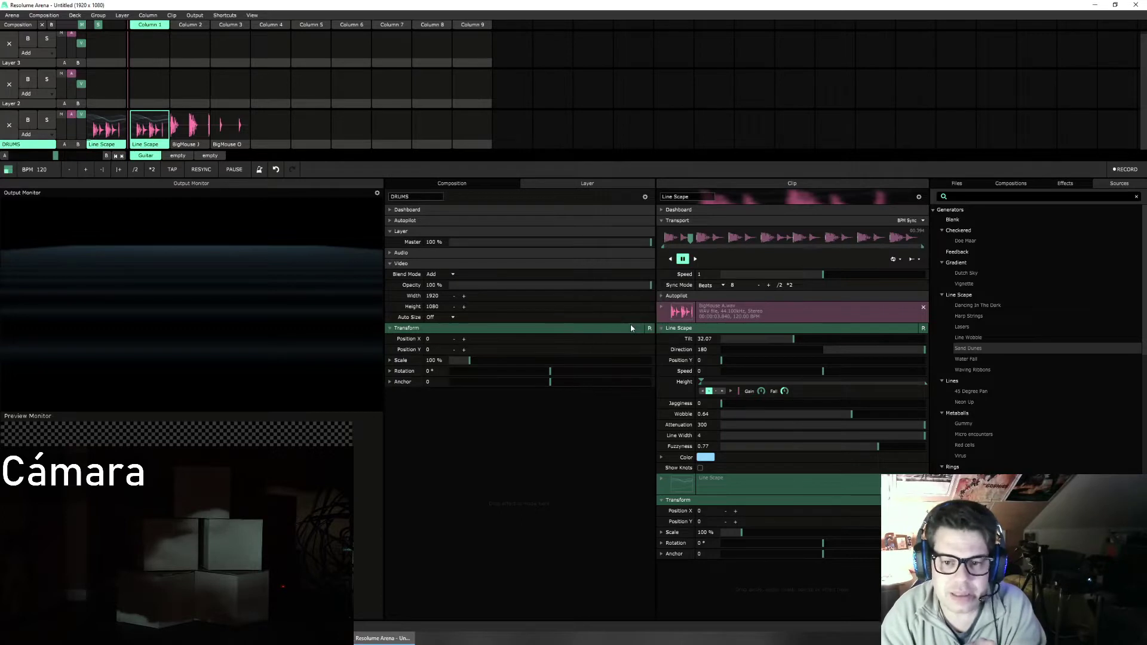
left_click(696, 259)
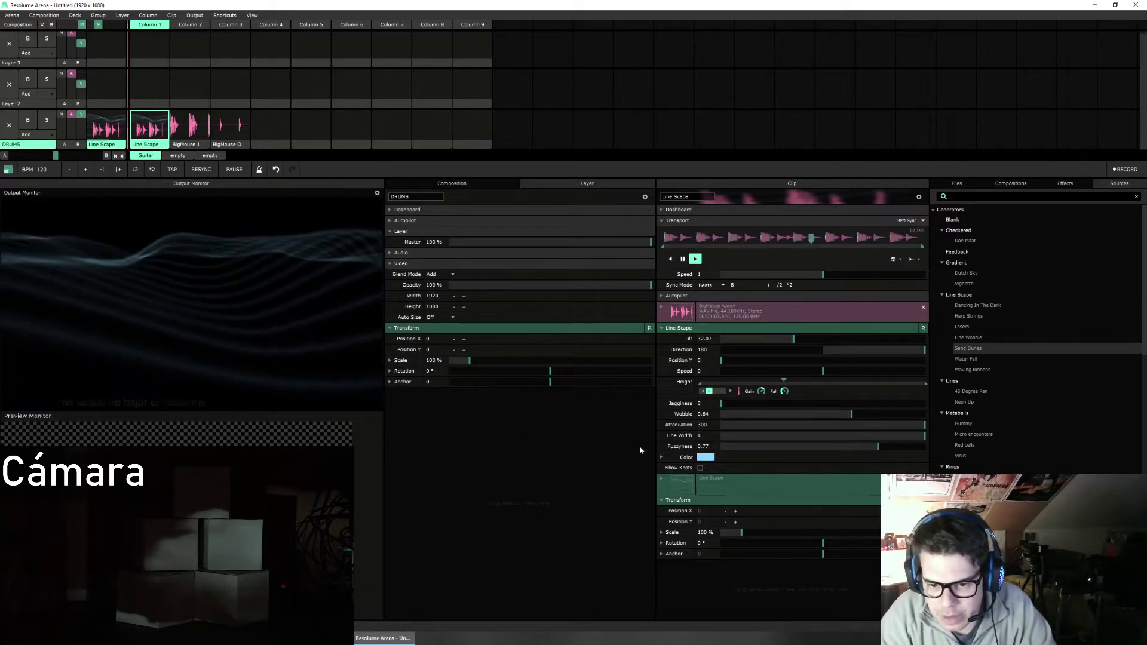
Step: Tint the Line Scape waves blue-purple, ease Wobble to 0.51 and lower Attenuation
left_click(705, 457)
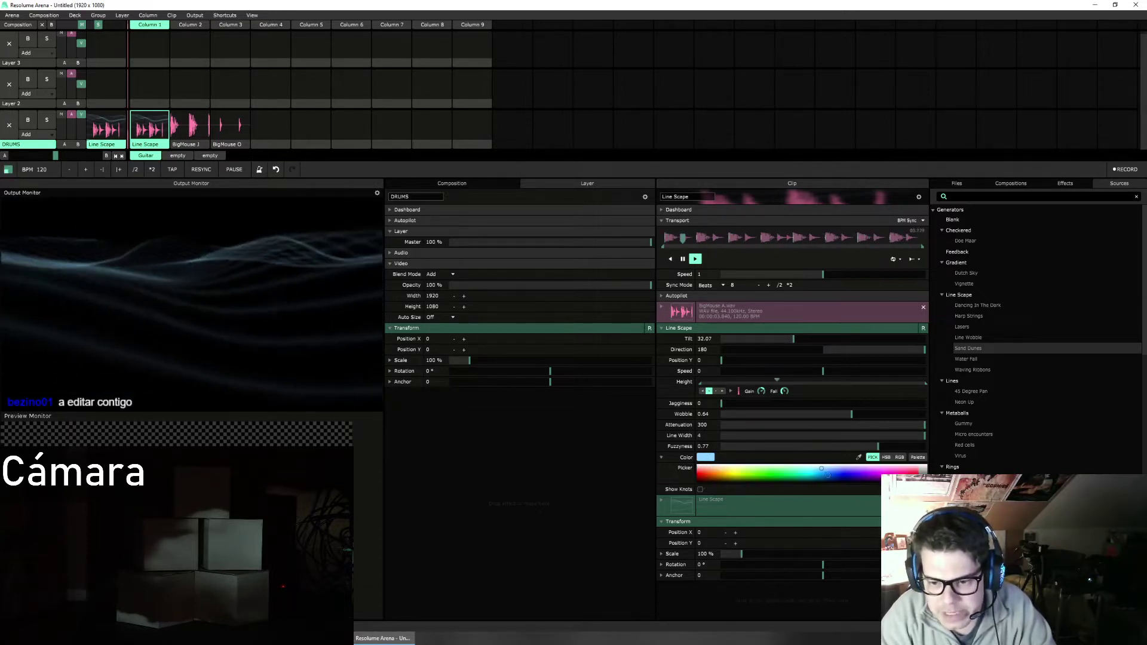
left_click(836, 468)
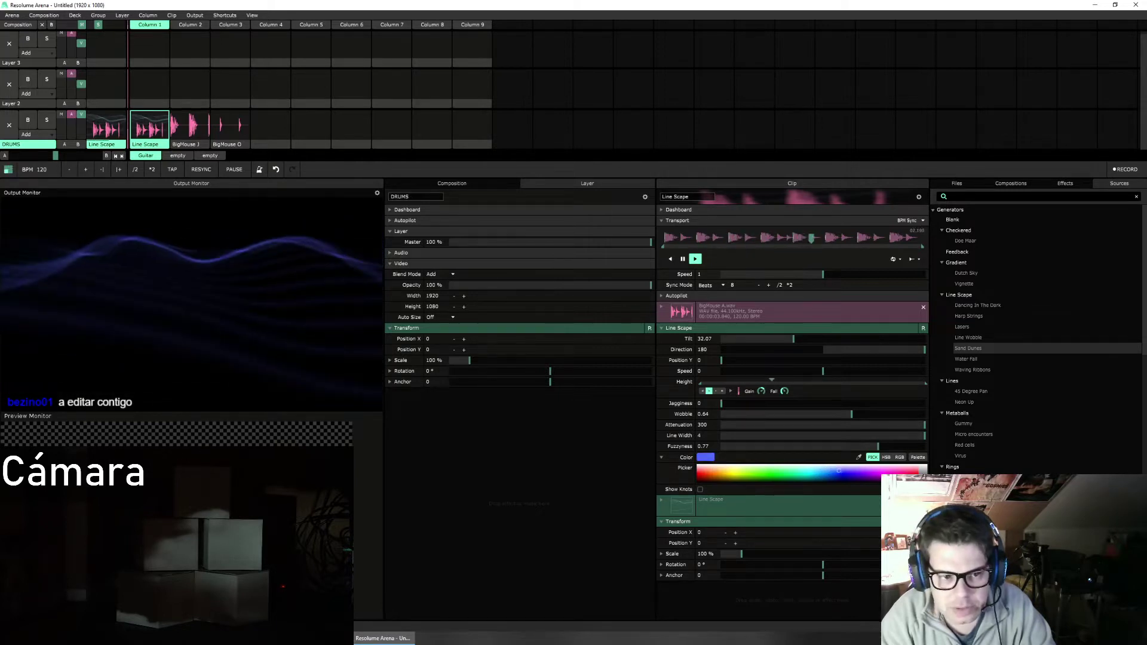
left_click(849, 468)
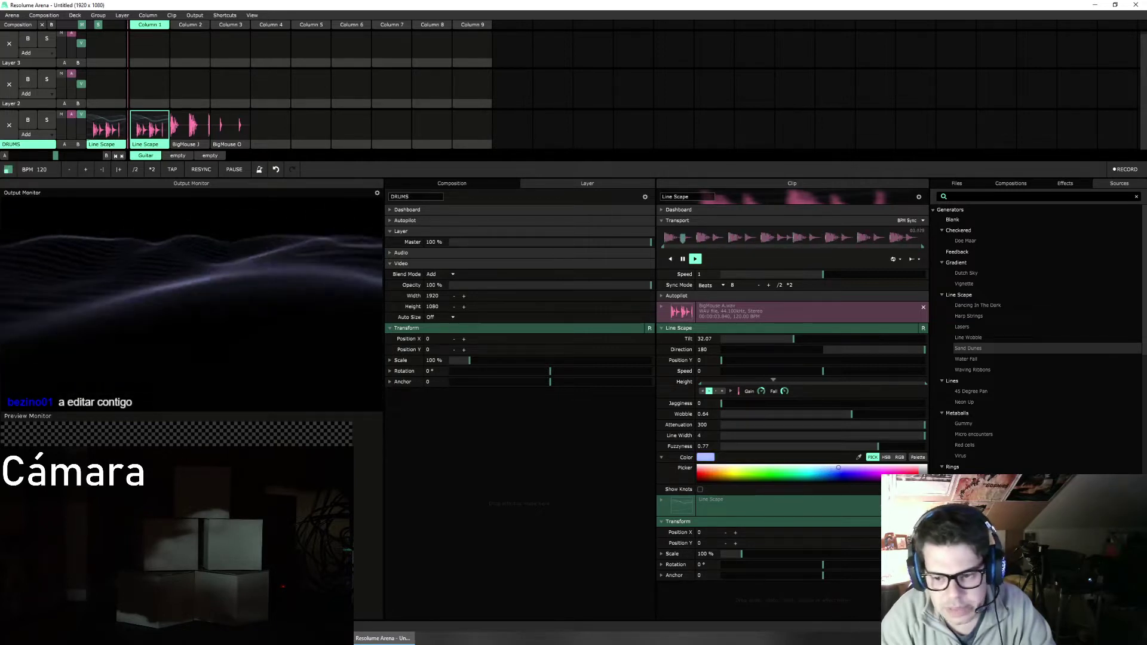
left_click(839, 470)
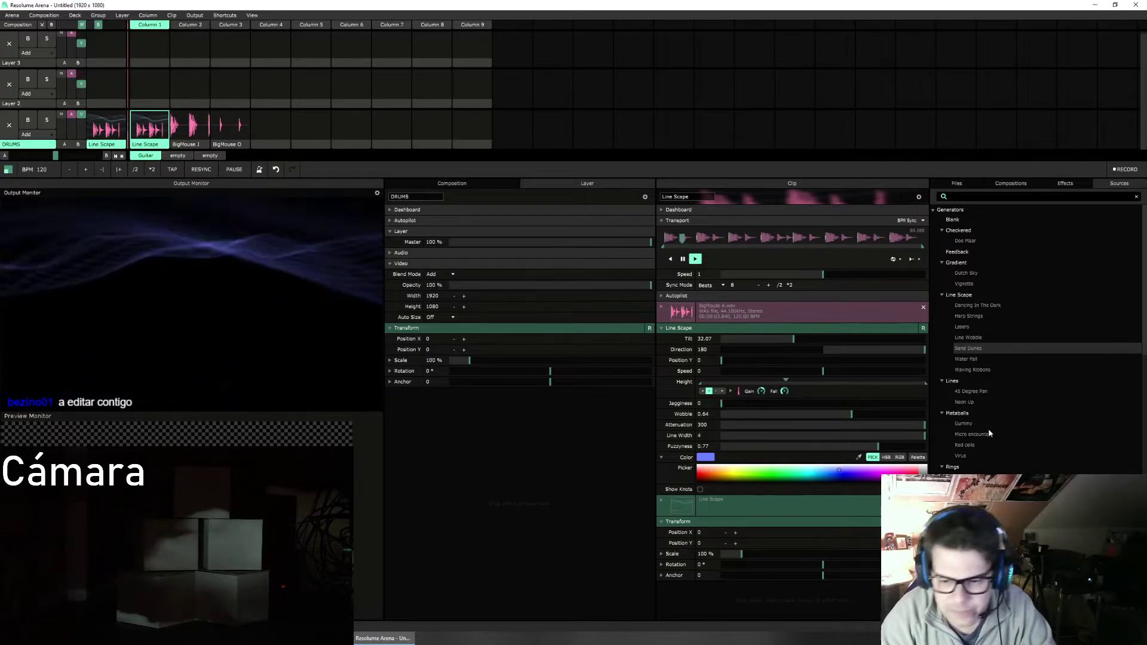
mouse_move(818, 414)
left_mouse_down()
mouse_move(715, 413)
mouse_move(825, 415)
left_mouse_up()
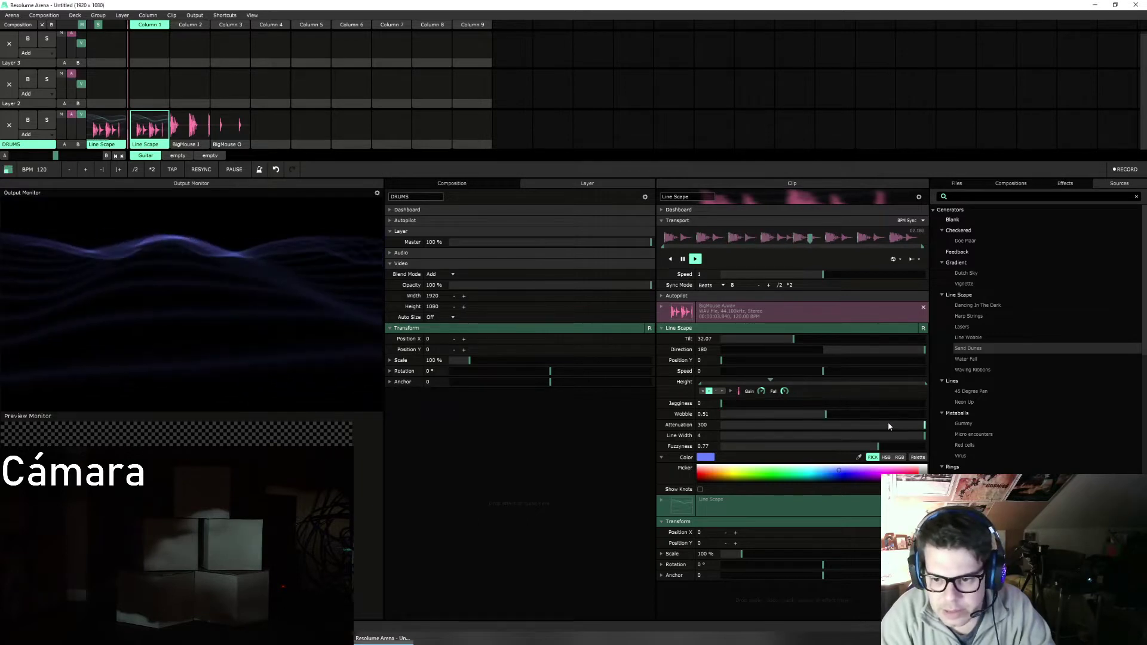
left_click_drag(924, 425, 841, 449)
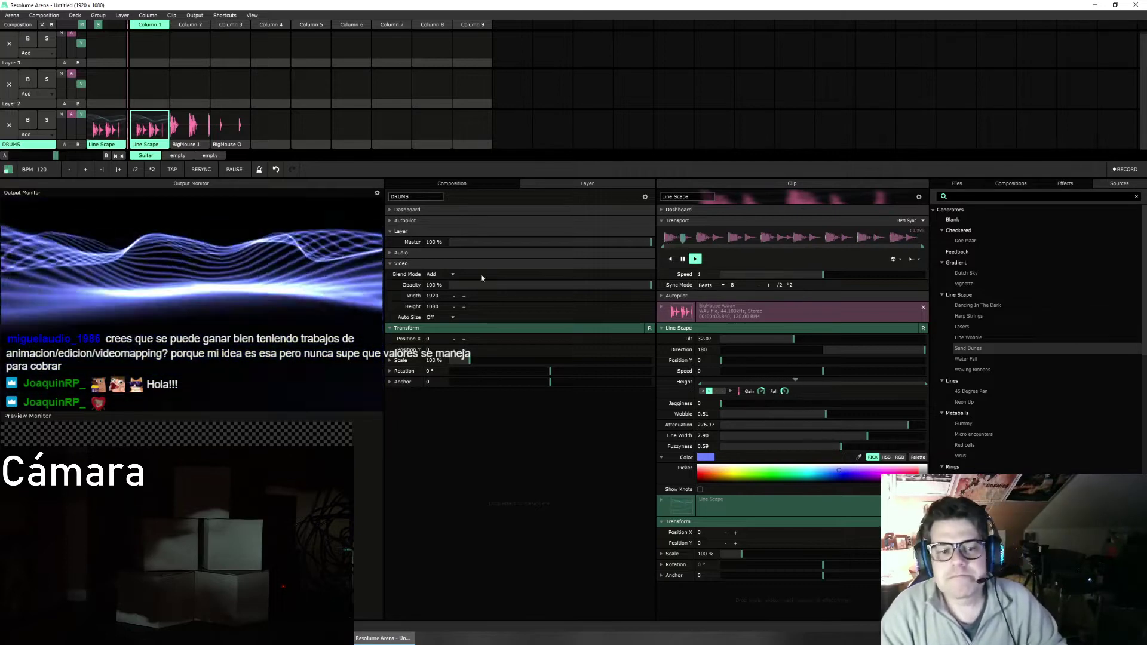
Step: Clear the DRUMS layer, then relaunch the Line Scape clip from its thumbnail
left_click(9, 125)
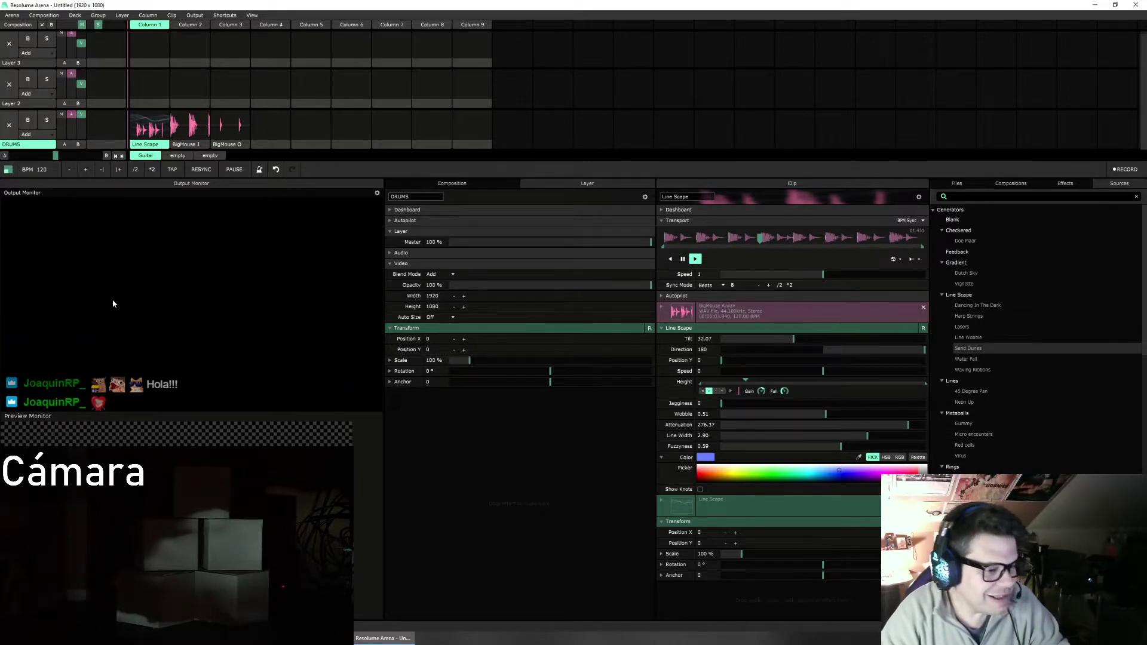
left_click(152, 124)
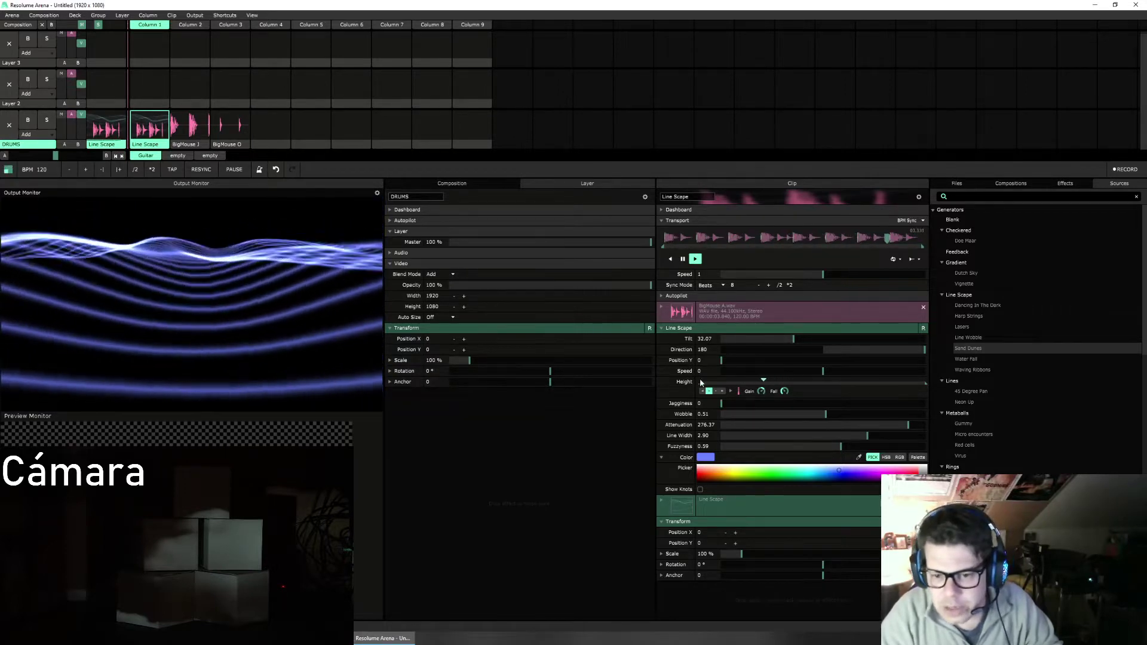
Step: Raise the waves' vertical position and set the wave Speed to 0.17
left_click_drag(721, 360, 794, 370)
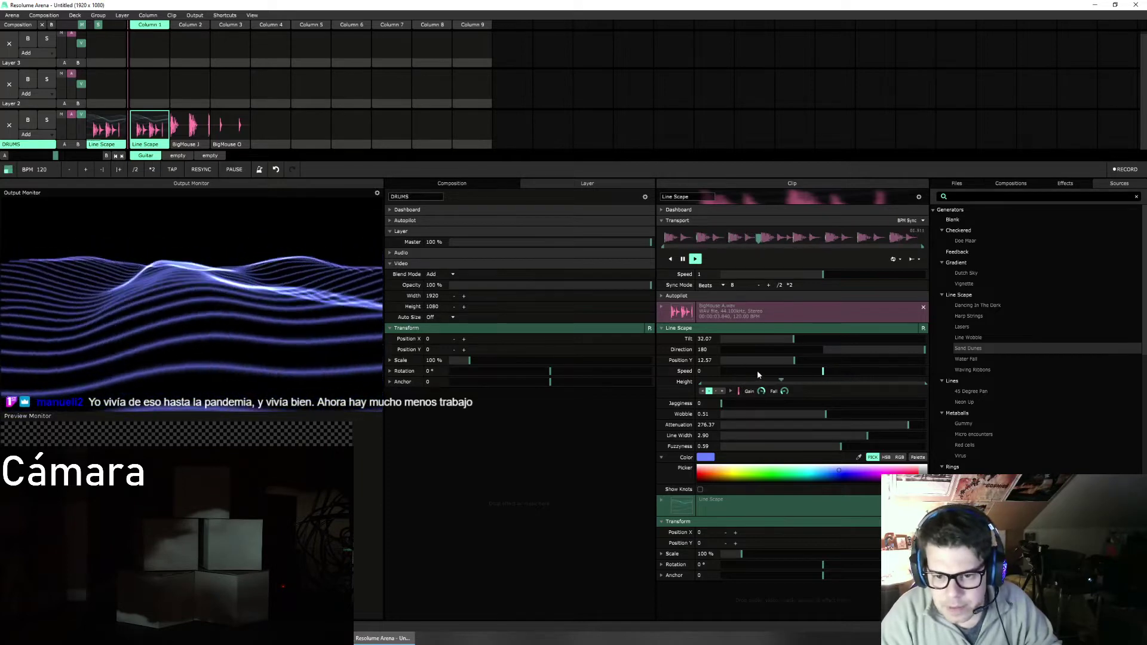
left_click_drag(822, 372, 819, 342)
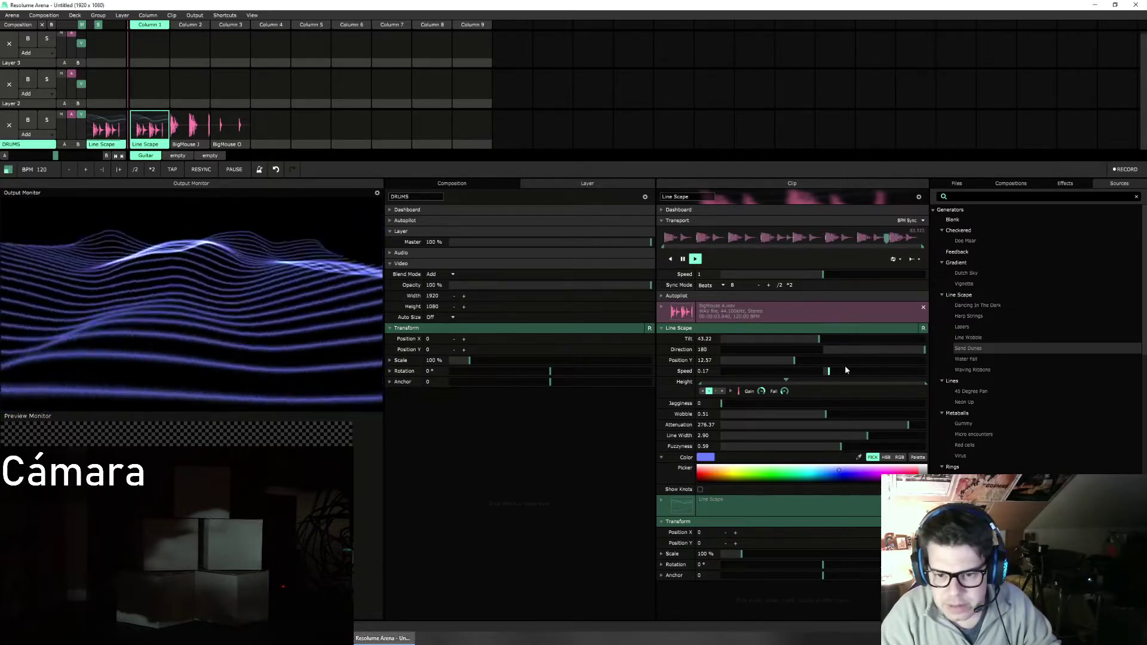
Step: Clear DRUMS and relaunch the column 2 Line Scape clip, collapsing its parameters
left_click(9, 124)
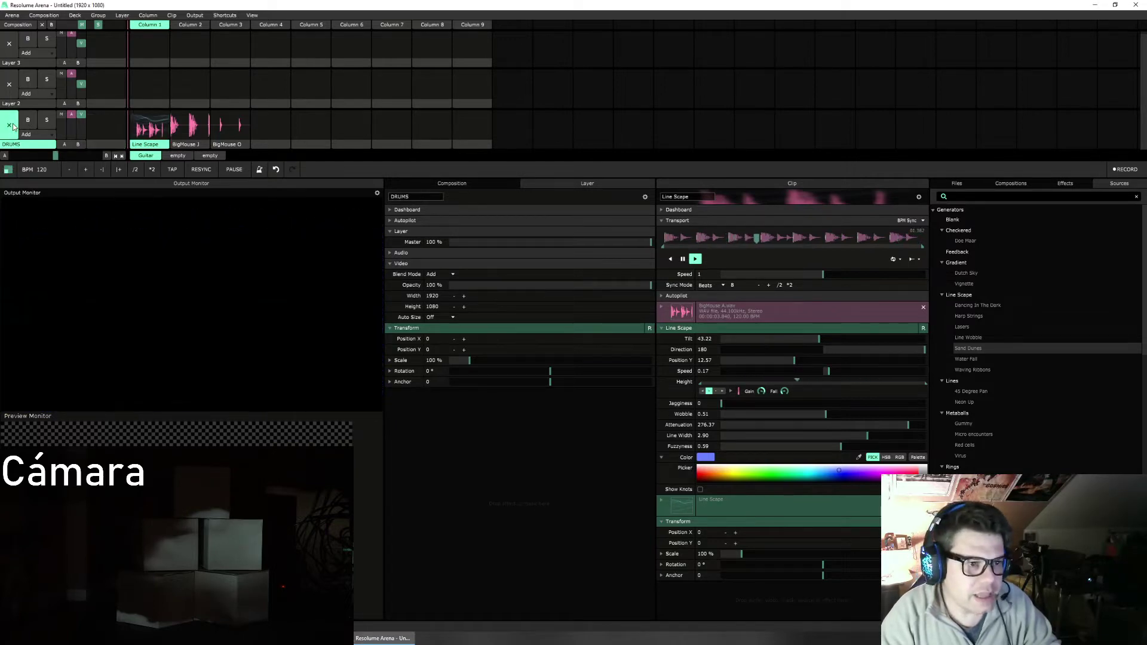
left_click(191, 136)
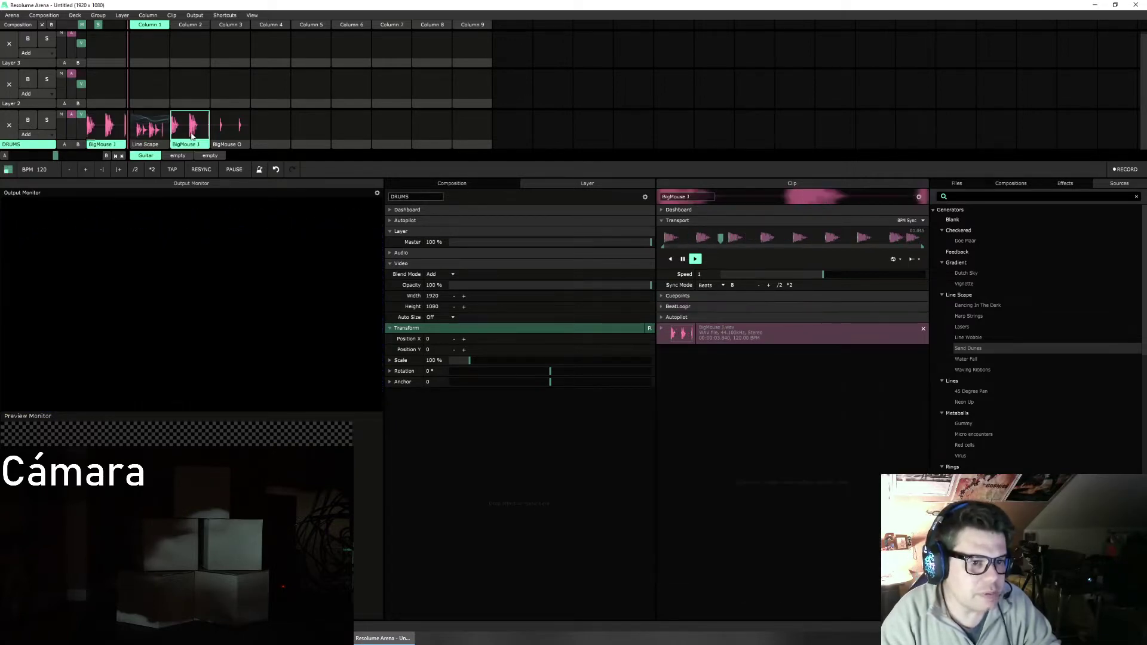
left_click(149, 126)
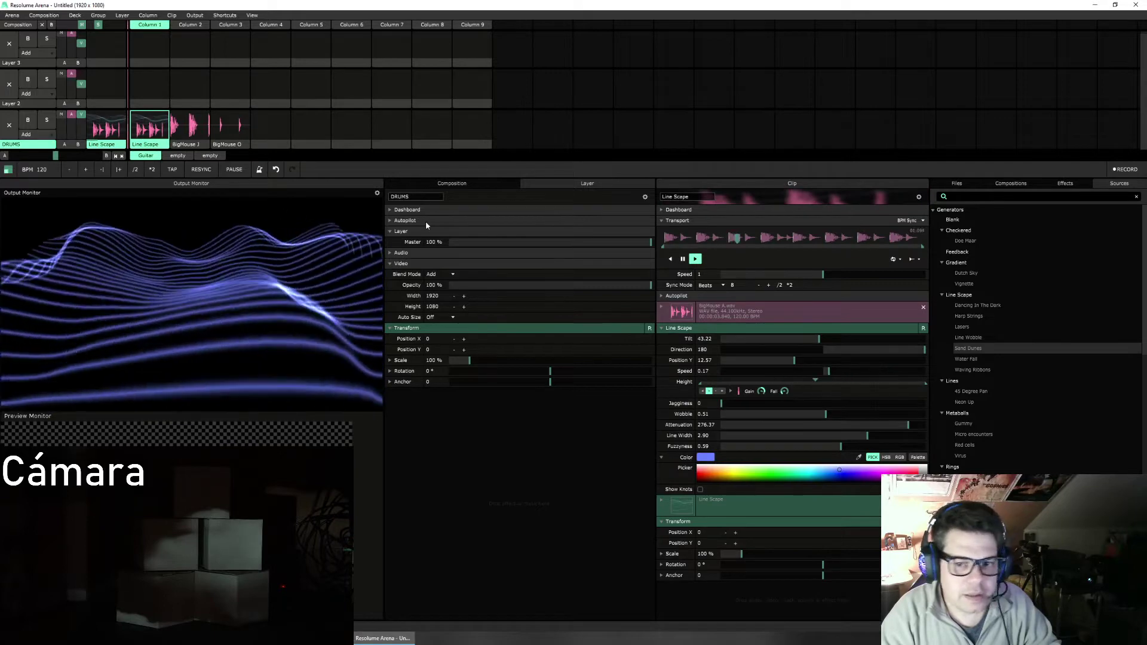
left_click(667, 328)
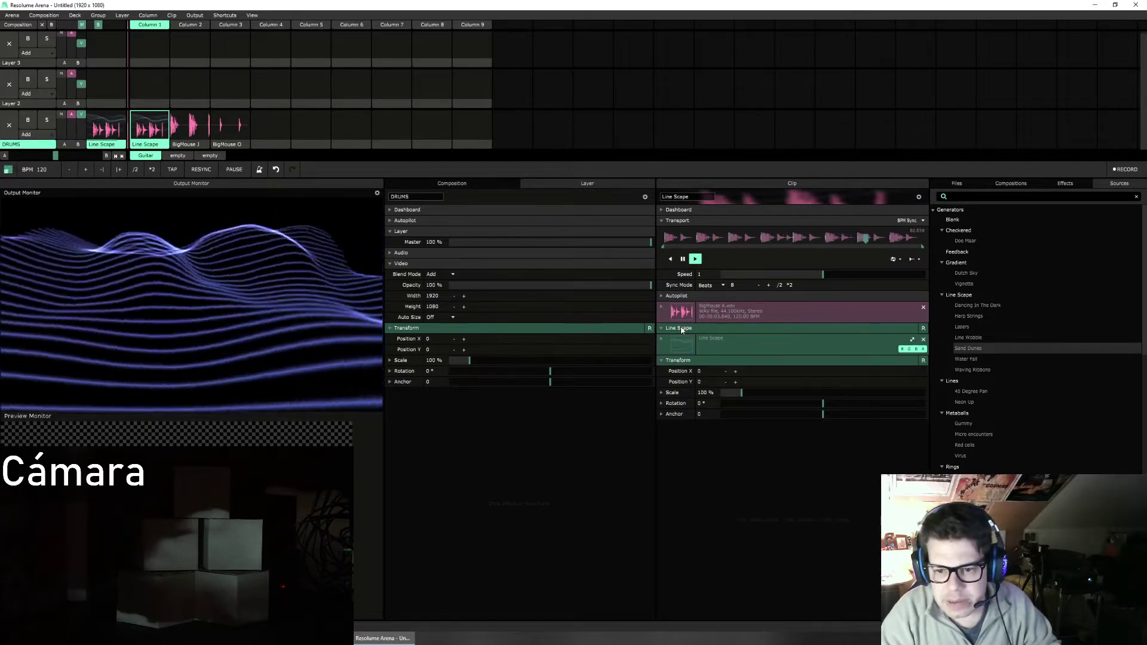
left_click(667, 328)
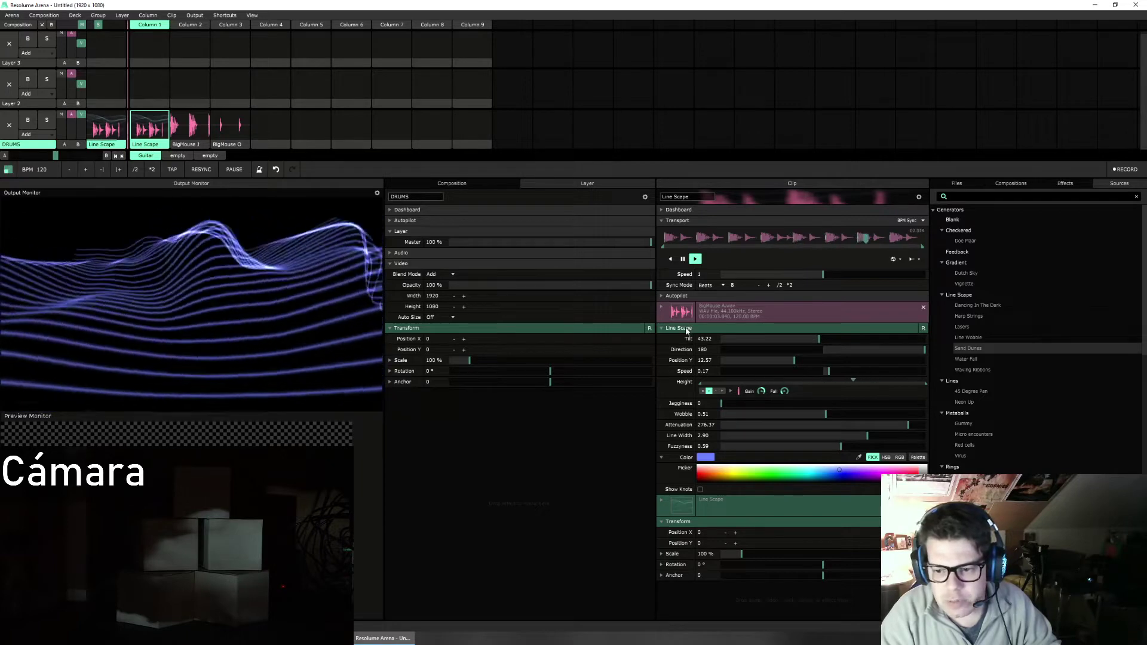
left_click(665, 328)
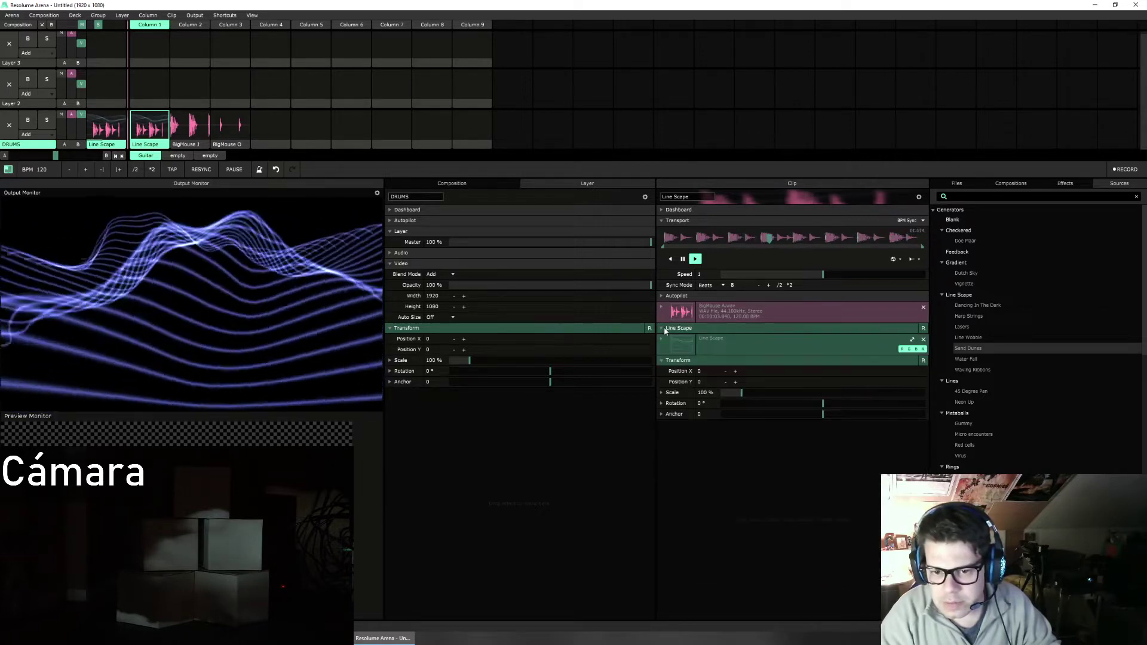
Step: Save the current Line Scape settings as a new preset named LOOP
left_click(923, 328)
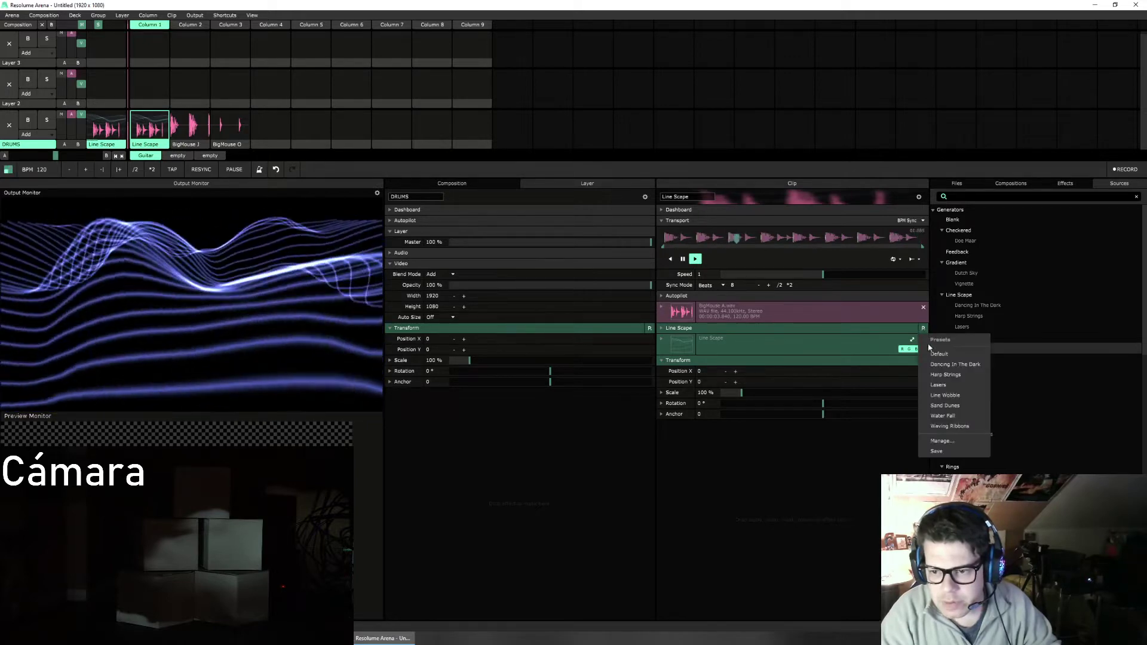
left_click(949, 451)
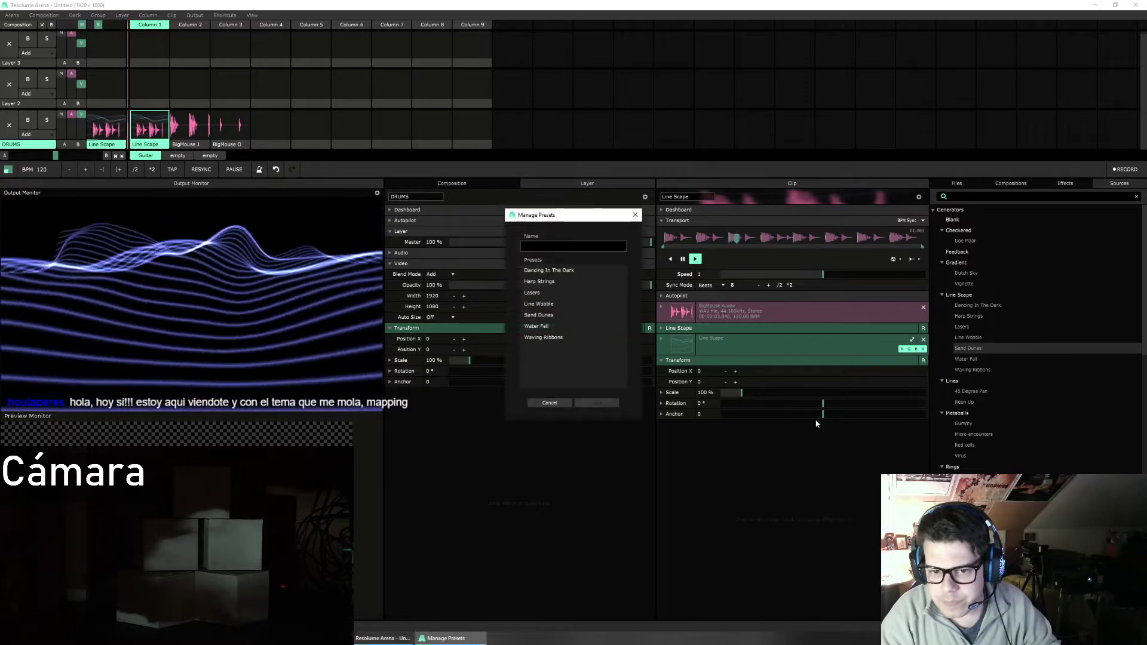
type("L")
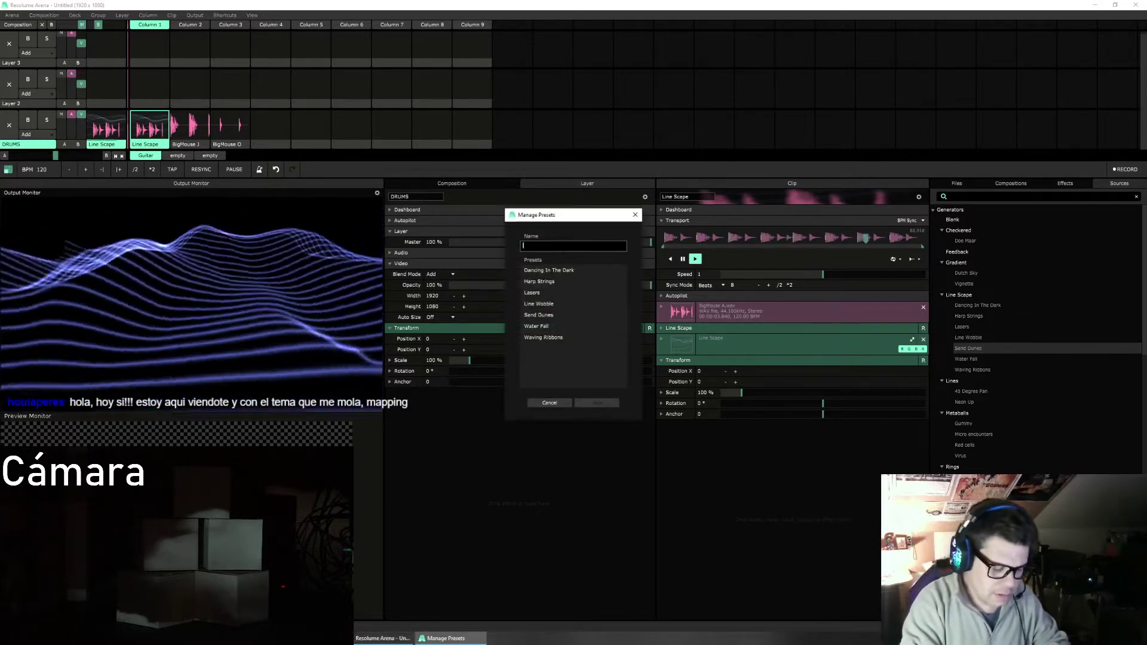
type("OOP")
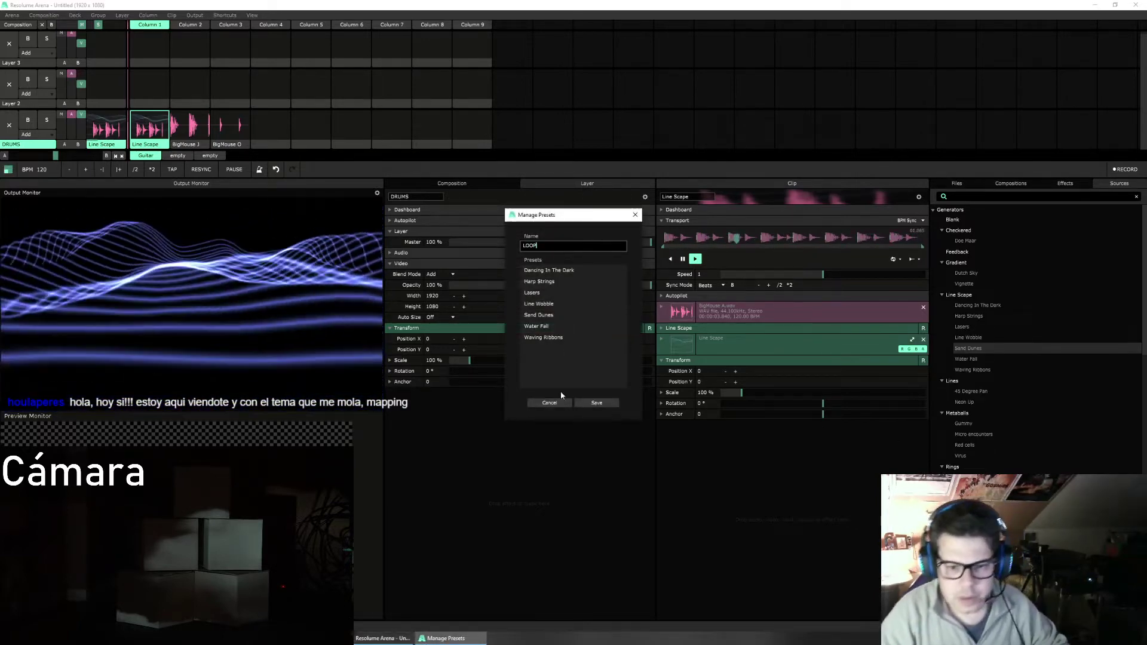
left_click(595, 403)
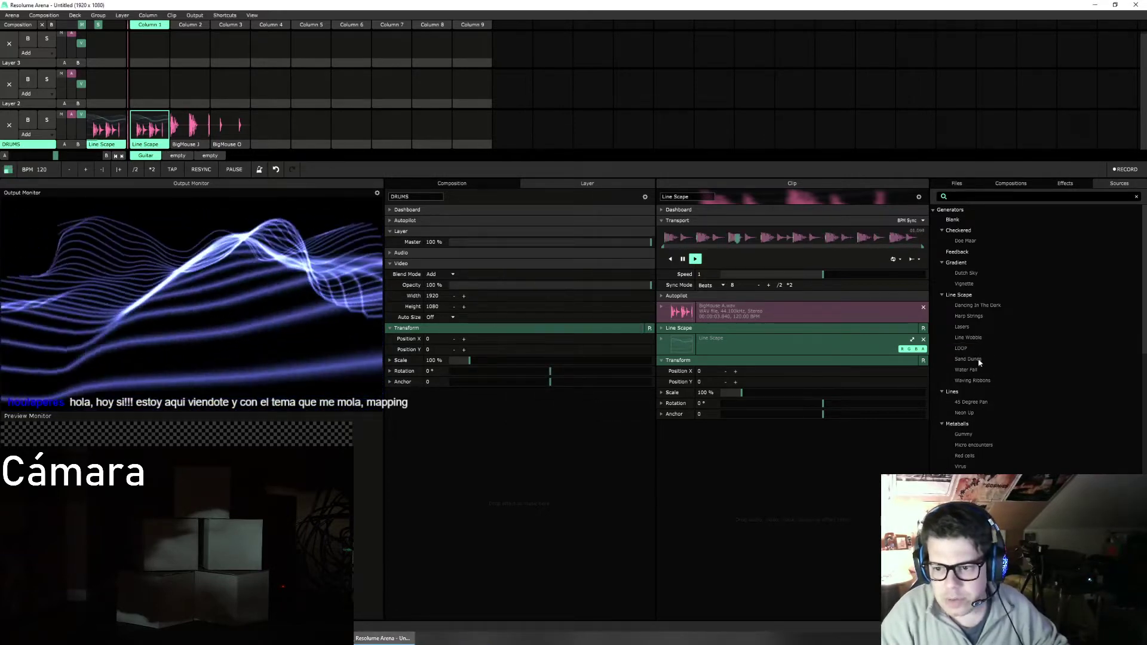
Step: Drop Sand Dunes into the third DRUMS slot, launch it, and apply the LOOP preset
left_click_drag(967, 359, 187, 130)
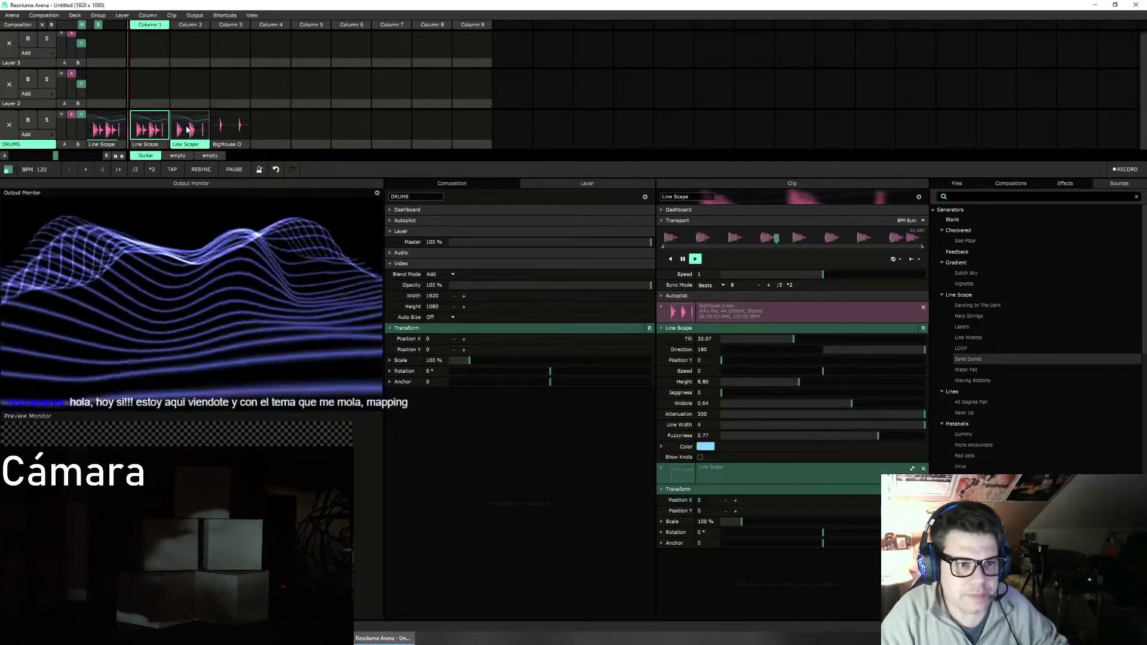
left_click(189, 127)
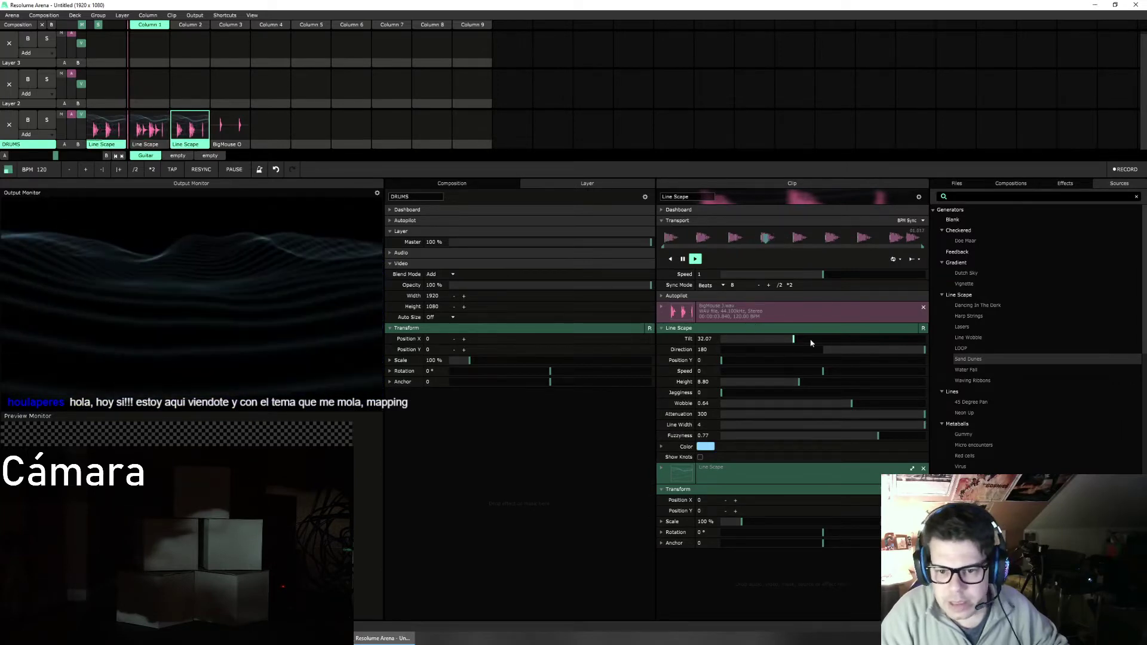
left_click(923, 328)
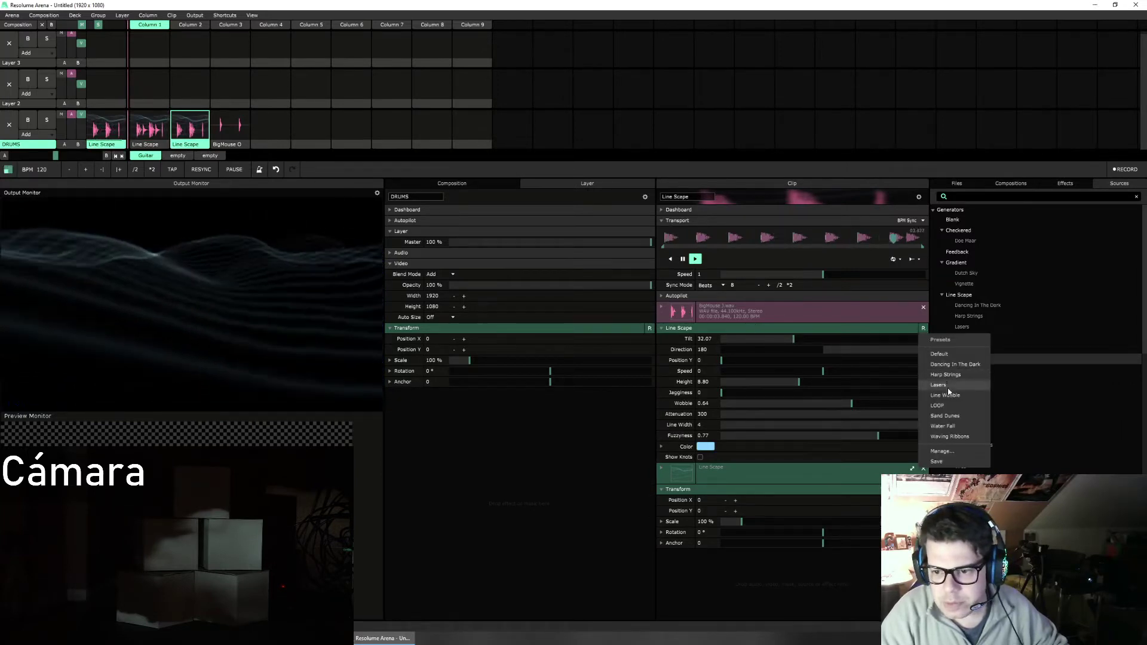
left_click(949, 405)
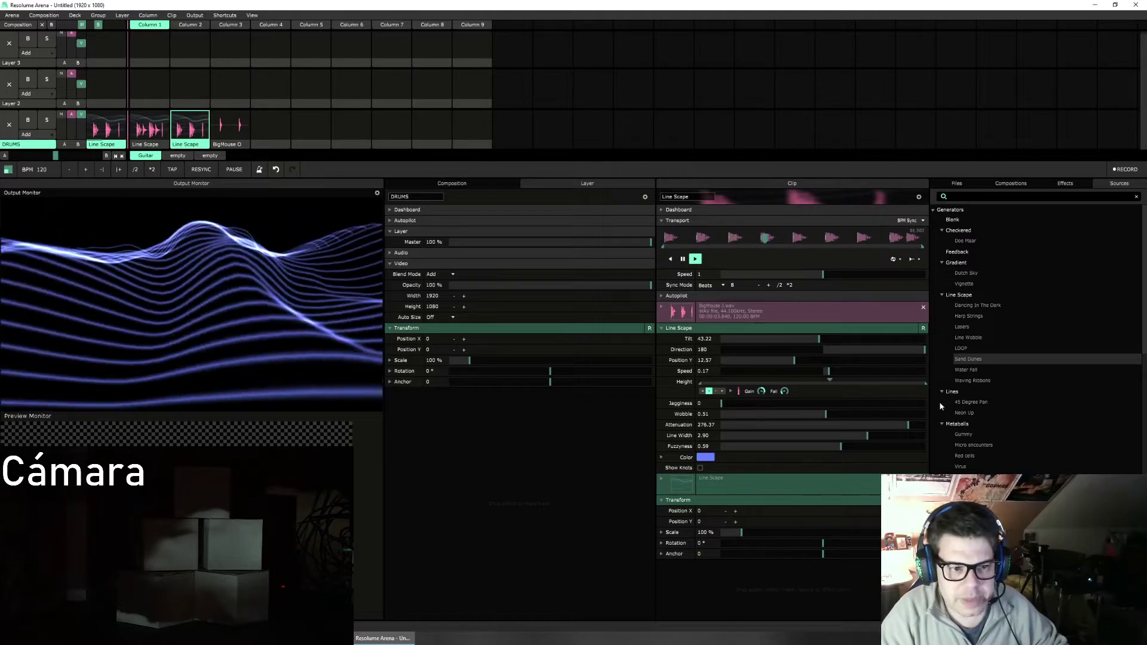
Step: Compare the column 2 and 3 clips, then turn column 4's BigMouse O into a Sand Dunes clip
left_click(150, 127)
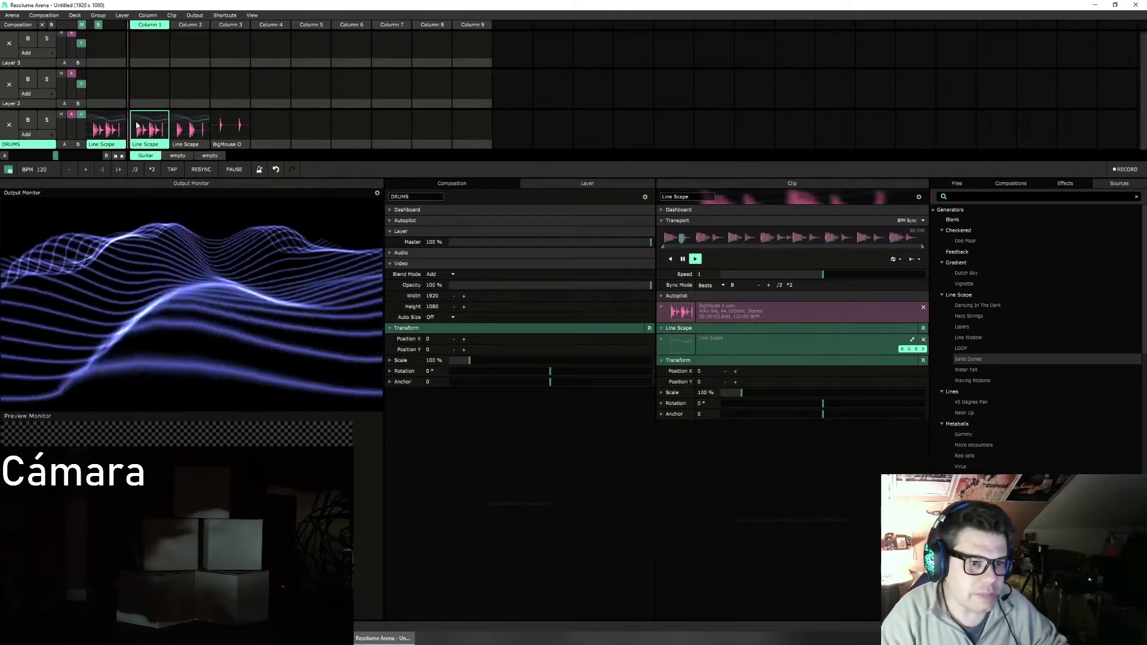
left_click(187, 129)
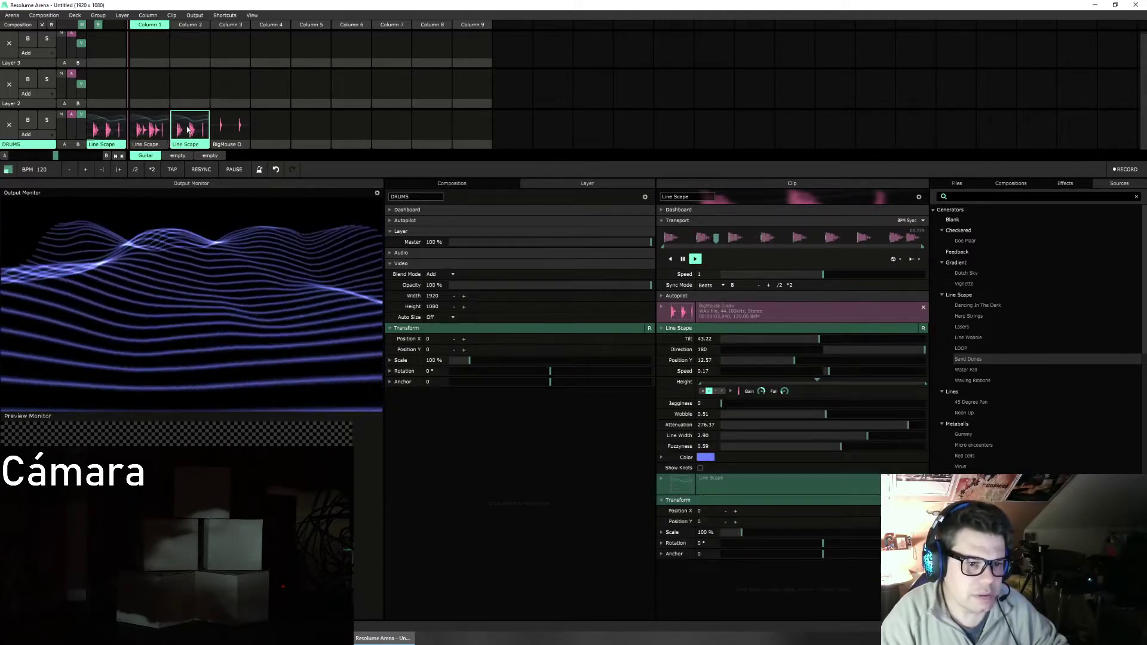
left_click(149, 127)
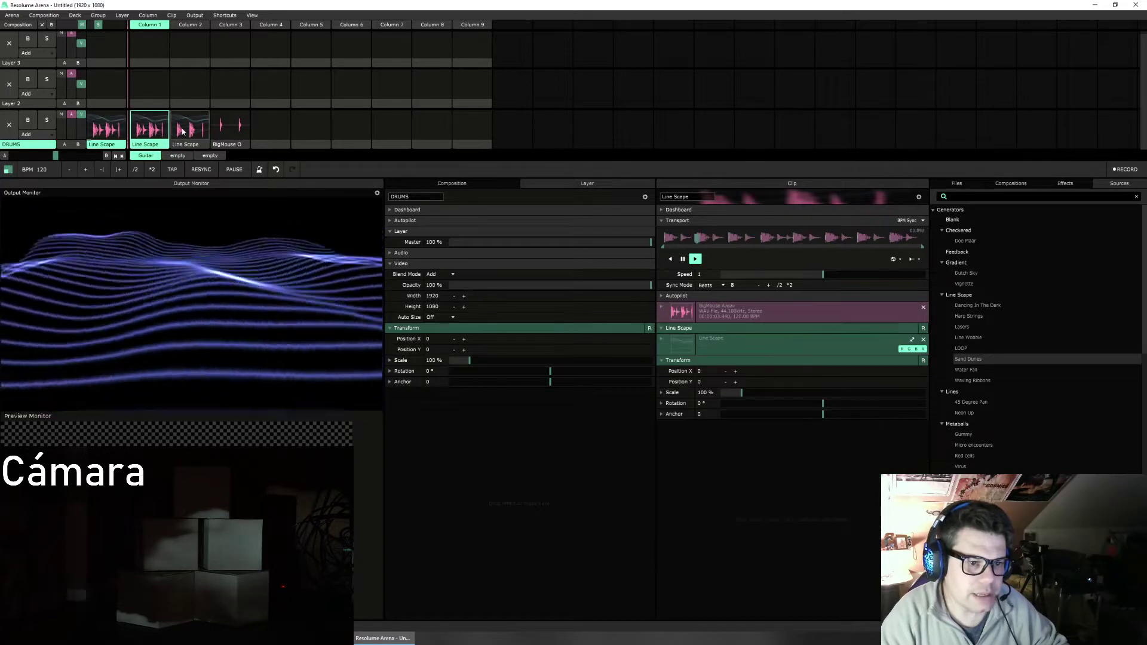
left_click_drag(230, 126, 106, 127, "ctrl")
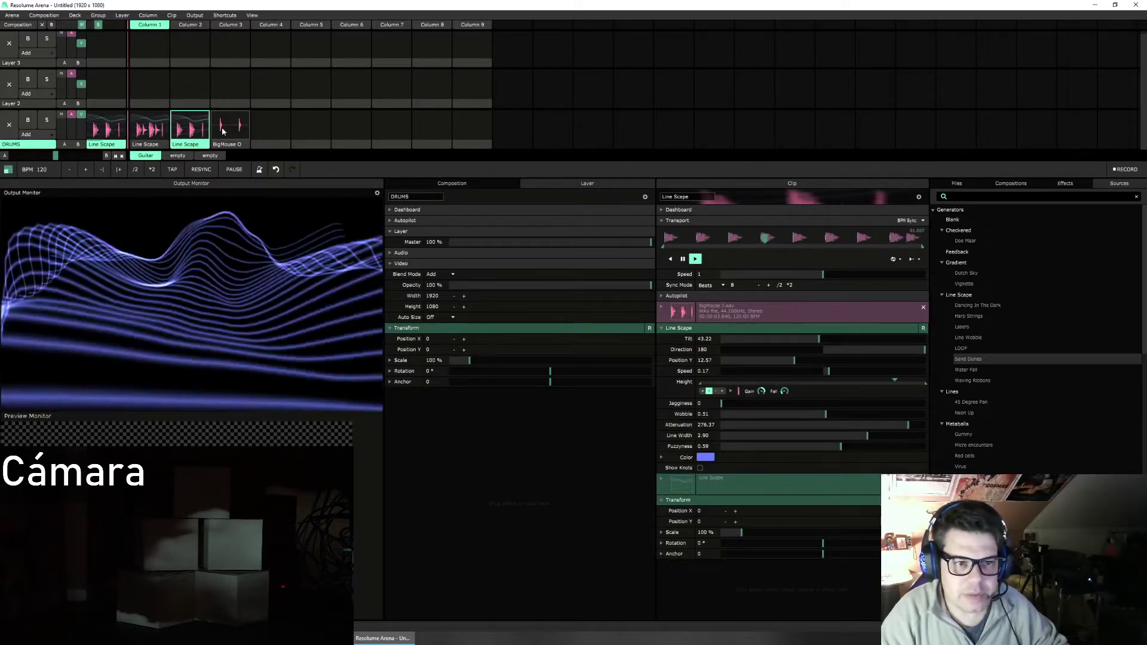
left_click(230, 127)
left_click_drag(970, 361, 243, 133)
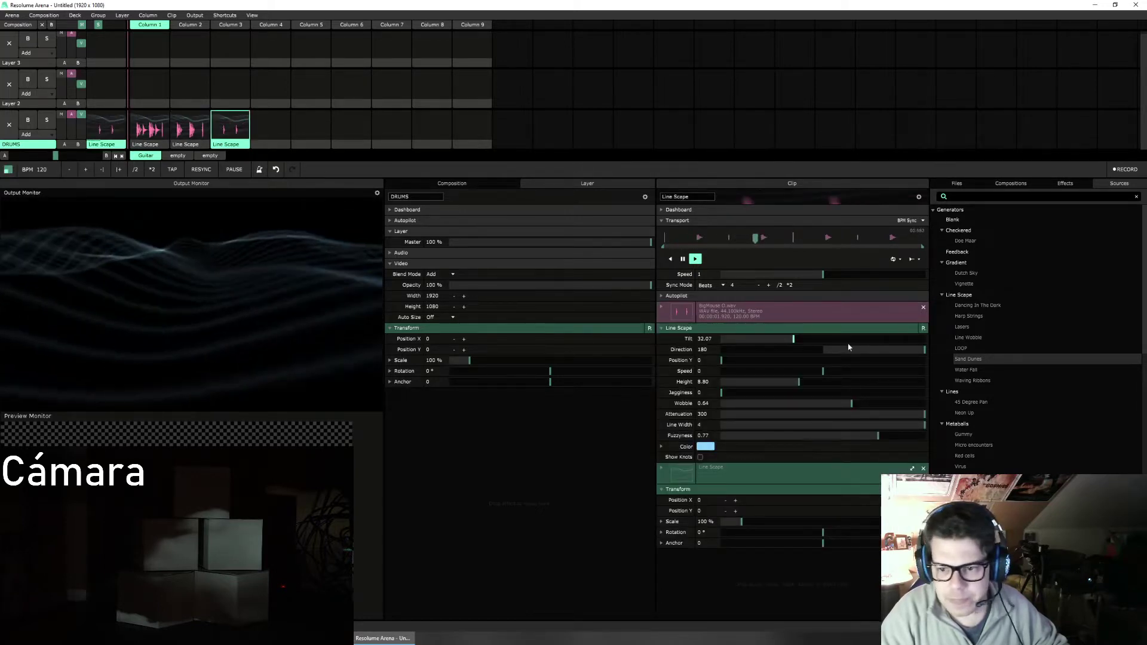
Step: Apply the LOOP preset to the fourth clip and preview the column 2, 3 and 4 clips
left_click(923, 328)
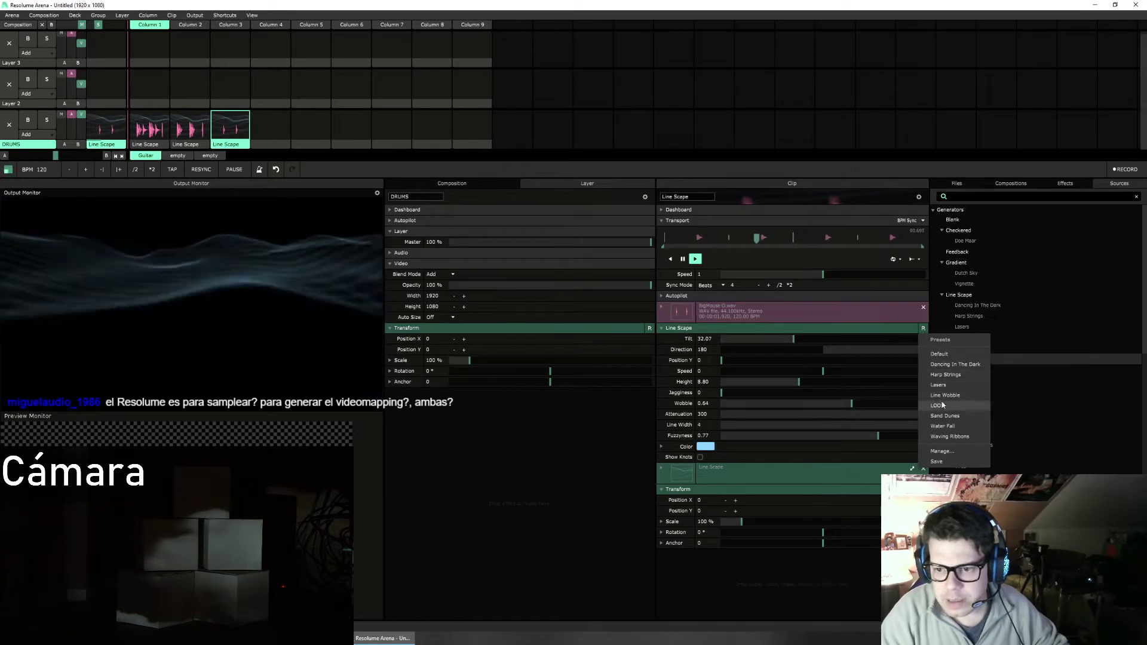
left_click(941, 404)
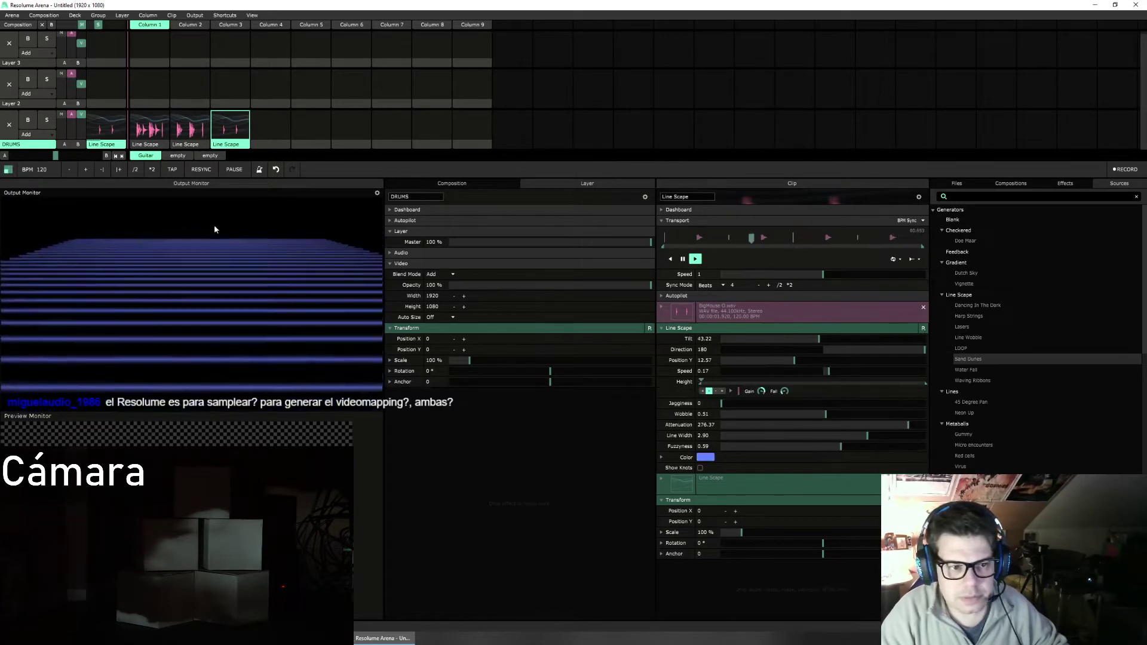
left_click(141, 129)
left_click(190, 128)
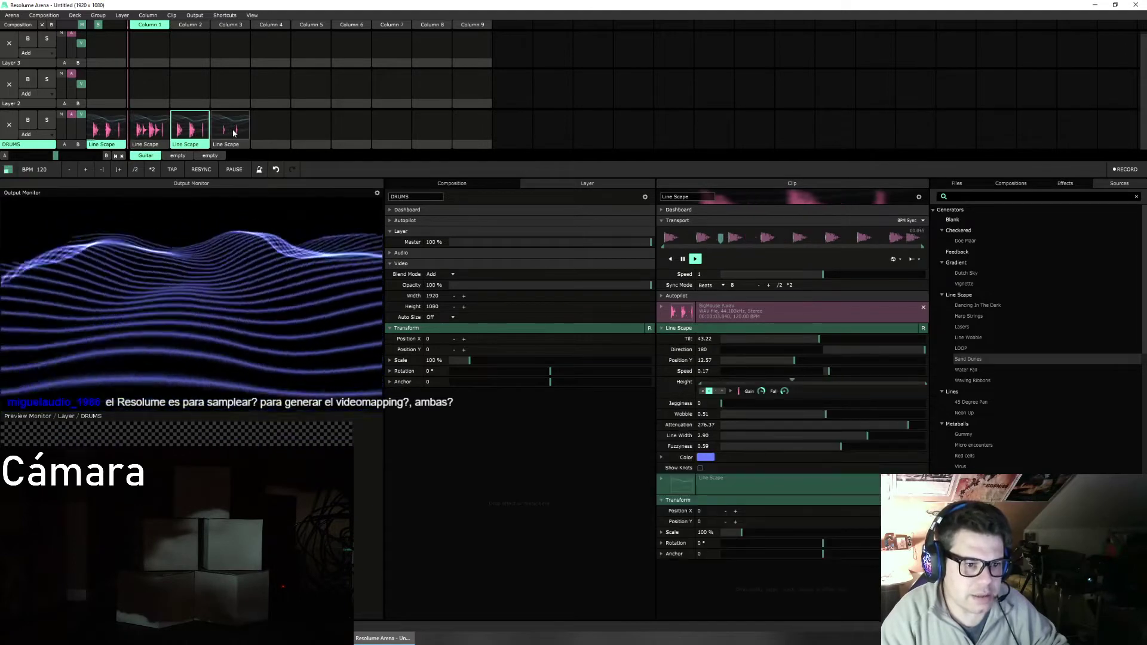
left_click(234, 133)
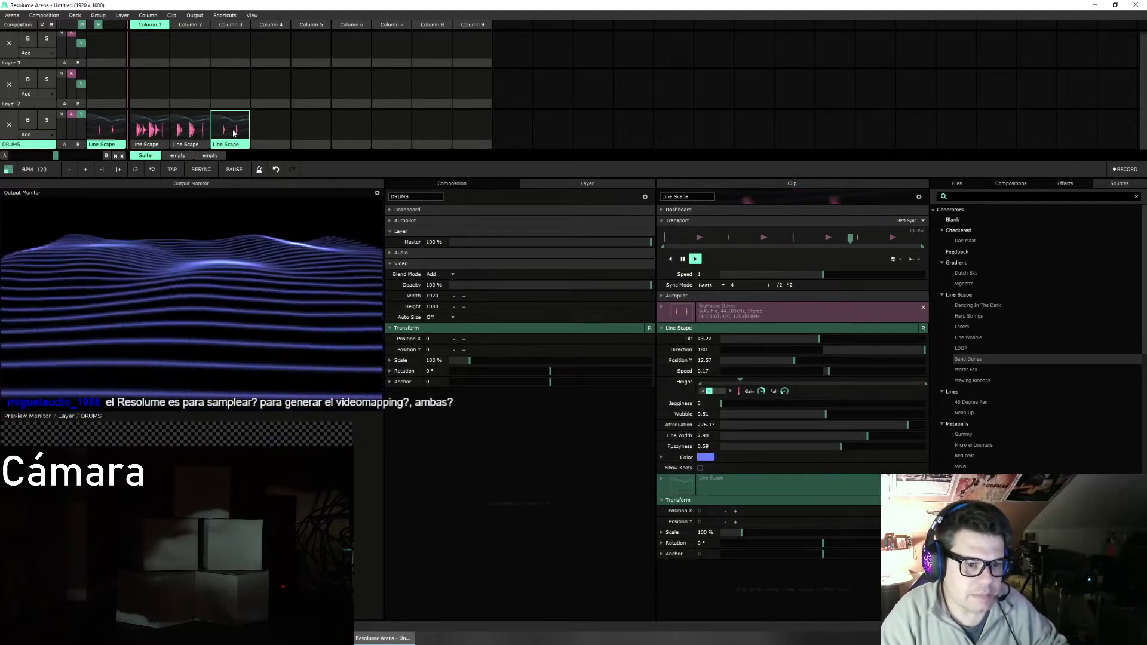
Step: Stop the DRUMS layer, then relaunch the column 2, 4 and 3 Line Scape clips
left_click(11, 127)
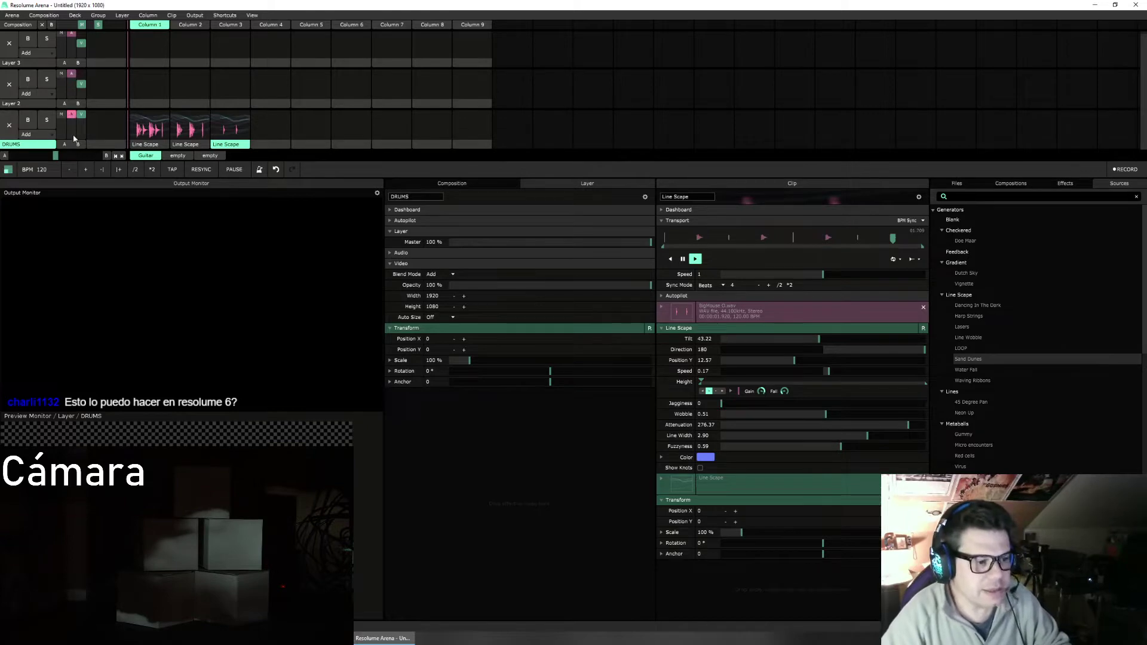
left_click(175, 141)
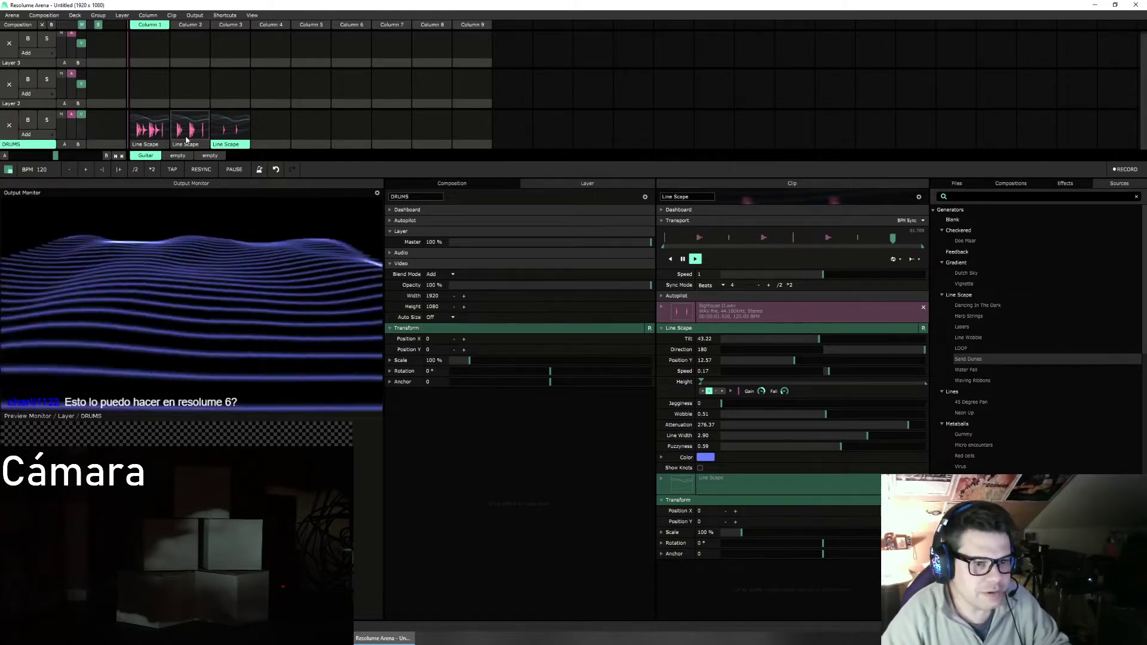
left_click(233, 130)
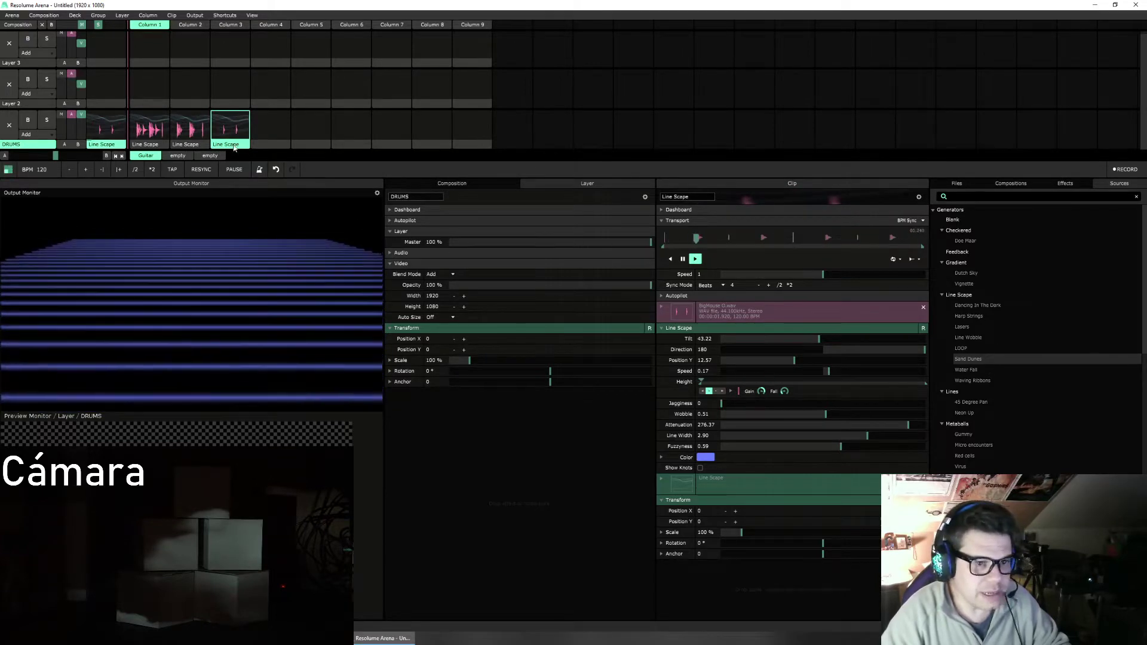
left_click(190, 128)
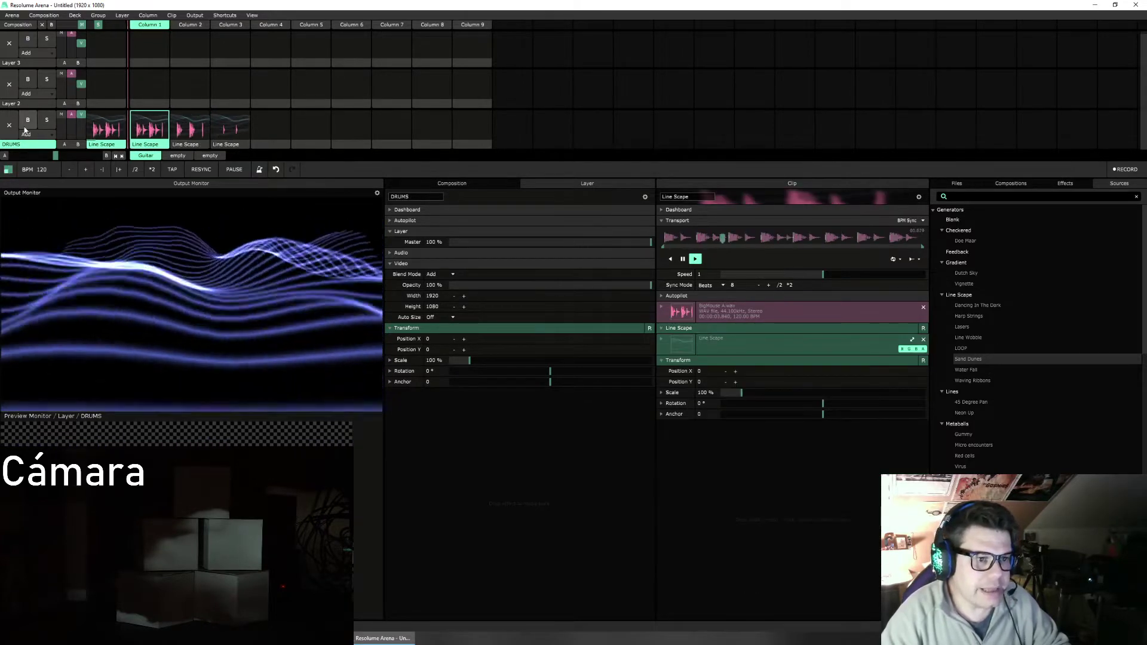
Step: Clear DRUMS, trigger the column 1 and 3 Line Scape clips, then clear and launch another
left_click(9, 126)
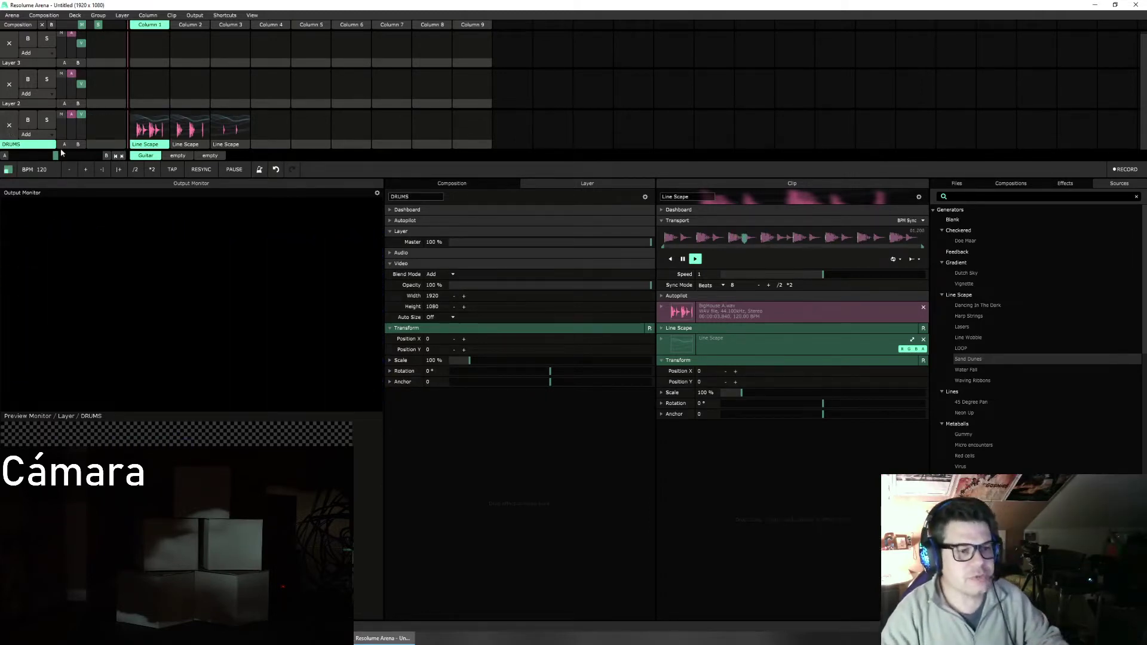
left_click(149, 128)
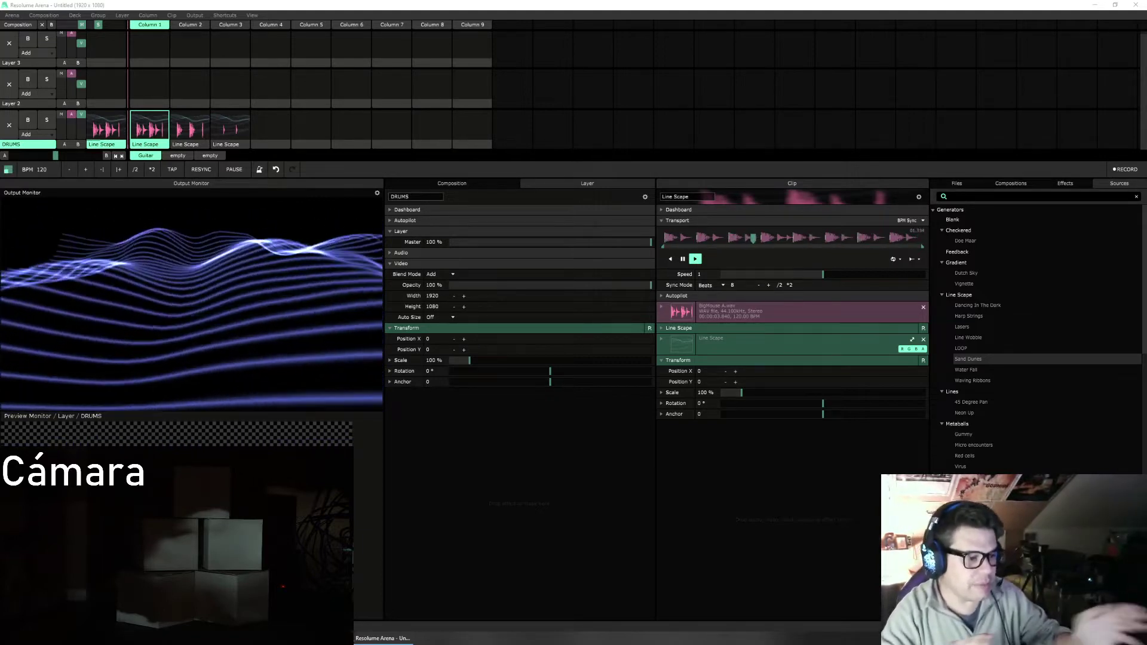
left_click(184, 130)
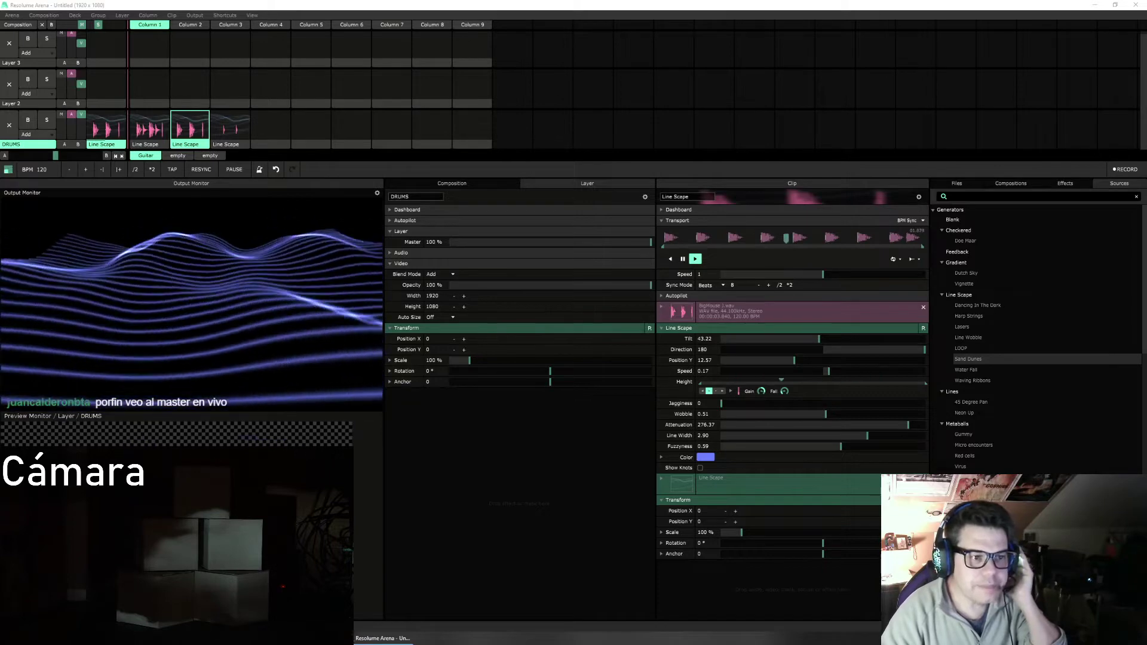
left_click(10, 126)
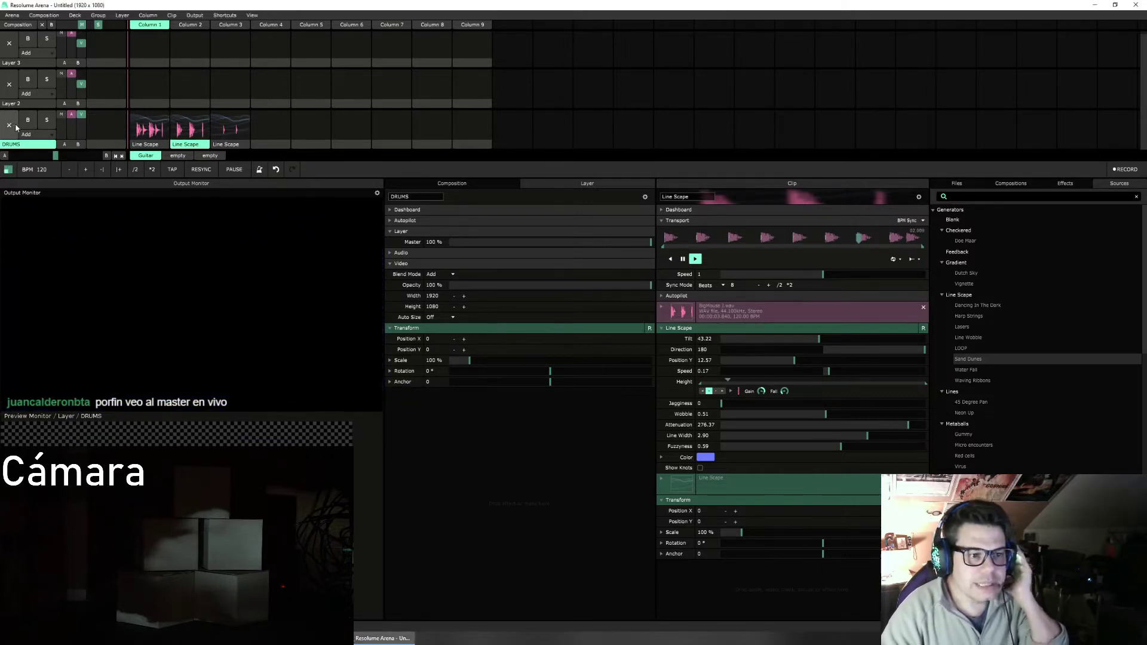
left_click(201, 126)
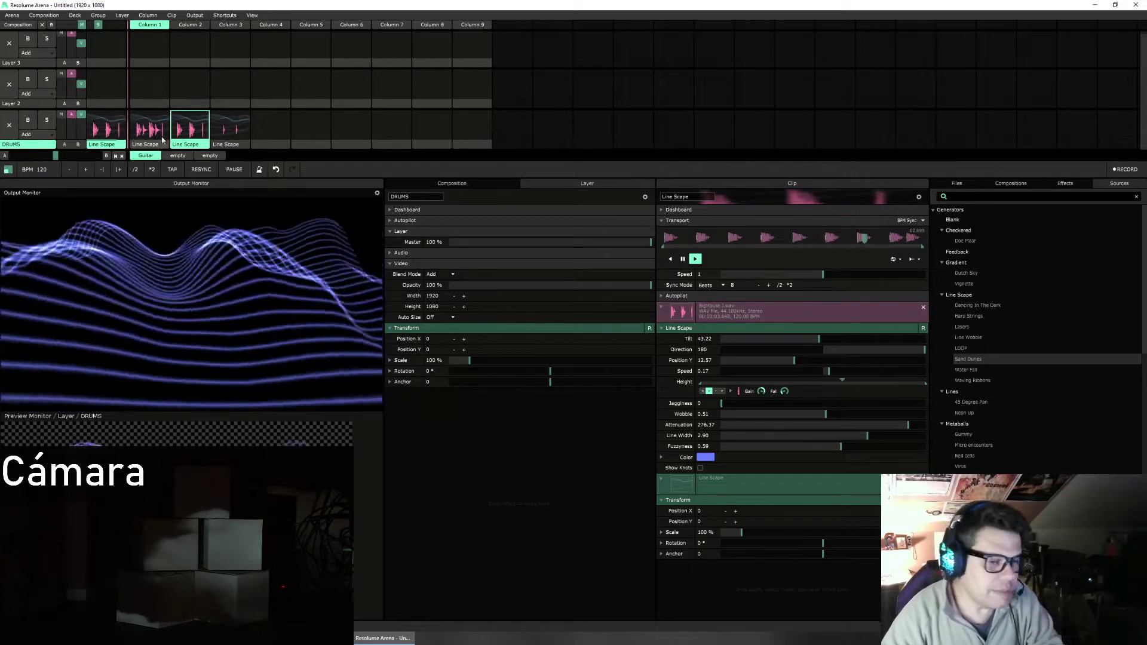
Step: Open Advanced Output and start a New preset with Screen 1 and Slice 1
left_click(200, 16)
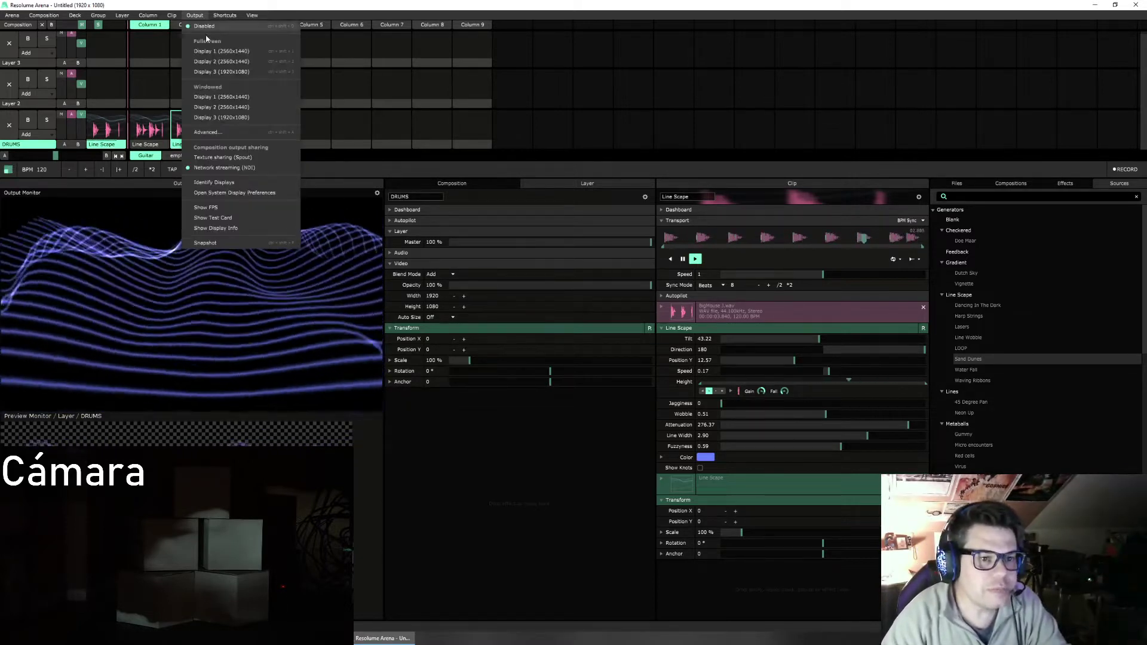
left_click(213, 131)
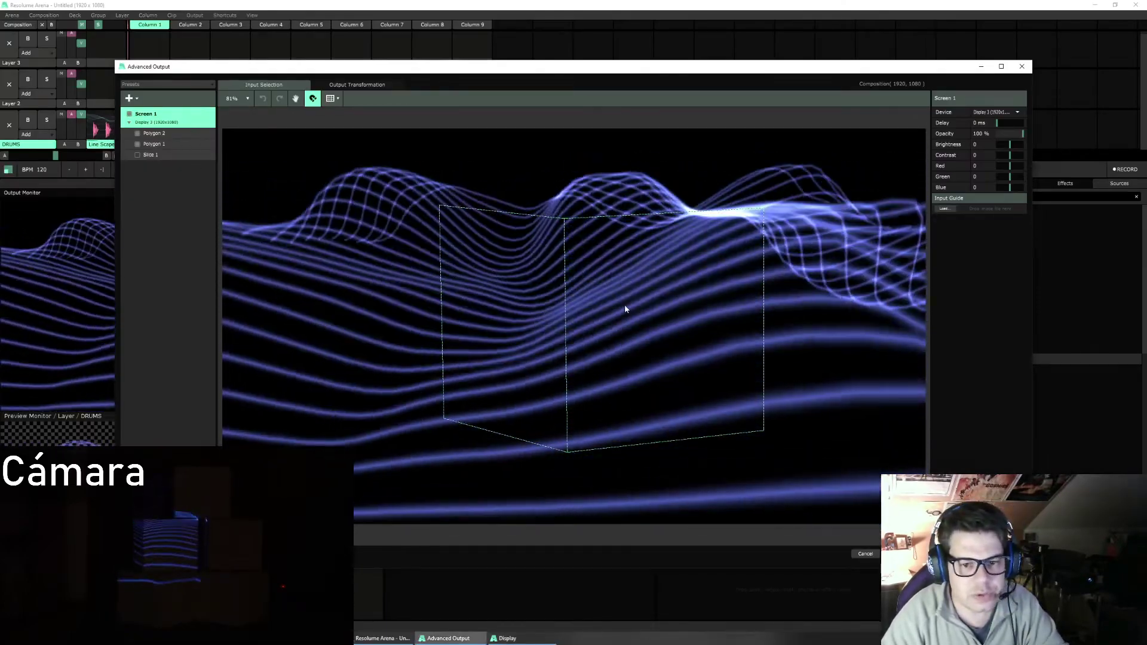
left_click(157, 84)
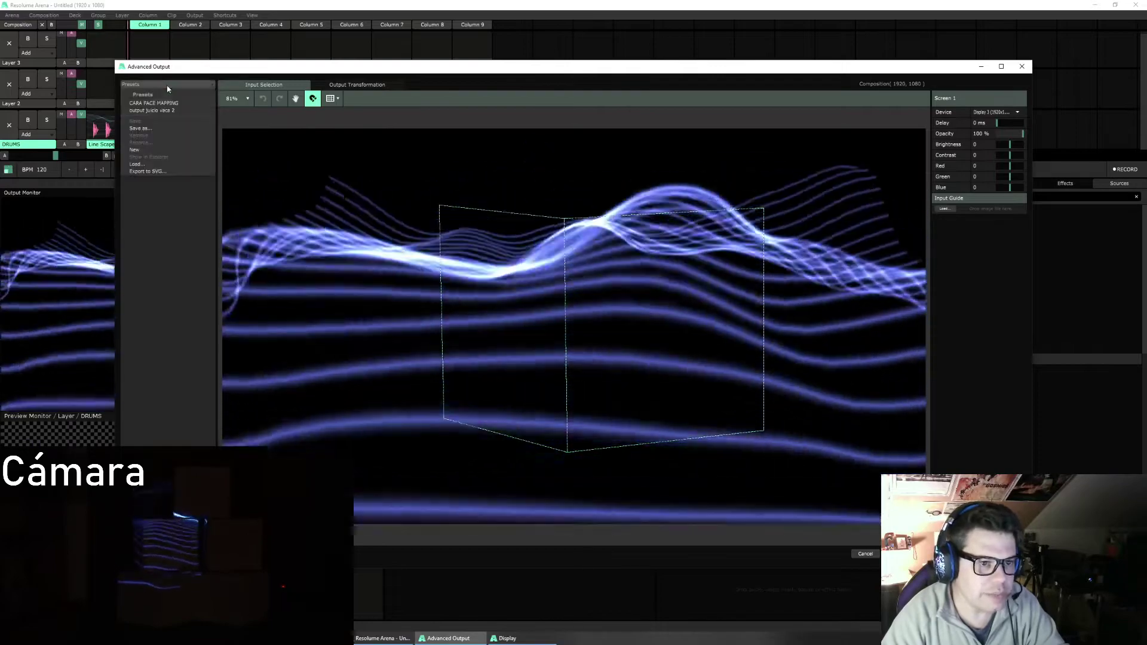
left_click(160, 150)
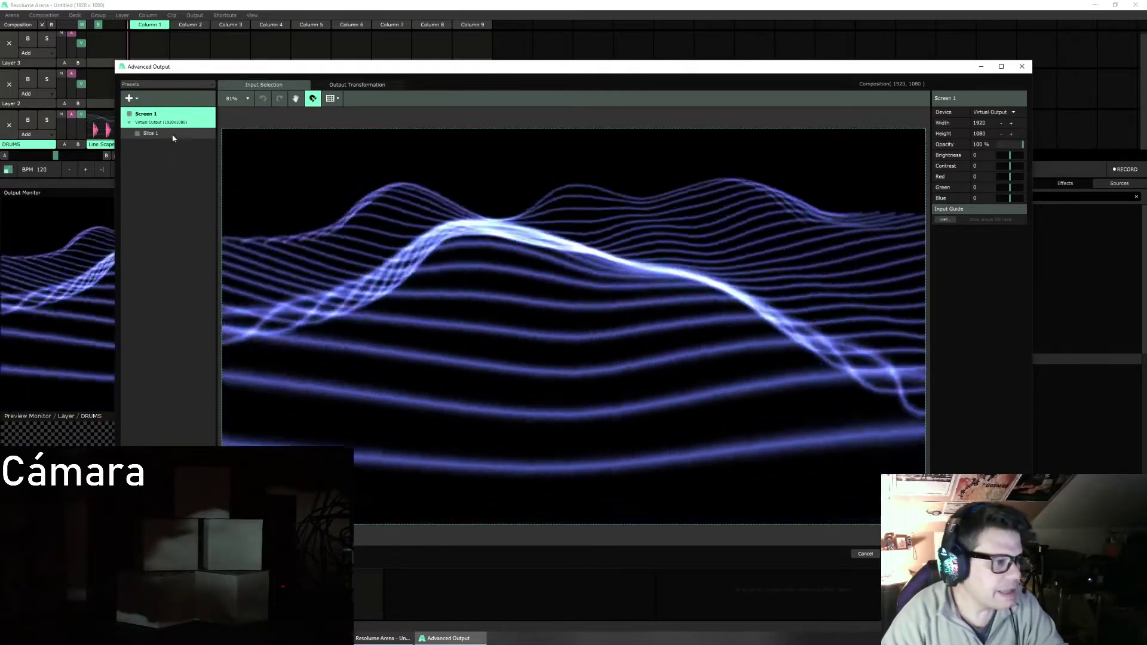
left_click_drag(389, 67, 387, 55)
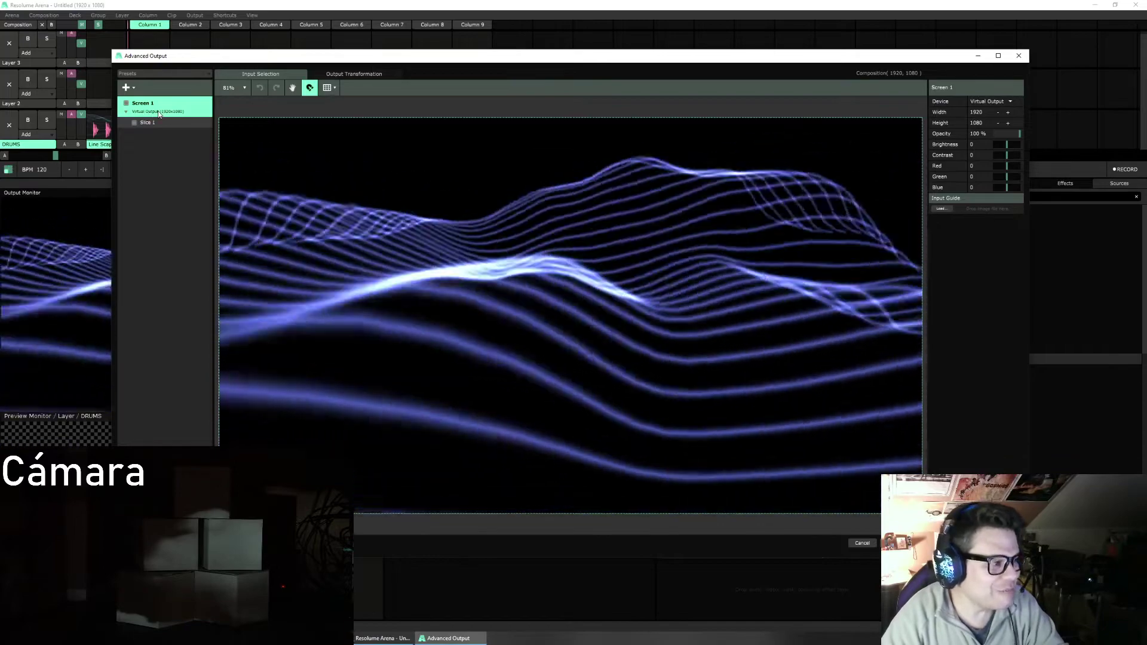
Step: Route Screen 1 to Display 3 (1920x1080) and select Slice 1
left_click(1009, 101)
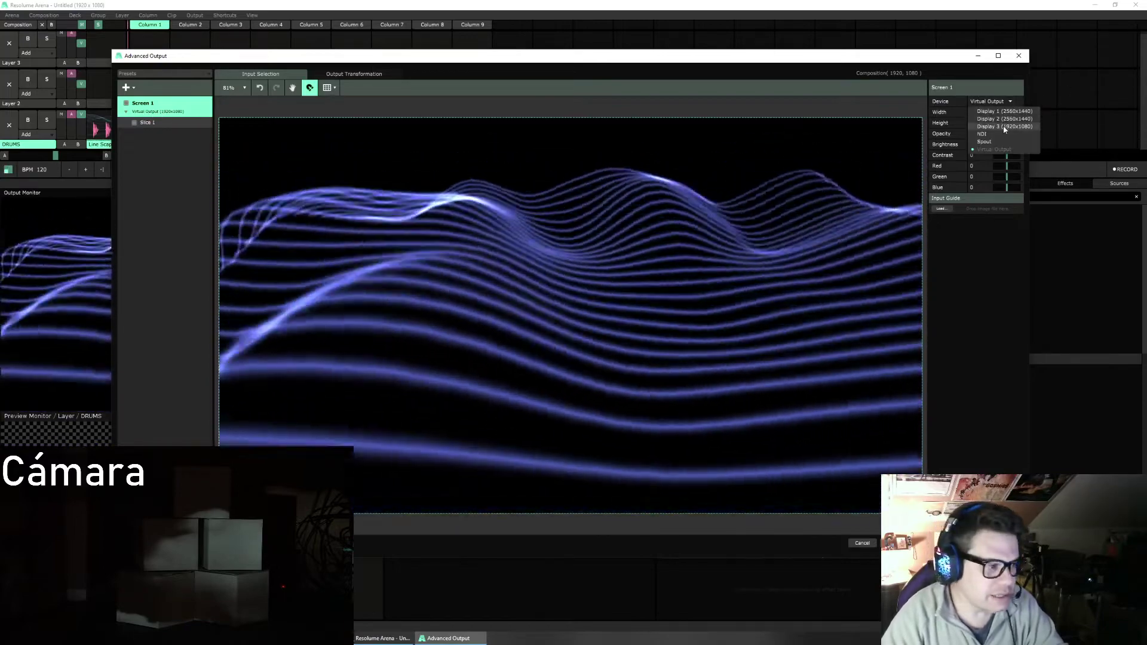
left_click(1002, 126)
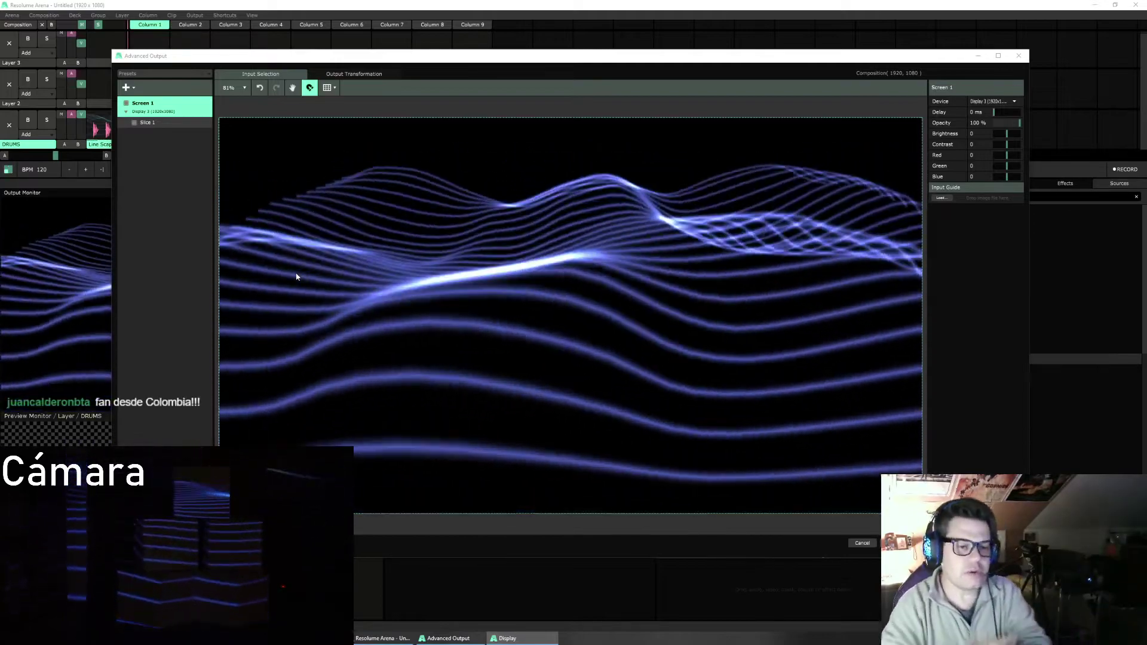
left_click(154, 123)
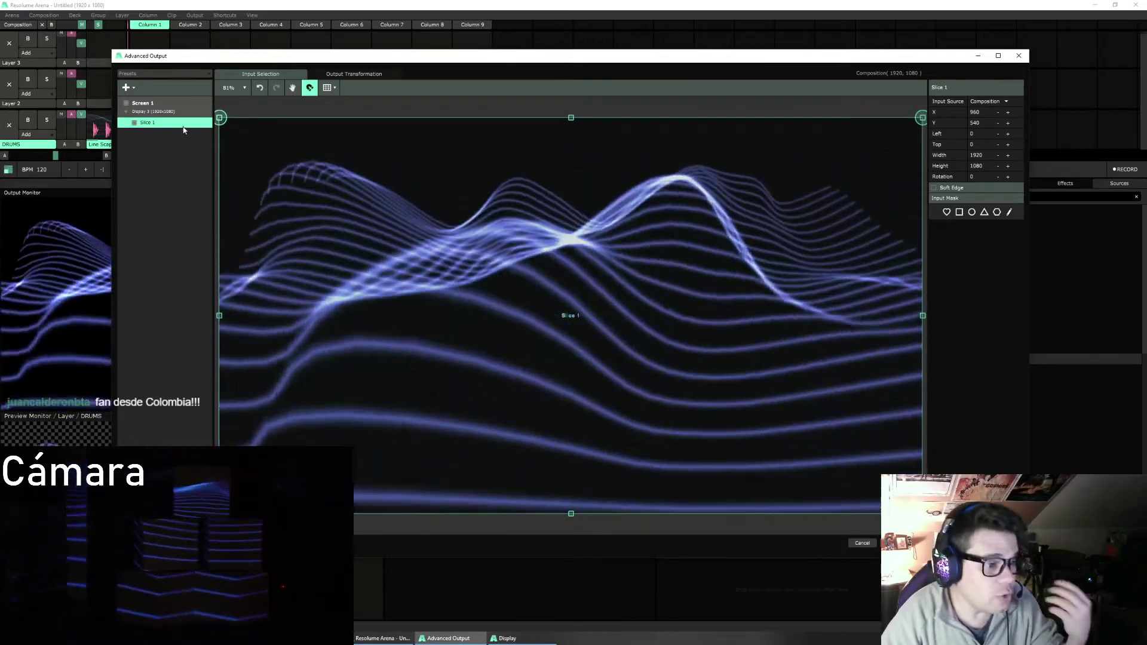
Step: Set Slice 1's Input Source to the DRUMS layer
left_click(1002, 102)
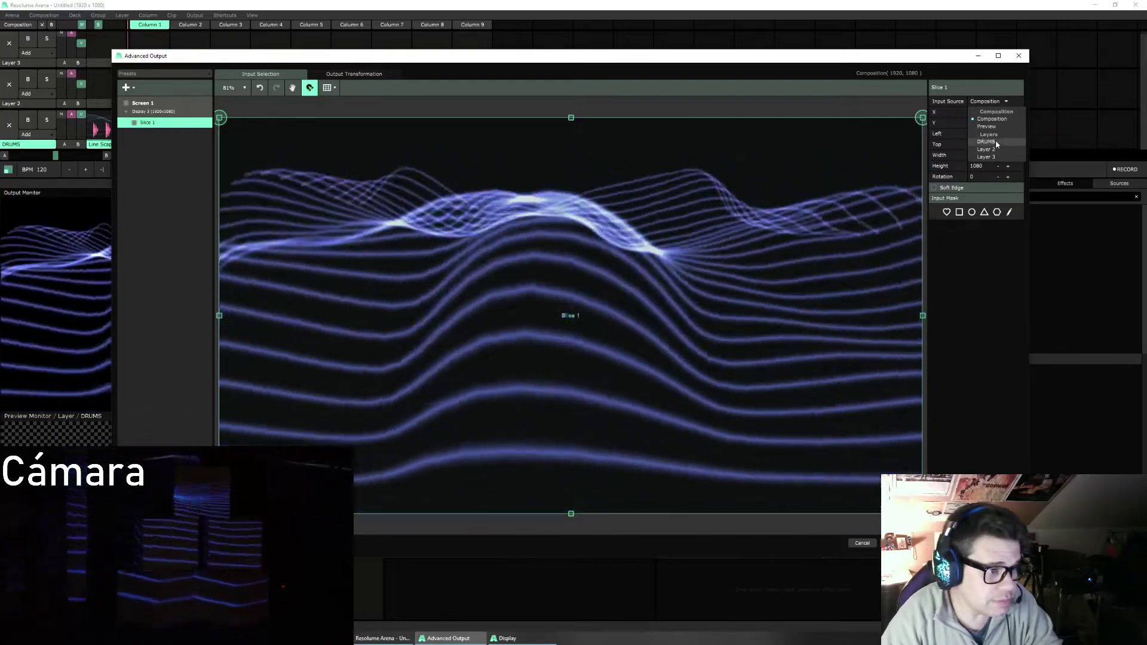
left_click(995, 140)
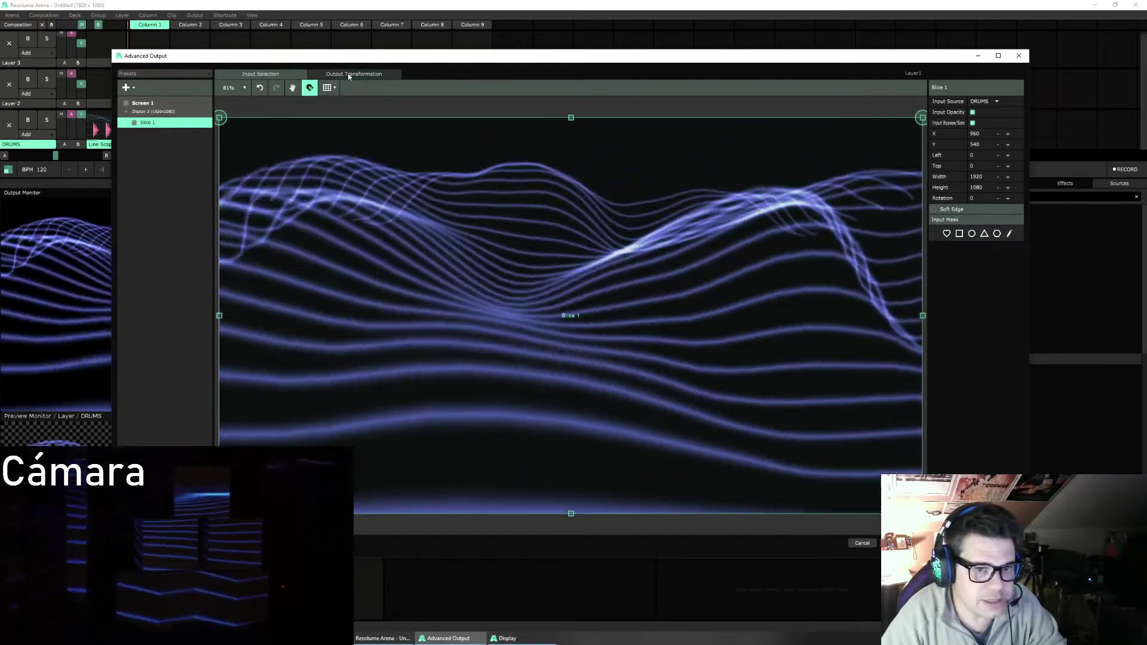
left_click(348, 74)
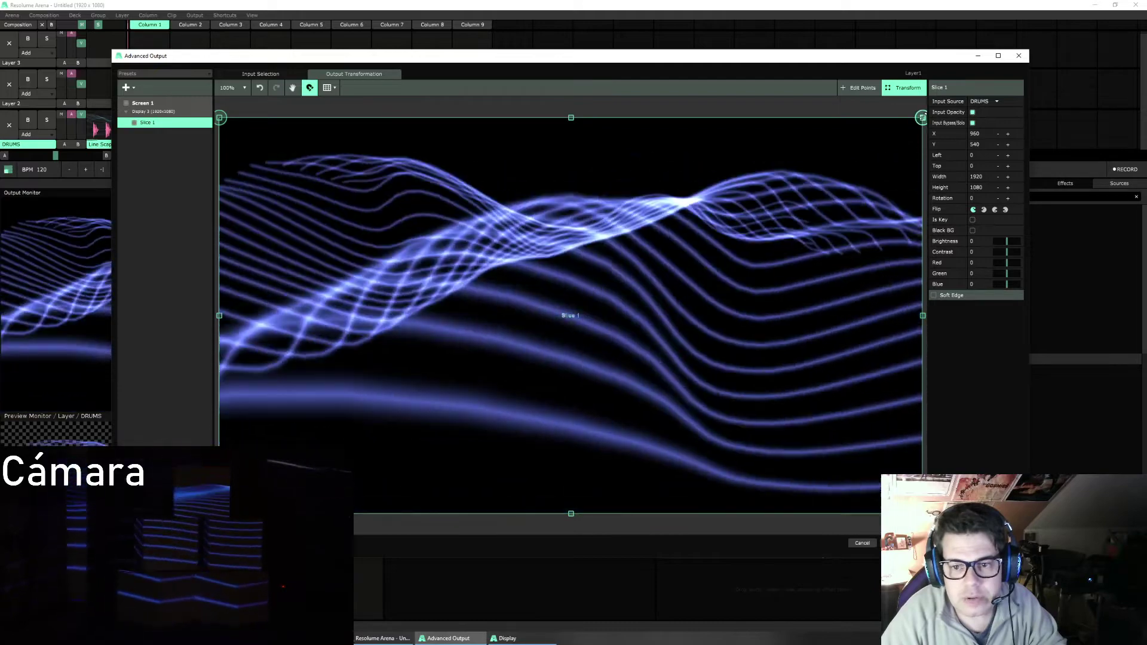
Step: Shrink Slice 1 to a smaller rectangle and move it down-left on the output
left_click_drag(922, 117, 534, 326)
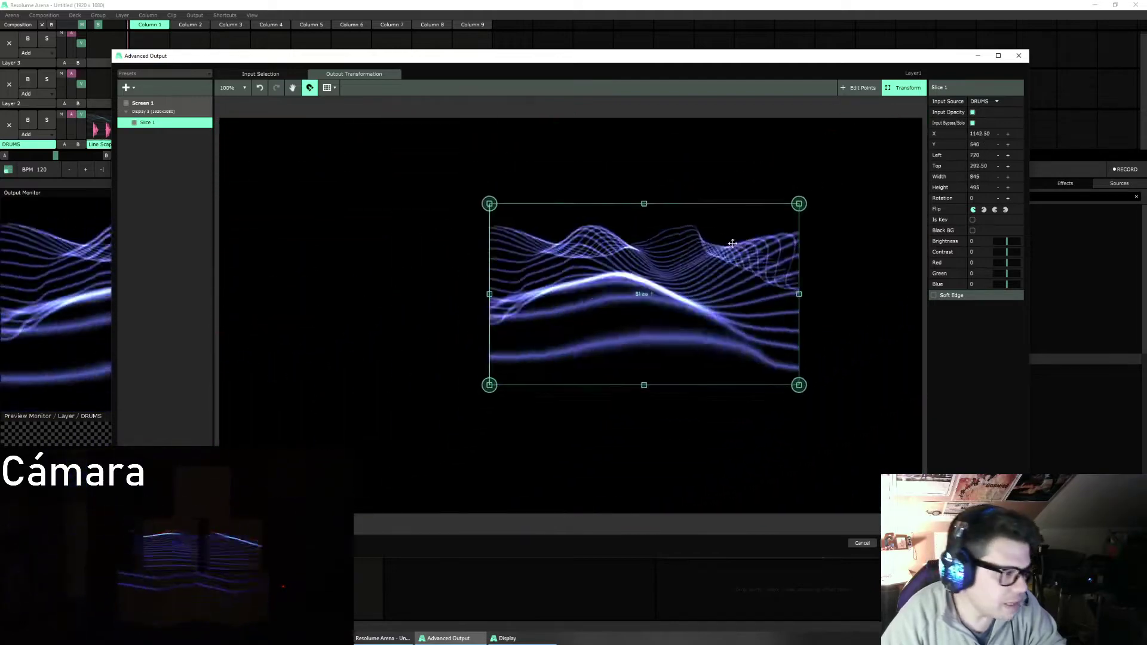
left_click_drag(732, 243, 611, 332)
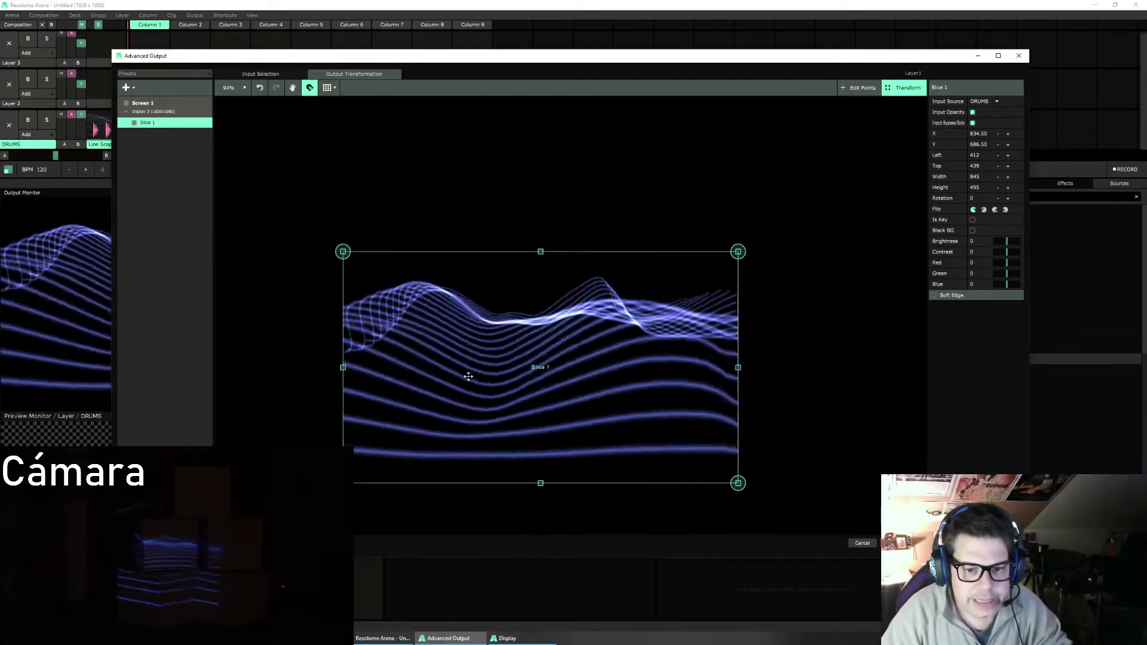
scroll(469, 377, "up", 3)
left_click_drag(458, 383, 507, 328)
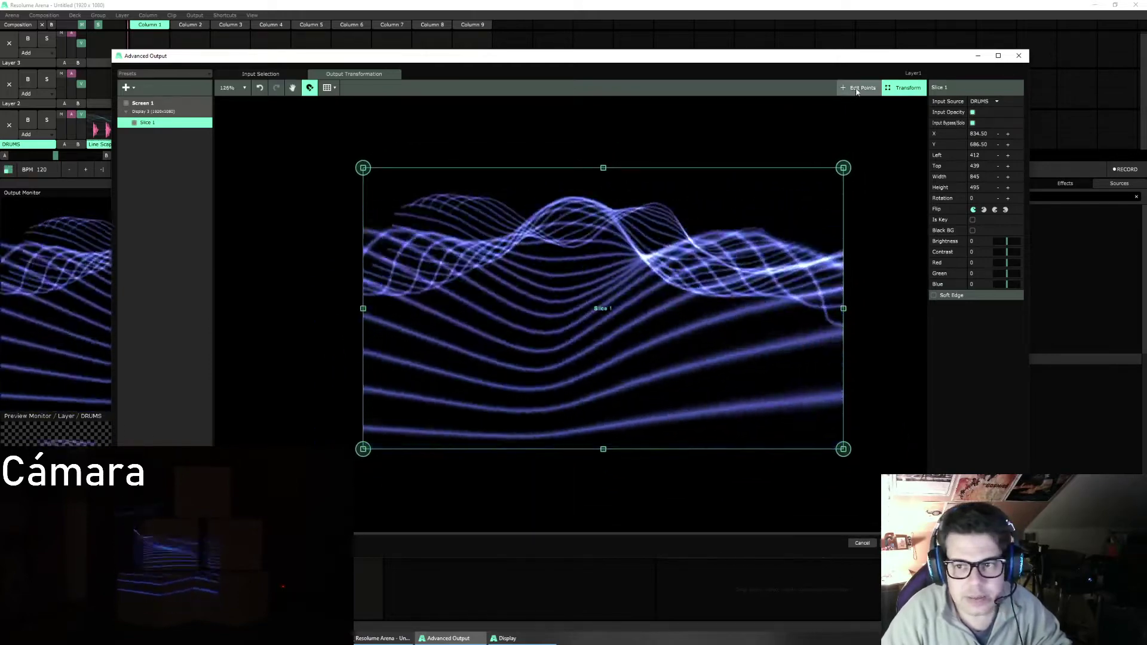
Step: Warp the slice's top-left corner, then shrink and move it onto one cube face
left_click(857, 90)
mouse_move(364, 170)
left_mouse_down()
mouse_move(401, 257)
mouse_move(395, 271)
mouse_move(368, 174)
mouse_move(375, 181)
left_mouse_up()
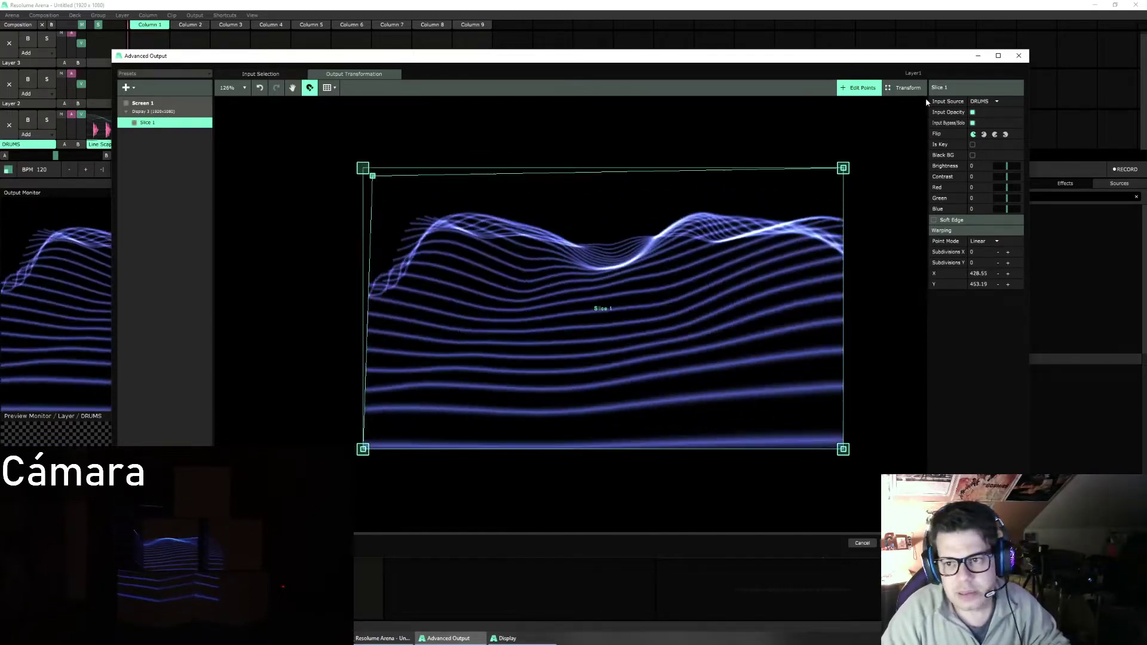
left_click(905, 88)
left_click_drag(843, 168, 610, 302)
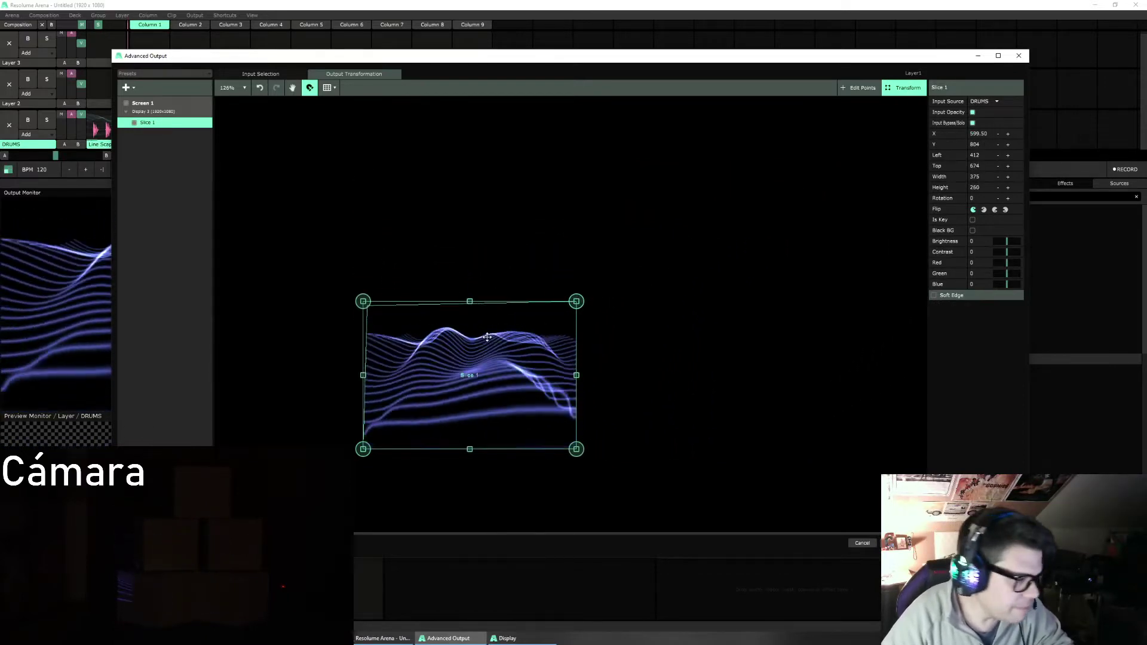
left_click_drag(562, 371, 586, 403)
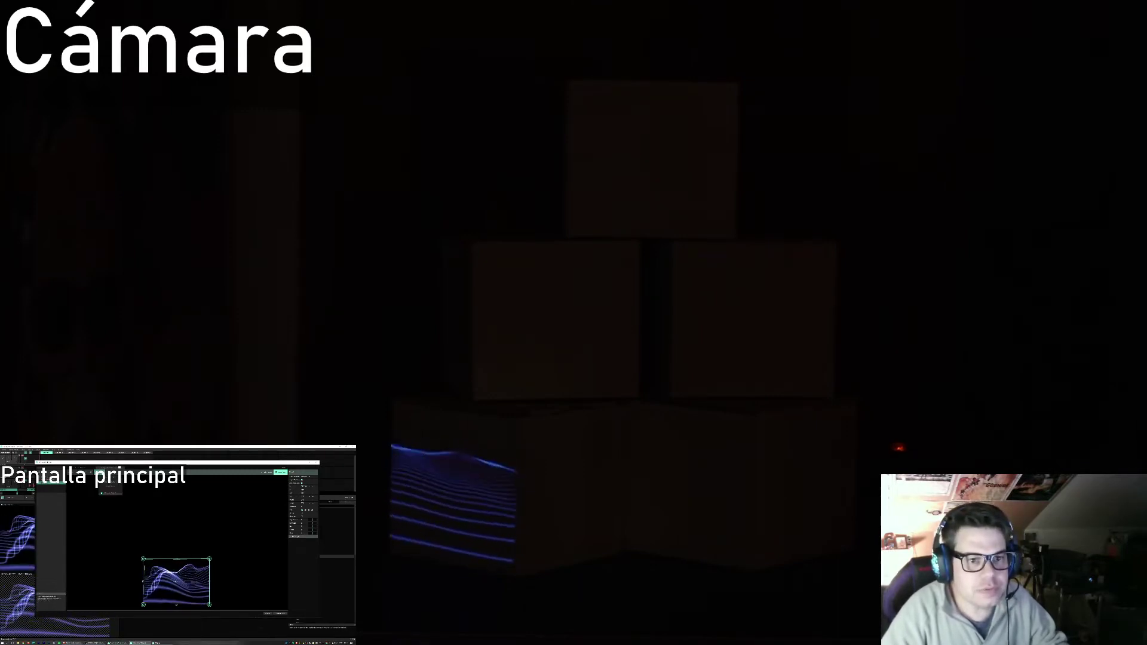
Step: With the grid shown, snap Slice 1's top-left corner to the lower-left face and shift it up-left
left_click(109, 492)
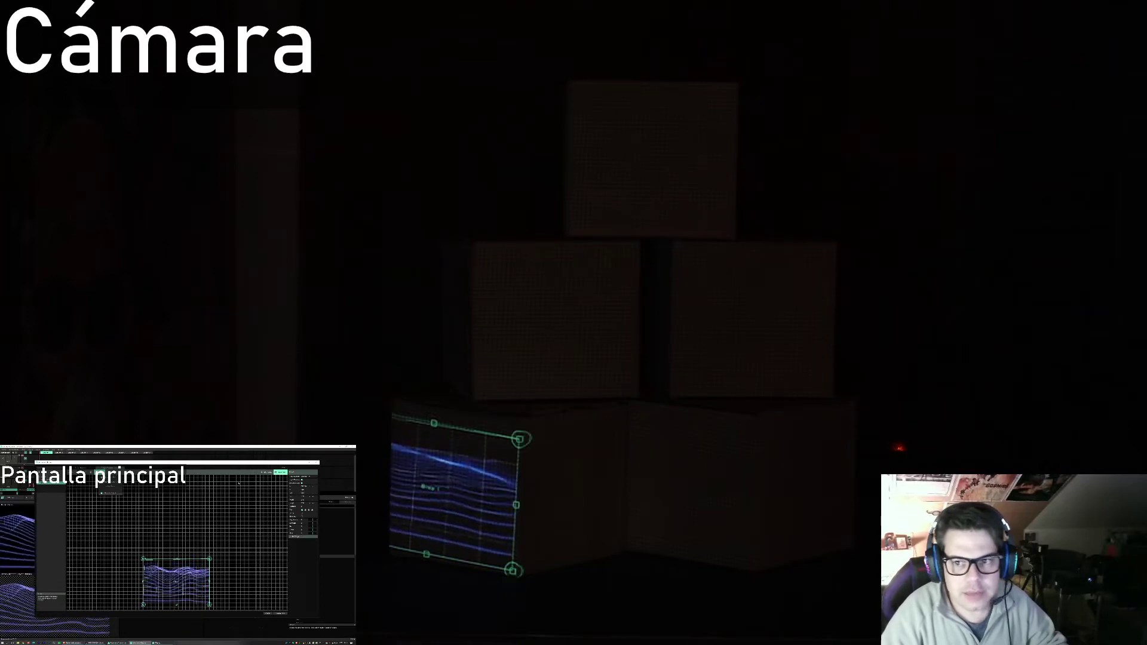
left_click(219, 562)
scroll(156, 570, "up", 5)
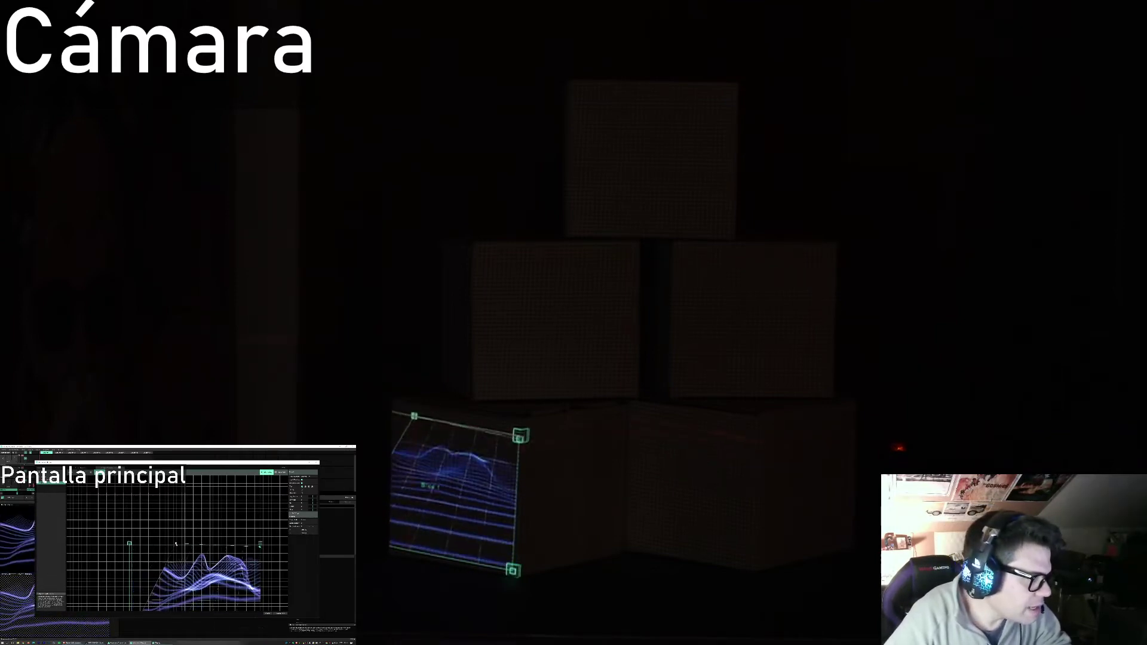
left_click_drag(176, 544, 166, 540)
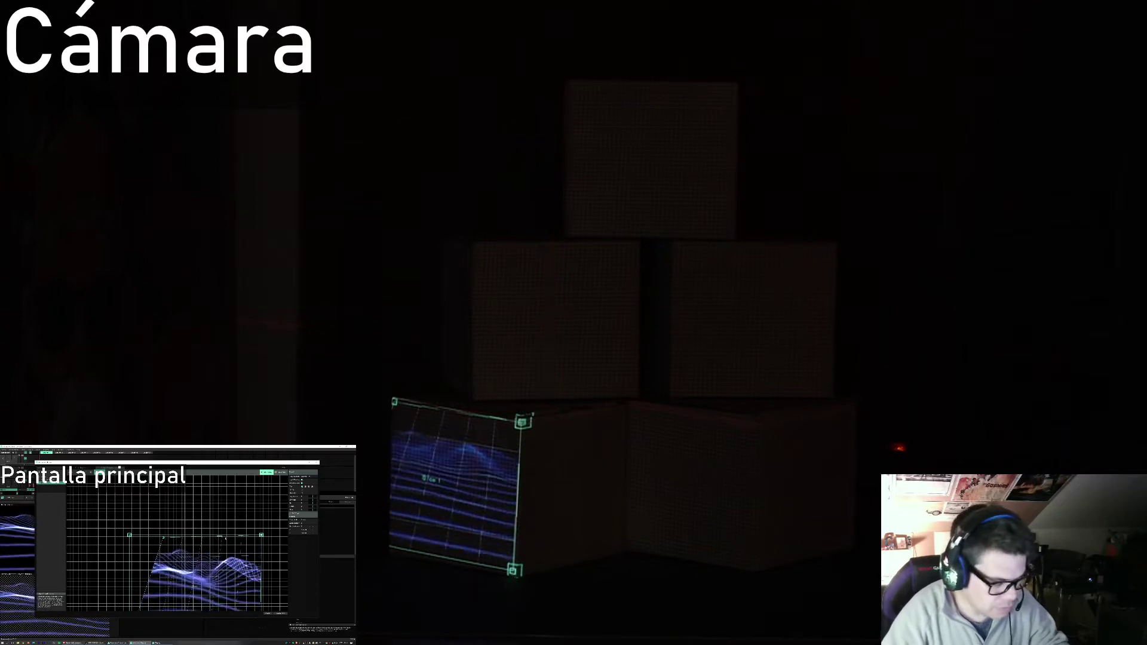
left_click_drag(163, 538, 136, 489)
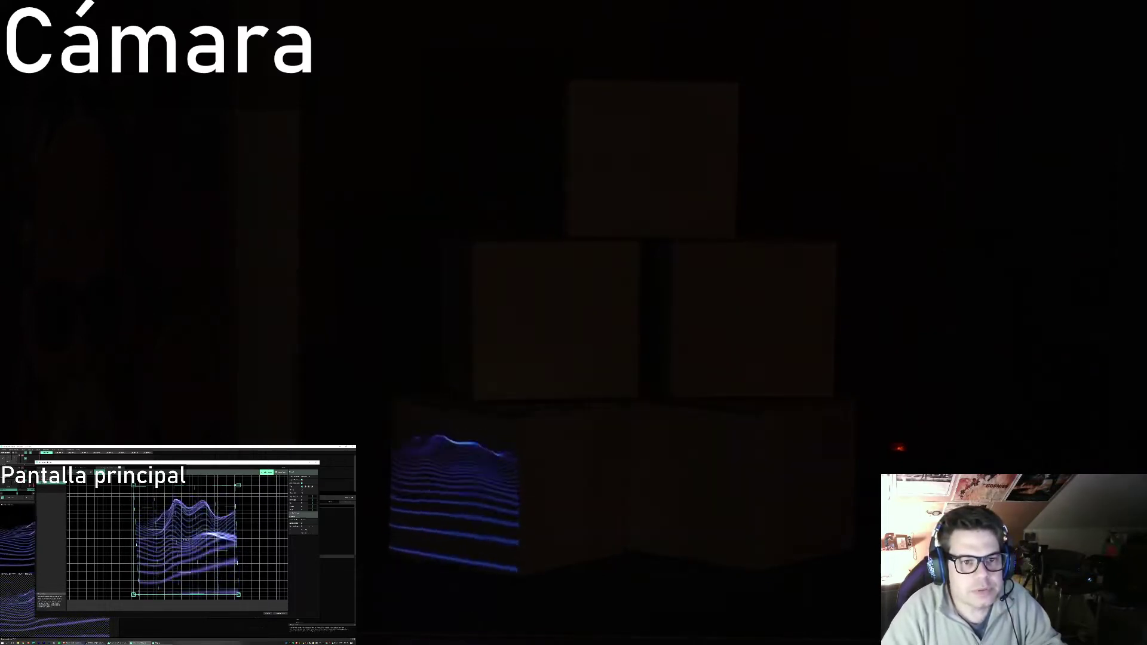
Step: Deselect the slice to hide its outline and switch to Input Selection
left_click(77, 484)
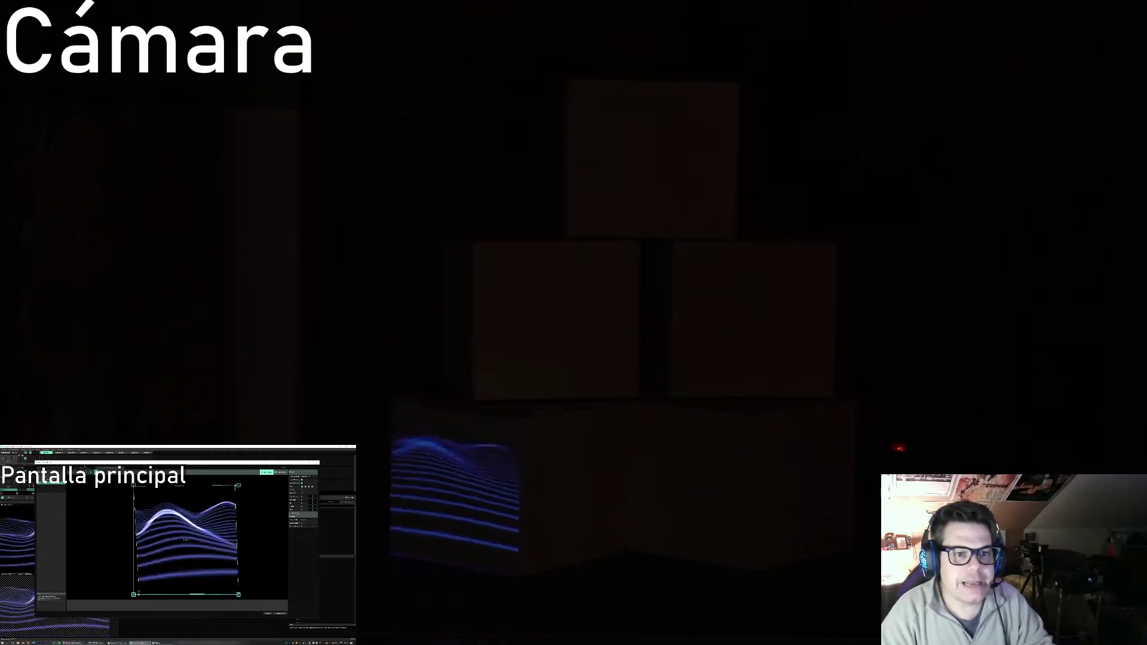
left_click(78, 468)
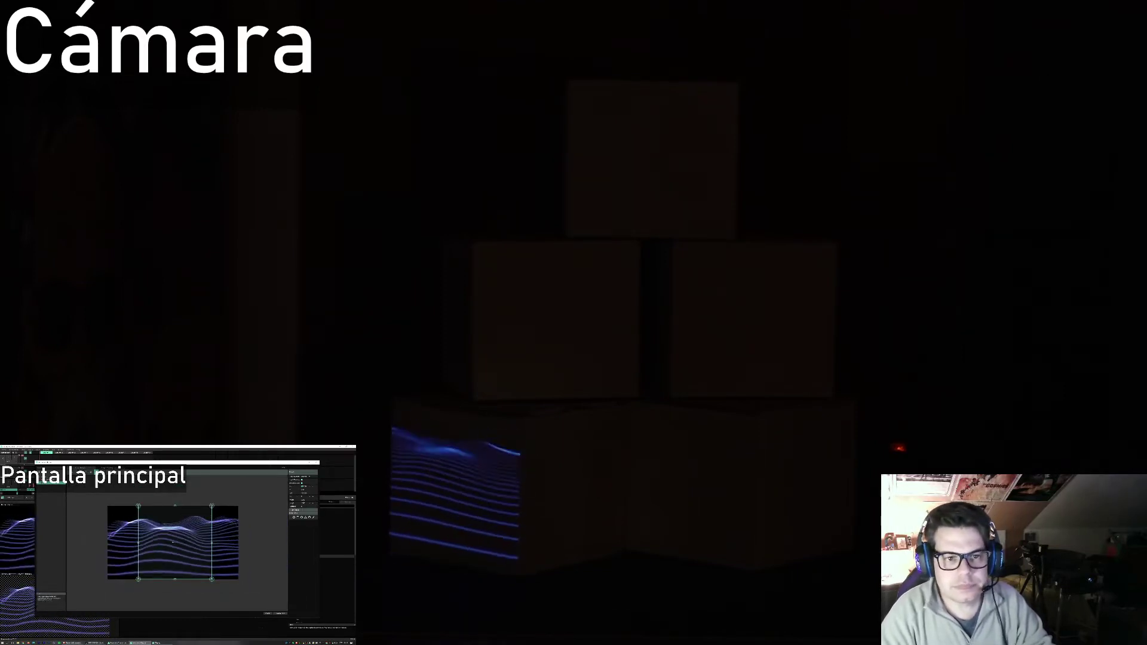
Step: Back in Output Transformation, duplicate the slice onto the lower-right cube face
left_click(79, 468)
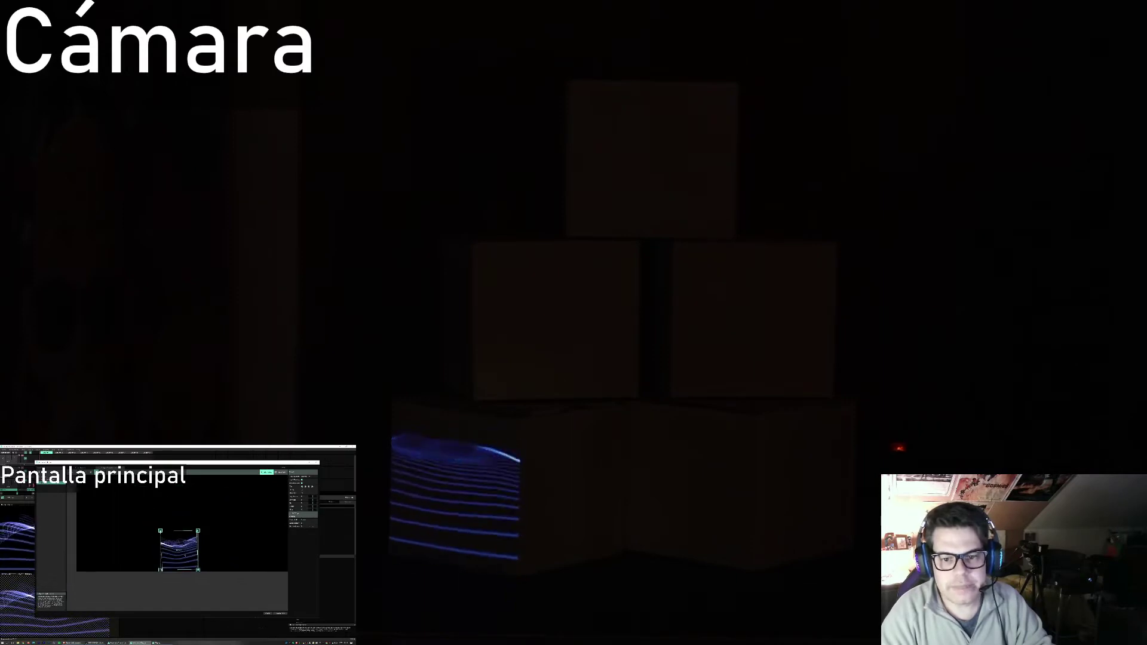
left_click(78, 468)
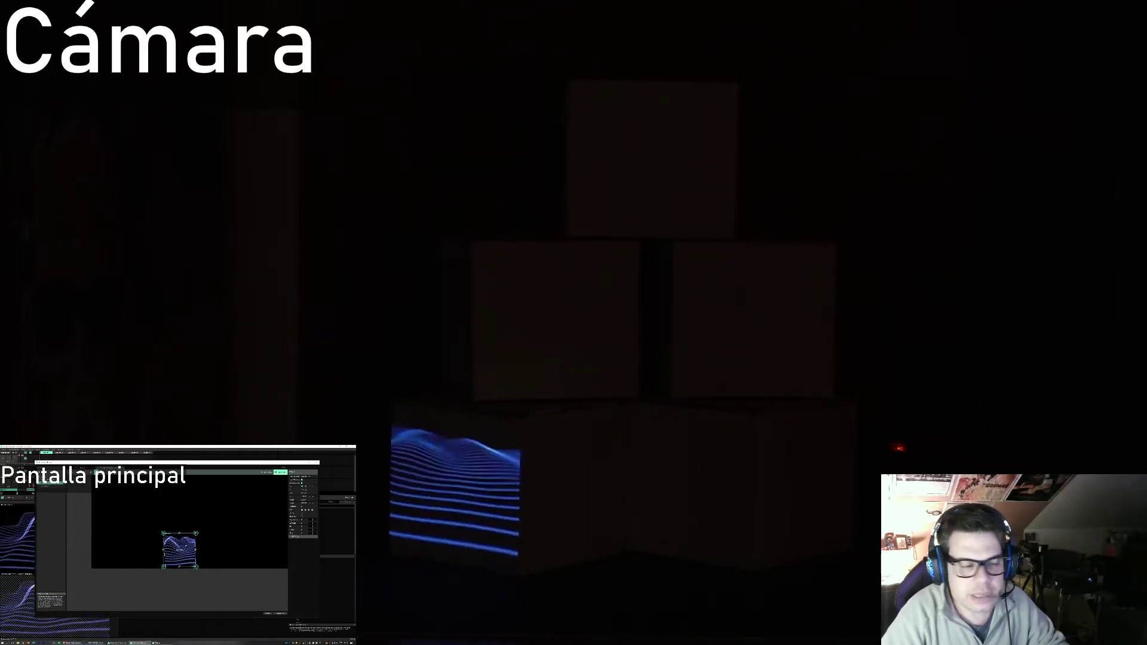
left_click_drag(179, 549, 221, 547)
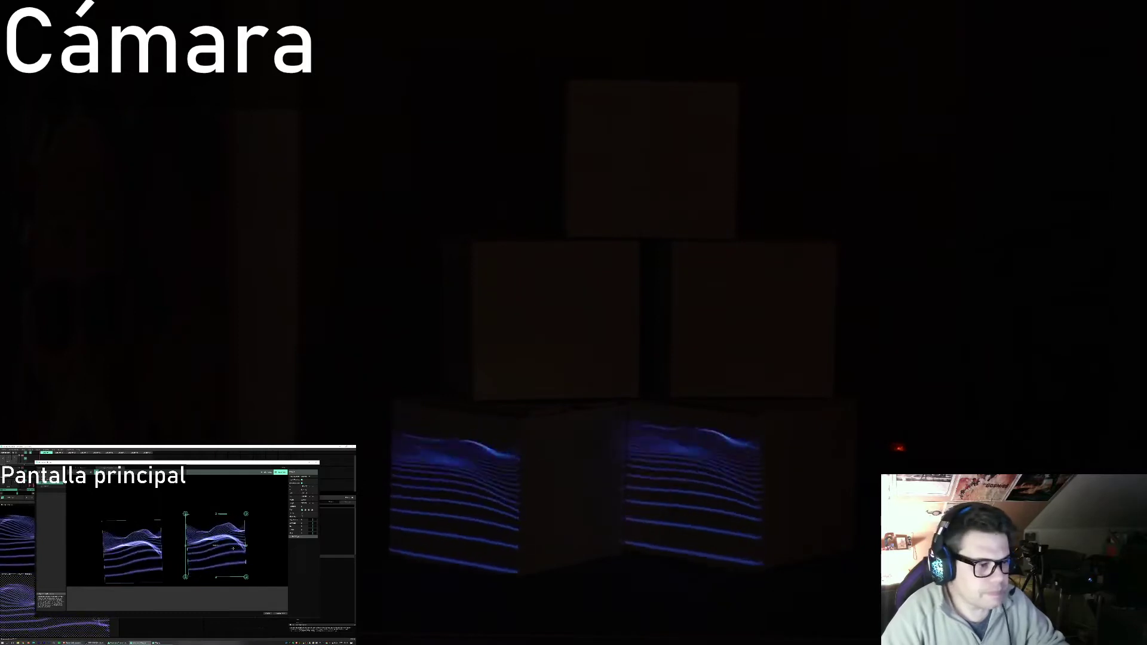
Step: Fit CARA 2's corner points onto the lower-right box face, then deselect it
left_click(266, 473)
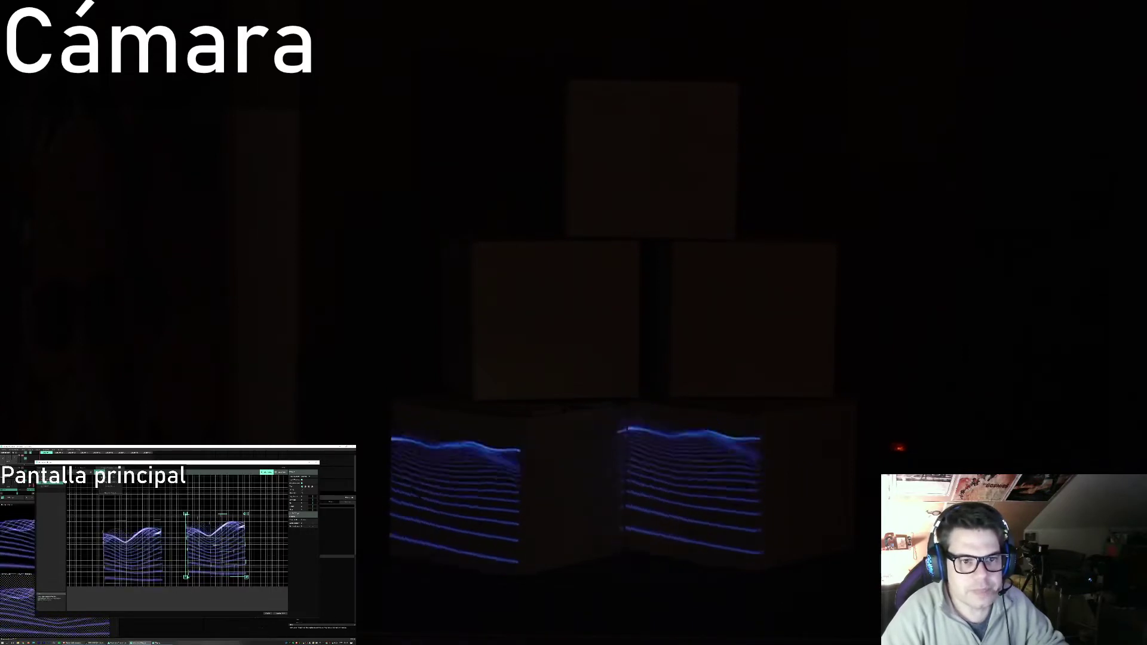
left_click(110, 493)
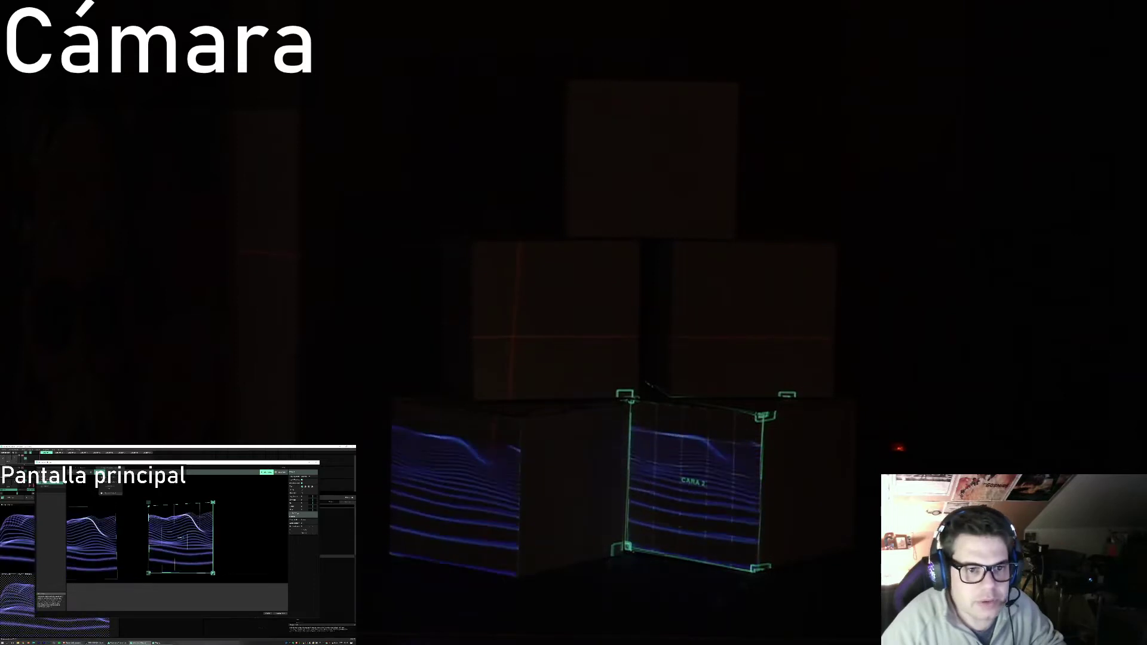
left_click(110, 493)
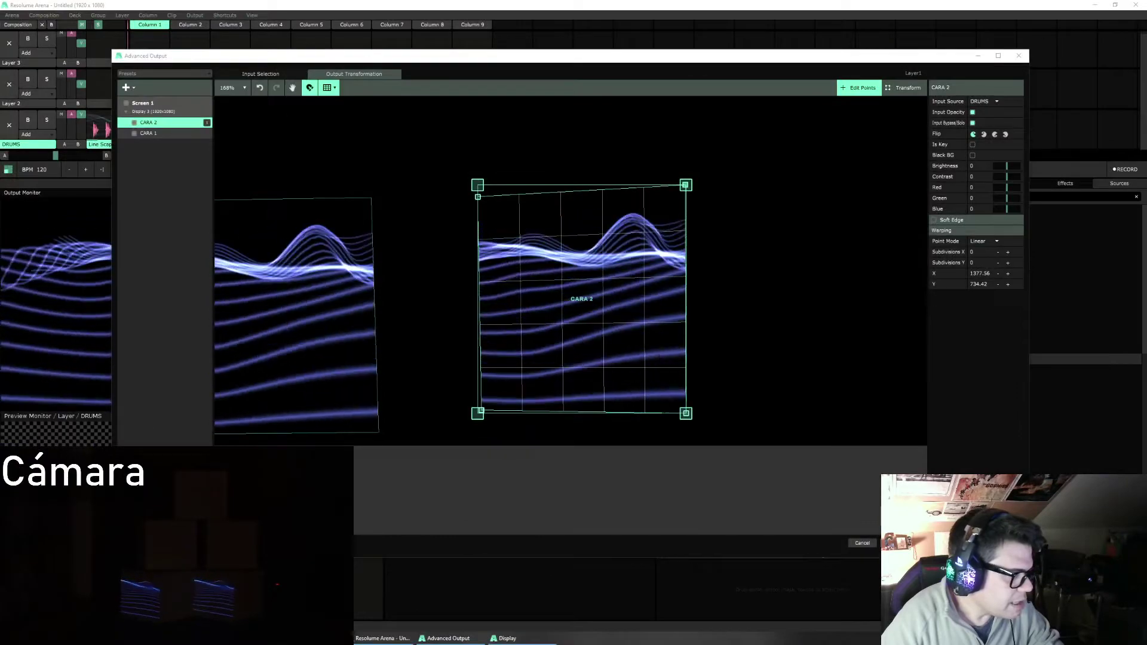
Step: Zoom out the mapping canvas and close the Advanced Output window
scroll(511, 325, "down", 5)
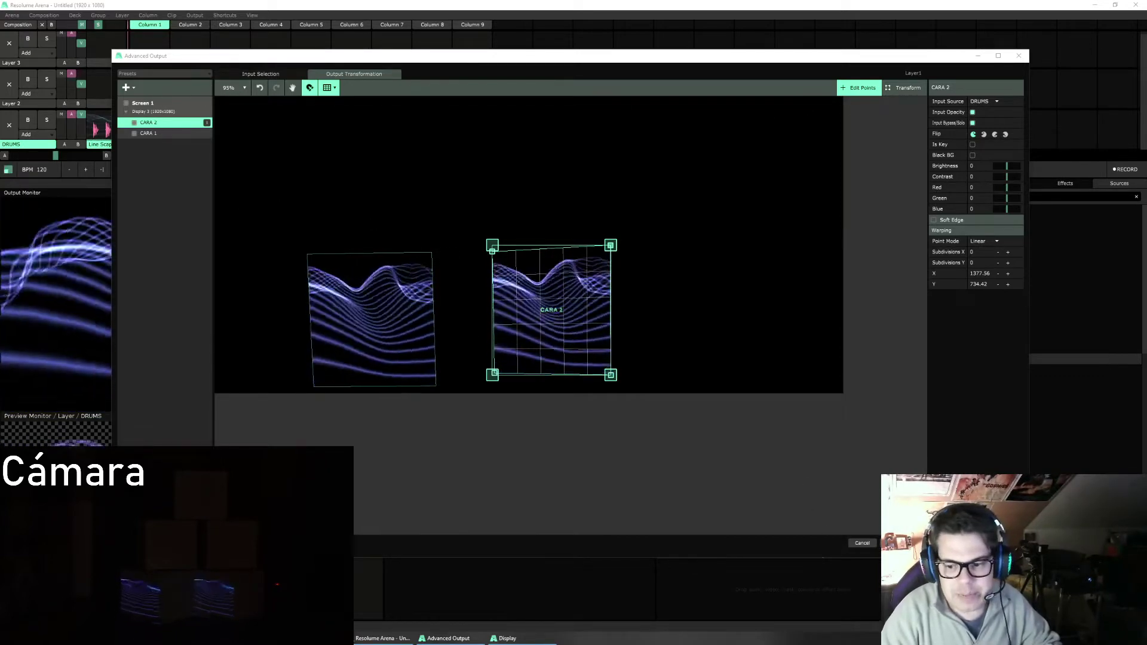
left_click(861, 542)
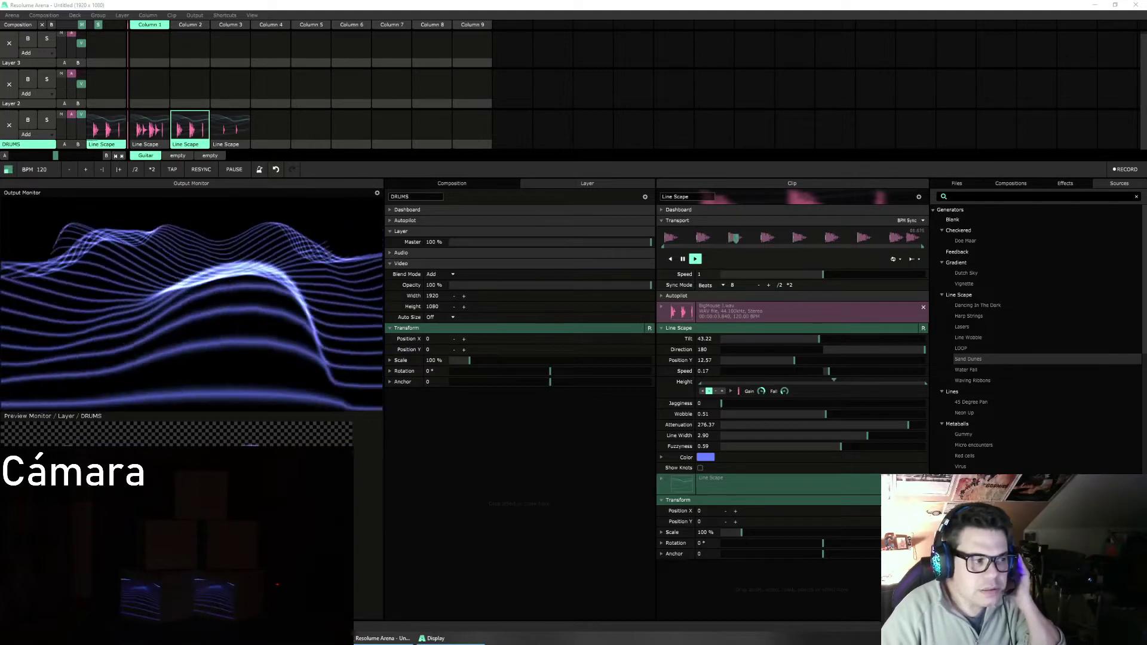
Step: Trigger the DRUMS Column 2 and Column 4 Line Scape clips, then open Composition > Beat Snap
left_click(149, 130)
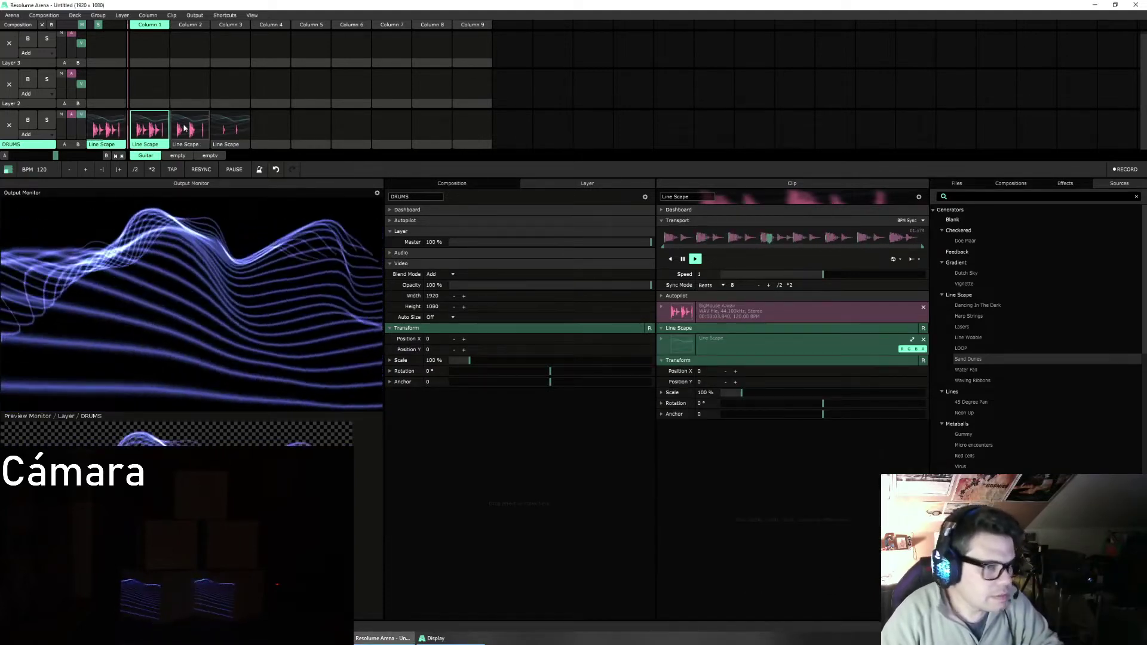
left_click(228, 130)
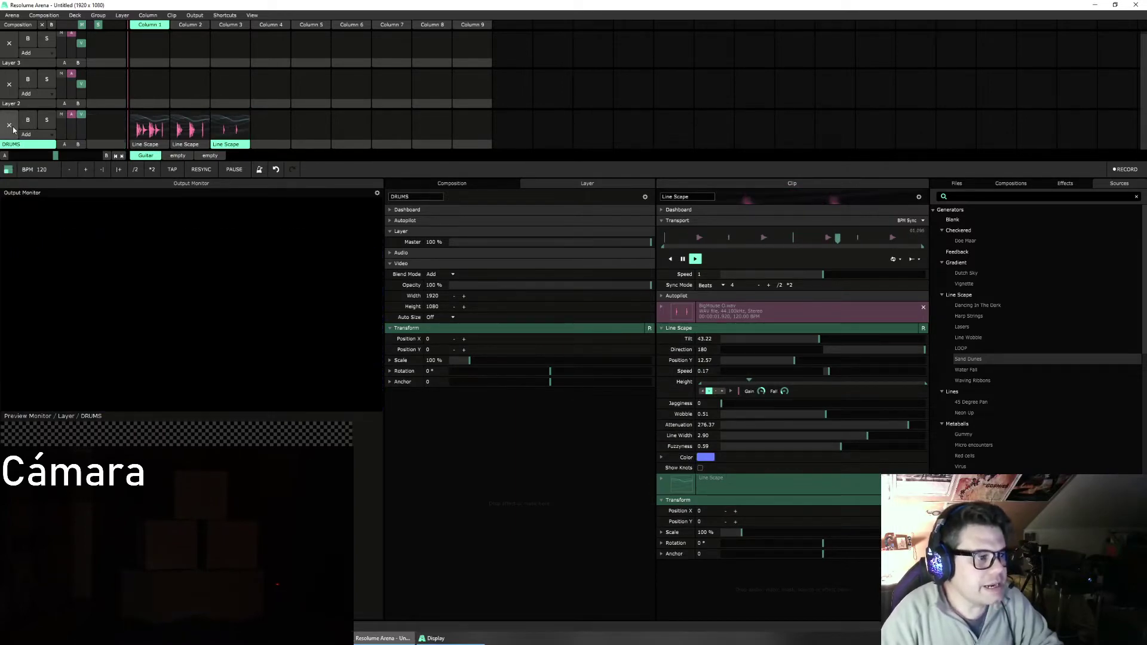
left_click(236, 130)
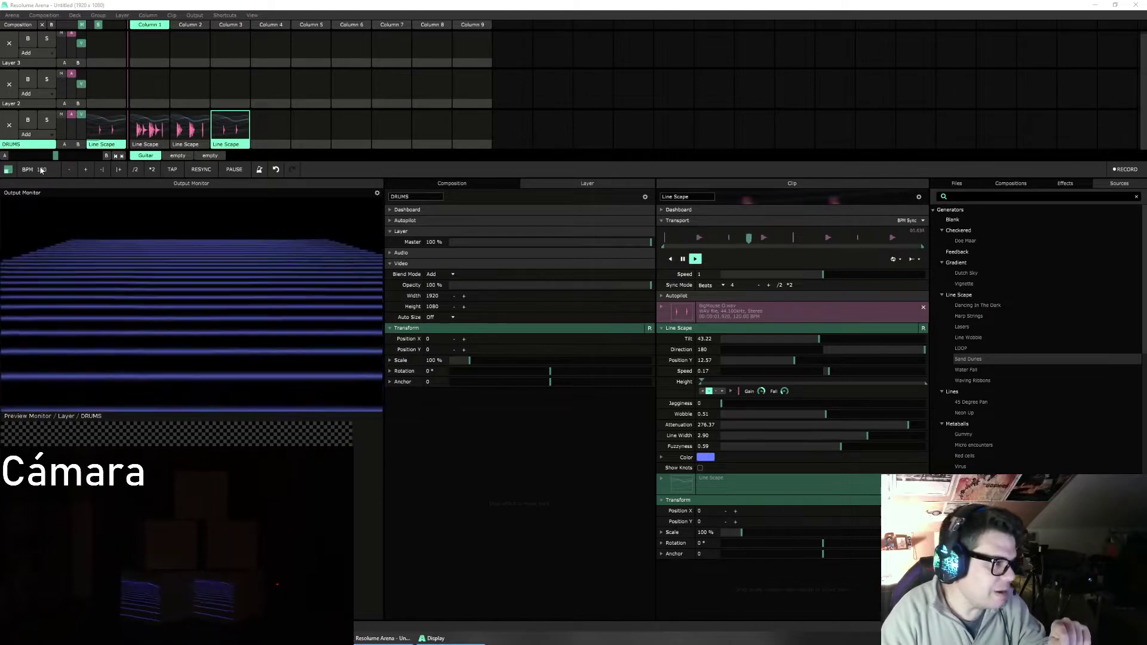
left_click(43, 15)
mouse_move(72, 108)
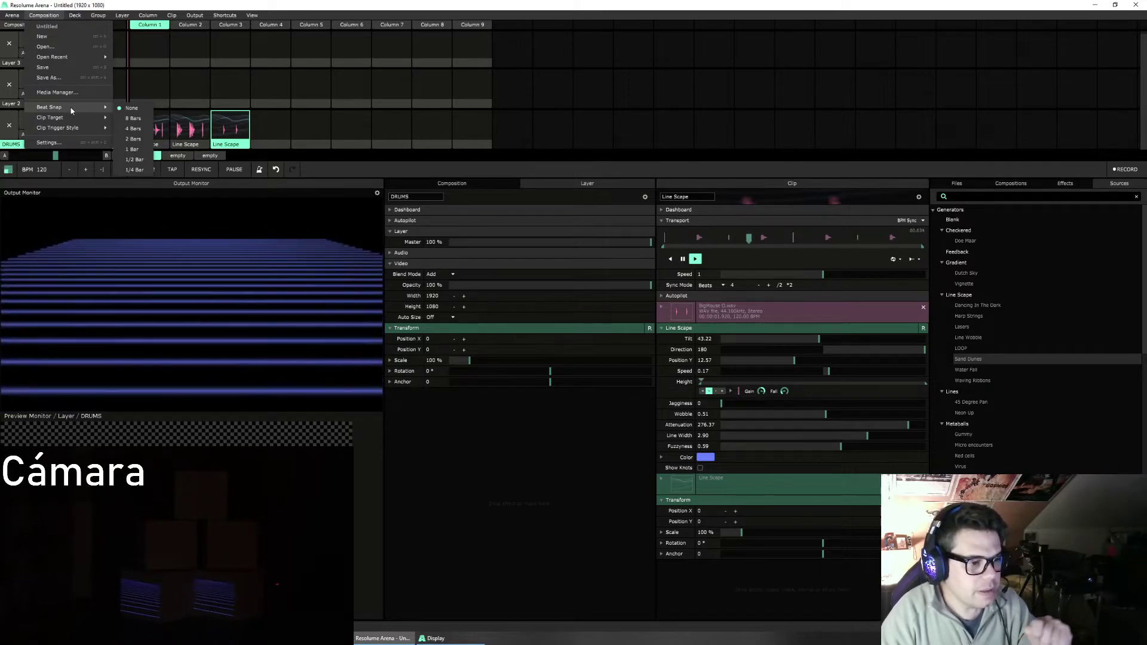
Step: Set Beat Snap to 4 Bars, test the Column 2 DRUMS clip, then clear the layer
left_click(132, 131)
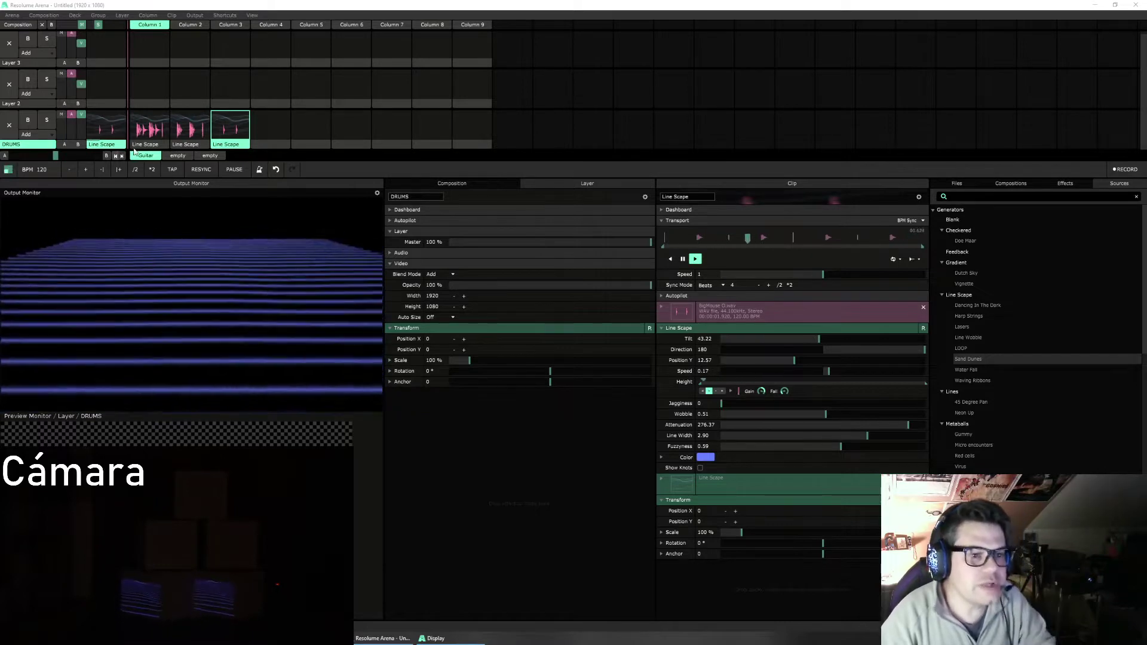
left_click(149, 127)
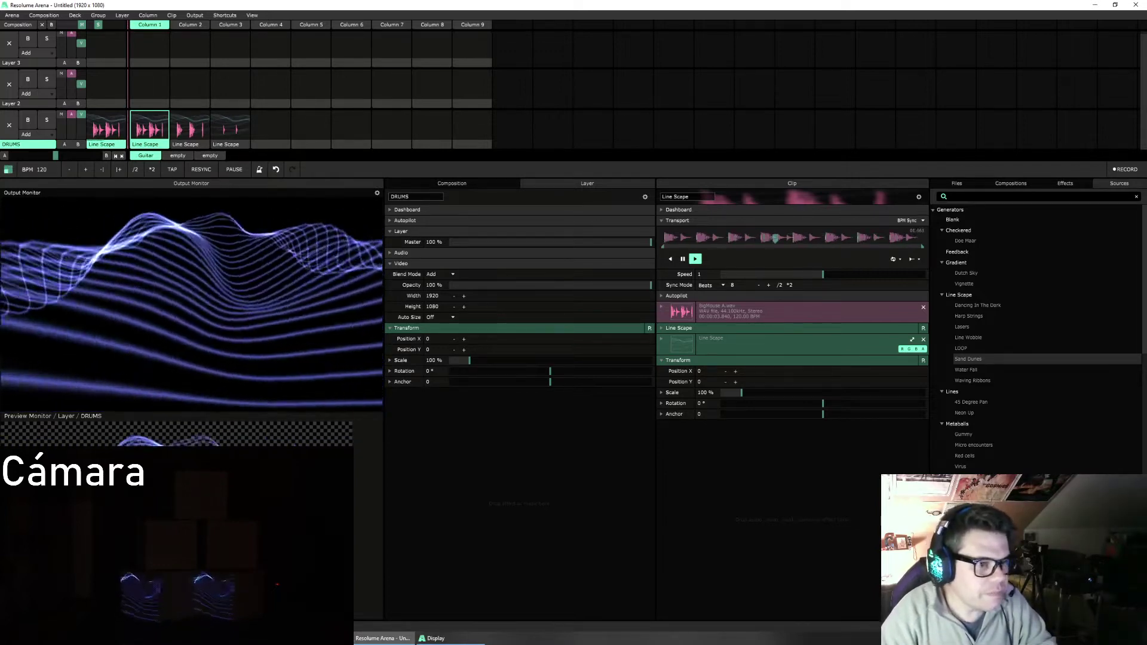
left_click(9, 125)
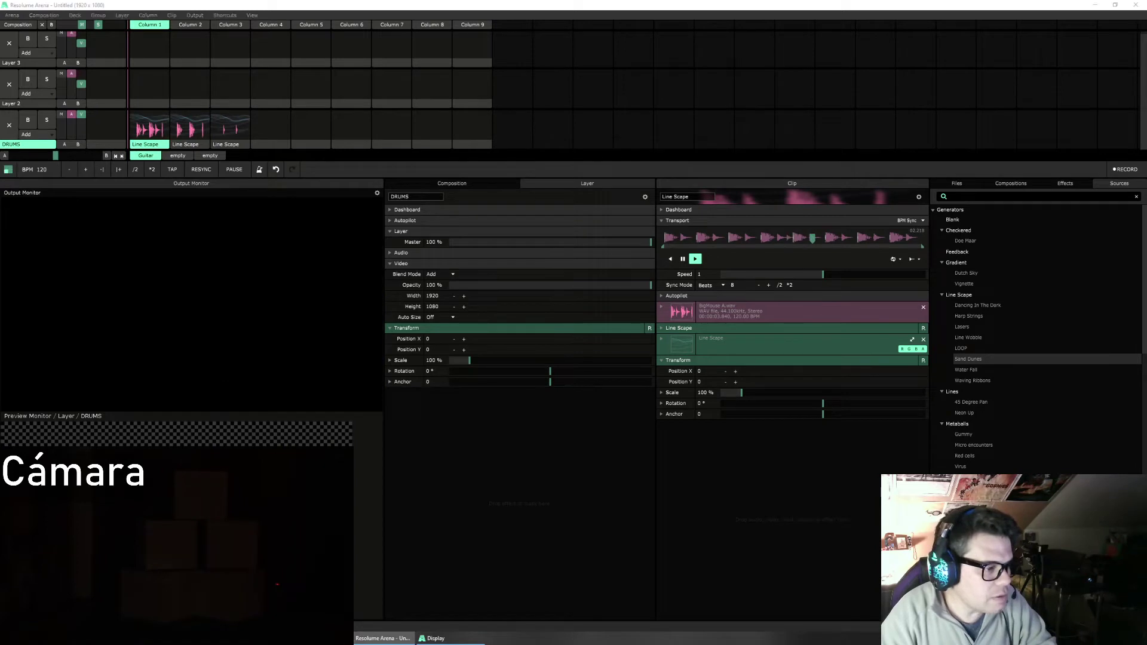
Step: Change Beat Snap to 8 Bars and trigger the Column 1 Line Scape clip
left_click(44, 15)
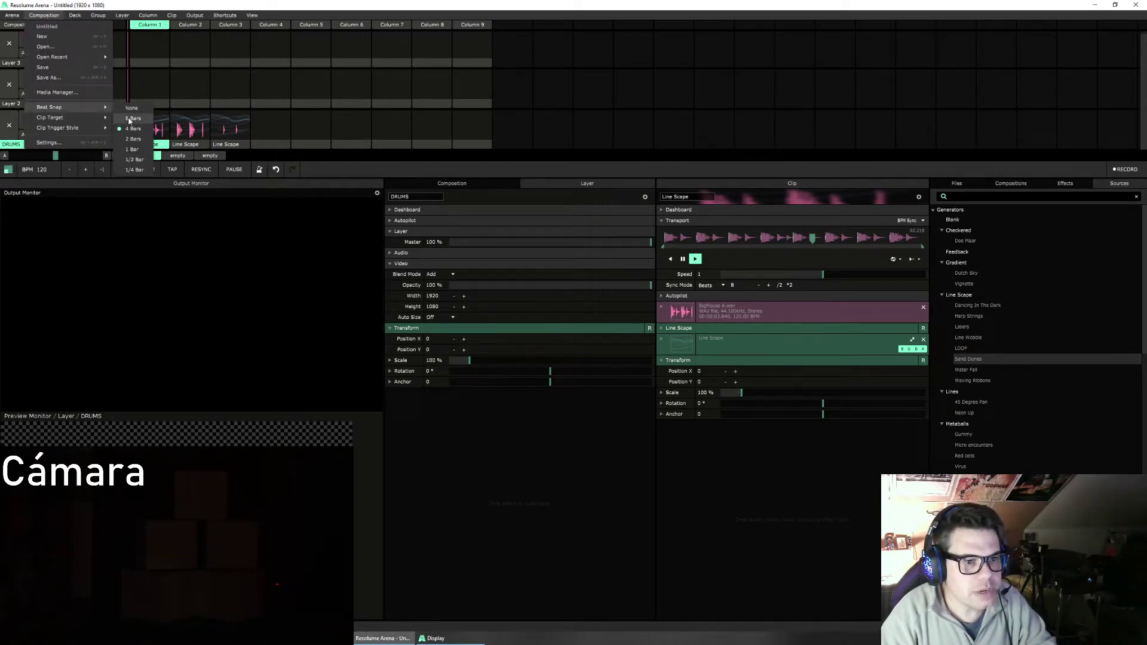
left_click(129, 118)
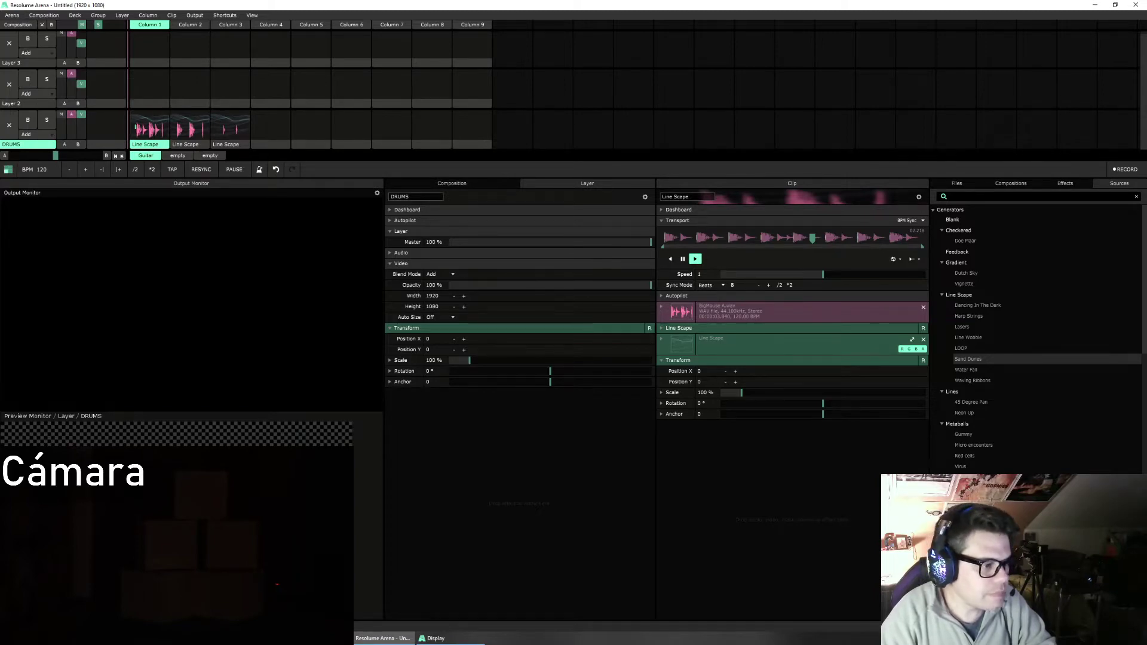
left_click(149, 128)
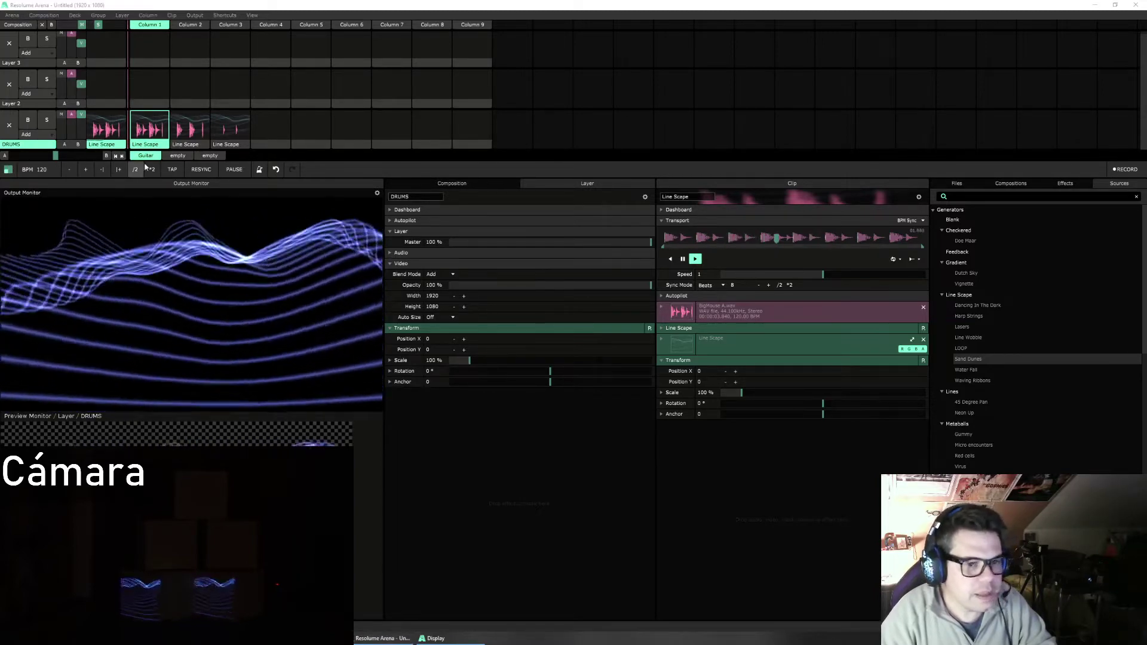
Step: Trigger the Column 4 Line Scape clip, then clear the DRUMS layer so the output goes black
left_click(226, 131)
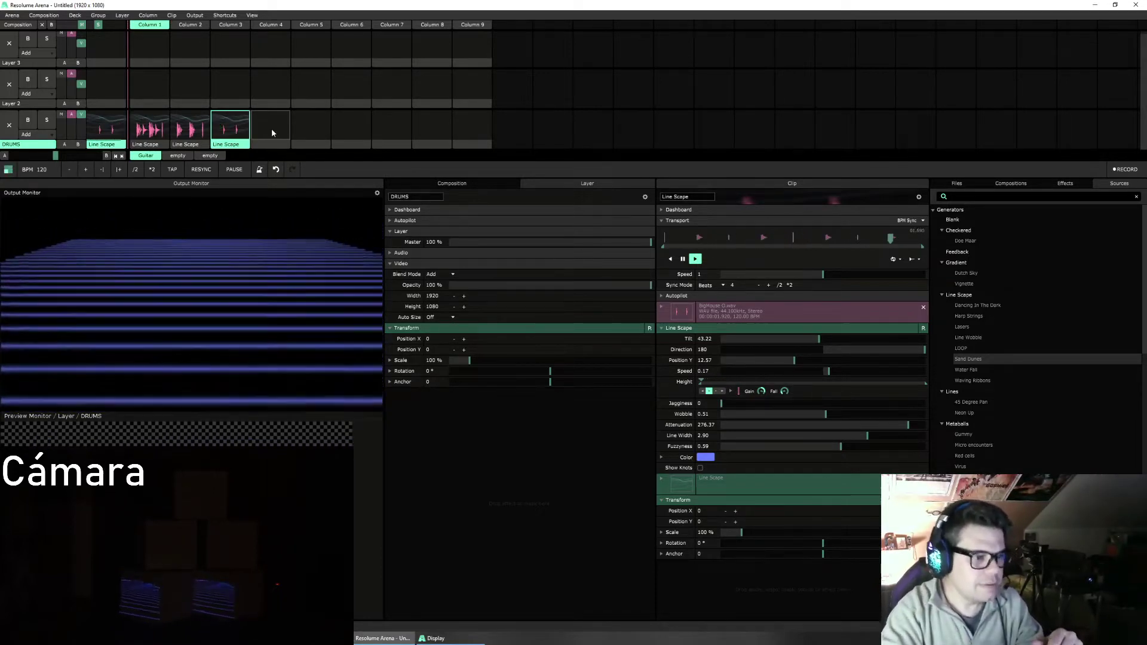
left_click(9, 125)
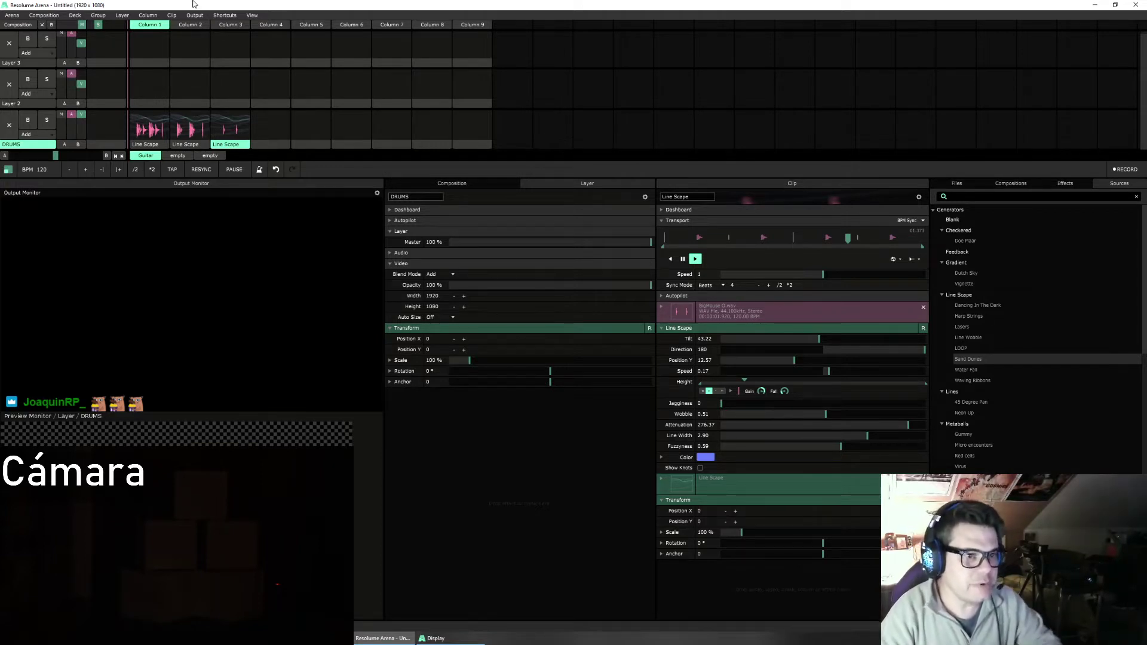
left_click(51, 16)
mouse_move(98, 15)
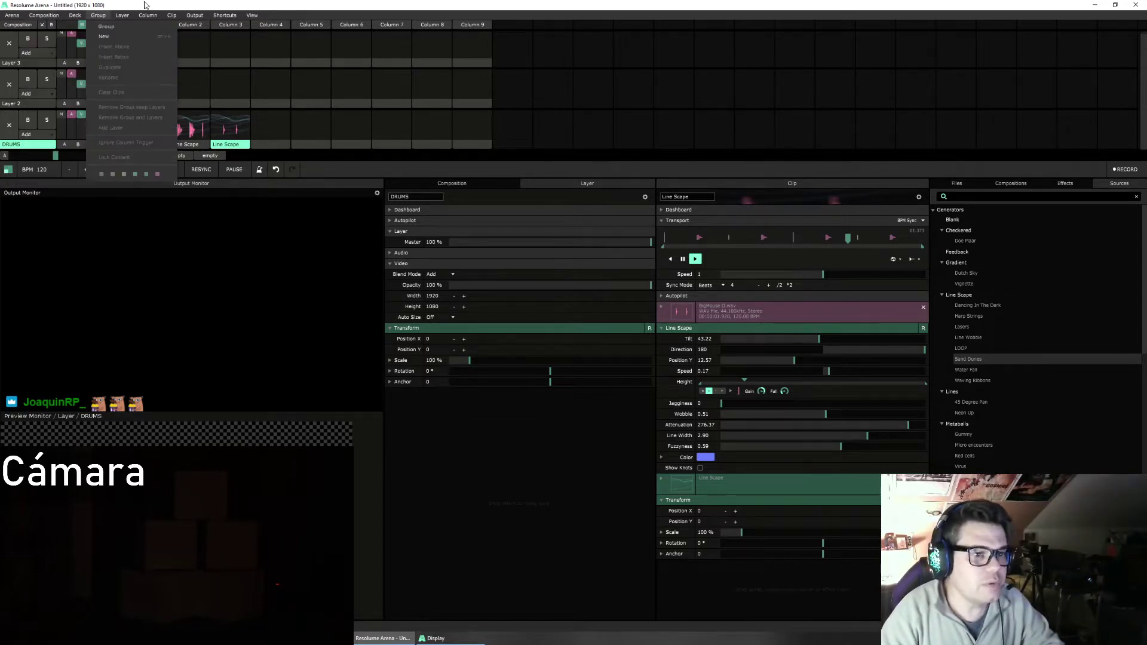
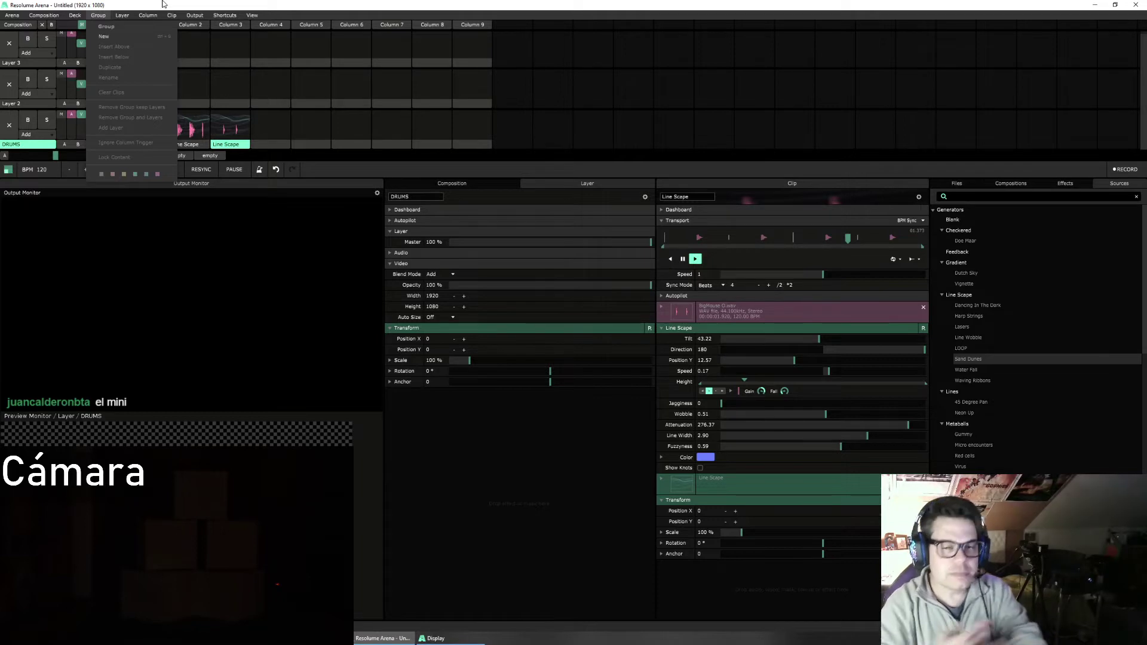
Step: Audition the Line Scape loop in DRUMS column 3, stop it, and make the clip deck slightly taller
left_click(121, 14)
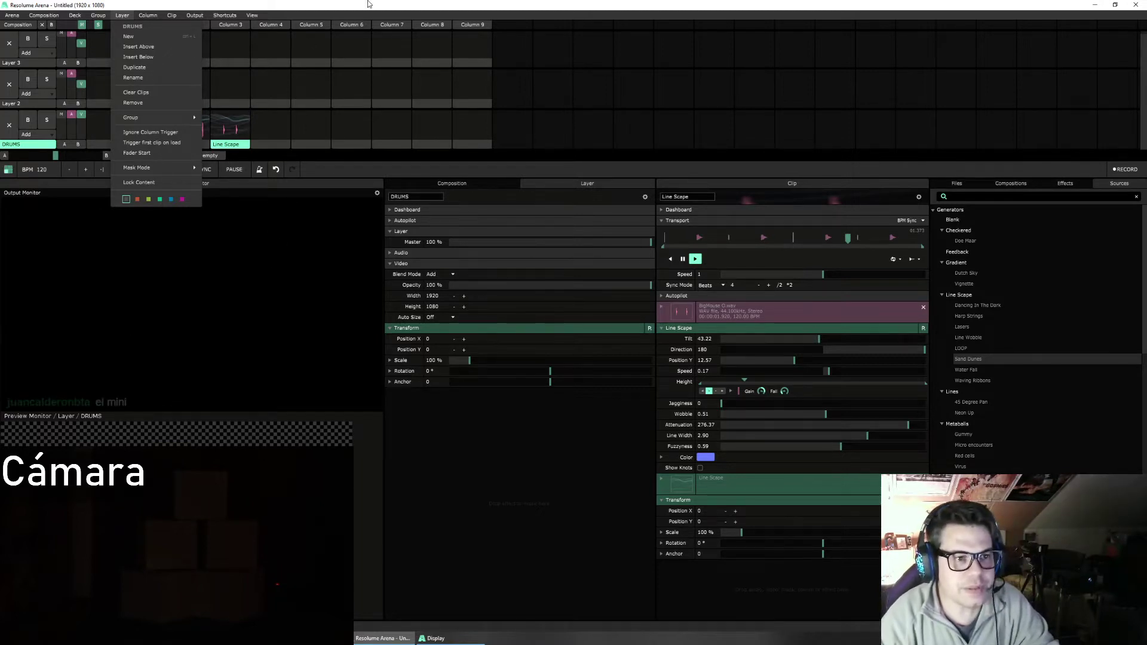
left_click(302, 77)
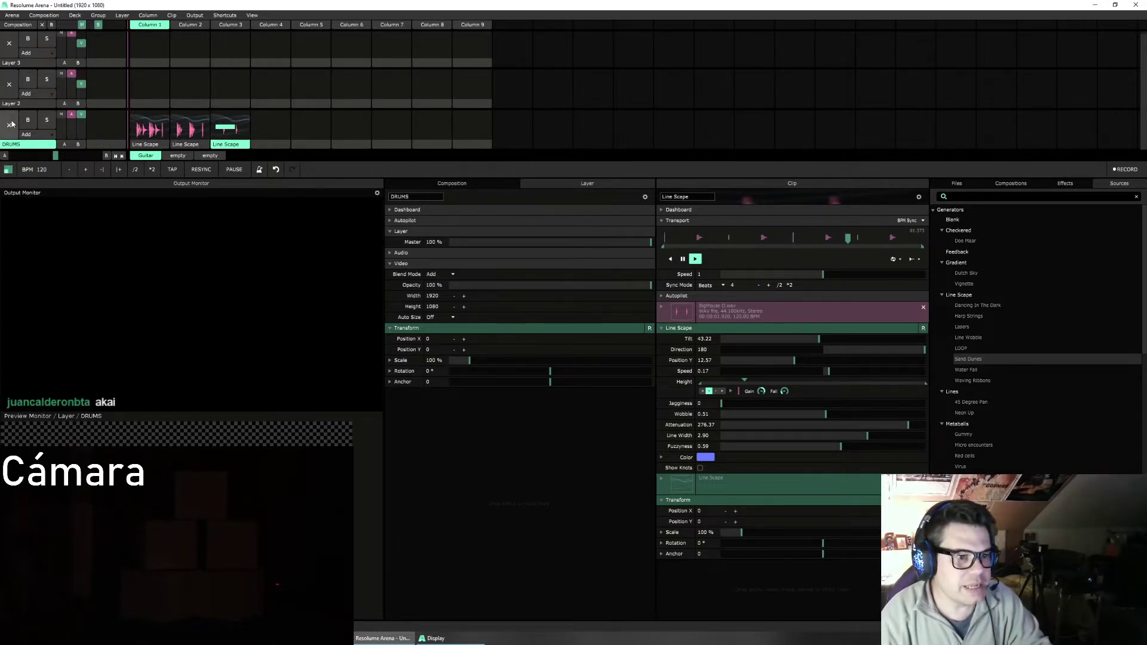
left_click(234, 135)
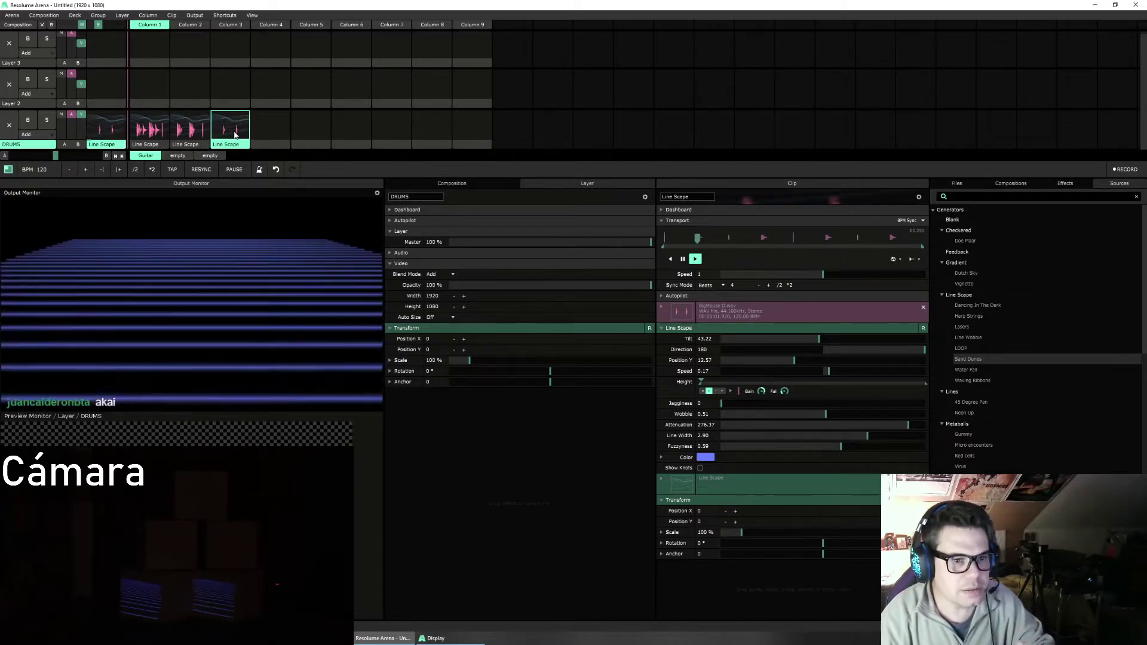
left_click(17, 124)
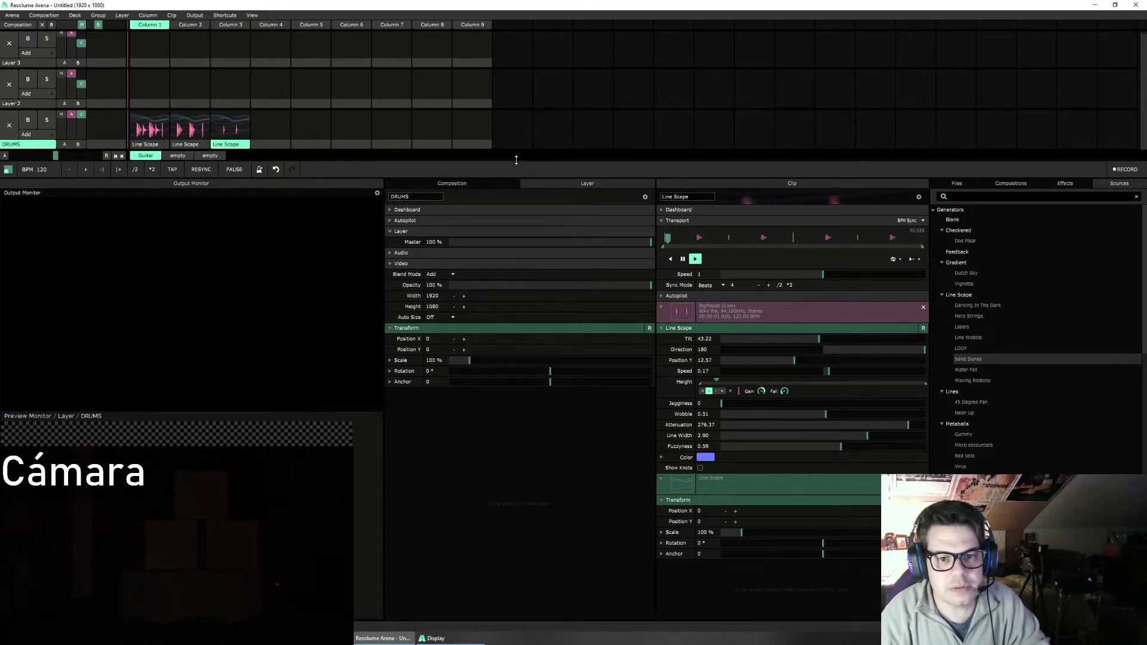
left_click_drag(515, 162, 515, 172)
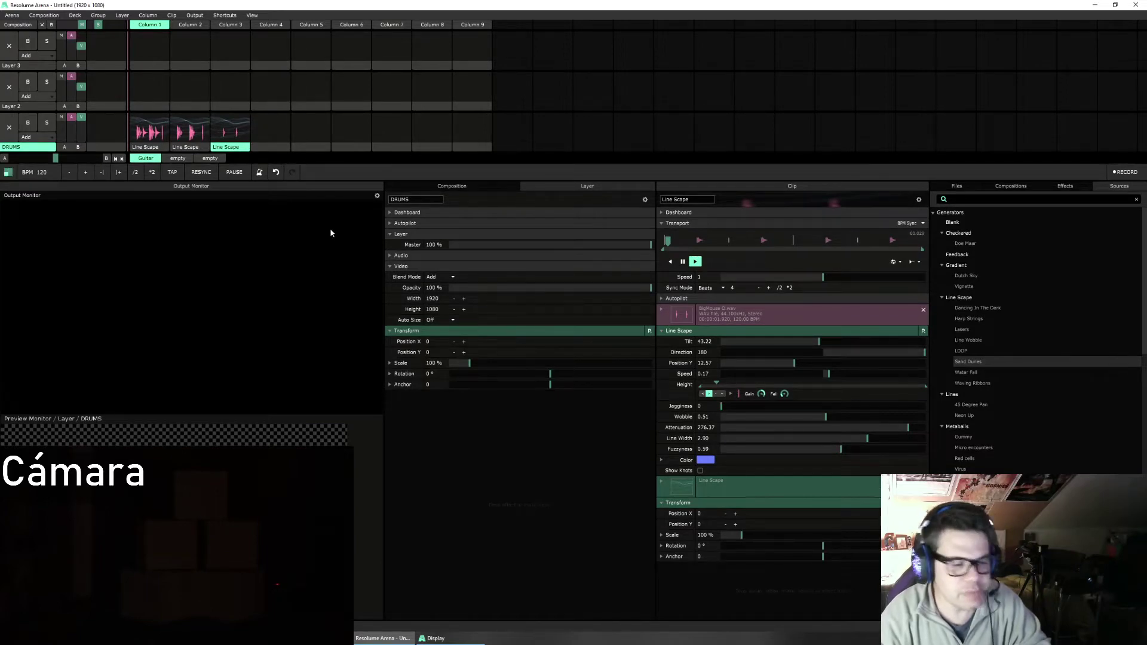
Step: Load ChewingBass 1.wav from Disco House Vol. 9 > Bass into Layer 2, Column 1
left_click(951, 186)
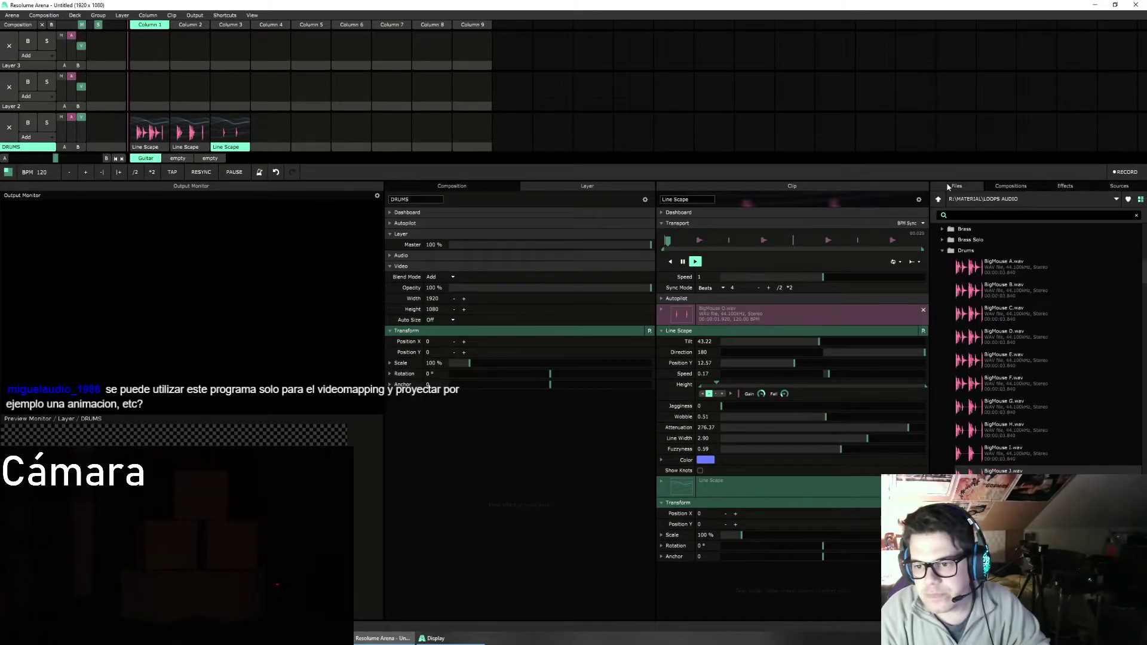
left_click(942, 251)
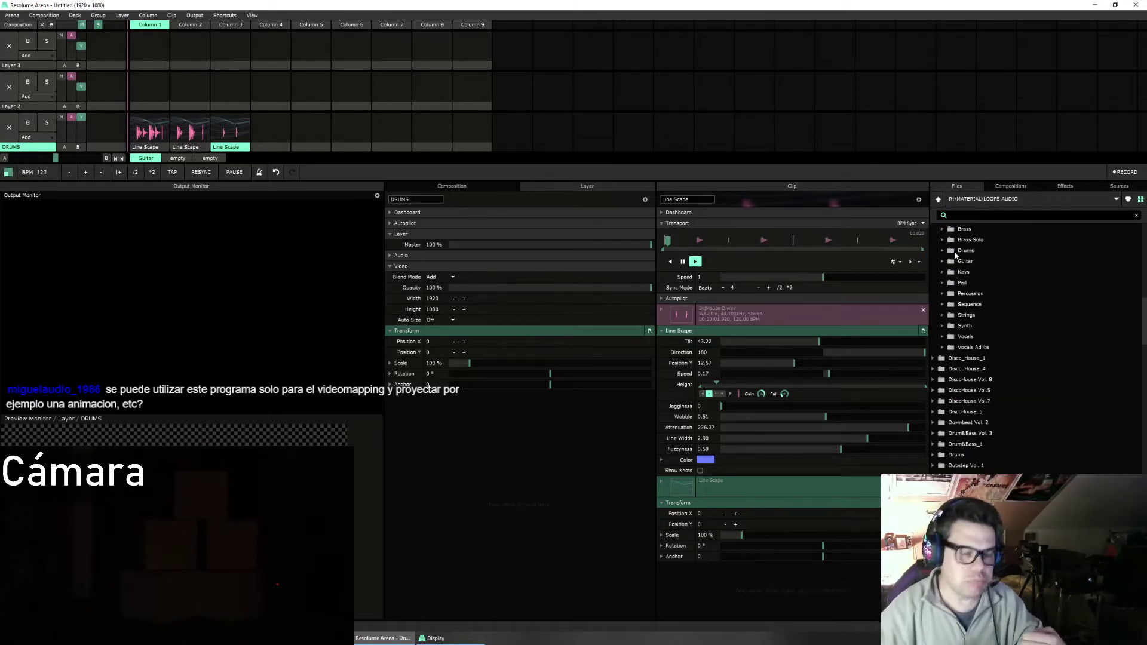
scroll(964, 293, "up", 3)
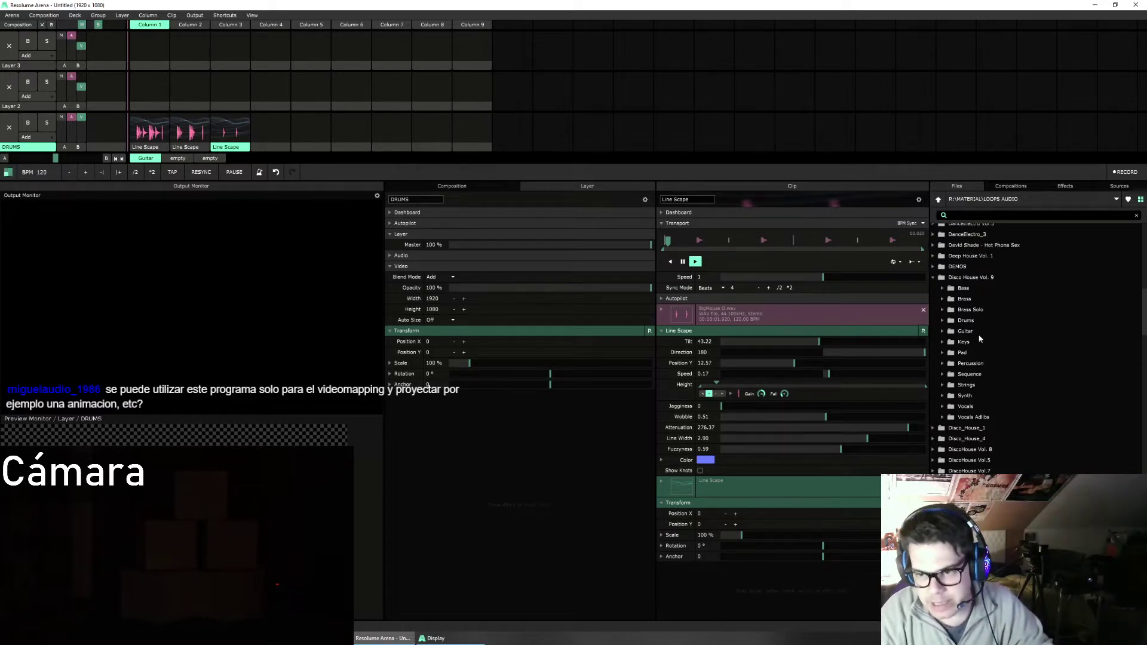
left_click(942, 289)
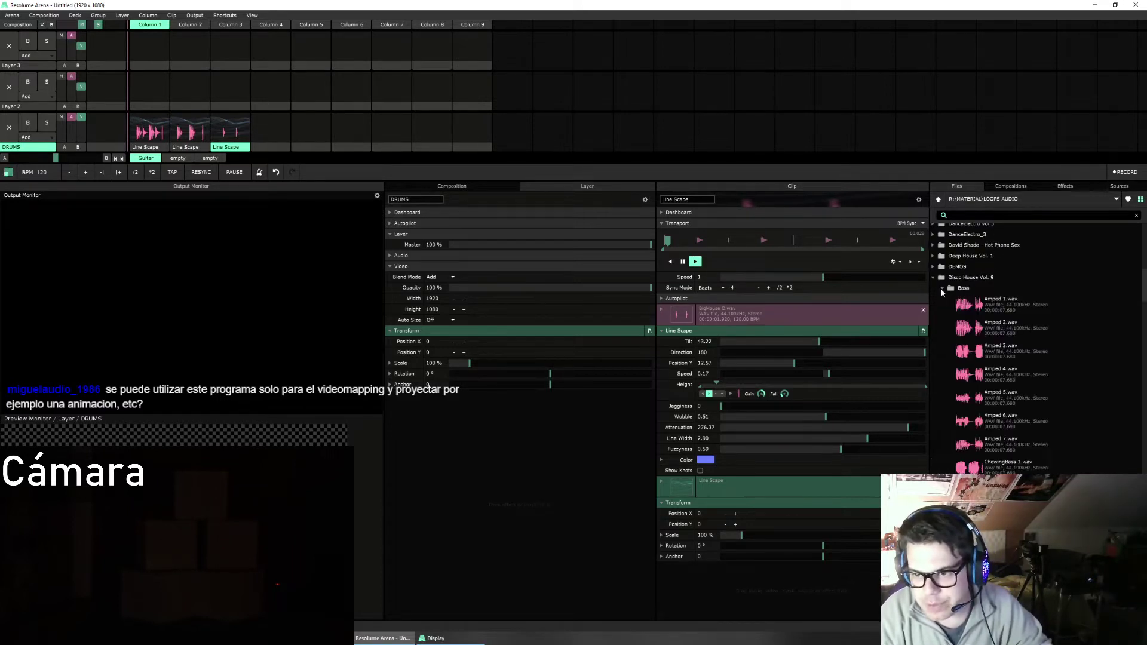
scroll(991, 443, "down", 1)
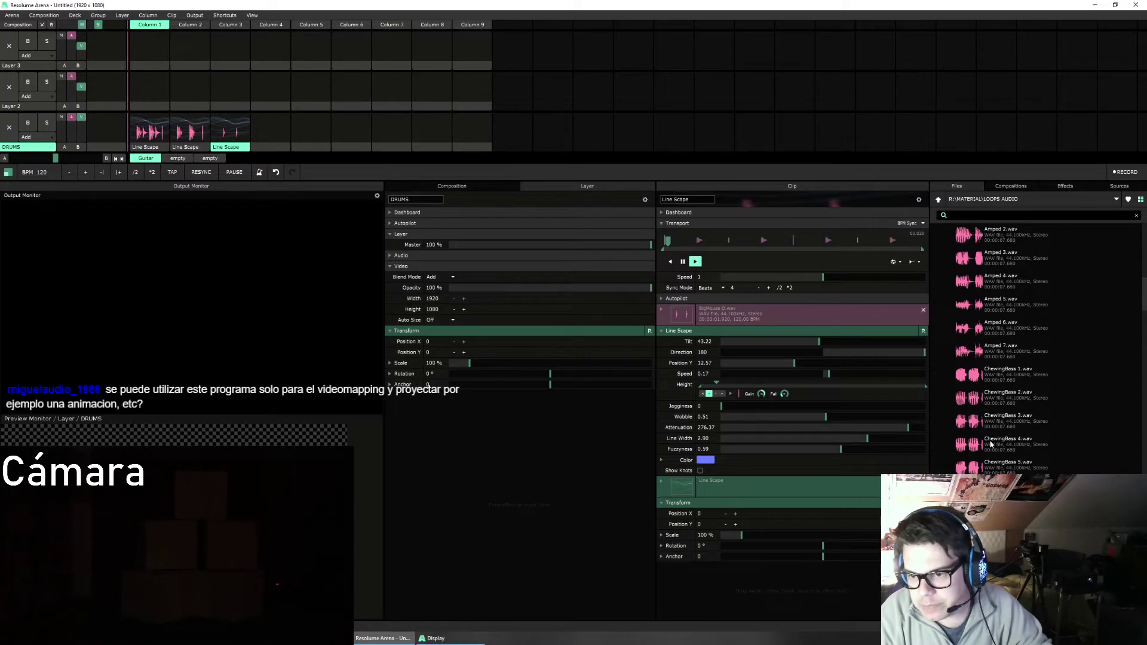
left_click_drag(976, 376, 141, 90)
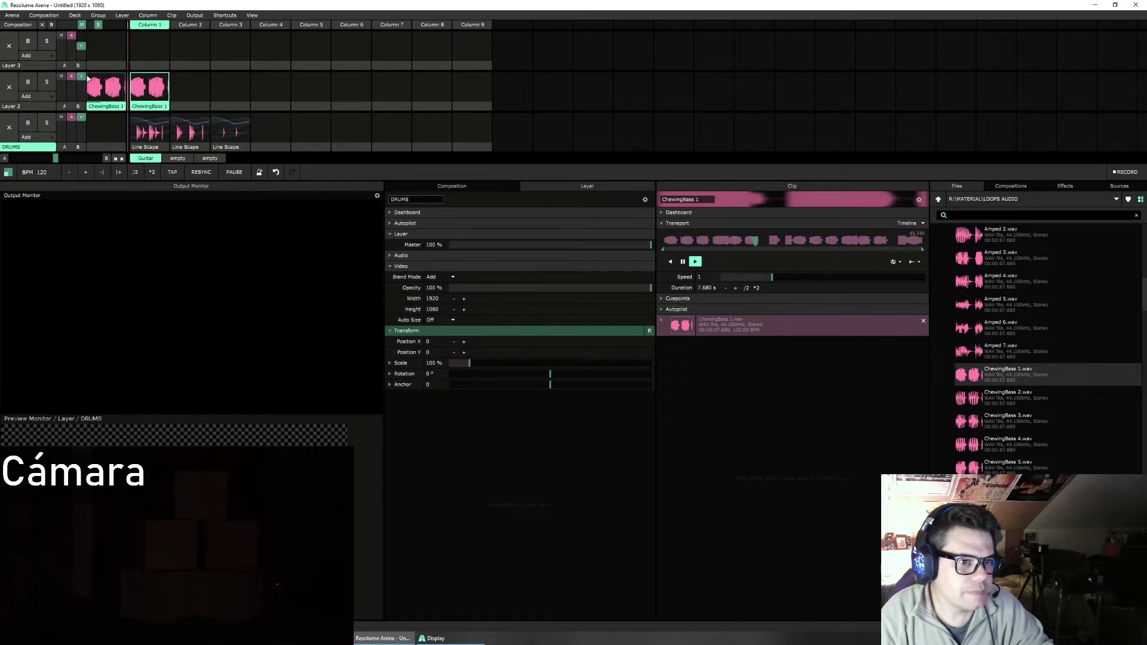
Step: Play the ChewingBass 1 clip and set its Transport to BPM Sync
left_click(141, 92)
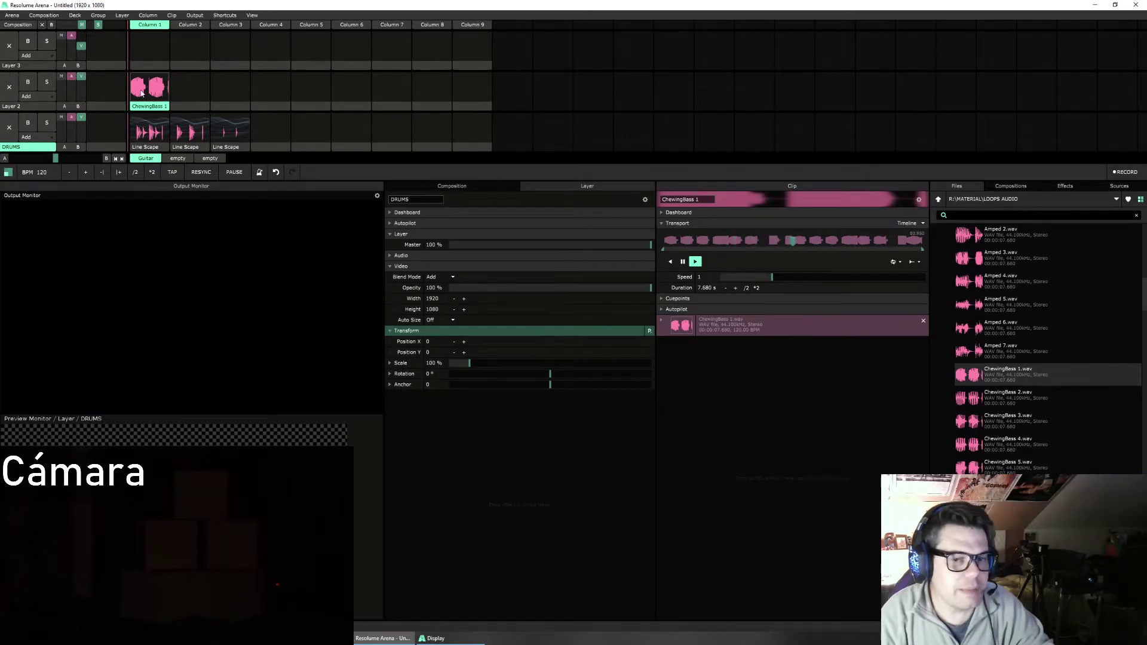
left_click(141, 92)
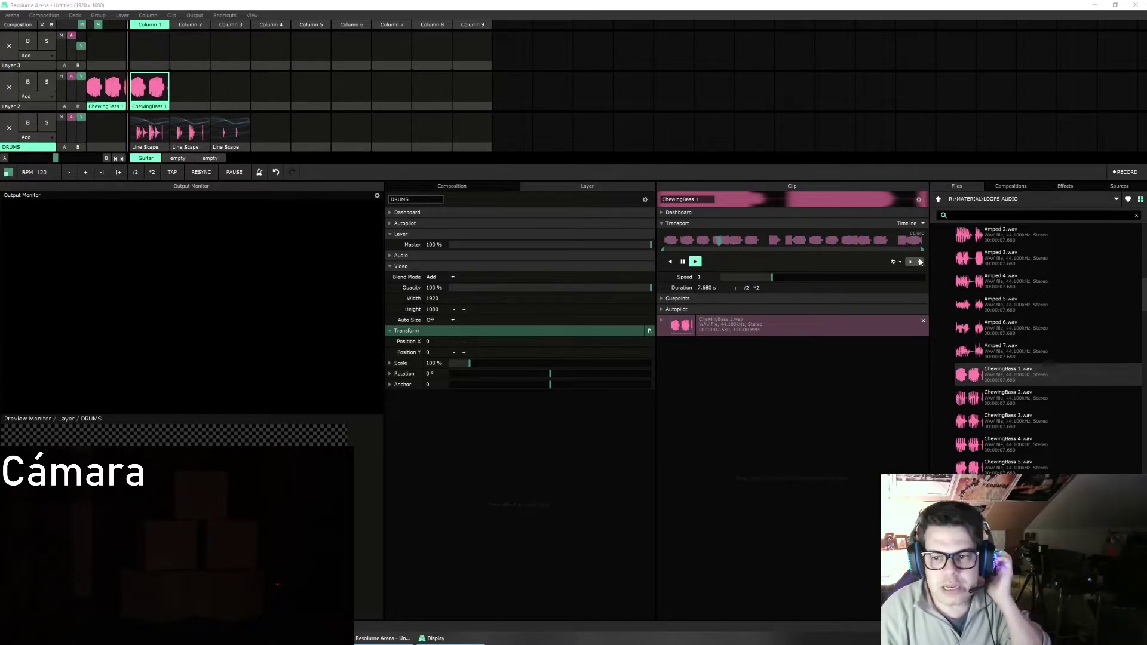
left_click(910, 226)
left_click(914, 239)
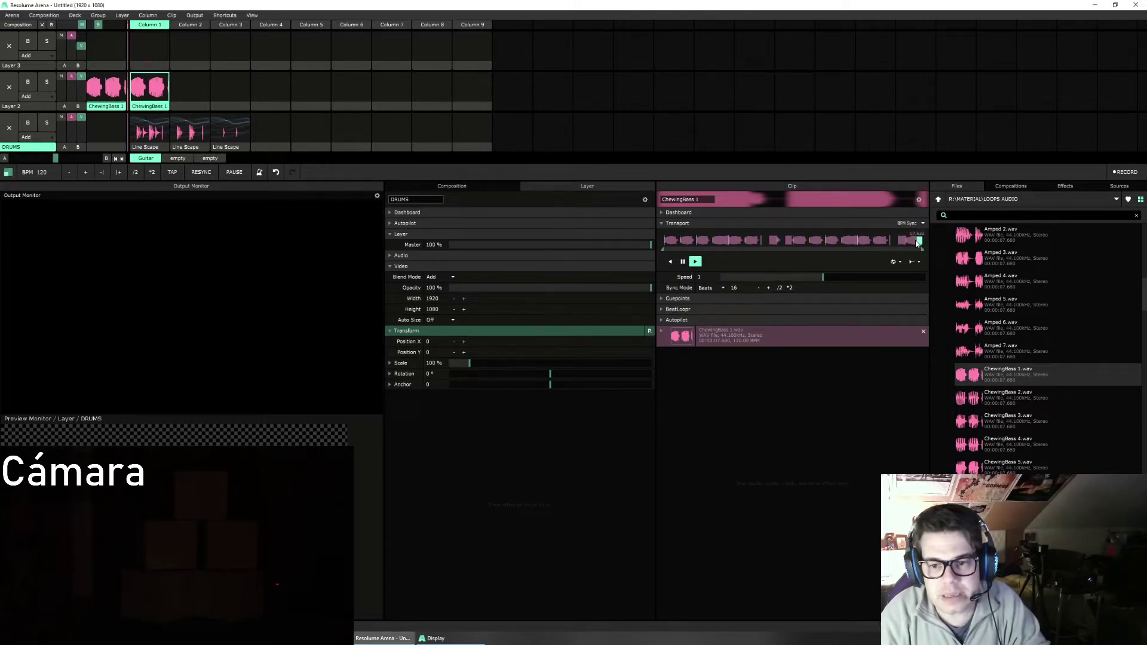
Step: Set the bass loop length to 8 beats, then select the DRUMS Line Scape clip
double_click(734, 288)
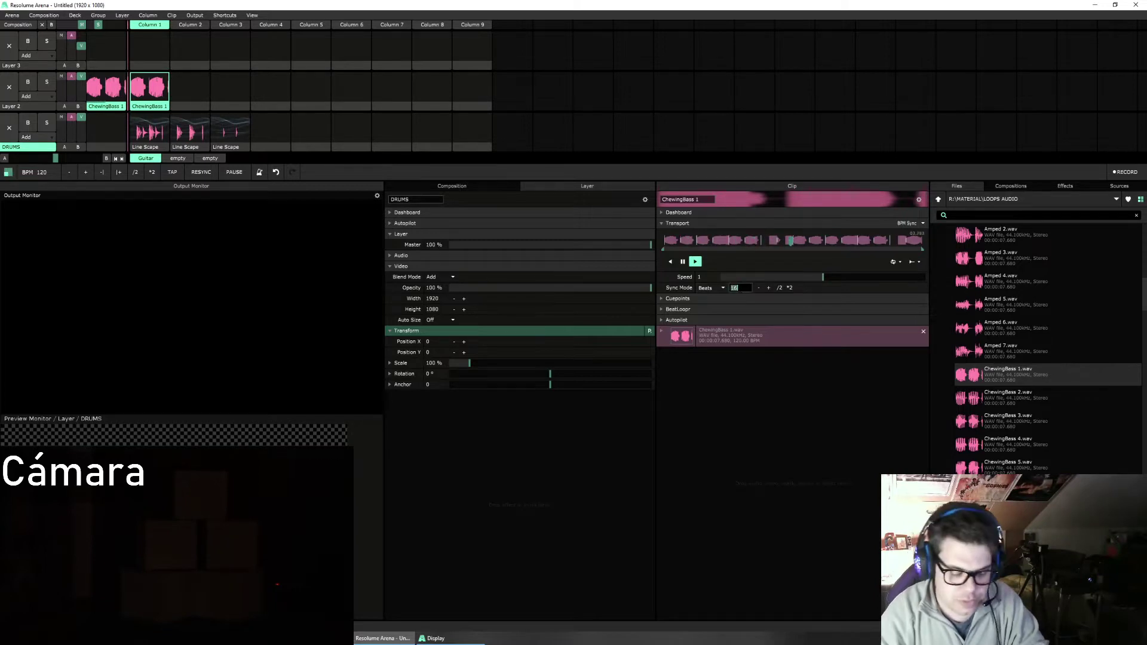
type("8")
key("Return")
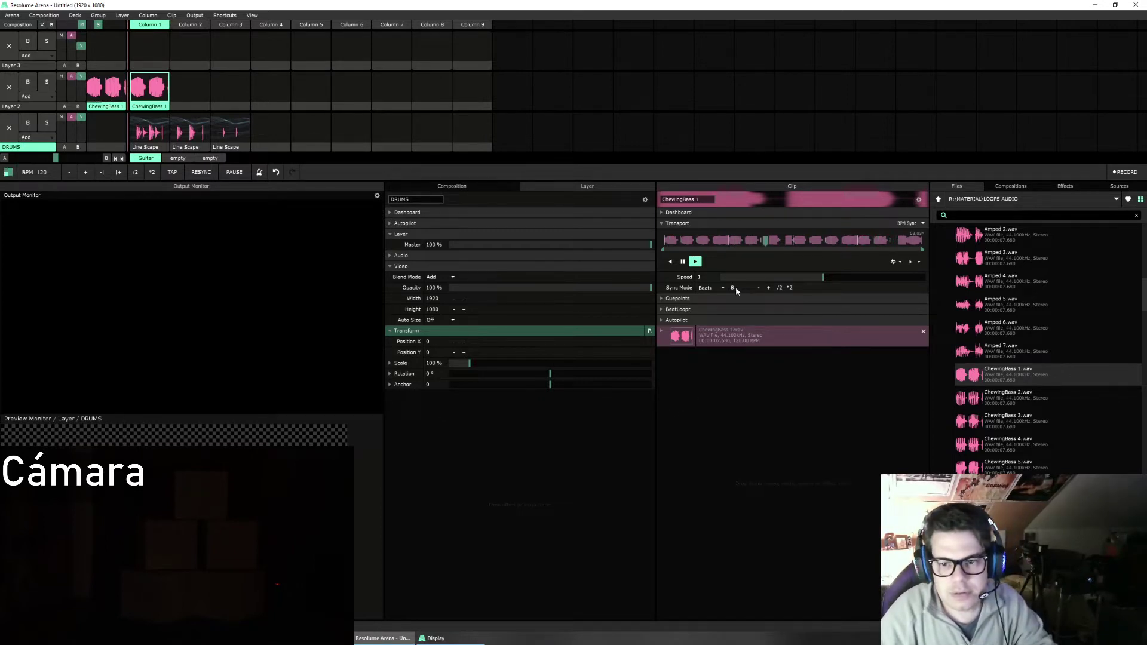
left_click(149, 133)
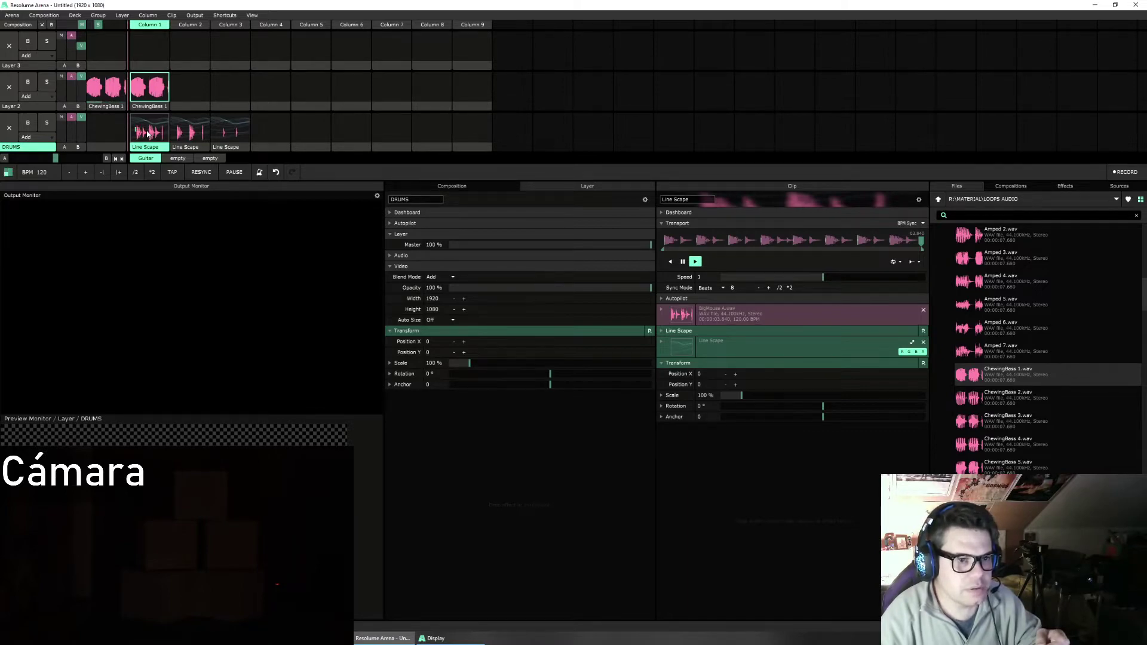
Step: Test the DRUMS Line Scape clip, then stop Layer 2 and the DRUMS layer
left_click(147, 134)
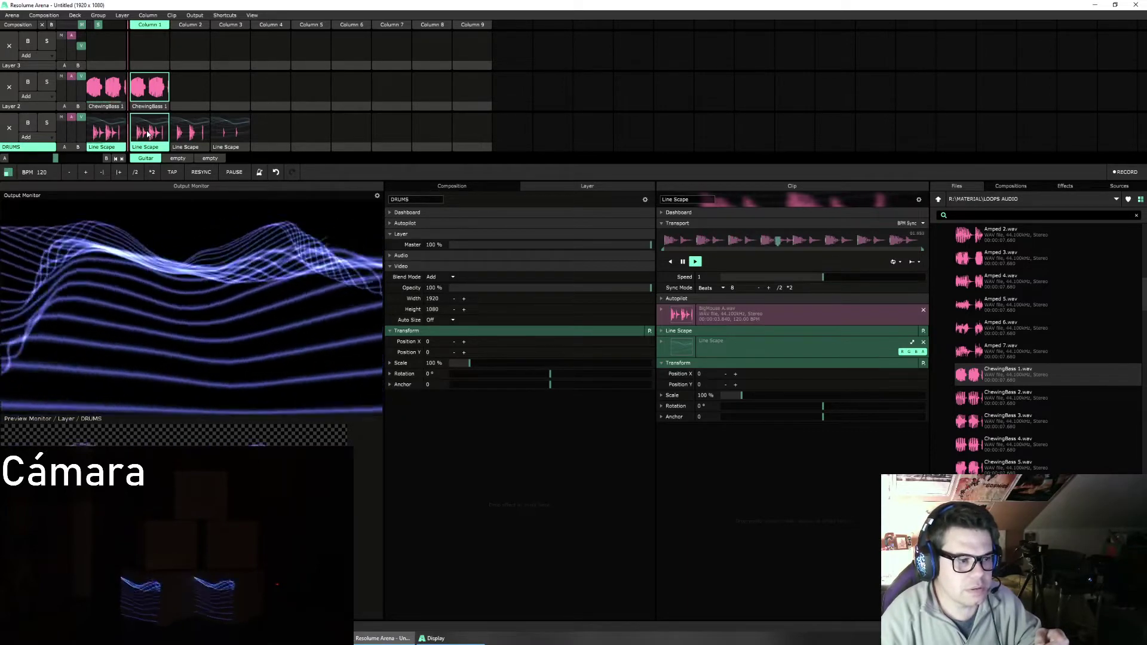
left_click(9, 86)
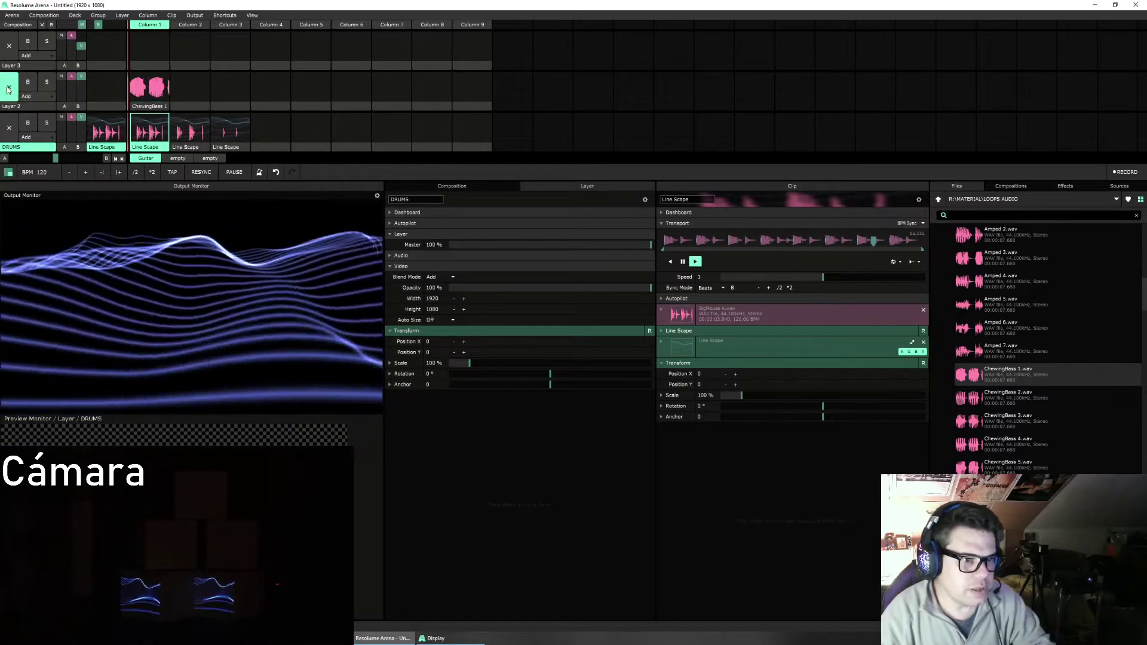
left_click(9, 126)
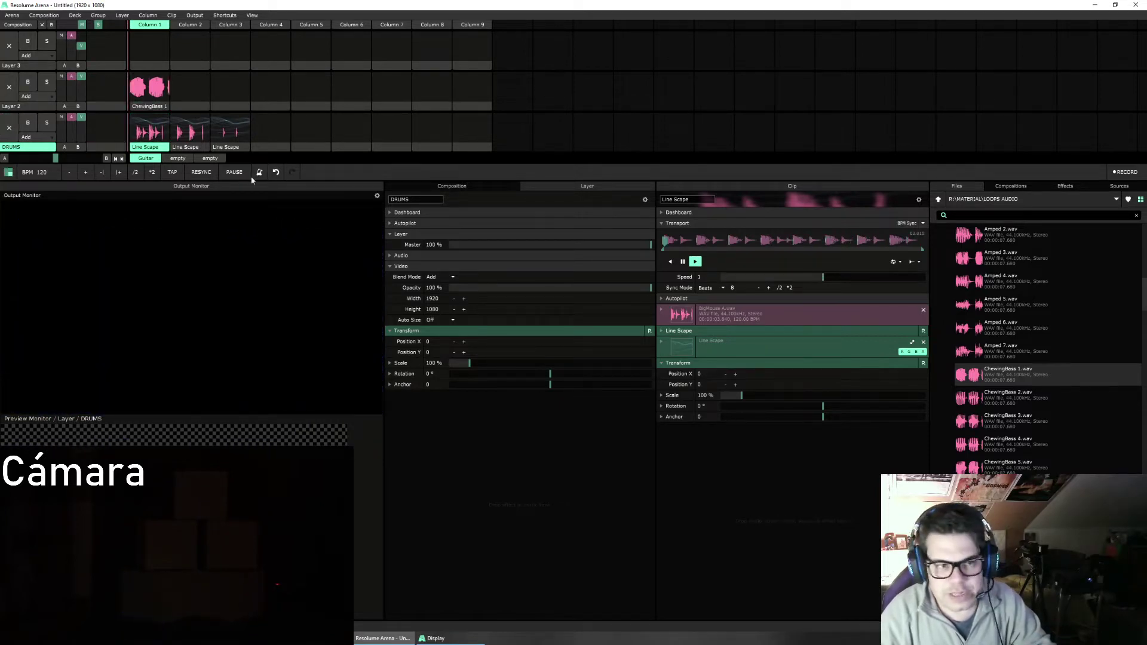
Step: Set the ChewingBass 1 loop length to 16 beats
left_click(149, 105)
left_click(734, 288)
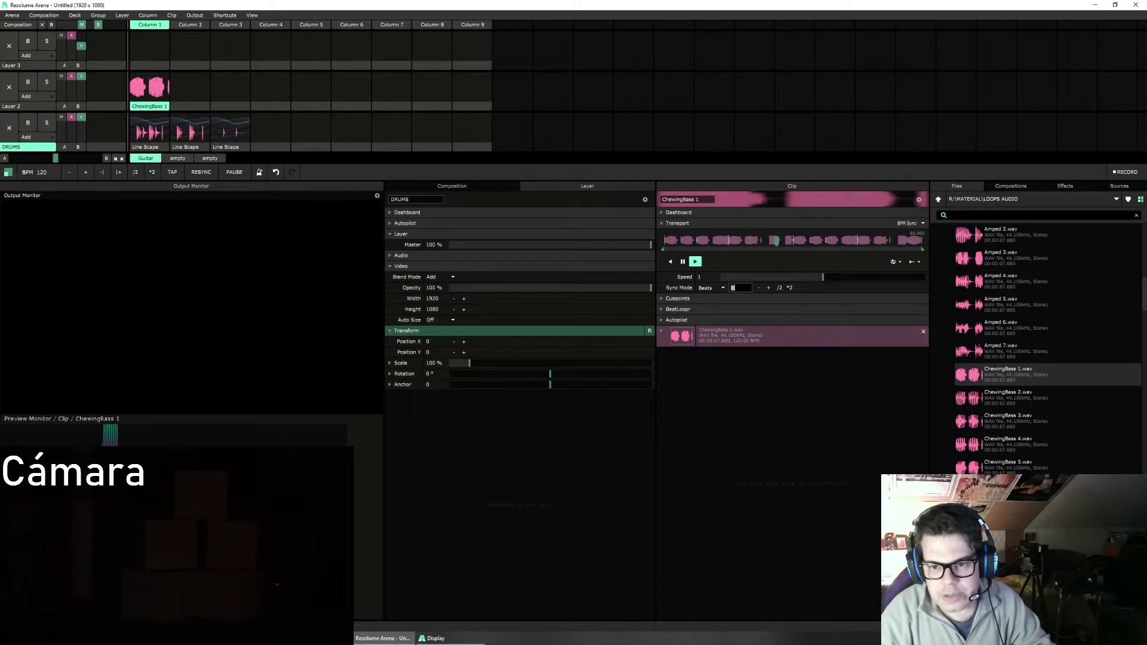
type("16")
key("Return")
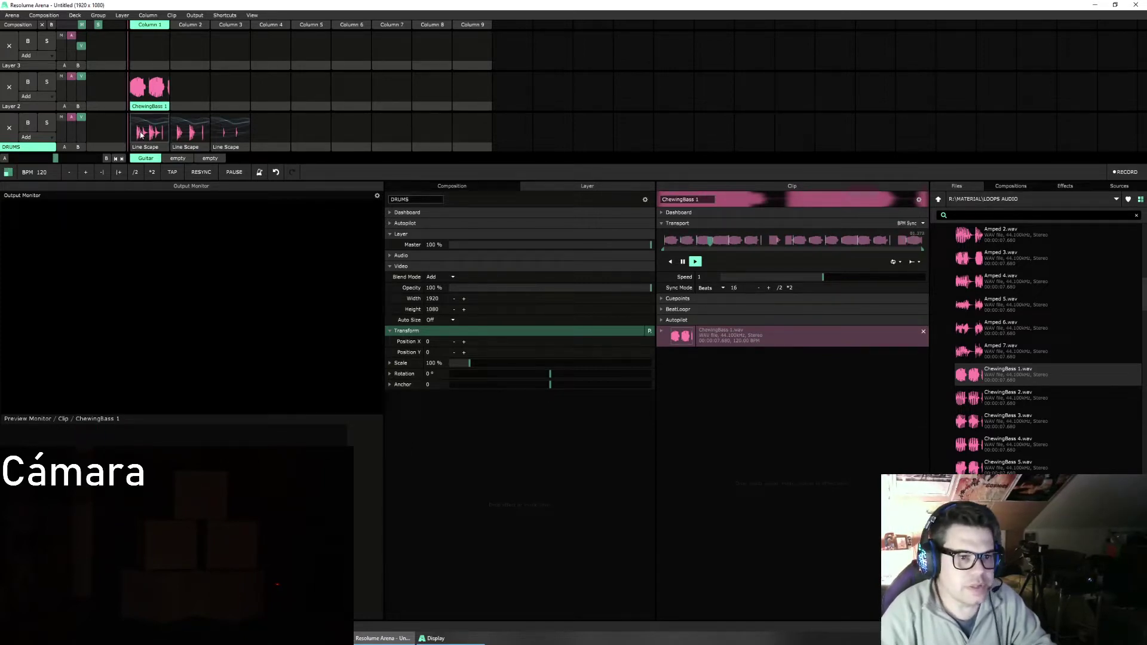
Step: Launch the DRUMS Line Scape and ChewingBass 1 together, and duplicate the bass clip
left_click(159, 132)
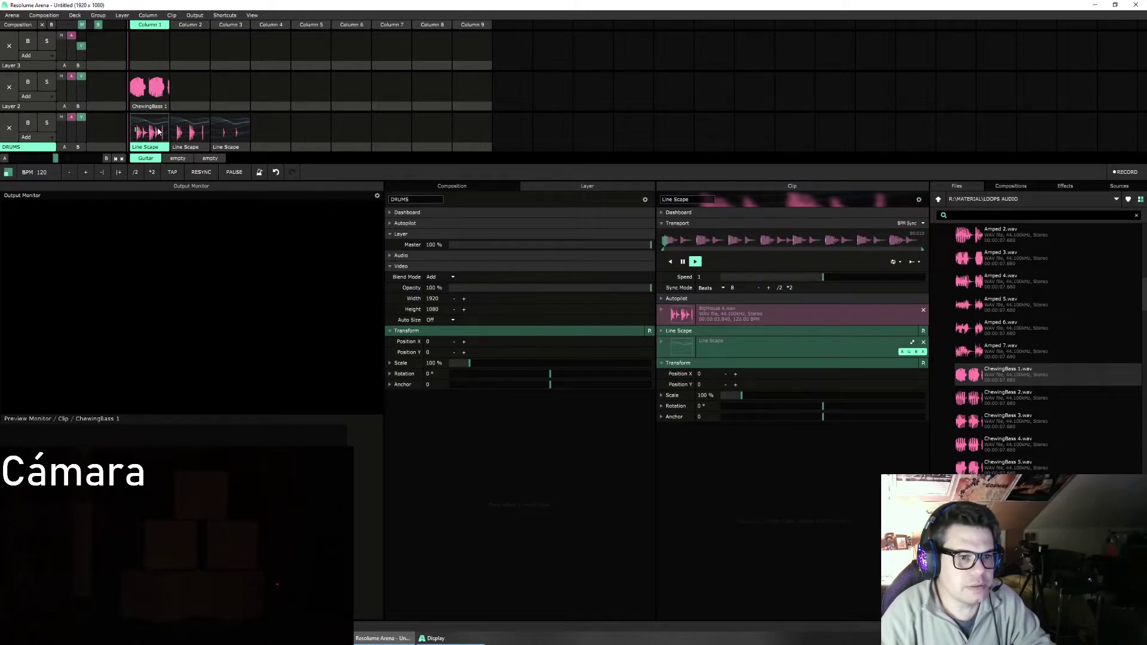
left_click(159, 131)
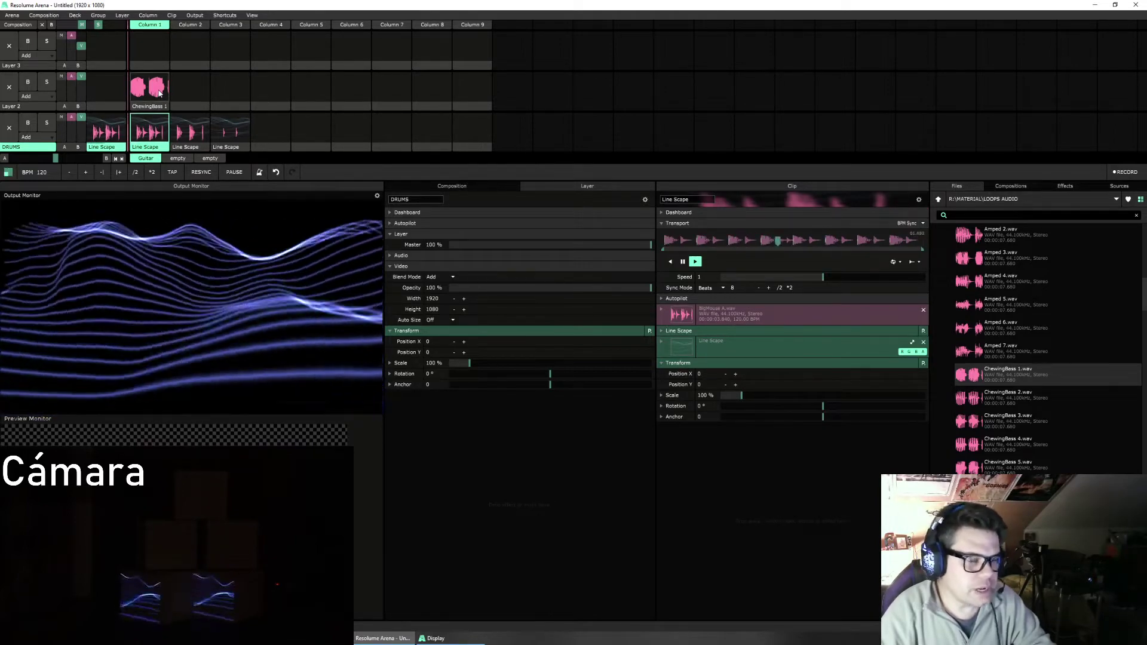
left_click(159, 93)
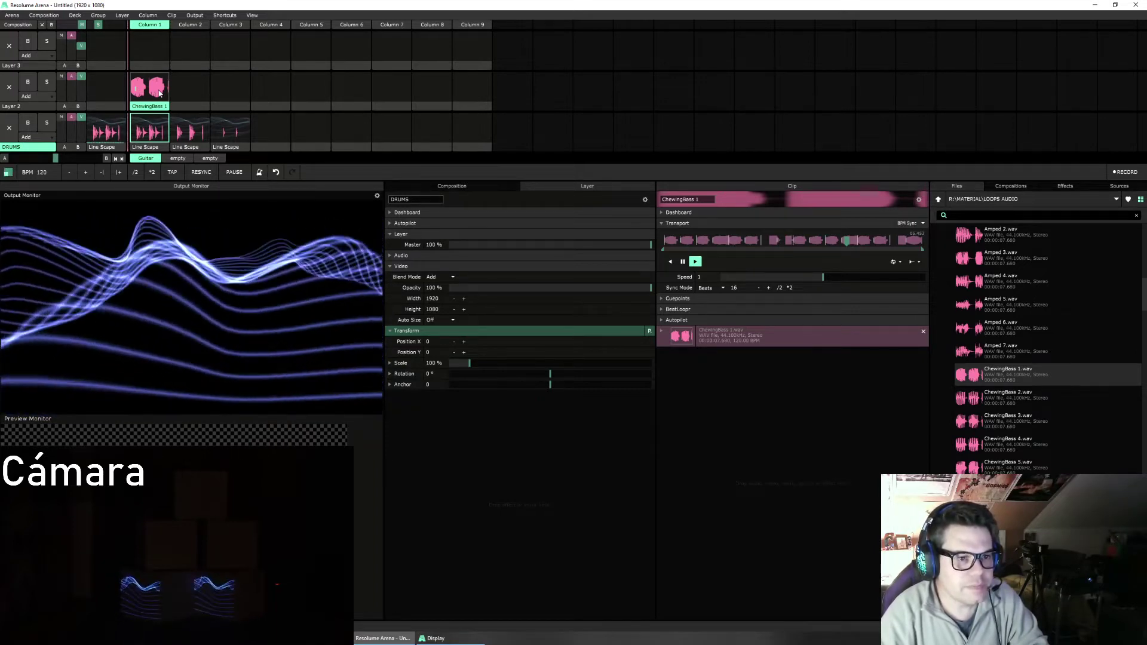
key("ctrl+v")
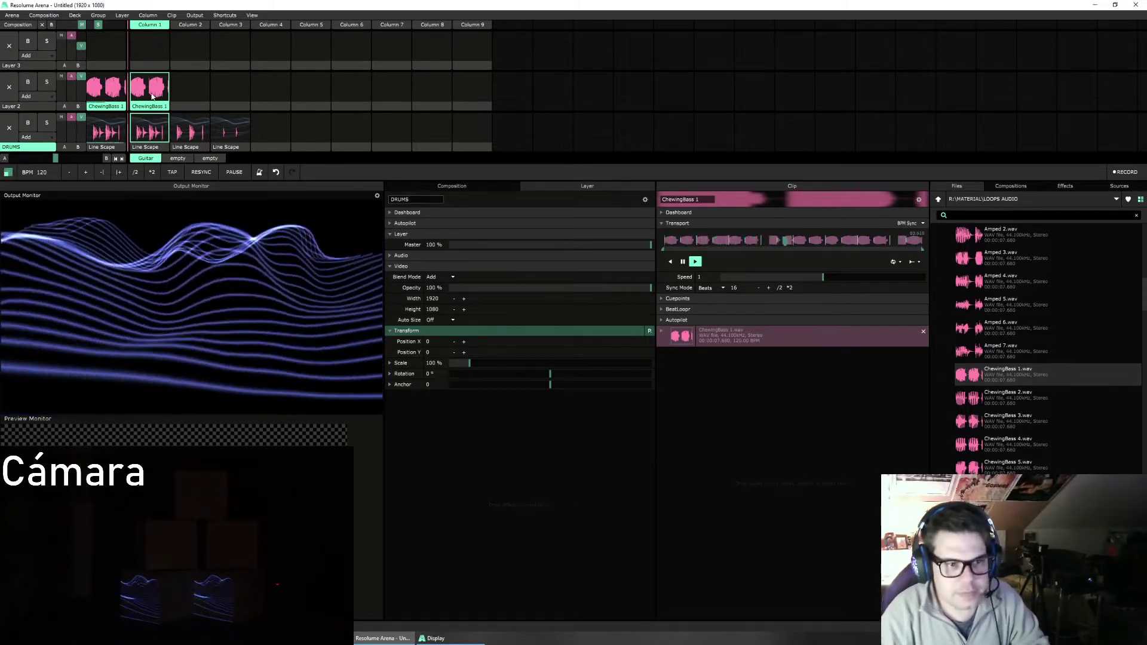
Step: Launch the column 4 Line Scape visual, stop both layers, and restart ChewingBass 1
left_click(228, 127)
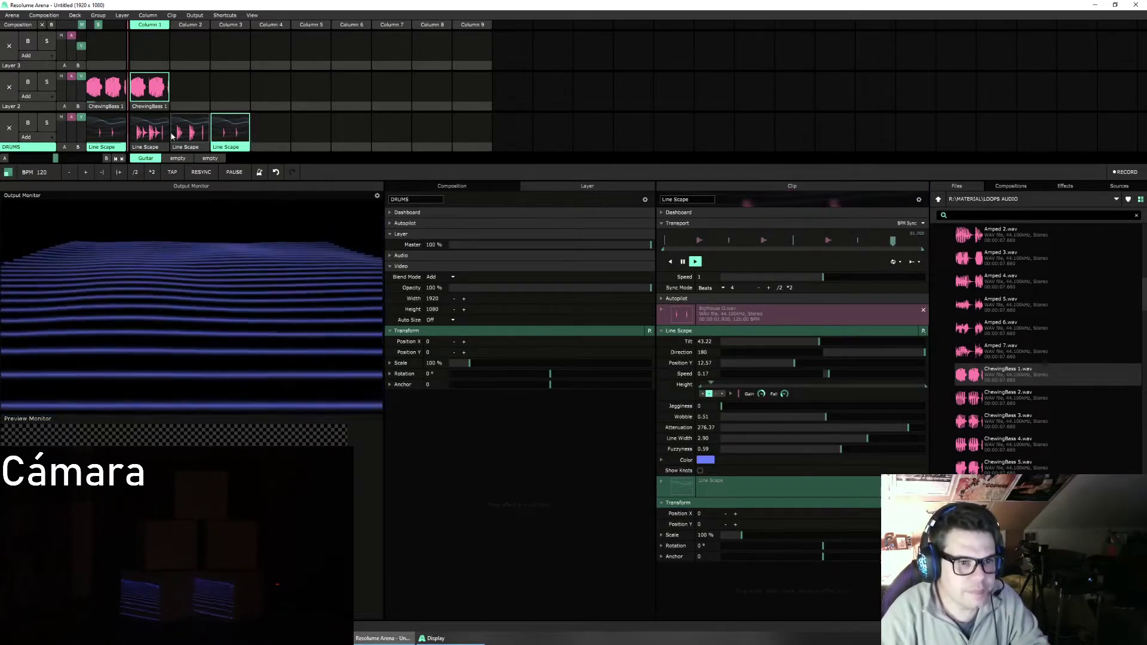
left_click(9, 93)
left_click(9, 127)
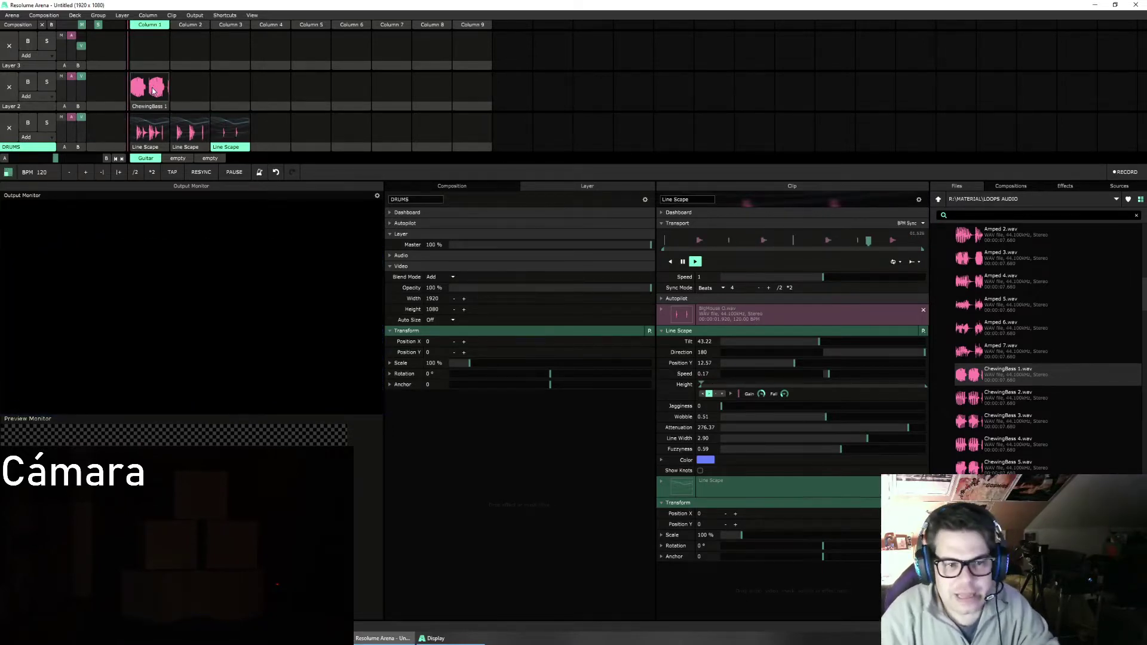
left_click(154, 91)
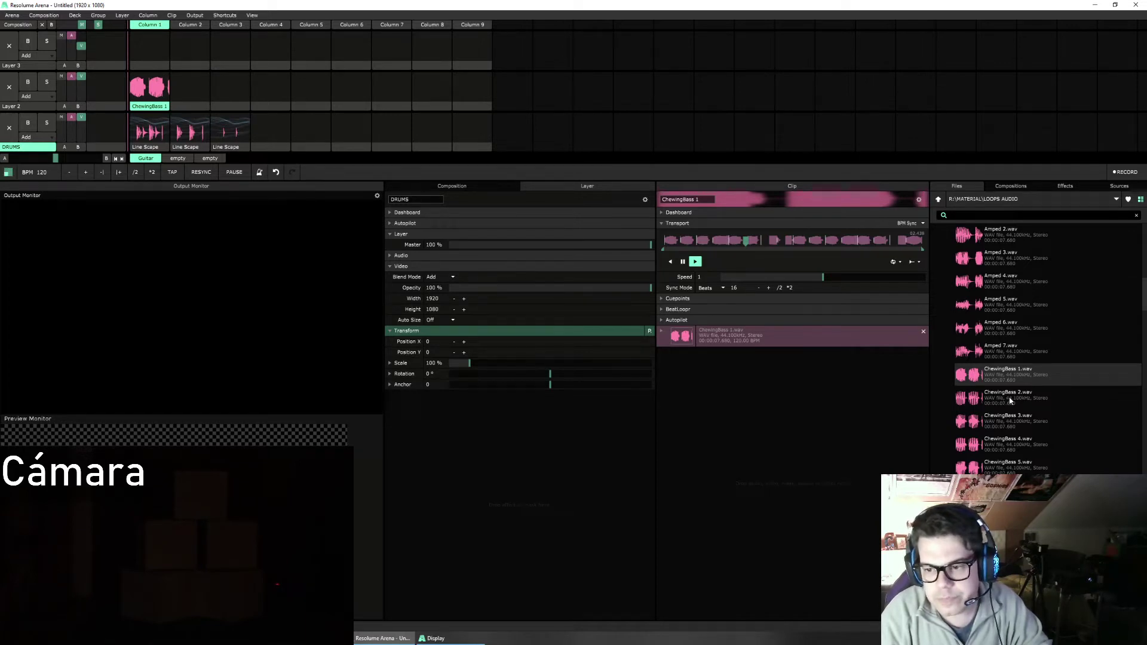
Step: Add ChewingBass 2 and 3 to Layer 2 columns 2–3, each set to BPM Sync
left_click_drag(1006, 404, 201, 98)
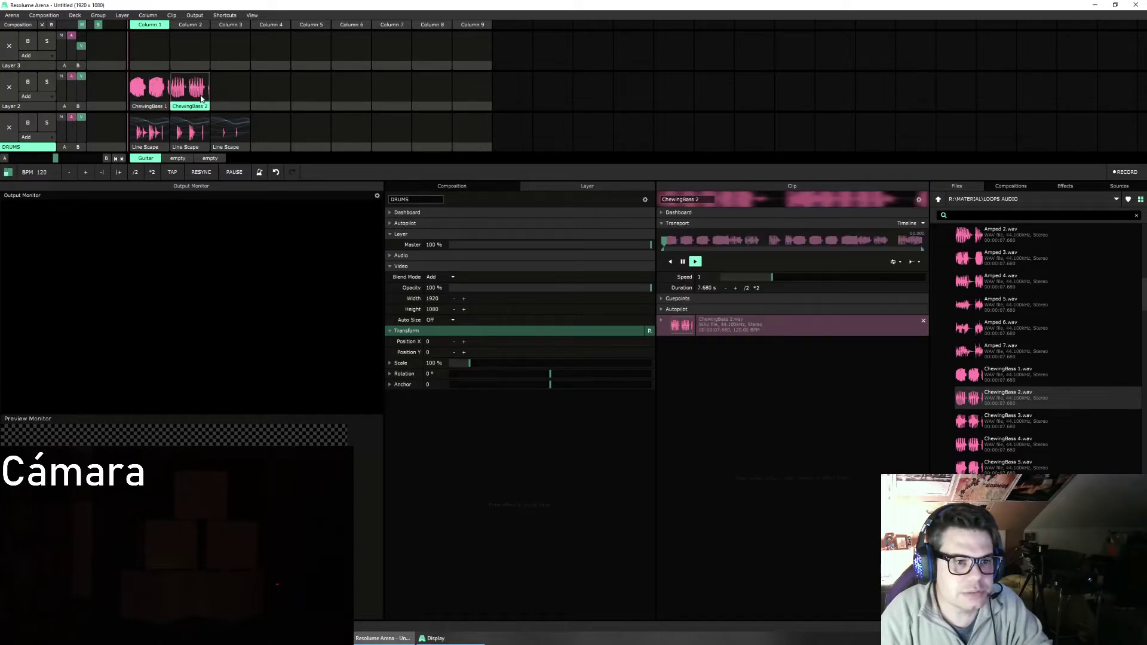
left_click(200, 98)
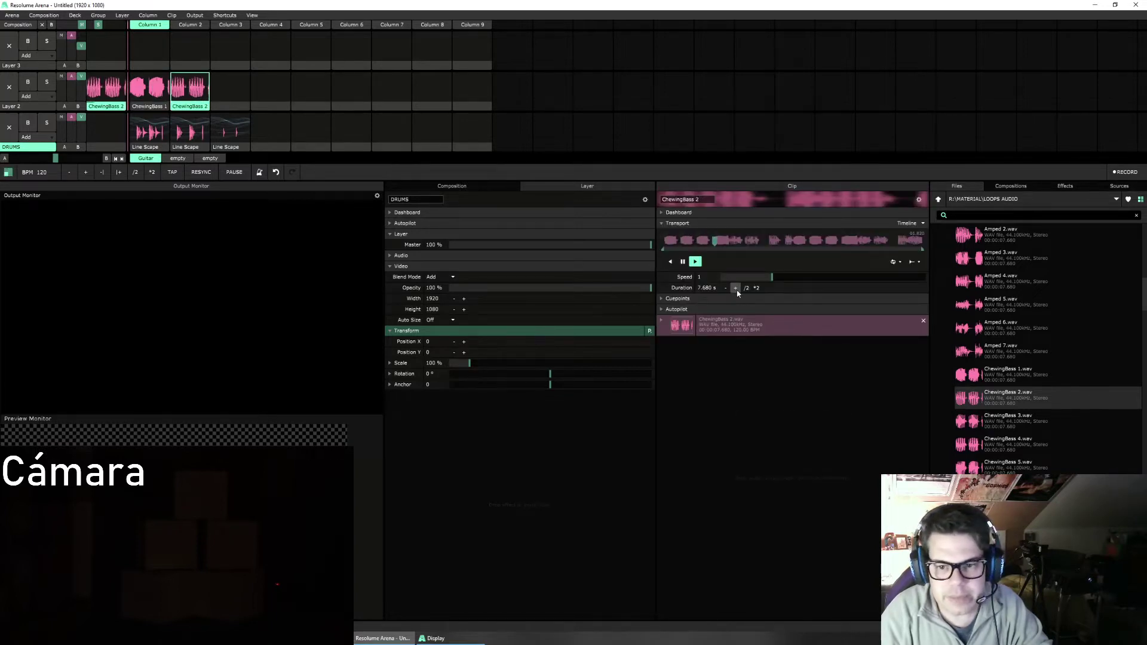
left_click(908, 223)
left_click(906, 236)
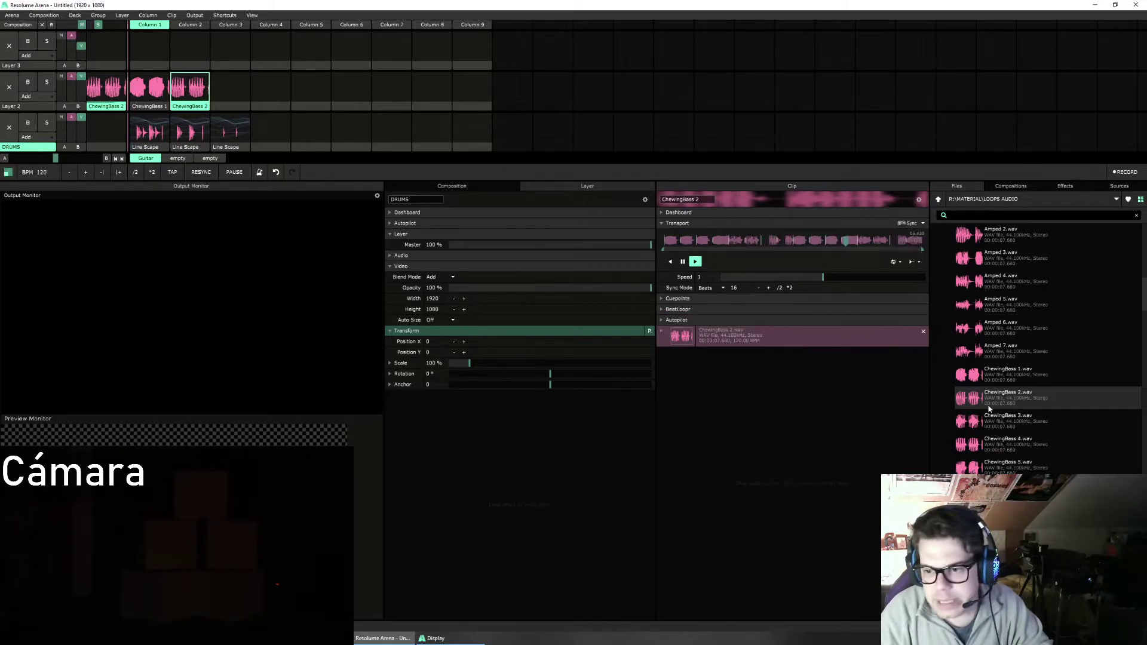
left_click_drag(999, 420, 236, 96)
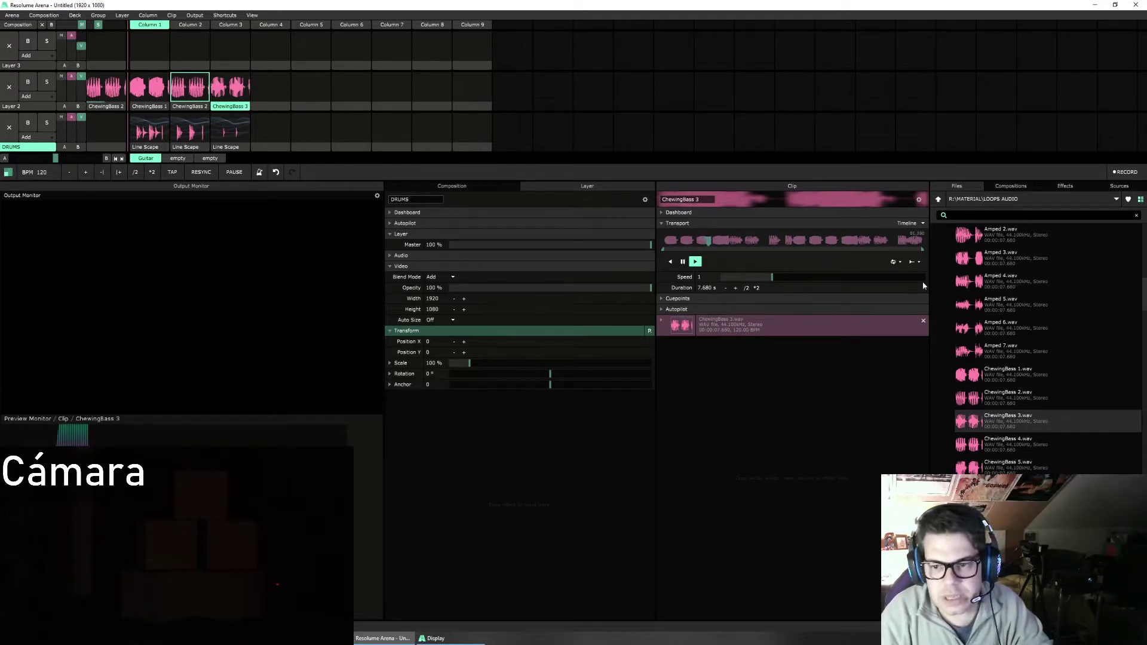
left_click(919, 223)
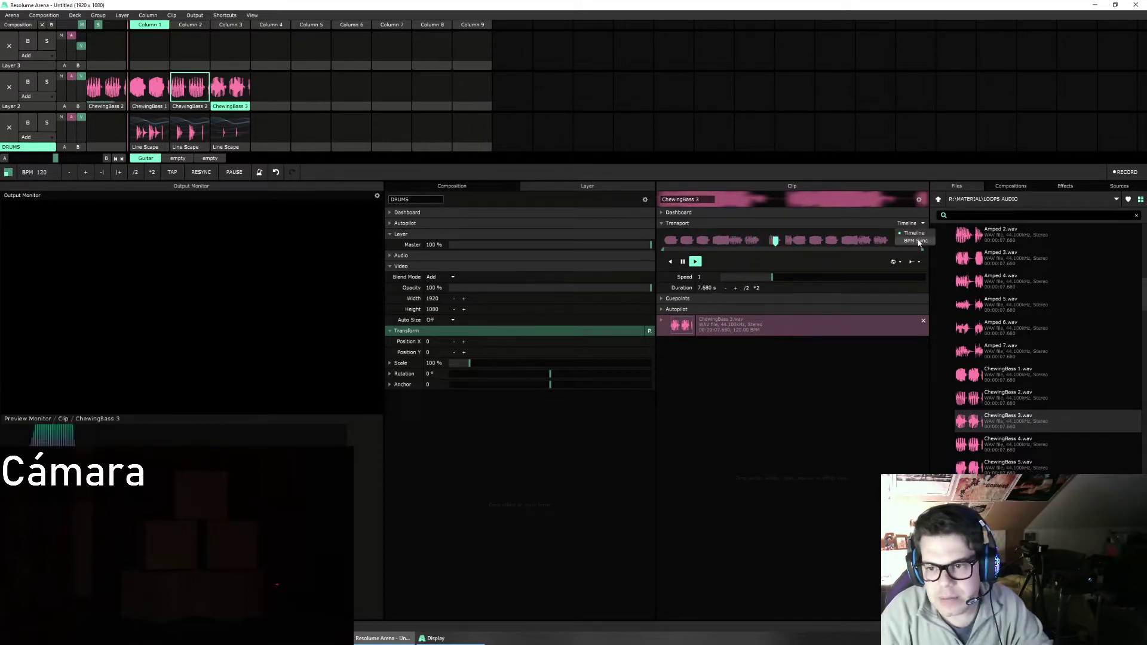
left_click(910, 237)
Step: Add ChewingBass 4 and 5 to Layer 2 columns 4–5, each set to BPM Sync
left_click_drag(998, 443, 282, 88)
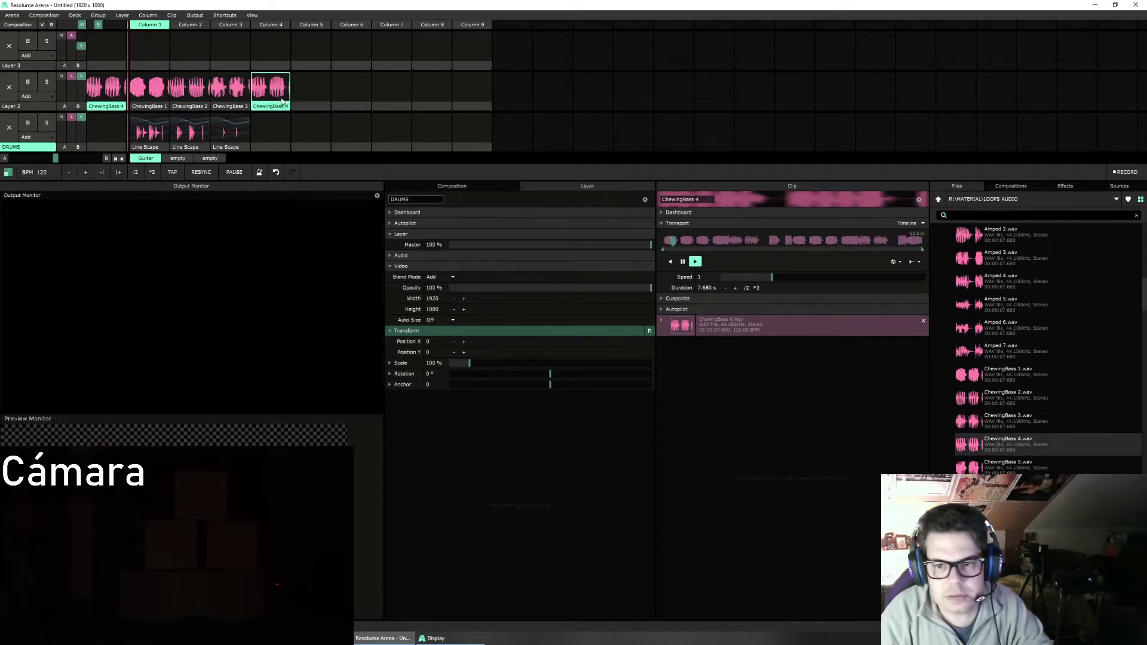
left_click(920, 224)
left_click(902, 245)
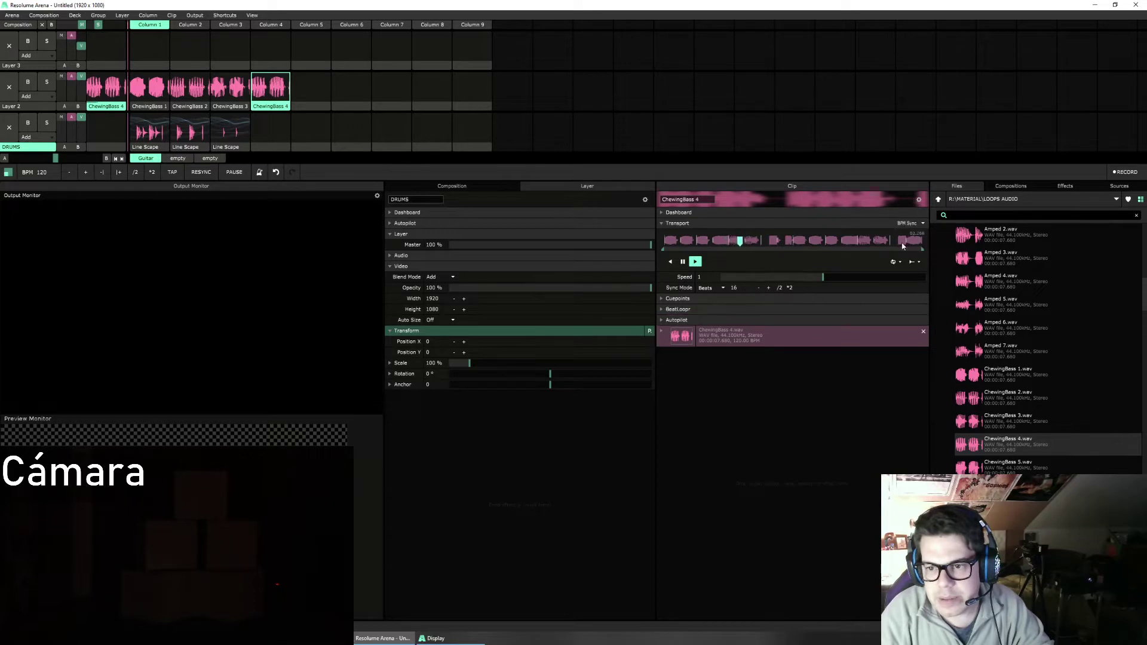
left_click_drag(1003, 465, 332, 105)
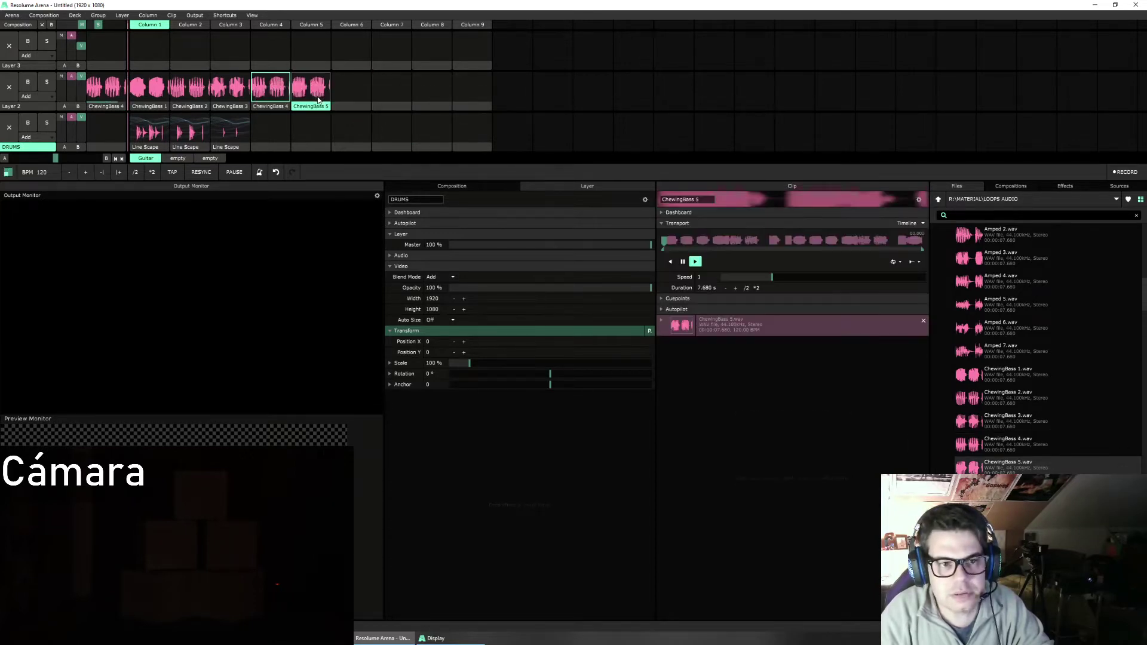
left_click(920, 223)
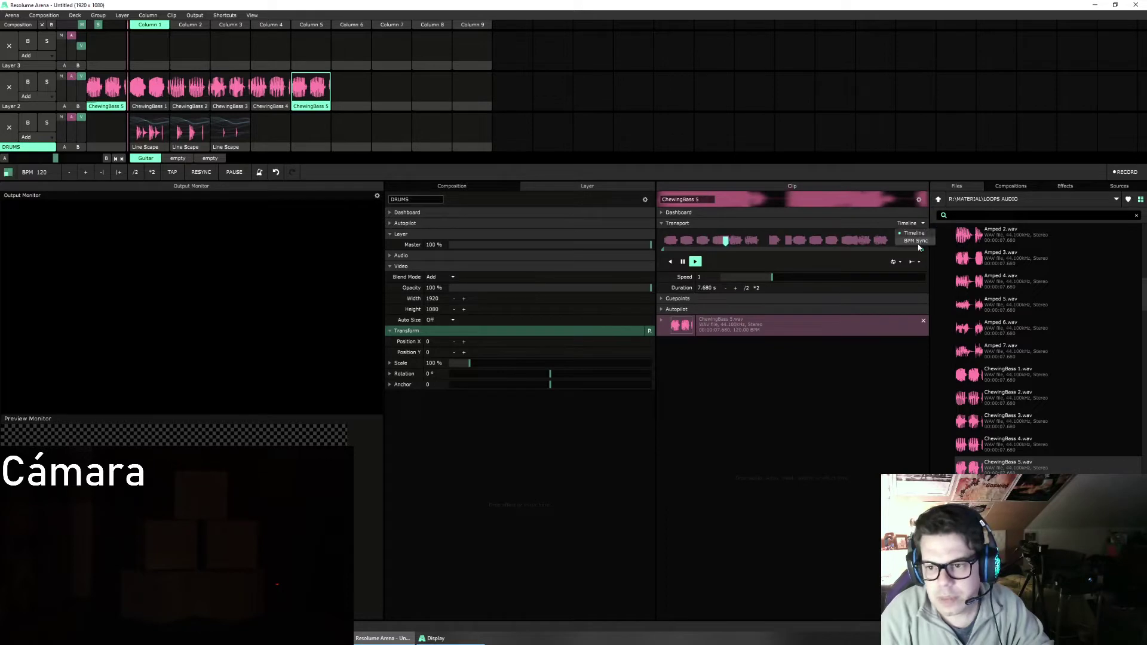
left_click(918, 246)
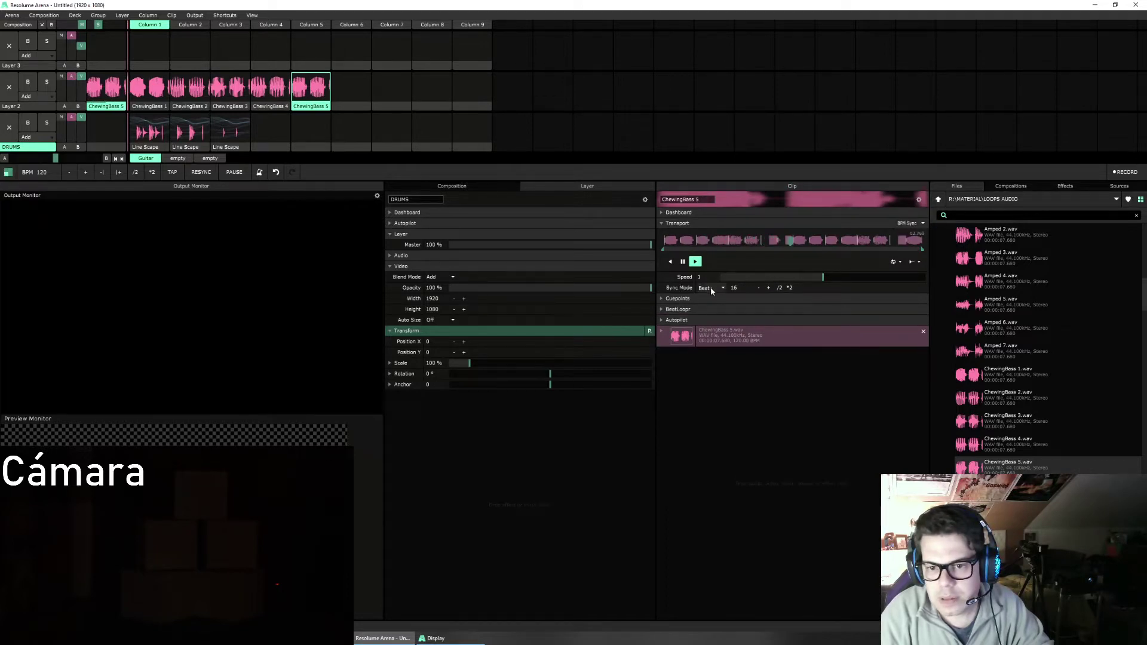
Step: Add ChewingBass 6 and 7 to columns 6–7 with BPM Sync, stop Layer 2, and reselect ChewingBass 1
left_click_drag(970, 485, 352, 84)
left_click(352, 83)
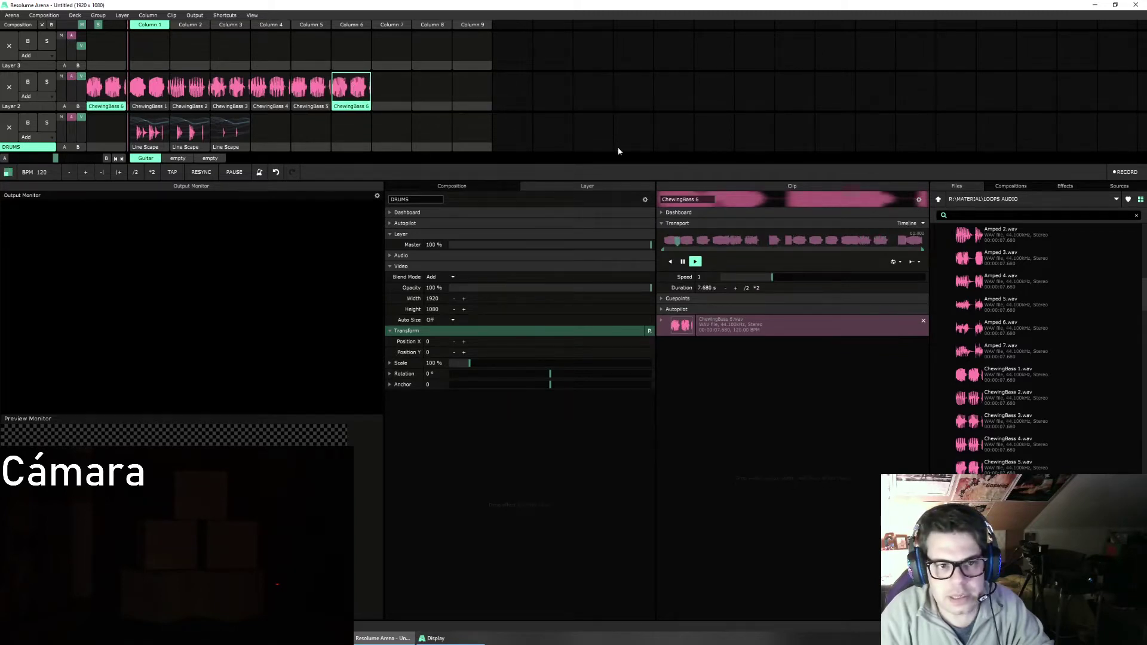
left_click(923, 222)
left_click(909, 236)
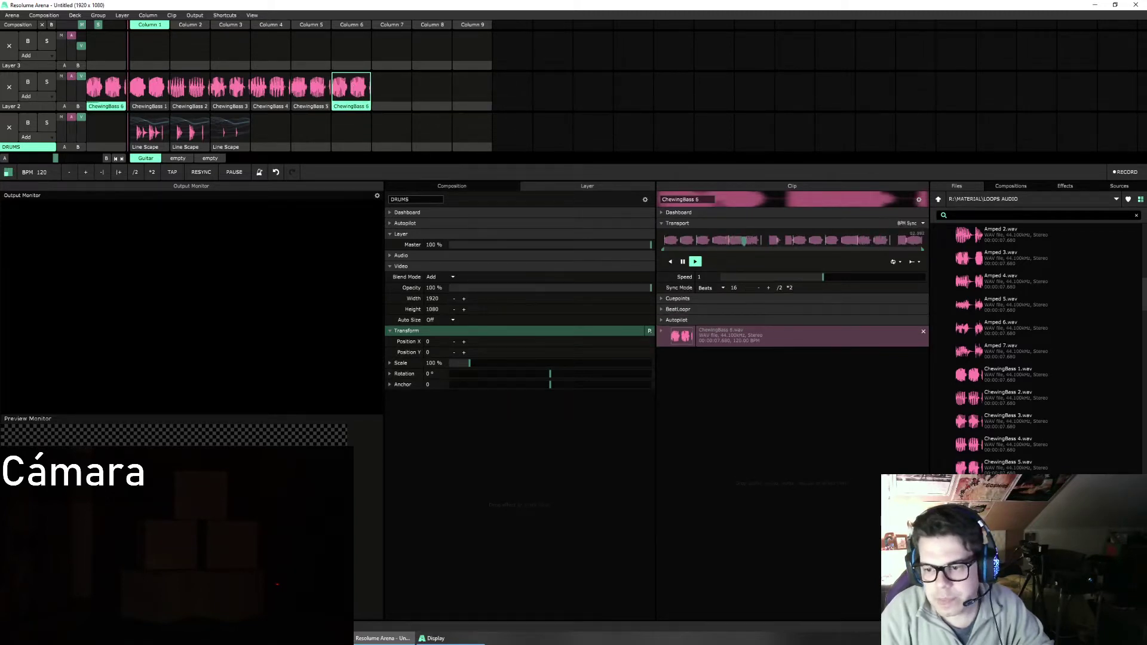
left_click_drag(971, 531, 391, 87)
left_click(391, 86)
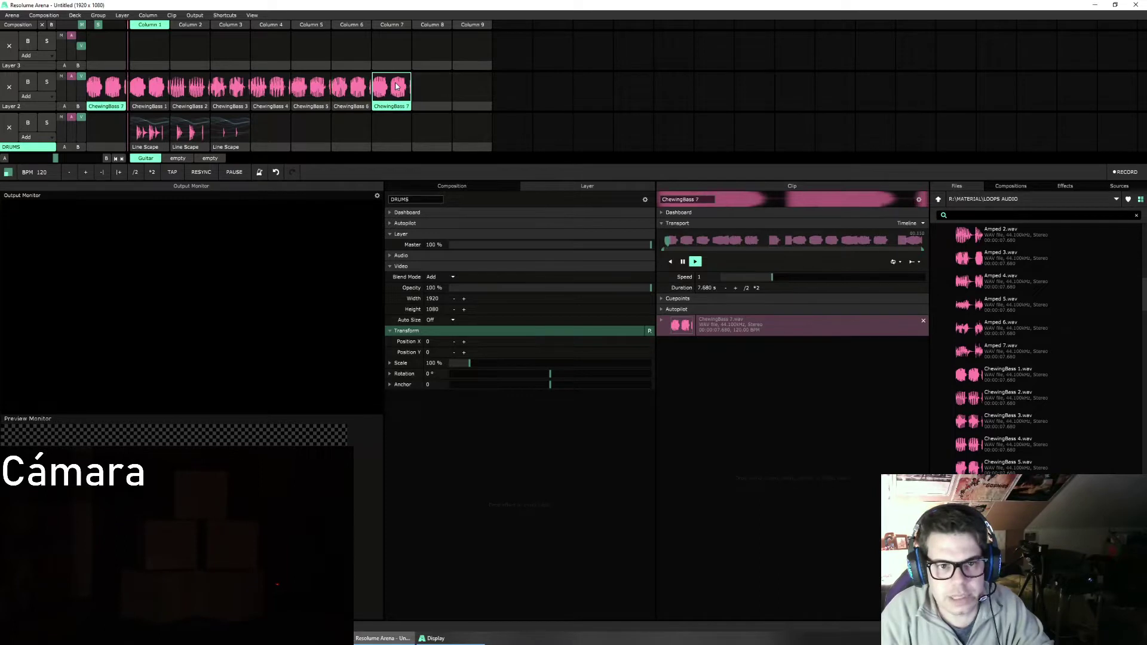
left_click(923, 223)
left_click(914, 236)
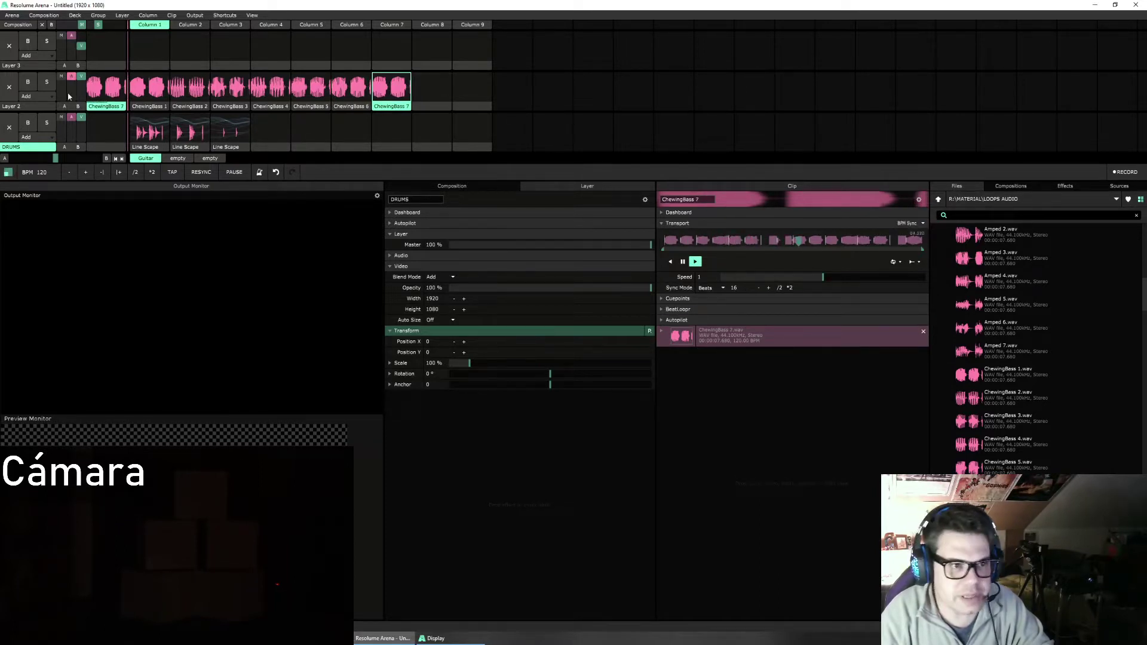
left_click(10, 88)
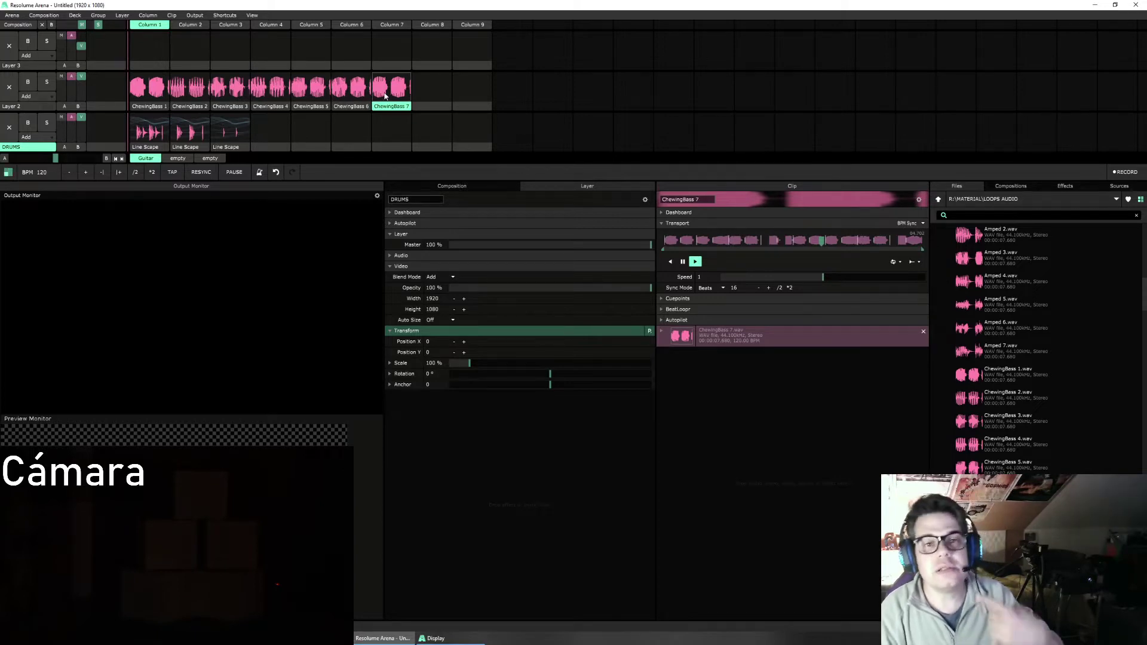
left_click(149, 89)
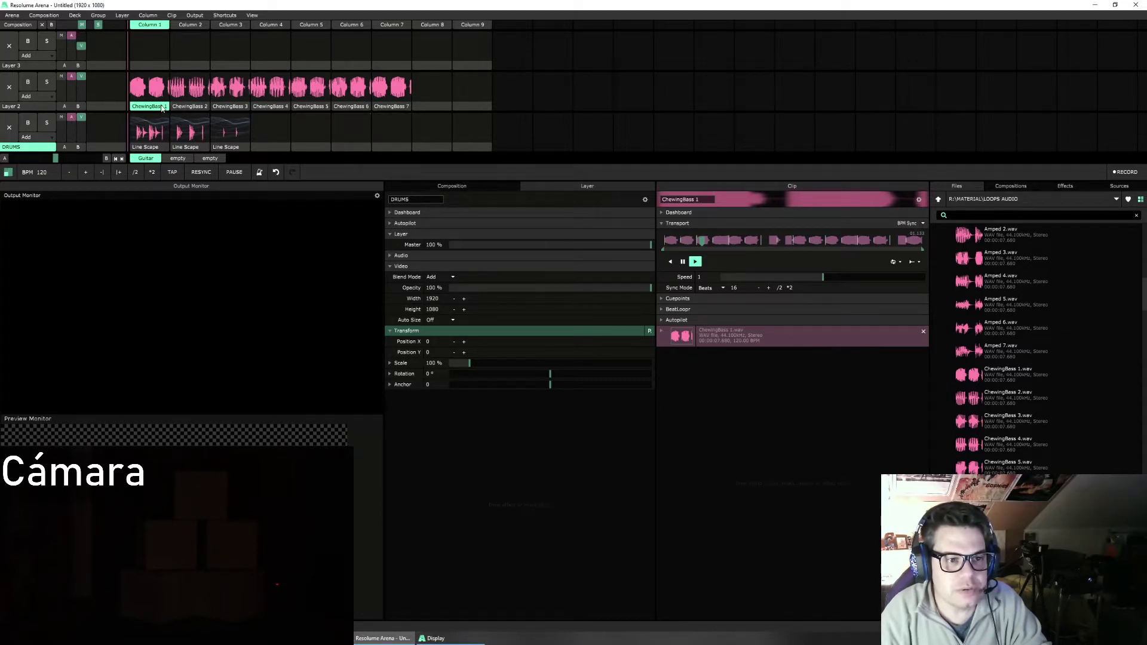
Step: Remove ChewingBass 1, 3, 4, 5, 6 and 7 from Layer 2
right_click(161, 108)
left_click(186, 280)
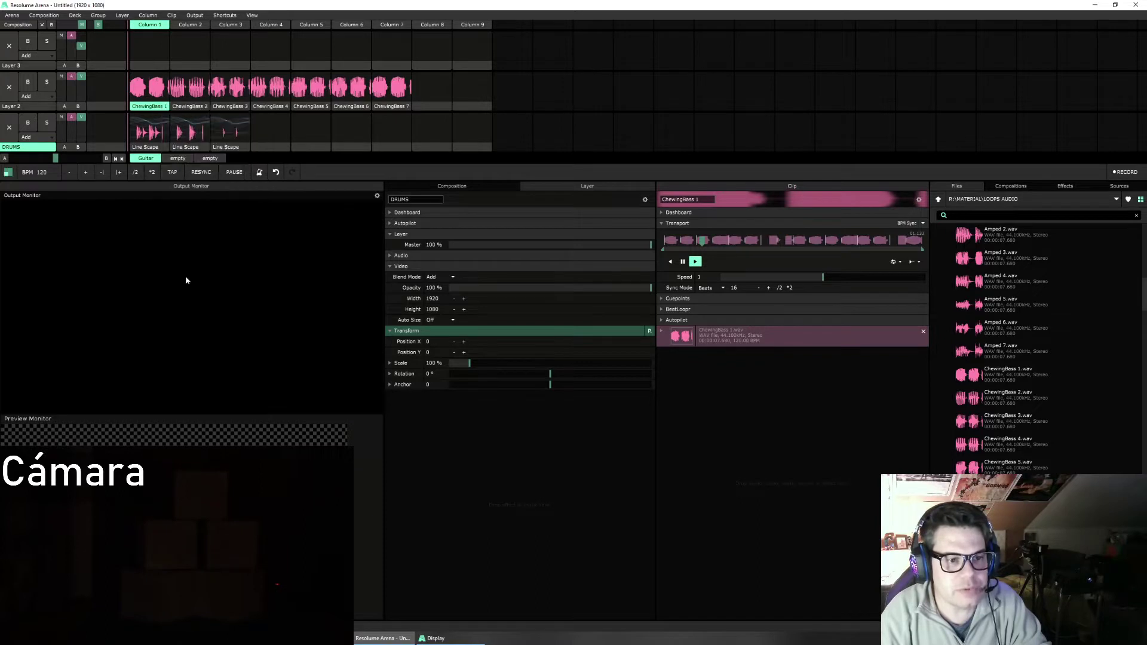
right_click(230, 106)
left_click(269, 292)
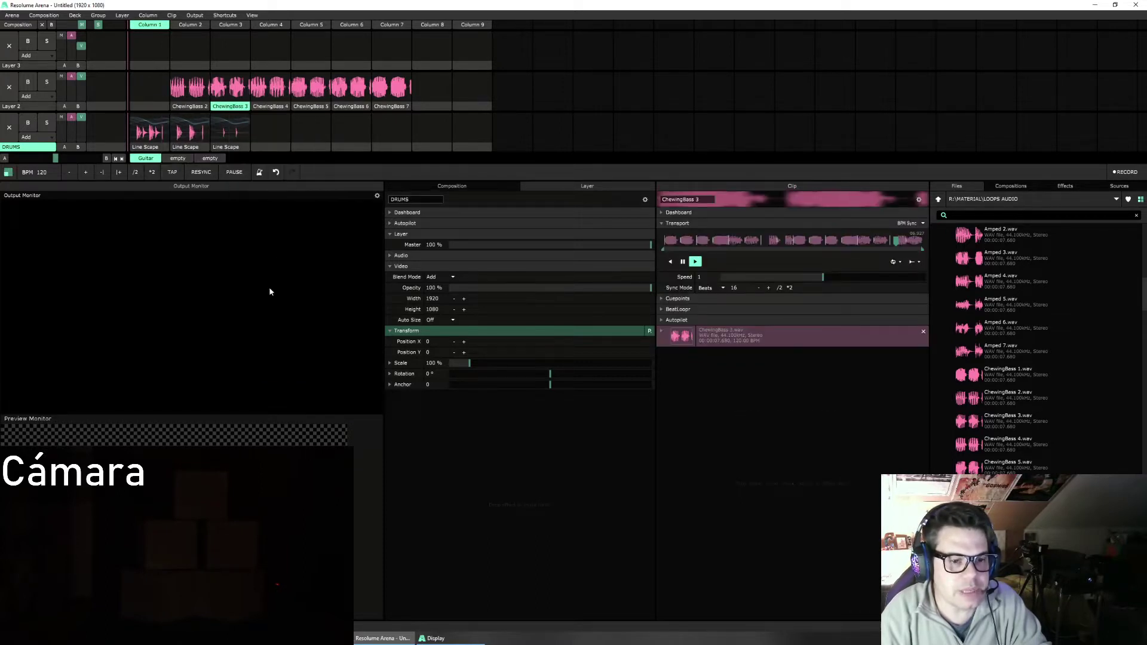
right_click(269, 107)
left_click(307, 296)
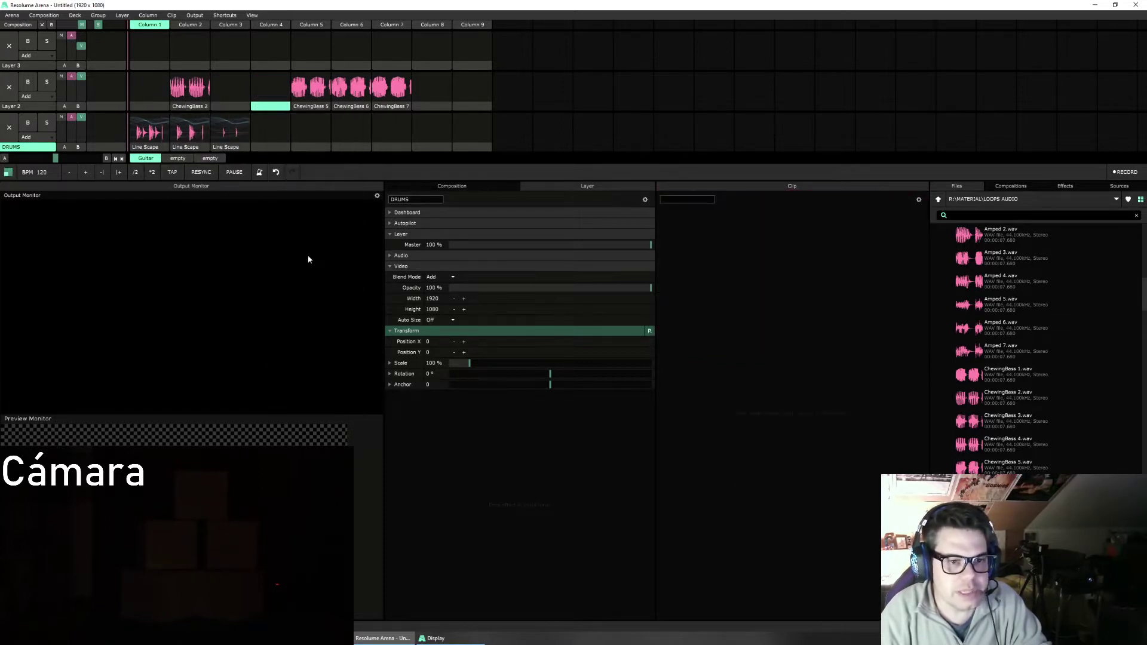
right_click(309, 106)
left_click(344, 297)
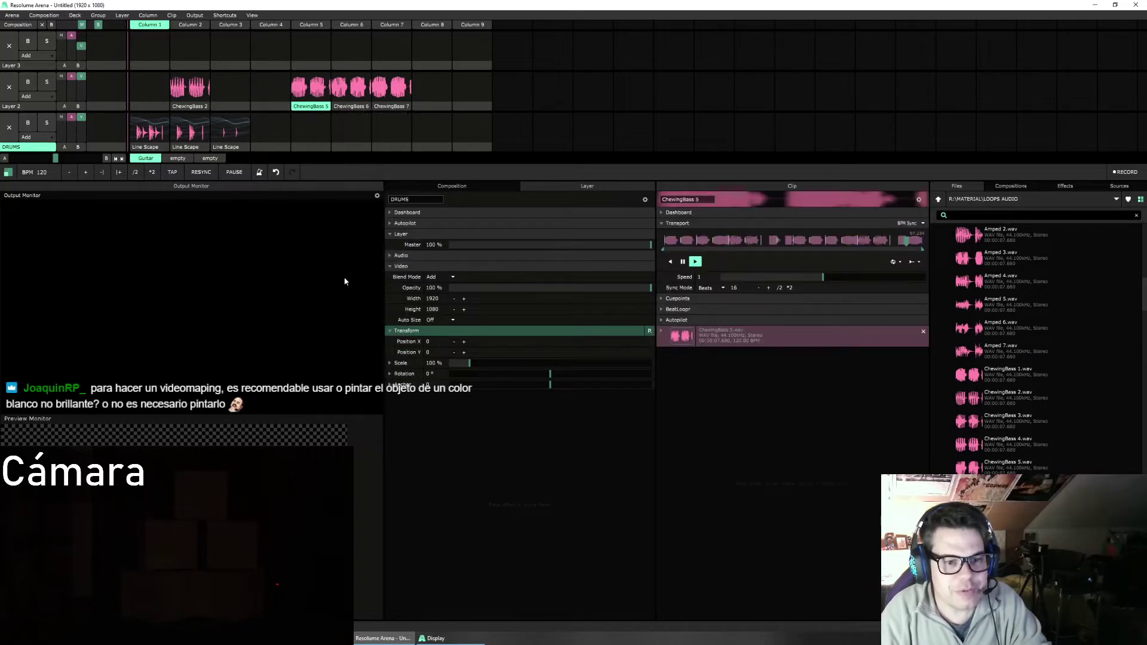
right_click(351, 106)
left_click(382, 294)
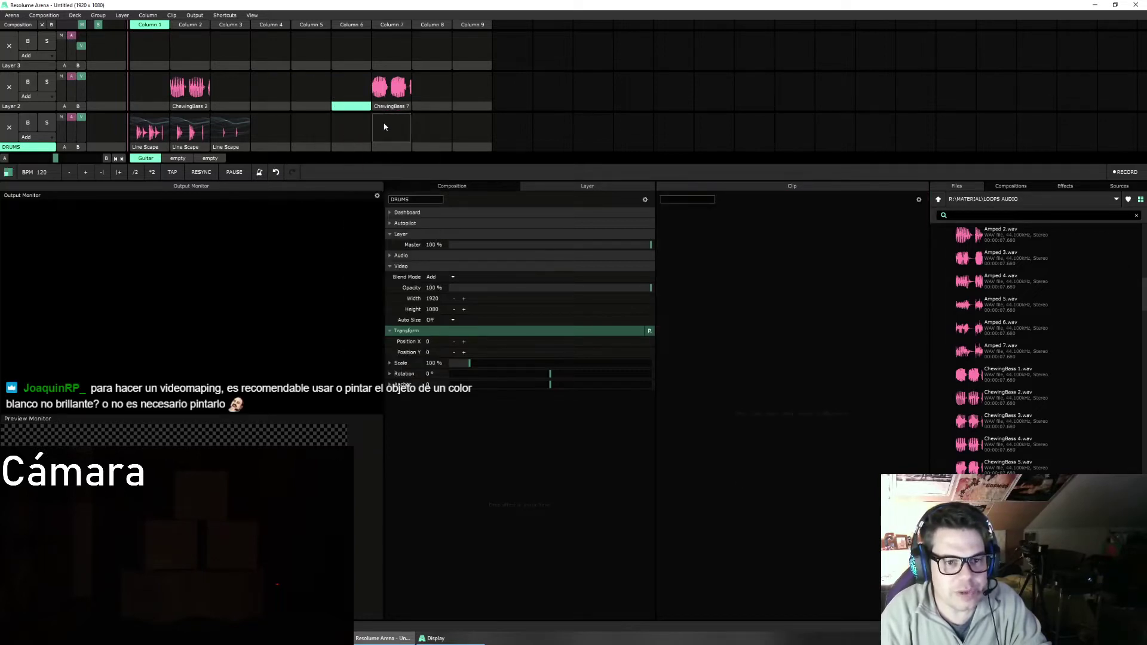
right_click(391, 105)
left_click(406, 296)
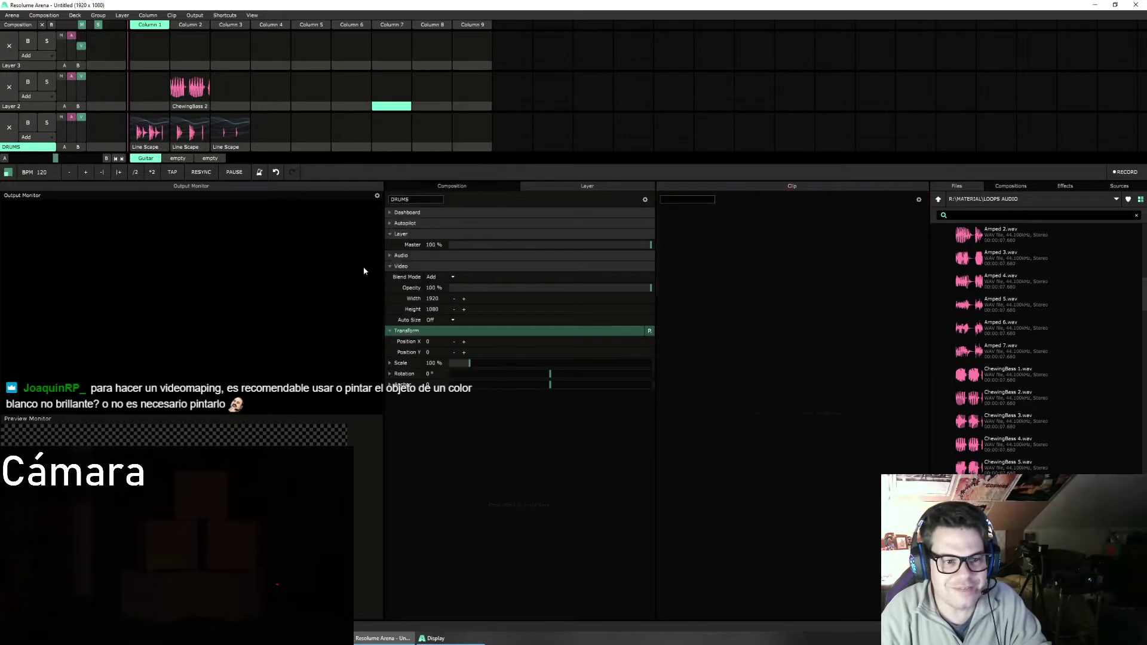
Step: Move ChewingBass 2 into Column 1, play it, then stop Layer 2
left_click_drag(190, 106, 151, 102)
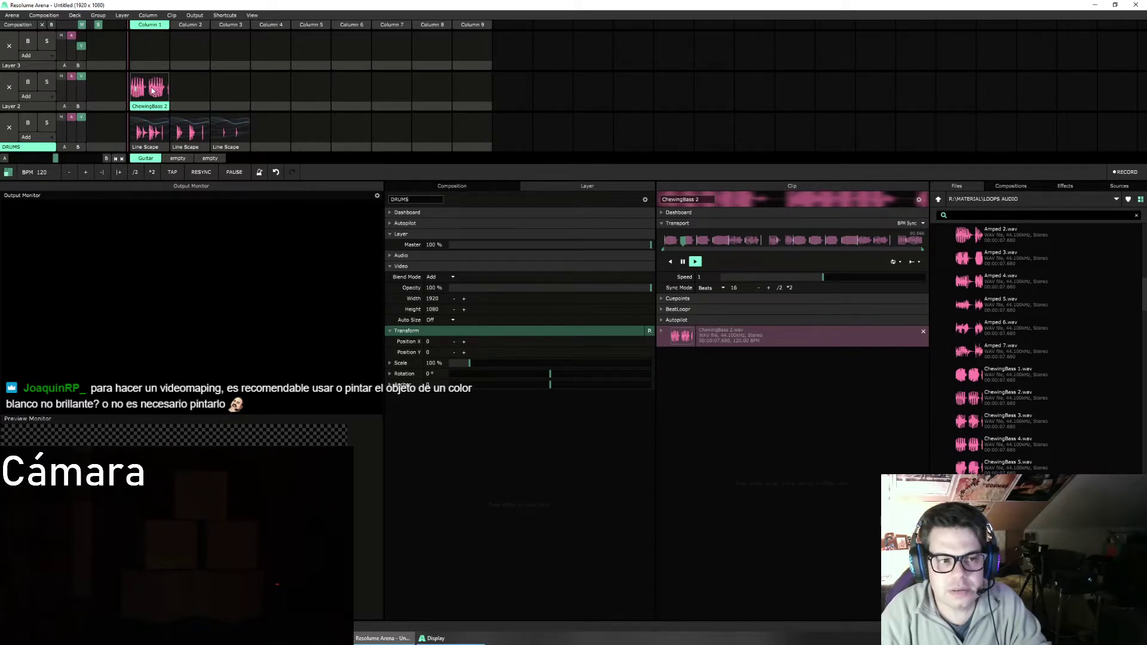
left_click(153, 89)
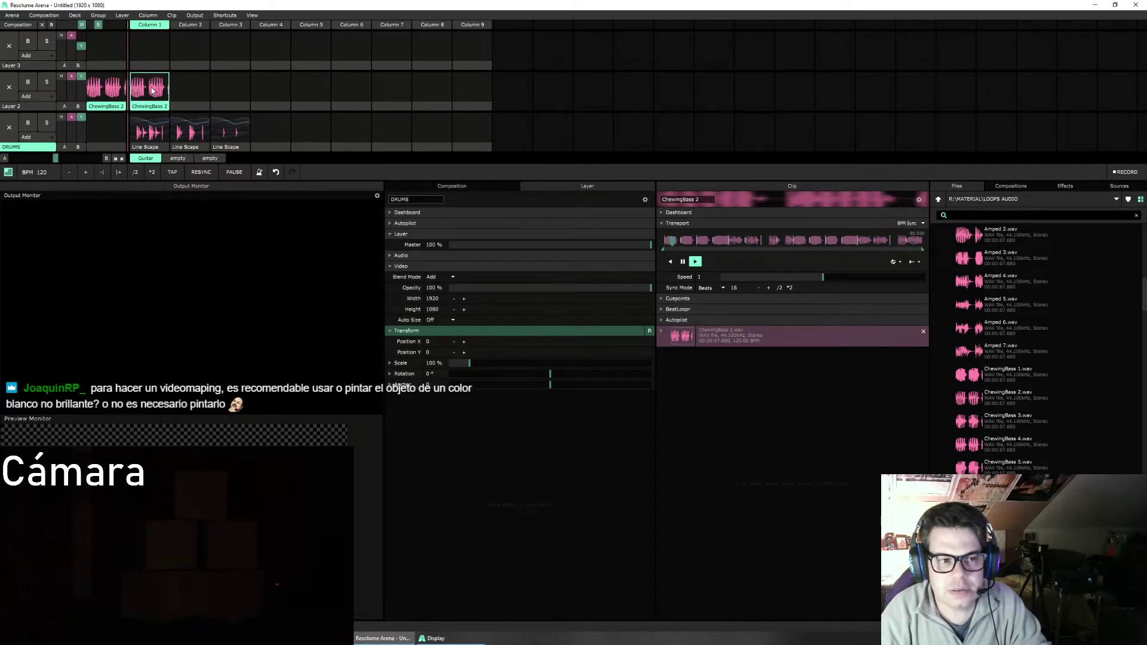
left_click(9, 87)
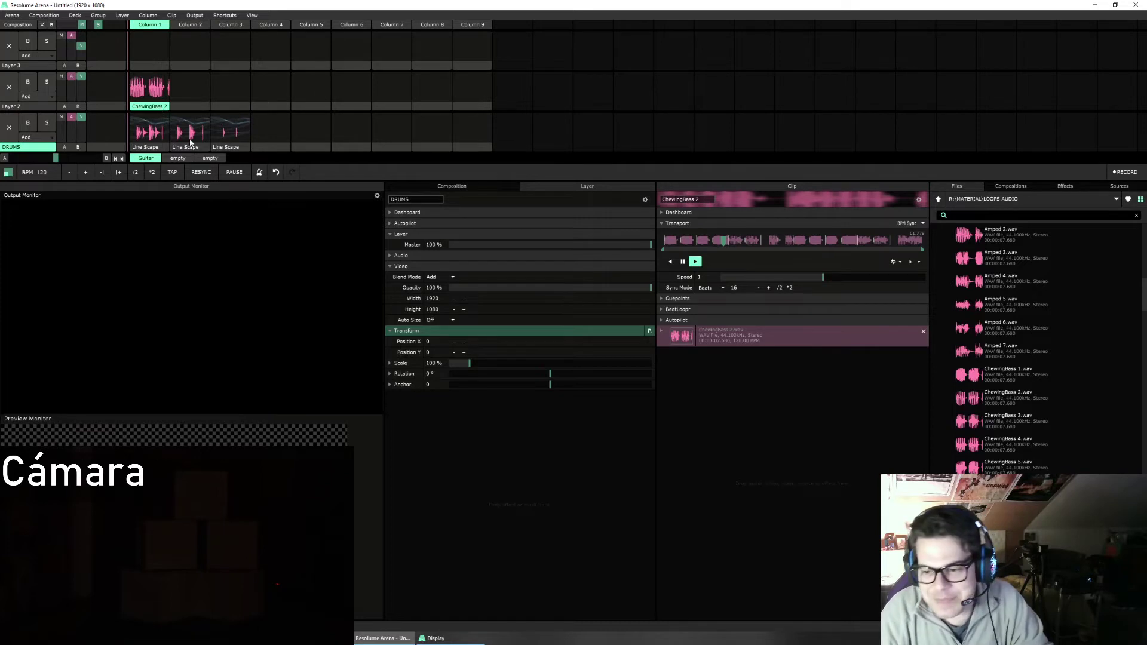
Step: Add FunkySlap 2.wav to Layer 2, Column 2 and set its Transport to BPM Sync
scroll(1021, 462, "down", 1)
scroll(1020, 460, "down", 2)
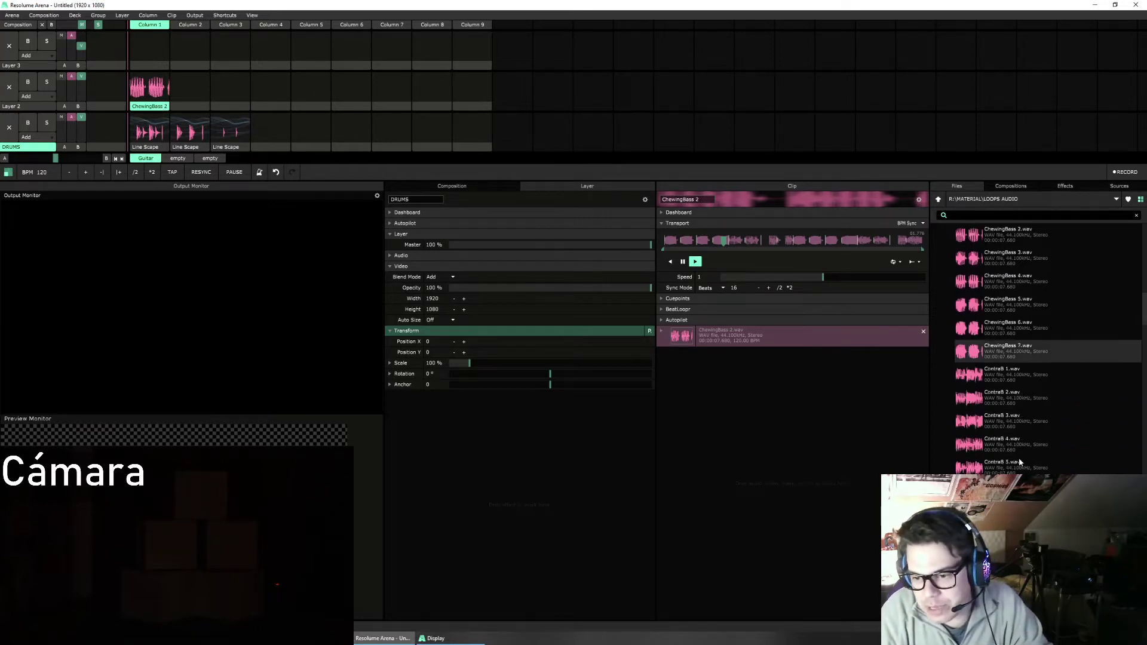
scroll(1039, 375, "down", 3)
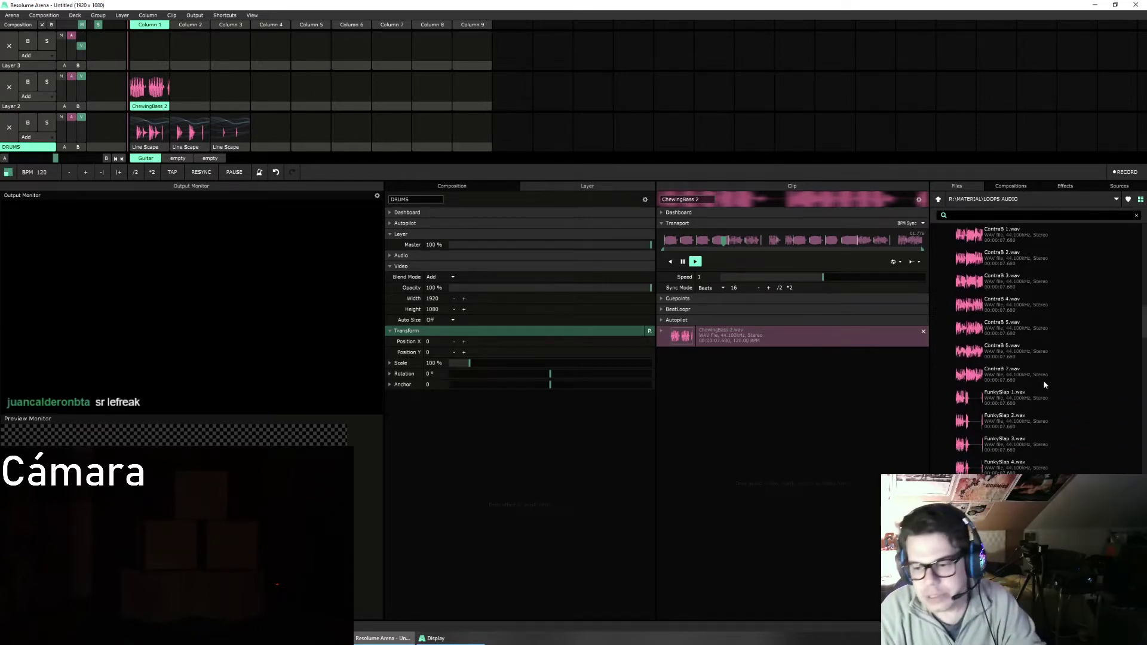
left_click(1013, 302)
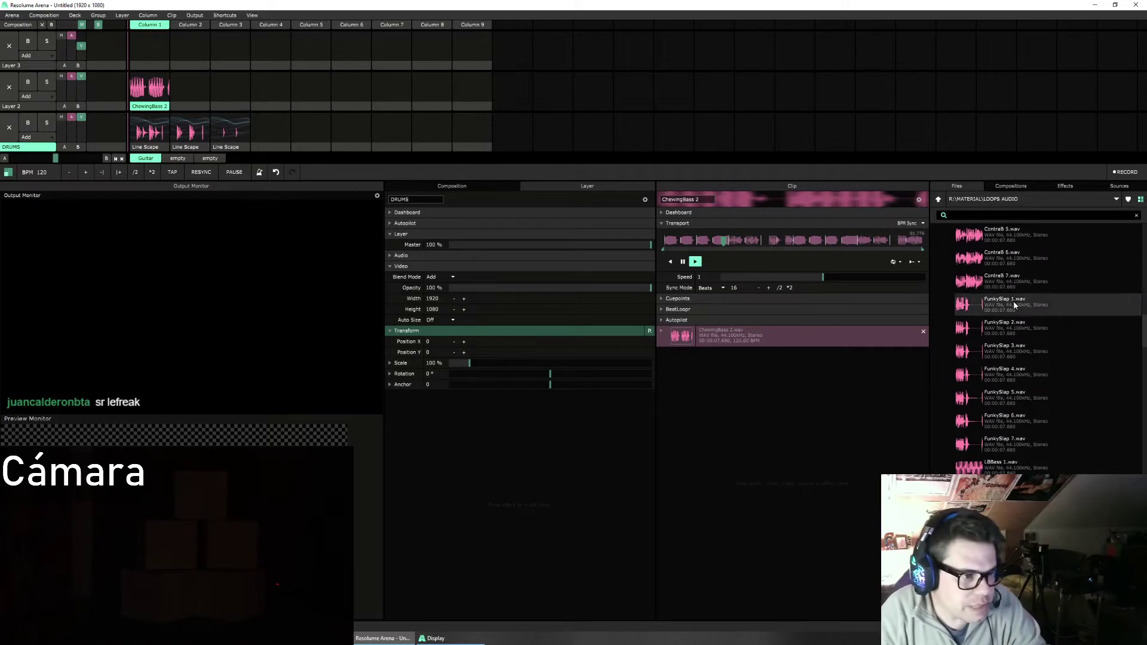
left_click(1020, 332)
left_click_drag(1011, 333, 187, 90)
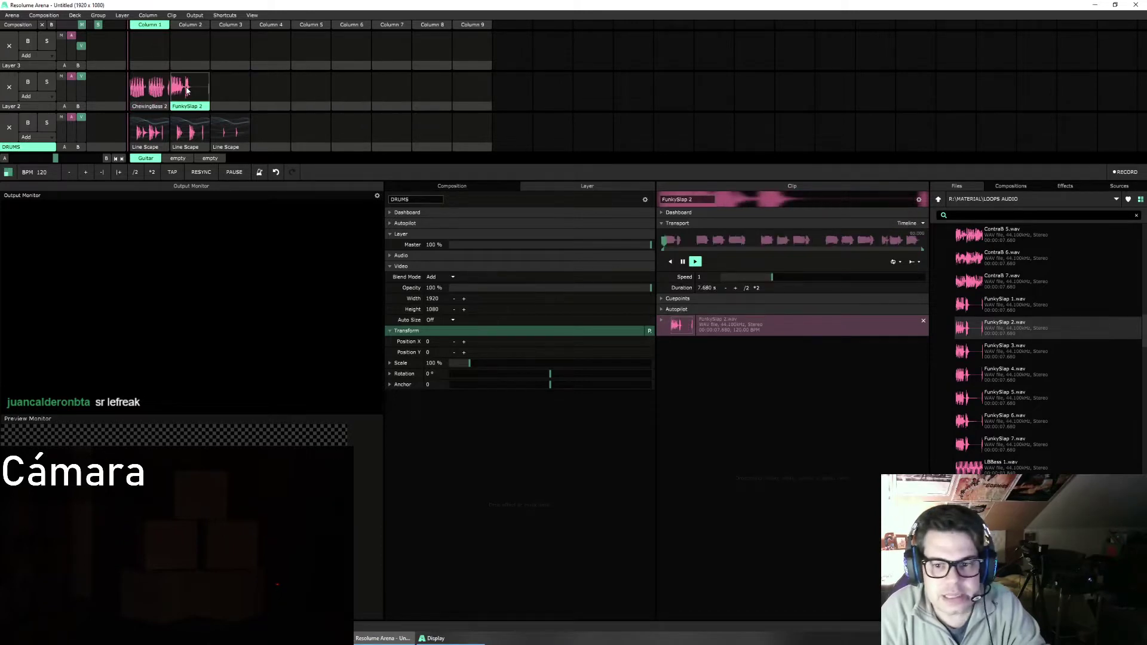
left_click(919, 224)
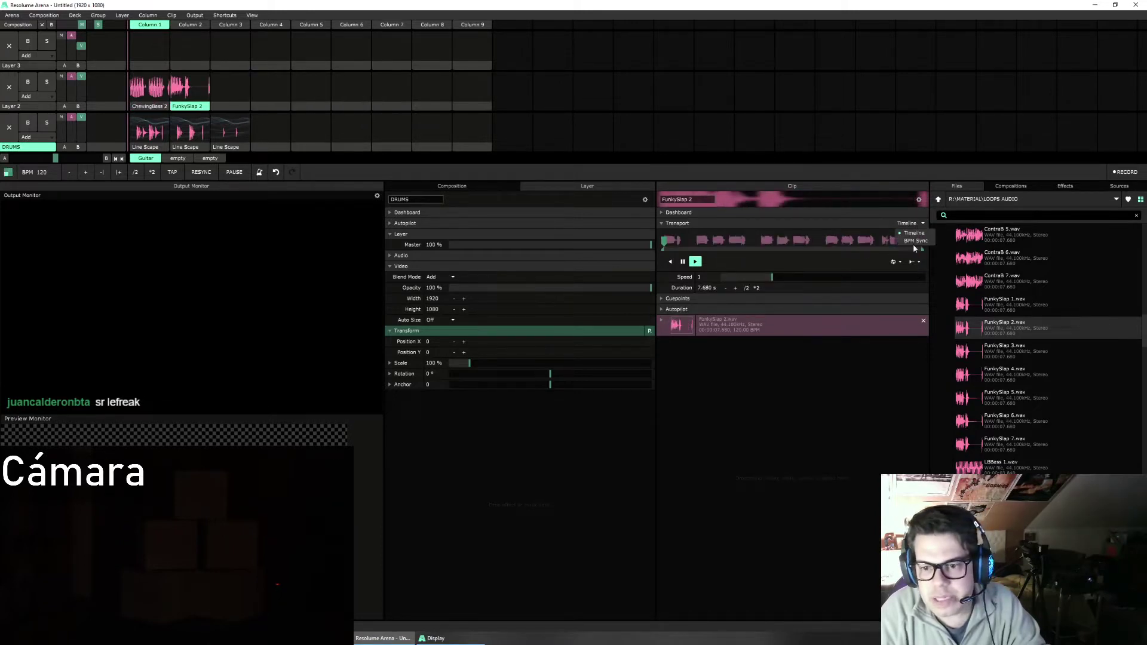
left_click(913, 242)
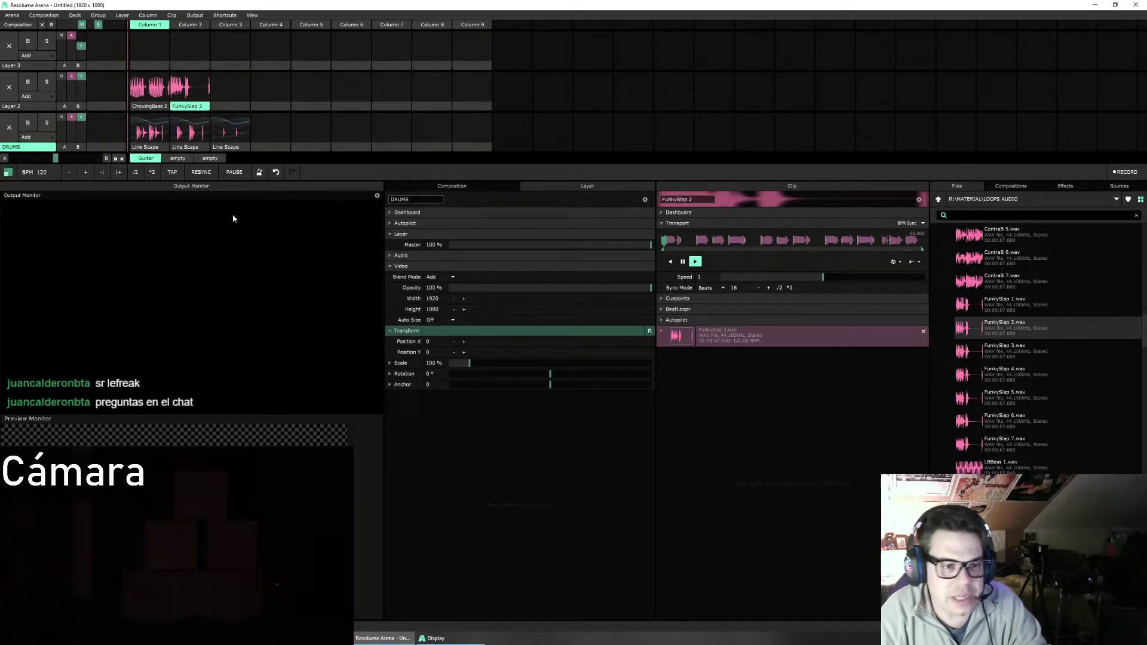
Step: Play the FunkySlap 2 loop, stop Layer 2, and open the Composition menu
left_click(196, 96)
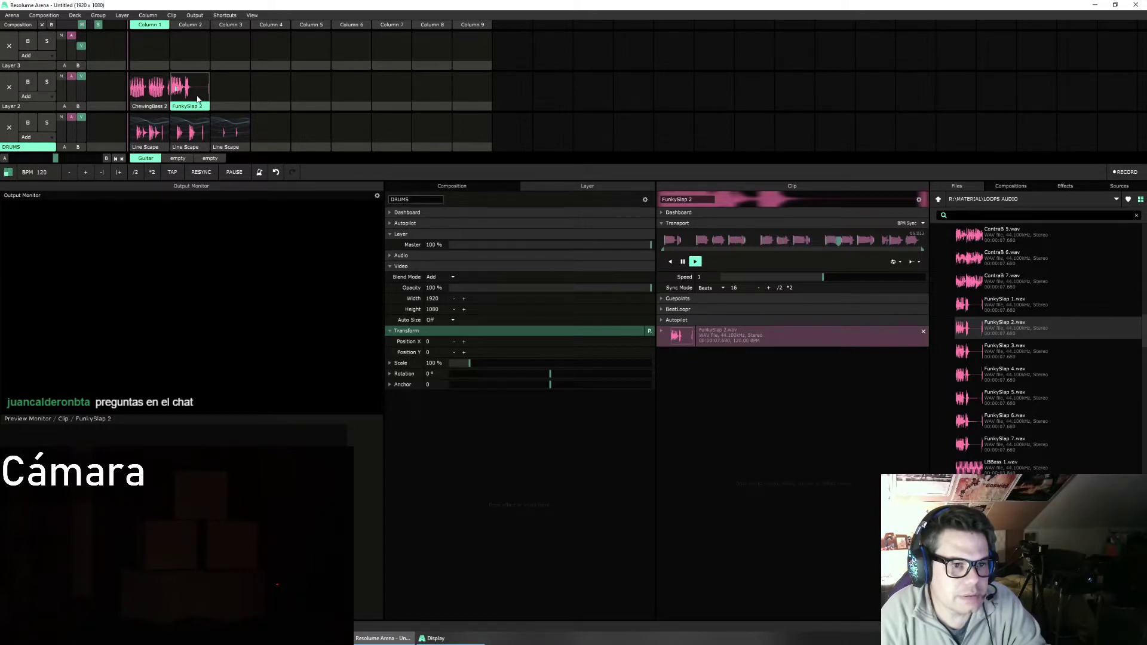
left_click(197, 99)
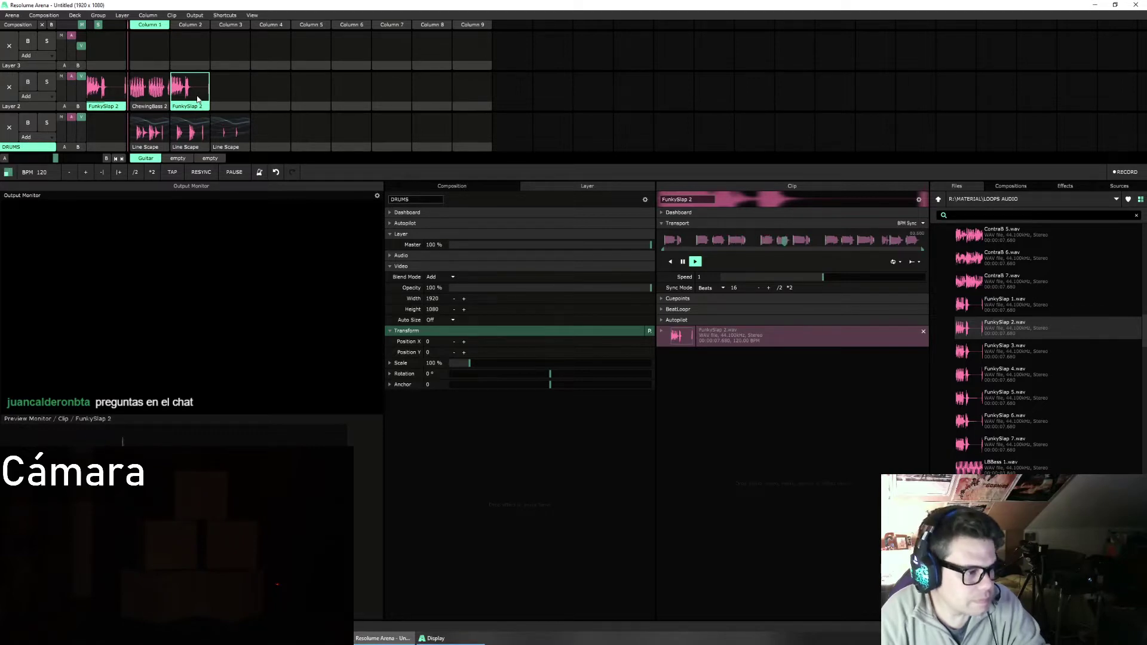
left_click(9, 86)
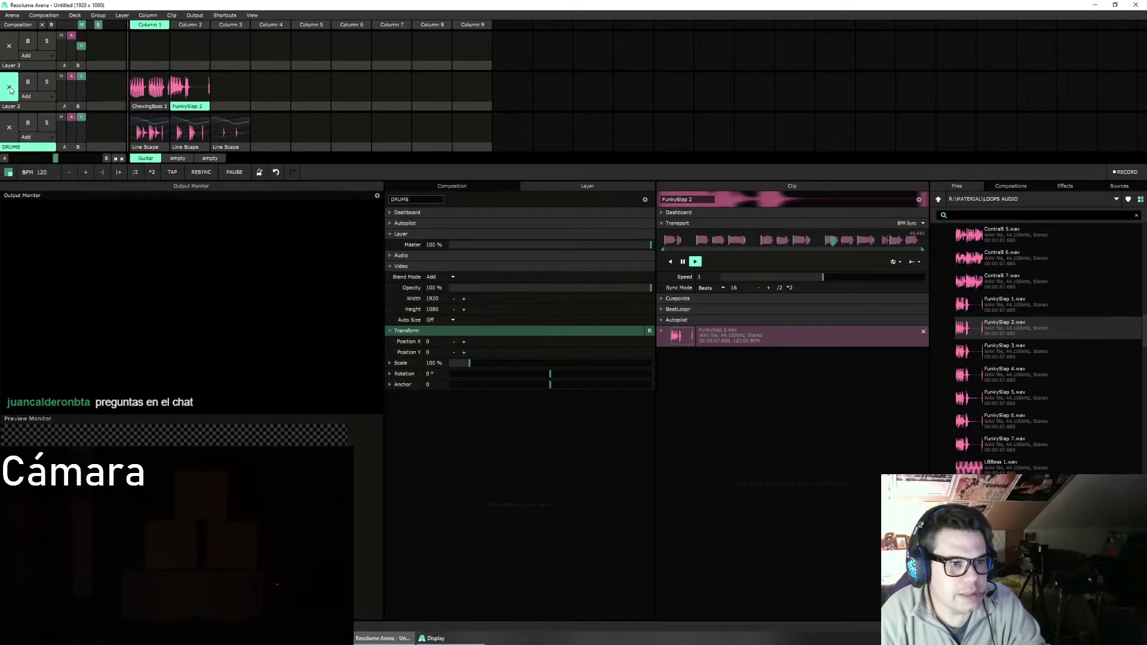
left_click(43, 15)
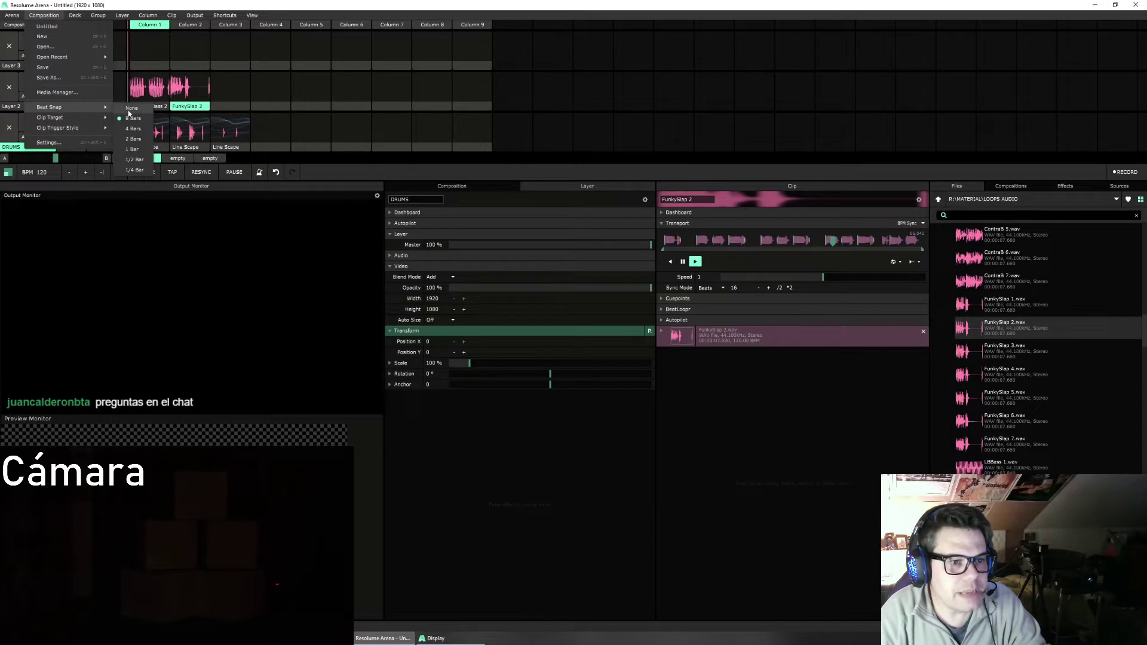
Step: Close the Composition menu, replay FunkySlap 2, then stop Layer 2 again
left_click(179, 91)
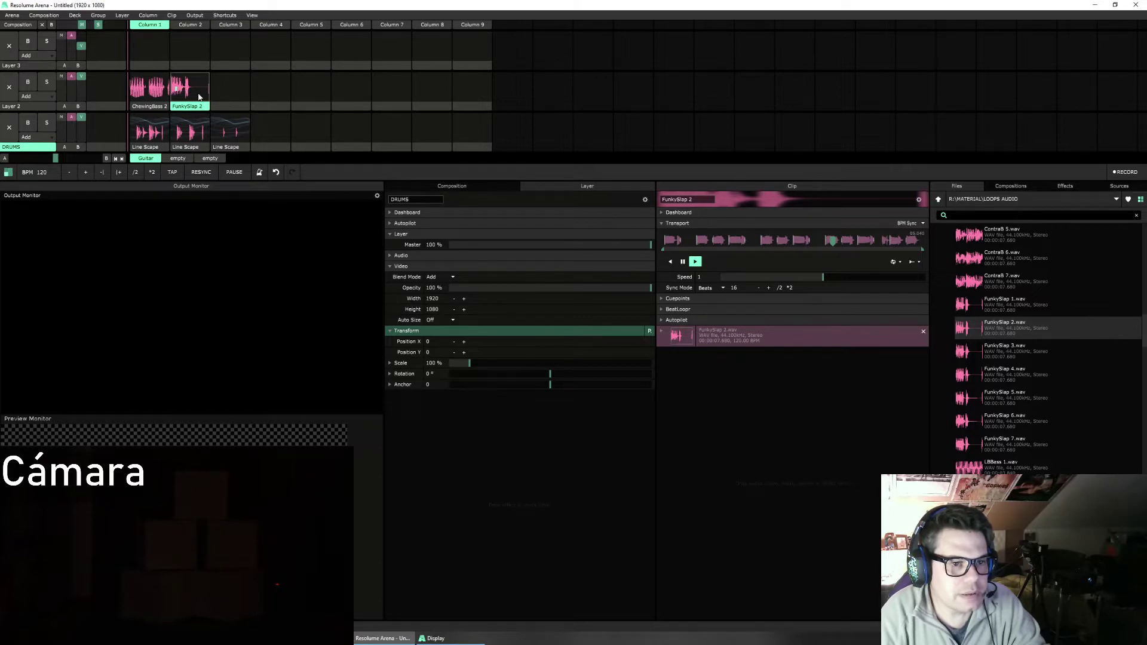
left_click(198, 97)
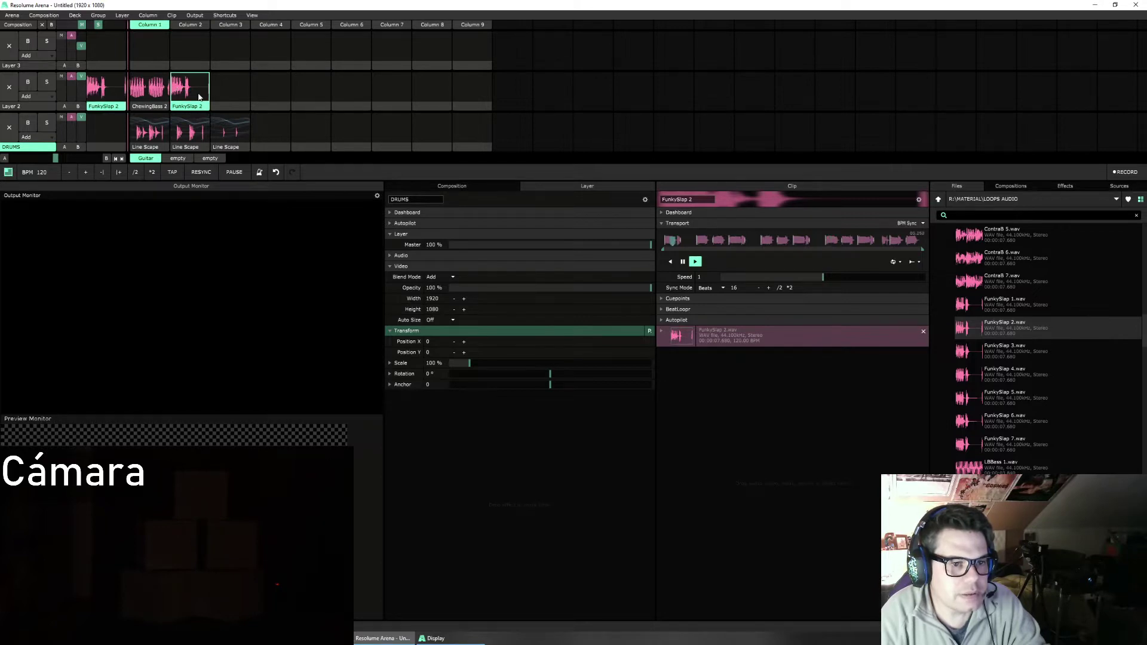
left_click(9, 87)
Step: Put SimpleSine 2.wav in Layer 2 Column 3 with BPM Sync, and play the first DRUMS Line Scape
scroll(1045, 353, "down", 5)
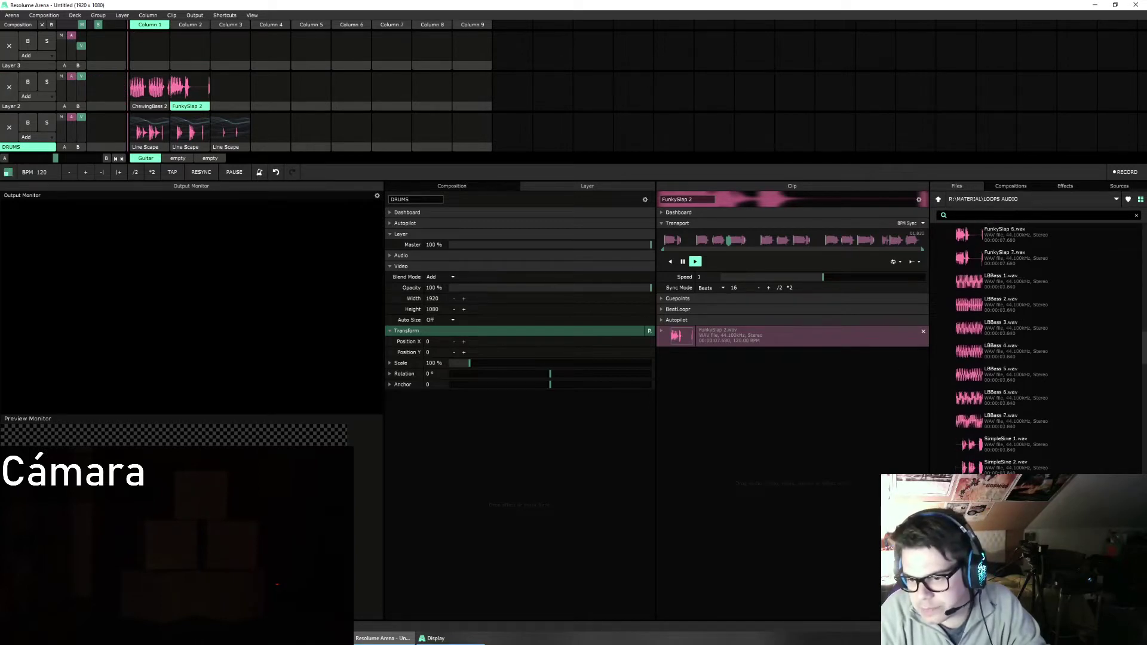
scroll(1014, 459, "down", 2)
left_click_drag(1013, 422, 235, 98)
left_click(235, 98)
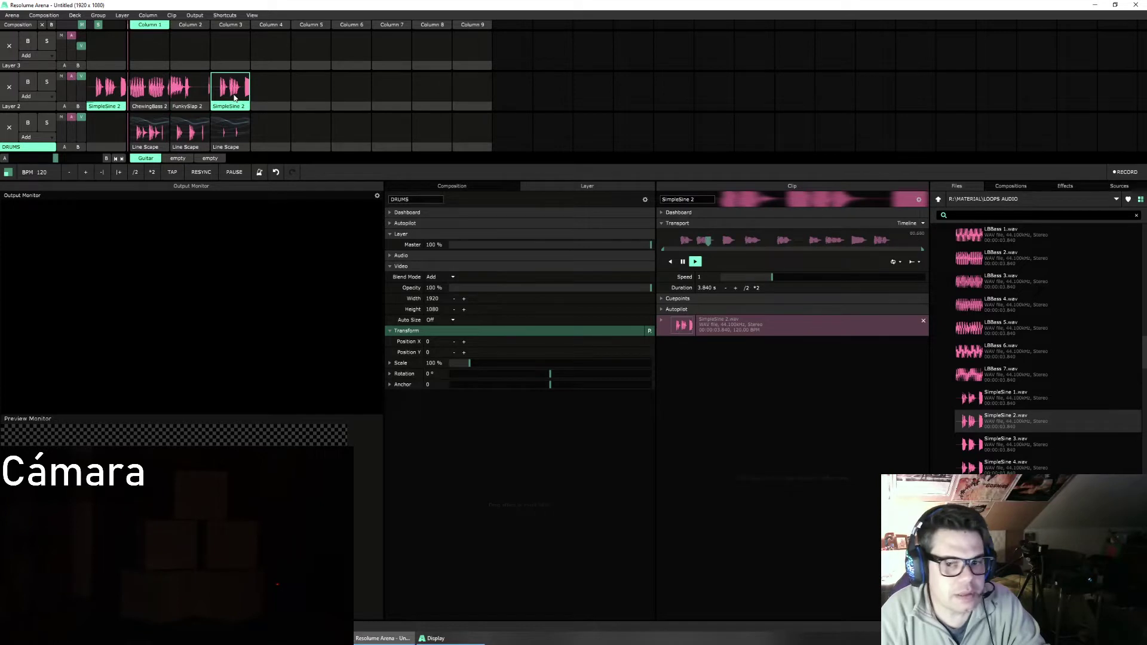
left_click(924, 223)
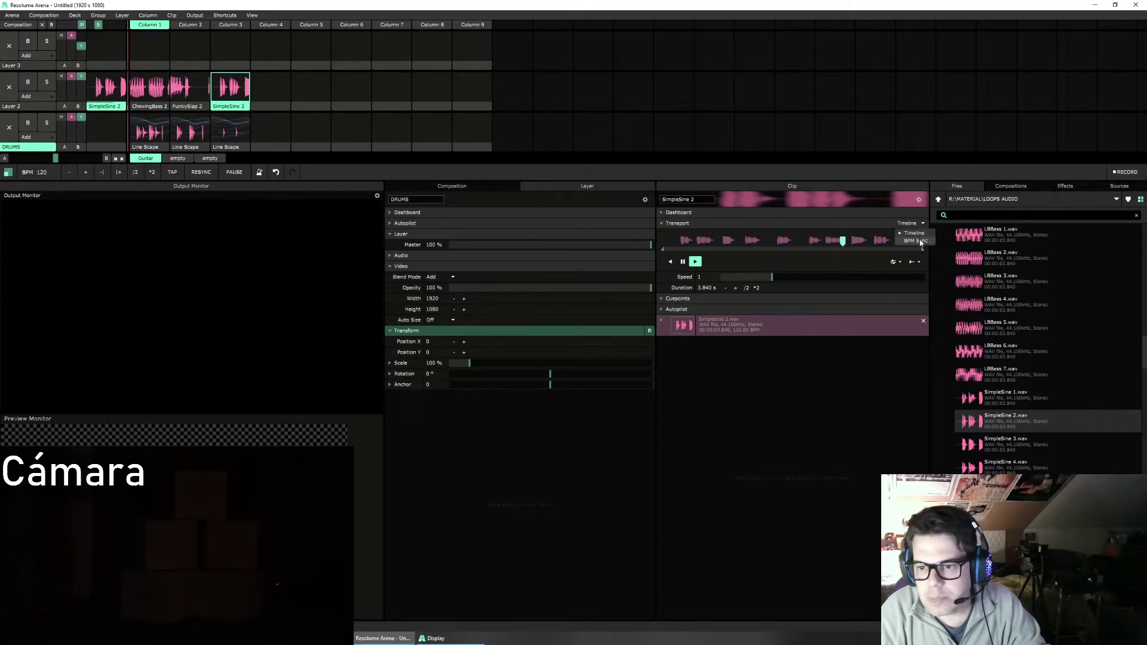
left_click(908, 237)
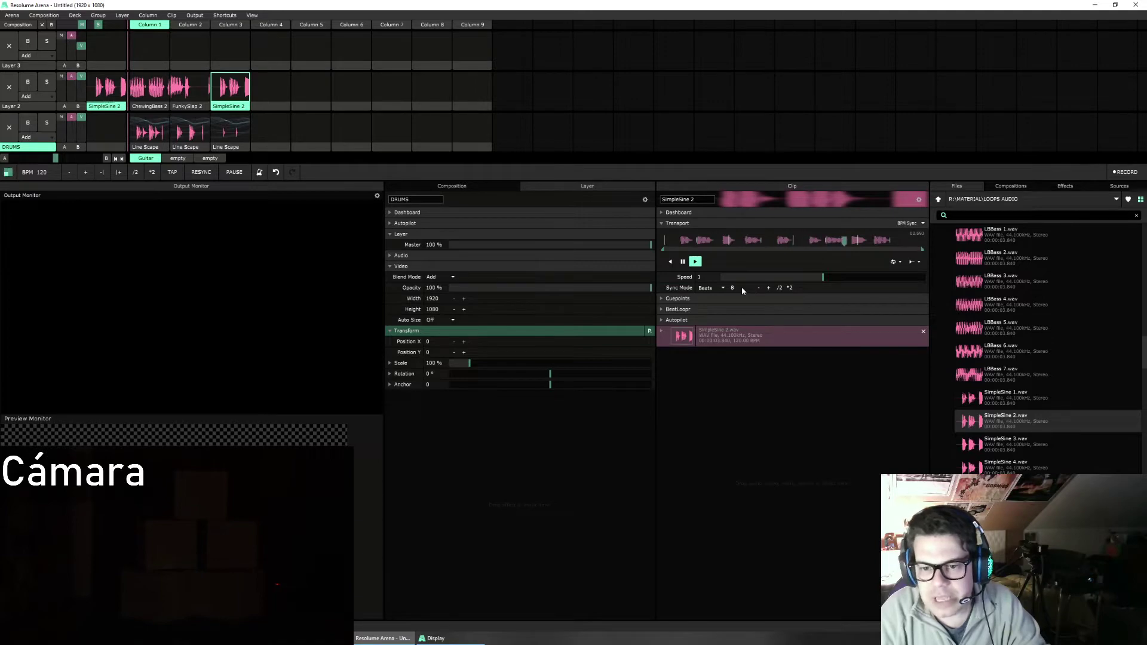
left_click(152, 128)
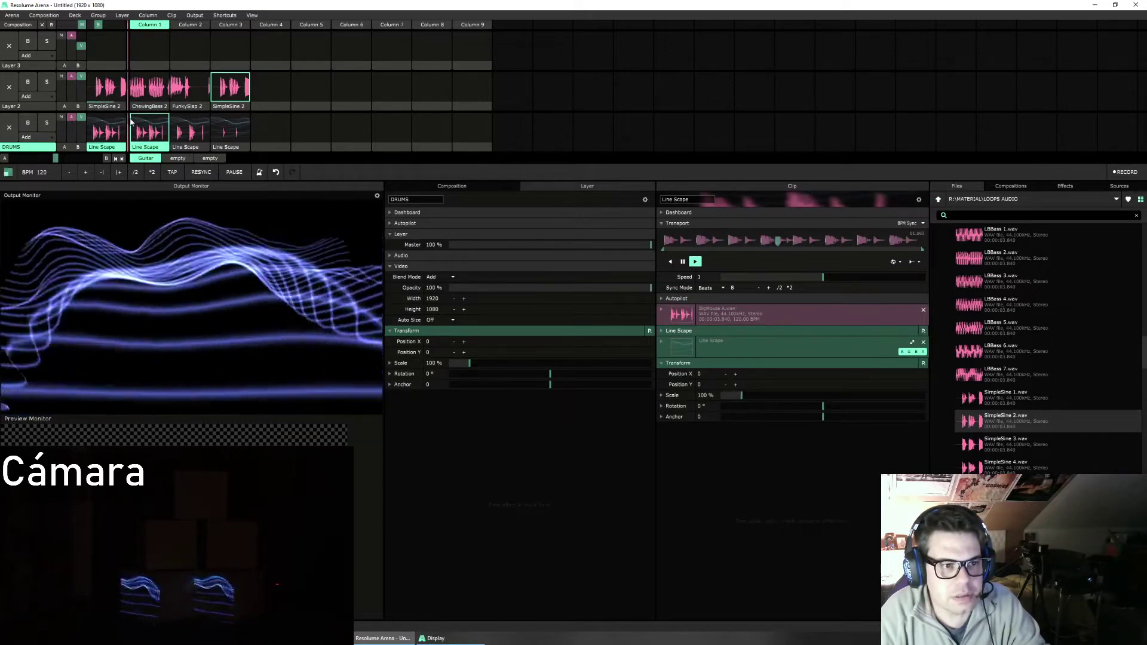
Step: Raise SimpleSine 2's beat count from 8 to 16 and stop the DRUMS visual
left_click(230, 87)
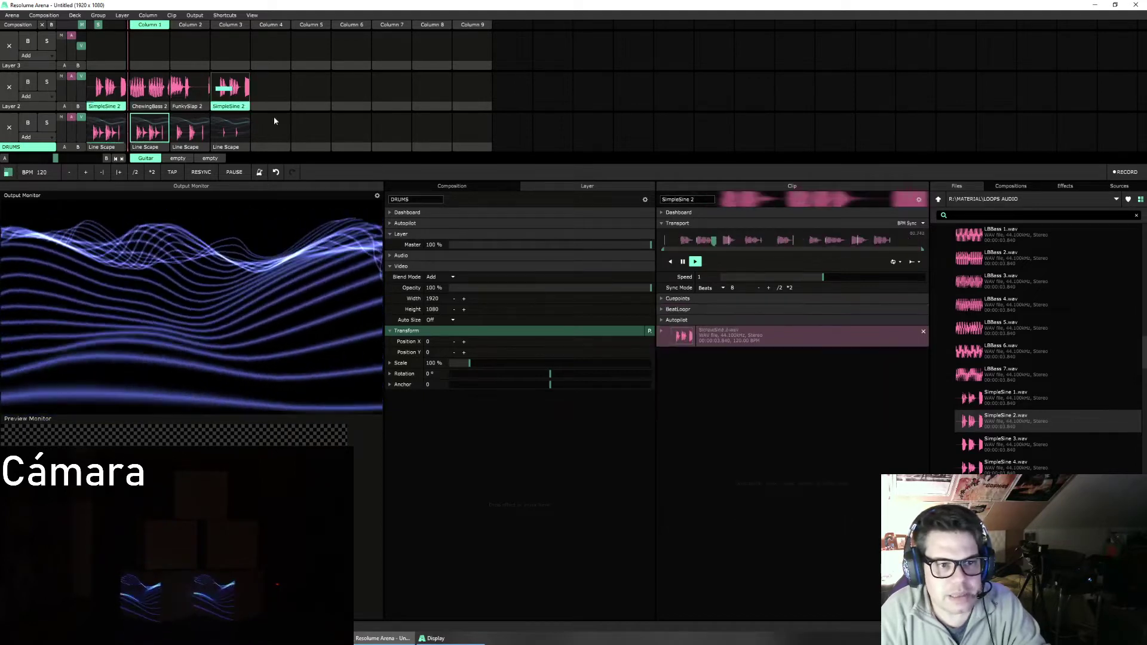
scroll(739, 291, "up", 8)
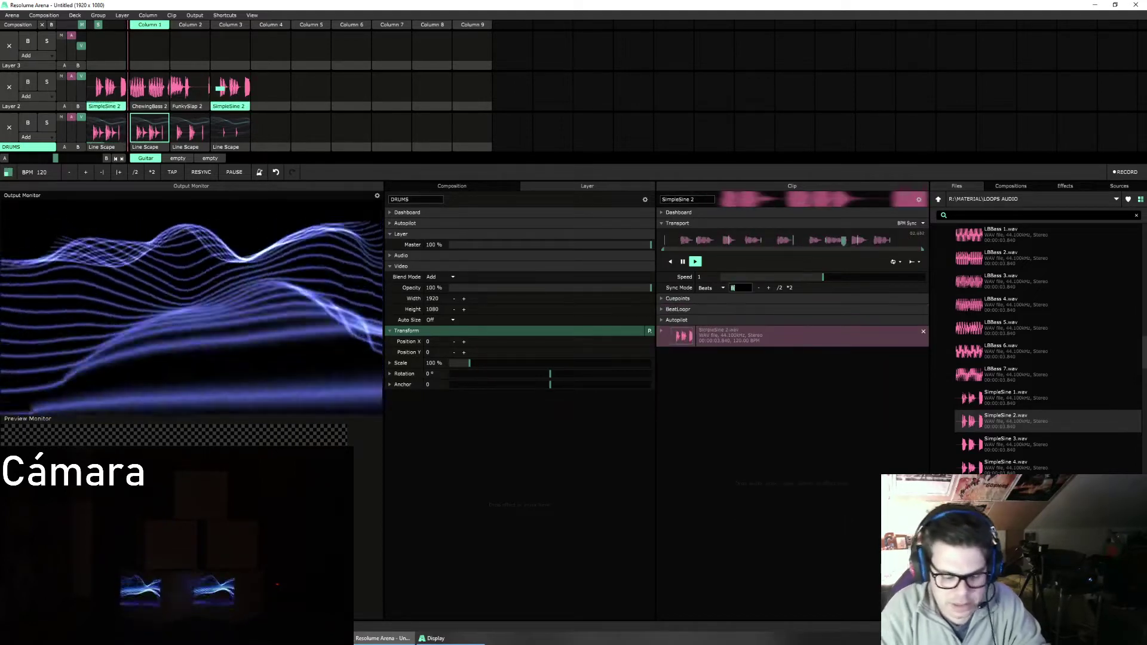
left_click(9, 127)
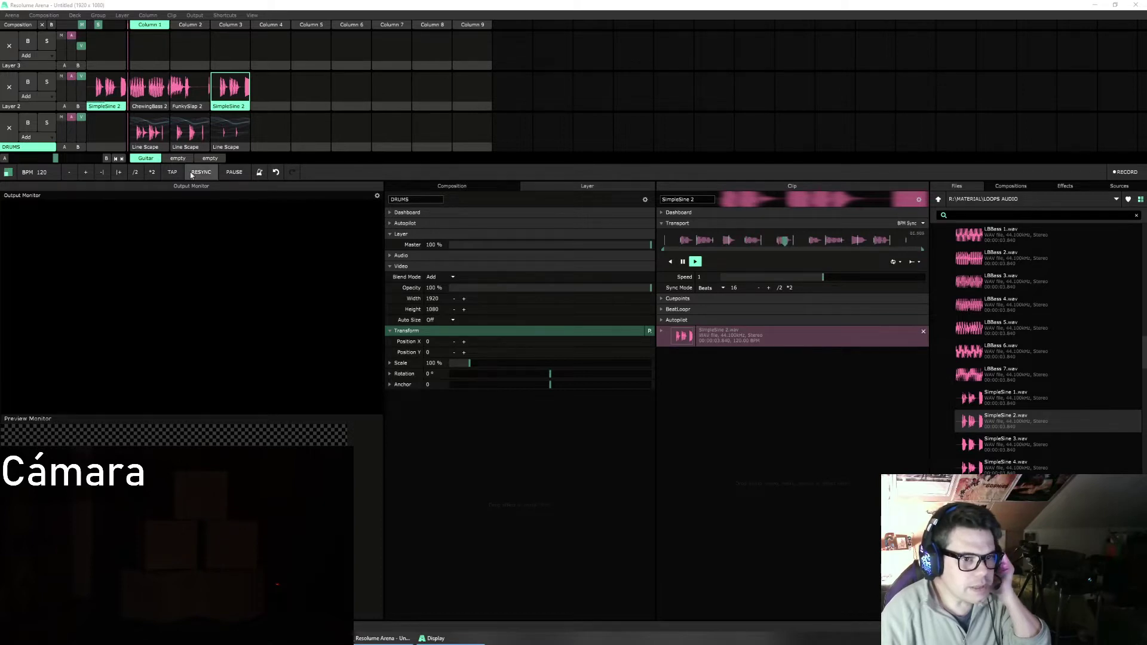
Step: Play the third DRUMS Line Scape visual and drop Toad 2.wav into Layer 2, Column 3
left_click(232, 134)
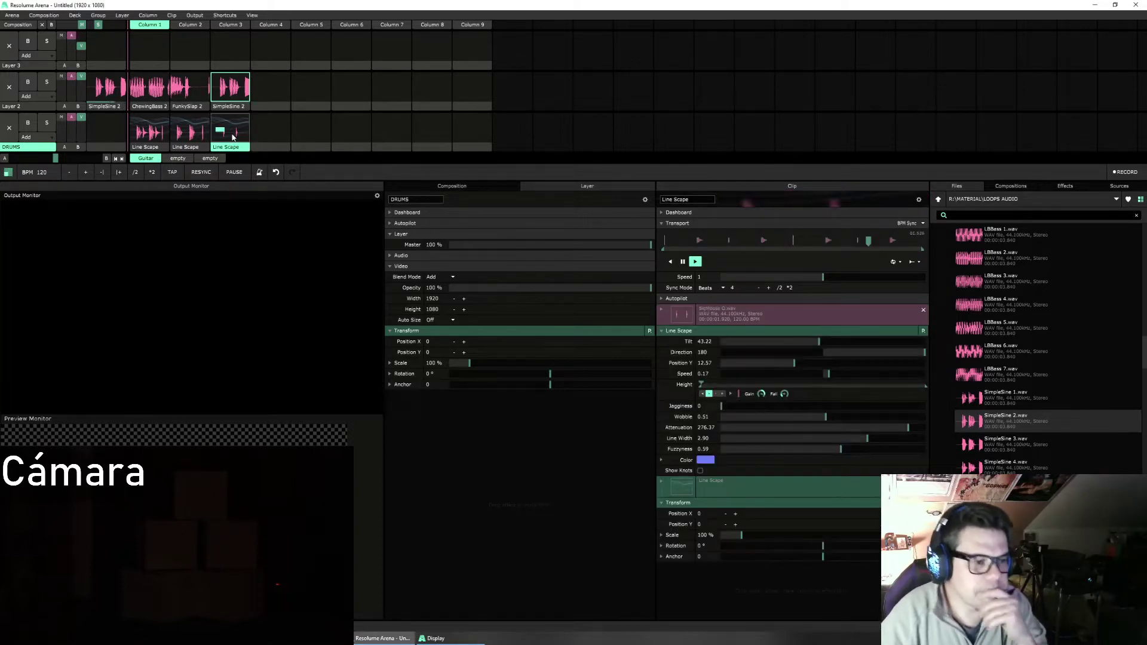
left_click(233, 135)
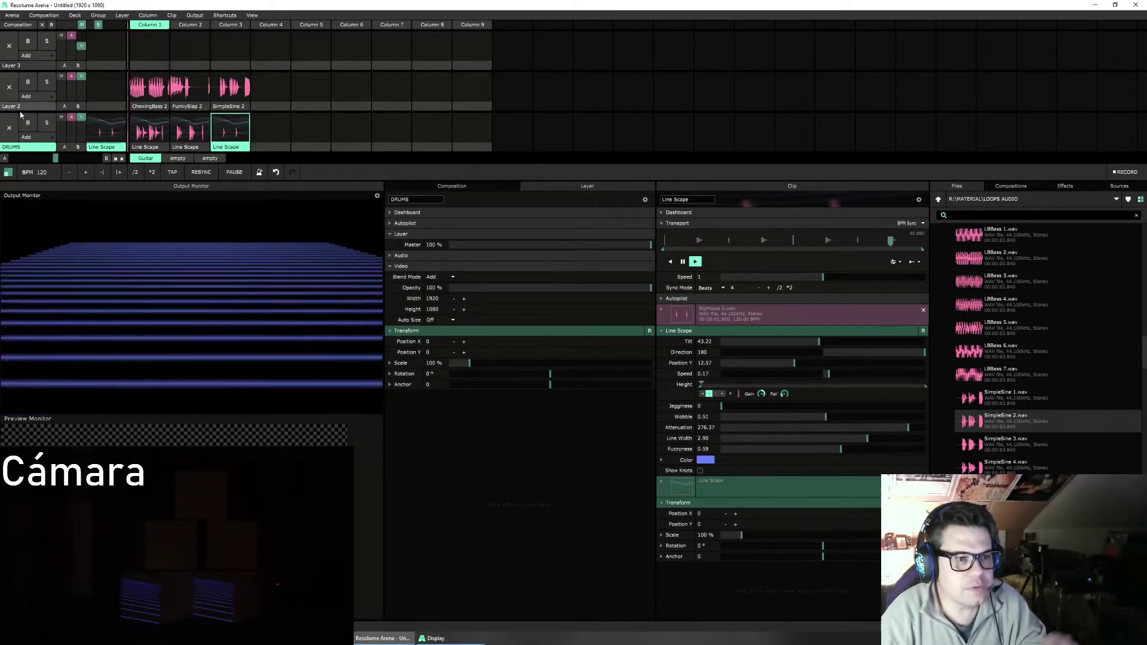
scroll(1001, 454, "down", 4)
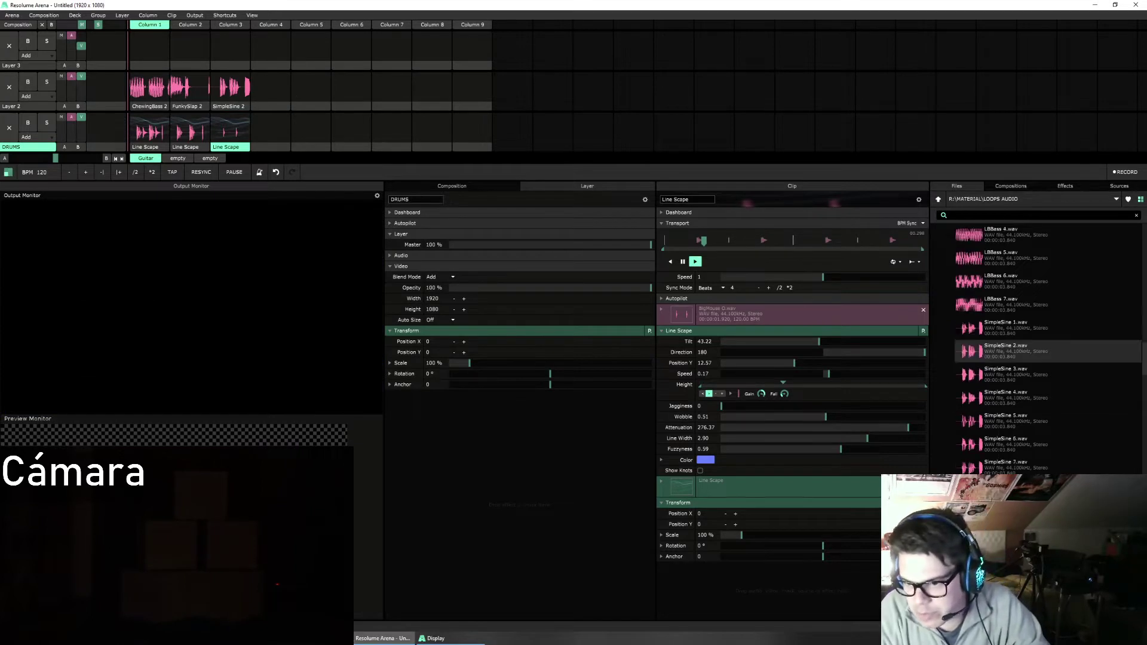
left_click_drag(967, 327, 239, 99)
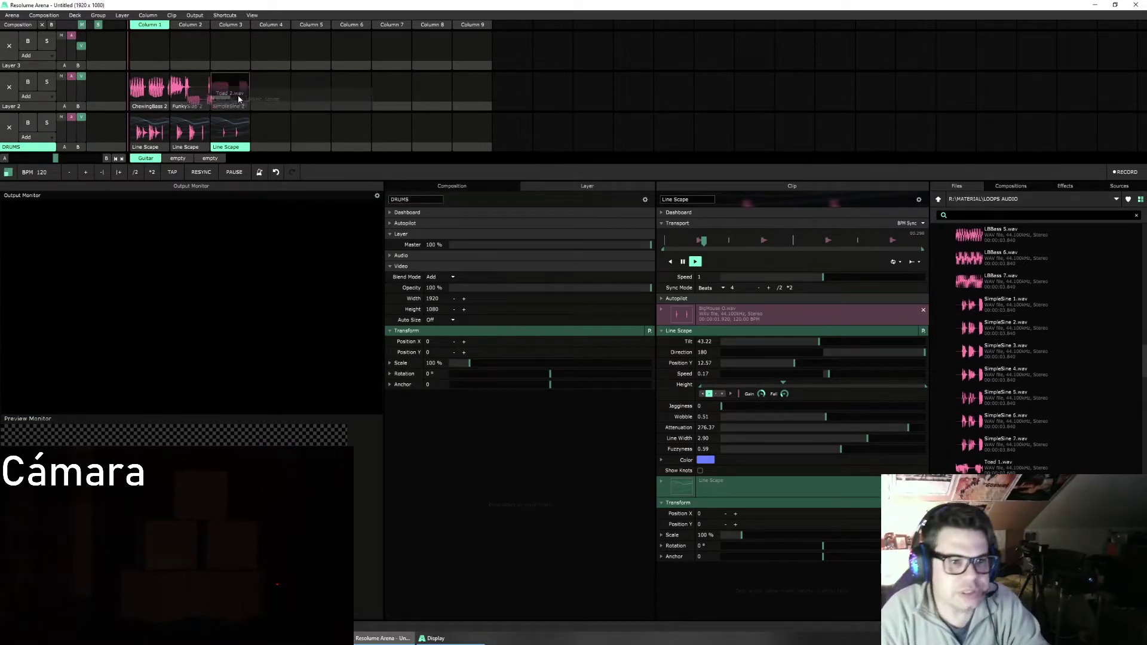
left_click(239, 98)
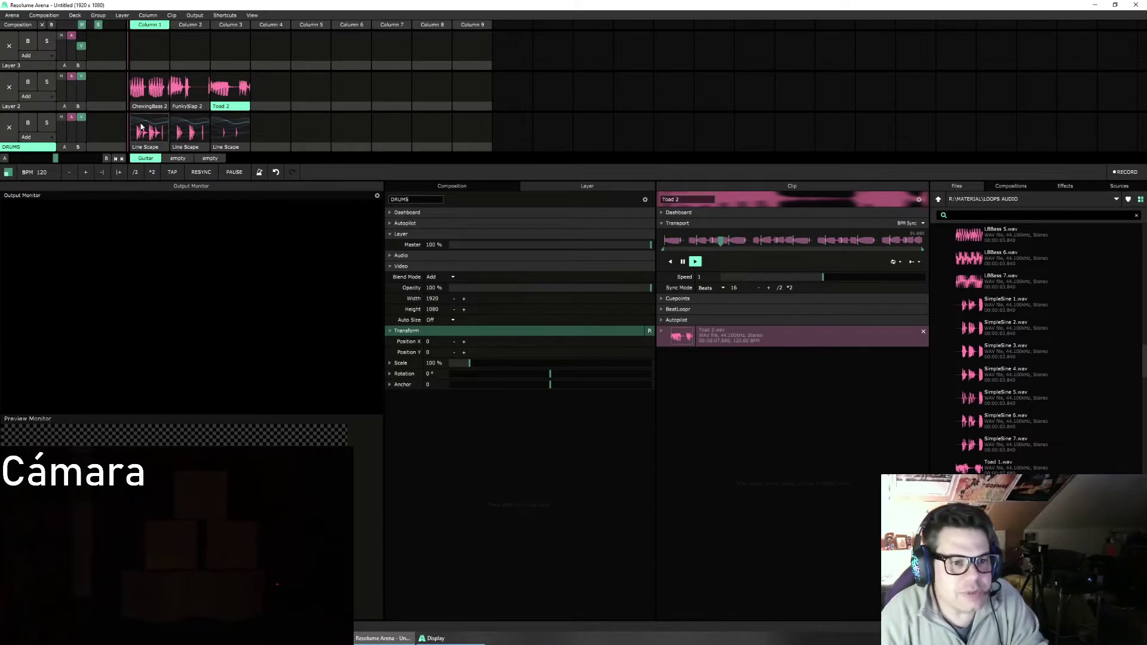
Step: Audition the Toad 2 loop together with the first DRUMS Line Scape visual
left_click(228, 91)
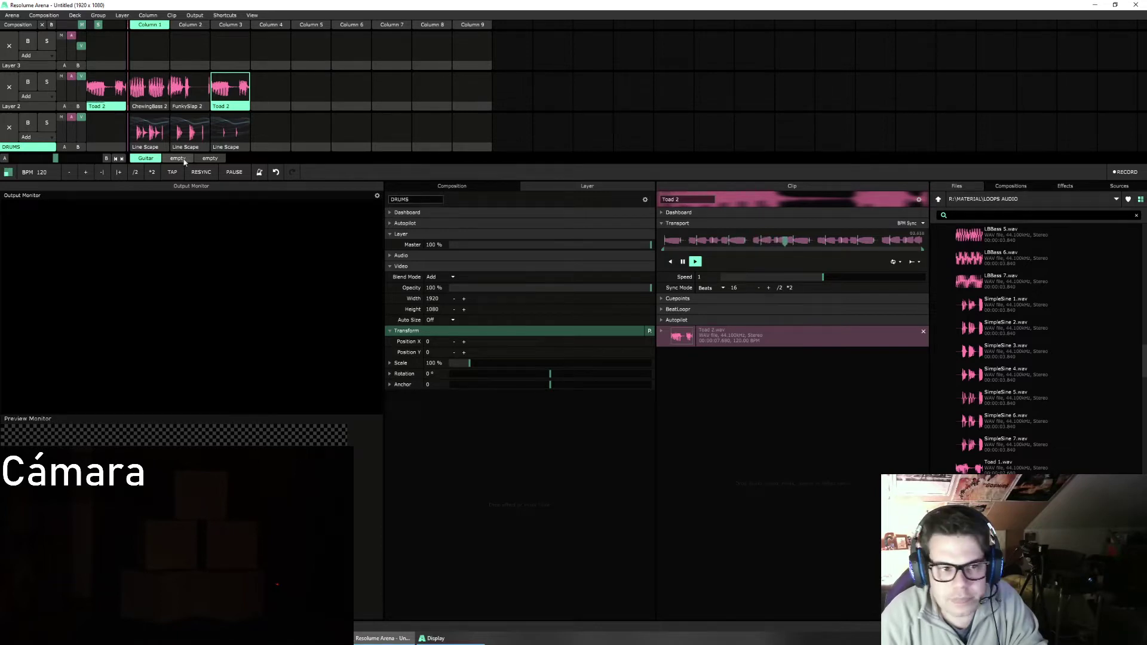
left_click(149, 132)
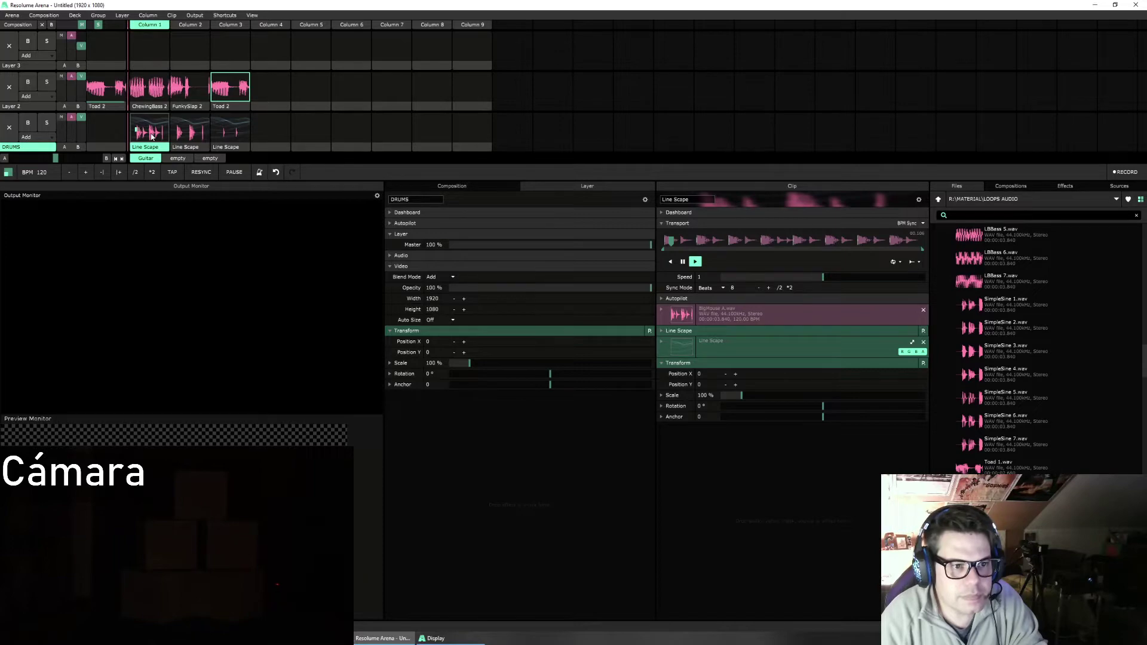
left_click(151, 136)
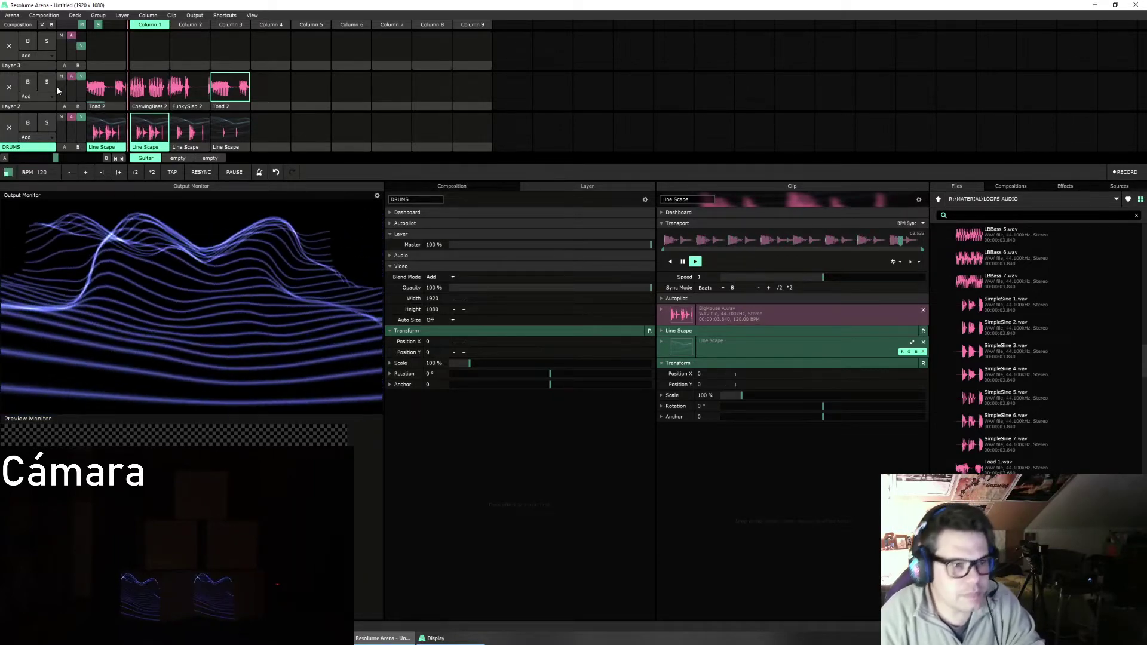
Step: Clear Layer 2 and the DRUMS layer, then play the ChewingBass 2 loop
left_click(9, 87)
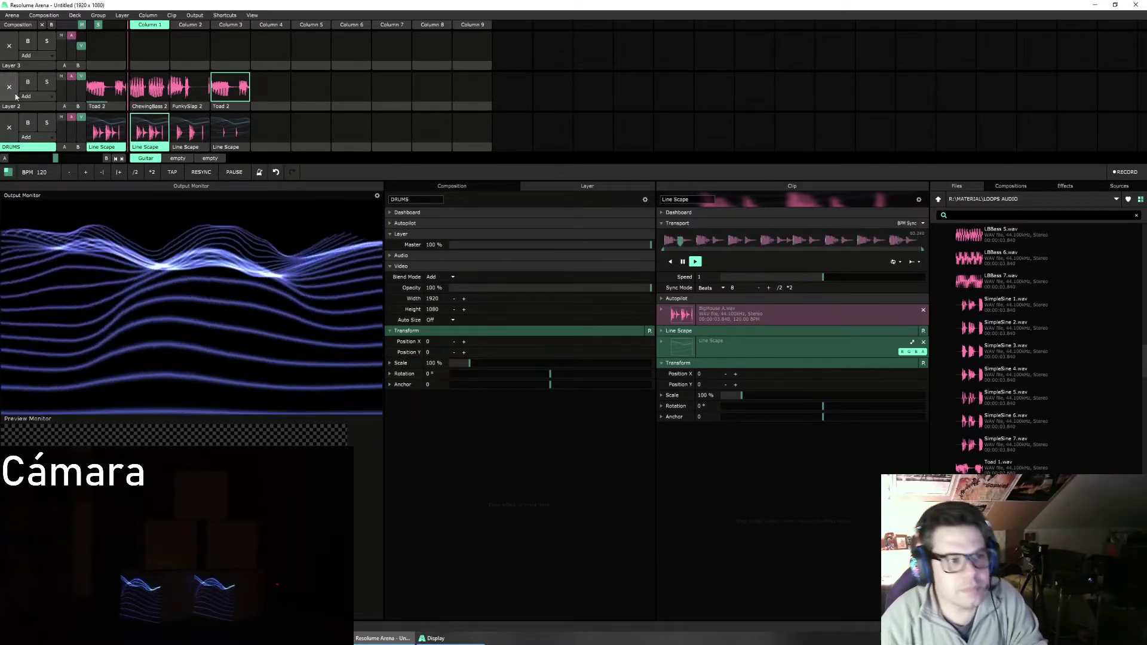
left_click(9, 127)
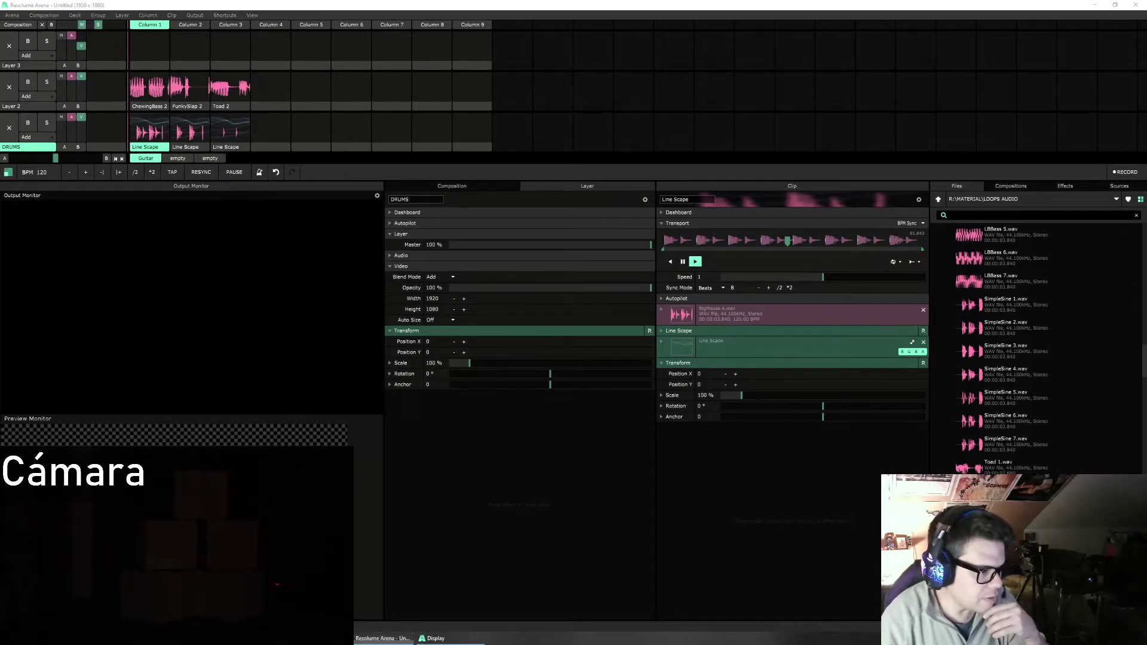
left_click(147, 96)
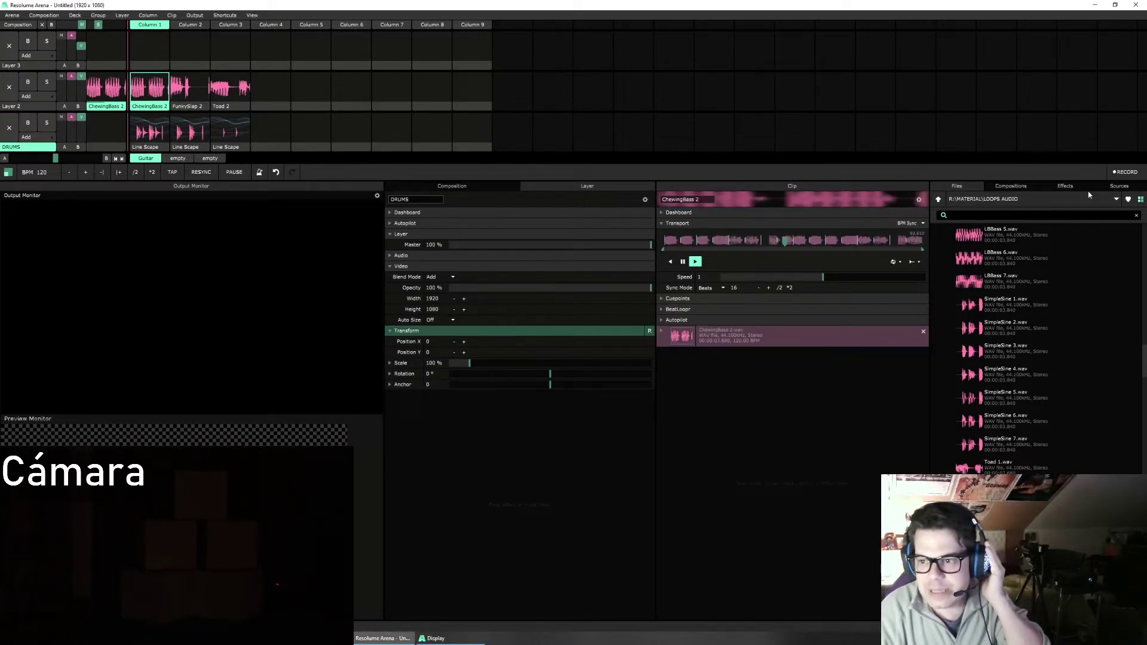
Step: Drop the Rings generator onto Layer 2's first clip, launch it, and set ring Size to 0.27
left_click(1112, 190)
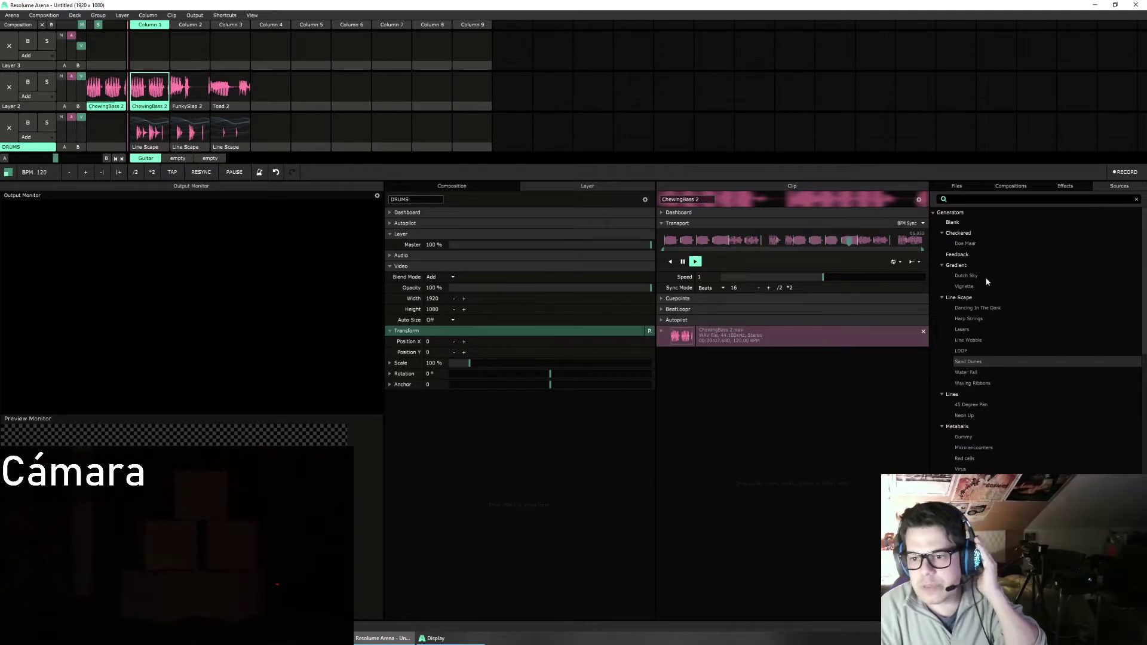
scroll(1015, 366, "down", 5)
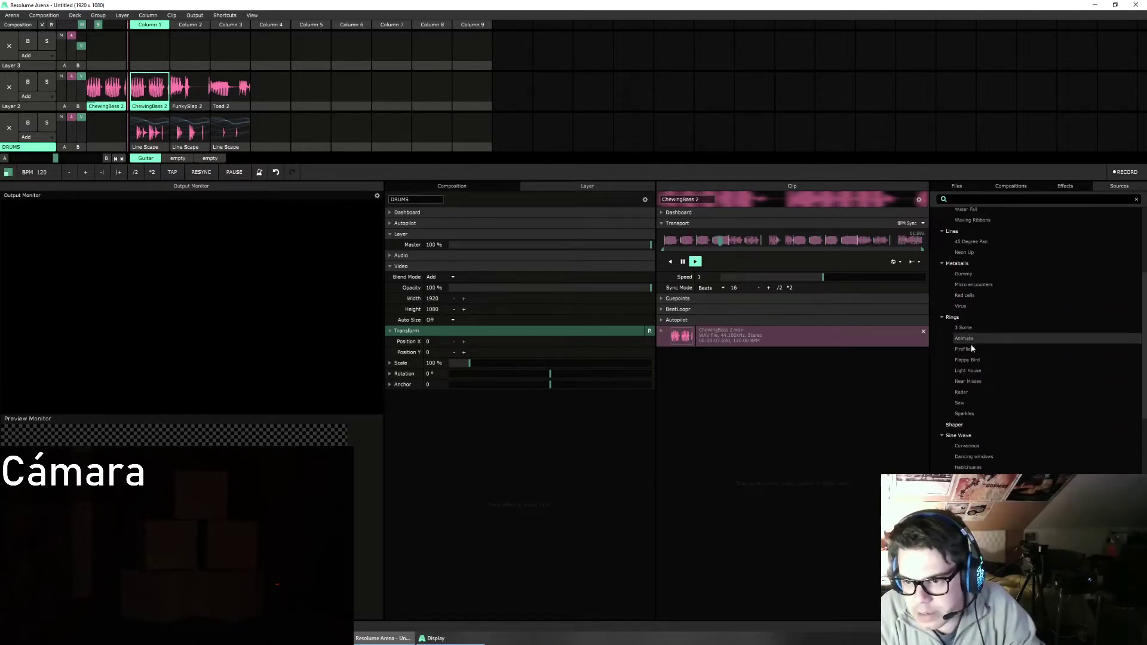
left_click_drag(970, 354, 144, 97)
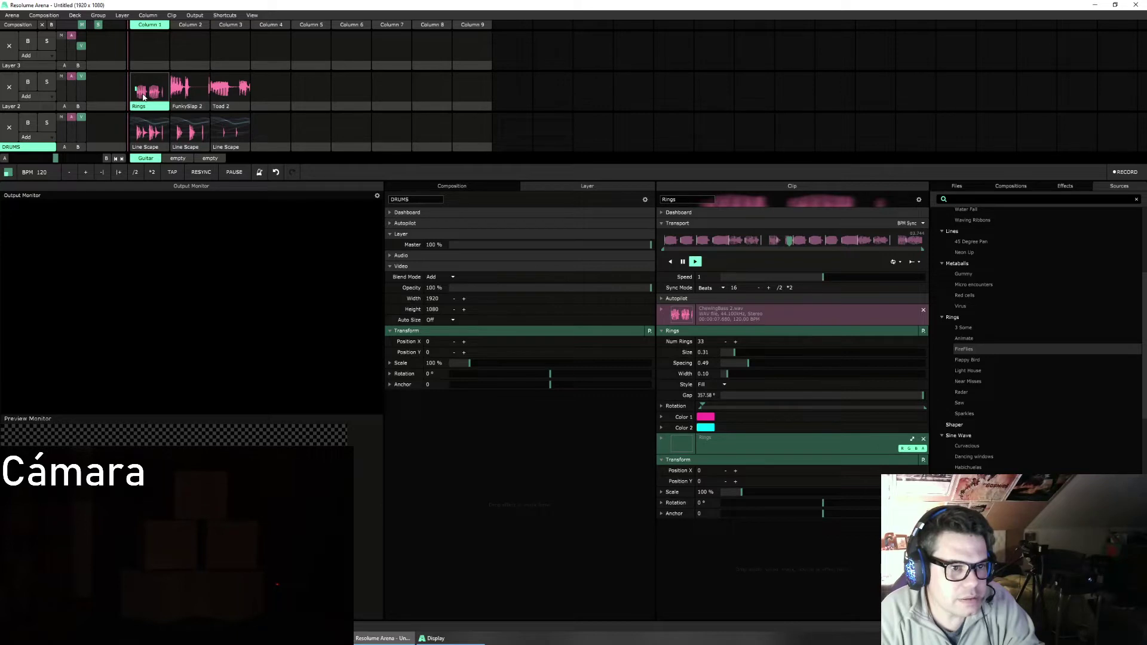
left_click(144, 97)
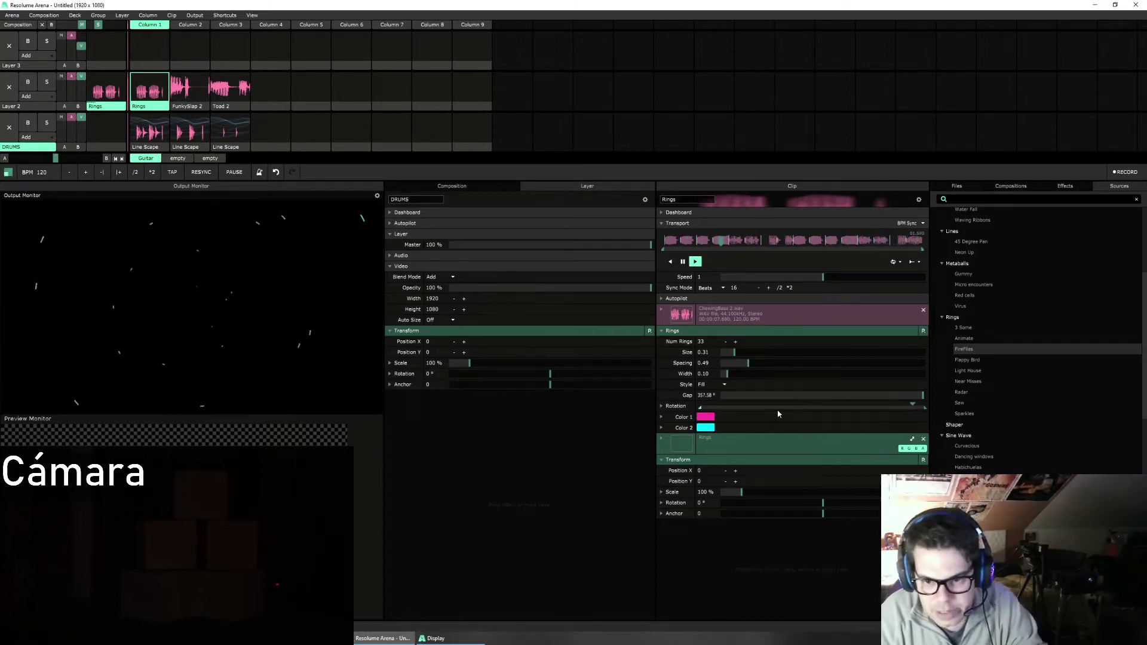
left_click_drag(734, 353, 753, 389)
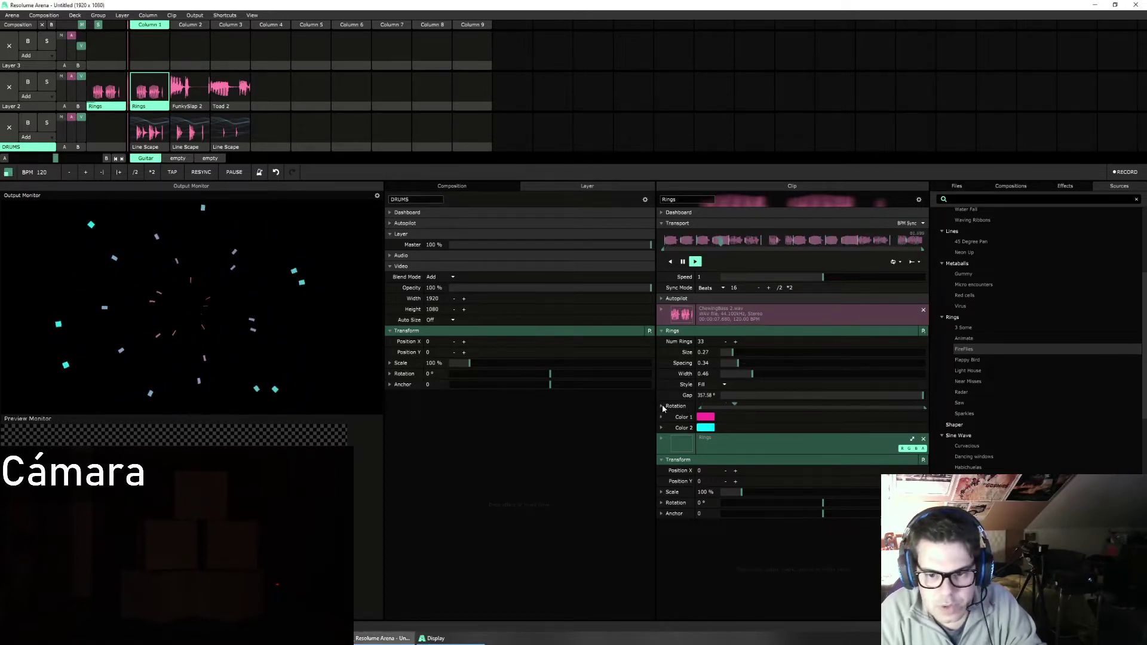
Step: Pause the rings' automatic rotation and set a fixed rotation angle
left_click(676, 406)
left_click(712, 427)
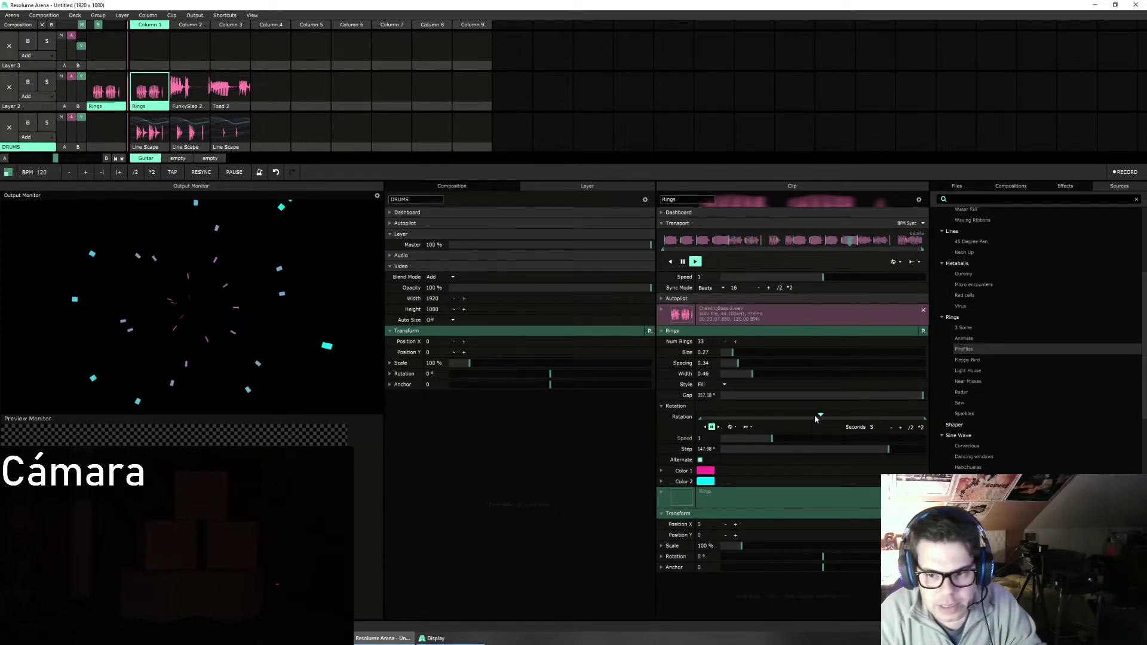
mouse_move(815, 418)
left_mouse_down()
mouse_move(730, 416)
mouse_move(770, 417)
mouse_move(757, 412)
left_mouse_up()
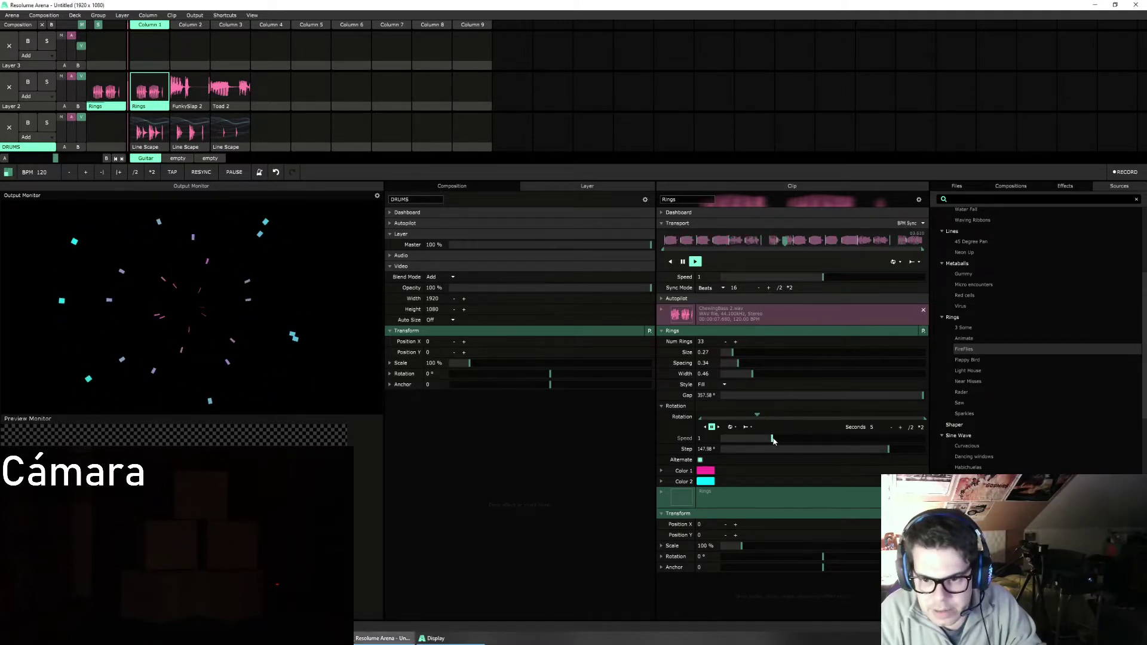
Step: Raise Num Rings to 39 and thin the rings down
left_click_drag(752, 374, 744, 373)
left_click(736, 342)
left_click(736, 342)
left_click(736, 342)
left_click(736, 342)
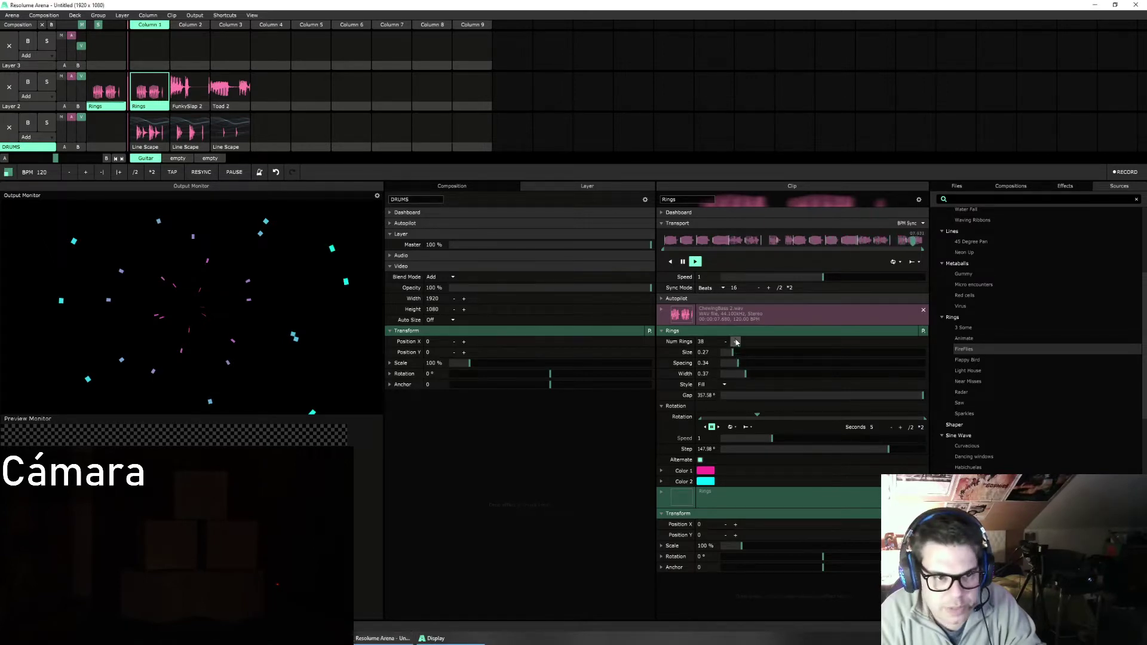
left_click(736, 342)
left_click(735, 342)
mouse_move(745, 376)
left_mouse_down()
mouse_move(738, 365)
mouse_move(803, 366)
mouse_move(731, 369)
left_mouse_up()
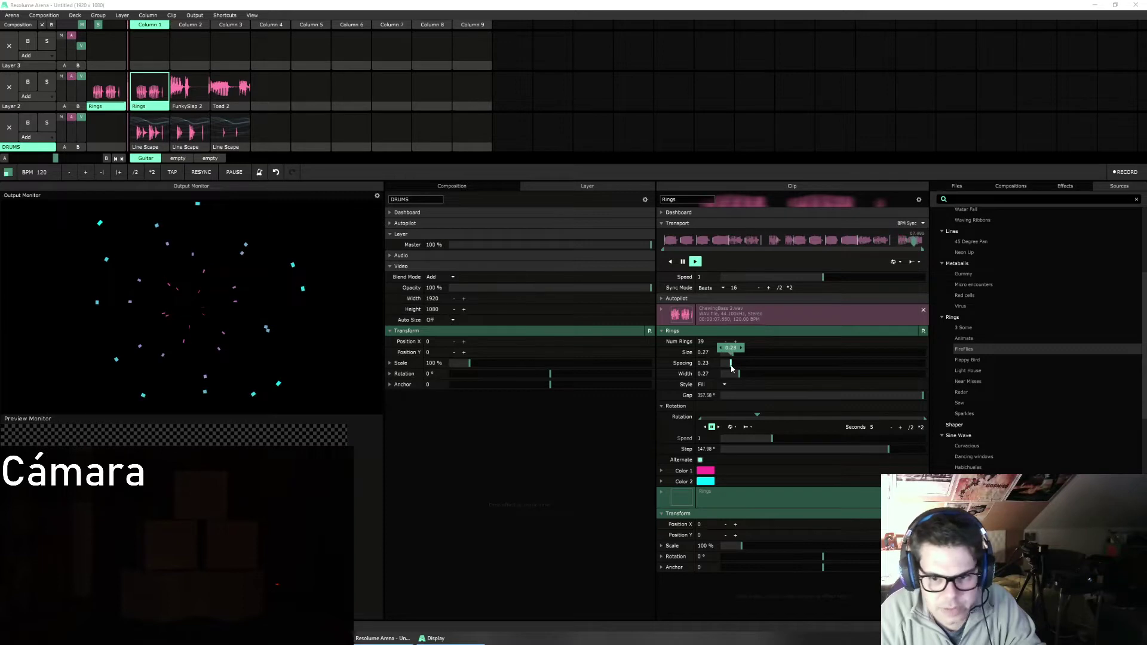
Step: Adjust the ring Gap to about 114° for near-closed circles, fine-tuning the thickness
left_click_drag(923, 395, 869, 396)
mouse_move(744, 375)
left_mouse_down()
mouse_move(732, 376)
mouse_move(736, 364)
mouse_move(743, 382)
left_mouse_up()
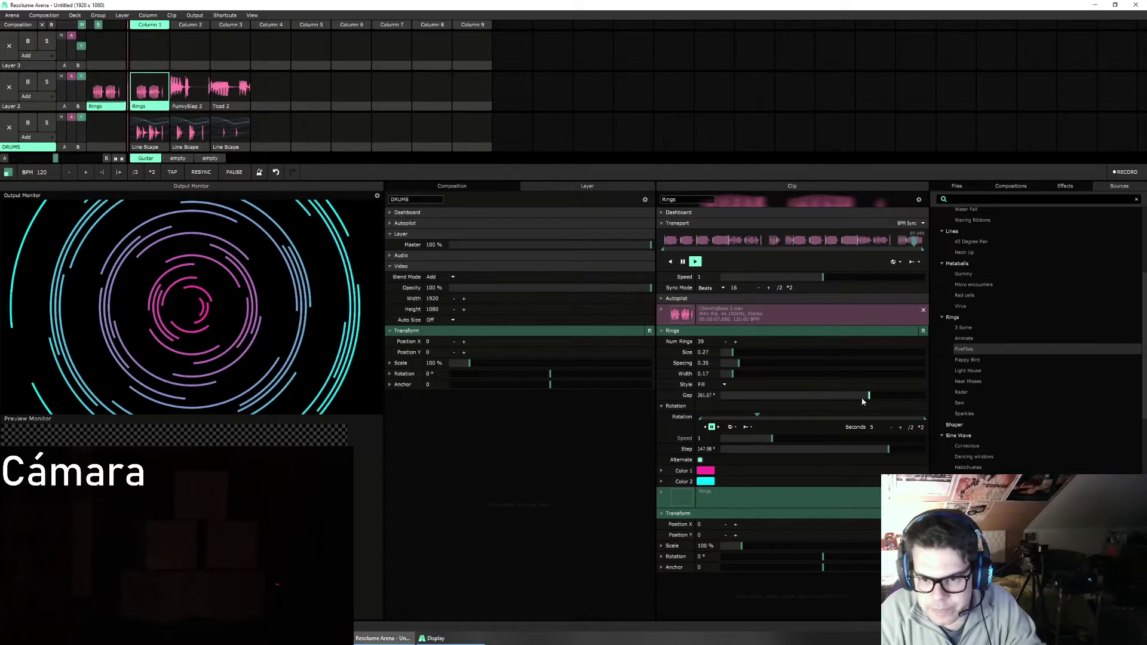
mouse_move(867, 394)
left_mouse_down()
mouse_move(724, 390)
mouse_move(926, 396)
mouse_move(722, 397)
mouse_move(803, 396)
mouse_move(748, 397)
mouse_move(788, 396)
mouse_move(768, 418)
mouse_move(803, 417)
mouse_move(769, 417)
mouse_move(785, 395)
left_mouse_up()
Step: Set both the Gap and Rotation parameters to Clip FFT so they follow the bass audio
left_click(662, 396)
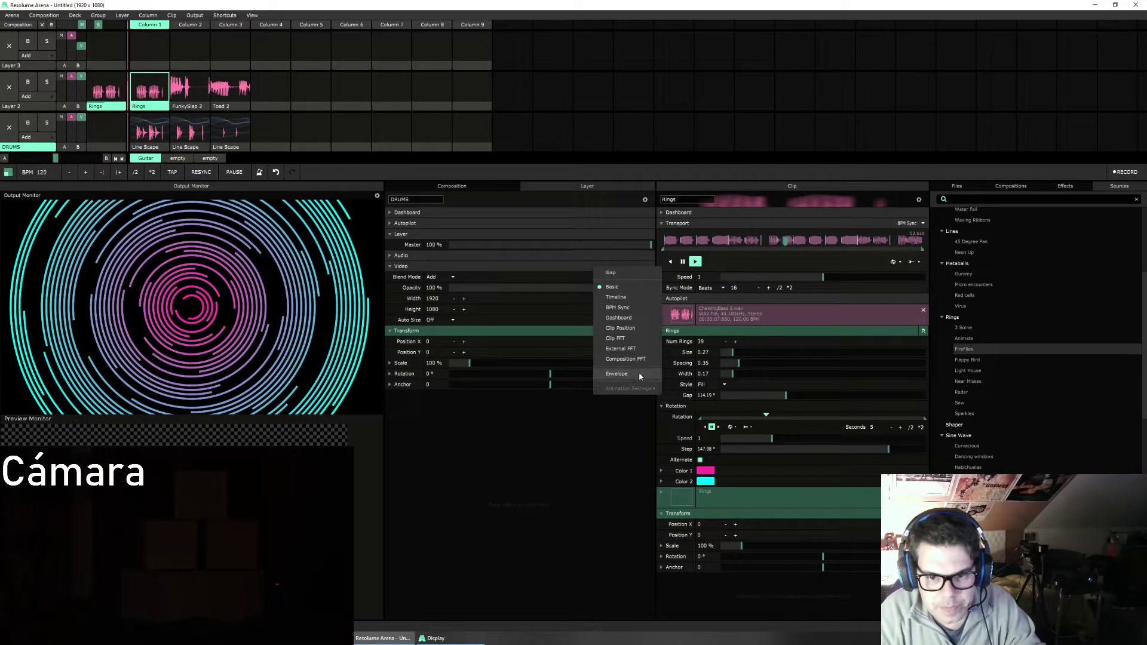
left_click(615, 338)
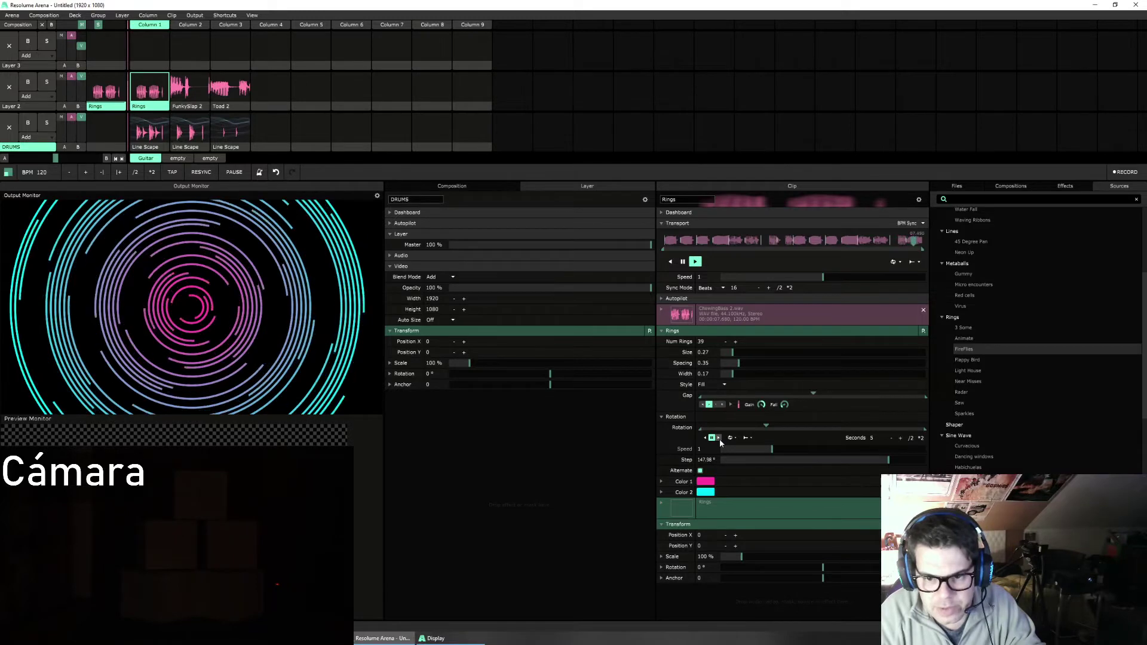
left_click(660, 427)
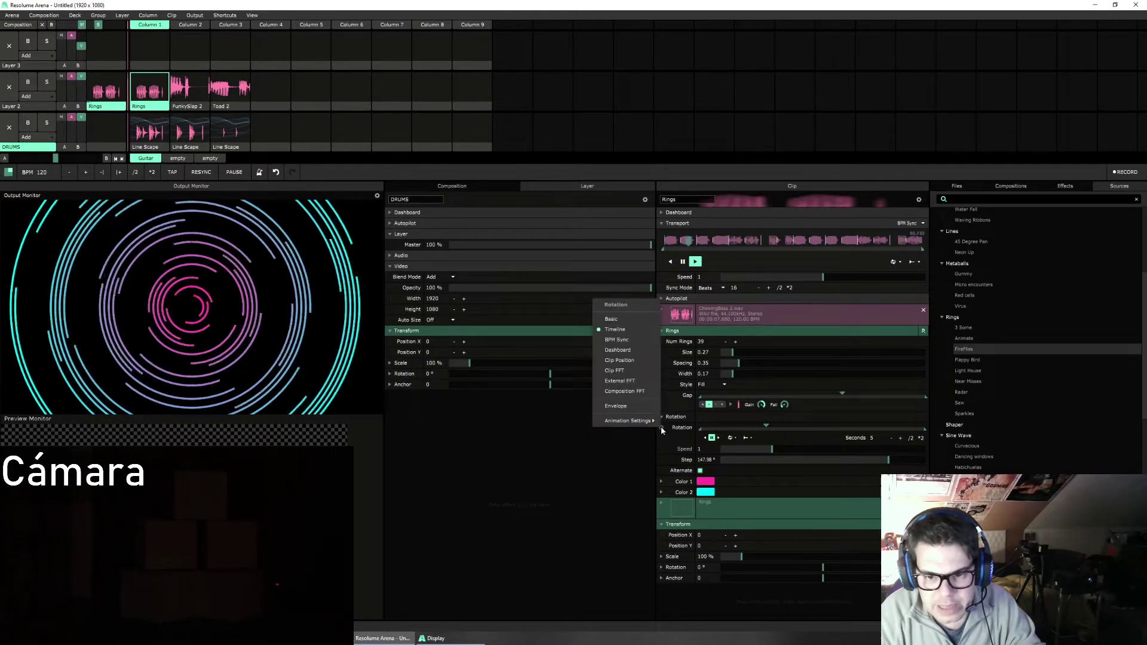
left_click(639, 373)
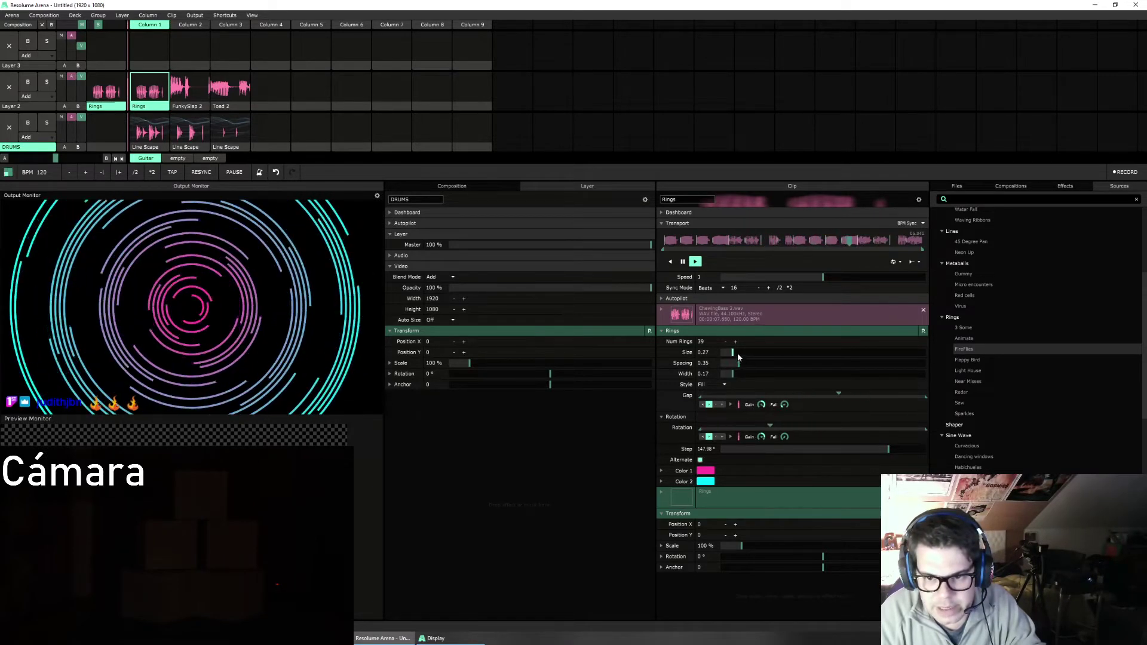
Step: Switch ring Size to Clip FFT, set Spacing 0.32 and Width 0.10, and collapse the Rings section
left_click_drag(738, 353, 734, 353)
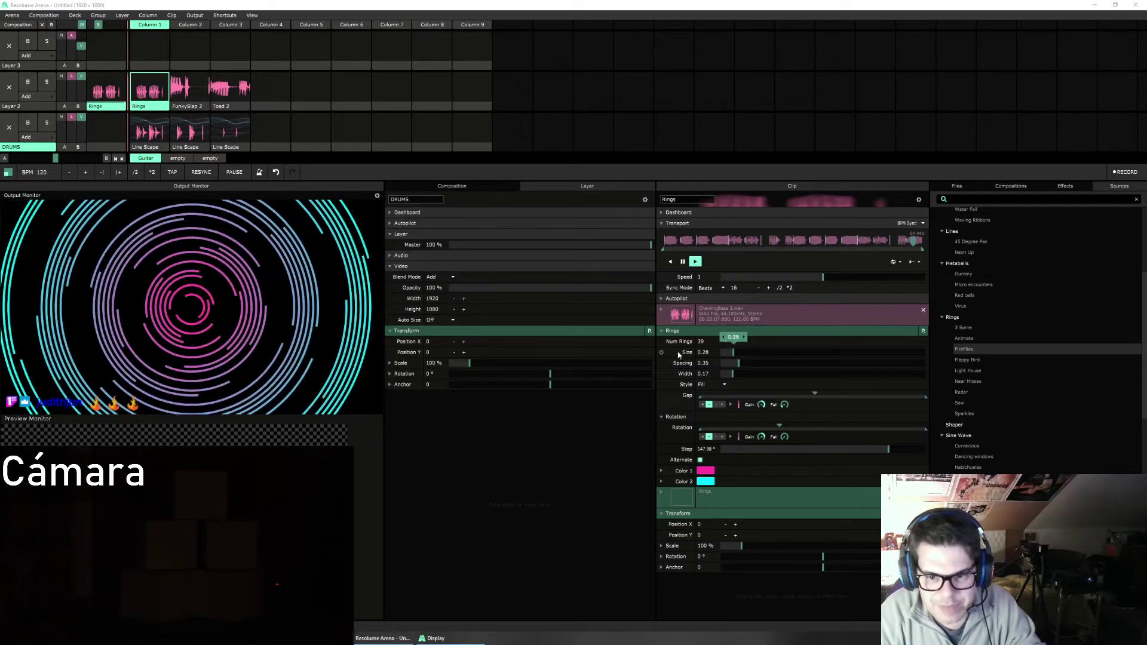
left_click(661, 352)
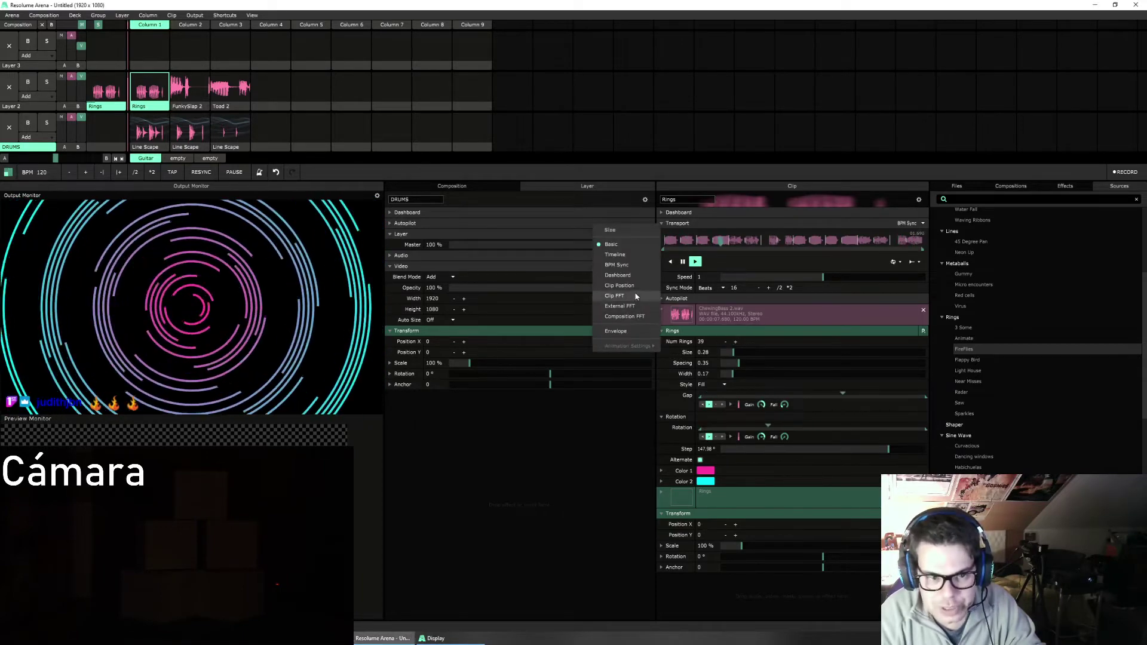
left_click(614, 295)
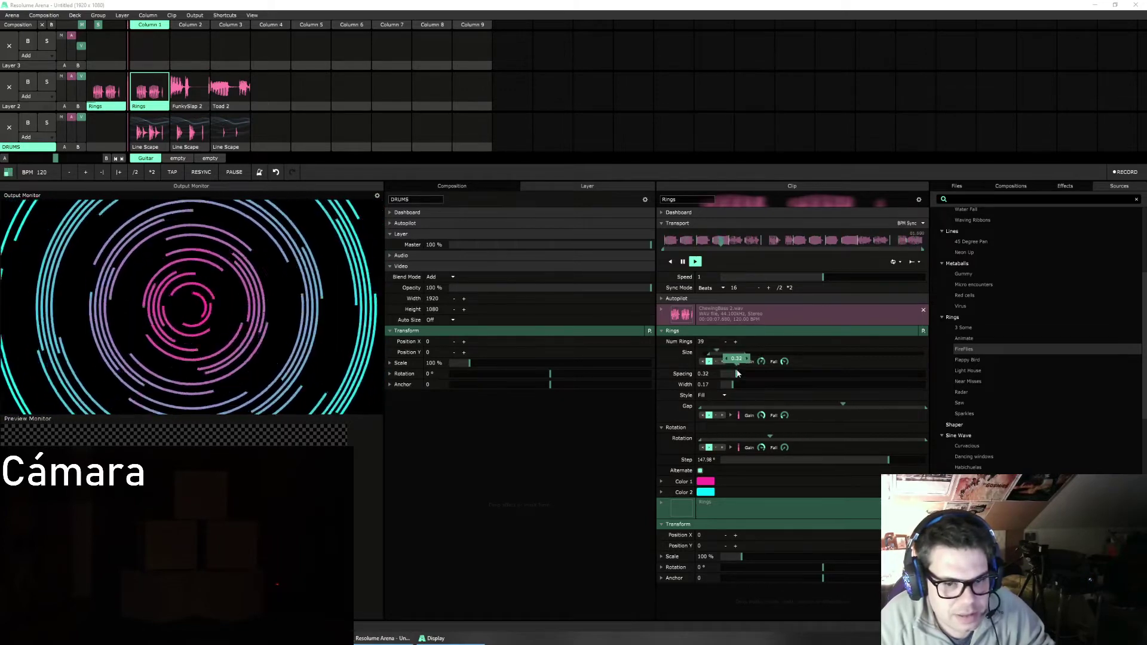
mouse_move(733, 374)
left_mouse_down()
mouse_move(744, 387)
mouse_move(727, 388)
left_mouse_up()
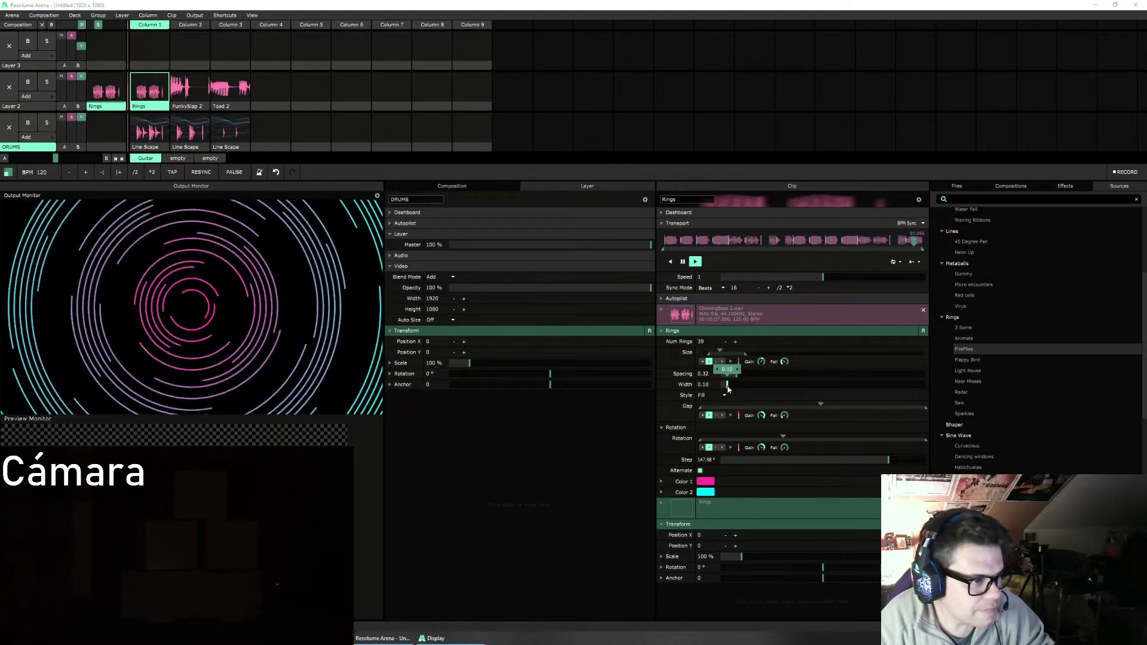
left_click(661, 330)
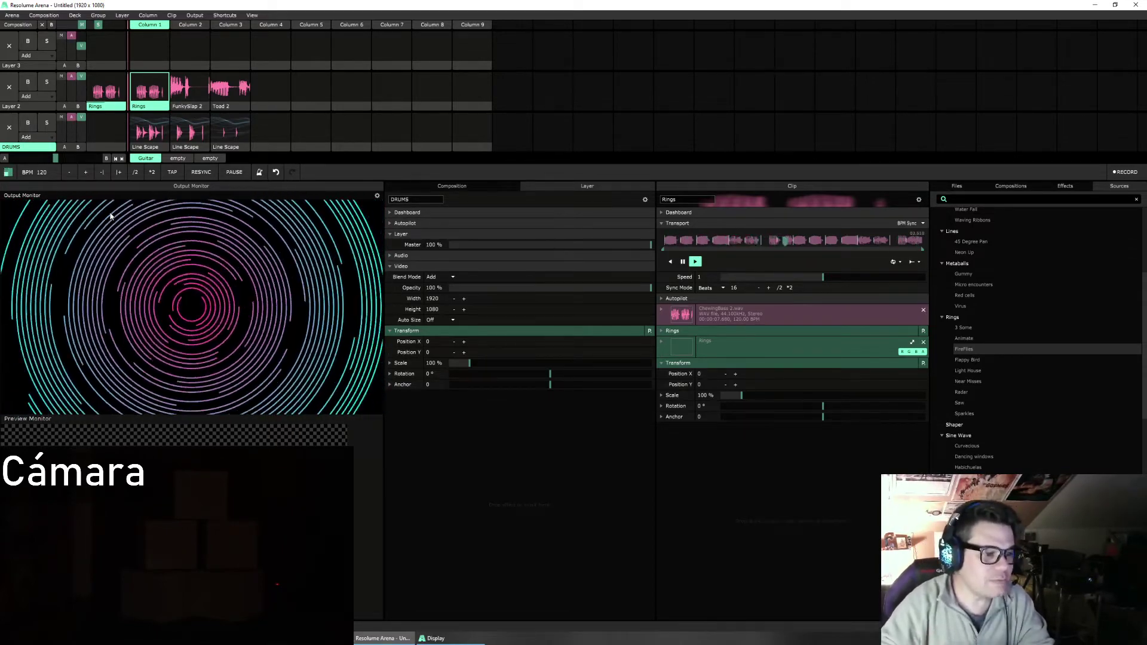
Step: Launch the first DRUMS Line Scape clip and type 'BASS' as Layer 2's name in the Layer panel
left_click(151, 125)
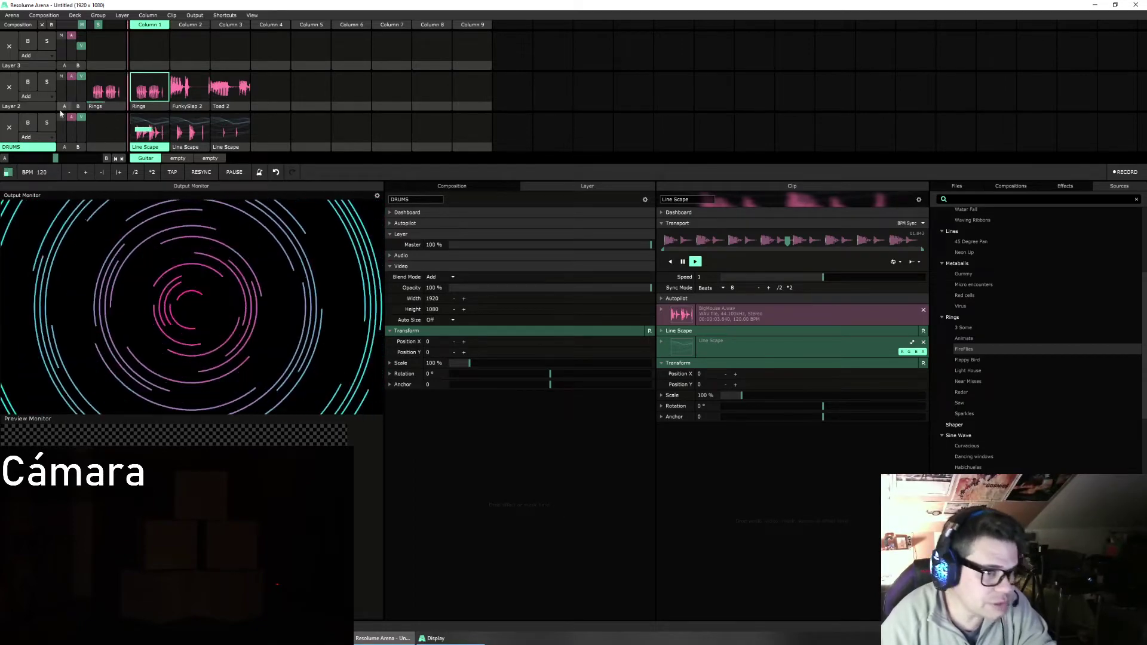
left_click(150, 89)
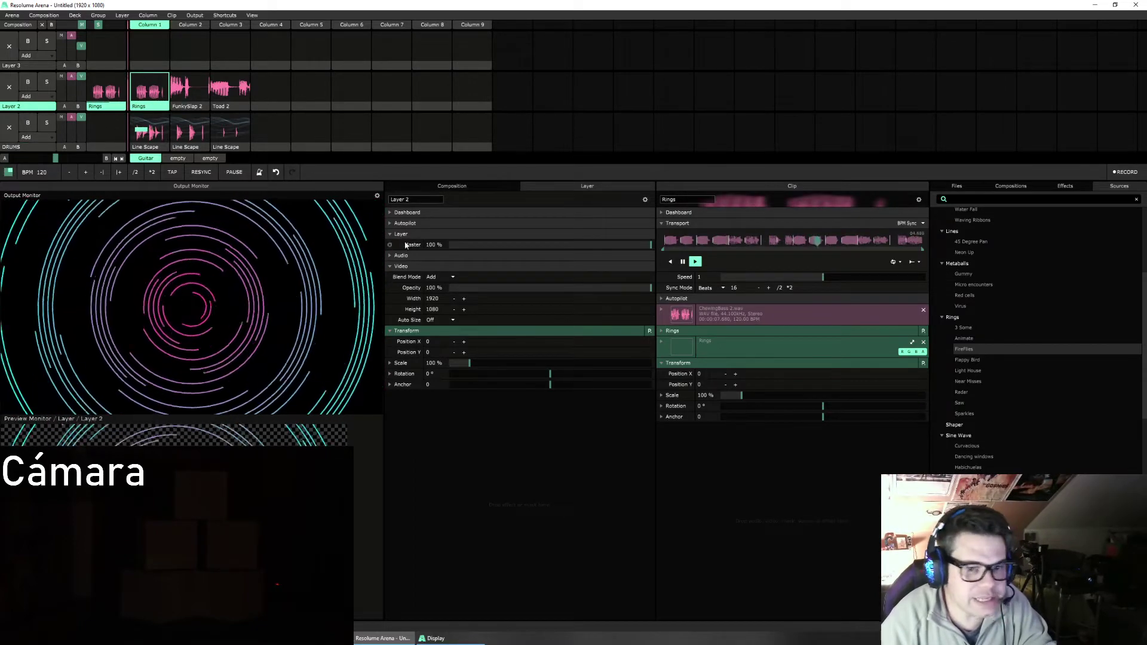
double_click(397, 200)
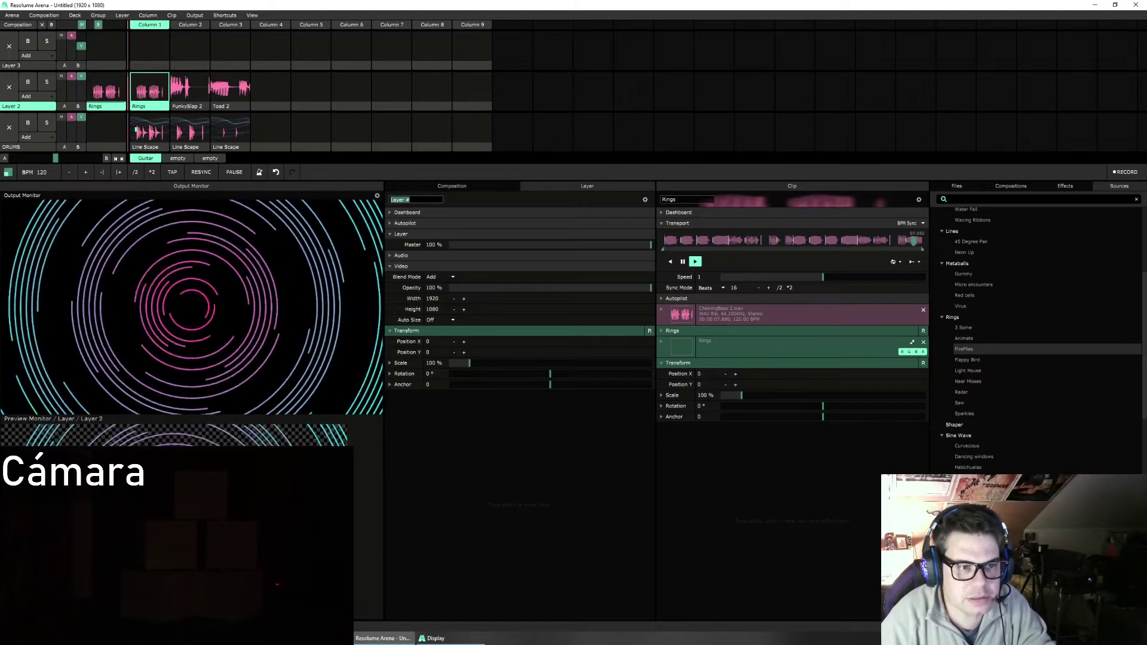
type("BASS")
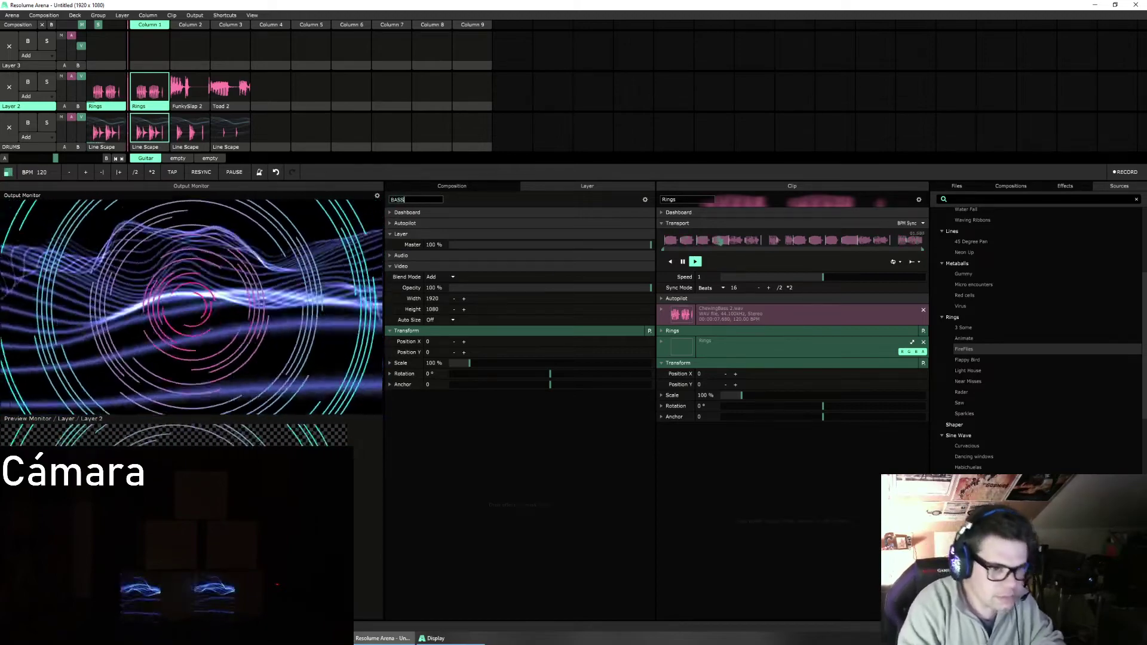
key("Return")
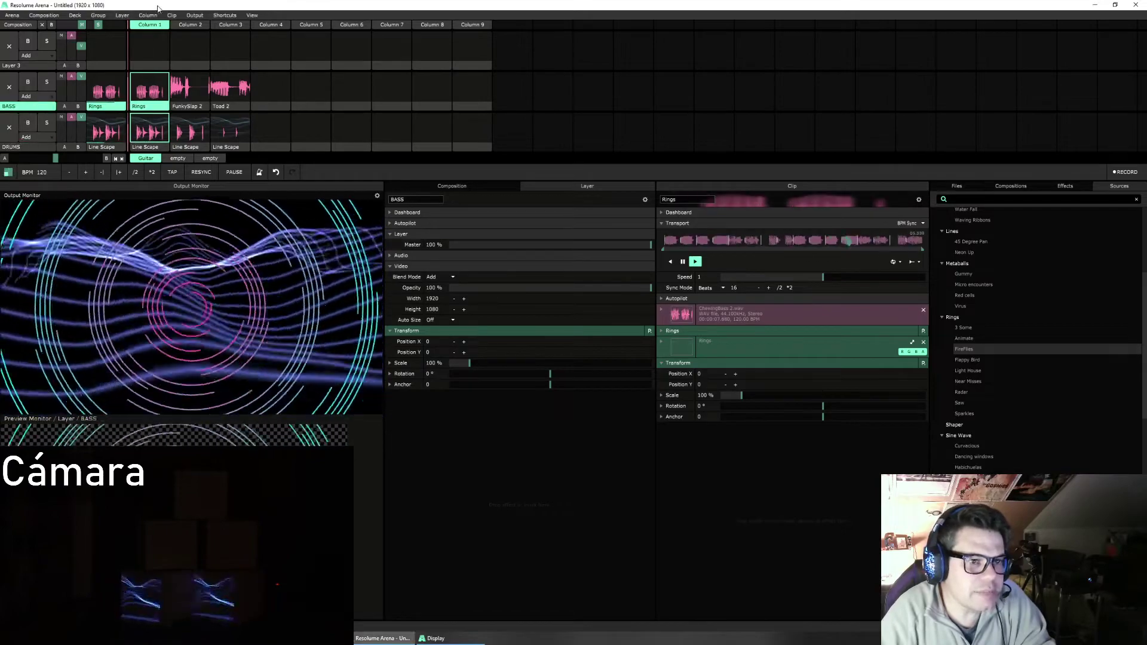
left_click(44, 15)
Step: Save the composition as LOOPS at 1920 × 1080
left_click(42, 67)
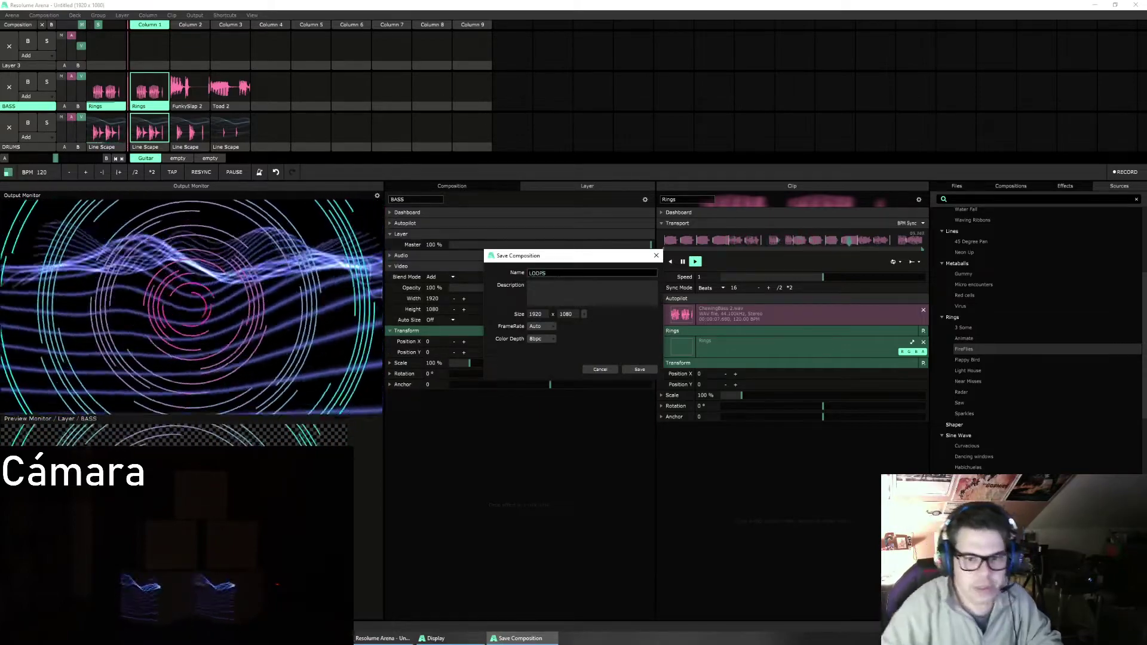
left_click(642, 371)
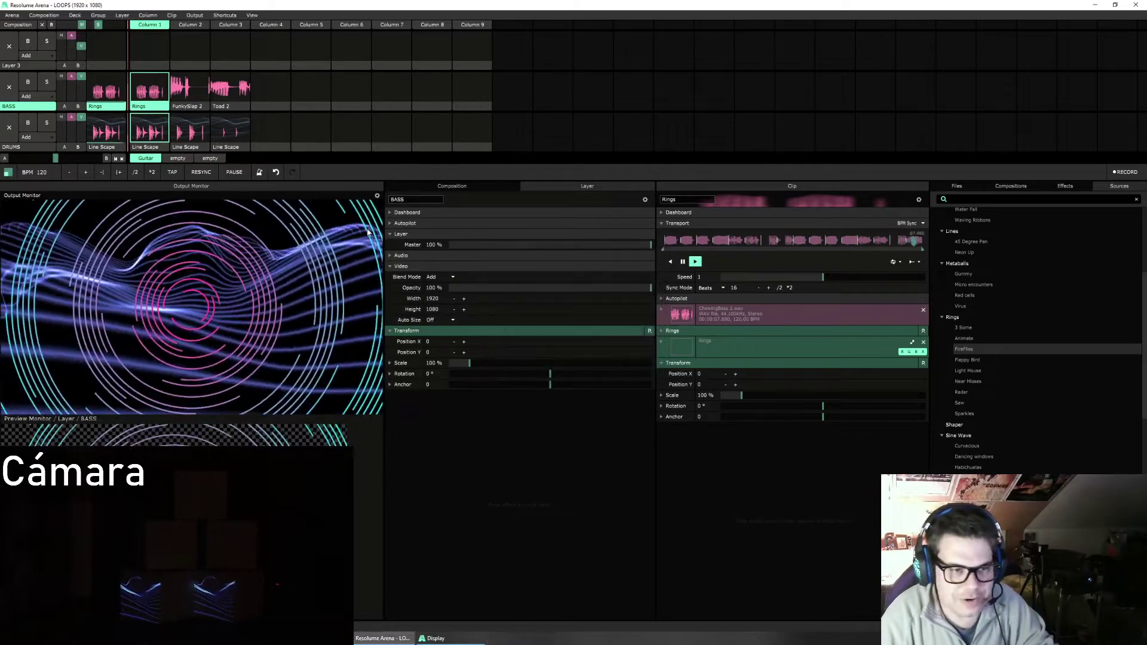
Step: Open the Advanced Output setup and add a new slice to Screen 1
left_click(197, 16)
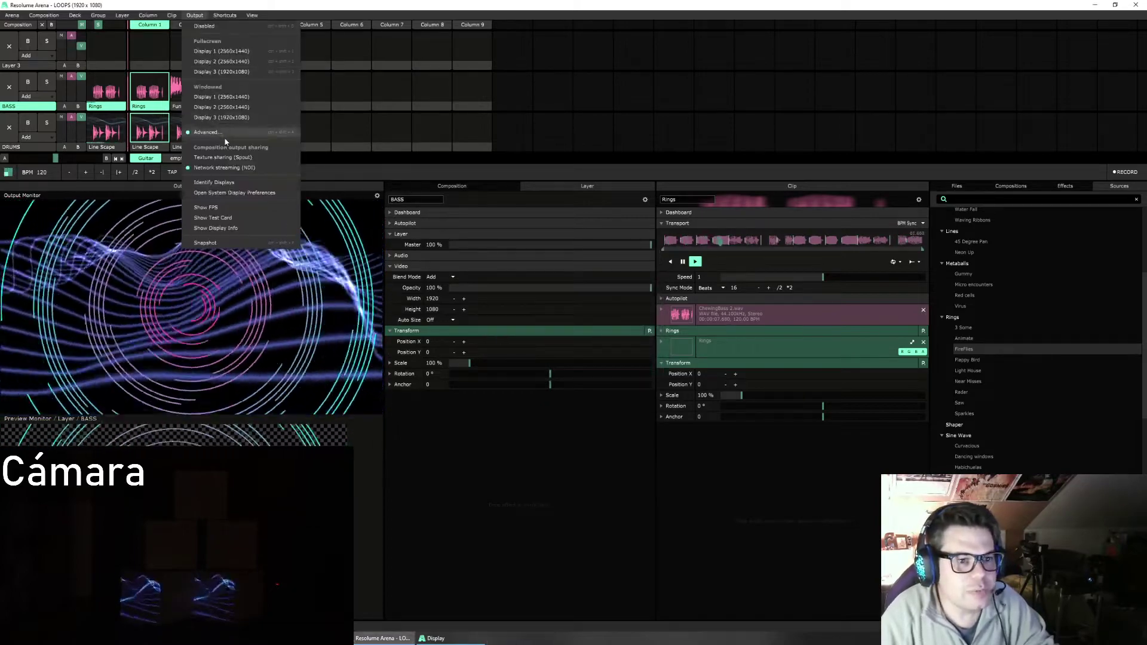
left_click(206, 132)
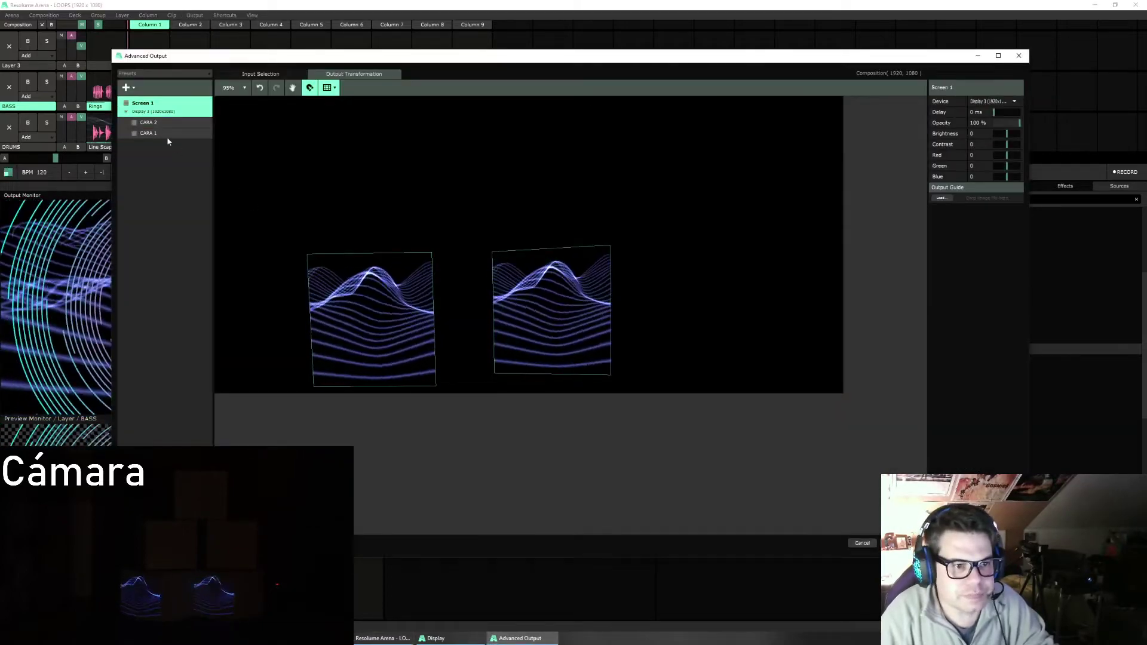
left_click(135, 89)
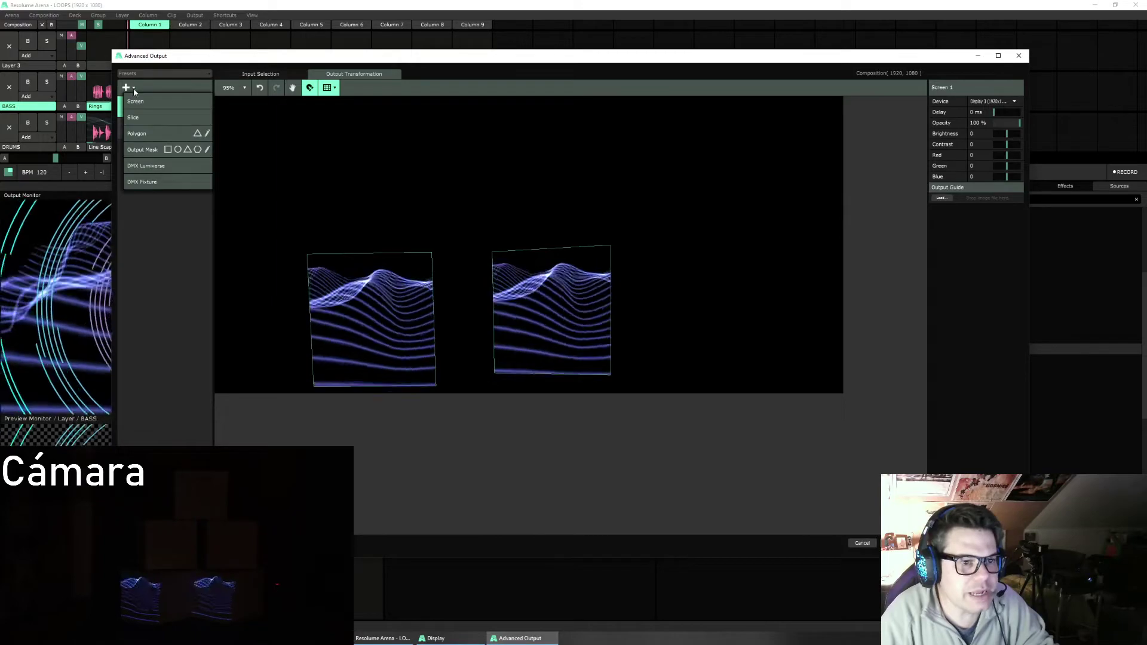
left_click(143, 120)
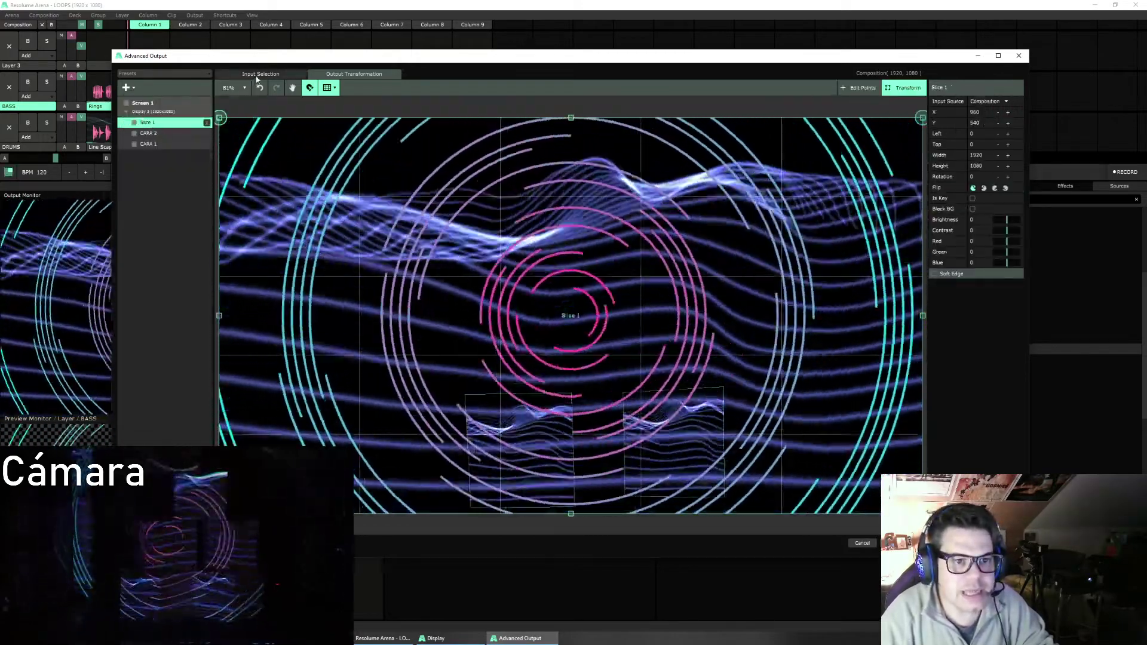
Step: Set Slice 1's input source to the BASS layer instead of Composition
left_click(260, 73)
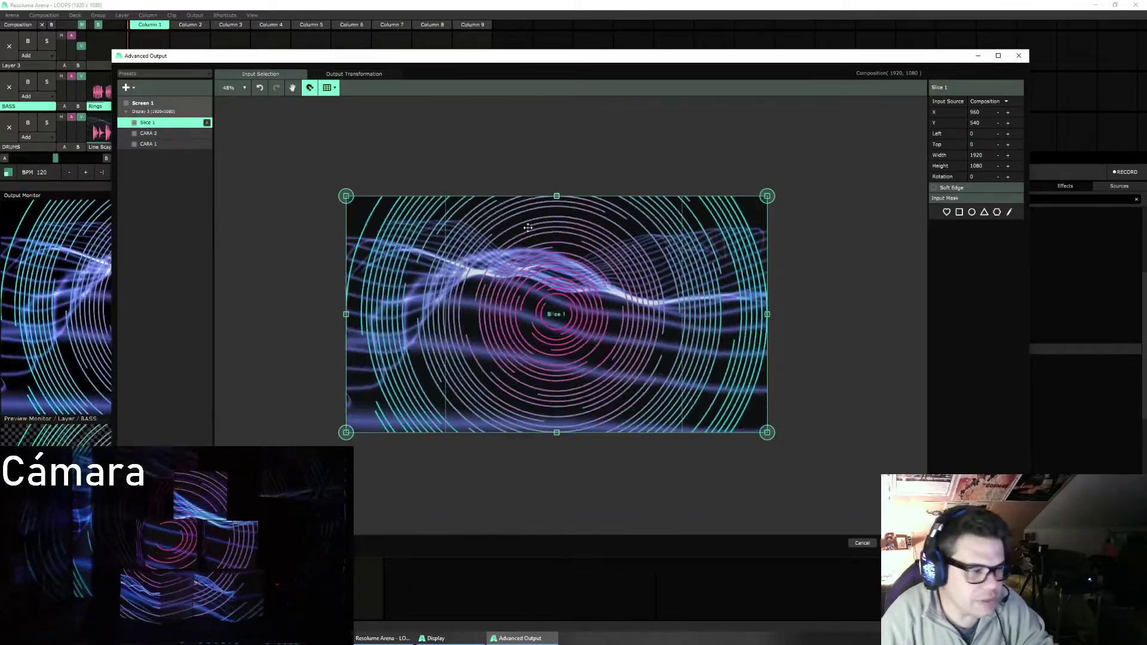
left_click(989, 101)
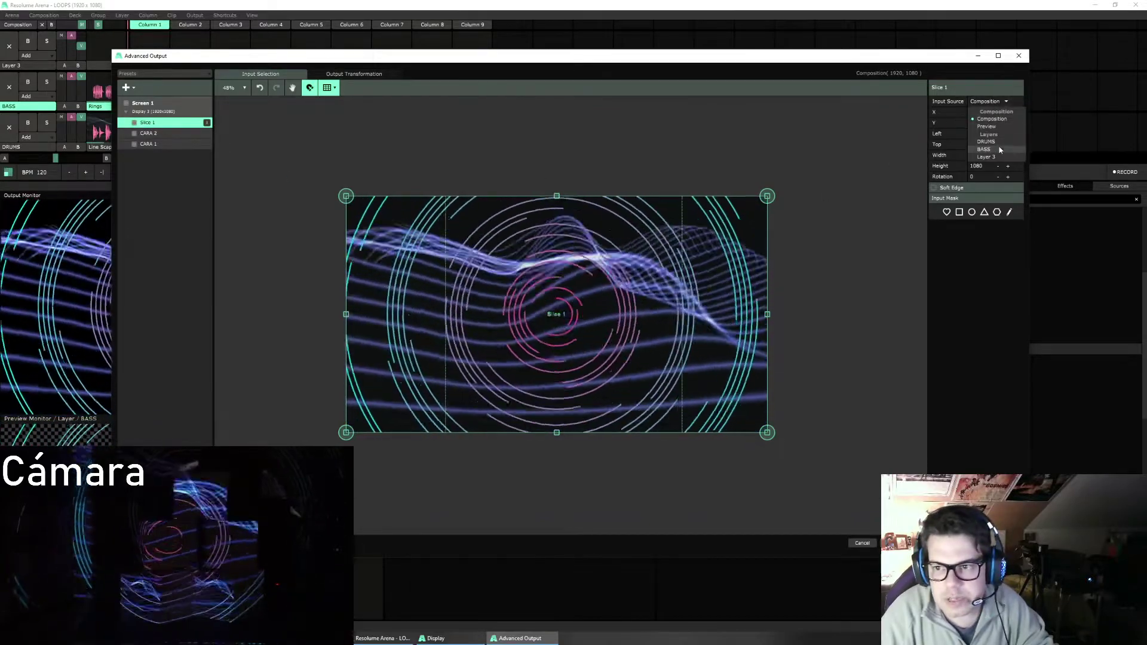
left_click(999, 149)
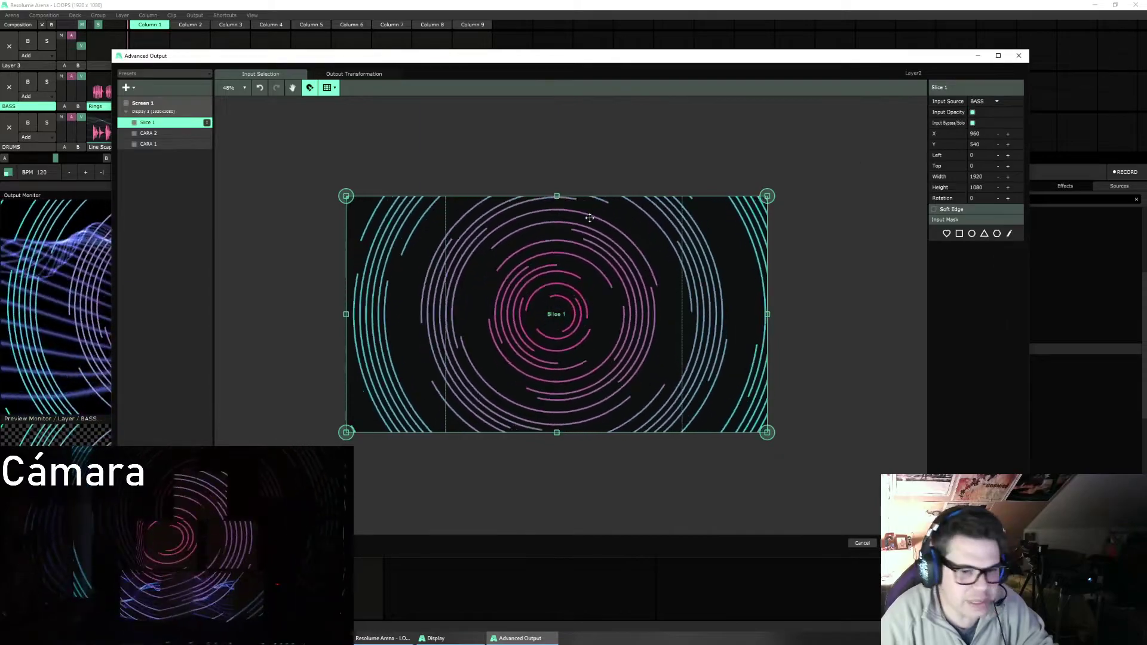
left_click(343, 74)
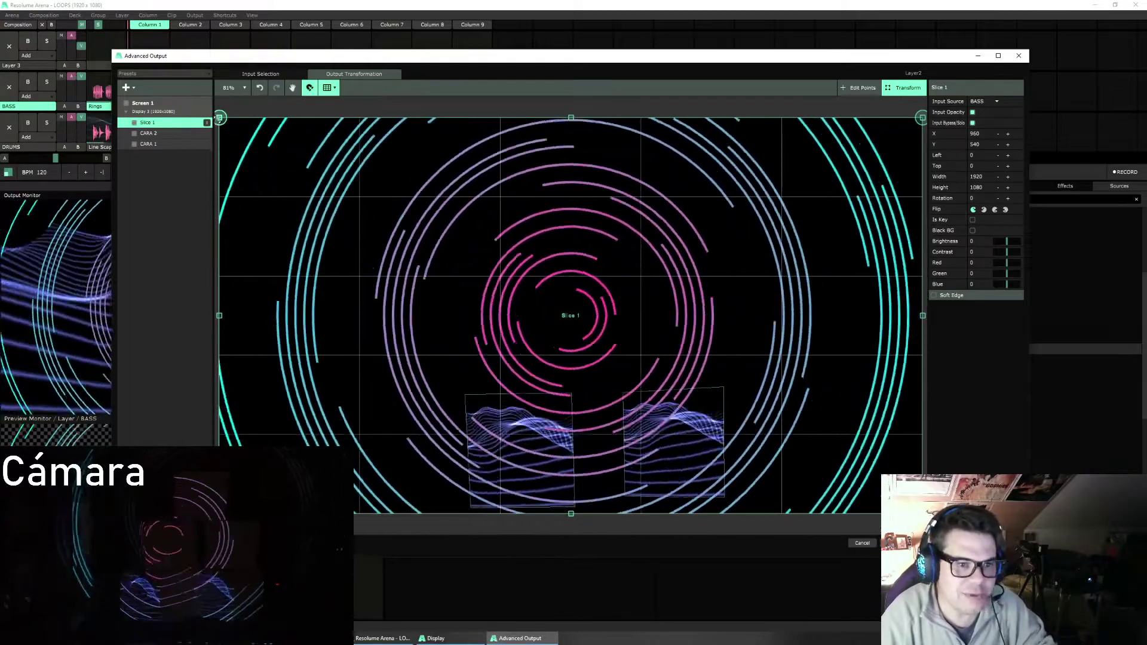
Step: Resize Slice 1 to 258 × 235 and place it beside the two CARA wave slices
left_click_drag(220, 118, 680, 315)
left_click_drag(773, 387, 685, 263)
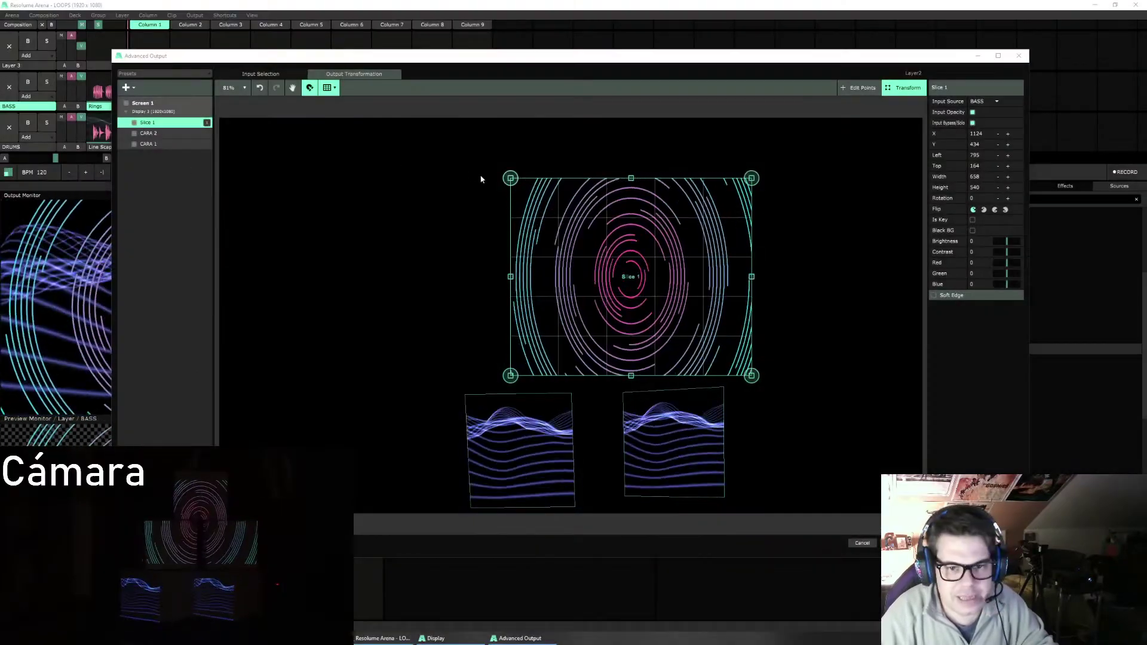
left_click_drag(509, 177, 507, 196)
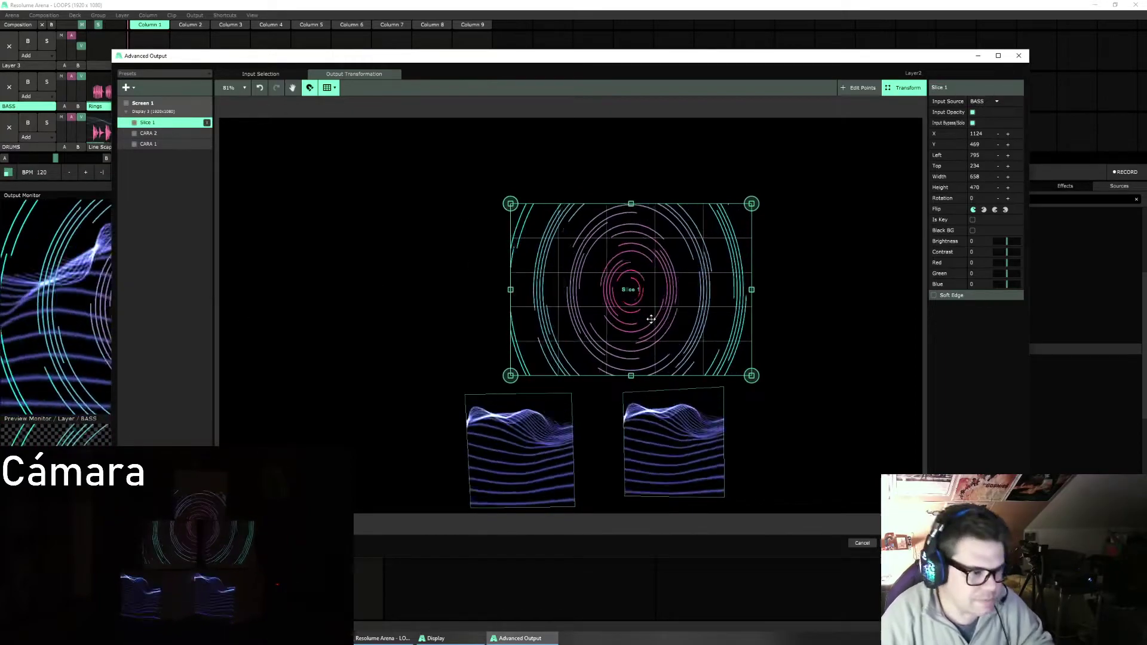
left_click_drag(652, 338, 580, 288)
left_click_drag(438, 155, 713, 367)
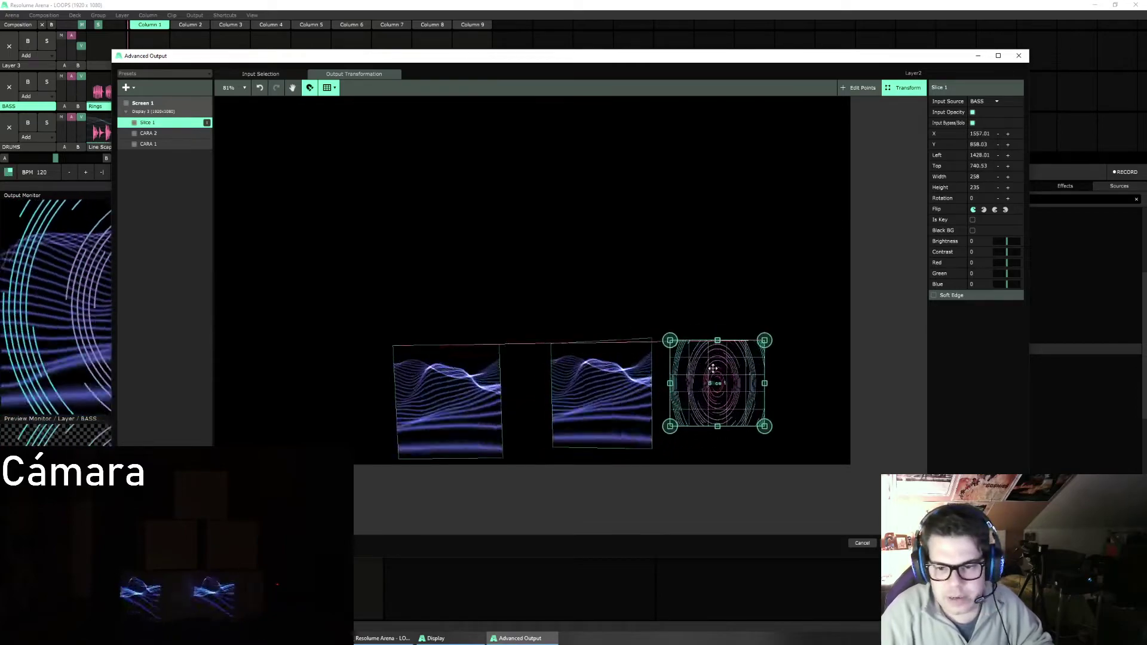
Step: Switch the slice editor to Edit Points mode for moving corners individually
left_click(335, 89)
left_click(357, 153)
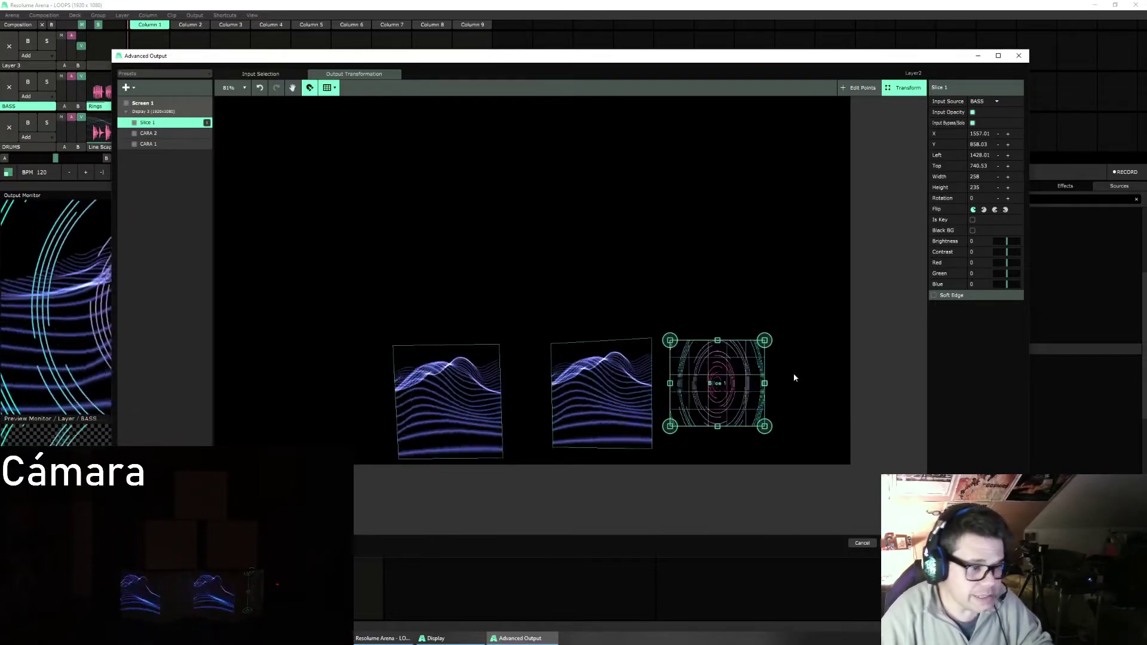
key("Tab")
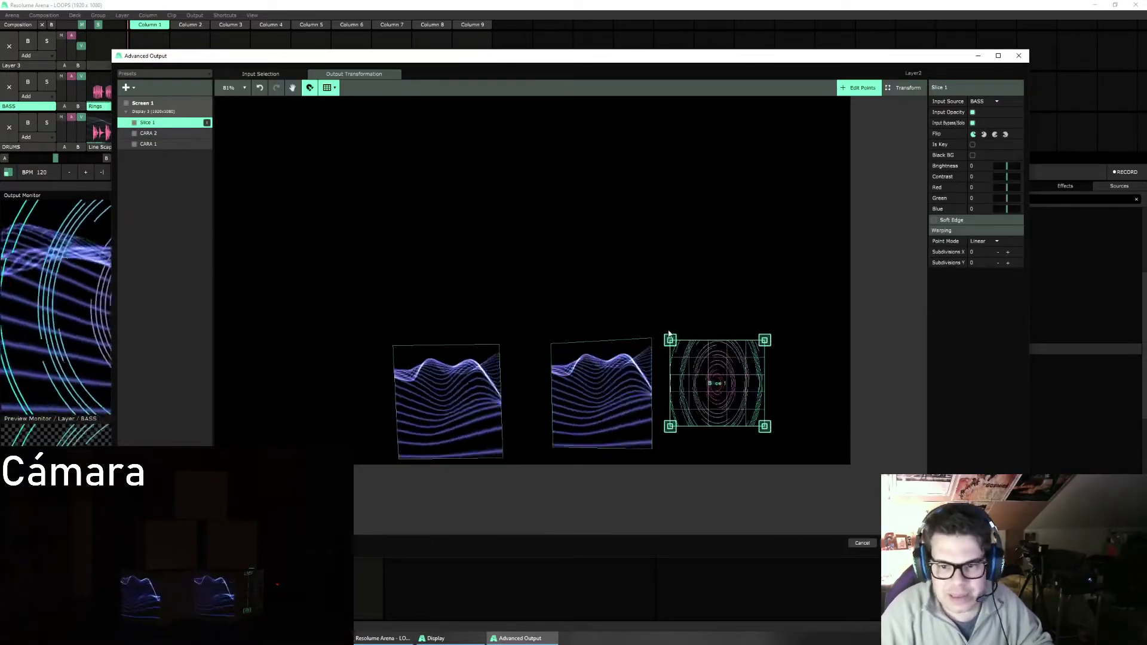
Step: Warp Slice 1's four corners inward into a narrow side face against the right wave screen
scroll(660, 376, "up", 8)
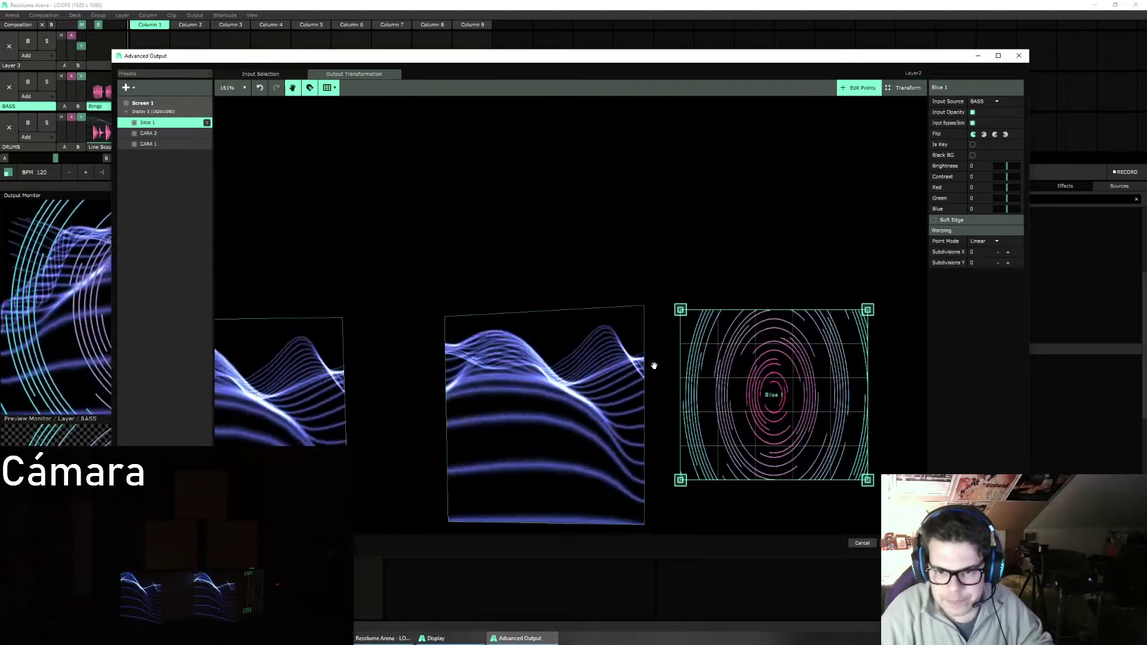
left_click_drag(654, 365, 545, 296)
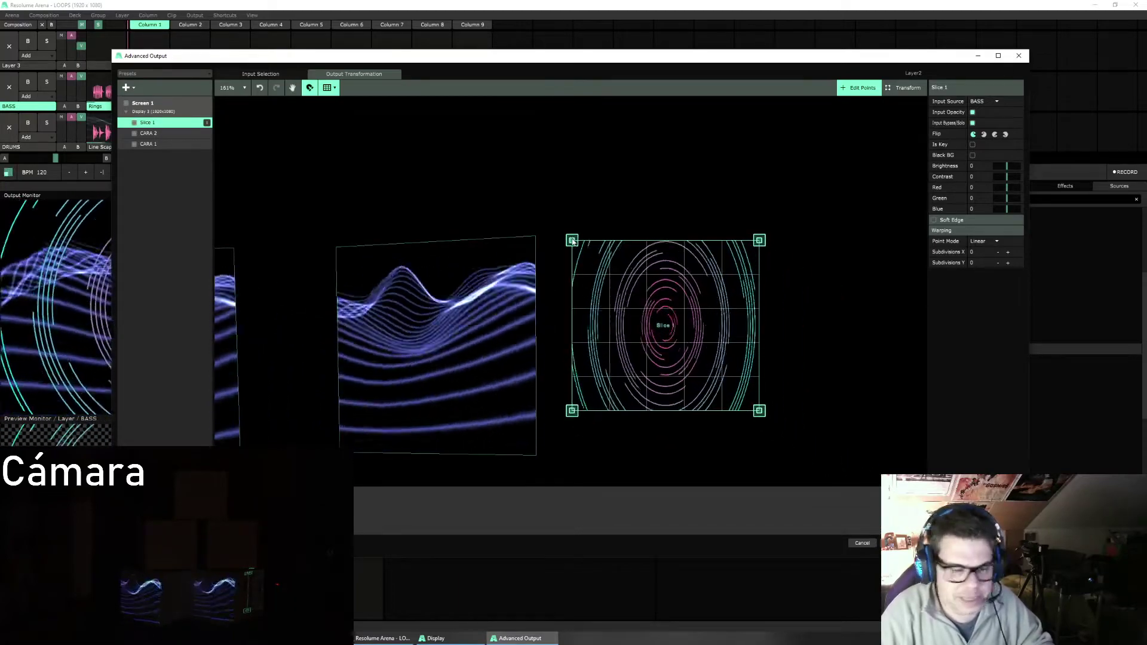
left_click_drag(572, 240, 533, 239)
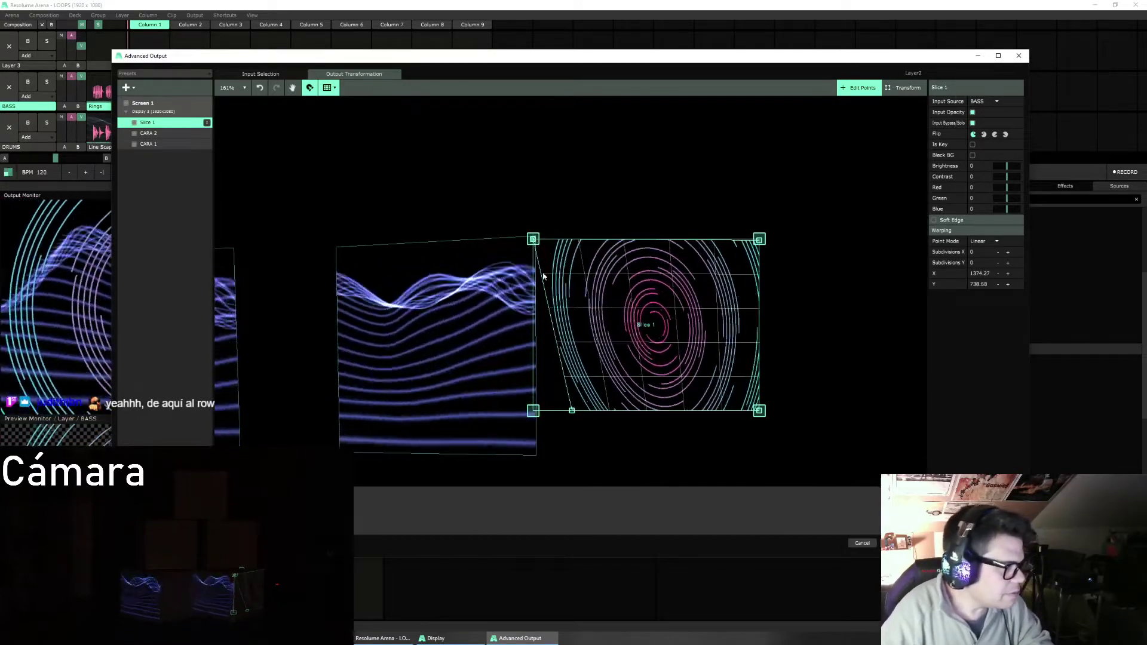
left_click_drag(572, 410, 534, 454)
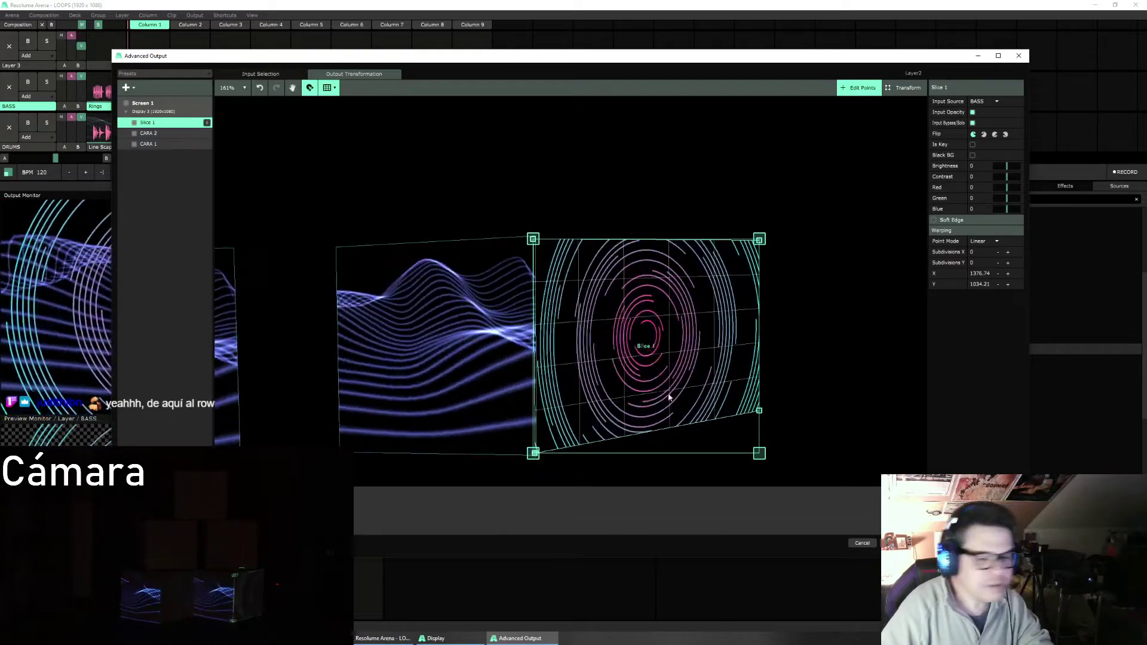
left_click_drag(759, 240, 615, 243)
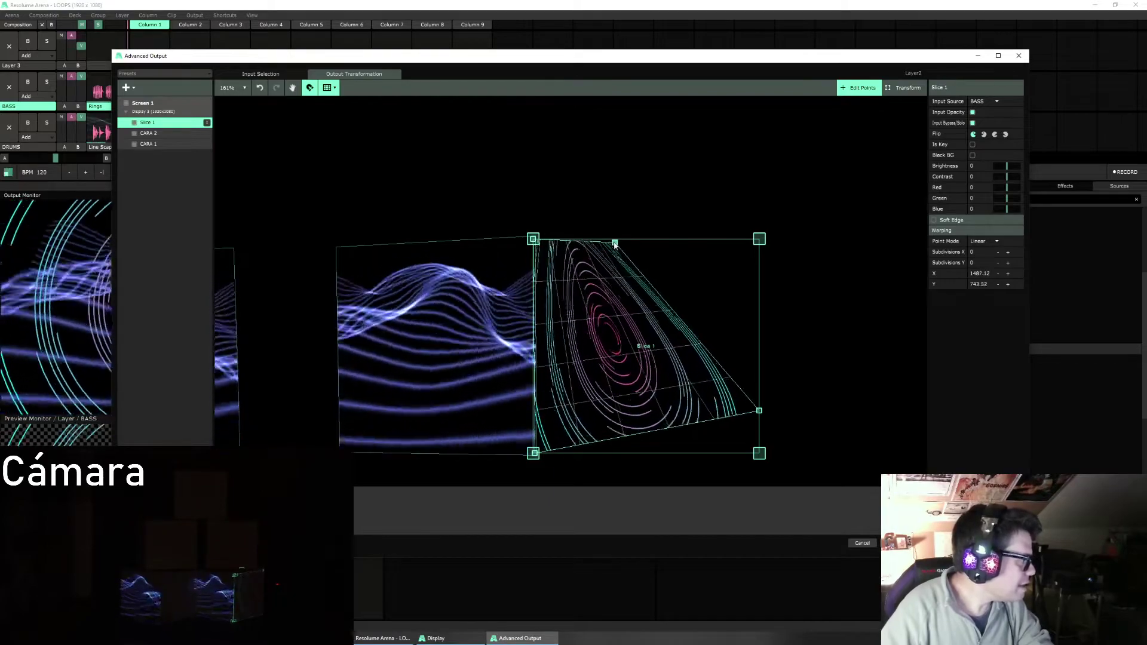
left_click_drag(758, 410, 644, 427)
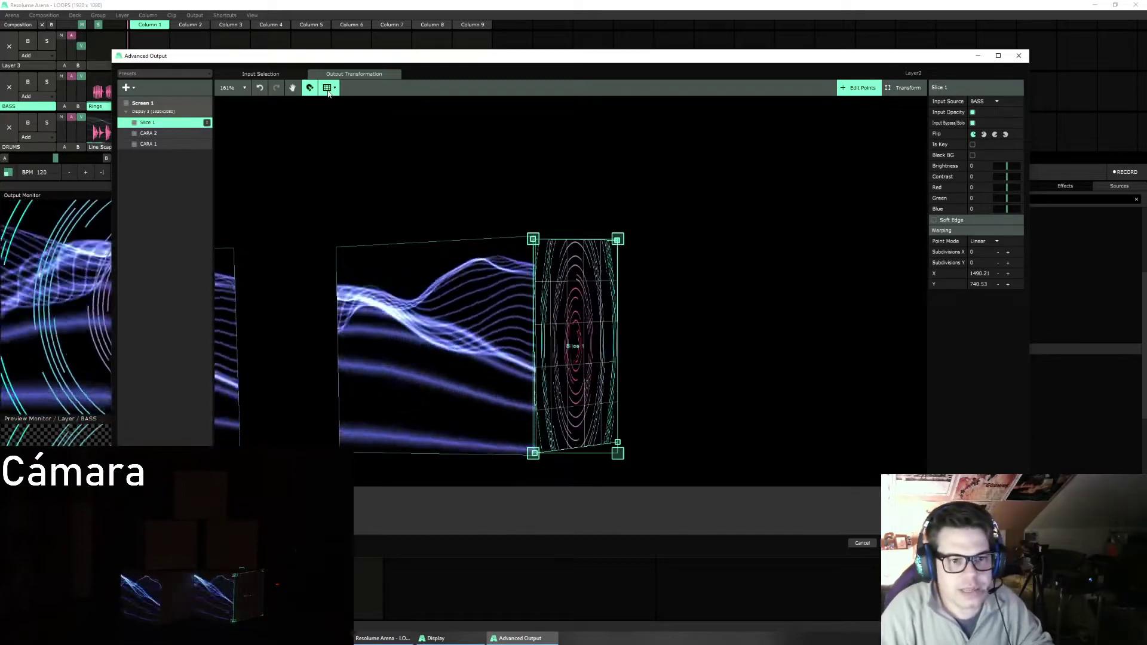
Step: Hide slice outlines from the output and begin renaming Slice 1
left_click(329, 88)
left_click(346, 155)
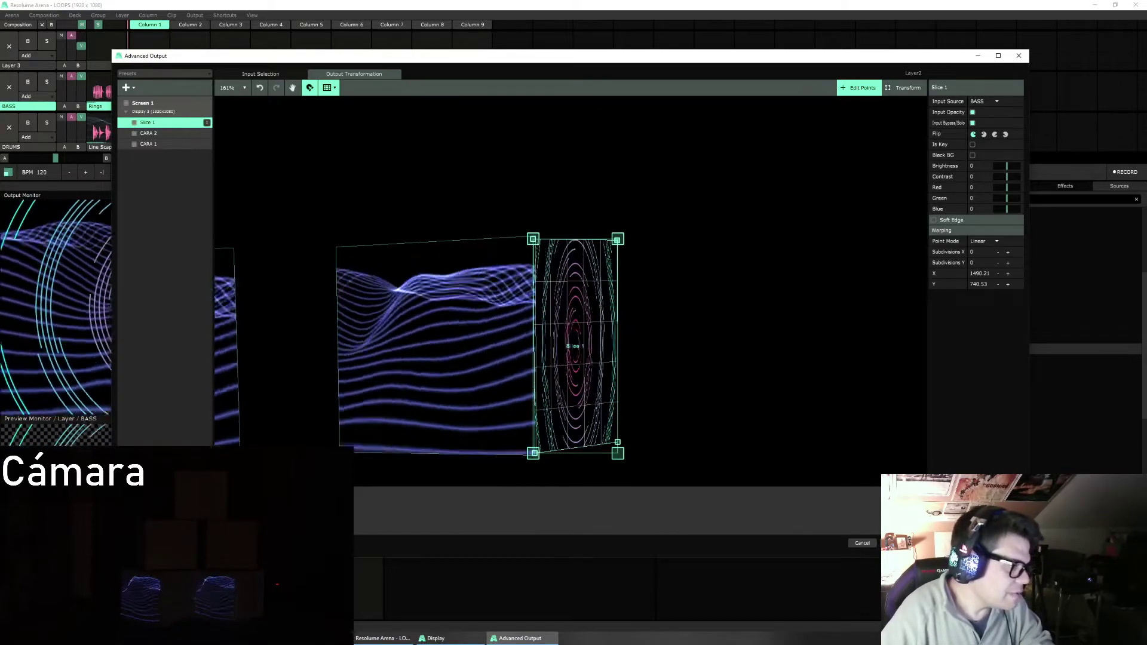
left_click_drag(430, 340, 655, 302)
double_click(163, 123)
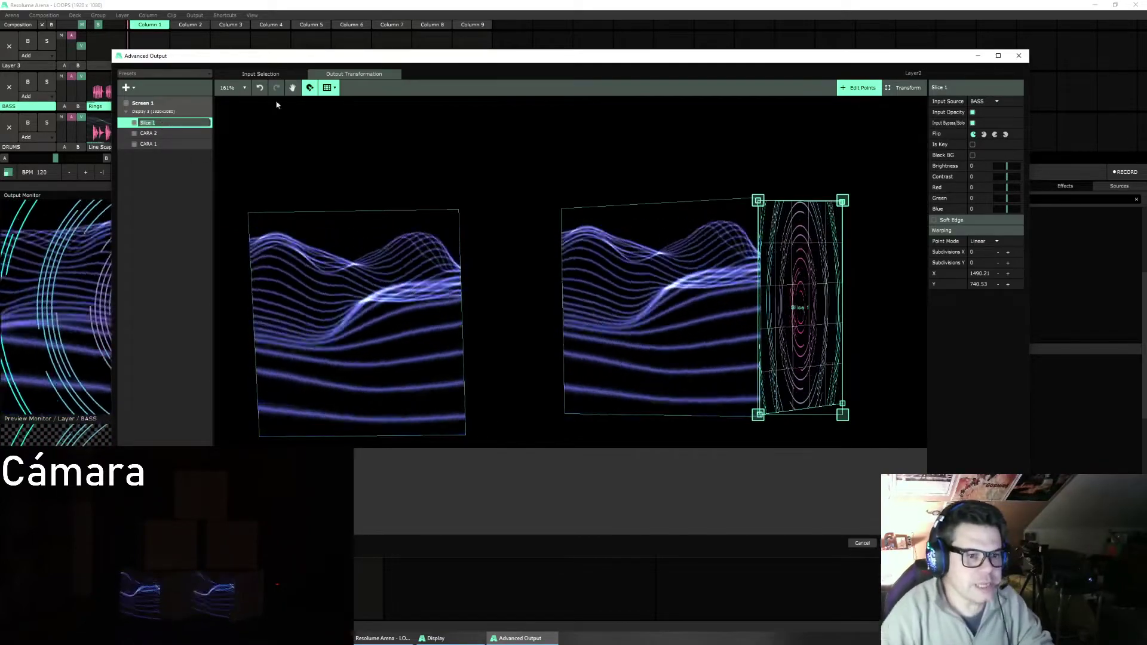
Step: Rename slice CARA 2 to CARA 3 and Slice 1 to CARA 4
double_click(157, 133)
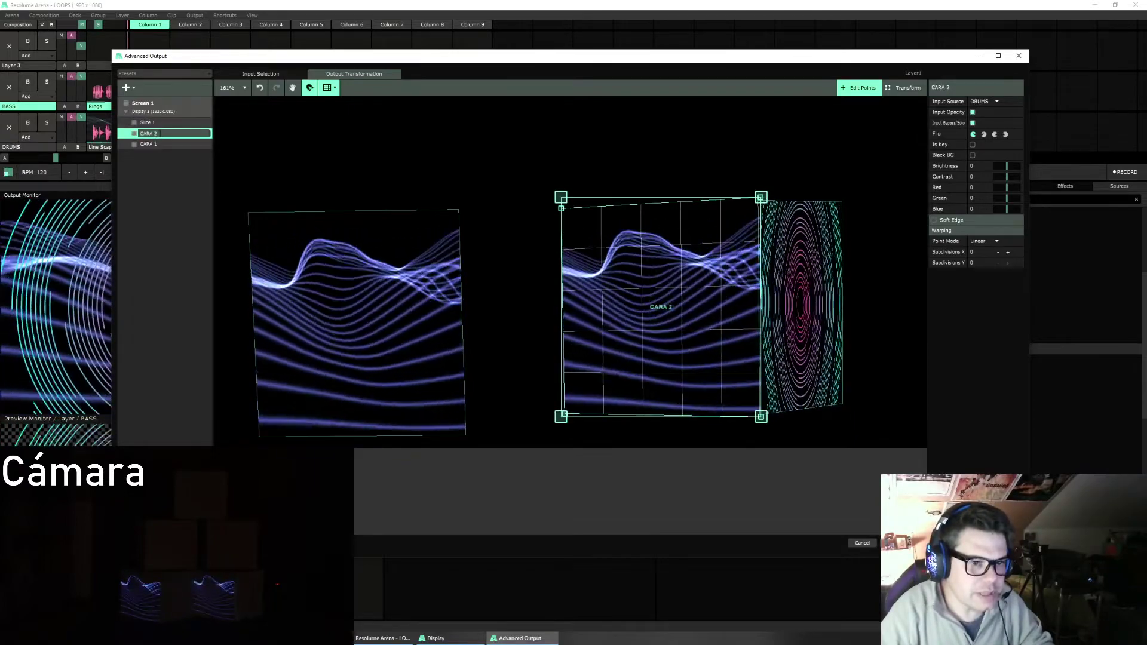
type("3")
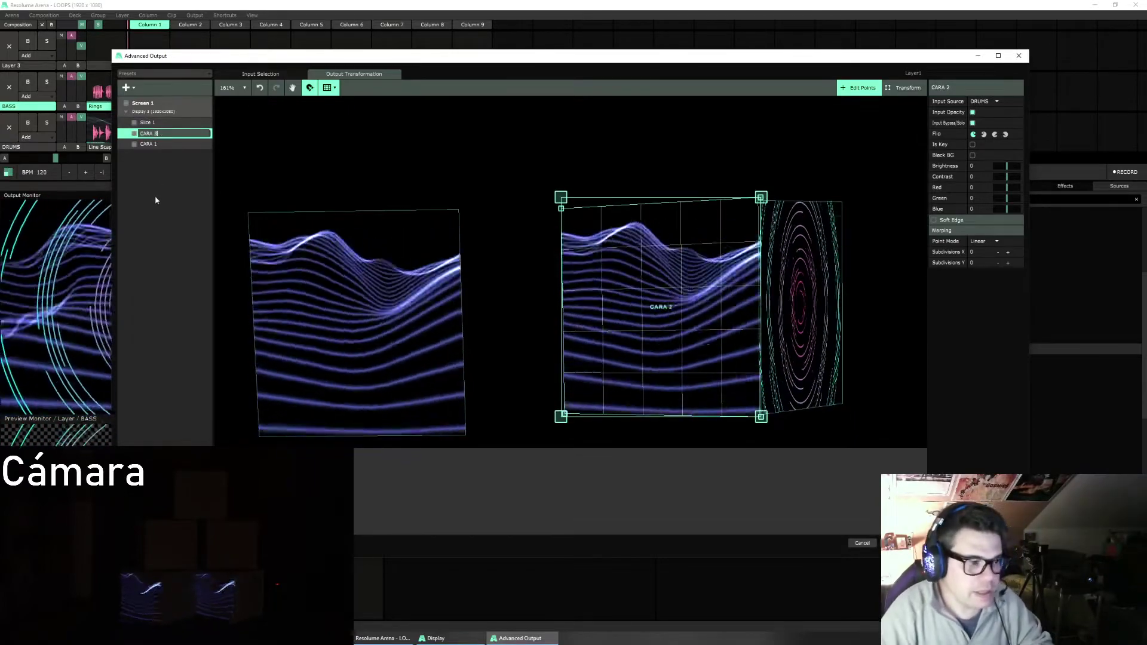
left_click(148, 122)
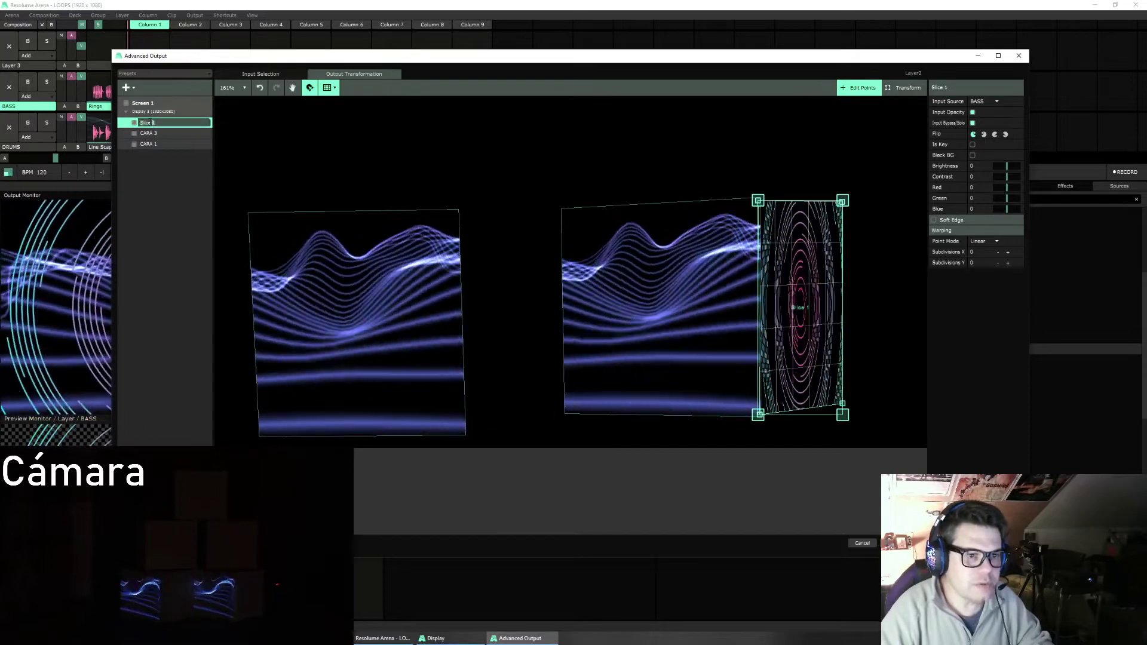
double_click(135, 123)
type("CARA")
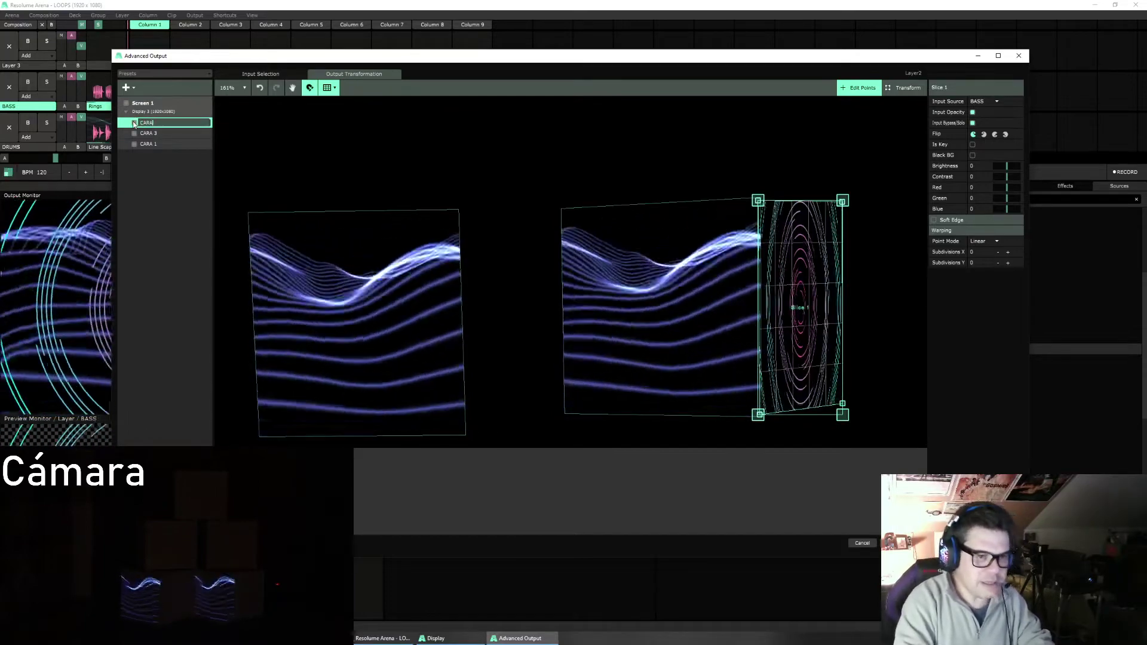
type(" 4")
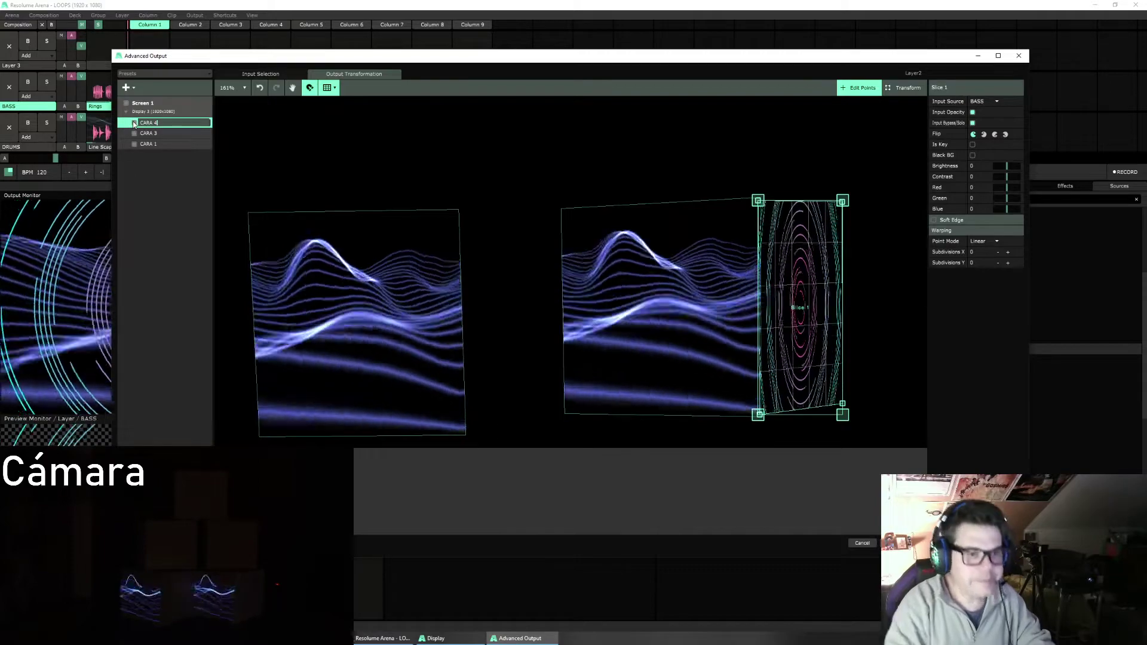
key("Return")
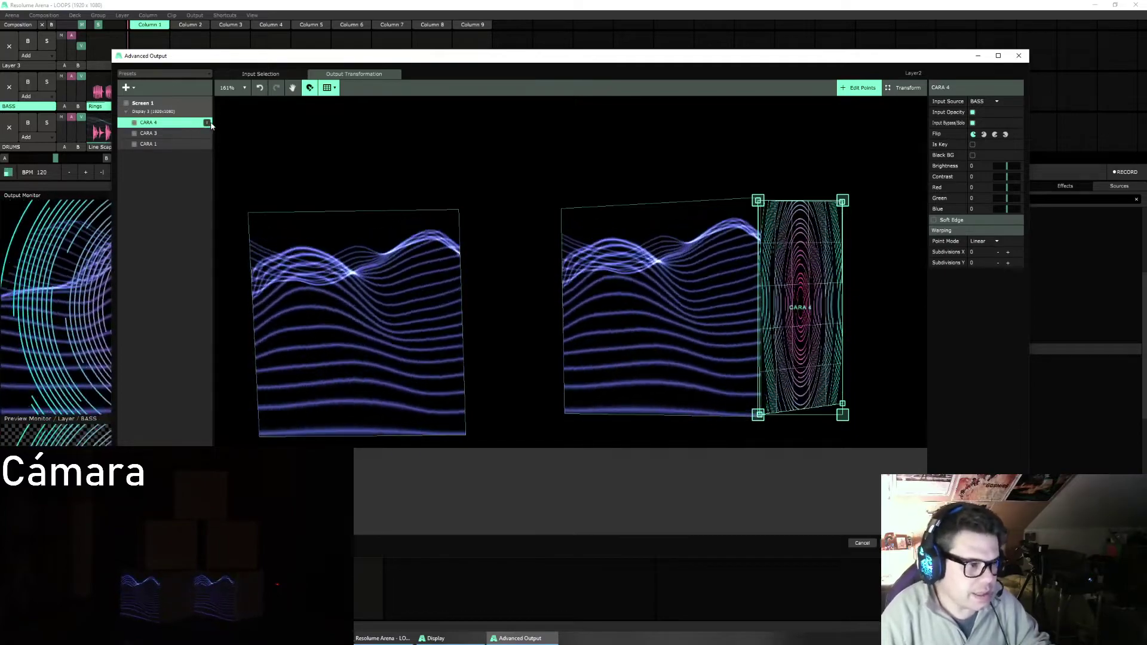
Step: Trim CARA 4's input edges to a 1080-wide square of the rings and verify on the output
left_click(268, 76)
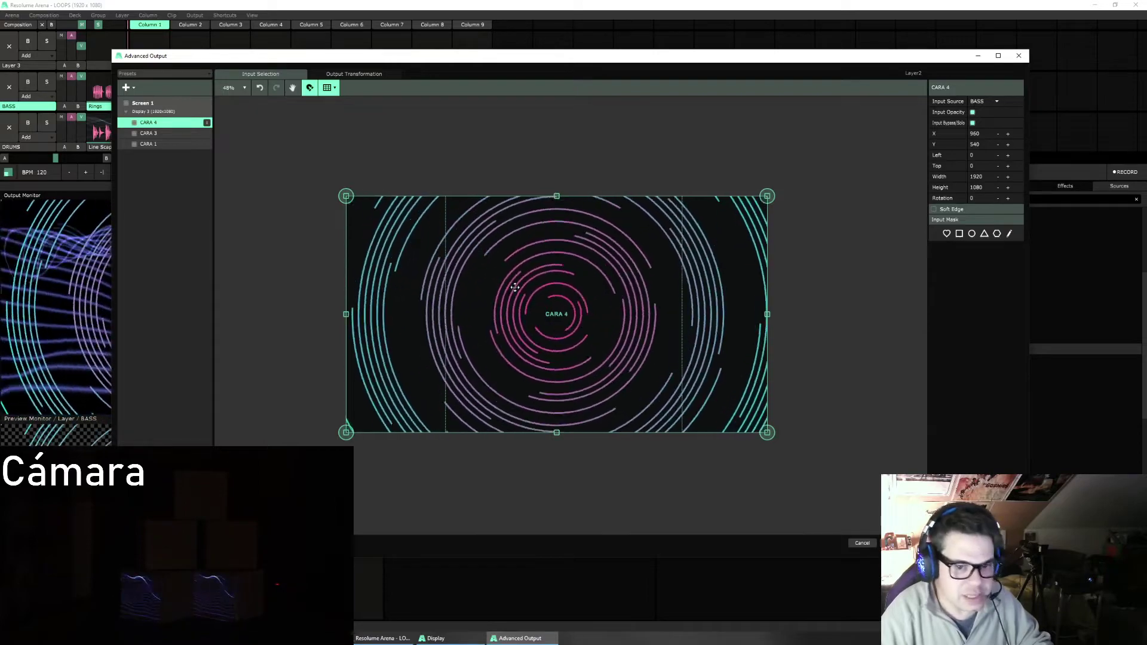
left_click(353, 74)
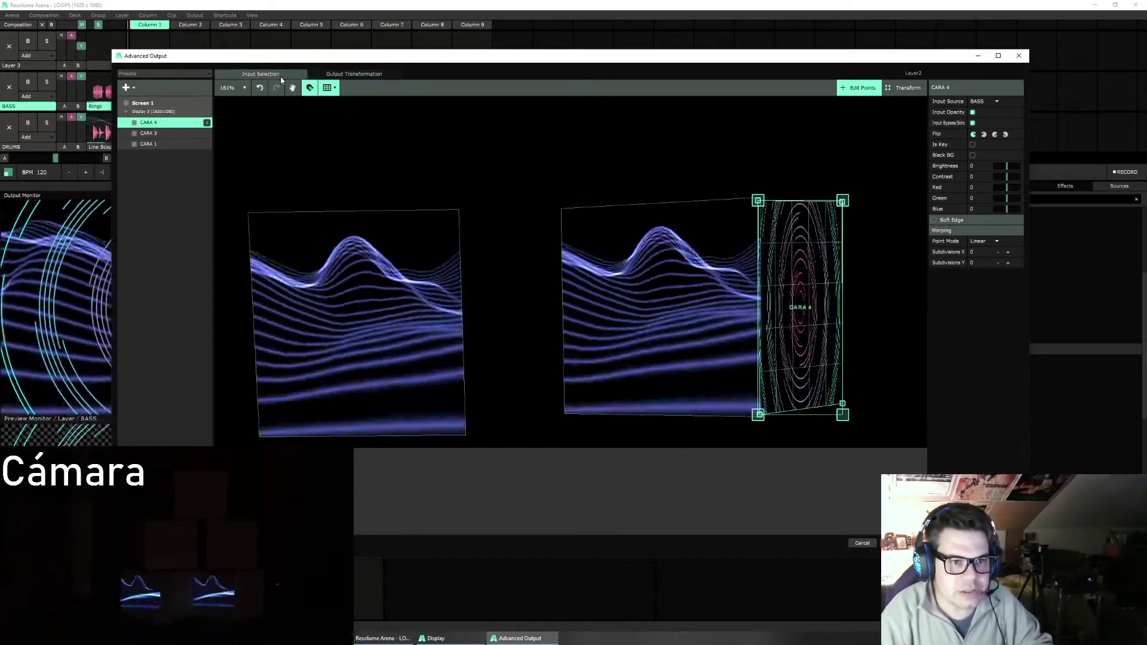
left_click(281, 76)
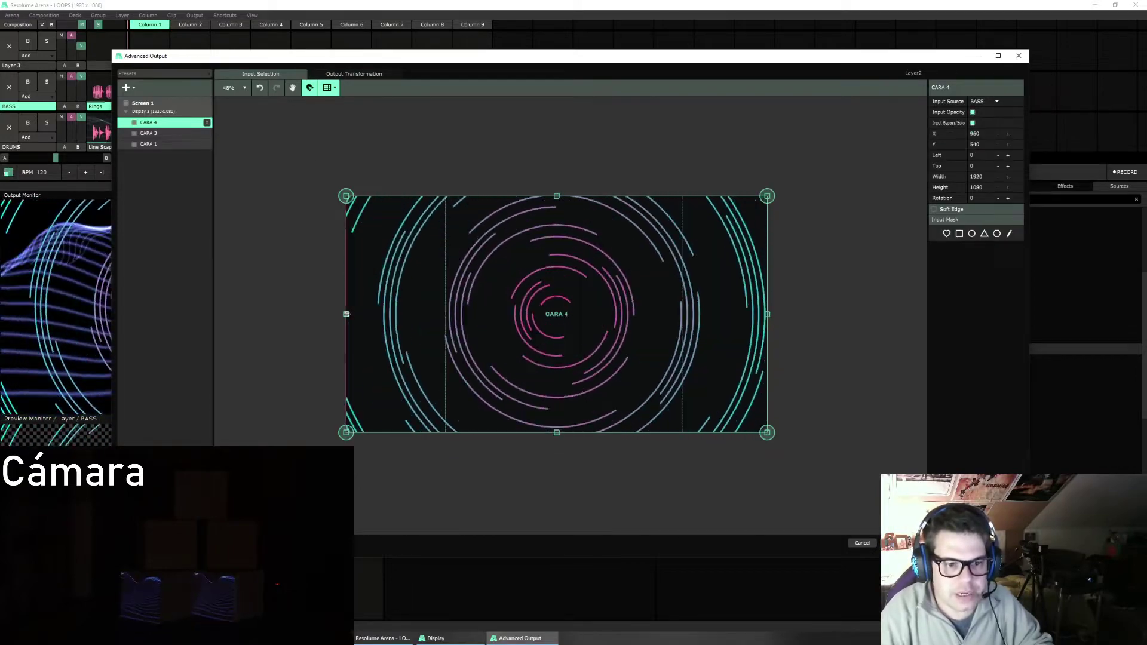
left_click_drag(346, 313, 445, 314)
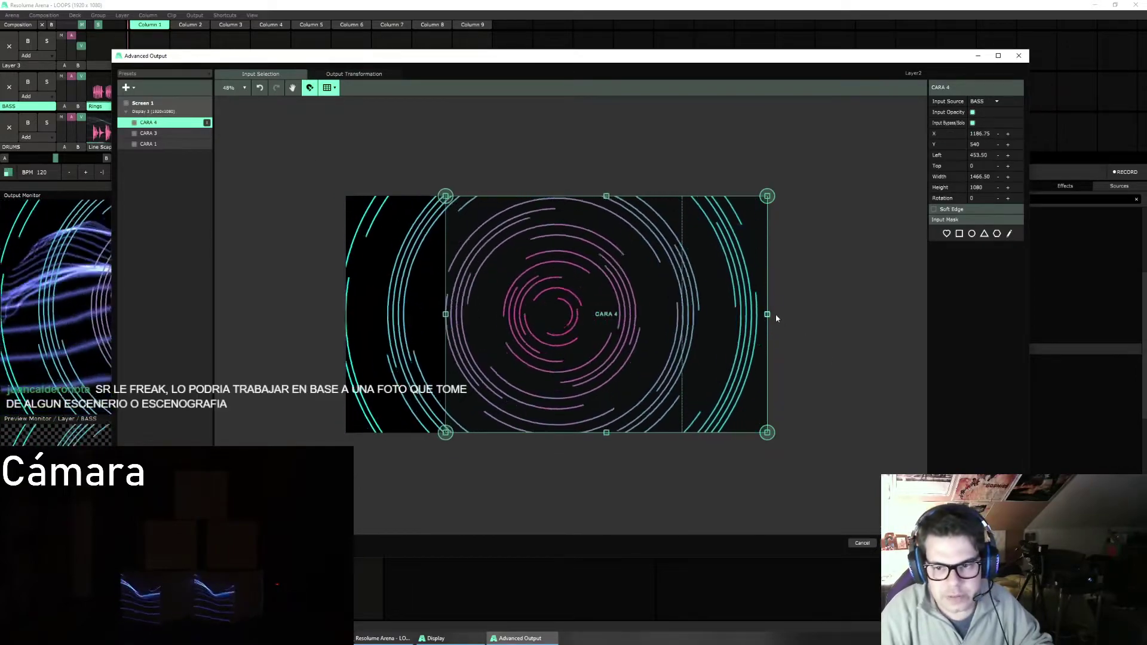
left_click_drag(767, 314, 683, 314)
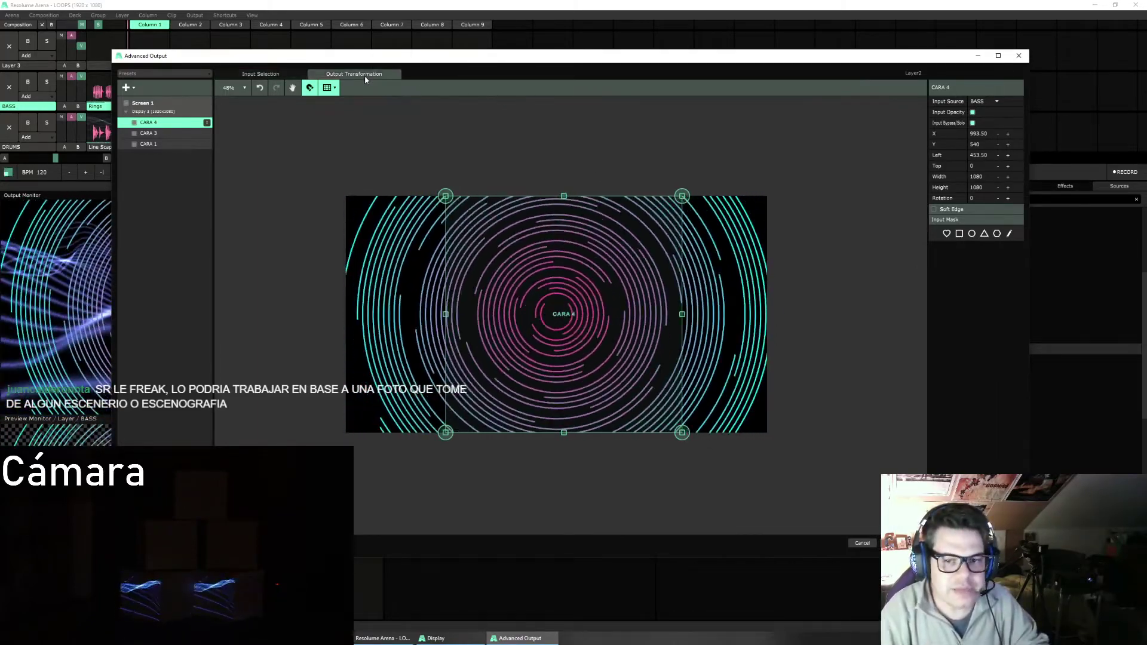
left_click(364, 76)
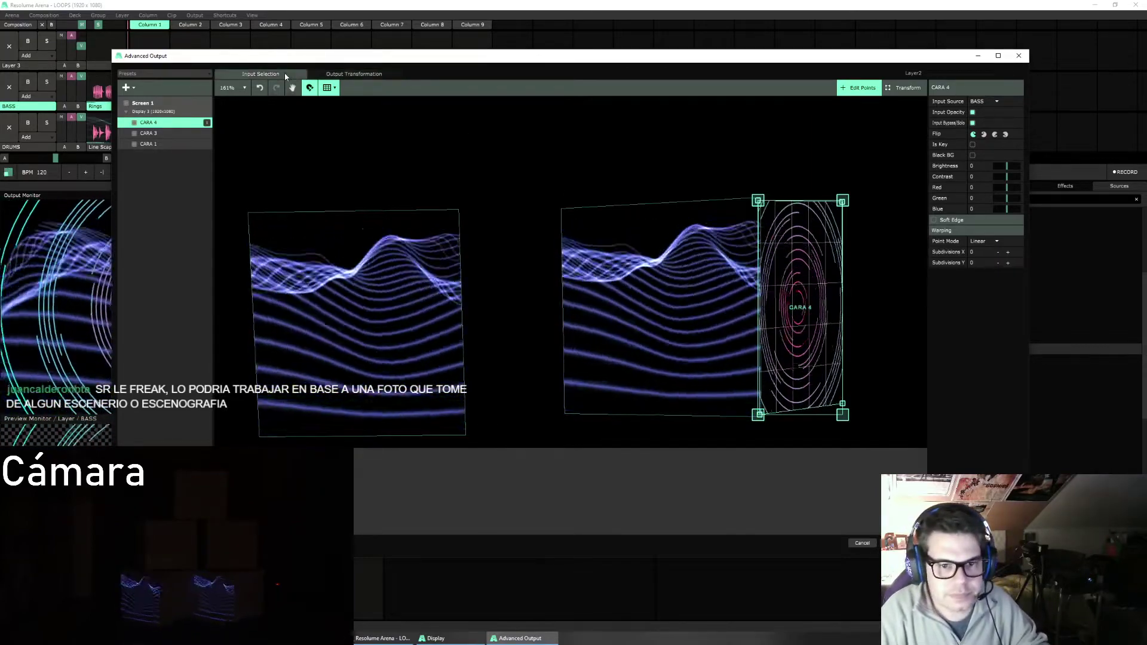
left_click(284, 74)
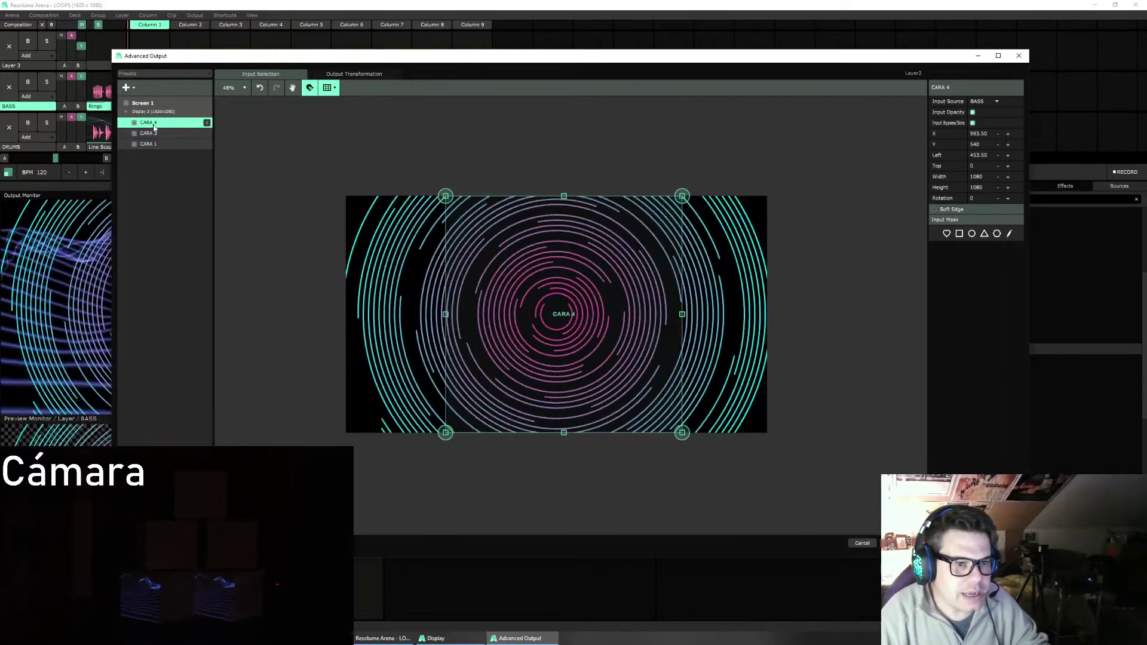
Step: Duplicate CARA 4, name the copy CARA 2, and select Screen 1 in Output Transformation
right_click(154, 126)
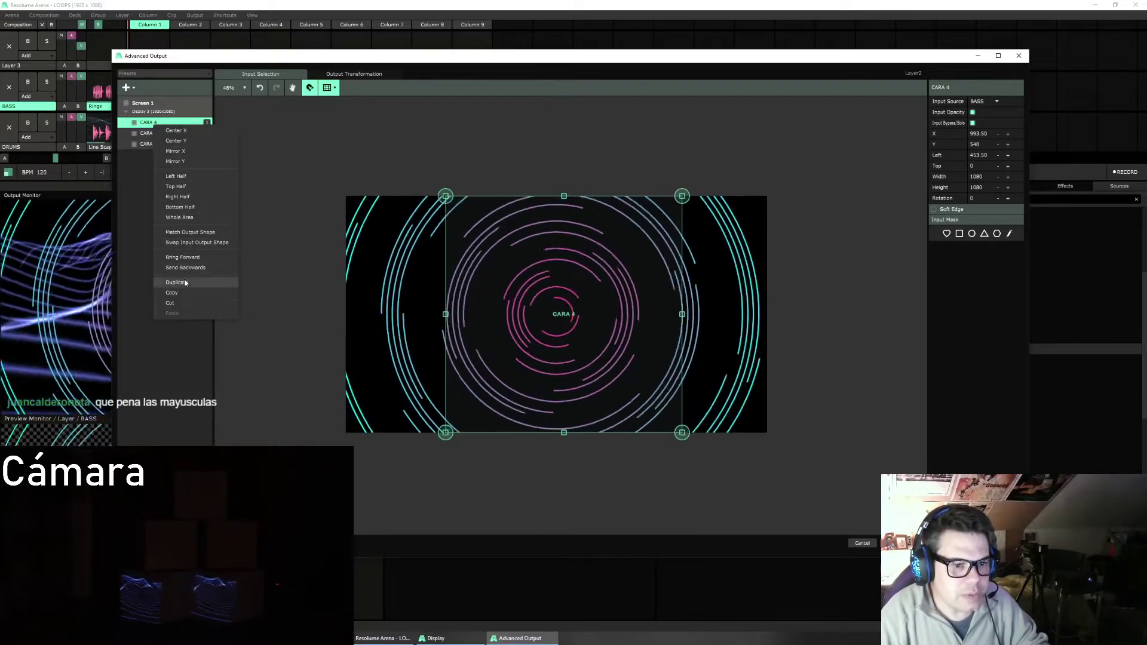
left_click(185, 283)
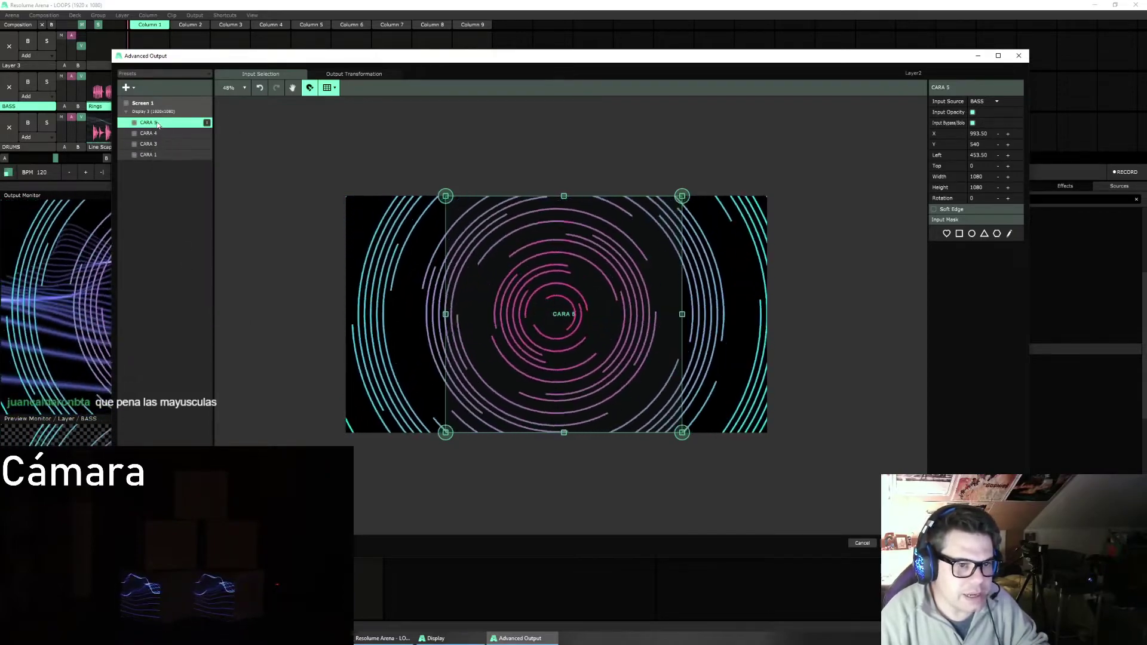
double_click(157, 123)
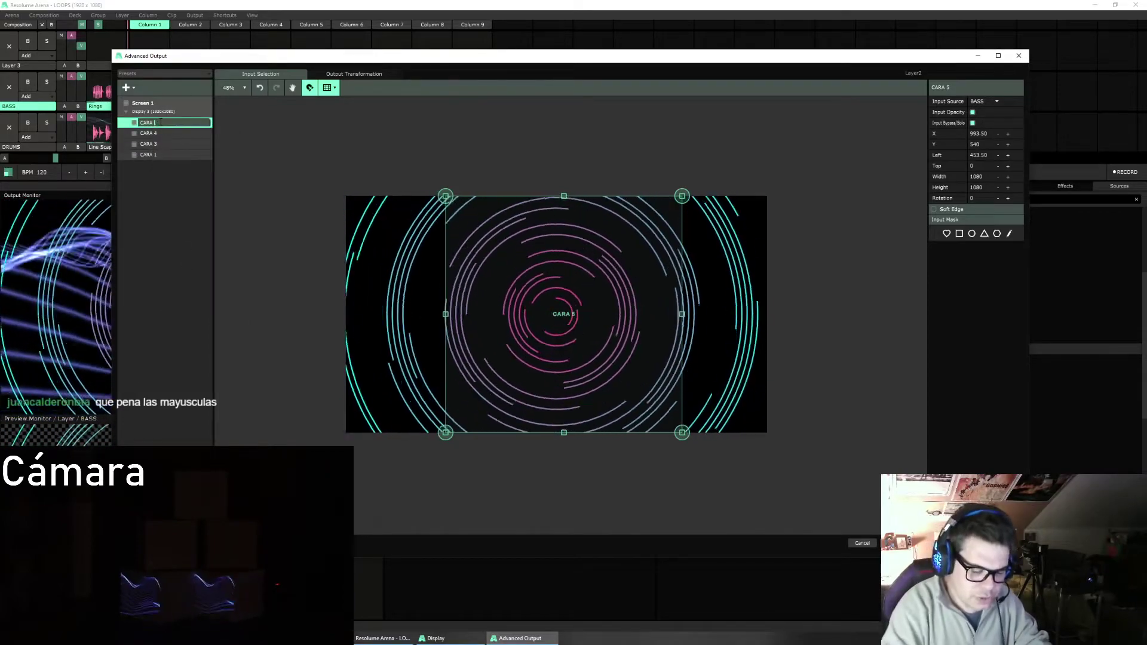
type("2")
key("Return")
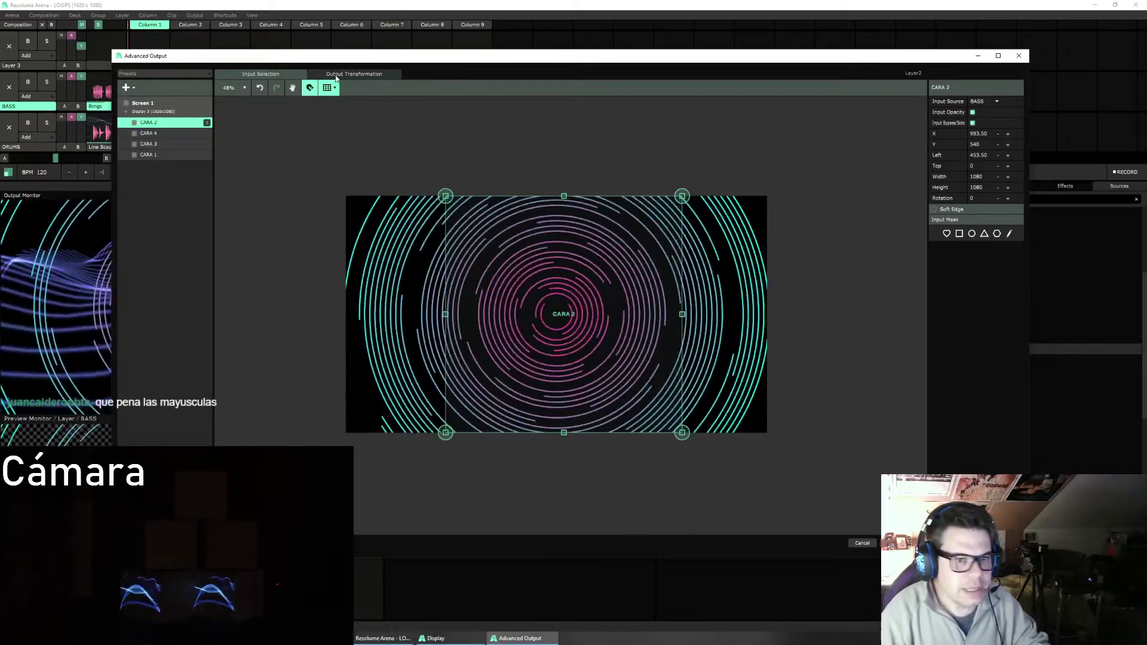
left_click(335, 76)
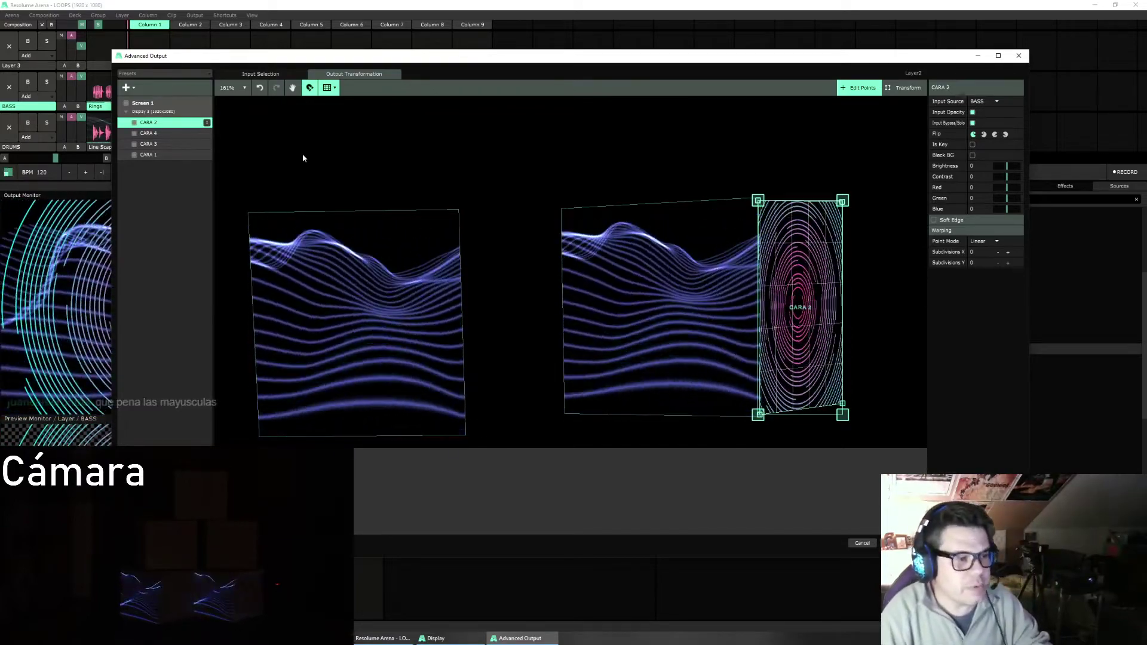
left_click(153, 109)
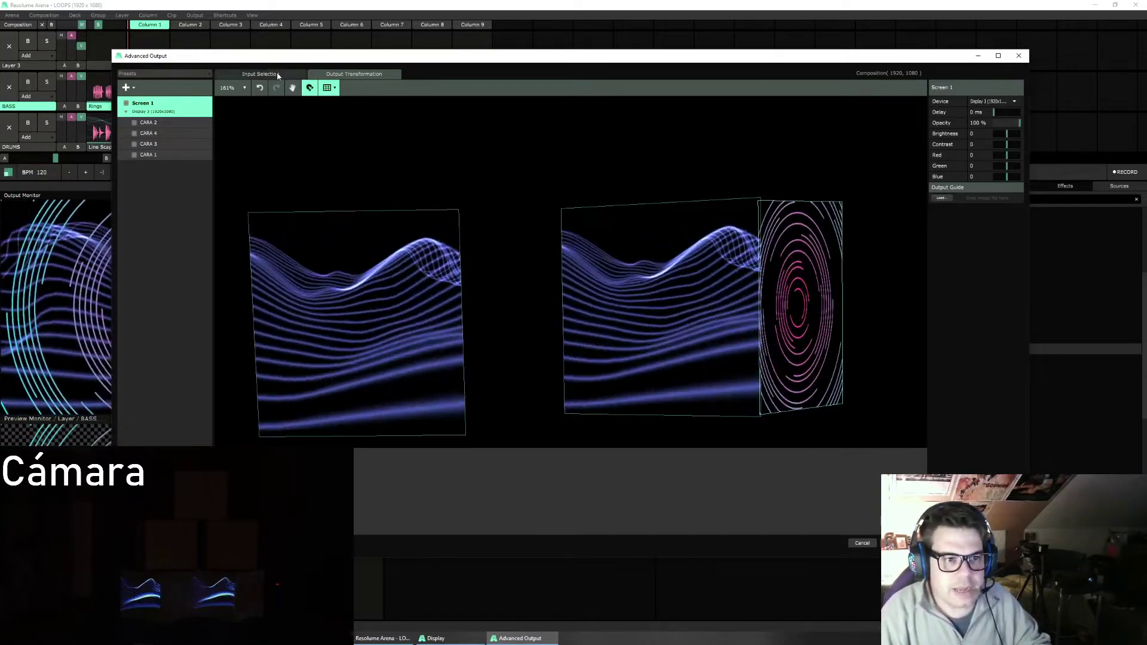
Step: Move the CARA 2 slice into the gap between CARA 1 and CARA 3 on the output
left_click(260, 74)
left_click(164, 123)
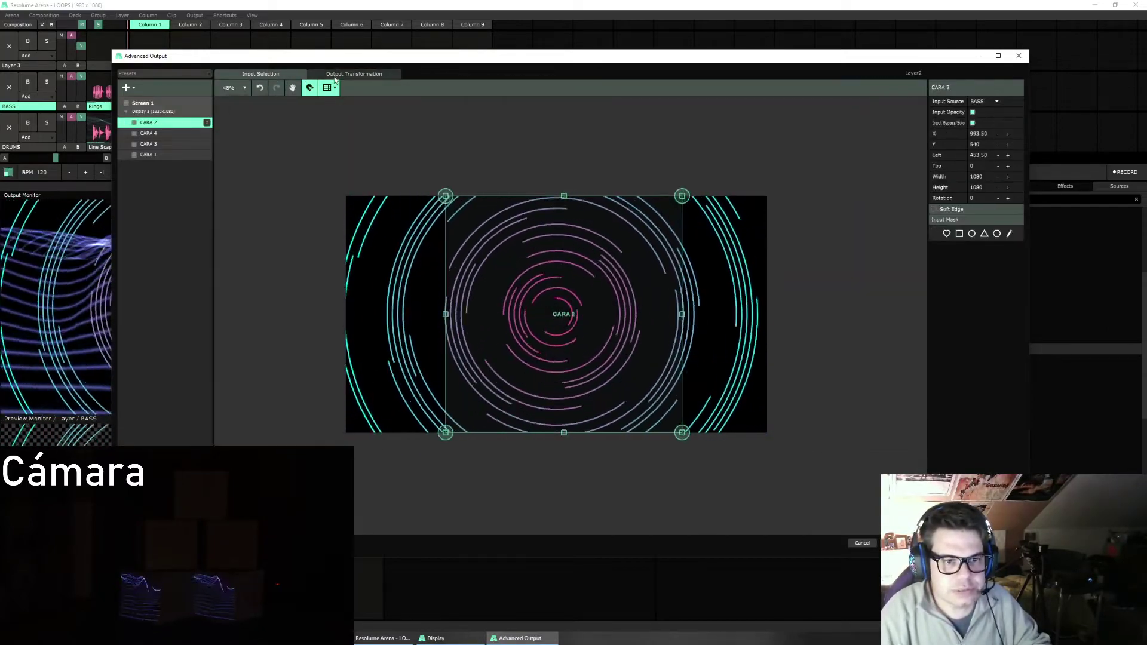
left_click(353, 74)
left_click_drag(771, 273, 510, 283)
Step: With Edit Points on, drag CARA 2's four corners to match the face edges
left_click(644, 258)
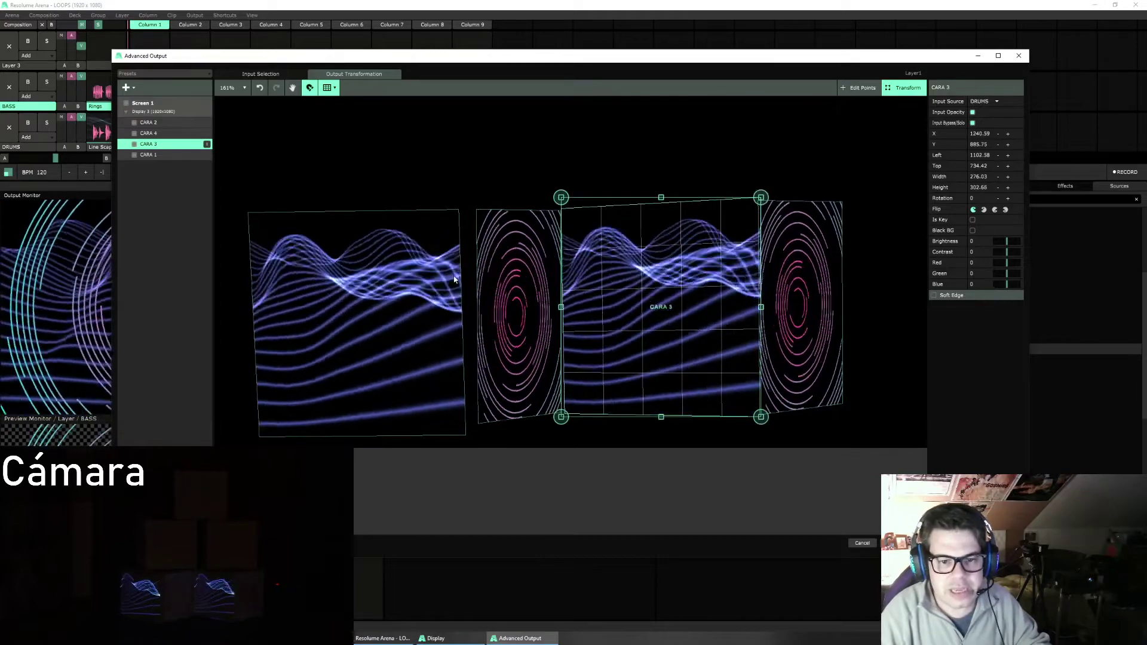
left_click(860, 88)
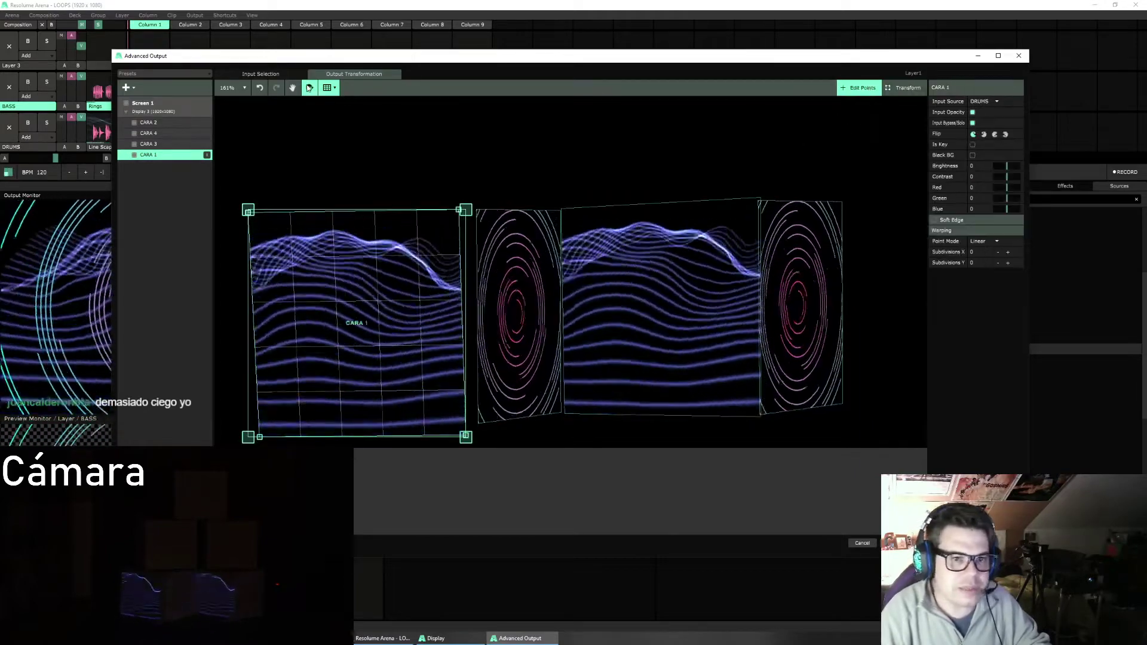
left_click(487, 237)
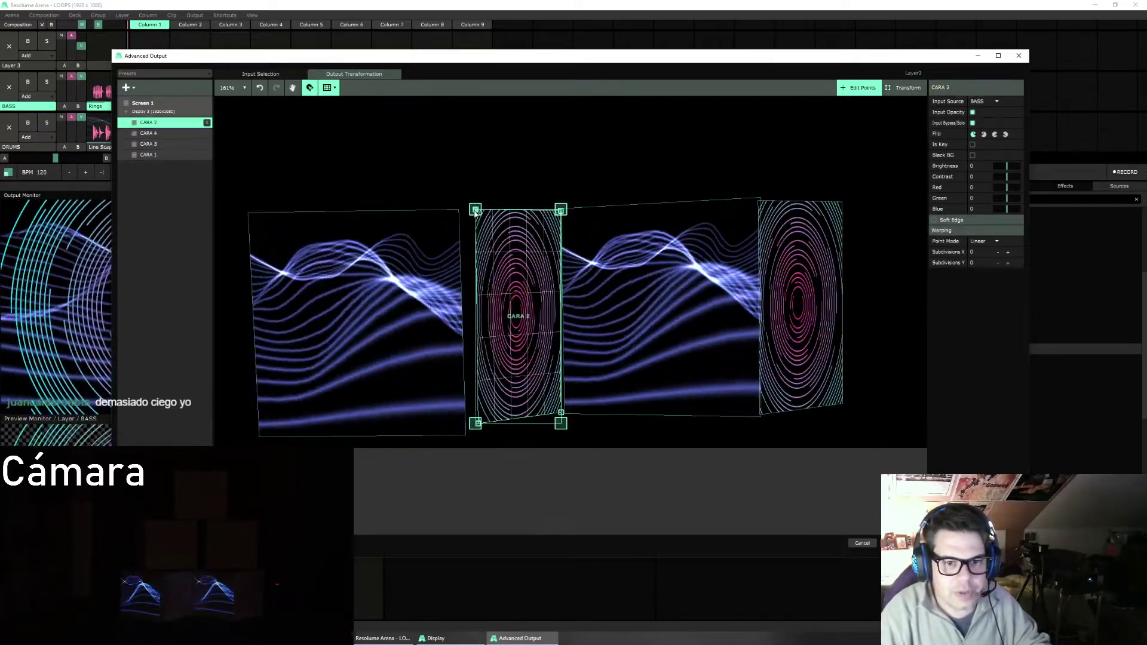
left_click_drag(476, 210, 459, 212)
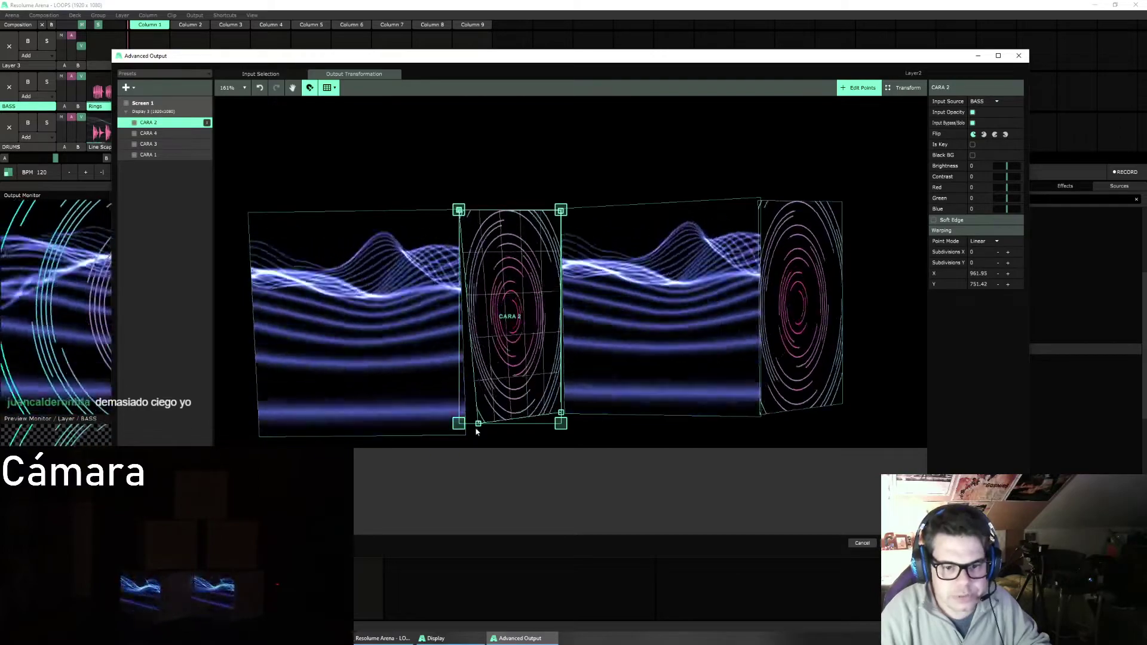
left_click_drag(478, 423, 466, 439)
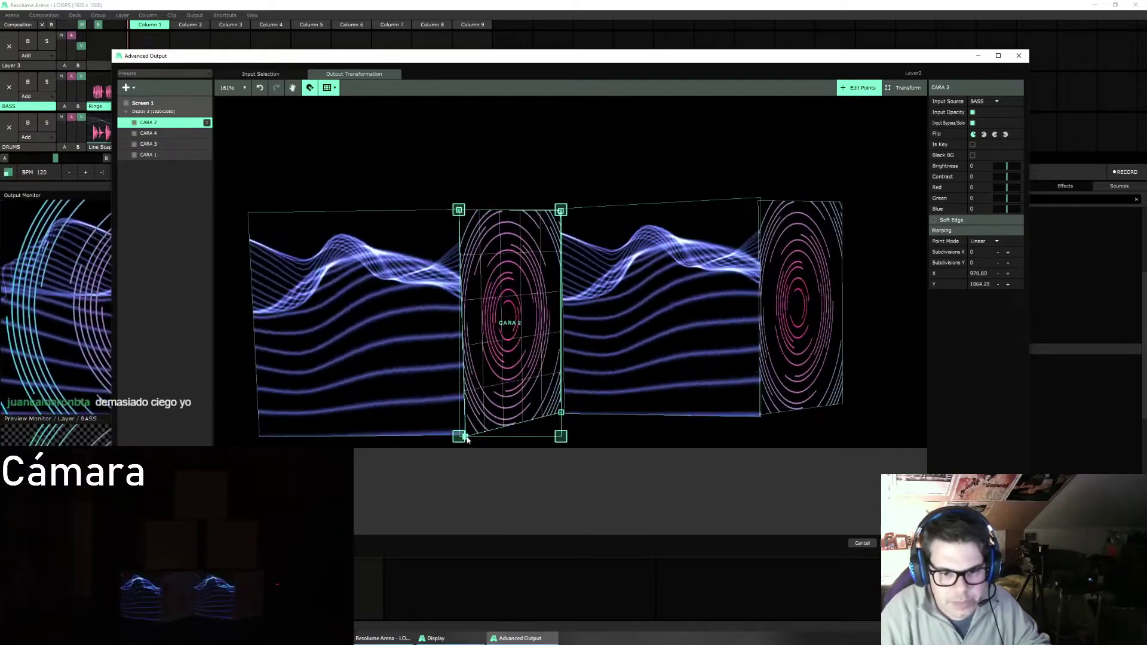
left_click_drag(561, 413, 562, 424)
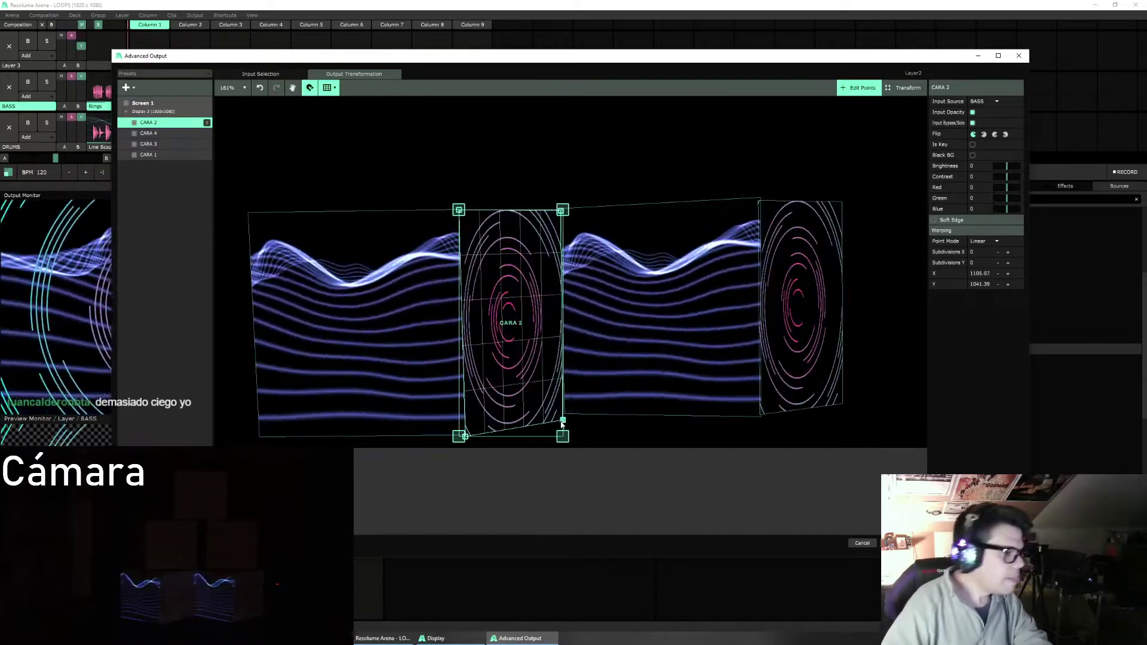
left_click(560, 211)
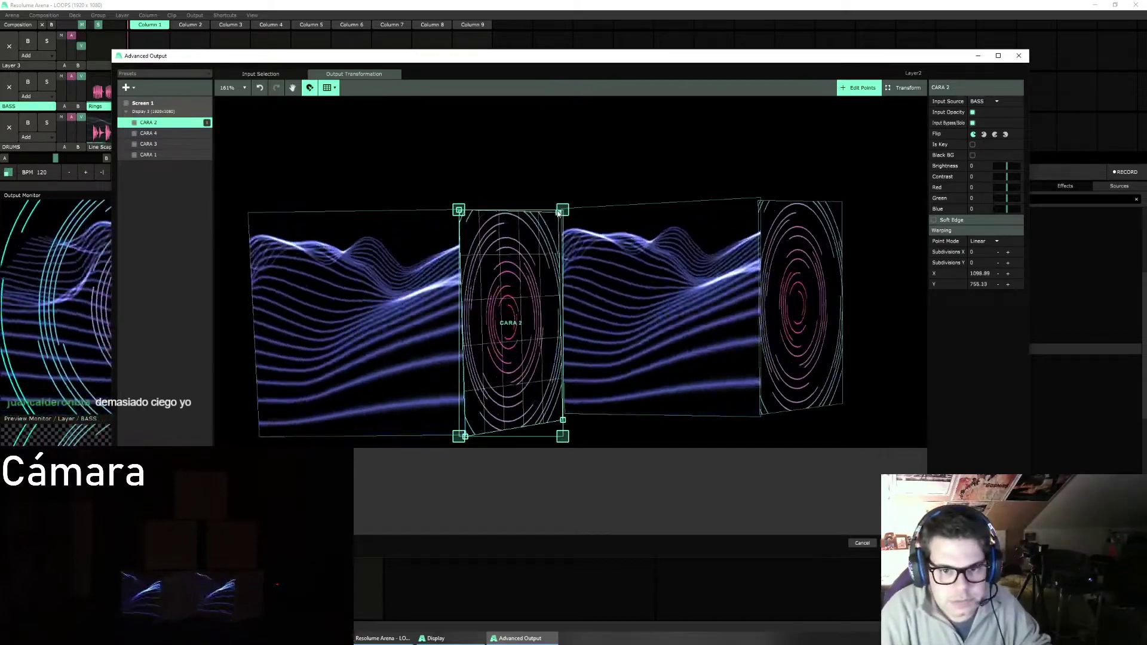
left_click_drag(561, 211, 562, 210)
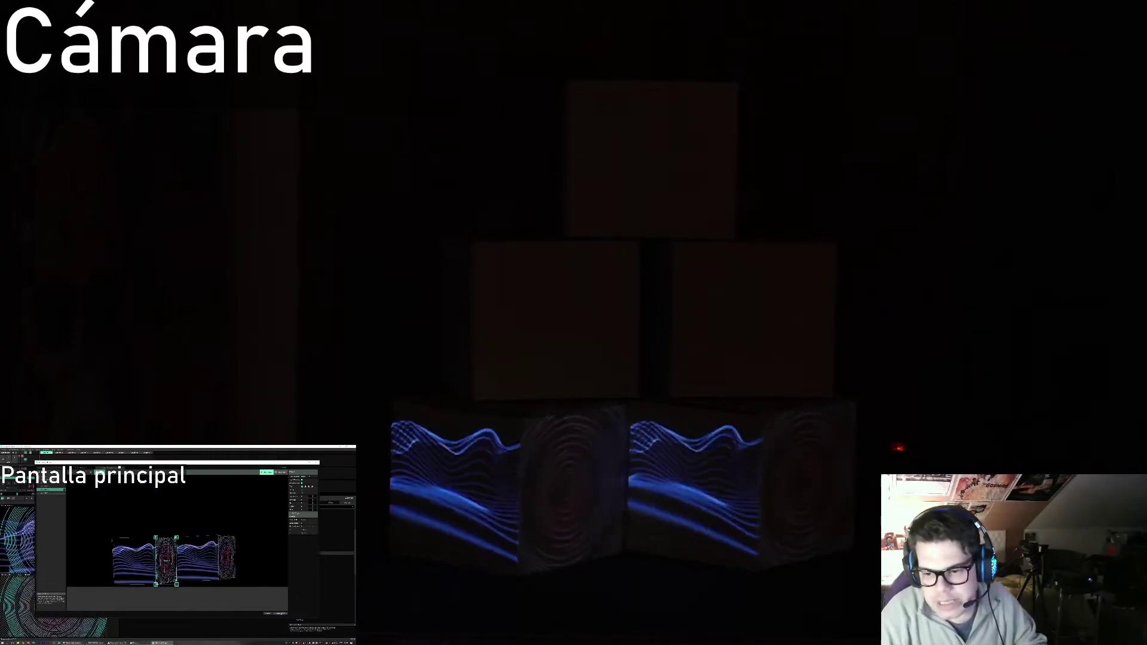
Step: Close the Advanced Output window with Alt+F4
key("alt+F4")
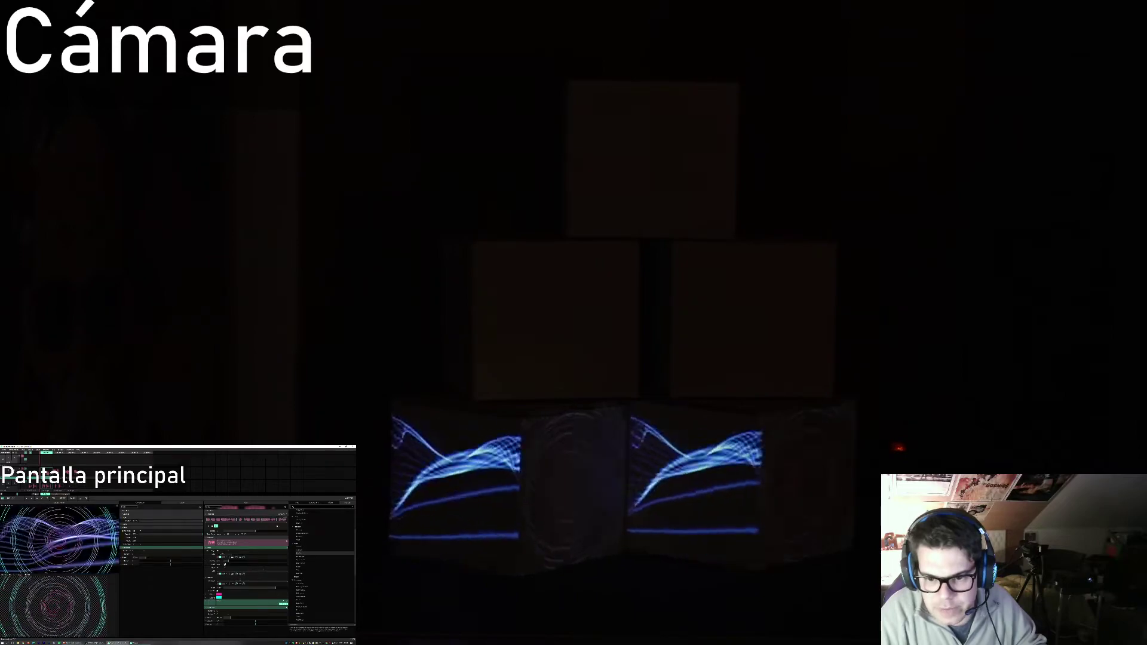
Step: Adjust the bottom slider and close the open dialog so the output goes black
mouse_move(278, 587)
left_mouse_down()
mouse_move(260, 587)
mouse_move(274, 589)
left_mouse_up()
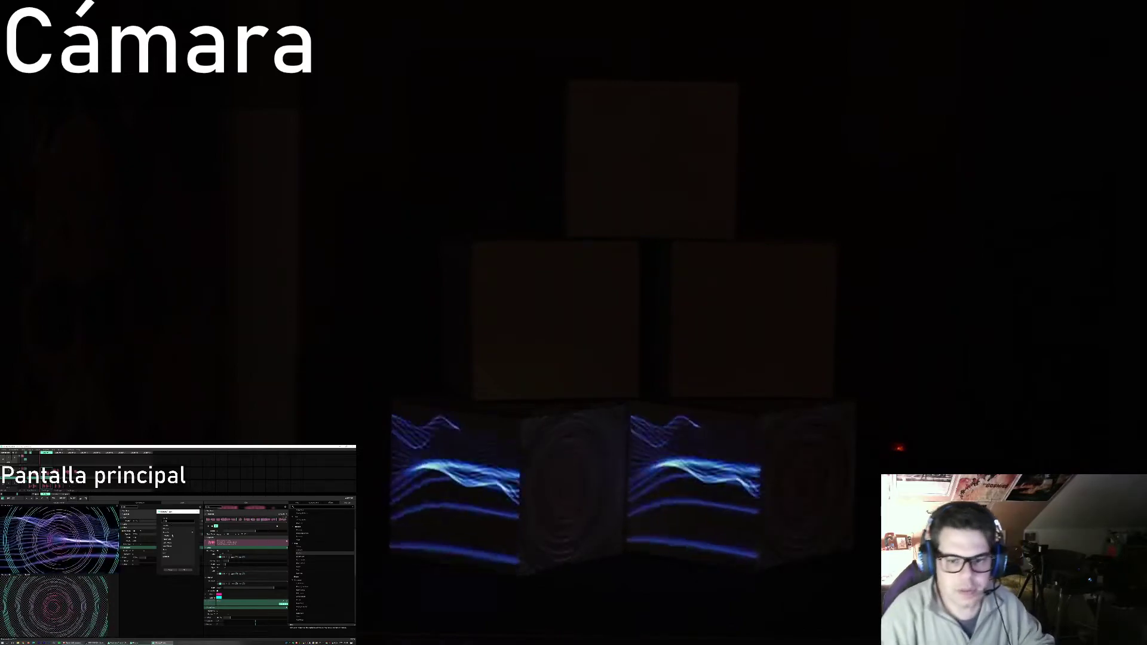
left_click(186, 569)
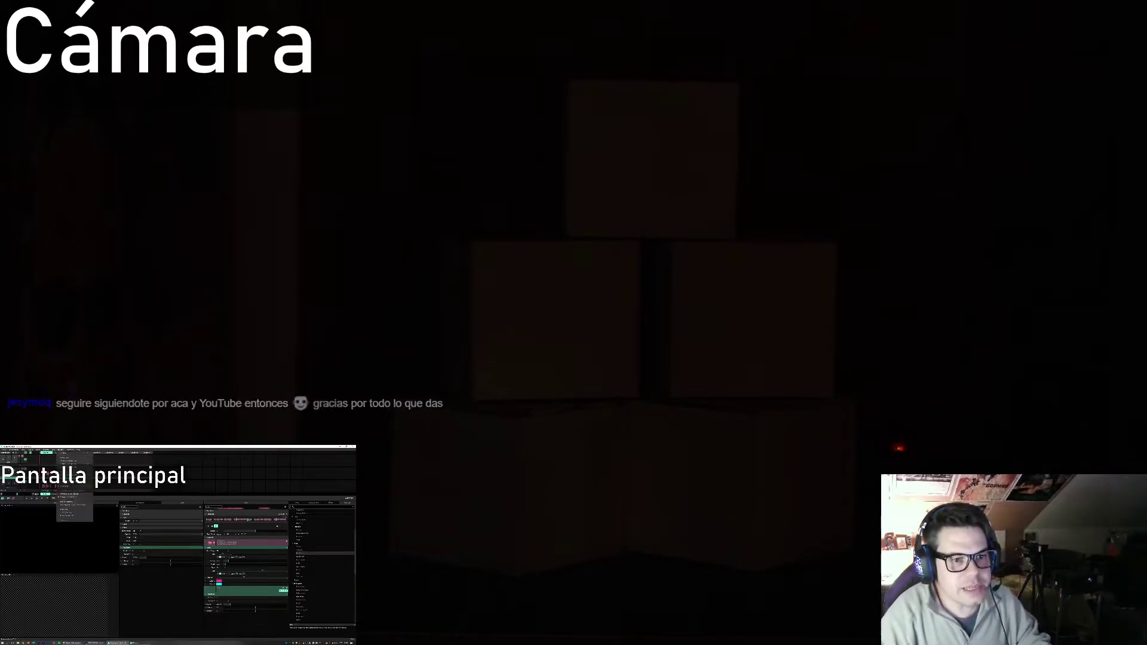
Step: Open Advanced Output and select the middle and left slices to inspect the mapping
left_click(66, 498)
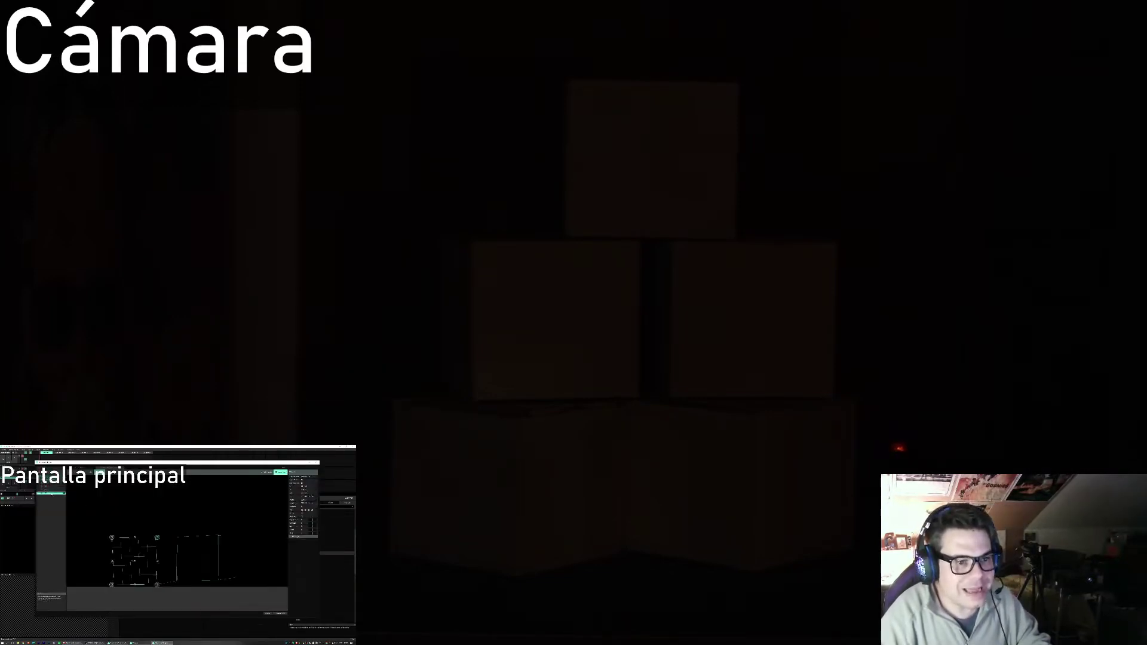
left_click(166, 561)
left_click(51, 491)
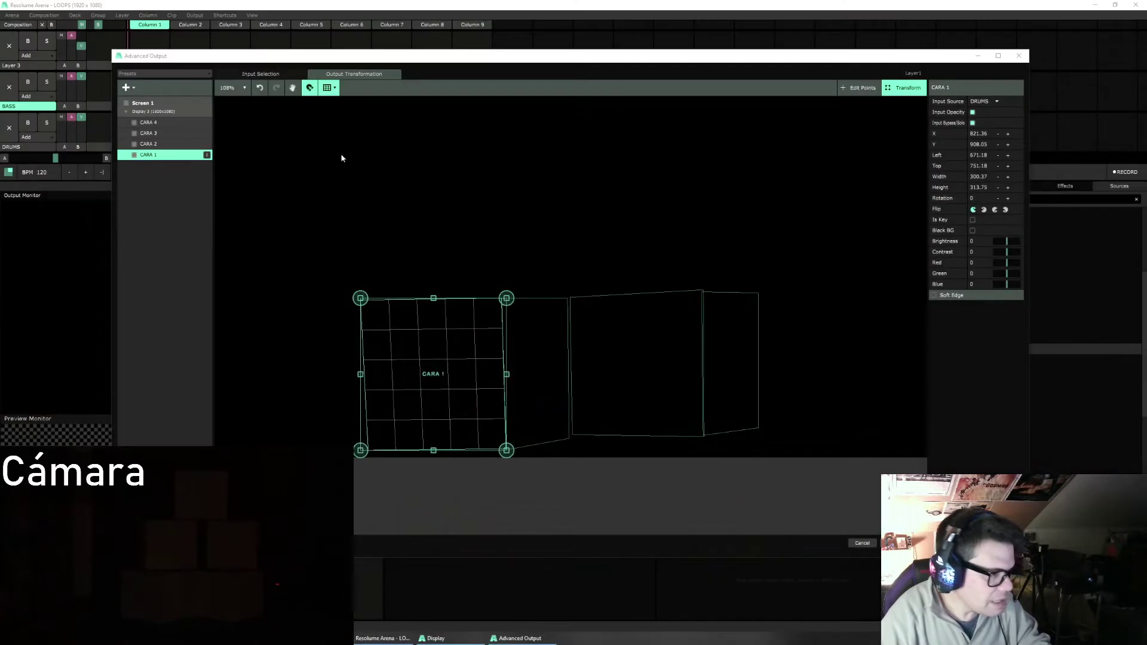
Step: Select CARA 1, view its Input Source options, then exit with Esc
left_click(140, 200)
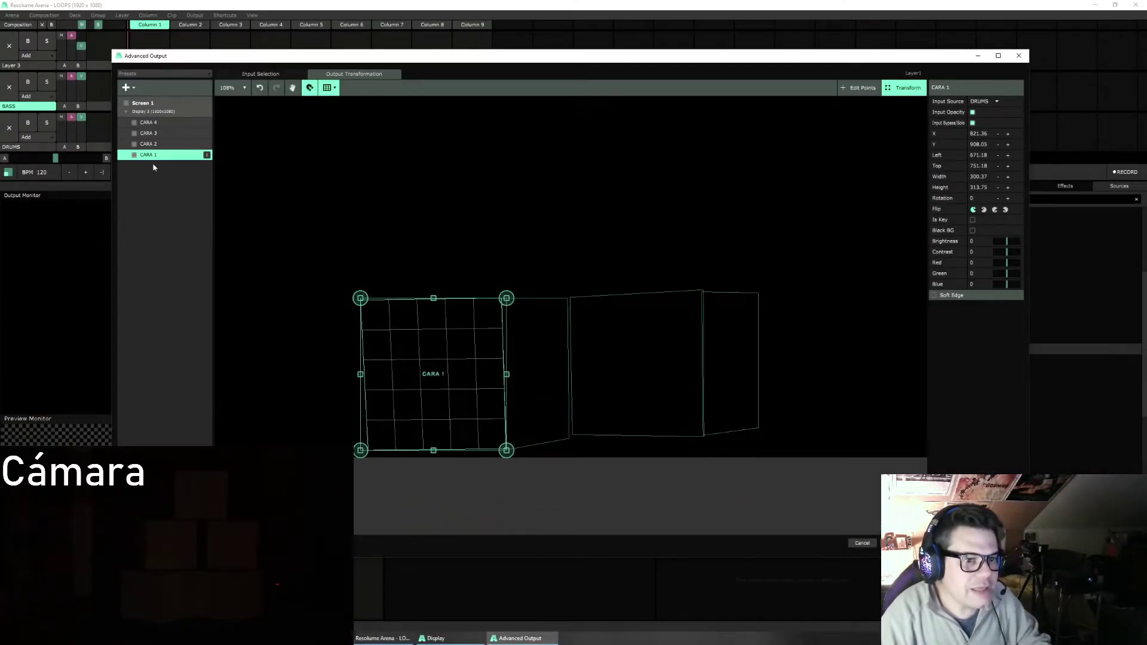
left_click(159, 144)
left_click(159, 155)
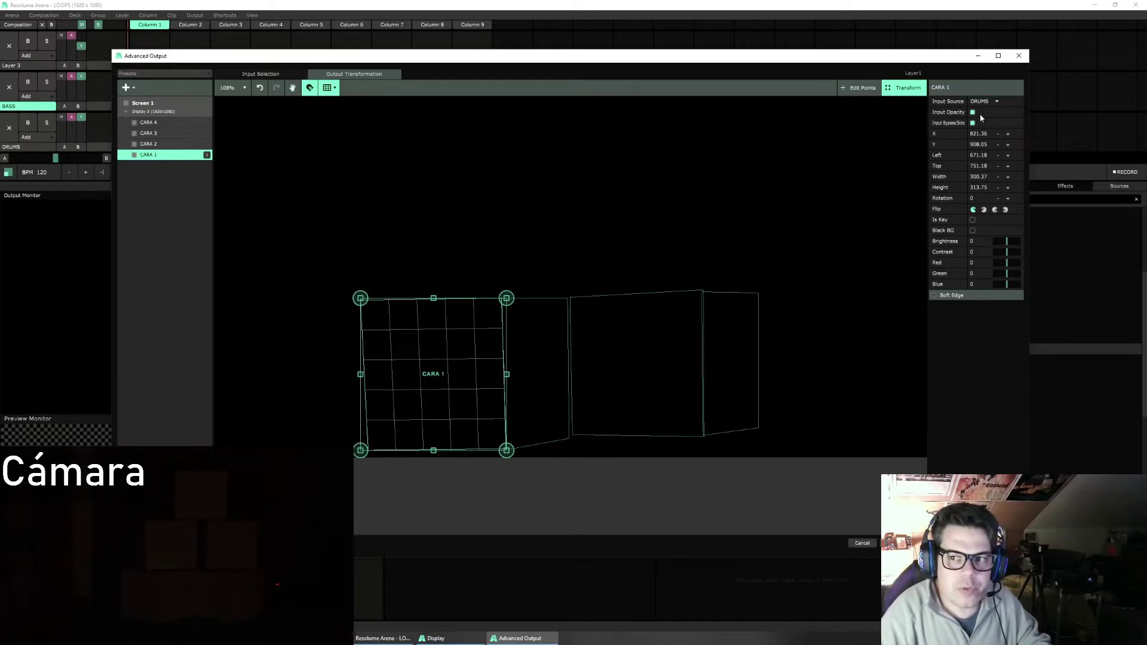
left_click(995, 102)
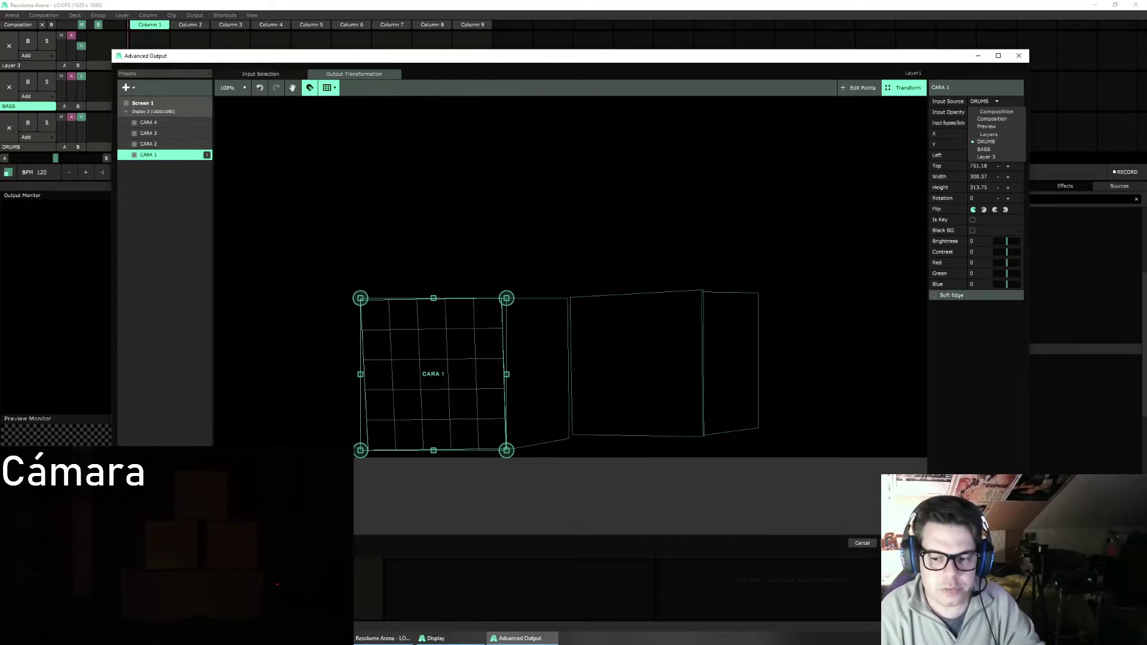
key("Escape")
key("Escape")
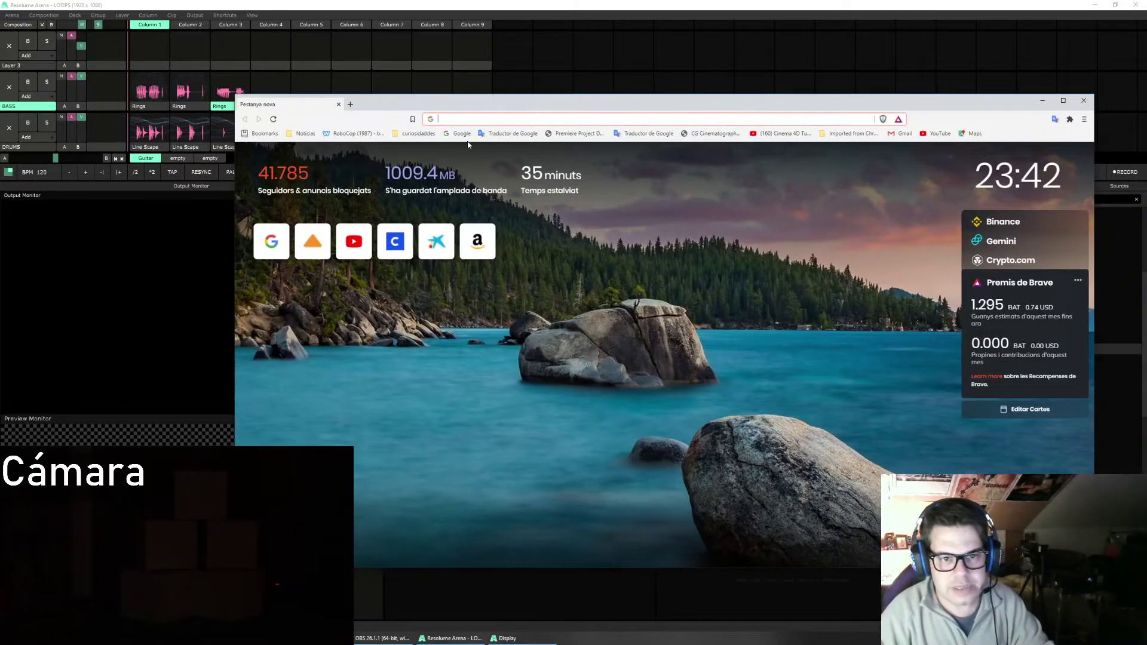
Step: Search Google for 'sony z90', view the image results, and close the browser
left_click(461, 133)
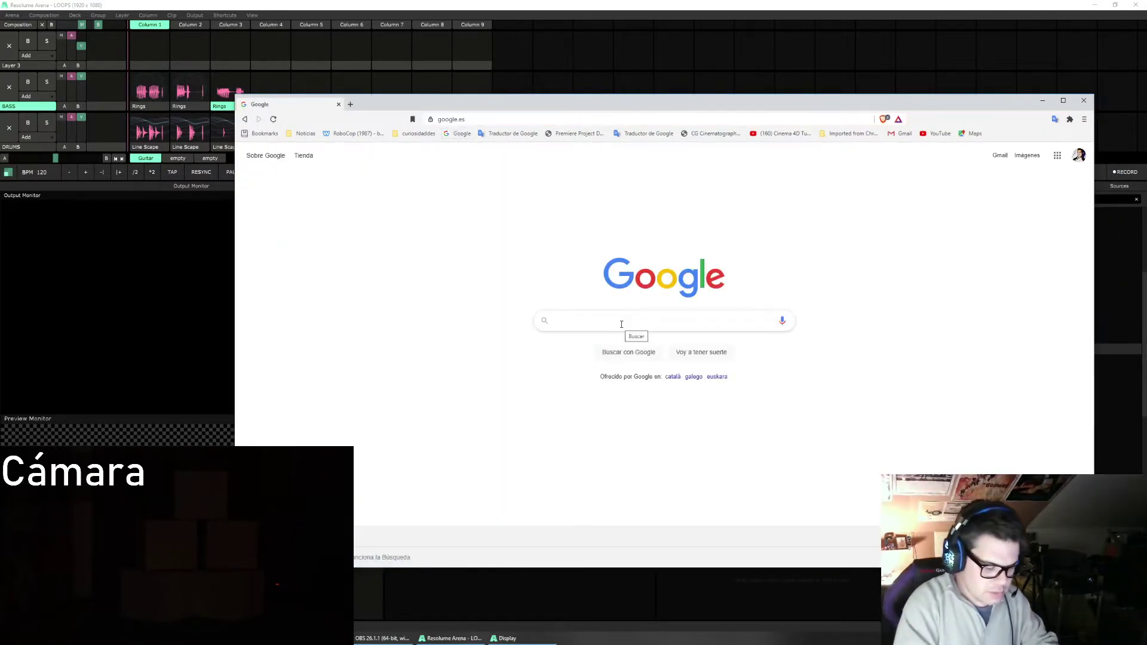
type("sony z90")
key("Return")
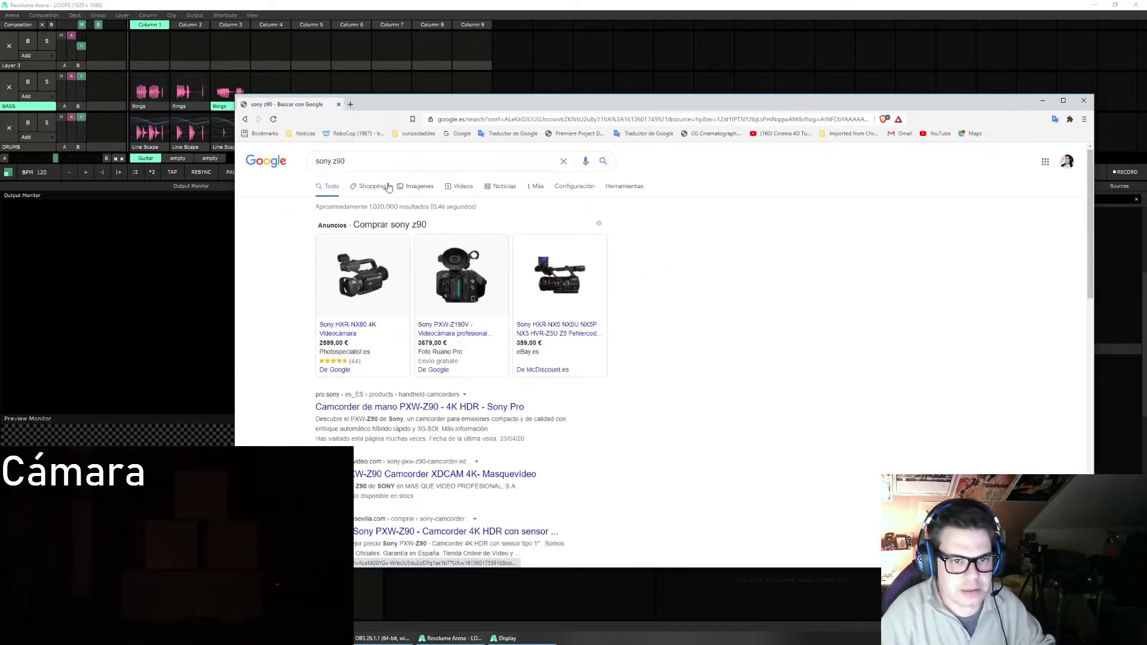
left_click(416, 186)
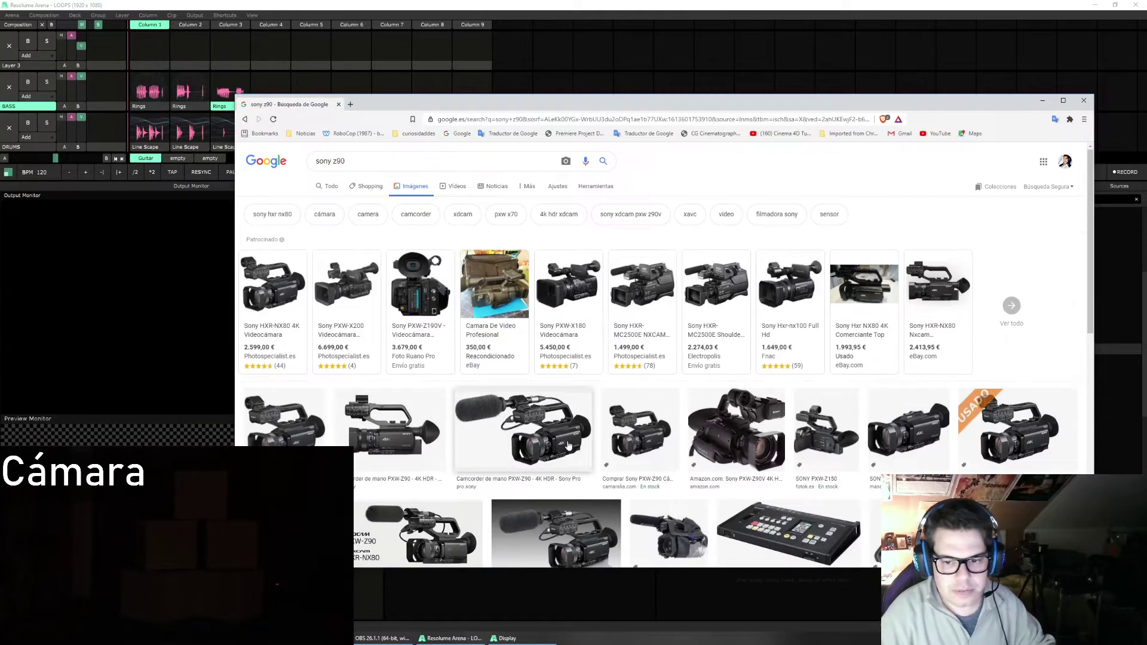
left_click(1083, 100)
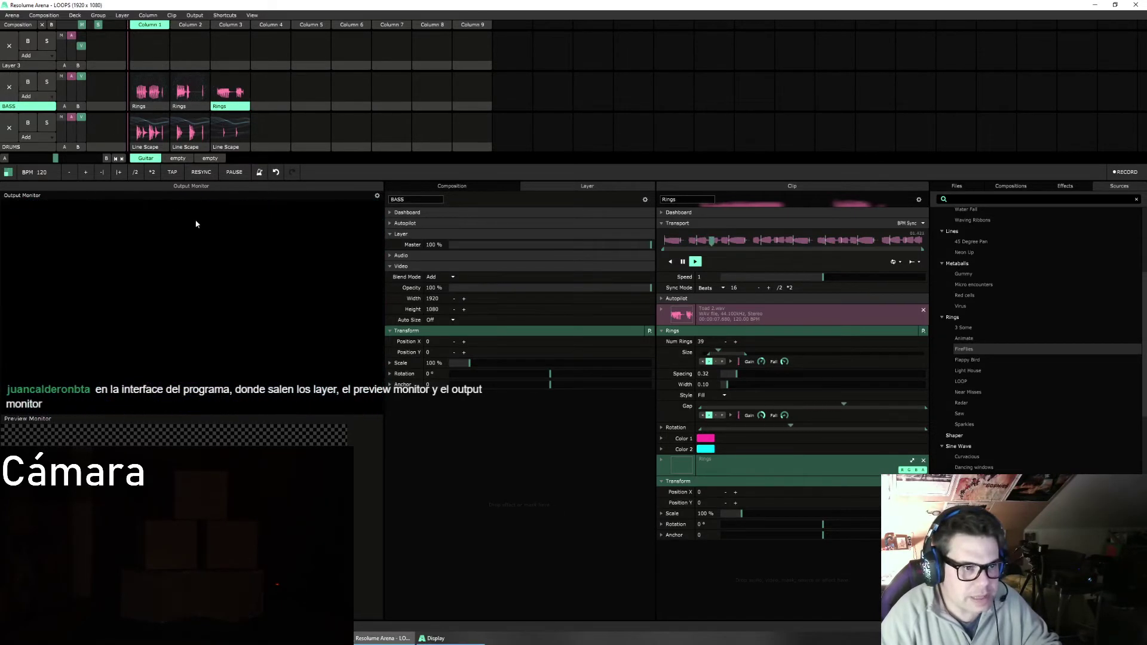
Step: Open the Rings effect presets, then close them and collapse the Rings settings
left_click(923, 331)
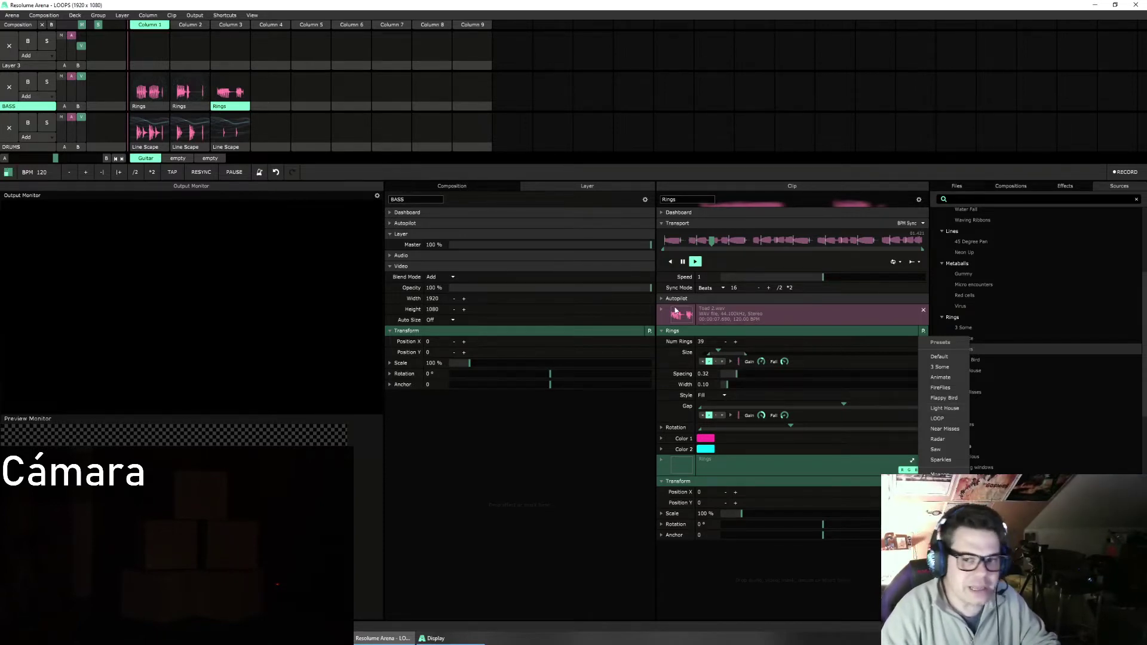
left_click(775, 335)
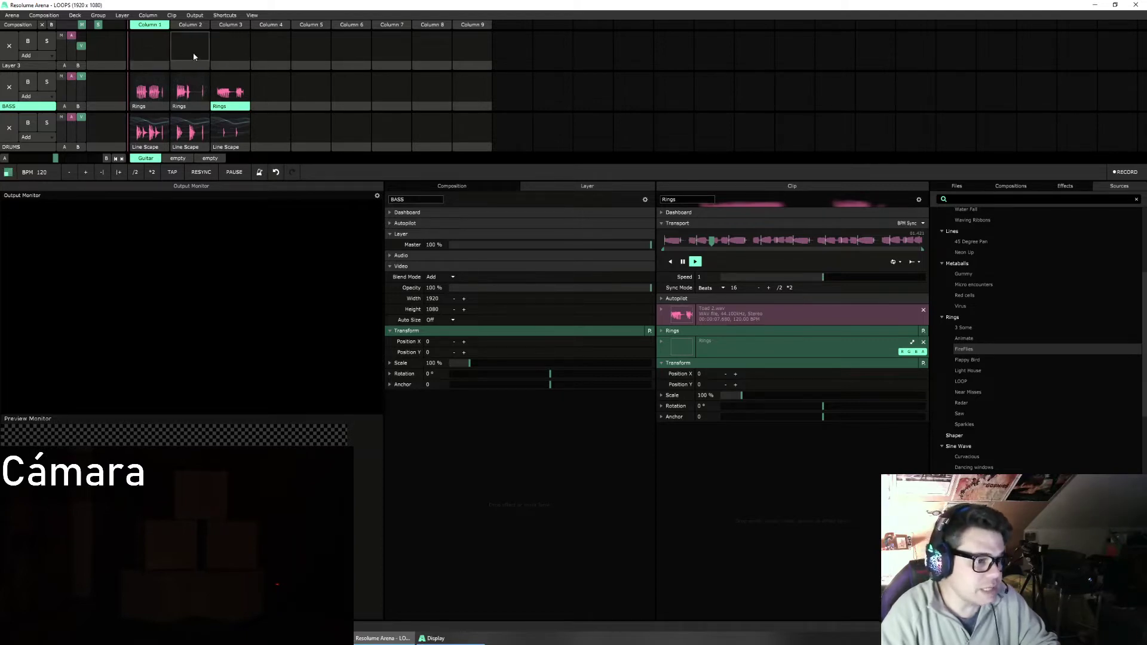
Step: Add a new empty Layer 4 on top and enlarge the deck to reveal the DRUMS row
left_click(122, 15)
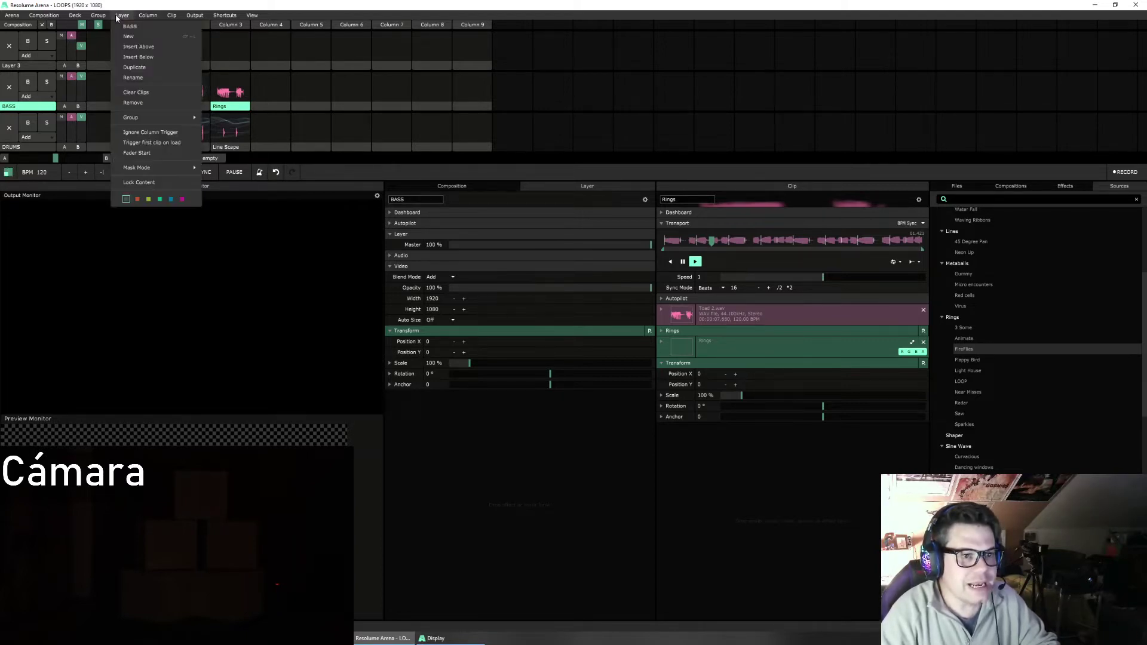
left_click(132, 35)
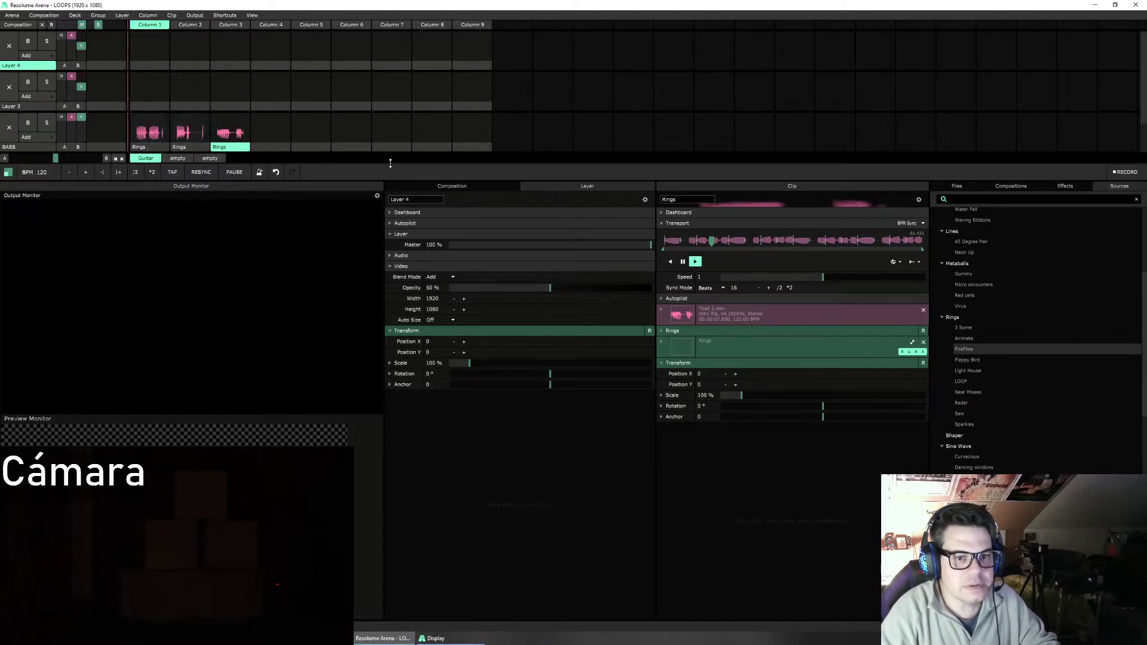
left_click_drag(389, 166, 398, 286)
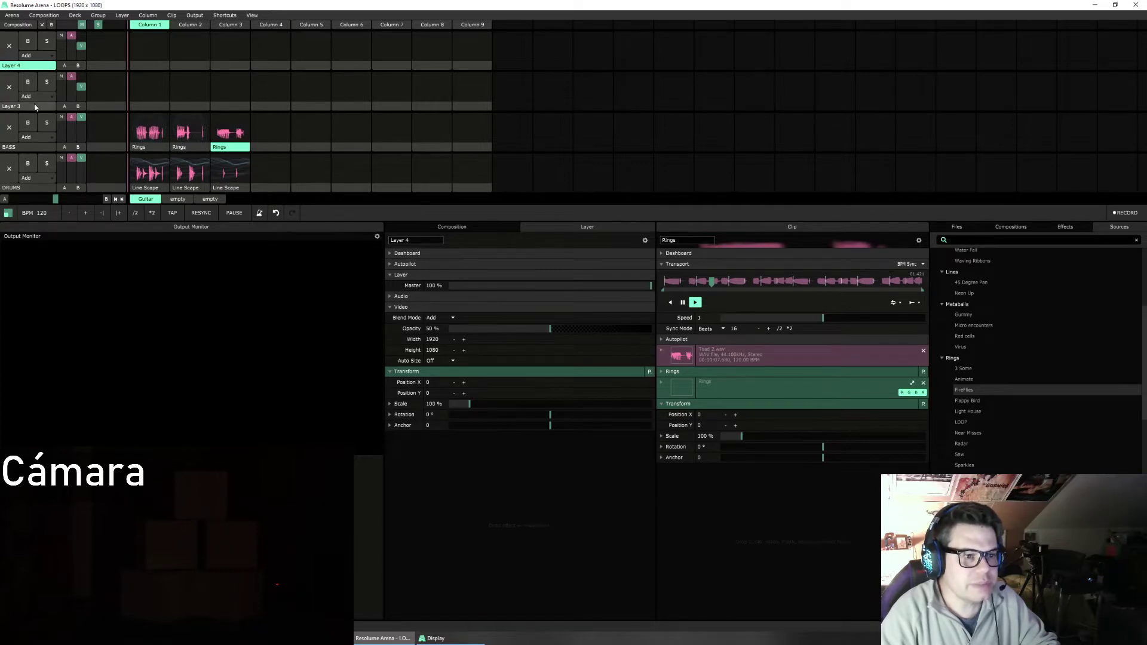
Step: From Disco House Vol. 9's Sequence folder, drop Give2Me 2.wav into Layer 3 Column 1 and play it
left_click(971, 227)
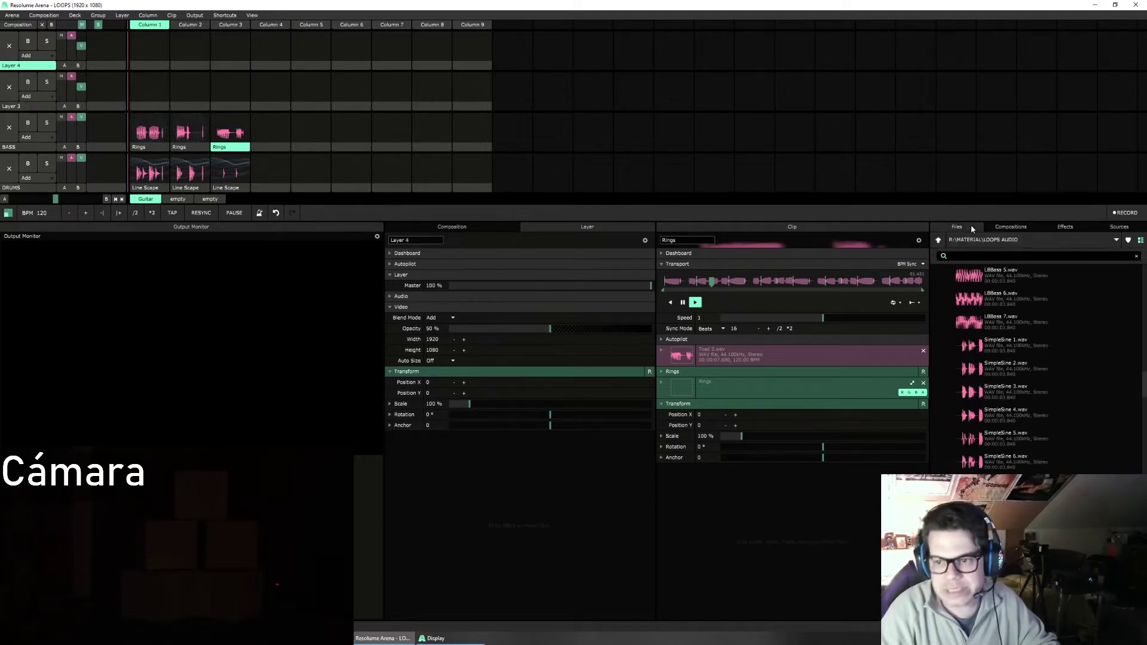
scroll(1044, 386, "up", 5)
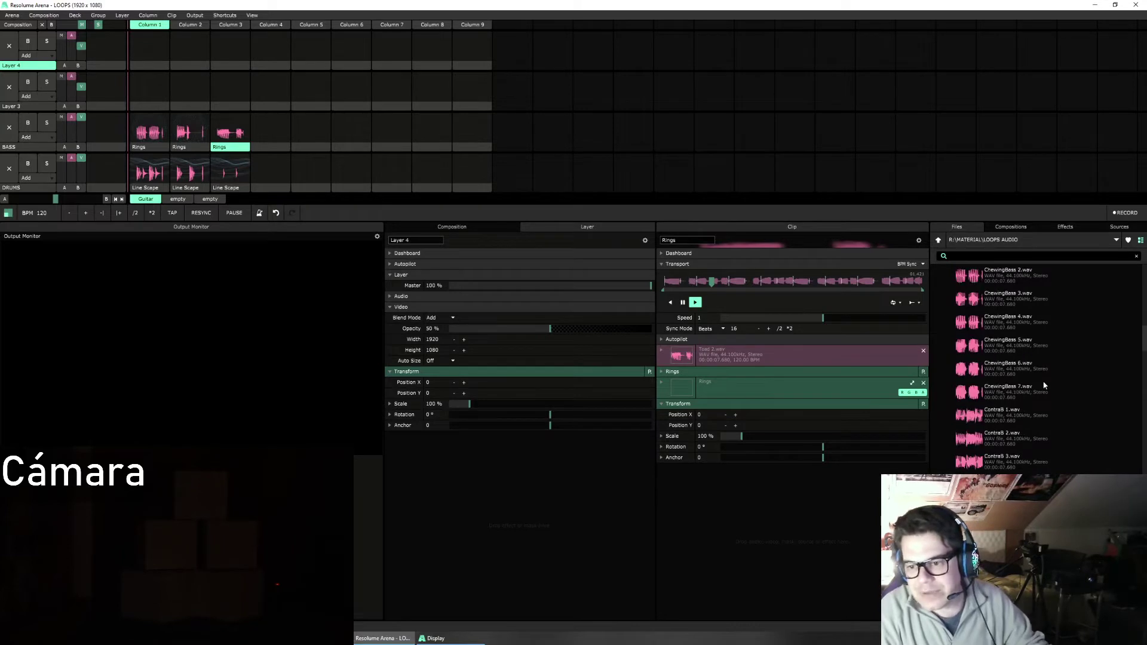
scroll(1044, 385, "up", 10)
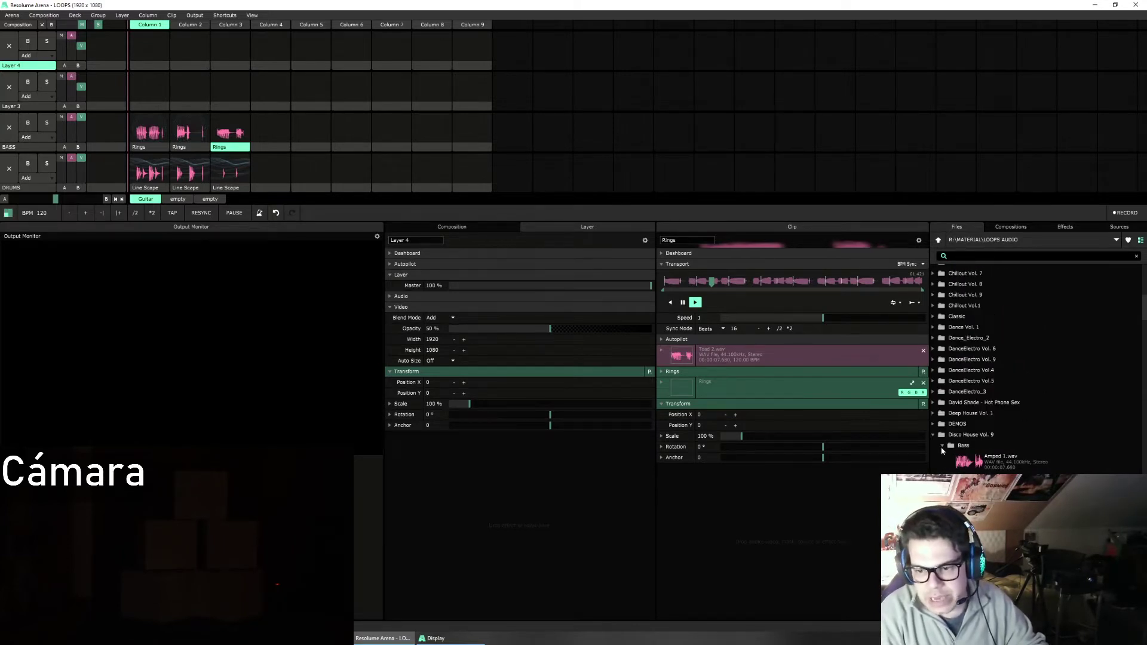
left_click(942, 448)
scroll(1039, 370, "down", 3)
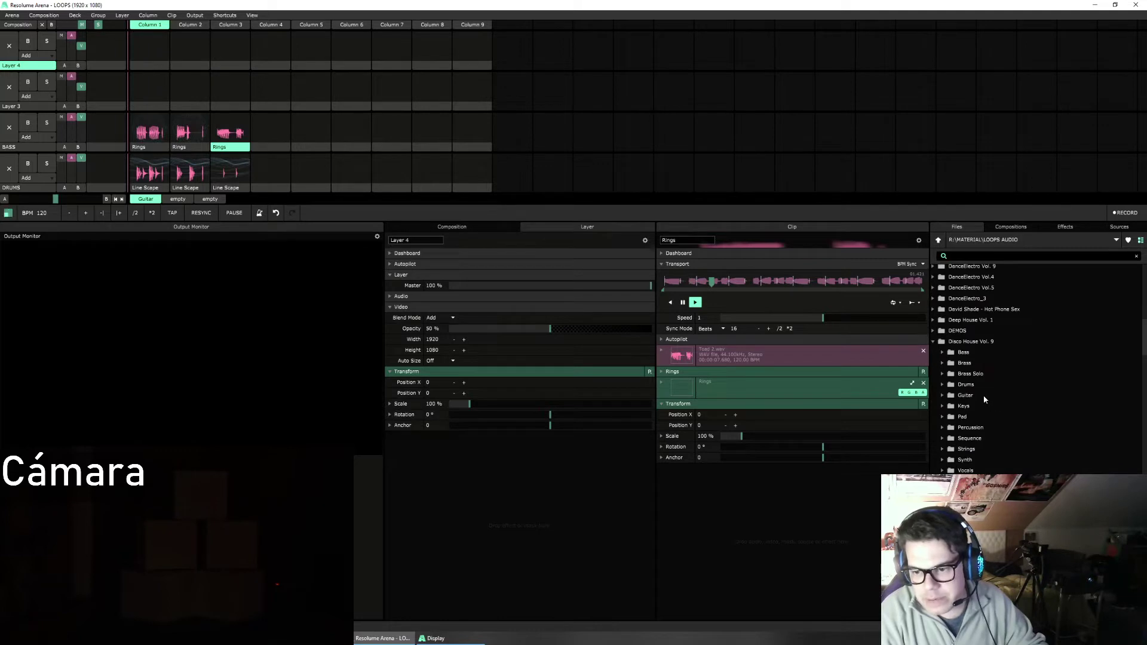
left_click(943, 438)
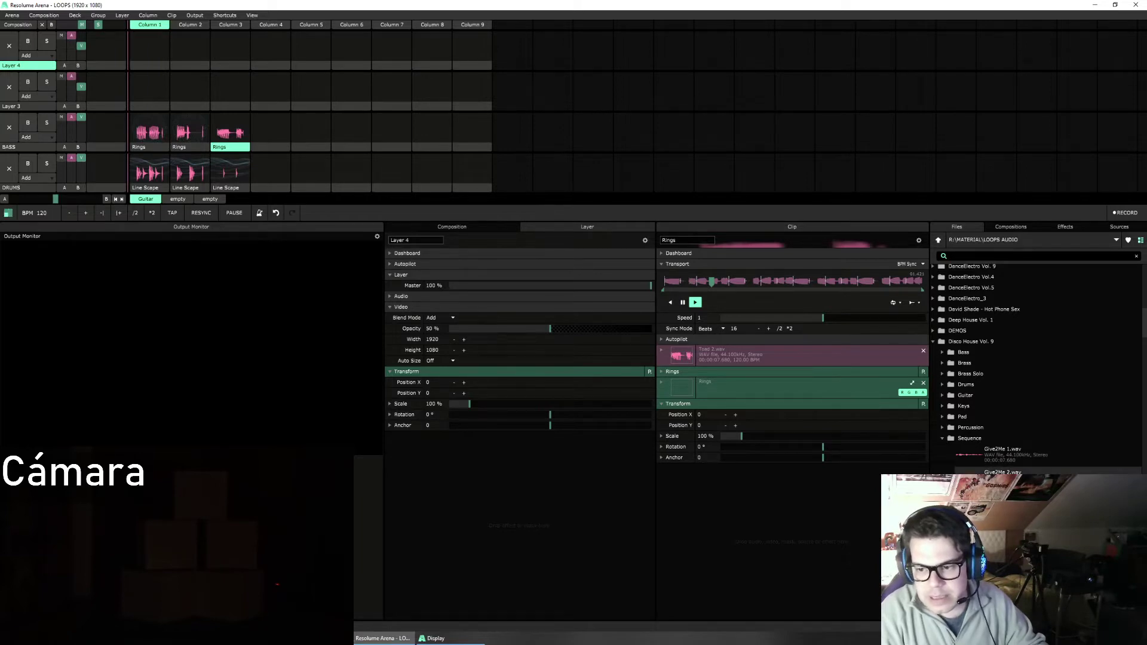
left_click_drag(994, 454, 155, 95)
left_click(155, 95)
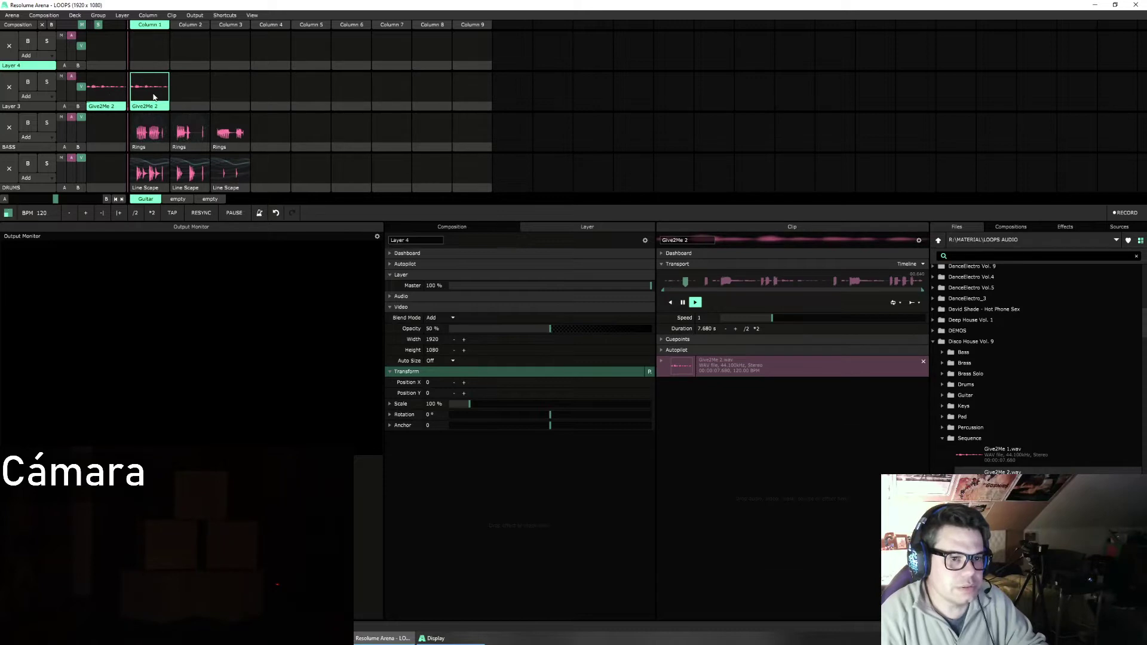
Step: Clear Layer 3 and place CheerfulGuit 2.wav from the Guitar folder in its first column
left_click(13, 89)
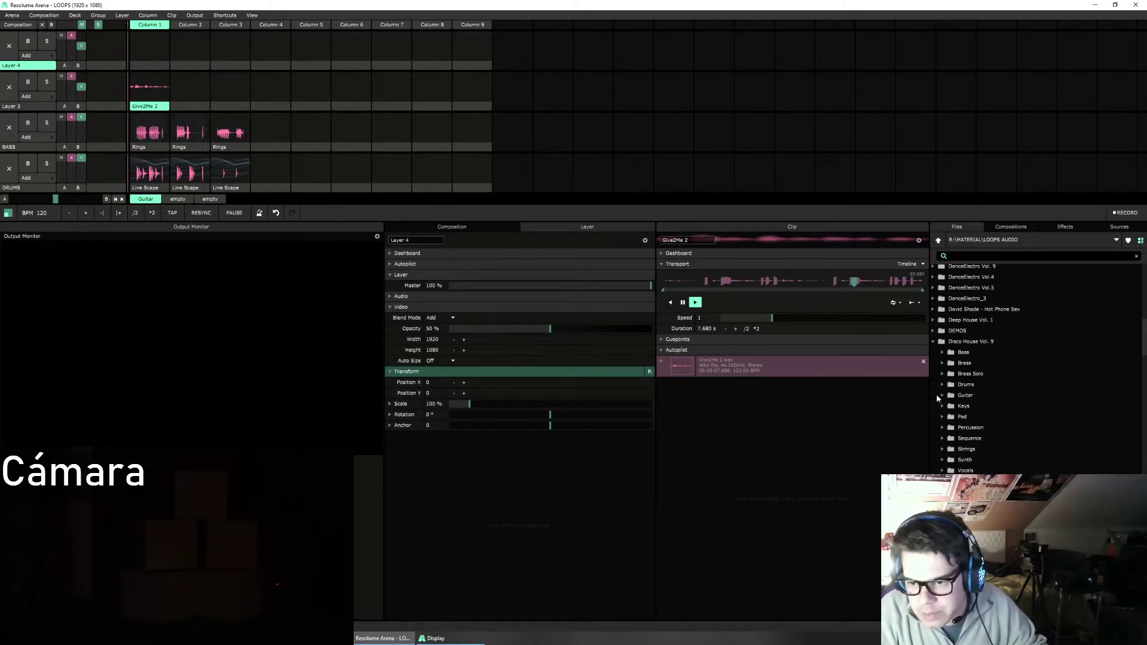
left_click(940, 396)
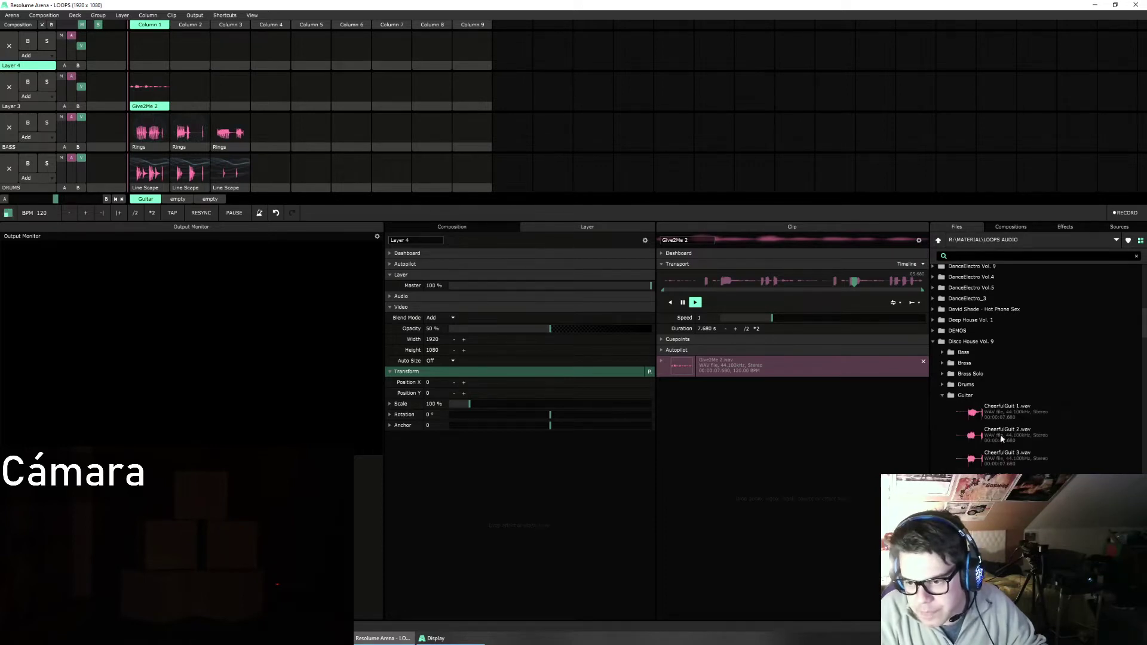
left_click_drag(1002, 440, 149, 93)
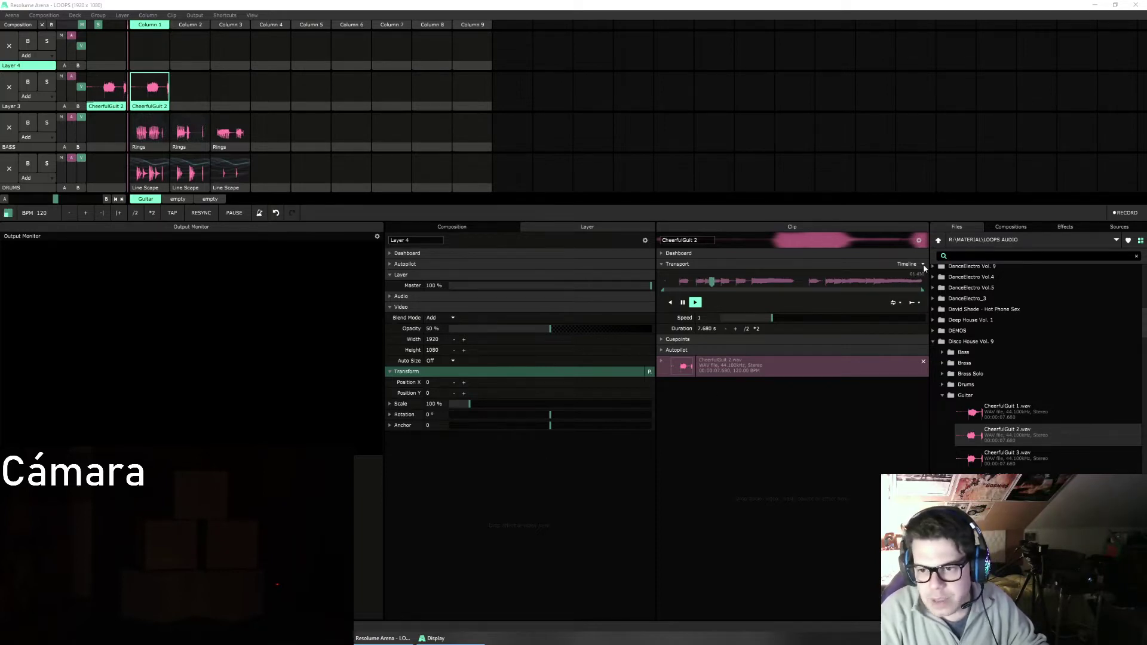
Step: Set CheerfulGuit 2's clip transport to BPM Sync over 16 beats and launch the DRUMS Line Scape clip
left_click(923, 265)
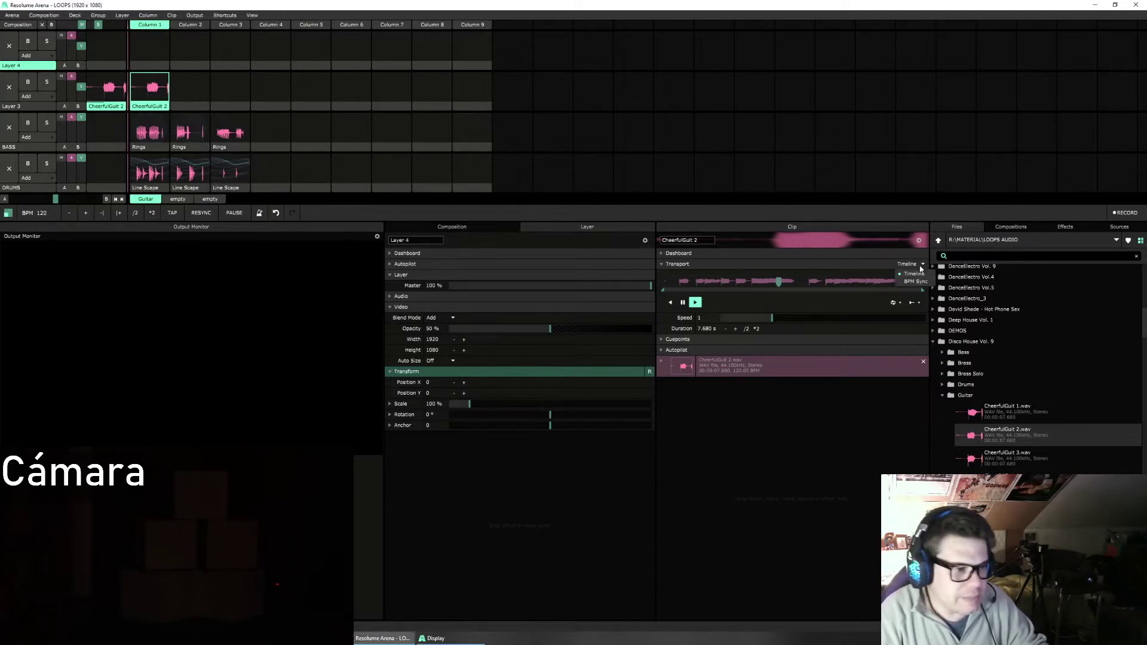
left_click(915, 281)
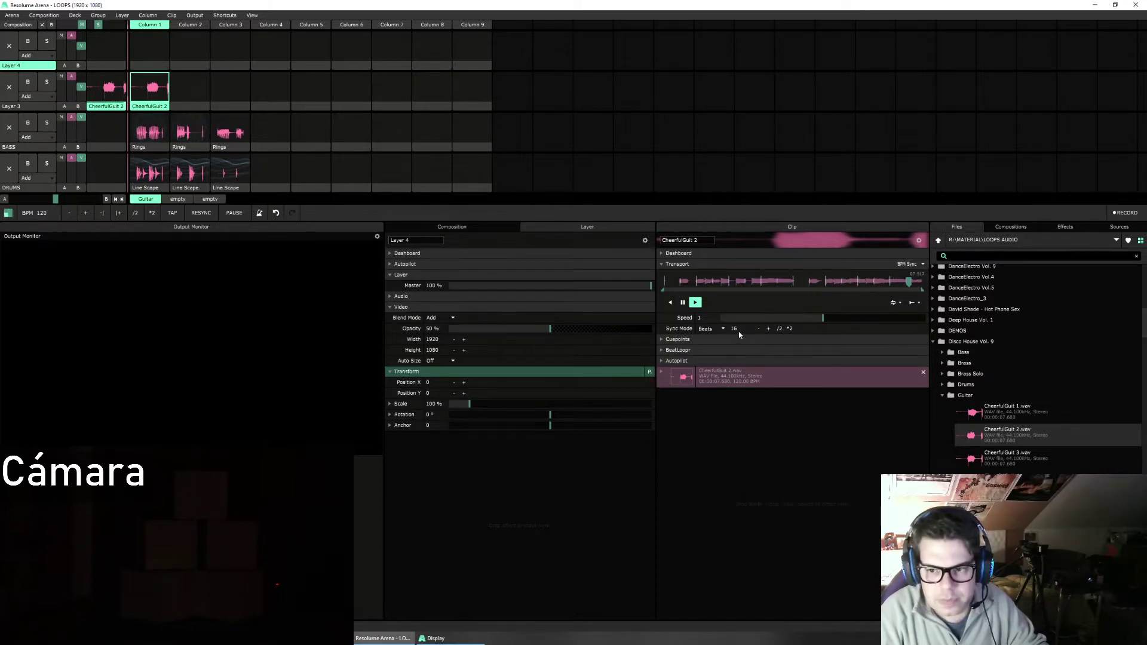
left_click(153, 174)
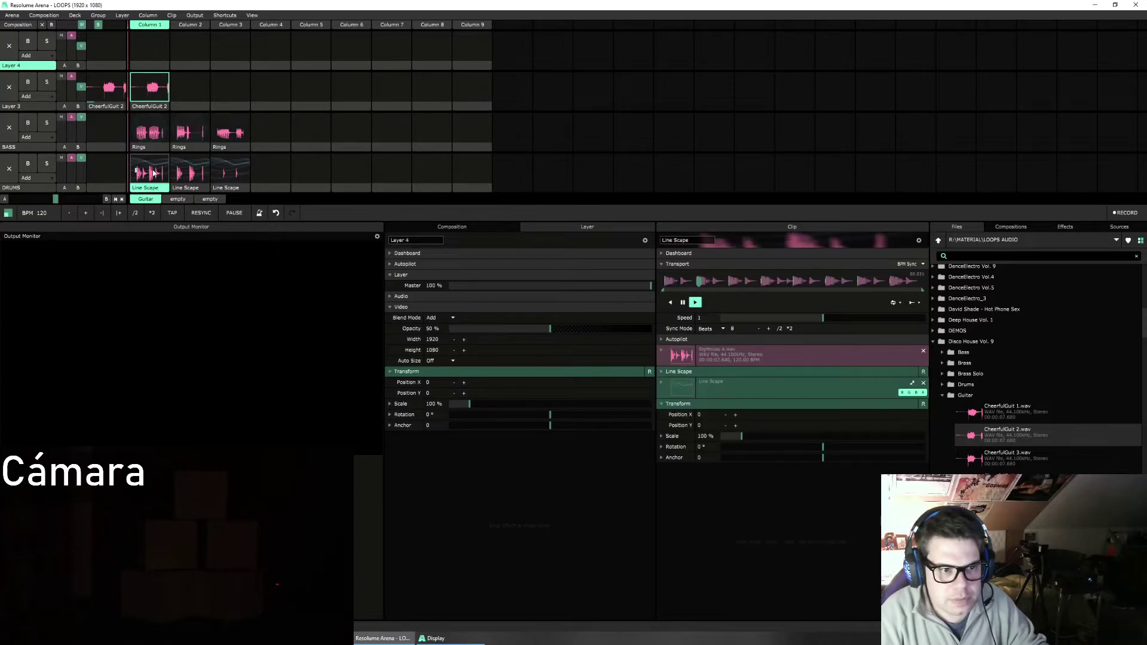
Step: Clear and relaunch CheerfulGuit 2 on Layer 3, then start the third BASS Rings clip
left_click(9, 88)
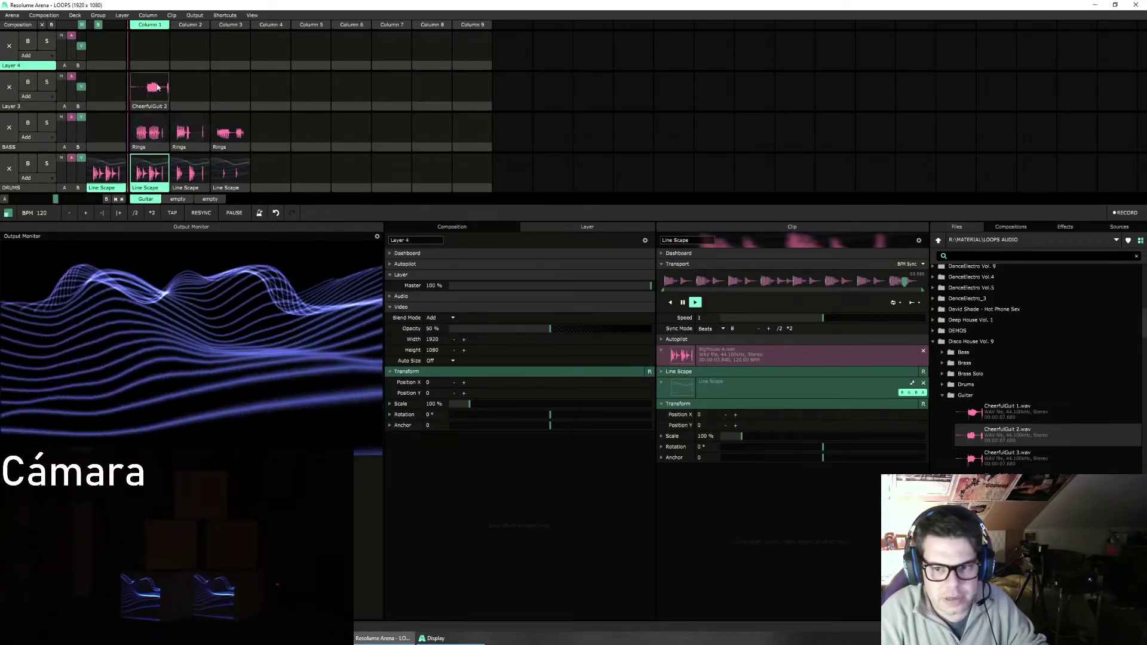
left_click(157, 87)
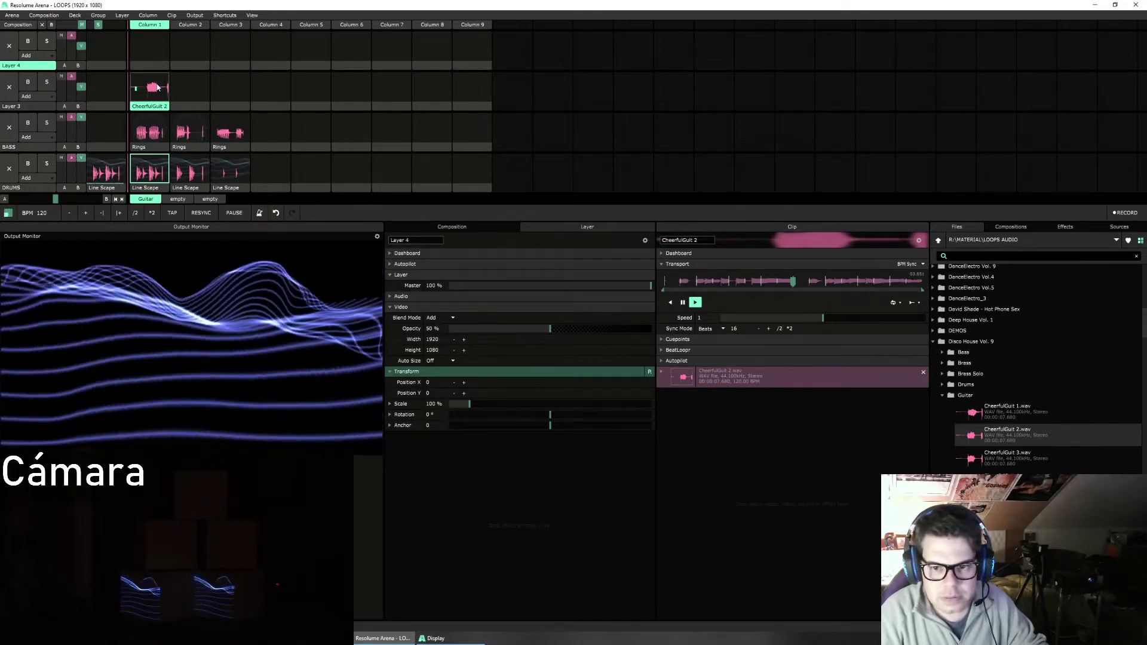
left_click(157, 87)
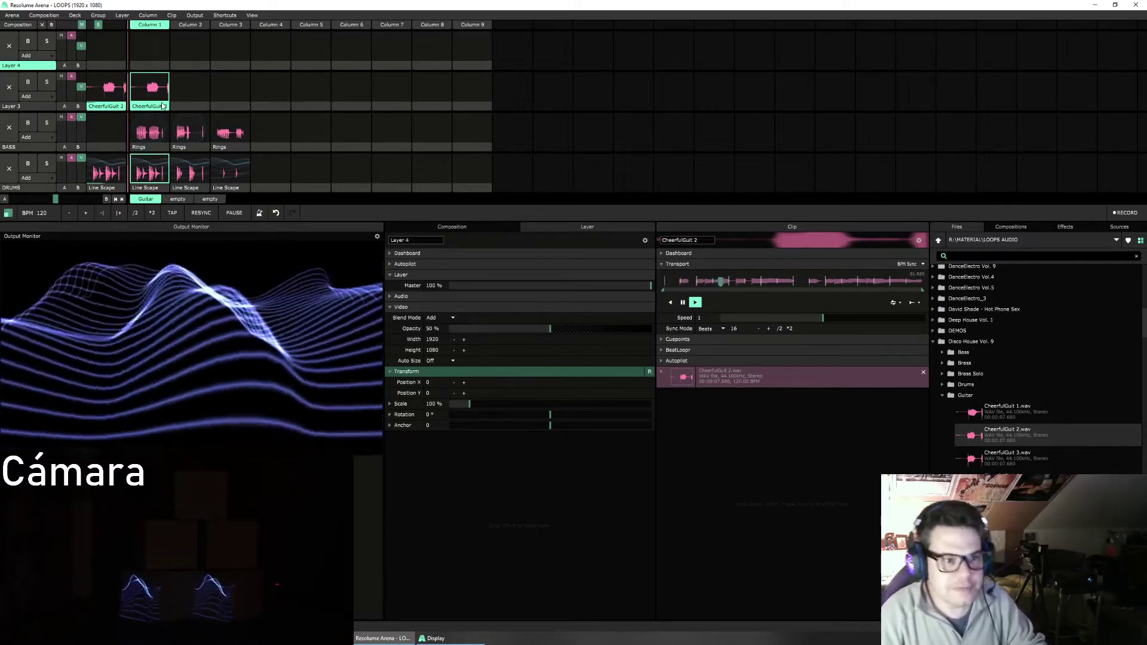
left_click(203, 129)
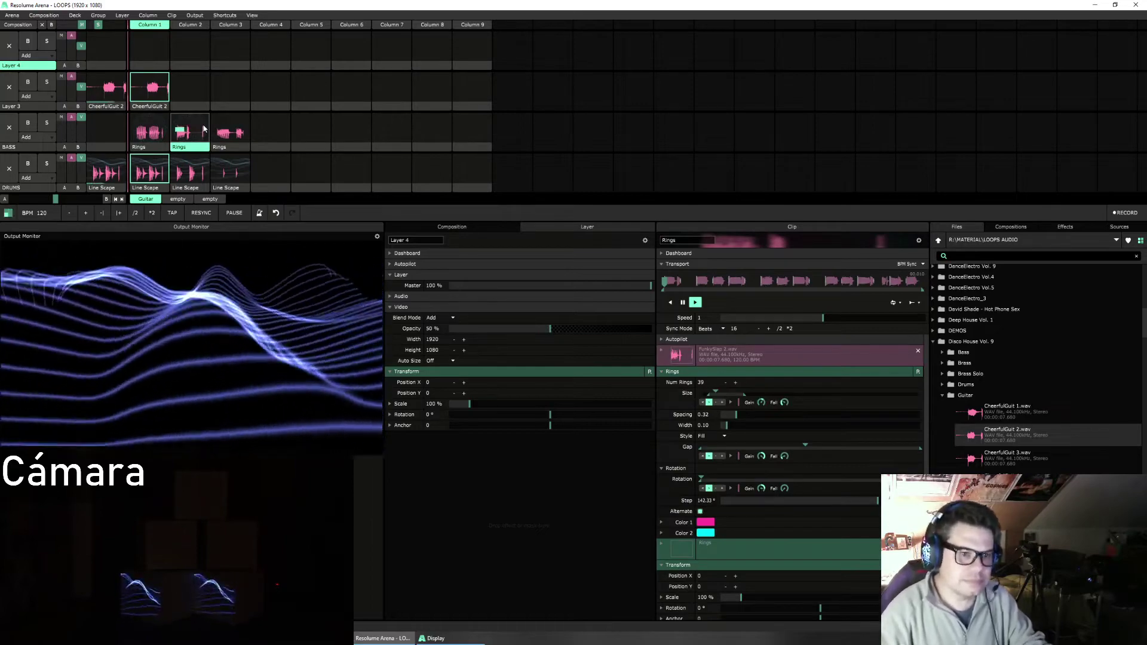
left_click_drag(203, 129, 107, 132)
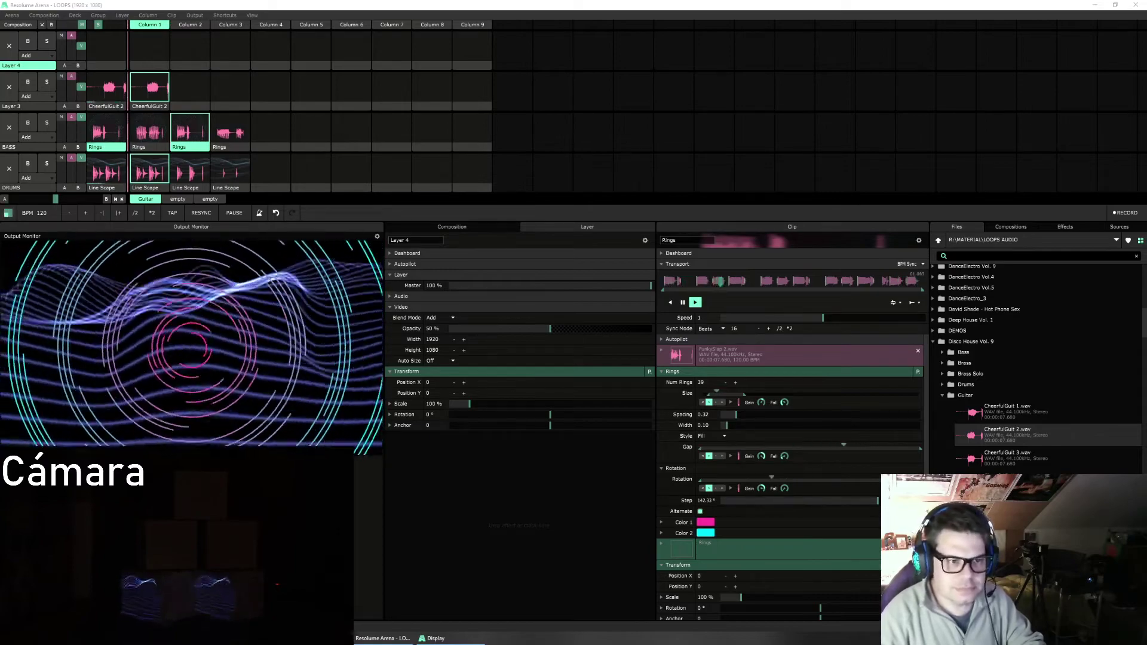
Step: Clear Layer 3, BASS and DRUMS, collapse the Guitar folder and expand Synth
left_click(9, 87)
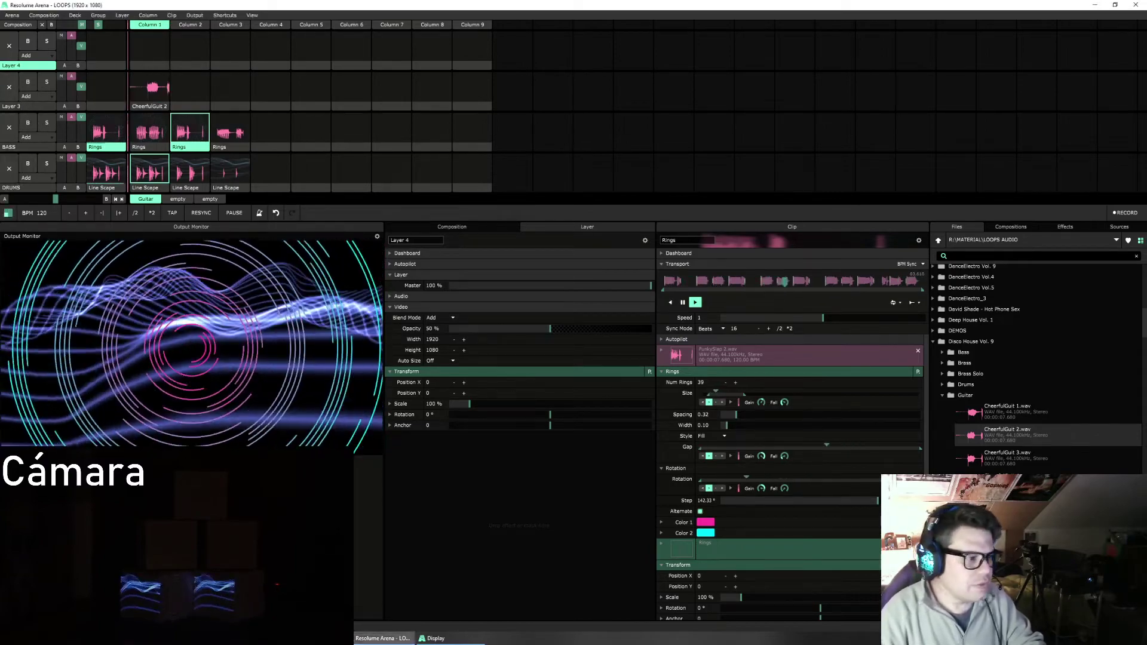
left_click(9, 127)
left_click(9, 169)
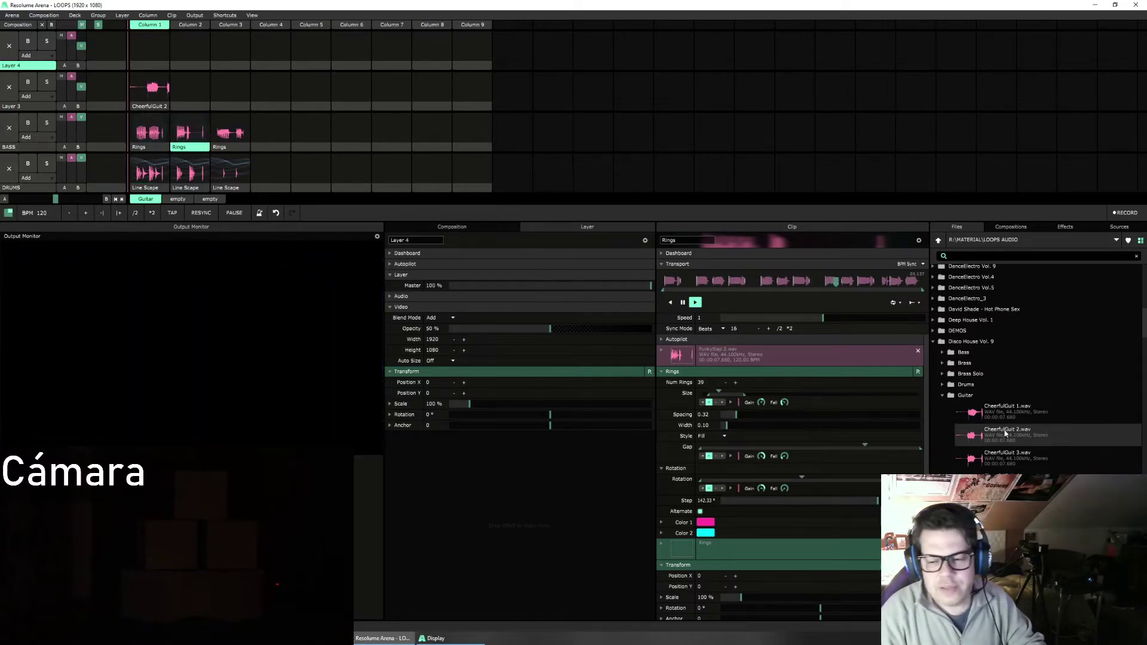
left_click(943, 396)
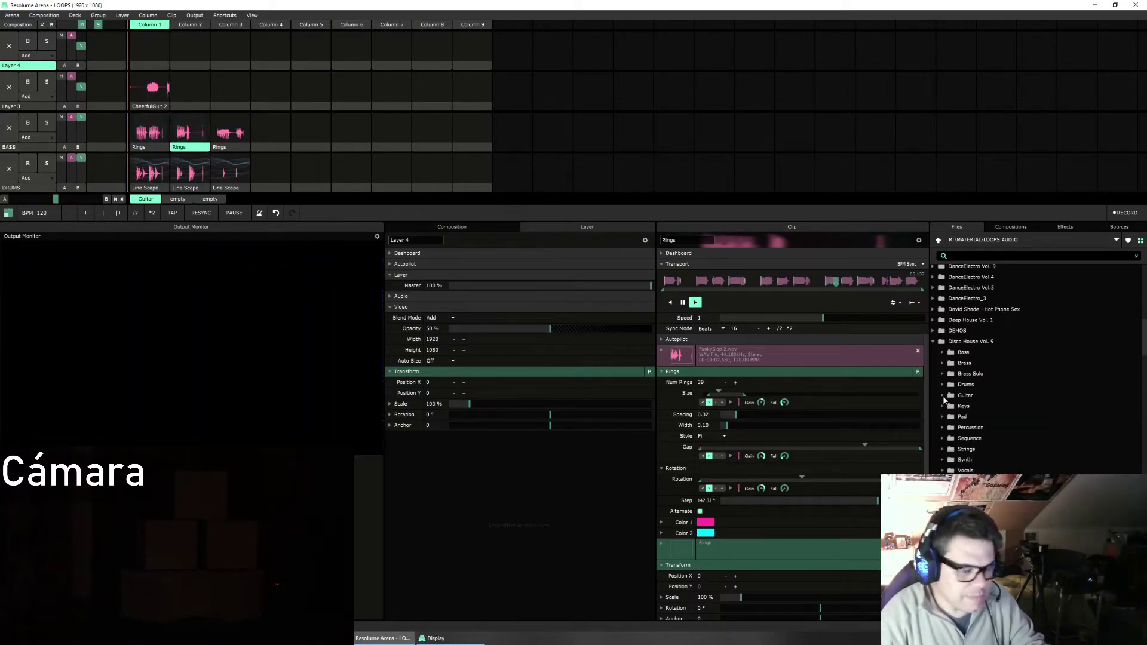
left_click(943, 459)
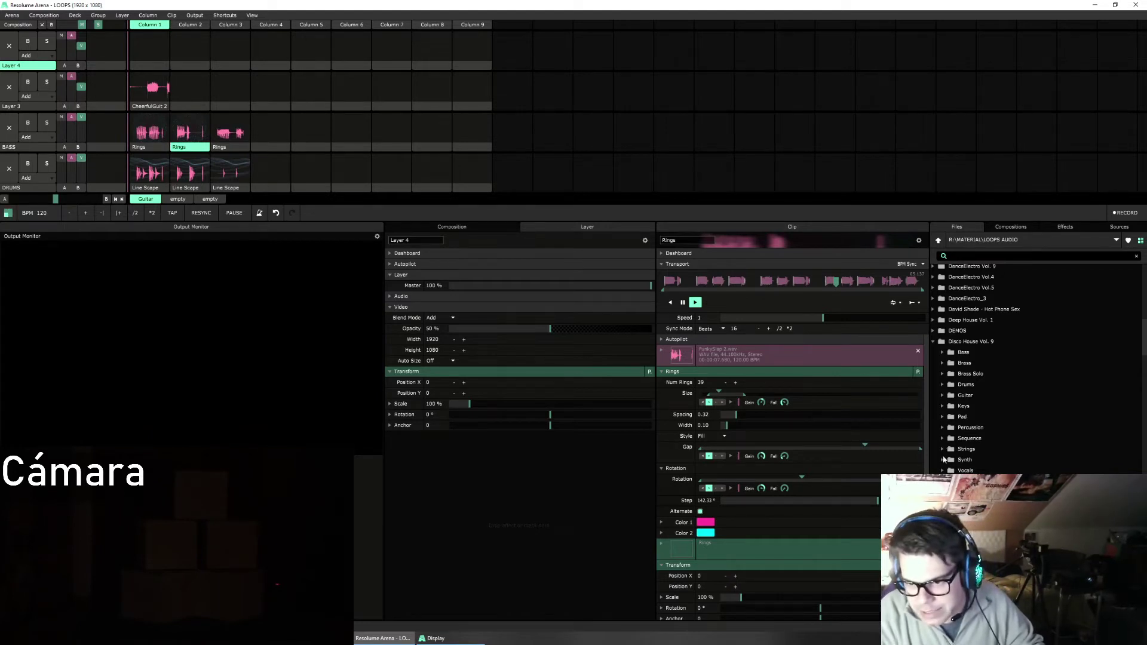
Step: Place Alias 2.wav from the Synth folder in Layer 3 Column 1 and select the DRUMS Line Scape clip
left_click_drag(985, 481, 150, 96)
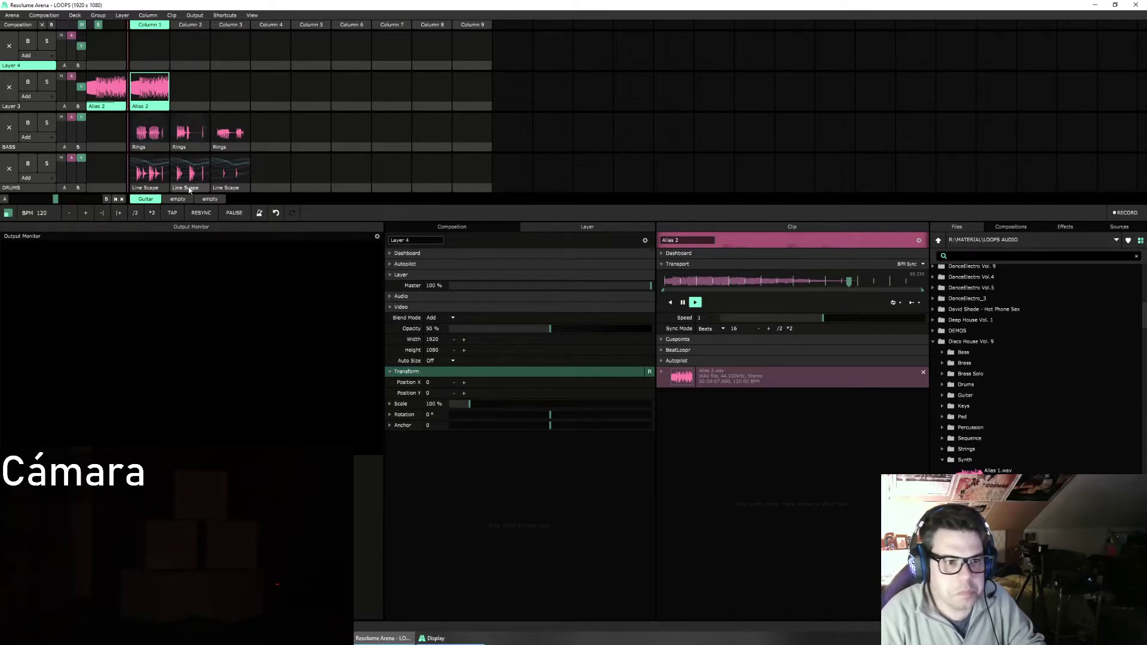
left_click(150, 173)
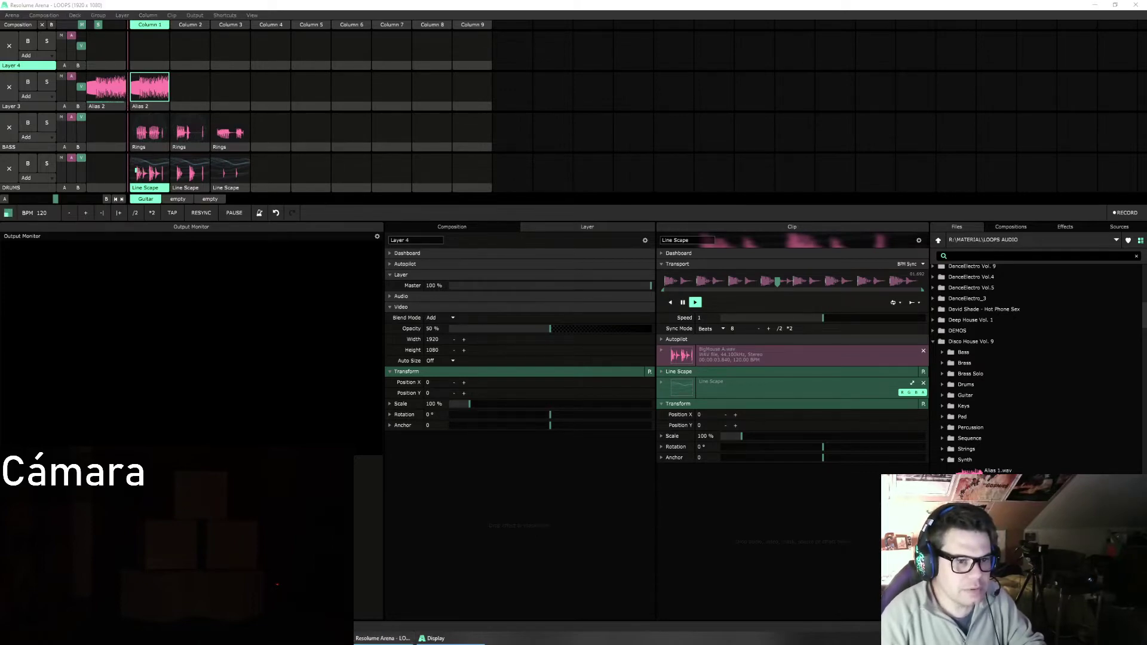
Step: Launch the DRUMS Line Scape and third BASS Rings clips, then clear Layer 3, BASS and DRUMS
left_click(136, 171)
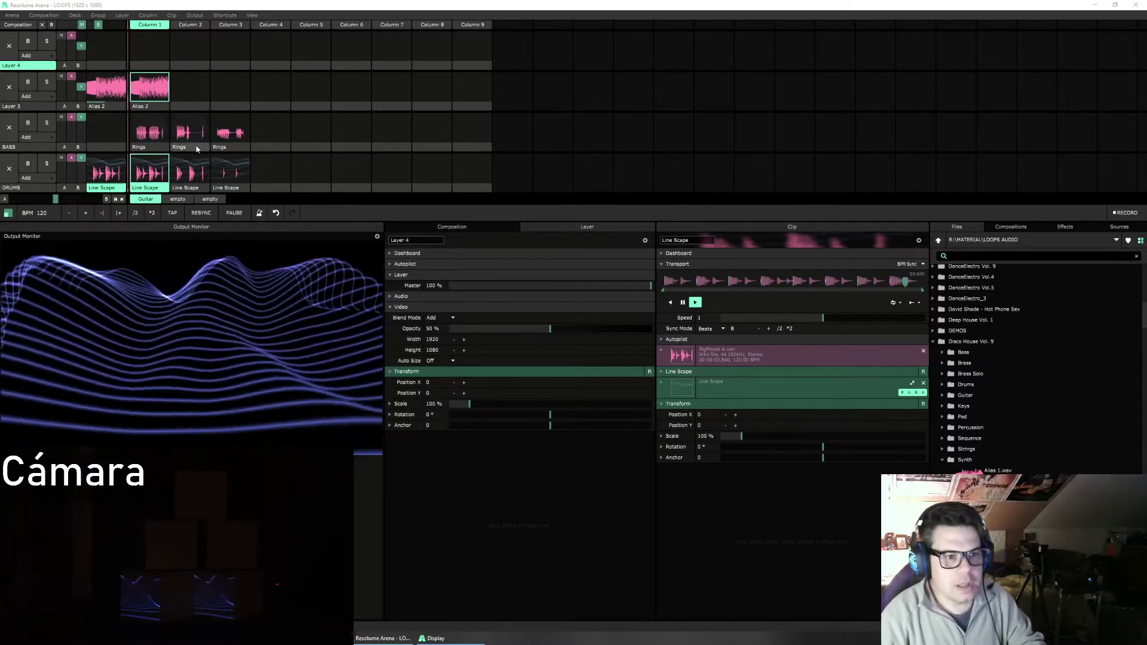
left_click(230, 133)
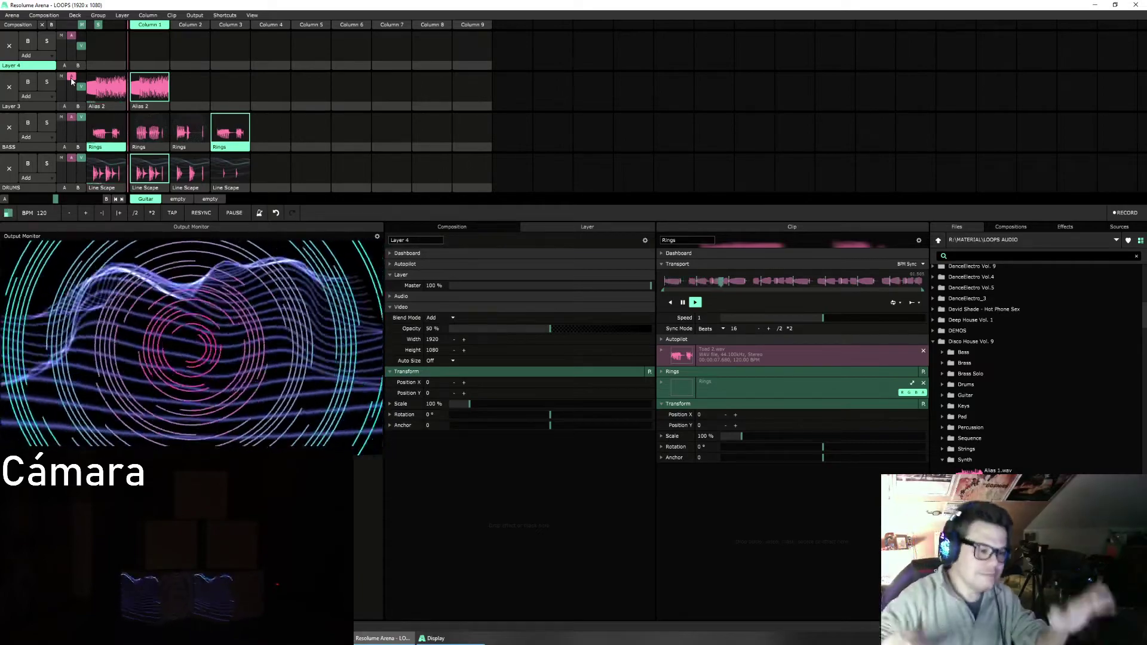
left_click(9, 87)
left_click(9, 127)
left_click(9, 168)
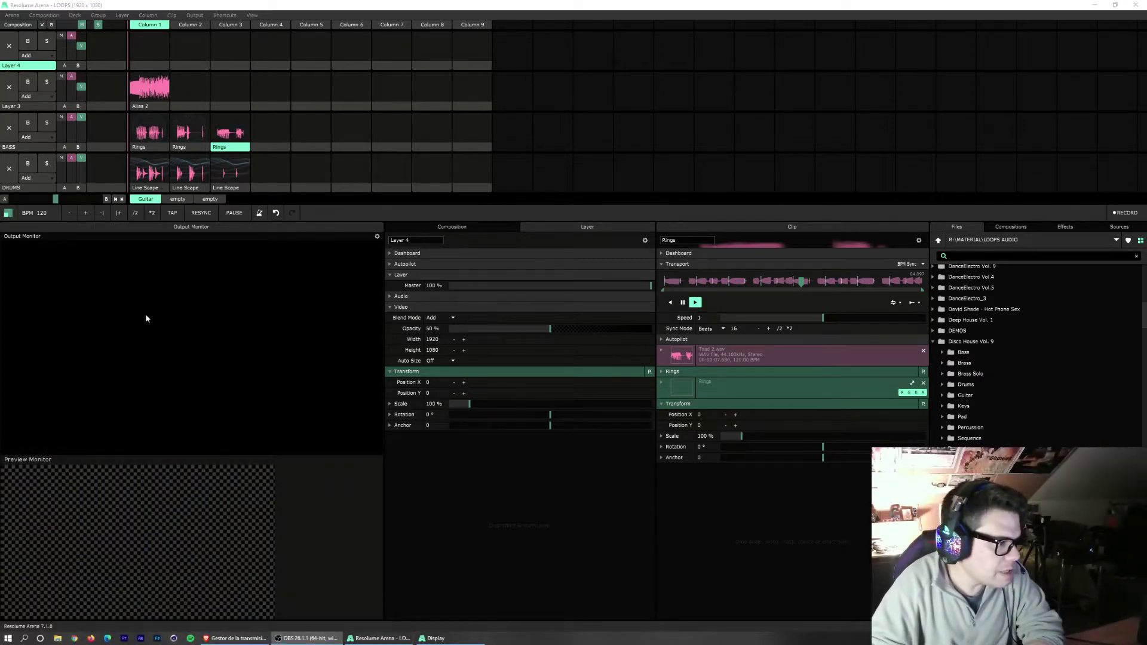
Step: Retrigger the third BASS Rings clip, take it off the output and preview it
left_click(227, 129)
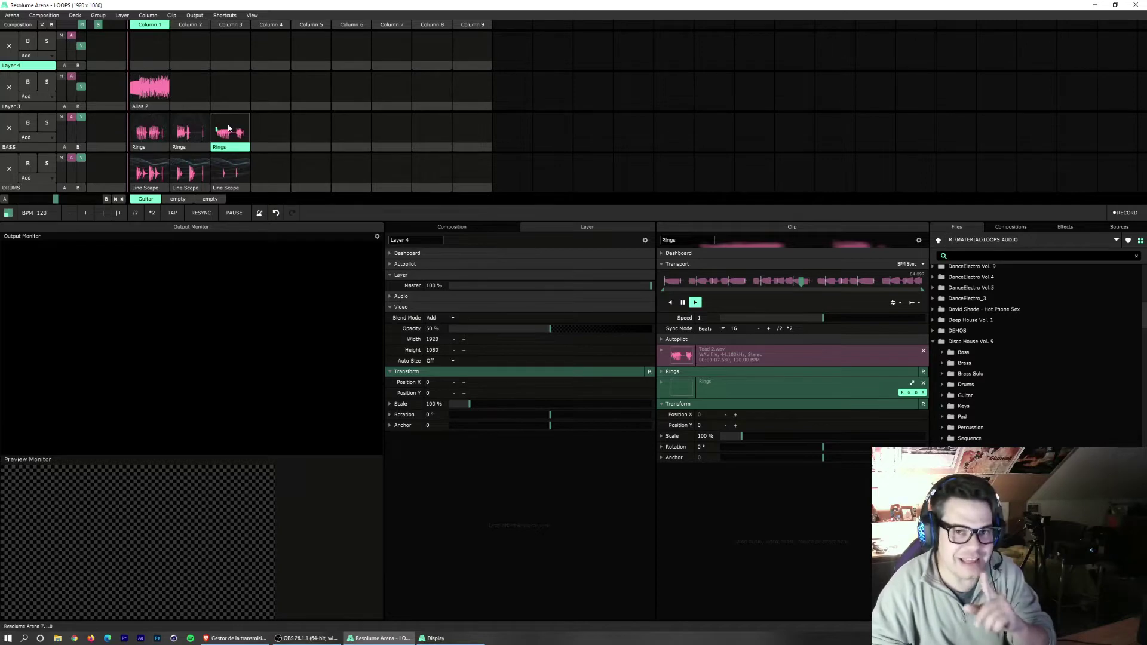
left_click(228, 129)
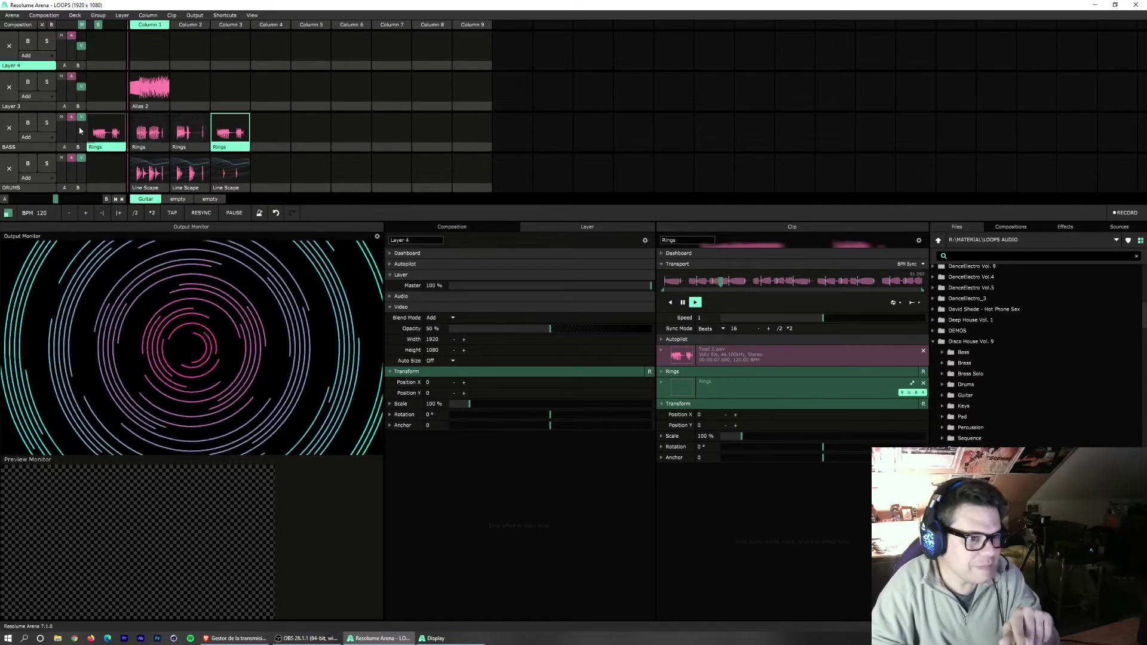
left_click_drag(80, 130, 158, 380)
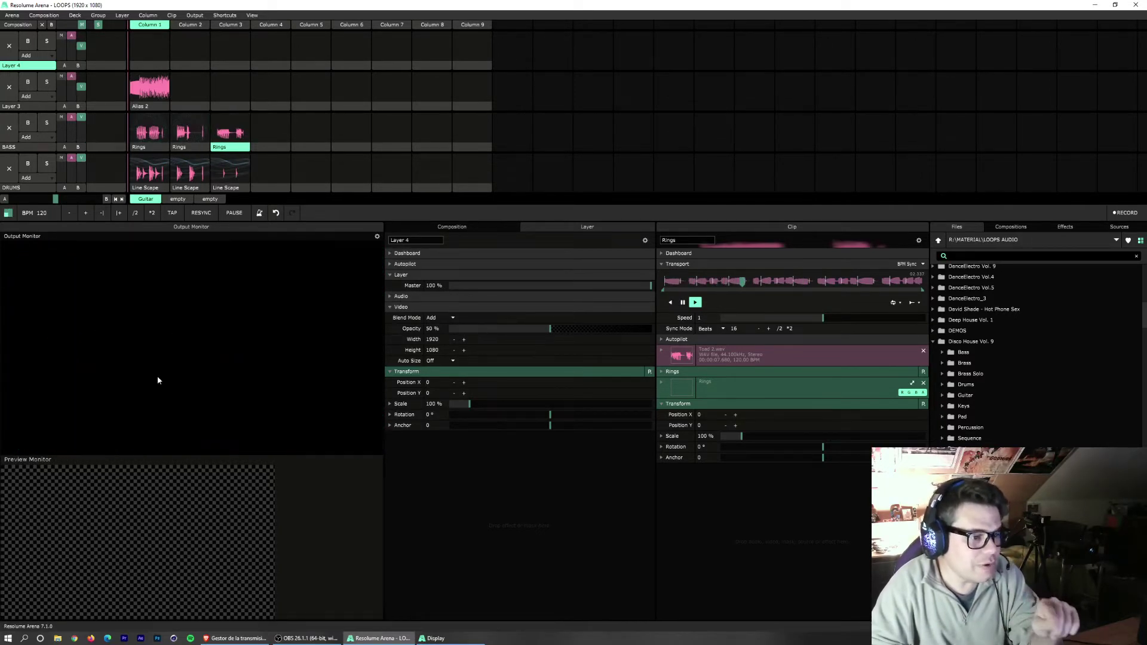
left_click(237, 151)
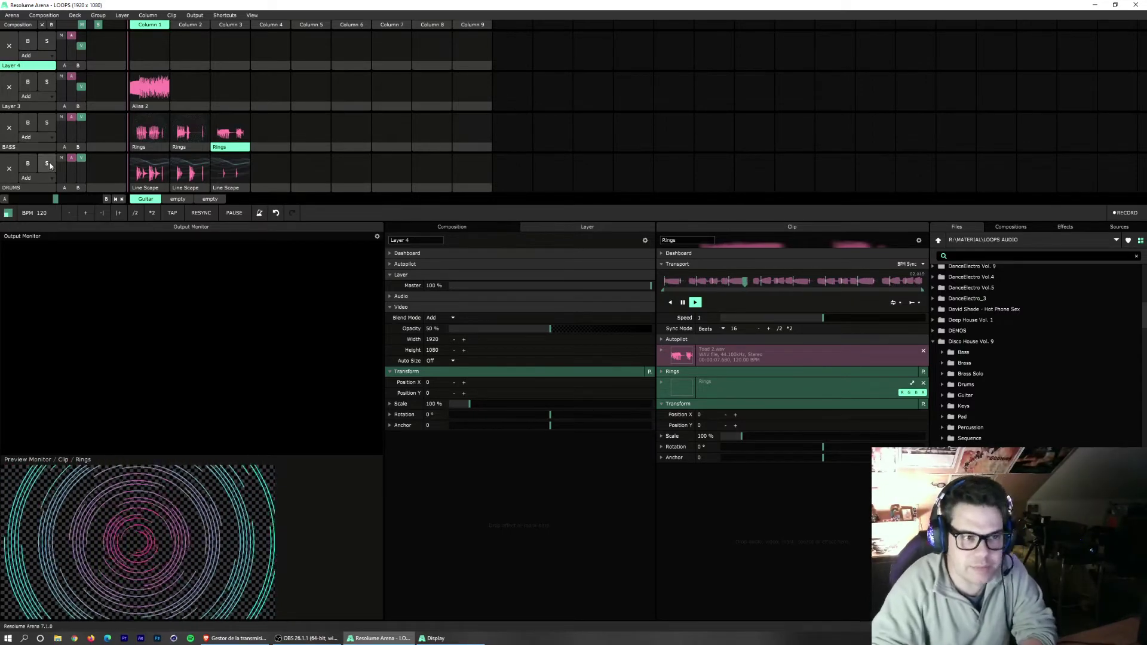
Step: Raise Layer 3's opacity to full, clear the Rings clip, and show the LOOPS composition settings
left_click_drag(81, 87, 80, 66)
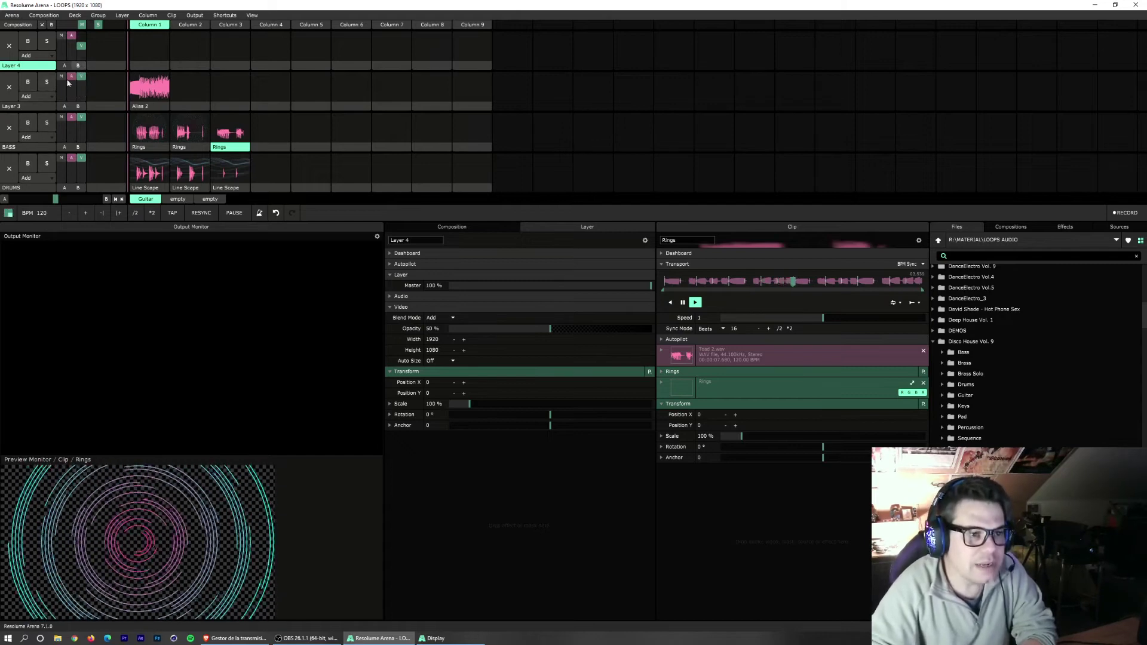
left_click(7, 125)
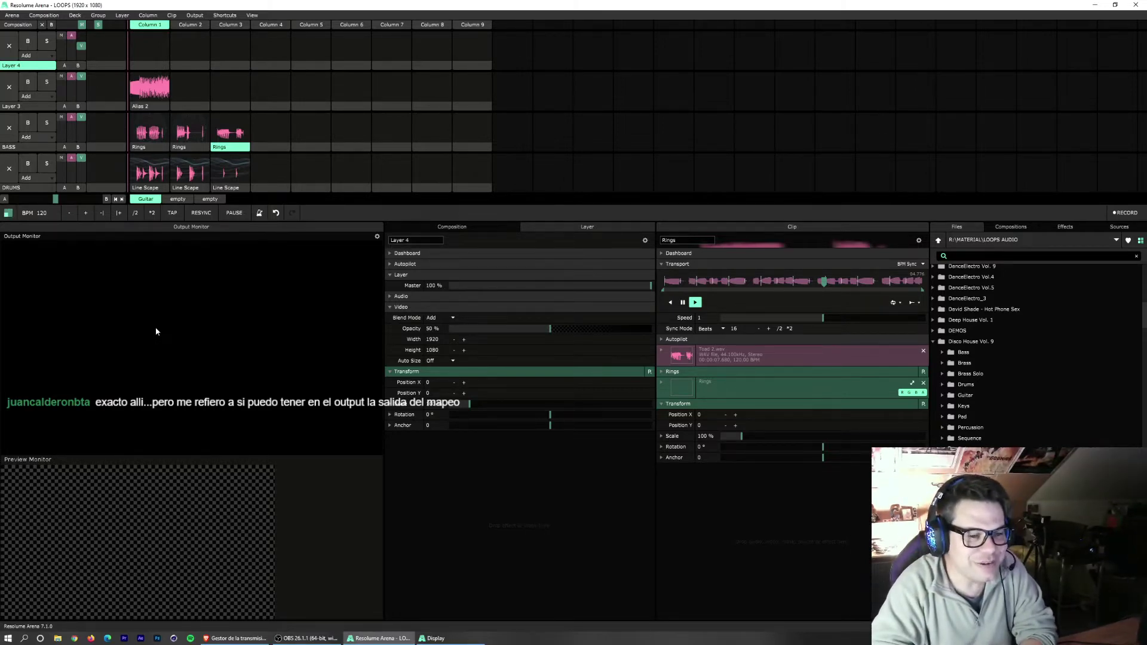
left_click(441, 229)
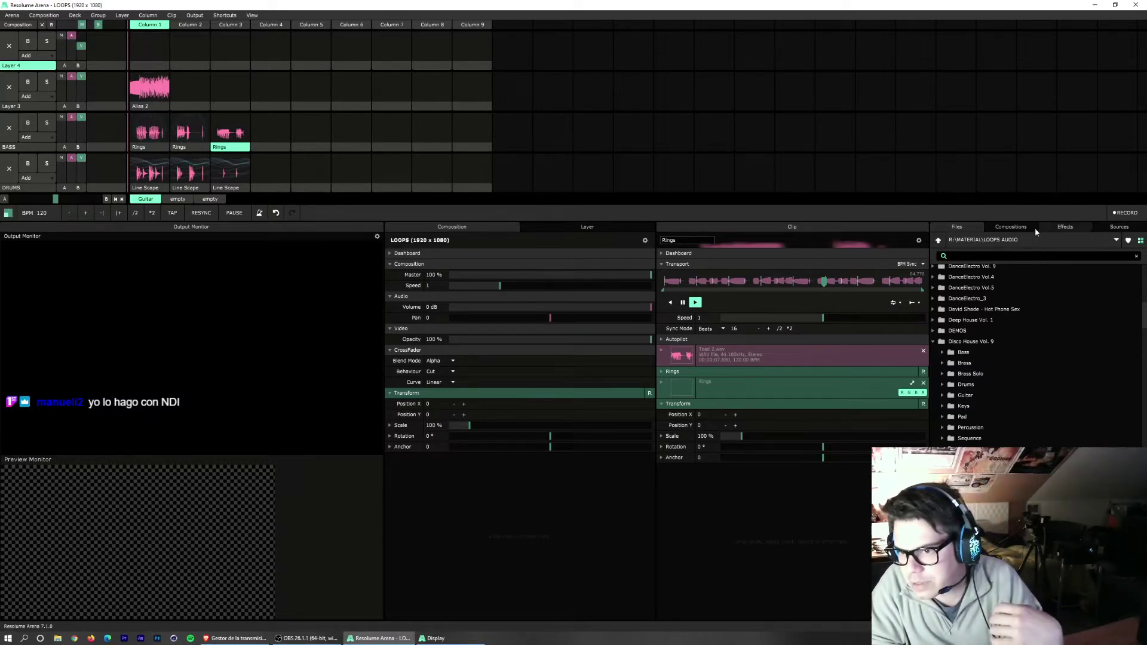
Step: Browse the saved compositions and the Sources generators list, then open the Output menu with NDI streaming
left_click(1018, 228)
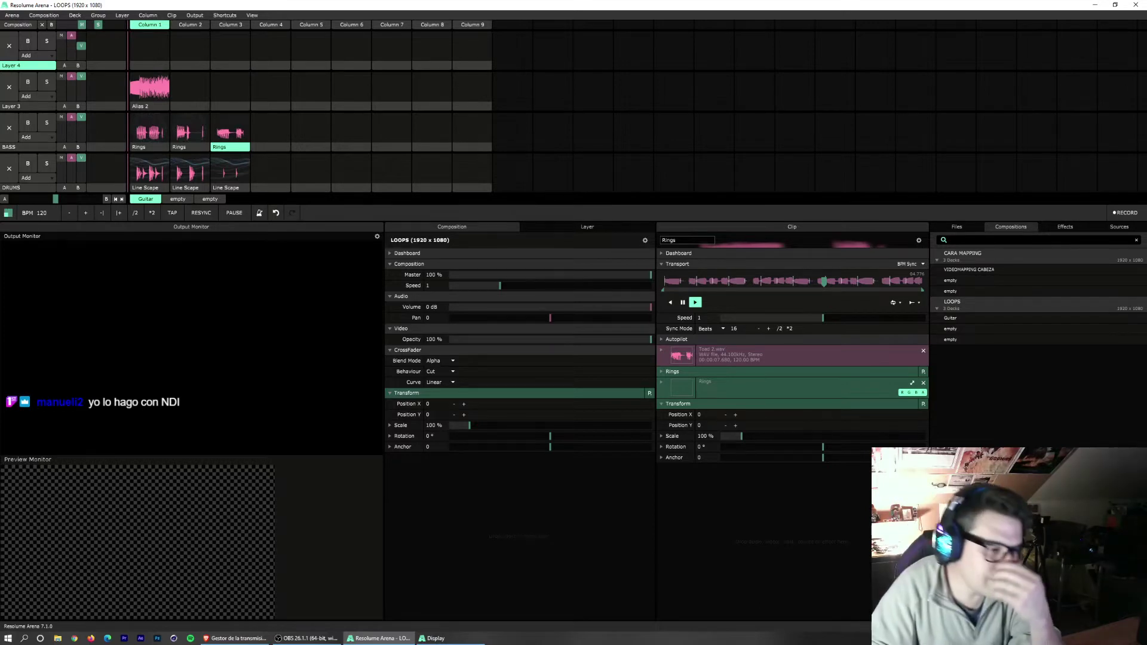
left_click(1112, 227)
scroll(980, 389, "down", 10)
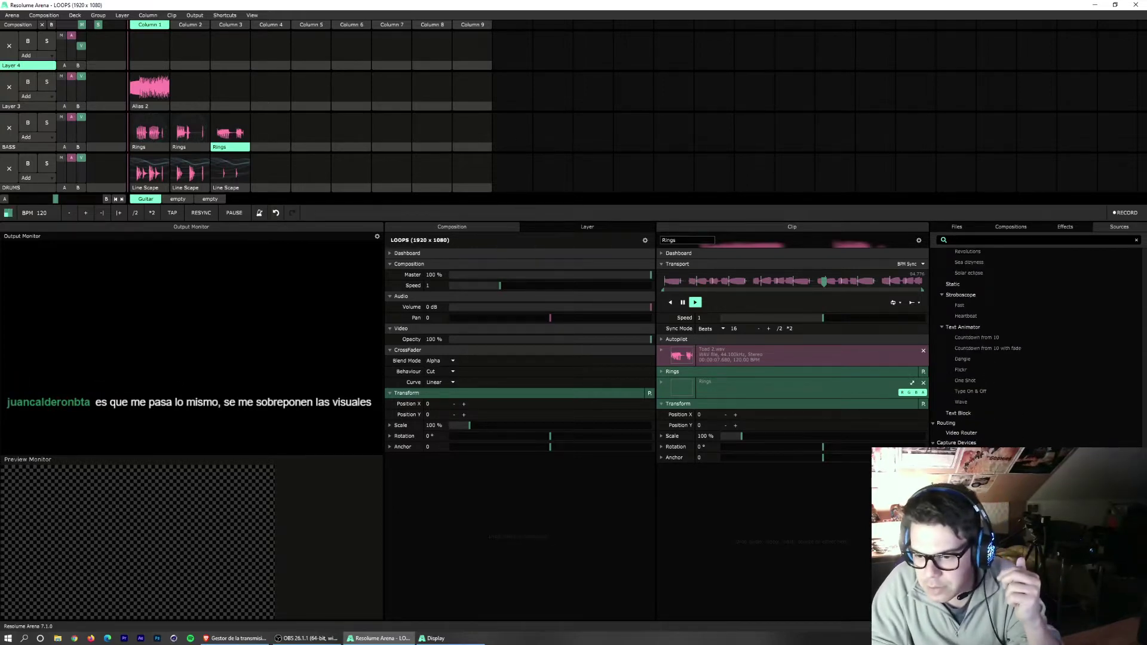
scroll(1016, 350, "up", 5)
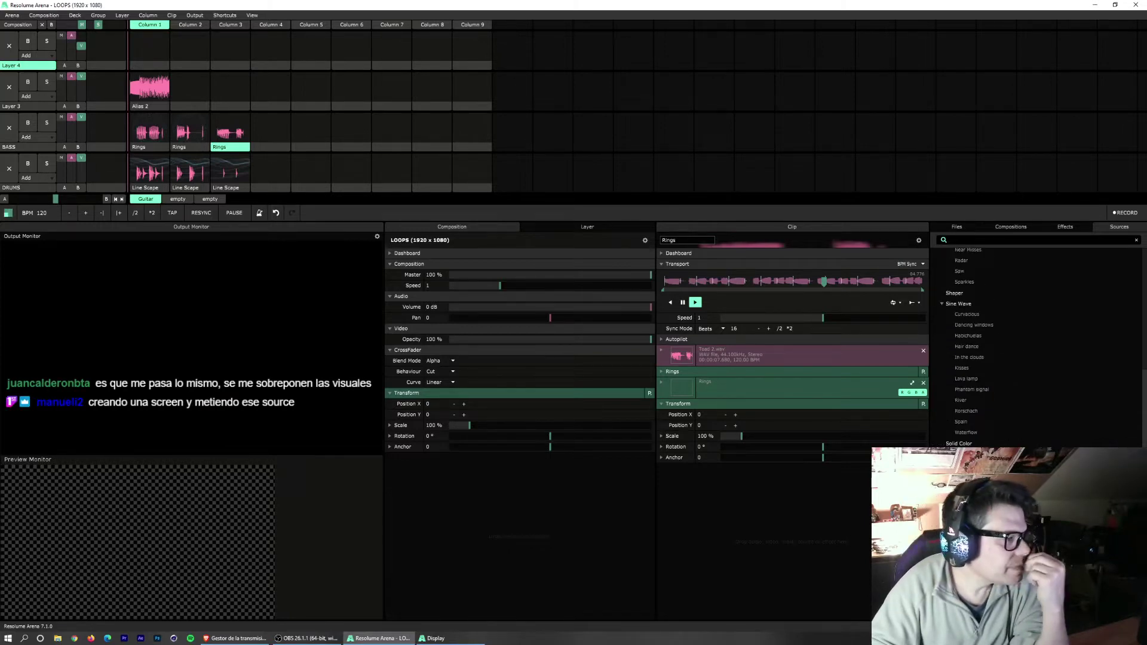
scroll(1039, 346, "up", 5)
scroll(1039, 347, "up", 3)
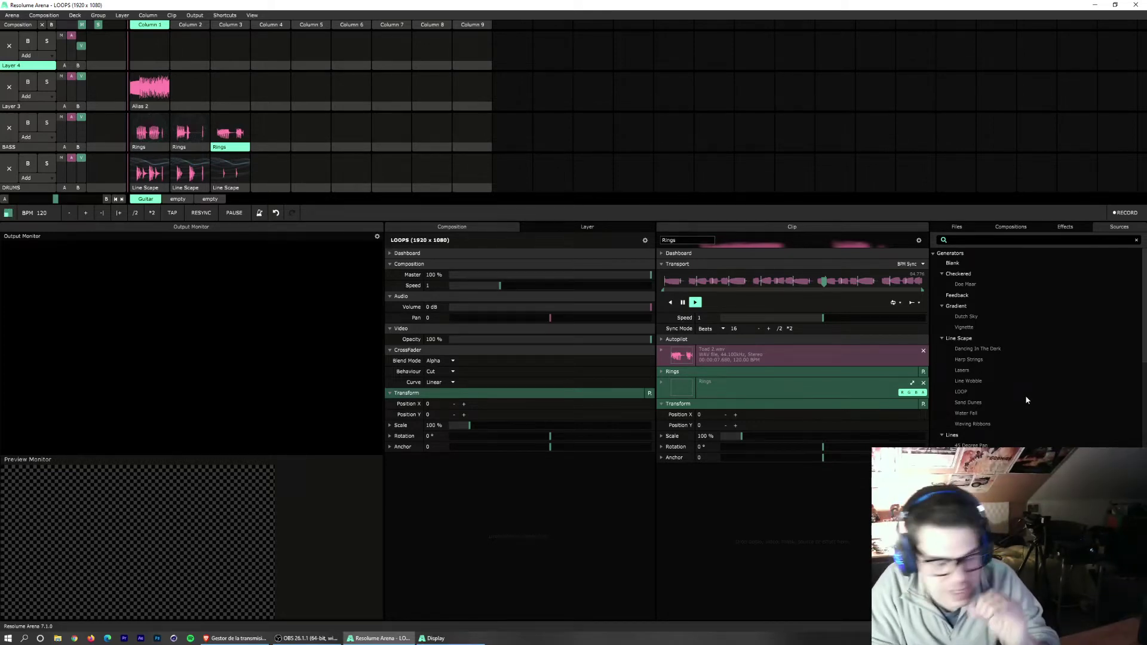
left_click(197, 16)
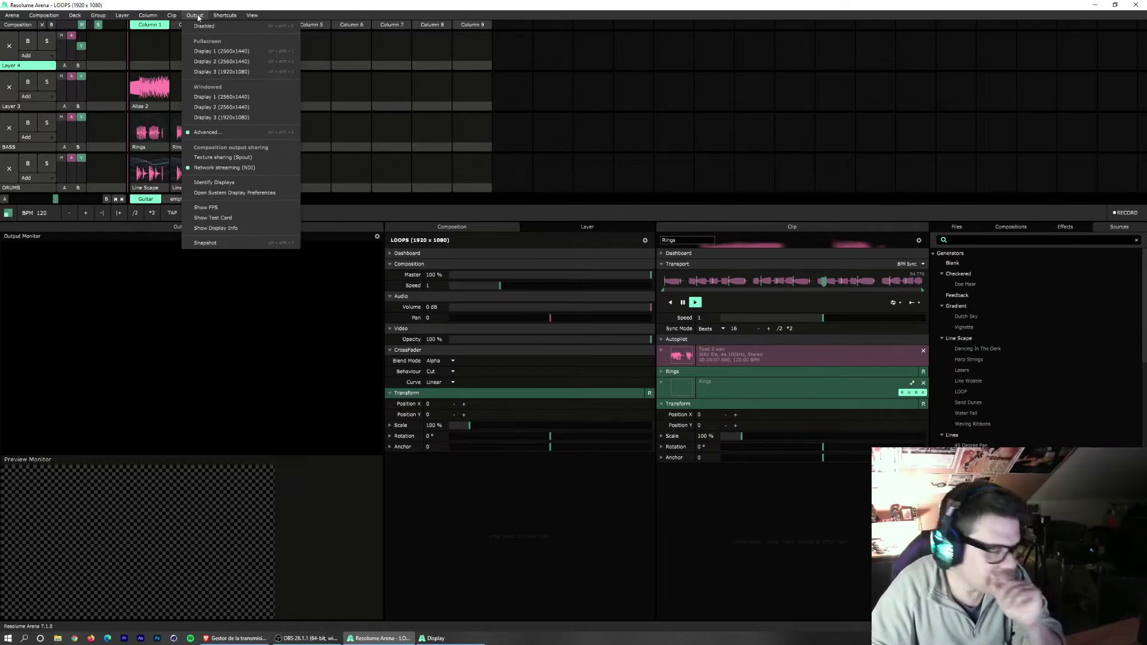
Step: Close the output options and monitor layout choices unchanged, scrolling Sources down to Capture Devices
left_click(338, 12)
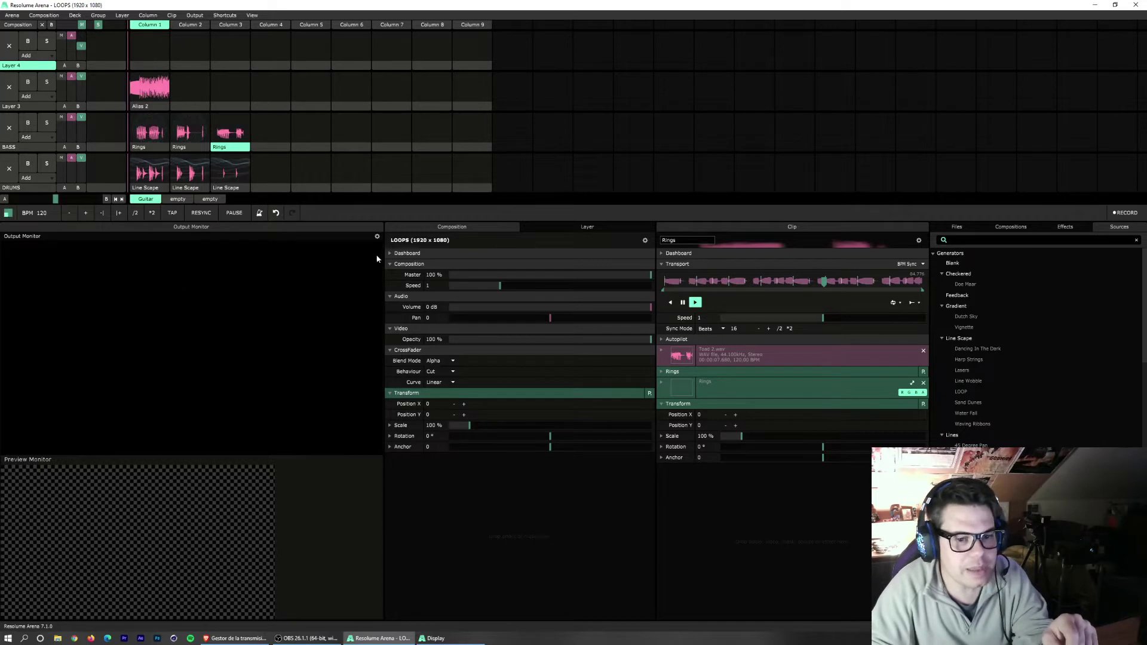
left_click(377, 237)
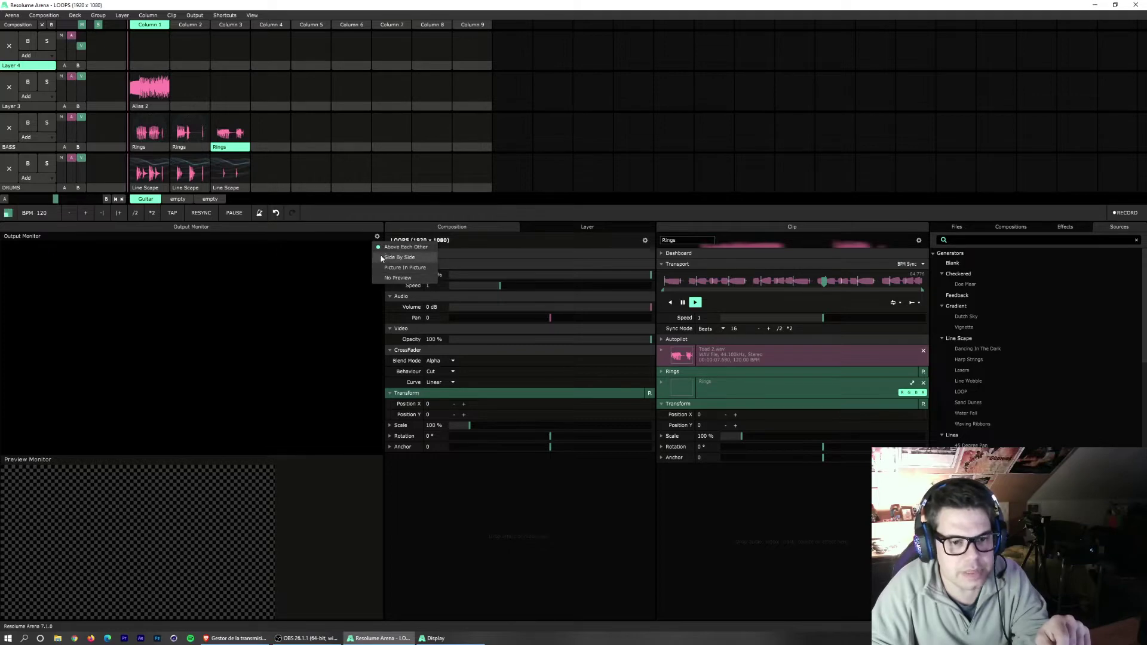
left_click(266, 267)
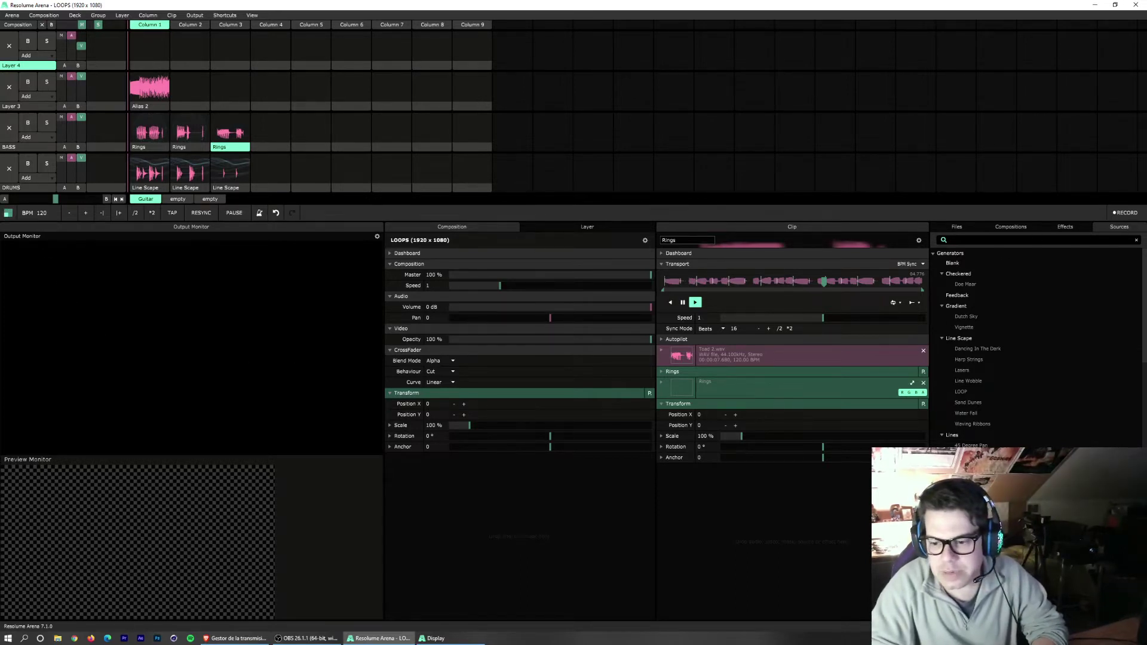
scroll(1039, 346, "down", 10)
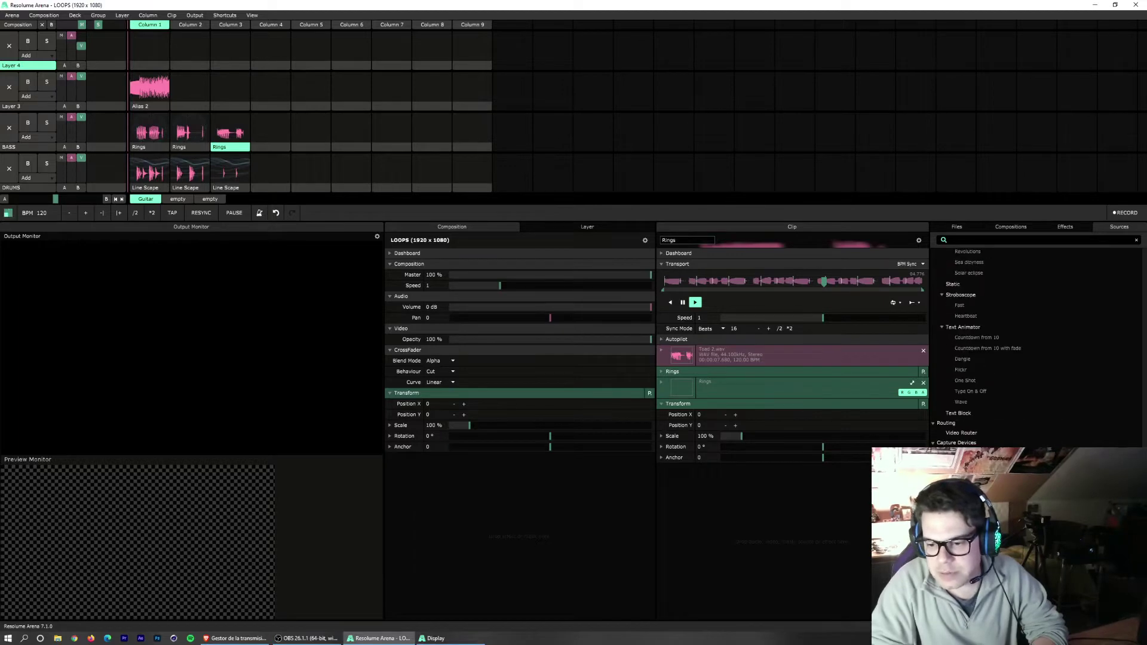
Step: Place the composition's NDI feed in DRUMS column 8 and test-launch it against the Line Scape clip
left_click_drag(967, 453, 432, 176)
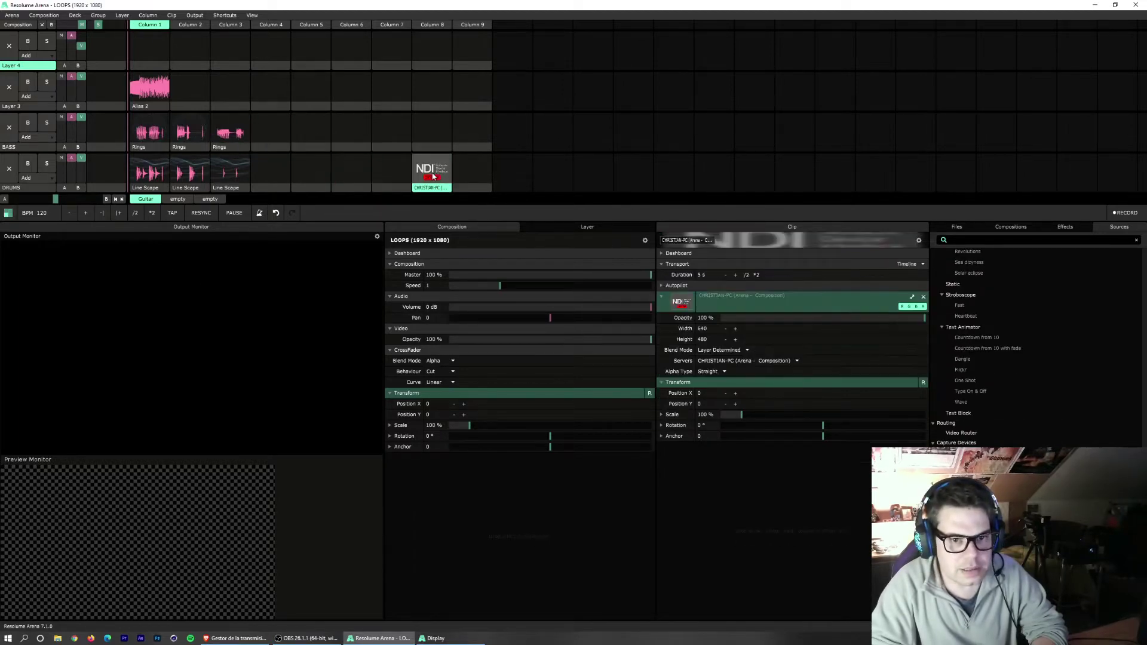
left_click(432, 177)
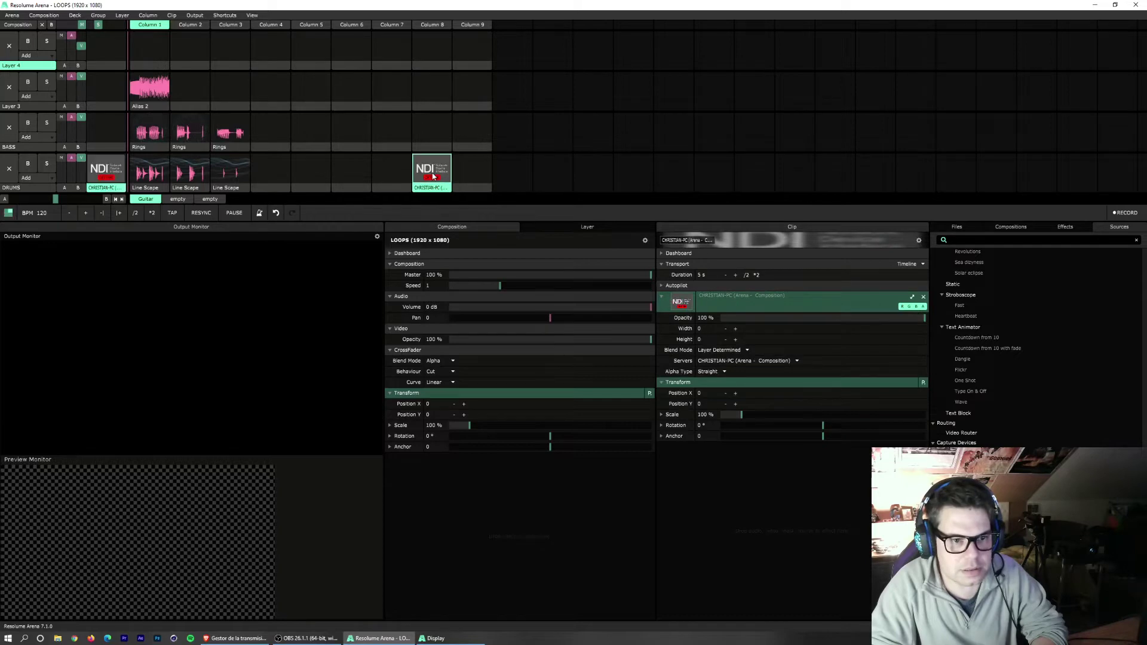
left_click(154, 172)
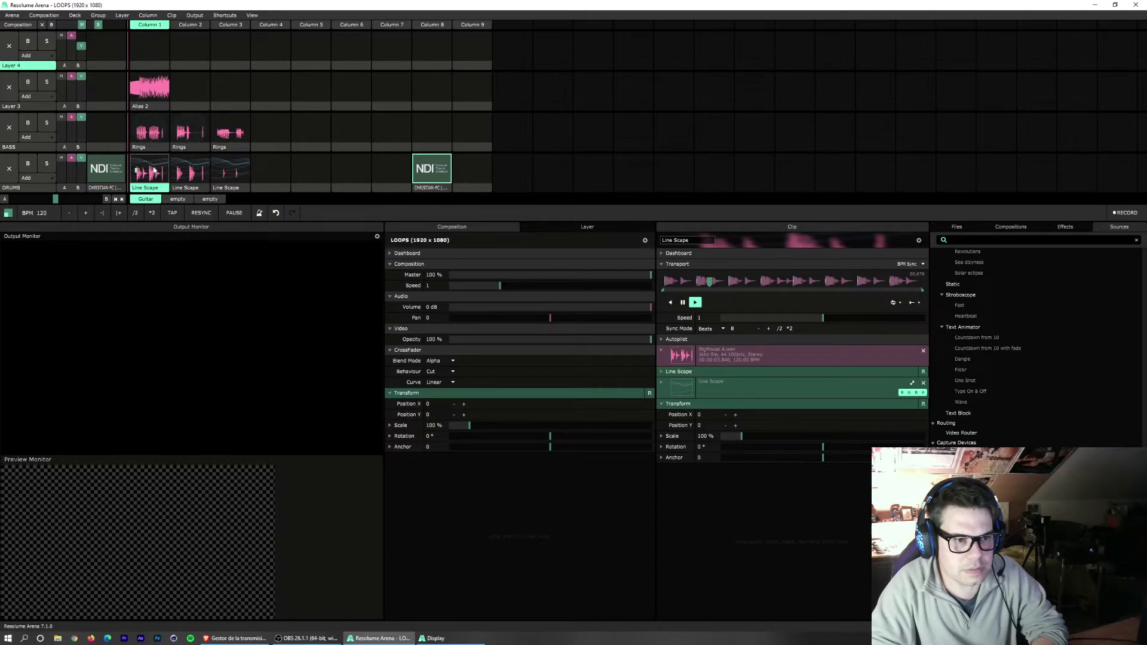
left_click(154, 171)
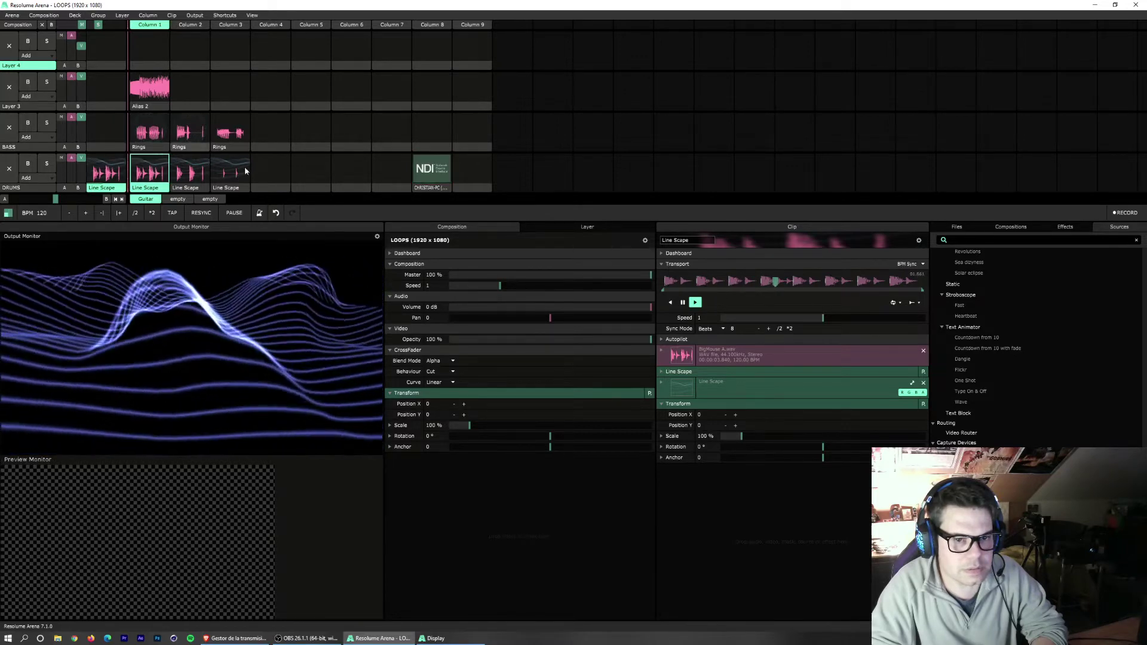
left_click(431, 177)
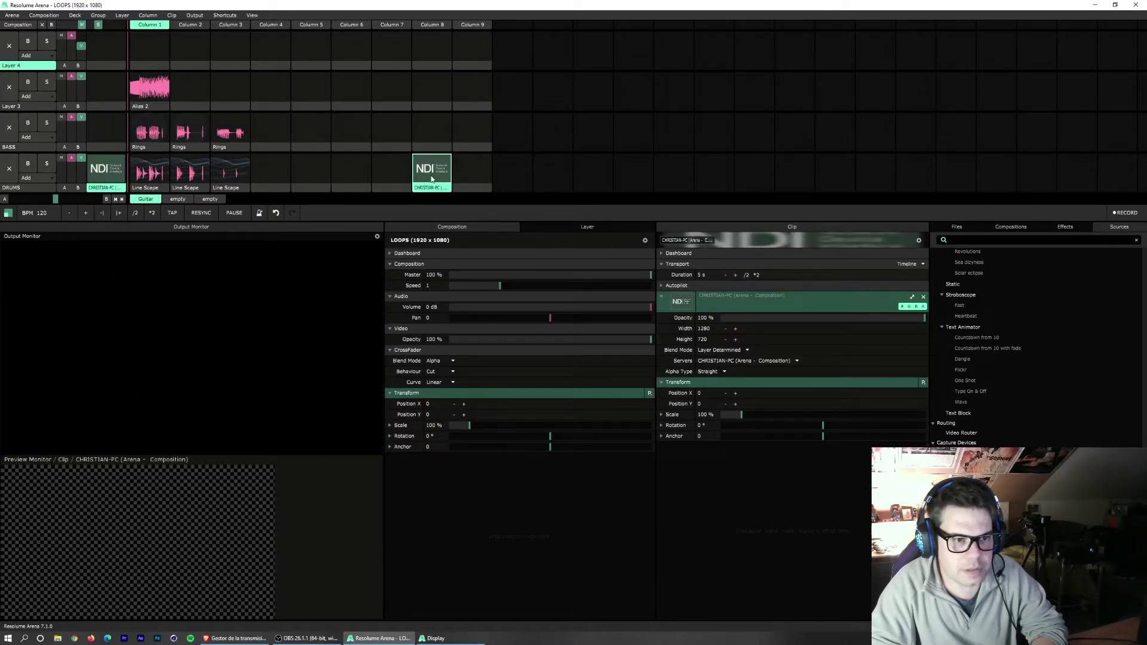
Step: Clear the NDI clip from DRUMS column 8
right_click(437, 189)
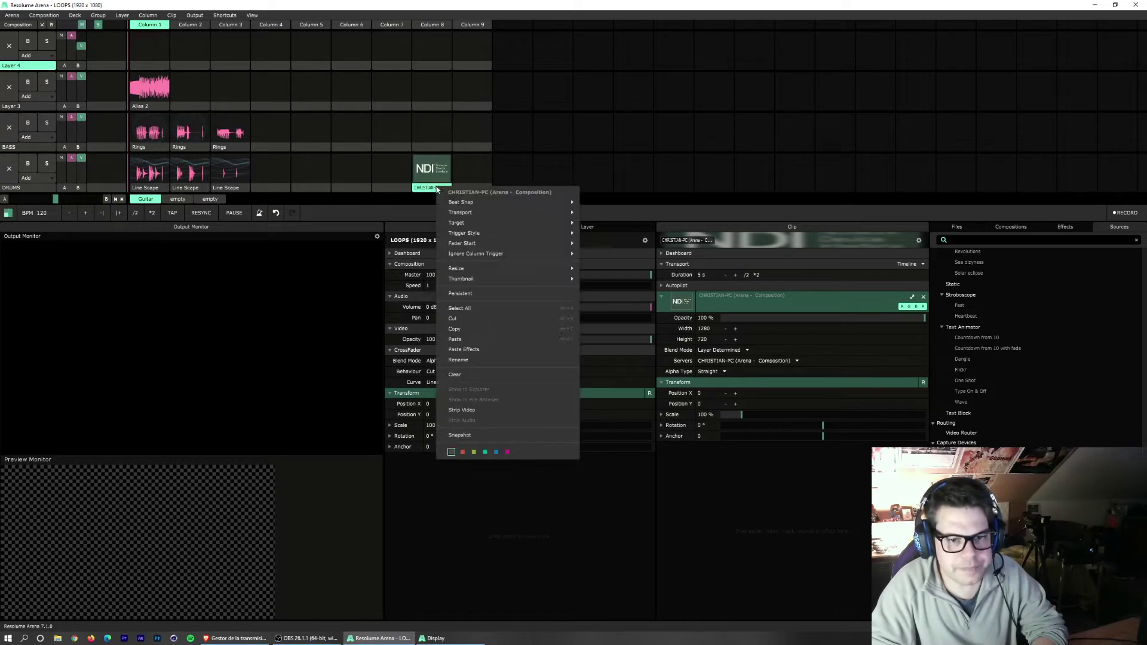
left_click(455, 374)
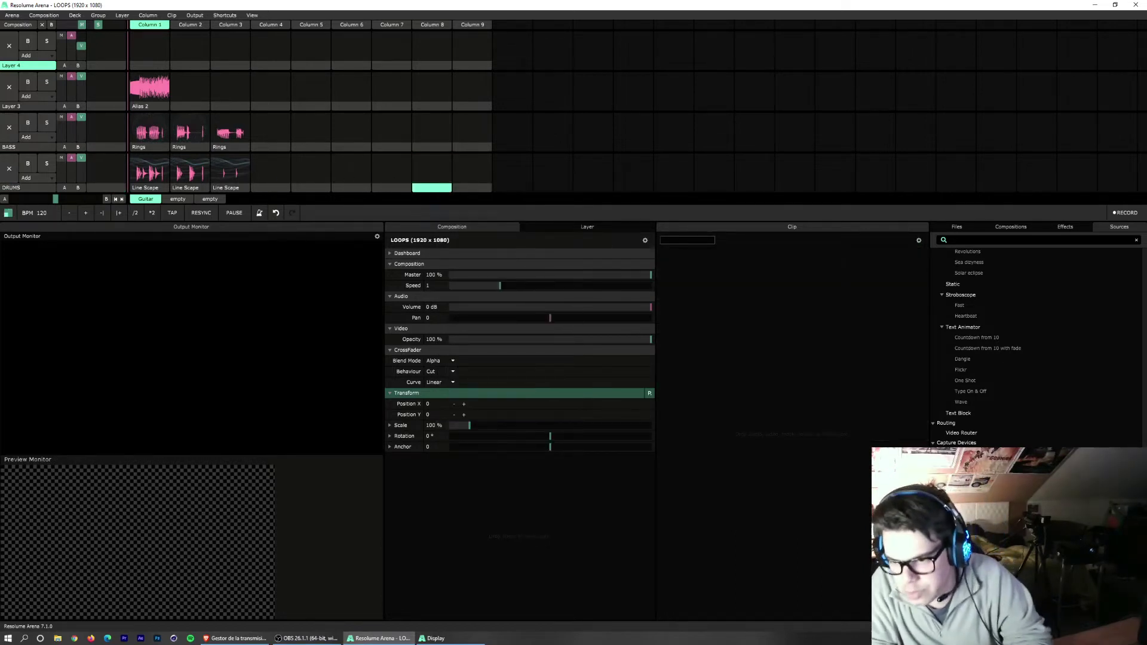
scroll(1039, 346, "up", 8)
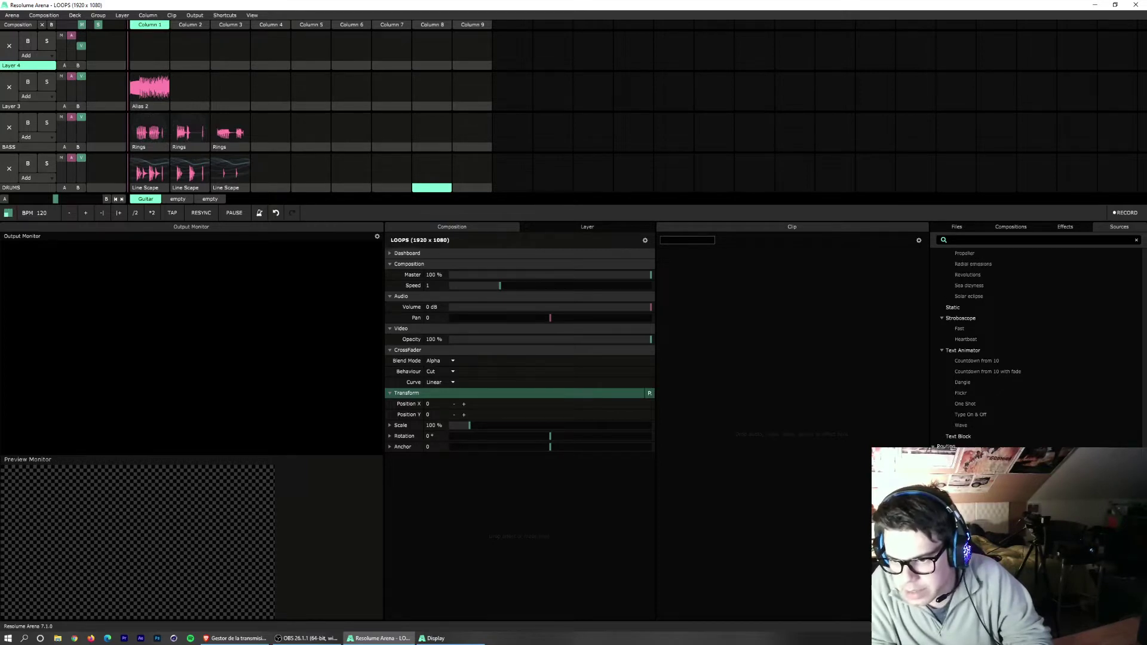
scroll(1039, 347, "up", 5)
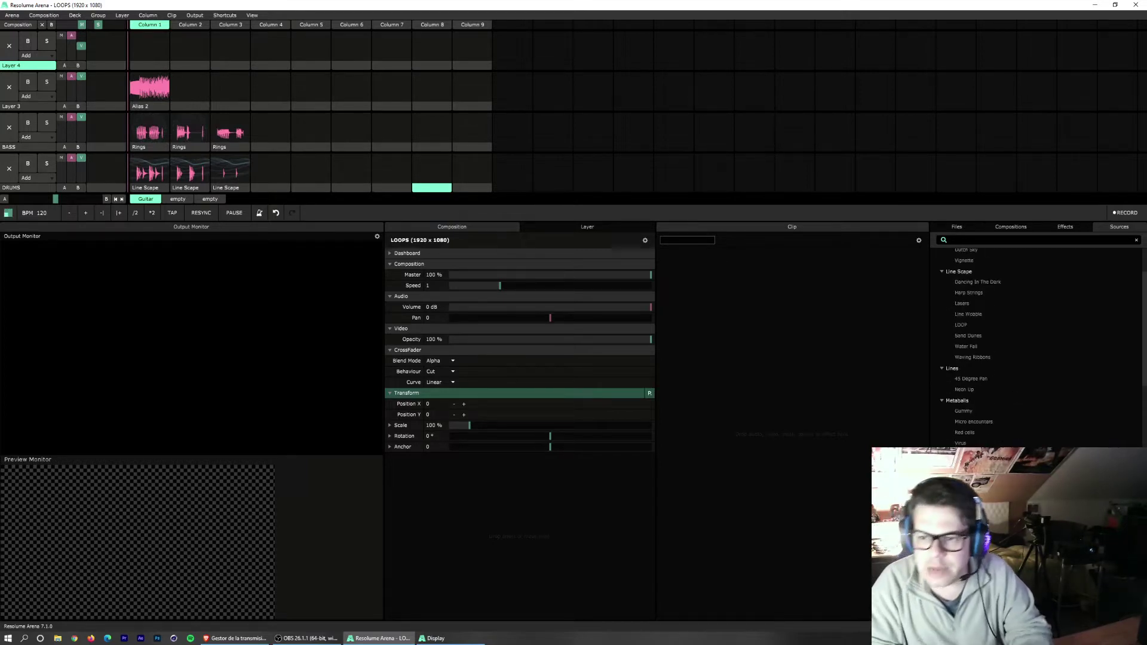
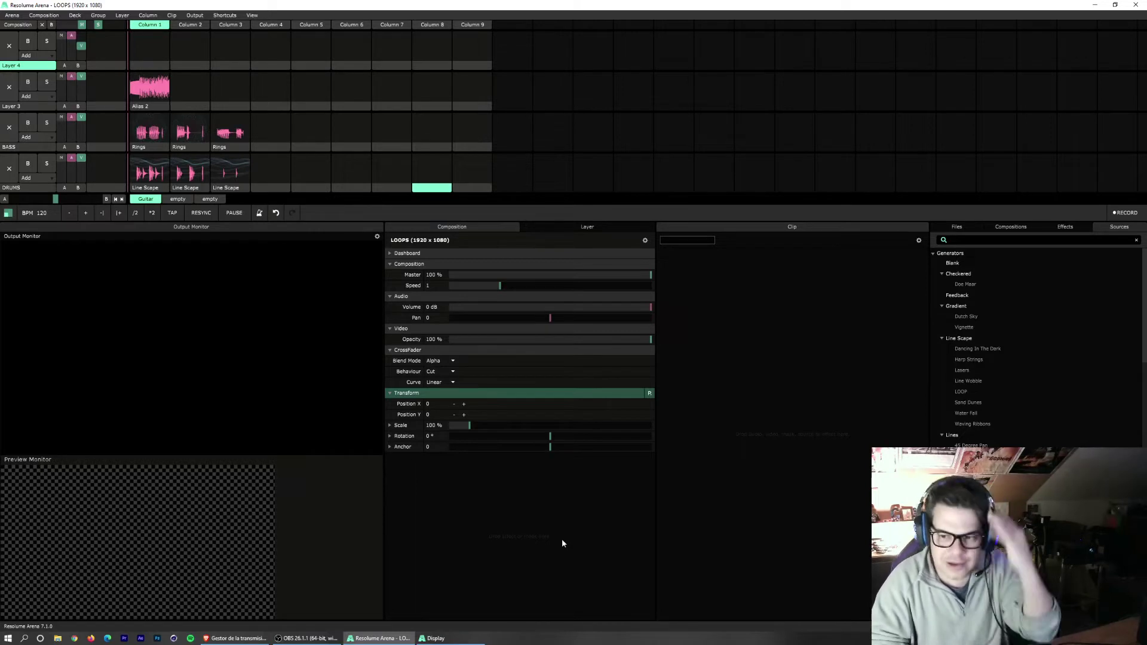
Step: Drag FunkySynth 2.wav from R:\MATERIAL\LOOPS AUDIO into Layer 3's empty slot and trigger it
left_click(957, 227)
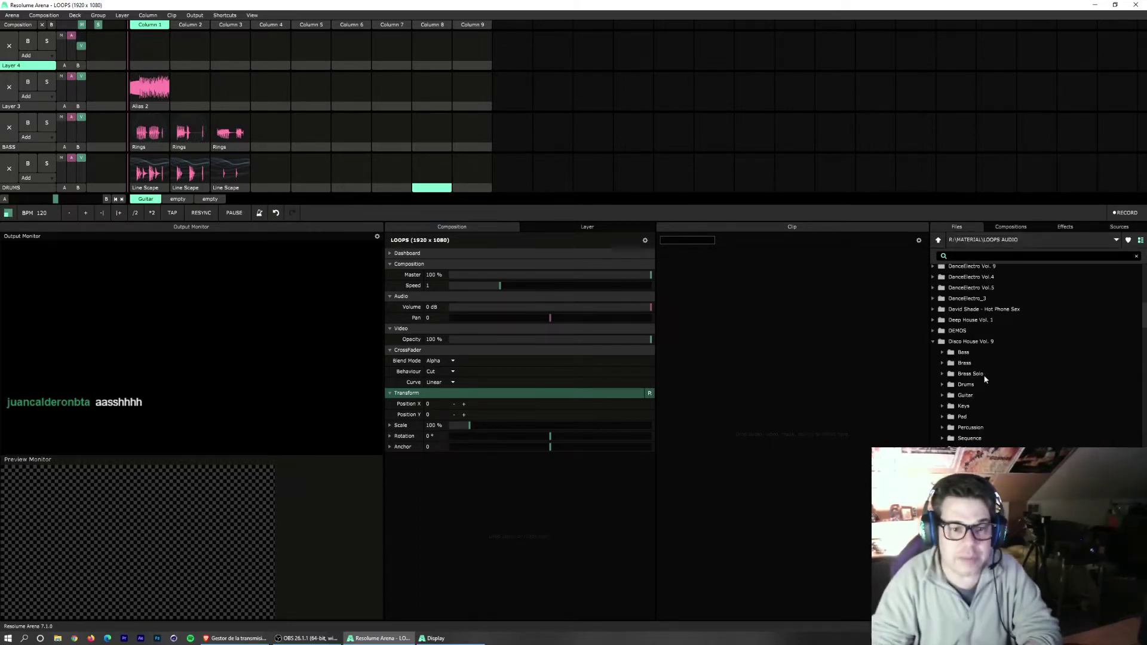
scroll(1039, 353, "down", 5)
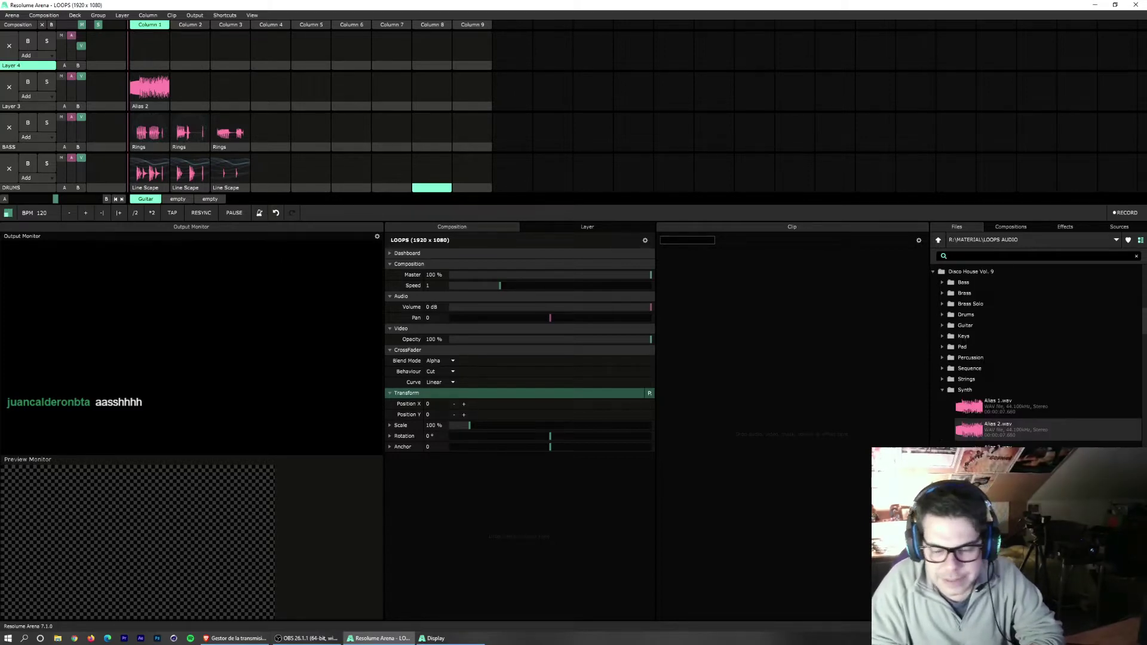
scroll(1039, 352, "down", 2)
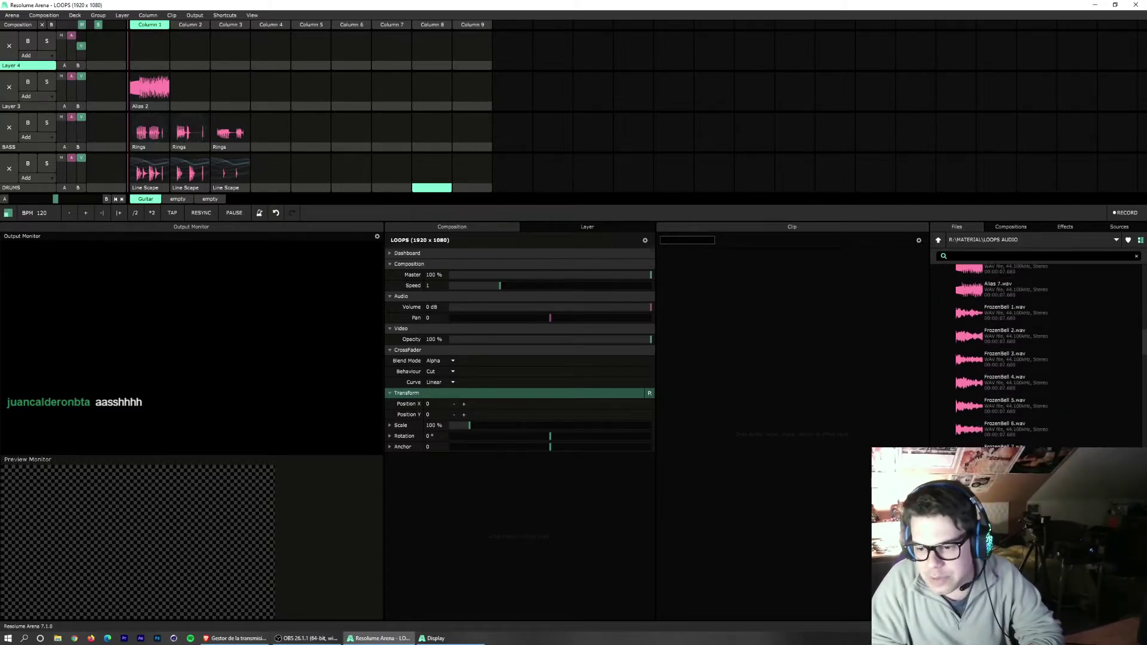
left_click_drag(431, 189, 190, 89)
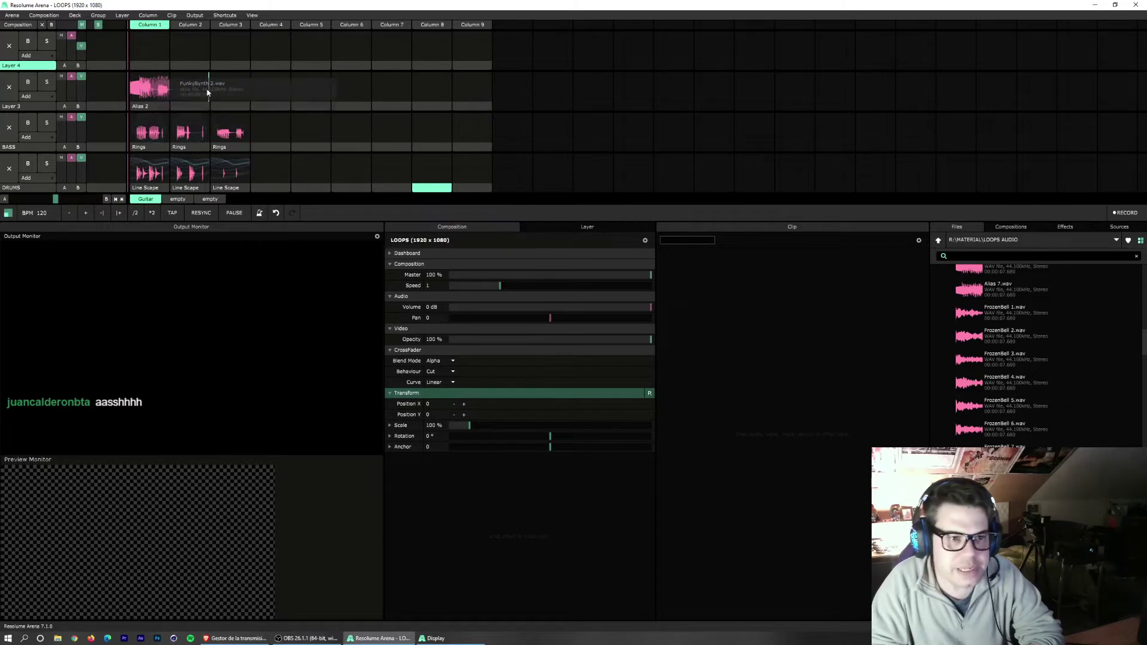
left_click(201, 91)
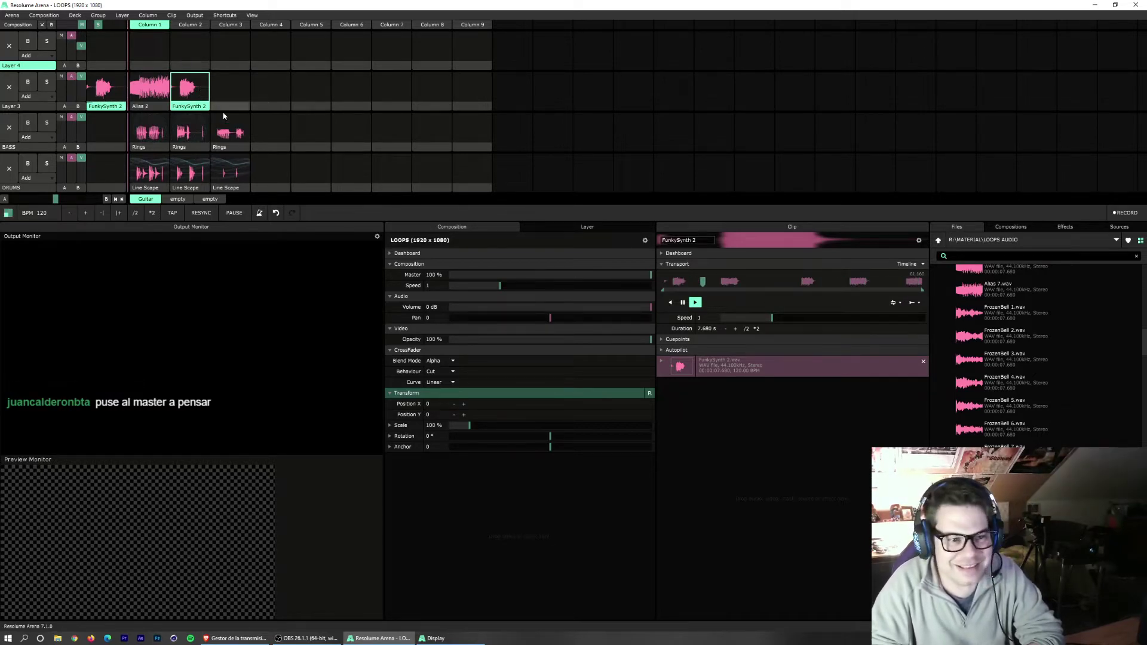
Step: Set the FunkySynth 2 clip's transport to BPM Sync, then stop Layer 3
left_click(924, 266)
left_click(913, 283)
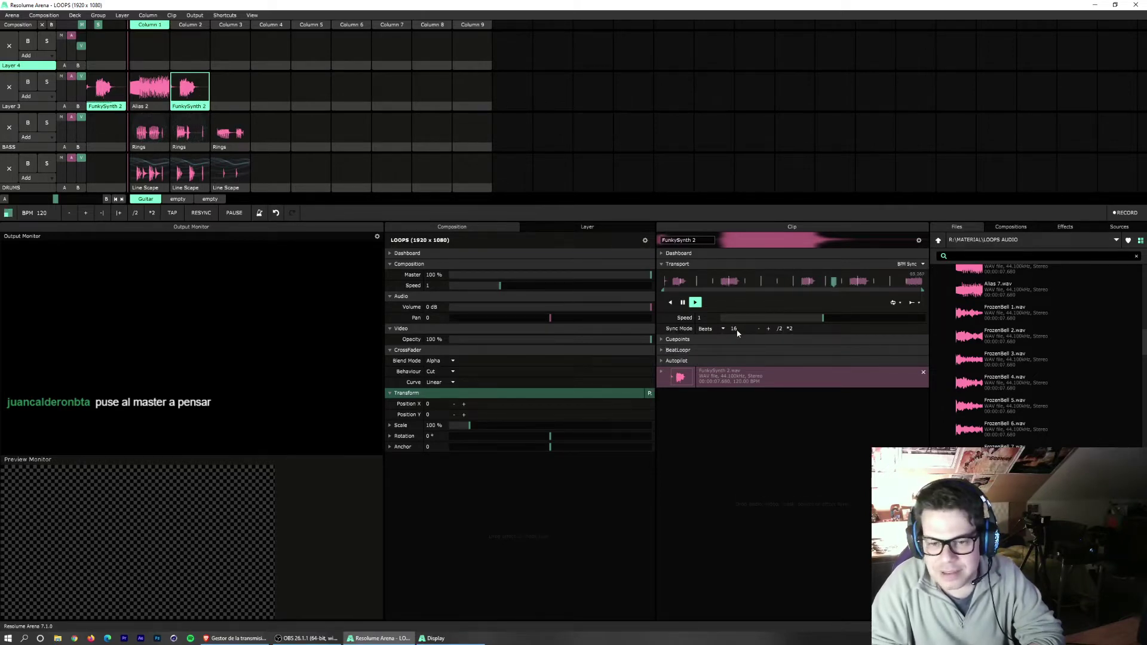
left_click(8, 87)
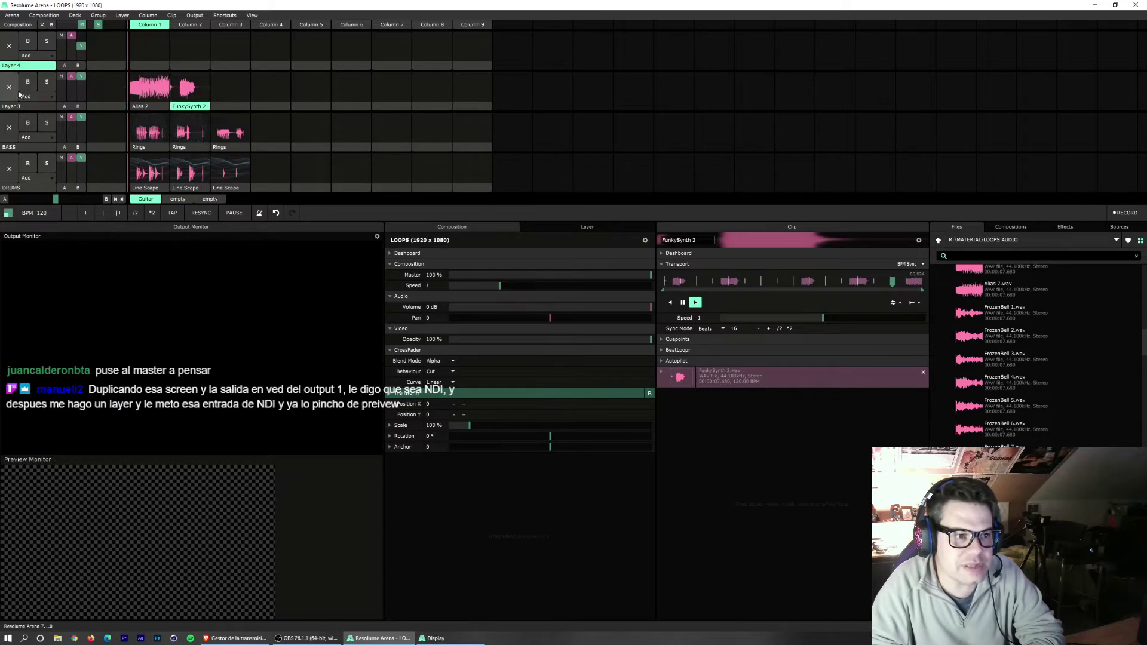
Step: Clear Layer 3 and the DRUMS layer so the output goes black
left_click(160, 176)
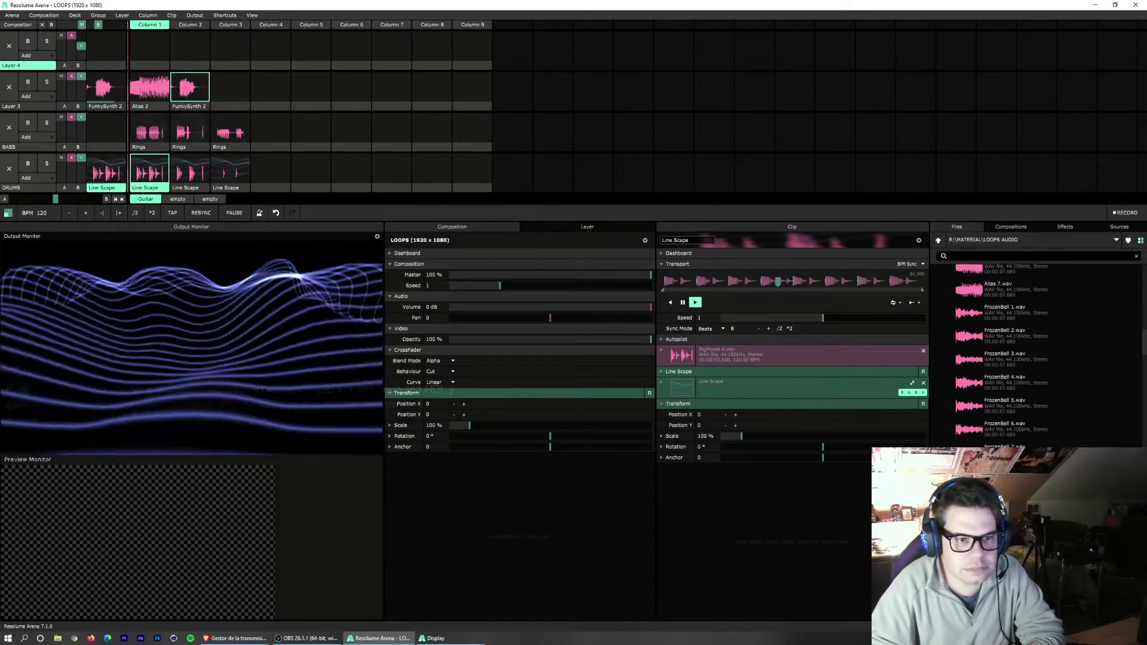
left_click(192, 107)
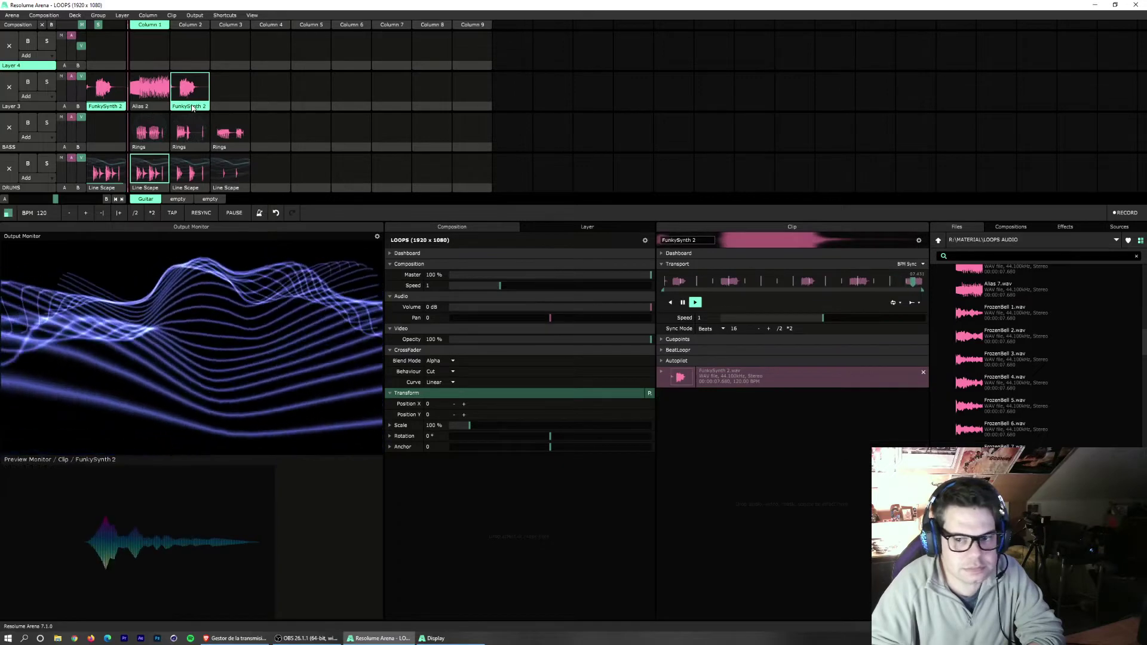
left_click(15, 93)
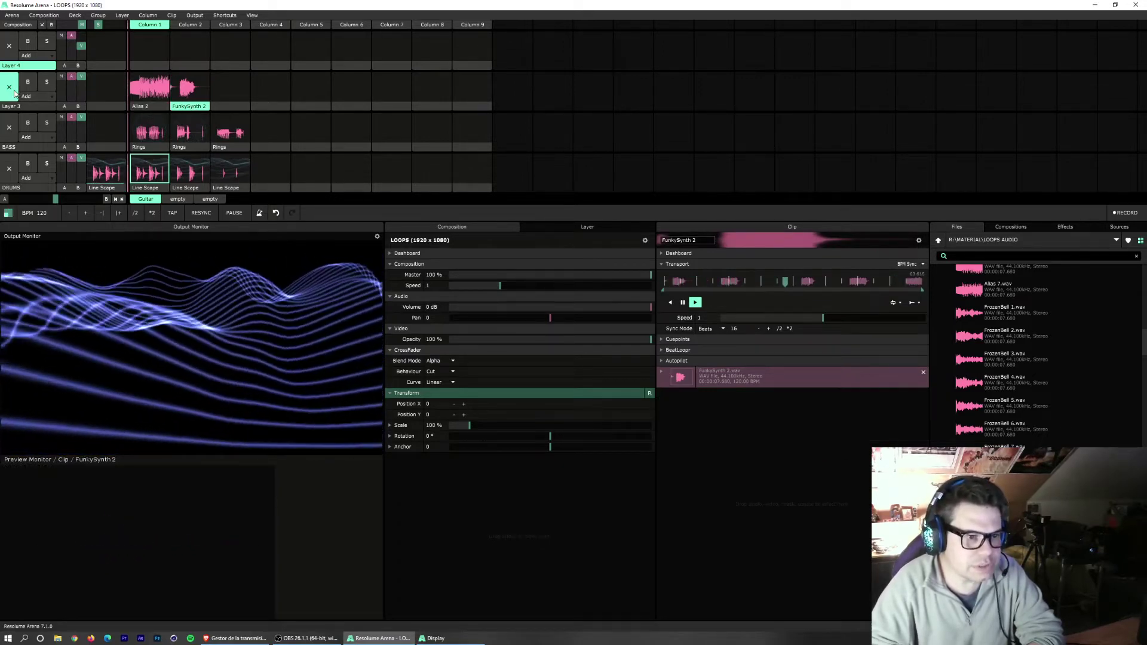
left_click(9, 169)
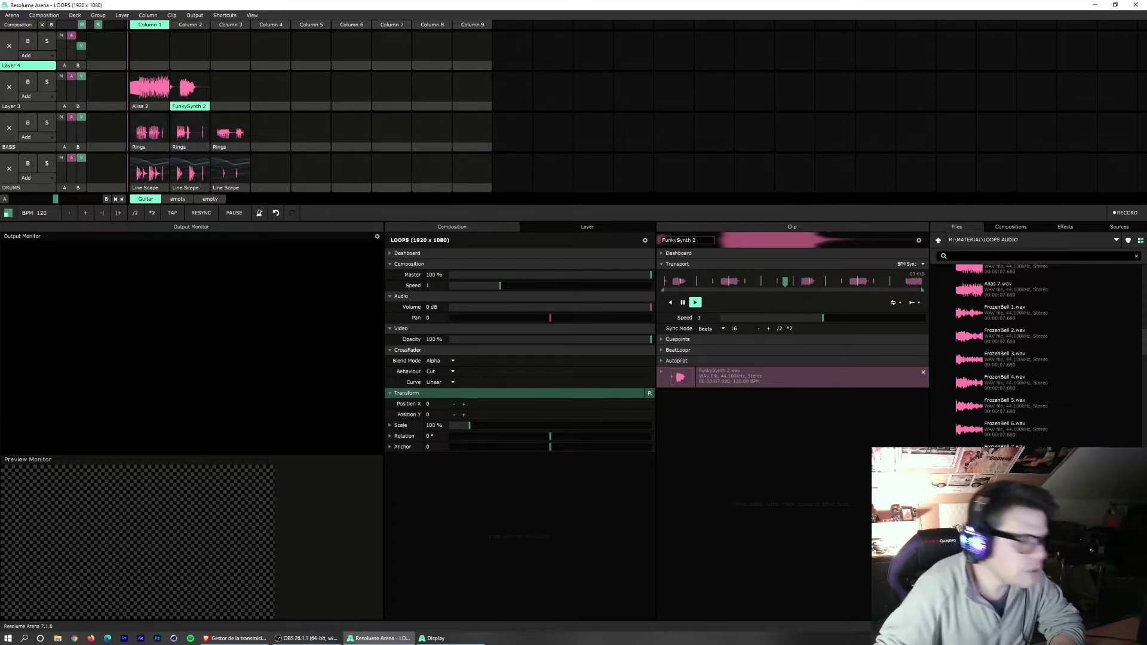
Step: In the advanced output setup, duplicate Screen 1 with its four CARA slices
left_click(191, 16)
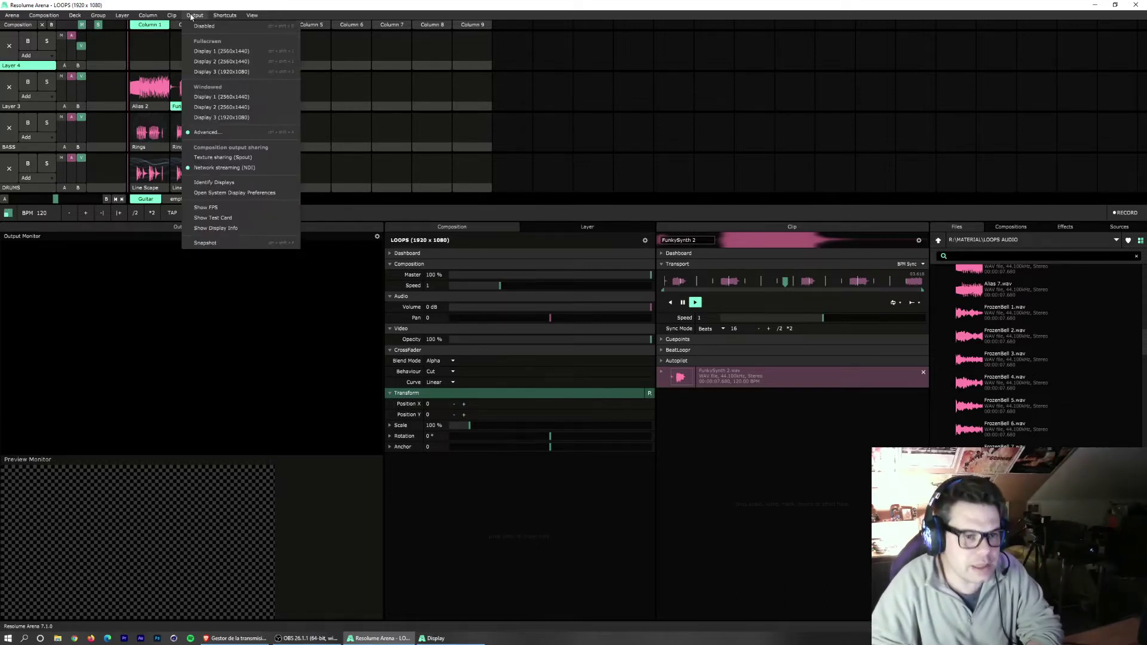
left_click(237, 132)
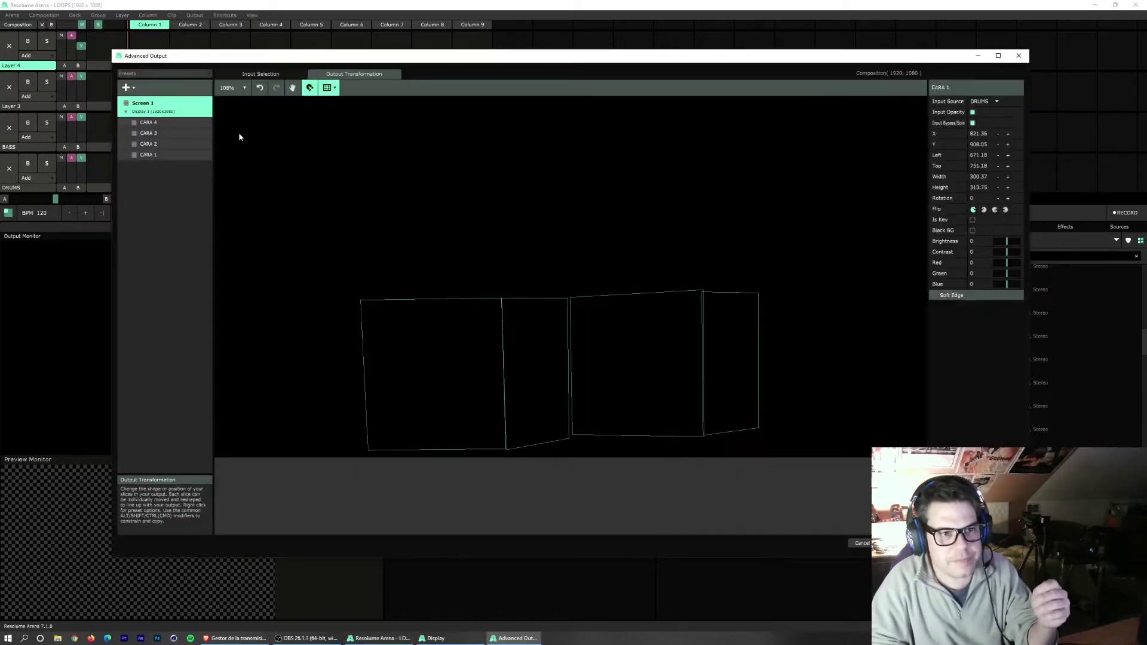
right_click(152, 111)
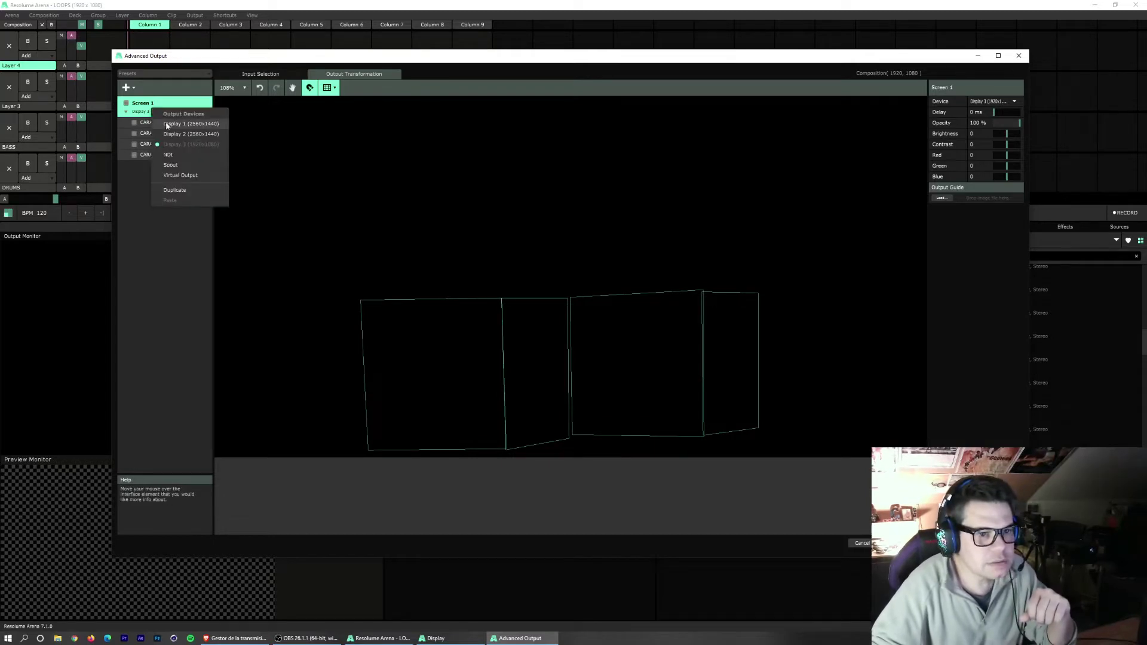
left_click(174, 191)
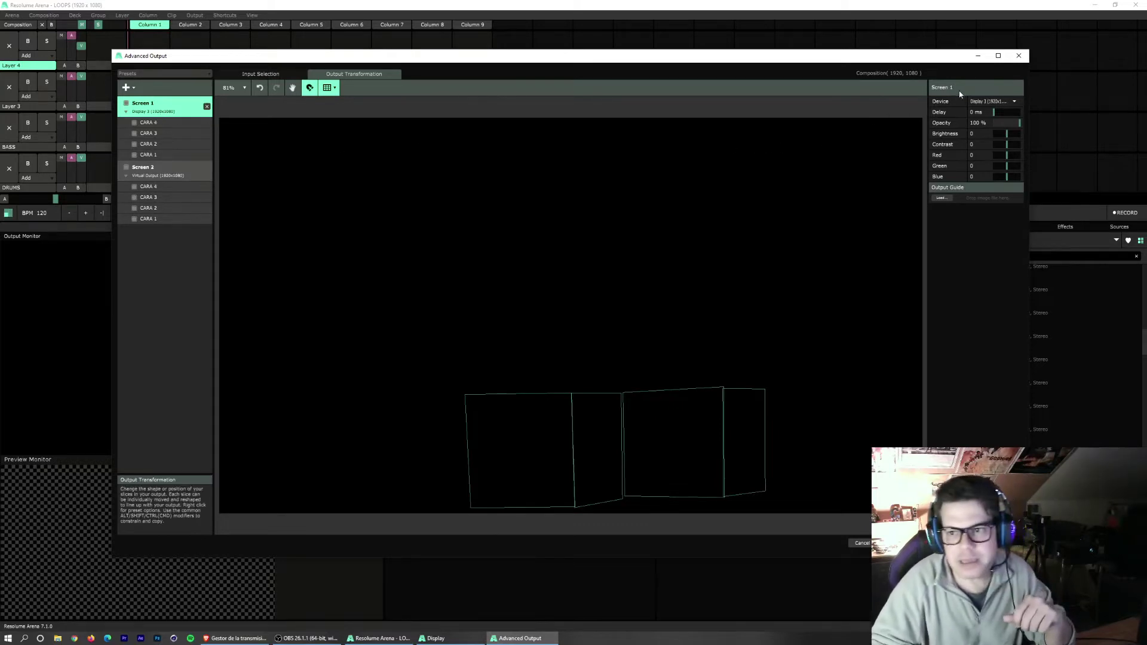
Step: Set Screen 1's output device to NDI and save the output setup
left_click(991, 101)
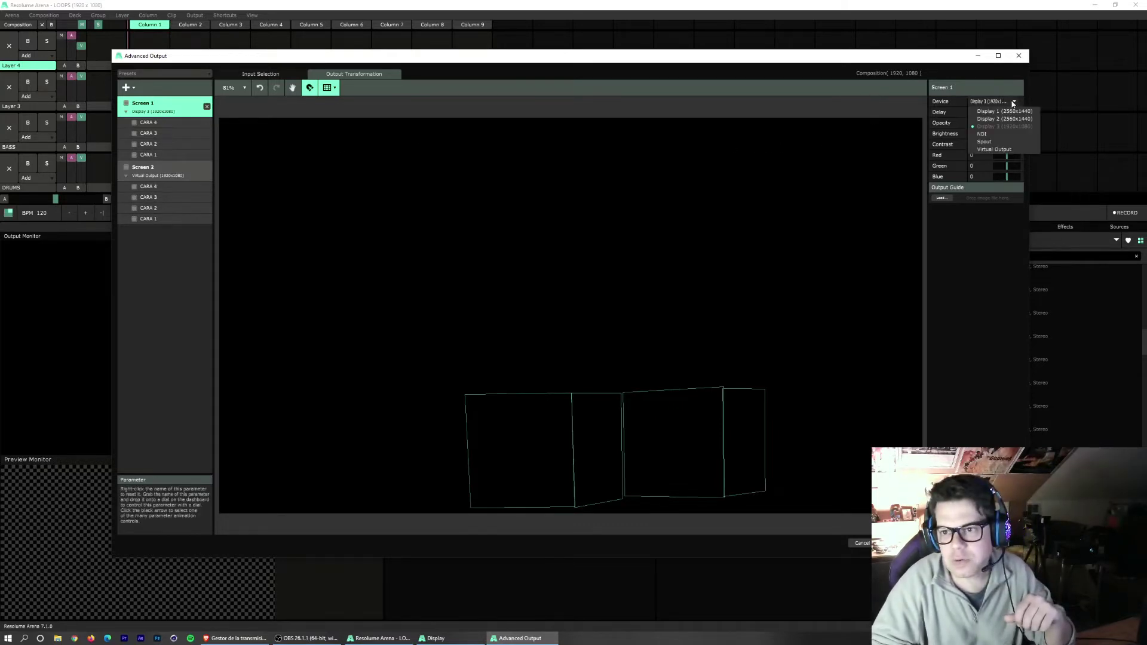
left_click(993, 136)
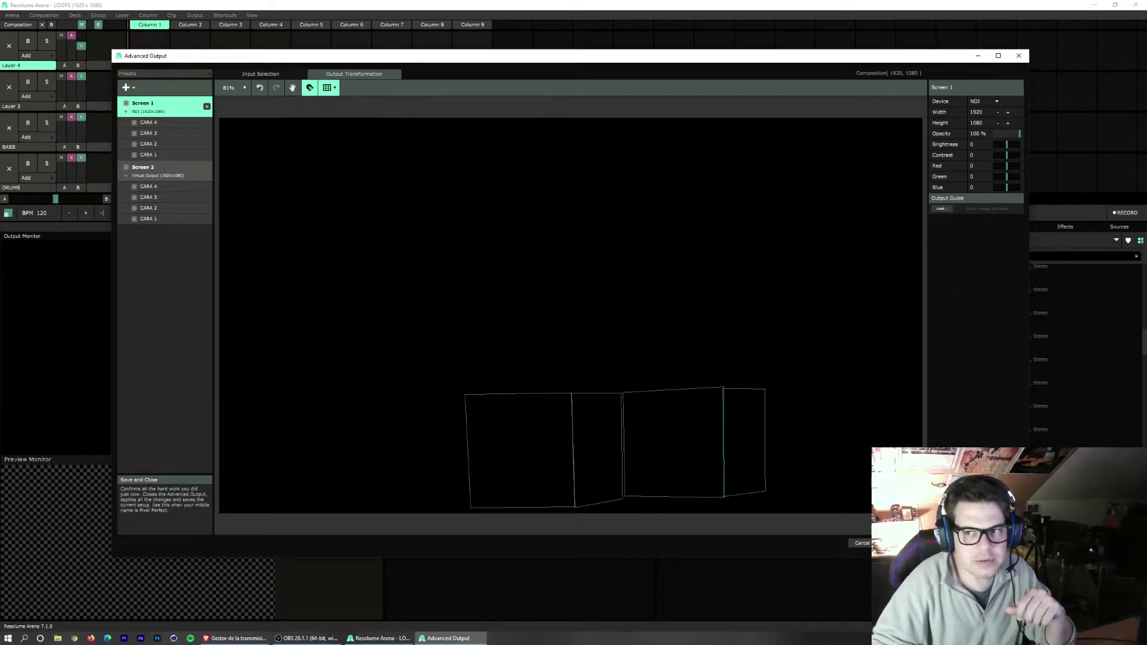
left_click(908, 543)
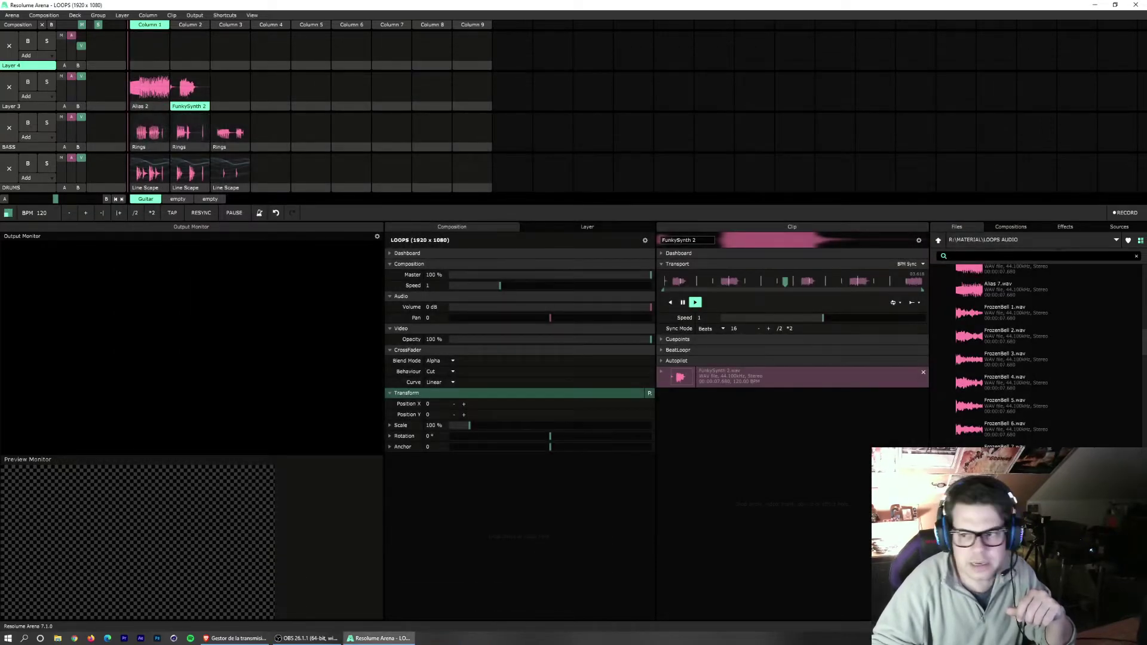
Step: Place the NDI Screen 1 source into Layer 4, Column 1
left_click(1111, 230)
scroll(1039, 334, "down", 5)
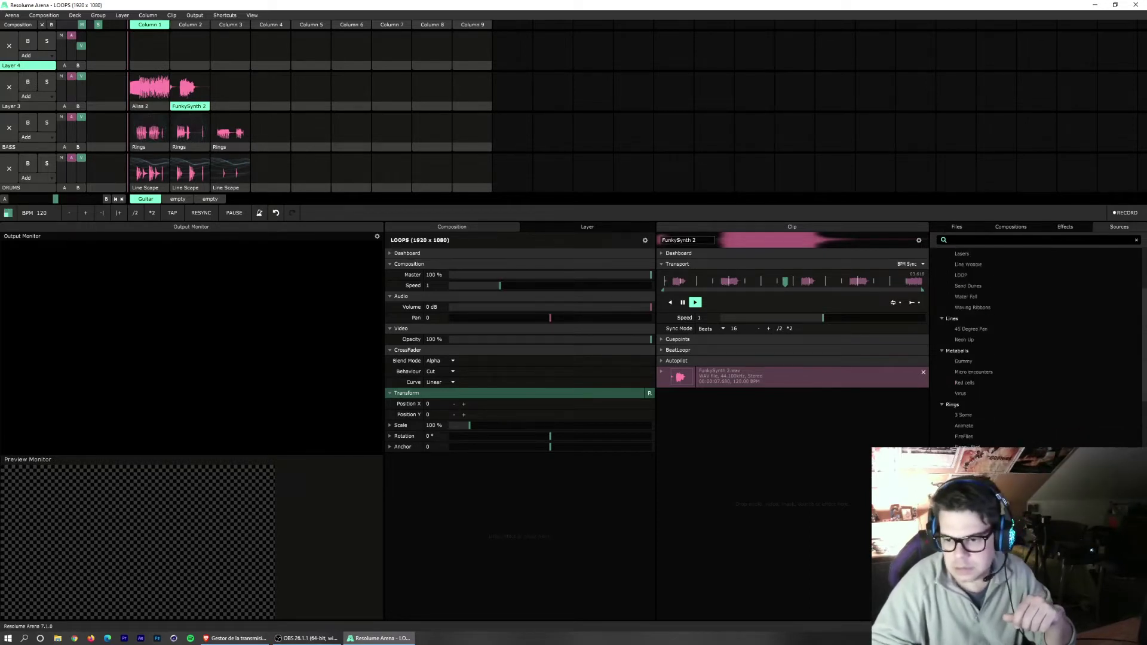
scroll(1039, 346, "down", 5)
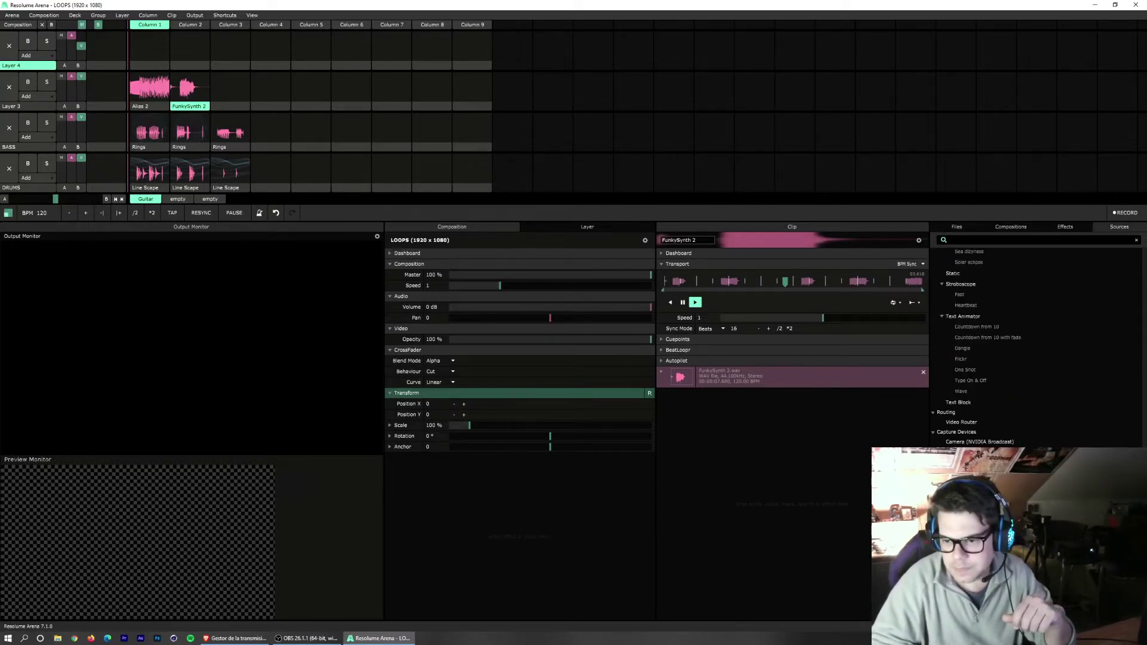
left_click_drag(979, 452, 160, 49)
Step: Play the Line Scape clip on DRUMS and the Rings clip on BASS
left_click(153, 173)
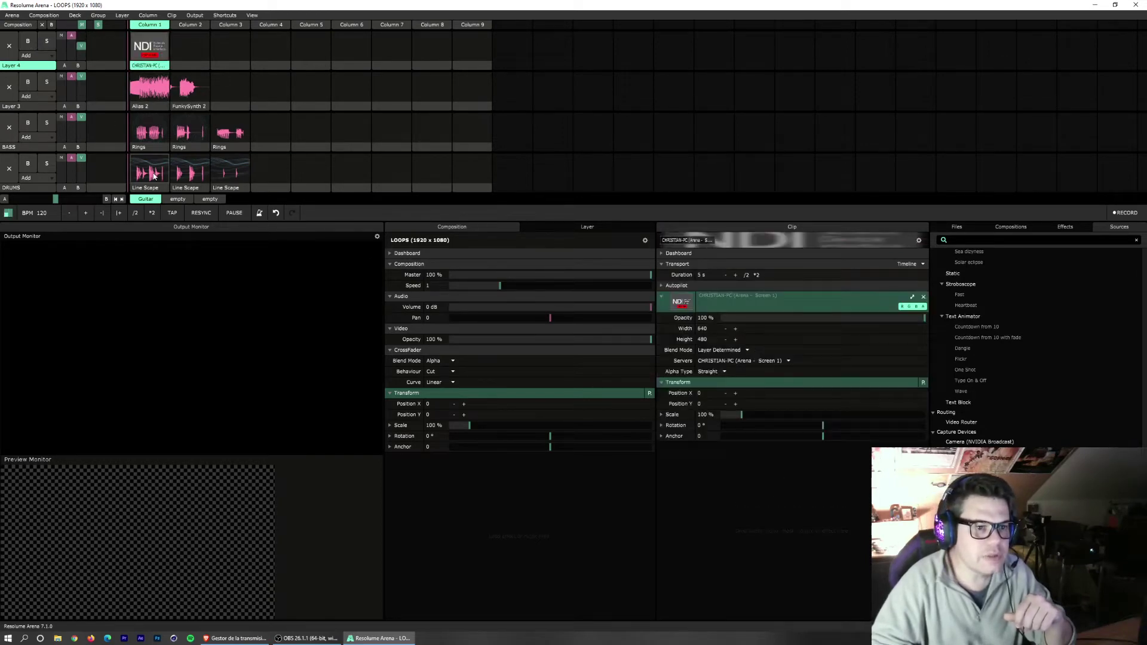
left_click(151, 136)
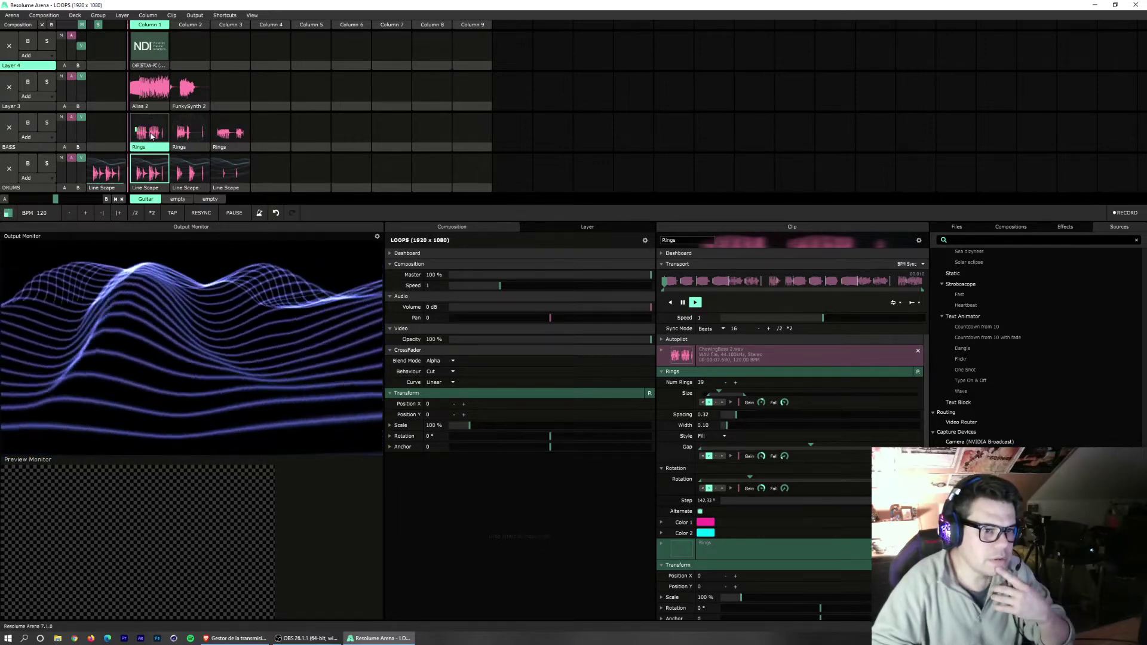
left_click(151, 136)
left_click(151, 66)
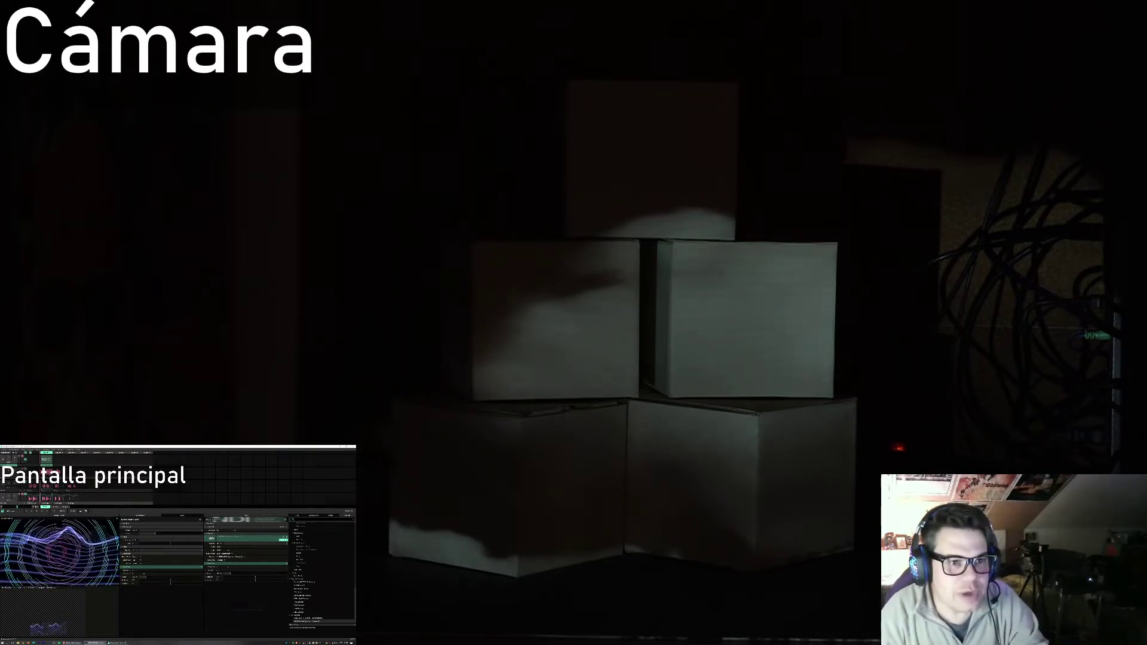
Step: Inspect a screen's settings in the advanced output setup, then close it
left_click(60, 449)
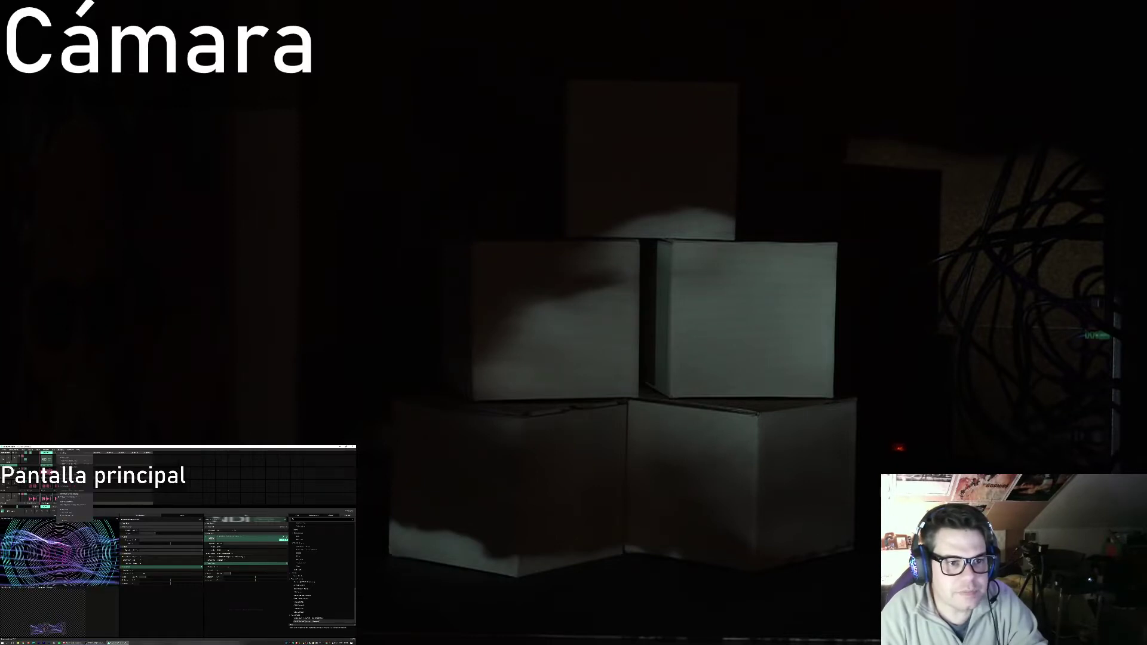
left_click(67, 497)
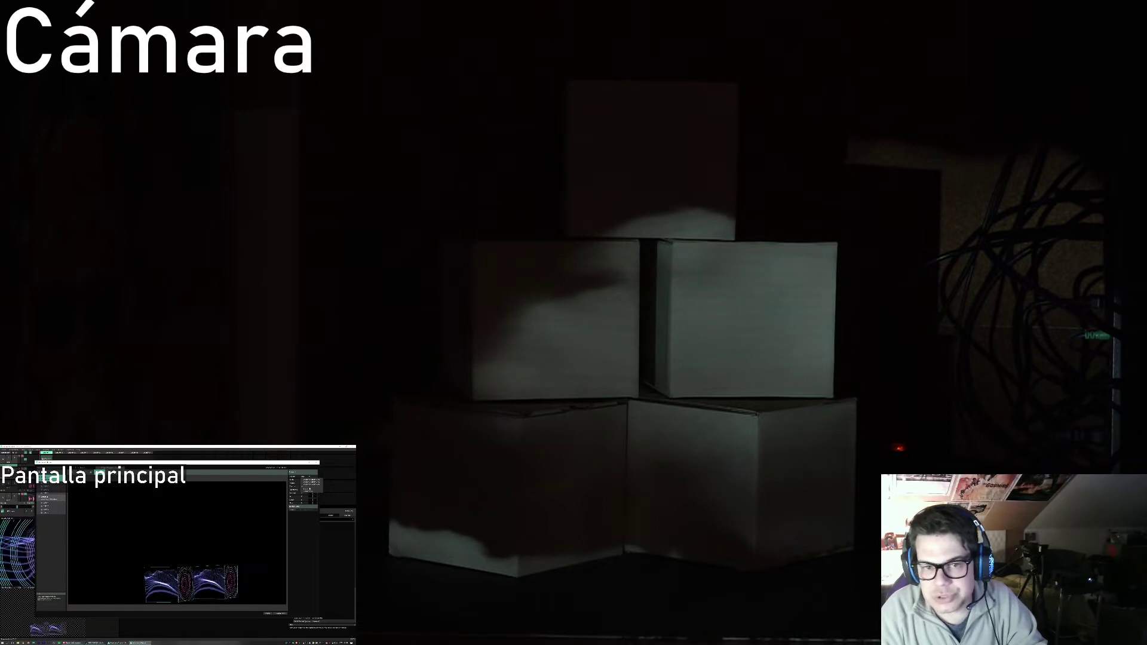
left_click(51, 496)
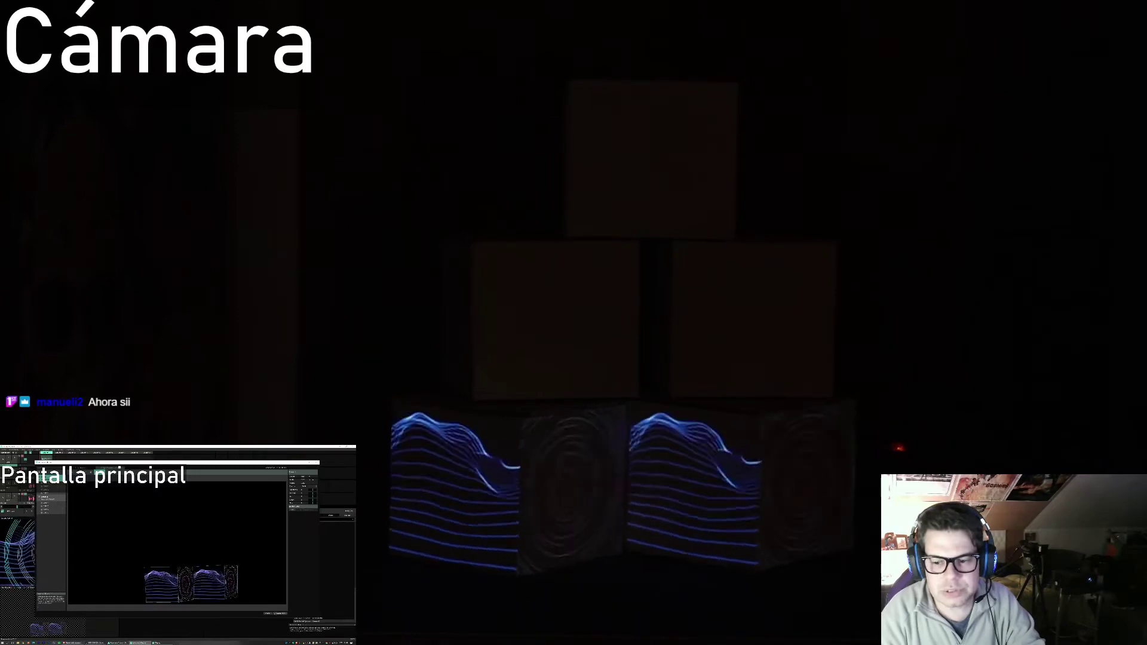
key("Escape")
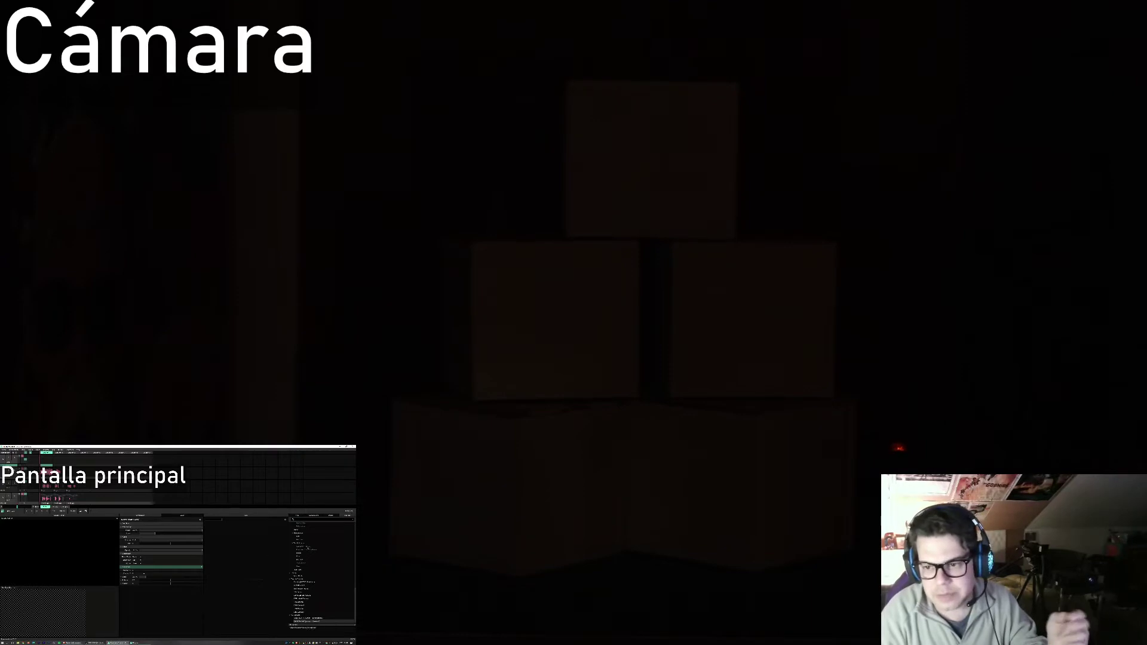
left_click(298, 516)
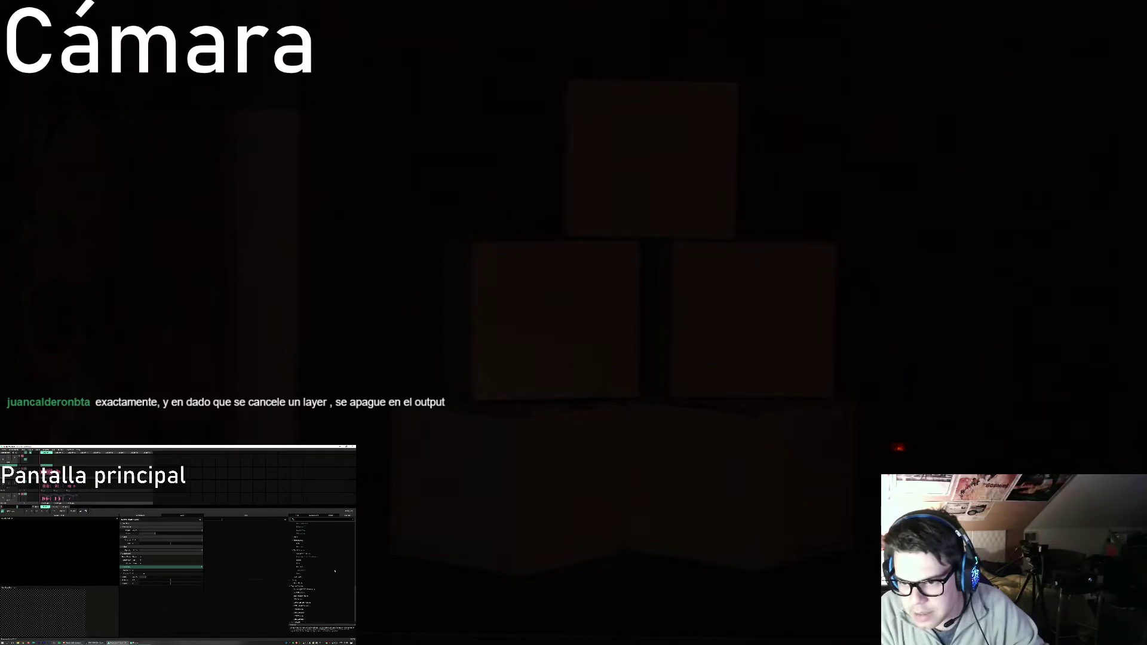
scroll(329, 580, "down", 5)
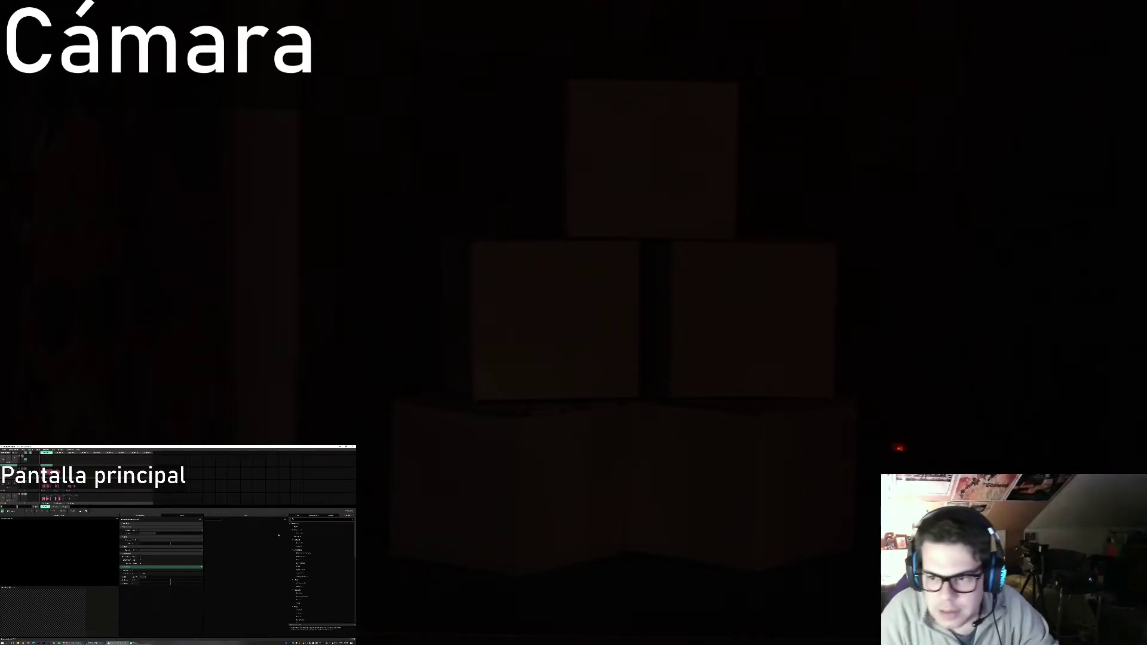
left_click(330, 515)
scroll(331, 560, "down", 3)
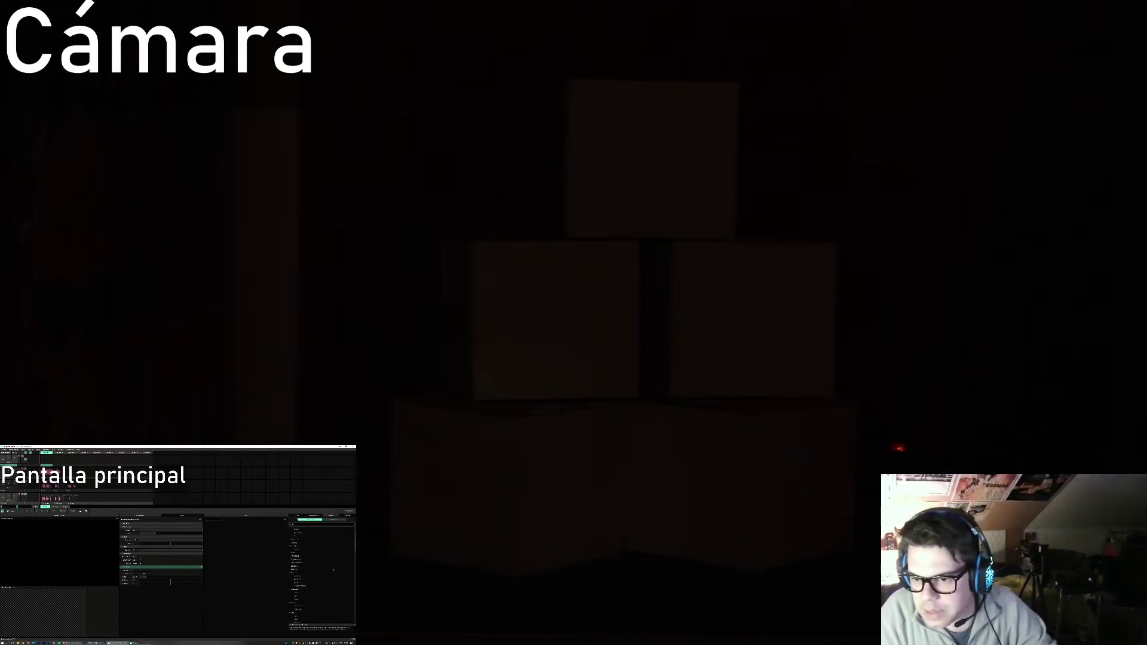
left_click_drag(356, 551, 356, 514)
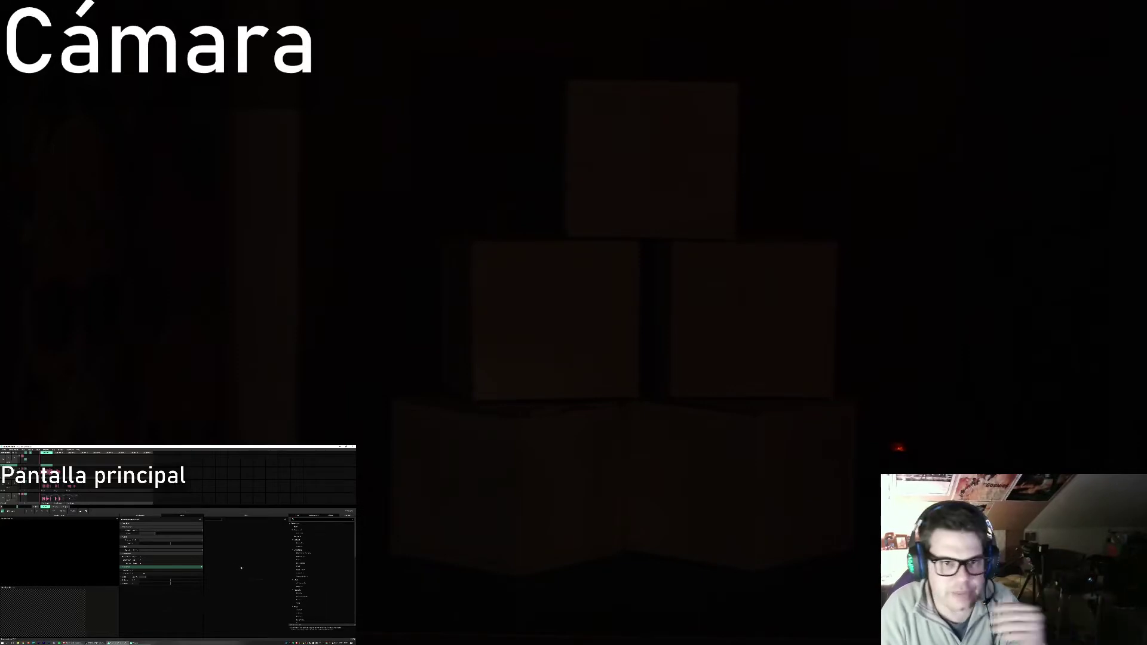
left_click(79, 452)
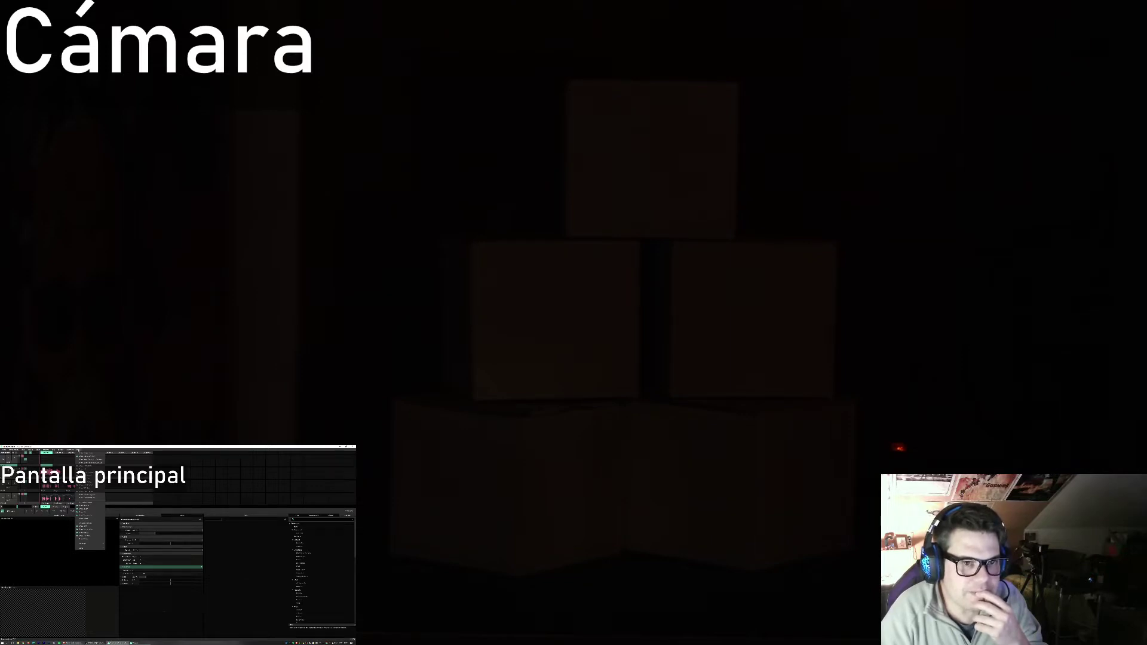
mouse_move(61, 450)
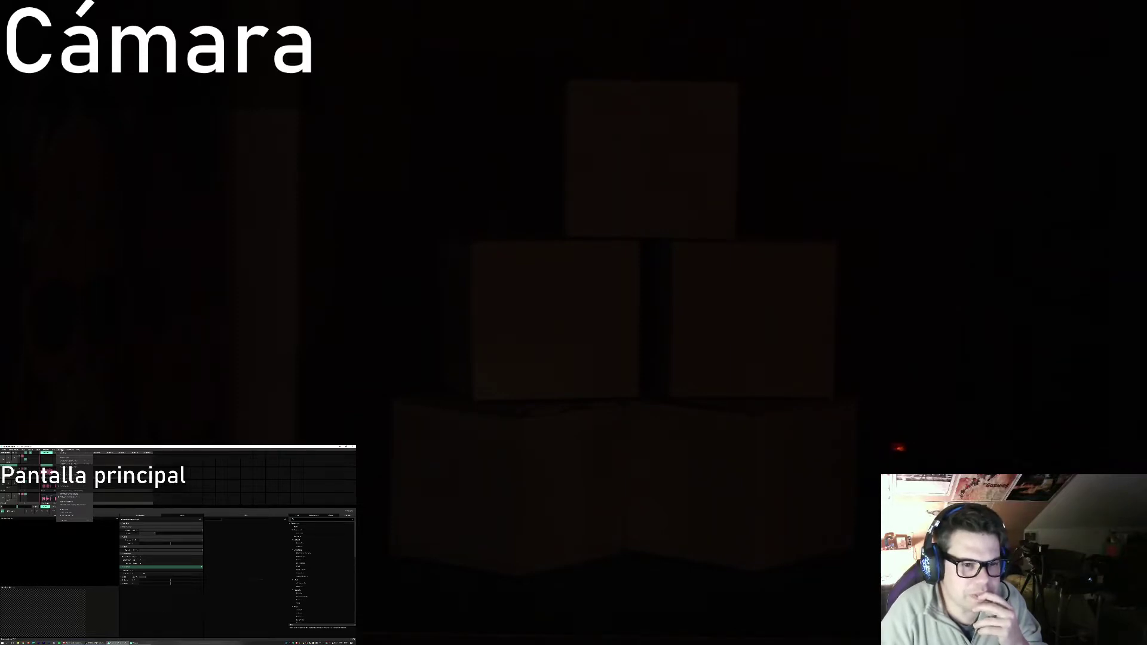
Step: Review the display arrangement in Windows Display Settings and return to Resolume
left_click(82, 507)
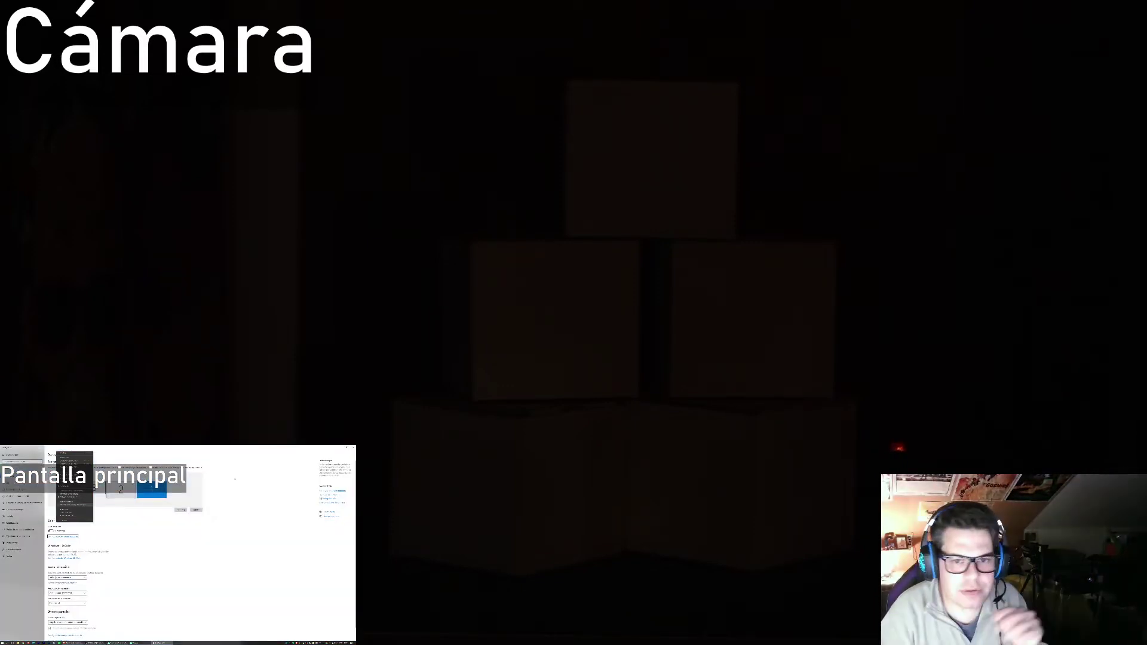
key("Escape")
key("alt+Tab")
Step: Enable the projector output from Resolume's Output menu
left_click(61, 450)
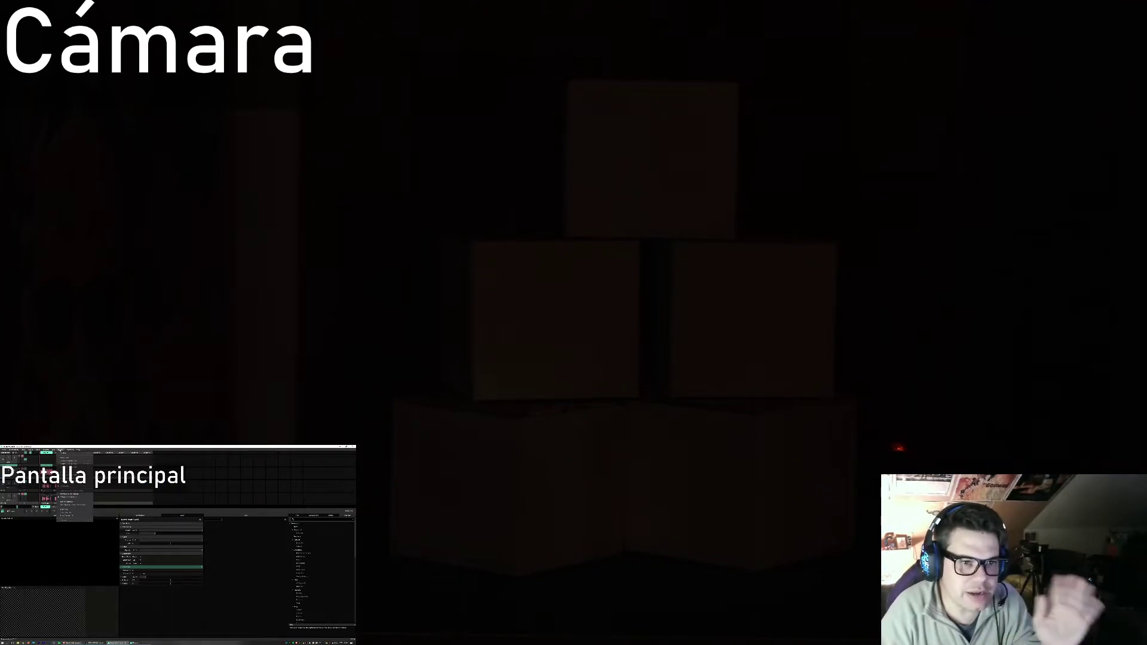
mouse_move(53, 449)
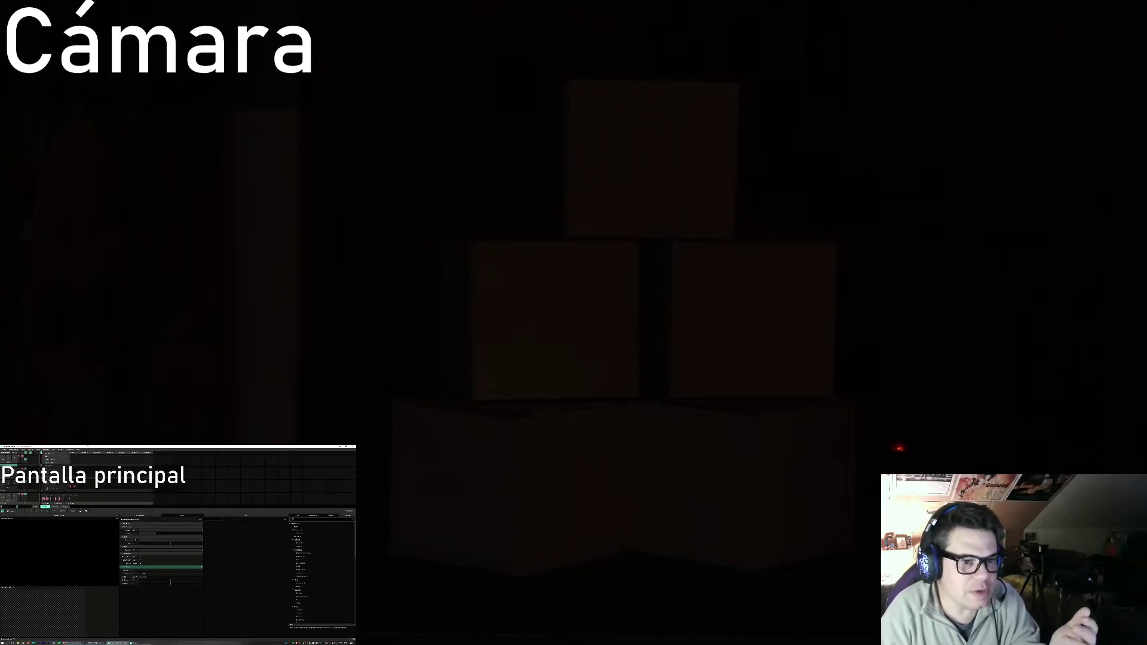
left_click(48, 483)
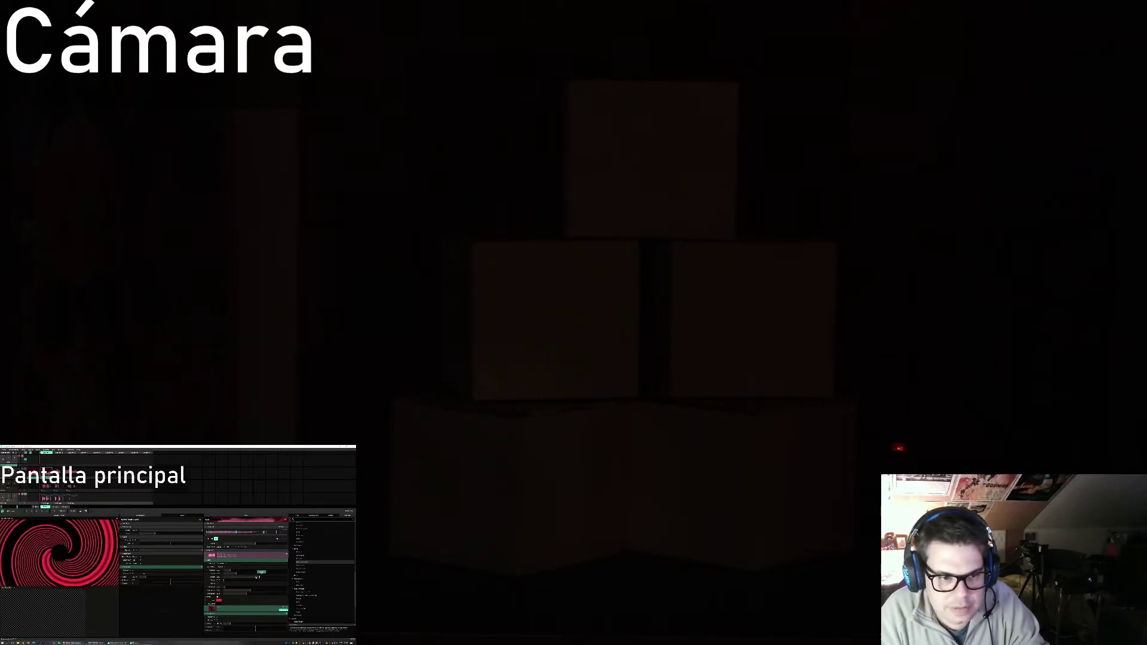
Step: Drag one of the red spiral clip's parameter sliders to the left
left_click_drag(259, 576, 223, 583)
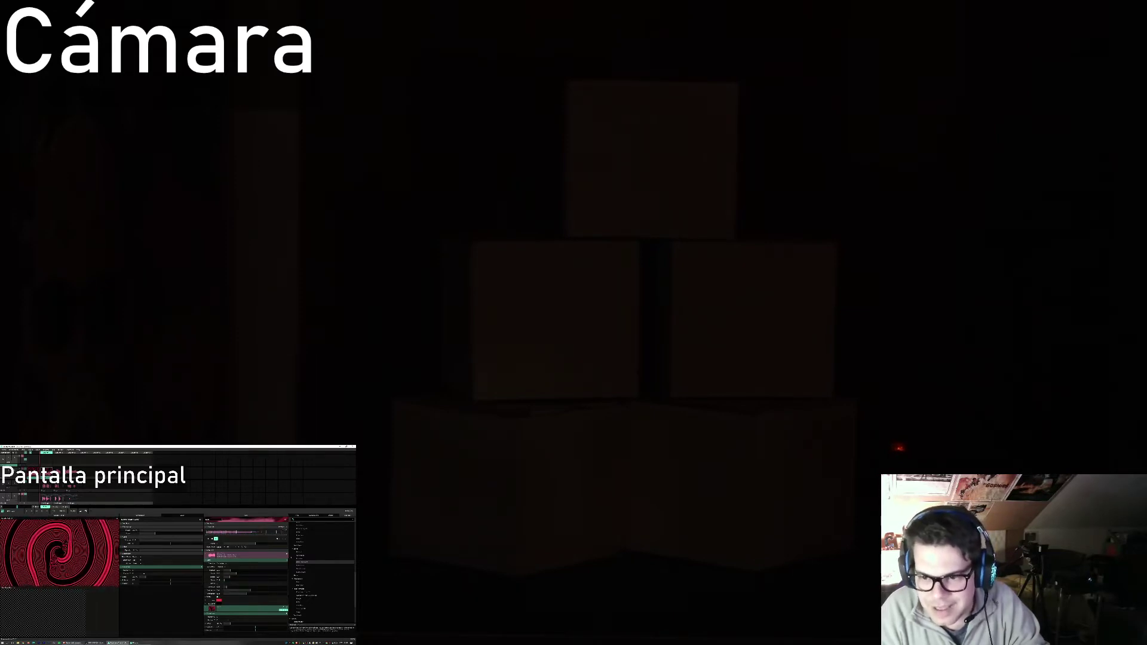
Step: Enlarge the particle clip's particles and change one of its dropdown options
left_click(241, 562)
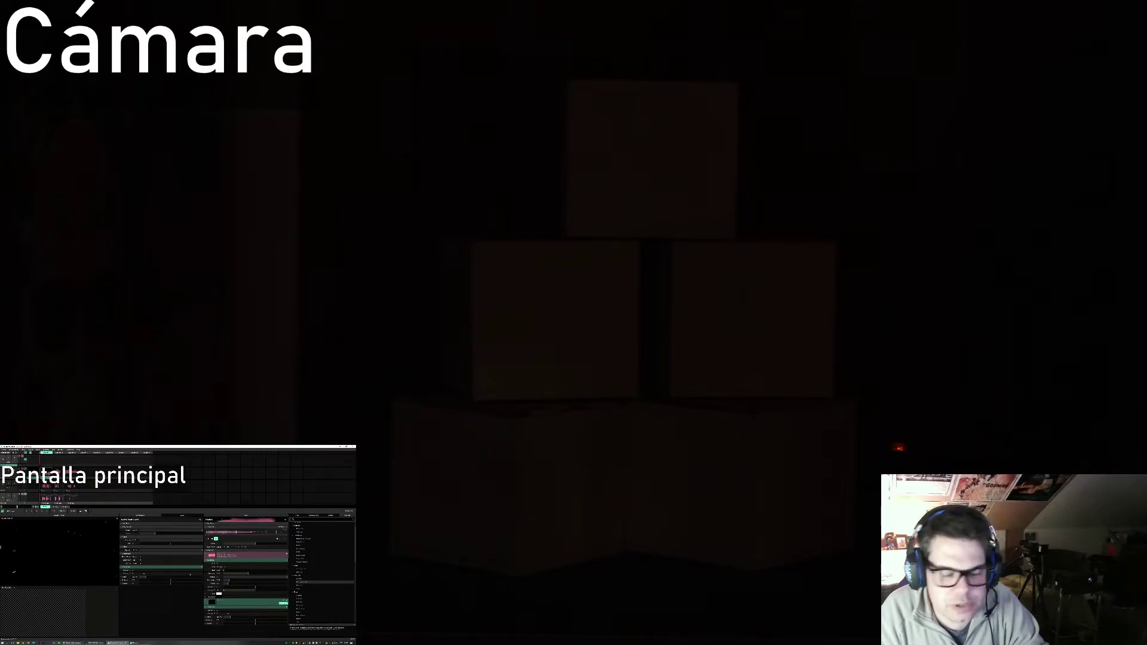
left_click_drag(225, 570, 257, 578)
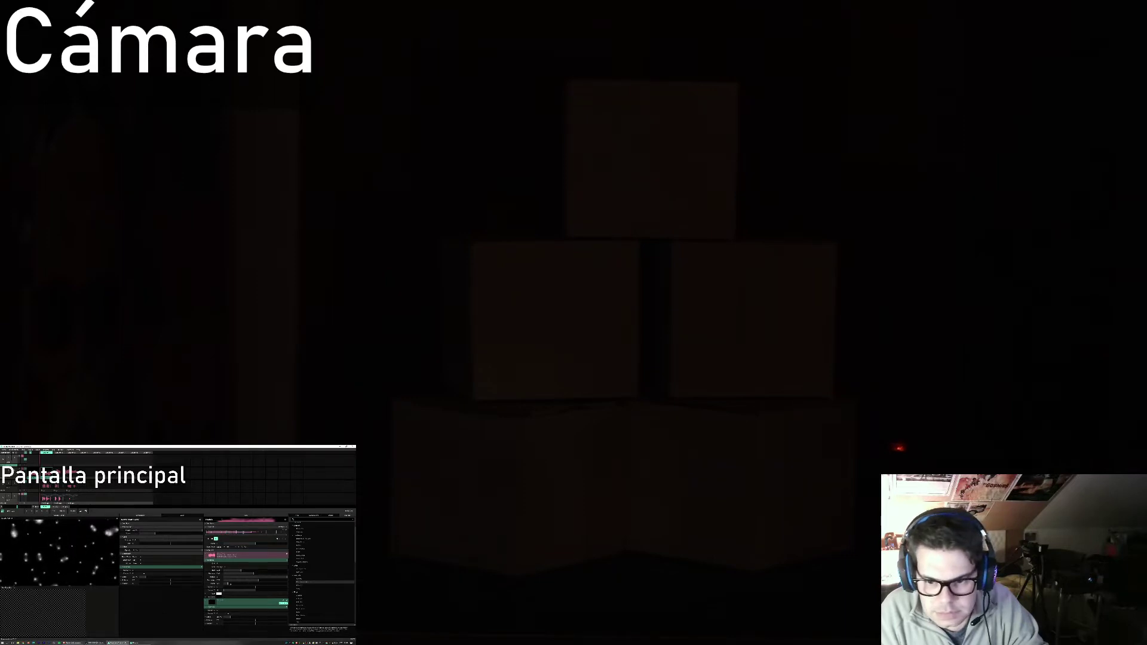
mouse_move(226, 579)
left_mouse_down()
mouse_move(251, 579)
mouse_move(237, 580)
left_mouse_up()
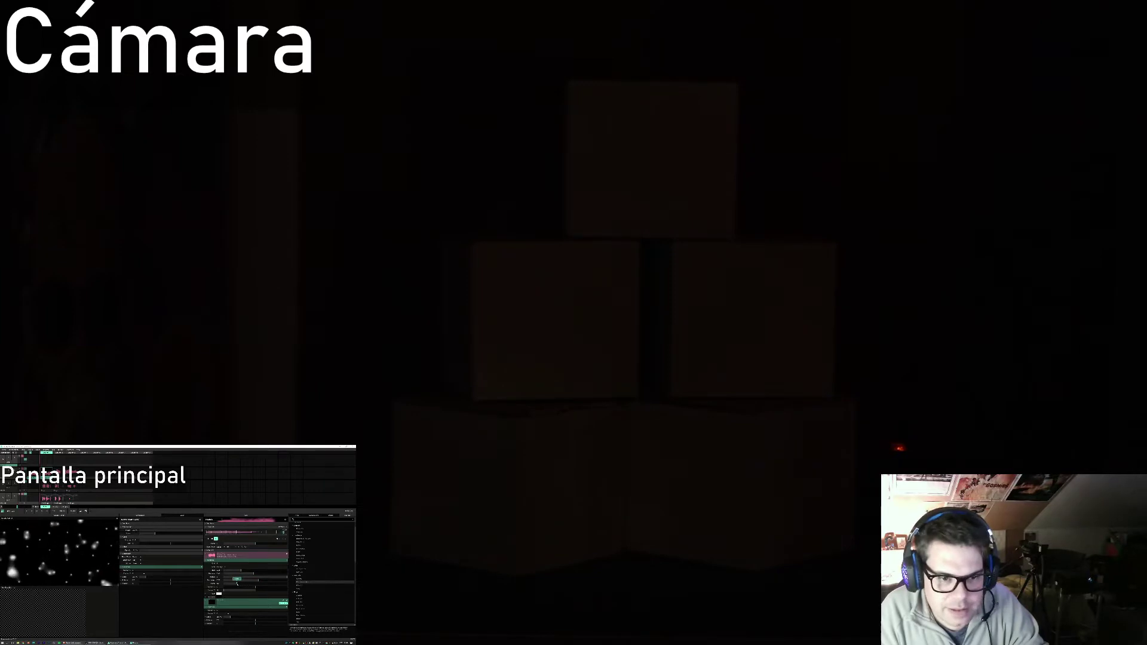
left_click(194, 545)
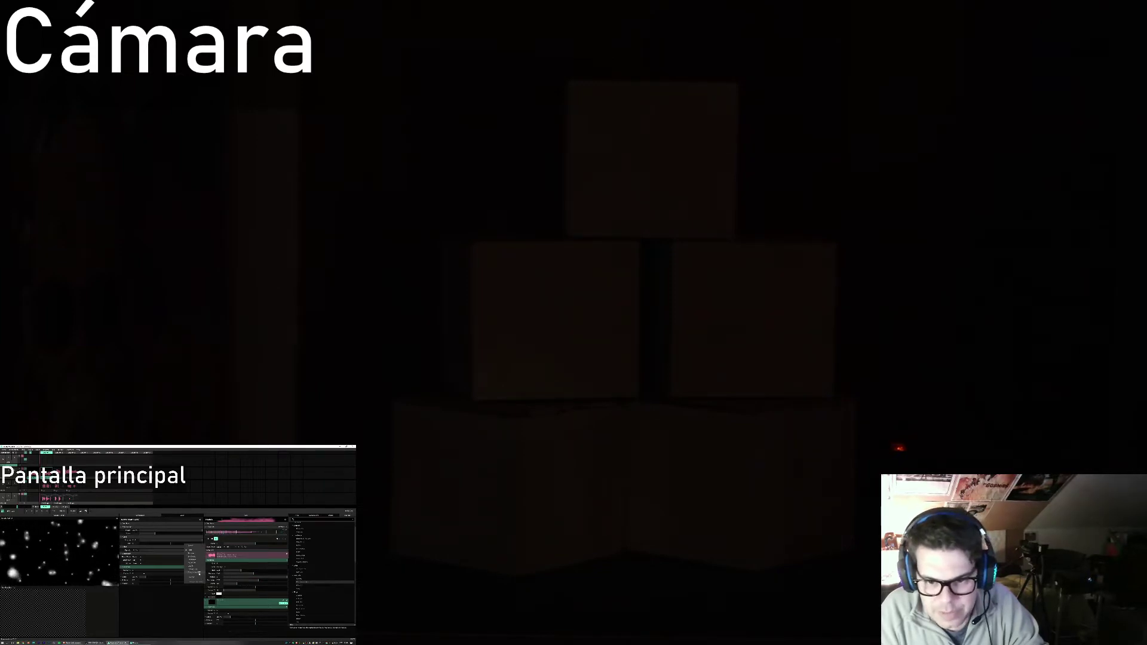
left_click(192, 561)
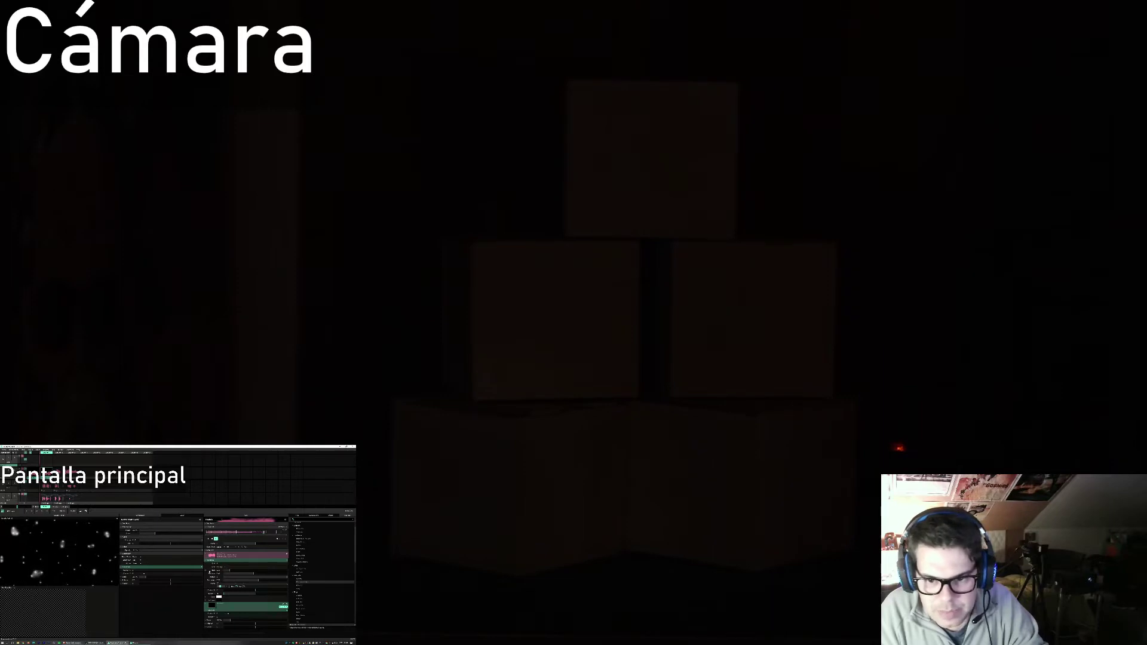
Step: Arrange the particles into a regular grid of large, soft blurred dots
left_click(191, 568)
left_click(193, 555)
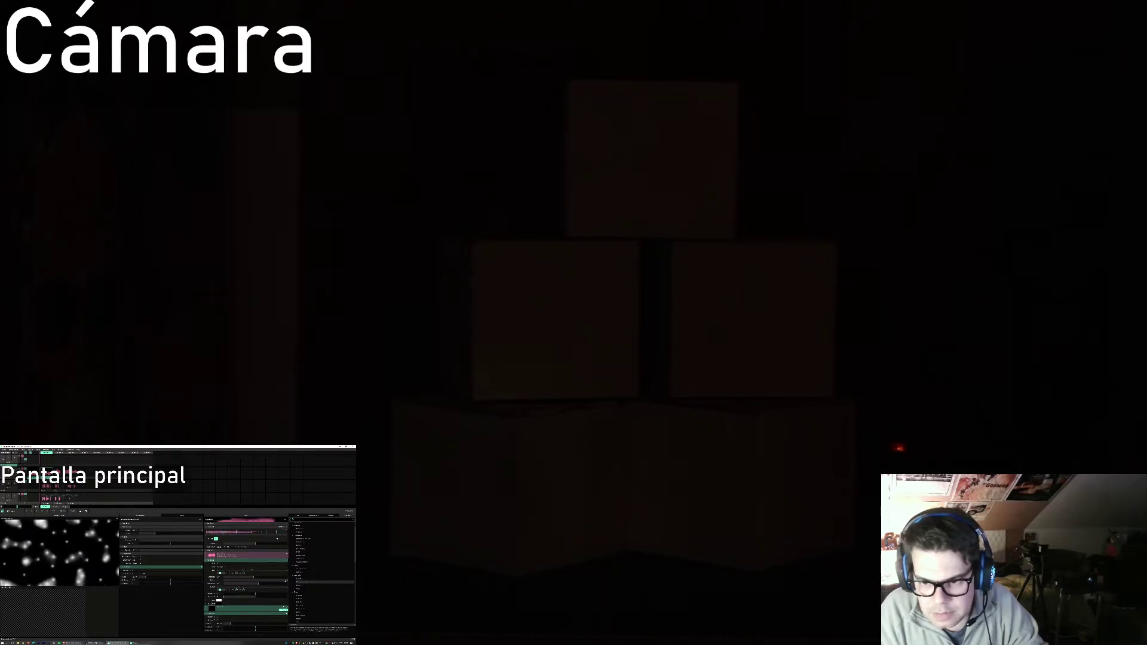
left_click_drag(280, 579, 226, 578)
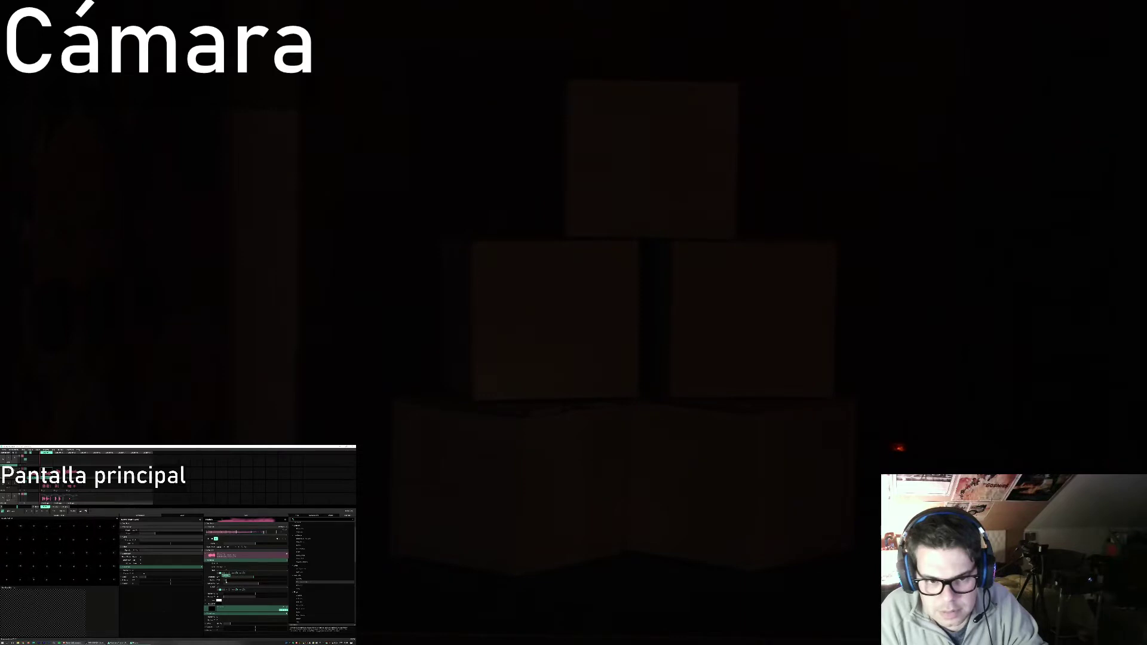
left_click(191, 543)
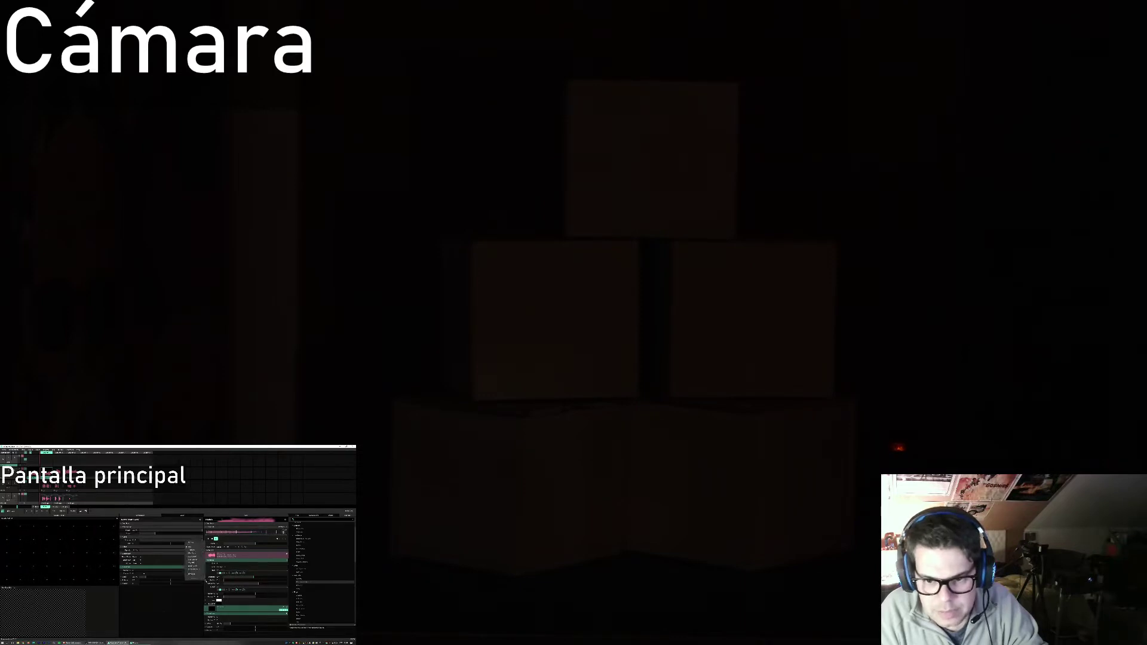
left_click(194, 563)
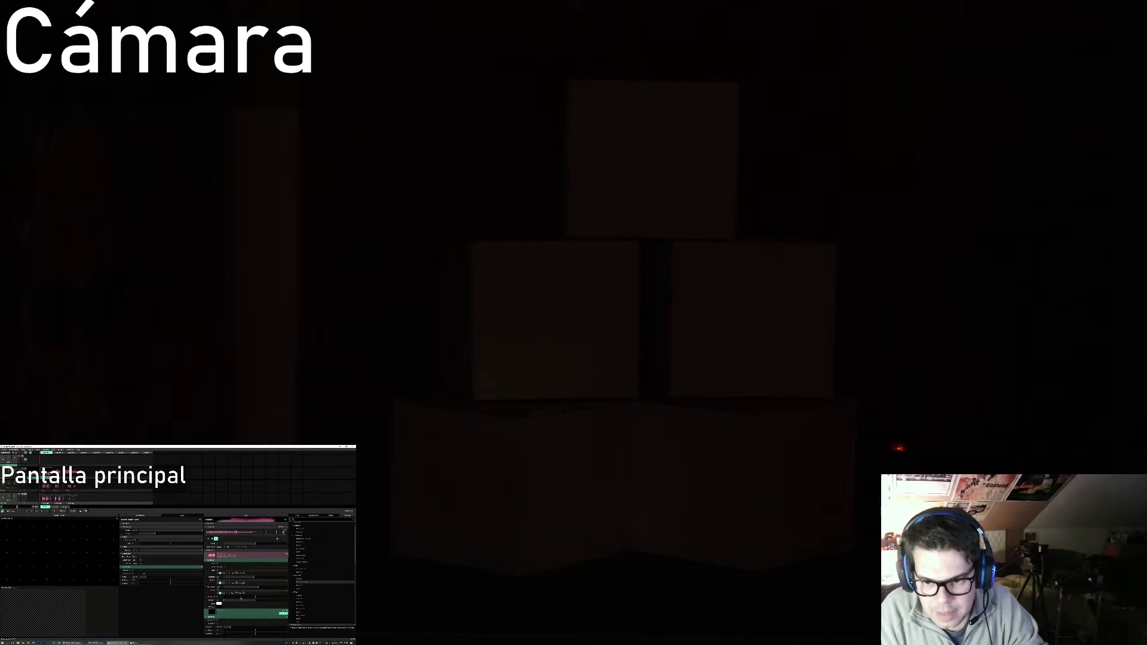
mouse_move(242, 599)
left_mouse_down()
mouse_move(229, 601)
mouse_move(287, 600)
mouse_move(219, 600)
mouse_move(251, 600)
left_mouse_up()
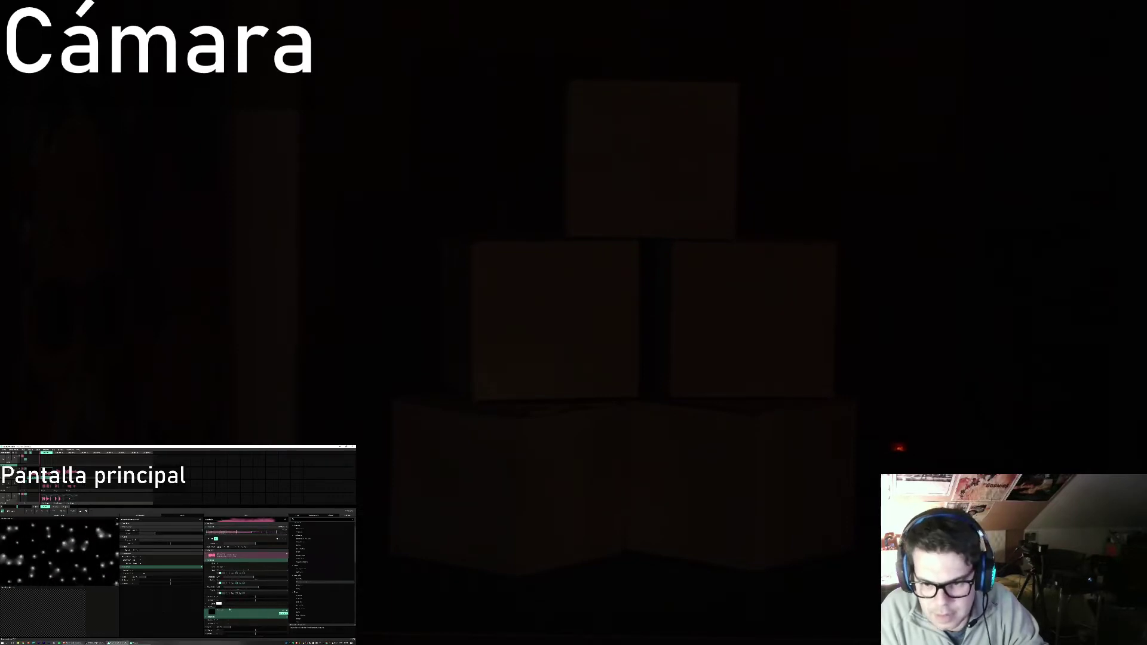
left_click(219, 603)
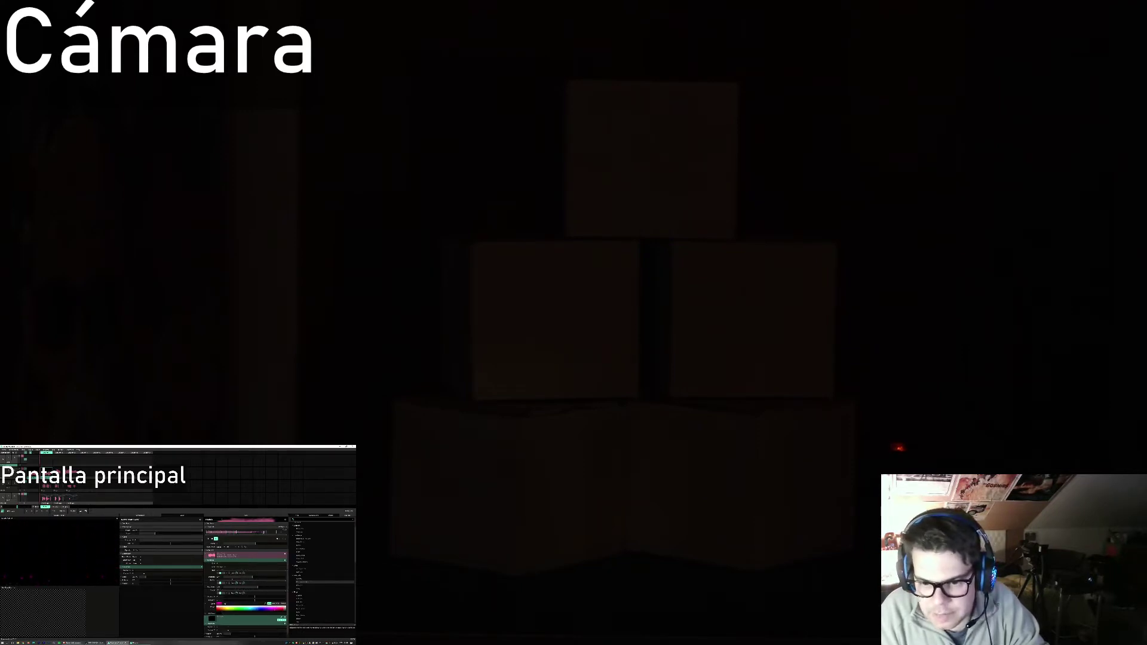
Step: Confirm magenta as the particle colour and open Output > Advanced Output
key("Return")
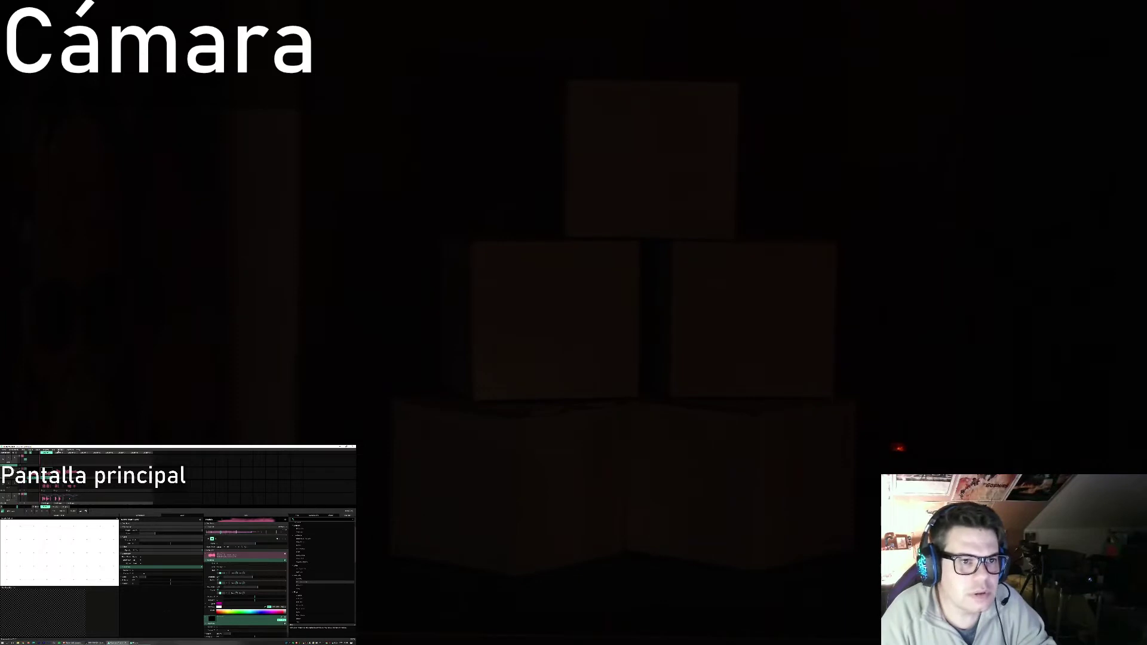
left_click(60, 450)
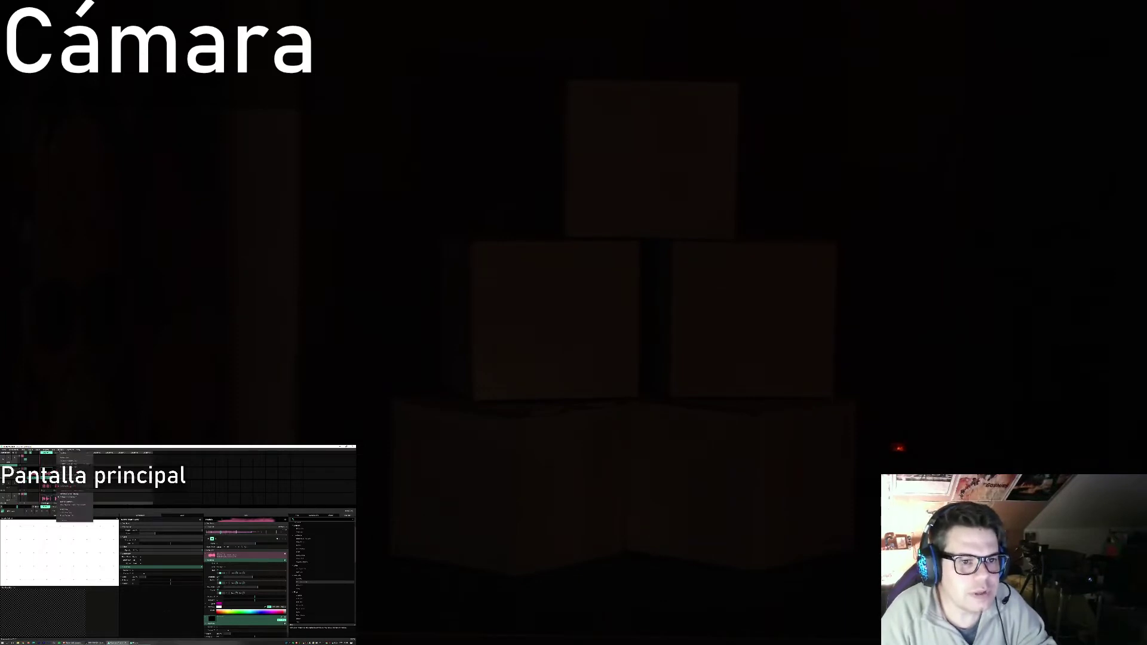
left_click(68, 494)
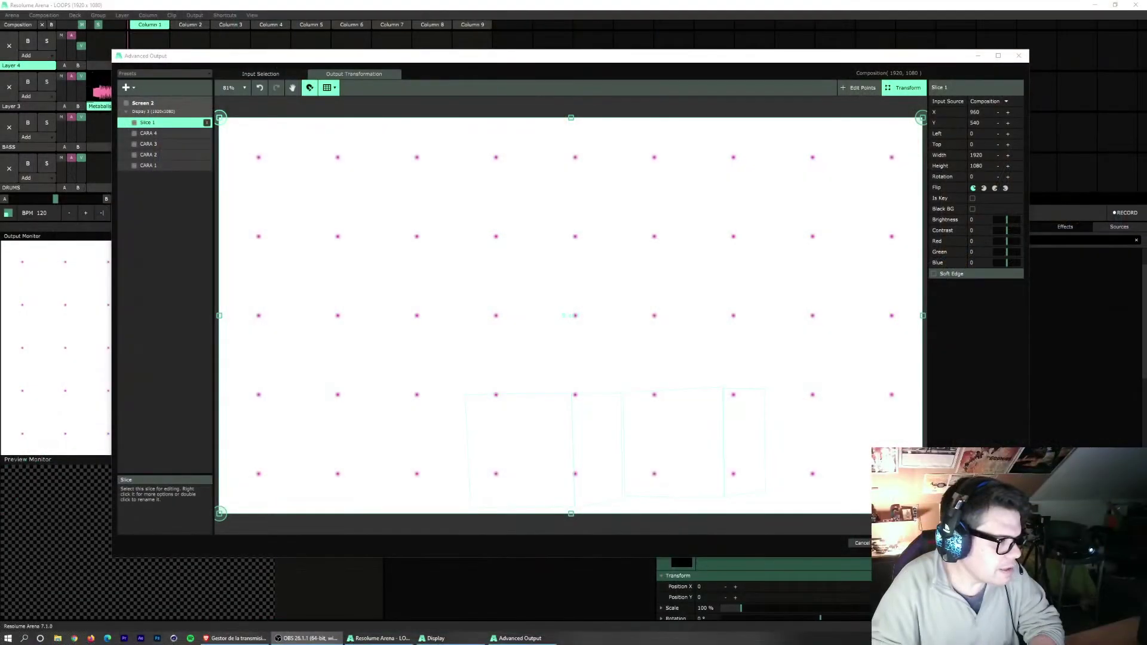
Step: Rename Slice 1 to 'CARA 5'
left_click(154, 126)
double_click(153, 124)
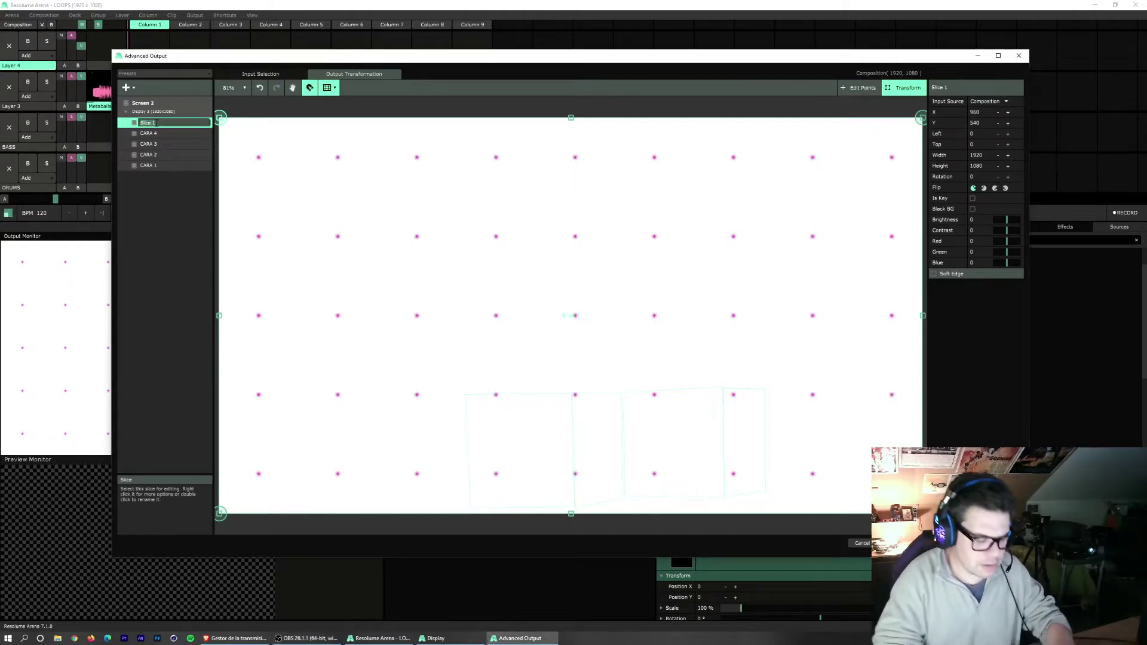
type("CARA 5")
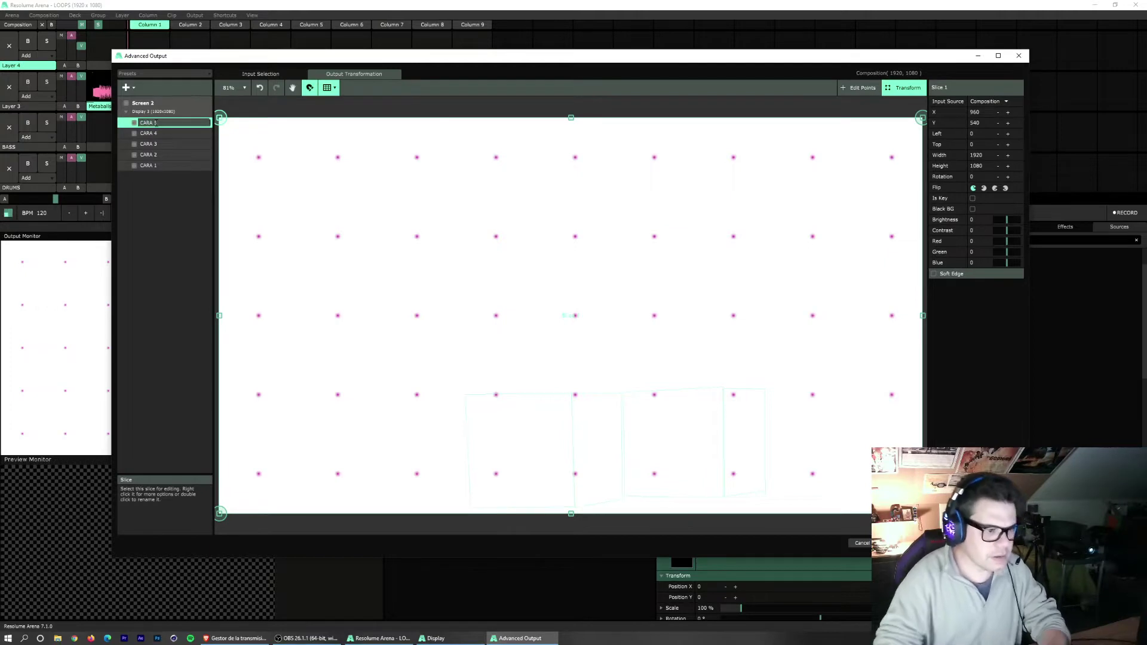
key("Return")
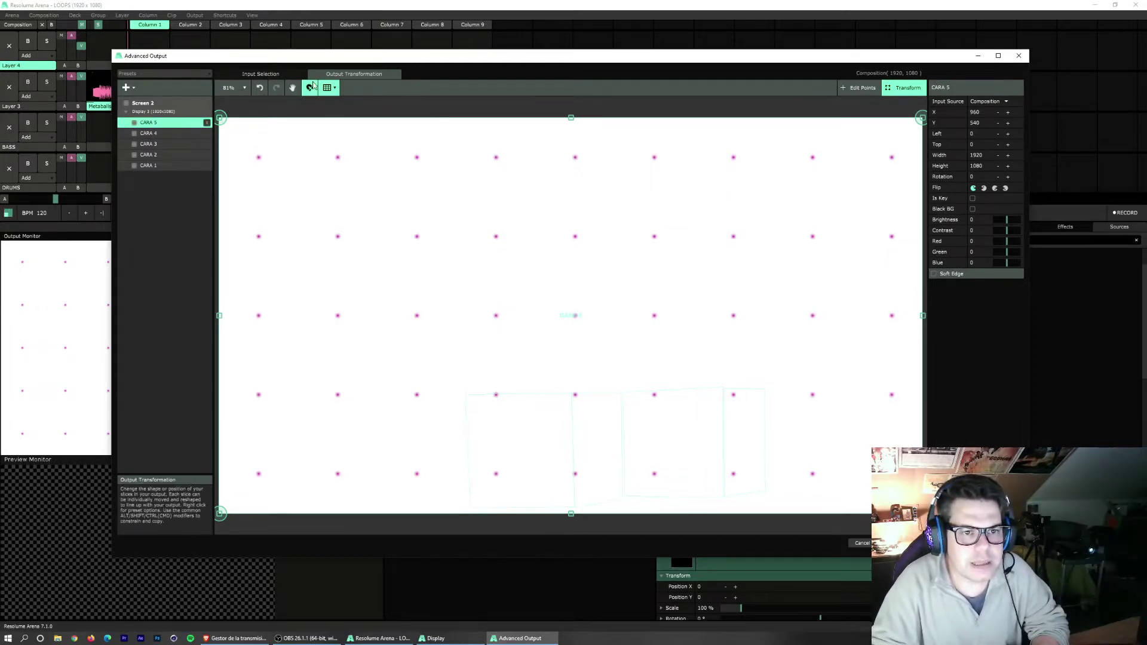
Step: Set the CARA 5 slice's input source to Layer 3 and move the window down
left_click(285, 72)
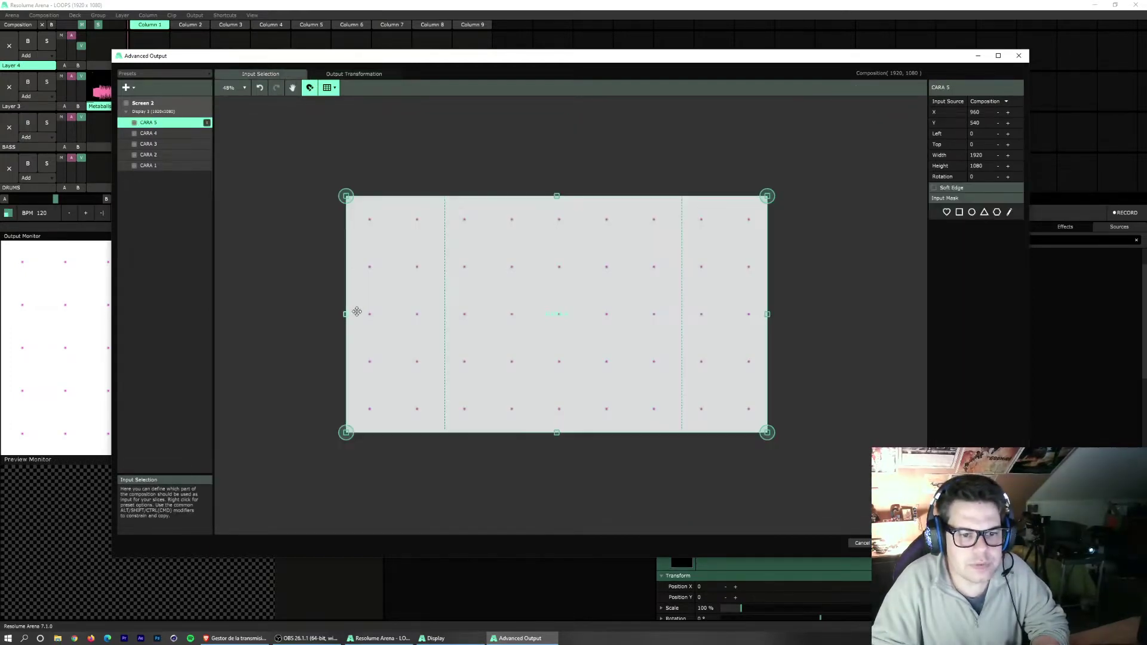
left_click(354, 74)
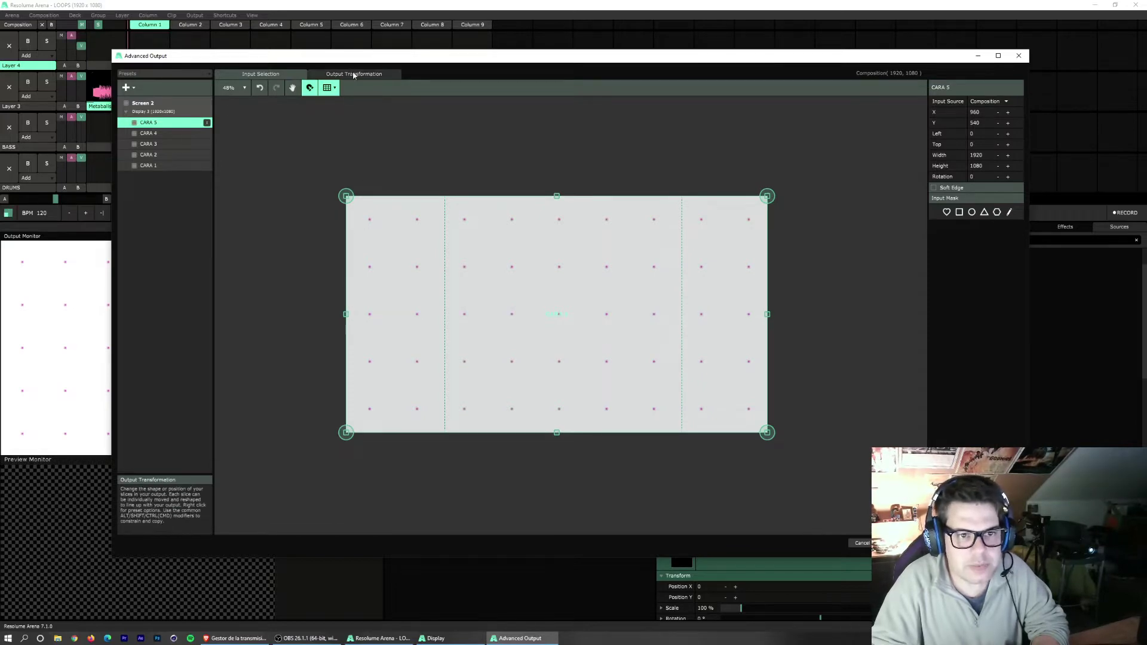
left_click(354, 74)
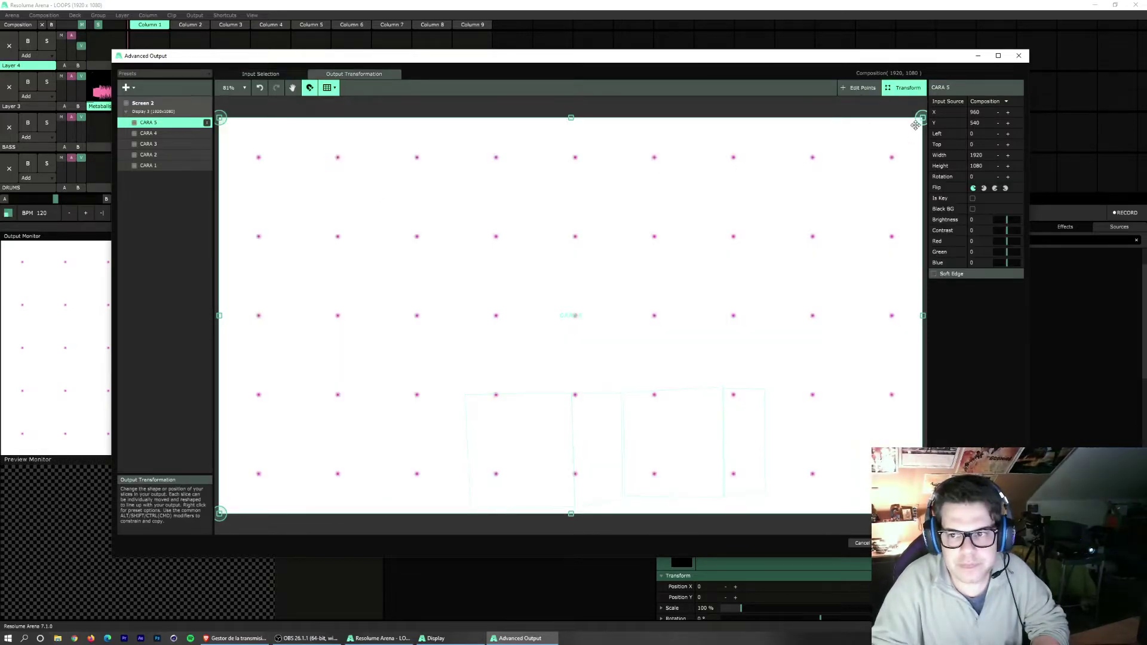
left_click(1006, 101)
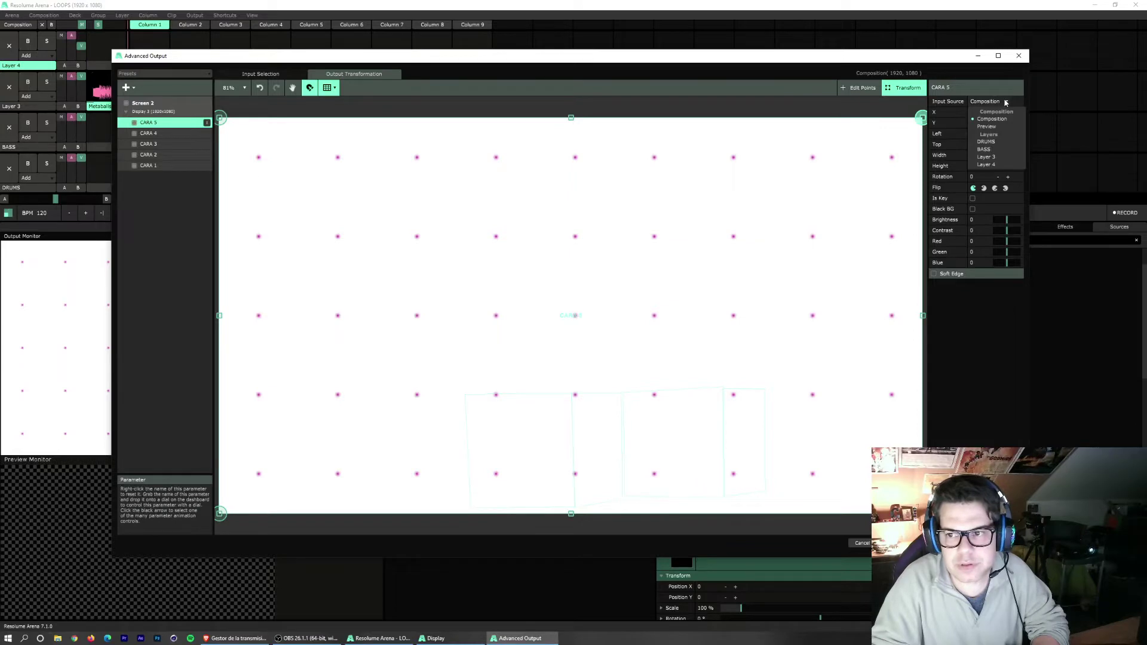
left_click(986, 157)
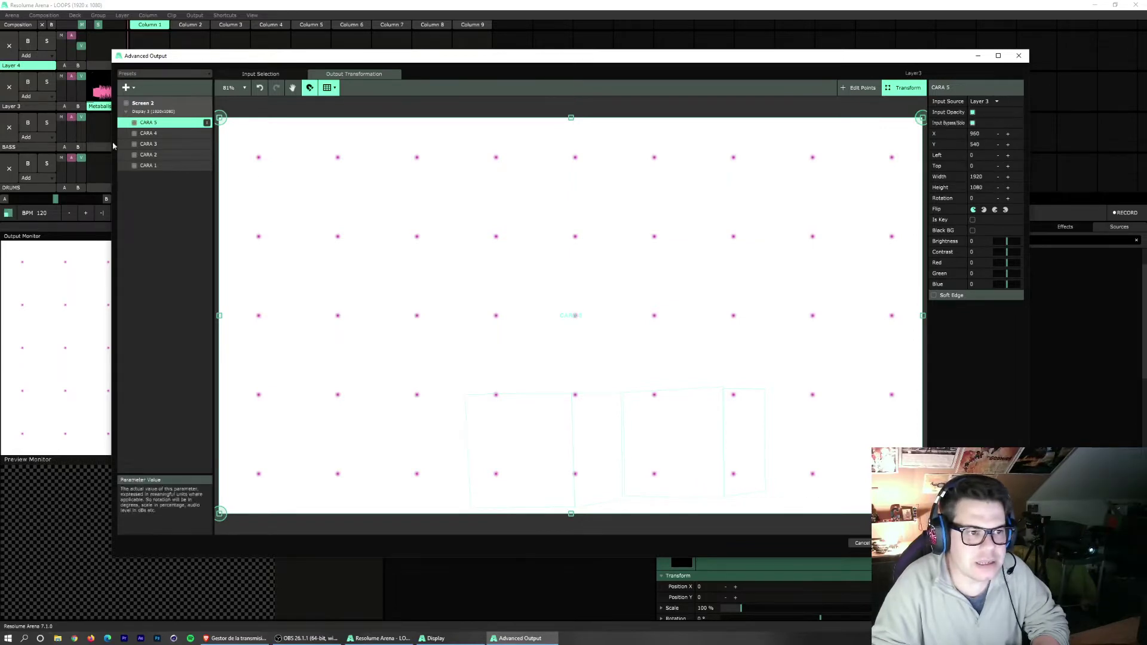
left_click_drag(252, 60, 235, 520)
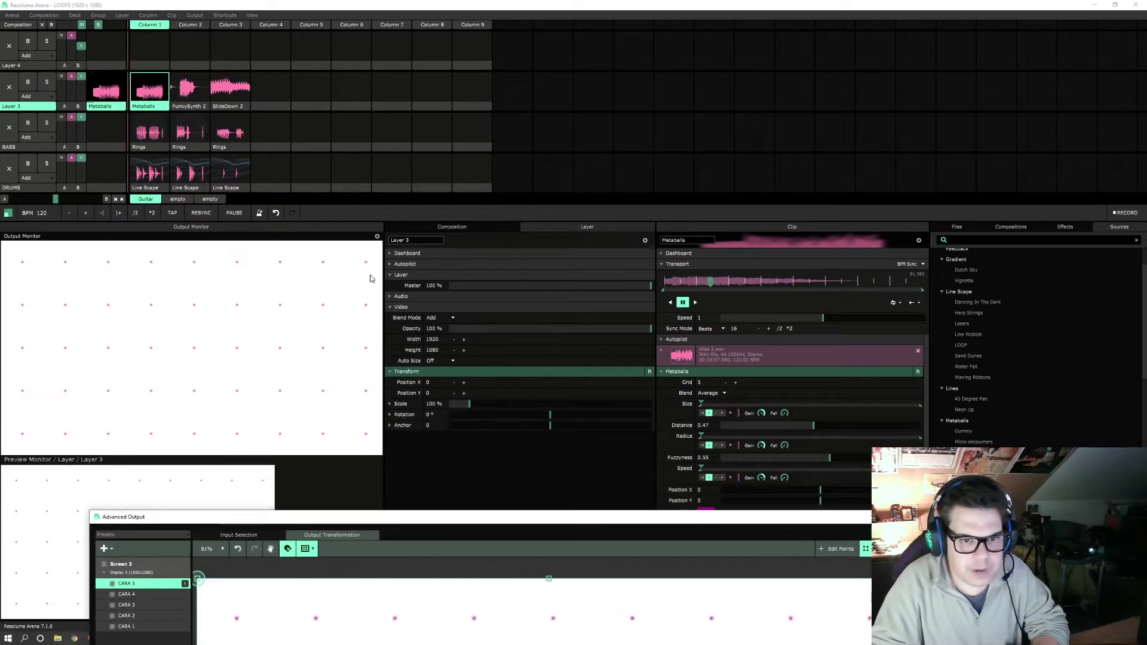
Step: Rename Layer 3 to SYNTH and drag the Advanced Output window back up into view
double_click(401, 240)
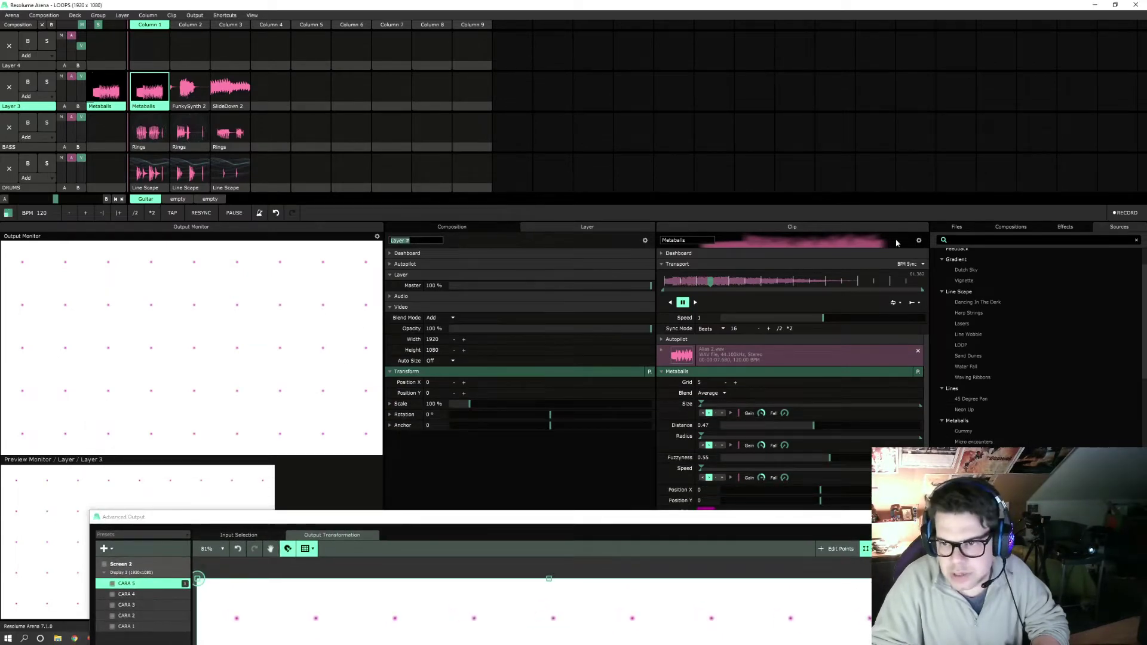
left_click(956, 227)
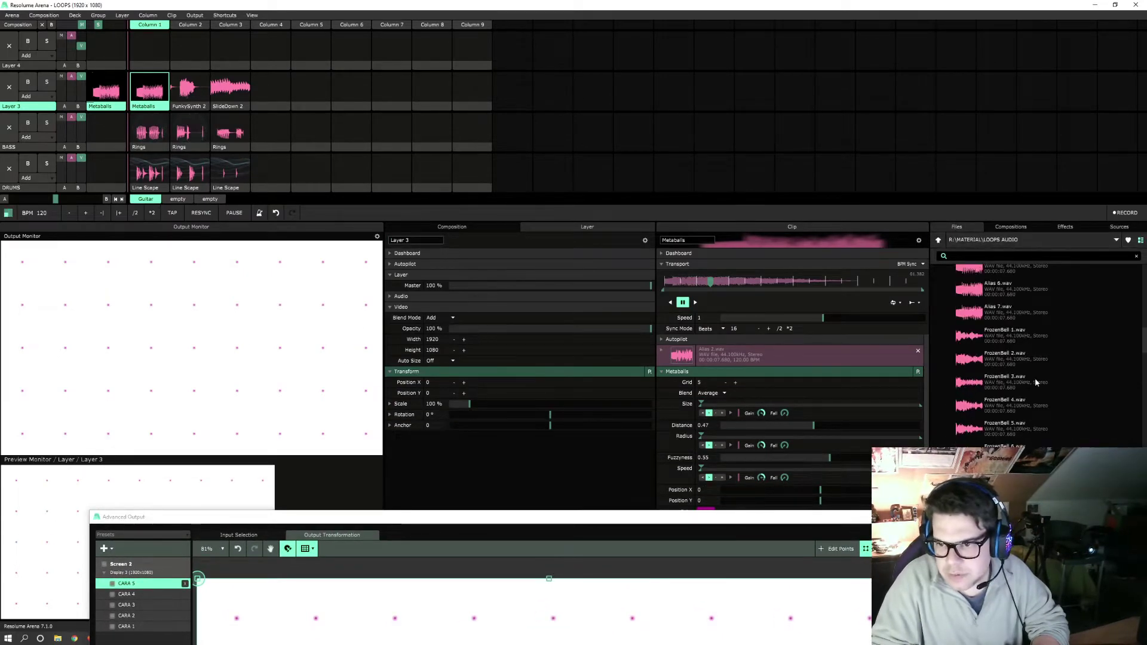
scroll(1035, 378, "up", 10)
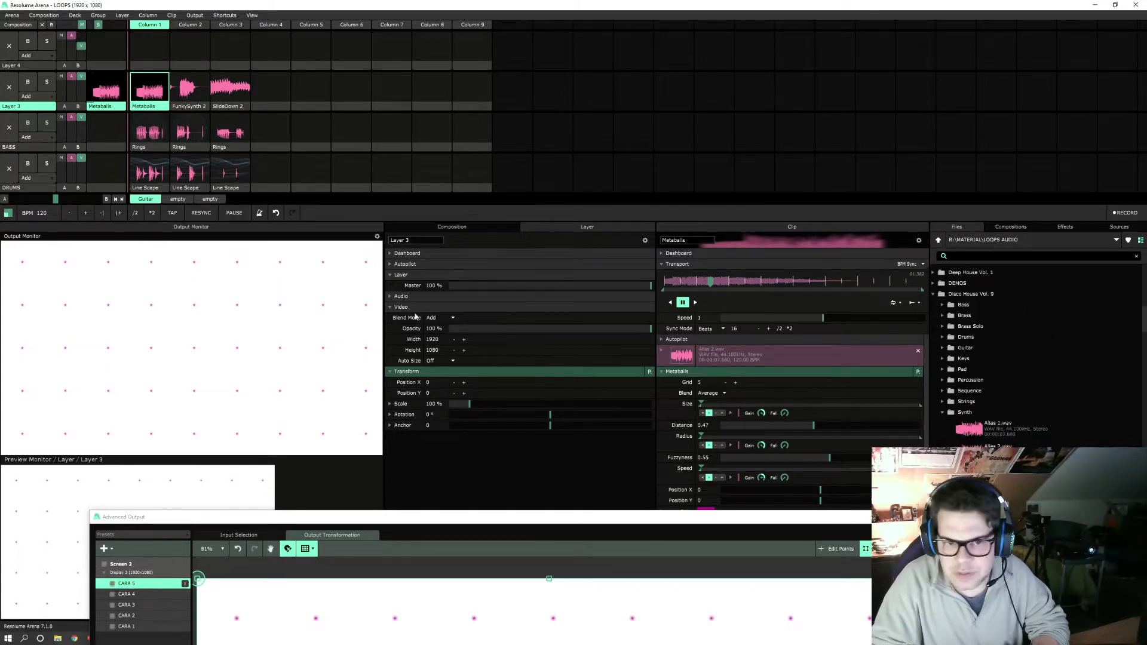
double_click(416, 241)
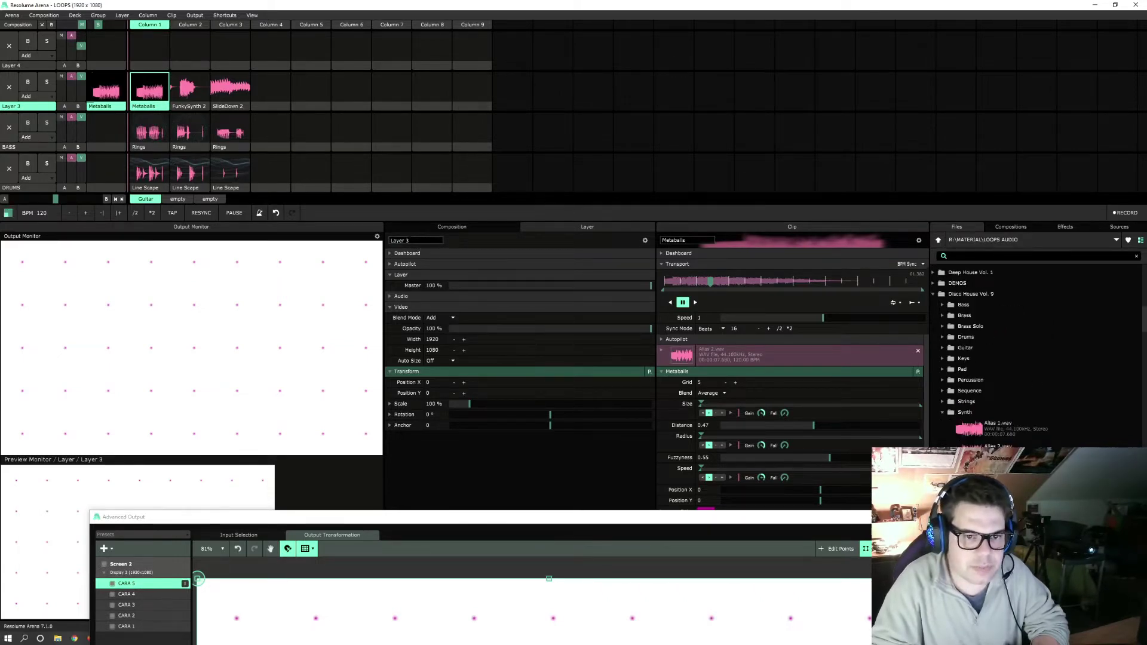
type("SYNTH")
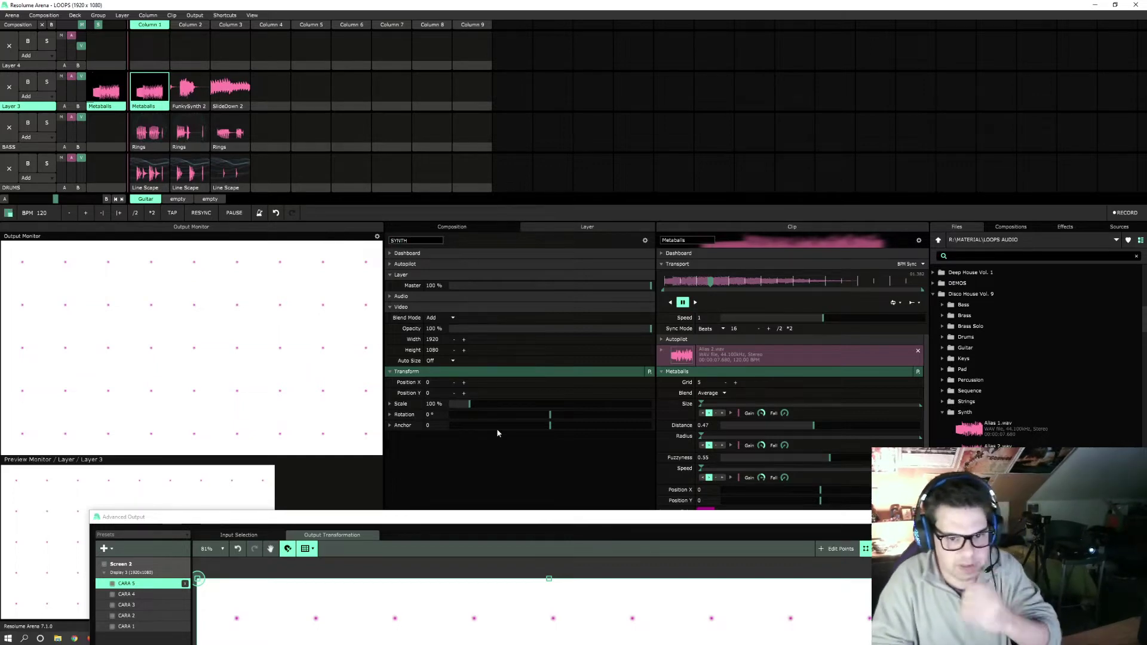
key("Return")
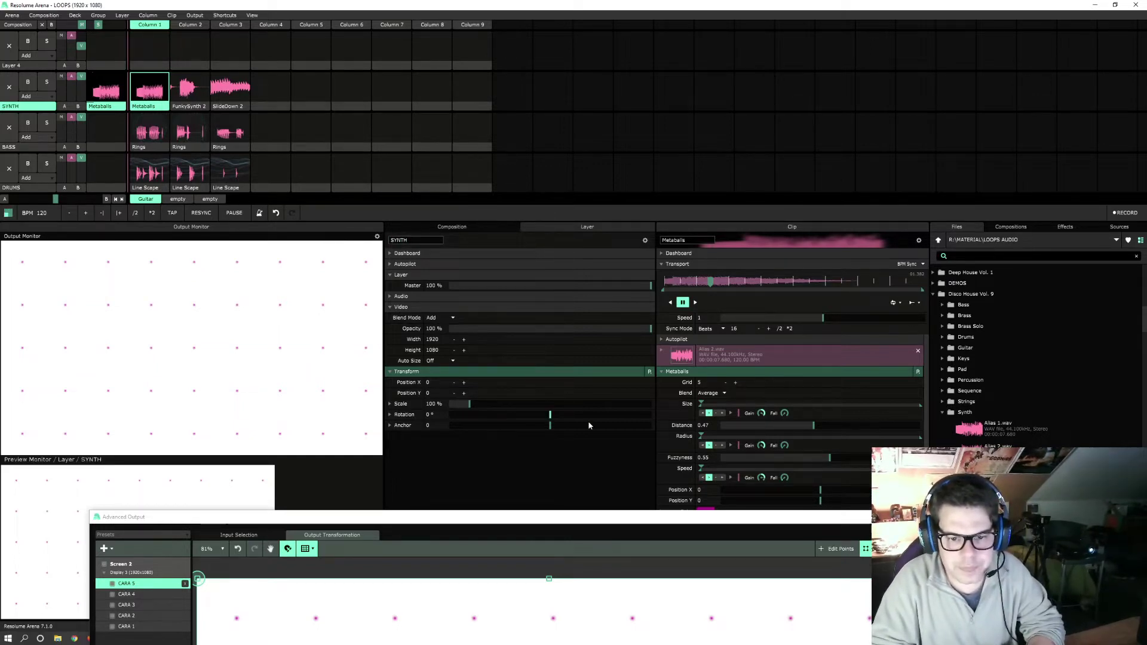
left_click_drag(632, 521, 667, 100)
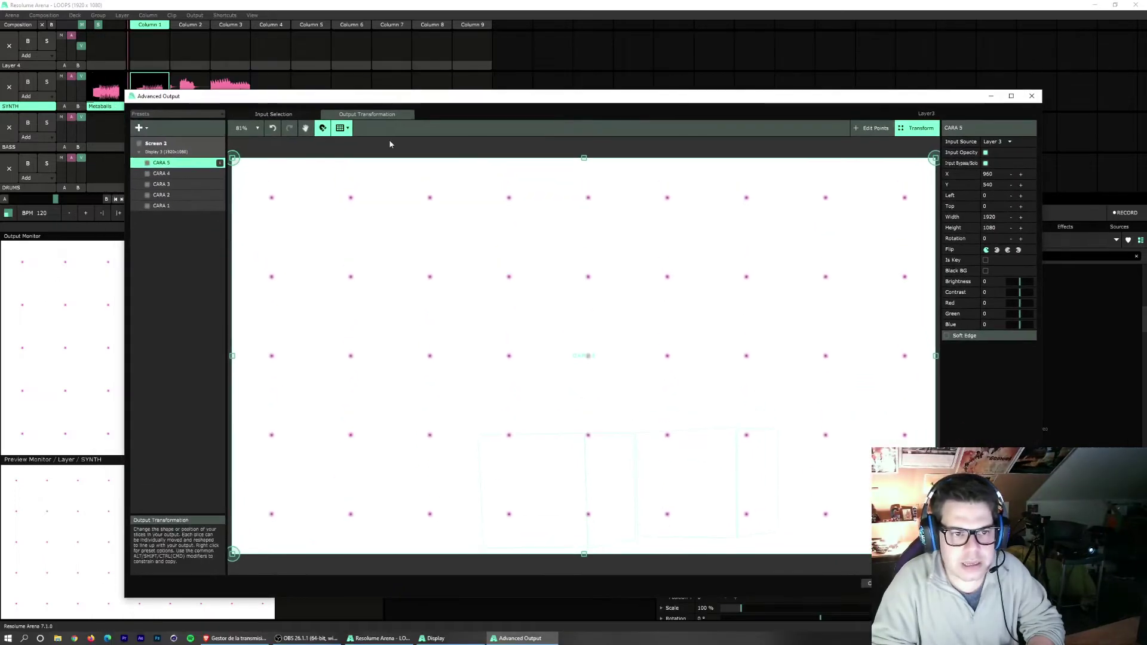
Step: Shrink the CARA 5 slice and move it toward the canvas centre
left_click_drag(233, 158, 795, 437)
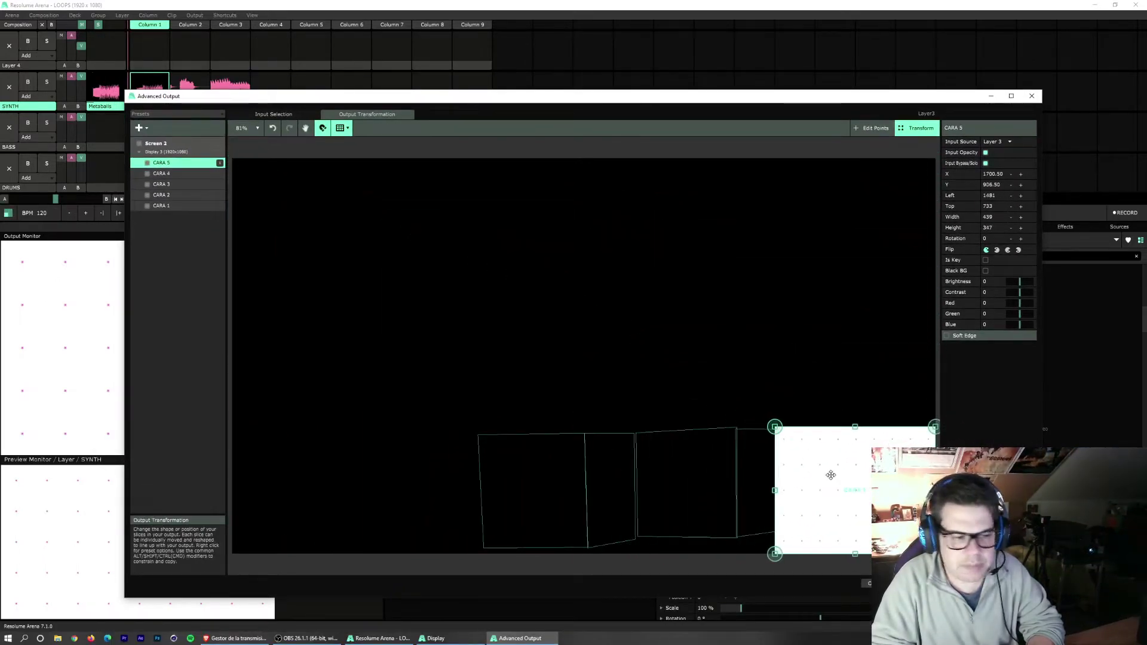
left_click_drag(830, 475, 567, 335)
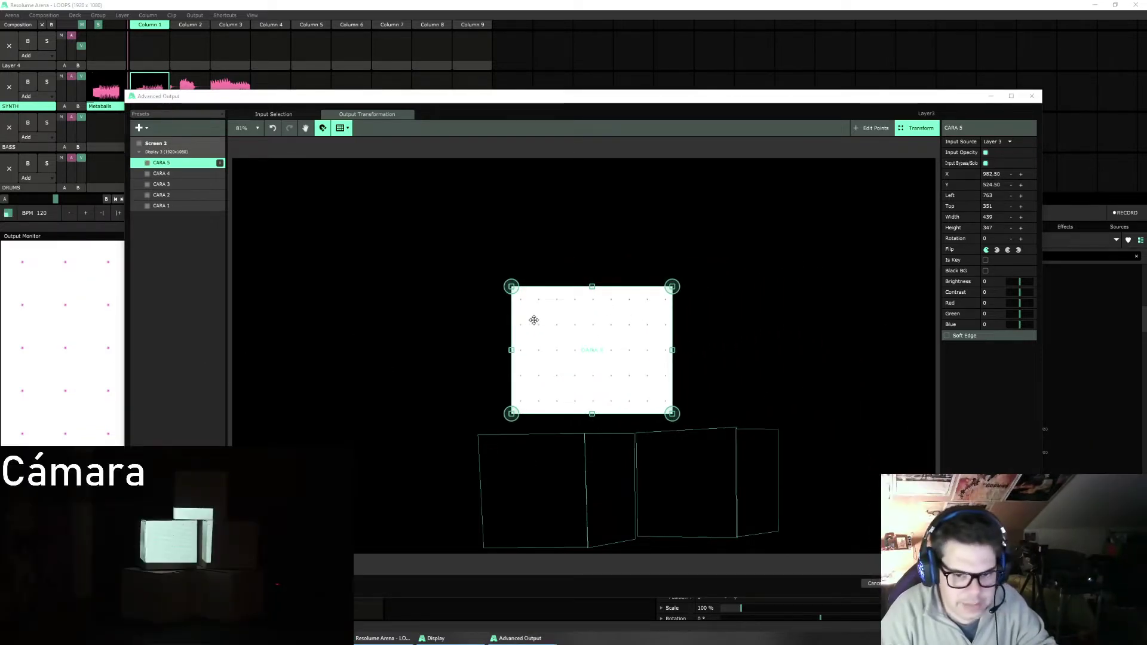
left_click_drag(532, 317, 556, 339)
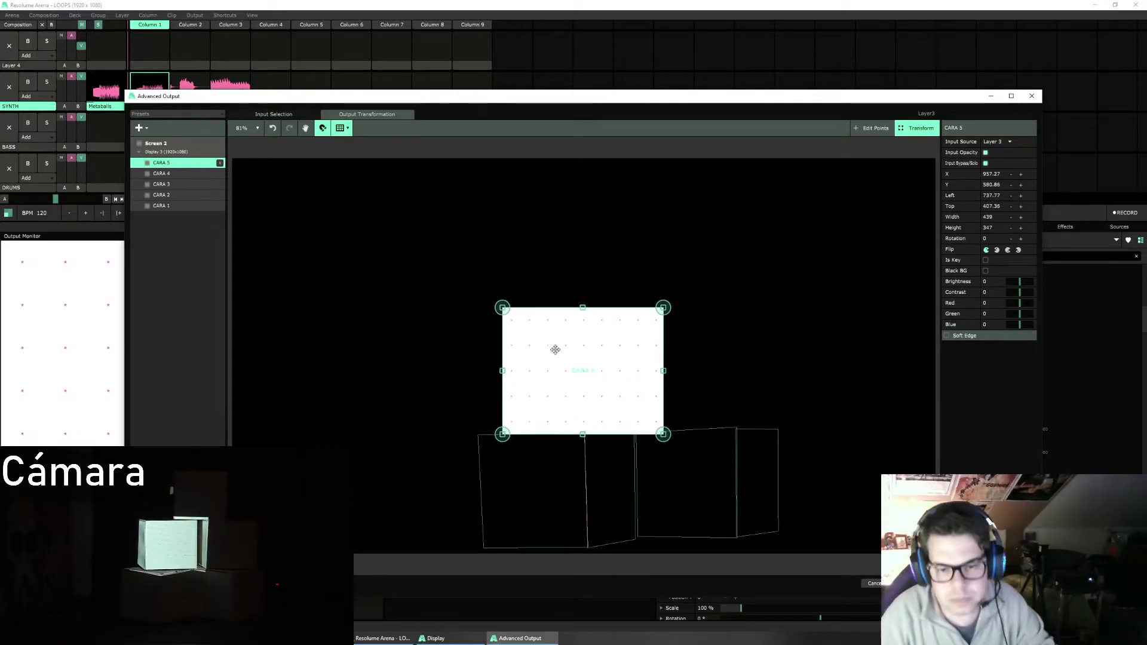
scroll(568, 367, "up", 4)
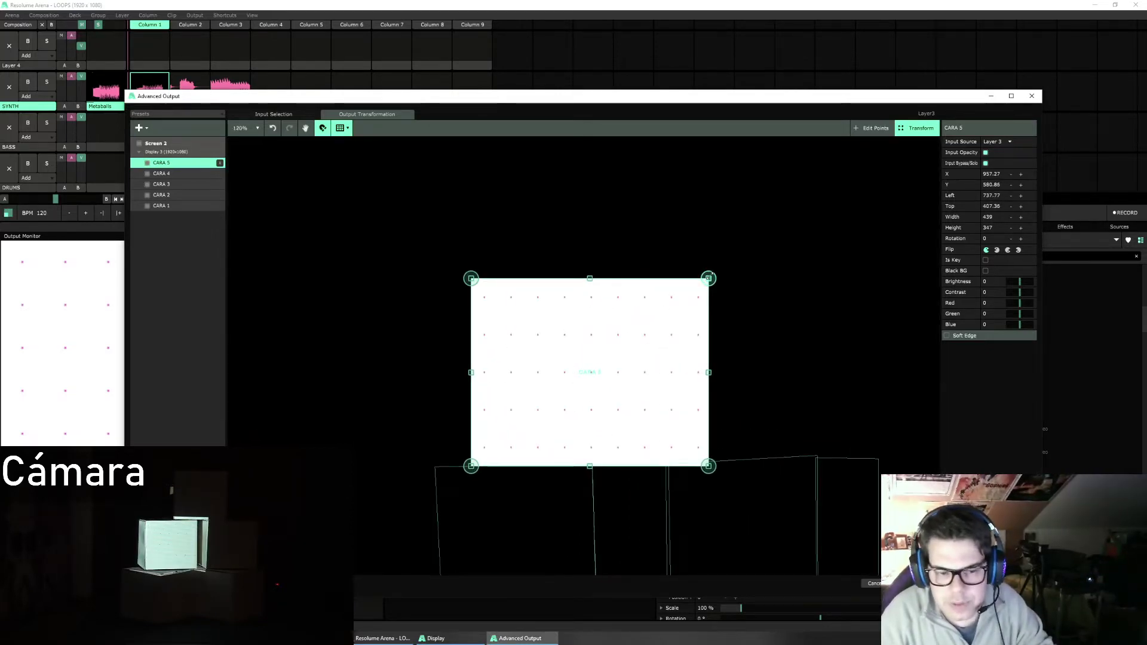
left_click_drag(707, 278, 636, 343)
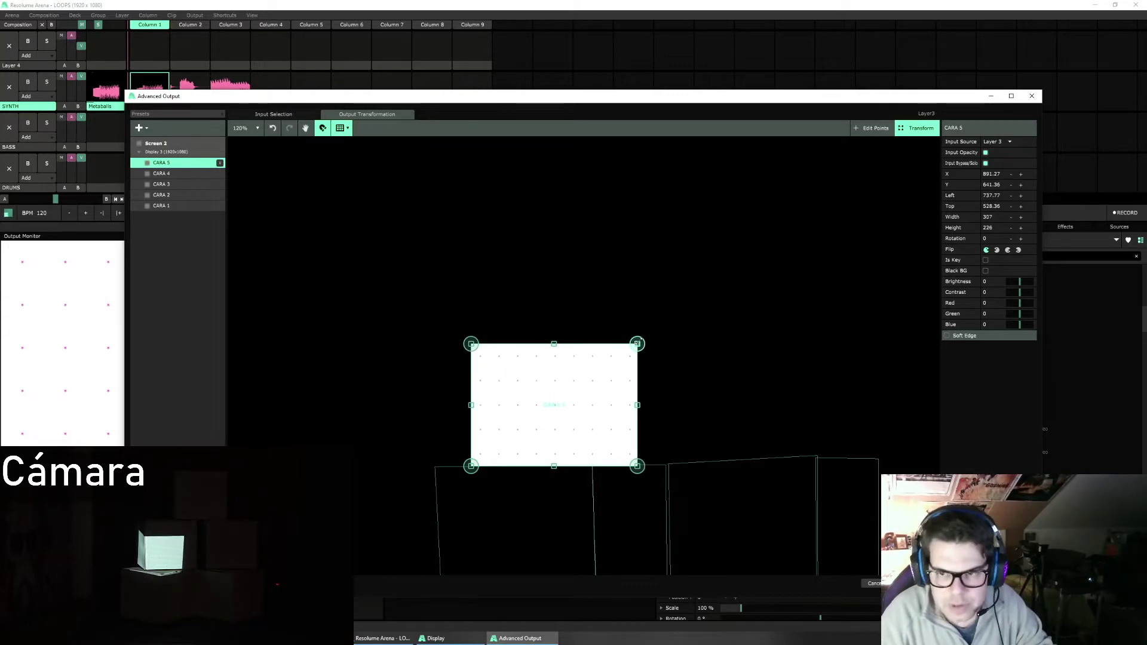
Step: Skew CARA 5 by pulling its top-left corner in, then shift the slice up and right
left_click(872, 128)
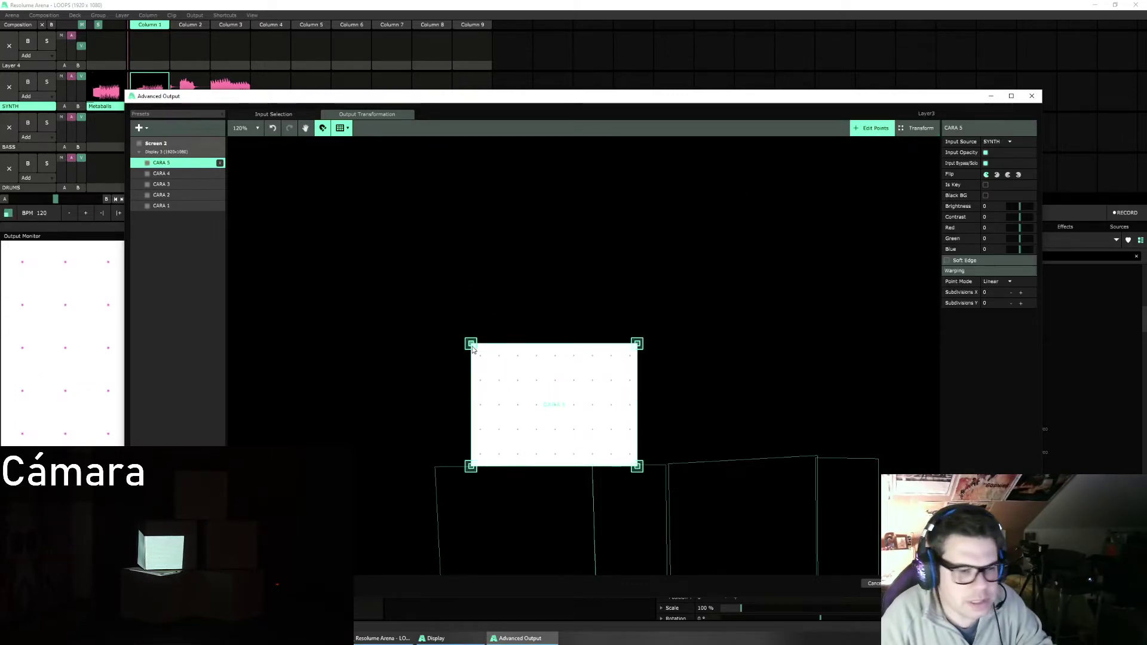
left_click_drag(471, 346, 497, 342)
left_click(917, 128)
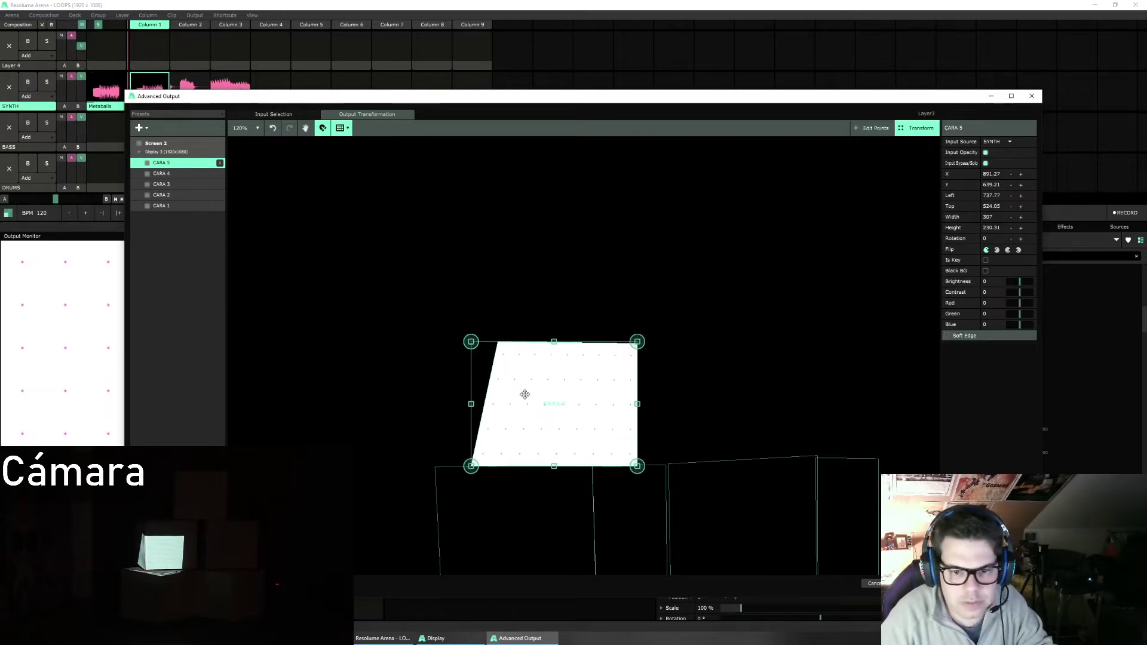
left_click_drag(564, 388, 604, 356)
Step: Overlay the 8x8 LED grid on the output canvas
left_click(345, 128)
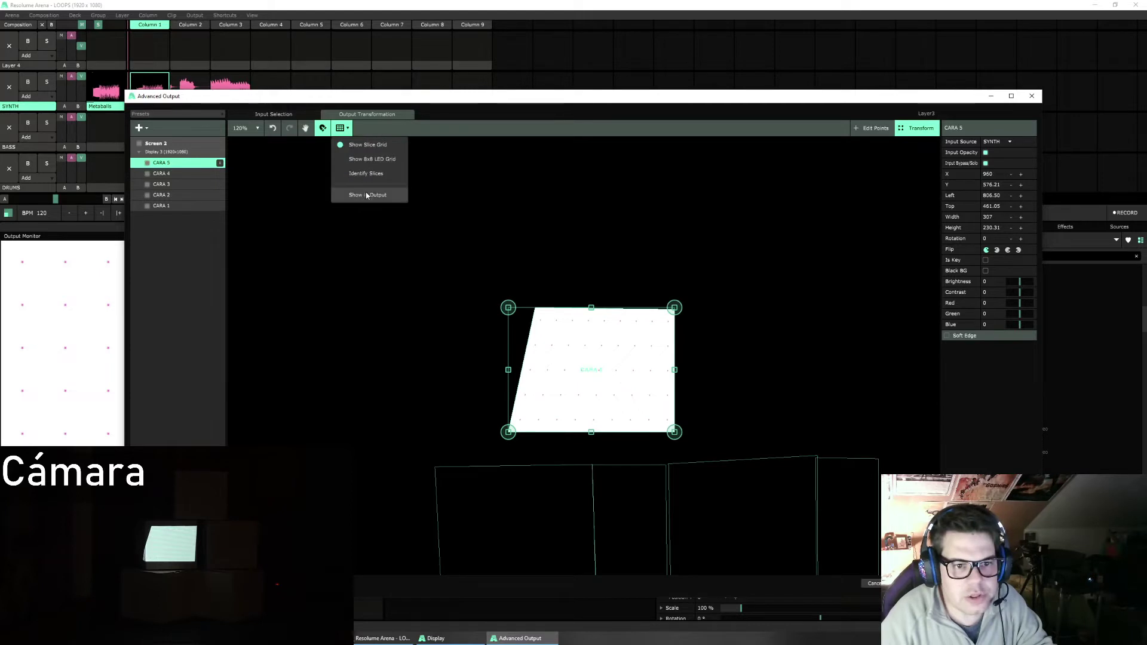
left_click(366, 194)
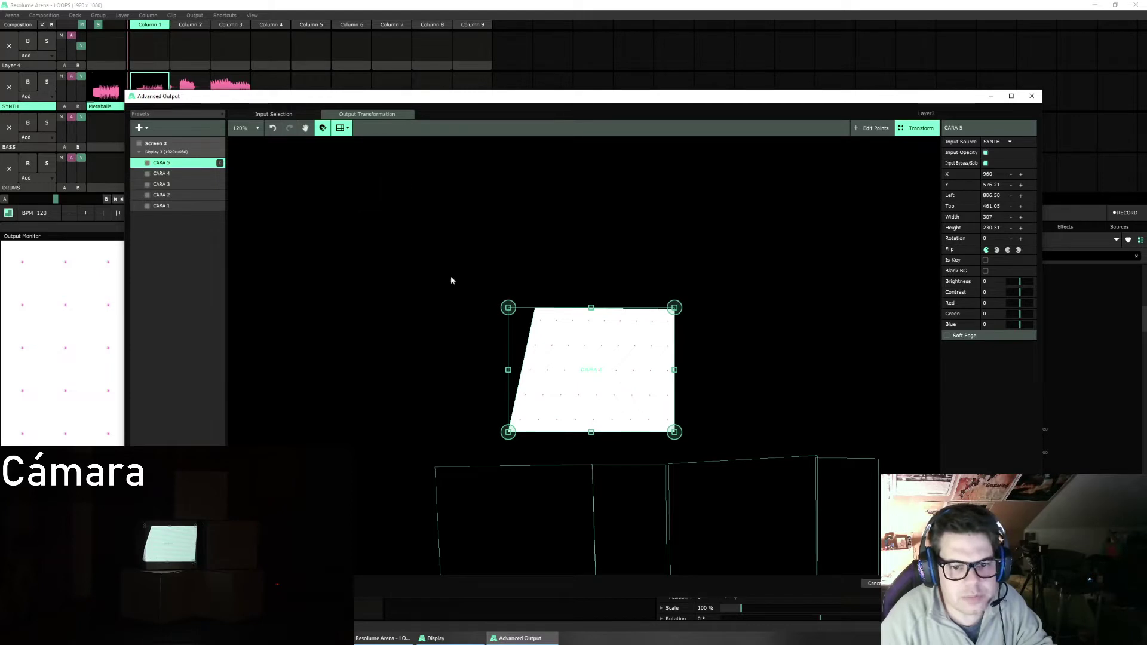
left_click(347, 129)
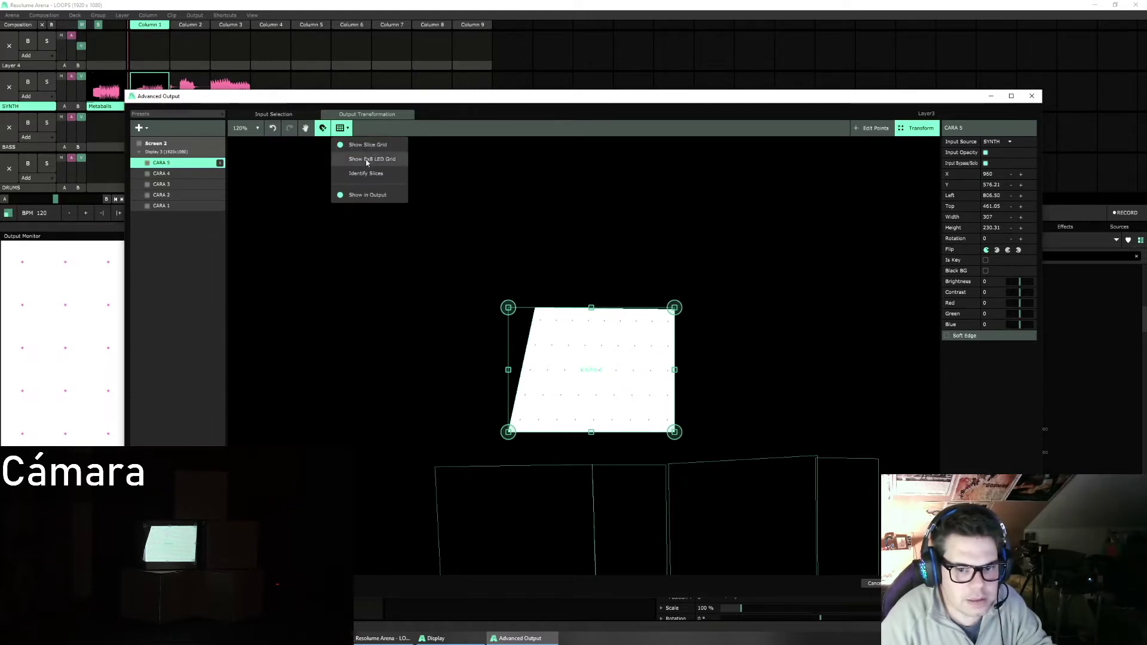
left_click(367, 160)
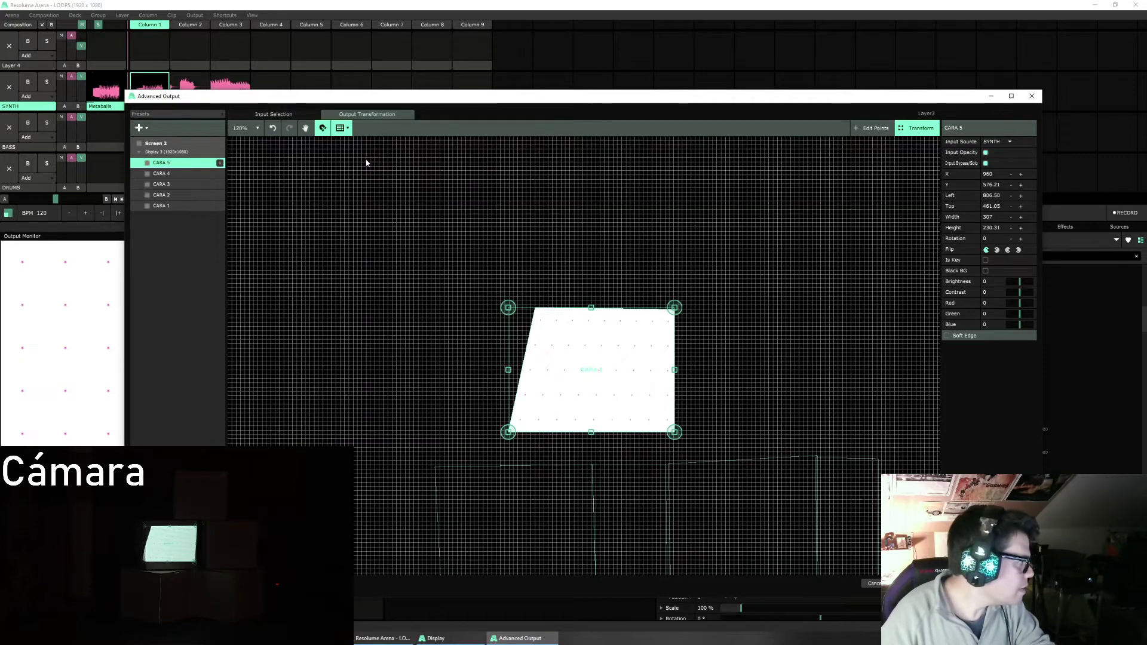
Step: Warp CARA 5's top-left and bottom-left corners outward with Edit Points
scroll(582, 296, "up", 5)
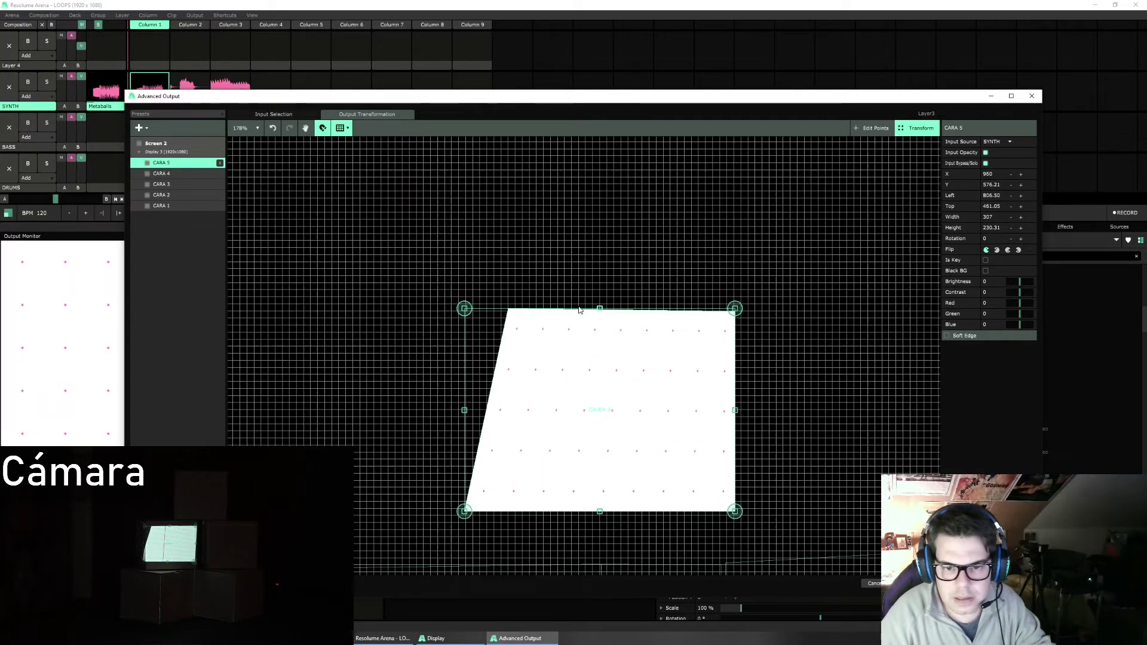
left_click(873, 127)
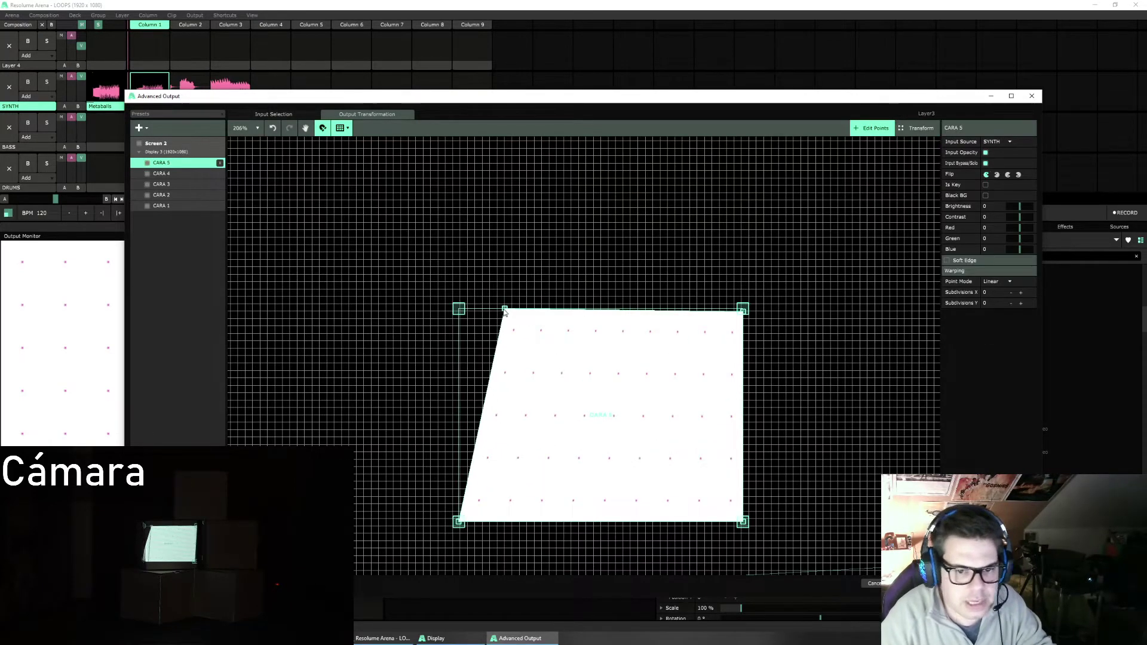
mouse_move(505, 309)
left_mouse_down()
mouse_move(496, 328)
mouse_move(491, 293)
left_mouse_up()
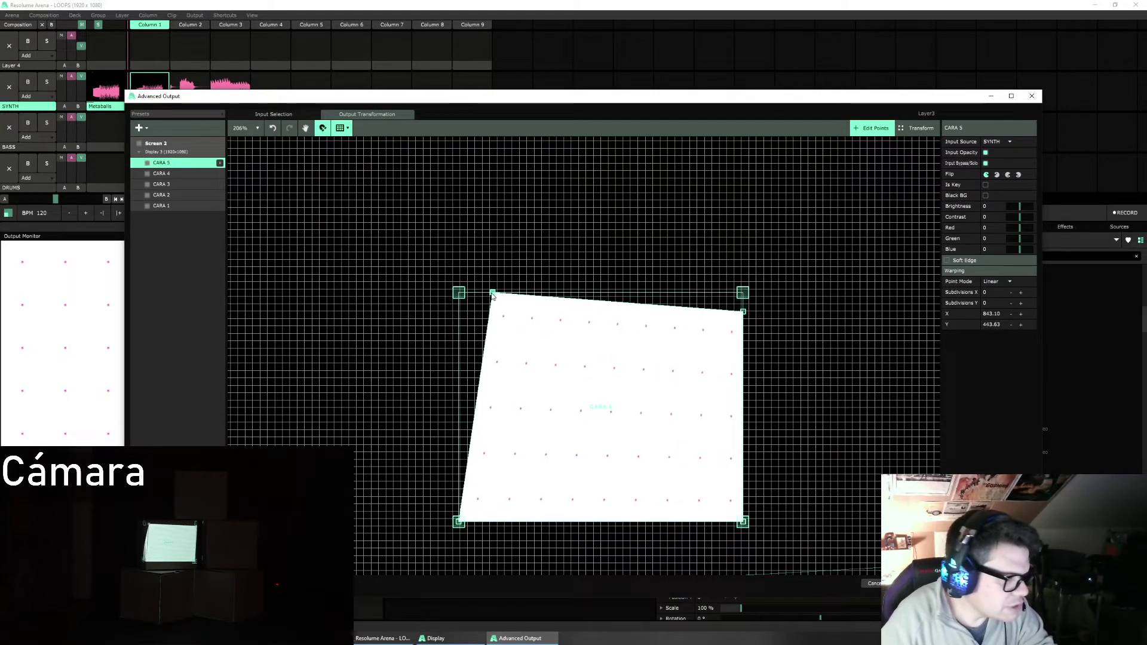
left_click_drag(460, 520, 501, 540)
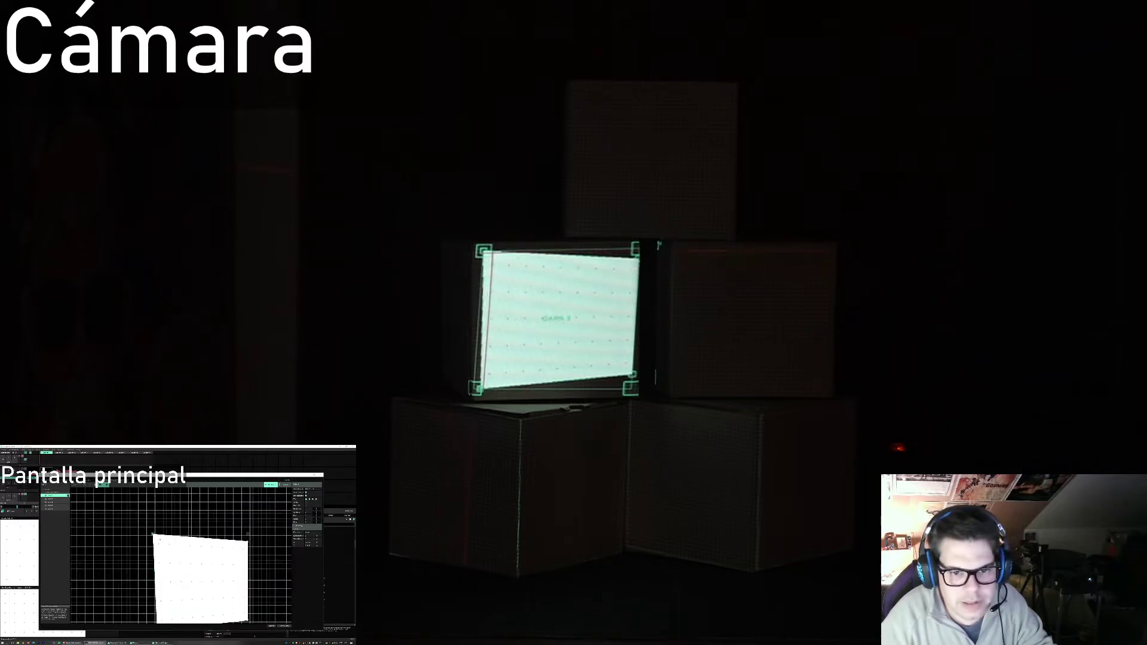
Step: Fine-tune all four quad corners so the slice matches the box face edges
left_click_drag(247, 533, 257, 529)
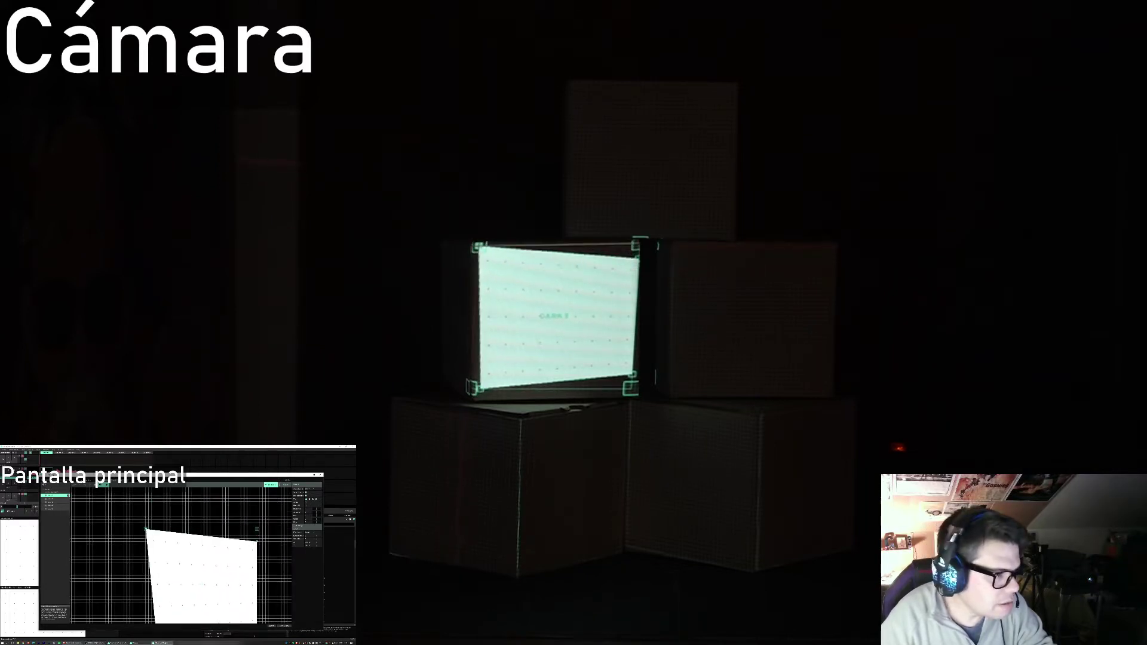
left_click_drag(146, 530, 142, 526)
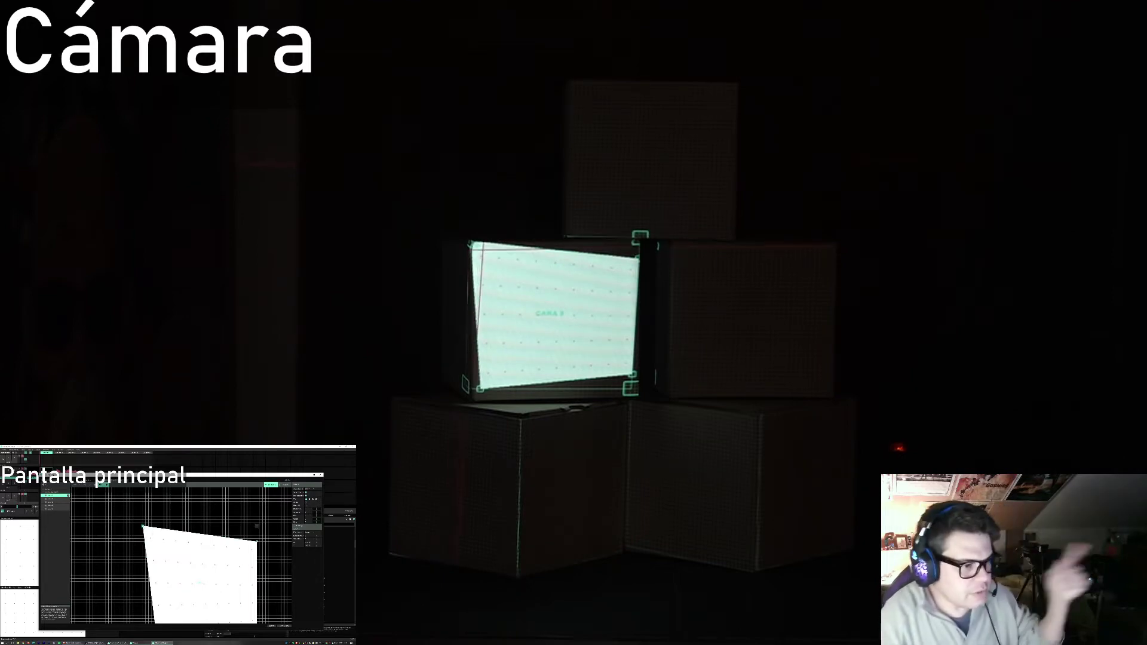
left_click_drag(257, 541, 257, 528)
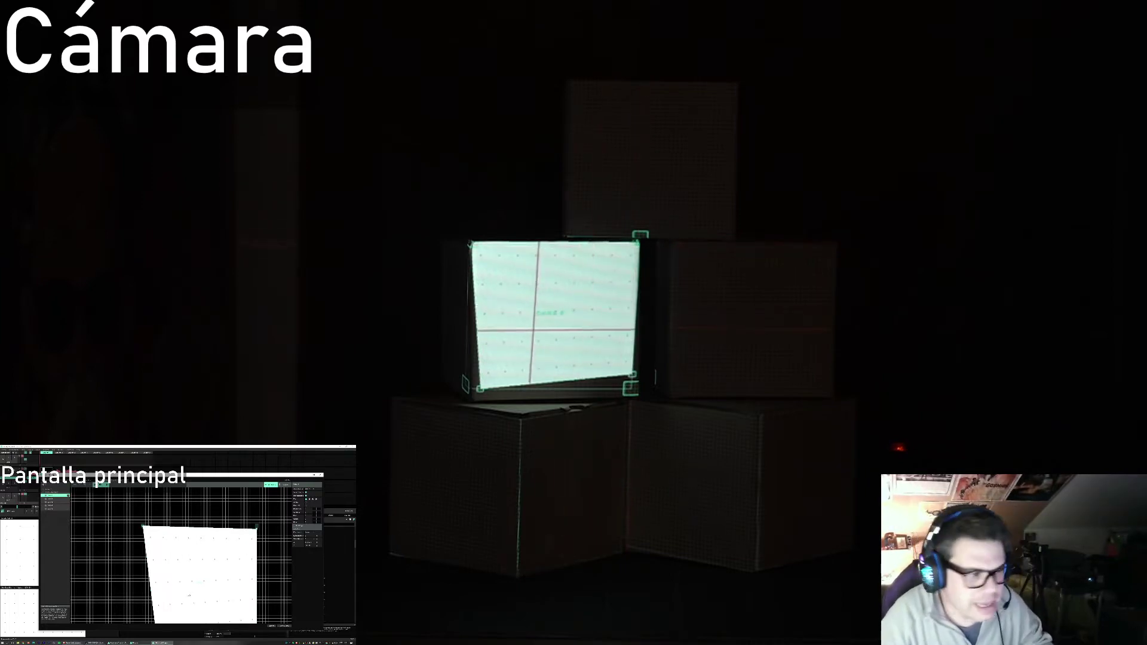
left_click_drag(184, 558, 151, 546)
left_click_drag(116, 589, 129, 599)
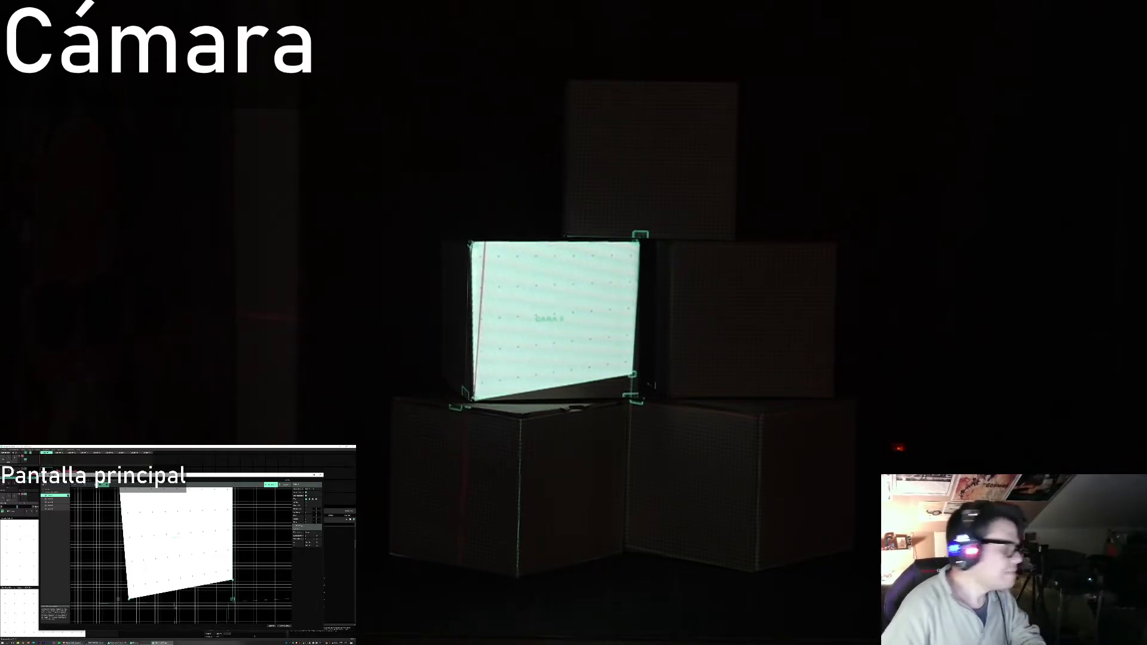
left_click_drag(232, 579, 237, 599)
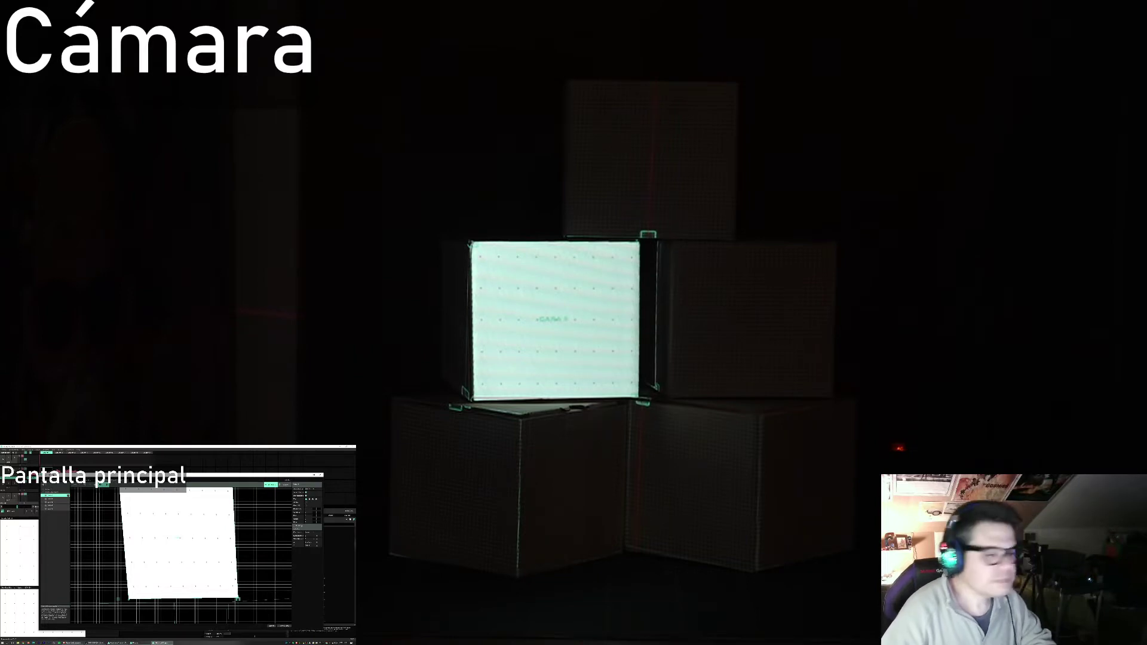
scroll(179, 553, "up", 3)
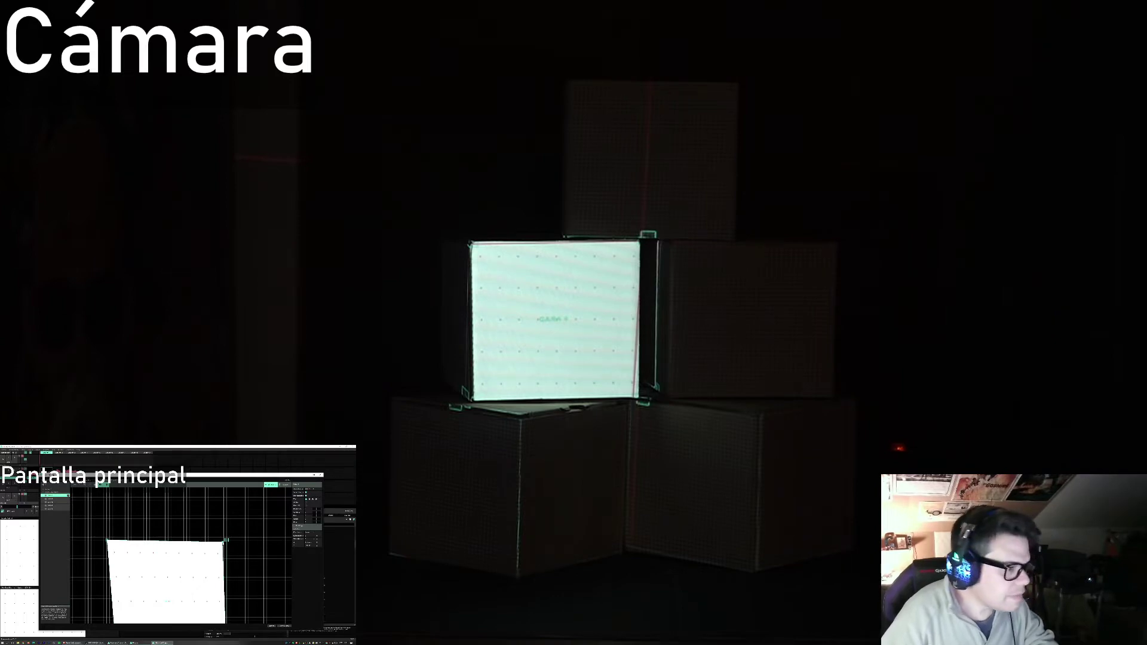
scroll(179, 555, "down", 3)
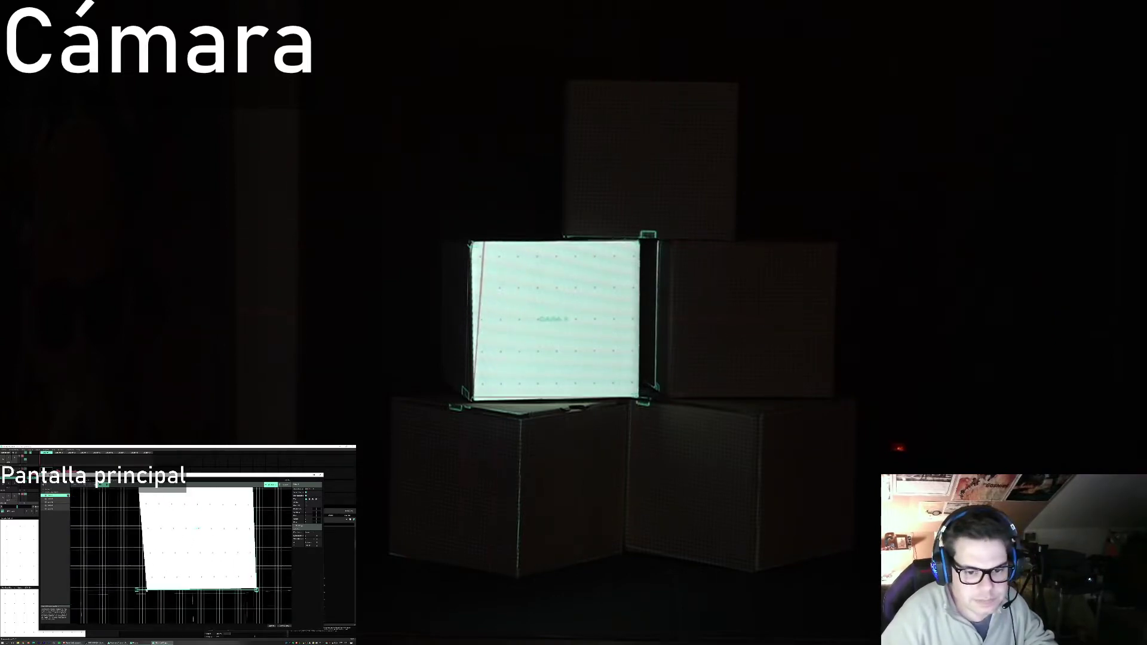
key("Left")
key("Left")
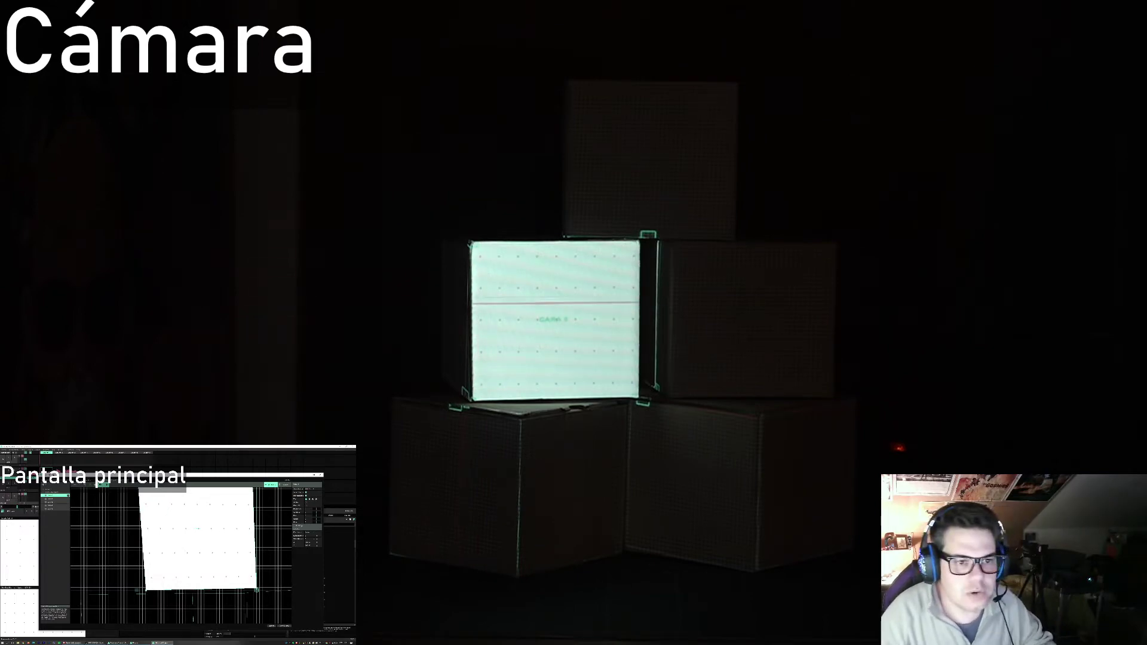
Step: Crop the slice's input area from left and right, then close Advanced Output
left_click(110, 483)
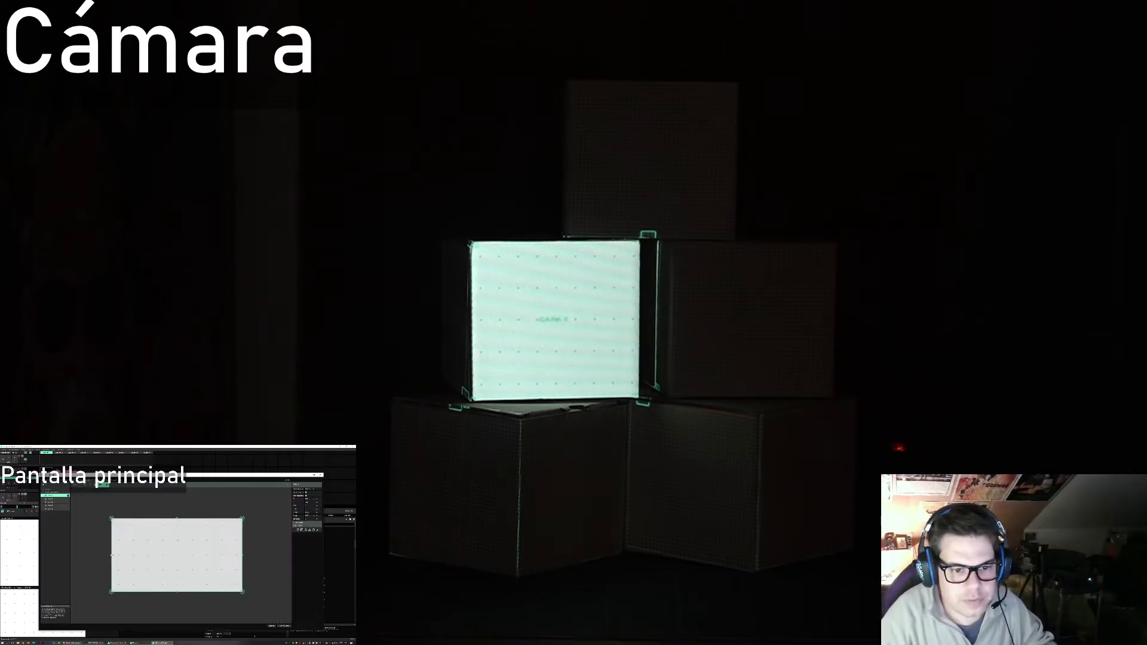
left_click_drag(111, 554, 142, 554)
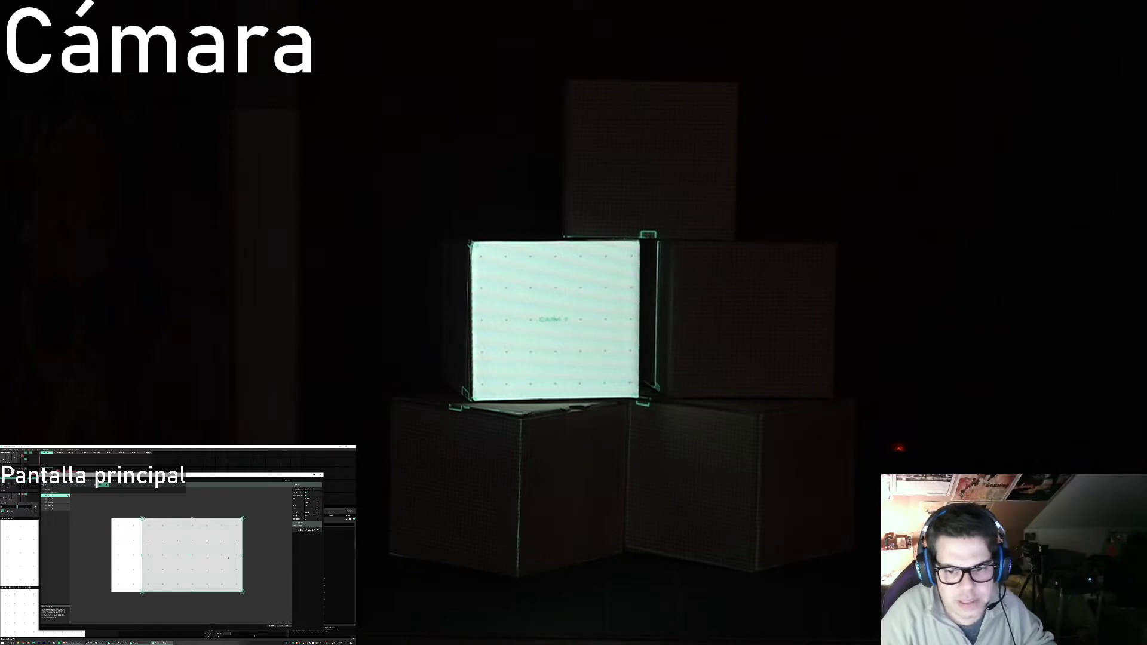
left_click_drag(242, 554, 216, 555)
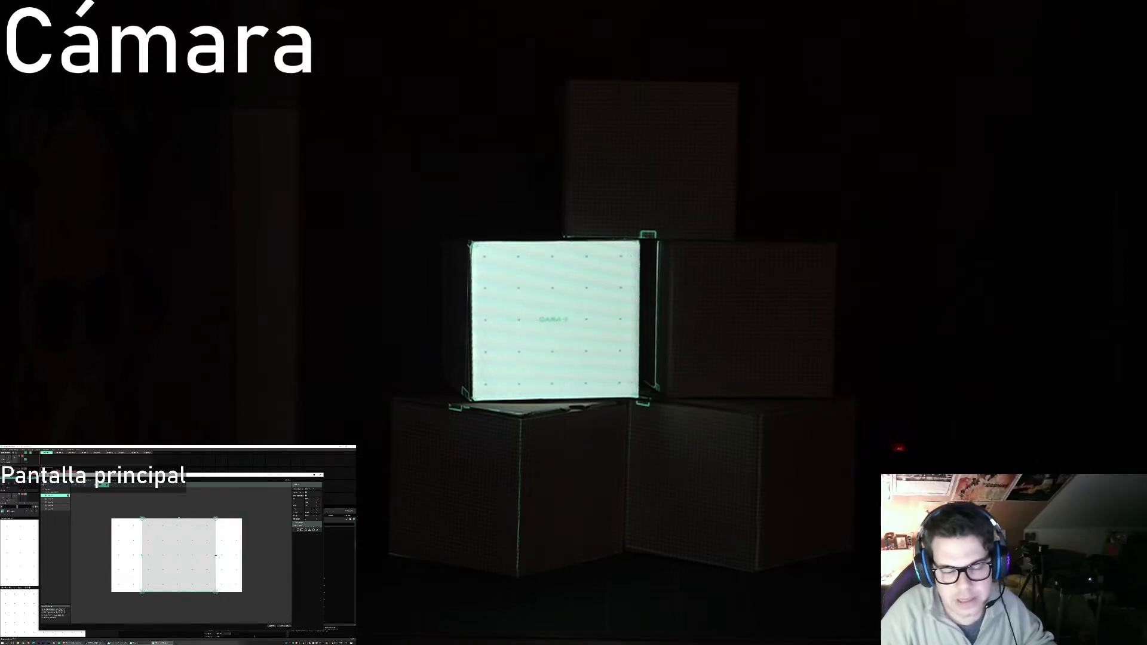
left_click(119, 484)
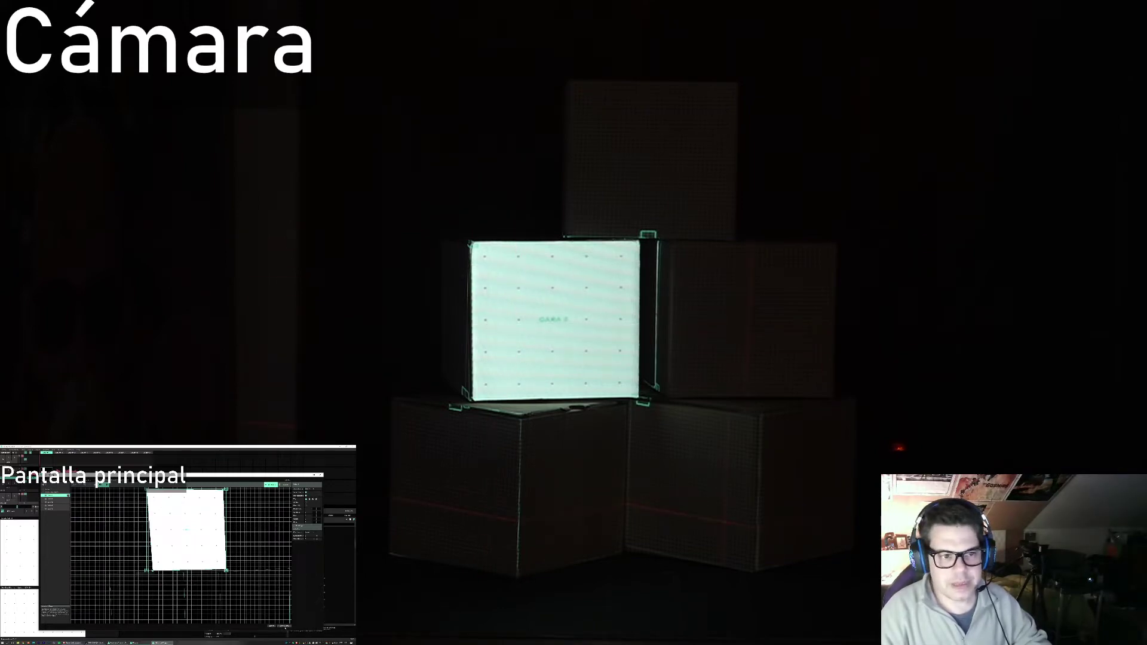
left_click(283, 626)
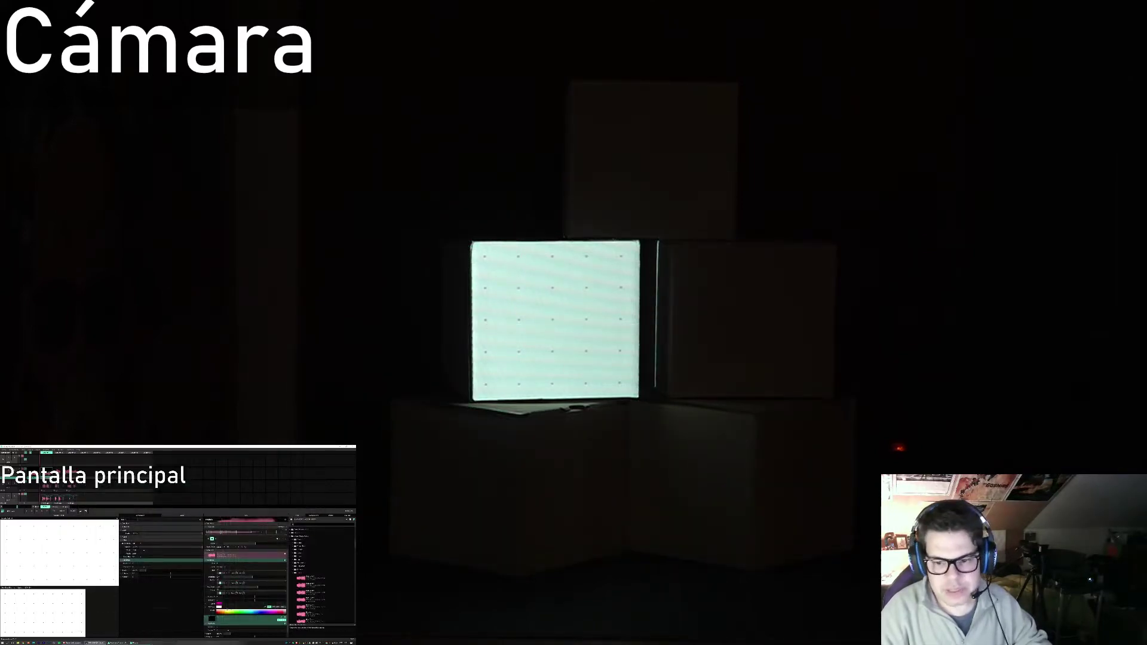
Step: Turn on the particle dot visual for the cube and add a second colour range
left_click(218, 606)
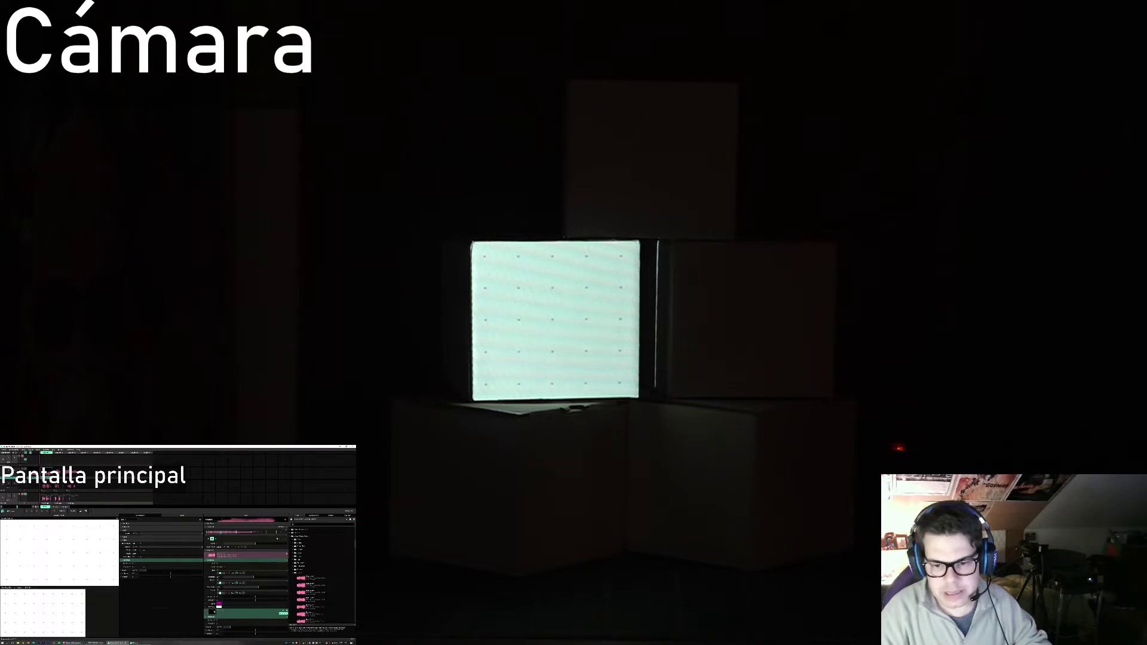
left_click(219, 606)
left_click(218, 613)
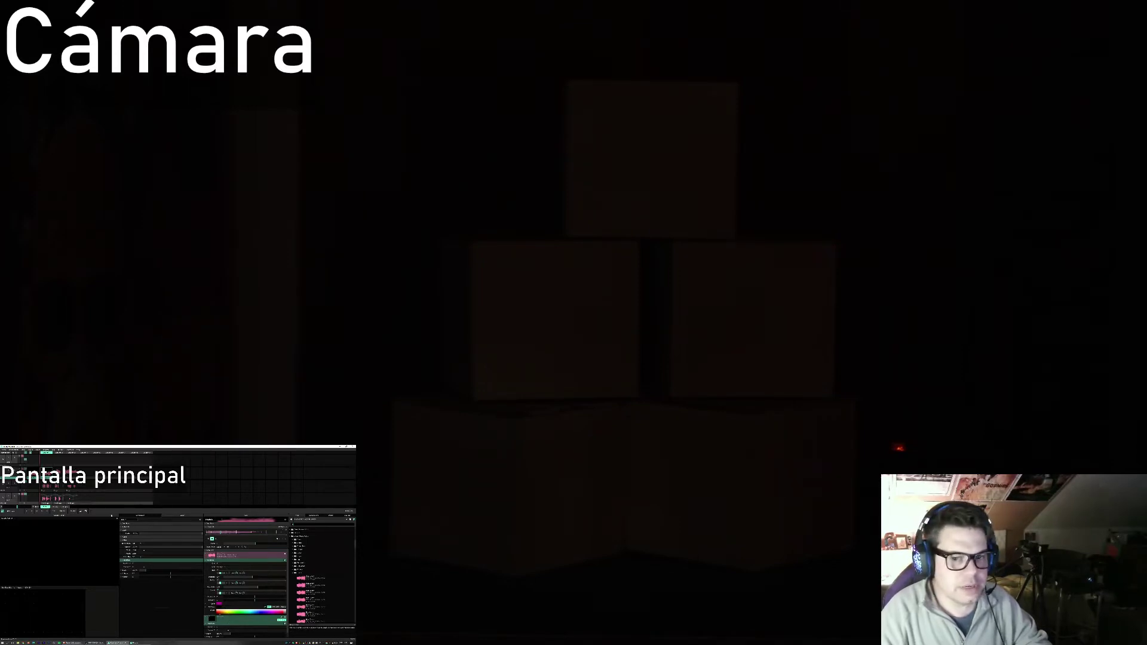
left_click(214, 539)
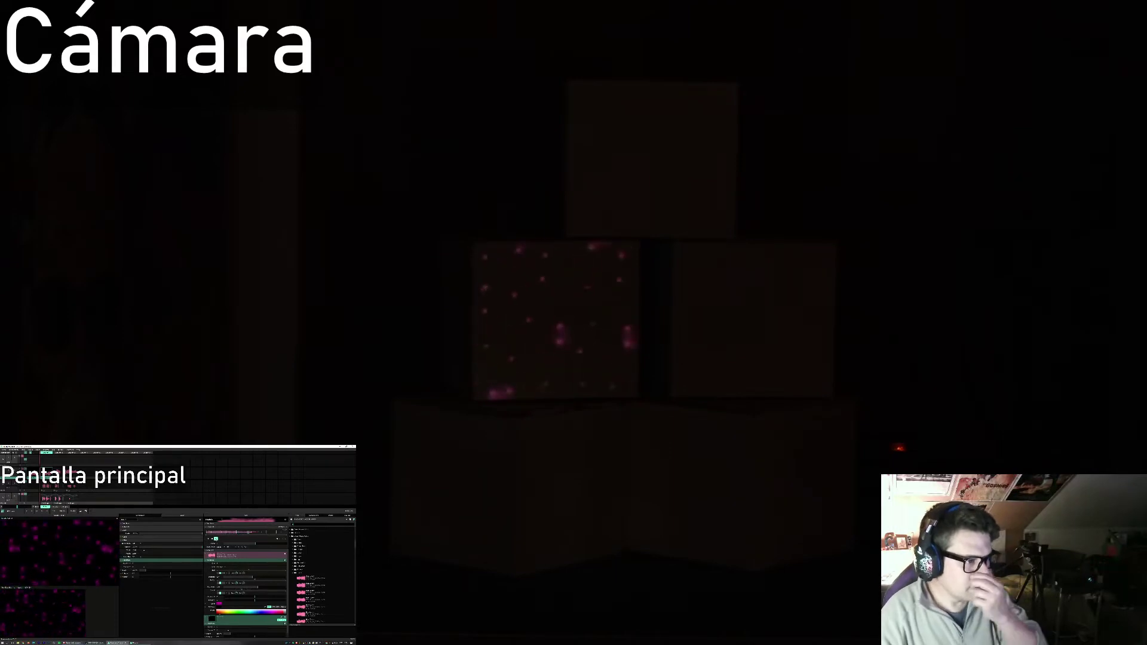
left_click(219, 605)
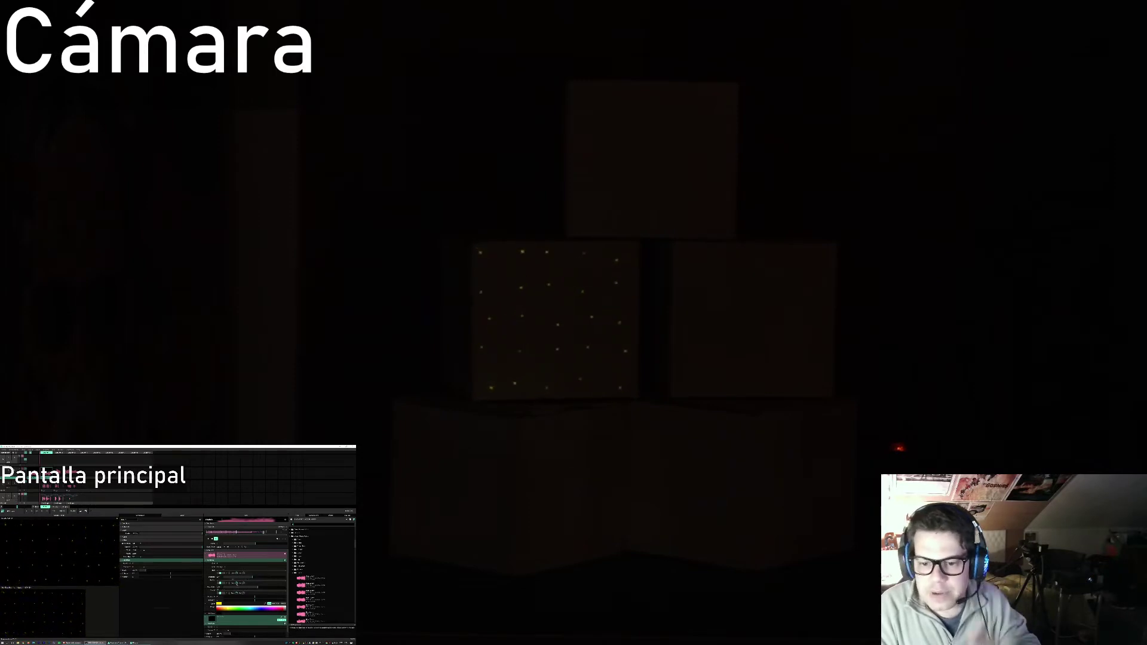
Step: Load the LOOP preset for the Metaballs visual and stop the SYNTH layer's output
left_click(286, 561)
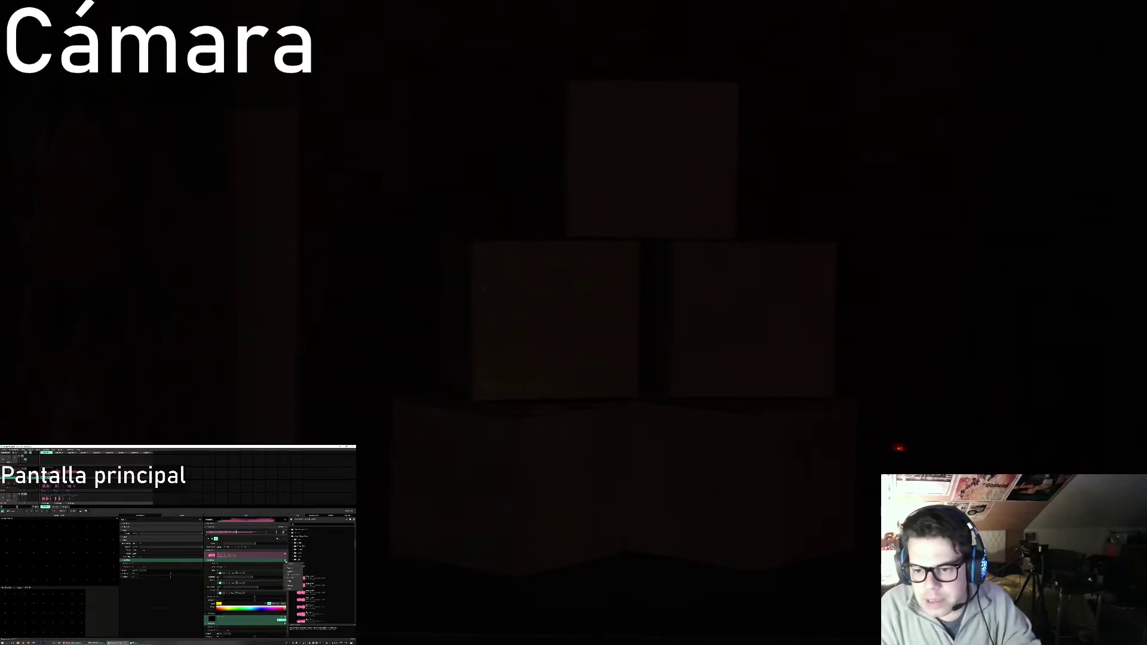
left_click(291, 575)
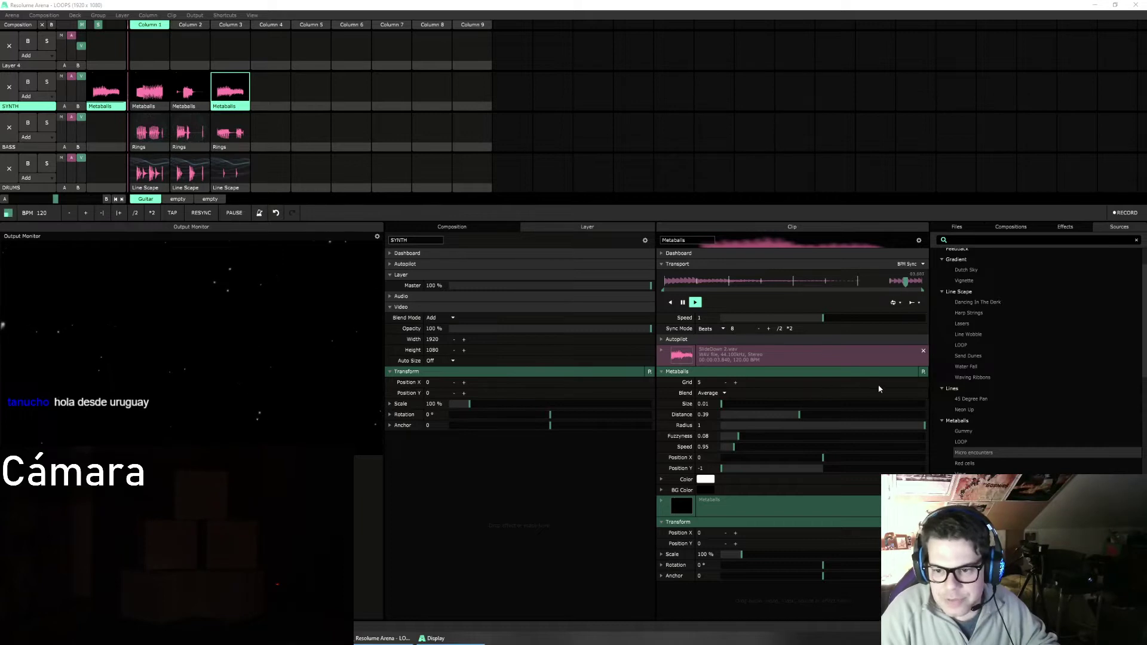
left_click(922, 371)
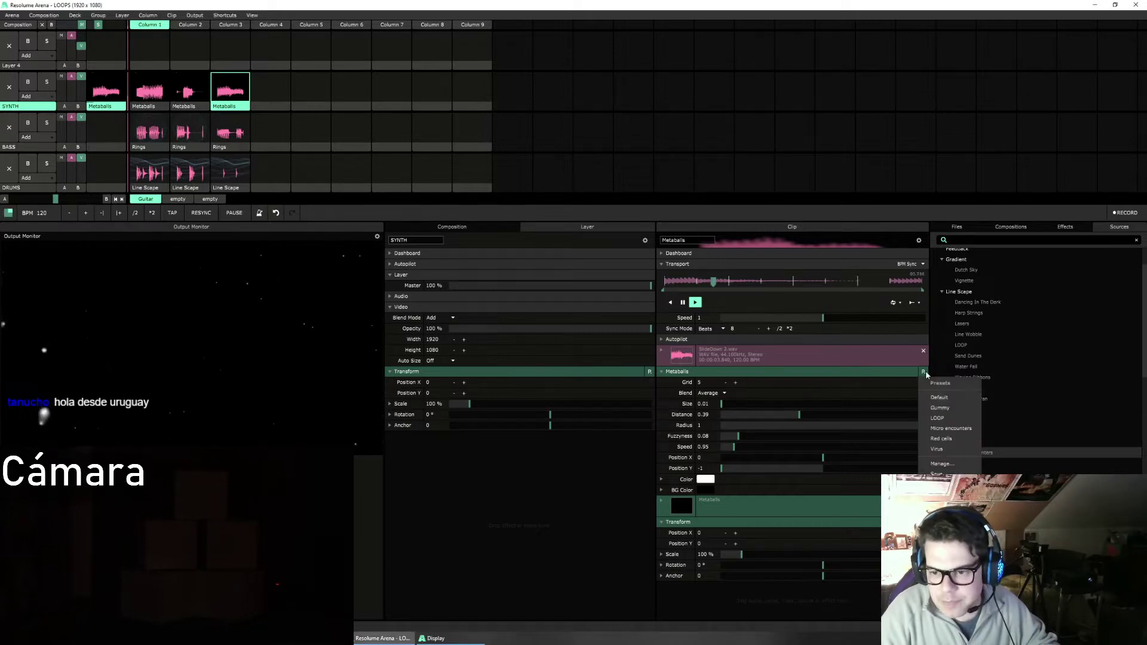
left_click(936, 418)
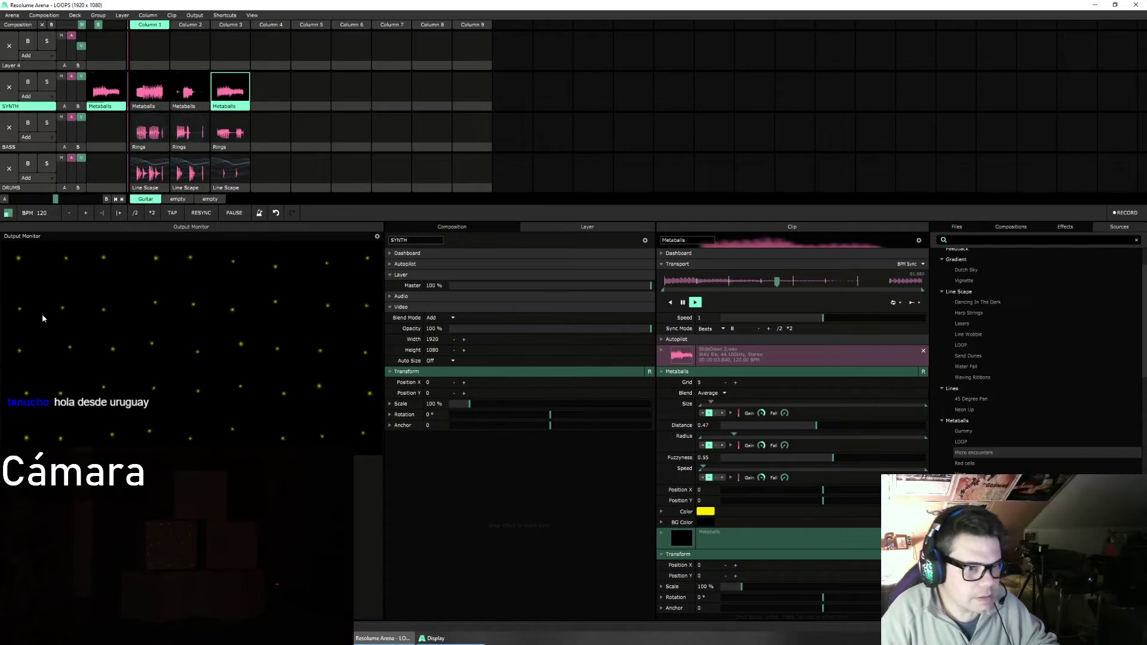
left_click(9, 87)
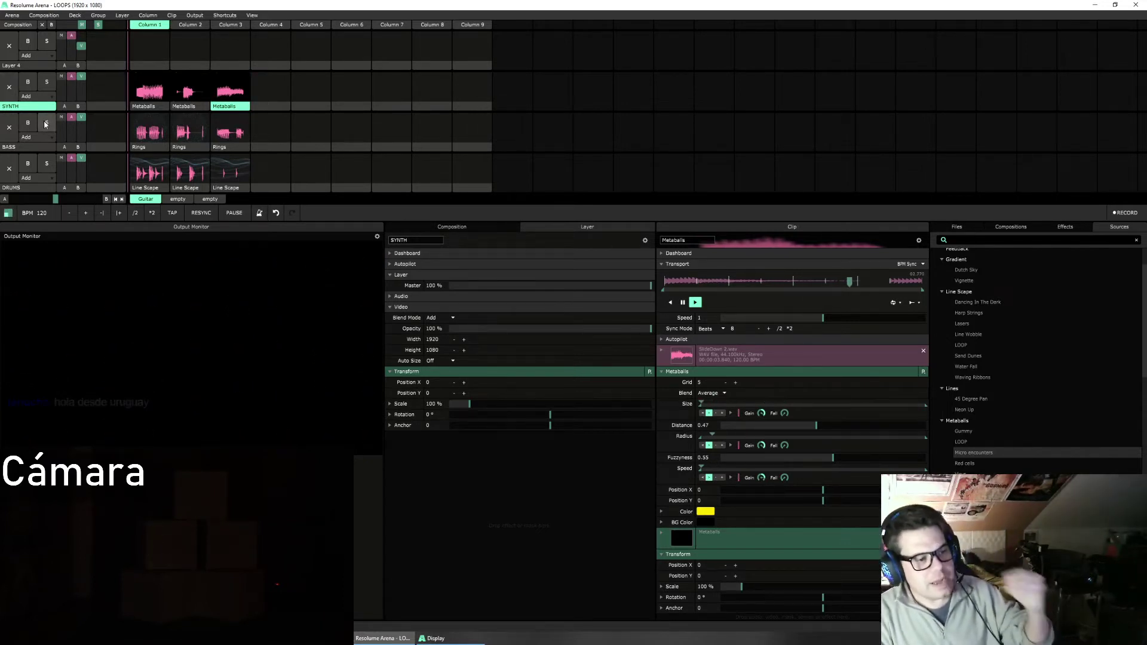
Step: Add a new Layer 5 on top and enlarge the clip grid to show DRUMS
left_click(969, 226)
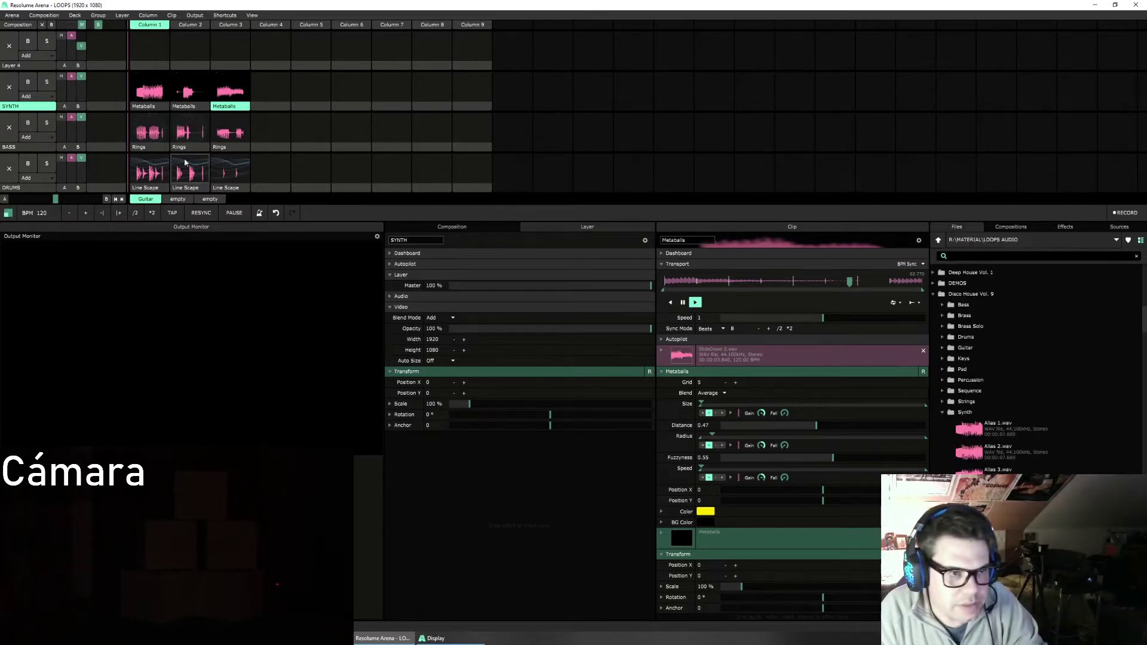
left_click(124, 15)
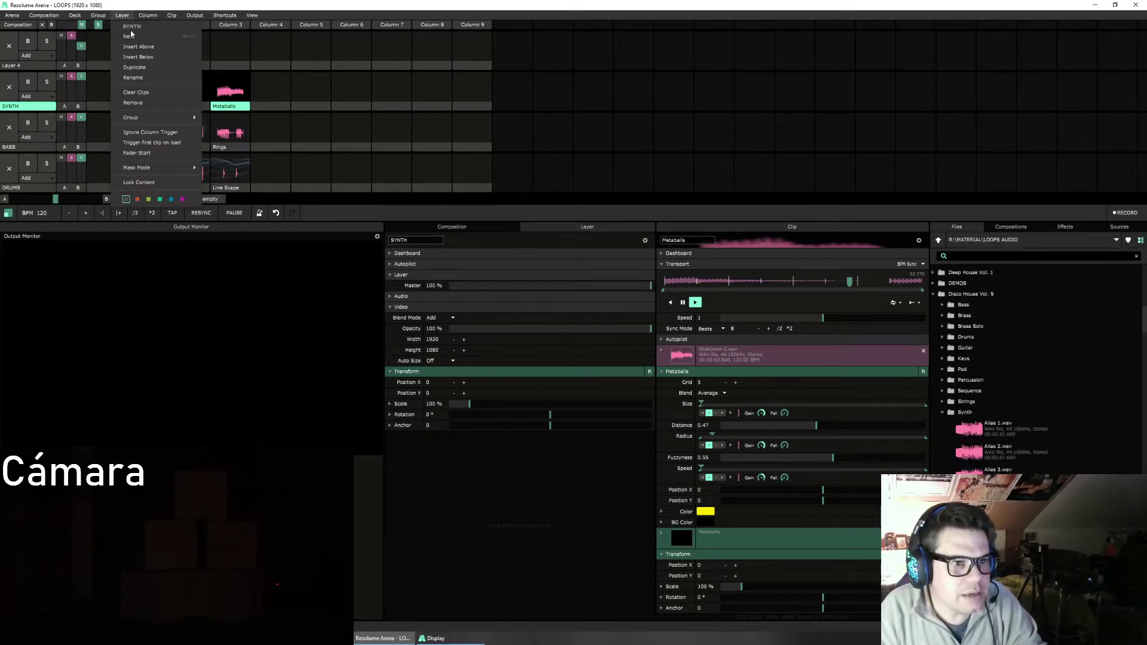
left_click(130, 34)
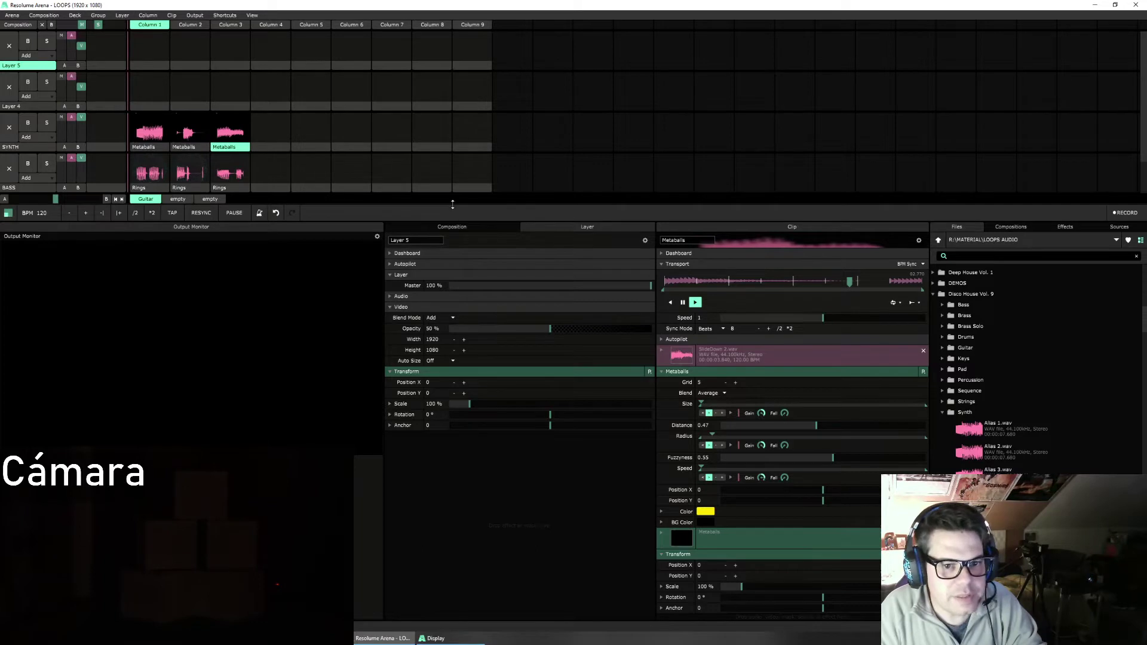
left_click_drag(452, 219, 451, 260)
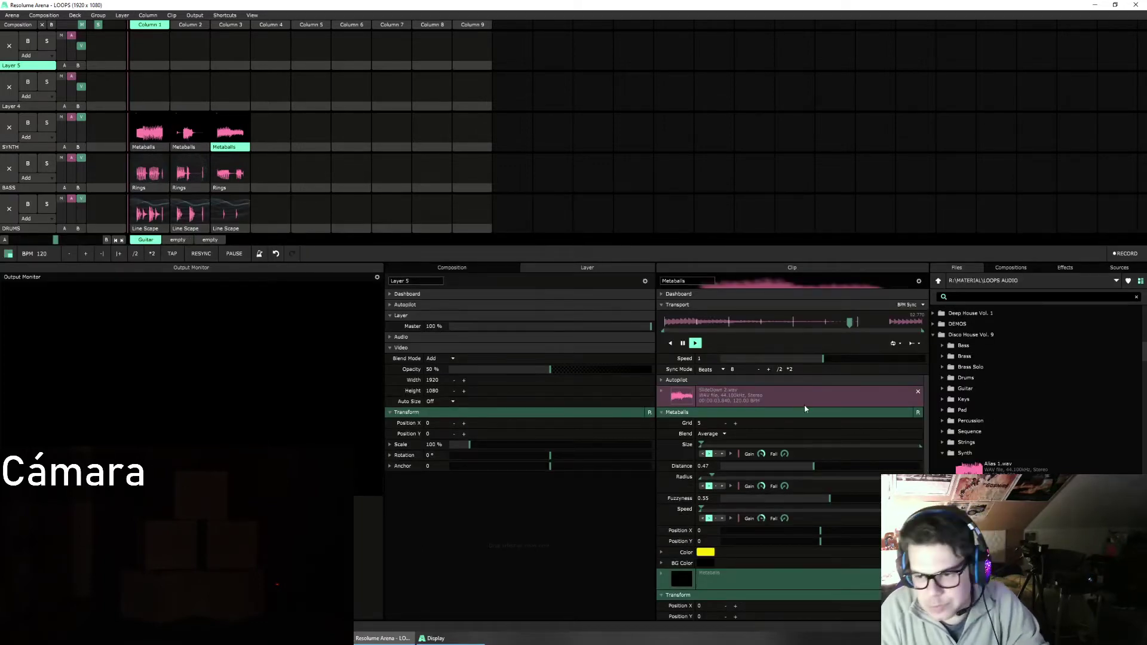
Step: Drop the Seventies strings loop into Layer 4, Column 1 and play it
left_click(942, 454)
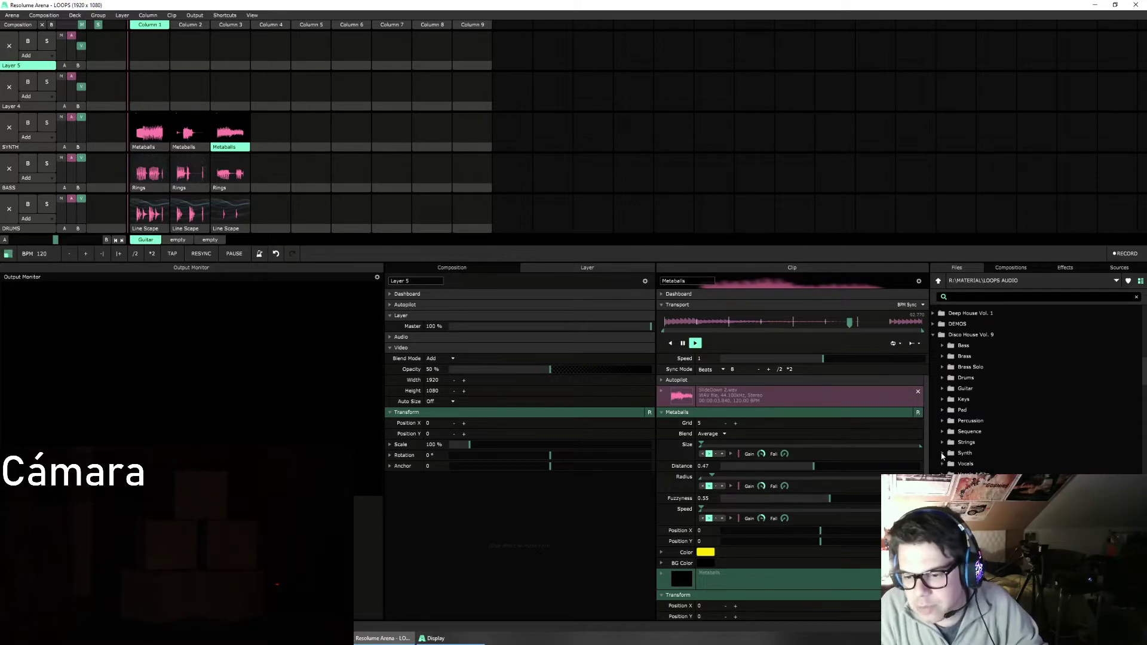
left_click(942, 444)
left_click_drag(982, 465, 149, 90)
left_click(149, 90)
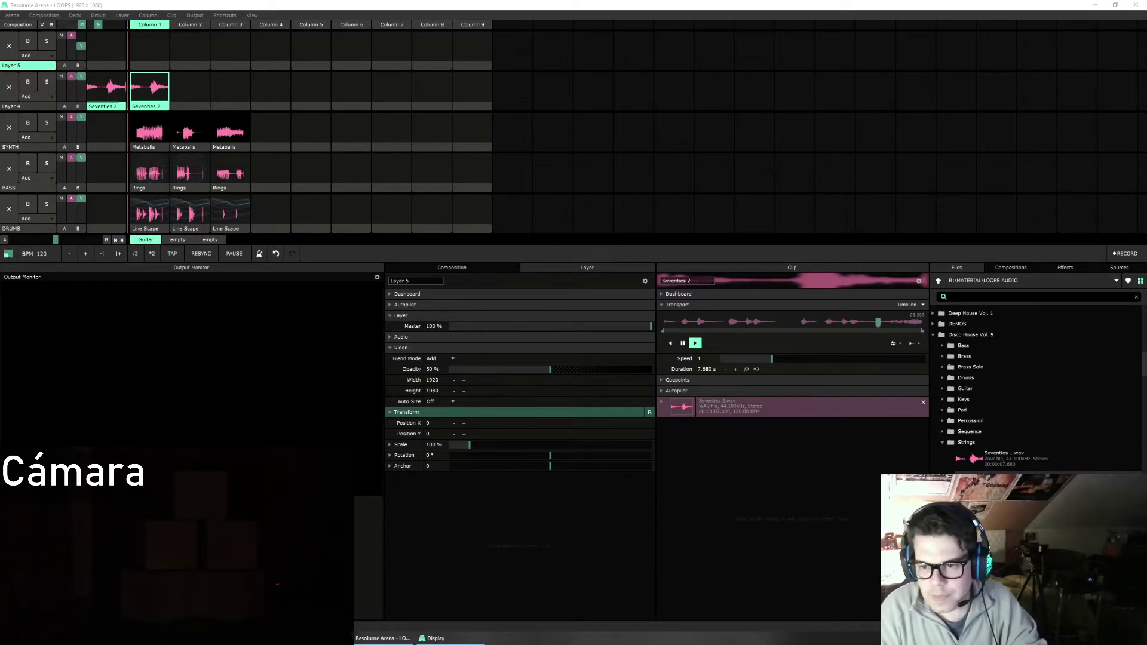
Step: Set Seventies 2 to BPM Sync and launch Line Scape on DRUMS and Rings on BASS
left_click(908, 305)
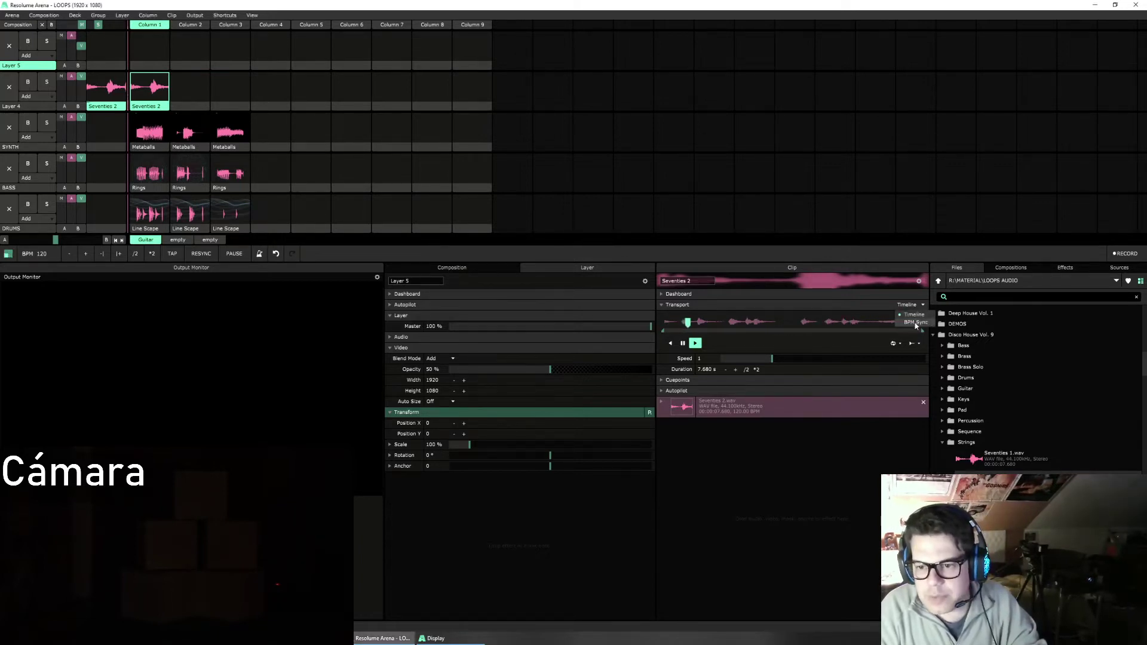
left_click(913, 322)
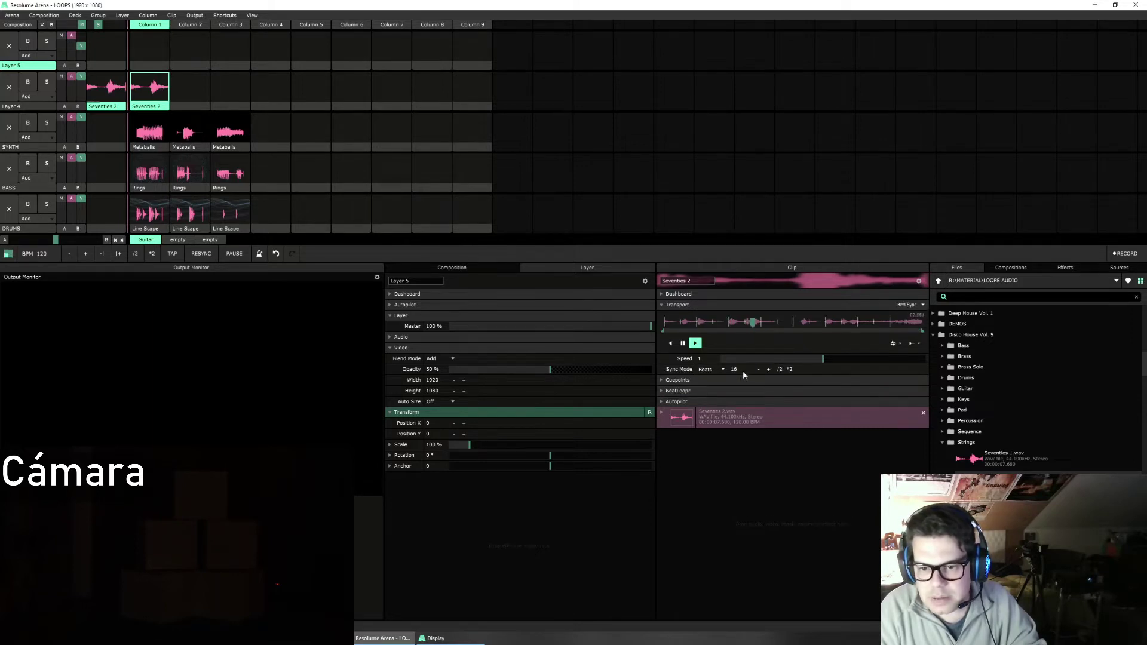
left_click(149, 214)
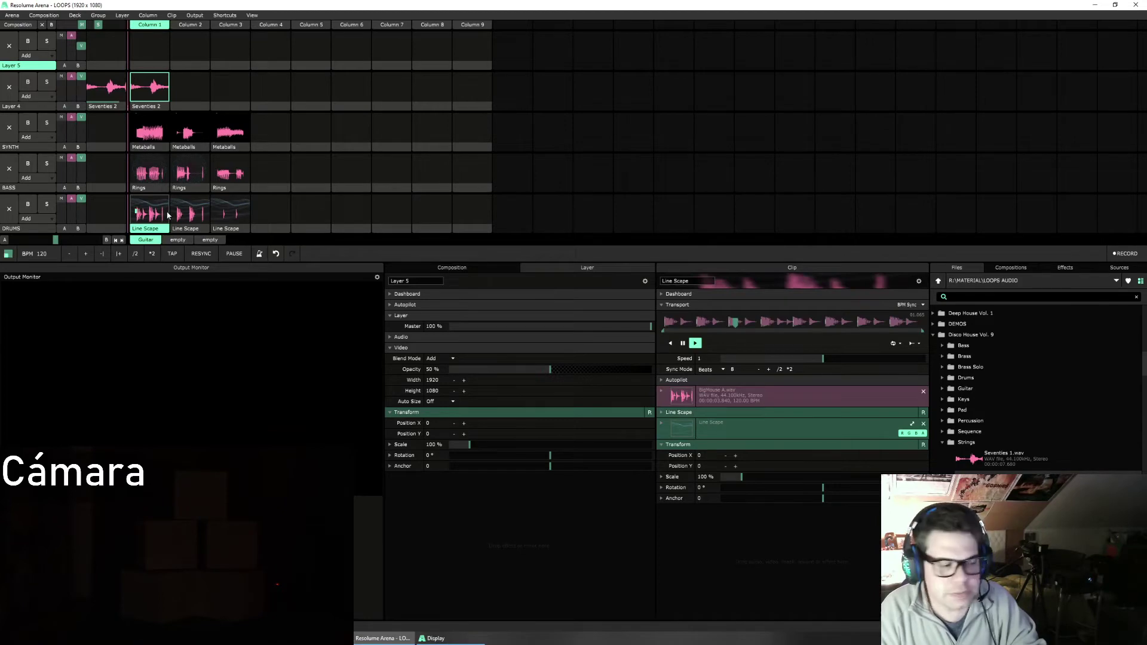
left_click(168, 215)
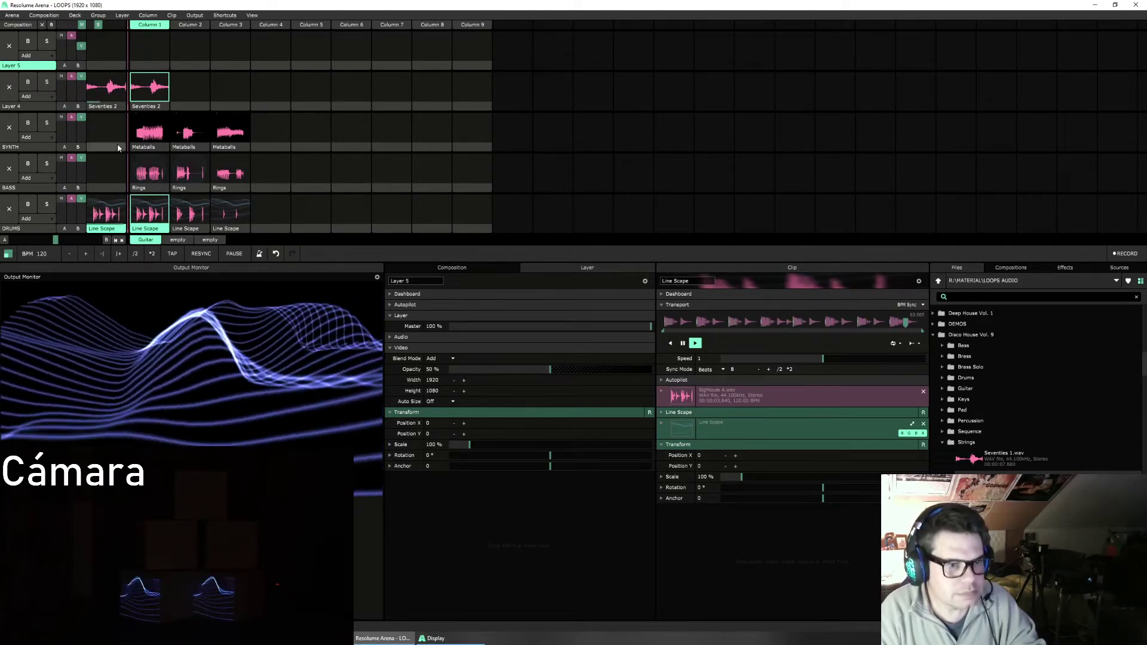
left_click(187, 173)
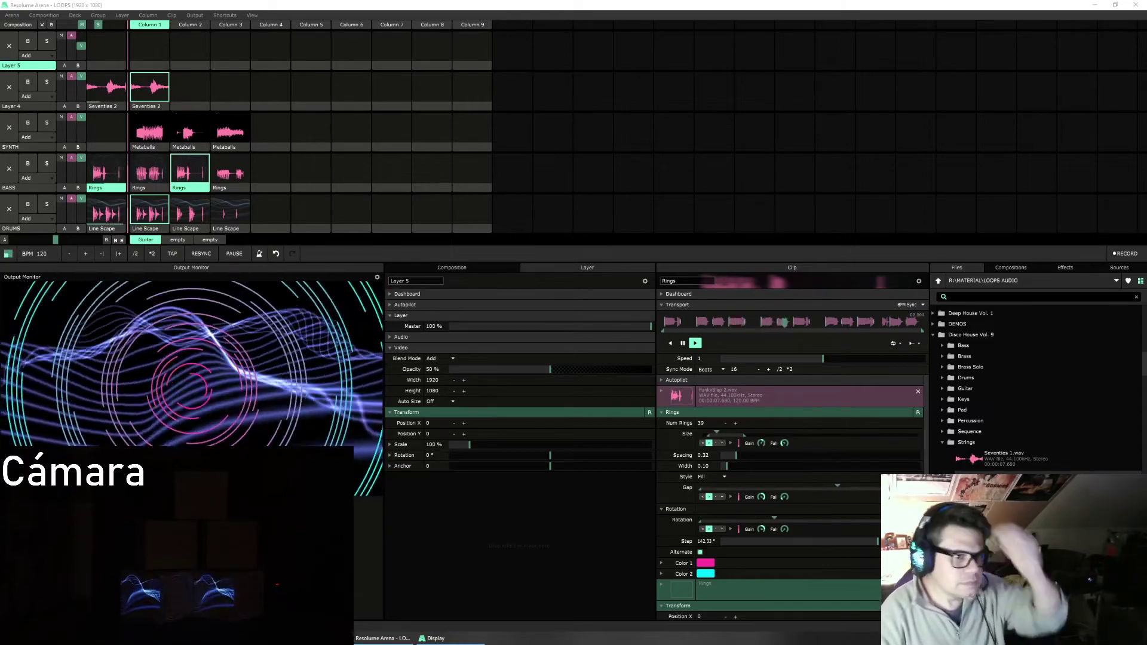
Step: Restart Seventies 2, double its loop length to 16 beats, then stop Layer 4
left_click(9, 87)
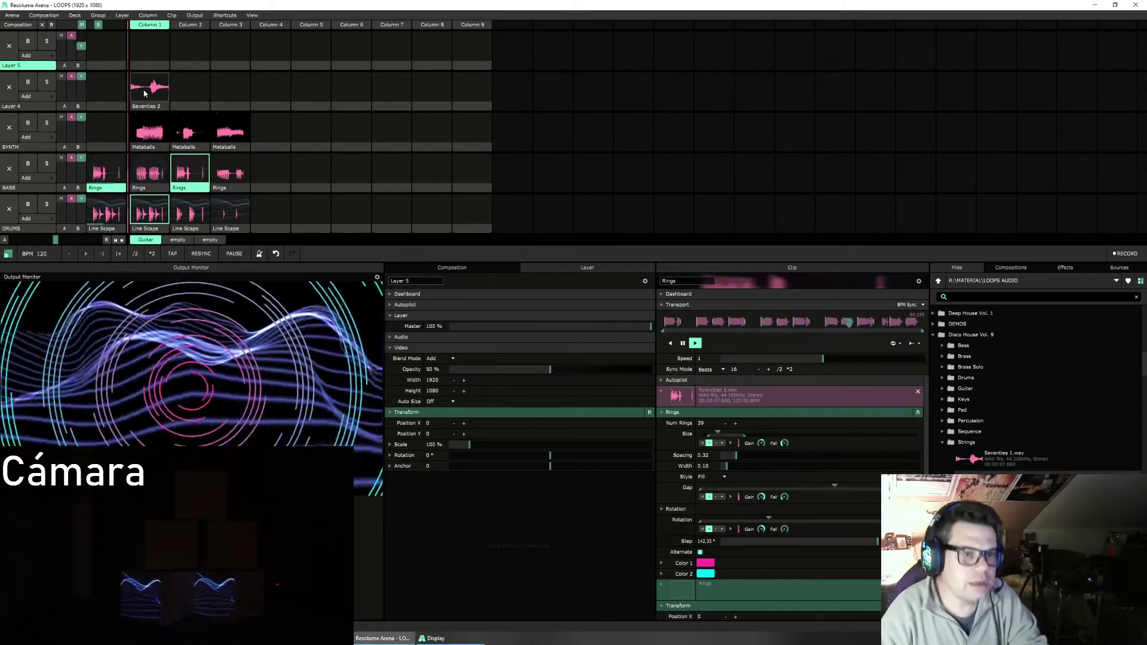
left_click(144, 93)
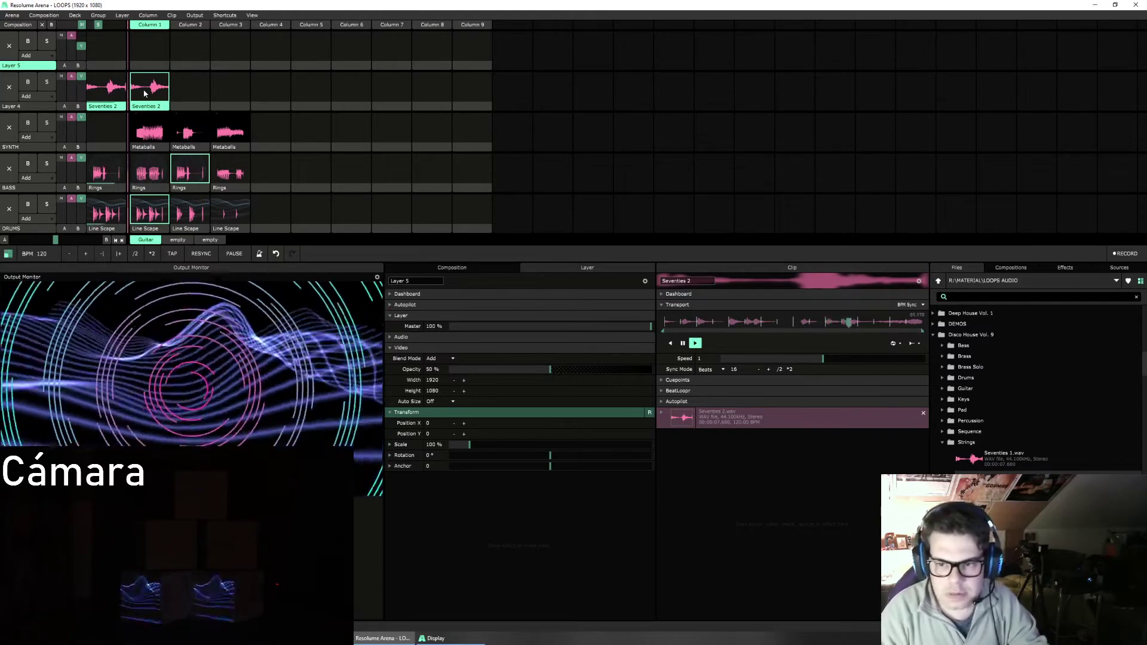
left_click(789, 369)
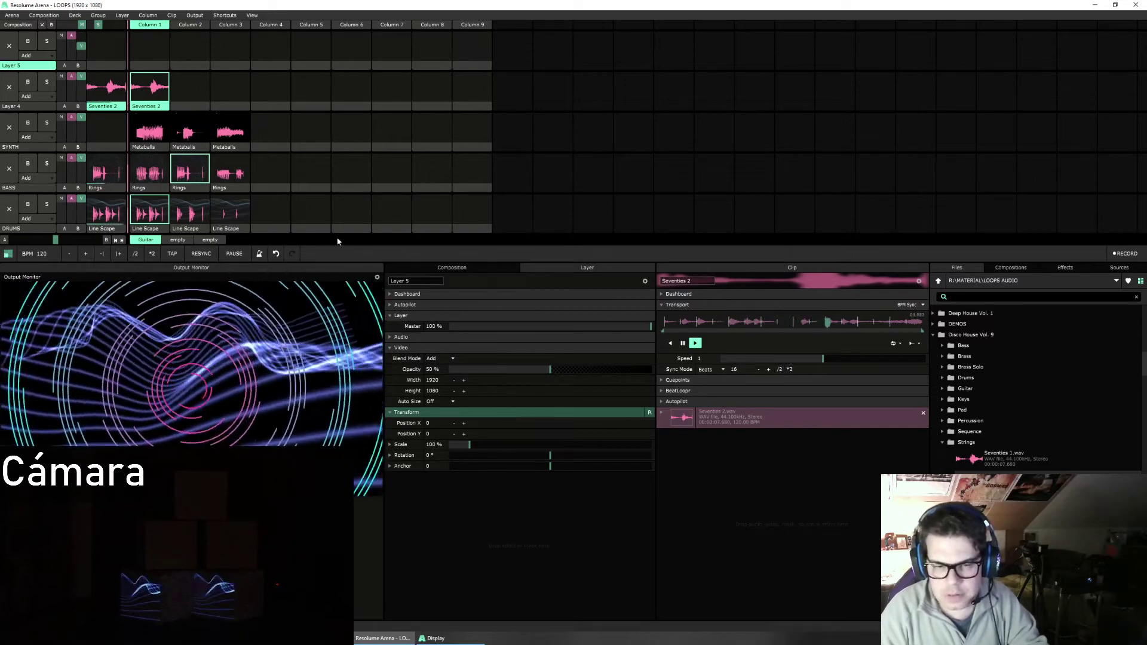
left_click(9, 86)
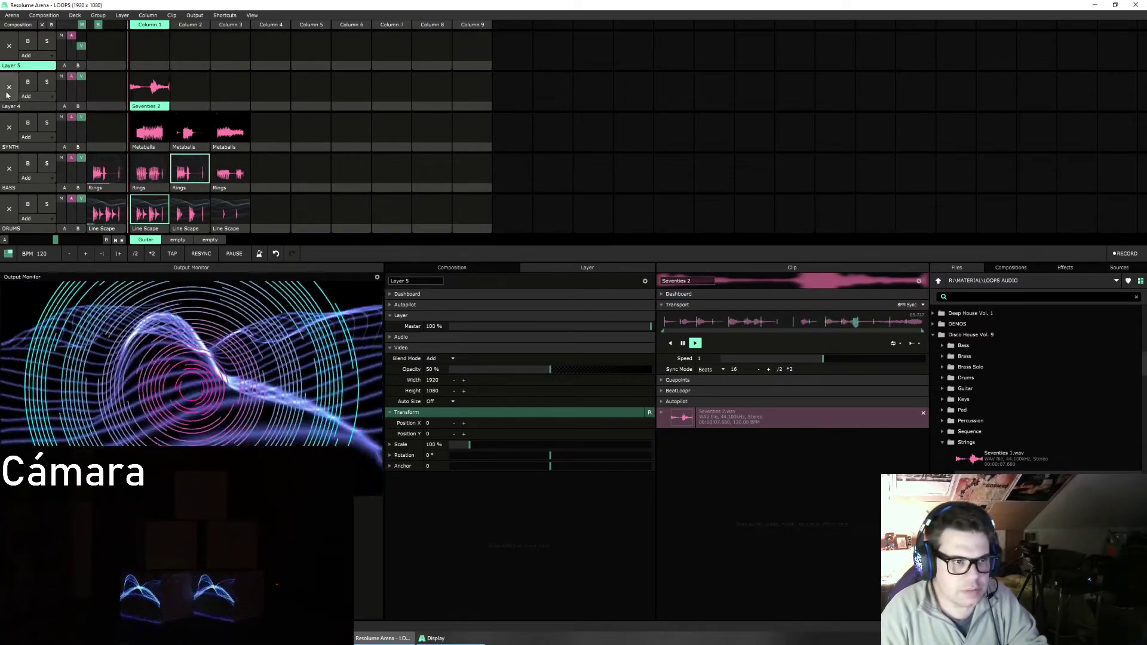
Step: Stop Rings, copy Seventies 2 within Layer 4, and stop the drums and Layer 4 clips
left_click(10, 169)
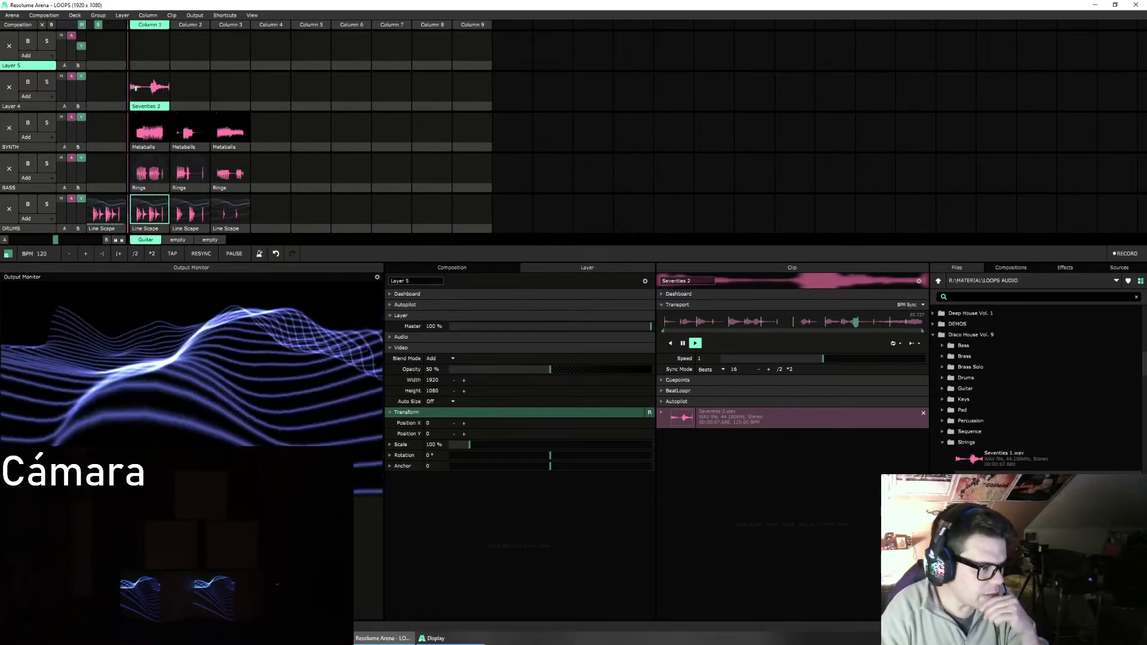
left_click_drag(136, 88, 107, 88)
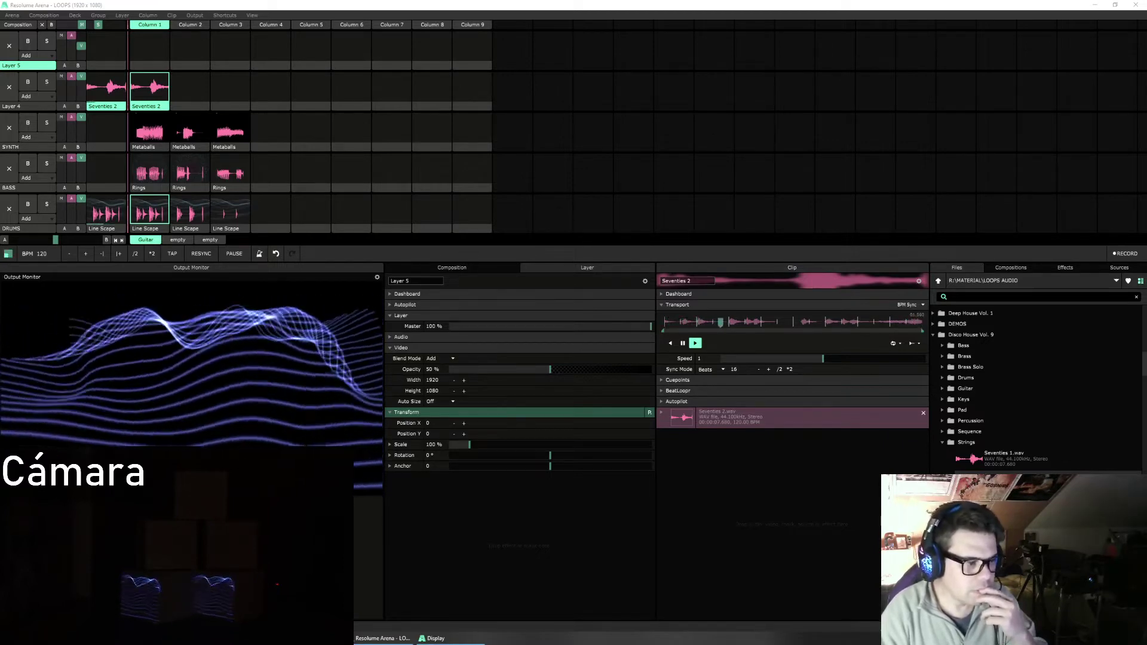
left_click(8, 210)
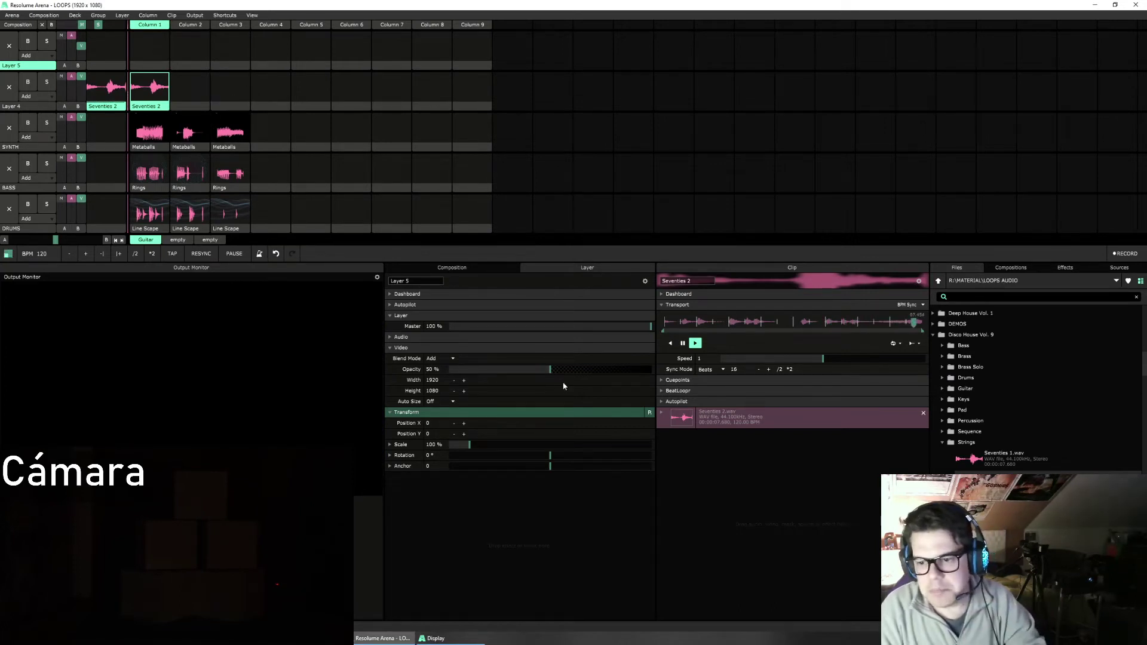
left_click(9, 87)
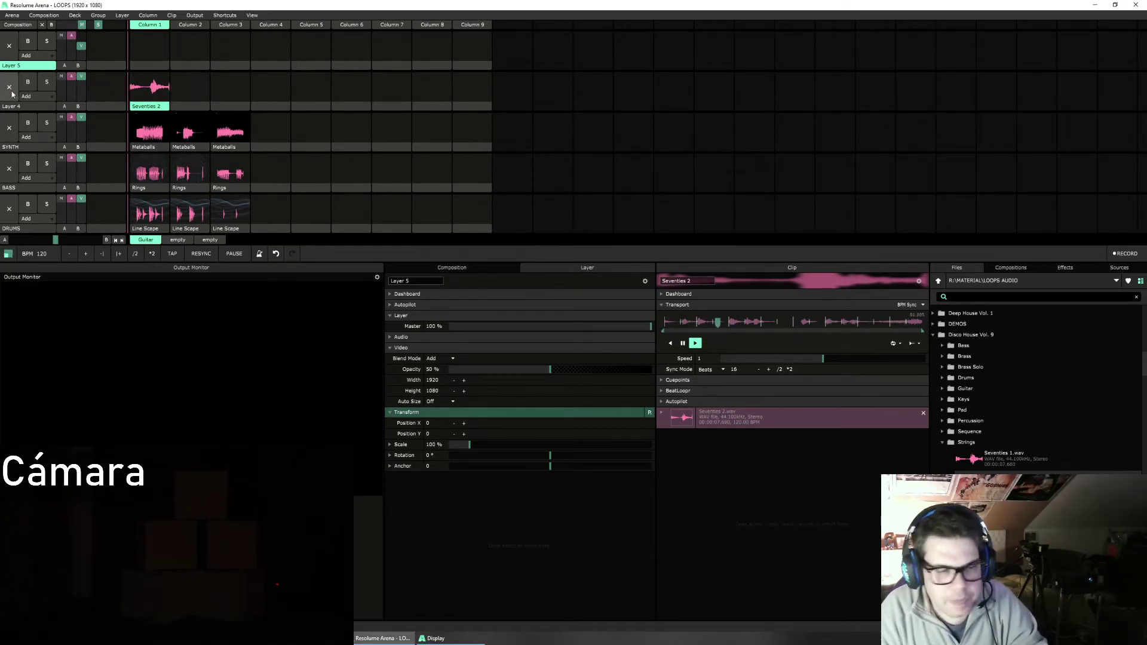
scroll(986, 460, "down", 8)
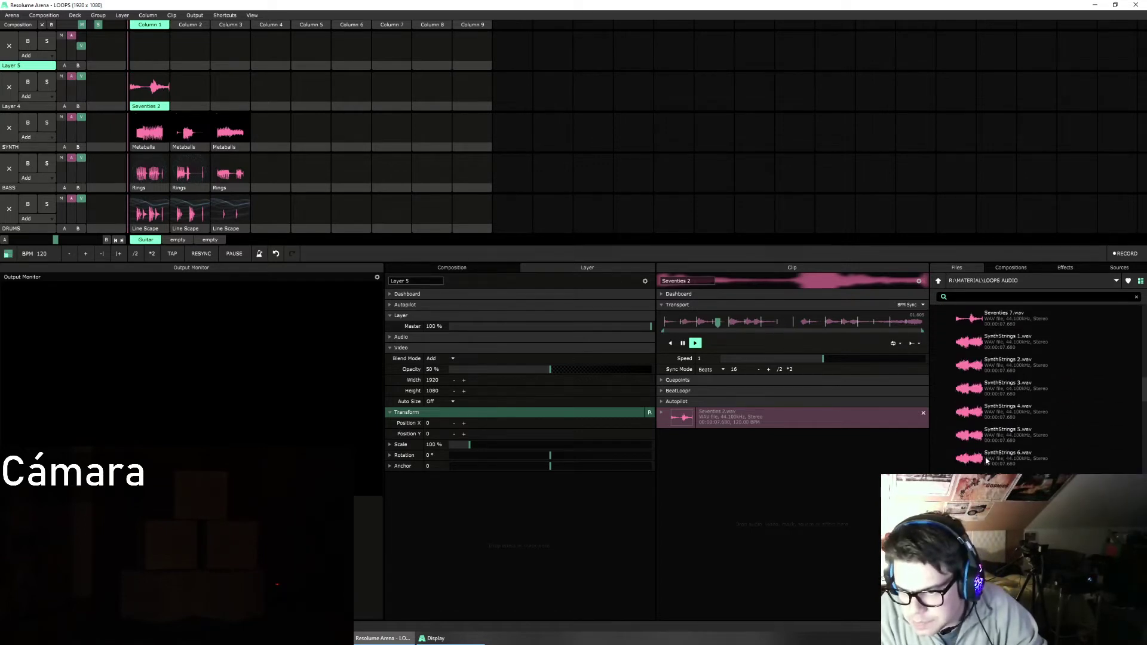
scroll(986, 460, "up", 5)
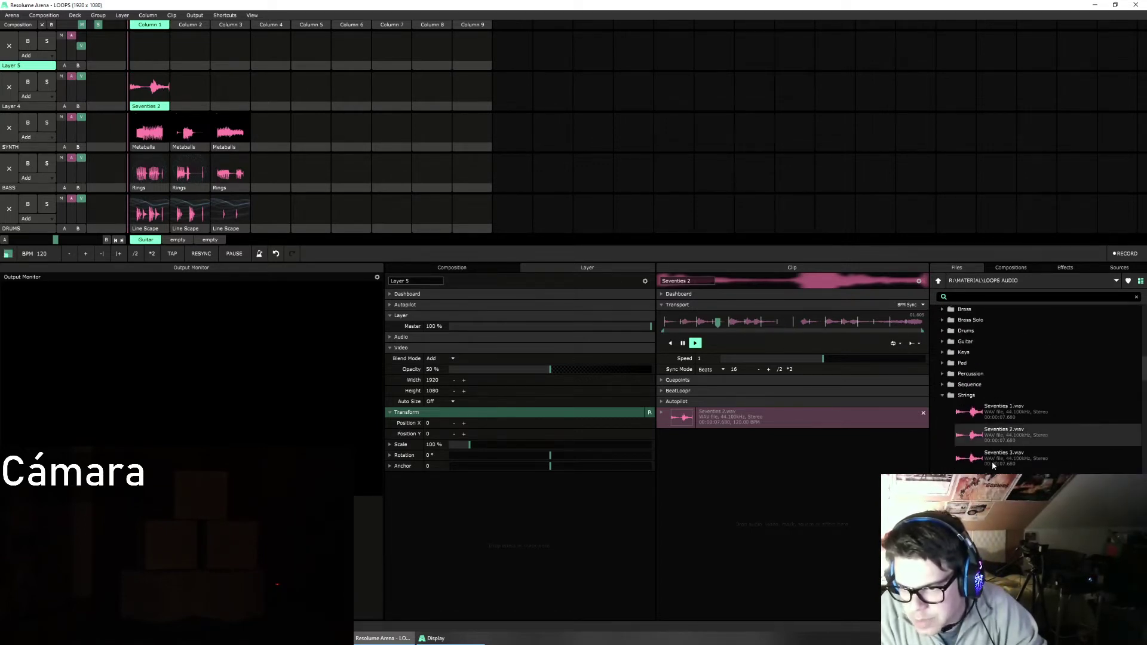
Step: Try the BigBreath 2 pad loop in Layer 4's second slot, then stop it
left_click(943, 385)
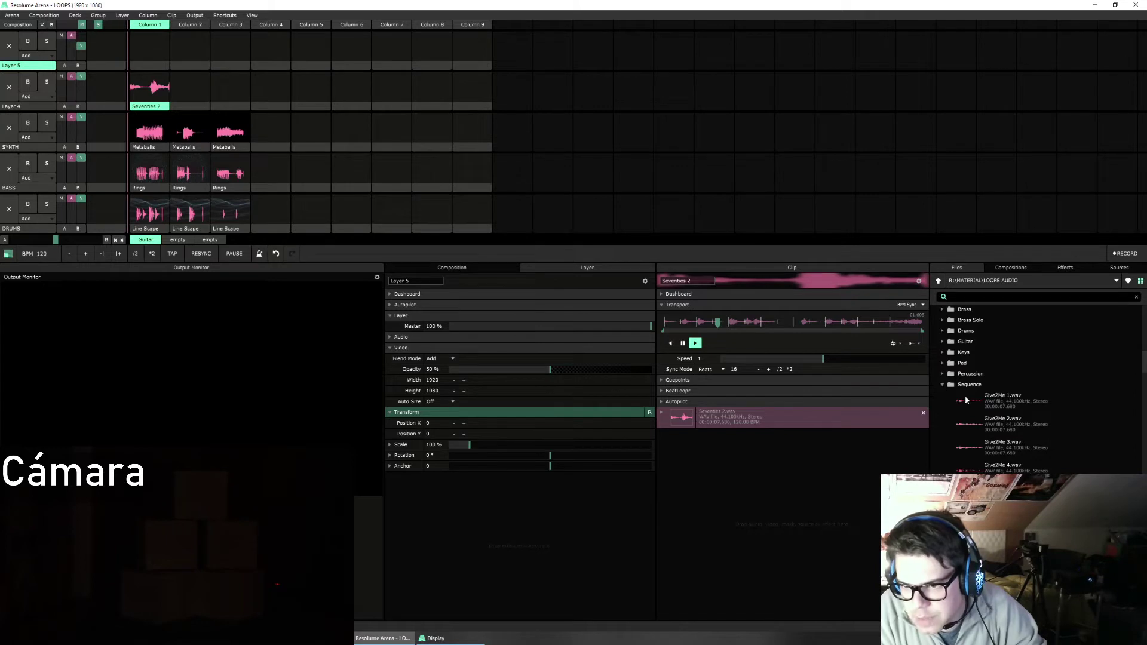
left_click(942, 385)
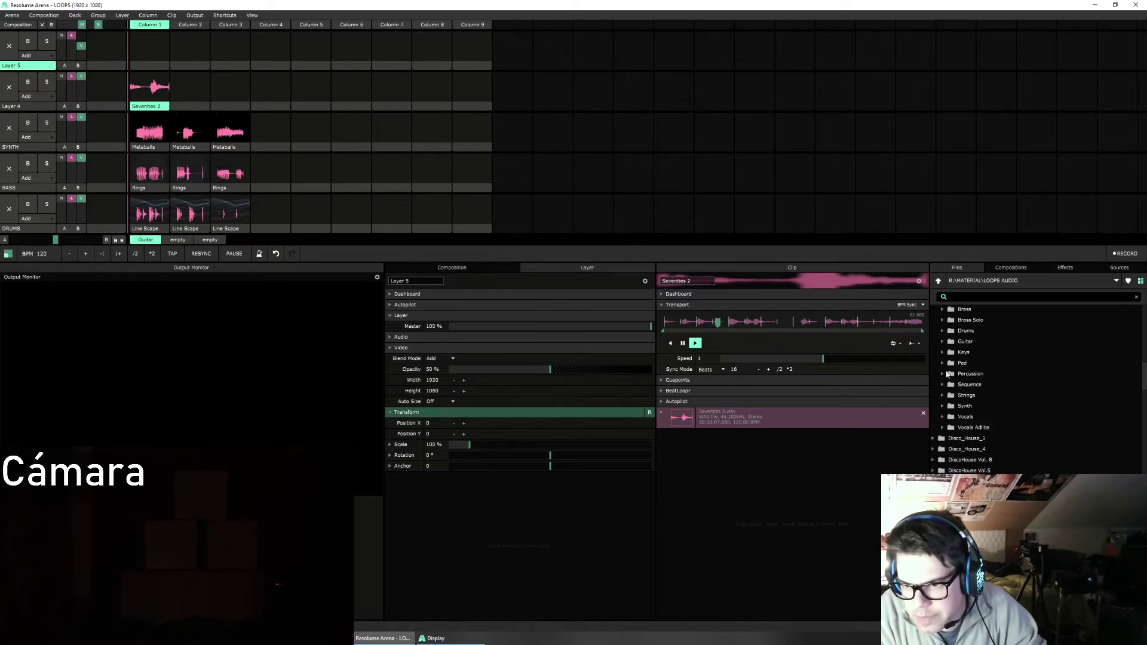
left_click(942, 362)
left_click_drag(979, 401, 202, 97)
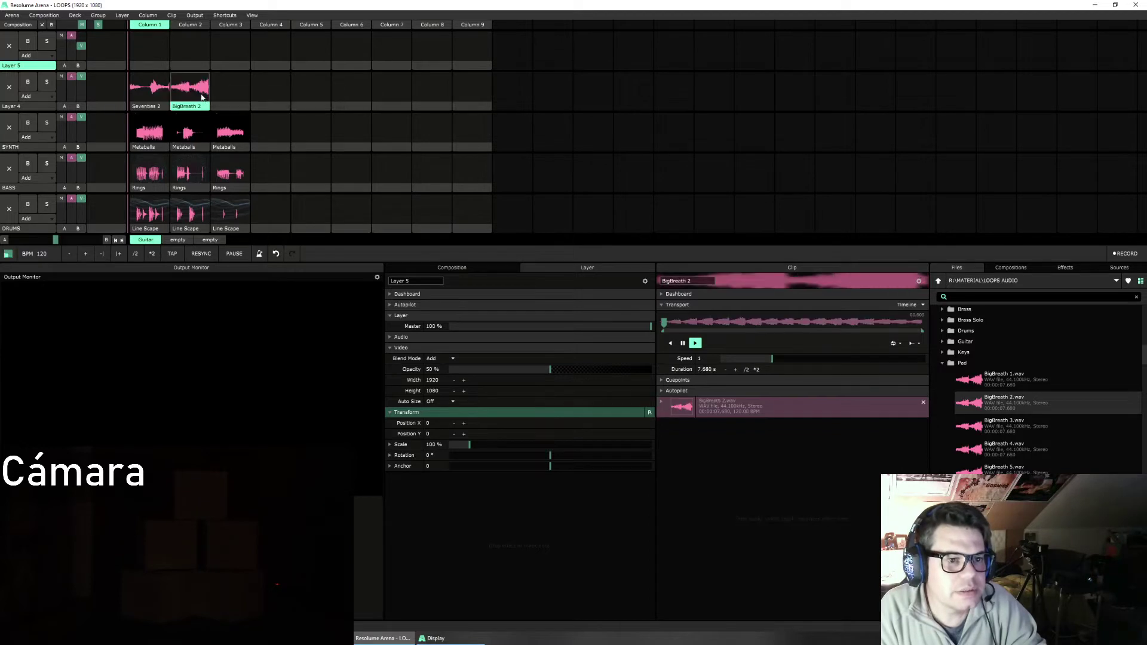
left_click(202, 98)
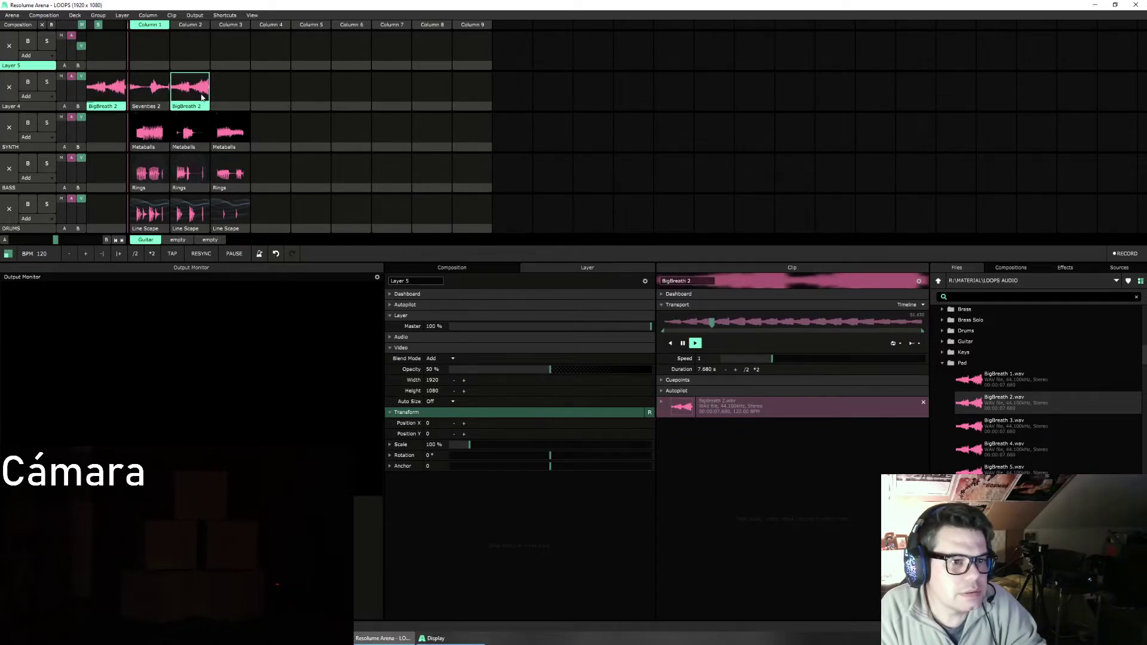
left_click(12, 94)
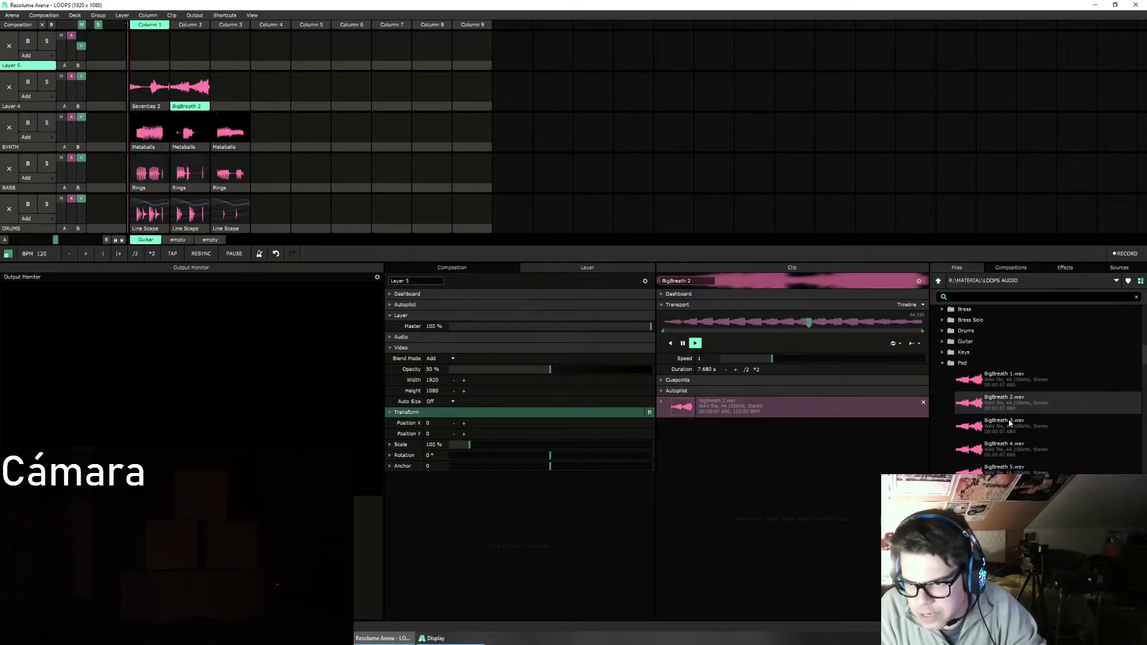
Step: Replace it with the DeepEP 2 keys loop, play it, then clear it from Layer 4
left_click(951, 362)
left_click(943, 354)
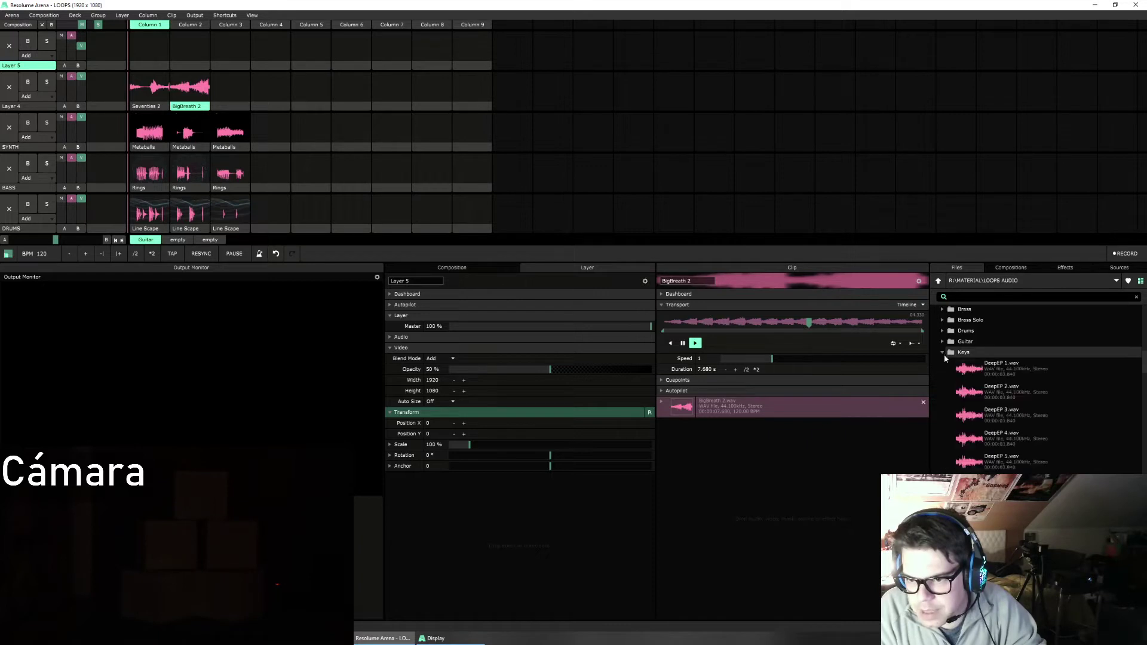
left_click_drag(997, 390, 193, 92)
left_click(194, 92)
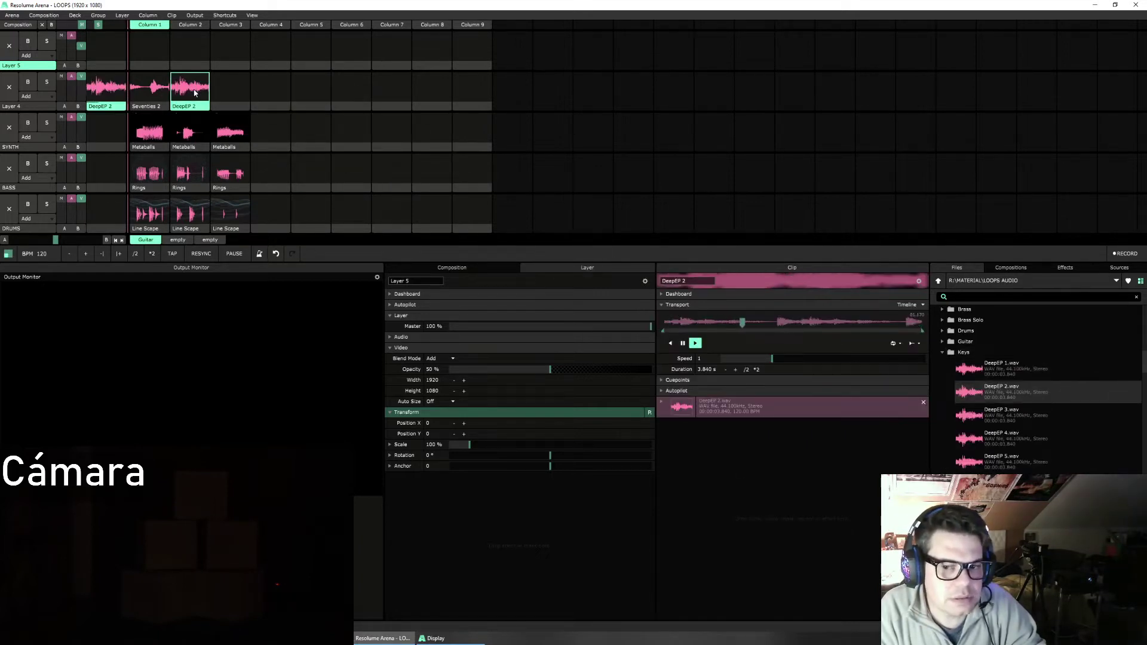
left_click_drag(106, 89, 9, 90)
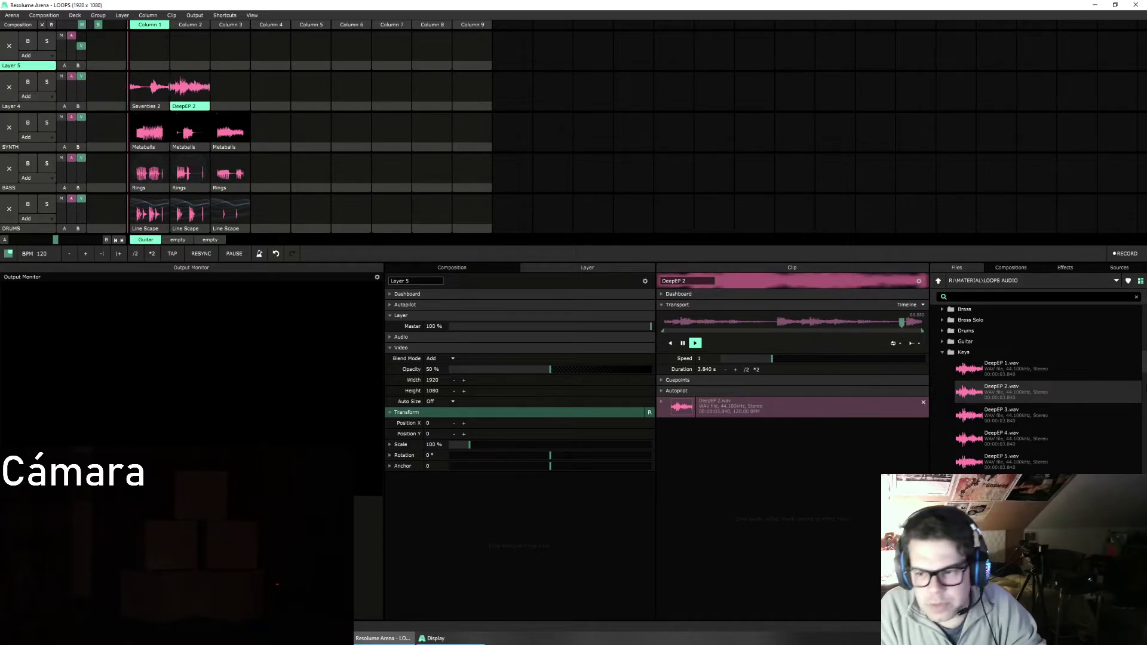
Step: Place Cyclone from DiscoHouse Vol. 8 > Sequence into Layer 4's second slot
left_click(946, 353)
scroll(956, 370, "down", 2)
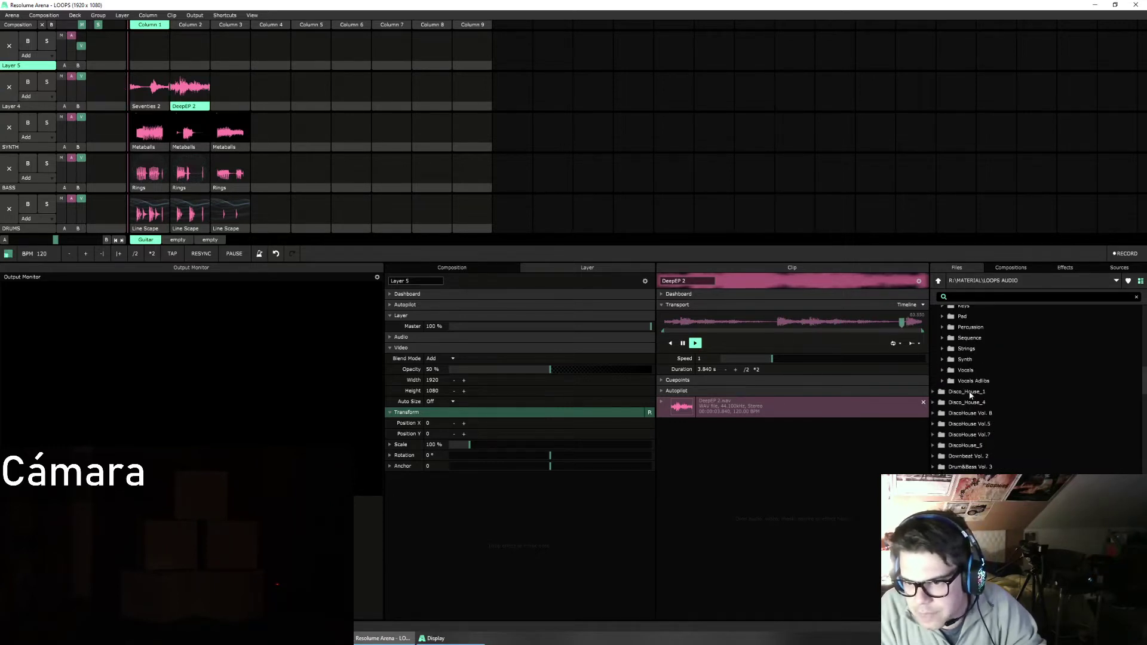
left_click(962, 413)
scroll(984, 440, "down", 3)
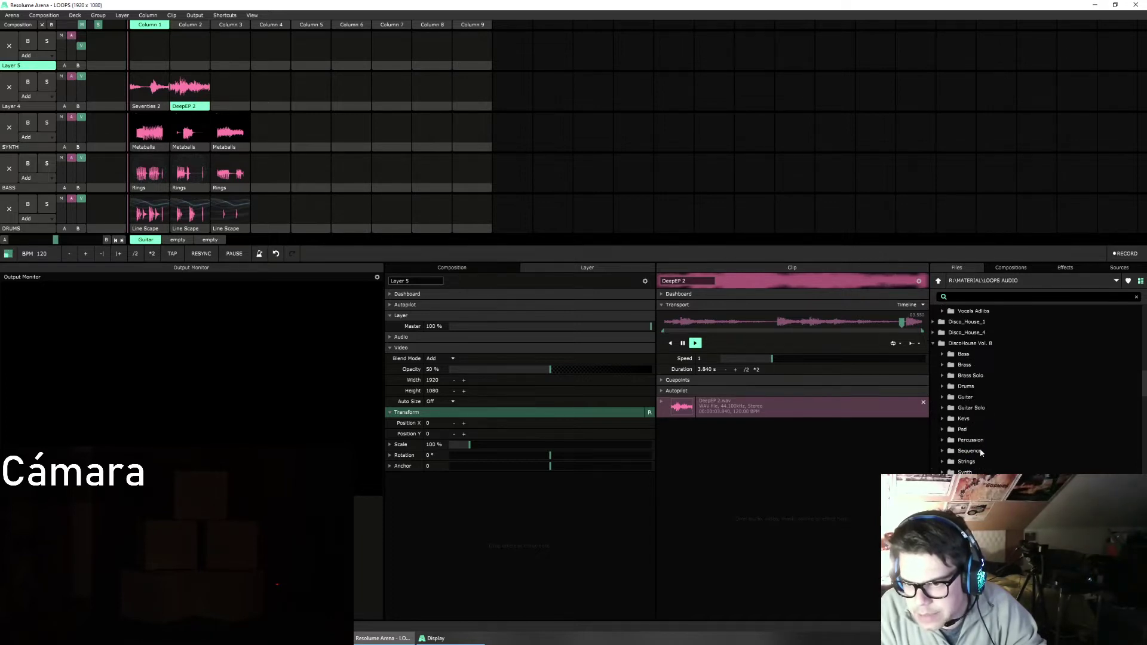
left_click(943, 451)
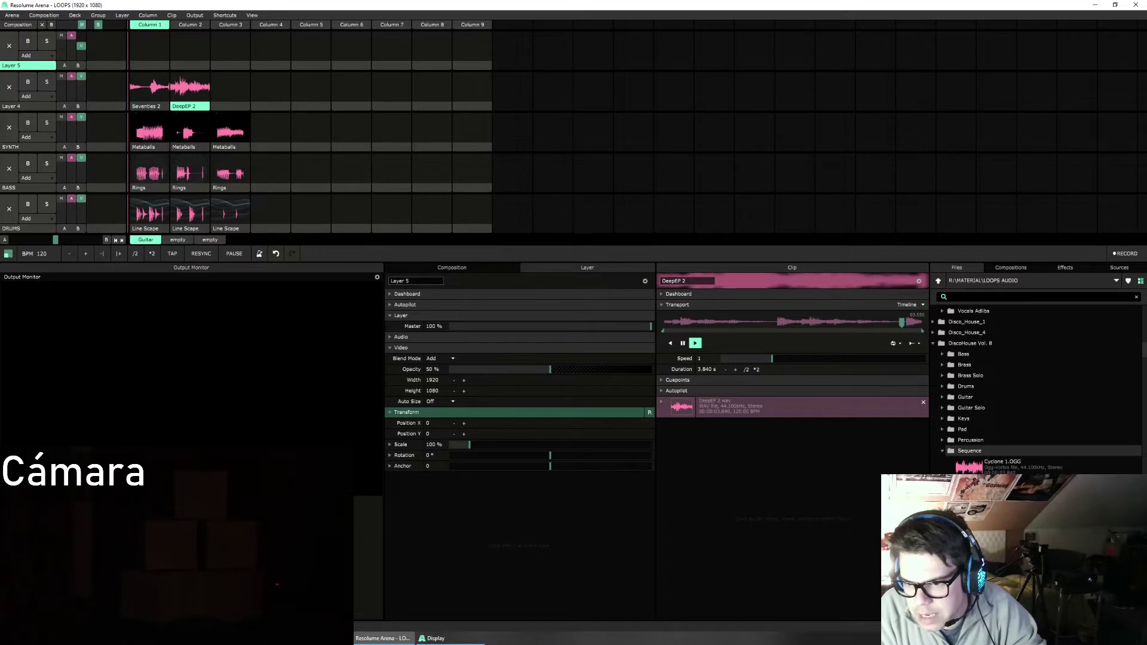
left_click_drag(968, 466, 188, 93)
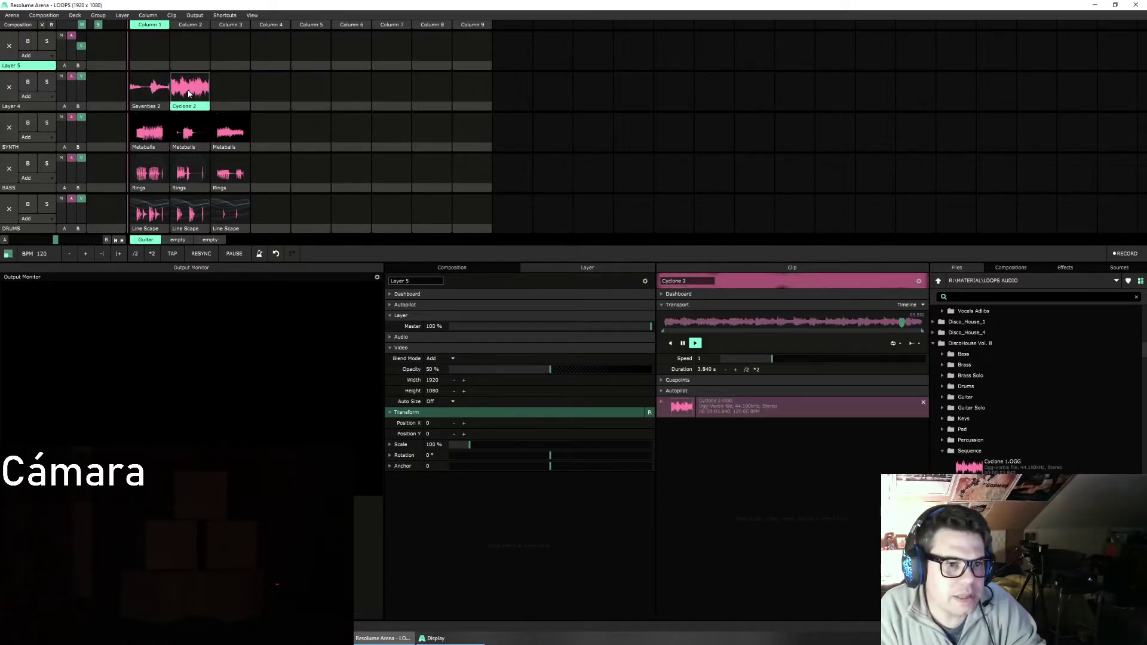
Step: Play Cyclone 2 with BPM Sync over 8 beats and start Line Scape on DRUMS Column 1
left_click(189, 94)
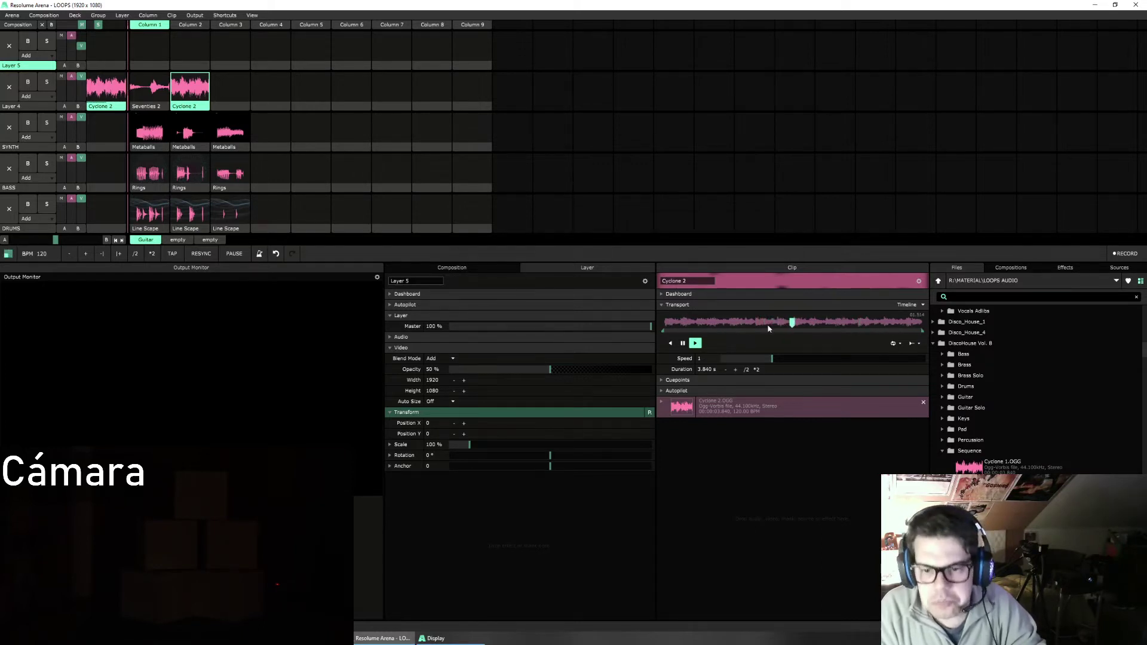
left_click(910, 304)
left_click(899, 322)
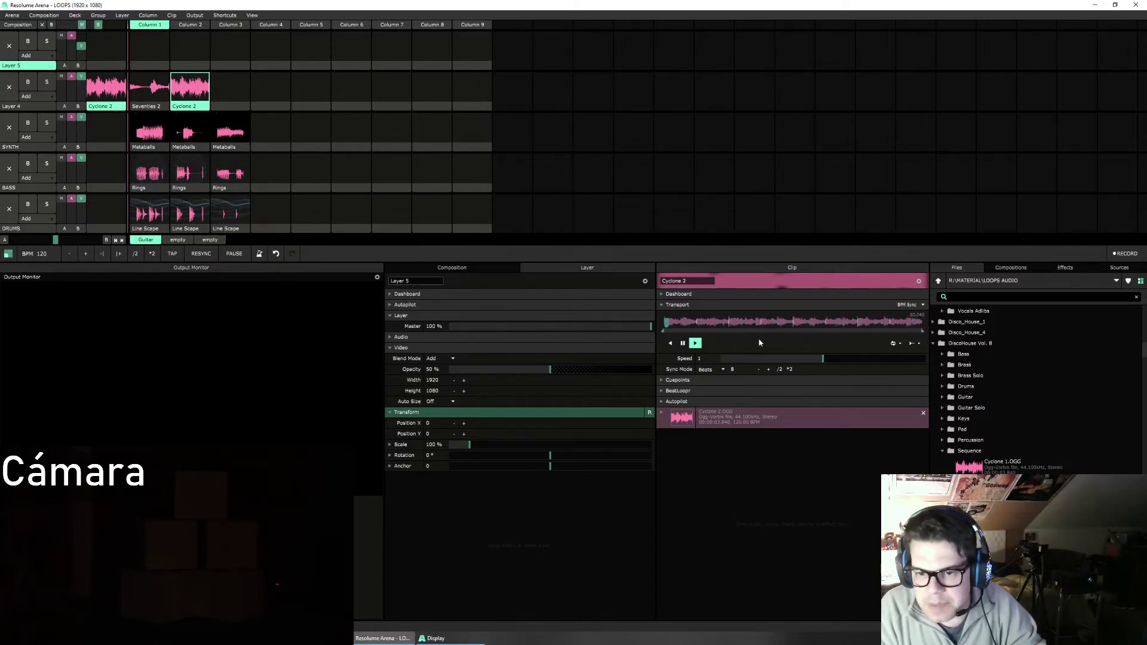
left_click_drag(736, 372, 760, 369)
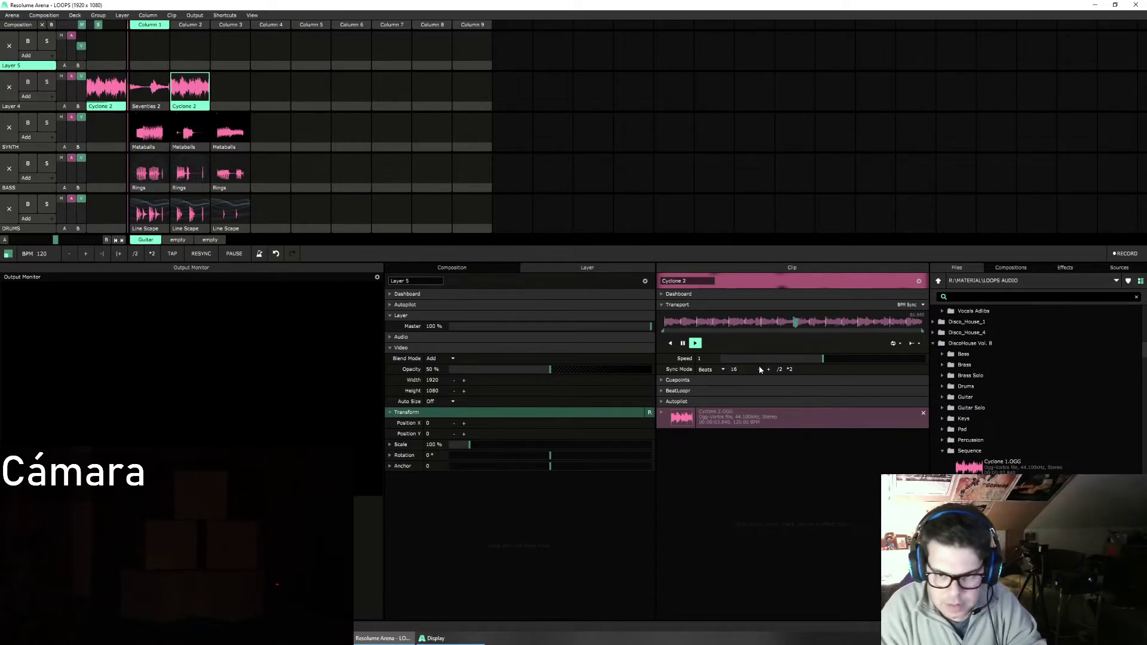
double_click(736, 369)
type("8")
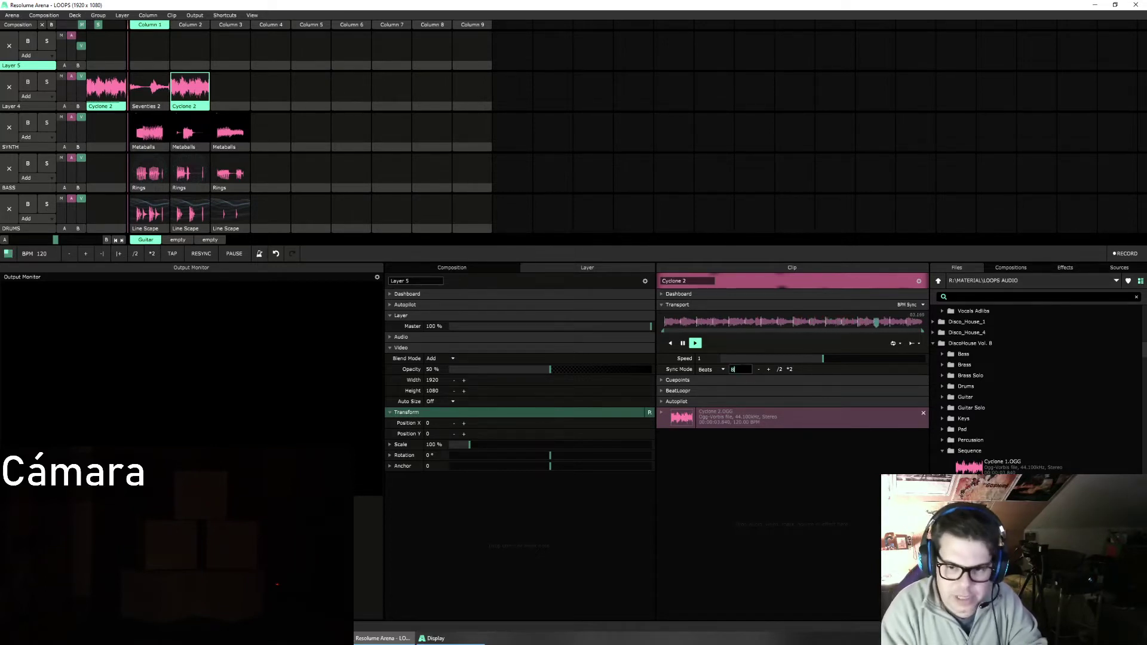
key("Return")
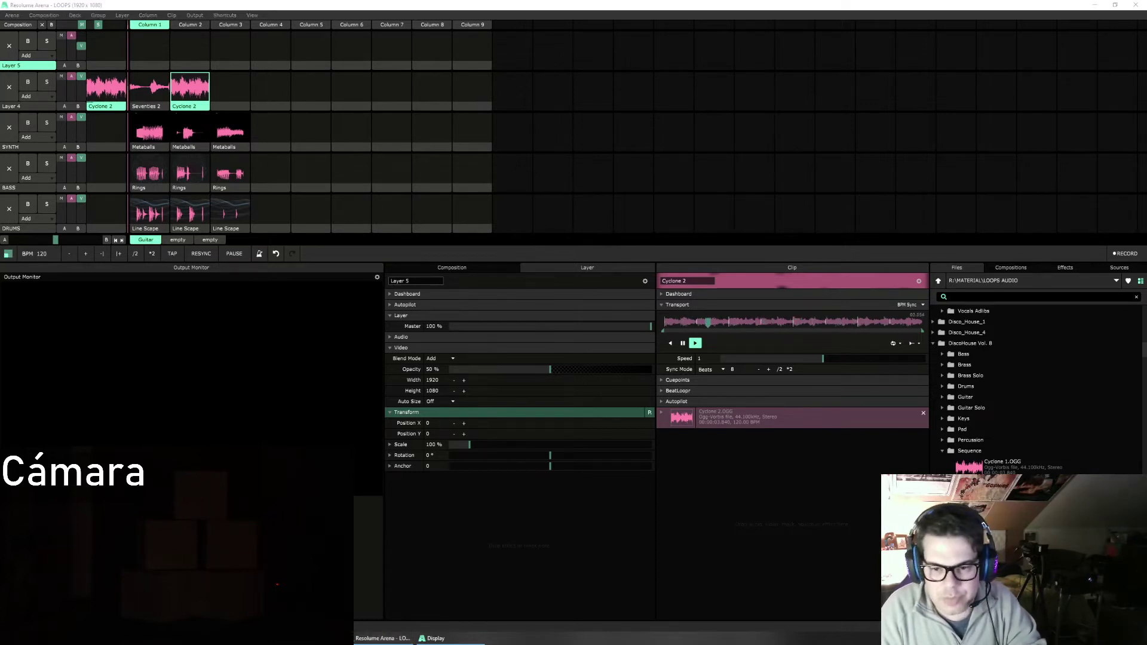
left_click(149, 212)
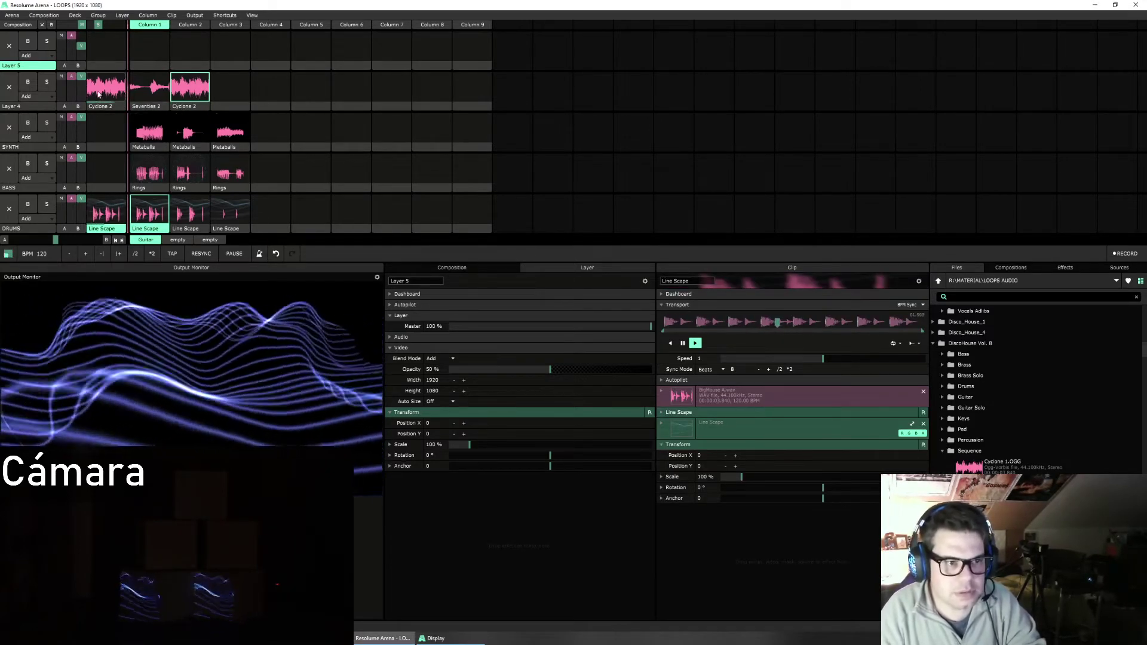
Step: Stop and relaunch Cyclone 2 on Layer 4
left_click(9, 86)
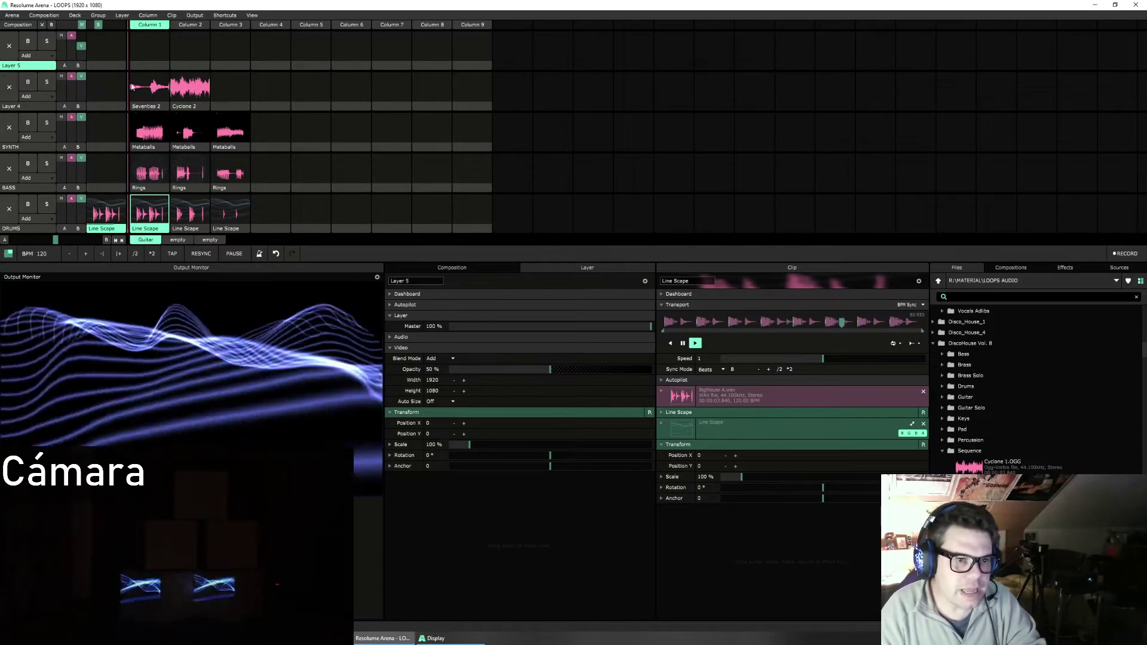
left_click(190, 90)
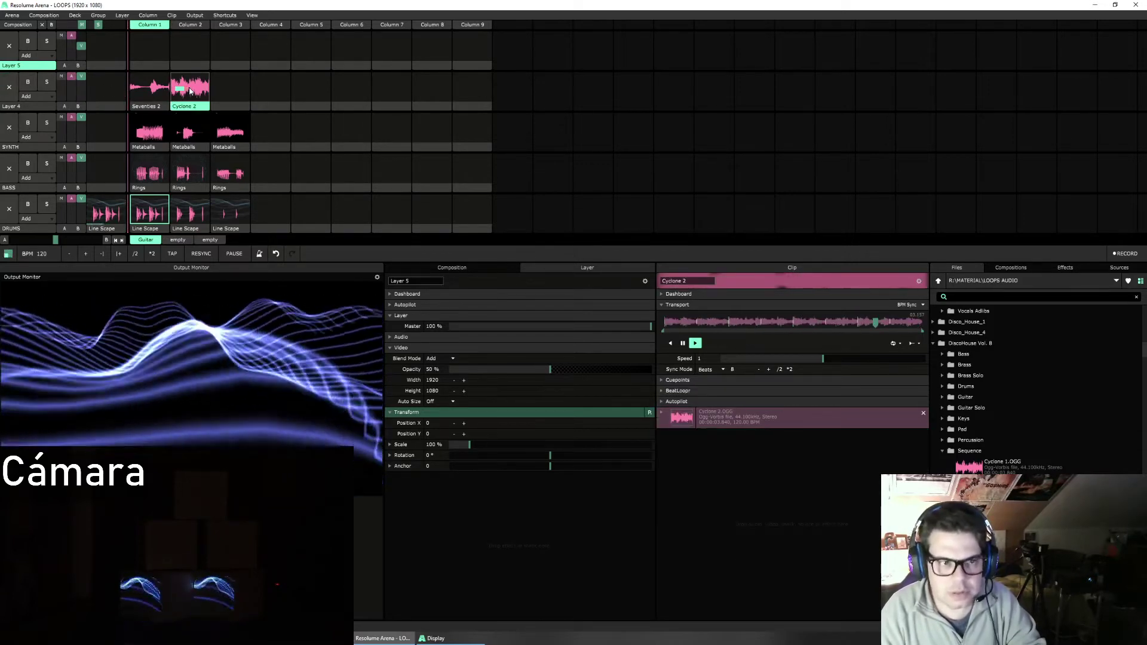
left_click(186, 93)
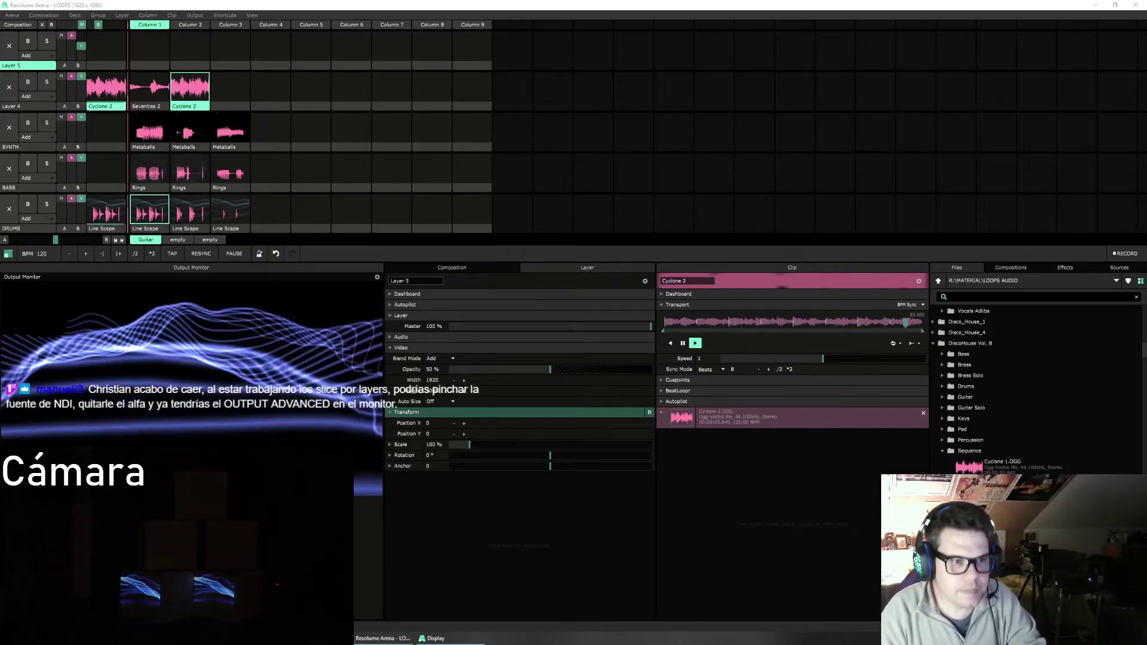
Step: Launch Seventies 2, delete its stray copy, and stop Line Scape on DRUMS
left_click(151, 88)
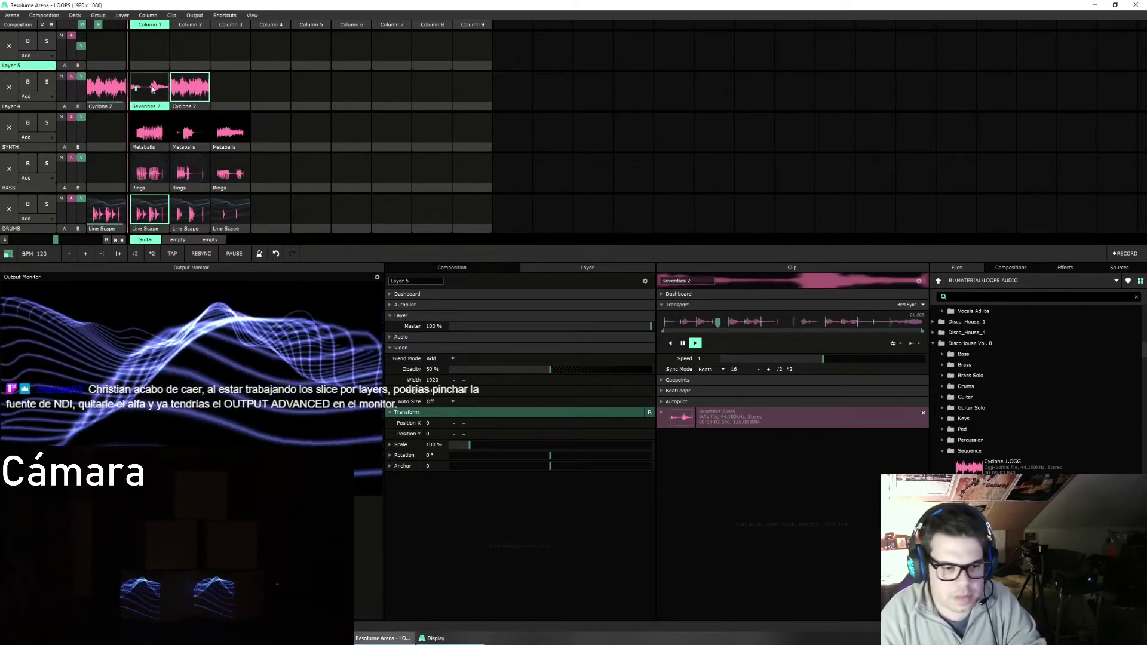
left_click_drag(151, 88, 106, 88)
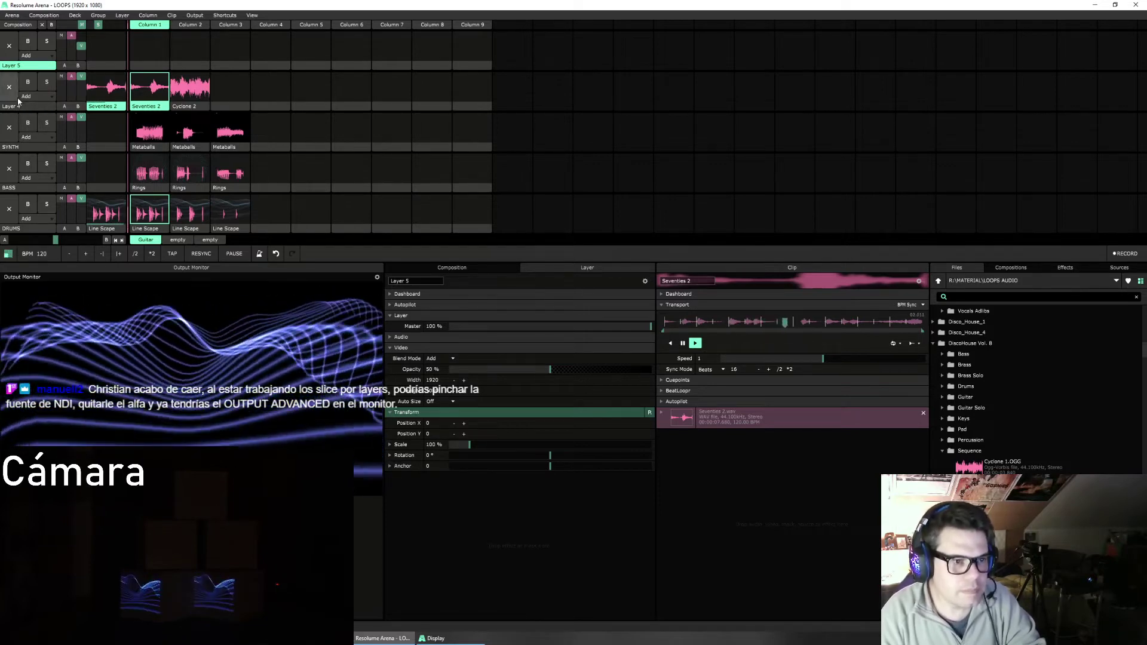
key("Delete")
left_click(9, 209)
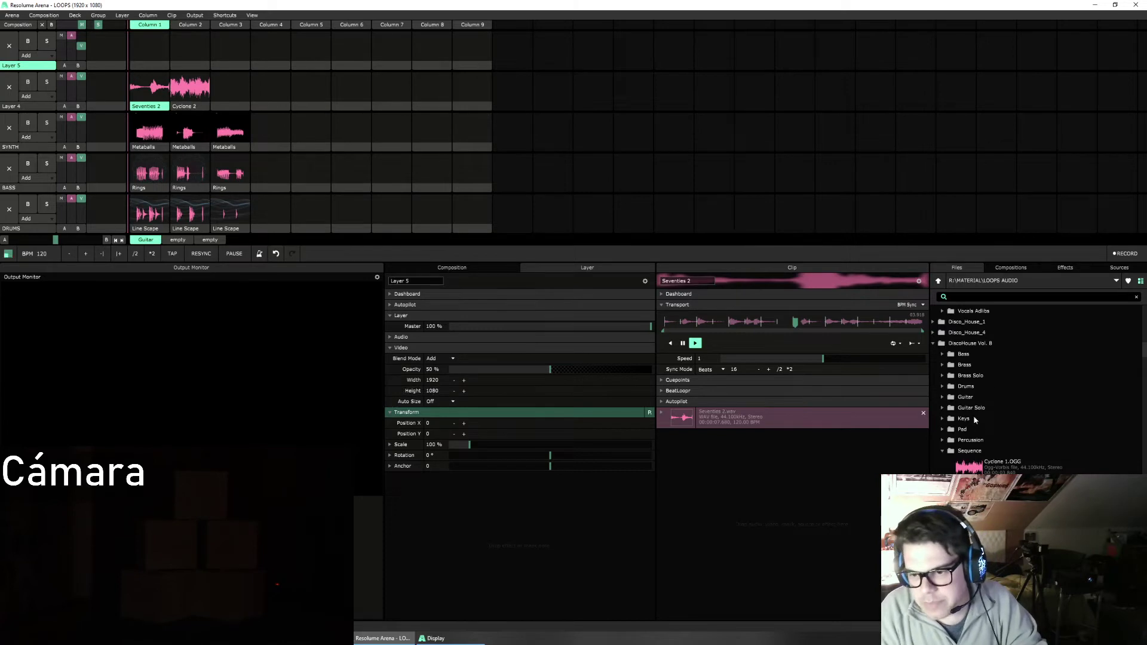
Step: Collapse the Sequence and DiscoHouse Vol. 8 folders and expand Rock Pop Vol. 8 in the Files browser
left_click(942, 451)
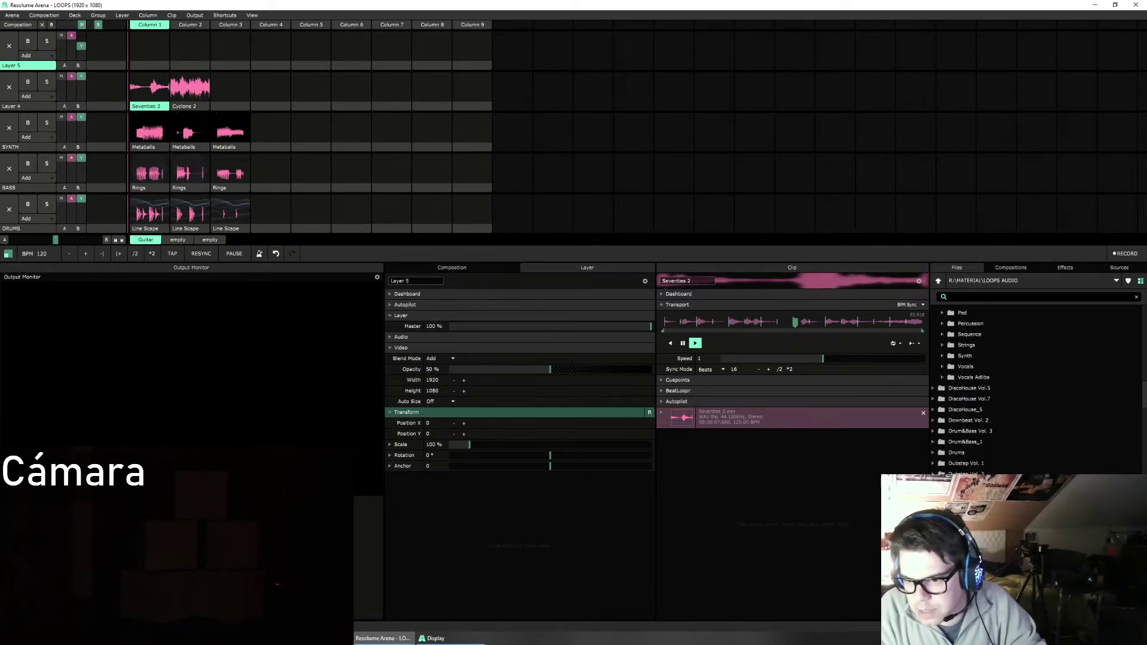
left_click(933, 343)
scroll(986, 388, "down", 4)
scroll(989, 444, "down", 10)
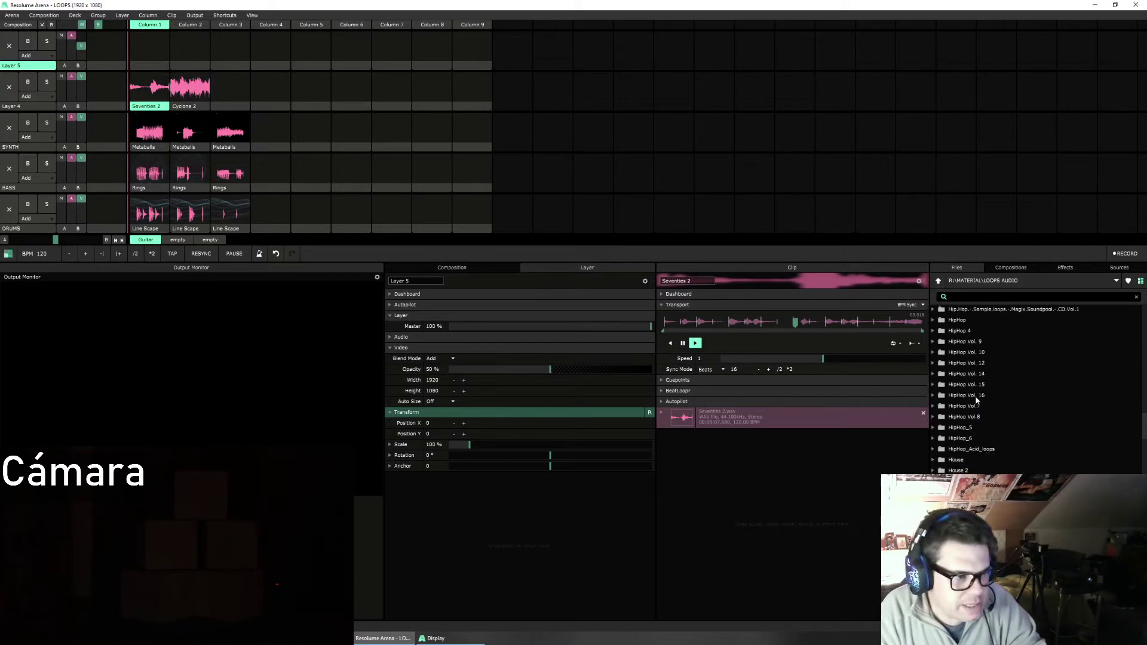
scroll(969, 380, "down", 4)
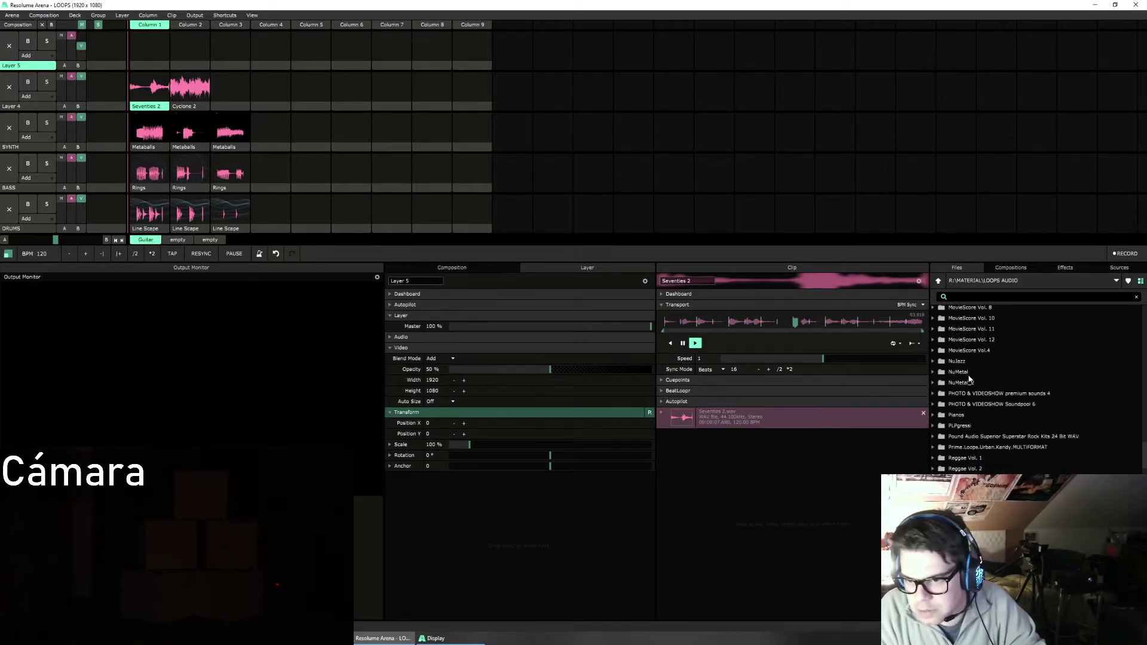
scroll(967, 385, "down", 4)
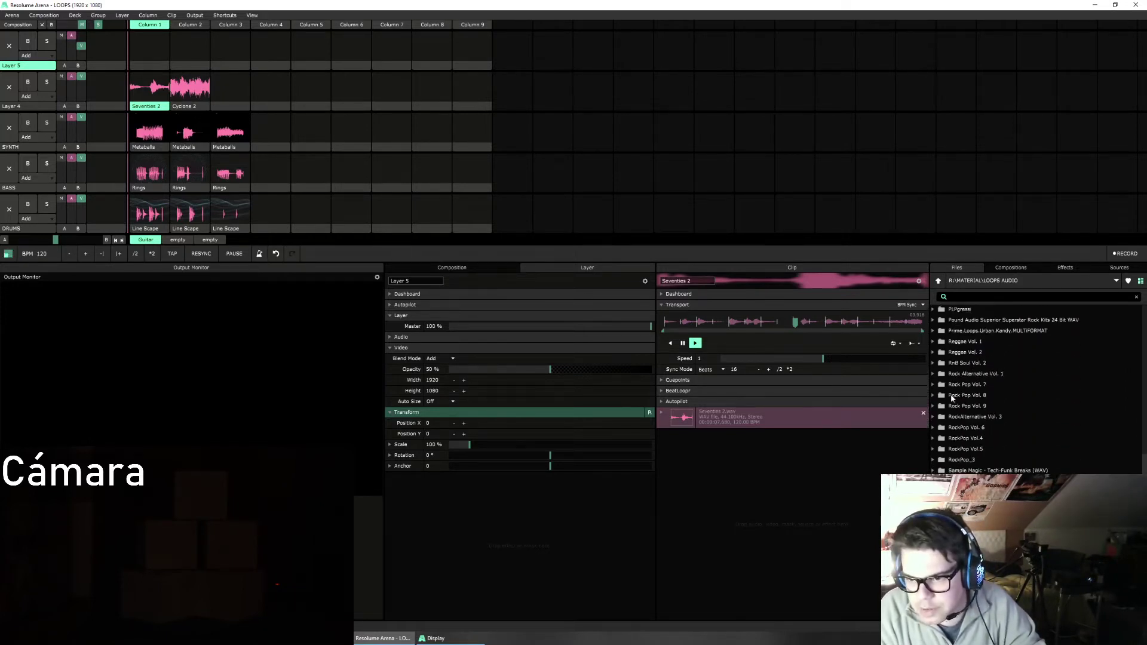
left_click(938, 394)
Step: Drag Bergen LdGit 2 from the Guitar folder into Layer 4 Column 3 and open its playback mode choices
scroll(956, 382, "down", 2)
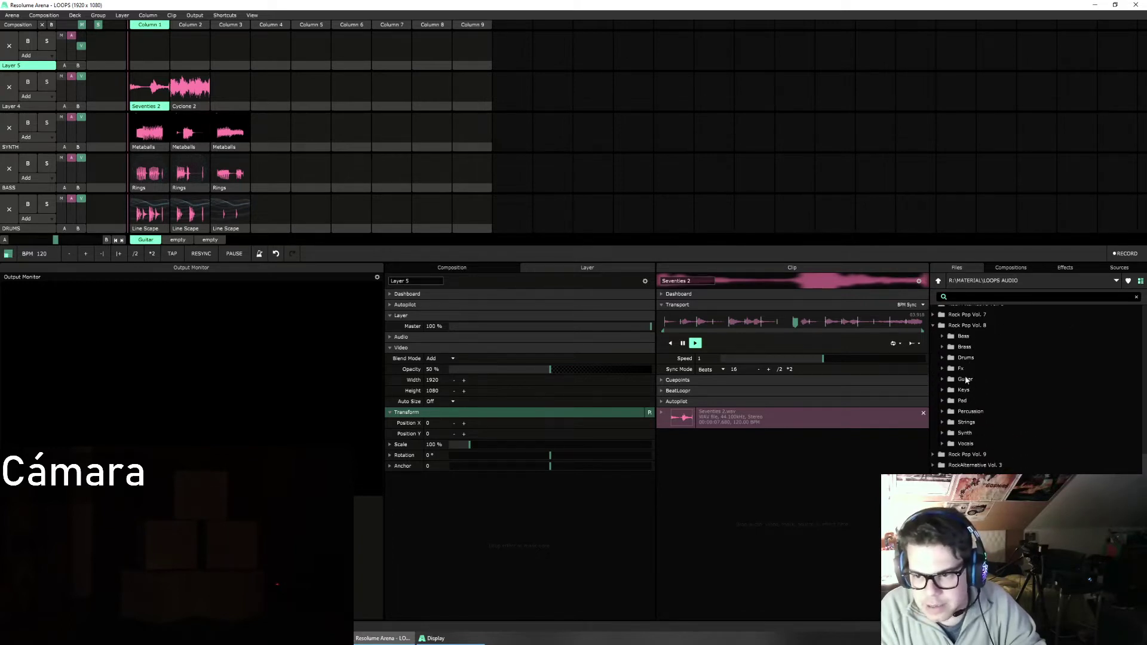
double_click(966, 378)
scroll(995, 361, "down", 2)
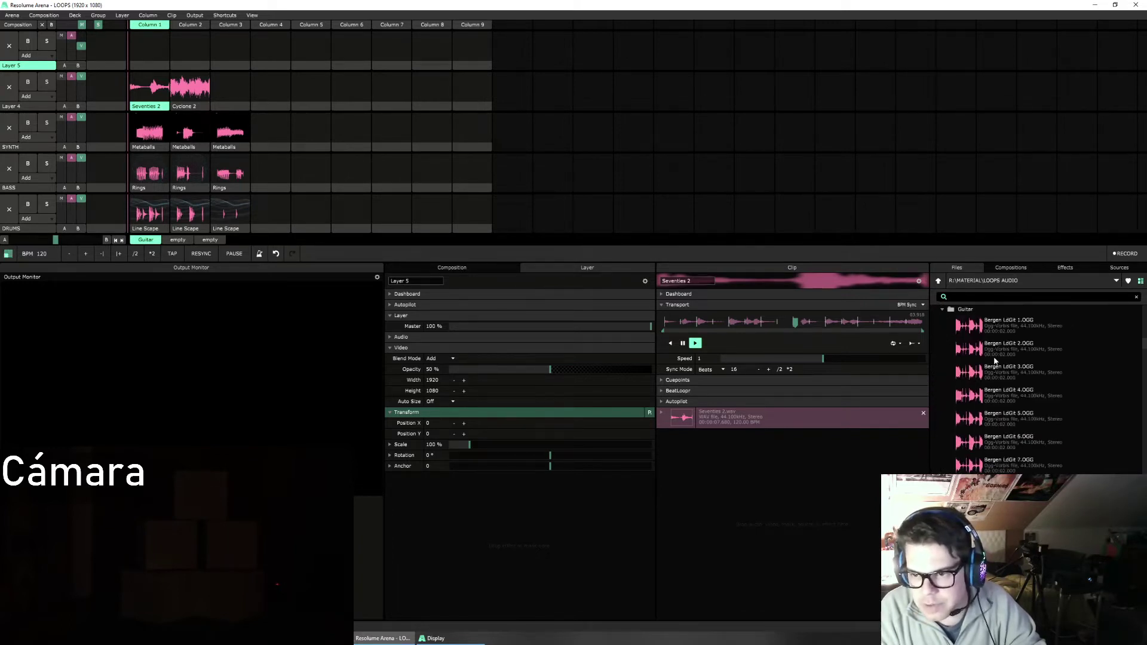
left_click_drag(990, 352, 230, 103)
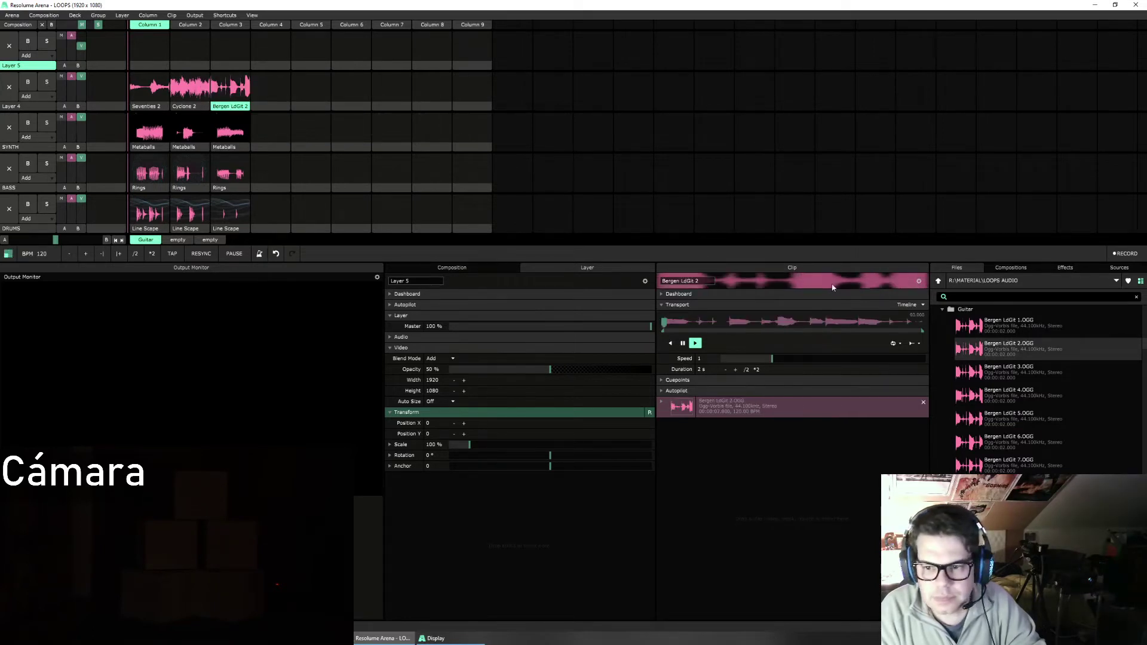
left_click(921, 306)
Step: Set Bergen LdGit 2 to BPM Sync, play it, and launch the DRUMS Line Scape clips
left_click(912, 319)
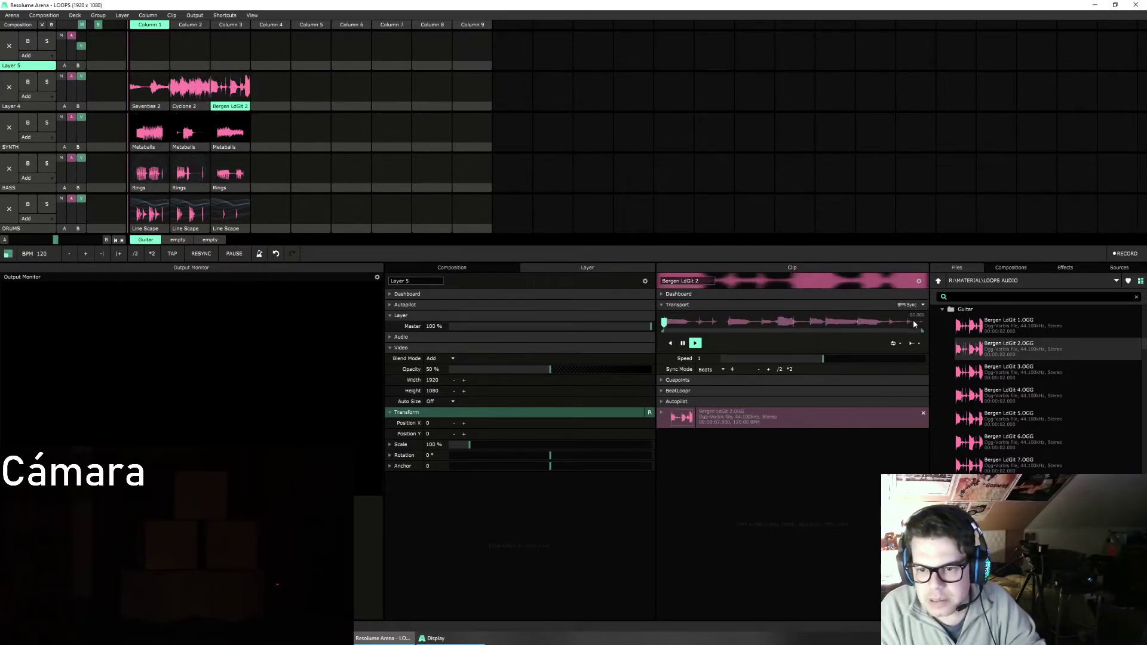
left_click(229, 94)
left_click(222, 217)
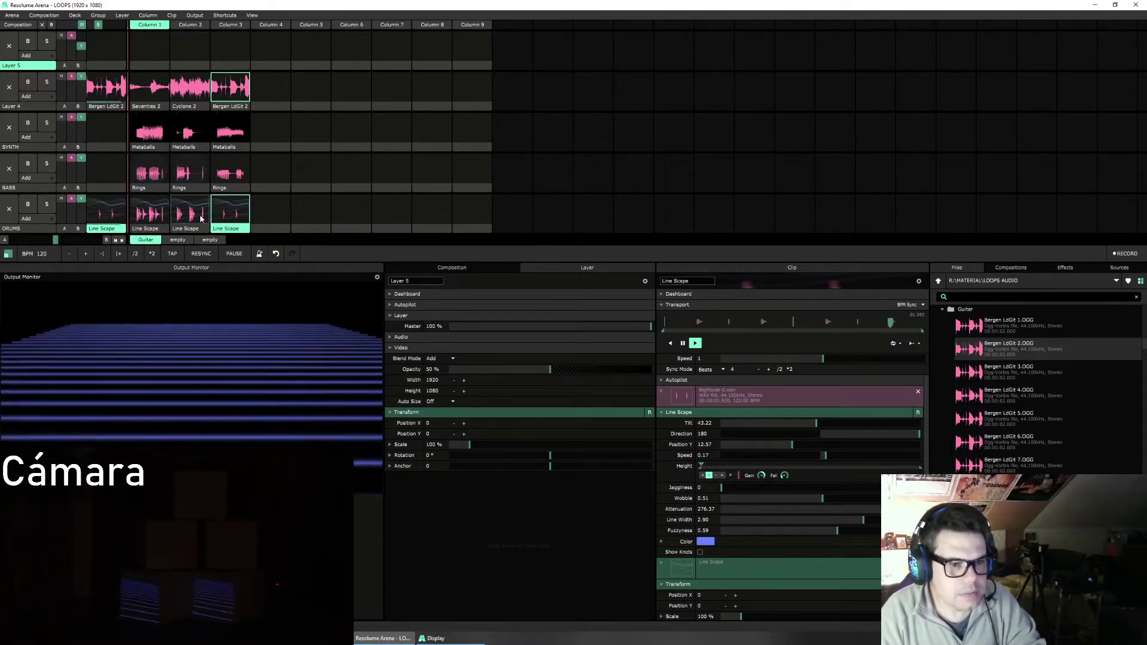
left_click(198, 218)
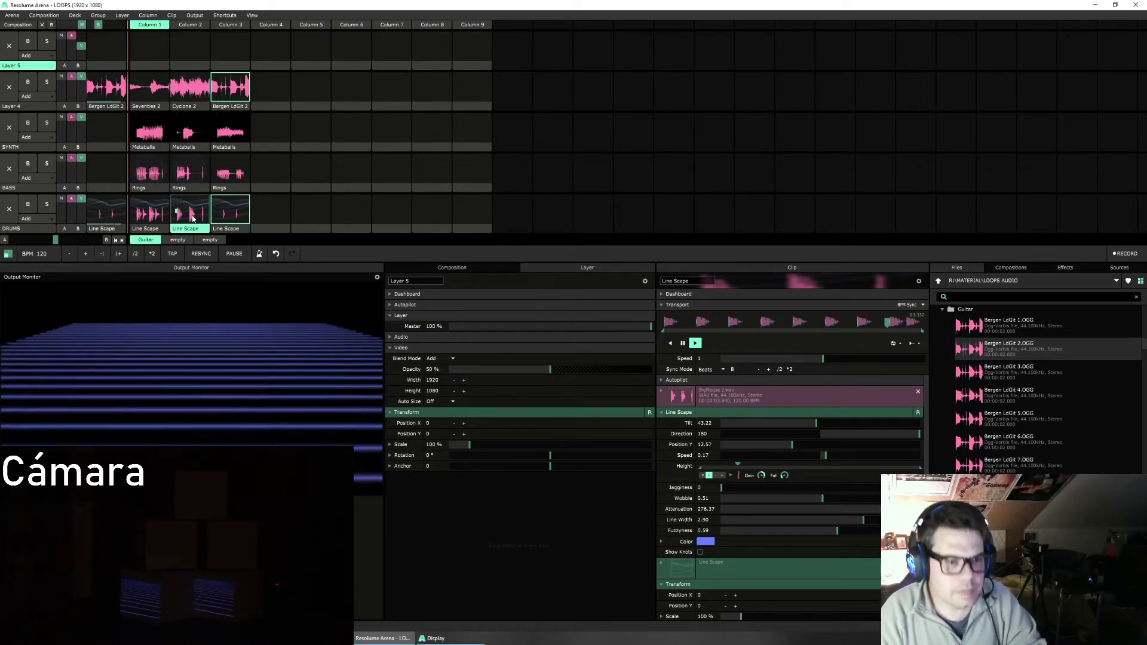
left_click(193, 219)
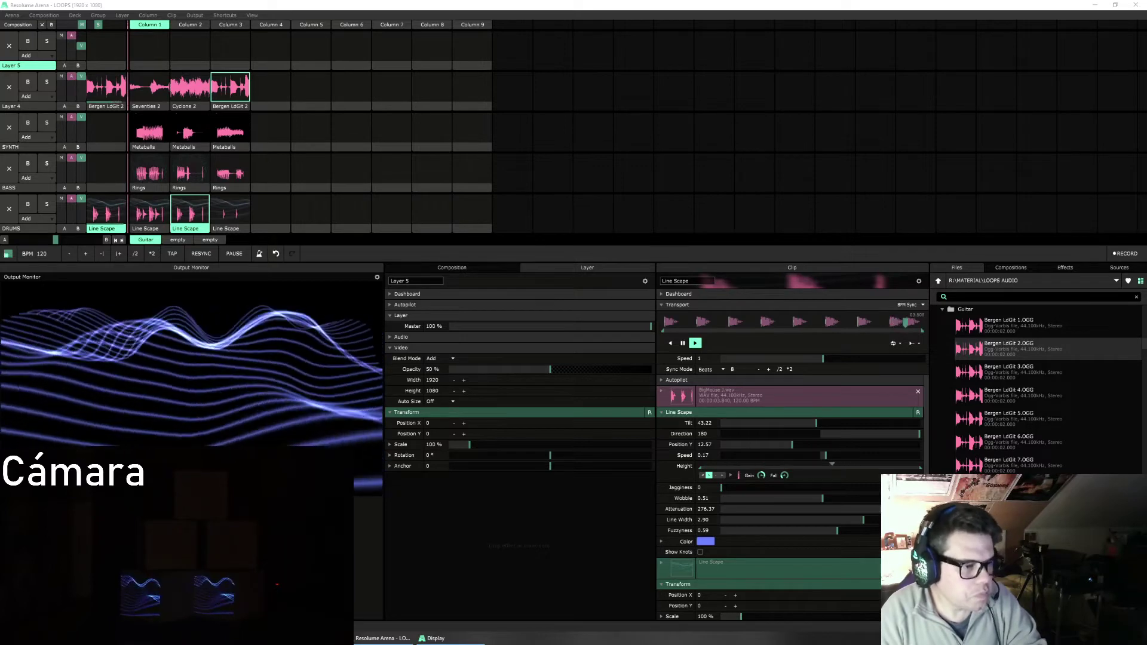
Step: Eject the guitar loop from Layer 4 and look through the Composition menu
left_click(9, 87)
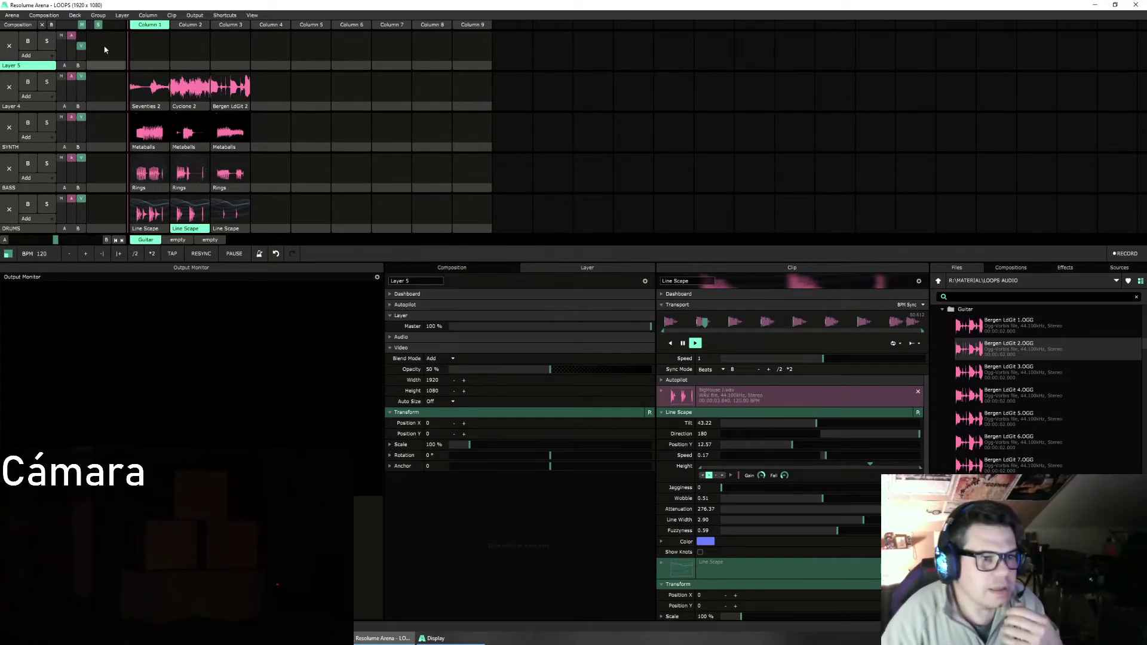
left_click(43, 15)
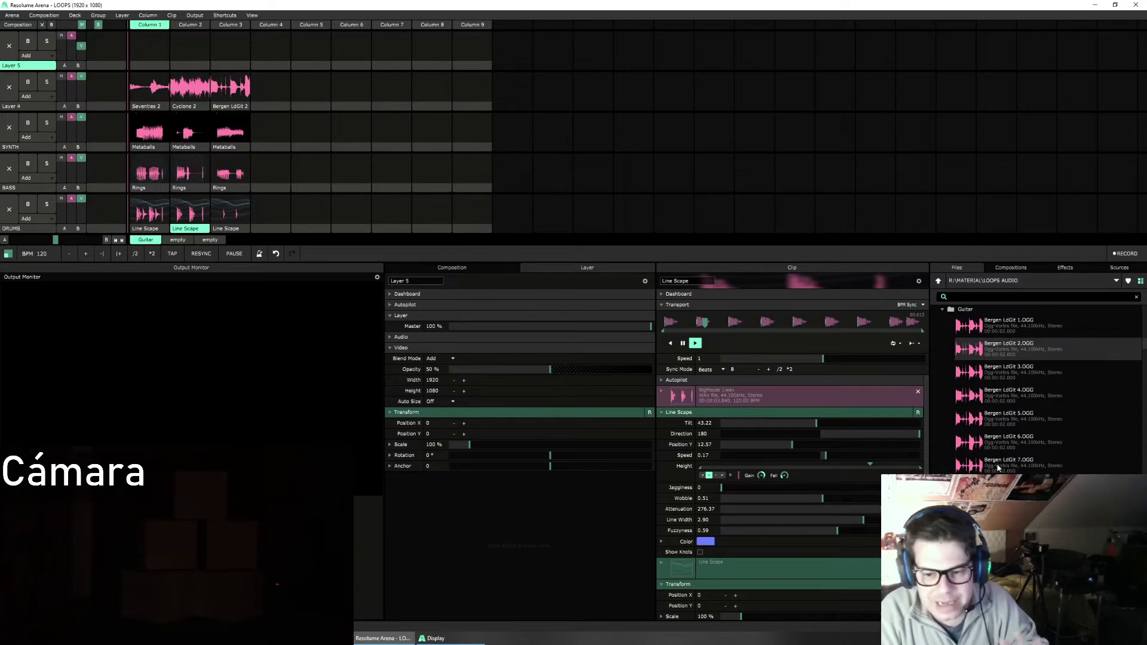
Step: Switch the browser from Compositions and Effects to the Sources generators list
scroll(1045, 348, "down", 4)
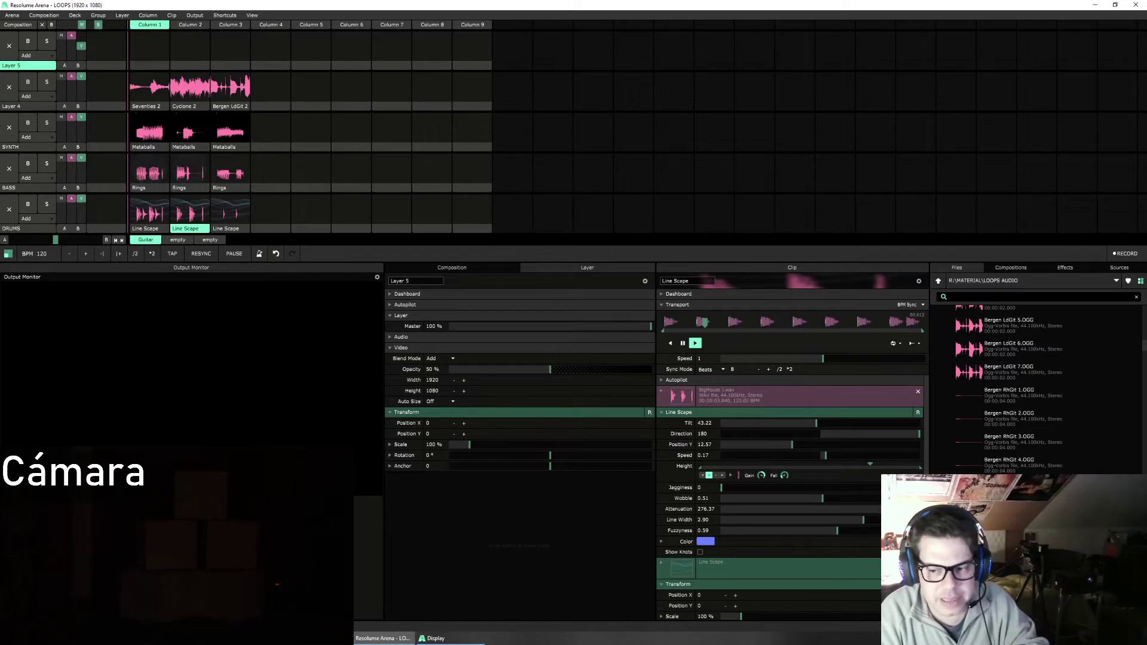
scroll(1037, 388, "down", 2)
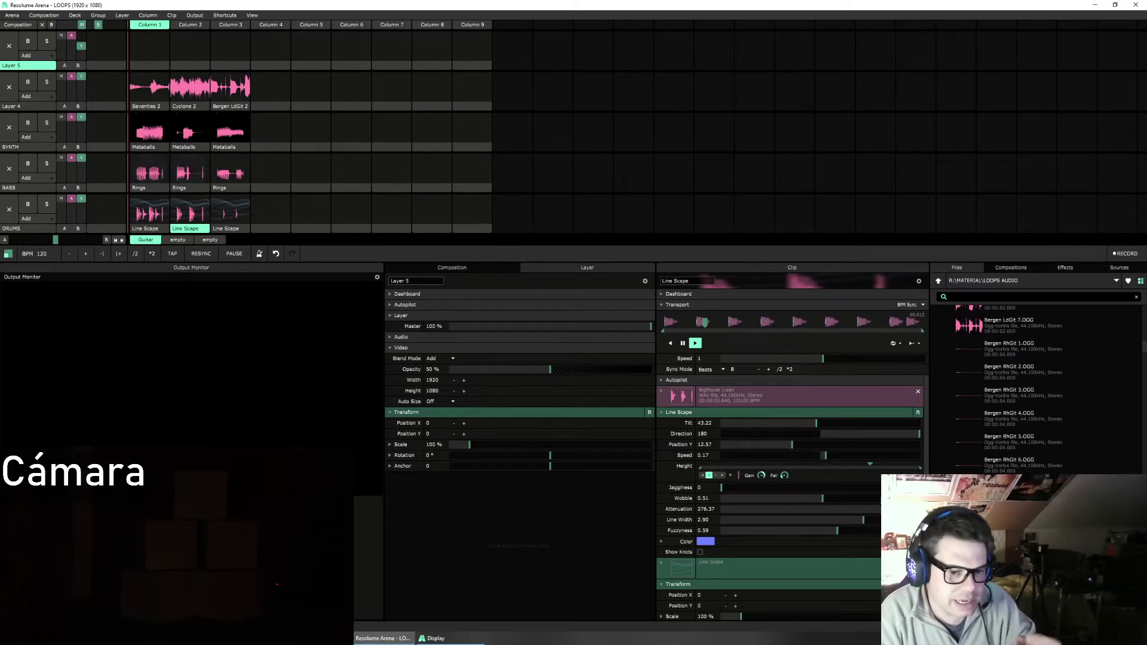
scroll(1032, 403, "up", 8)
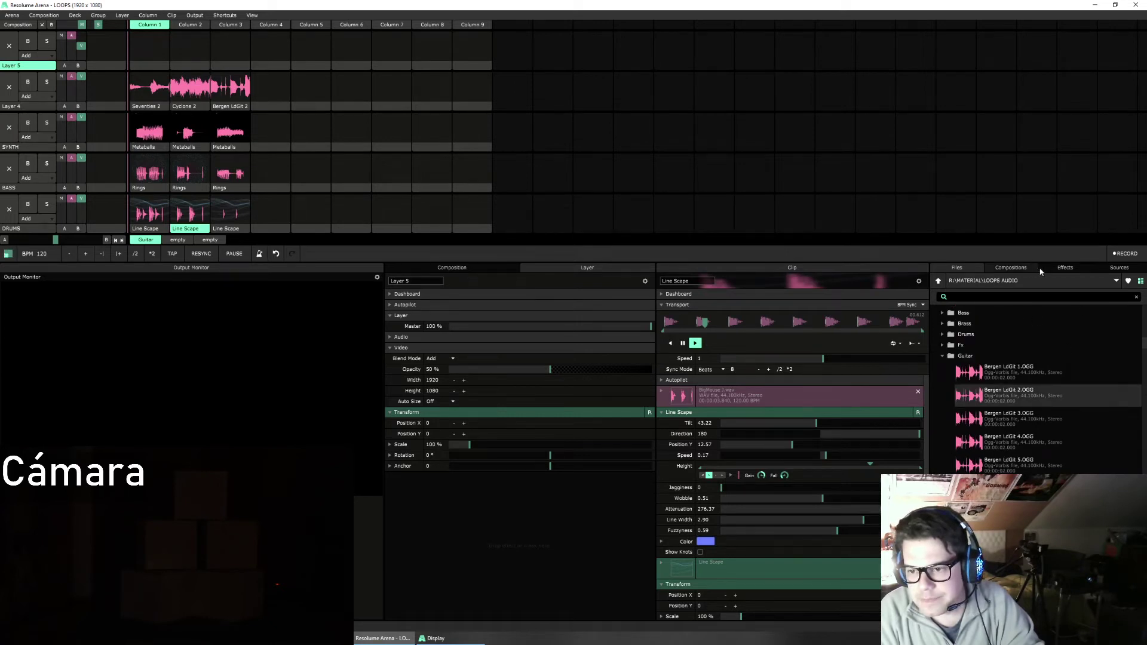
left_click(1011, 268)
left_click(1065, 268)
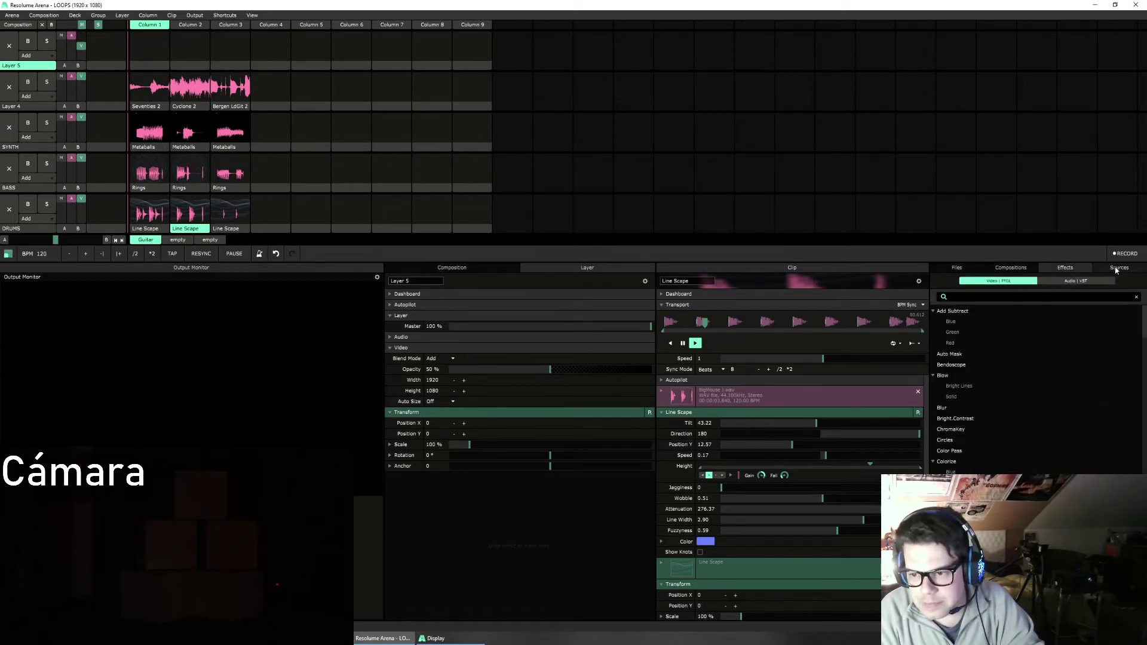
left_click(1115, 268)
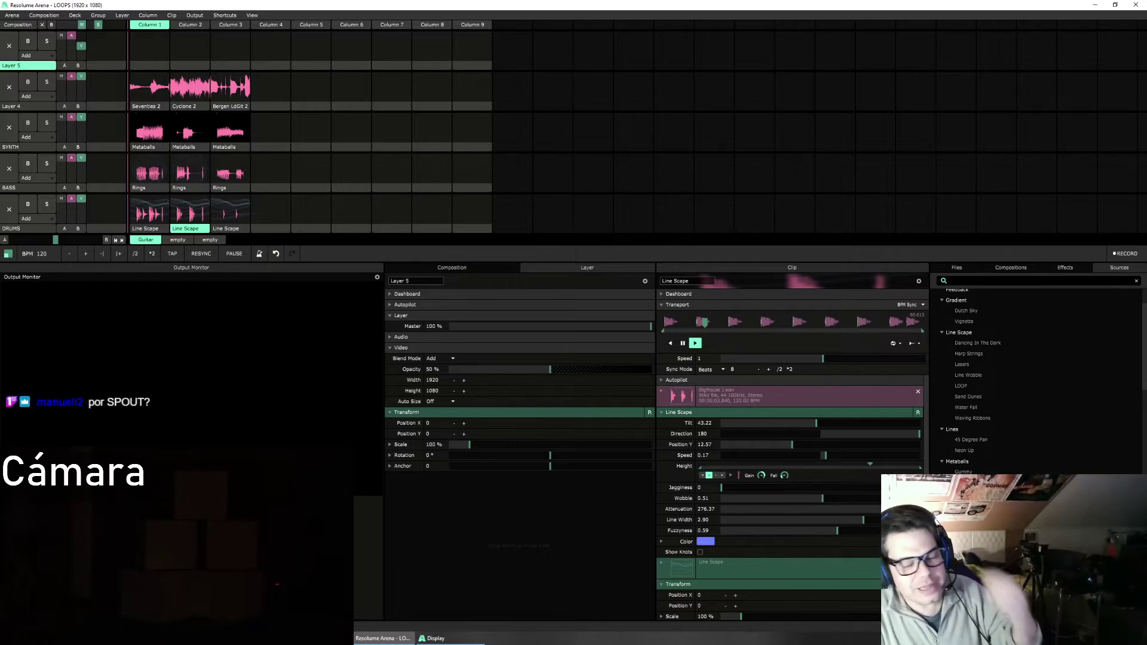
scroll(1045, 416, "down", 10)
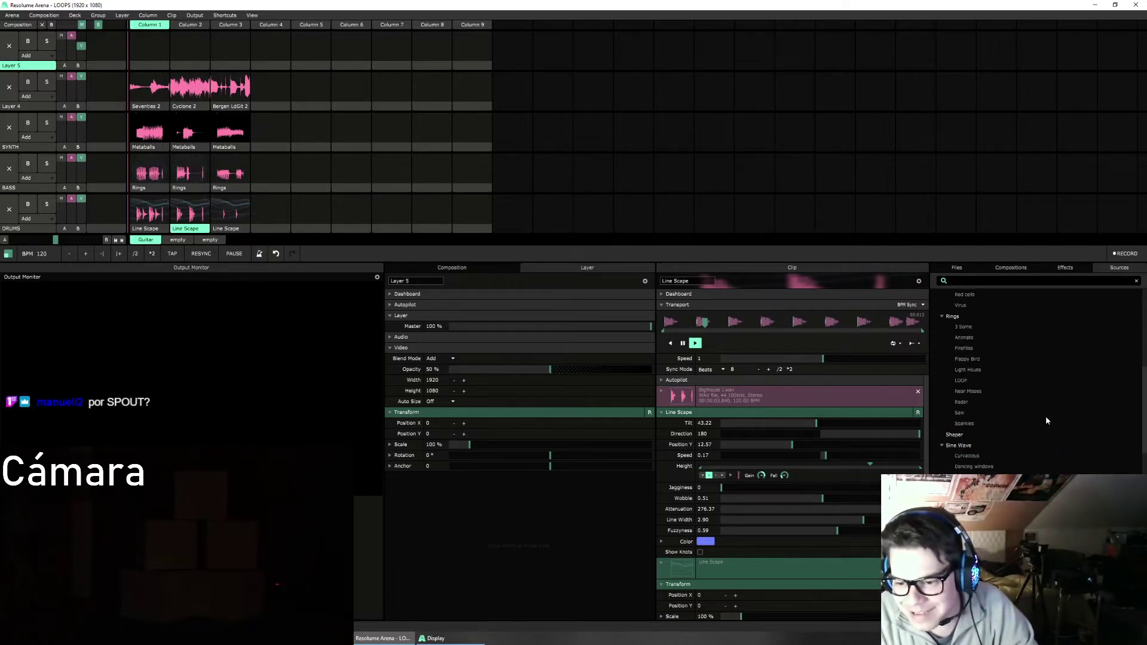
scroll(1040, 426, "up", 10)
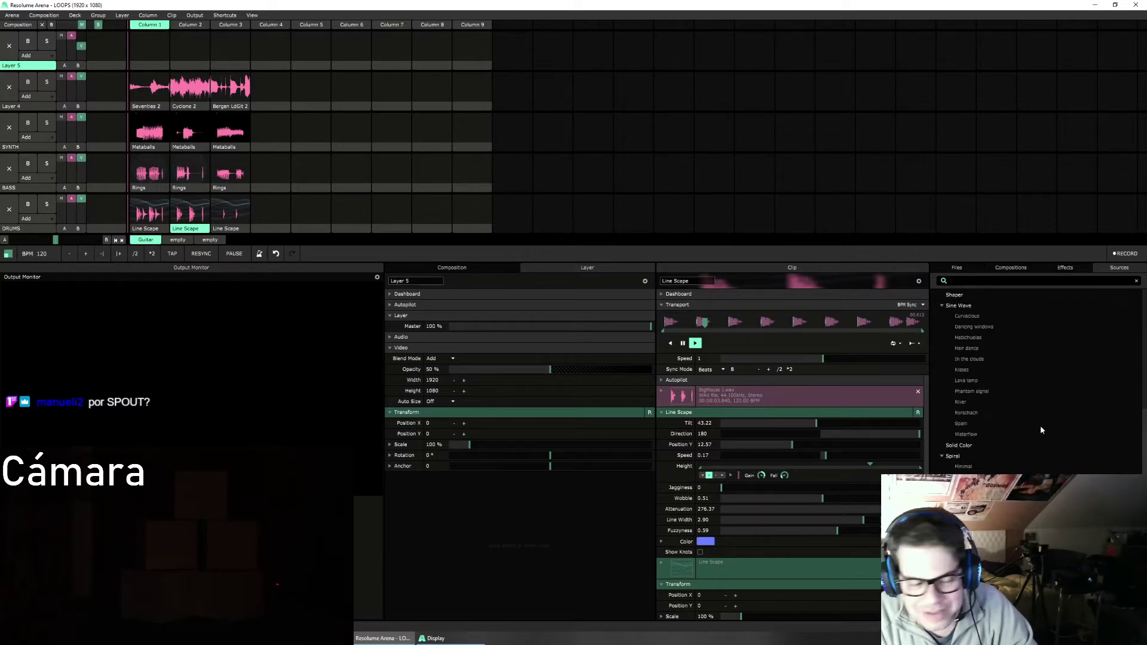
scroll(1038, 428, "up", 2)
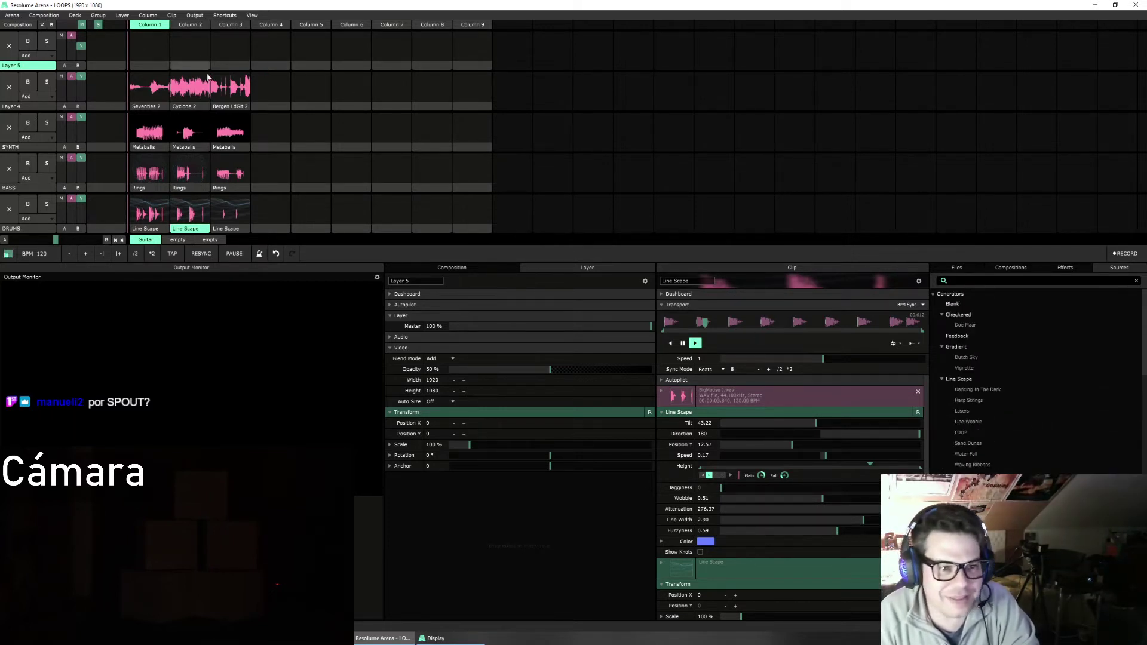
Step: Test-play Bergen LdGit 2 and Seventies 2, clearing Layer 4 after each
left_click(232, 95)
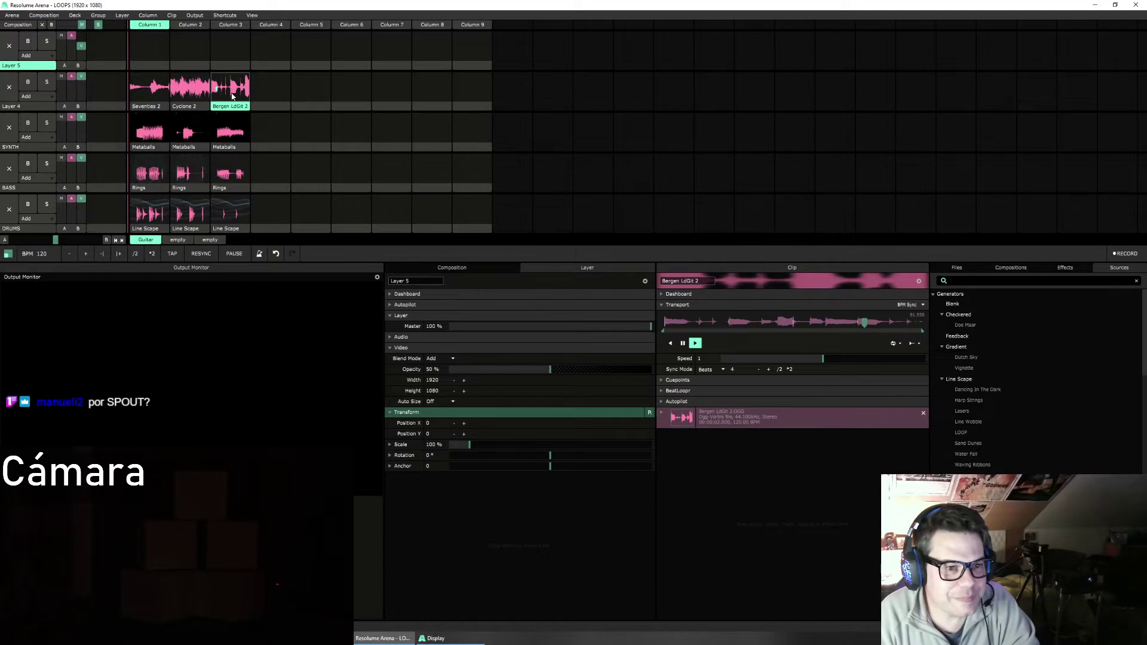
left_click(231, 95)
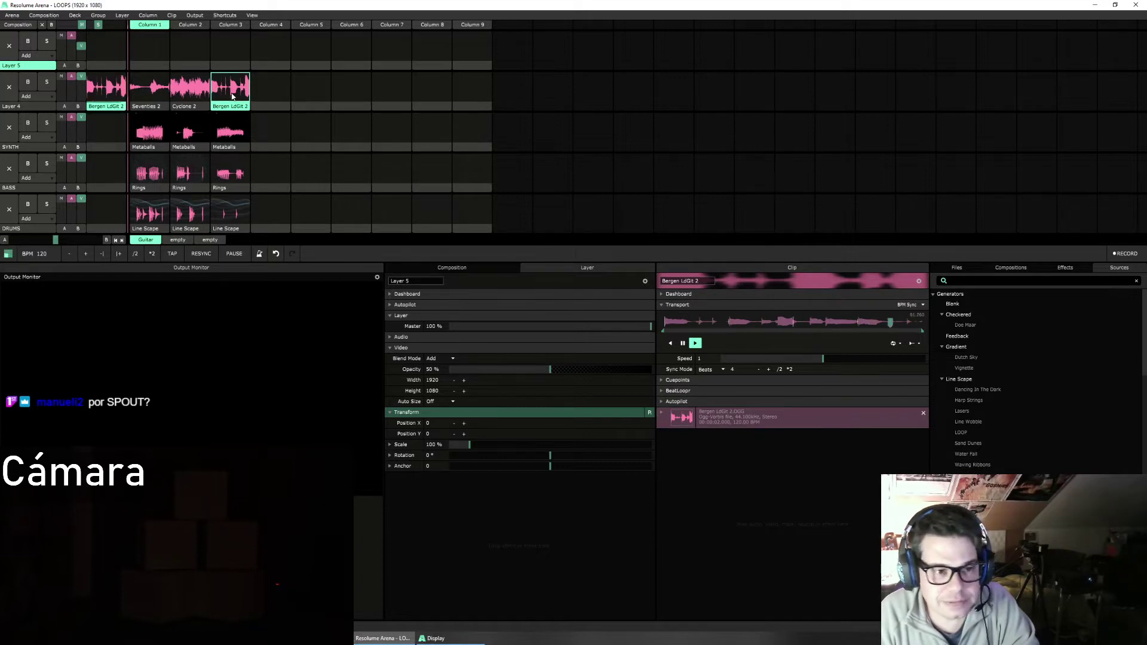
left_click(9, 86)
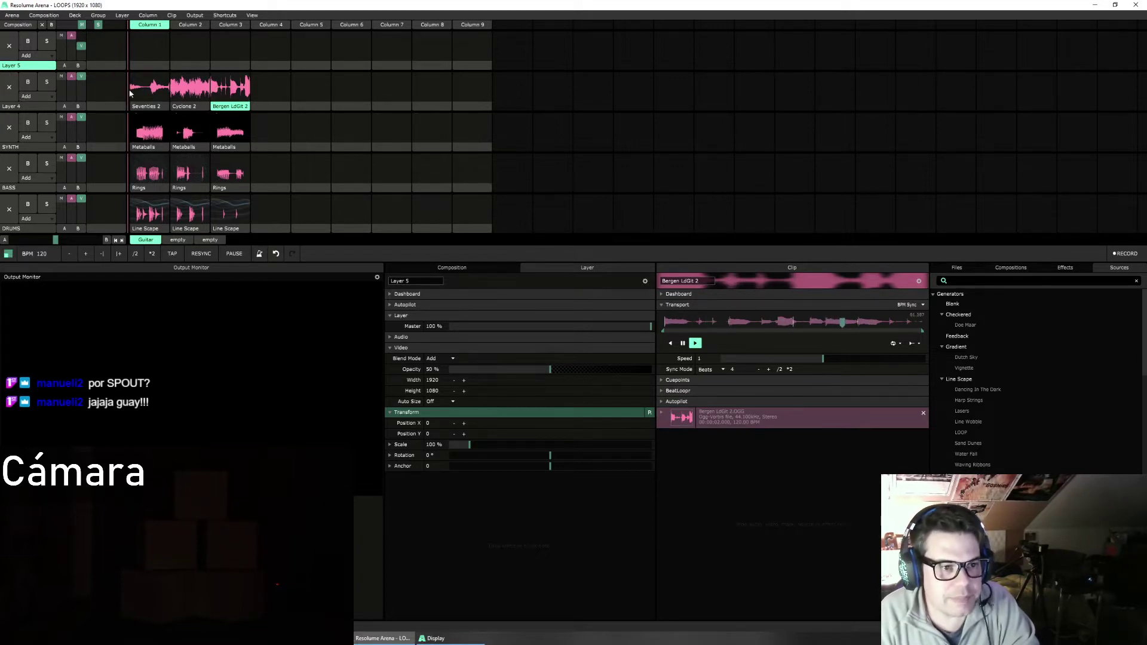
left_click(136, 92)
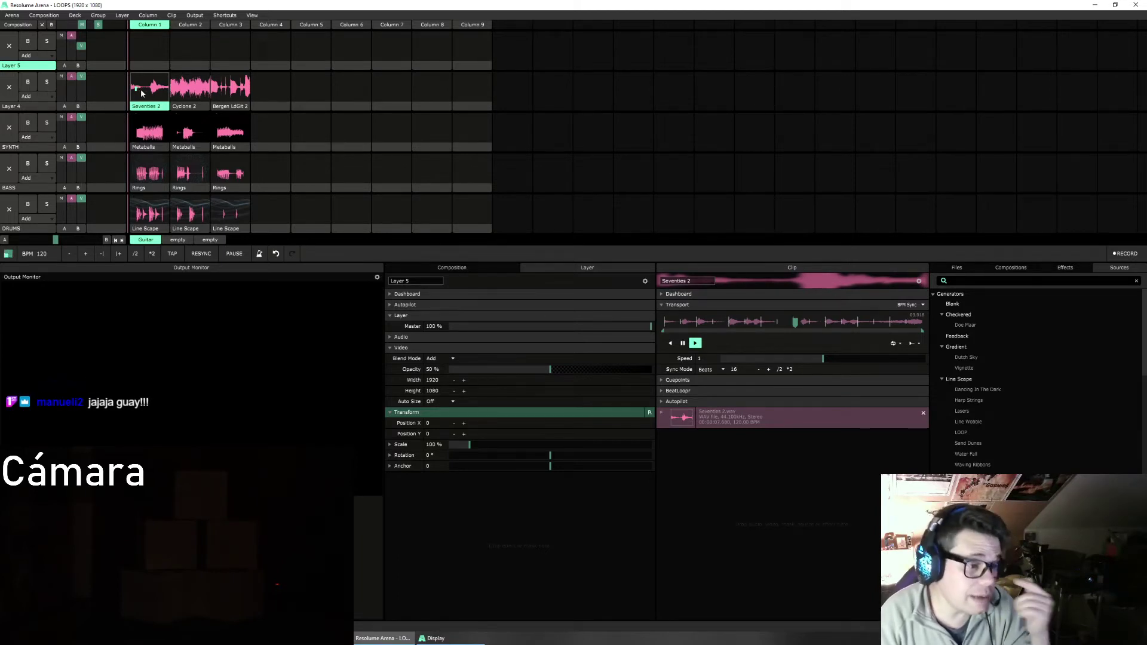
left_click(142, 93)
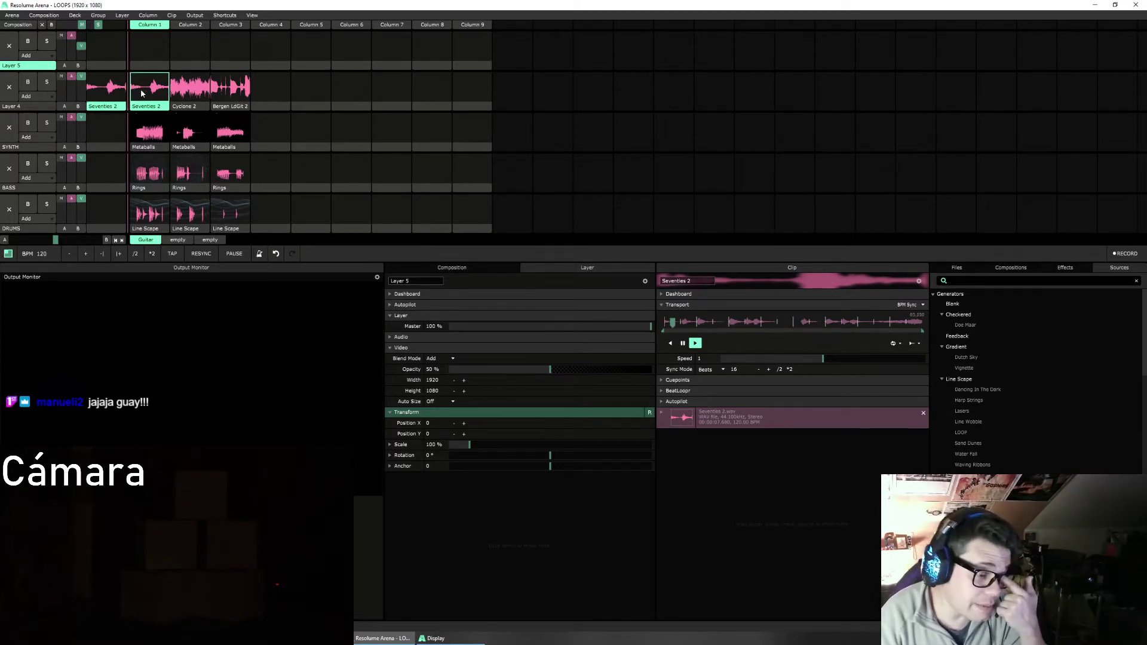
left_click(10, 92)
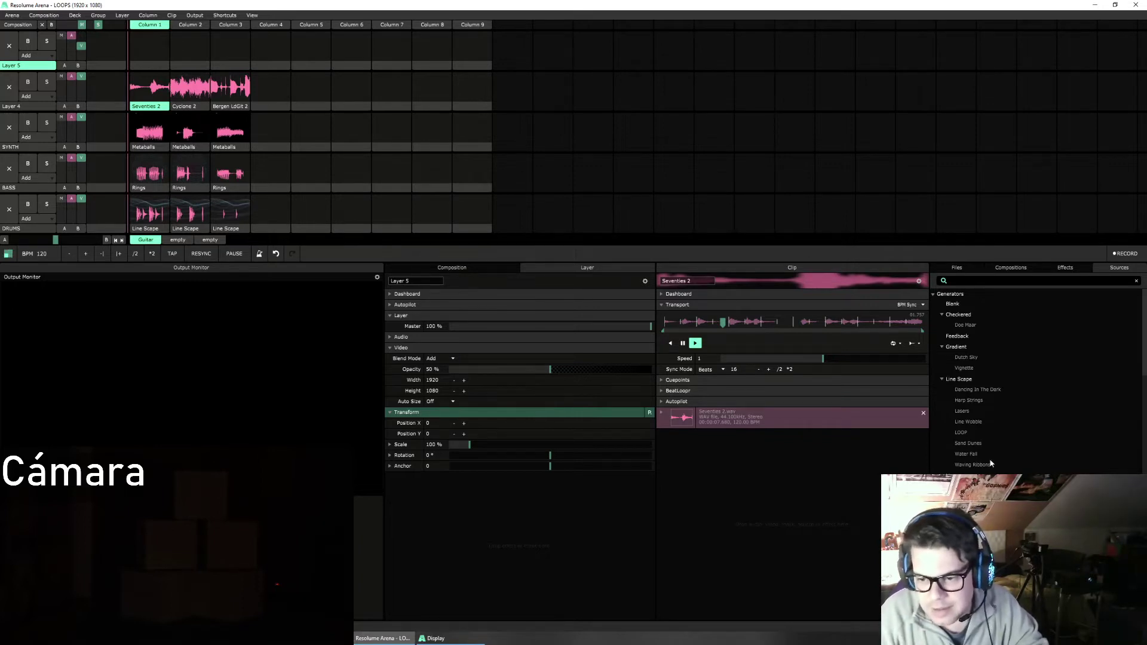
Step: Preview Seventies 2, then drop the Hair dance Sine Wave generator into Layer 4 Column 1
scroll(994, 457, "down", 1)
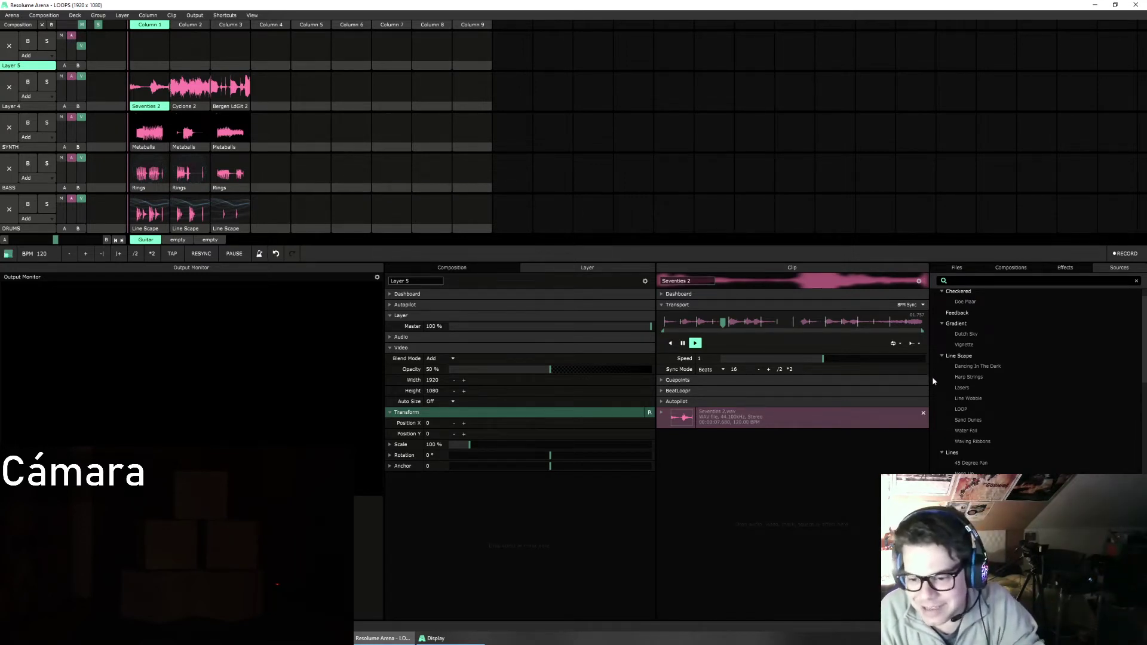
scroll(973, 426, "down", 2)
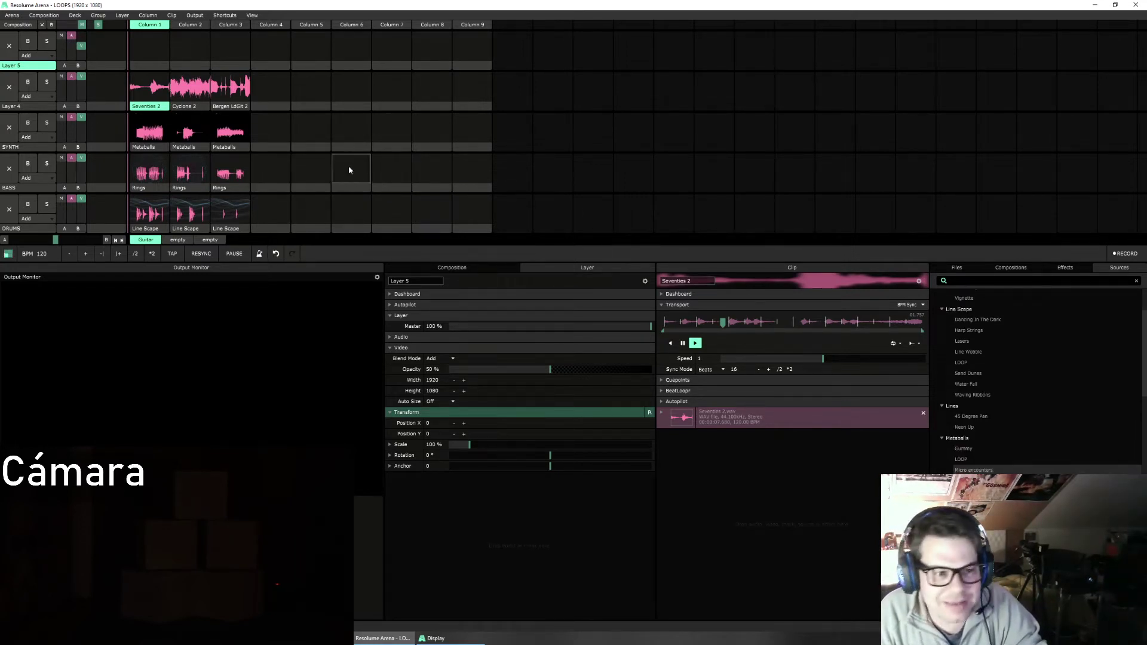
left_click(145, 97)
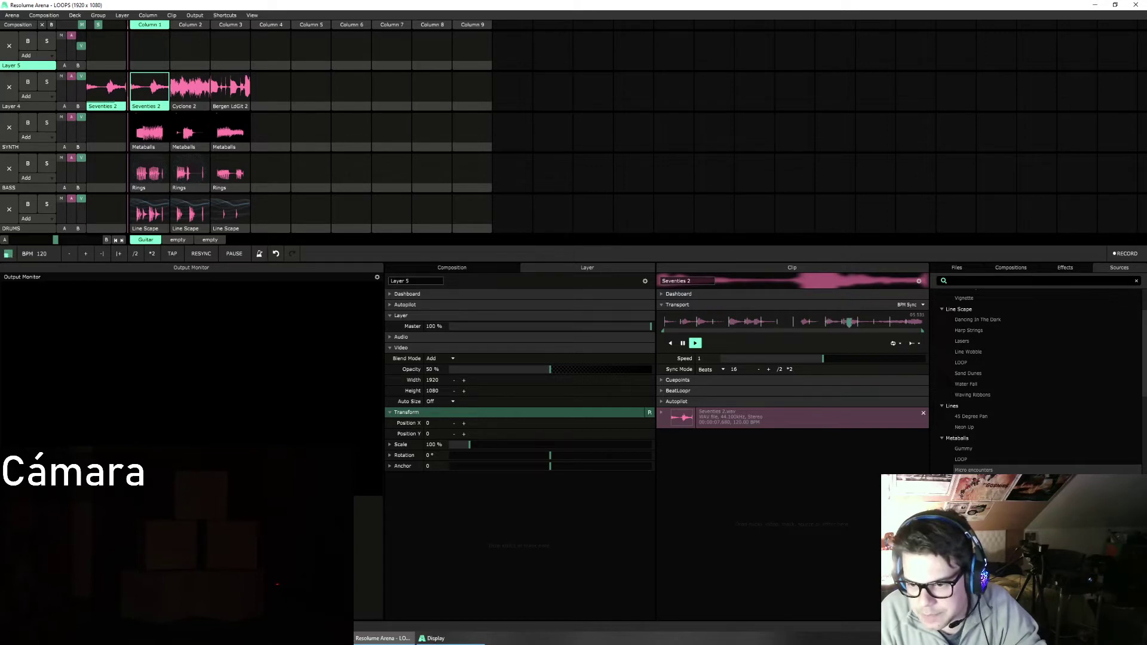
scroll(968, 430, "down", 4)
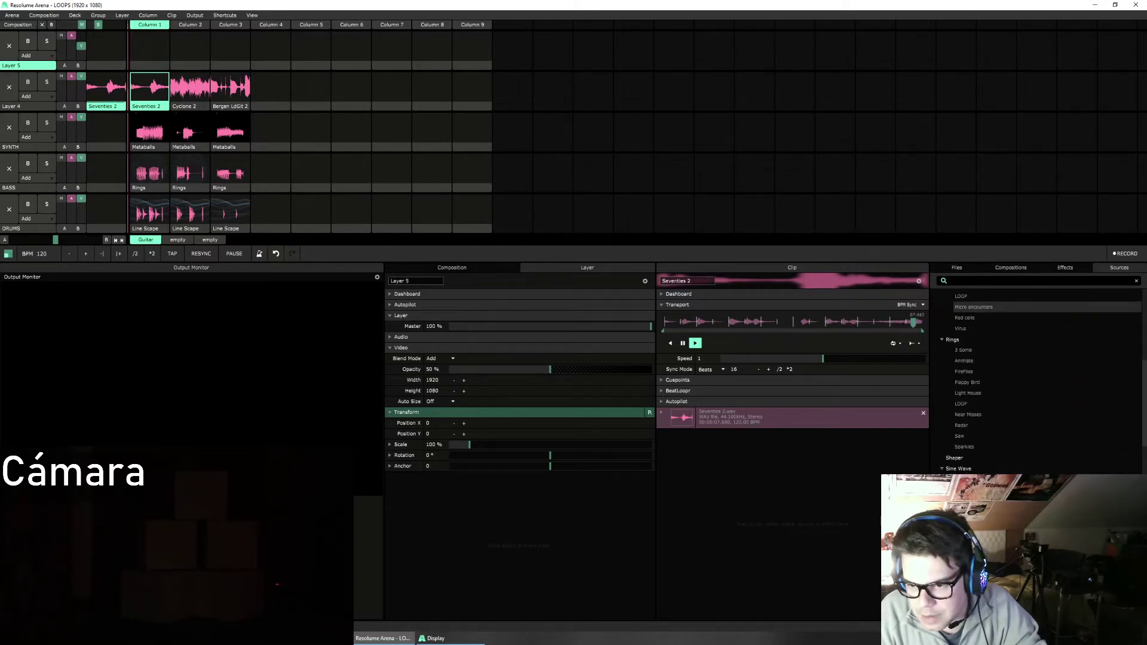
scroll(985, 307, "down", 2)
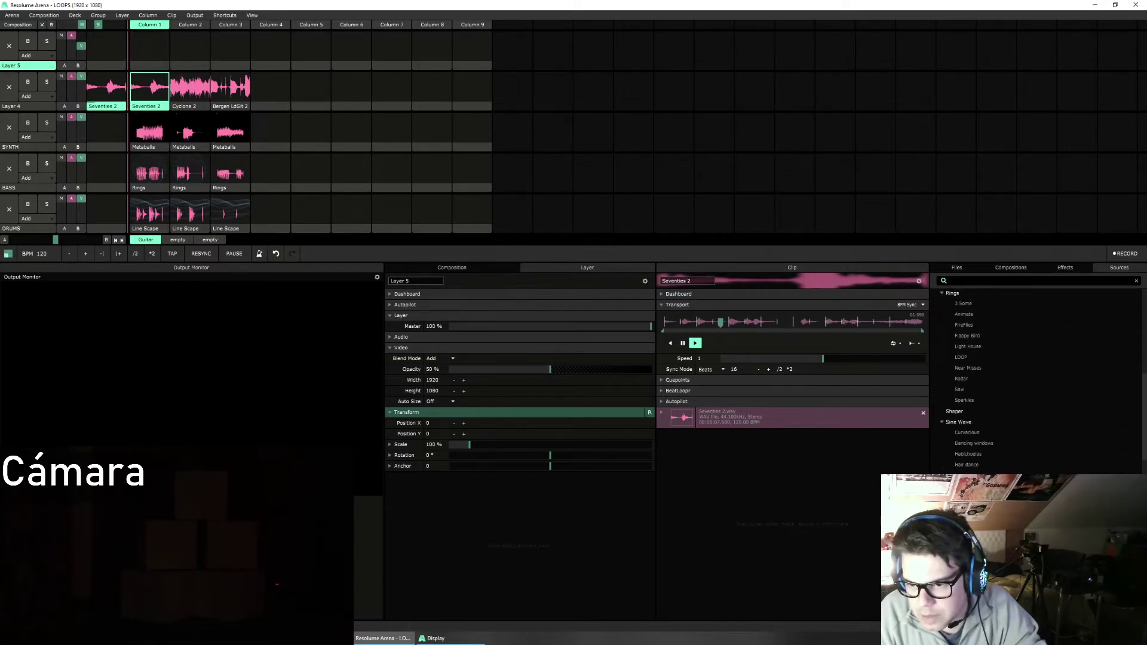
left_click_drag(979, 470, 145, 94)
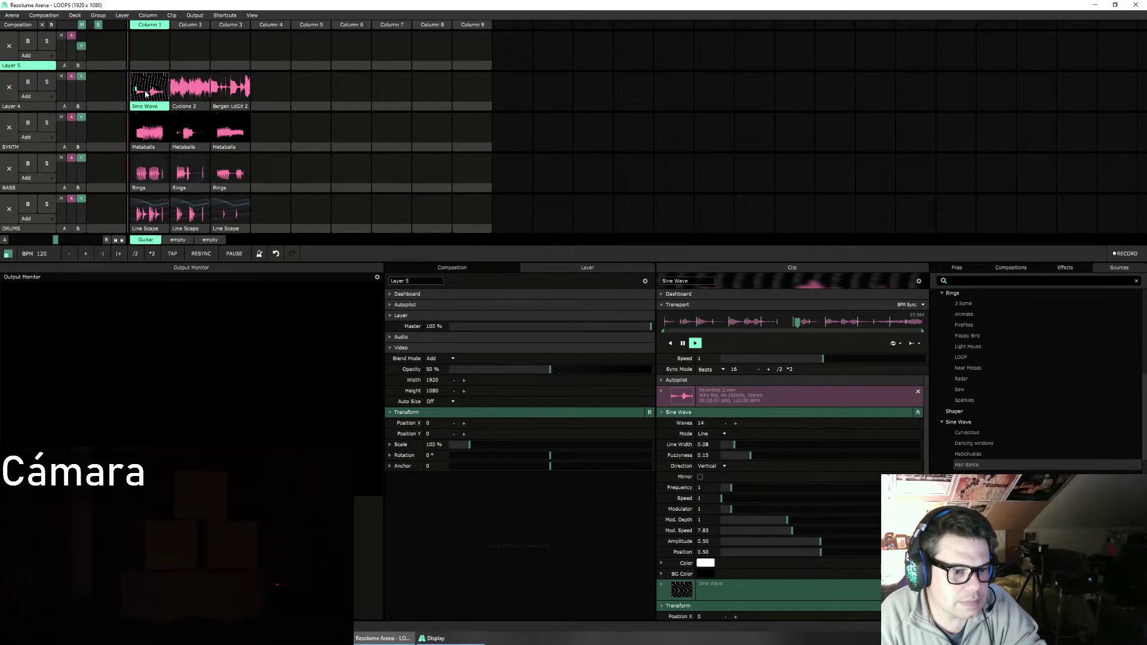
Step: Play the Sine Wave, set Frequency 4.30 on Clip FFT, line width 0.10, modulator 1.78
left_click(145, 94)
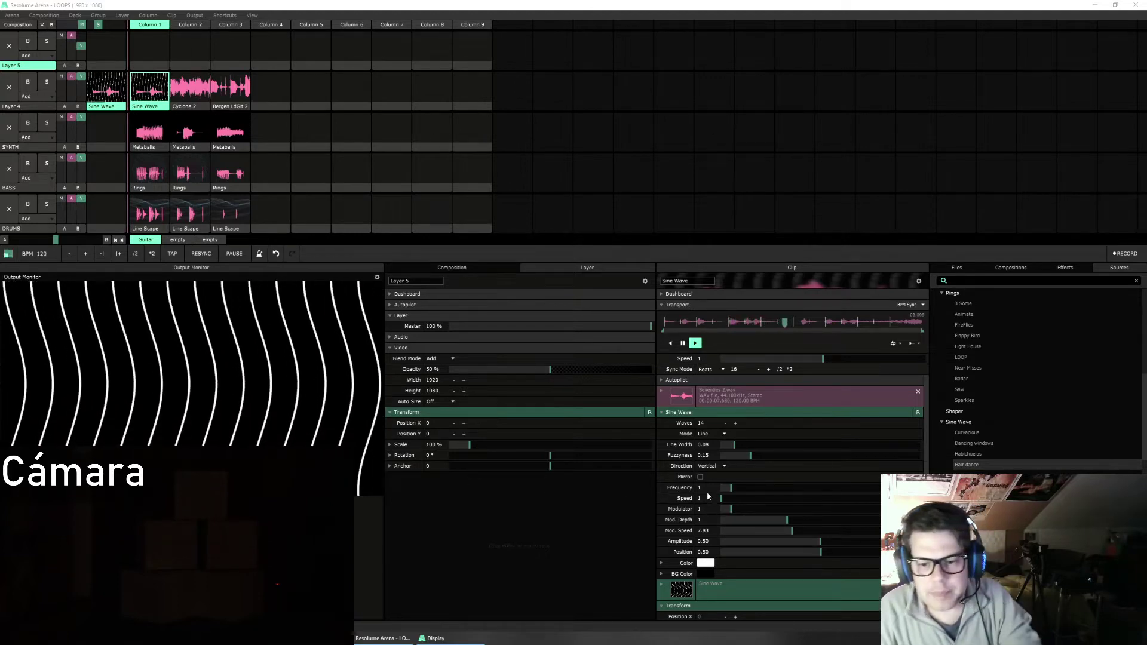
scroll(926, 415, "down", 1)
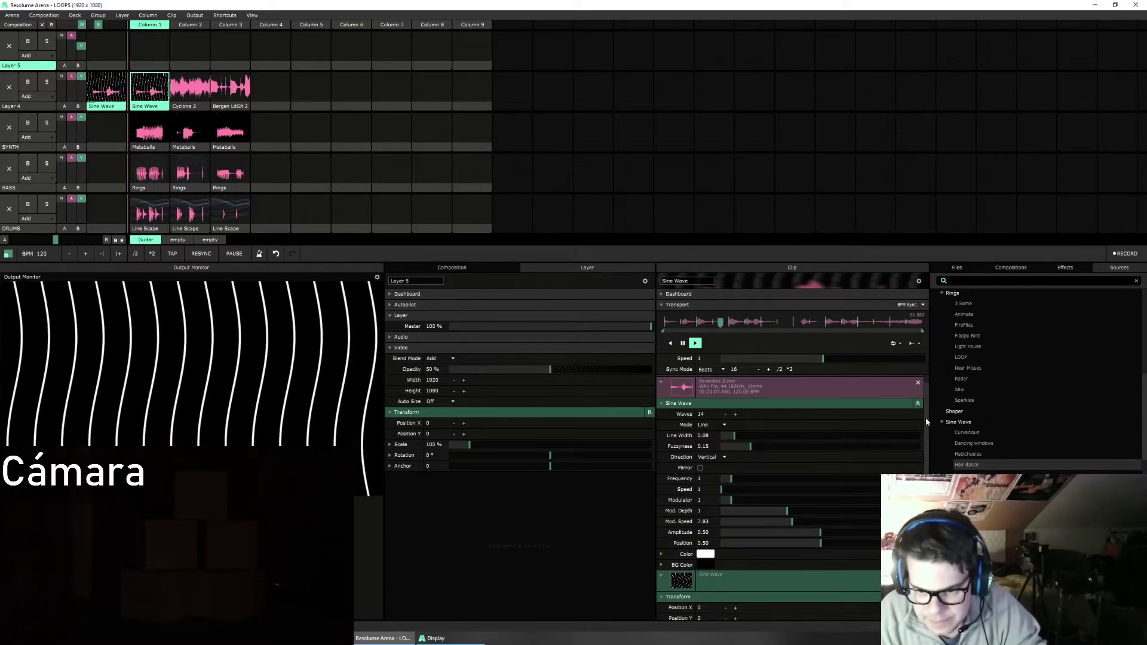
left_click_drag(734, 480, 765, 479)
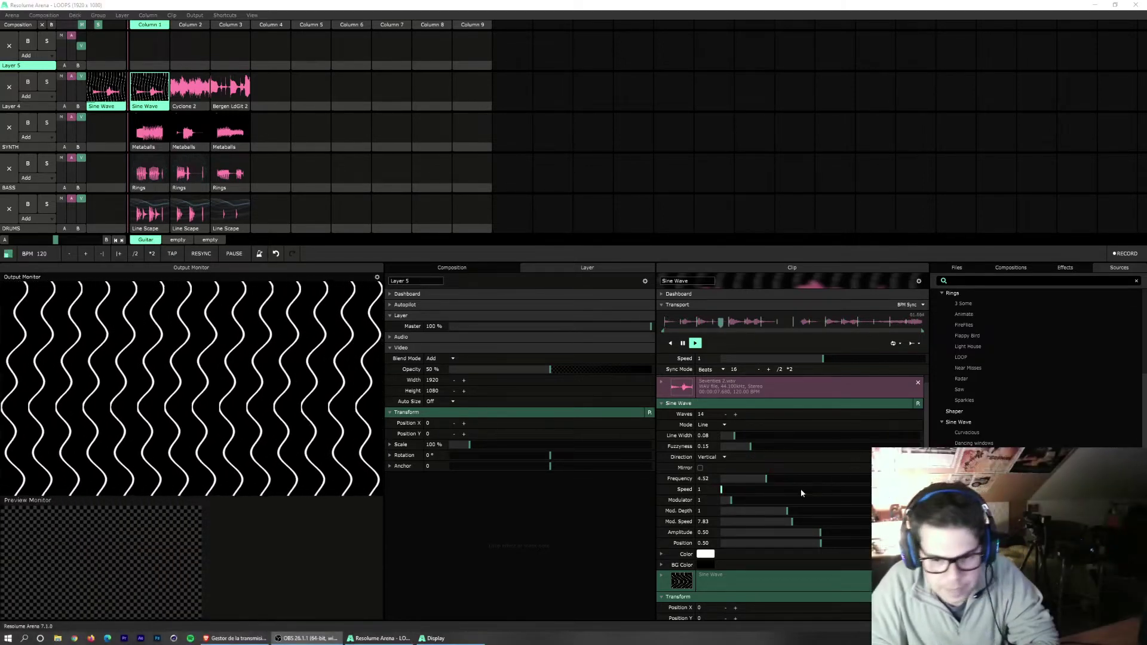
left_click(661, 478)
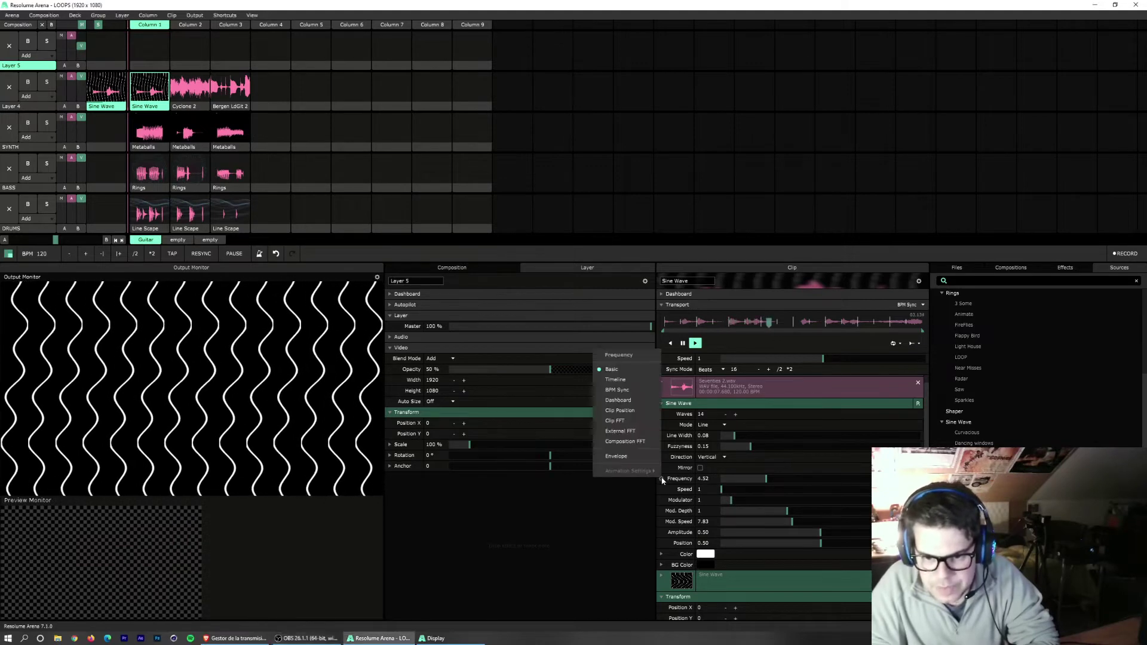
left_click(639, 422)
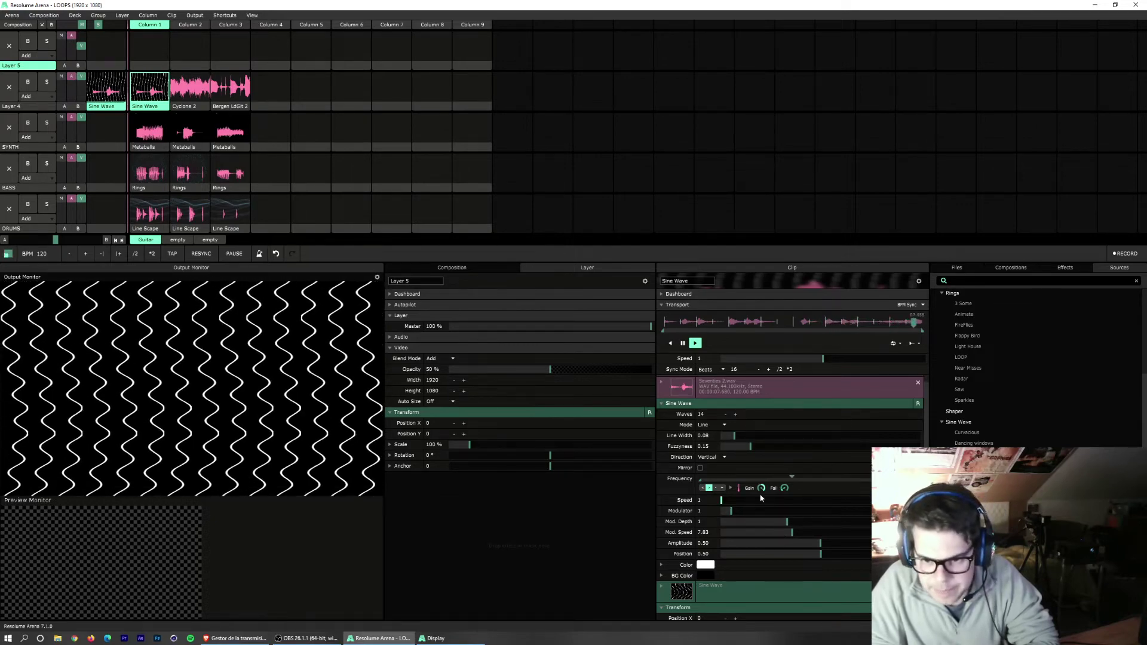
mouse_move(739, 439)
left_mouse_down()
mouse_move(801, 453)
mouse_move(720, 452)
left_mouse_up()
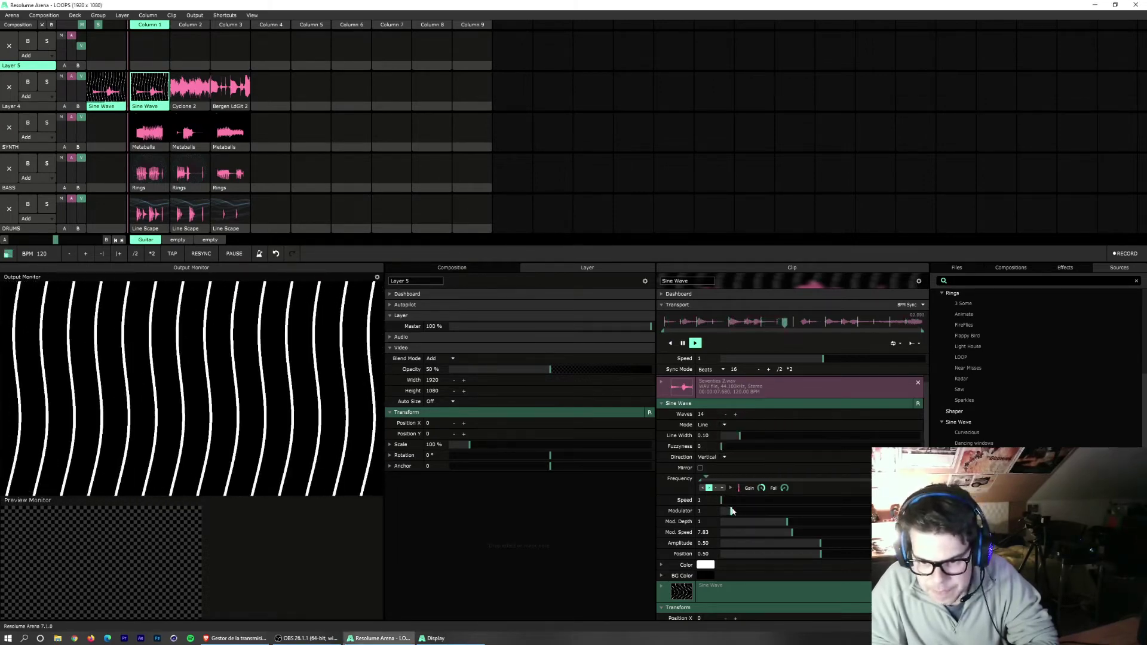
mouse_move(731, 512)
left_mouse_down()
mouse_move(789, 511)
mouse_move(729, 510)
mouse_move(738, 511)
left_mouse_up()
Step: Set the Modulator to Clip FFT, lower amplitude to 0.24, and reduce the waves to 5
left_click(662, 512)
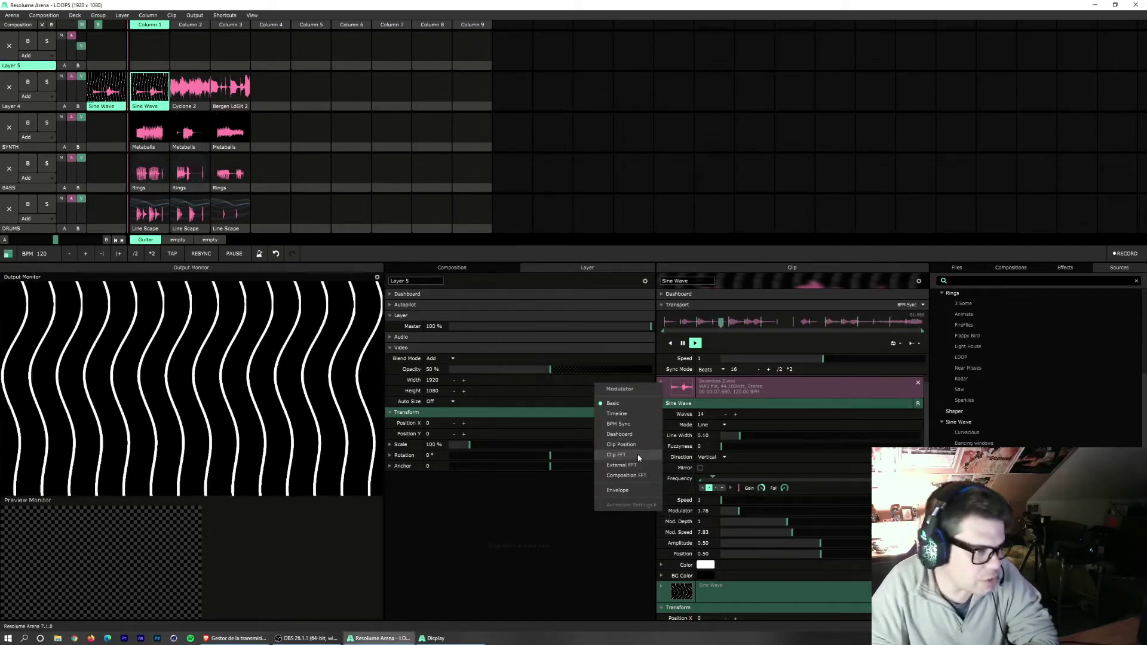
left_click(616, 455)
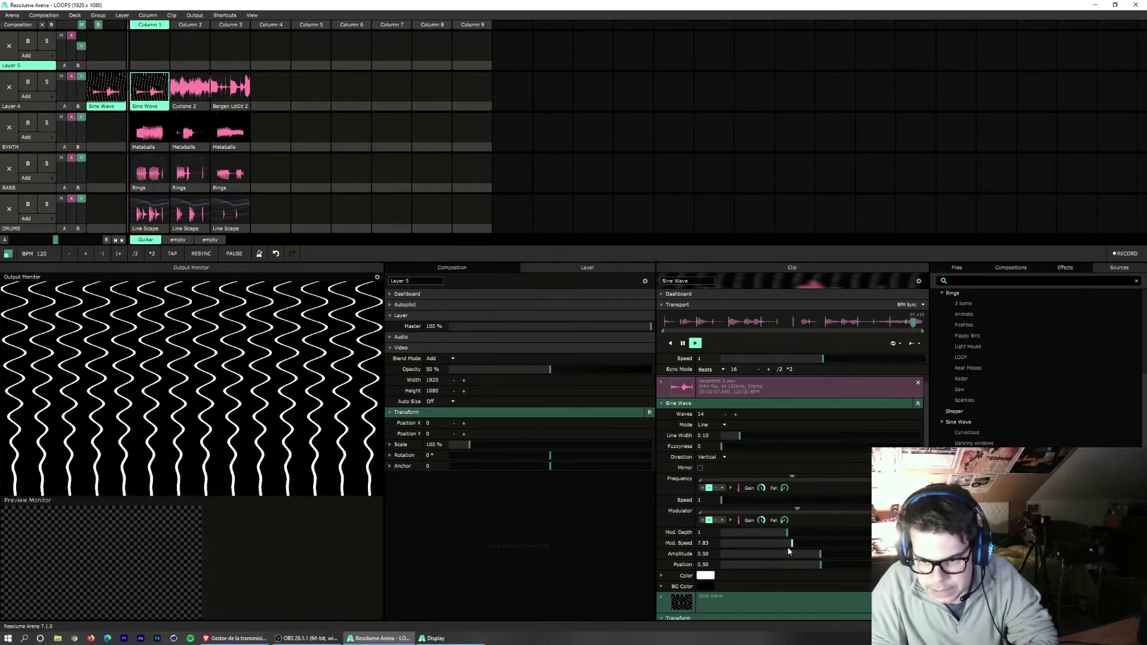
mouse_move(814, 557)
left_mouse_down()
mouse_move(858, 555)
mouse_move(760, 556)
mouse_move(769, 557)
left_mouse_up()
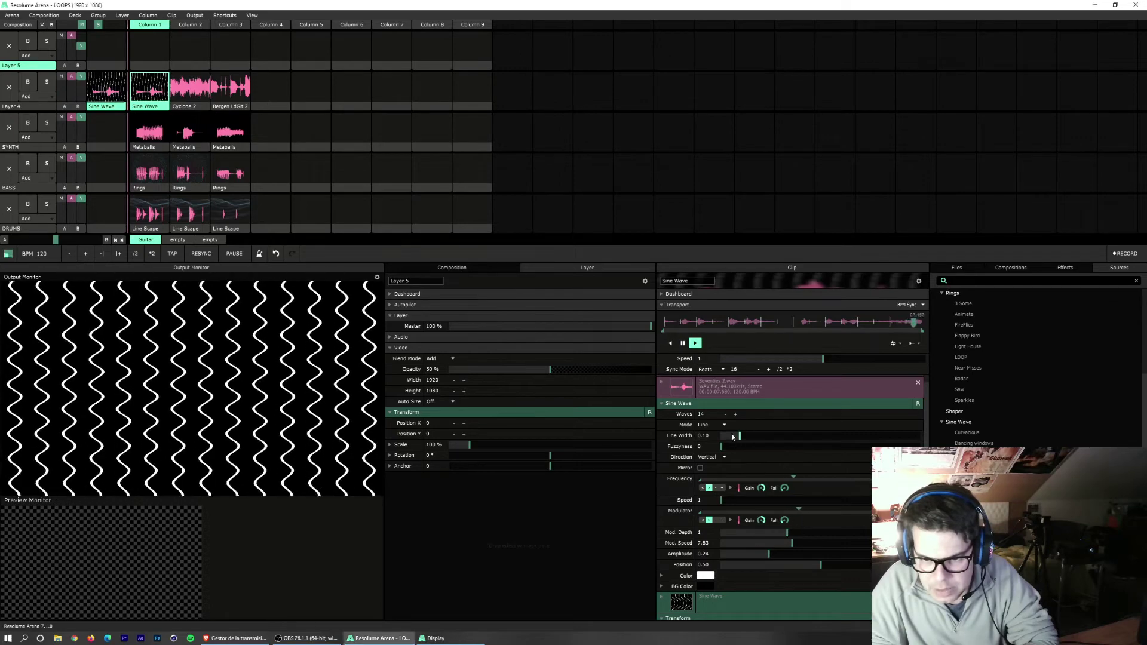
left_click(725, 414)
left_click(725, 414)
left_click(725, 414)
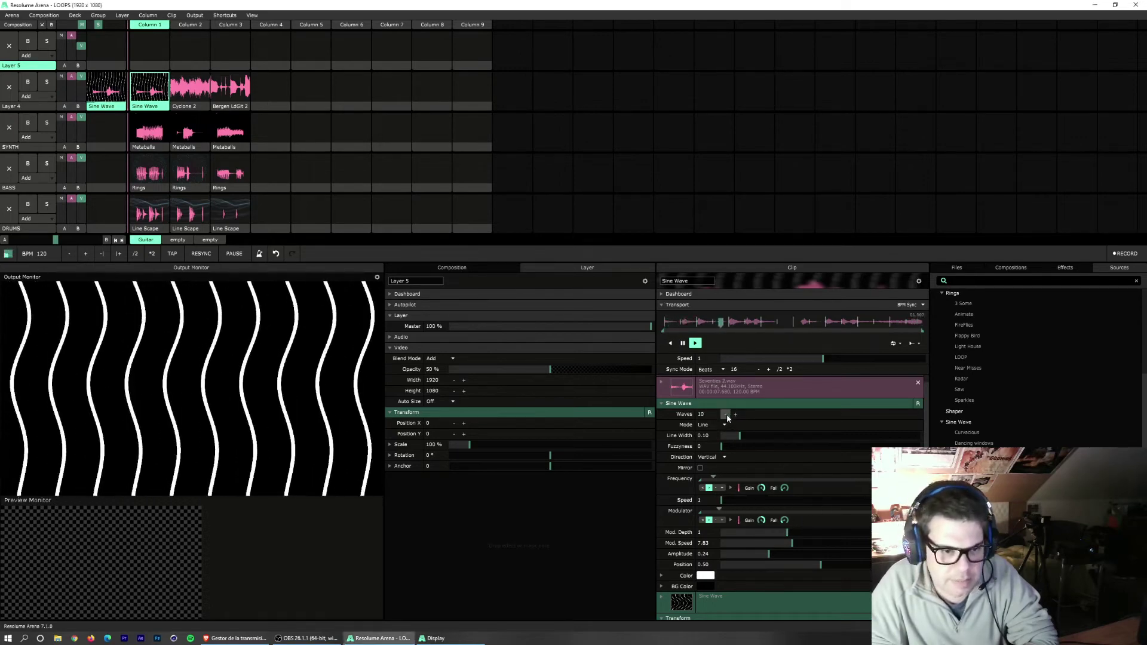
left_click(725, 414)
left_click(725, 414)
left_click(725, 414)
left_click(725, 414)
left_click(725, 414)
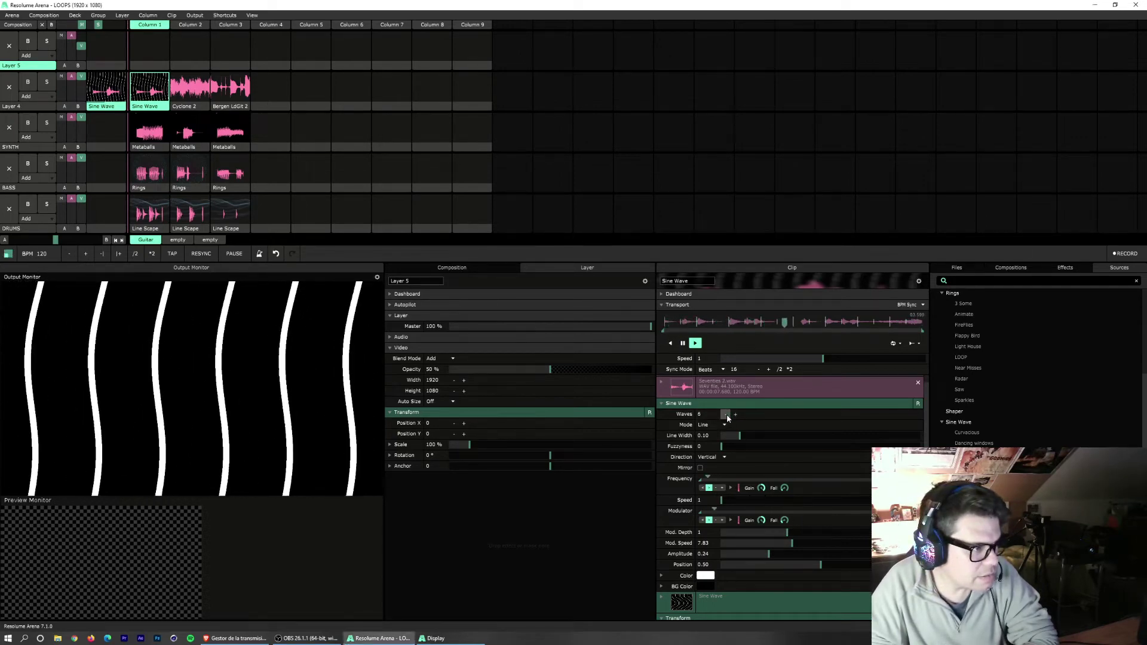
left_click(725, 414)
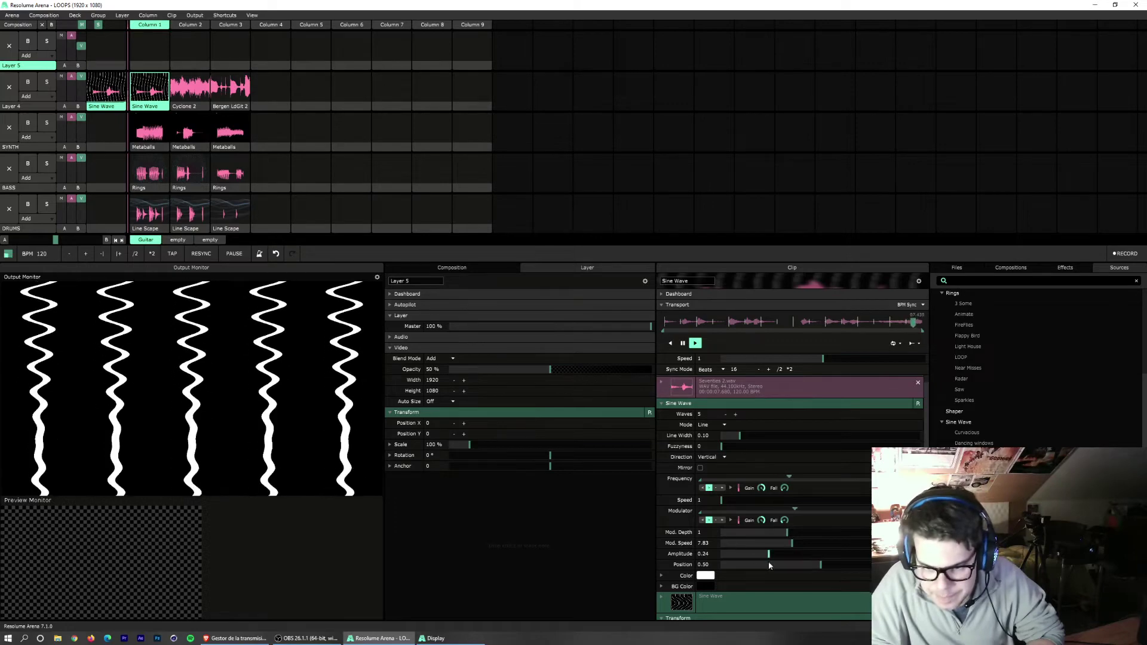
Step: Shift the wave position and try Fill mode before returning to Line mode
scroll(679, 531, "down", 1)
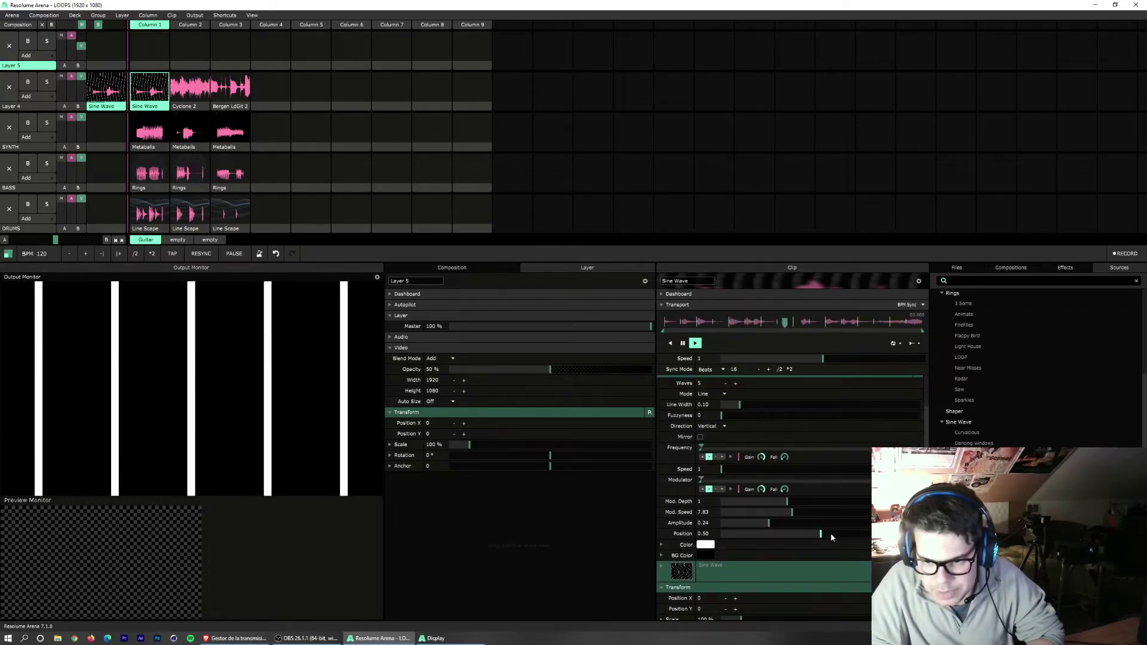
left_click_drag(831, 533, 799, 536)
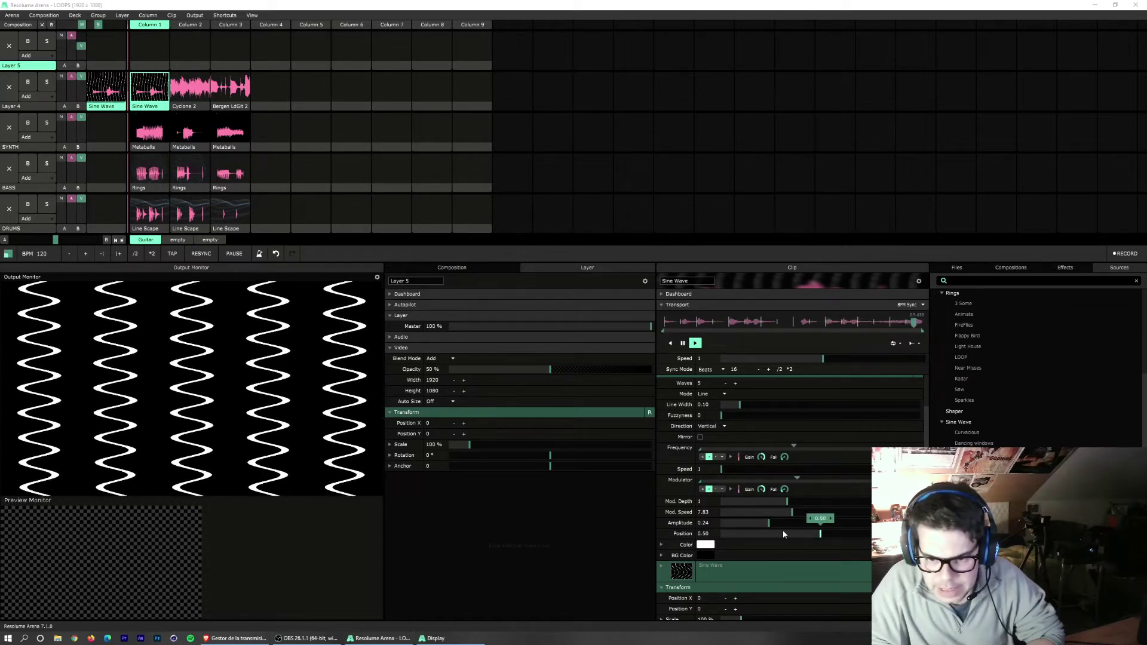
scroll(927, 389, "up", 2)
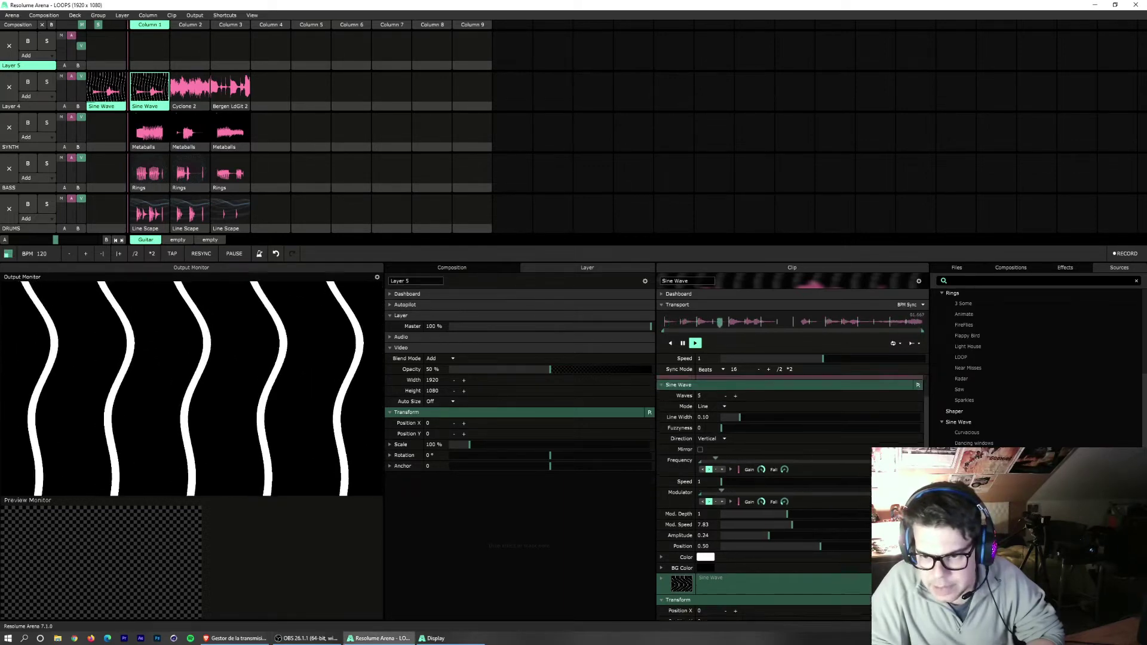
left_click(723, 434)
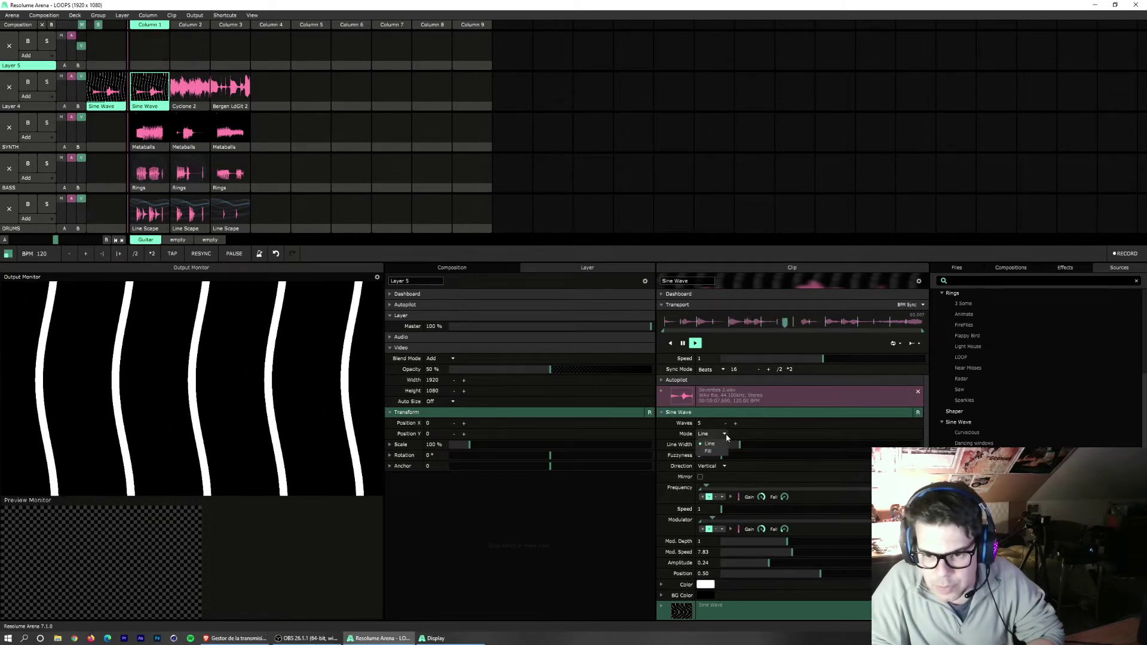
left_click(712, 452)
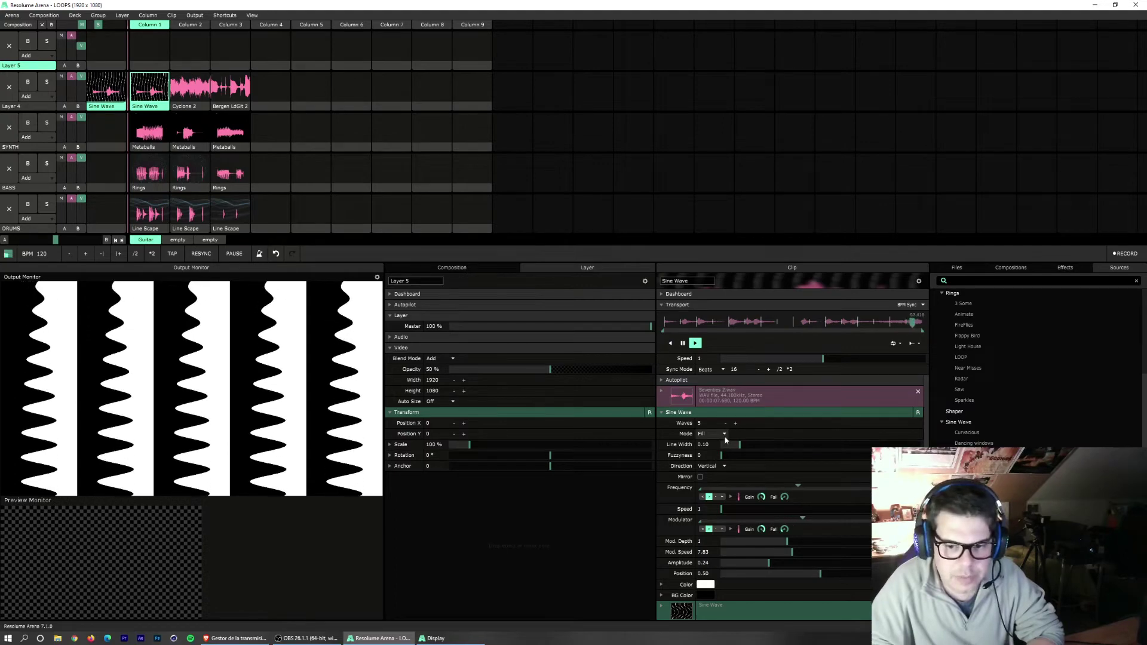
left_click(724, 435)
left_click(721, 440)
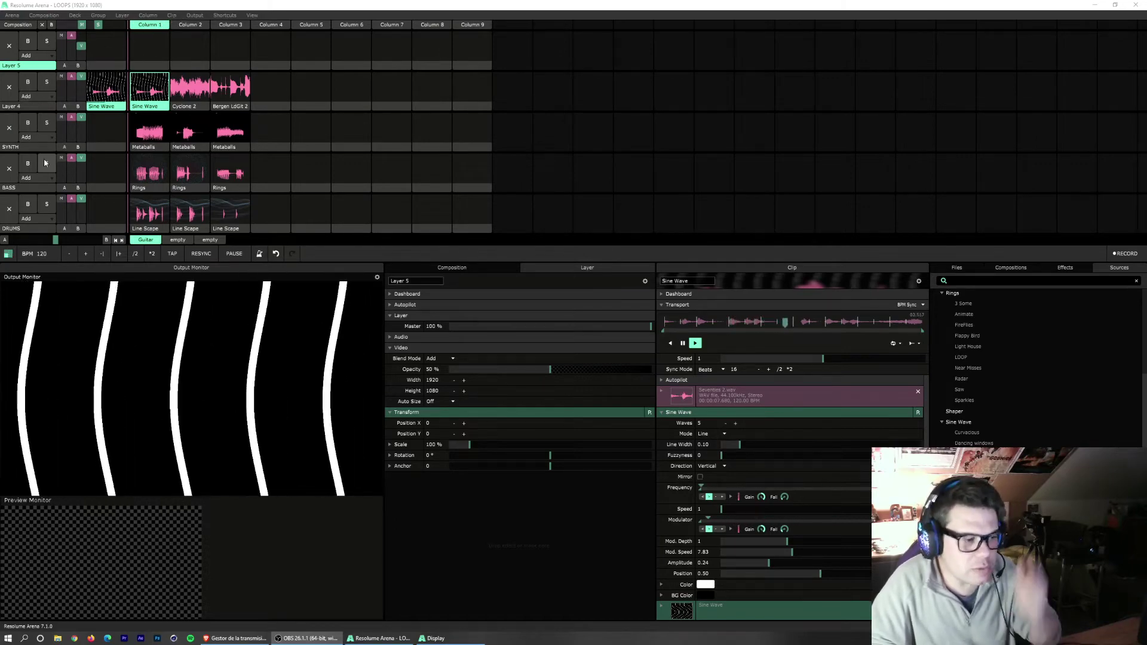
Step: Open Output > Advanced, hide the canvas grid, and add a new full-frame Slice
left_click(195, 15)
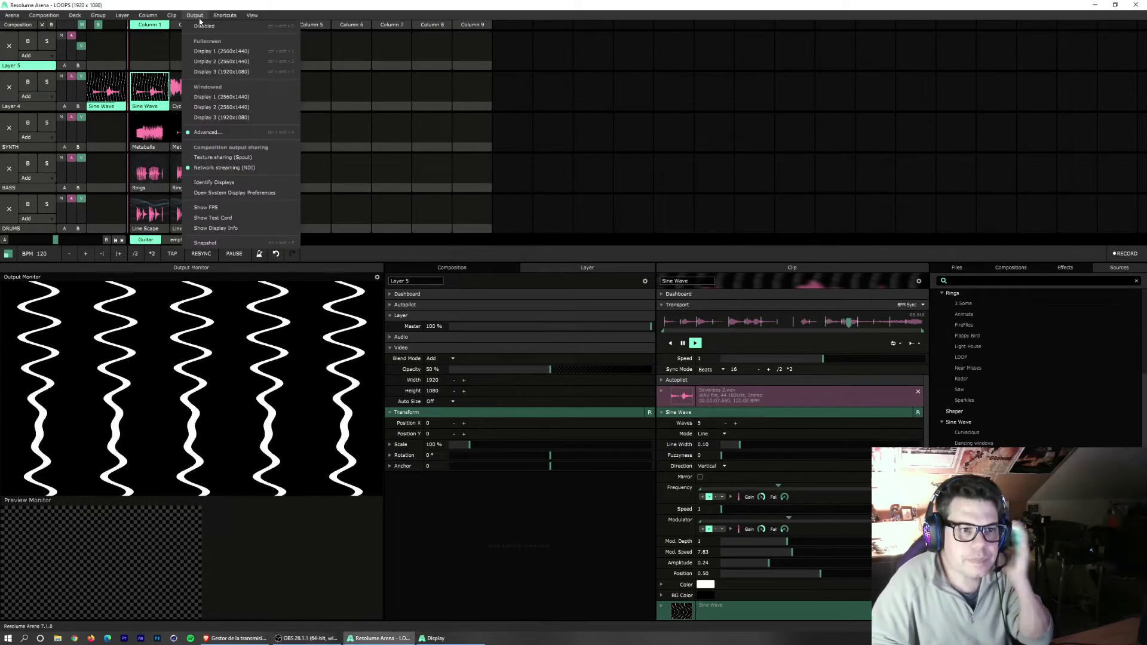
left_click(208, 132)
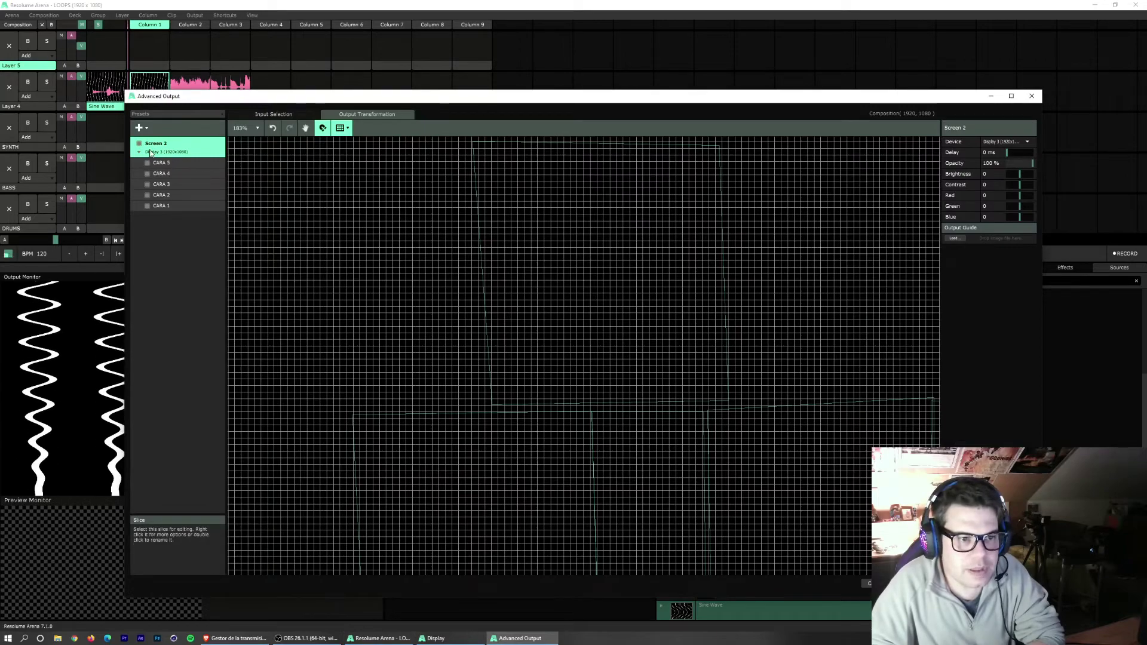
left_click(342, 127)
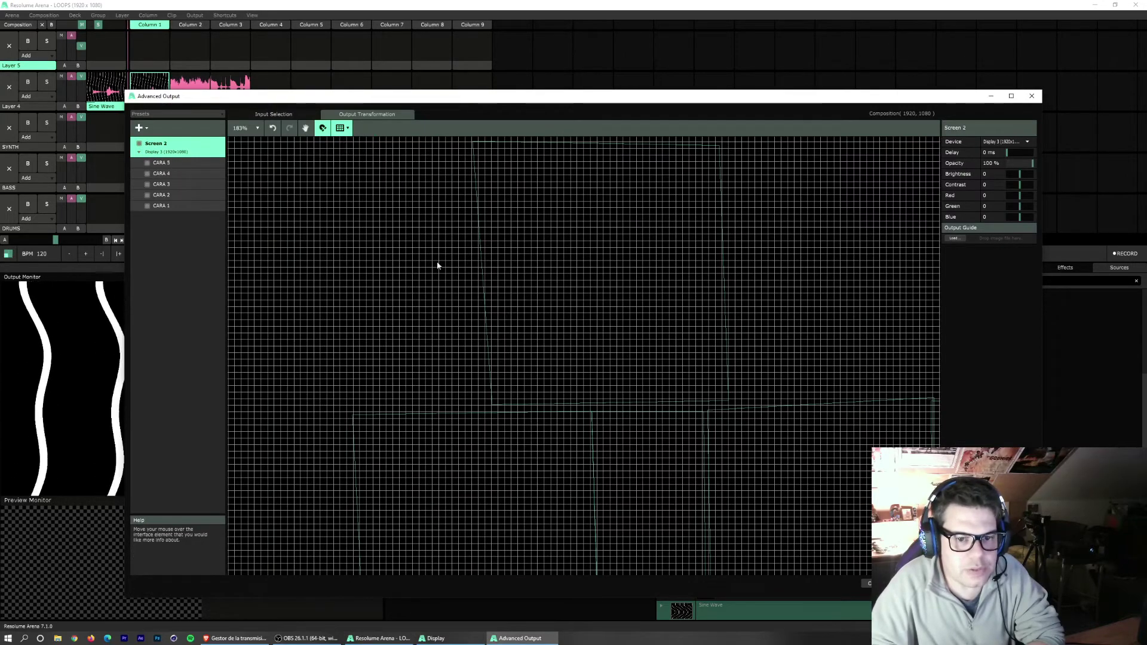
scroll(602, 344, "down", 6)
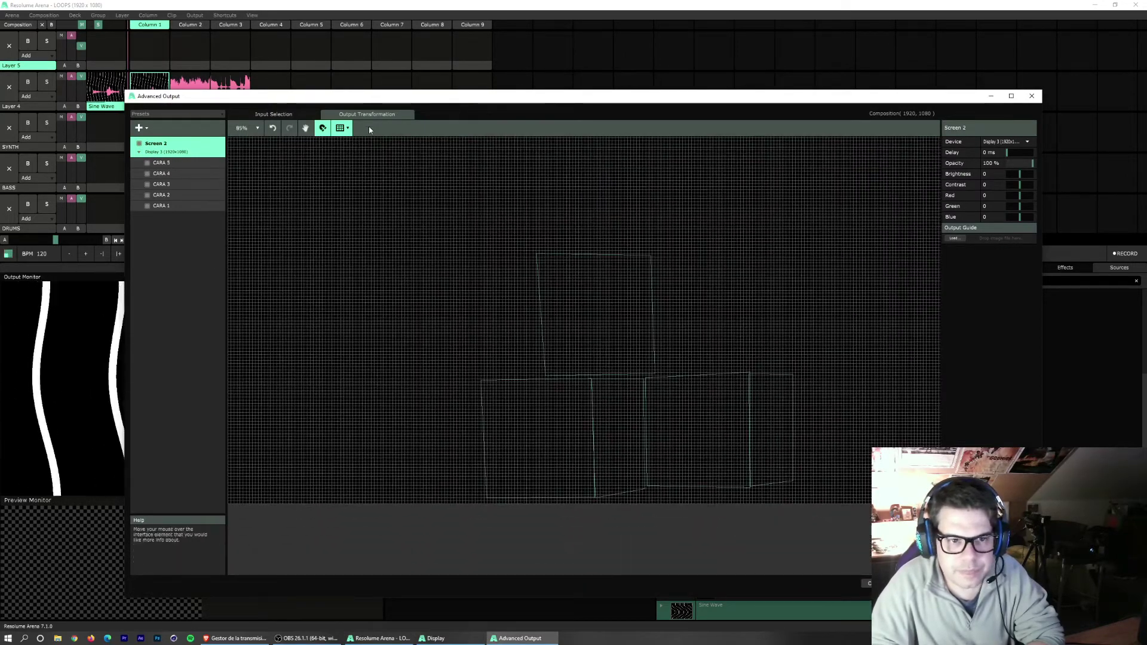
left_click(345, 132)
left_click(353, 159)
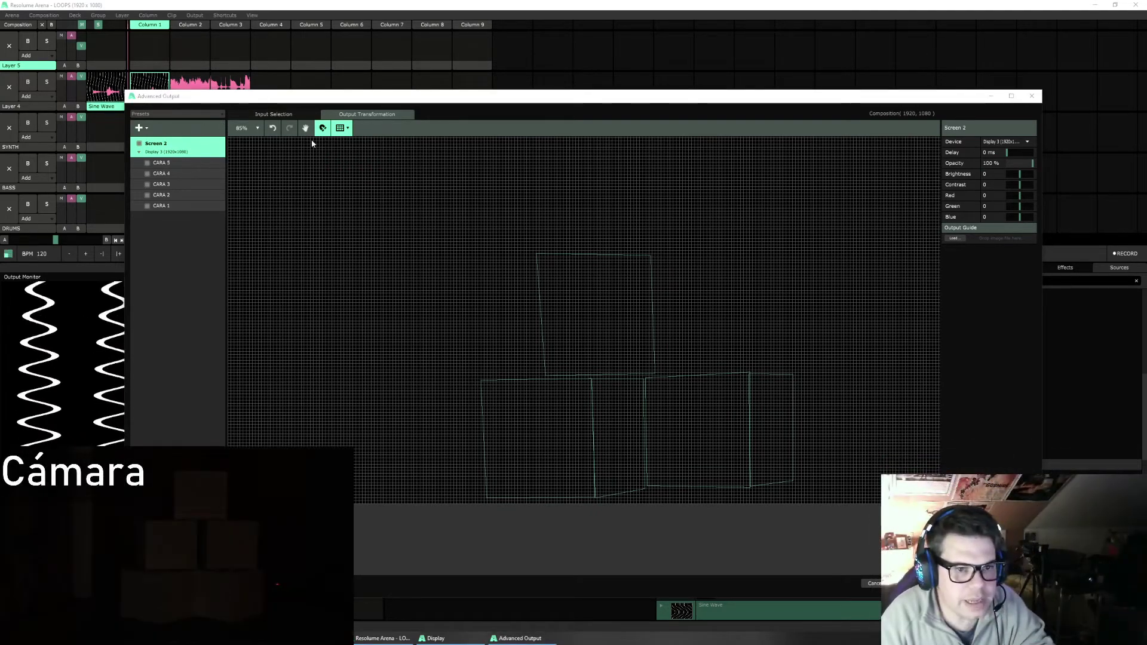
left_click(345, 131)
left_click(376, 188)
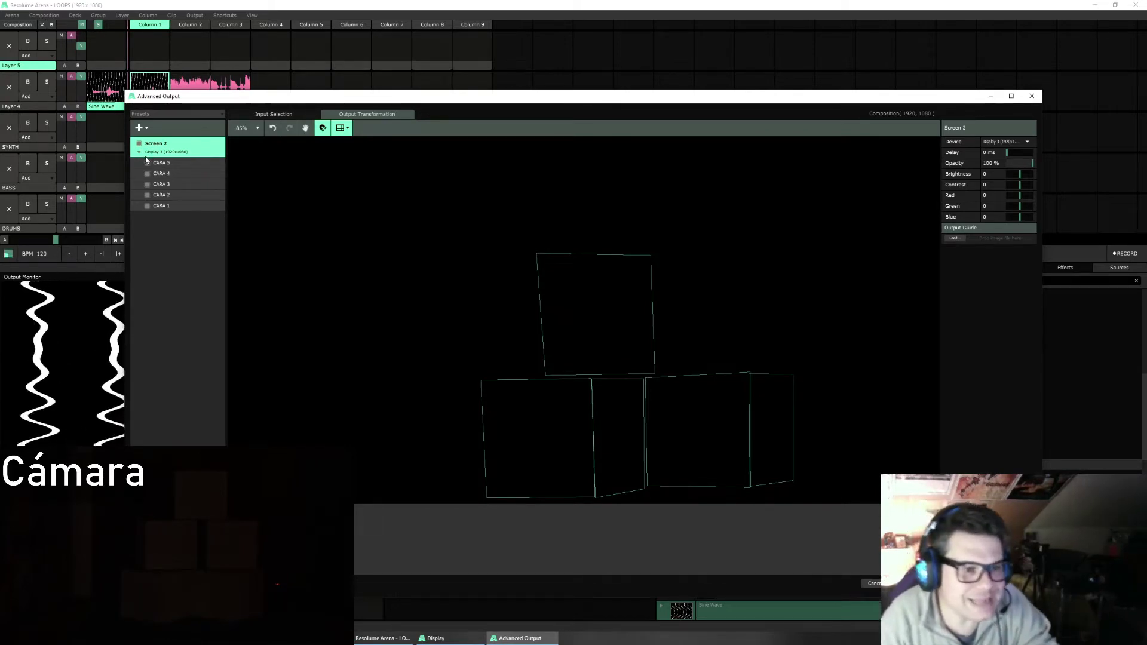
left_click(151, 128)
left_click(166, 149)
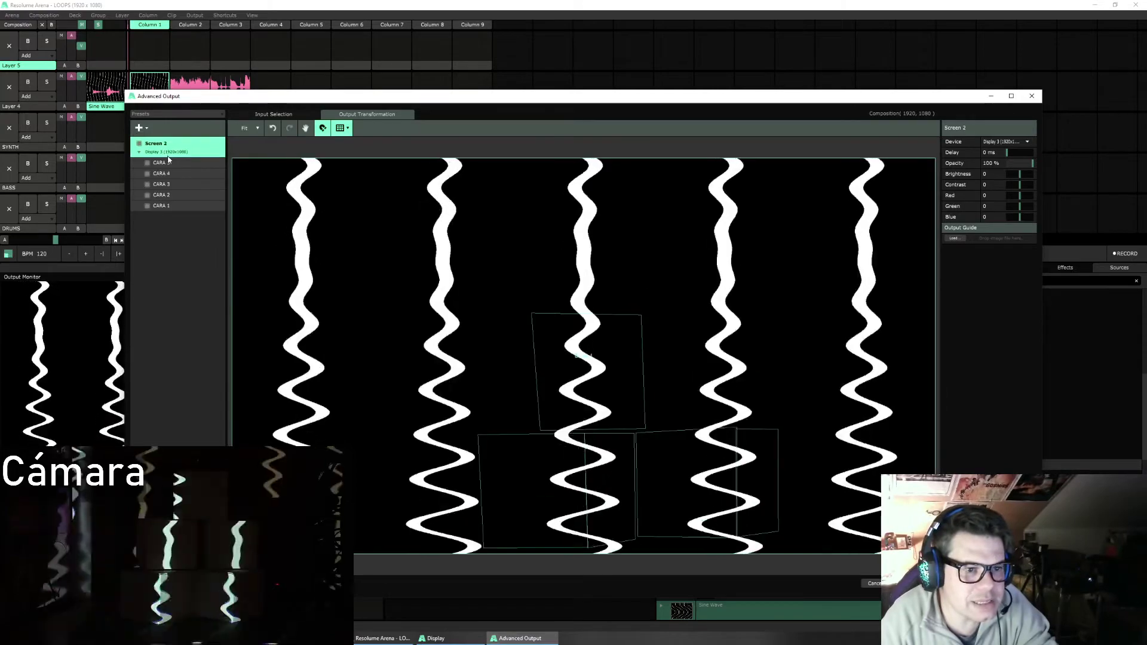
Step: Rename the slice CARA 6 and resize it to 316 × 258 beside the top cube
double_click(161, 163)
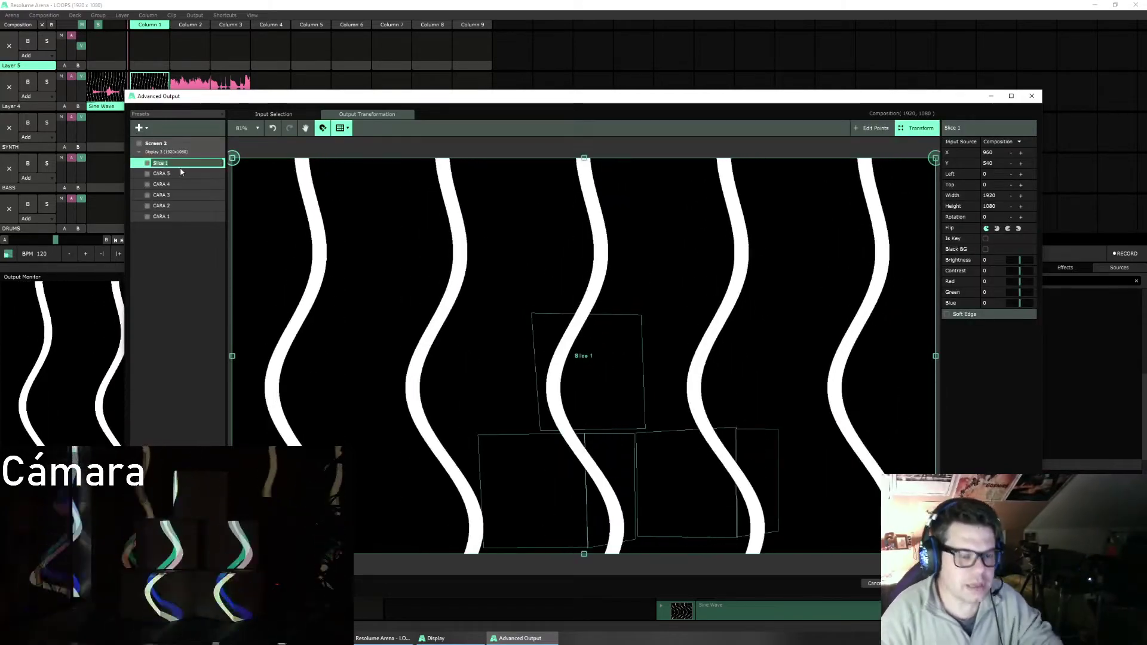
type("CARA 6")
key("Return")
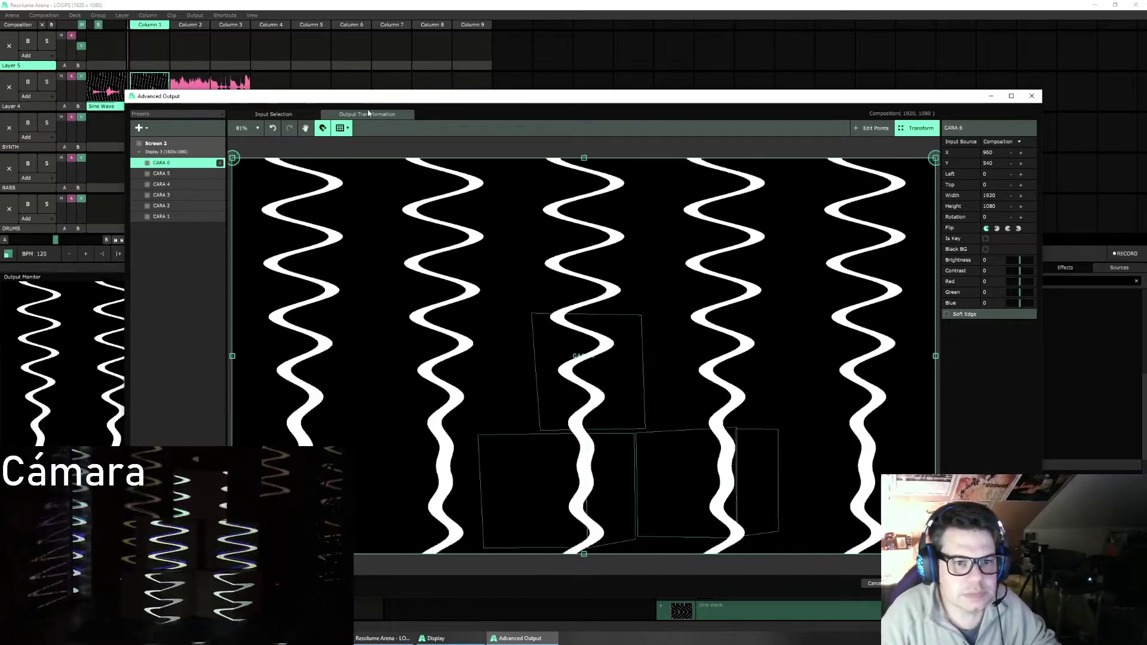
left_click_drag(935, 157, 751, 351)
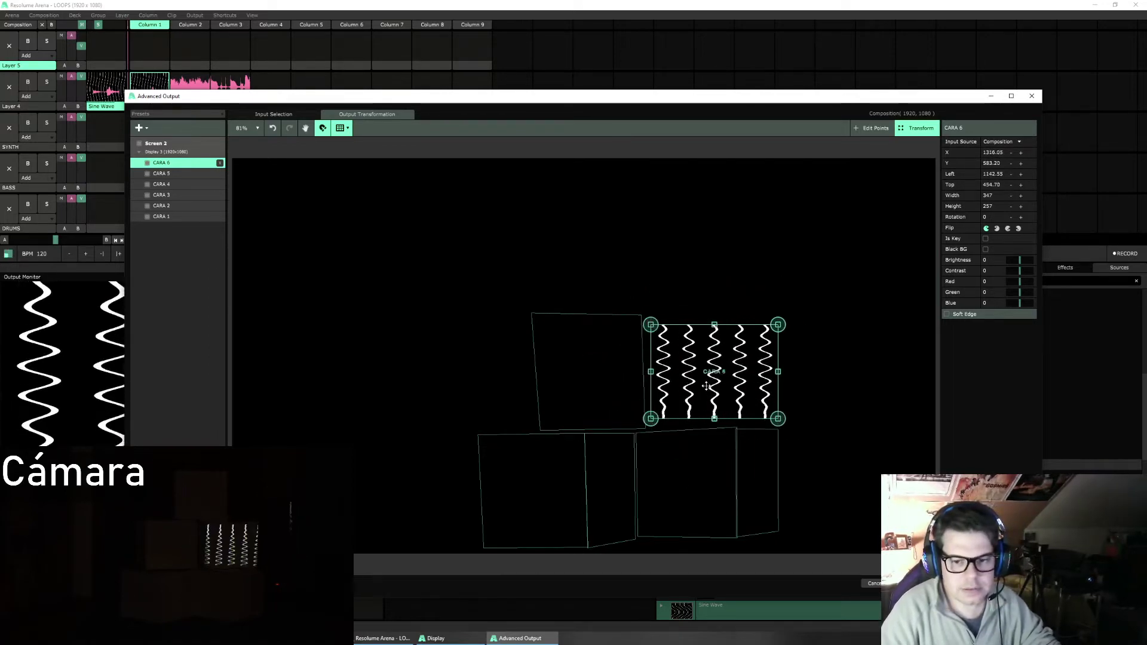
left_click_drag(651, 417, 662, 419)
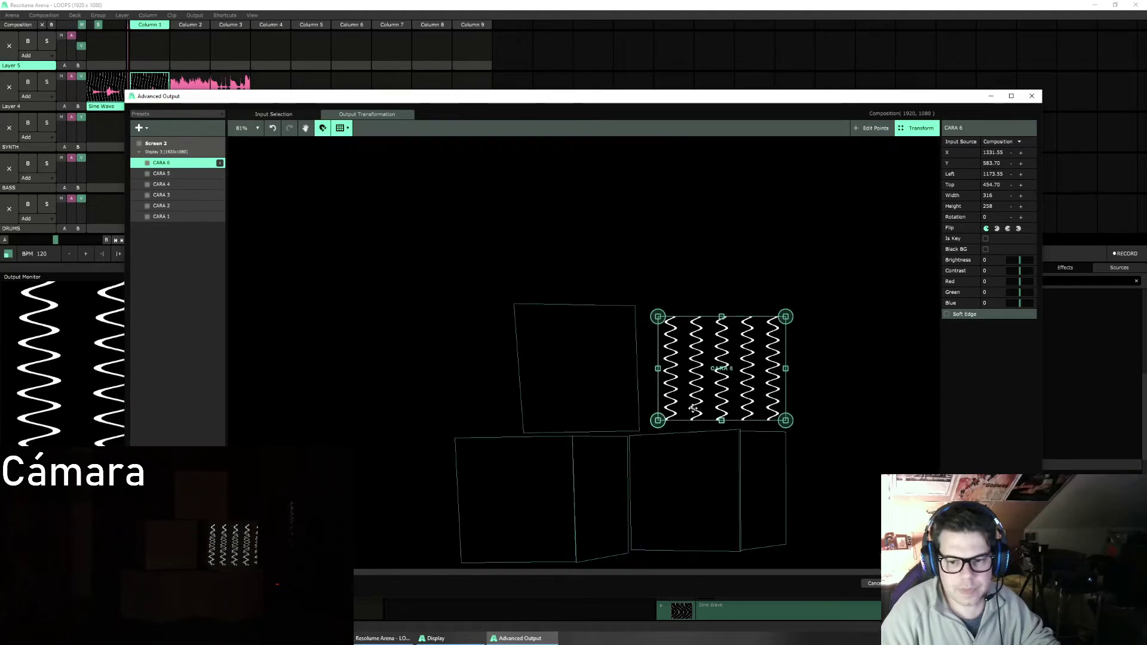
scroll(695, 405, "up", 5)
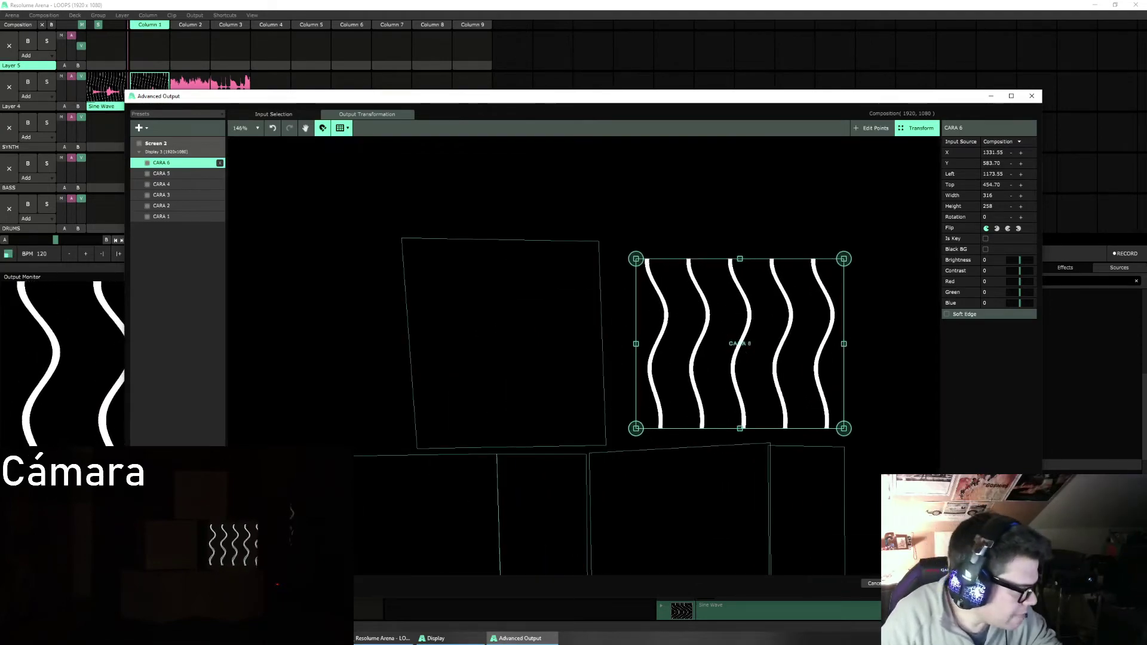
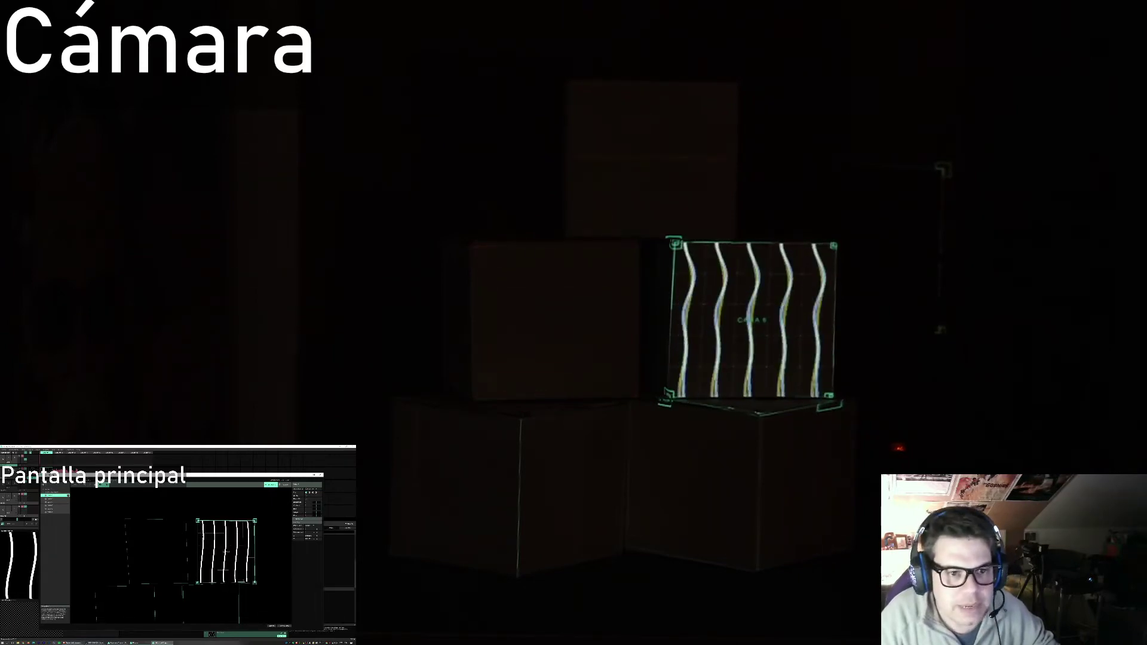
Step: Turn off the mapping outlines, close the output mapping window and dismiss the leftover dialog
right_click(106, 489)
left_click(112, 505)
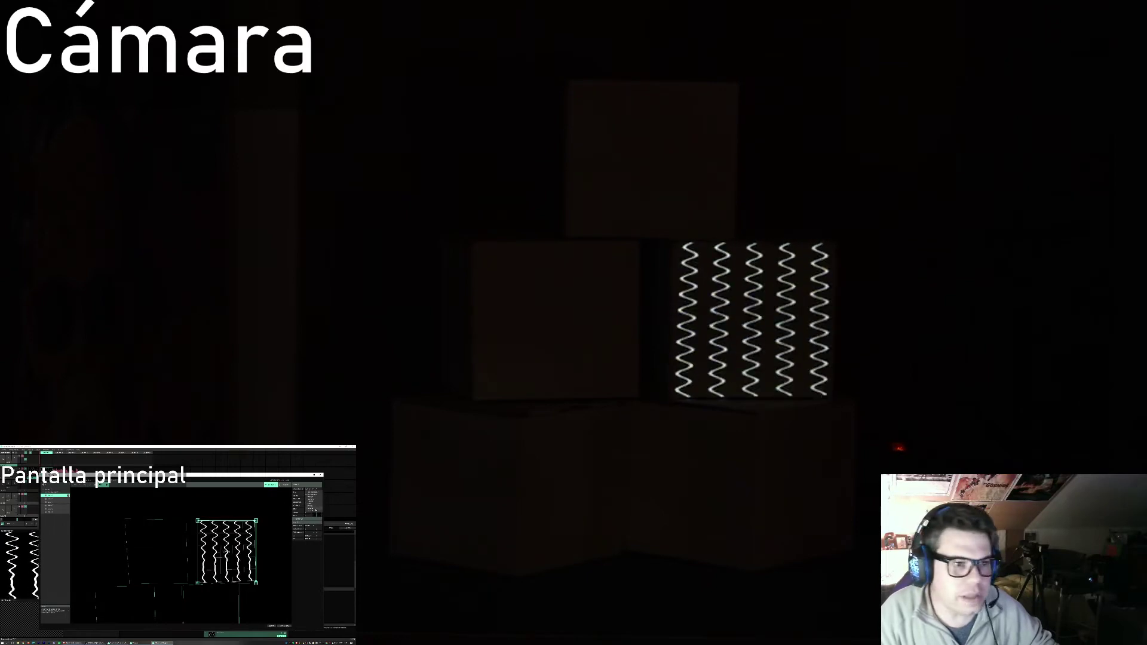
key("Escape")
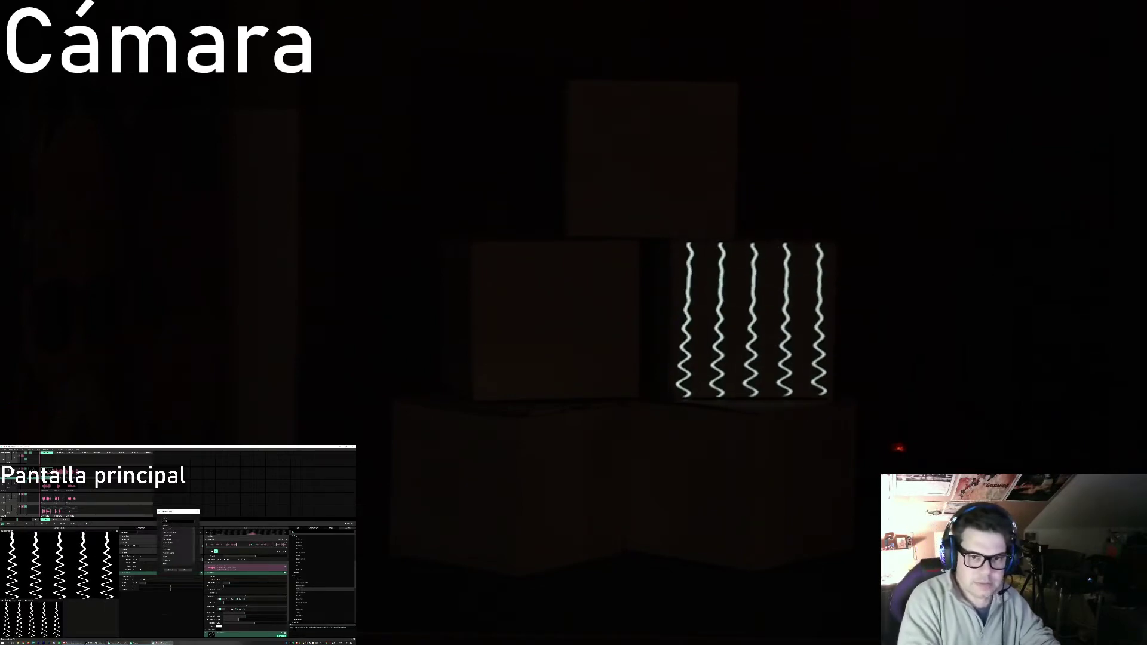
left_click(184, 569)
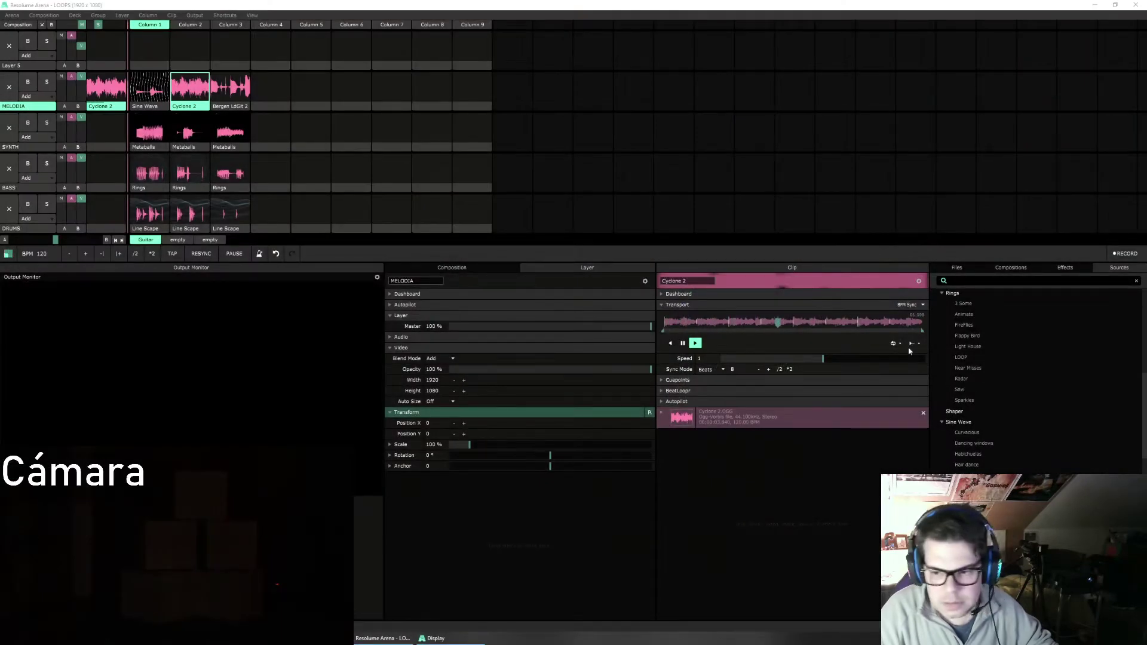
Step: Swap MELODIA's Cyclone 2 clip for Sine Wave and narrow CARA 6's input edges in Advanced Output
scroll(1011, 435, "down", 2)
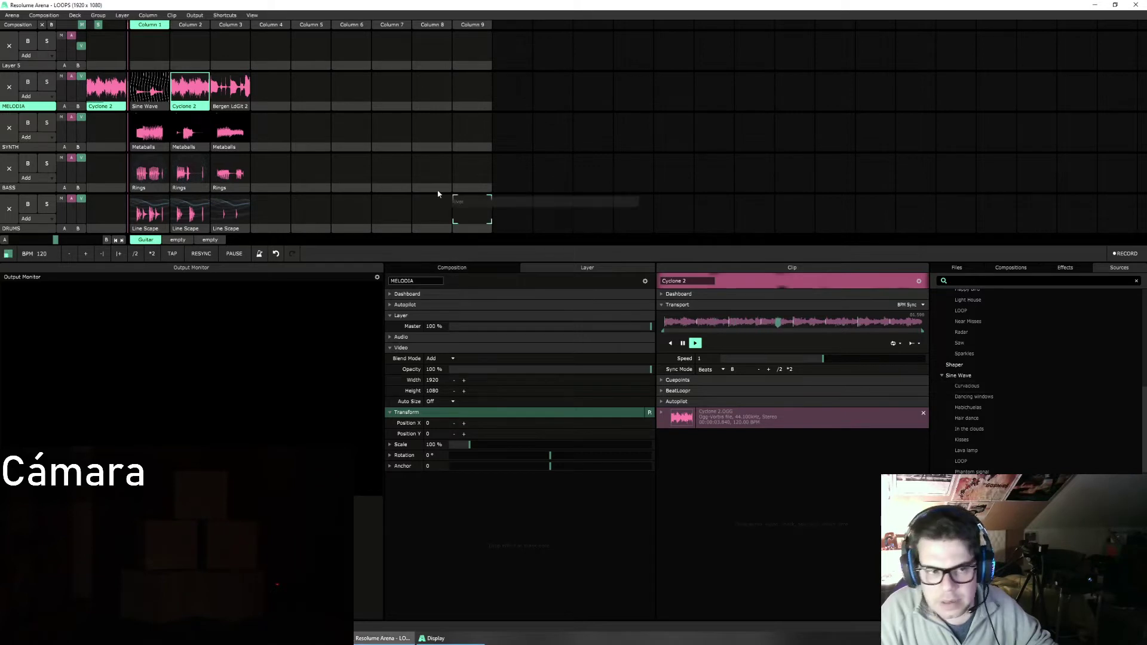
left_click_drag(187, 94, 187, 93)
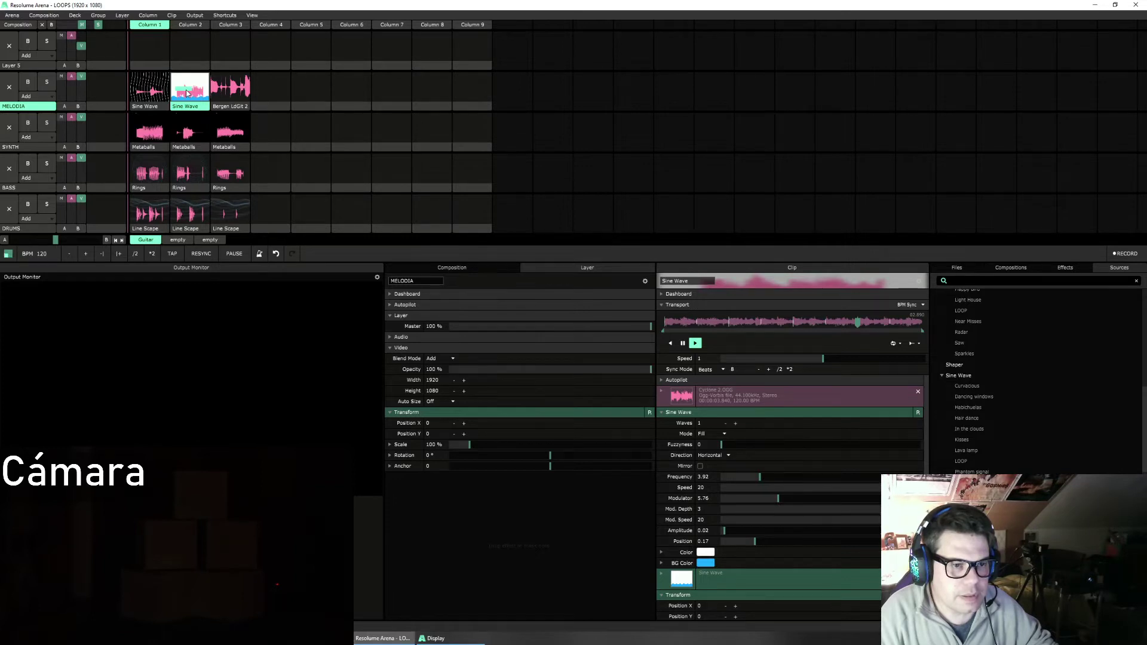
left_click(194, 15)
left_click(228, 134)
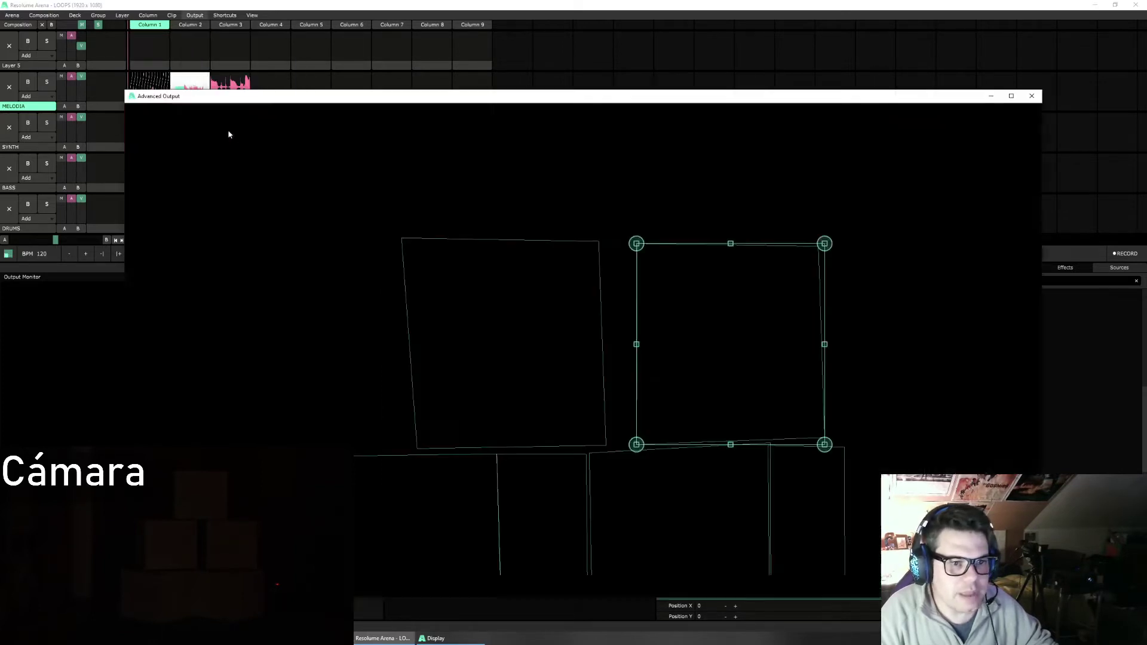
left_click(261, 114)
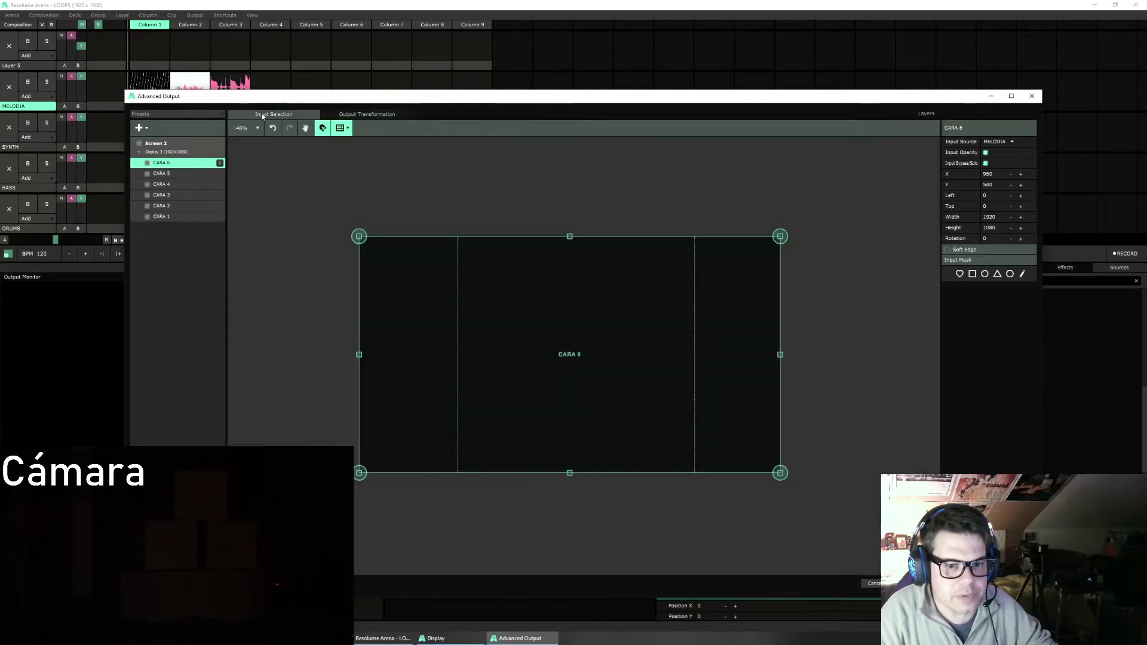
left_click_drag(359, 367, 457, 364)
left_click_drag(780, 354, 706, 354)
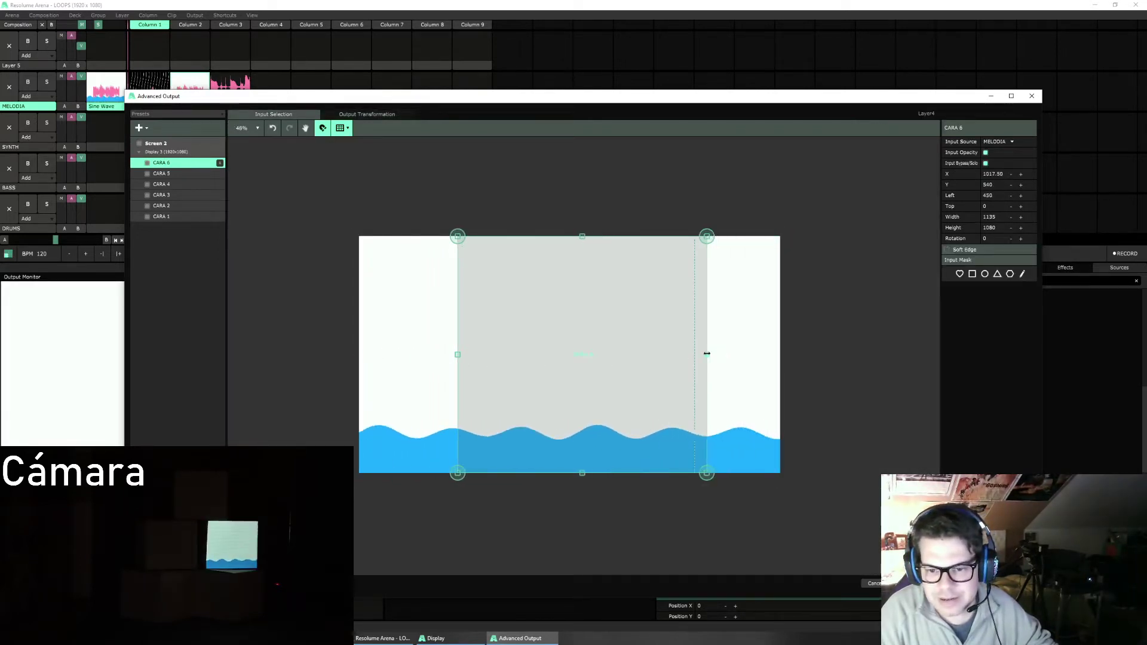
key("Escape")
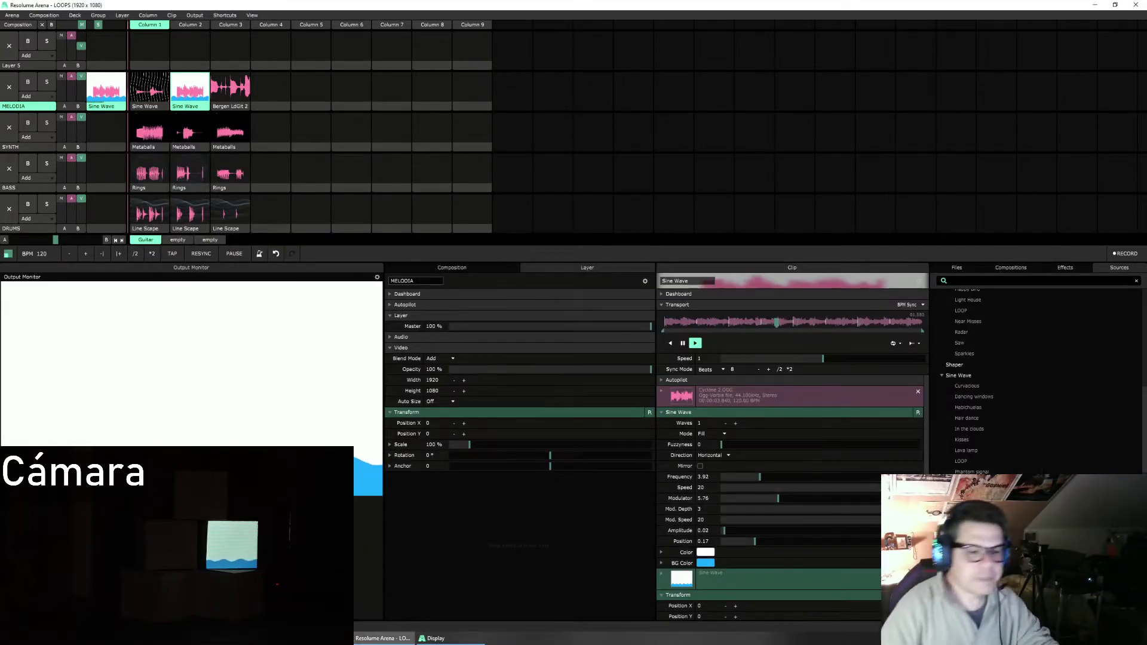
Step: Colour the sine wave dark teal and raise its Frequency
left_click(705, 552)
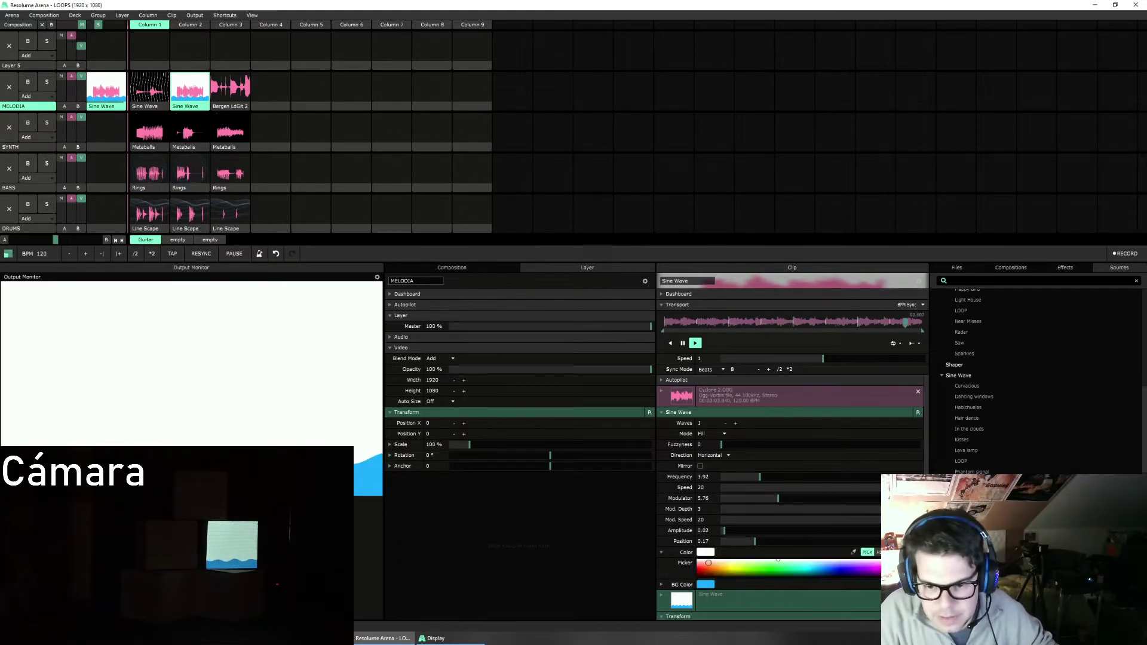
left_click_drag(806, 569, 813, 576)
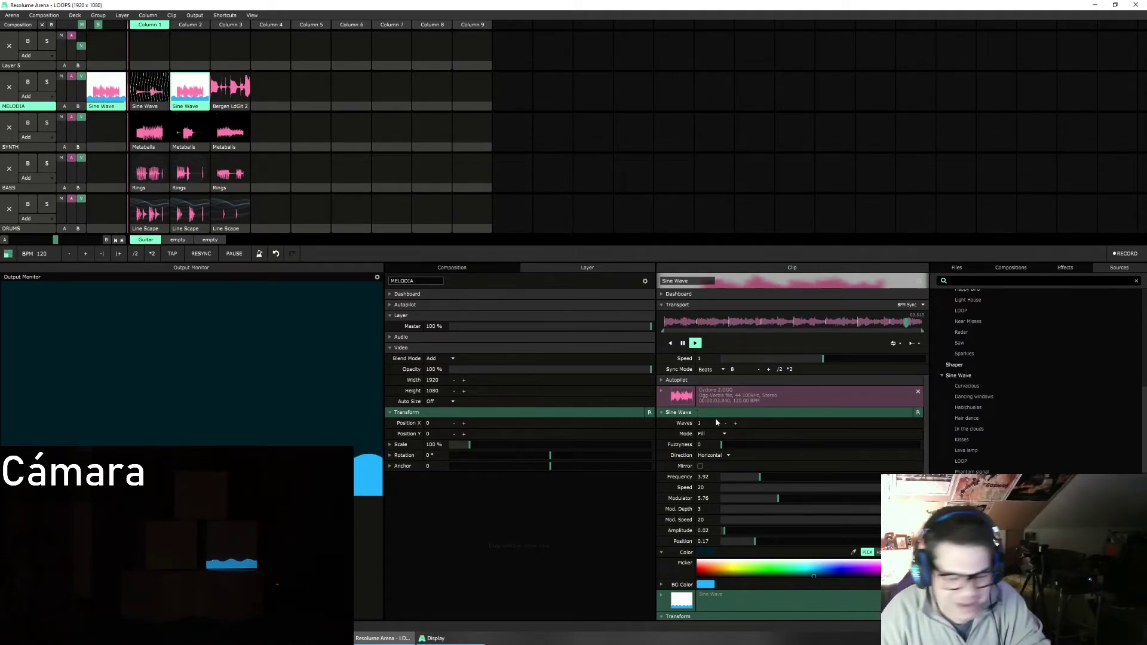
scroll(716, 422, "down", 1)
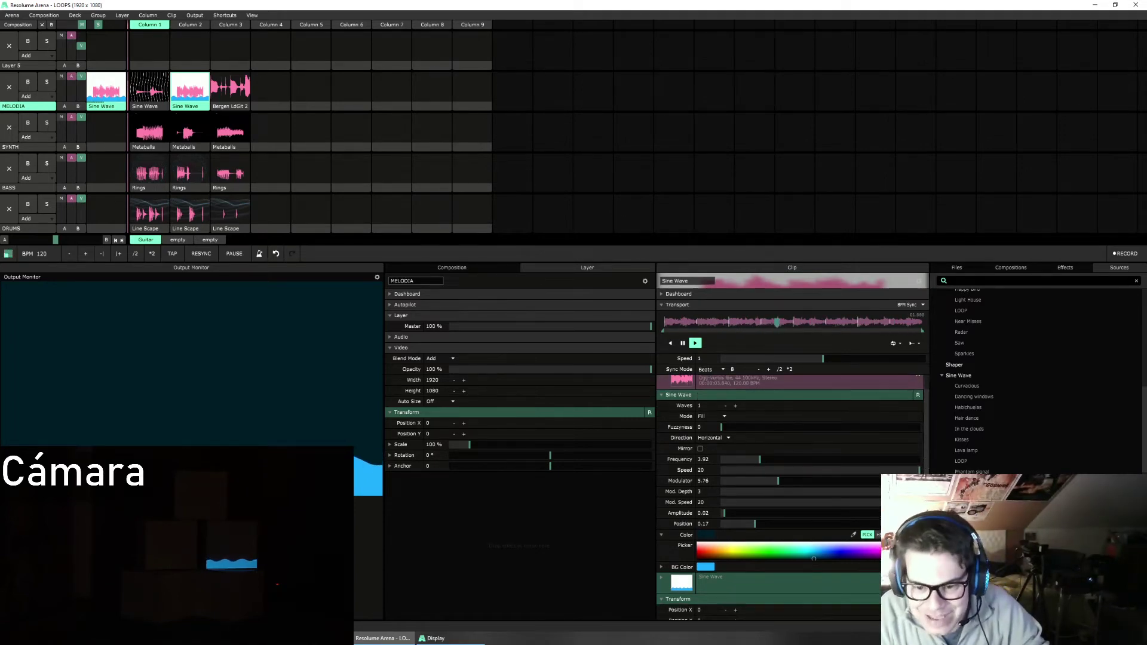
mouse_move(759, 459)
left_mouse_down()
mouse_move(896, 465)
mouse_move(765, 470)
left_mouse_up()
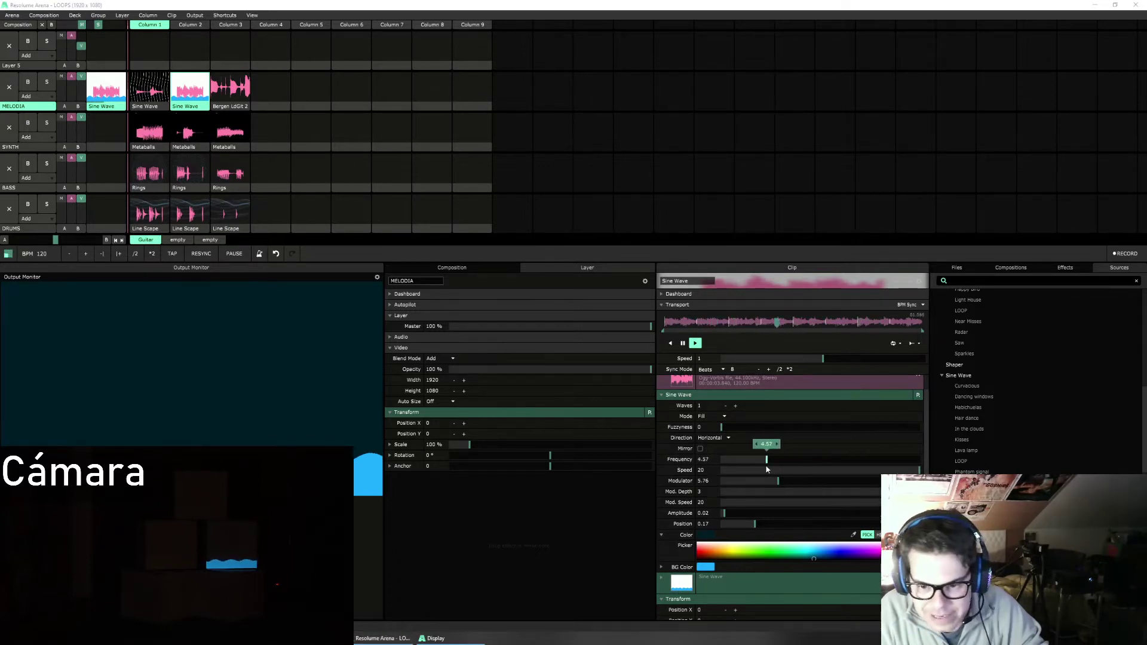
Step: Drive Frequency from Clip FFT and raise Modulator to 9.39
right_click(663, 460)
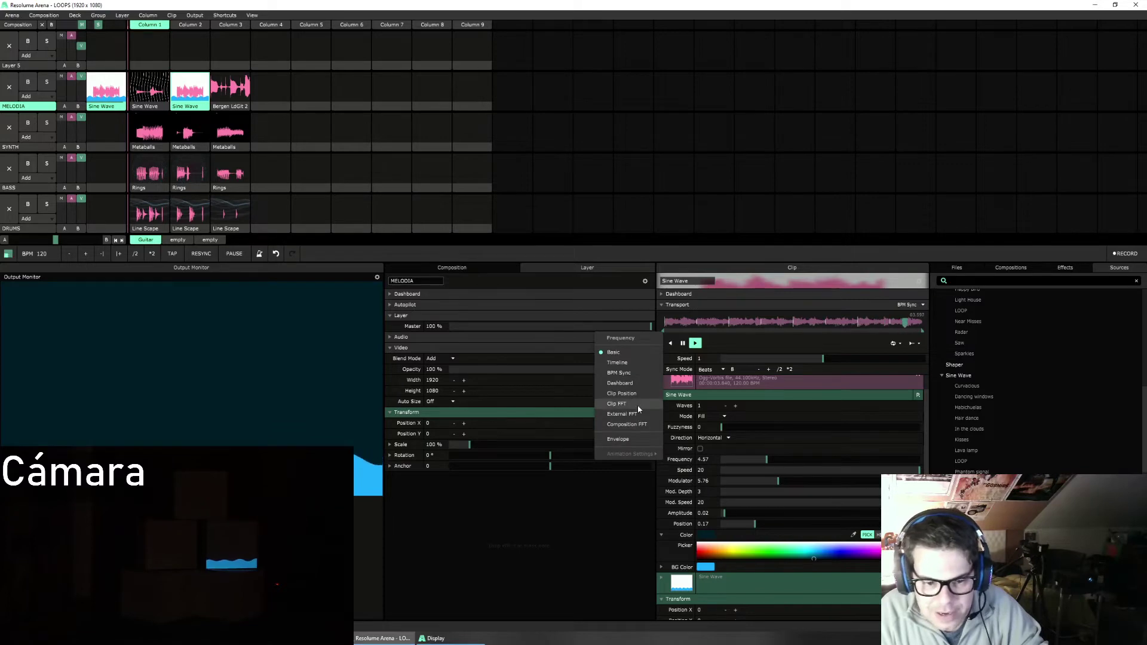
left_click(637, 405)
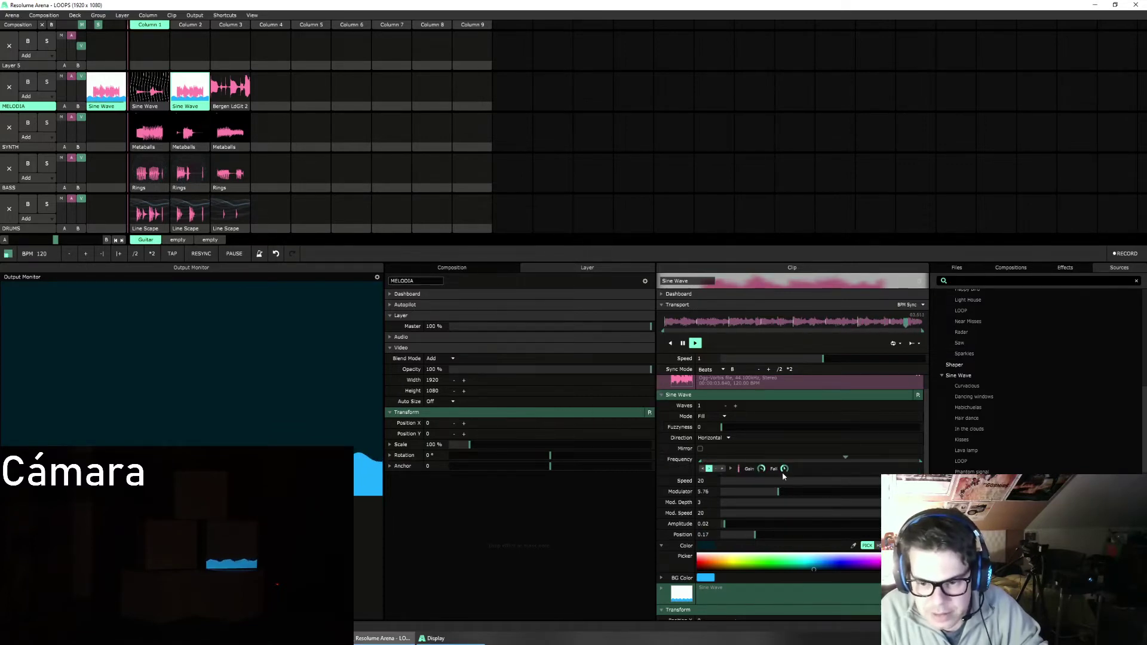
left_click_drag(778, 492, 816, 495)
Step: Drive Modulator from Clip FFT, raise Amplitude to 0.07 and narrow the Speed range
left_click(663, 495)
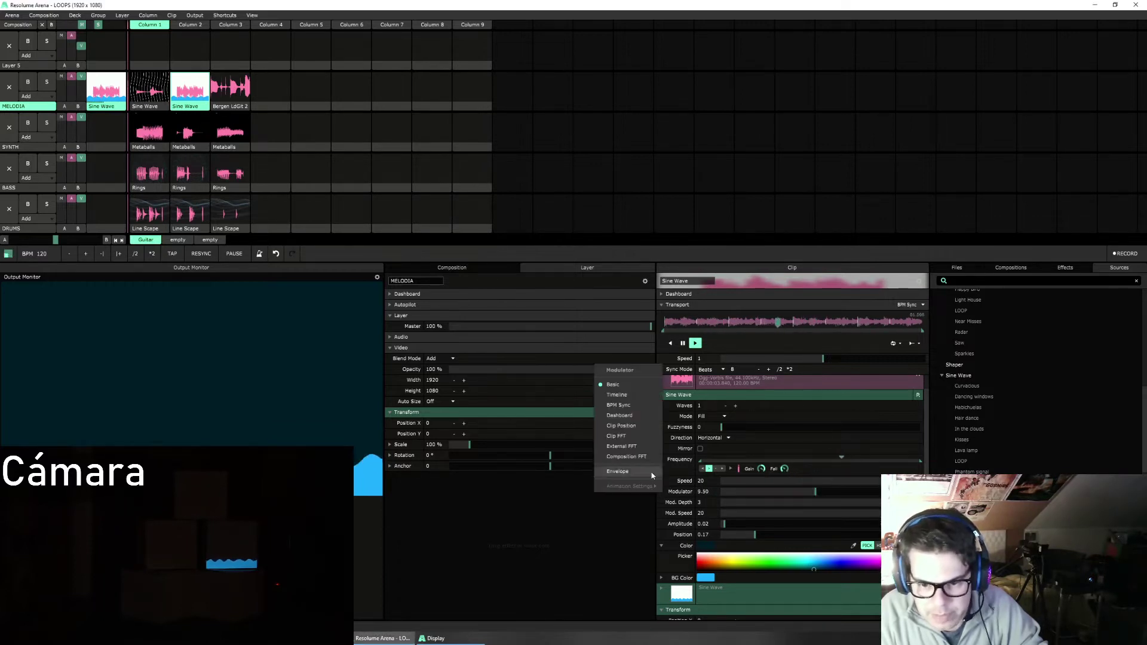
left_click(639, 436)
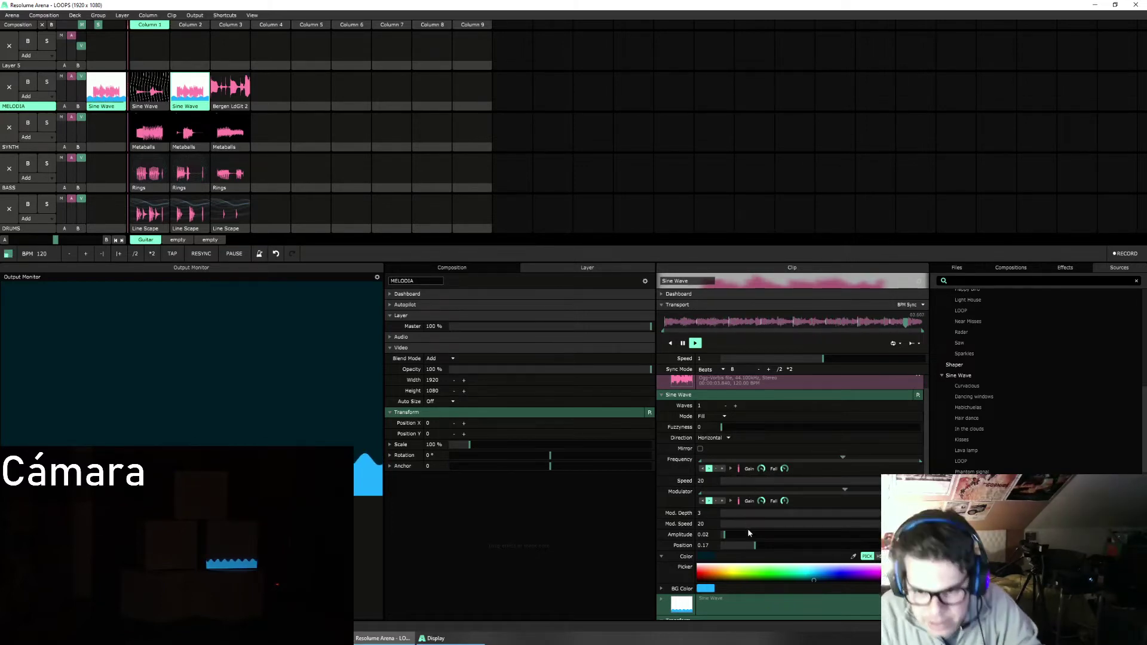
left_click_drag(723, 534, 782, 547)
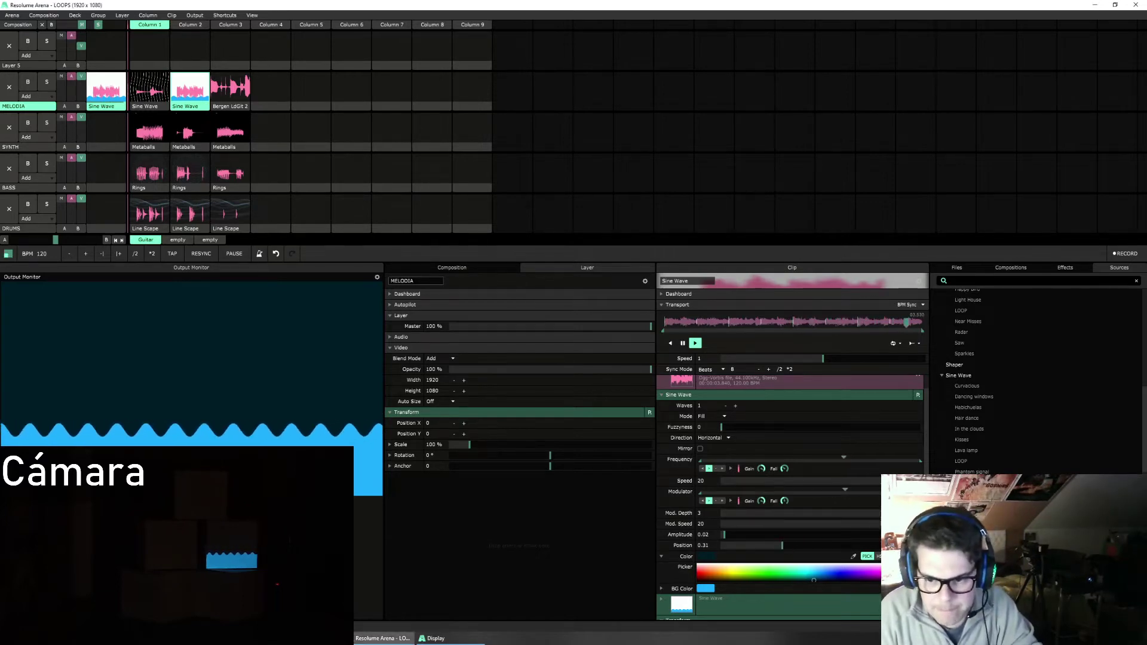
scroll(782, 547, "down", 2)
scroll(783, 547, "down", 1)
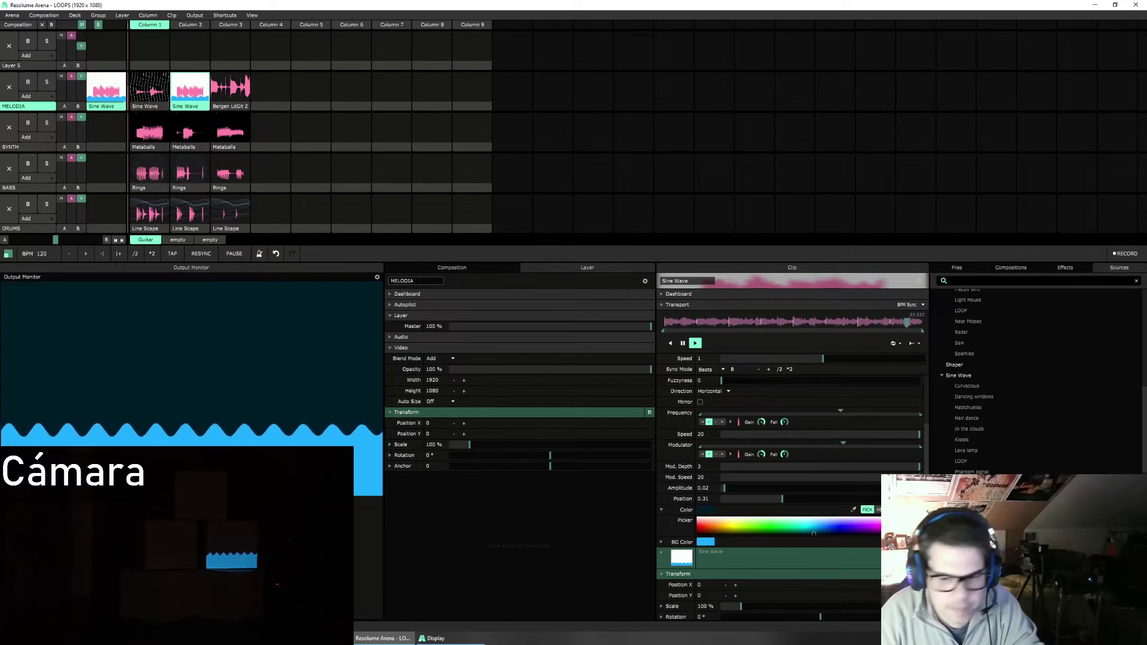
left_click_drag(921, 451, 806, 453)
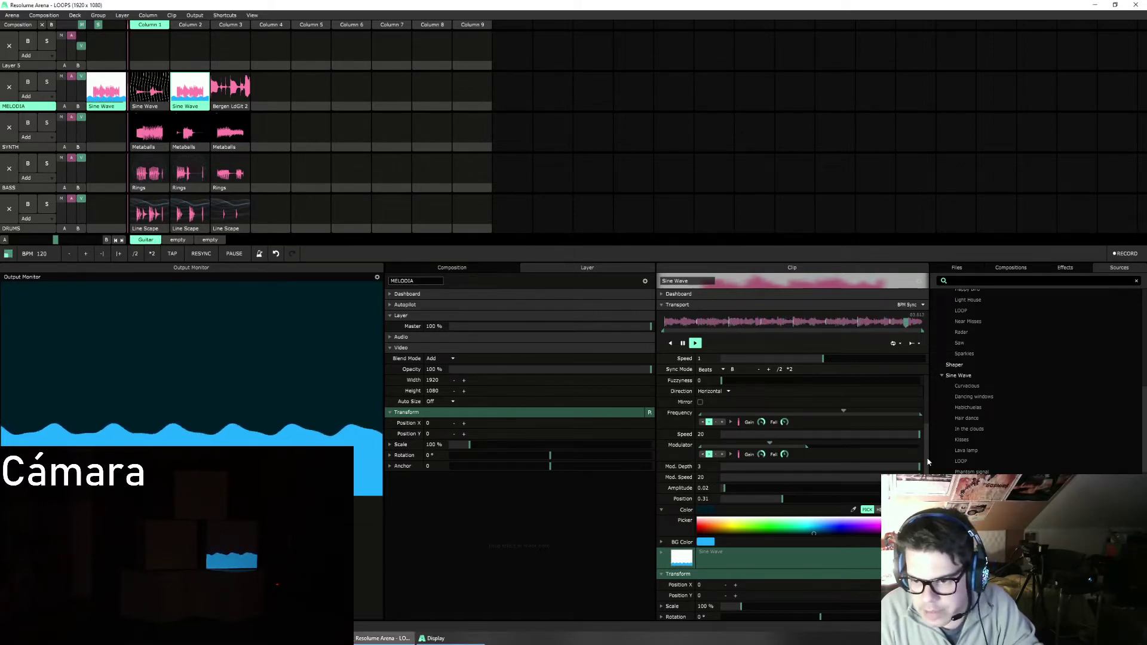
Step: Try 2 Waves and Line mode, revert to 1 filled wave, then select Bergen LdGit 2
scroll(921, 418, "up", 2)
left_click(736, 423)
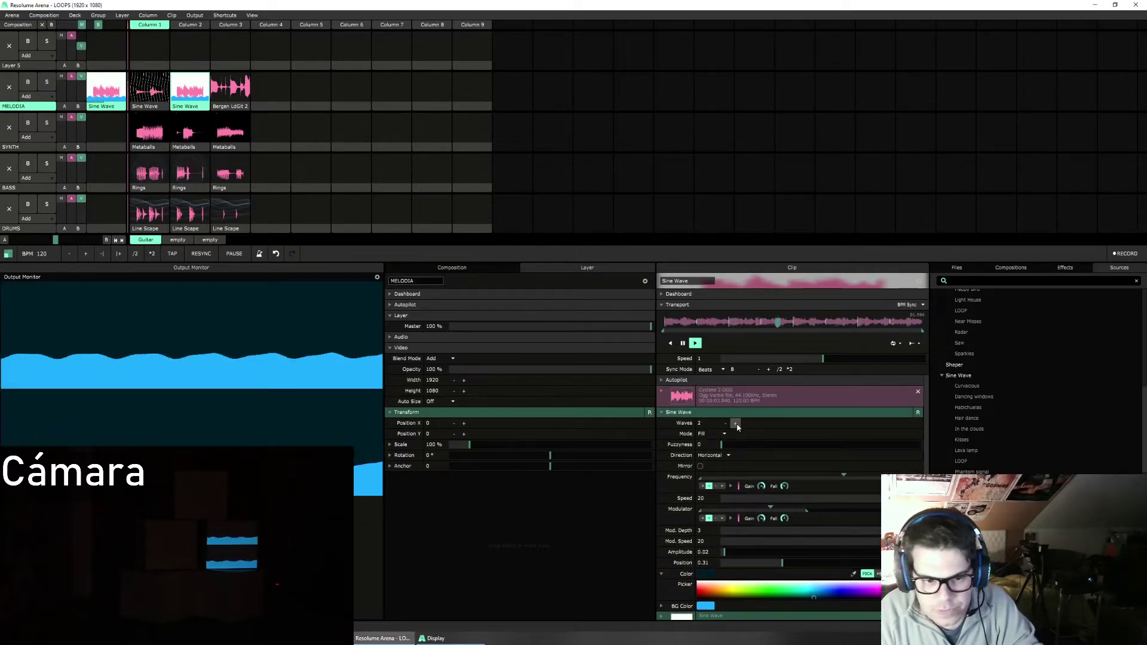
left_click(725, 425)
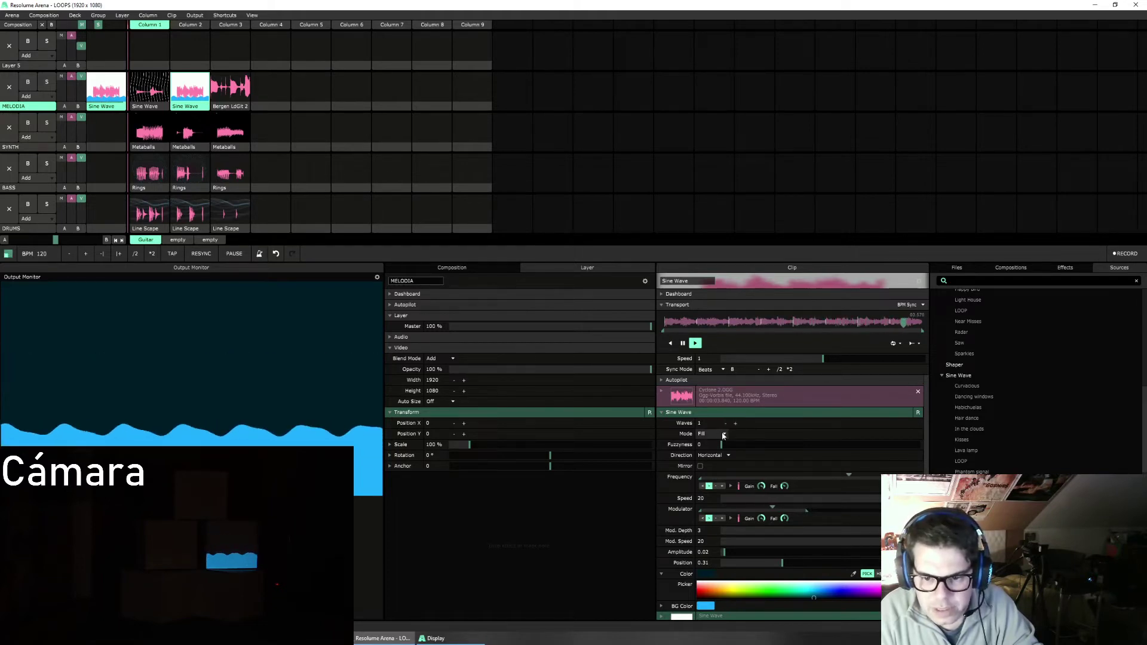
left_click(722, 434)
left_click(721, 444)
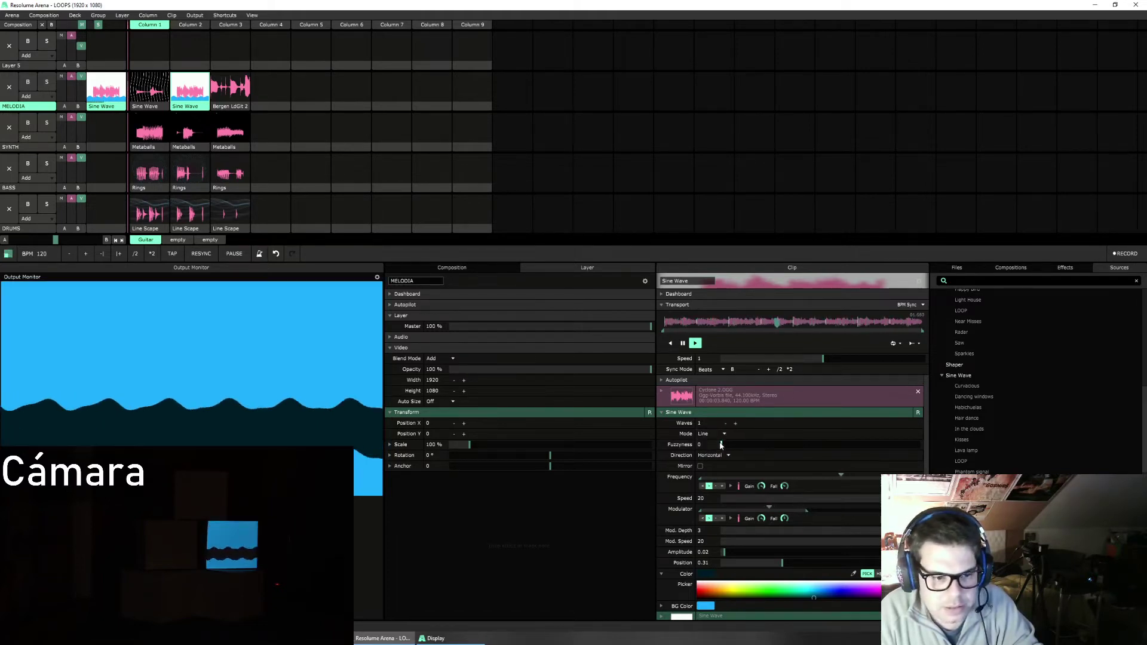
left_click(722, 434)
left_click(724, 452)
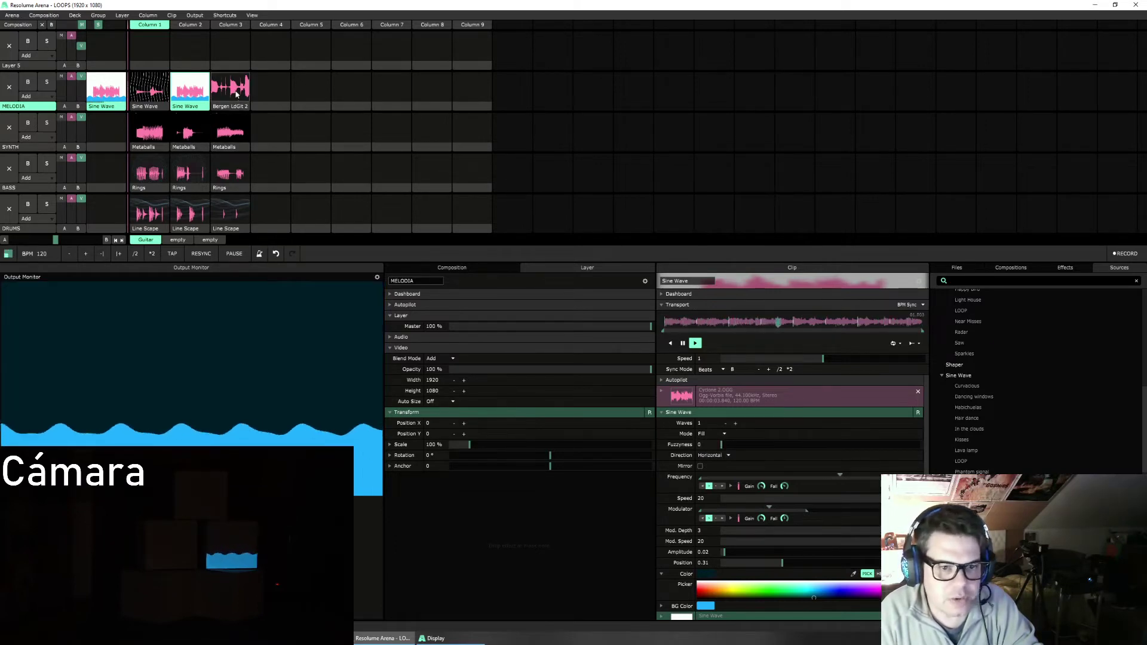
left_click(237, 95)
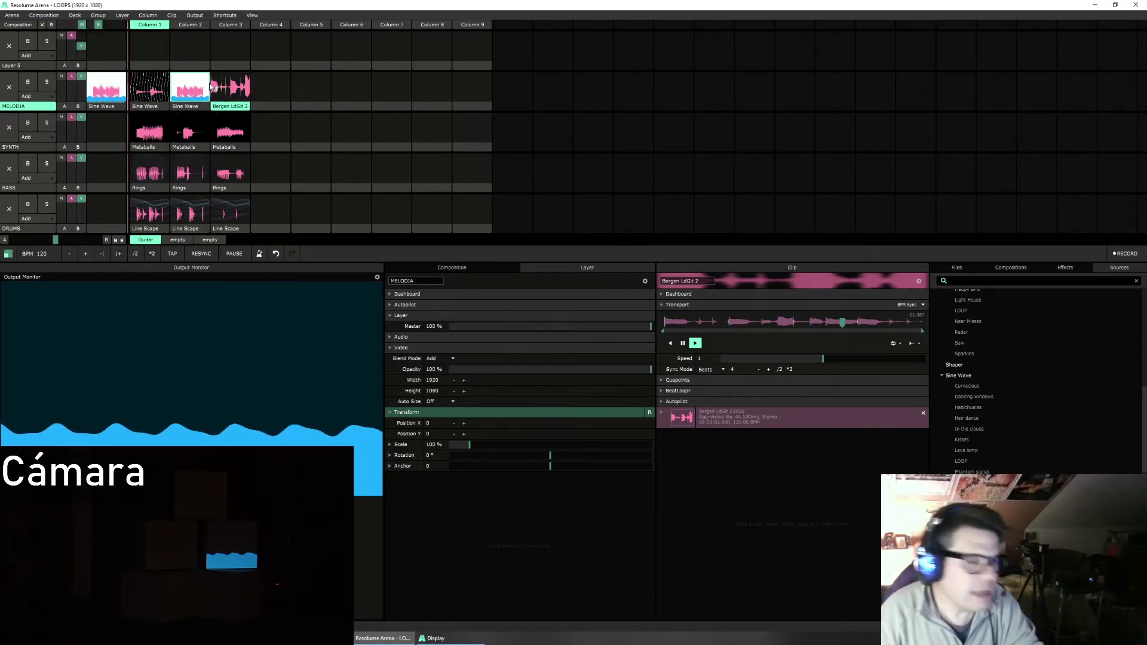
left_click_drag(238, 90, 106, 90)
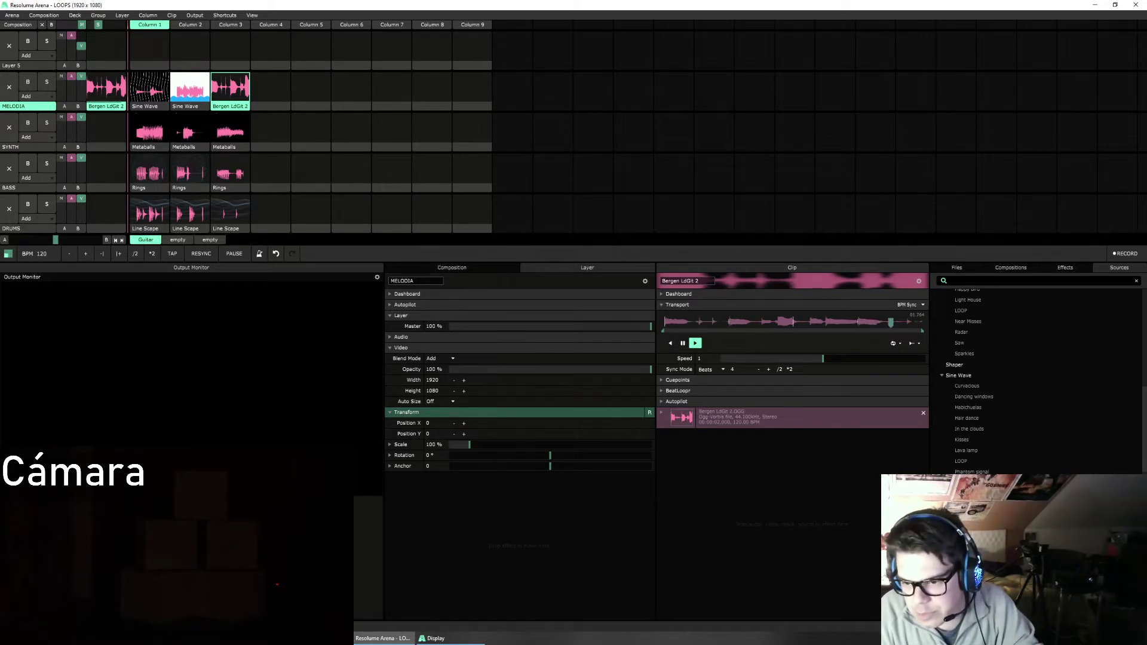
left_click_drag(971, 472, 798, 412)
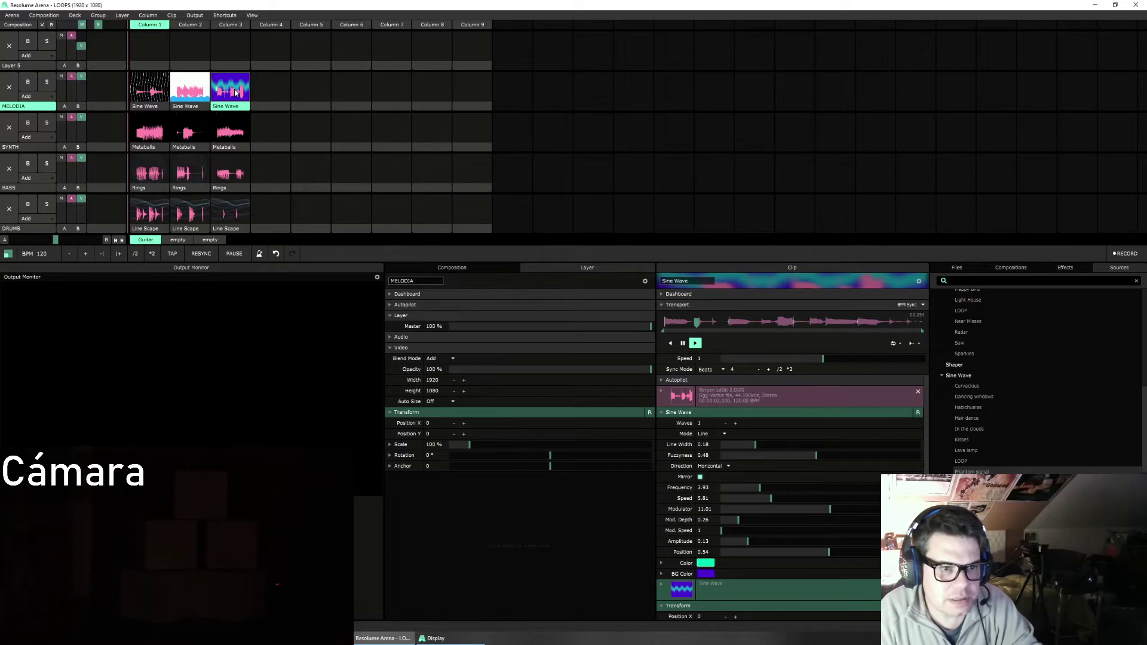
left_click(236, 92)
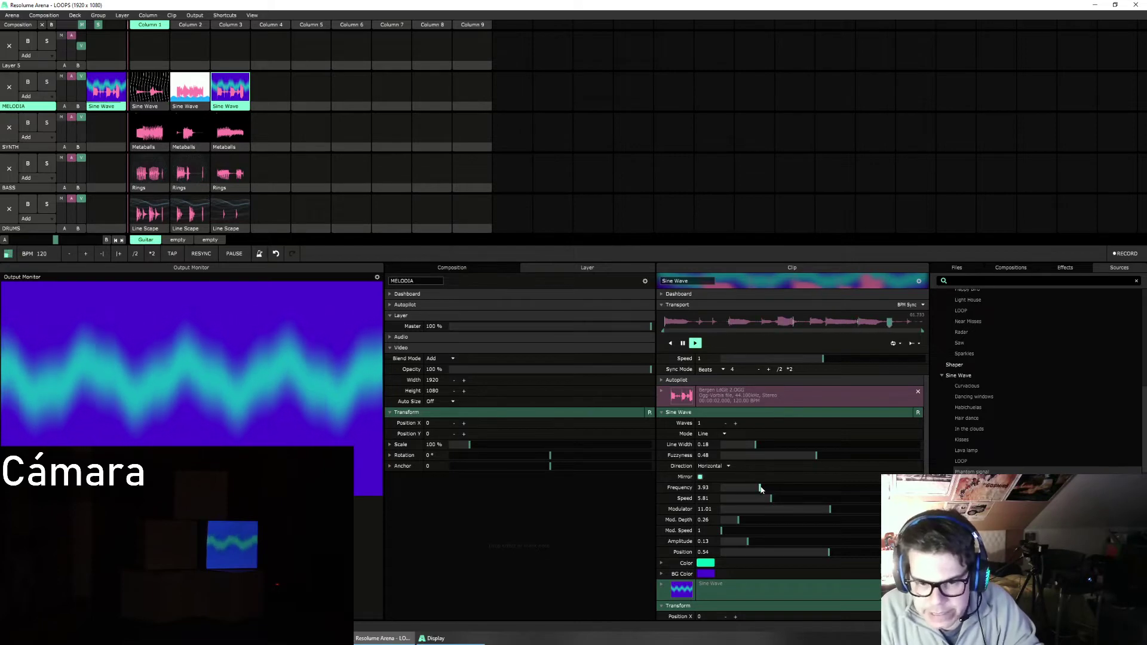
mouse_move(767, 488)
left_mouse_down()
mouse_move(807, 488)
mouse_move(768, 488)
mouse_move(777, 508)
mouse_move(823, 508)
mouse_move(778, 488)
left_mouse_up()
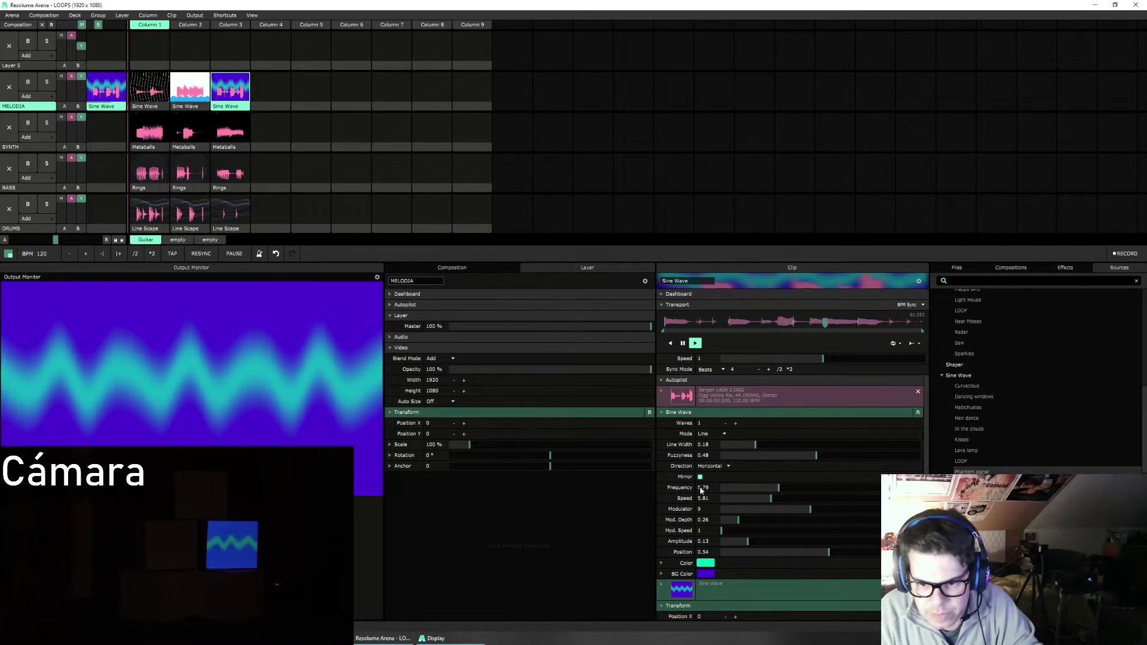
right_click(665, 486)
left_click(640, 438)
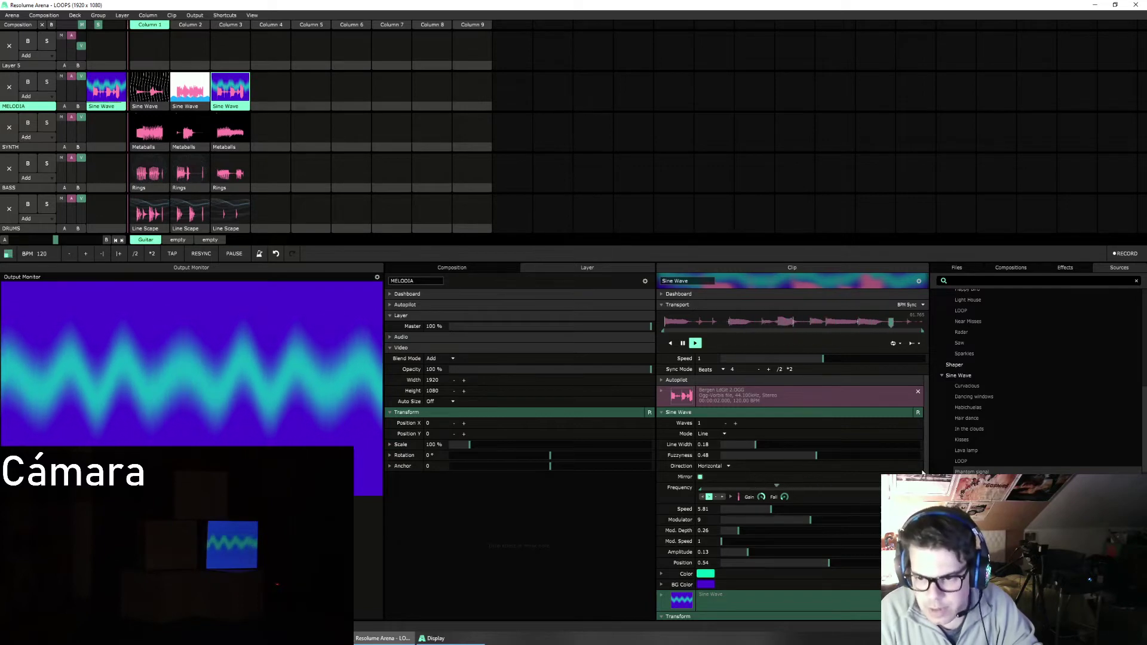
scroll(923, 473, "down", 1)
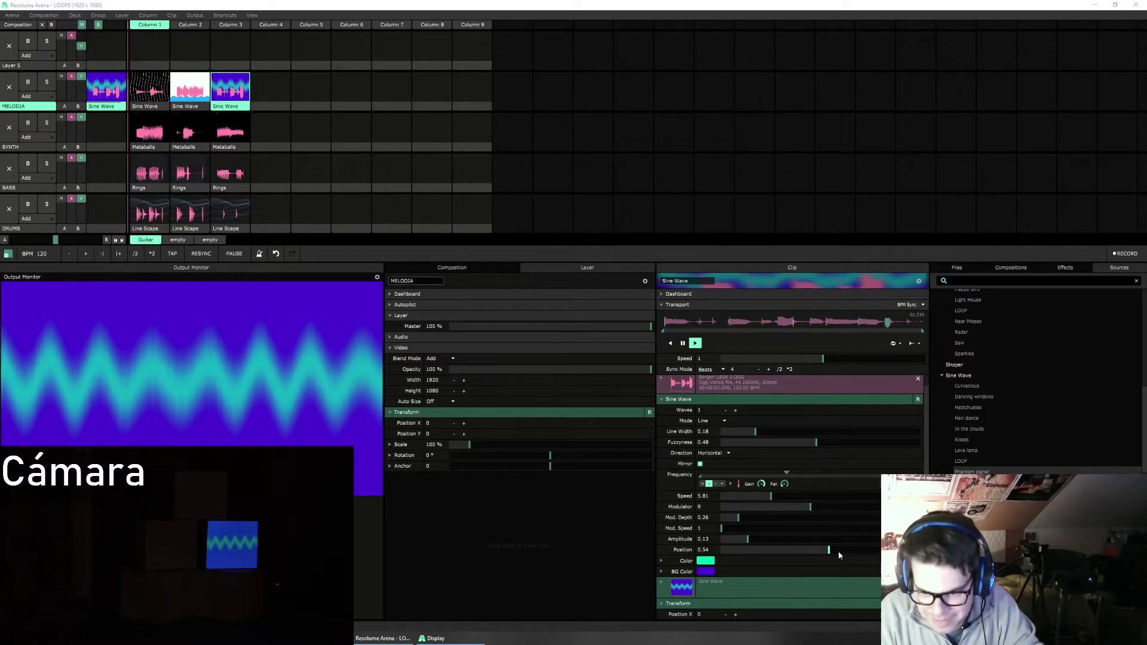
Step: Set Position to 0.48, link Modulator to Clip FFT and adjust its audio range
left_click_drag(838, 555, 817, 554)
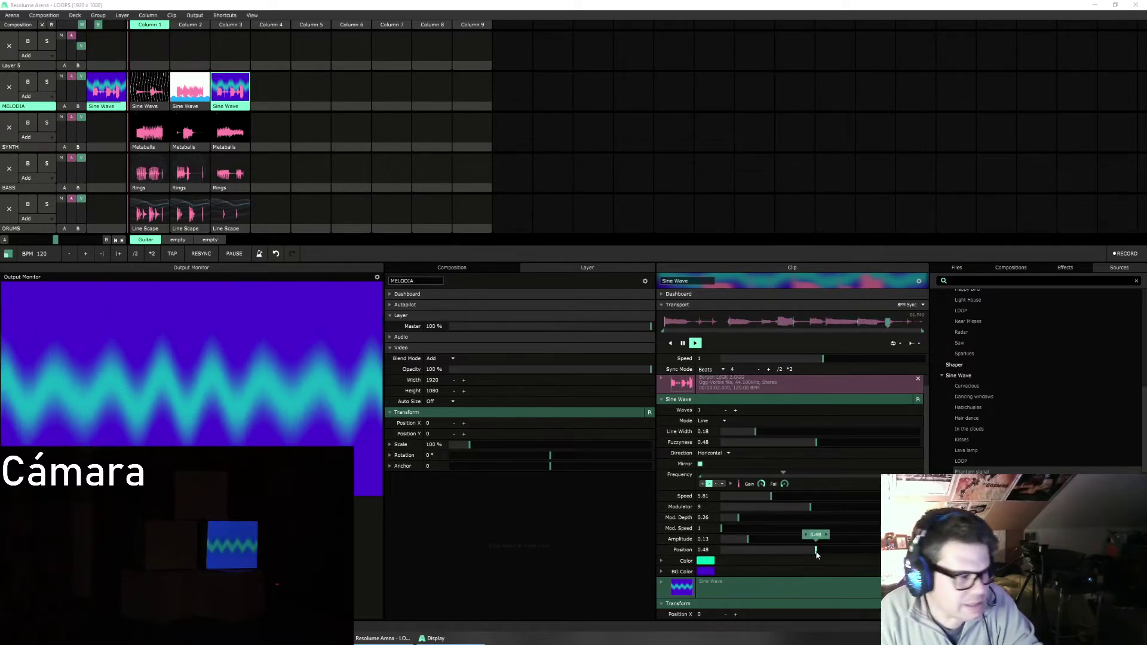
left_click(660, 506)
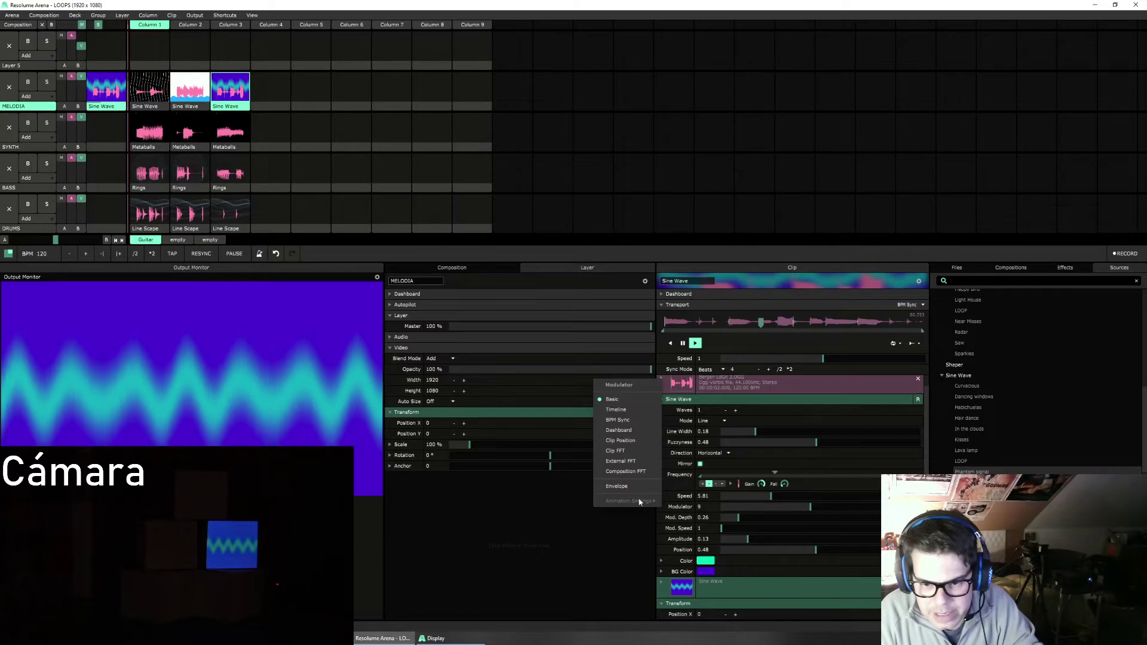
left_click(629, 450)
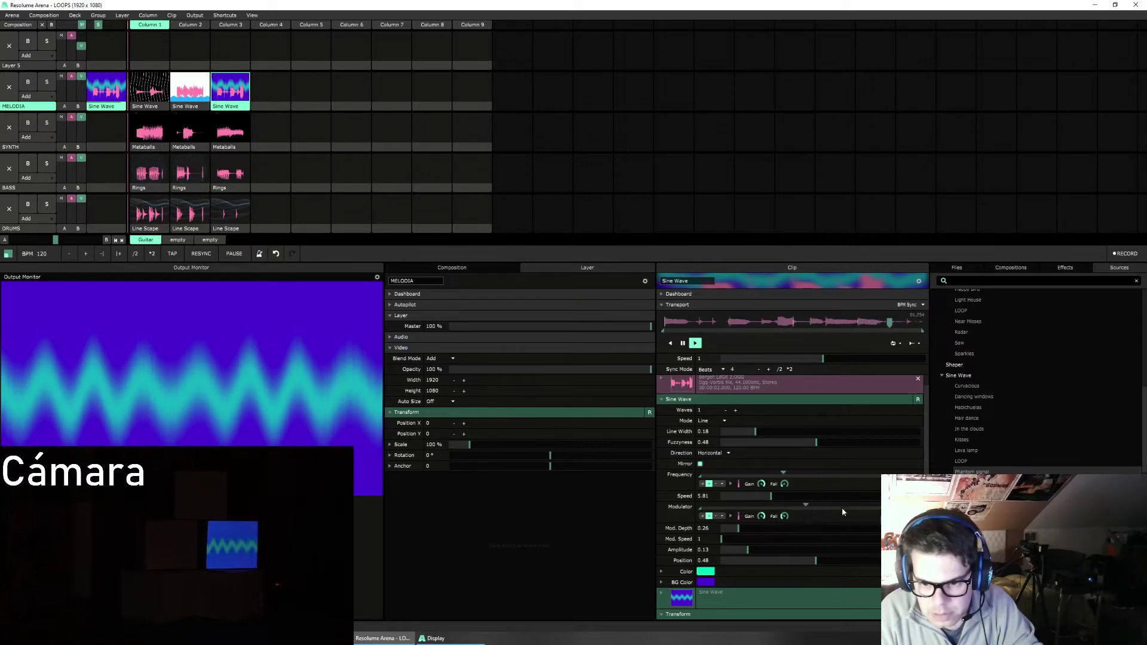
left_click_drag(921, 476, 835, 510)
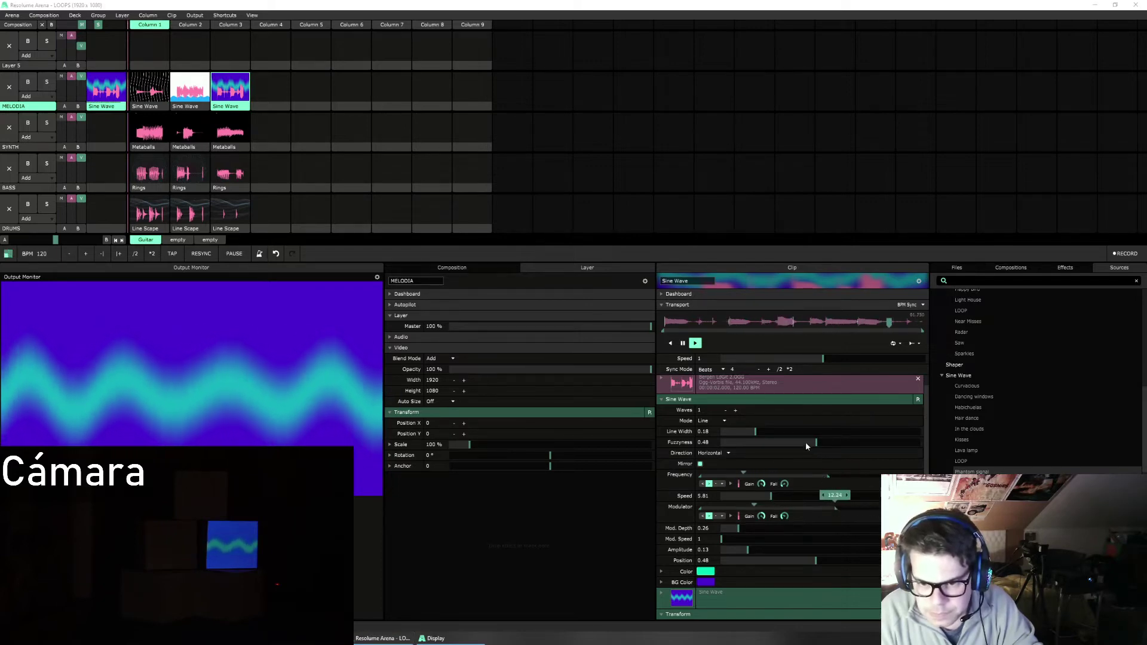
Step: Set Fuzzyness to 0, raise Amplitude with Clip FFT, and change BG Color to black
left_click_drag(815, 442, 729, 459)
left_click_drag(752, 549, 802, 551)
right_click(662, 550)
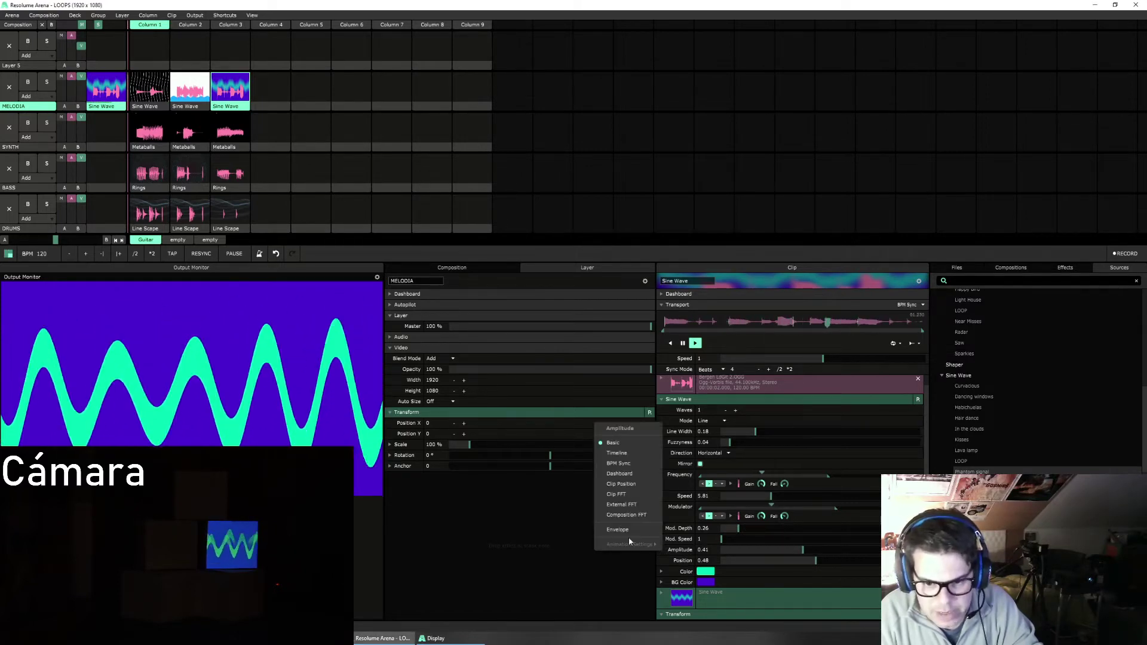
left_click(615, 494)
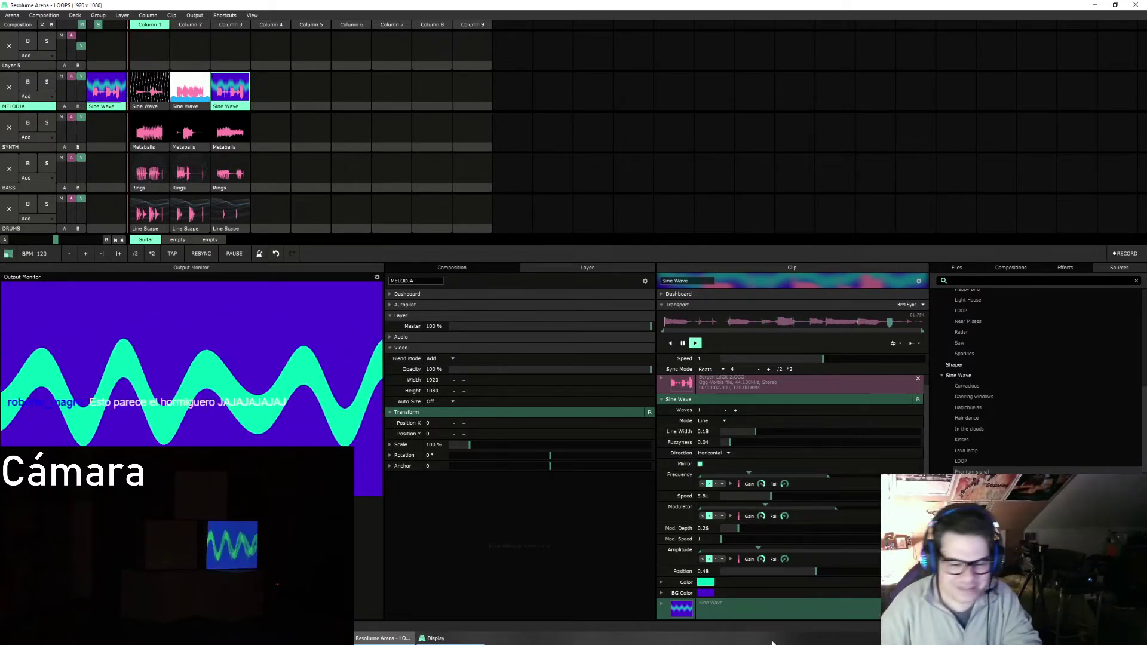
left_click(705, 593)
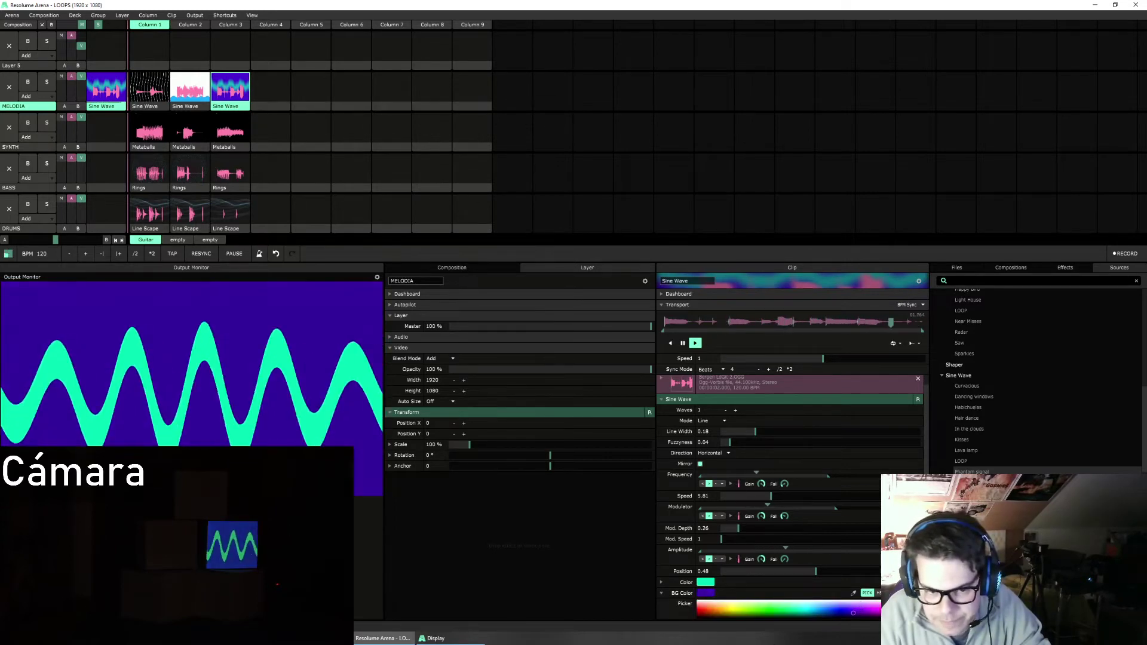
left_click_drag(853, 615, 851, 619)
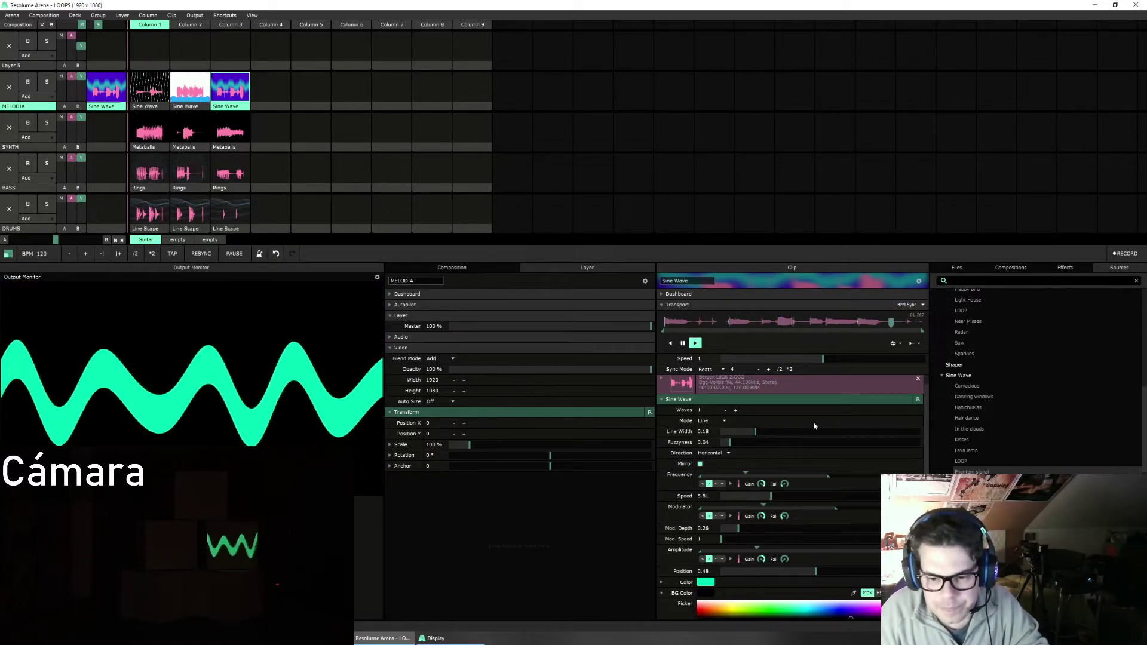
Step: Preview Line Scape on DRUMS and Rings on BASS, clear the layers, then select the third Sine Wave clip
left_click(161, 209)
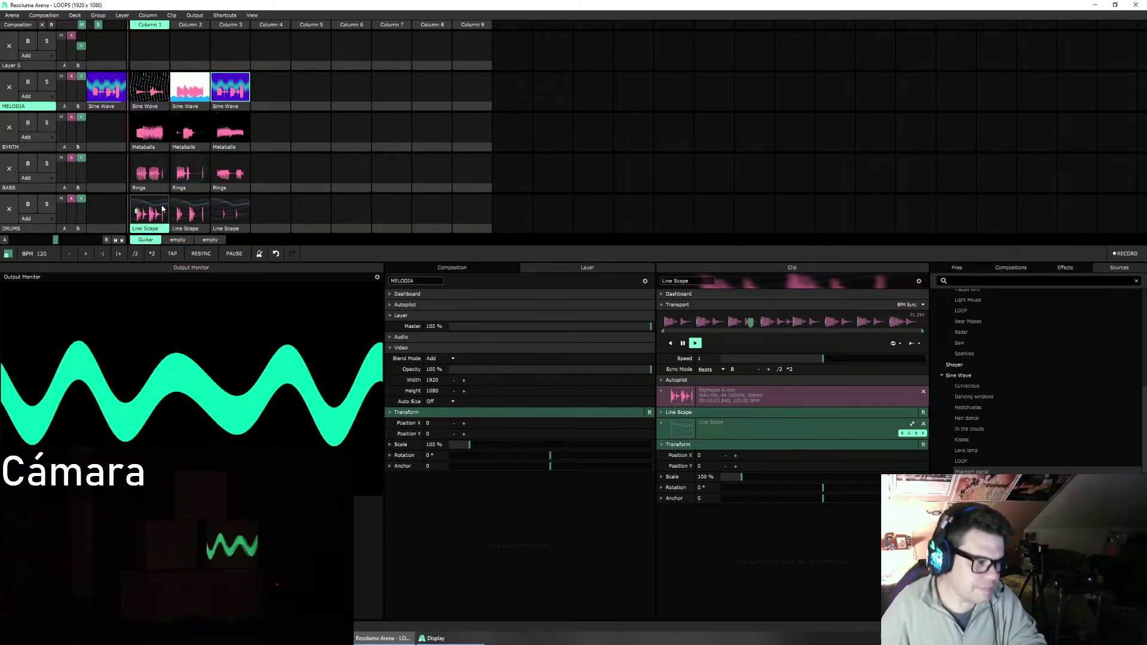
left_click_drag(162, 209, 106, 212)
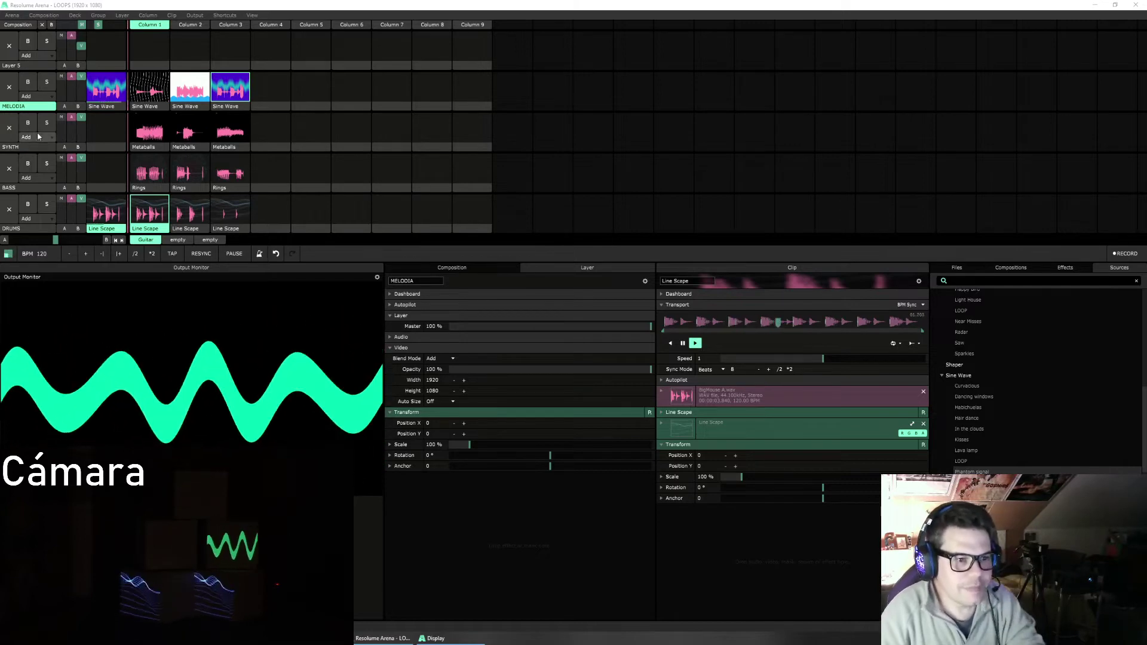
left_click(9, 87)
left_click(10, 206)
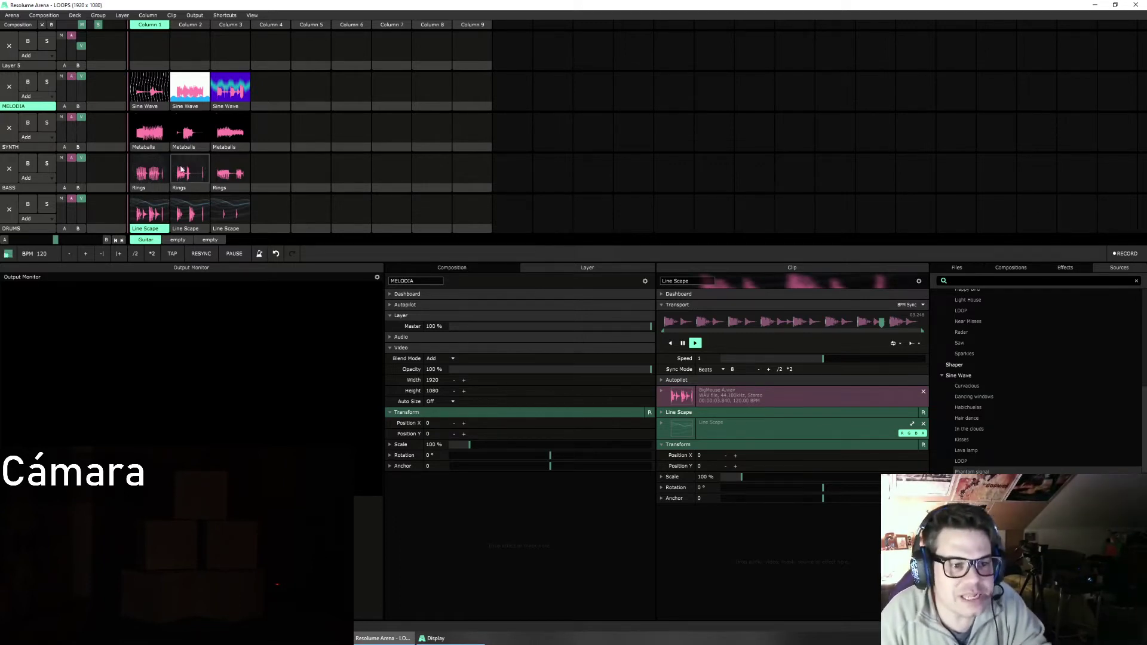
left_click(148, 176)
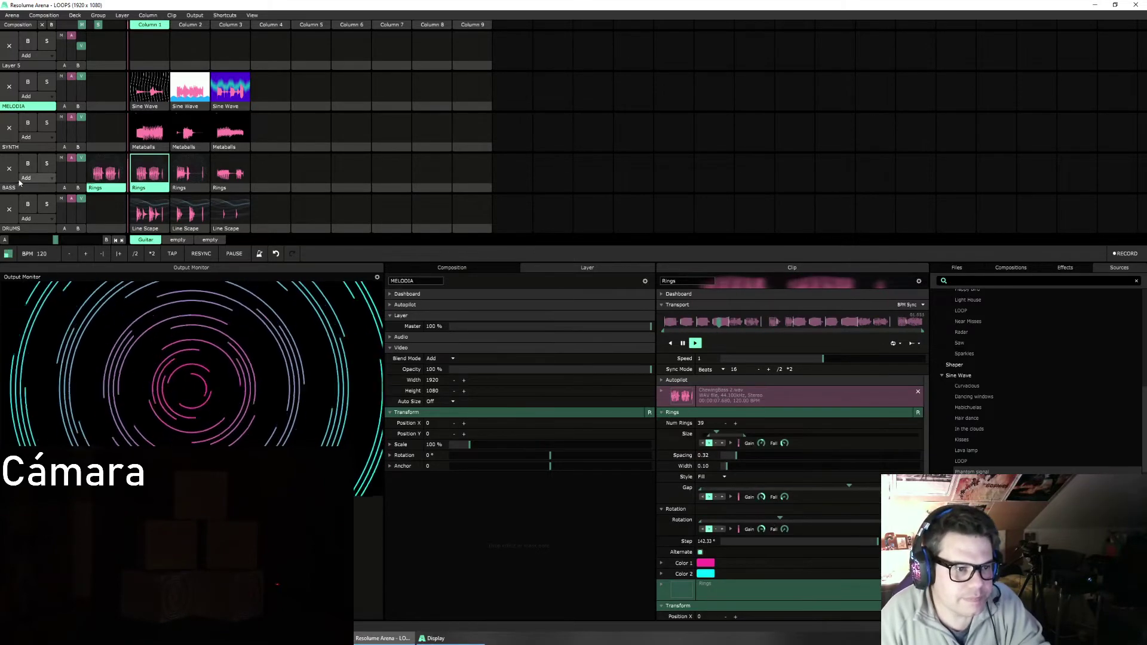
left_click(230, 95)
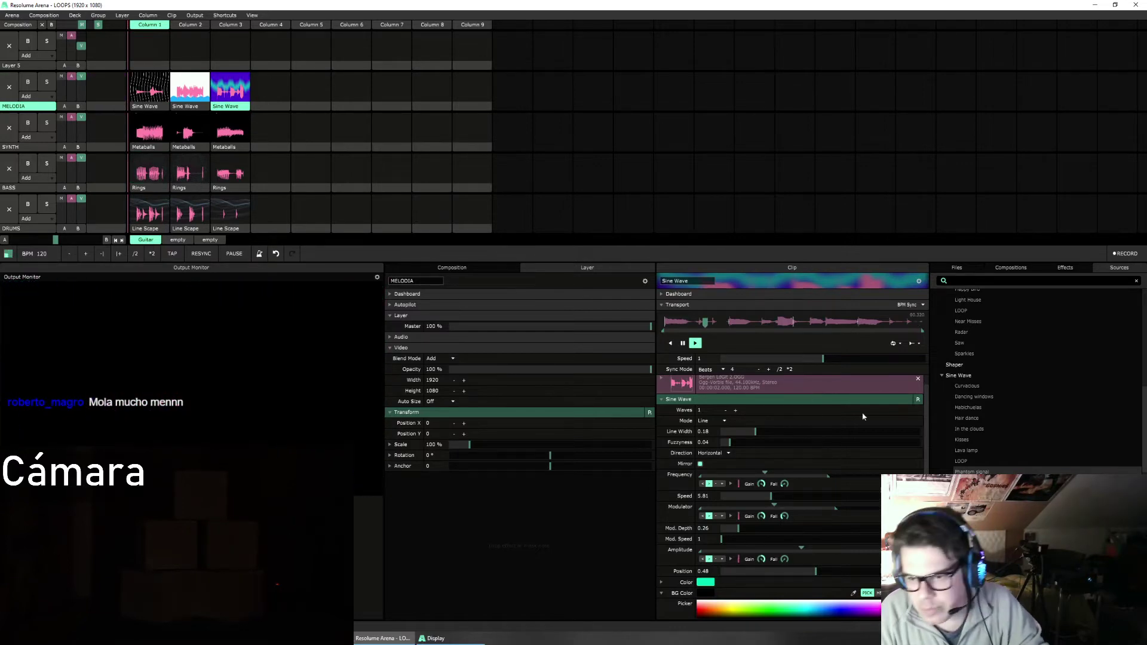
Step: In the Files browser, collapse Guitar and open the Rock Pop Vol. 8 Bass folder
left_click(972, 269)
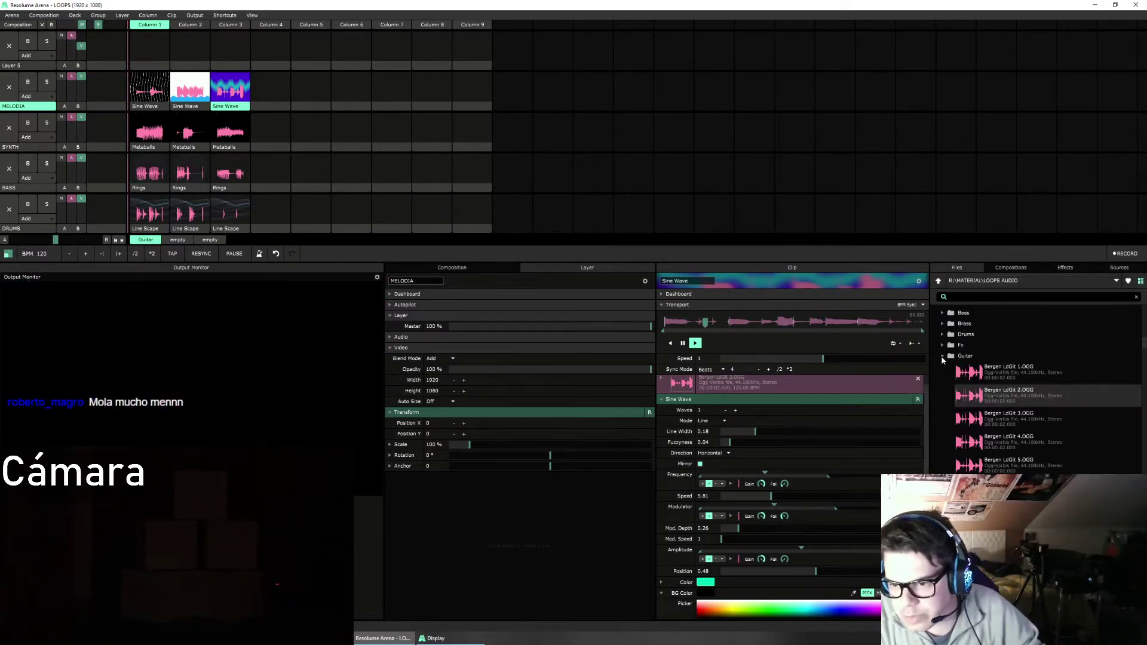
left_click(942, 357)
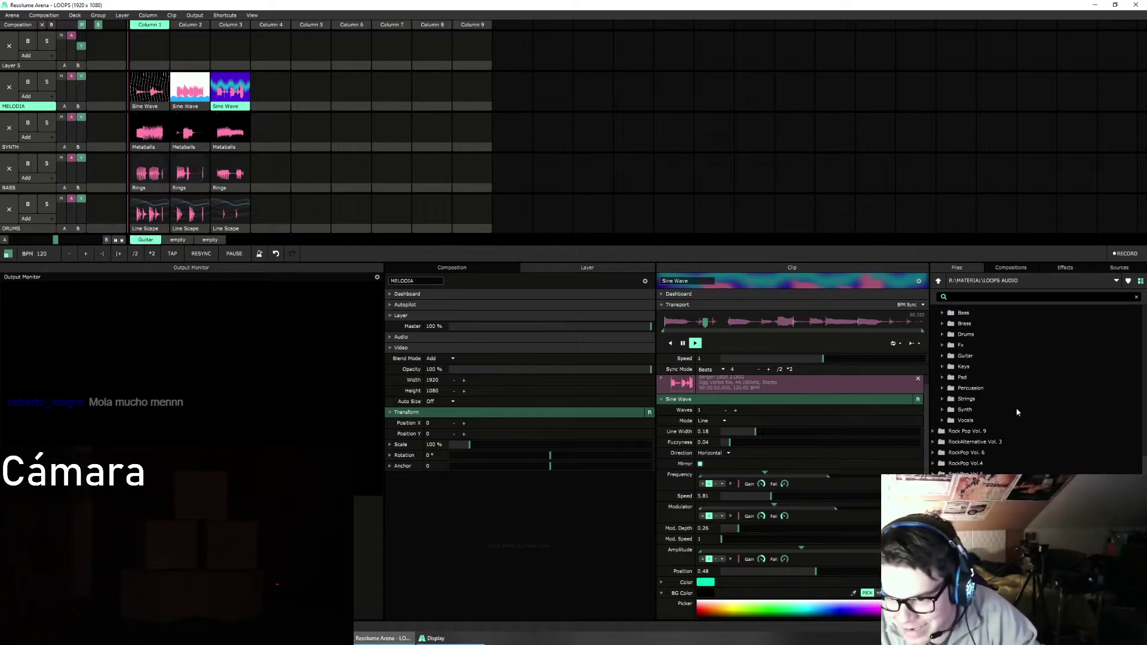
scroll(1015, 388, "down", 3)
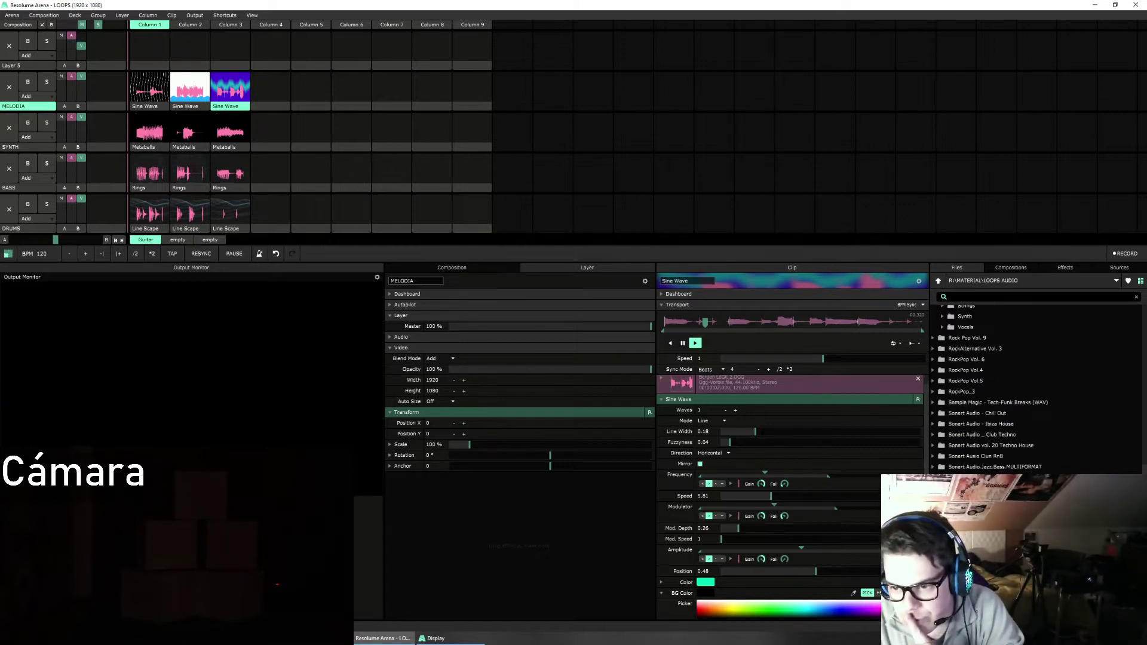
scroll(991, 431, "up", 5)
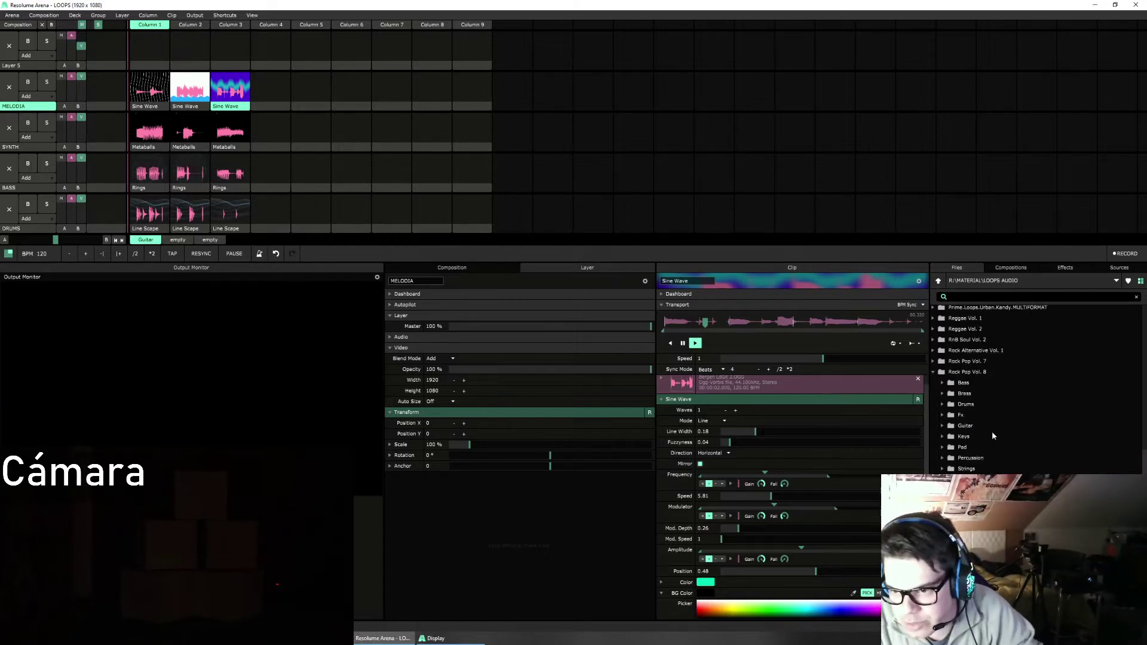
double_click(944, 385)
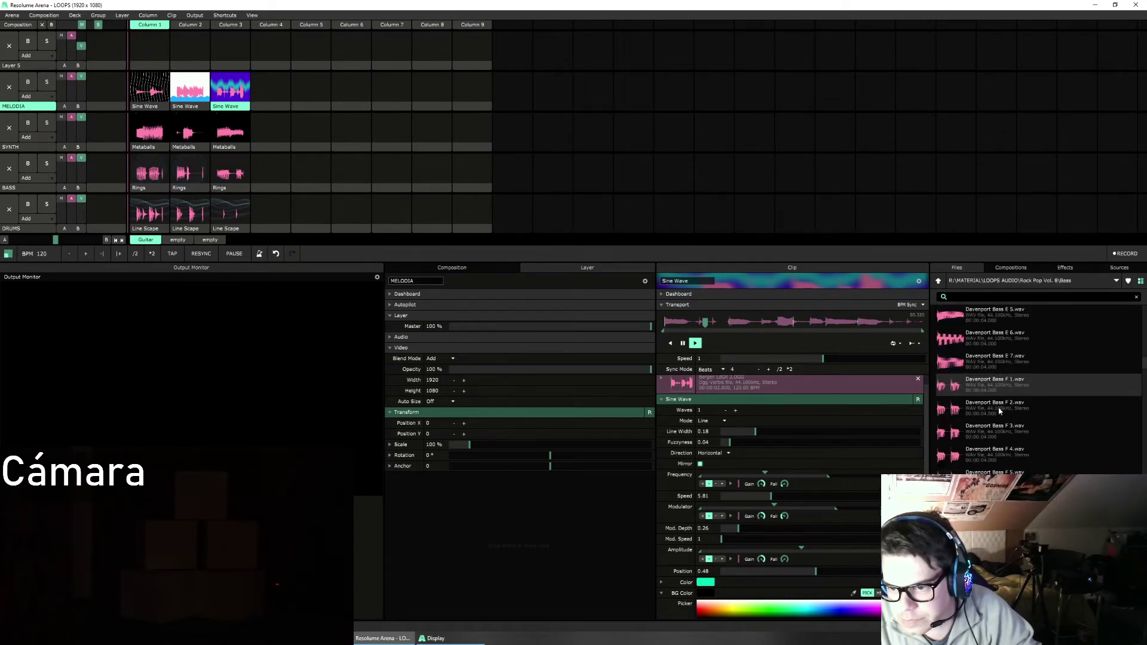
Step: Put Davenport Bass F 2.wav in BASS column 4, play it and set Transport to BPM Sync
left_click_drag(995, 411, 273, 175)
left_click(275, 176)
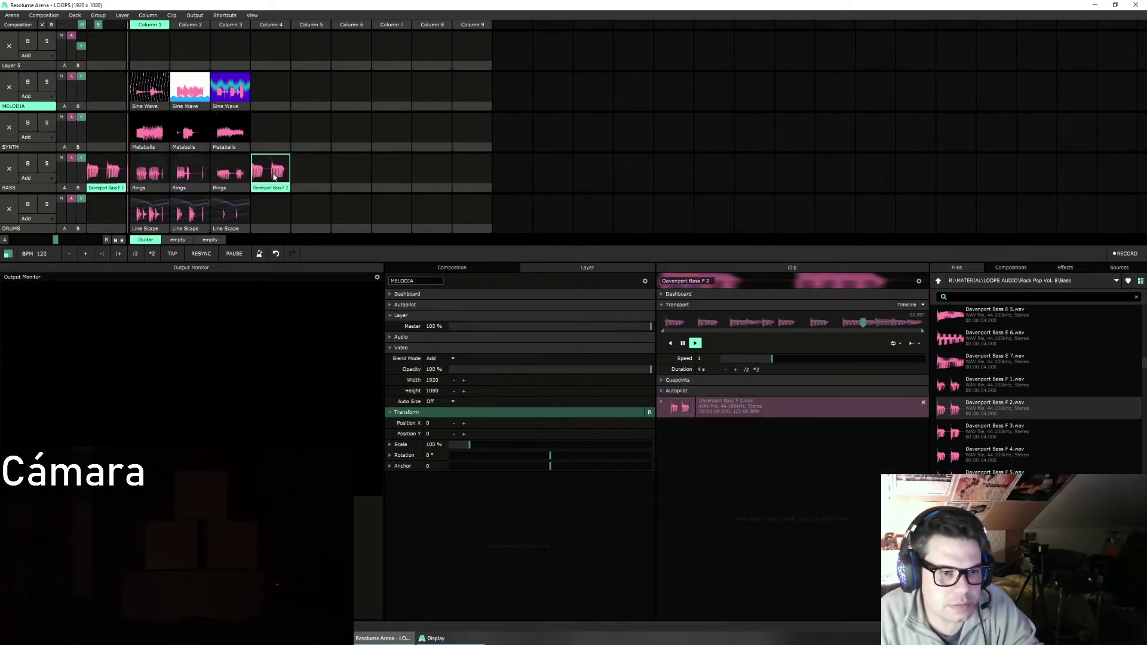
left_click(912, 306)
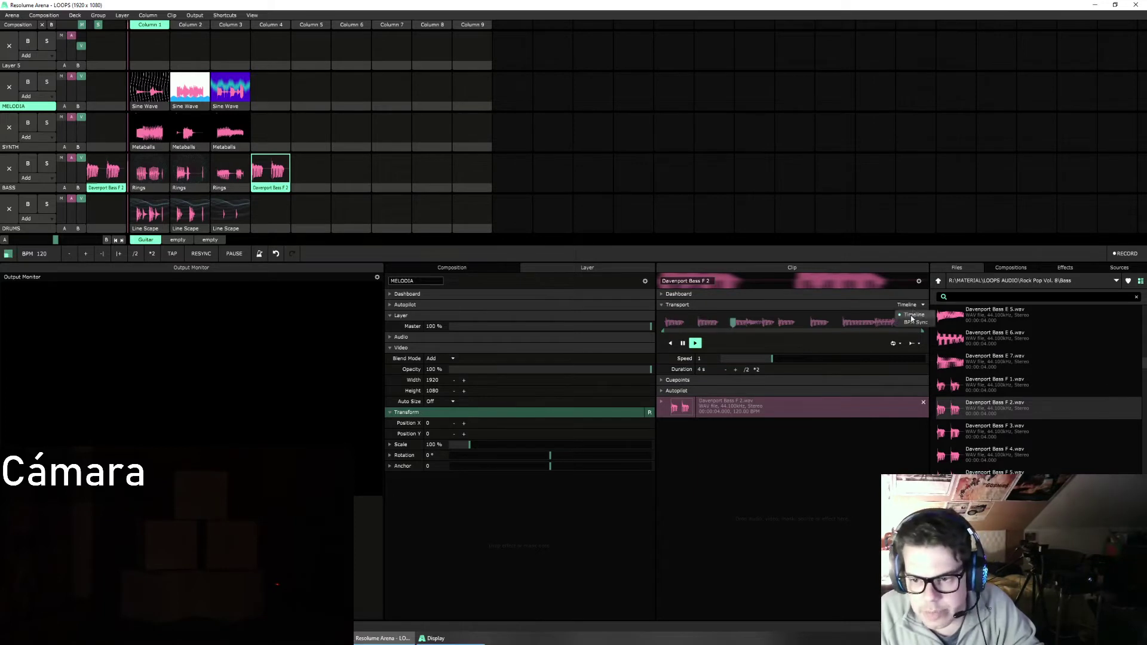
left_click(912, 324)
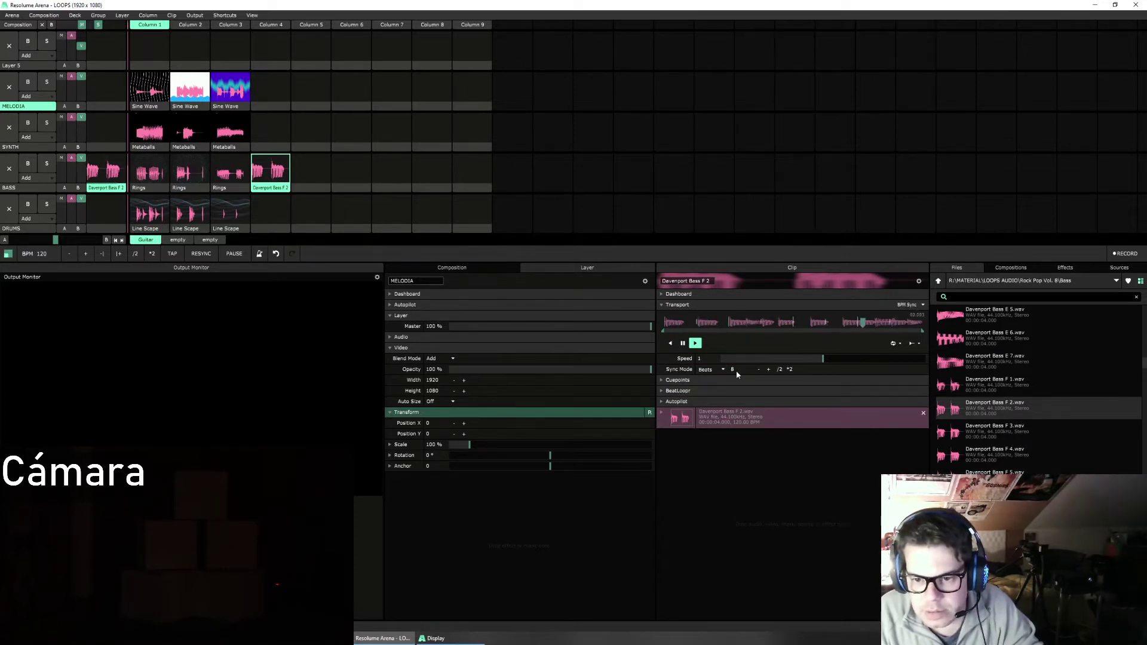
Step: Play the second Line Scape drum clip and relaunch the Davenport Bass F 2 clip
left_click(191, 215)
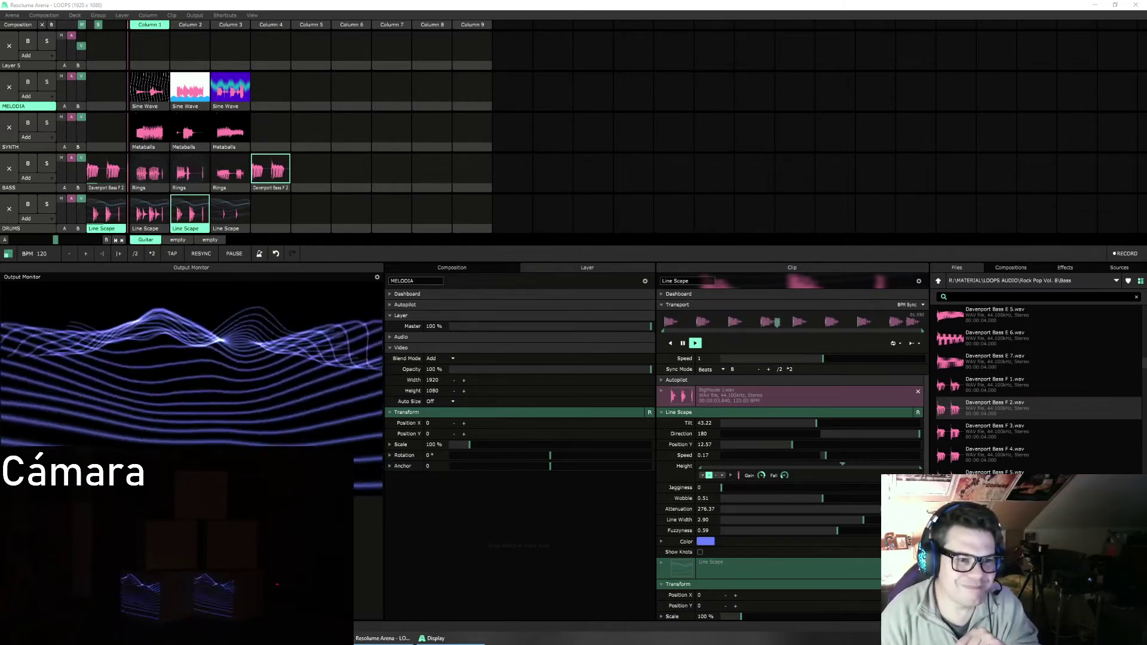
left_click(17, 176)
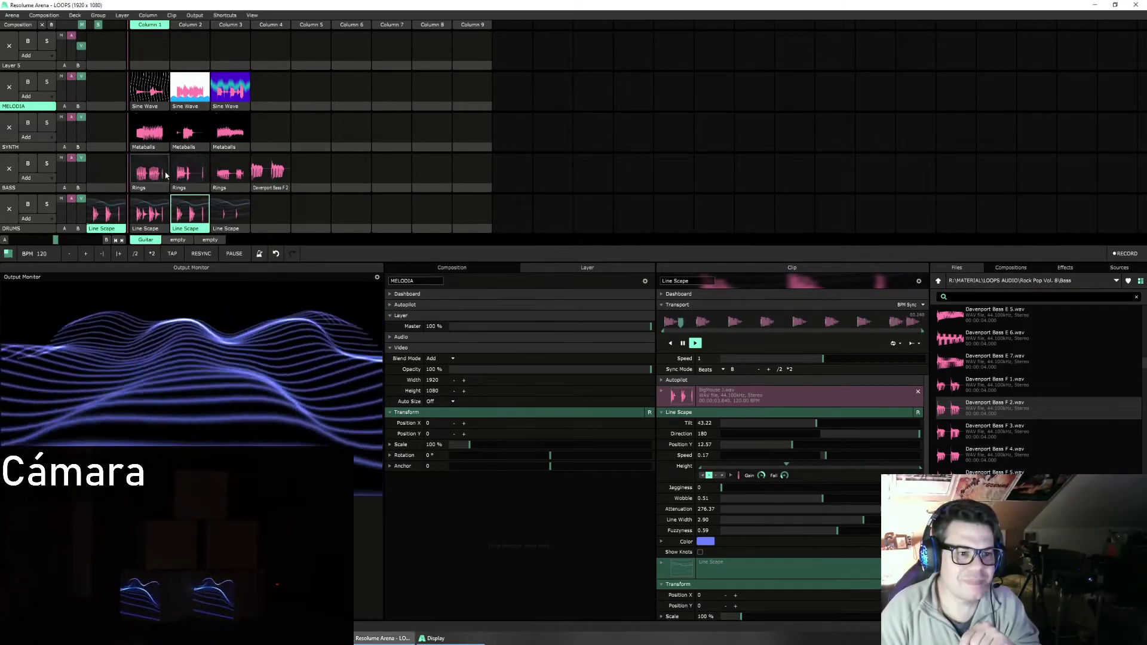
left_click(269, 178)
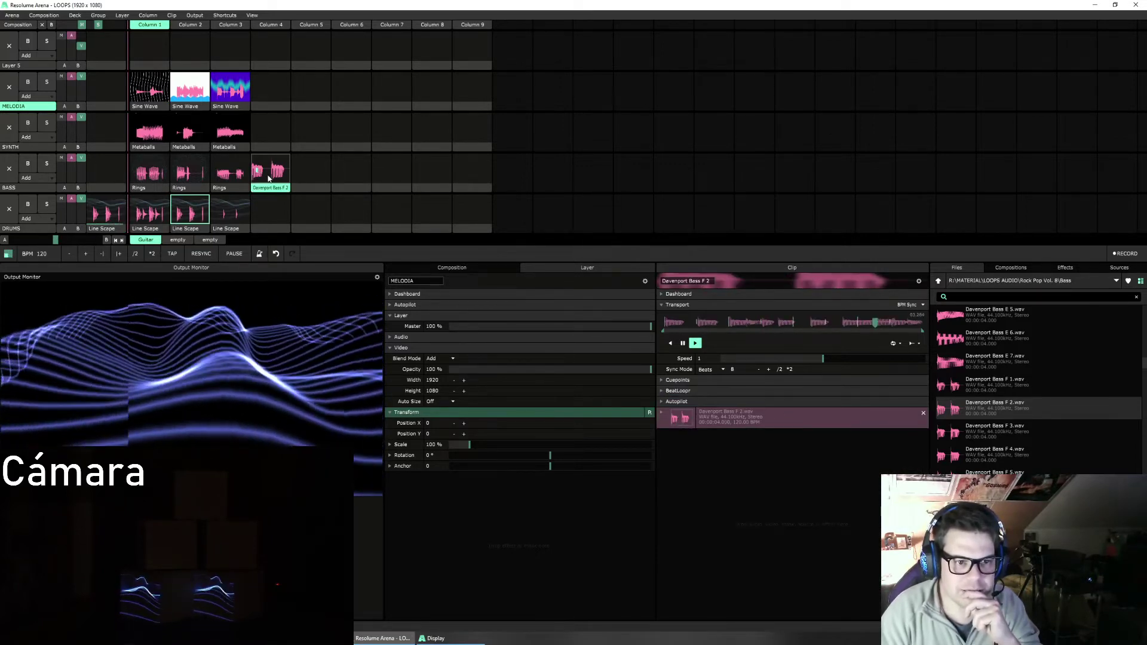
left_click(268, 177)
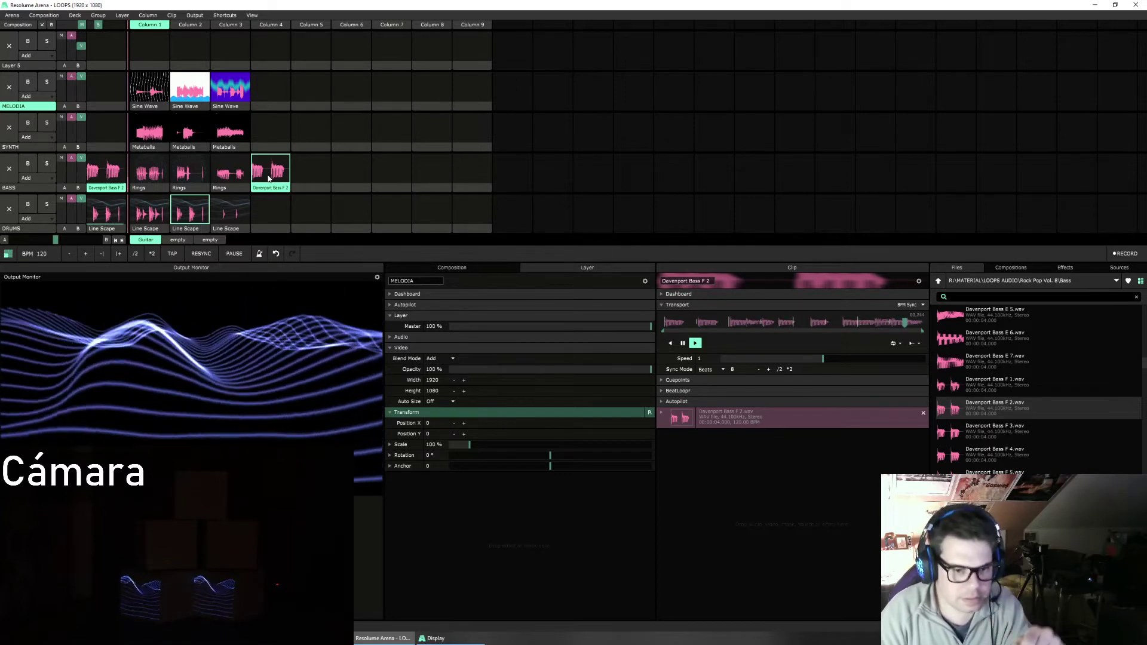
Step: Lower MELODIA's volume, stop MELODIA, BASS and DRUMS, then launch the first Rings clip on BASS
left_click(237, 101)
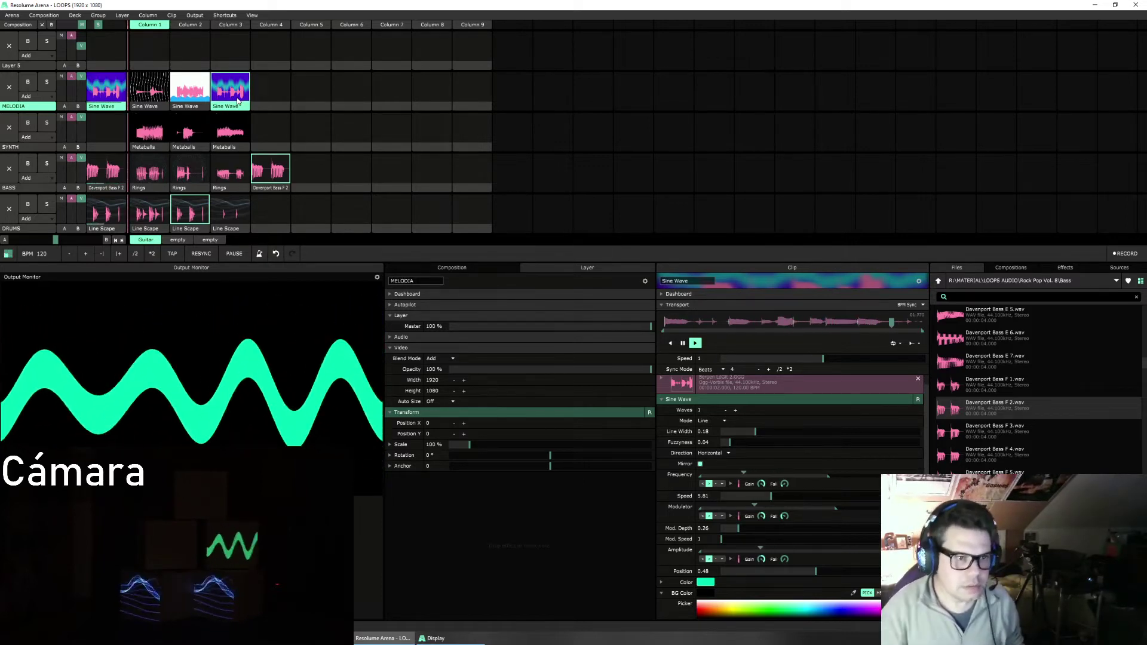
left_click_drag(71, 77, 77, 89)
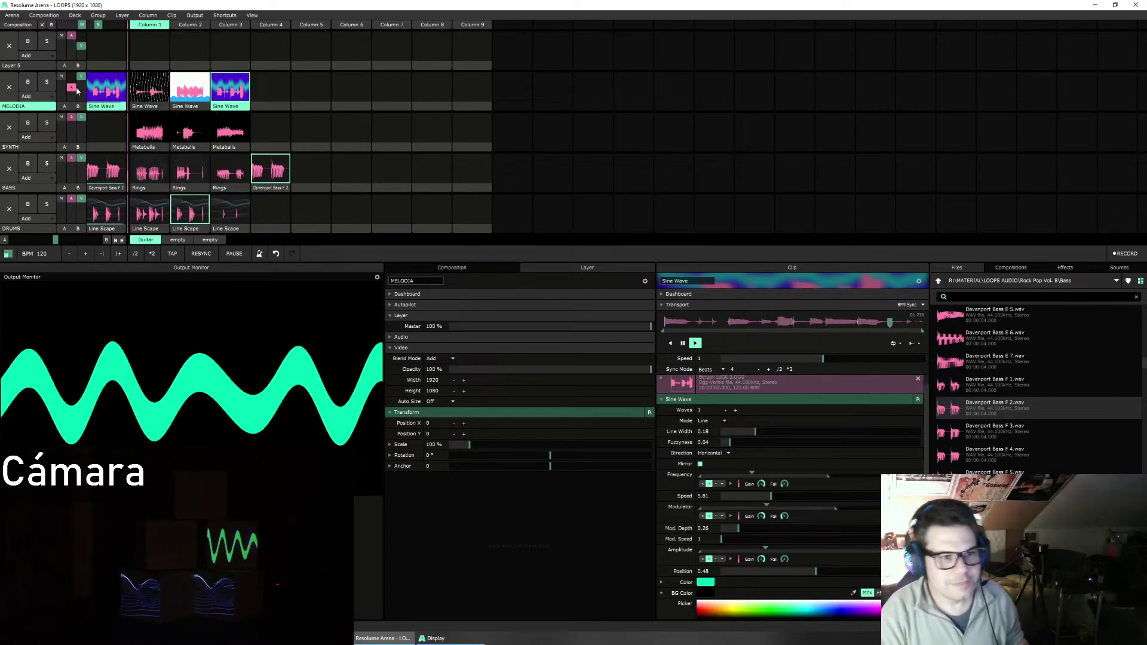
left_click(9, 168)
left_click(9, 86)
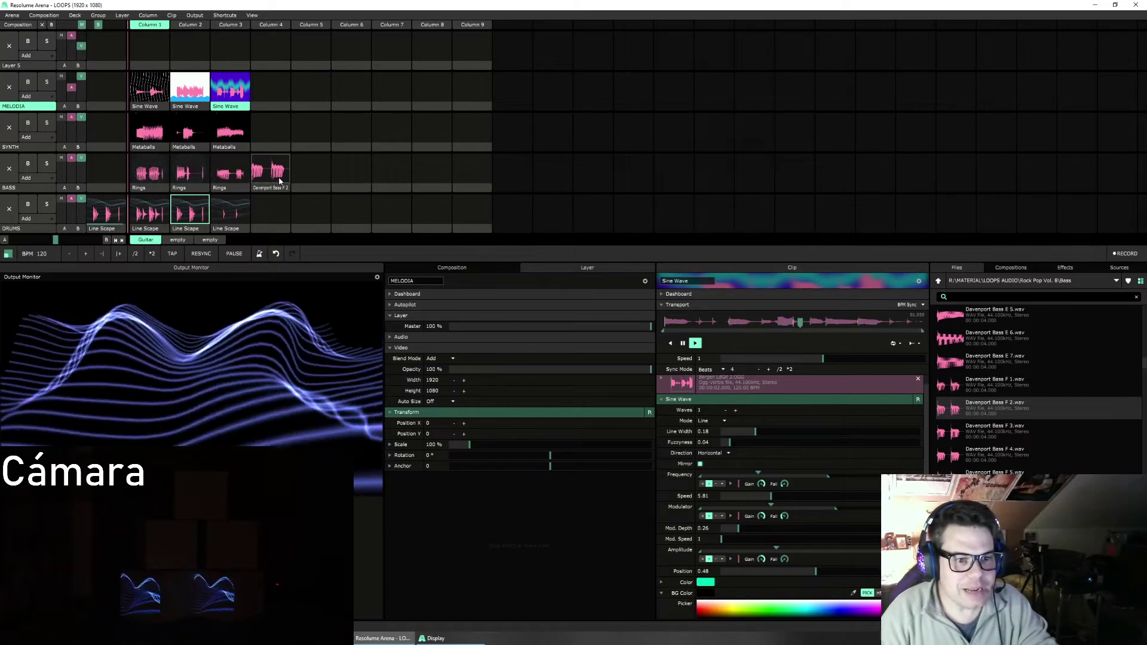
left_click(9, 209)
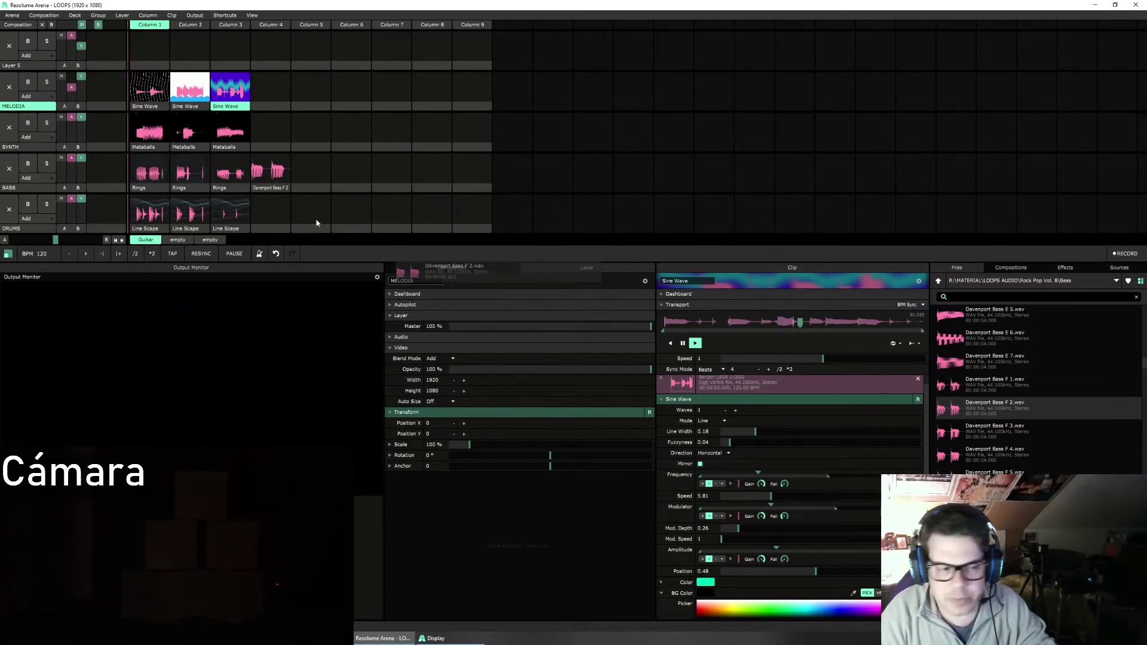
left_click(153, 176)
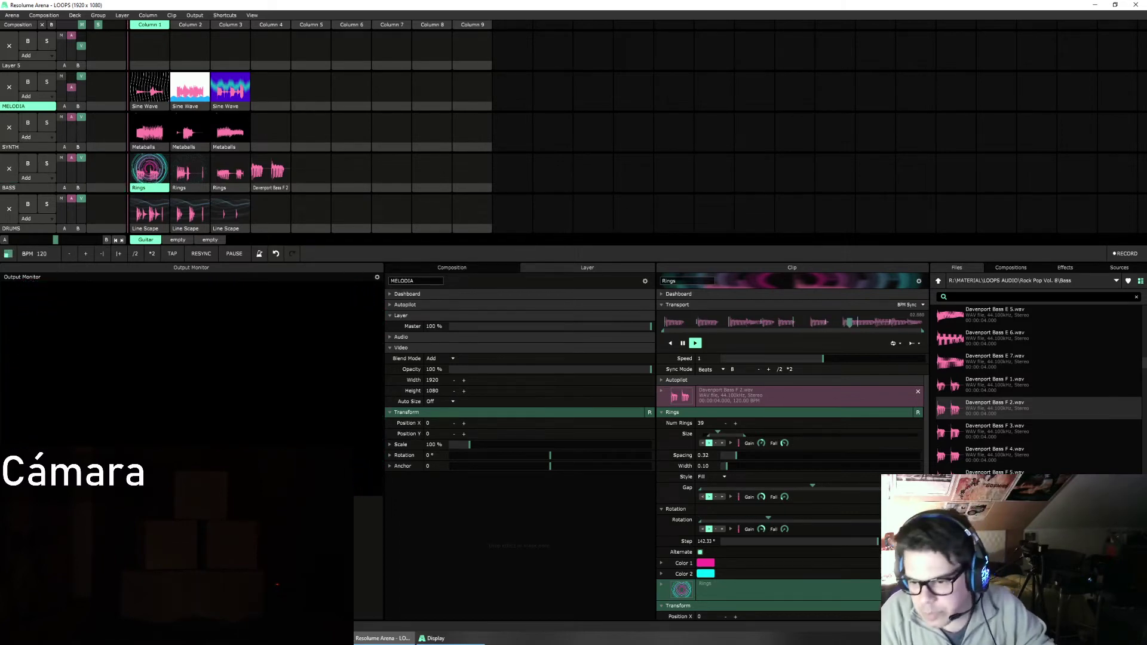
Step: Go up from the Bass folder through Rock Pop Vol. 8 to LOOPS AUDIO
scroll(1038, 382, "down", 10)
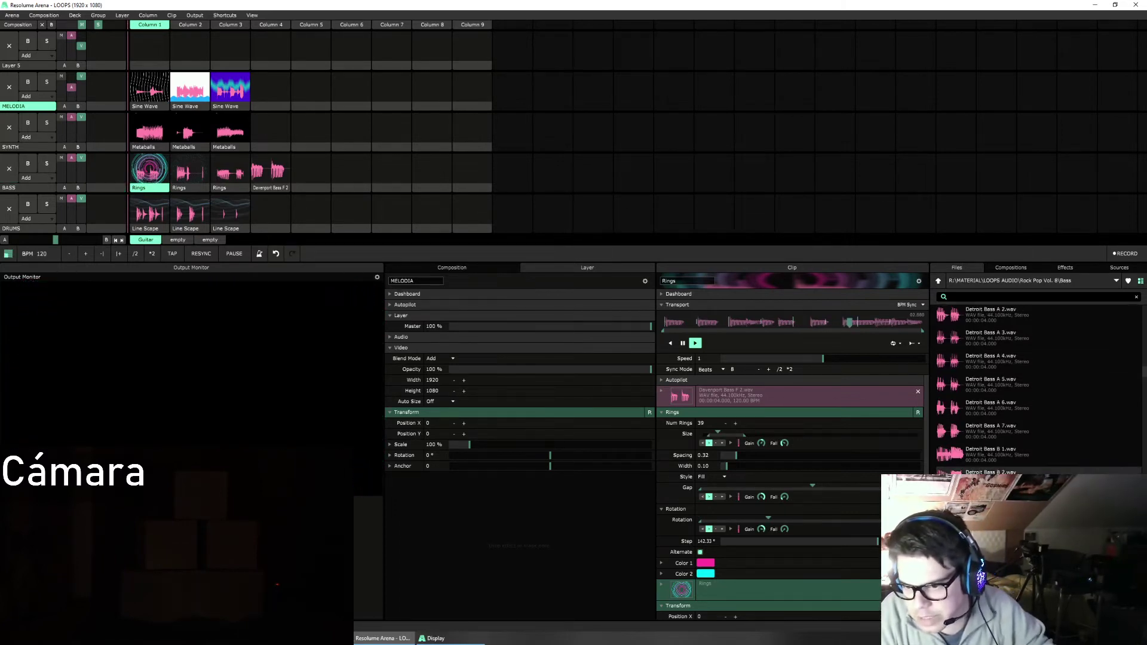
scroll(972, 467, "up", 15)
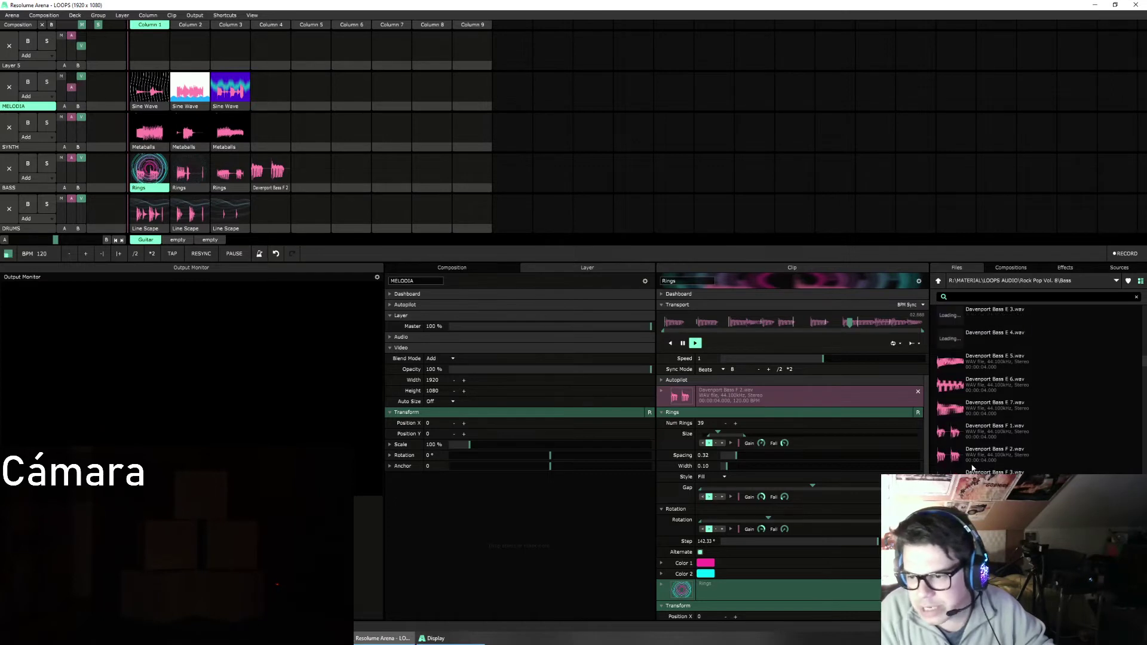
scroll(972, 467, "up", 10)
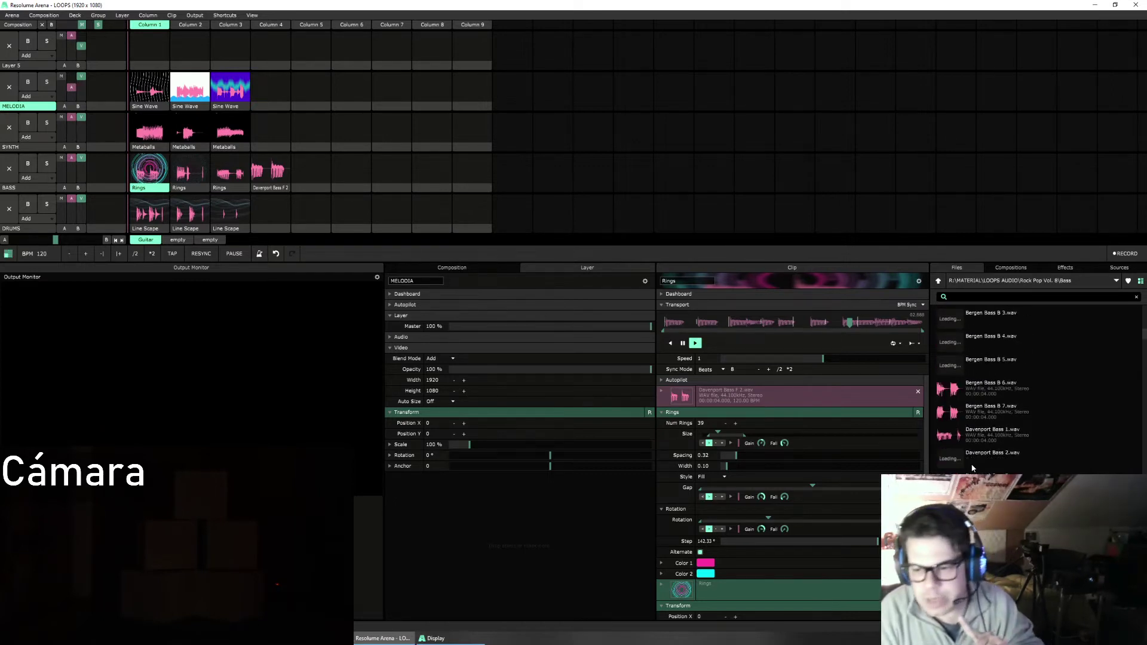
scroll(972, 468, "up", 10)
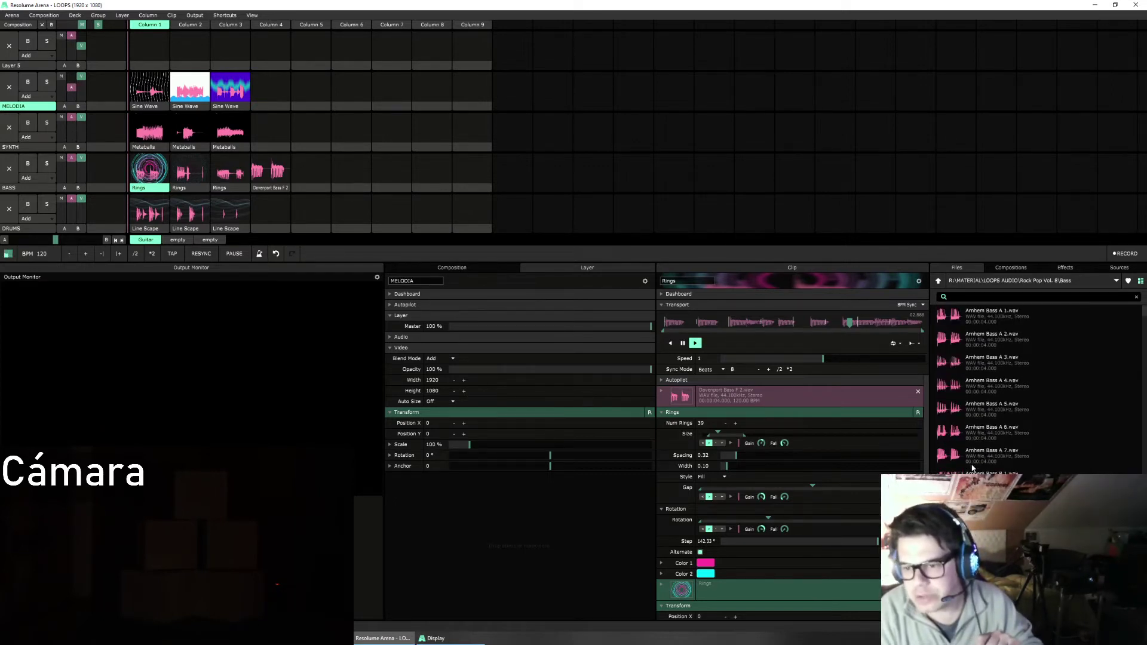
left_click(937, 282)
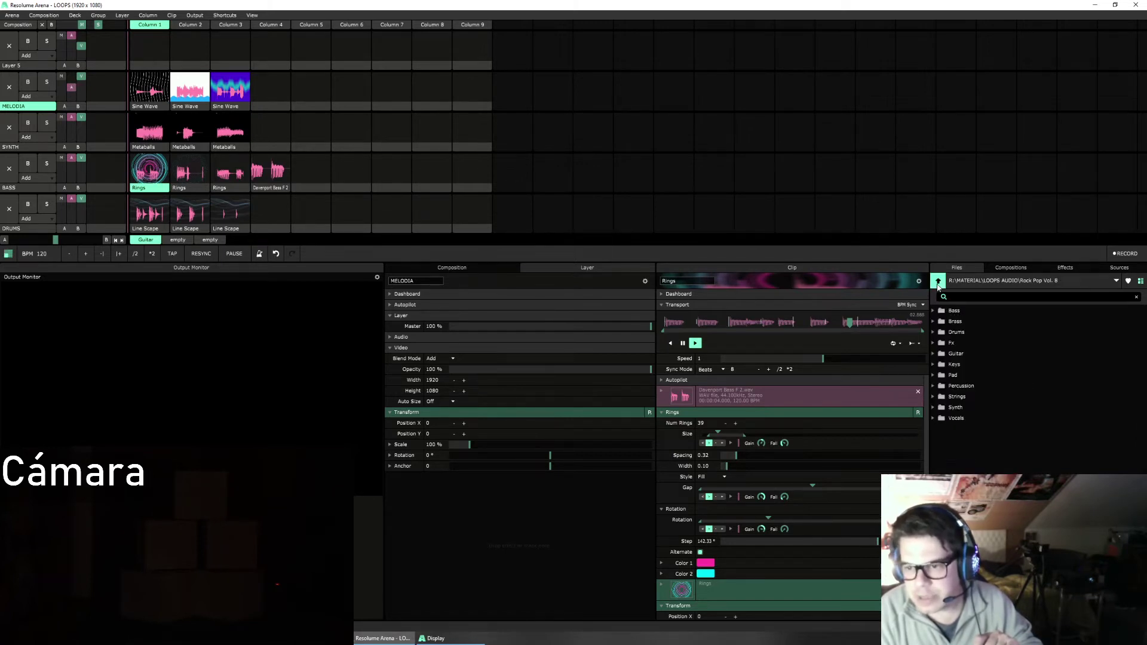
left_click(937, 282)
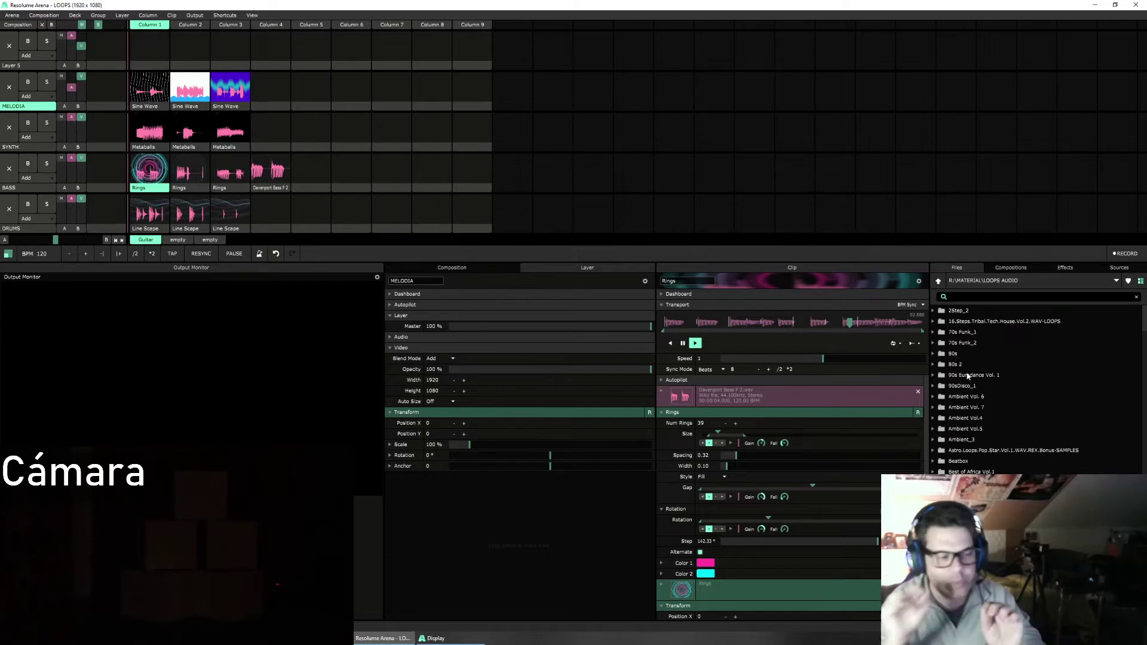
Step: Expand HipHop Vol. 10 and its Bass subfolder in the file list
scroll(1036, 388, "down", 6)
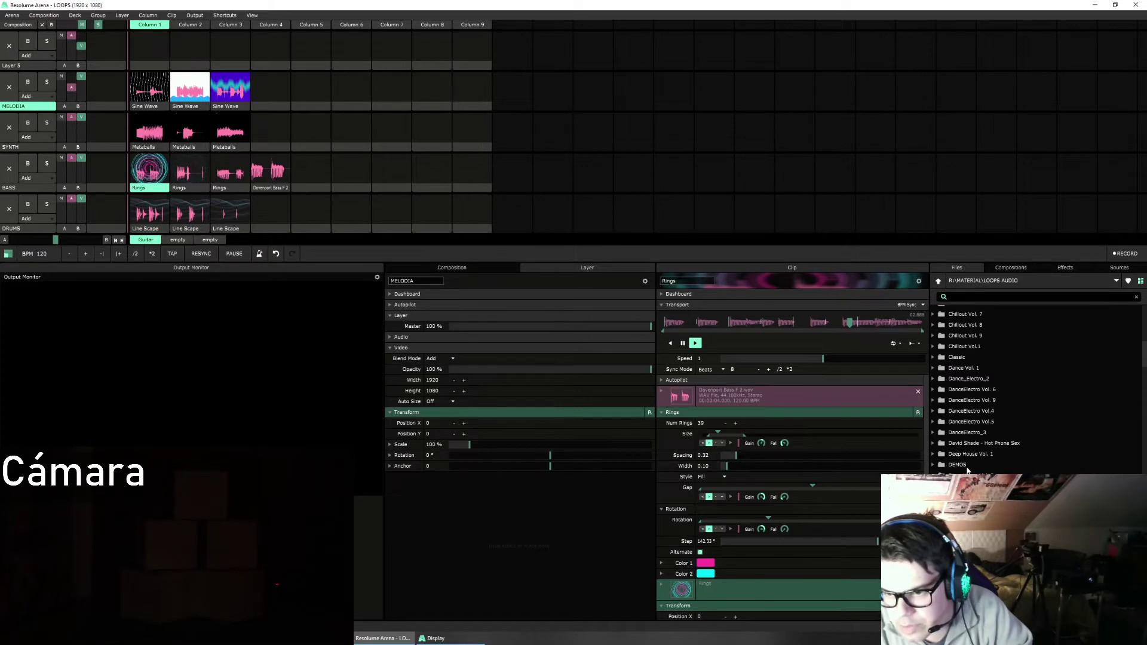
scroll(968, 470, "down", 1)
left_click(933, 453)
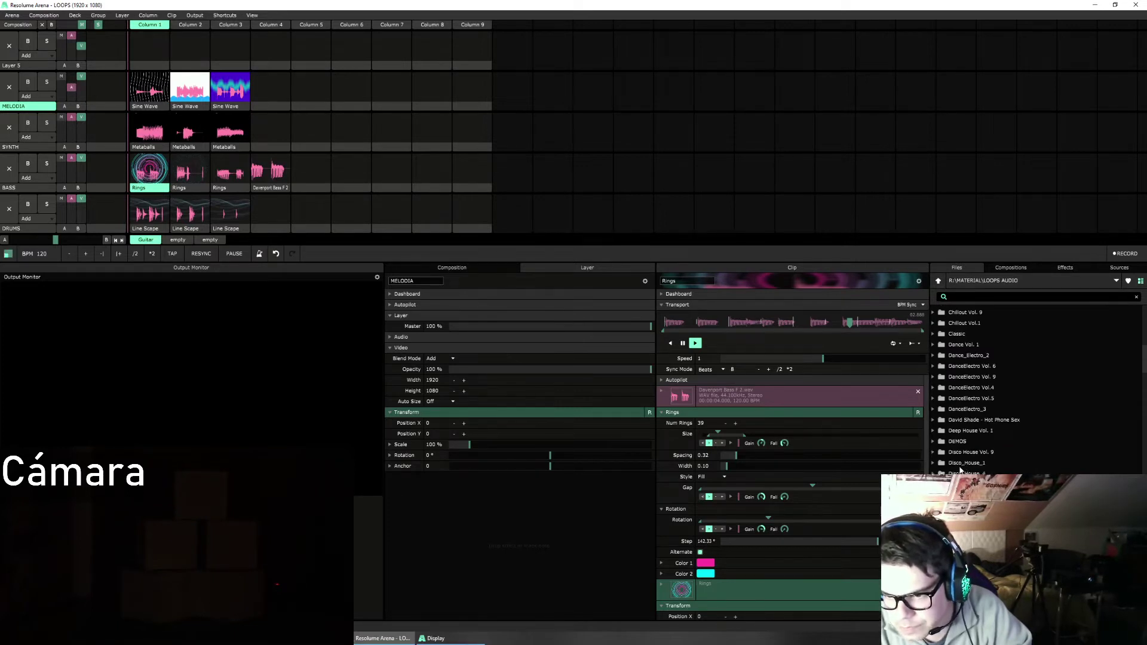
scroll(940, 456, "down", 5)
scroll(973, 358, "down", 10)
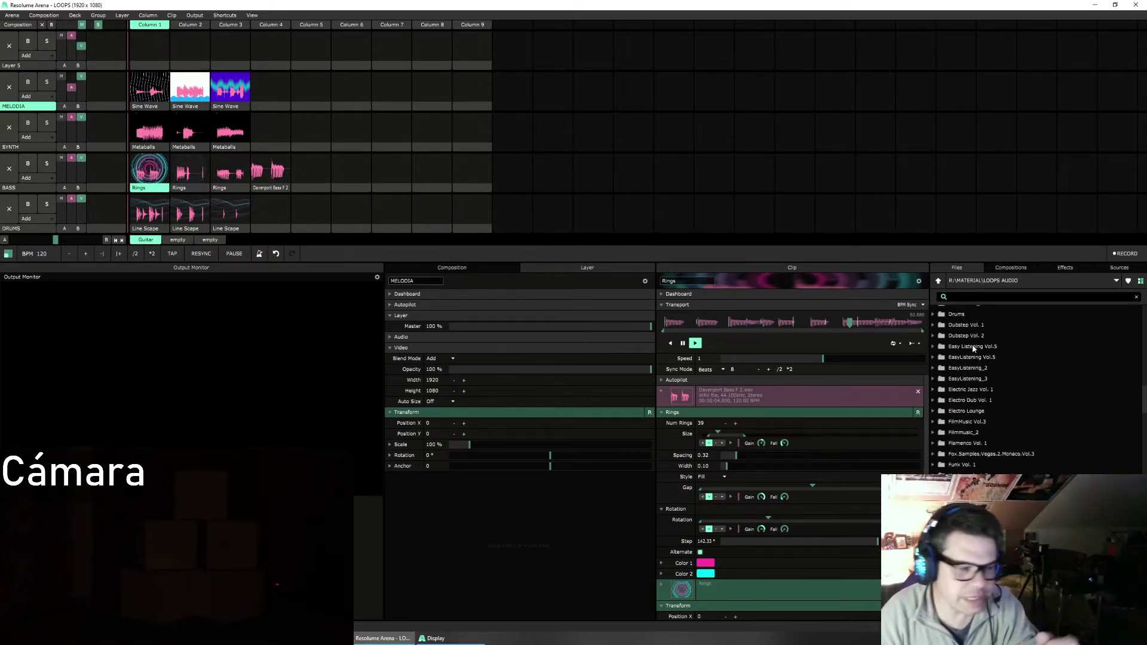
scroll(971, 365, "down", 2)
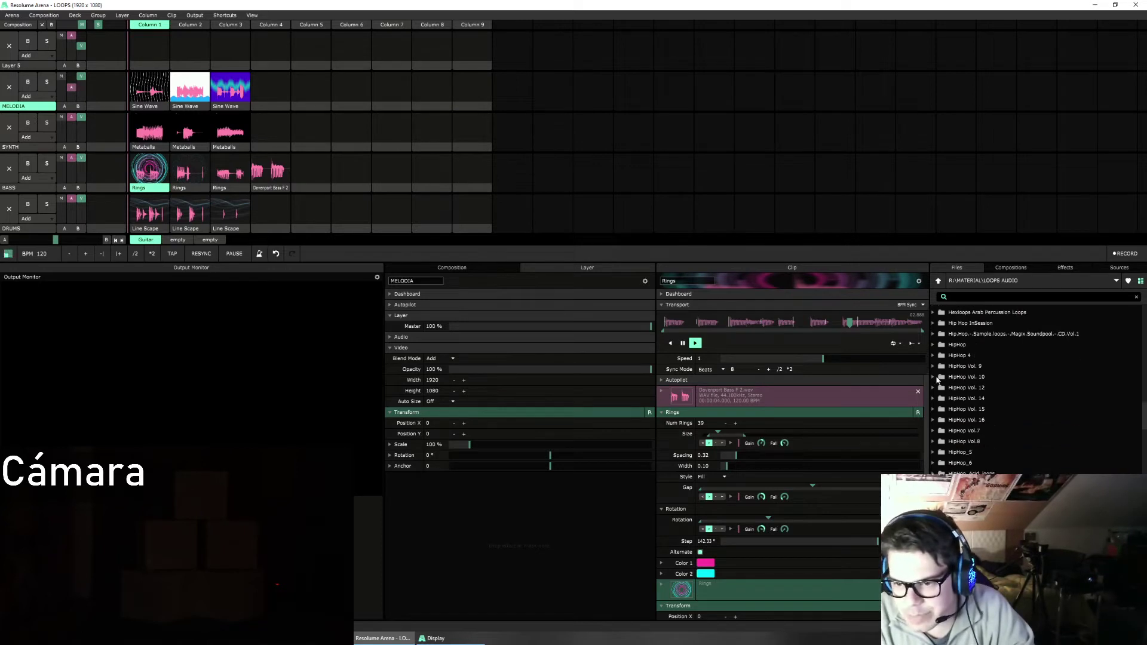
left_click(934, 381)
scroll(966, 380, "down", 1)
scroll(966, 379, "down", 2)
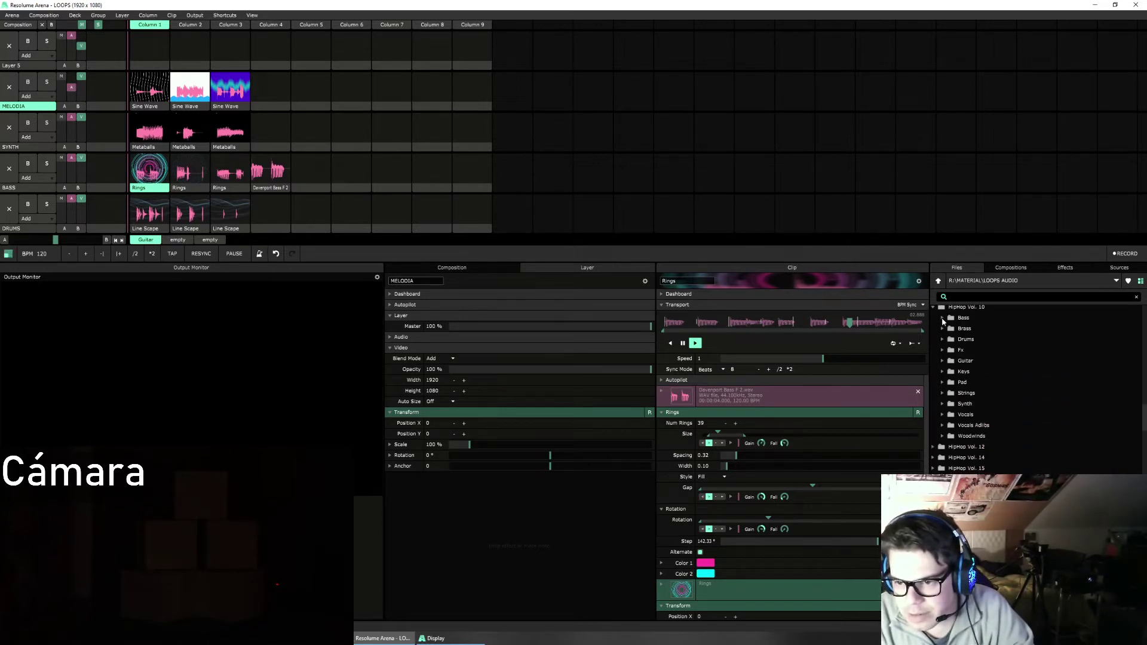
left_click(942, 318)
Step: Load AmericanDI 2.wav into BASS column 4, play it with DRUMS Line Scape, then clear BASS
left_click_drag(999, 358, 270, 173)
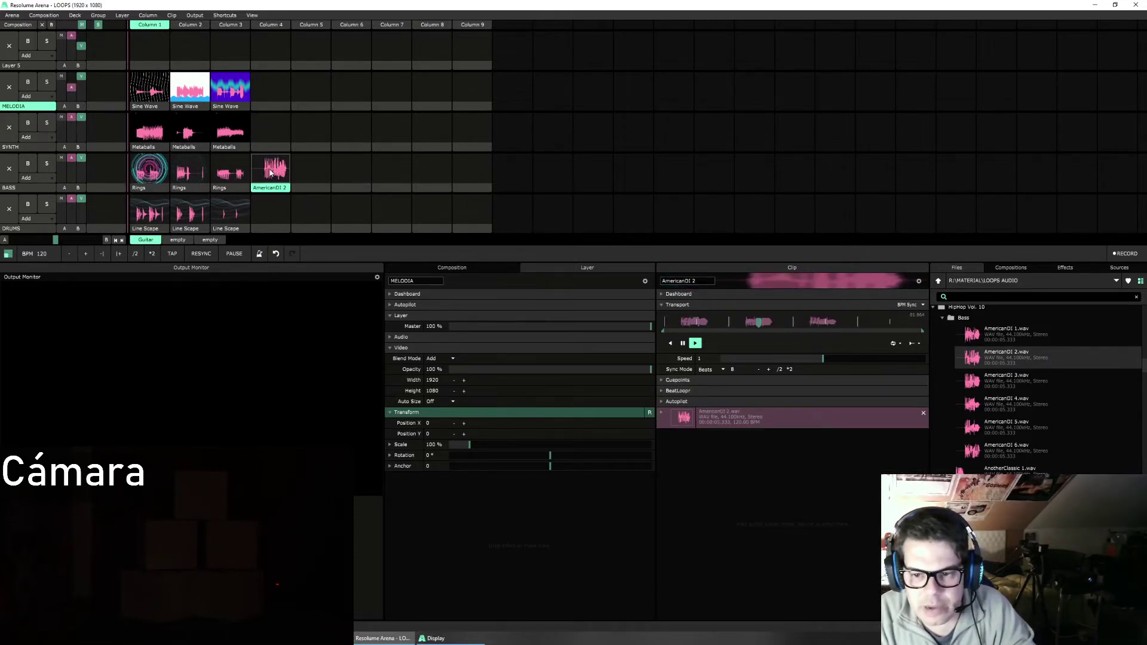
left_click(270, 173)
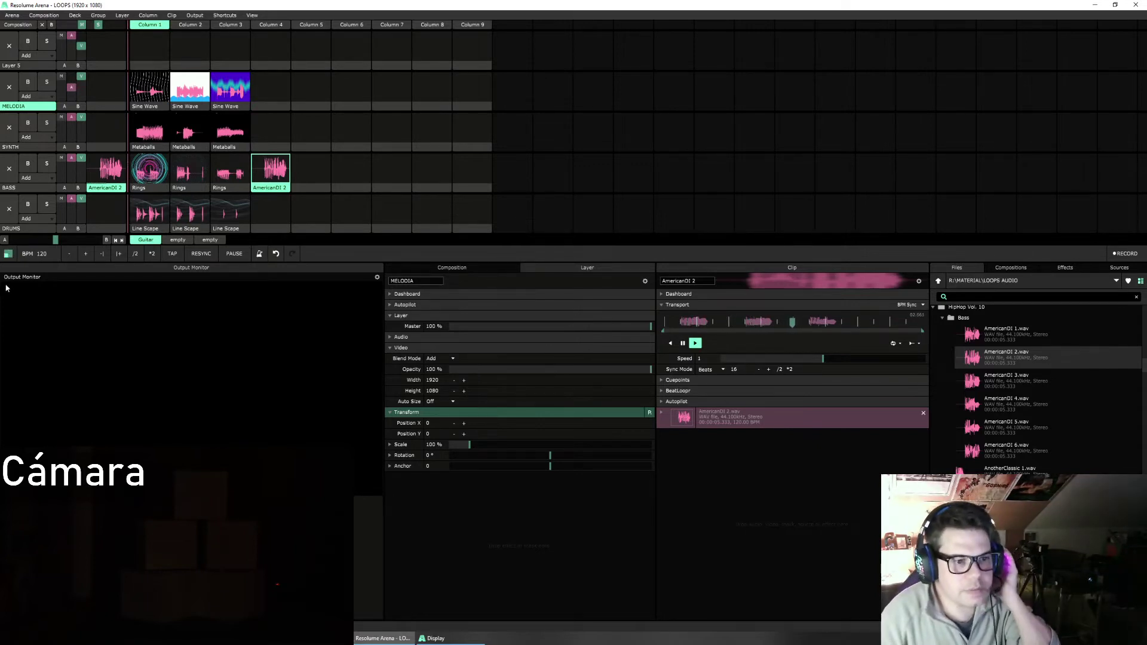
left_click(154, 213)
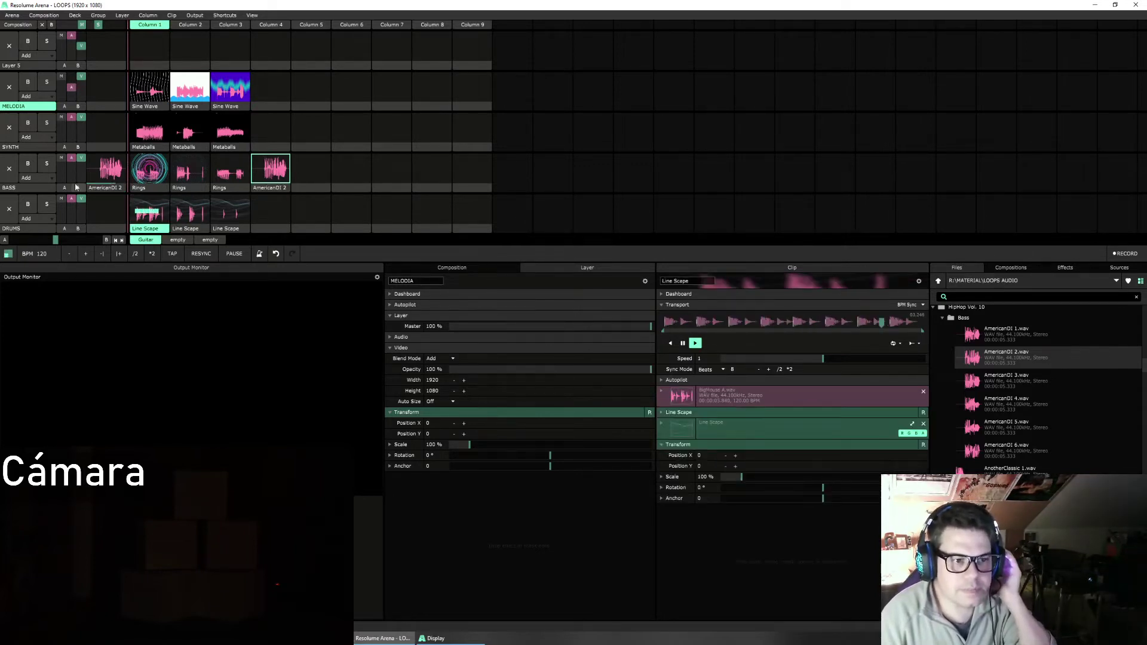
left_click_drag(75, 187, 270, 174)
left_click(283, 175)
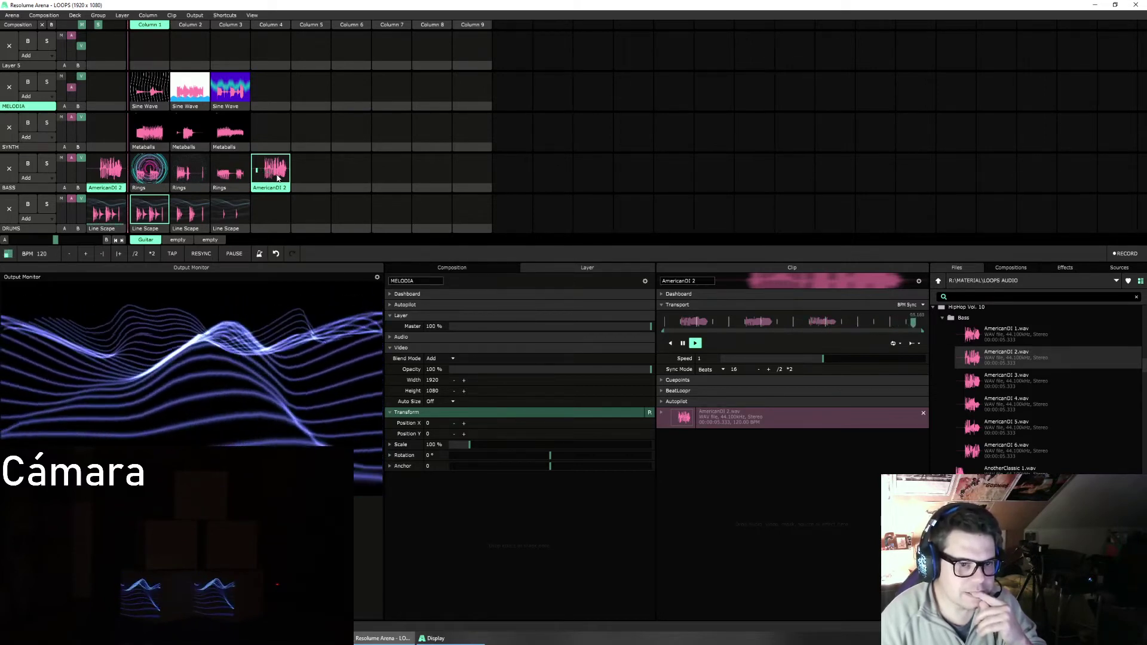
left_click(9, 169)
Step: Stop the DRUMS layer and collapse the HipHop Vol. 10 folder in Files
left_click(9, 209)
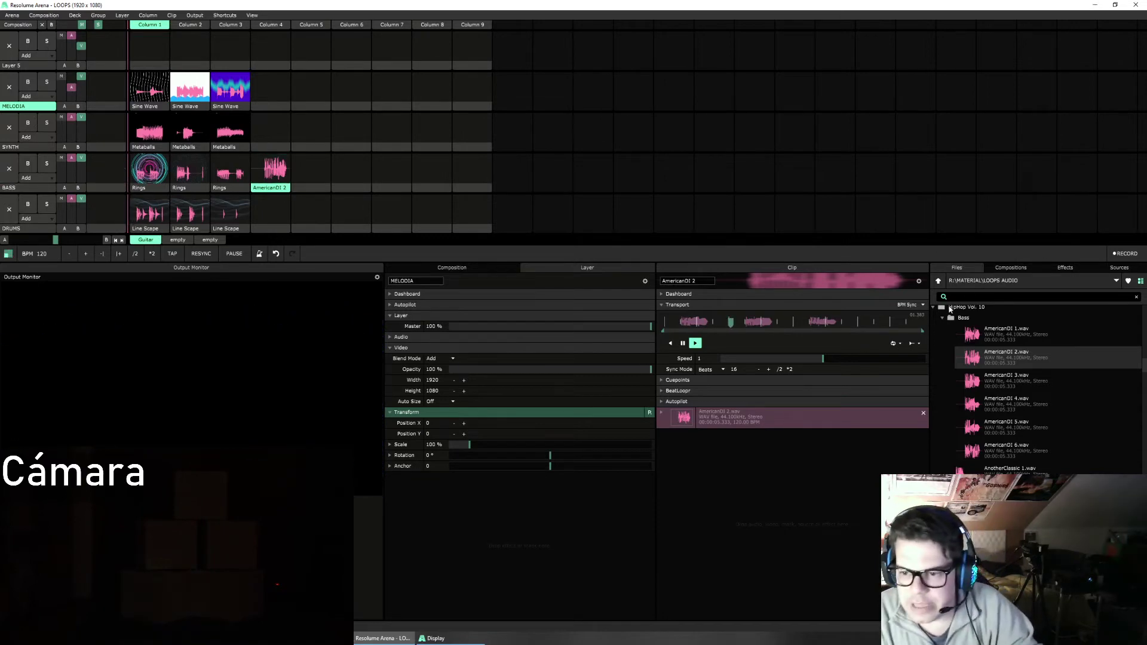
left_click(949, 307)
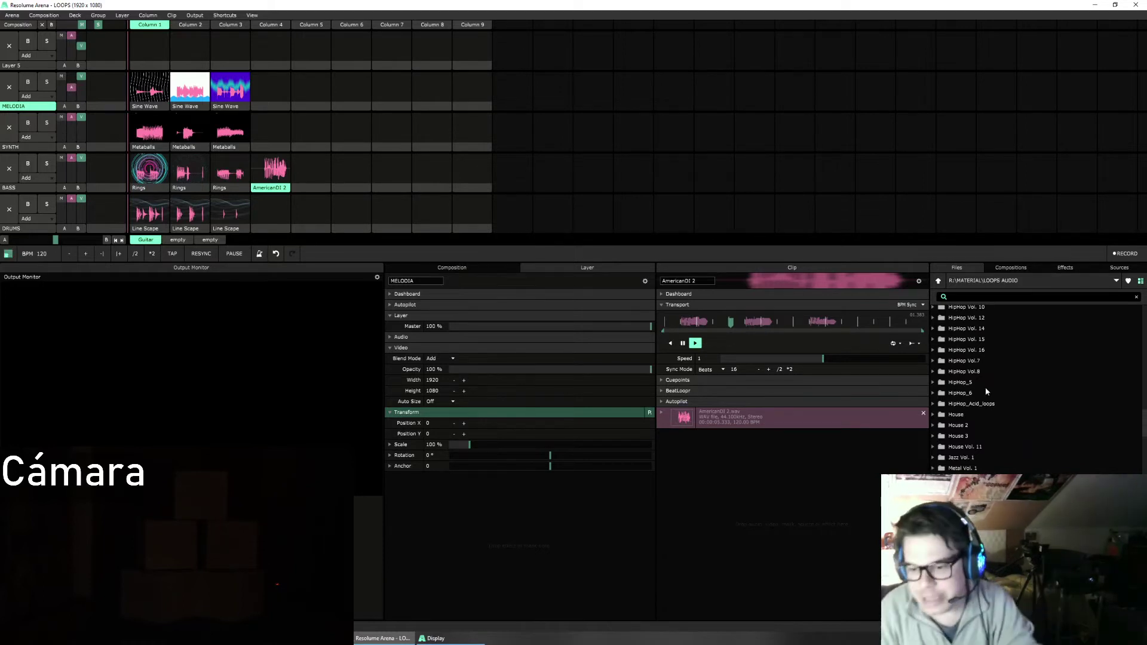
scroll(955, 418, "up", 10)
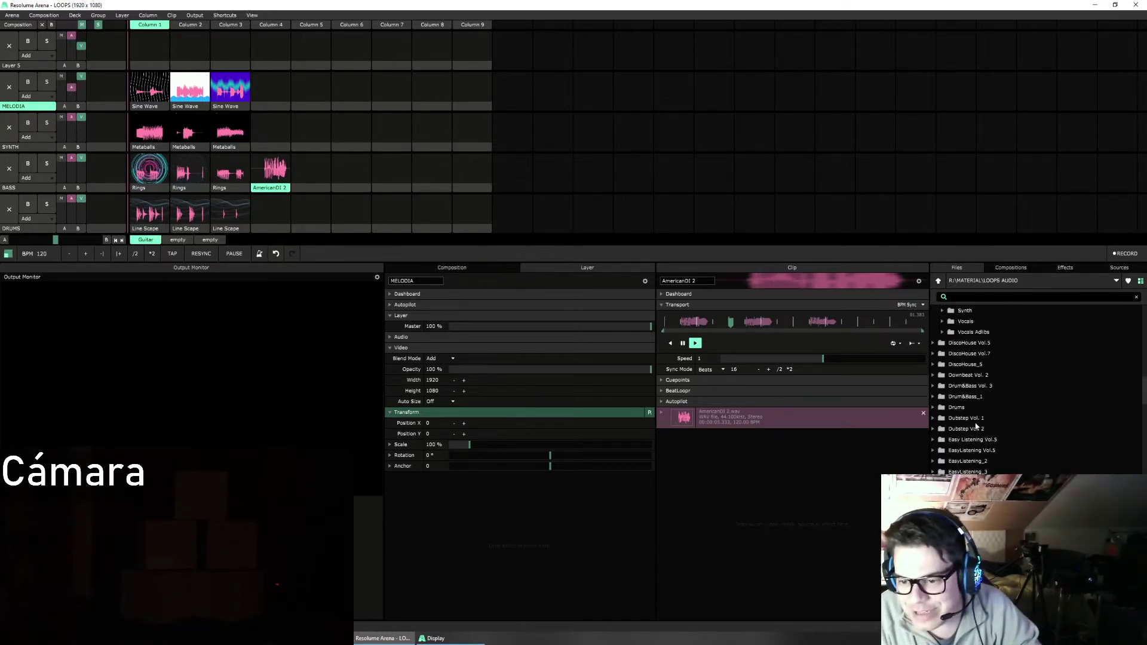
scroll(975, 426, "up", 6)
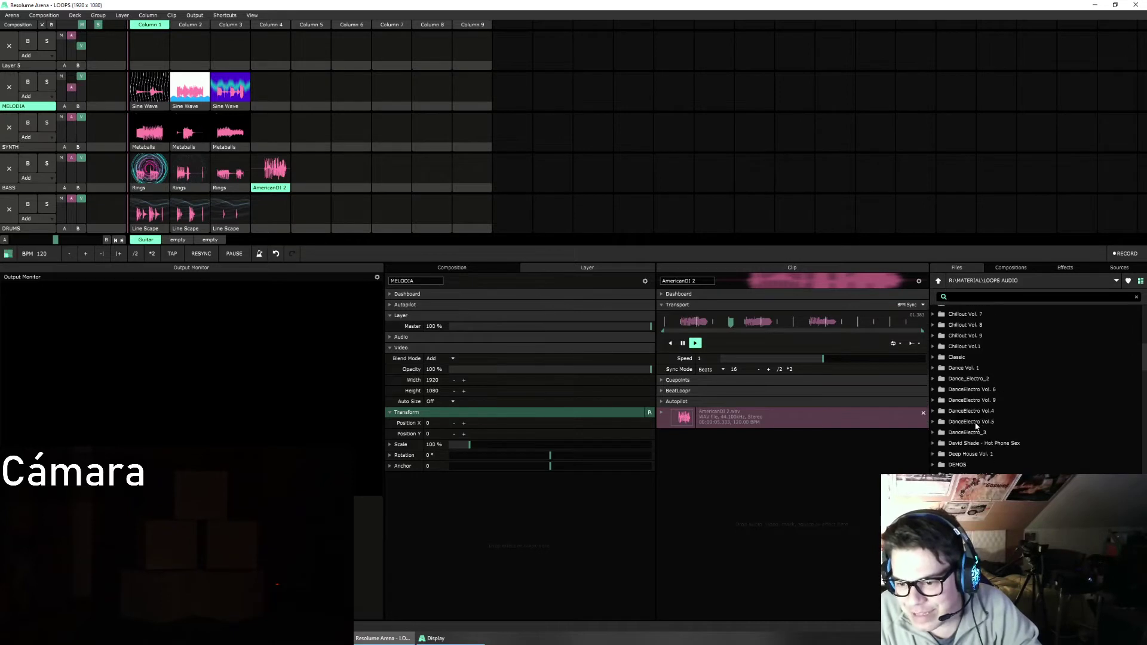
scroll(976, 425, "down", 4)
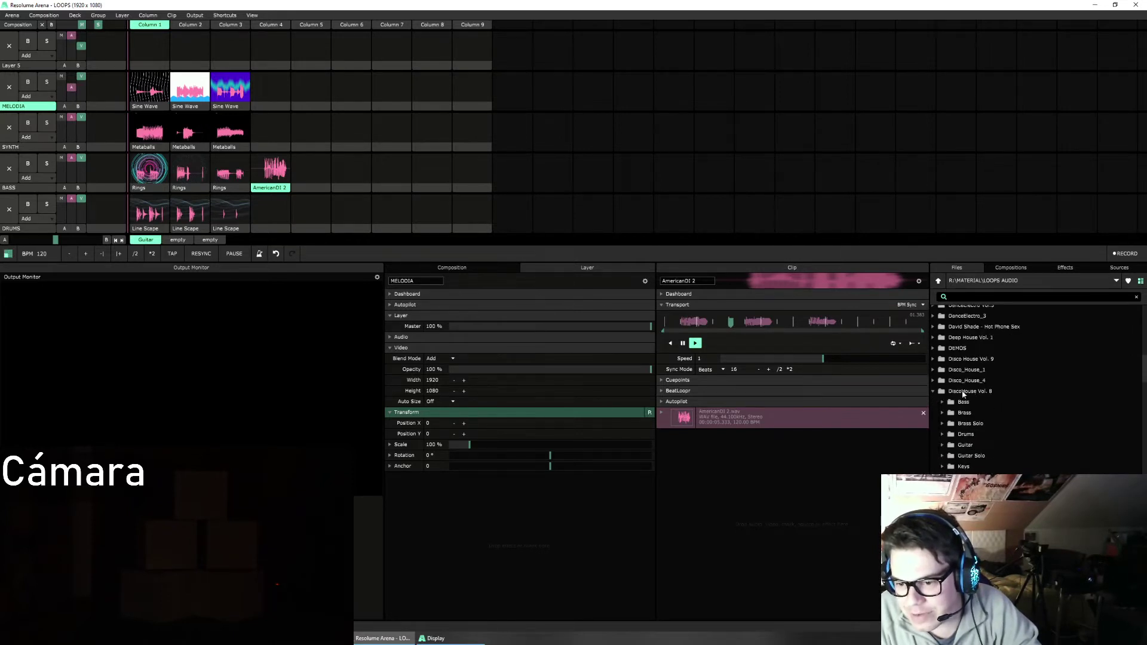
Step: Collapse DiscoHouse Vol. 8 and expand the DiscoHouse Vol.7 folder
left_click(934, 392)
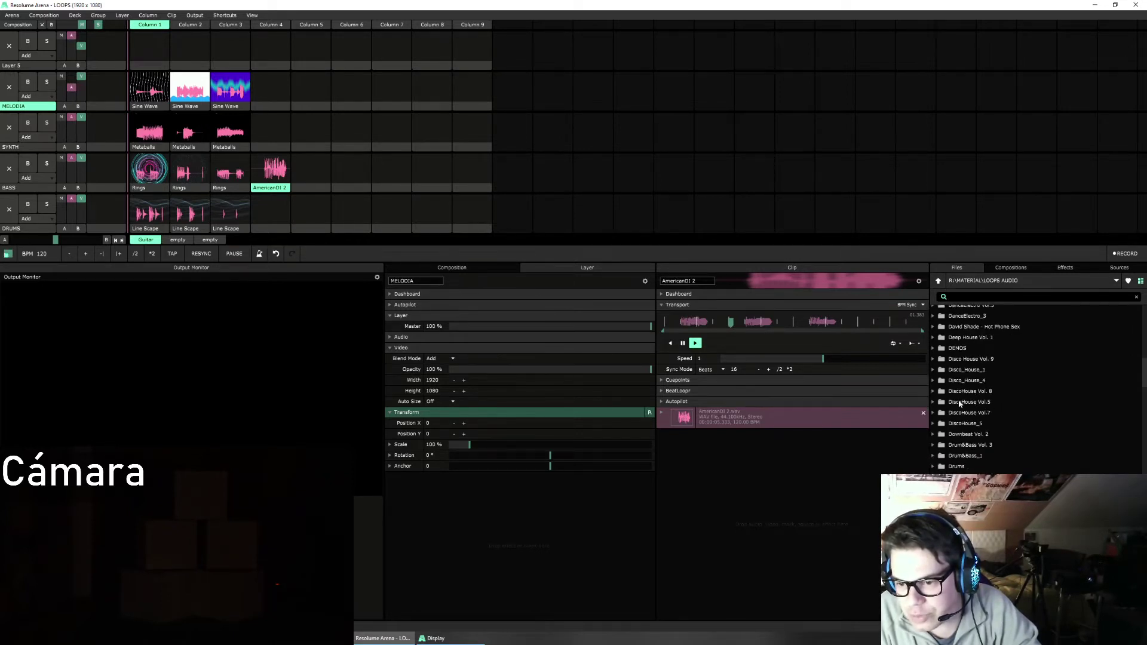
scroll(955, 402, "down", 1)
left_click(939, 391)
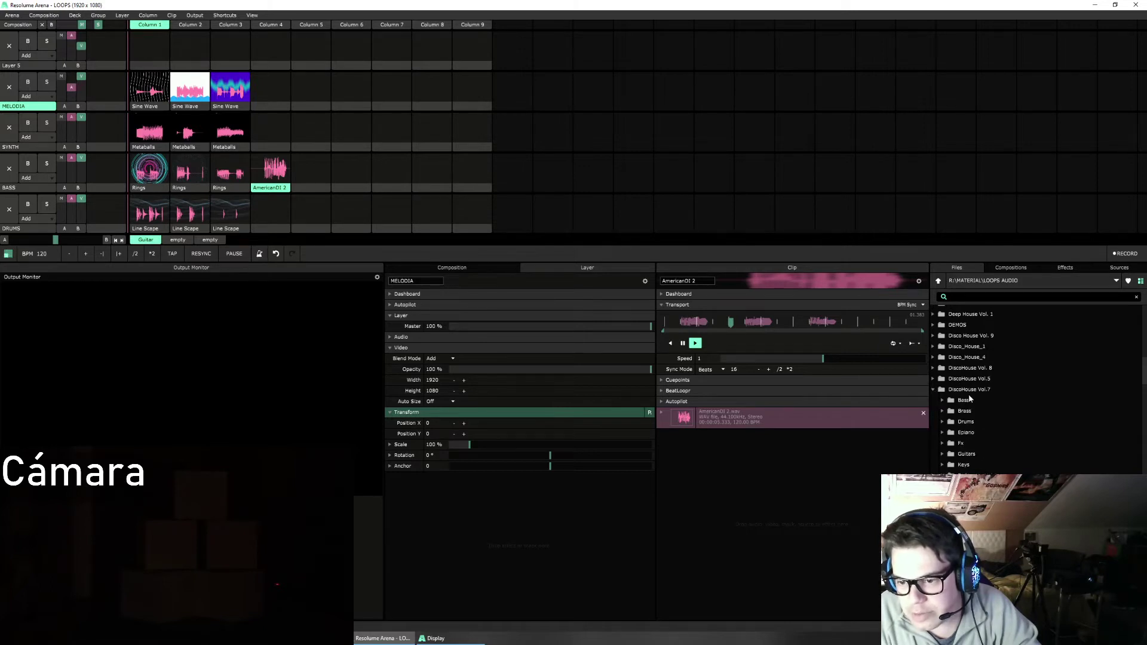
scroll(983, 395, "down", 2)
Step: Put Acidic 2.wav from DiscoHouse Vol.7 Bass into BASS column 4, play it with DRUMS Line Scape, then stop both
left_click(942, 354)
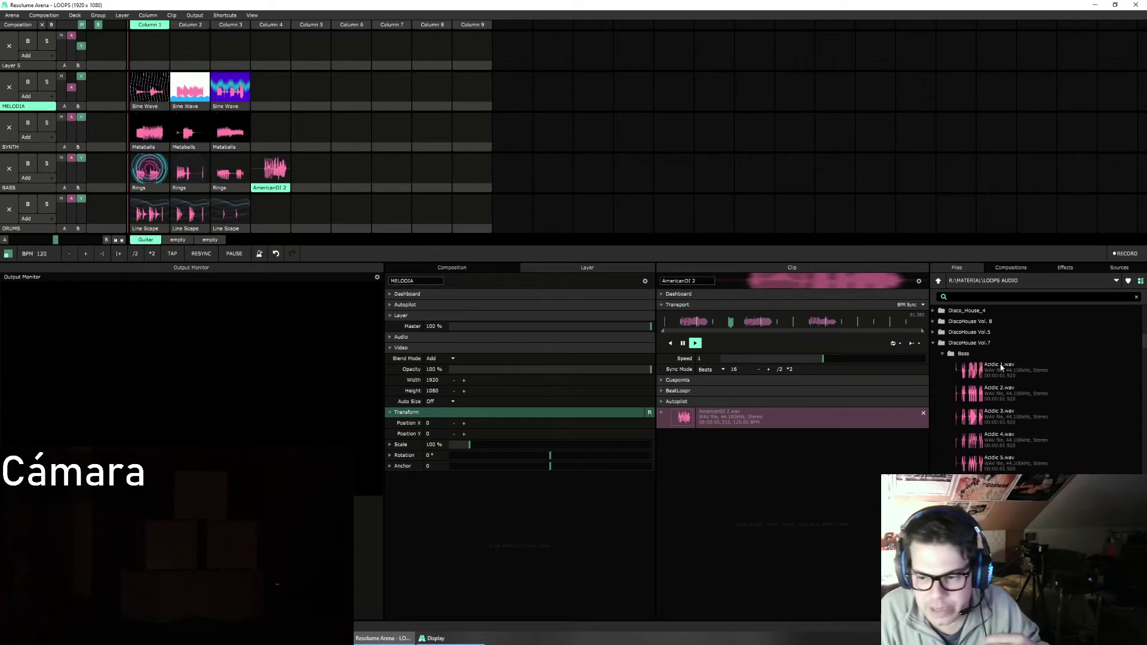
left_click_drag(1012, 392, 277, 178)
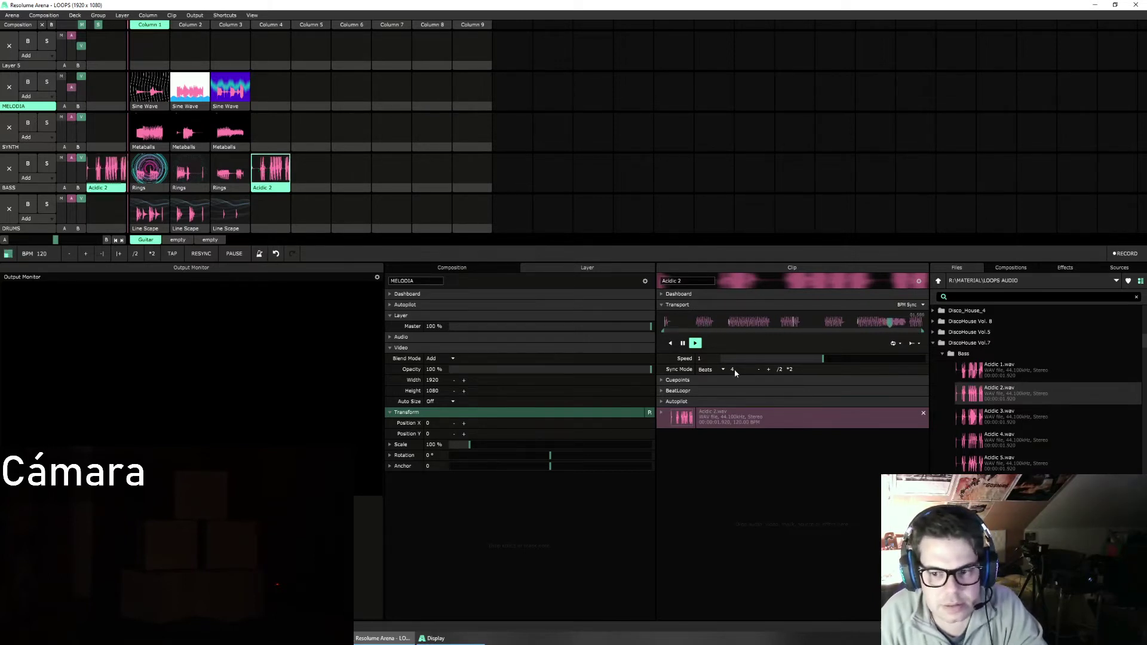
left_click(157, 217)
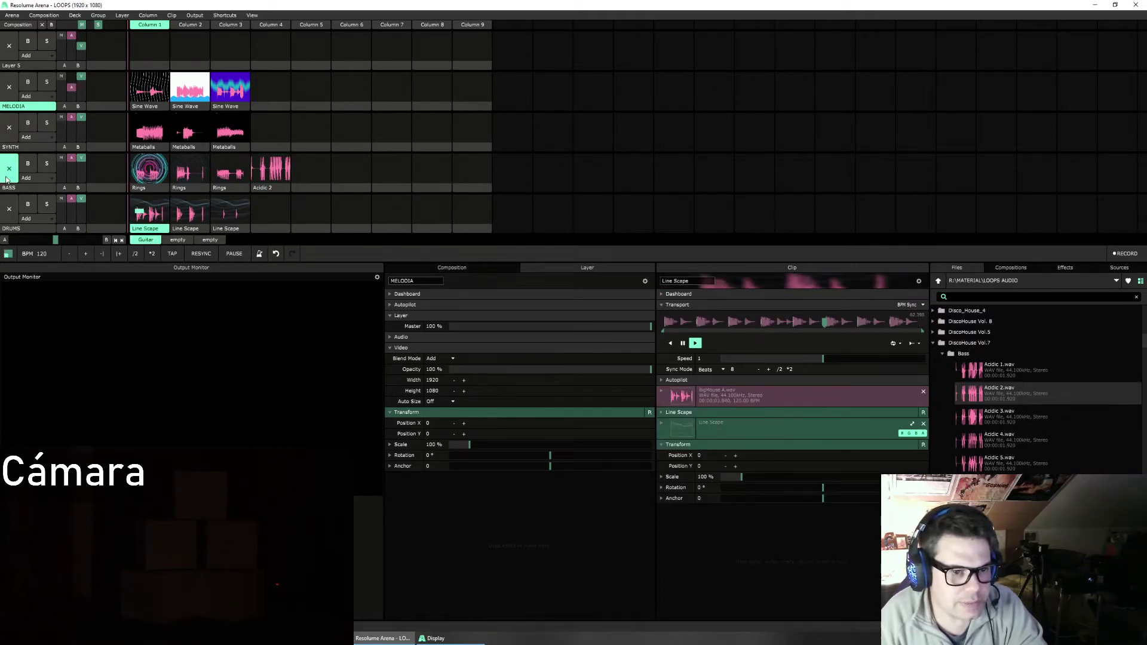
left_click(270, 171)
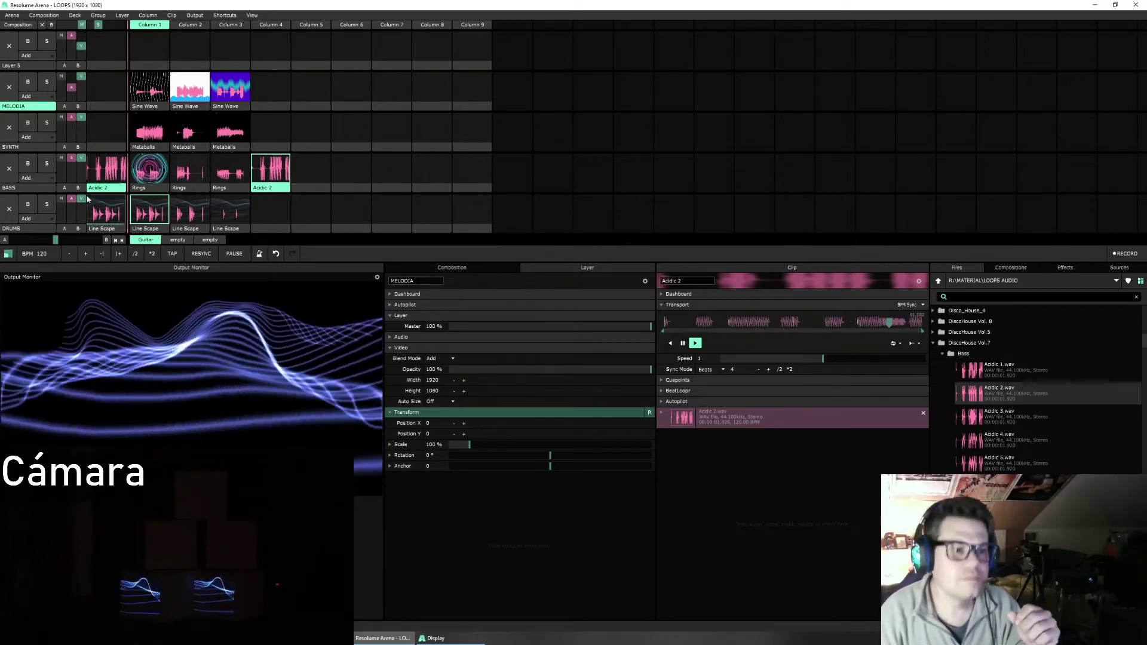
left_click(9, 208)
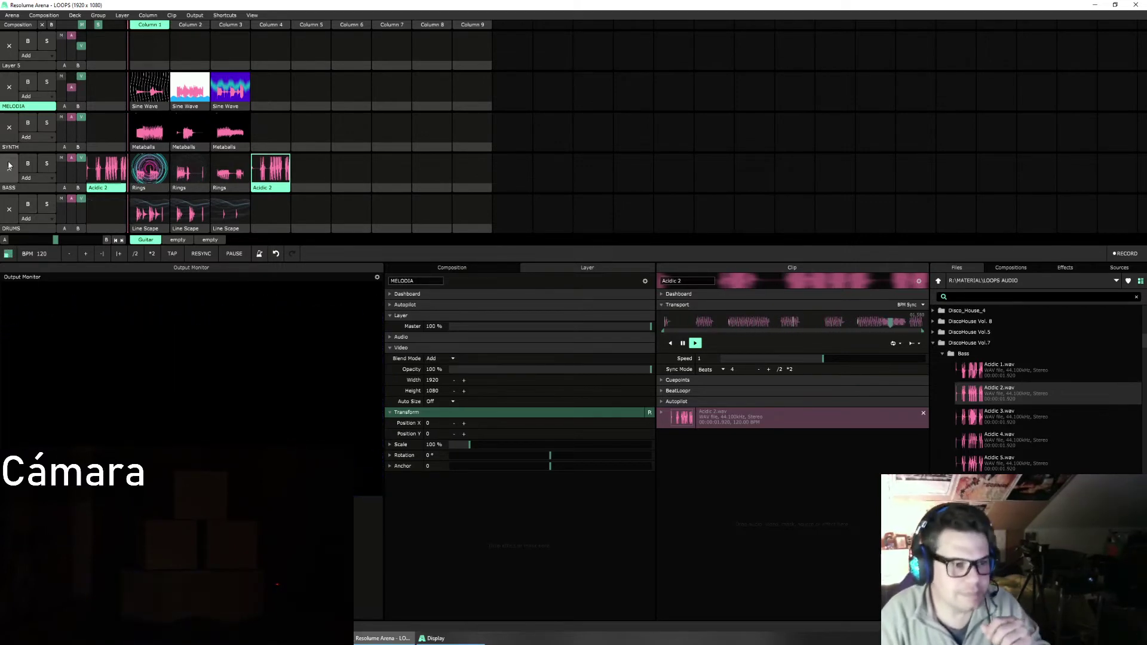
left_click(9, 167)
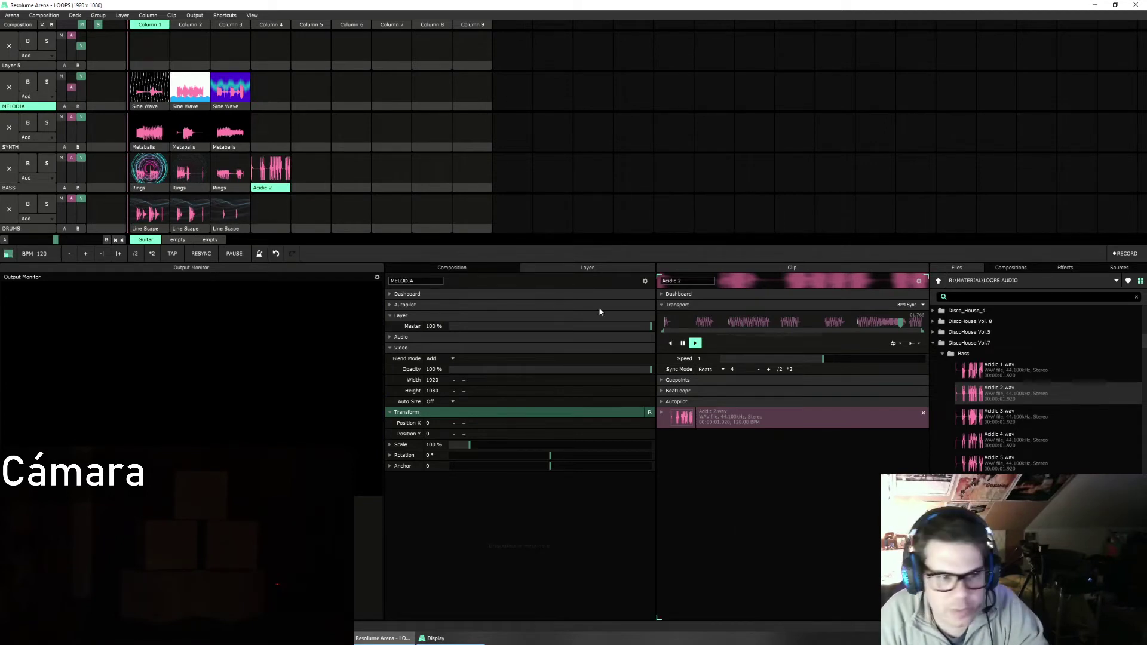
Step: Drop Acidic 2.wav onto the second BASS Rings clip, play it, then clear BASS
left_click_drag(998, 391, 188, 172)
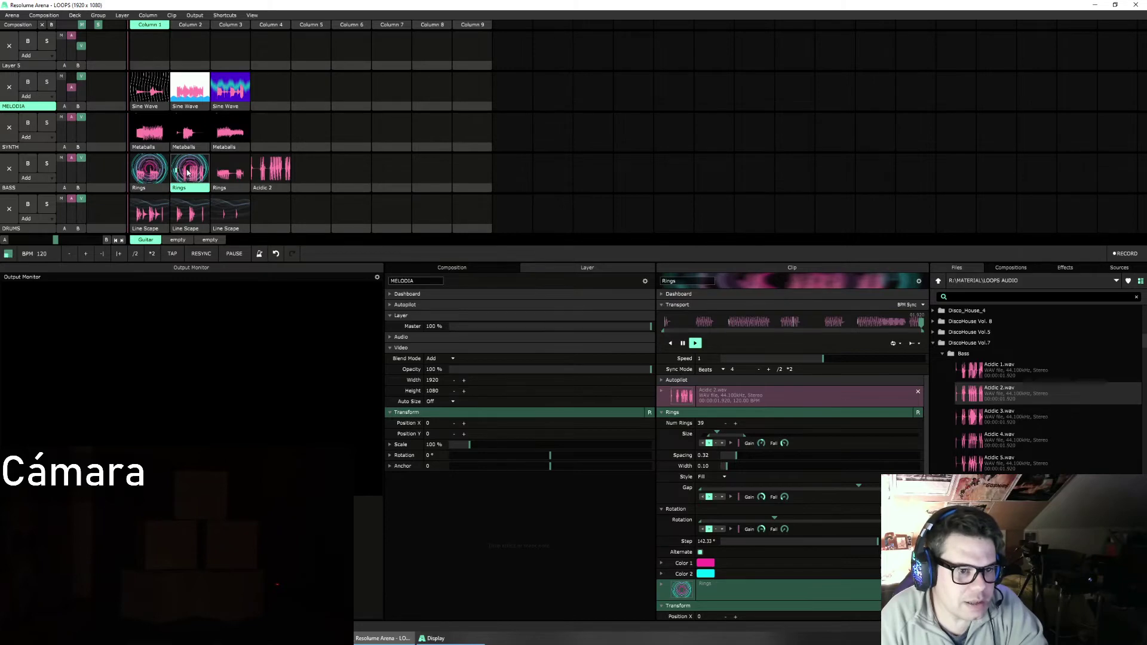
left_click(187, 173)
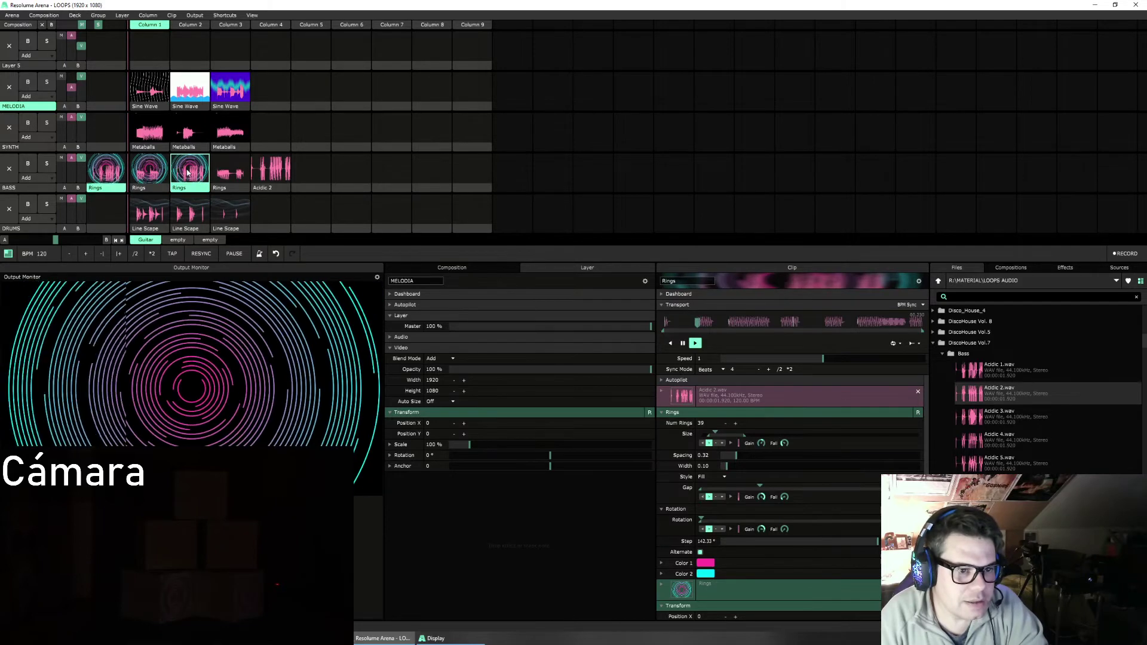
left_click(9, 168)
Step: Drop Okzident 2.wav onto the third BASS Rings clip and select the first DRUMS Line Scape clip
scroll(1013, 418, "down", 5)
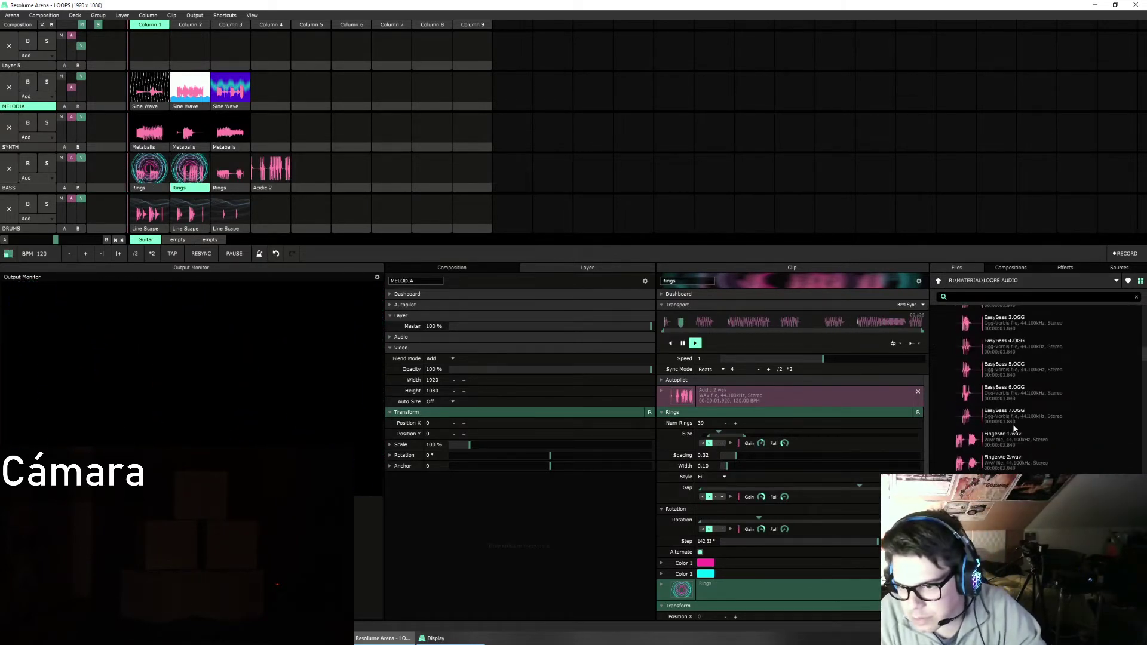
scroll(1013, 428, "down", 5)
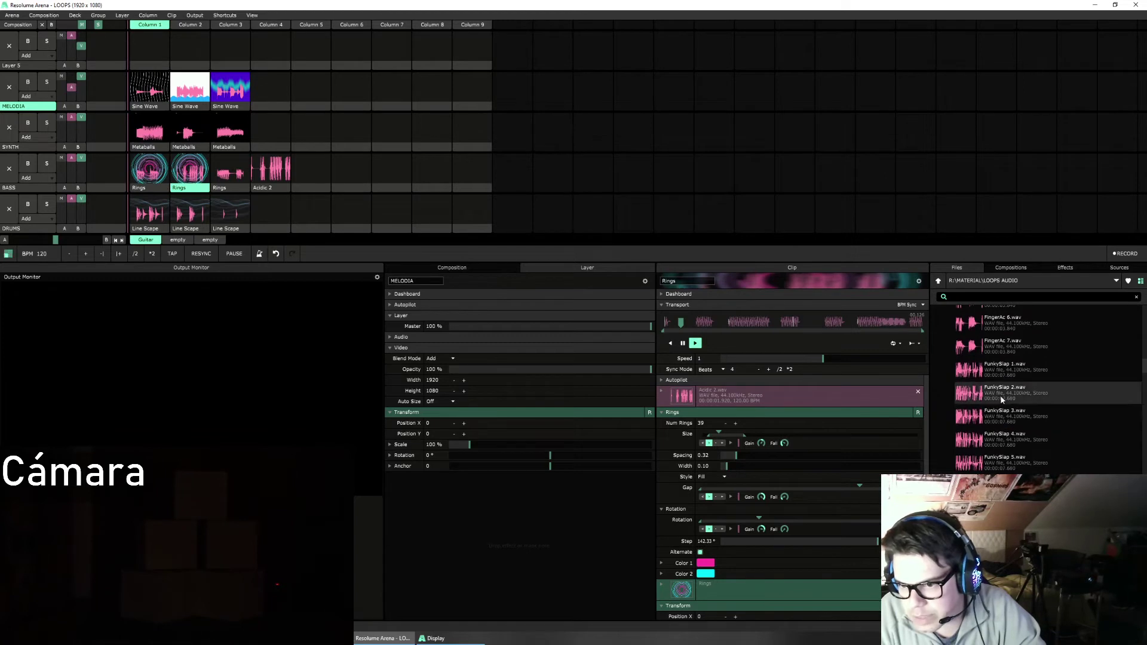
scroll(1004, 405, "down", 5)
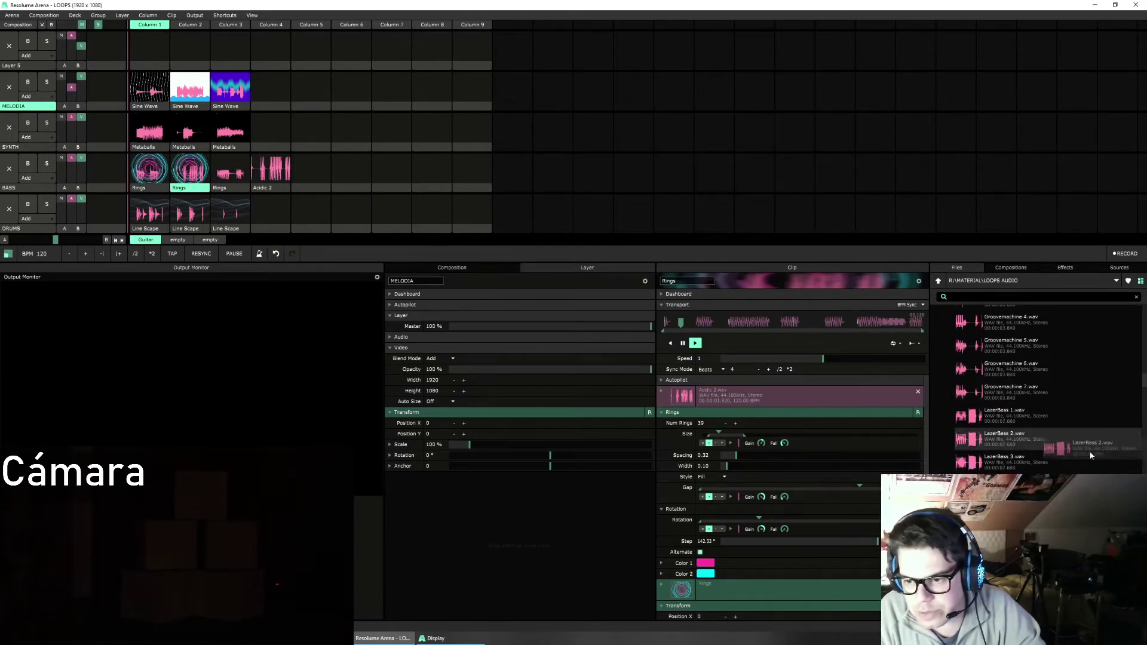
scroll(1022, 459, "down", 4)
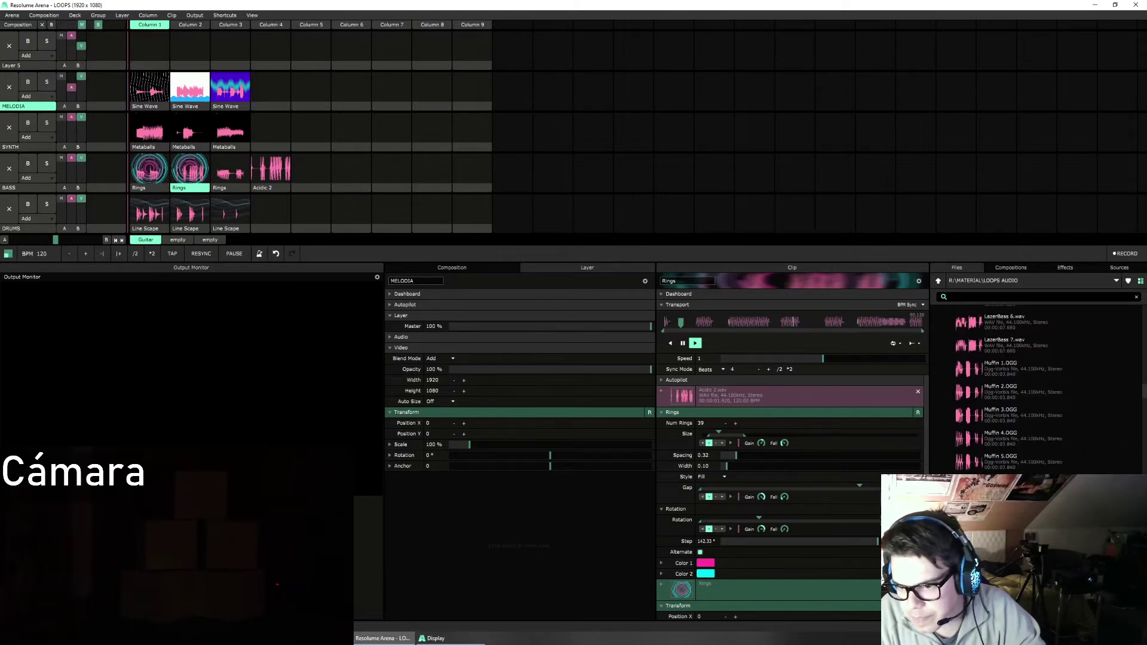
scroll(1036, 388, "down", 3)
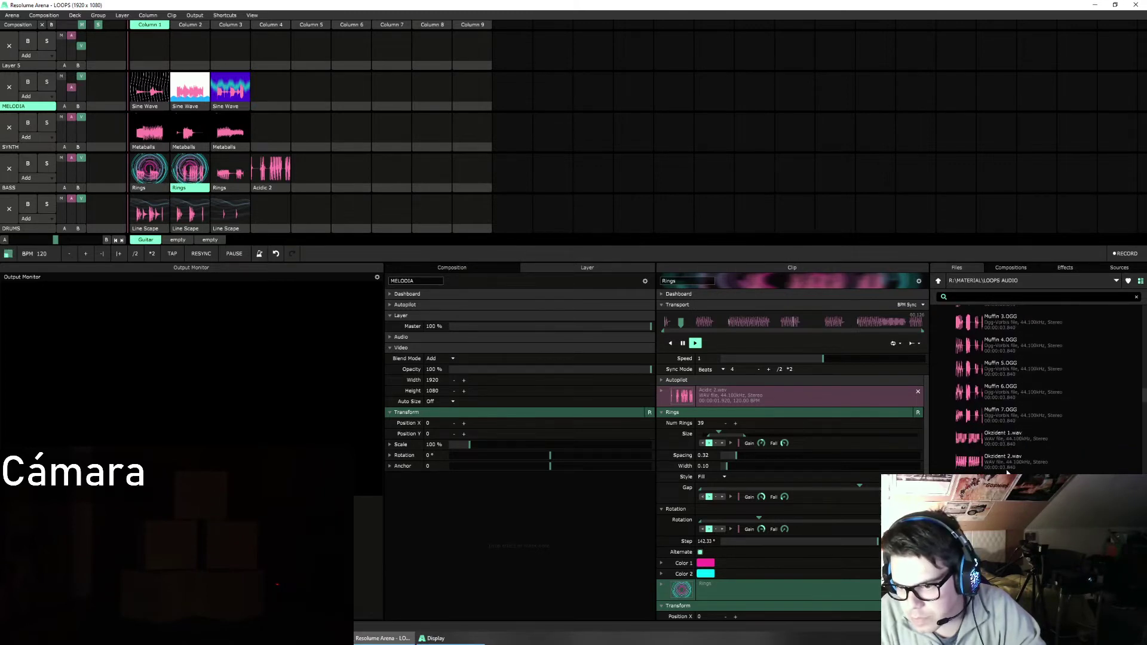
left_click_drag(1008, 470, 241, 179)
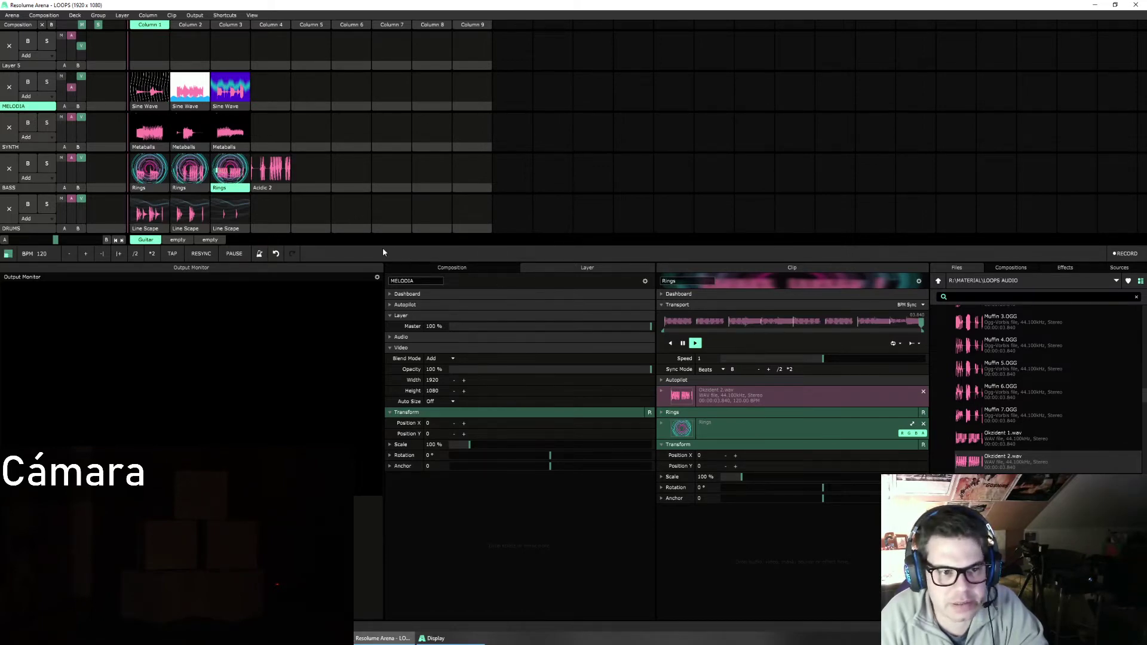
left_click(143, 213)
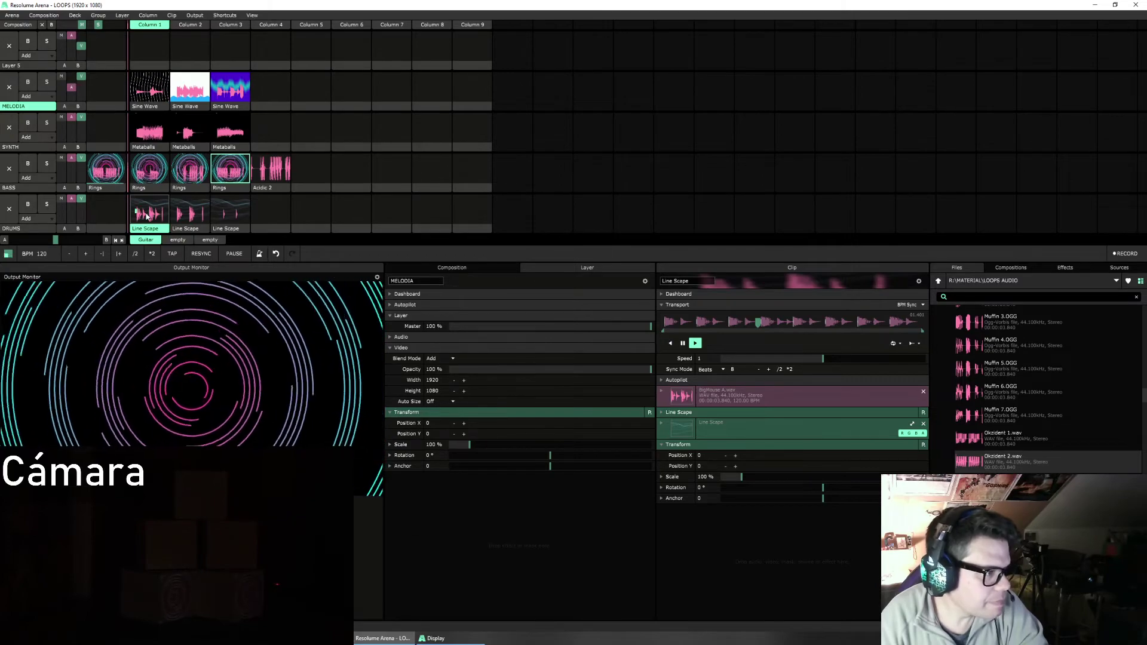
Step: Play DRUMS Line Scape and the third MELODIA Sine Wave, then clear MELODIA, BASS and DRUMS
left_click(146, 216)
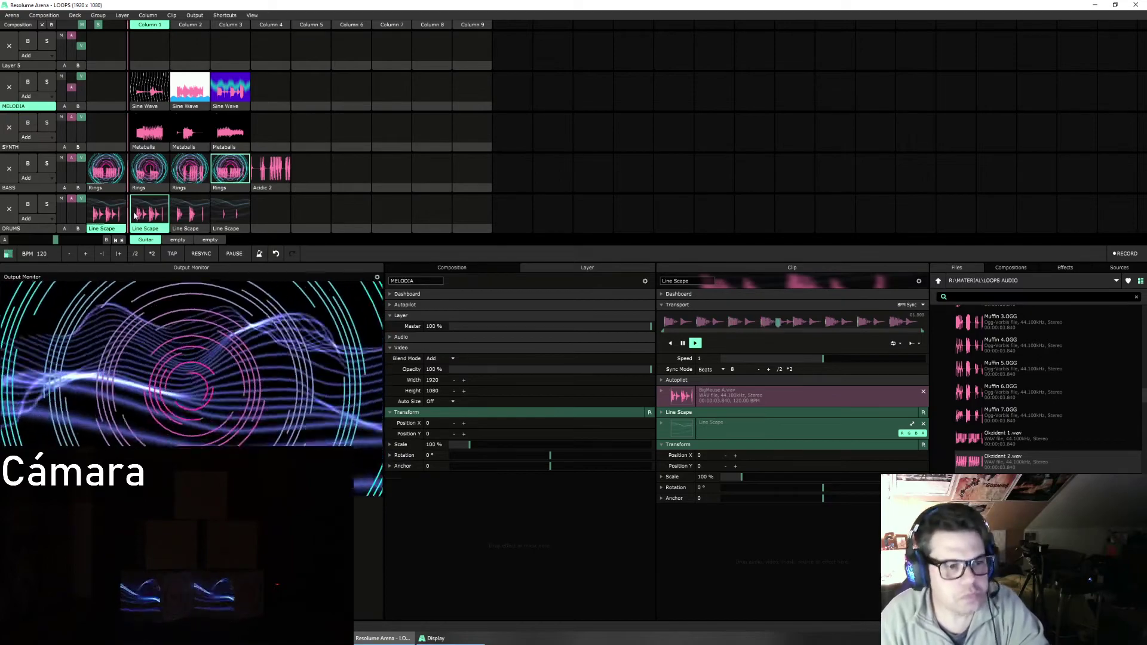
left_click(236, 91)
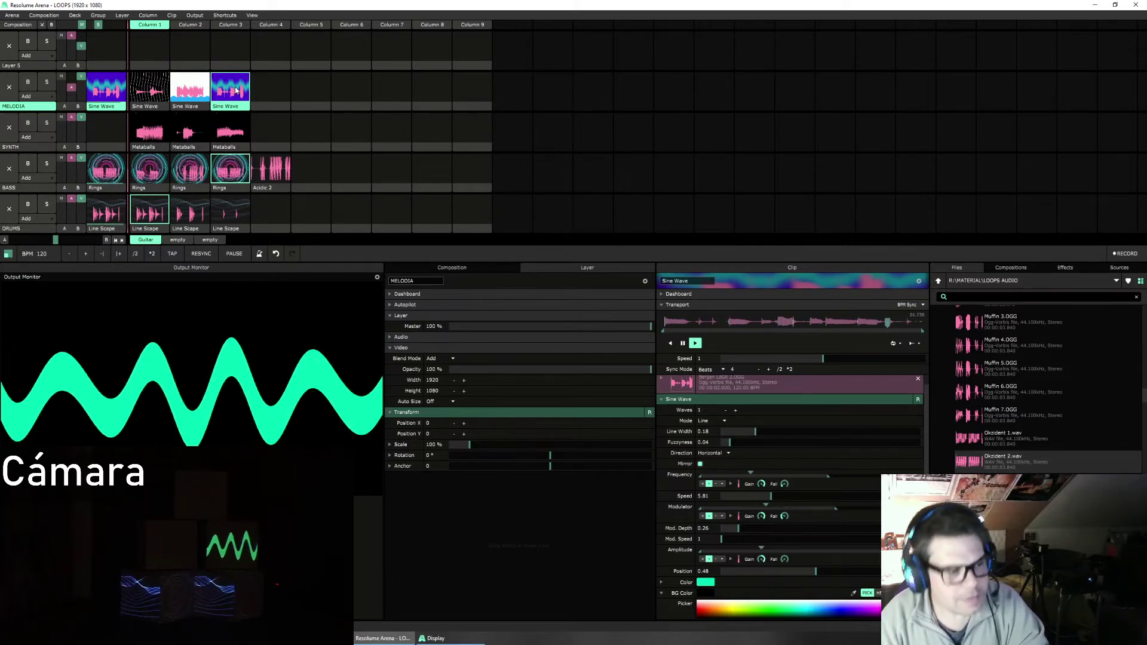
left_click(9, 87)
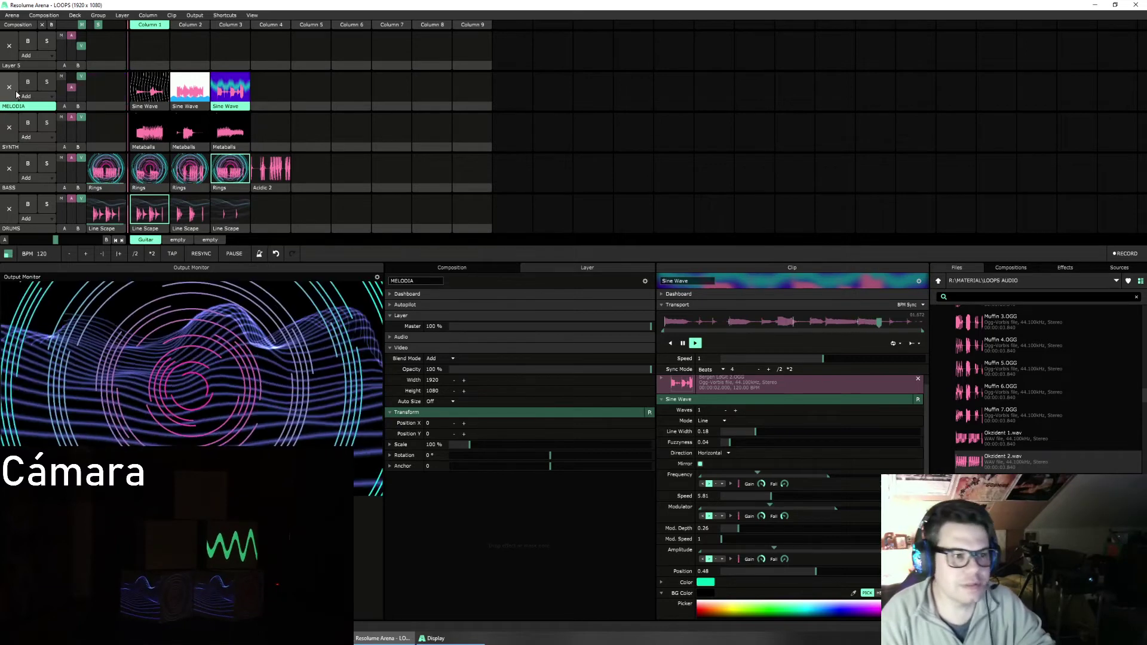
left_click(9, 168)
left_click(8, 210)
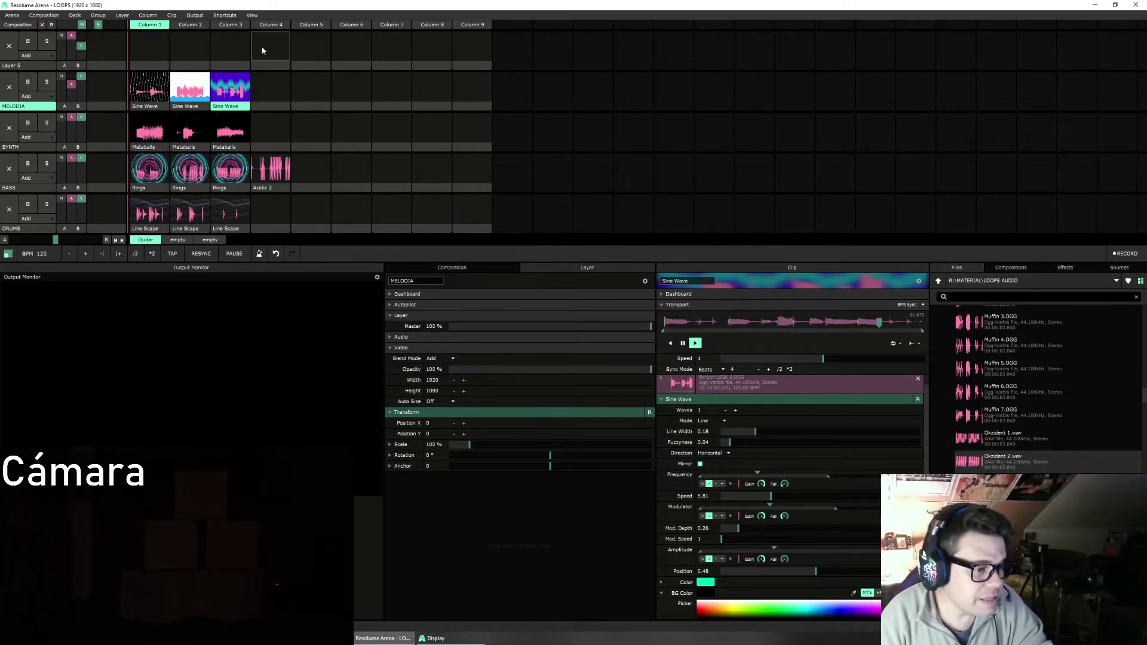
Step: Place ComeOn 2.OGG in Layer 5 column 1 and set its transport to BPM Sync
scroll(1021, 370, "up", 10)
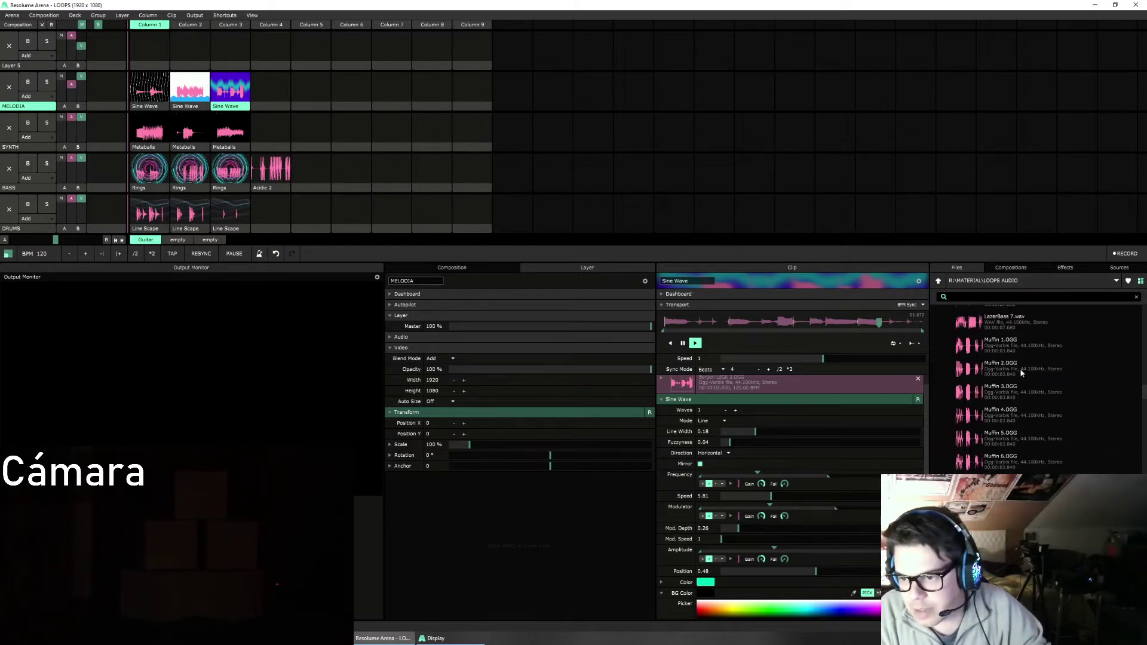
scroll(1021, 369, "up", 5)
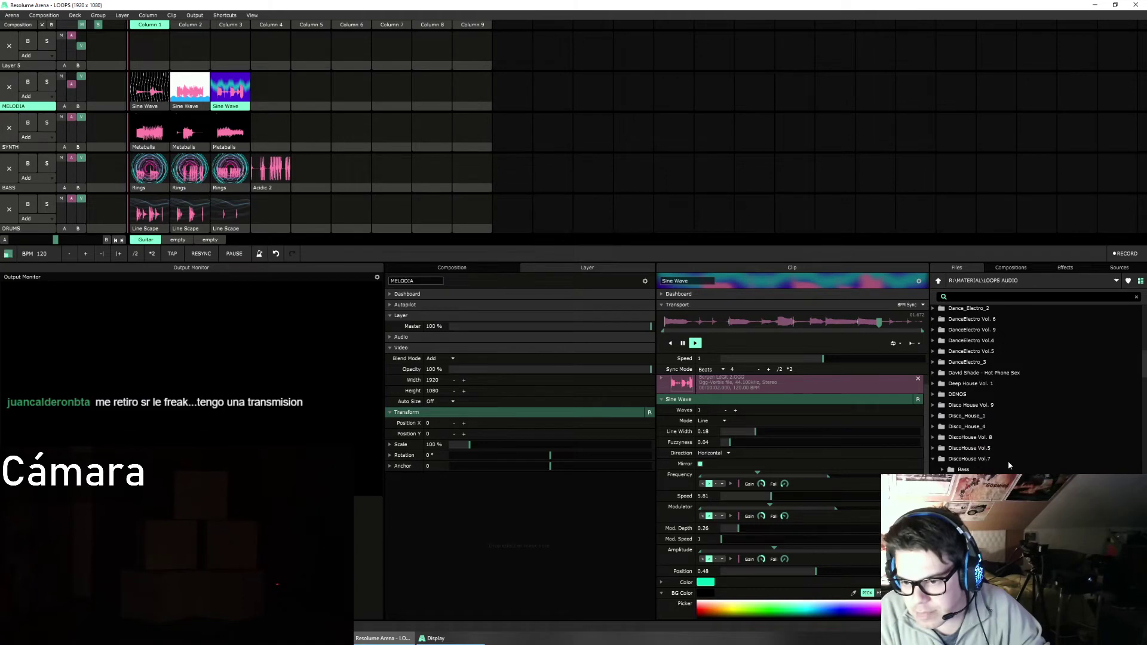
scroll(1008, 465, "down", 5)
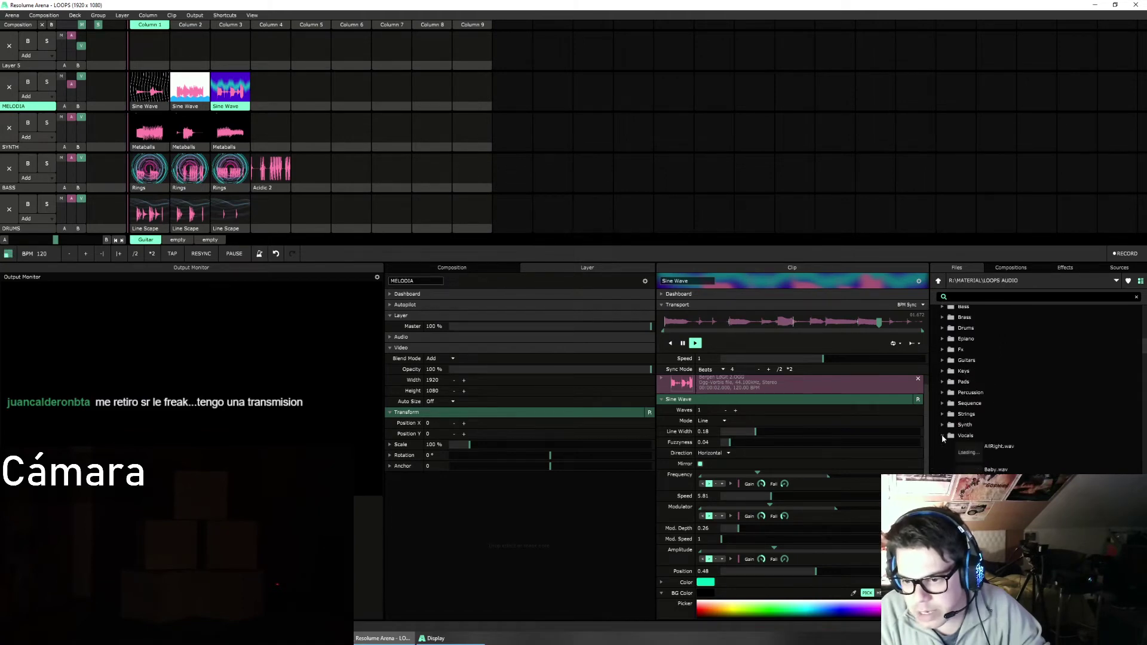
scroll(1018, 453, "down", 4)
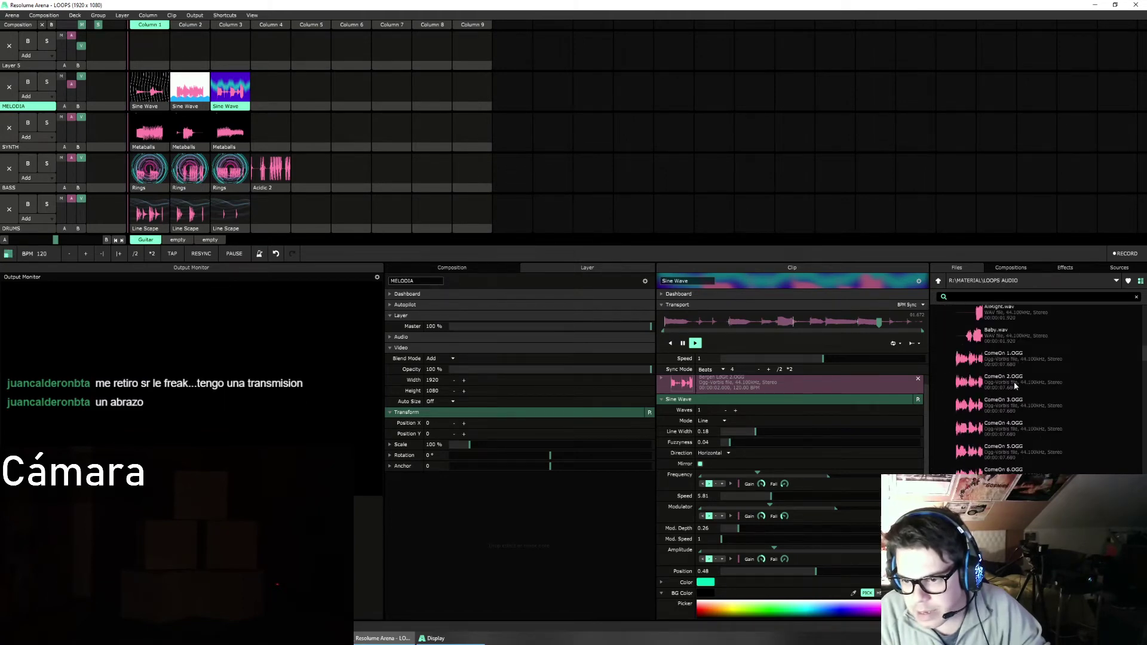
left_click_drag(1009, 381, 146, 47)
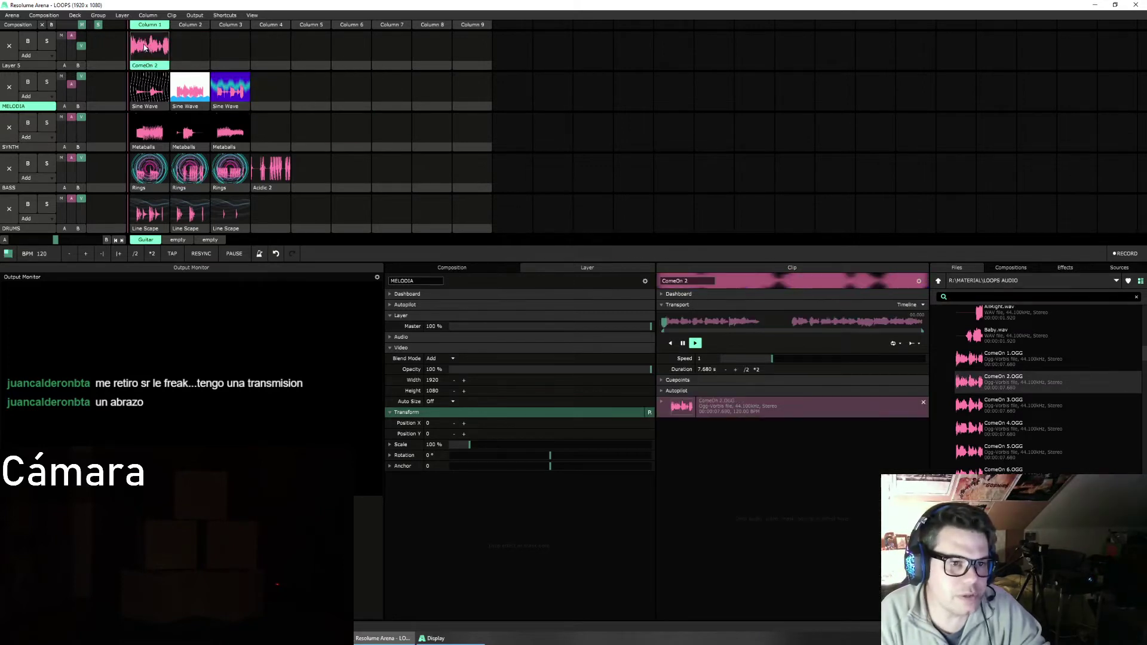
left_click(923, 305)
left_click(920, 325)
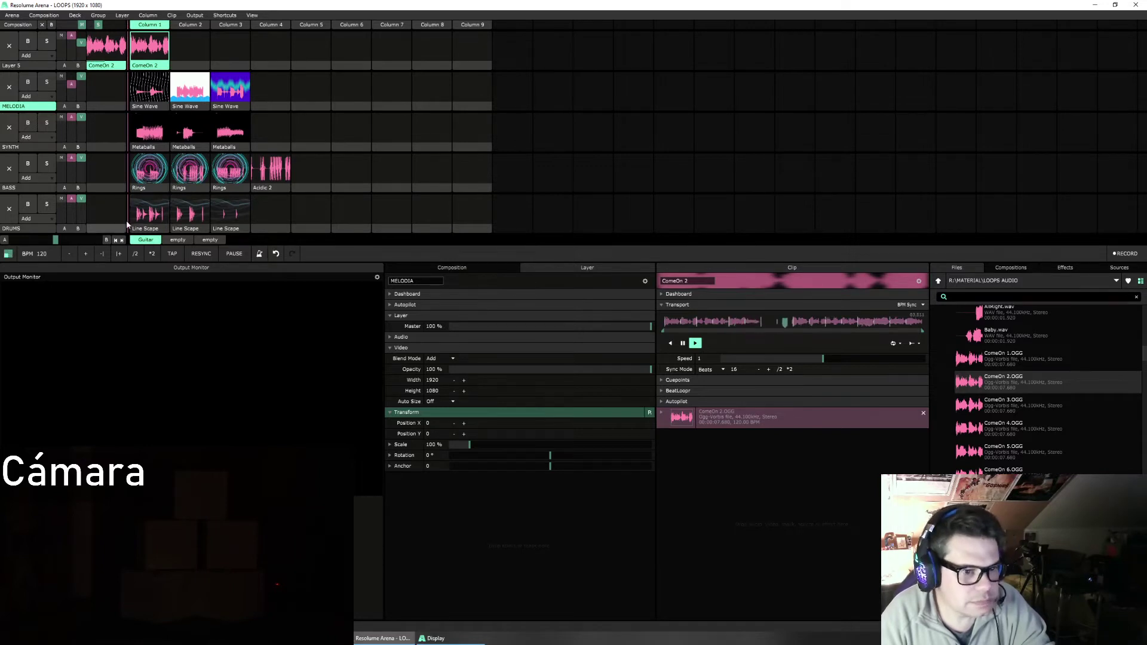
Step: Play and stop the DRUMS Line Scape clip, then stop and relaunch ComeOn 2 on Layer 5
left_click(142, 215)
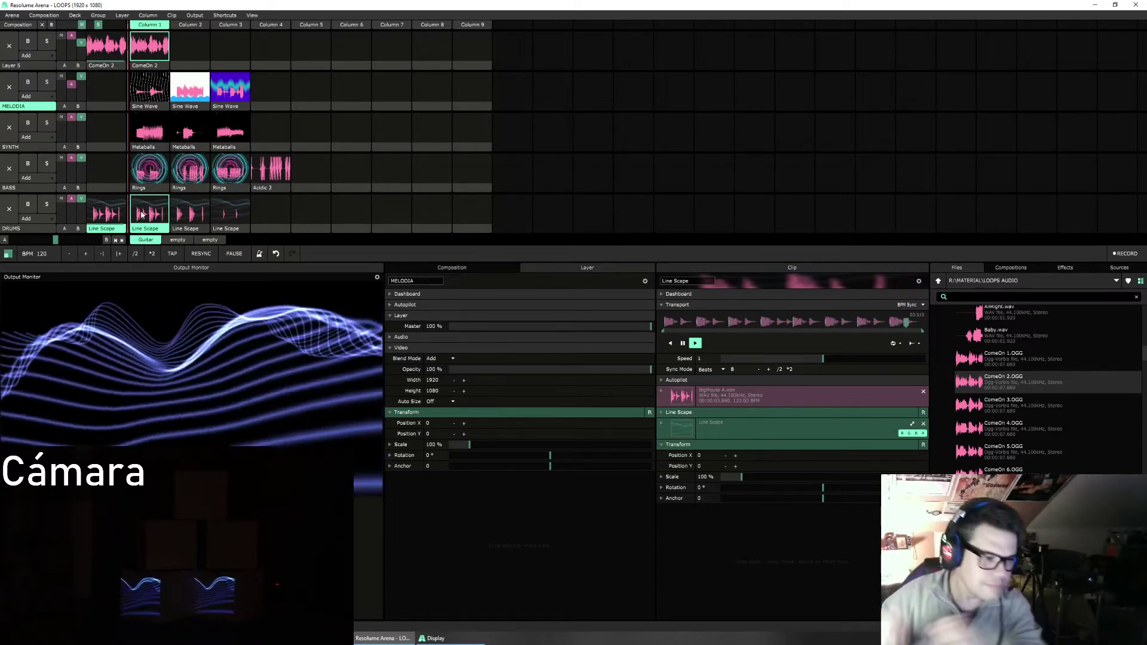
left_click(142, 214)
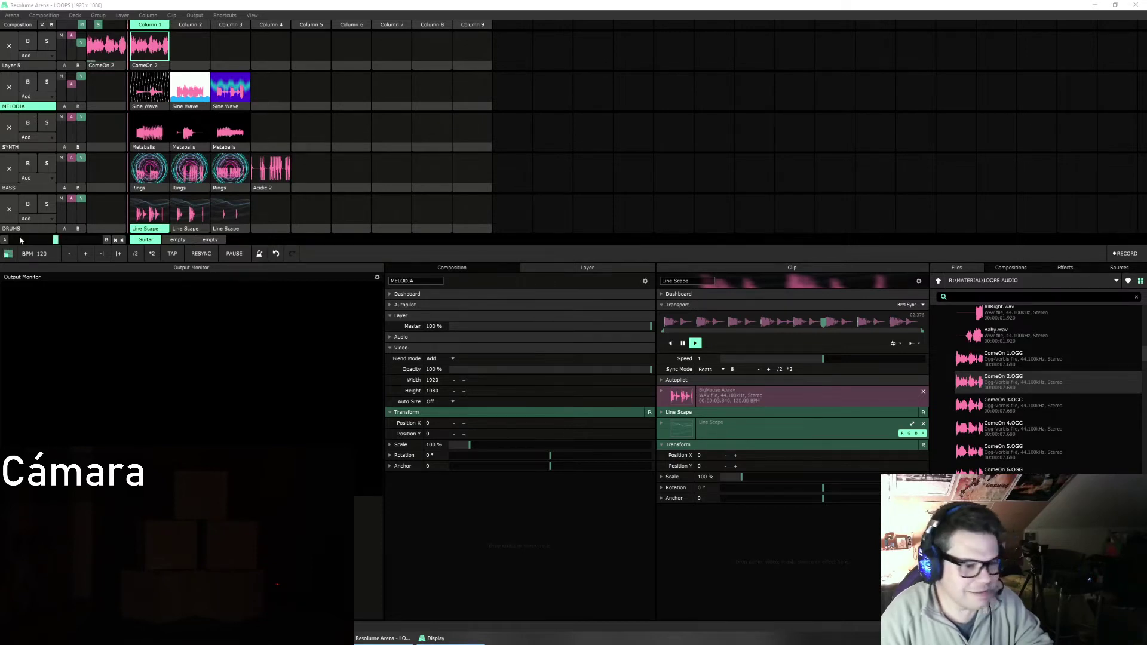
left_click(9, 46)
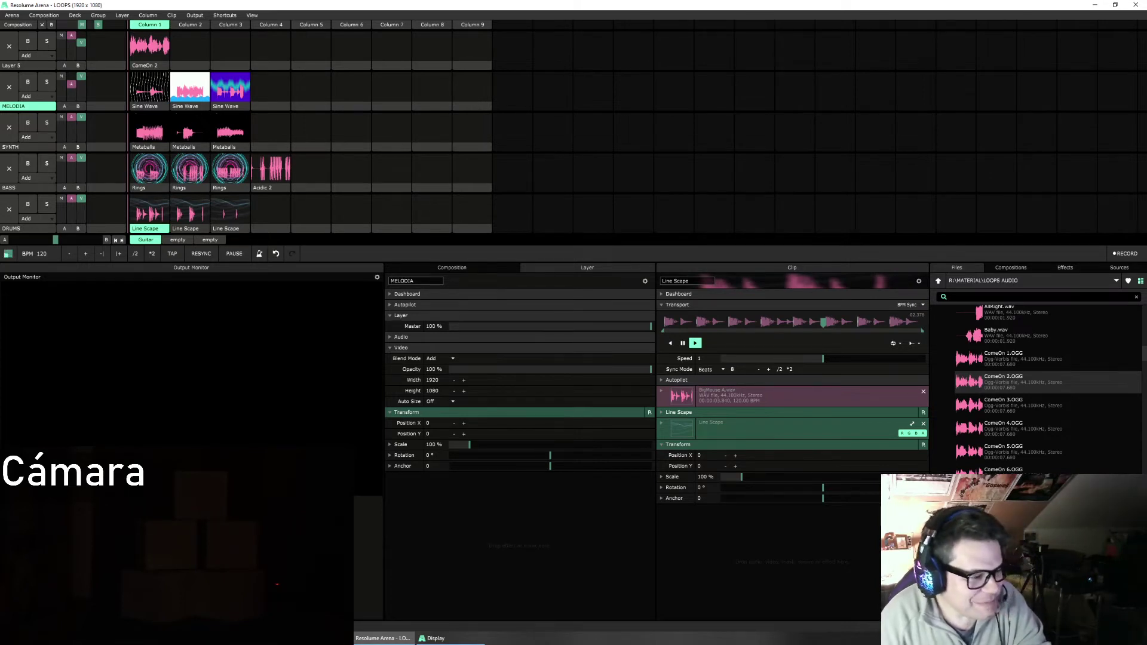
left_click(149, 56)
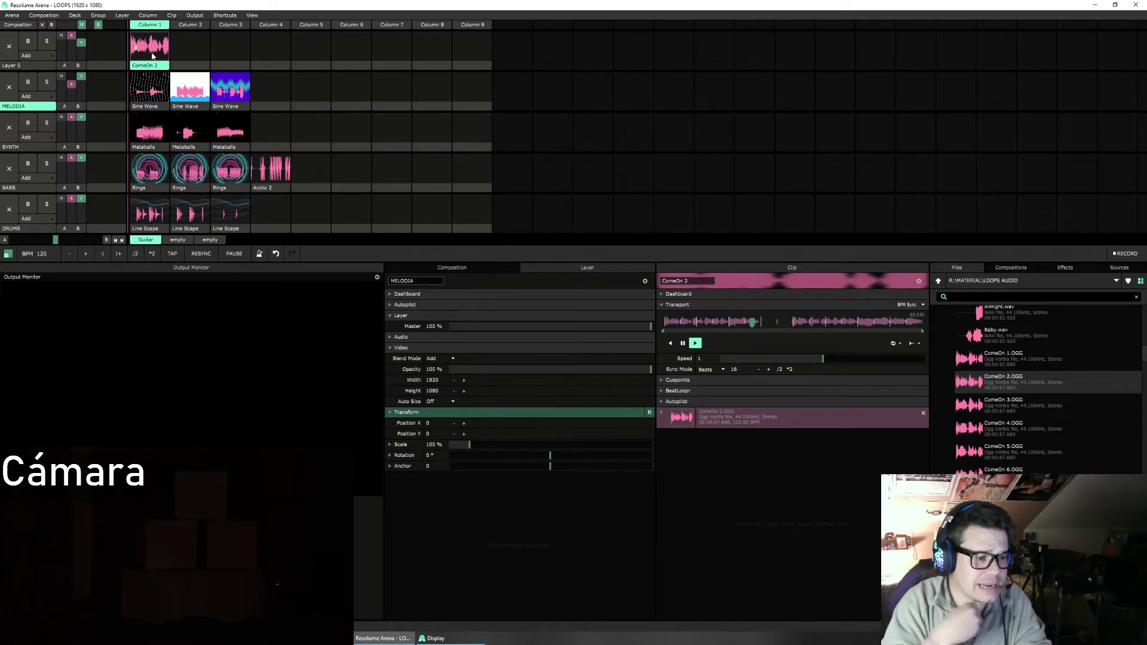
left_click(153, 56)
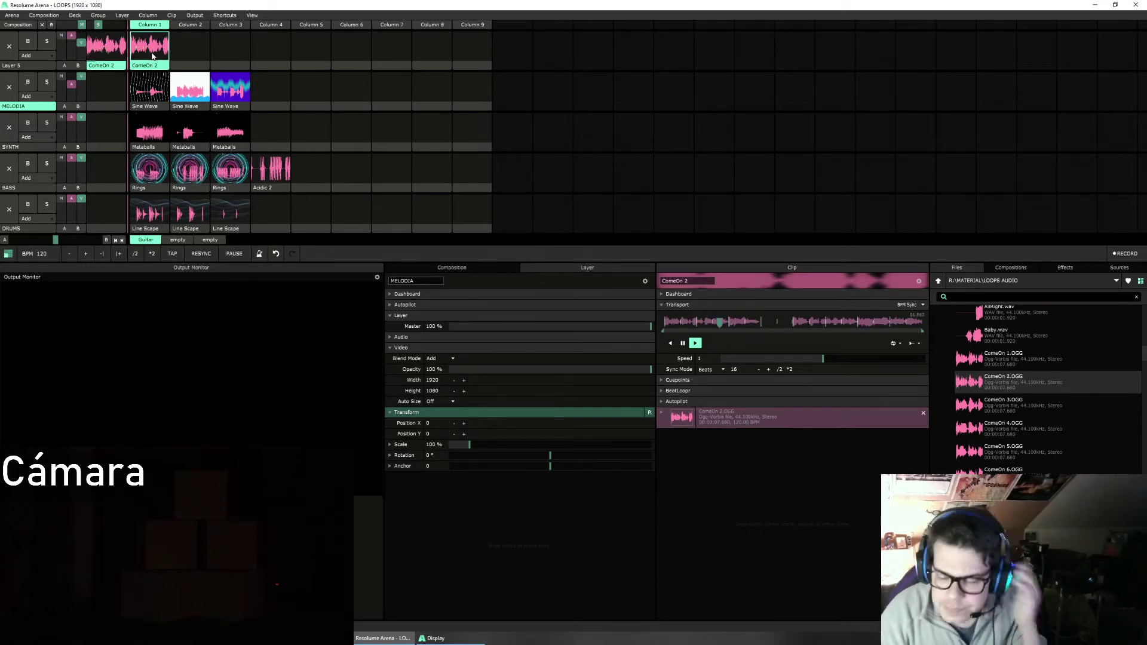
Step: Drop the Neon Up lines generator into Layer 5 column 1, play it and reverse its rotation
left_click(1119, 267)
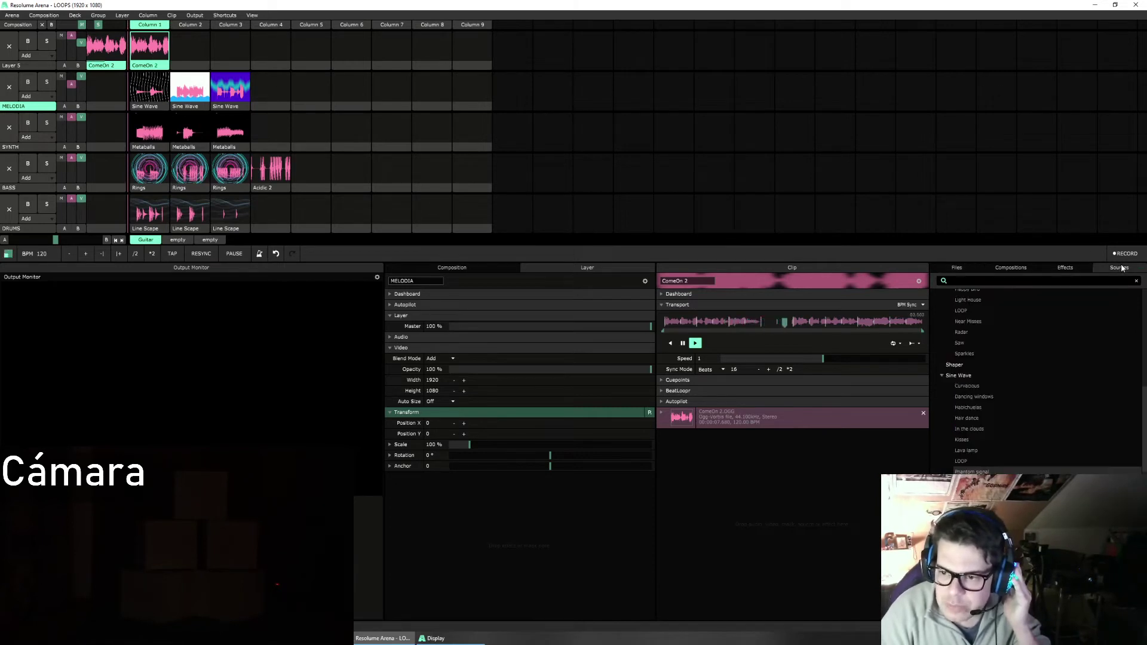
scroll(985, 433, "up", 10)
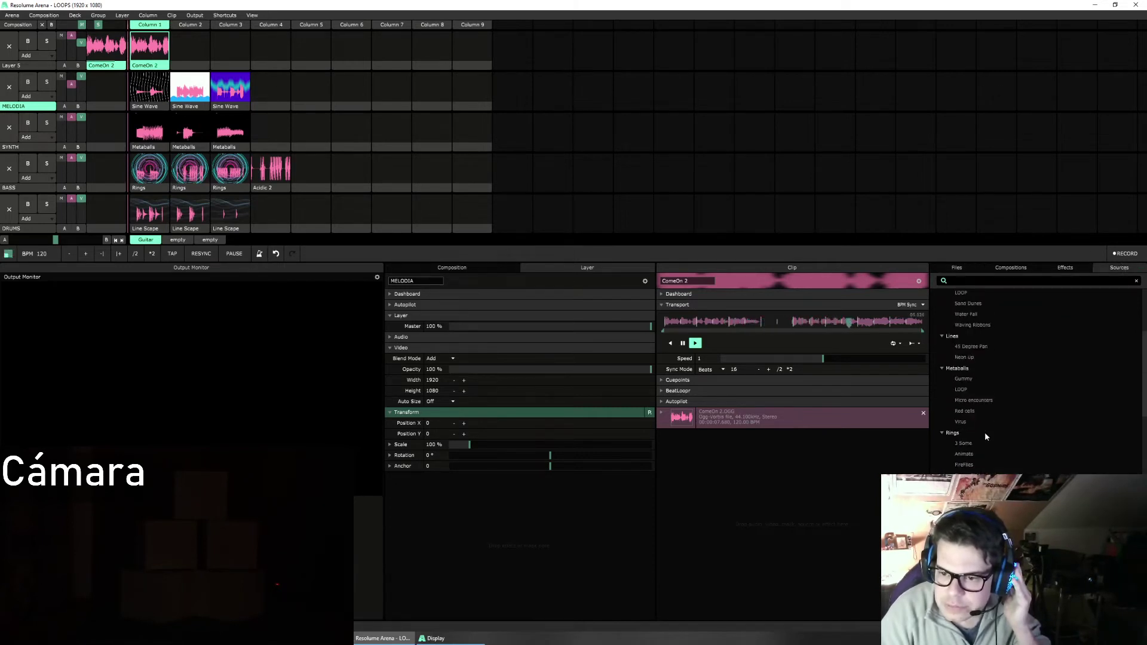
scroll(986, 436, "up", 3)
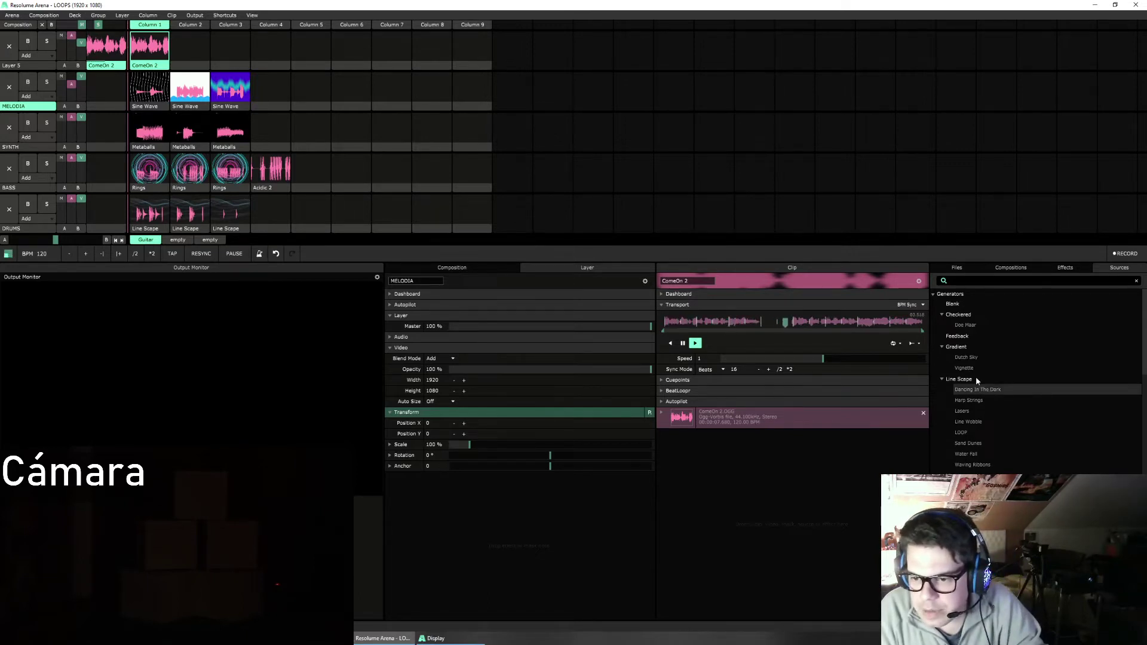
scroll(979, 396, "down", 2)
scroll(980, 398, "down", 2)
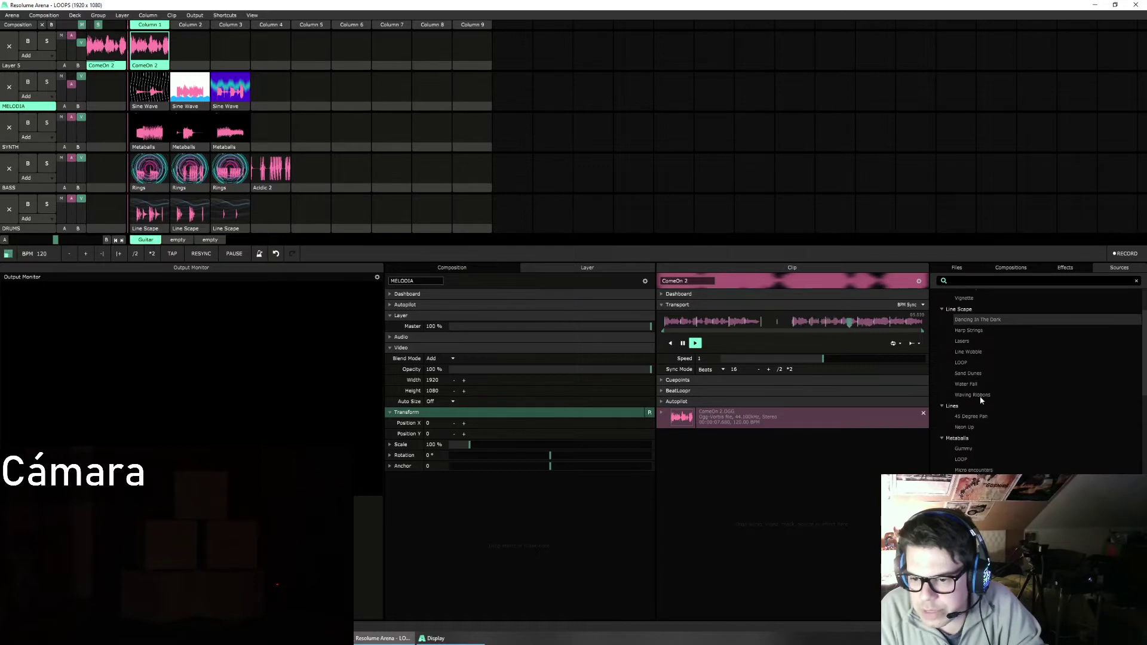
left_click_drag(962, 407, 145, 50)
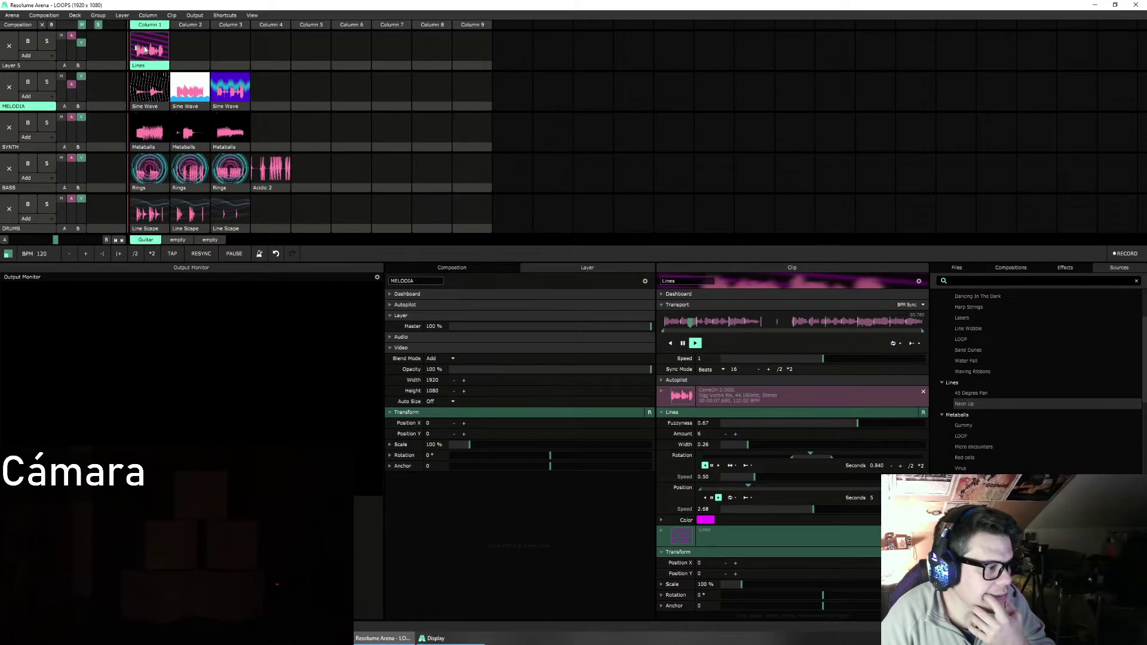
left_click(145, 50)
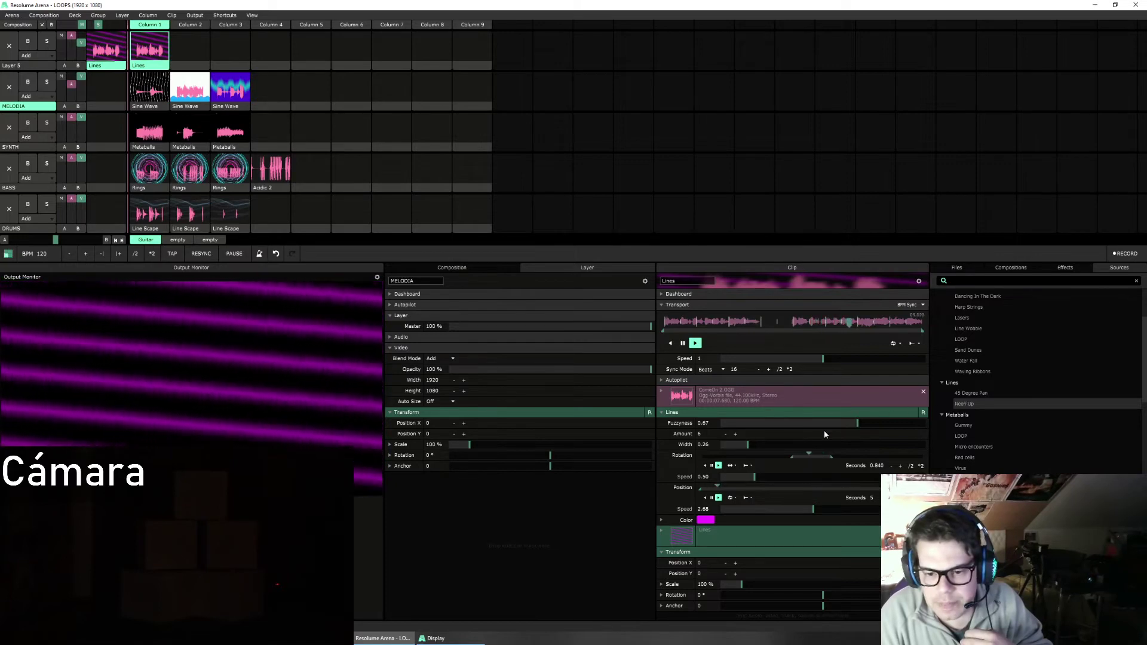
left_click(705, 465)
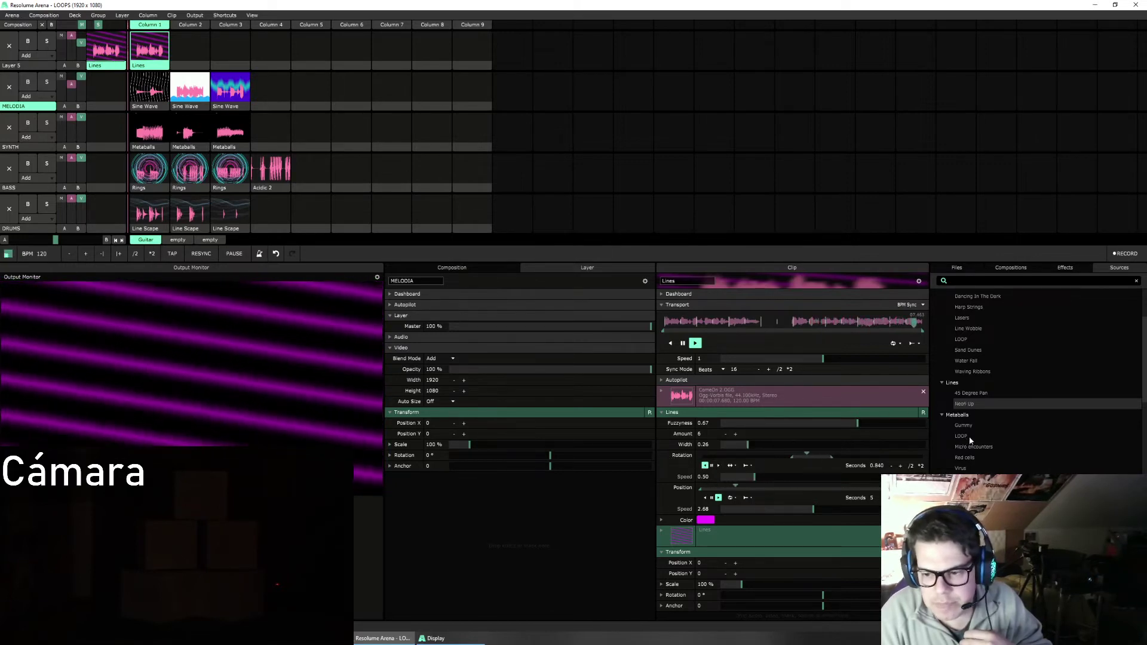
Step: Audition the Animate rings generator, then replace it with the Light House rings preset and play it
scroll(973, 438, "down", 3)
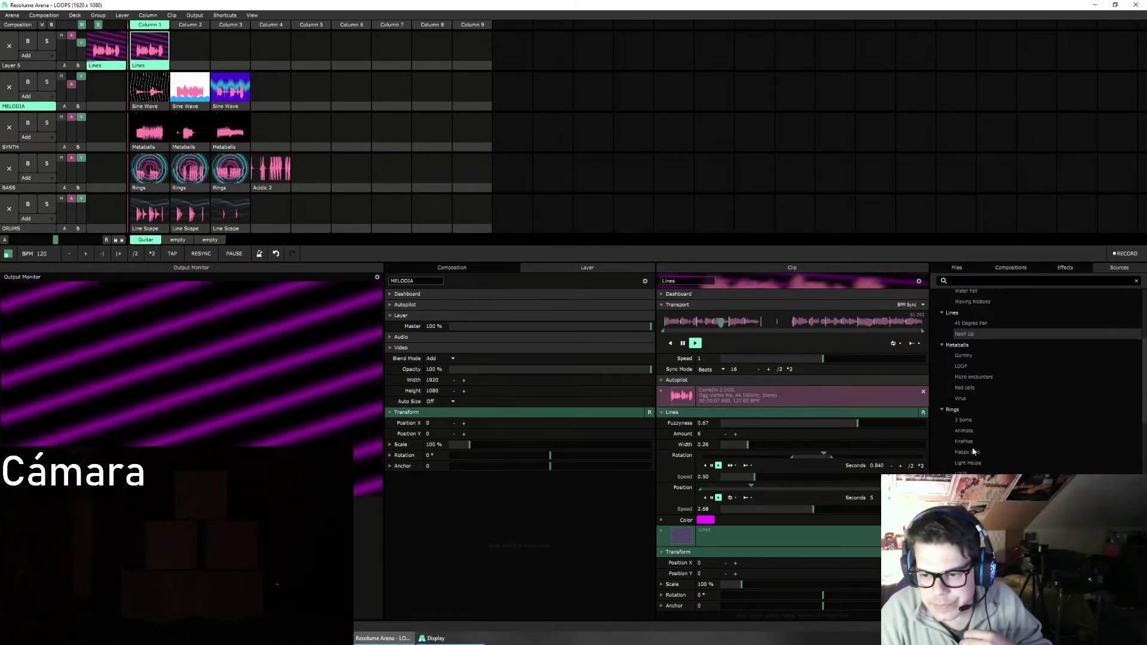
left_click_drag(963, 431, 151, 45)
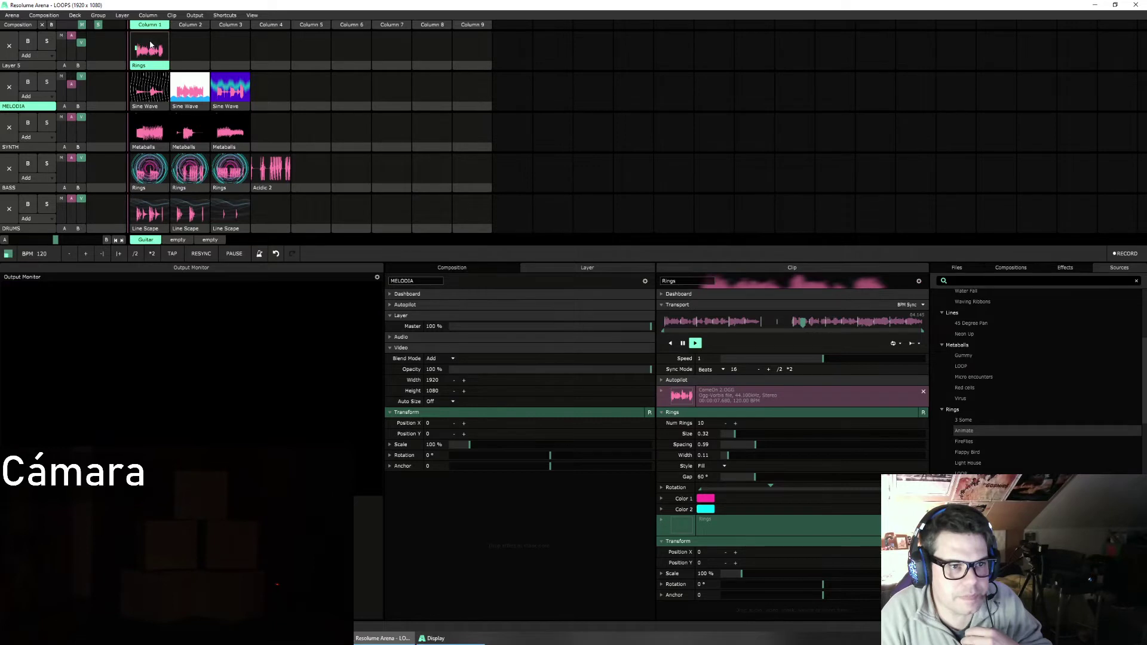
left_click(150, 45)
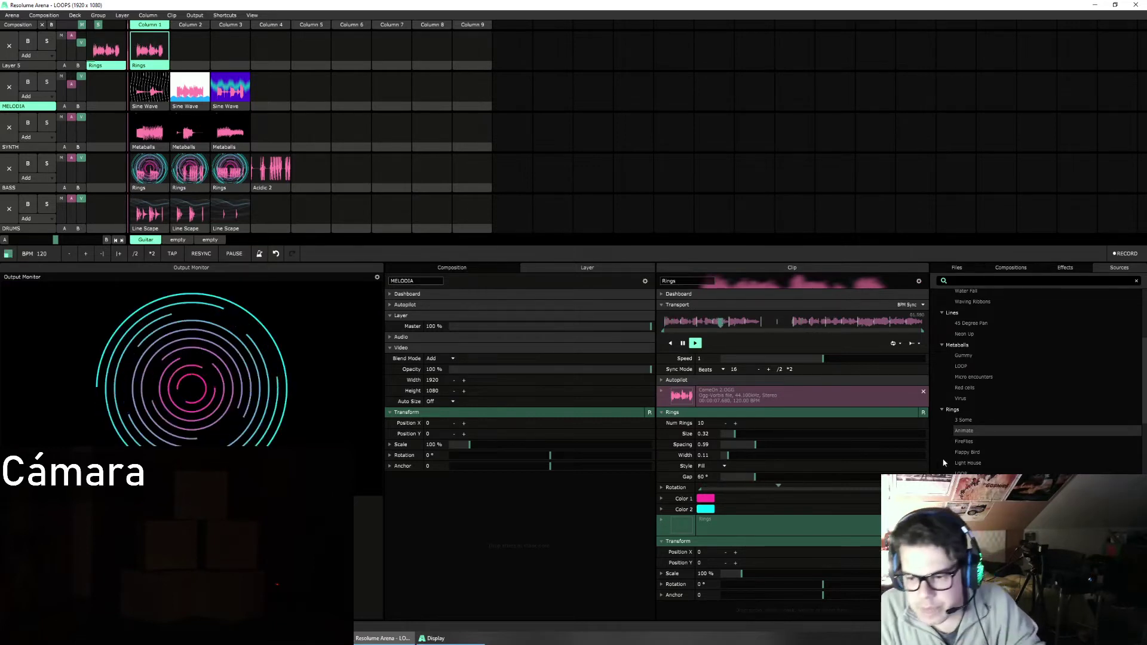
left_click(968, 464)
left_click_drag(969, 466, 142, 52)
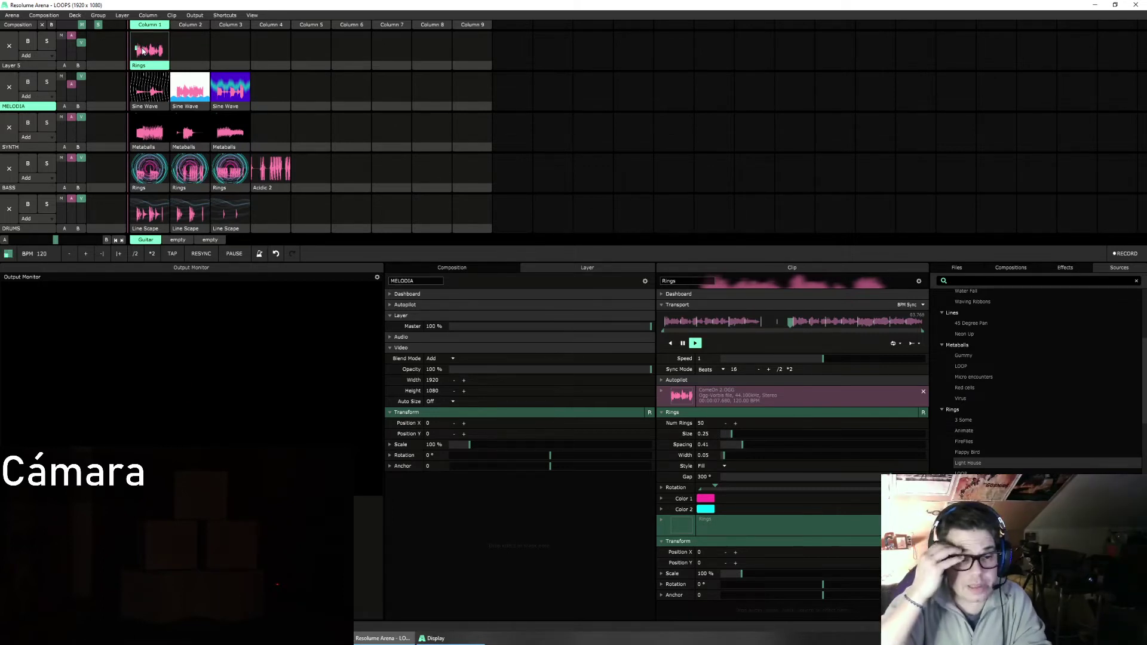
left_click(143, 52)
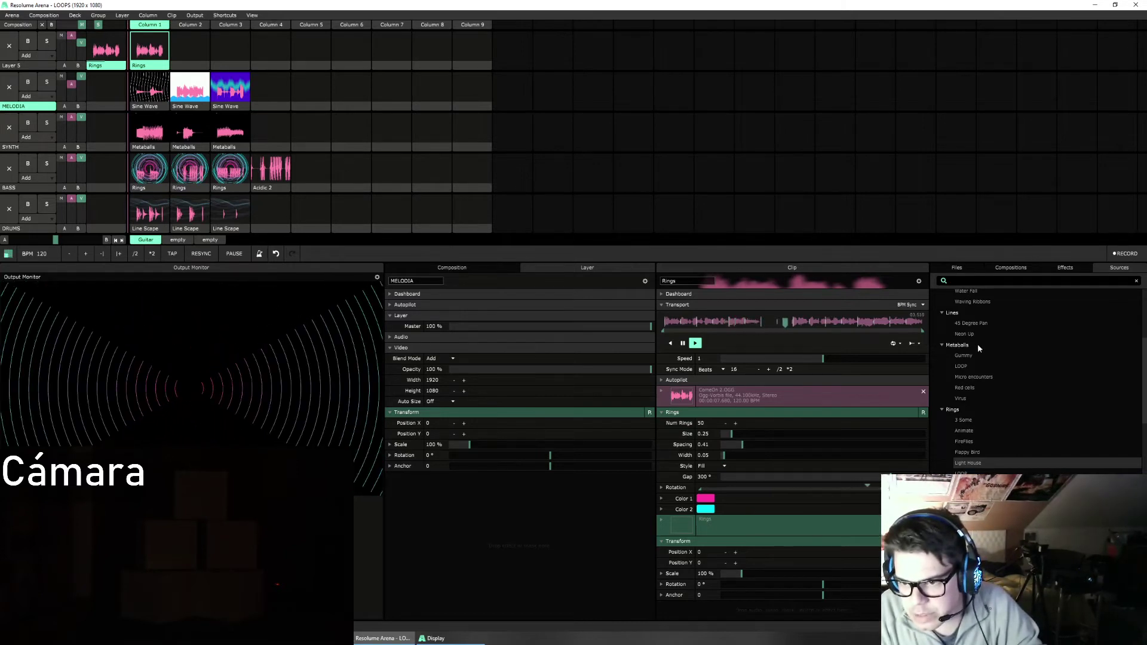
Step: Audition a Gradient generator on Layer 5, then drop Metaballs into column 1
scroll(977, 343, "up", 3)
scroll(990, 391, "up", 2)
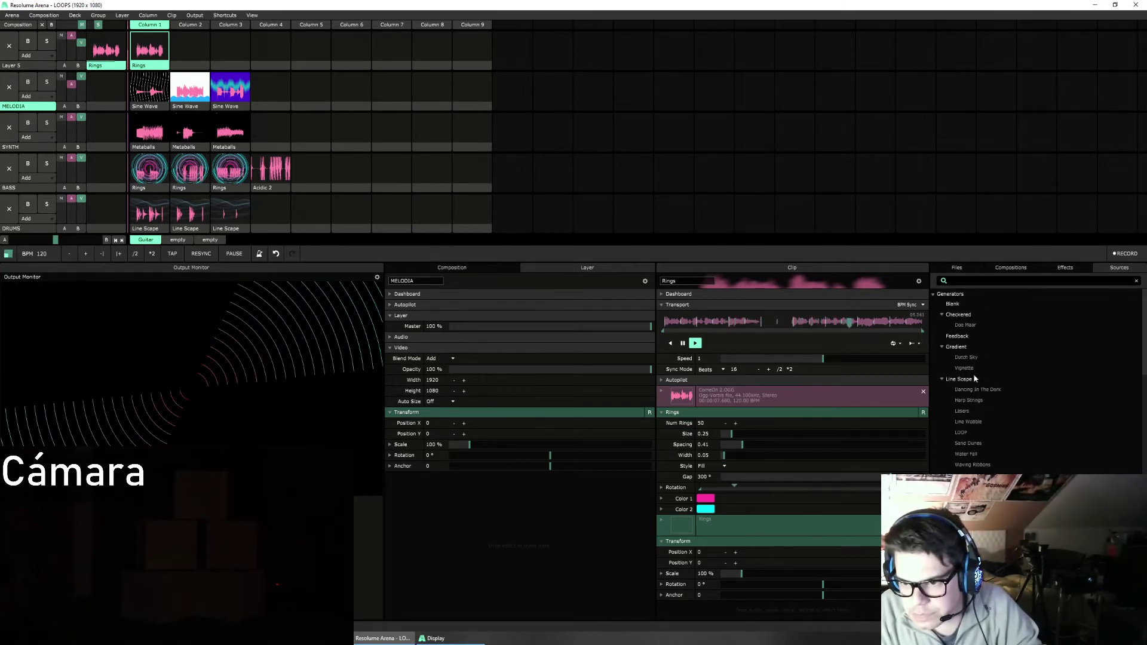
left_click_drag(964, 368, 143, 44)
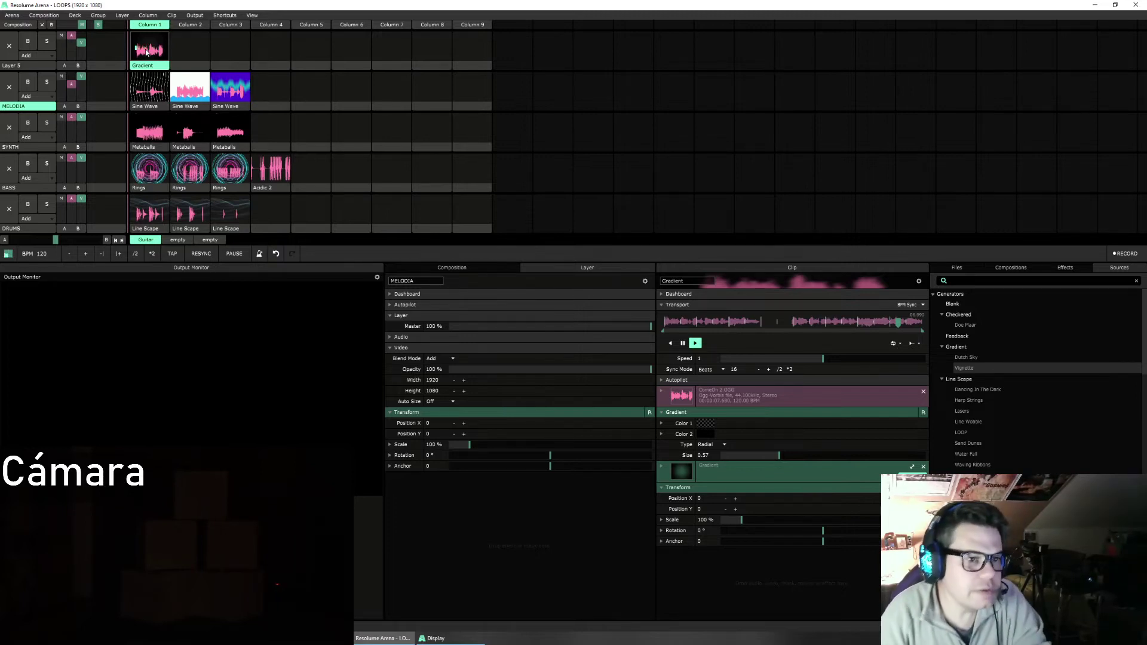
left_click(147, 52)
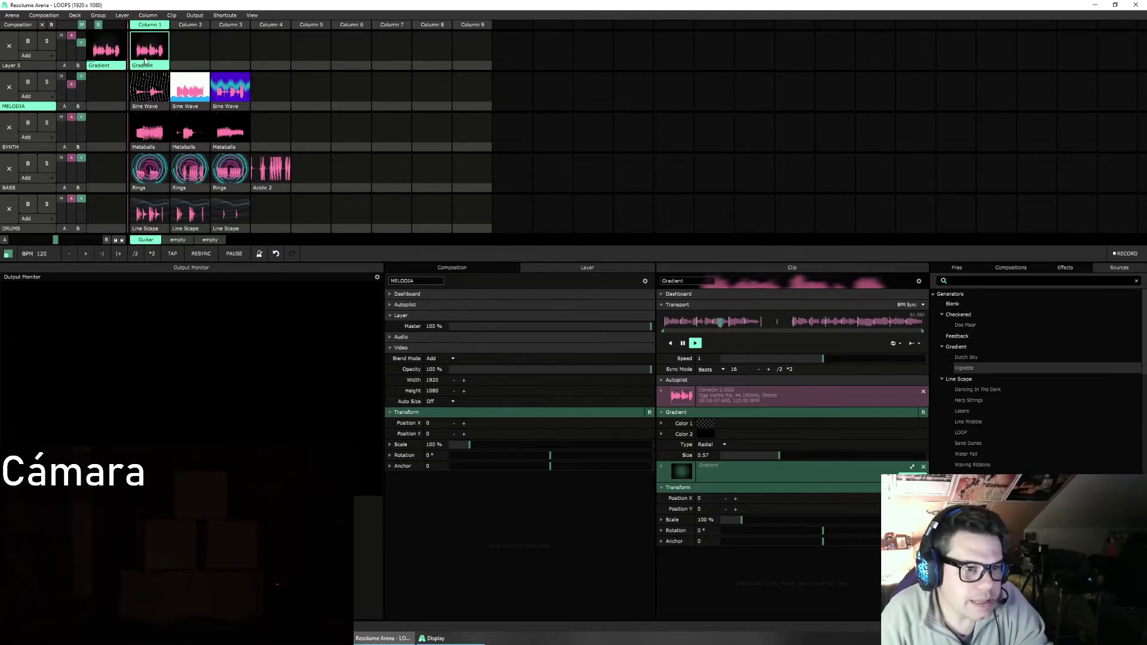
scroll(973, 437, "down", 3)
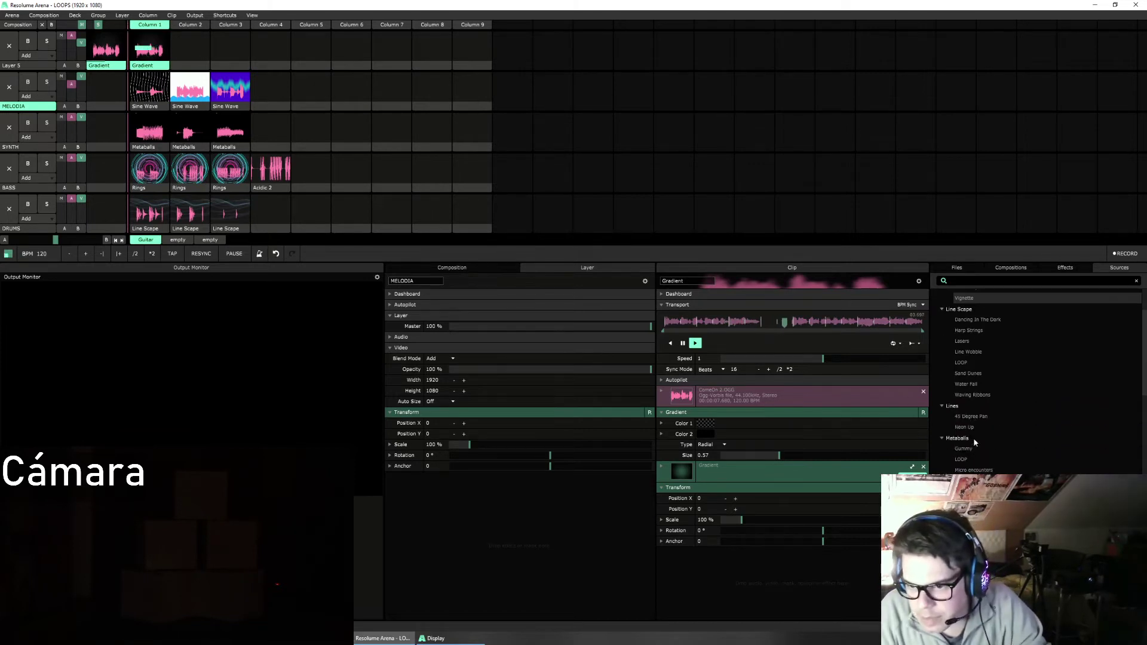
scroll(973, 437, "down", 1)
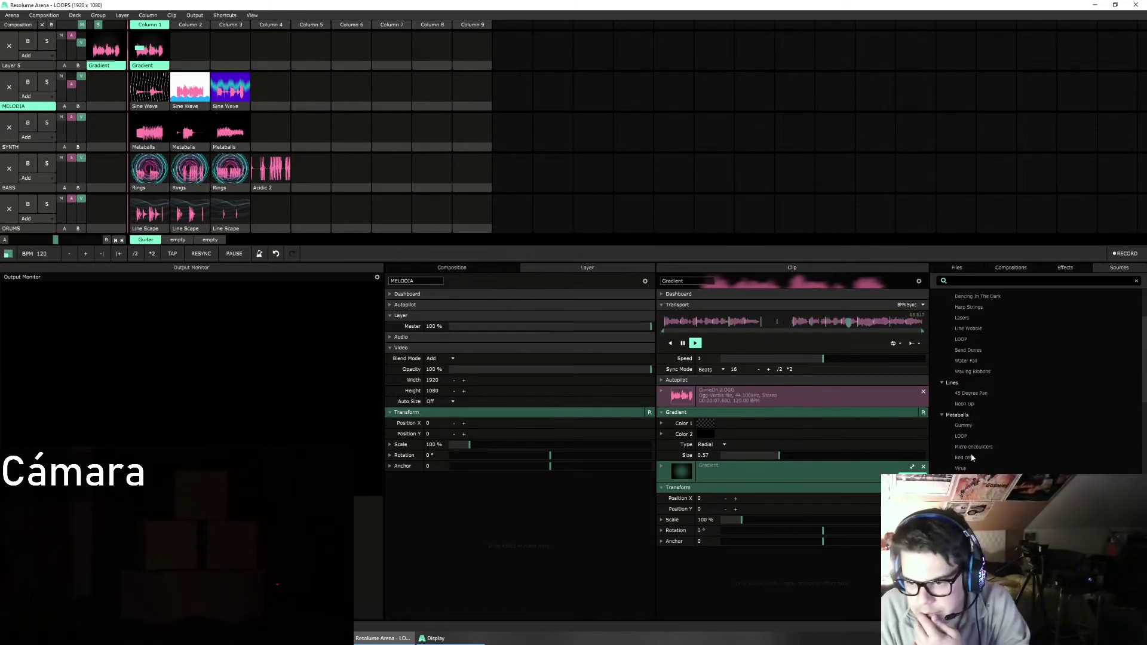
left_click_drag(969, 456, 154, 48)
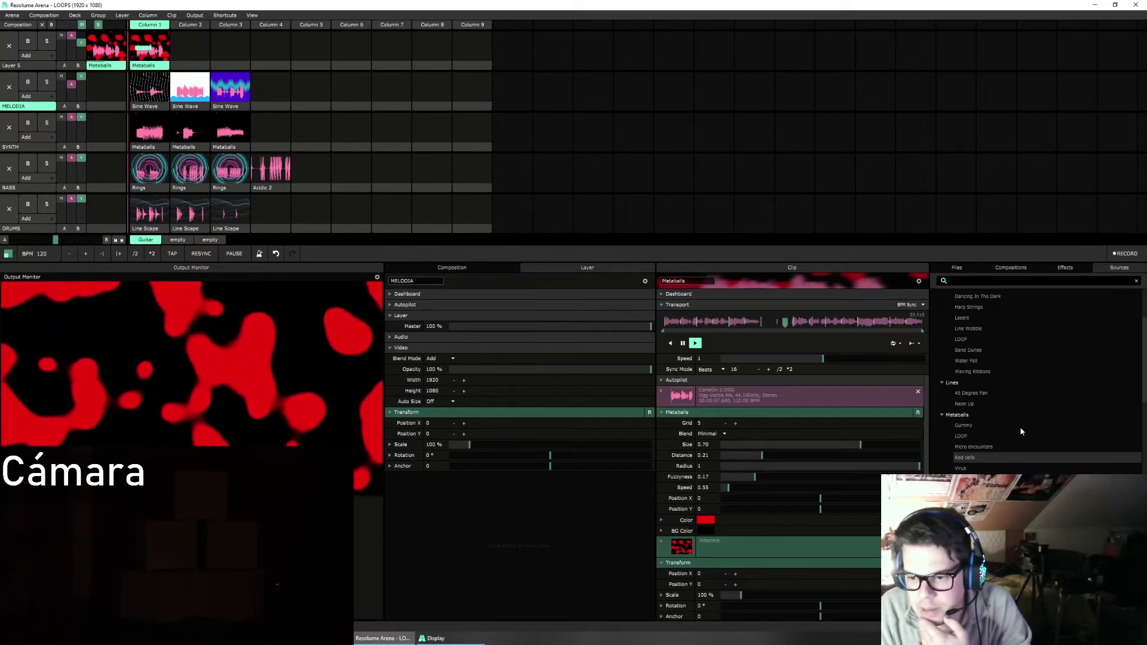
Step: Replace Layer 5's first clip with the Sine Wave Waterflow preset
scroll(1019, 426, "down", 3)
scroll(1021, 431, "down", 3)
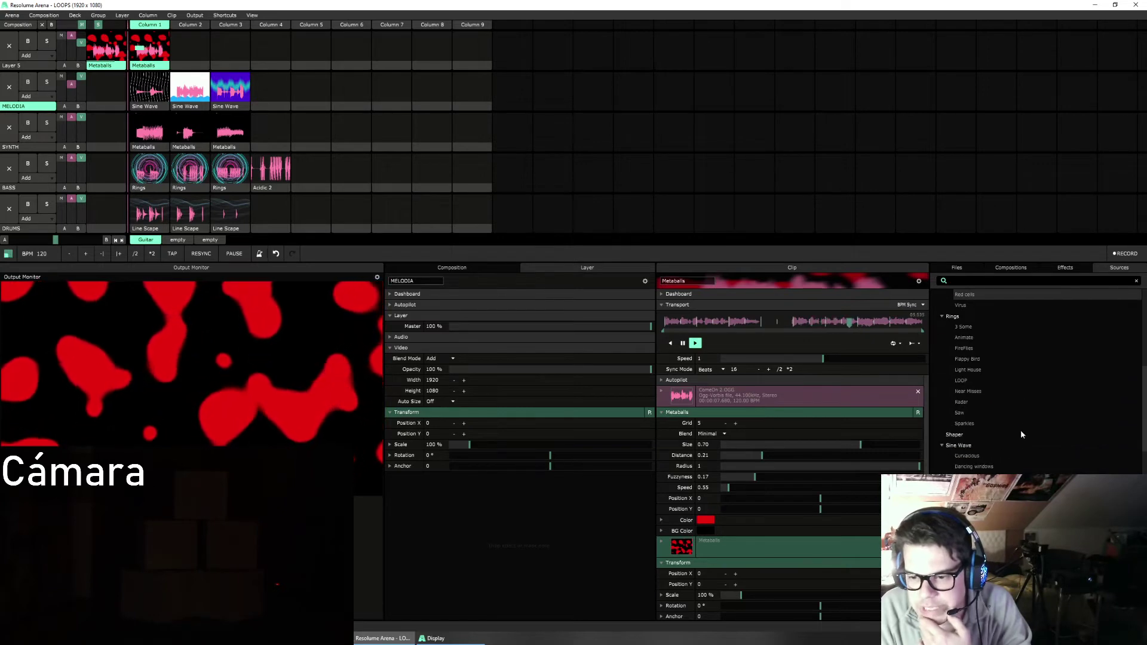
scroll(1021, 436, "down", 1)
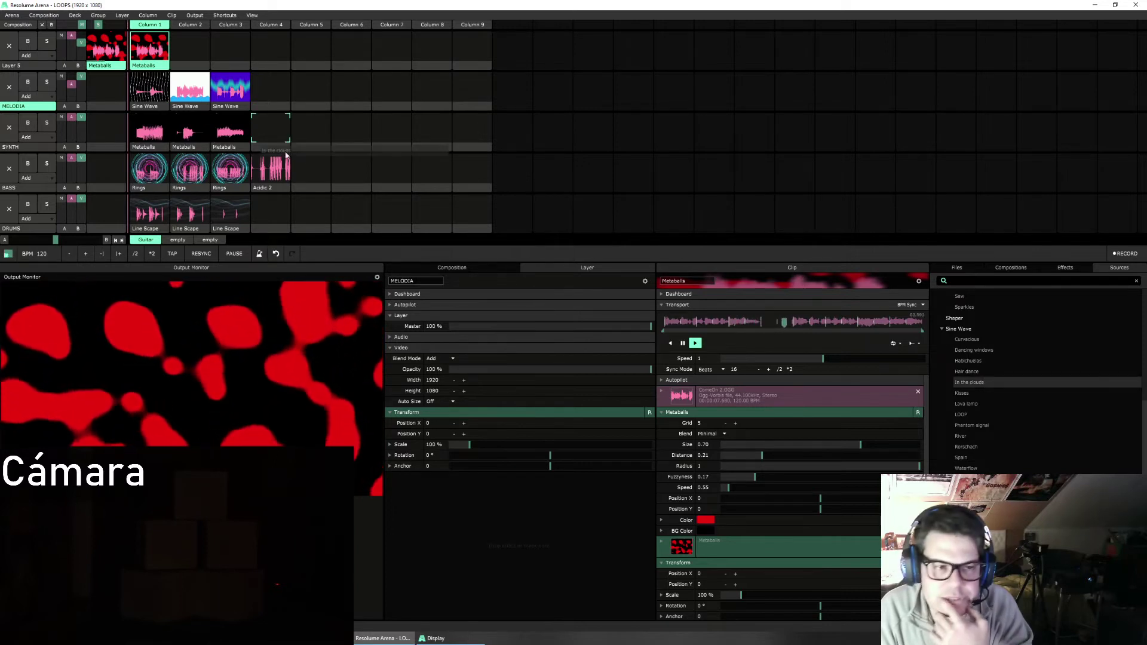
scroll(1019, 434, "down", 2)
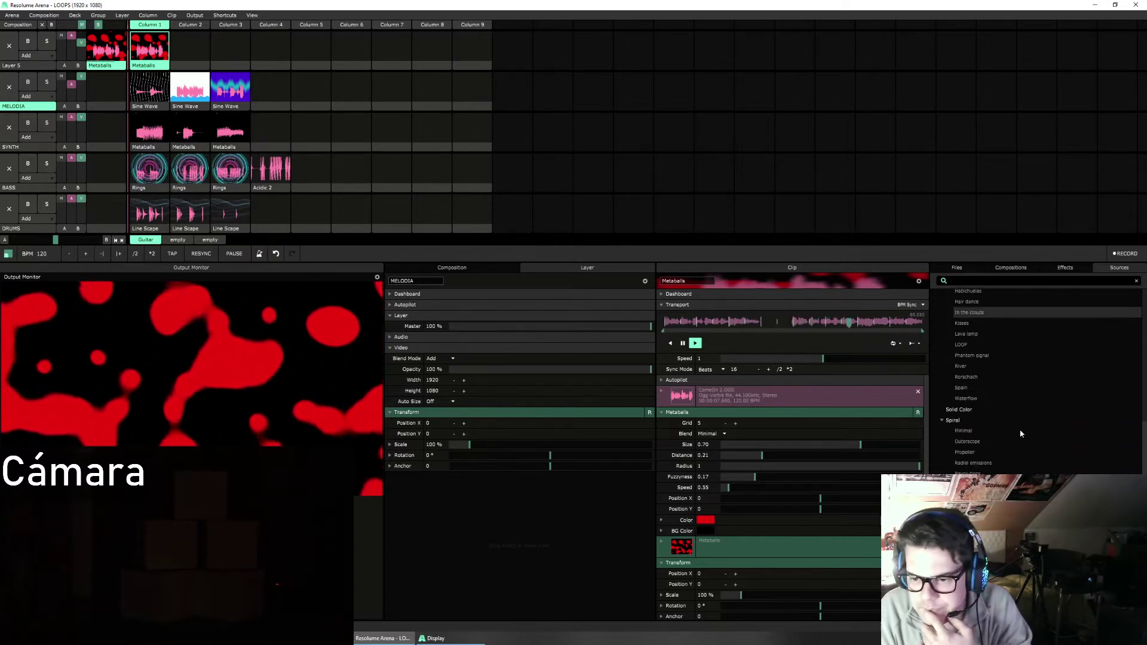
scroll(1023, 436, "down", 2)
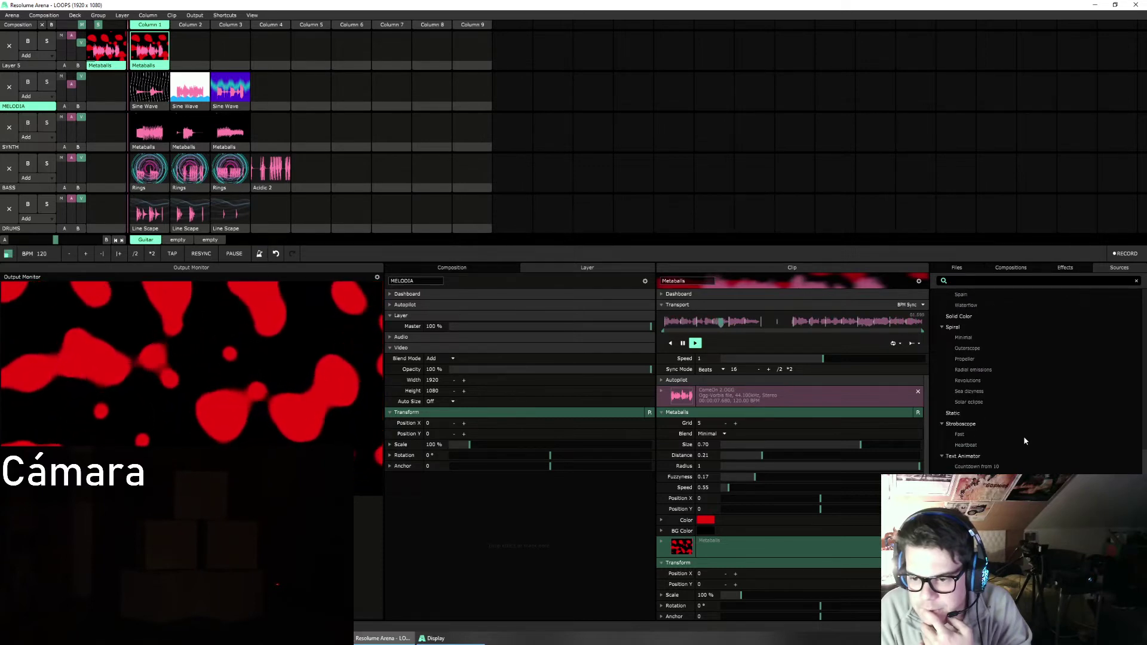
scroll(1010, 441, "up", 2)
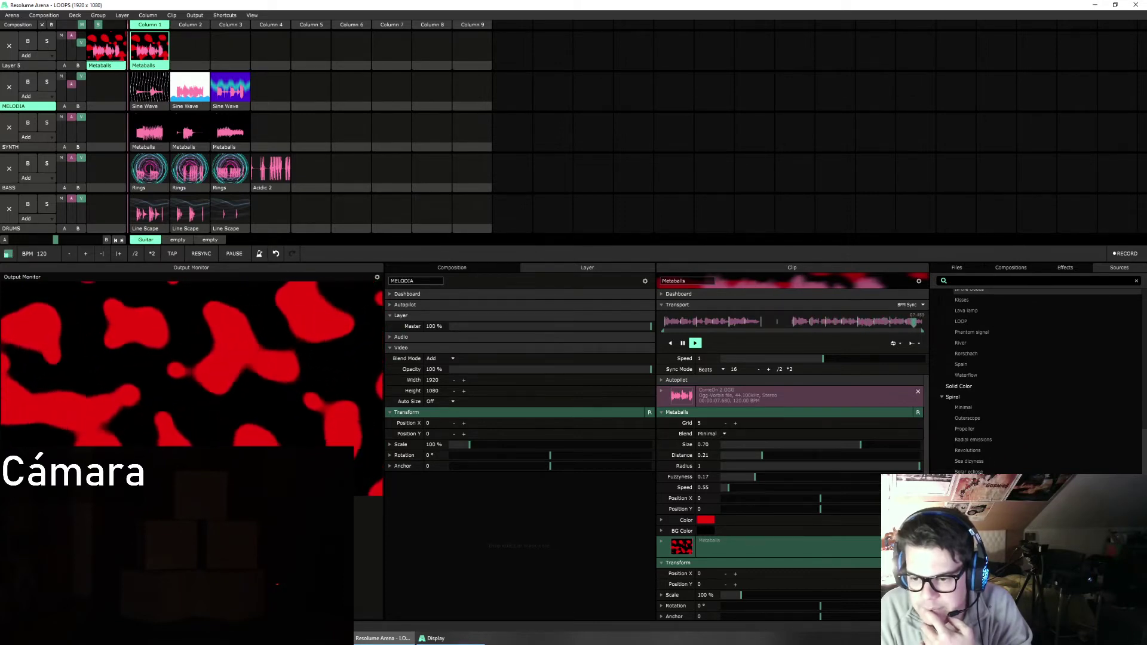
scroll(982, 457, "up", 2)
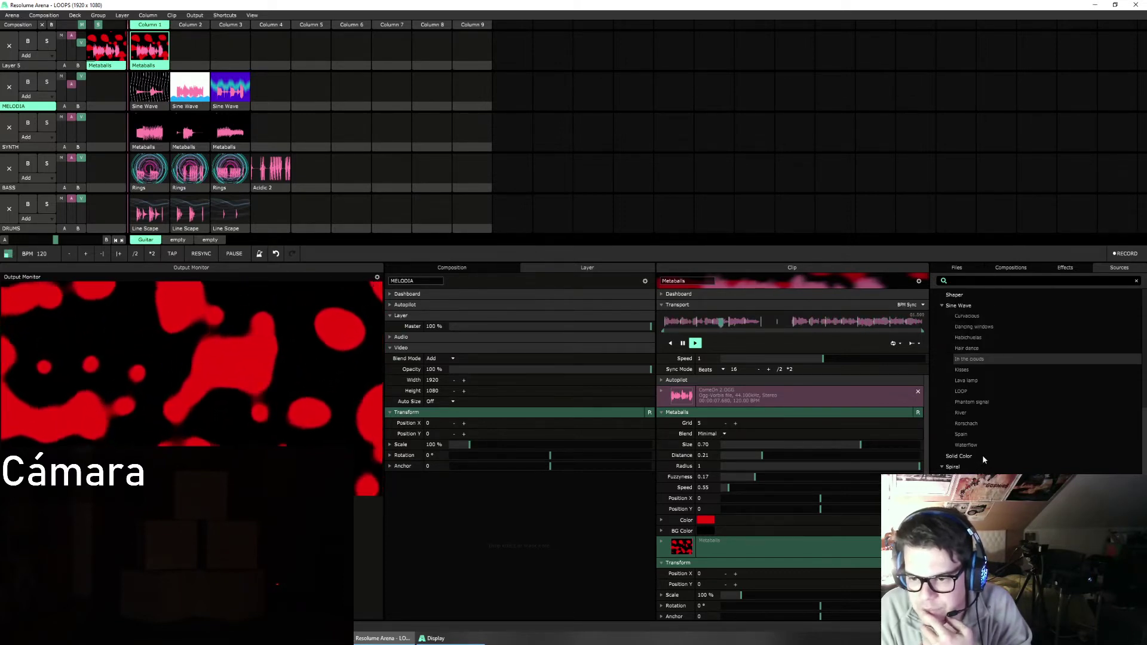
left_click_drag(966, 445, 146, 45)
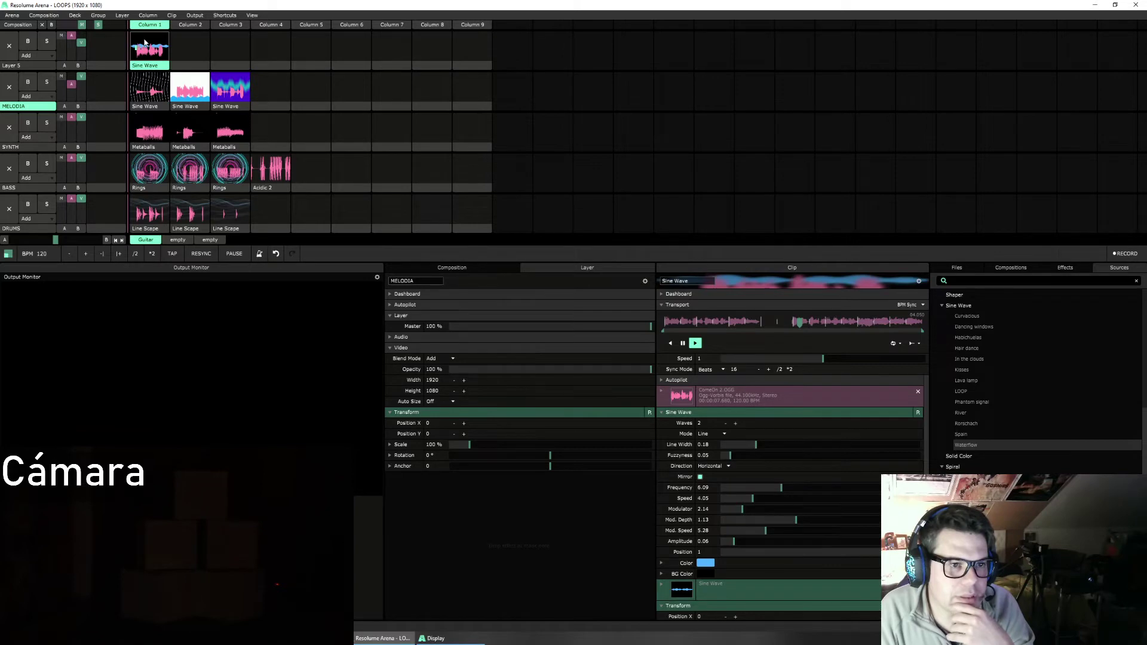
Step: Play the Sine Wave, set Line Width 0.20 and Frequency 6.56, and animate Modulator with Clip FFT
left_click(145, 43)
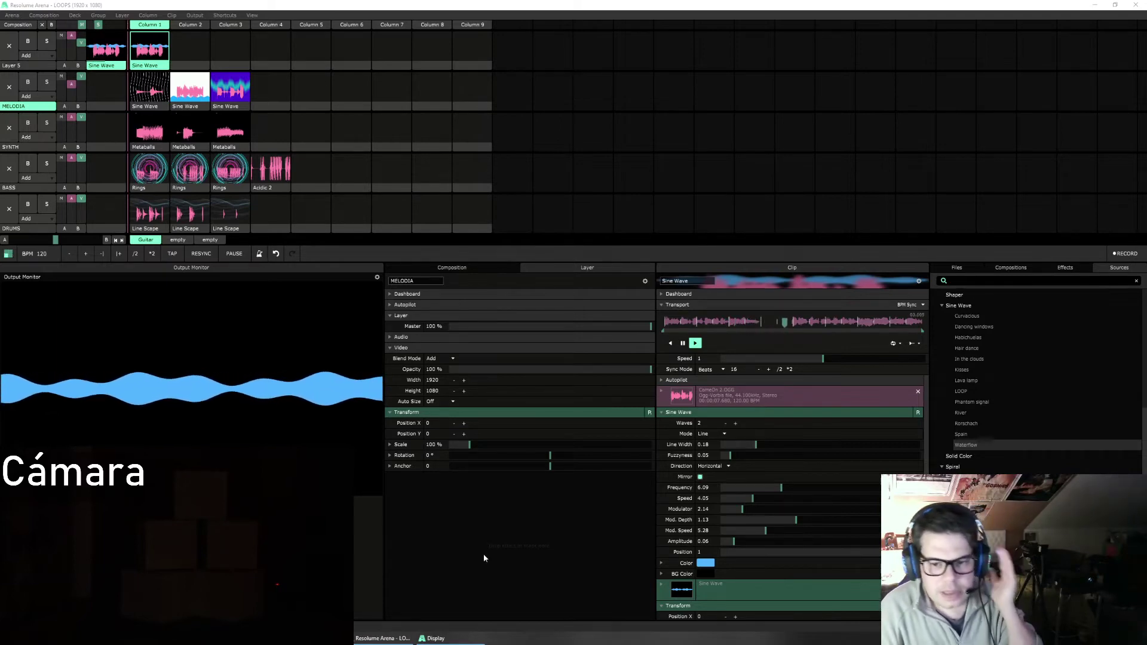
mouse_move(768, 448)
left_mouse_down()
mouse_move(785, 449)
mouse_move(760, 452)
left_mouse_up()
left_click_drag(774, 491, 757, 510)
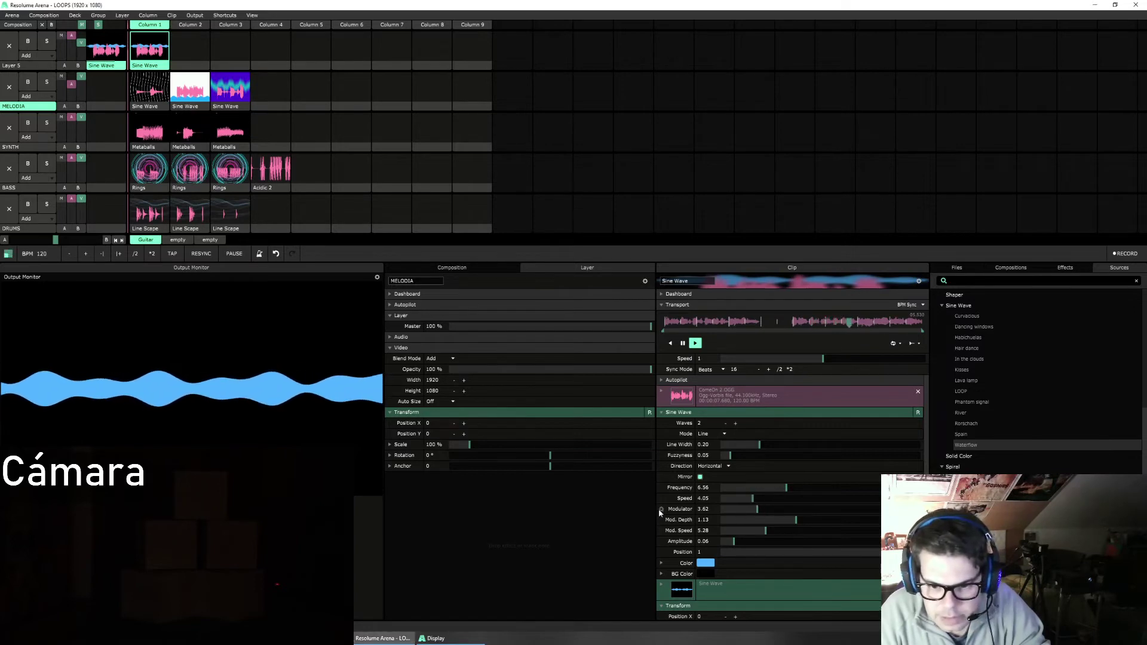
left_click(661, 509)
left_click(634, 458)
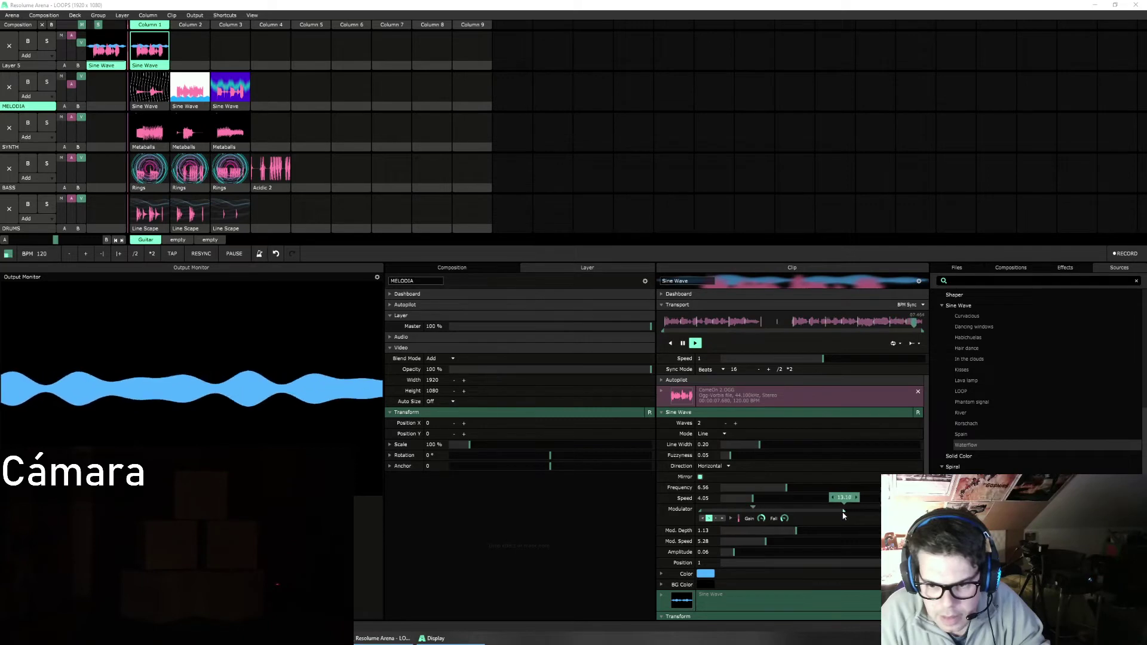
Step: Animate the sine wave's Frequency with Clip FFT and show the Effects list
left_click(663, 486)
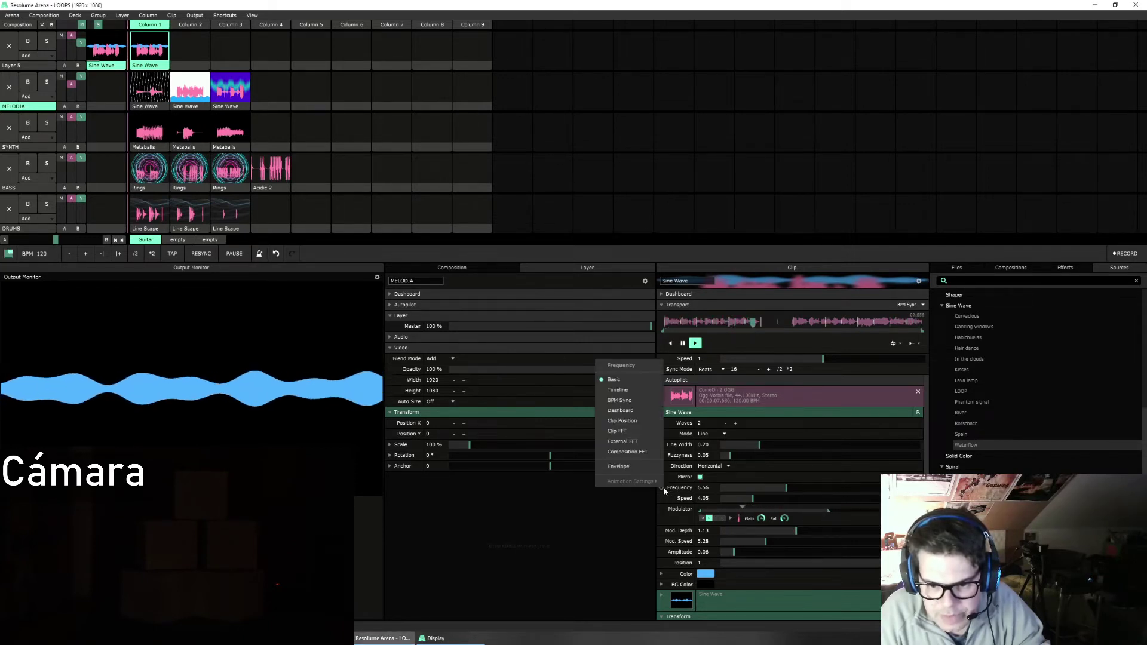
left_click(631, 430)
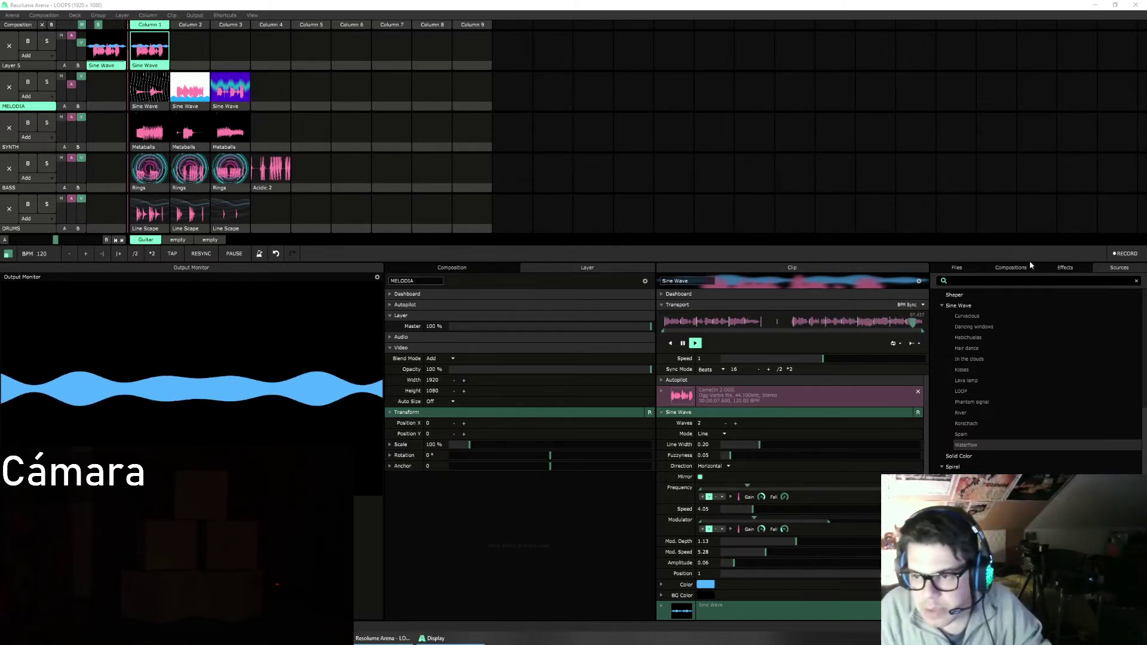
left_click(1060, 268)
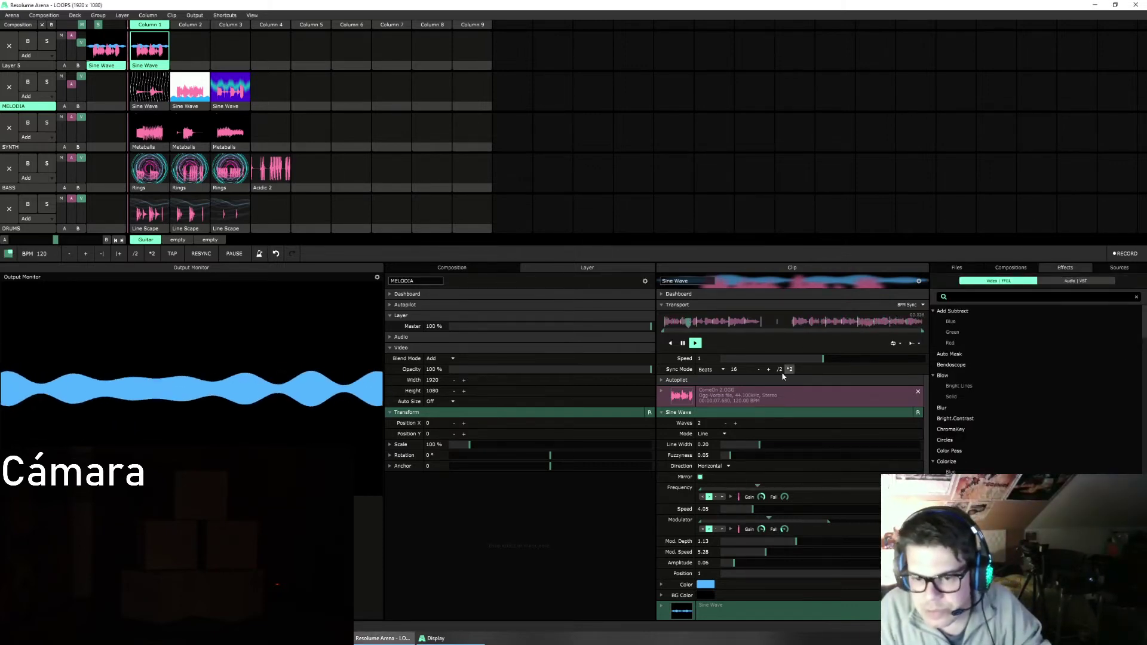
Step: Add the Moving Kaleidoscope effect to Layer 5's Sine Wave clip
left_click(661, 412)
left_click(662, 445)
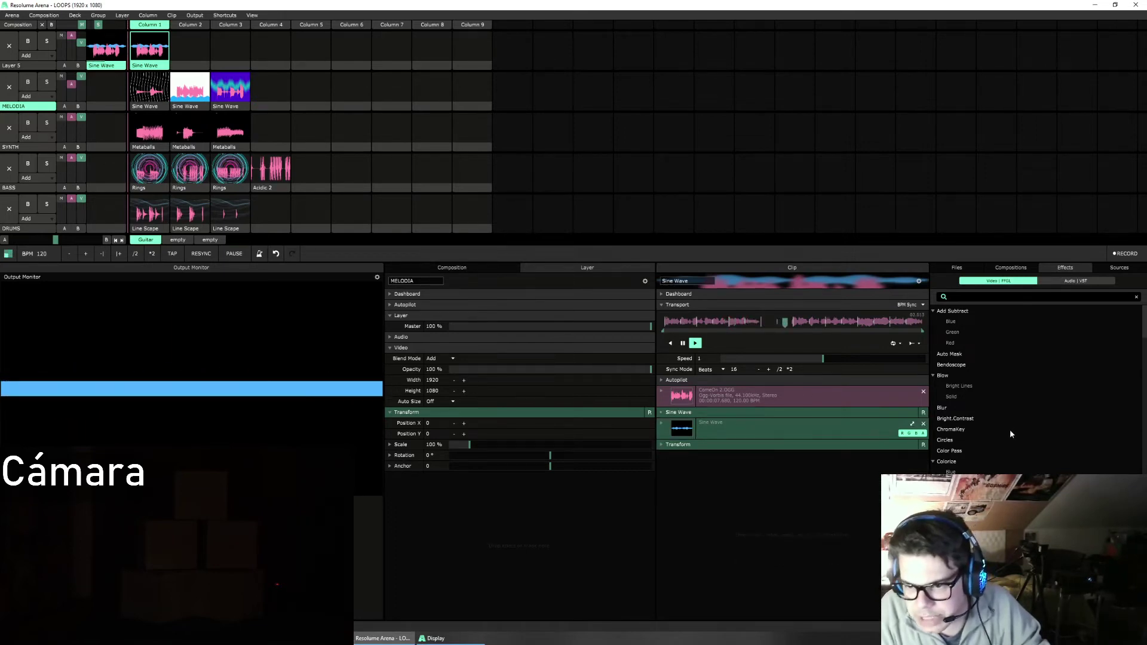
scroll(1009, 431, "down", 5)
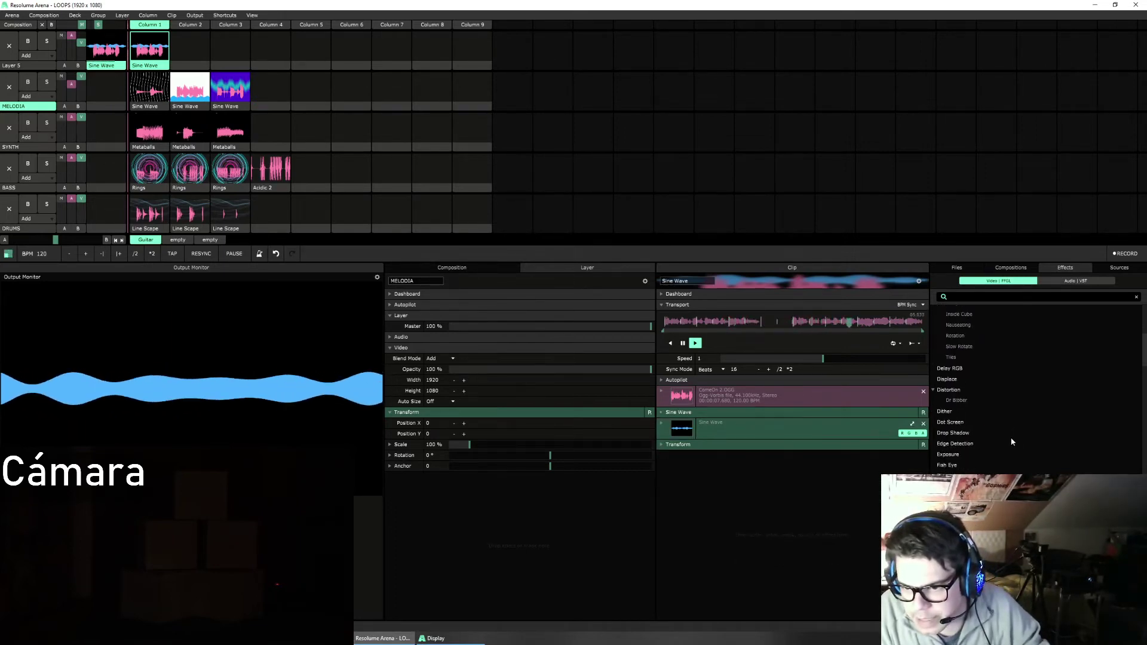
scroll(1011, 442, "down", 3)
scroll(1011, 442, "down", 3)
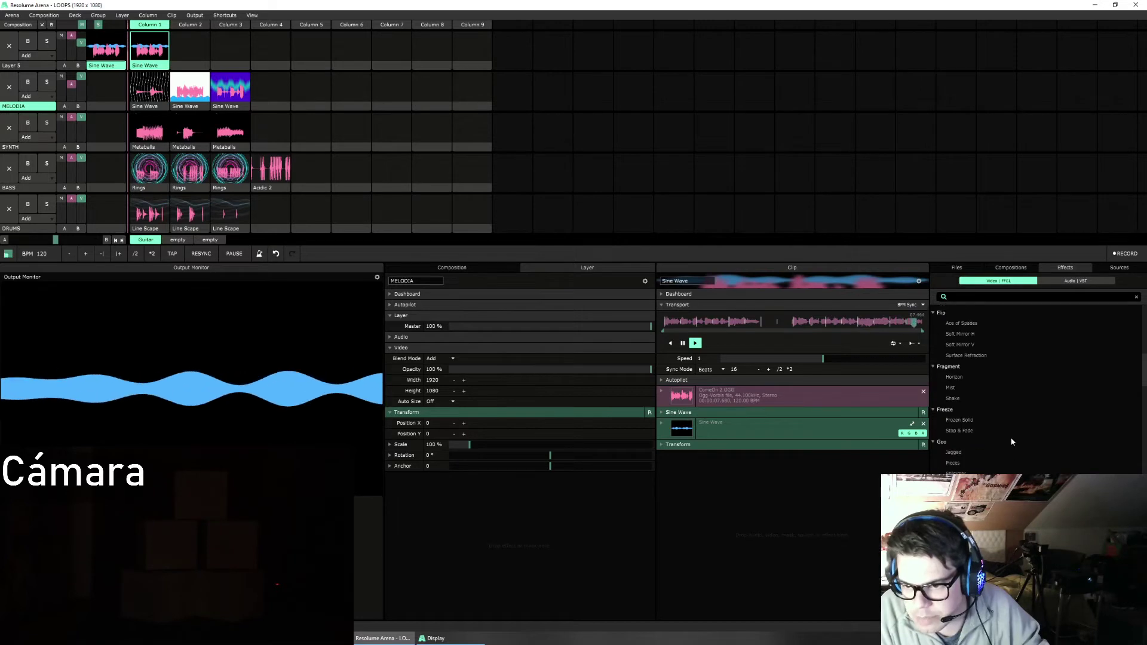
scroll(1011, 441, "down", 2)
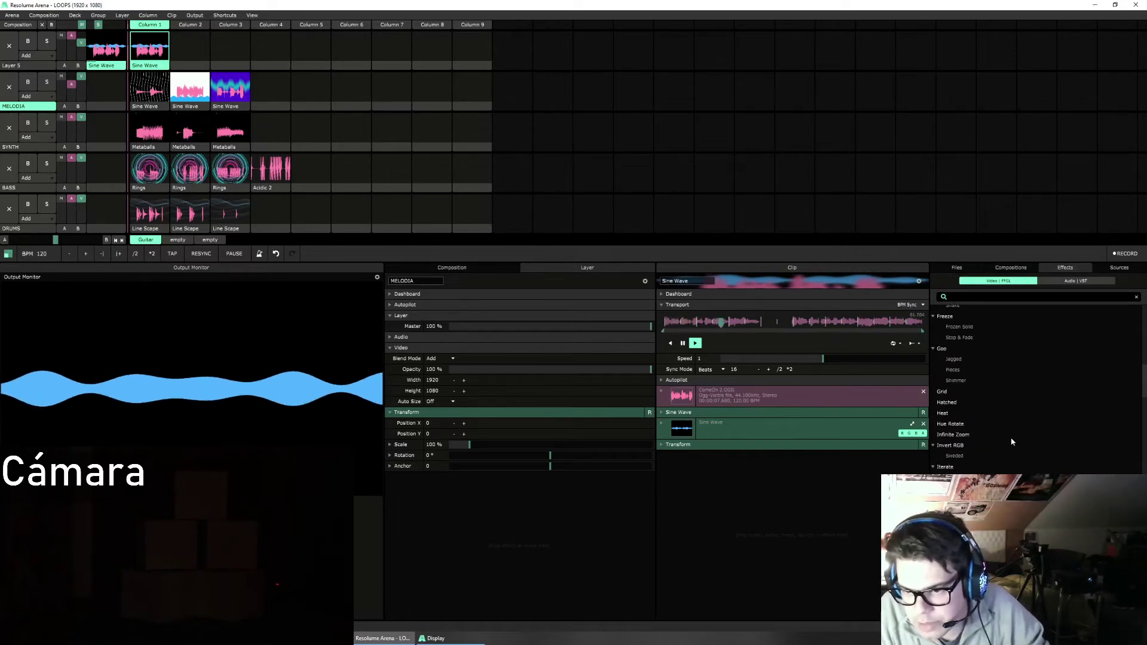
scroll(1012, 442, "down", 5)
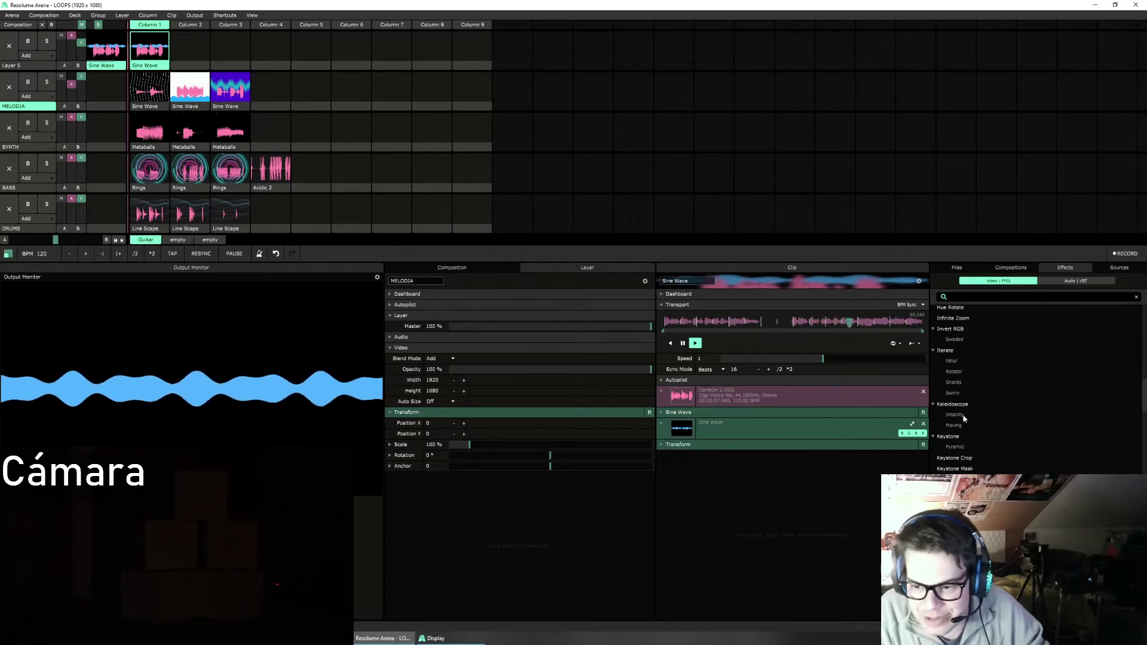
left_click_drag(958, 428, 168, 37)
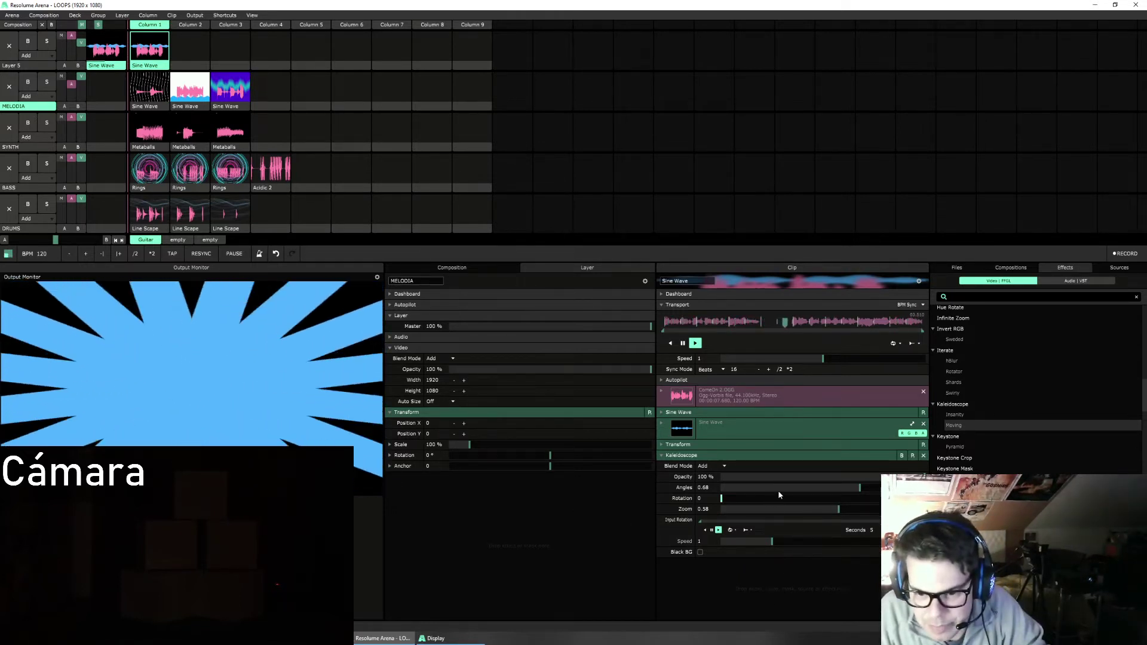
Step: Lower the Kaleidoscope's opacity and reduce its rotation to 0.05
left_click_drag(866, 479, 789, 489)
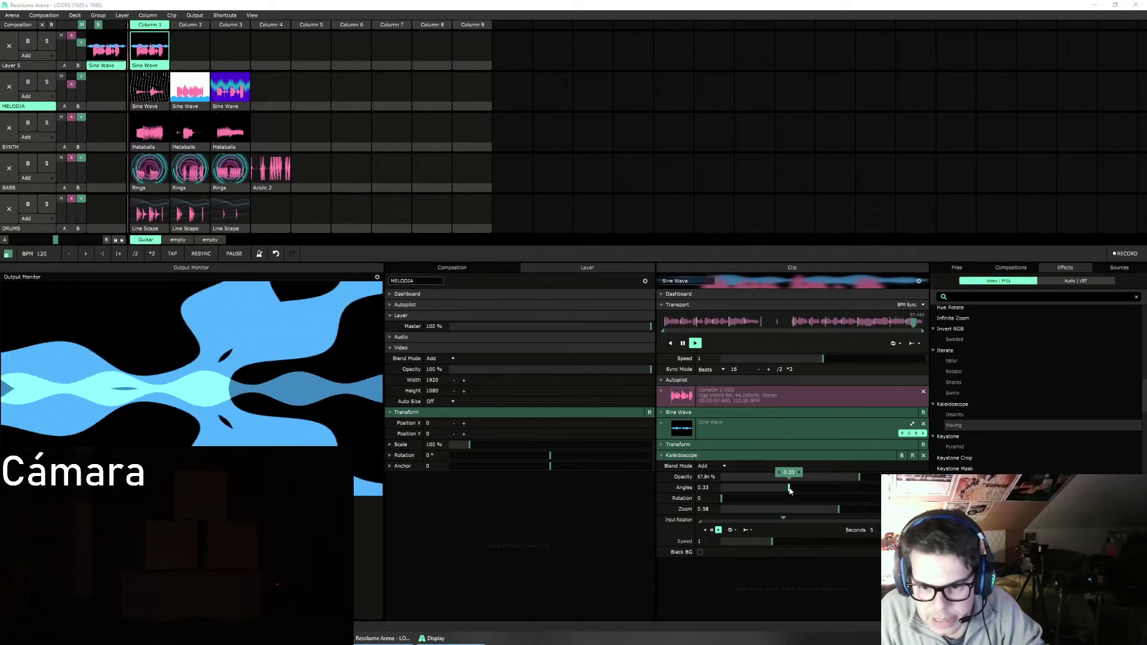
mouse_move(721, 501)
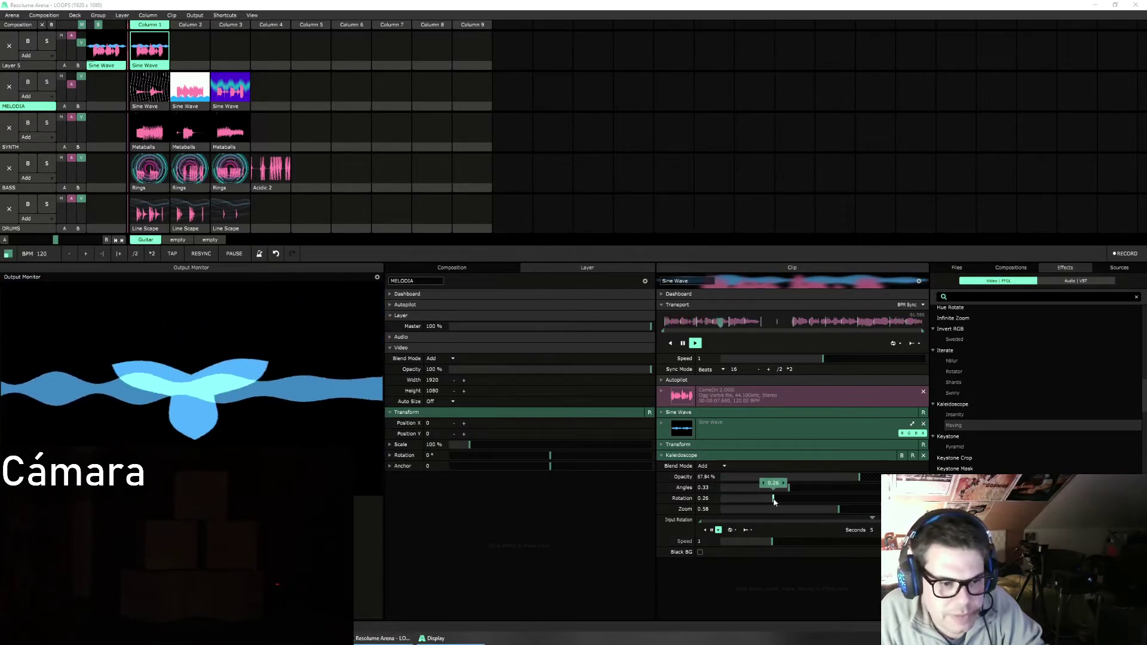
left_click_drag(774, 501, 730, 500)
Step: Animate Kaleidoscope rotation on a timeline at speed 0.19, restore opacity to 100%, set zoom 0.75
right_click(663, 504)
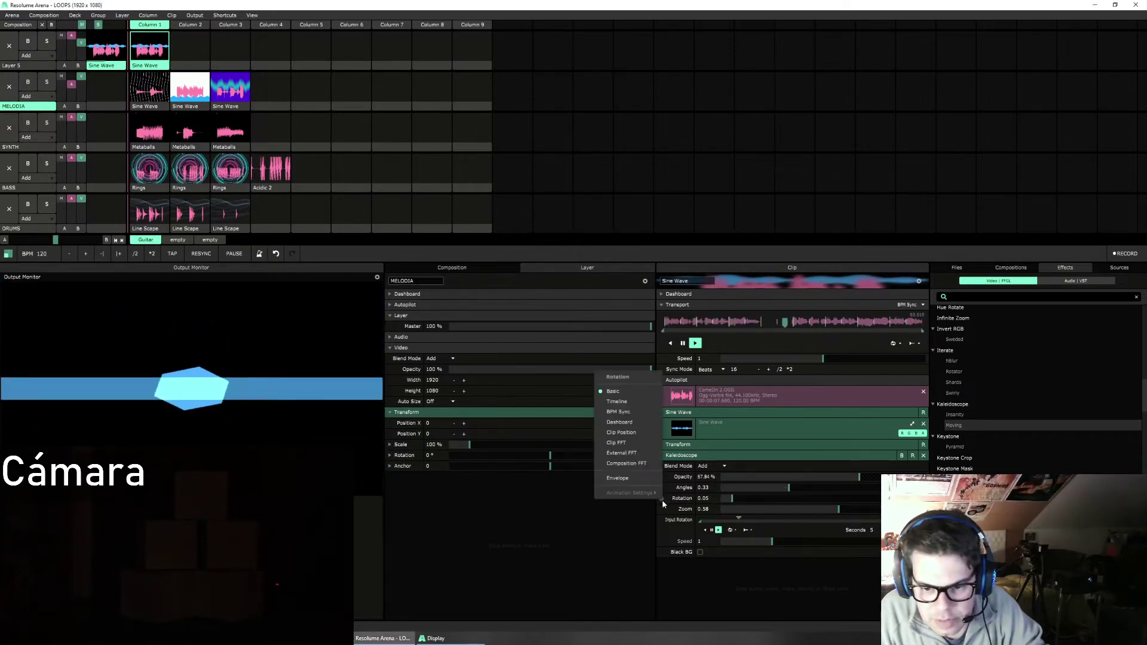
left_click(617, 401)
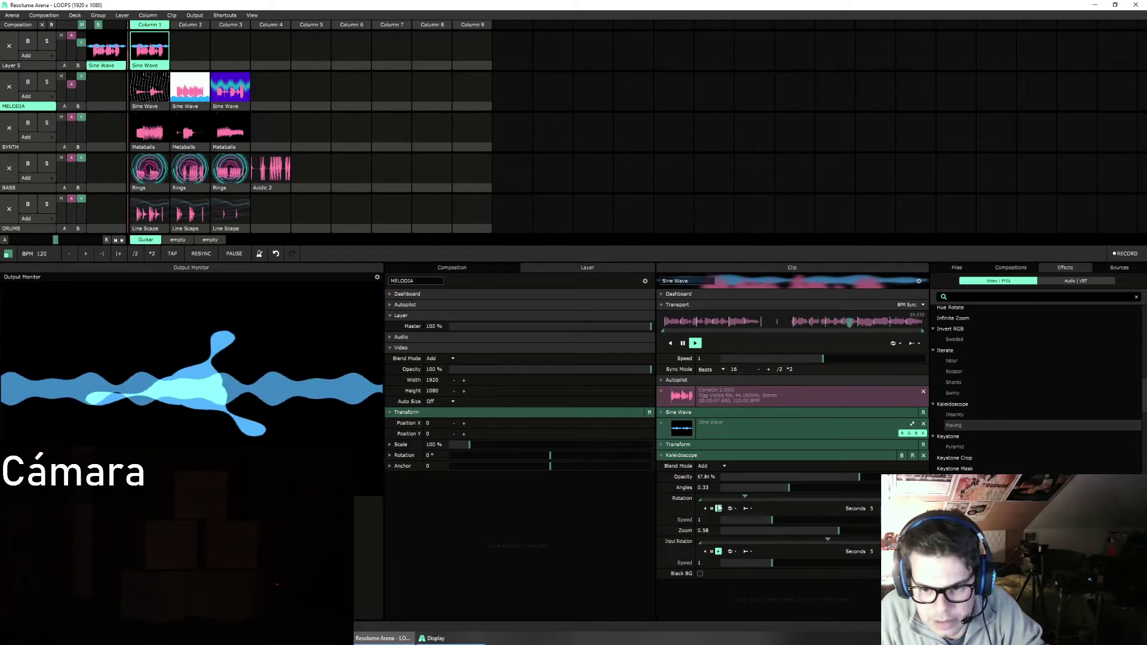
left_click_drag(760, 522, 741, 520)
left_click_drag(858, 477, 922, 472)
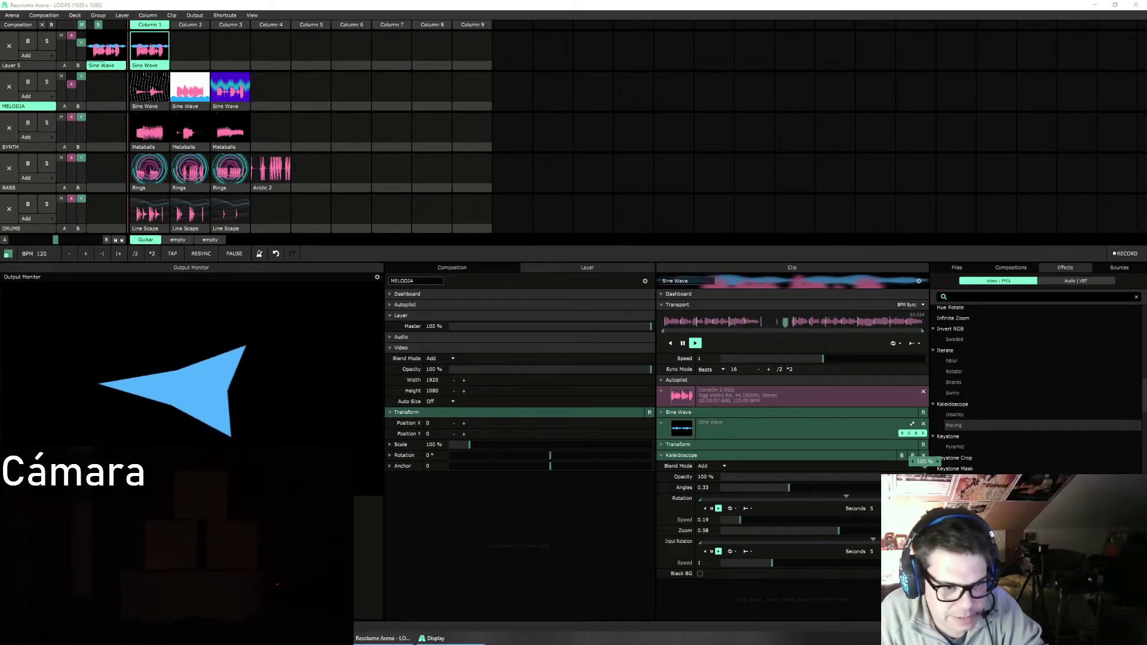
left_click_drag(837, 531, 876, 534)
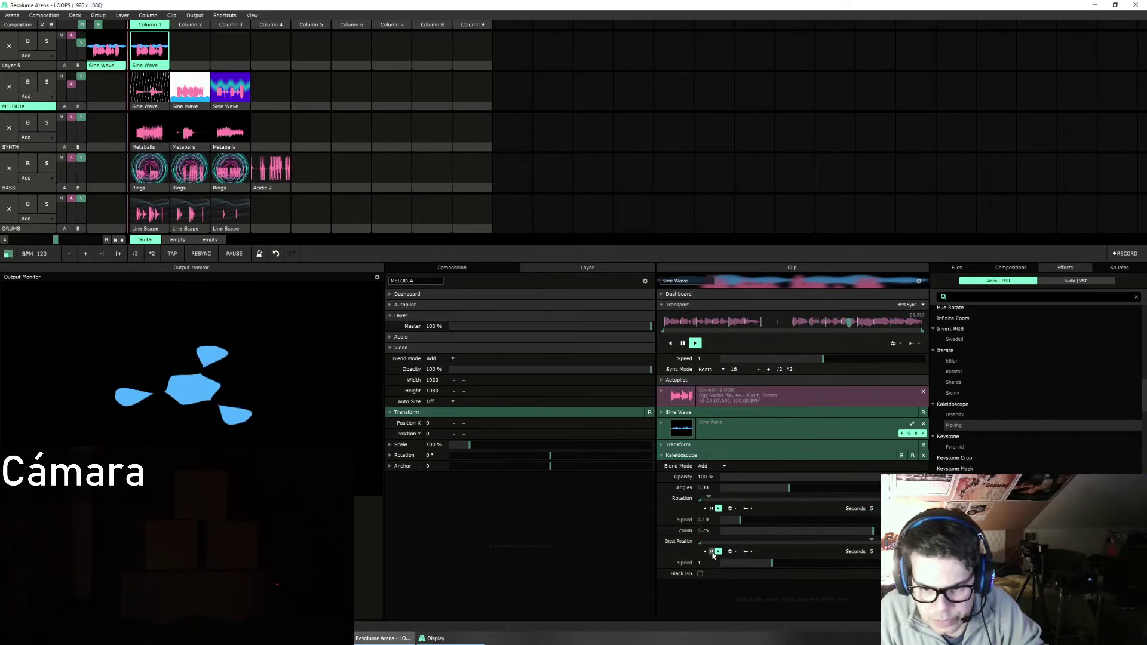
left_click_drag(869, 541, 857, 541)
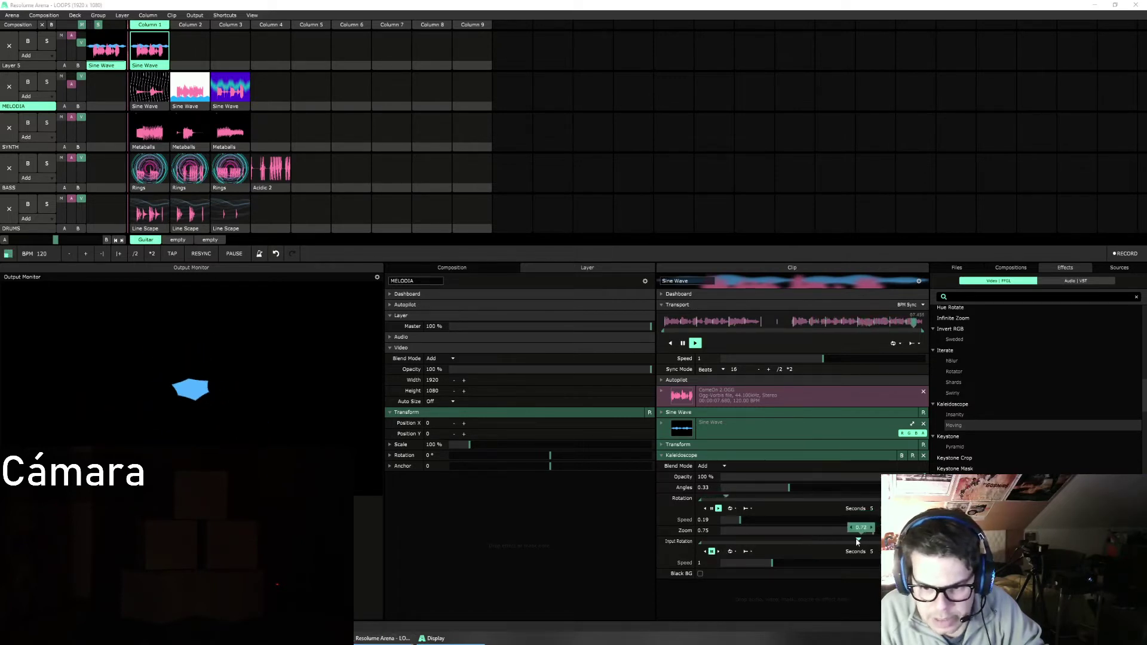
Step: Make the Kaleidoscope Input Rotation a fixed Basic value of about 0.41
left_click(663, 543)
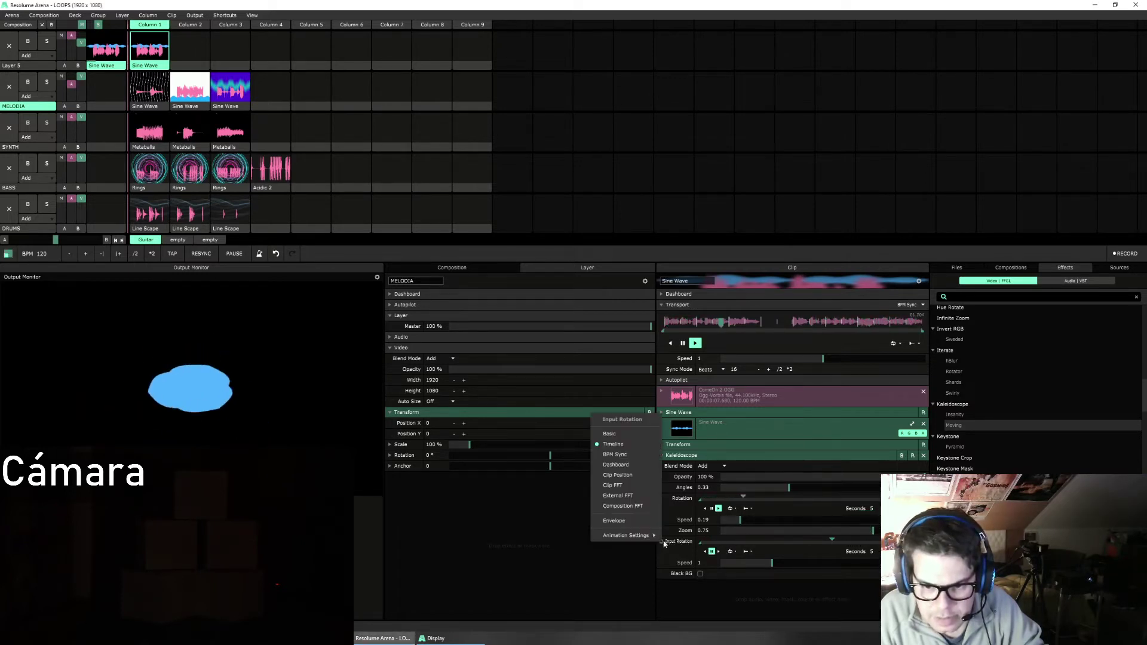
left_click(610, 434)
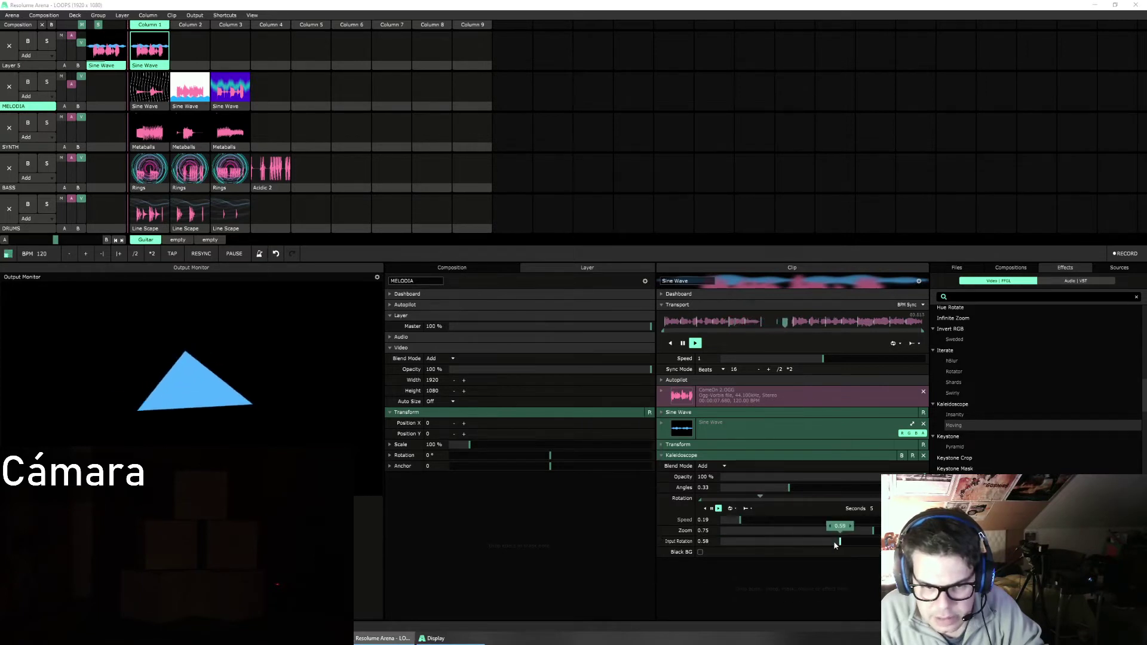
left_click_drag(835, 545, 779, 545)
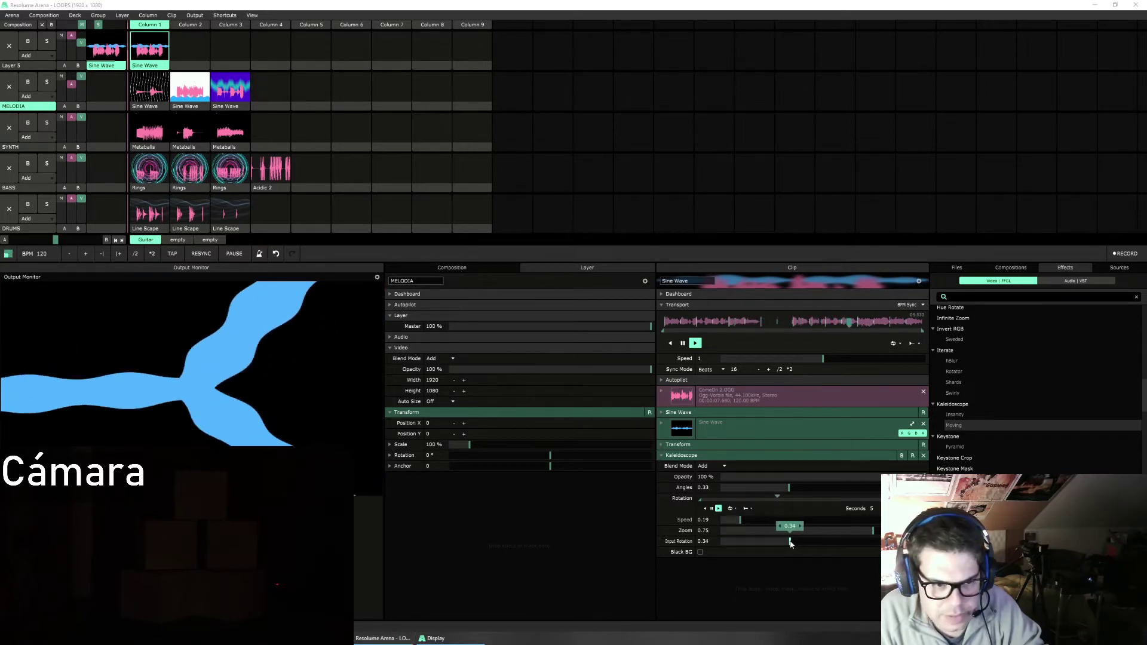
left_click_drag(793, 542, 795, 597)
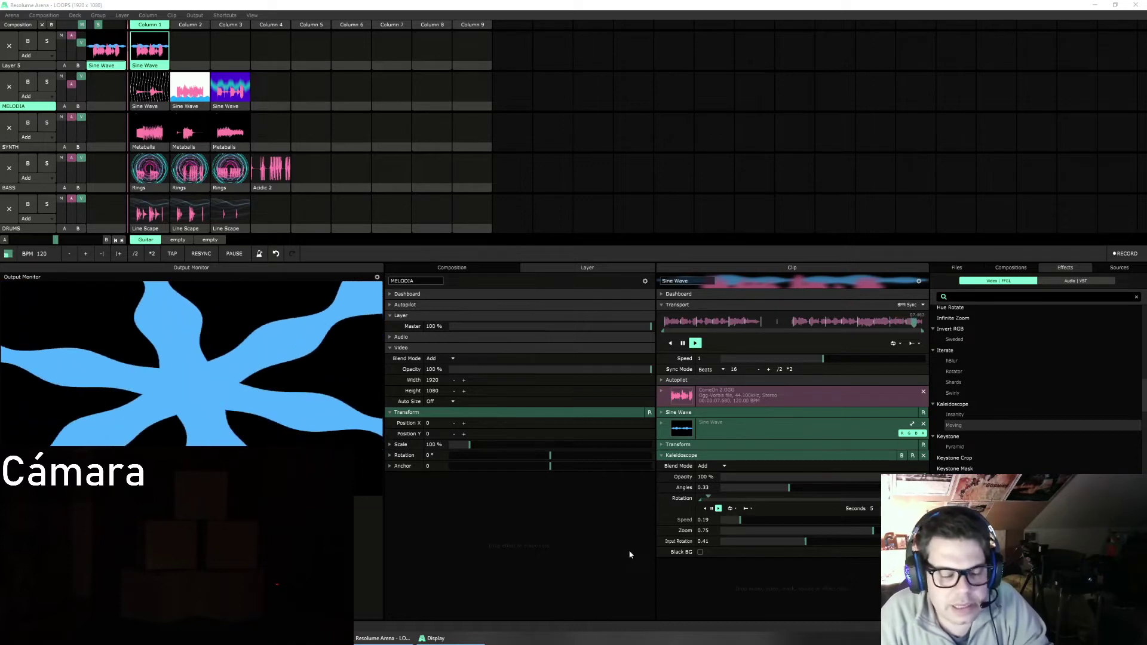
Step: Bypass the Kaleidoscope, thin the Sine Wave lines to width 0.05 and fuzziness 0, then re-enable it
left_click(663, 456)
left_click(679, 413)
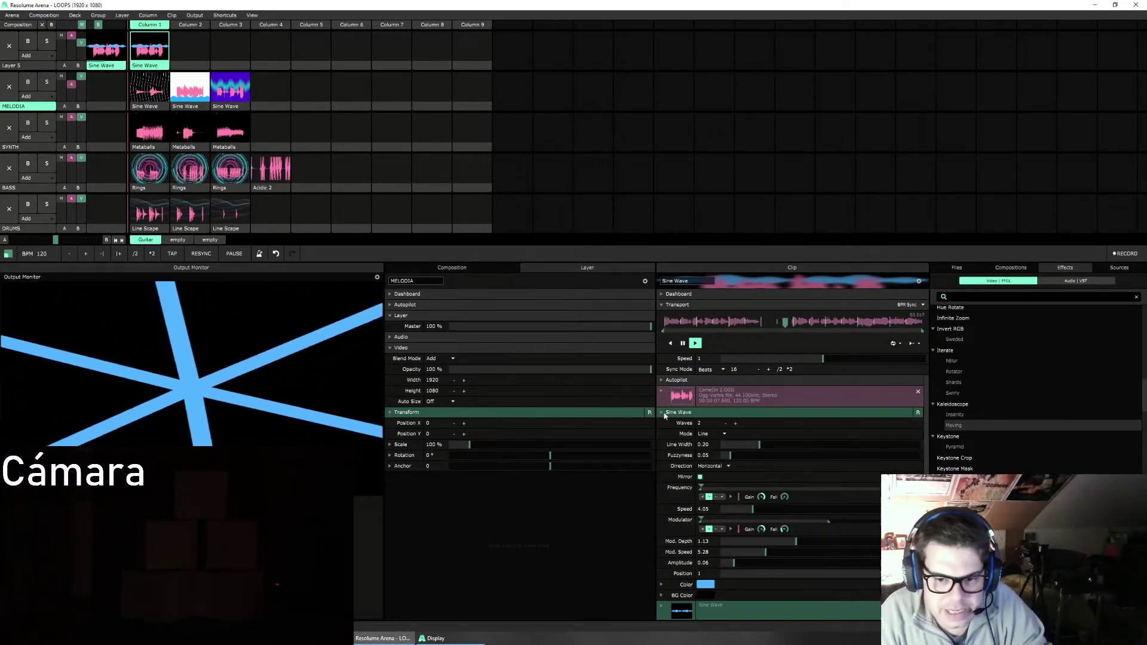
left_click(663, 413)
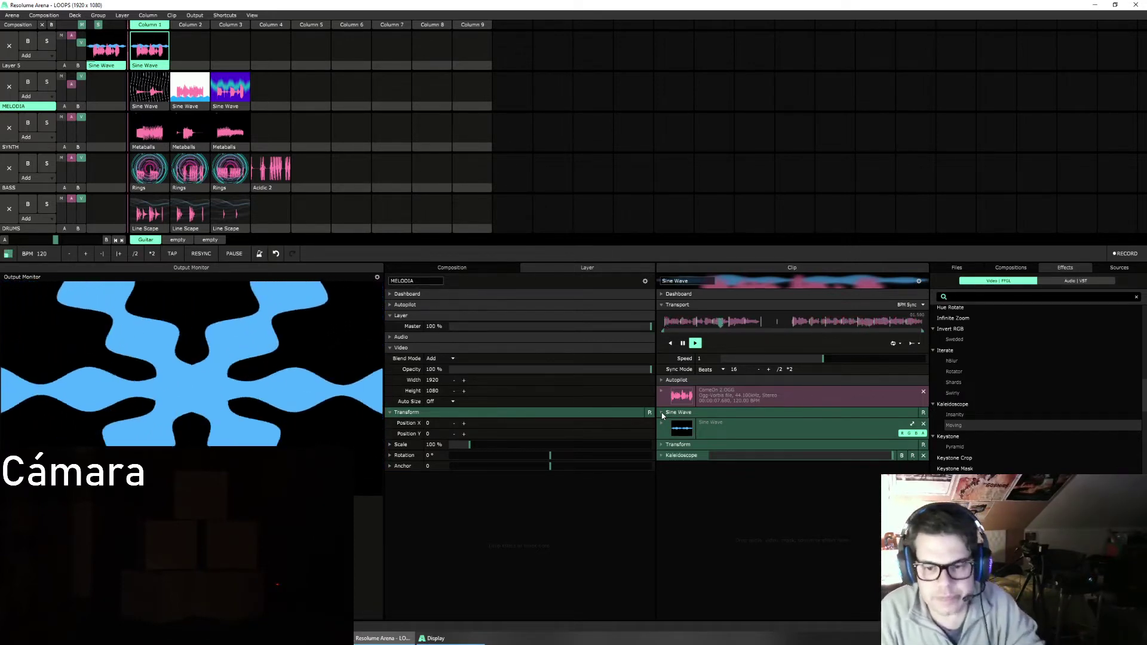
left_click(663, 413)
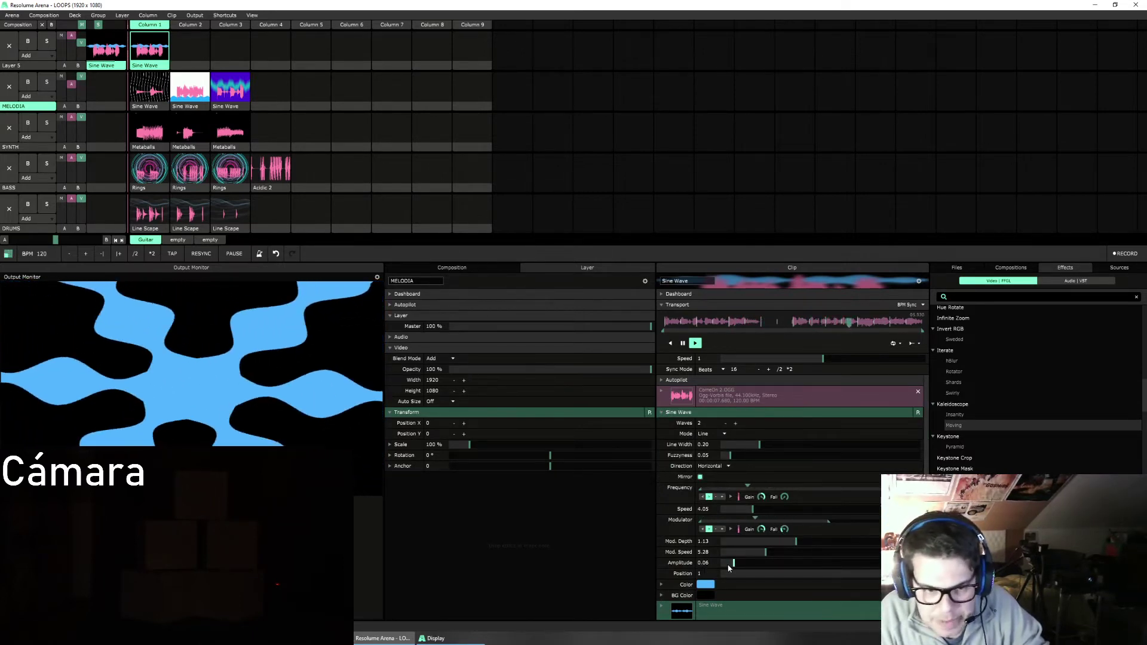
mouse_move(734, 567)
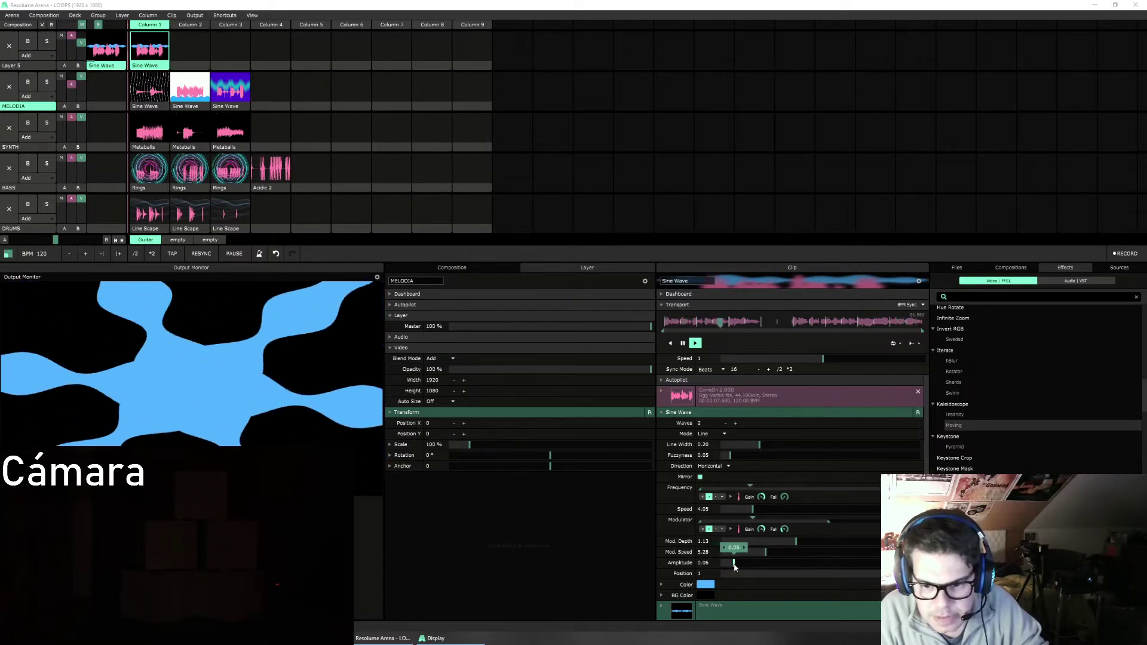
left_click(660, 413)
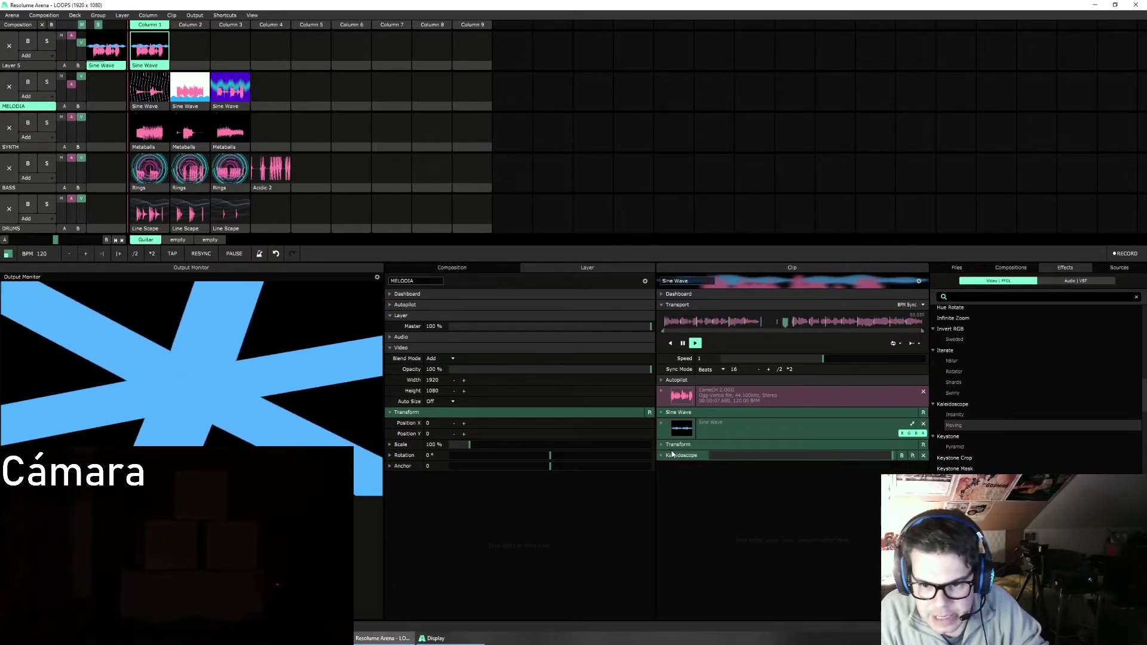
left_click(901, 456)
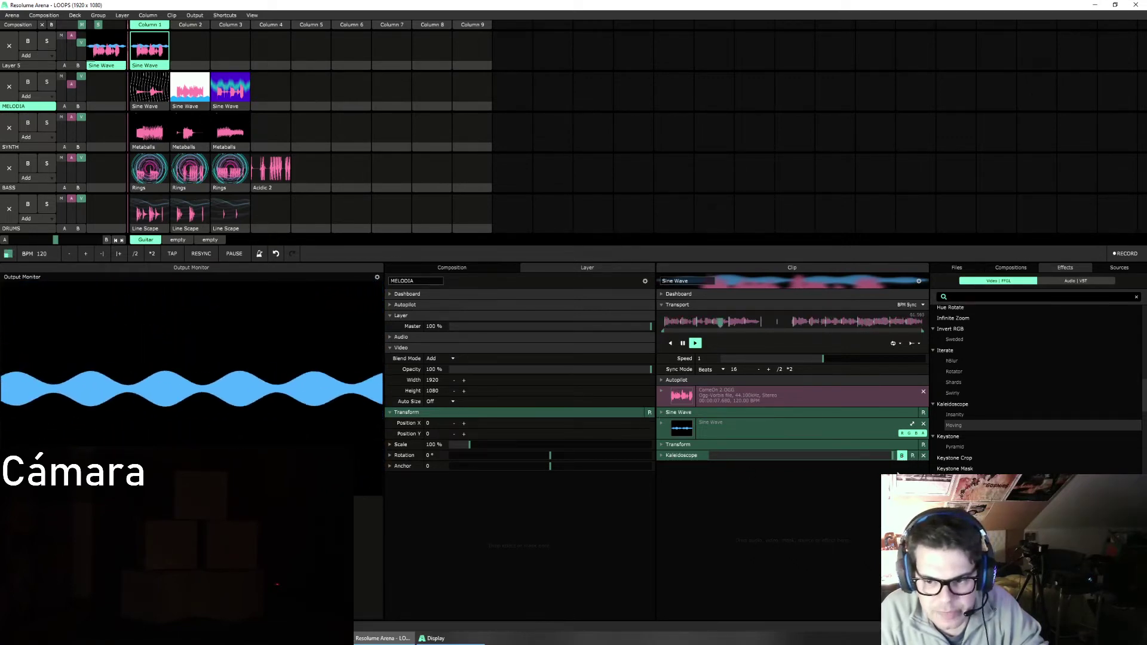
left_click(660, 413)
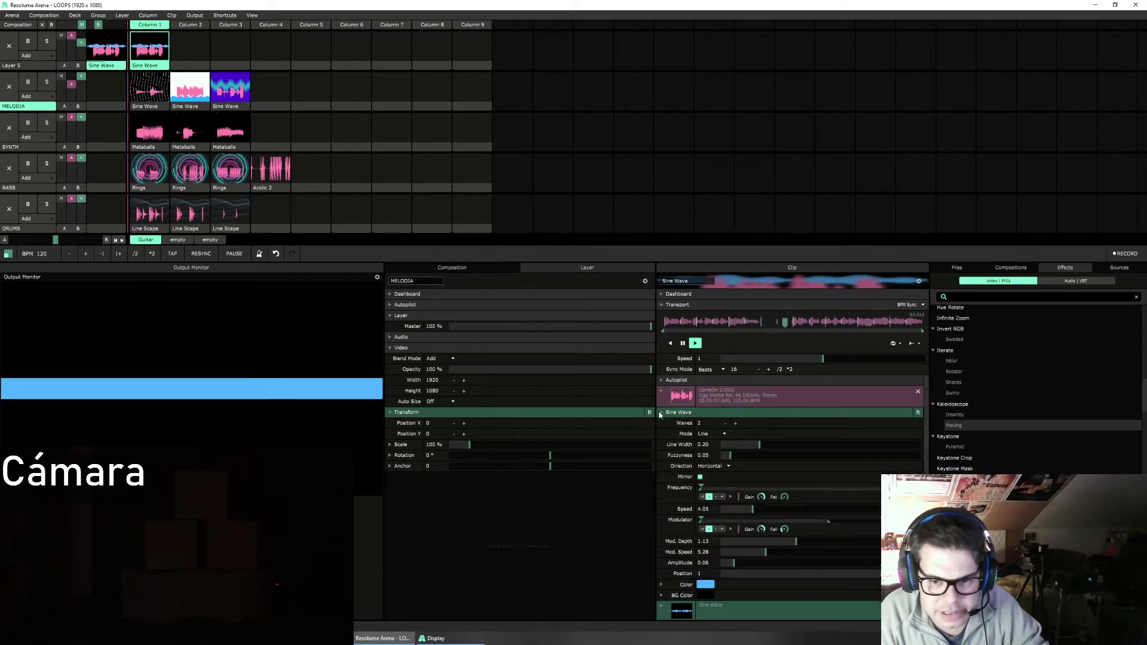
left_click_drag(760, 445, 757, 445)
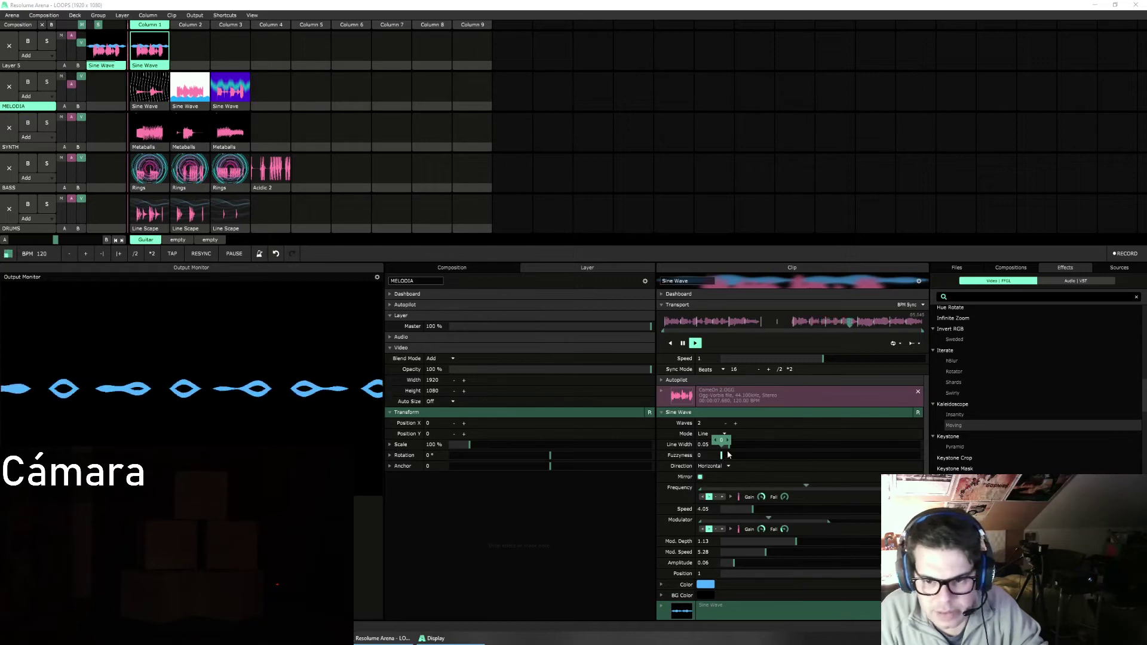
left_click(663, 413)
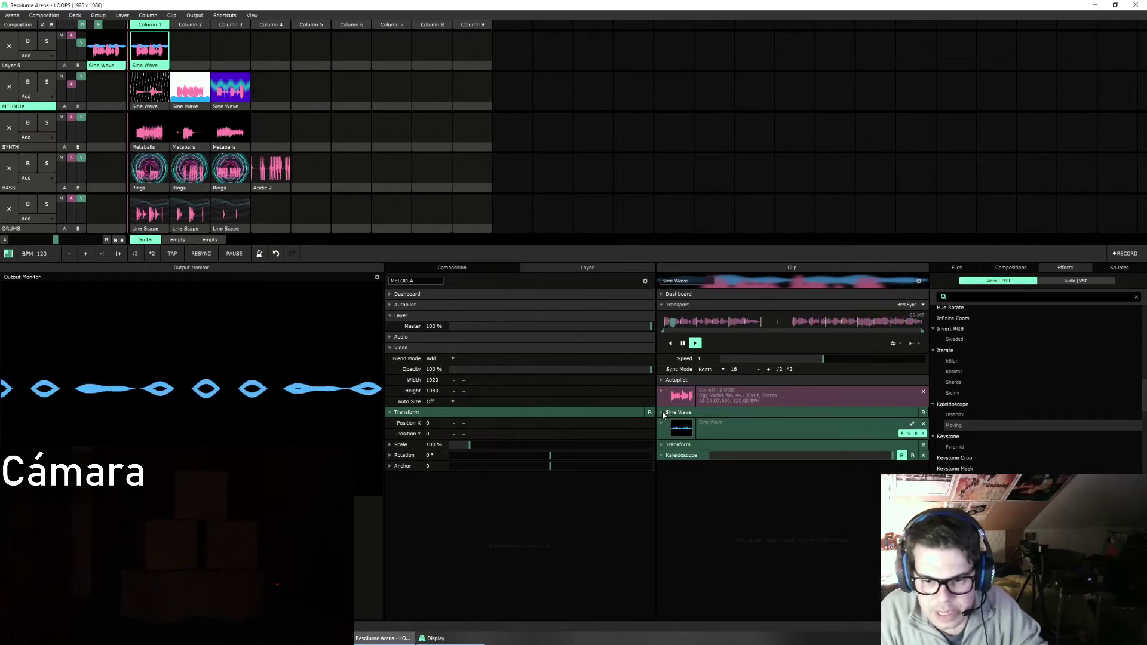
left_click(901, 457)
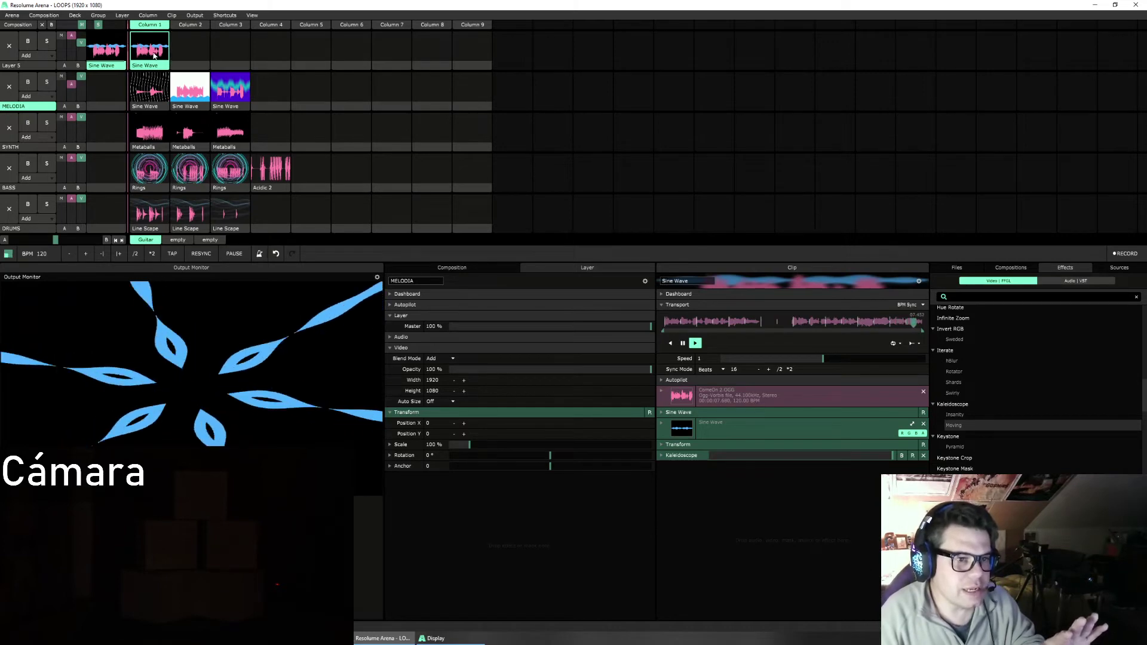
Step: Rename Layer 5 to VOCALS in its layer settings, then open the Output menu
left_click(24, 63)
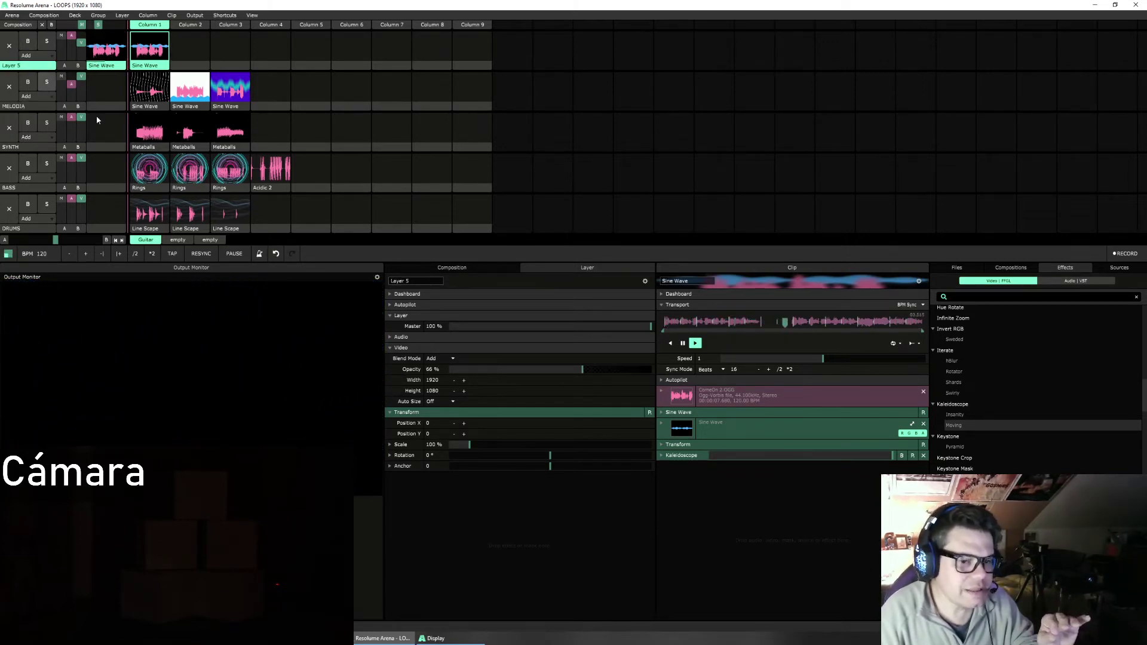
left_click(417, 282)
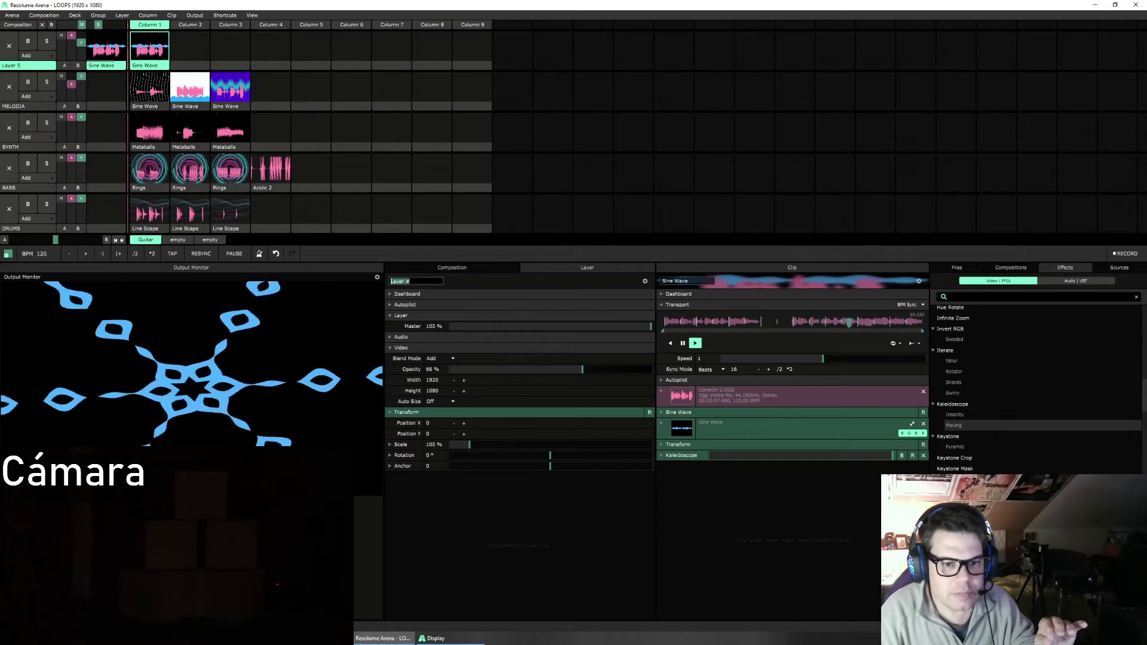
type("VOICE")
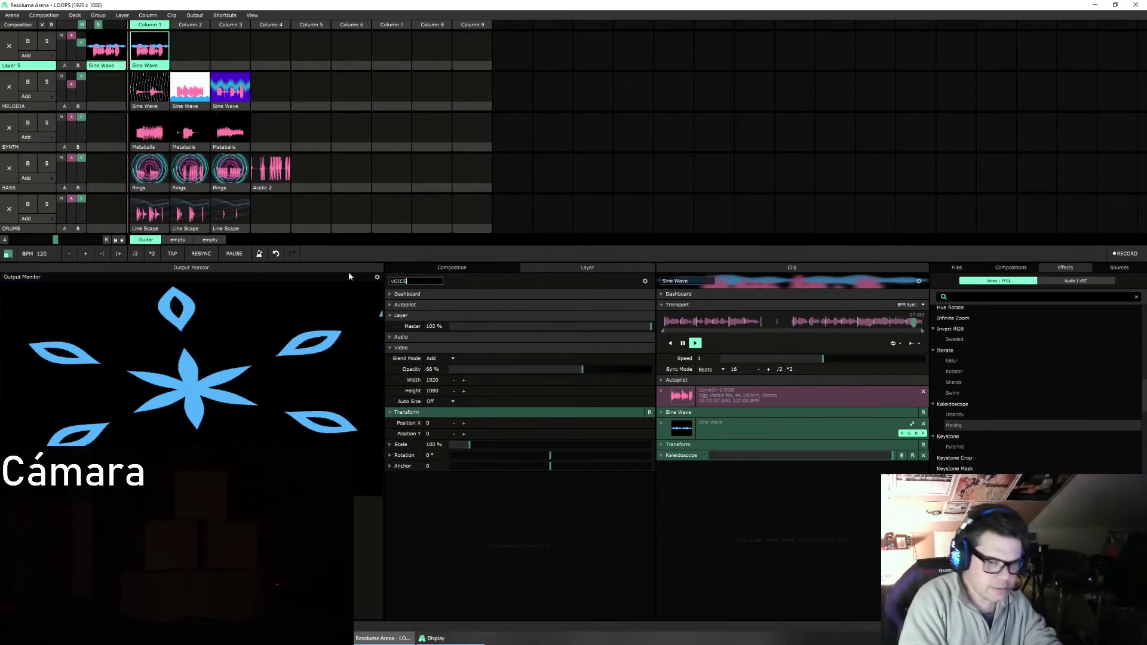
key("BackSpace")
key("BackSpace")
key("BackSpace")
type("CA")
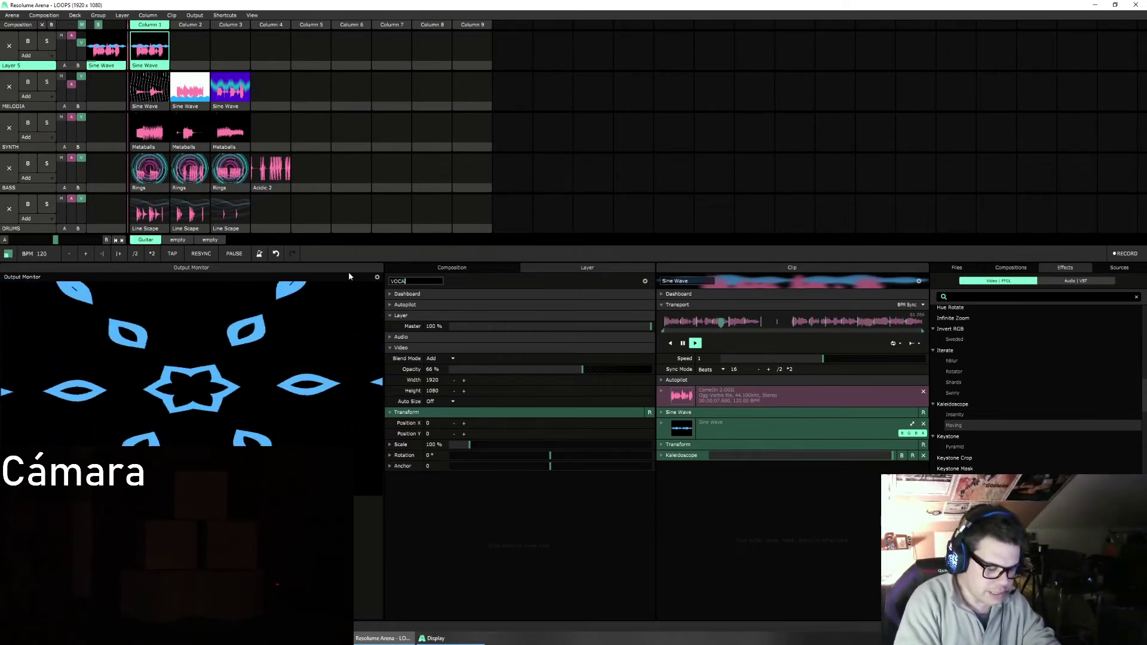
type("LS")
key("Return")
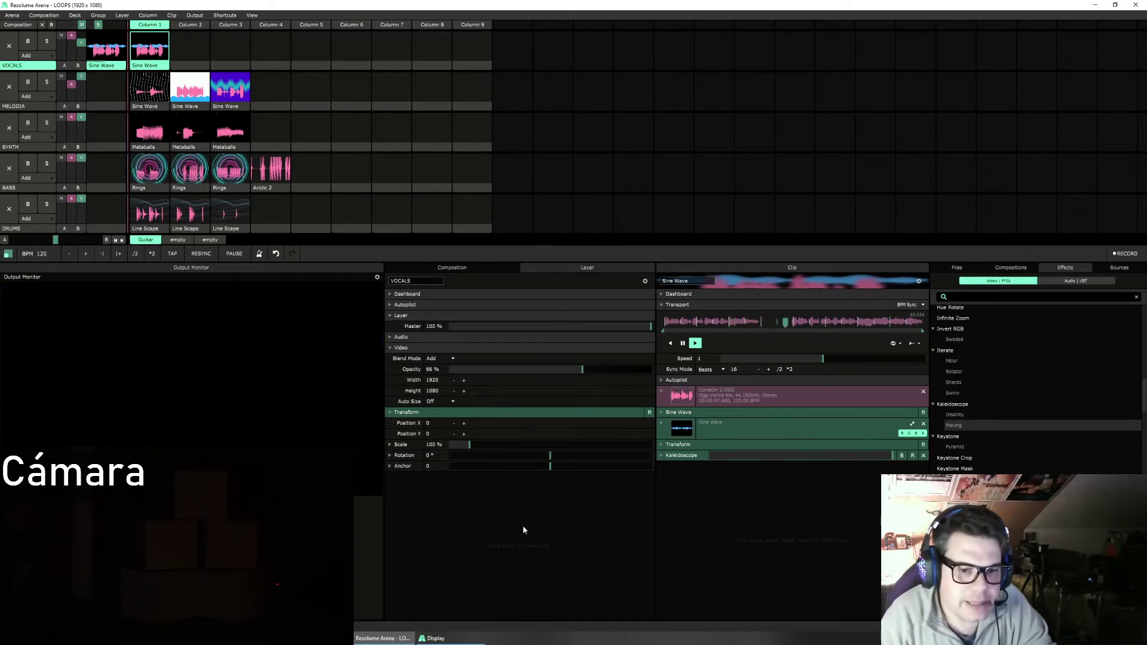
left_click(195, 15)
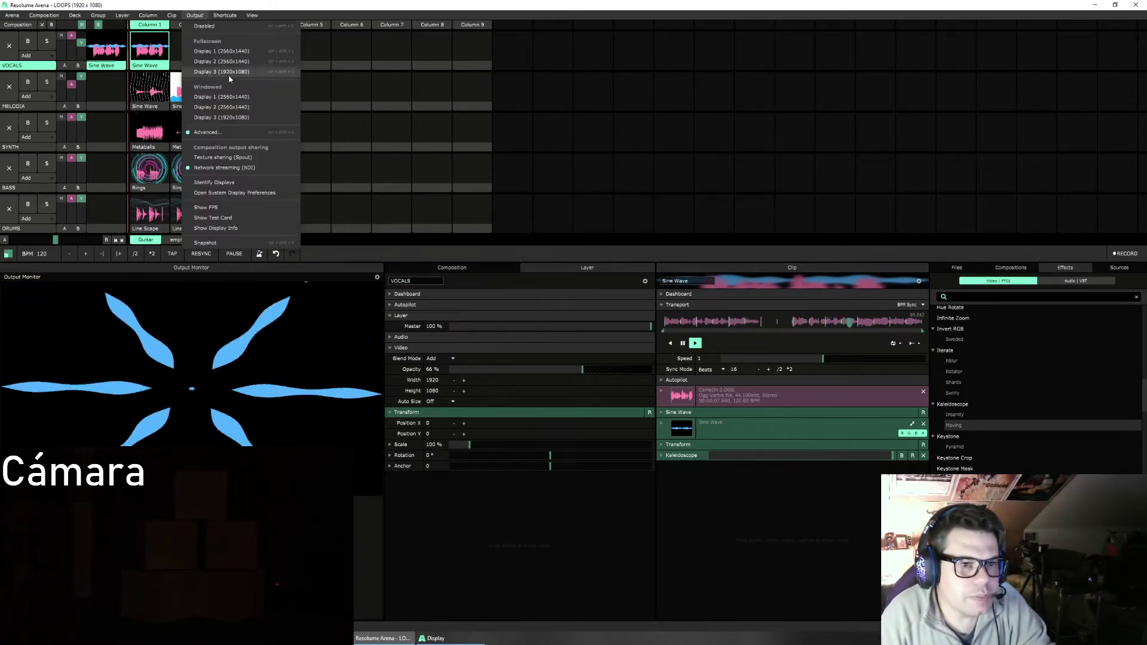
Step: Open Advanced Output and add a new slice named CARA 7
left_click(206, 132)
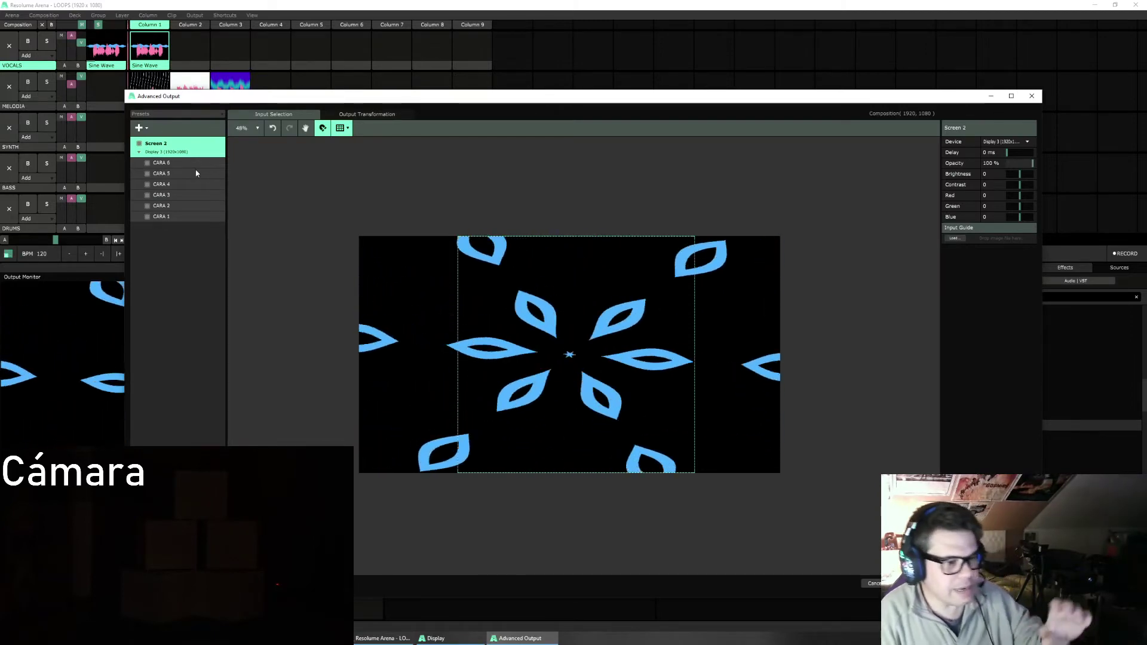
left_click(146, 128)
left_click(158, 155)
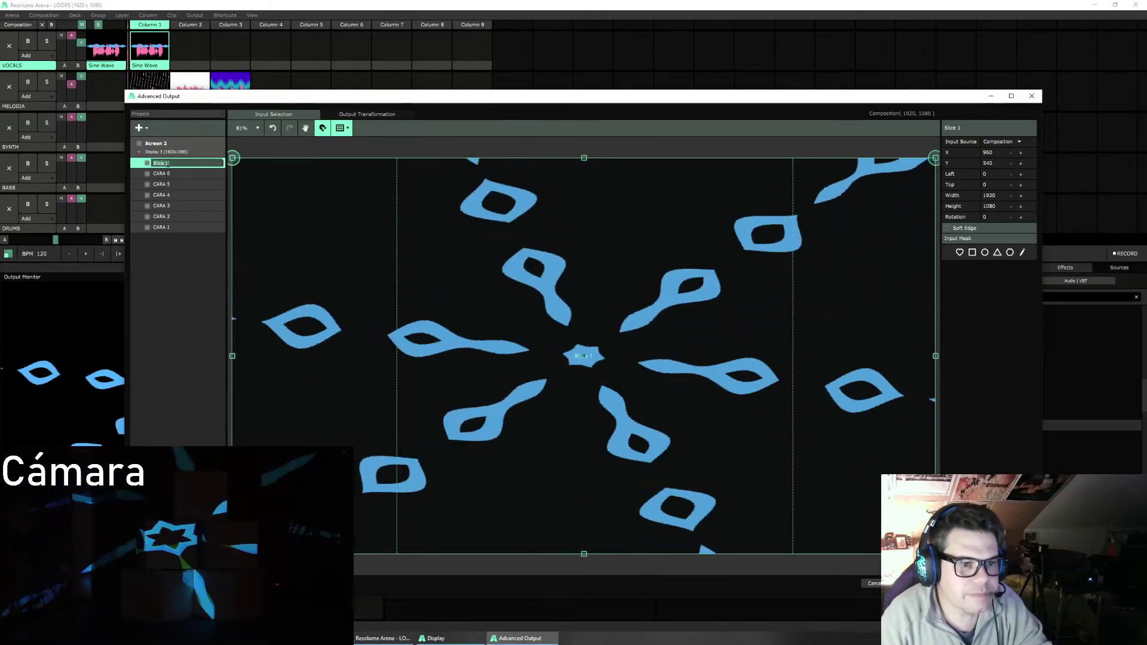
type("CARA ")
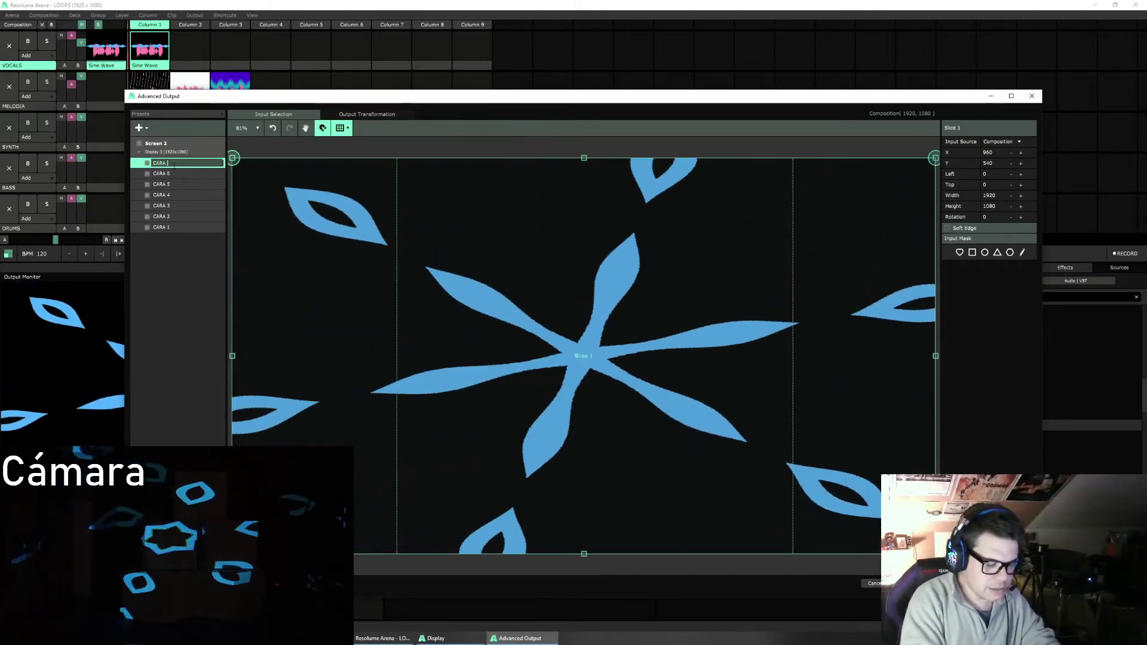
type("7")
key("Return")
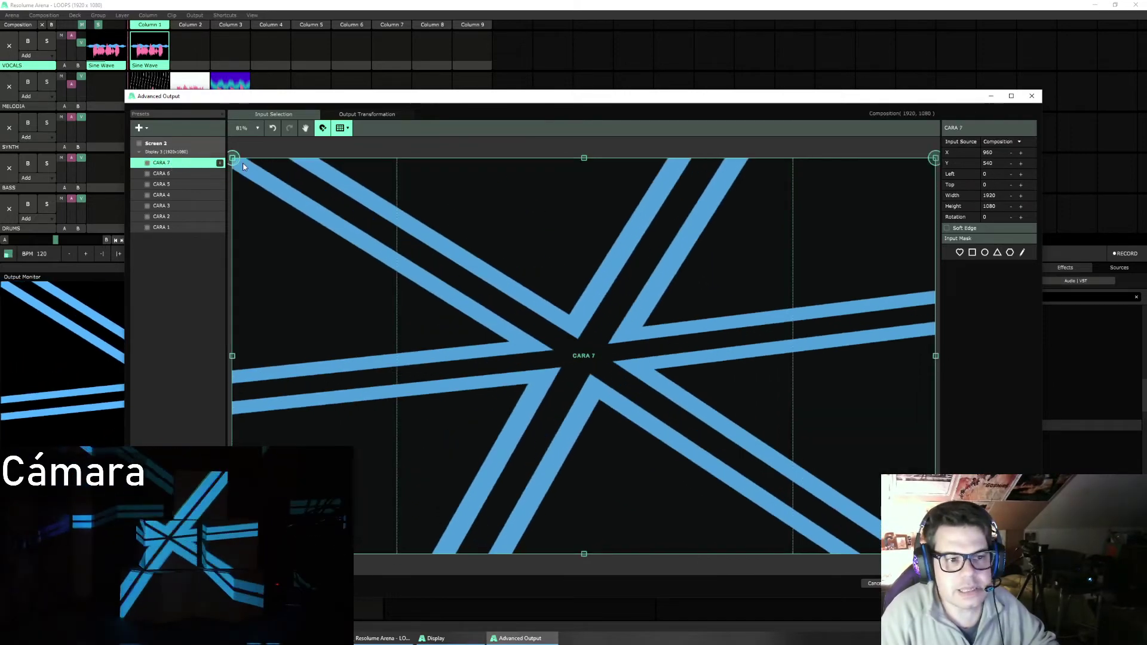
Step: Set the CARA 7 slice's input source to the VOCALS layer
left_click(1001, 142)
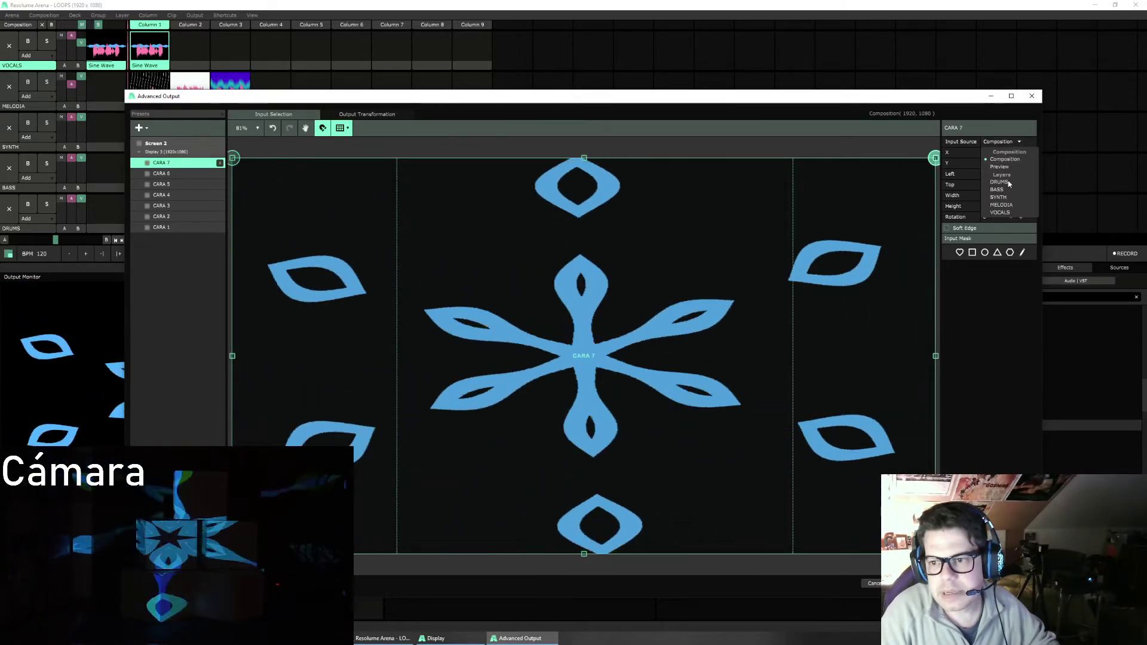
left_click(1008, 213)
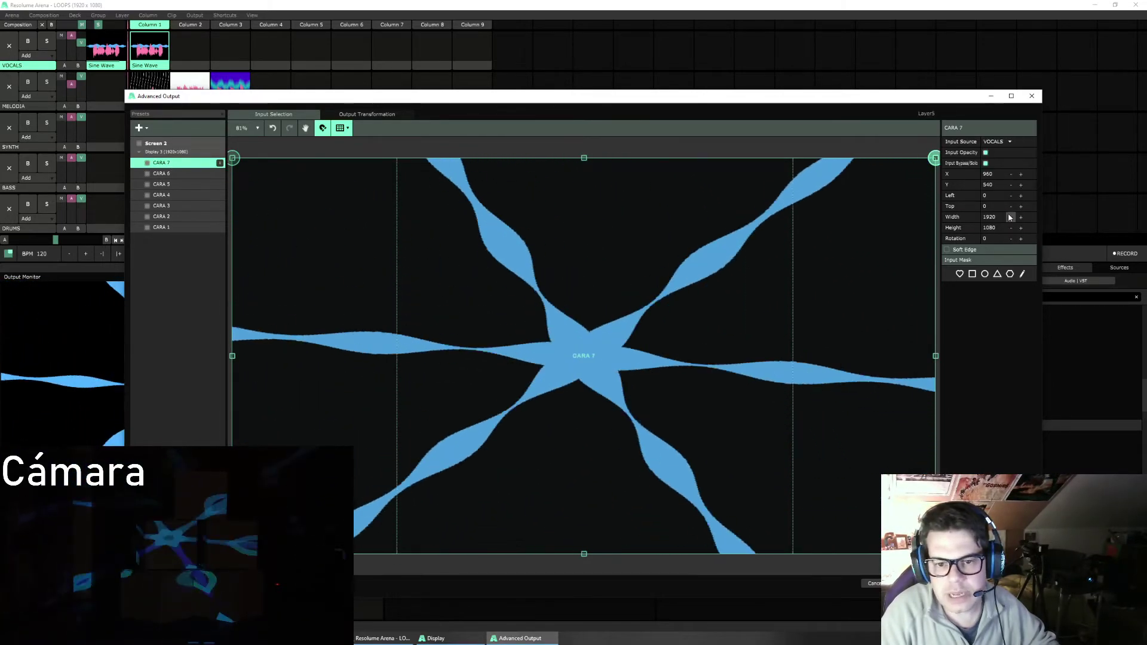
left_click(358, 113)
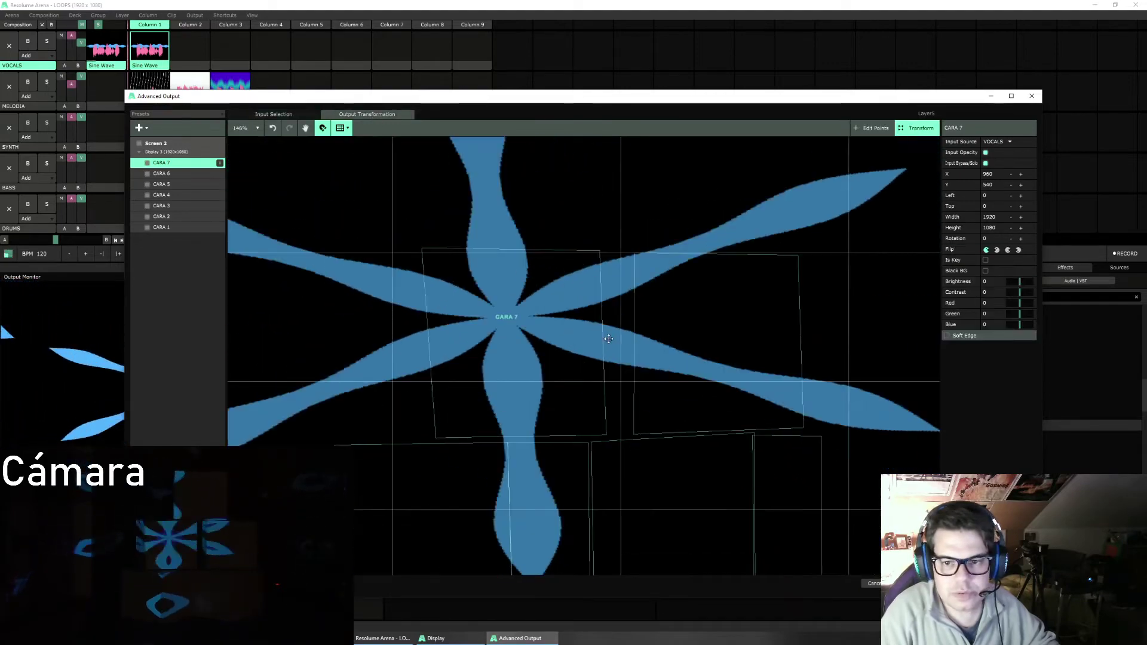
Step: Shrink the CARA 7 slice and position it over the top box in the output map
scroll(608, 338, "down", 6)
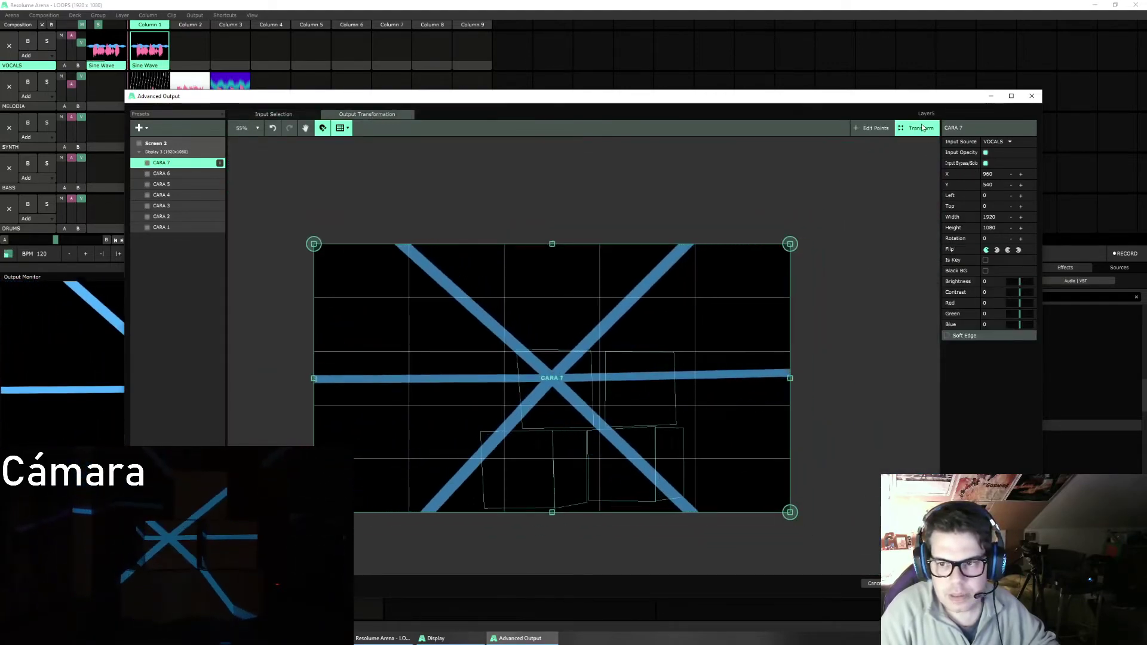
left_click_drag(790, 244, 614, 304)
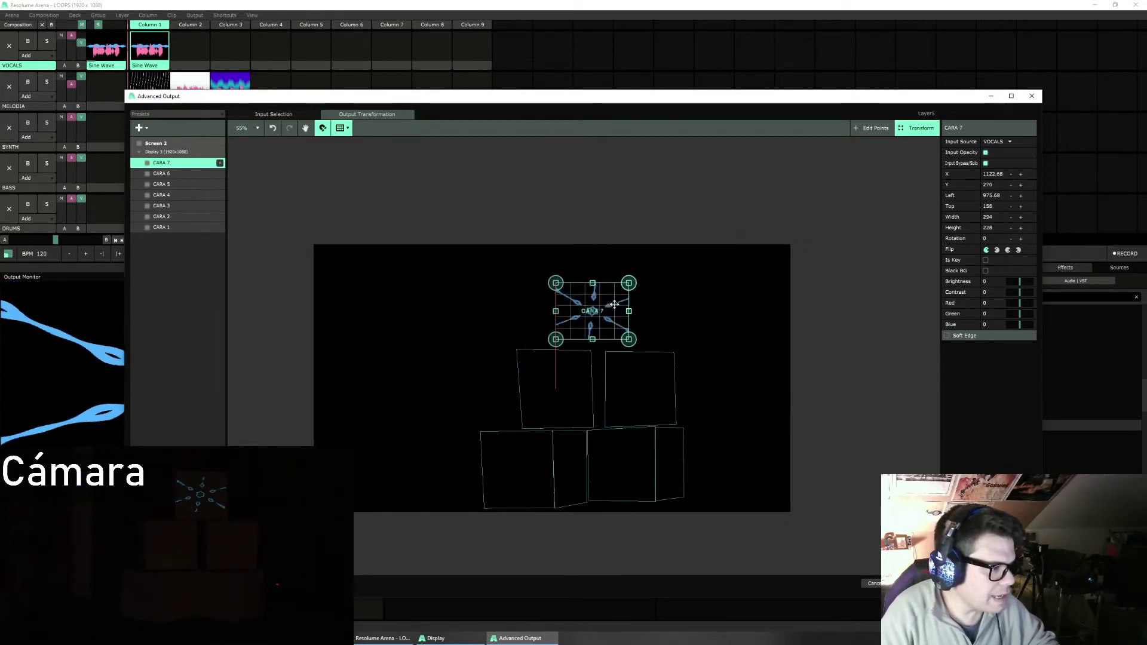
scroll(590, 296, "up", 8)
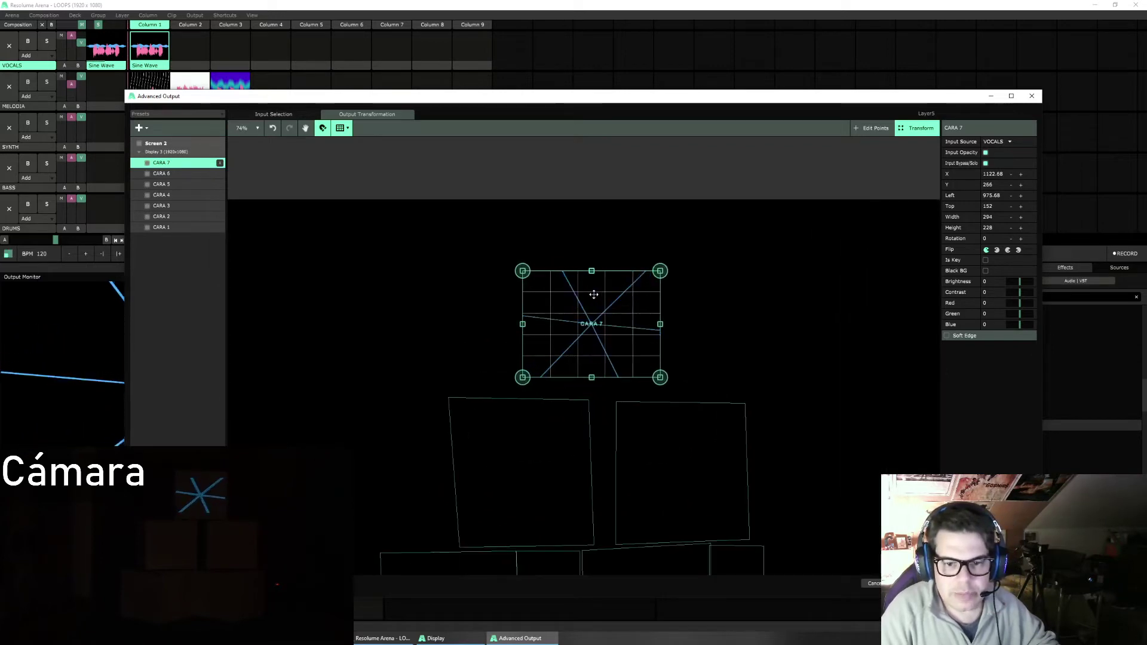
left_click(345, 128)
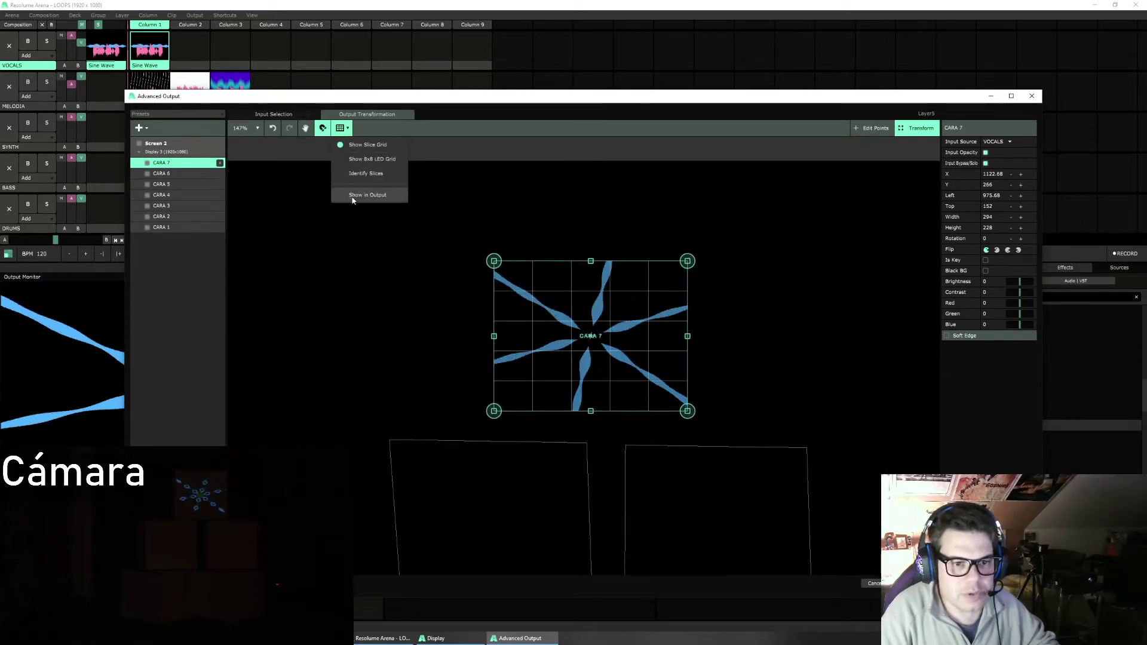
left_click(352, 203)
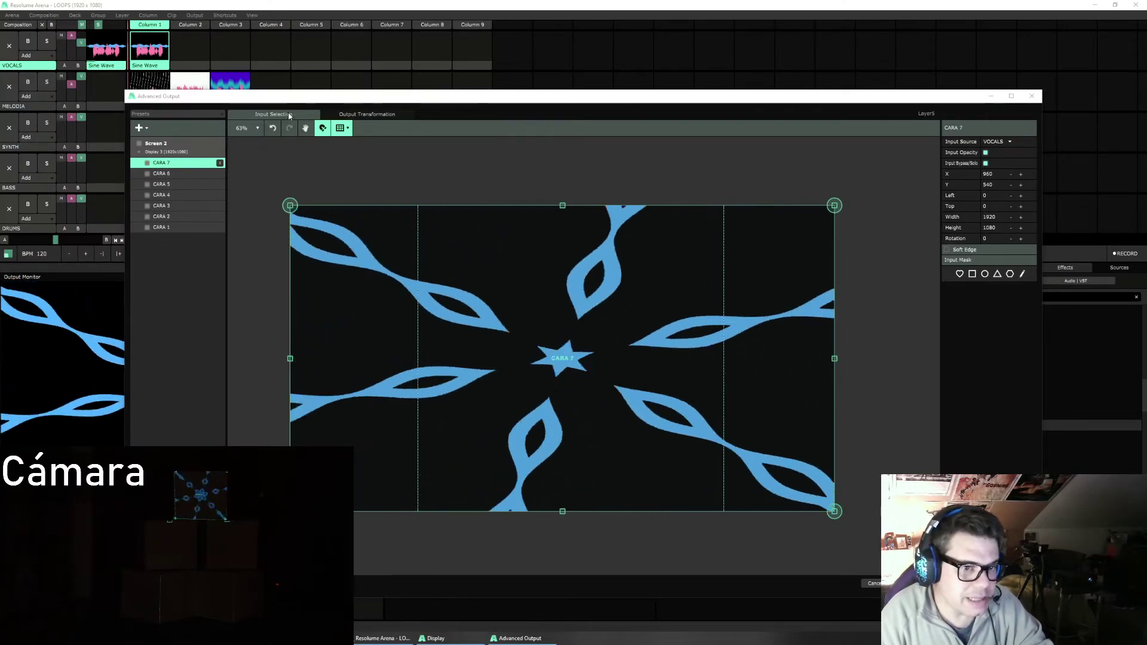
Step: Crop CARA 7's input inward from the left and right, then close Advanced Output
left_click_drag(291, 358, 417, 358)
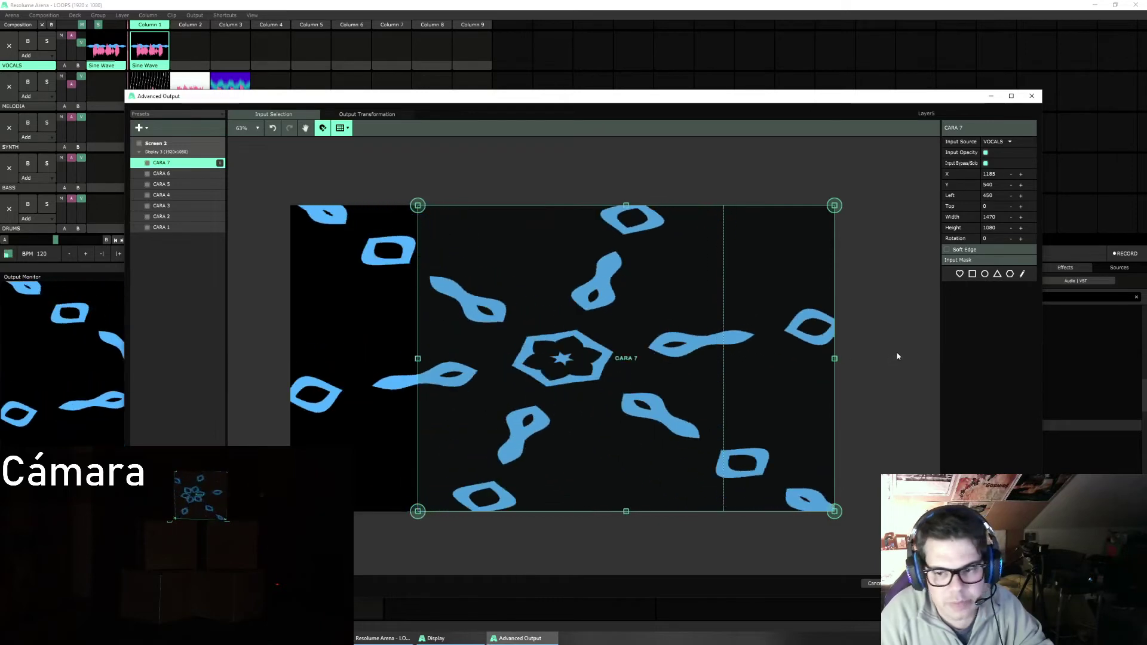
left_click_drag(834, 358, 723, 359)
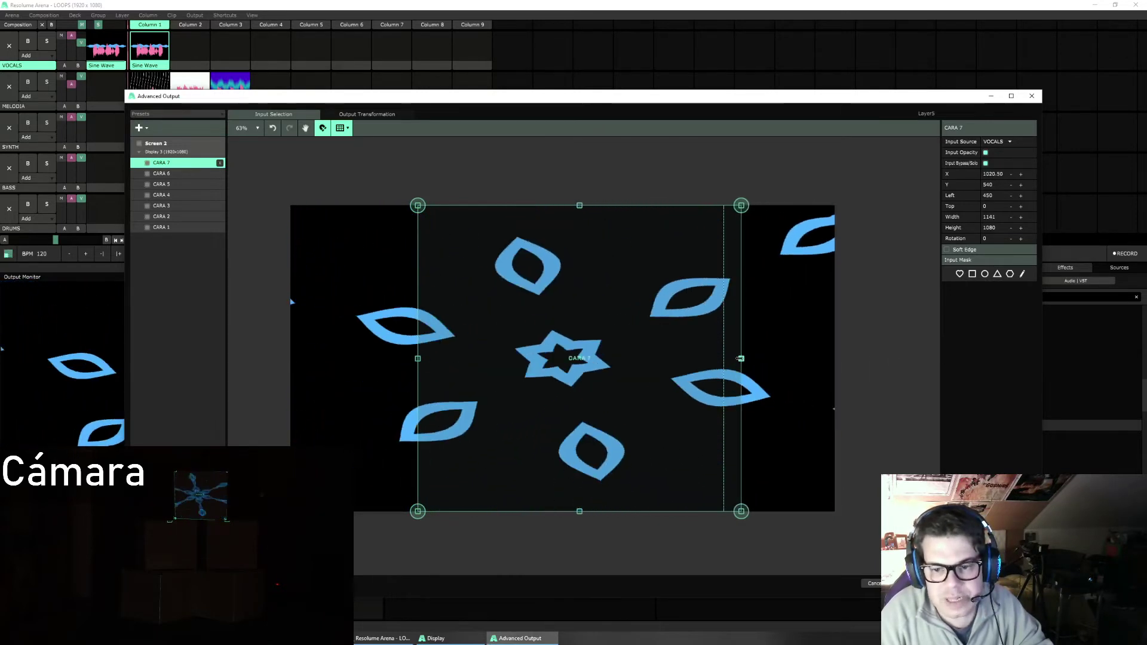
left_click(367, 114)
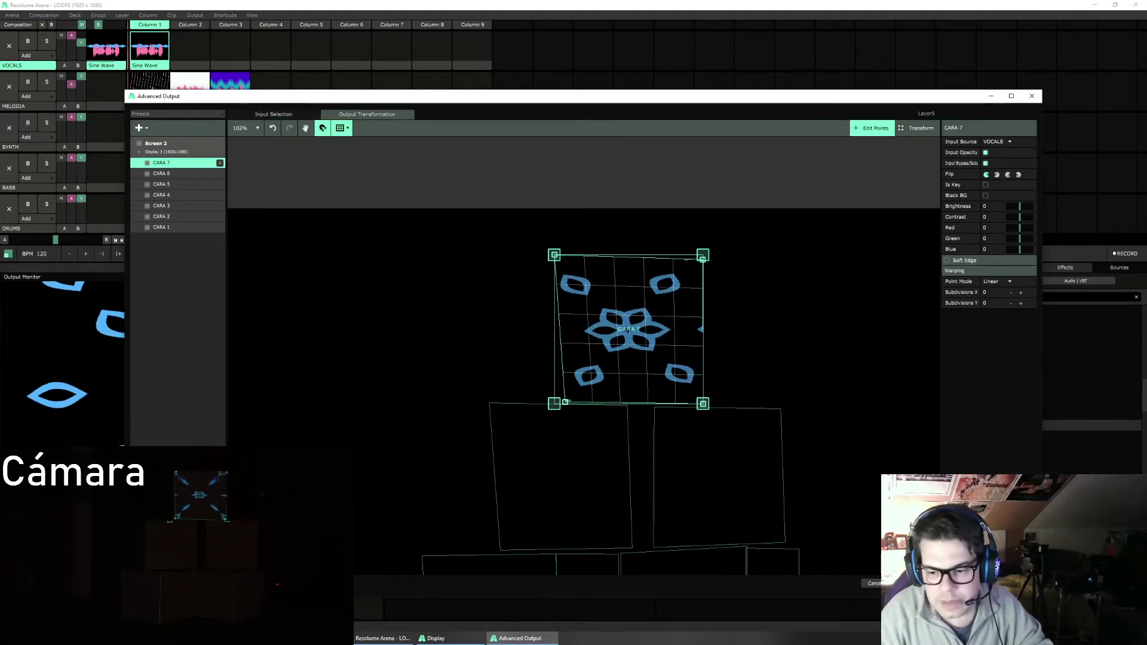
key("alt+F4")
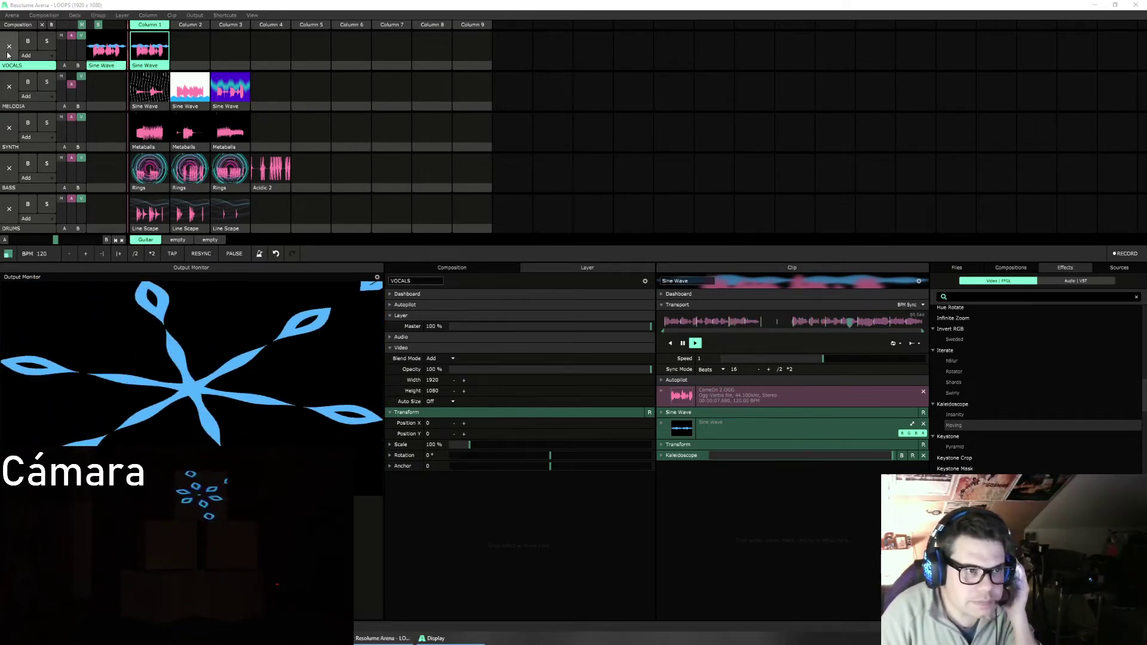
Step: Load FemAdlibs A 5.wav into VOCALS column 2 and play it
left_click(277, 133)
left_click(956, 267)
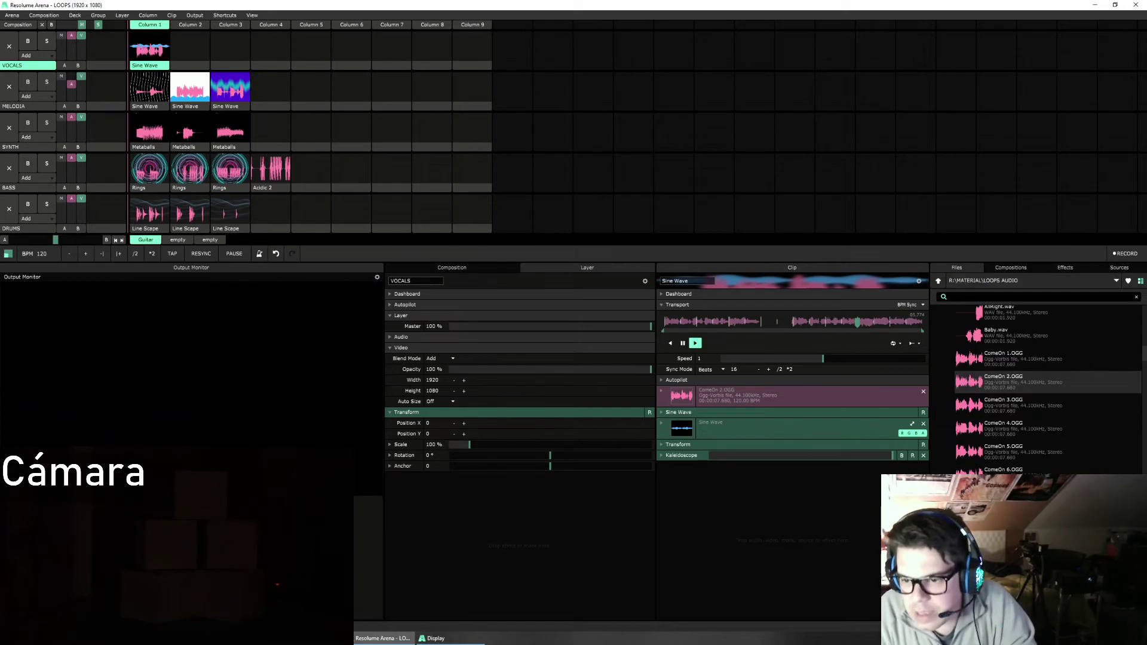
scroll(1045, 389, "down", 4)
scroll(1037, 388, "down", 2)
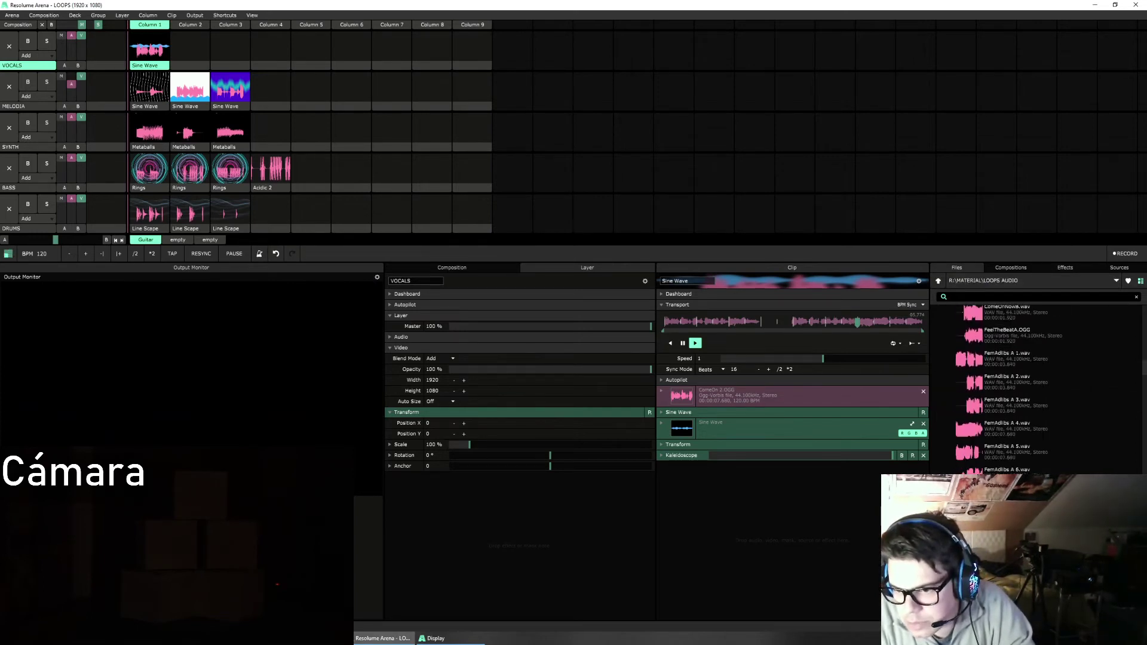
scroll(1039, 388, "down", 1)
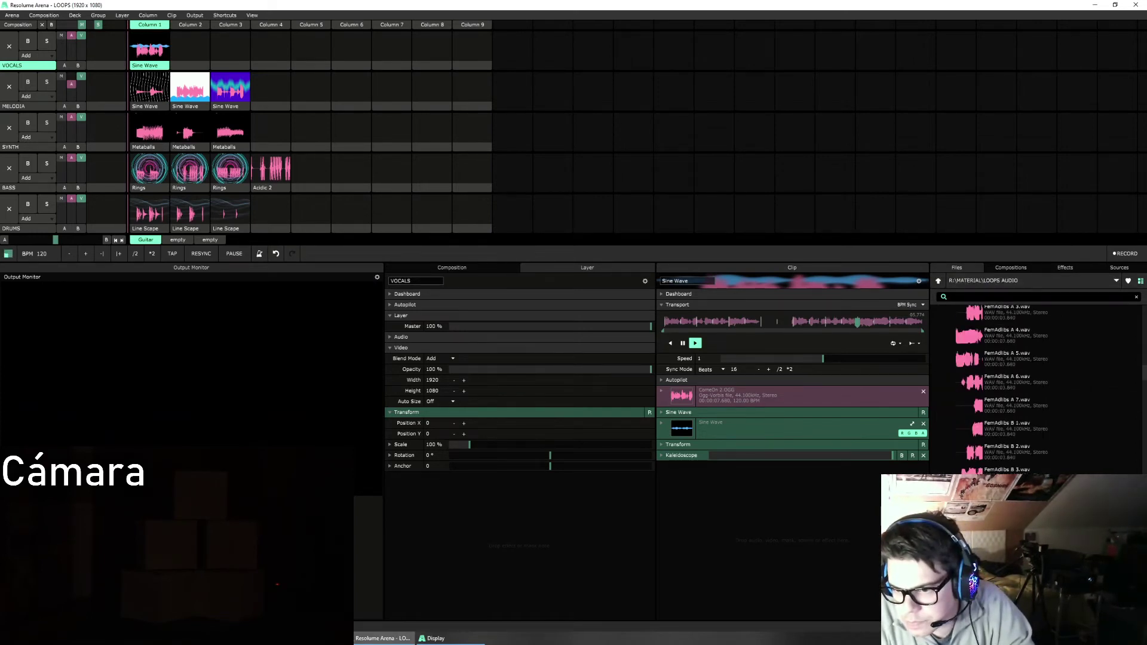
left_click_drag(999, 409, 199, 53)
left_click(191, 53)
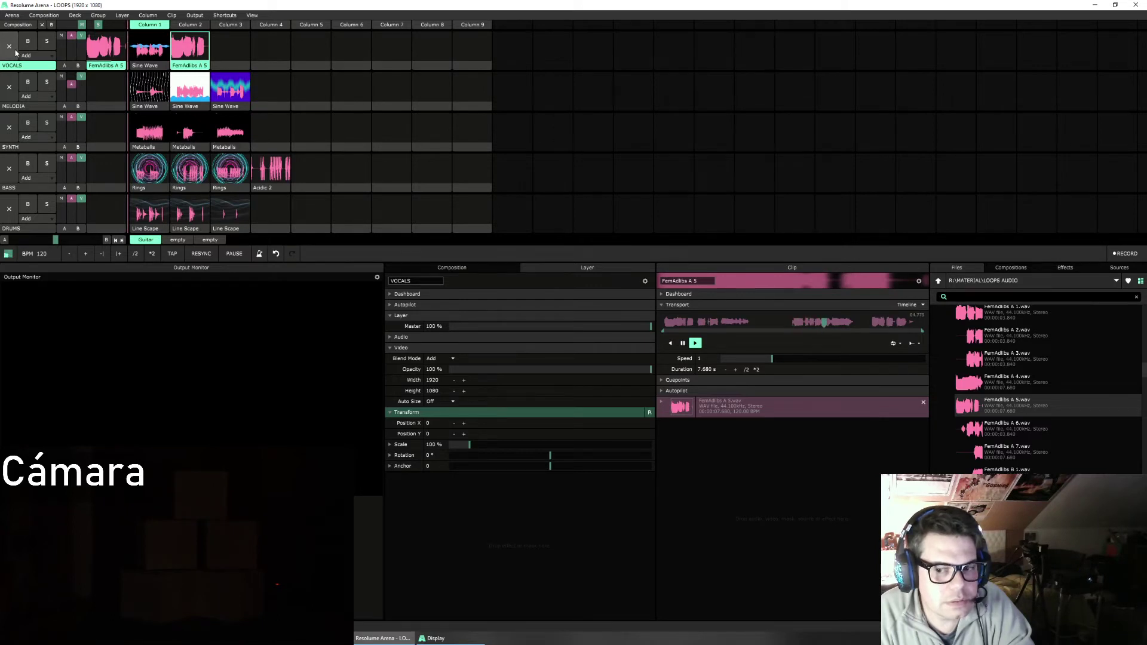
Step: Set the clip's transport to BPM Sync and play it with the DRUMS Line Scape visual
left_click(911, 306)
left_click(914, 322)
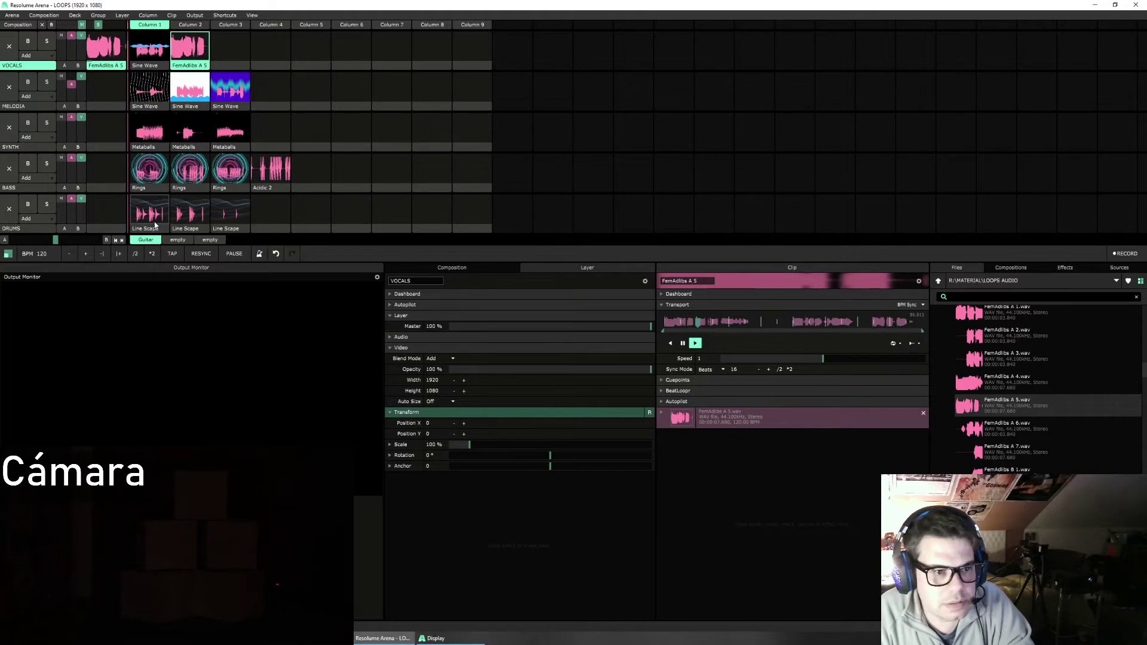
left_click(8, 46)
left_click(155, 215)
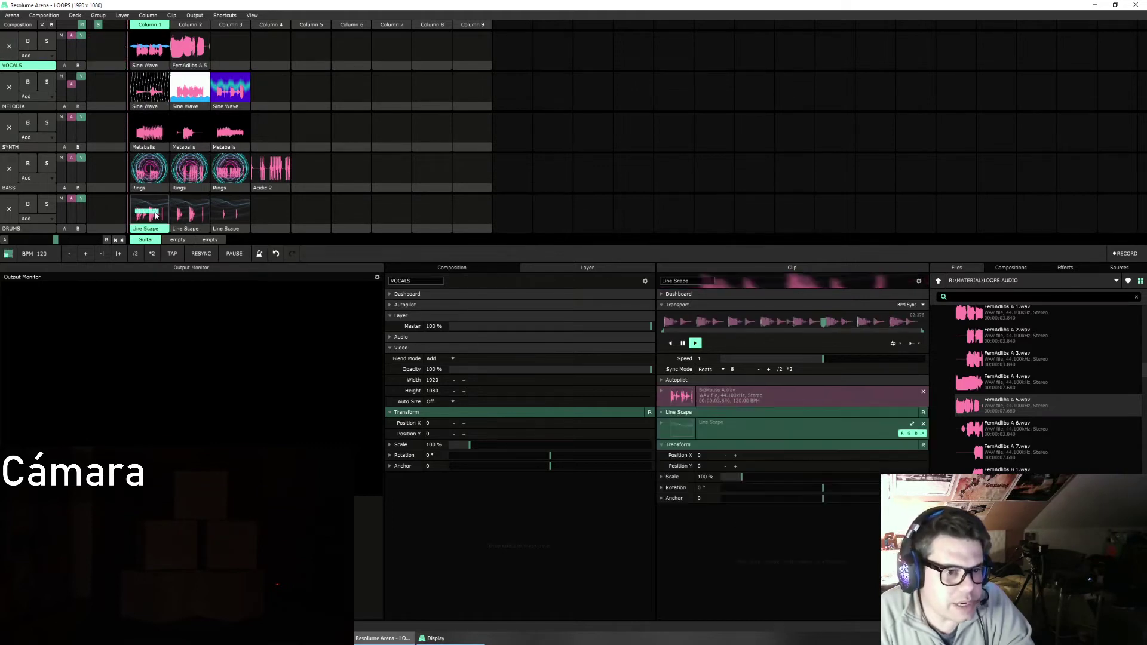
left_click(185, 40)
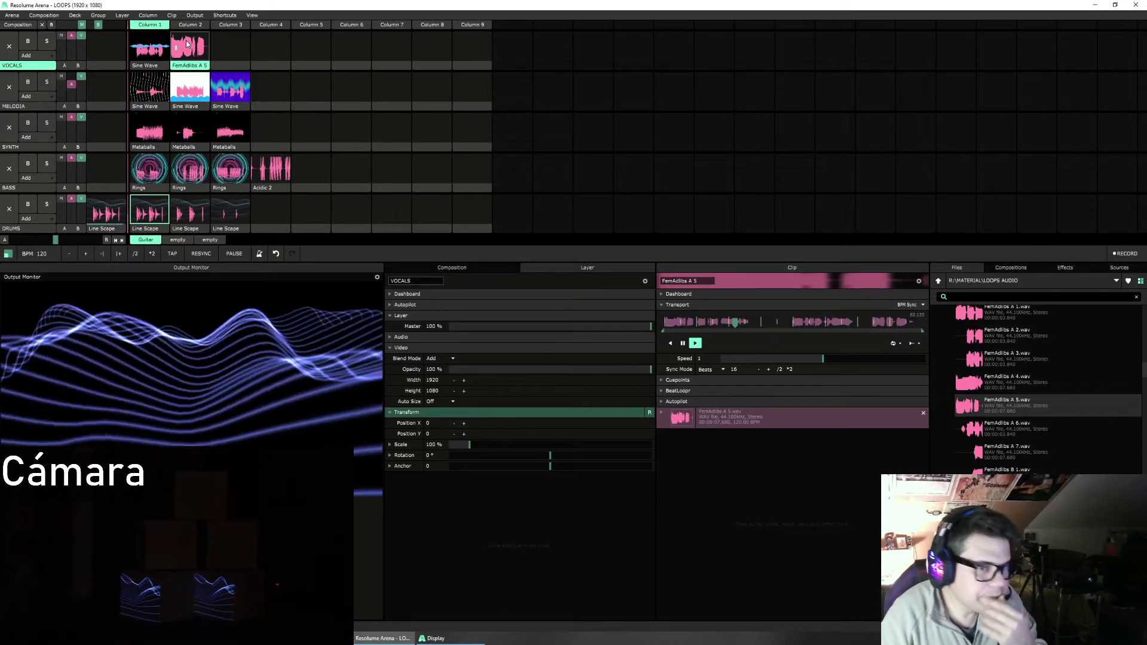
key("ctrl+v")
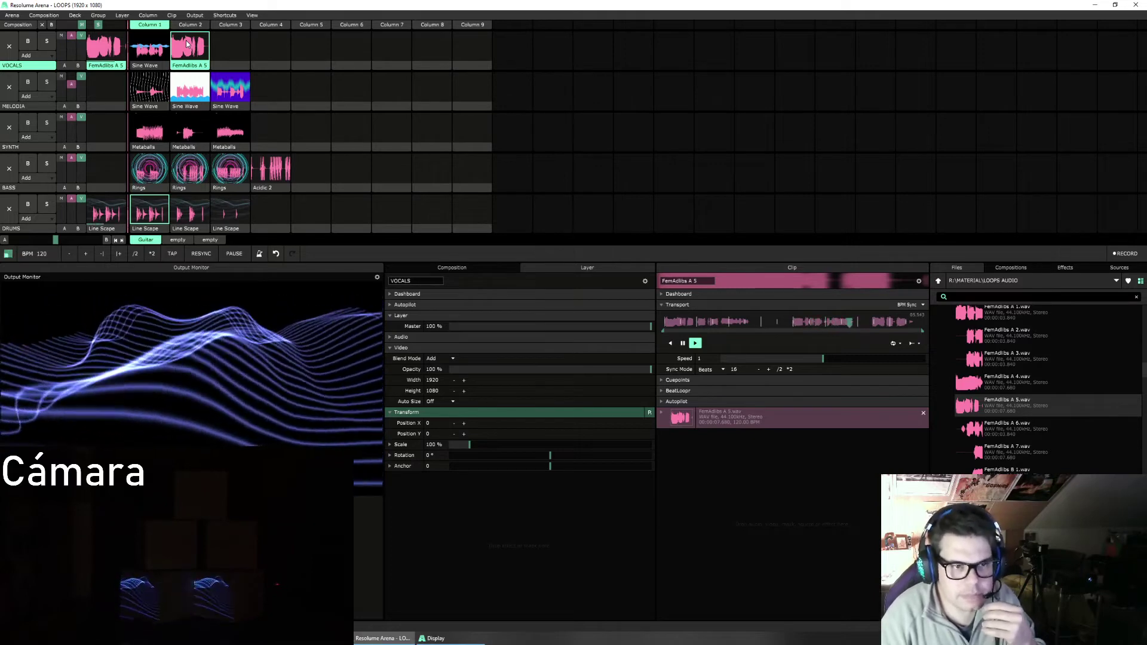
Step: Clear DRUMS, replace VOCALS column 2 with Insight 2.wav, and play it
left_click(9, 208)
scroll(1045, 389, "down", 10)
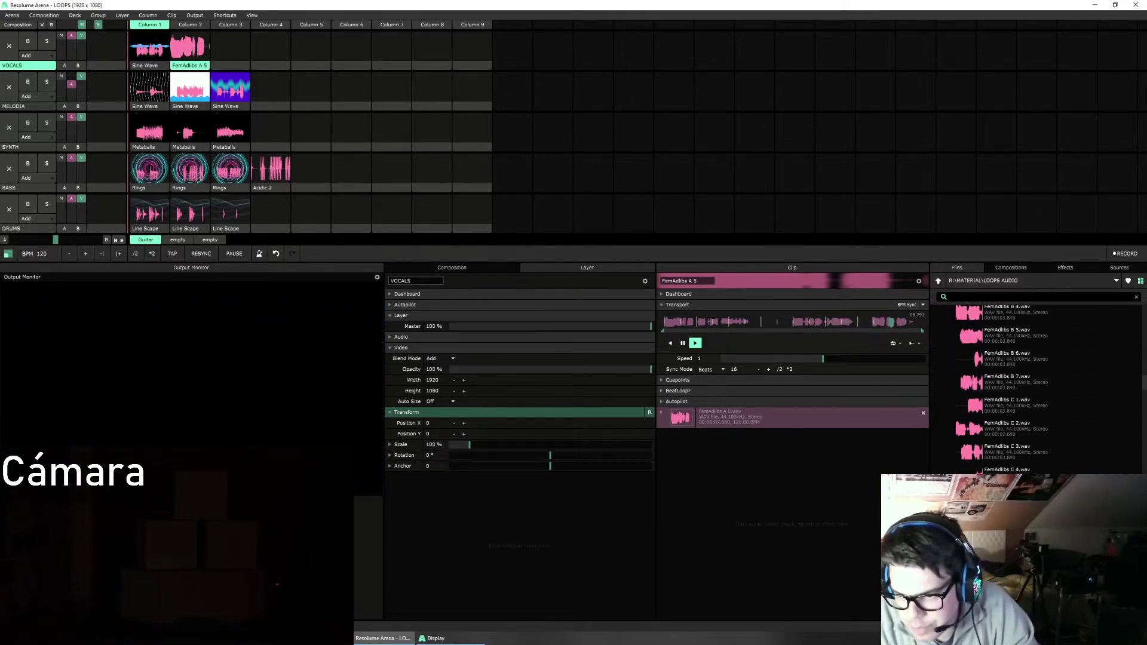
scroll(1039, 388, "down", 10)
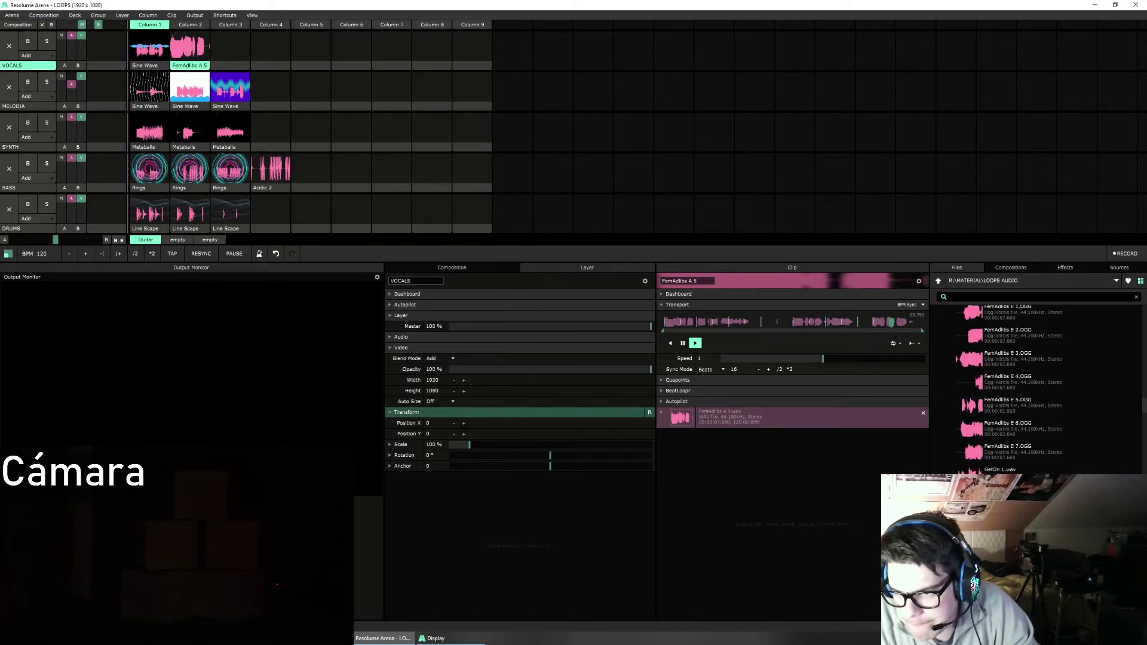
scroll(1040, 389, "down", 2)
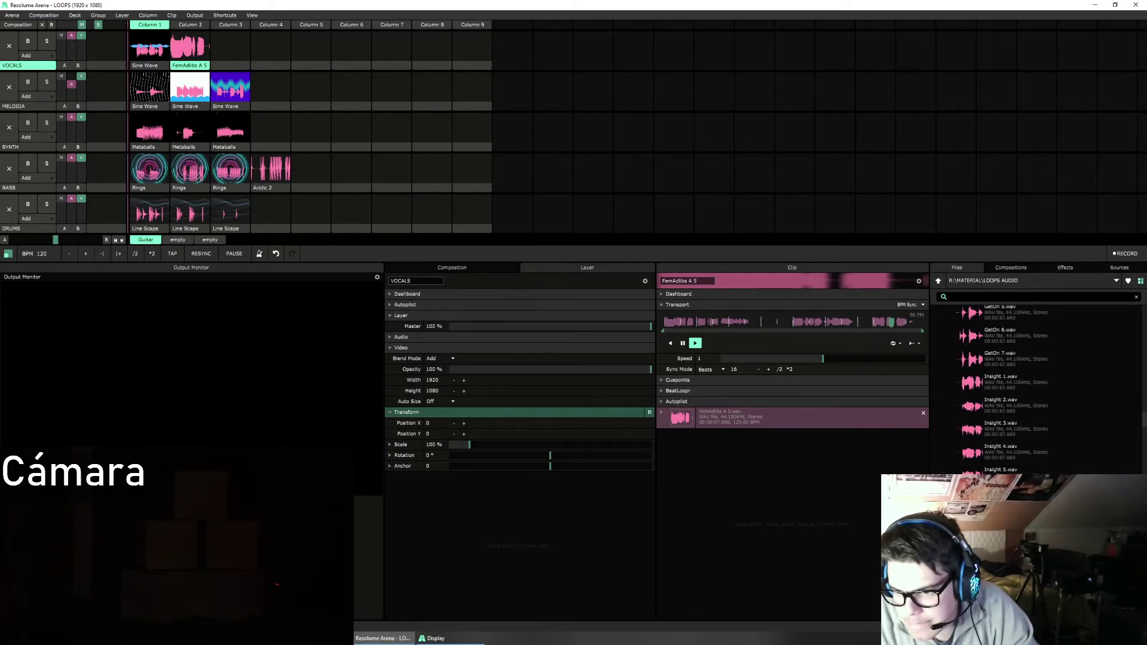
left_click_drag(980, 397, 189, 51)
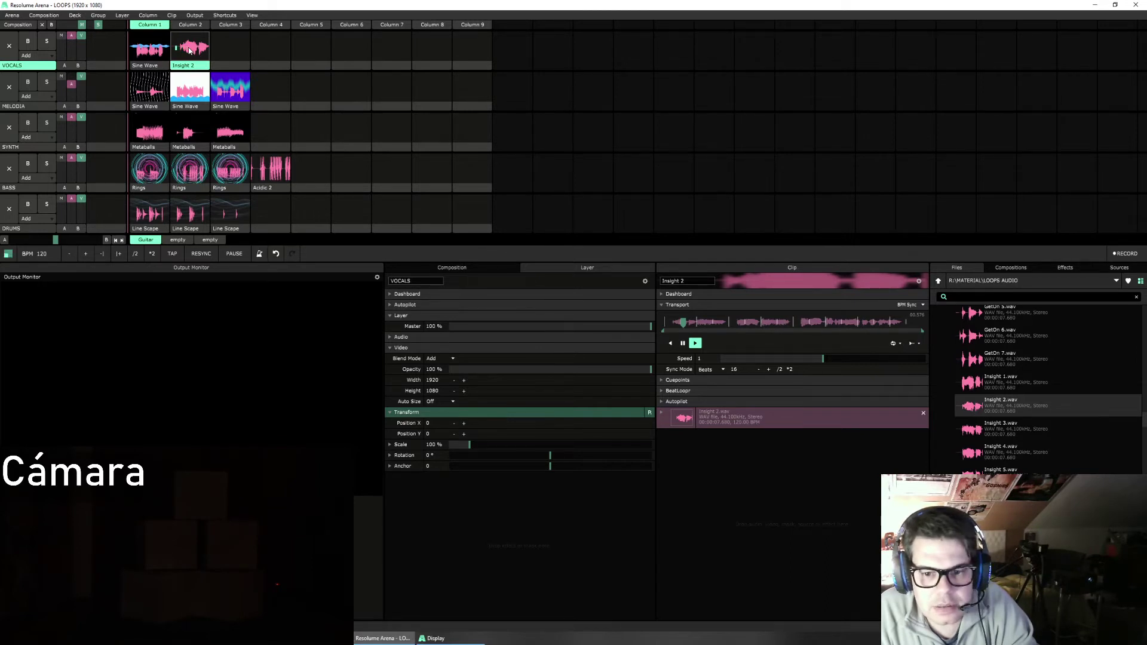
left_click(189, 51)
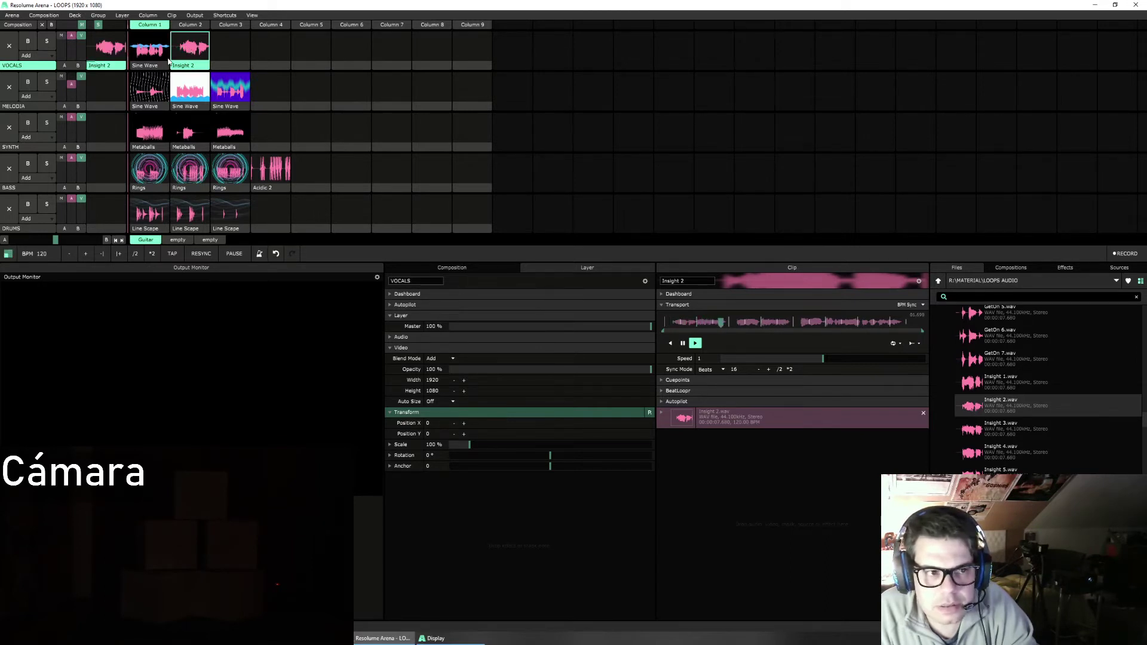
Step: Test Insight 2 alongside the DRUMS Line Scape visual, then clear the DRUMS layer
left_click(150, 214)
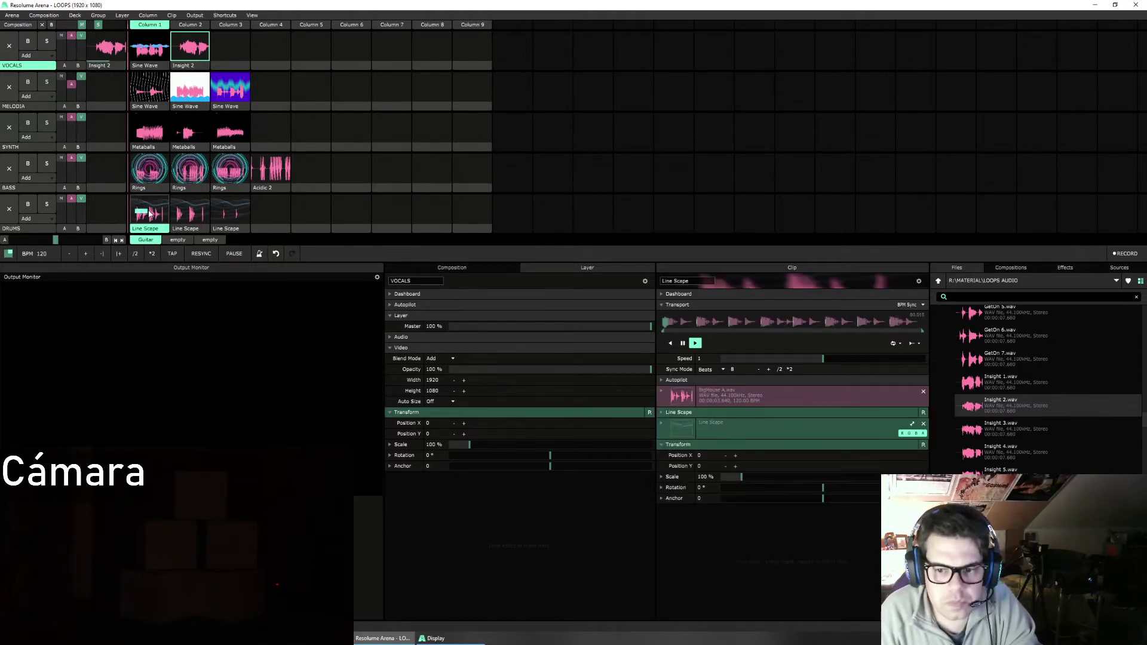
left_click(191, 57)
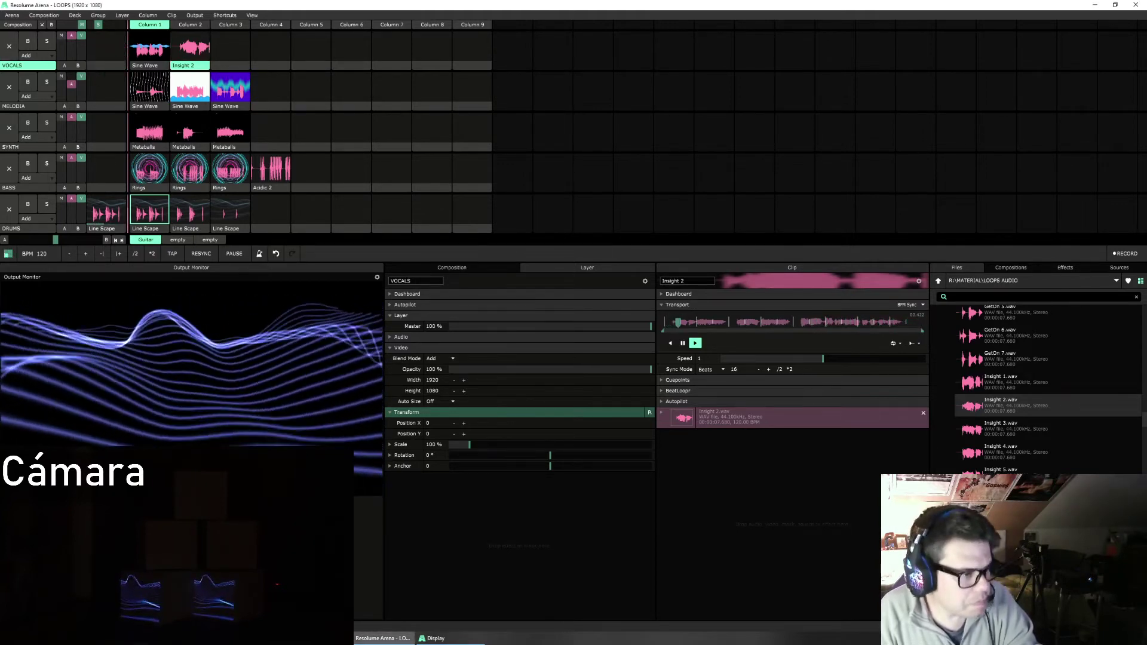
left_click(9, 209)
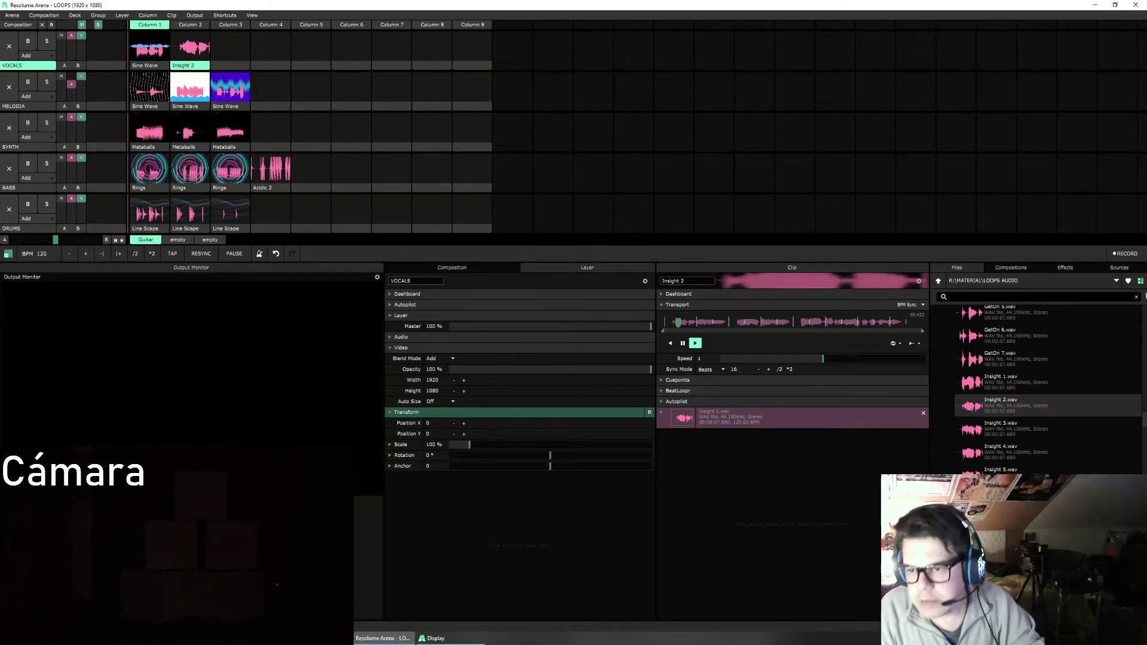
left_click(1108, 267)
scroll(1036, 382, "down", 3)
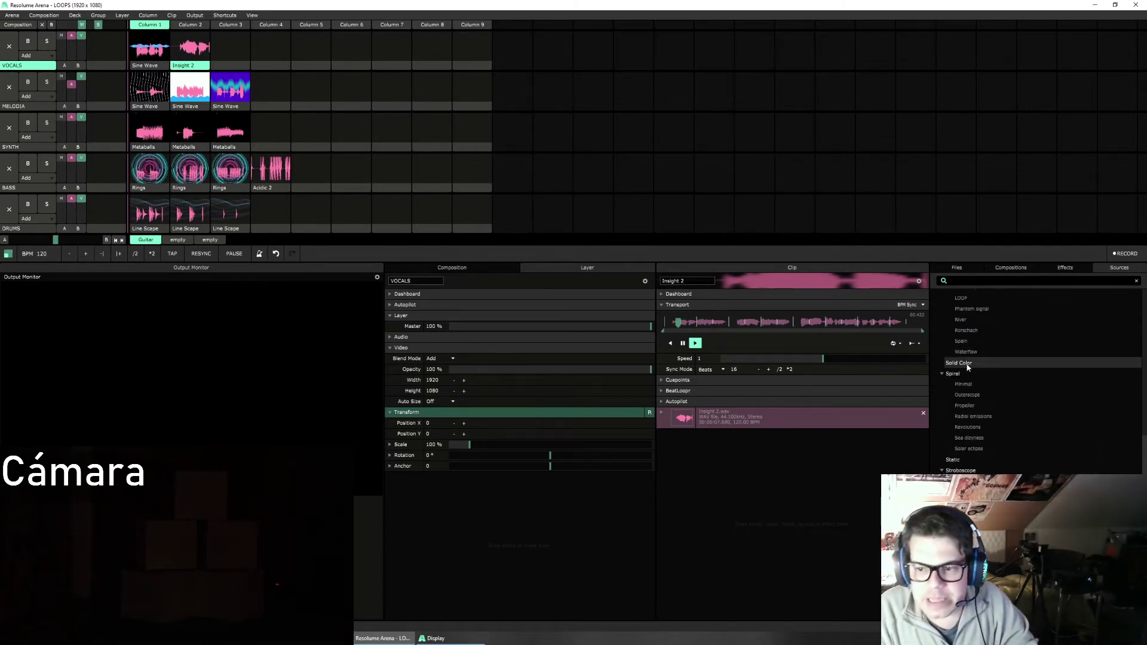
Step: Drop a Solid Color source onto the Insight 2 clip in VOCALS column 2 and play it
left_click_drag(968, 367, 200, 54)
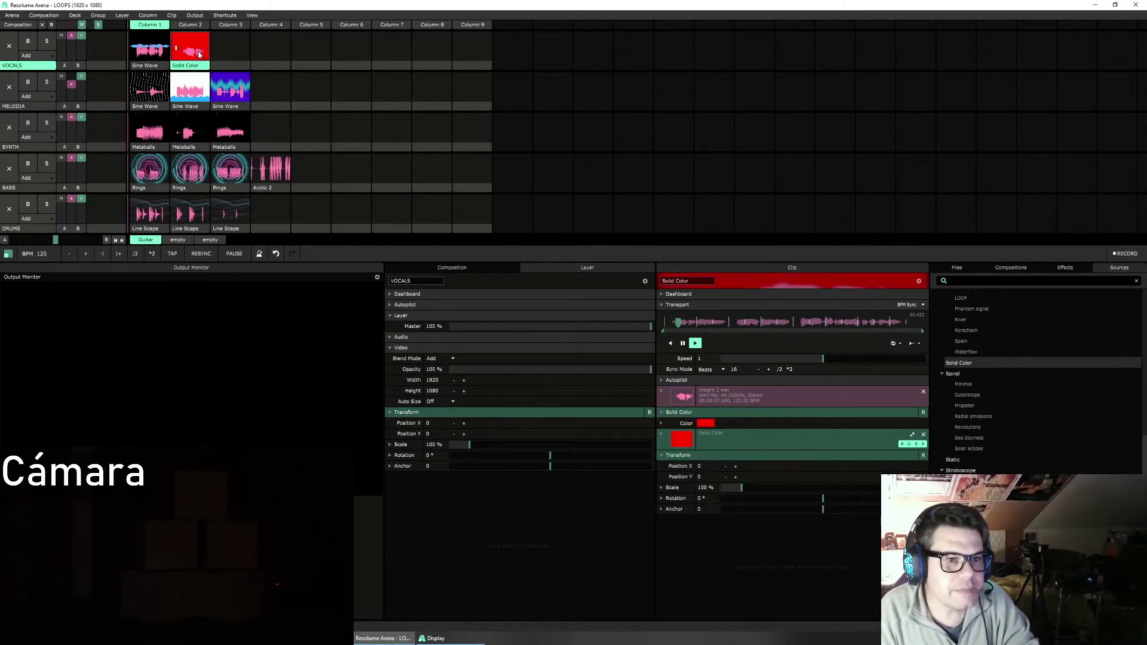
left_click(199, 54)
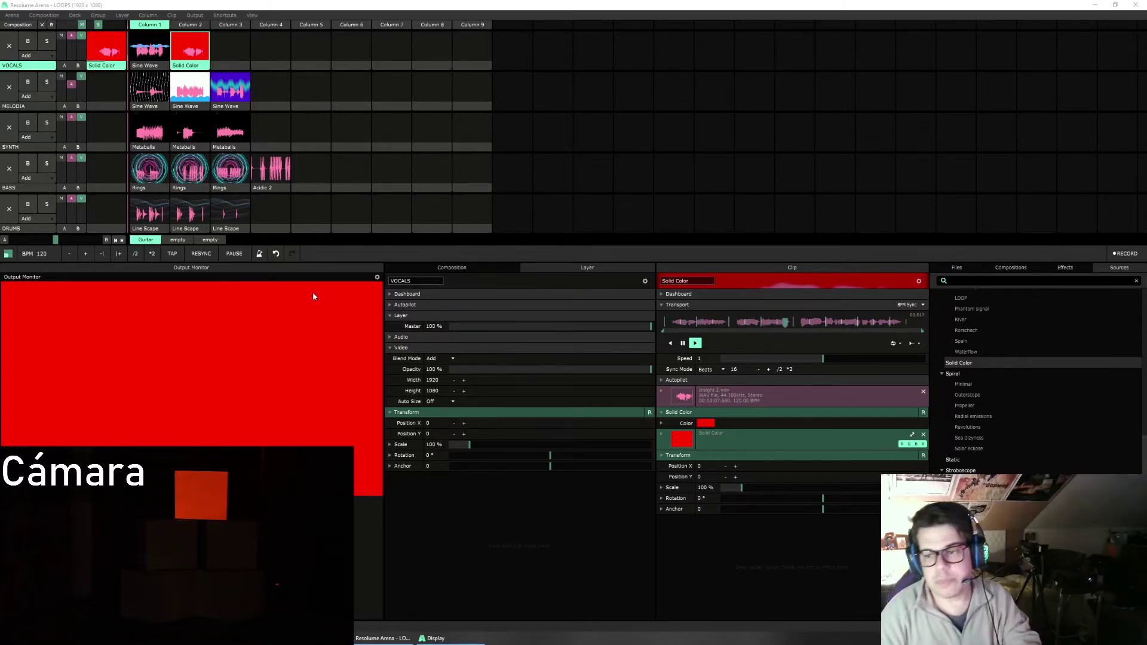
left_click(1064, 267)
scroll(1037, 388, "down", 5)
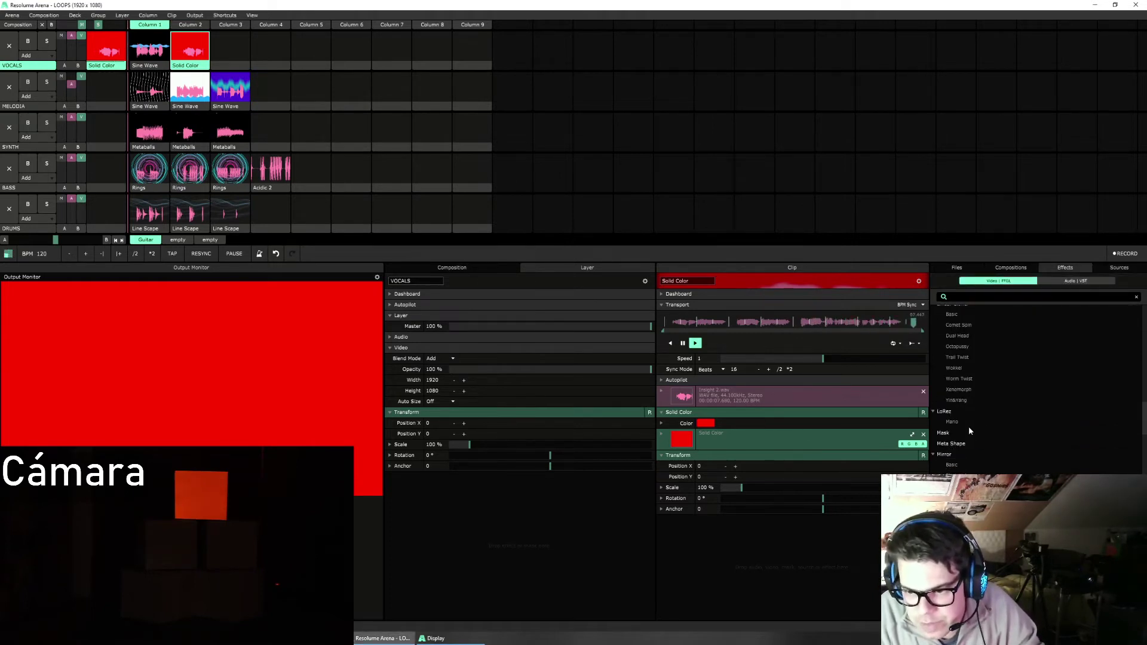
scroll(978, 451, "down", 3)
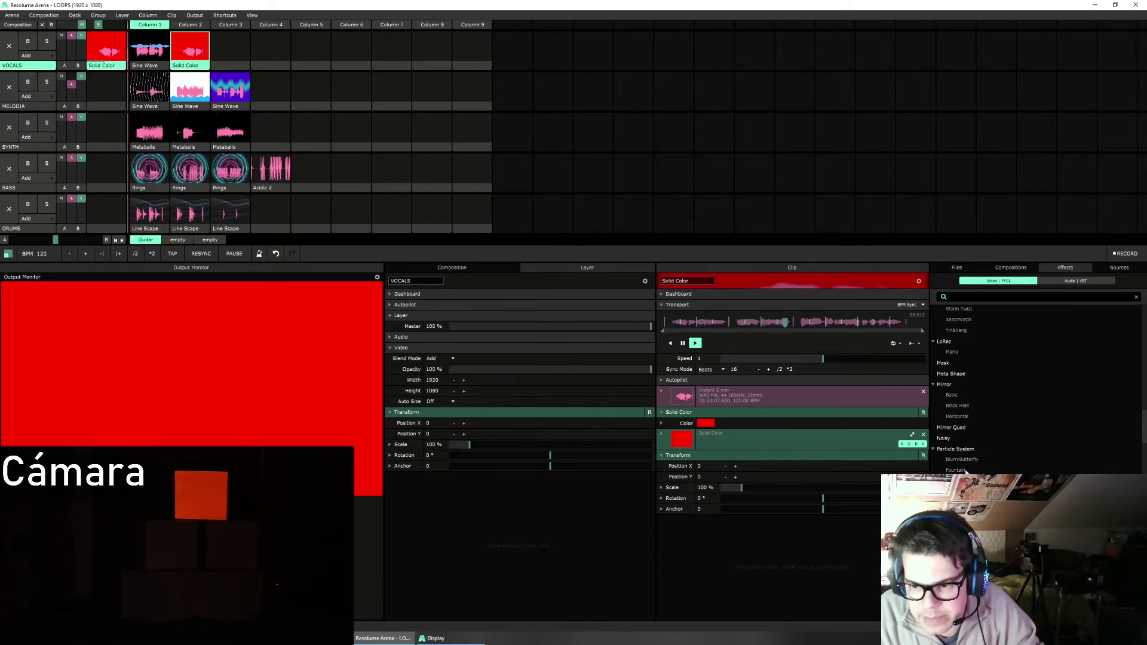
left_click_drag(955, 480, 748, 535)
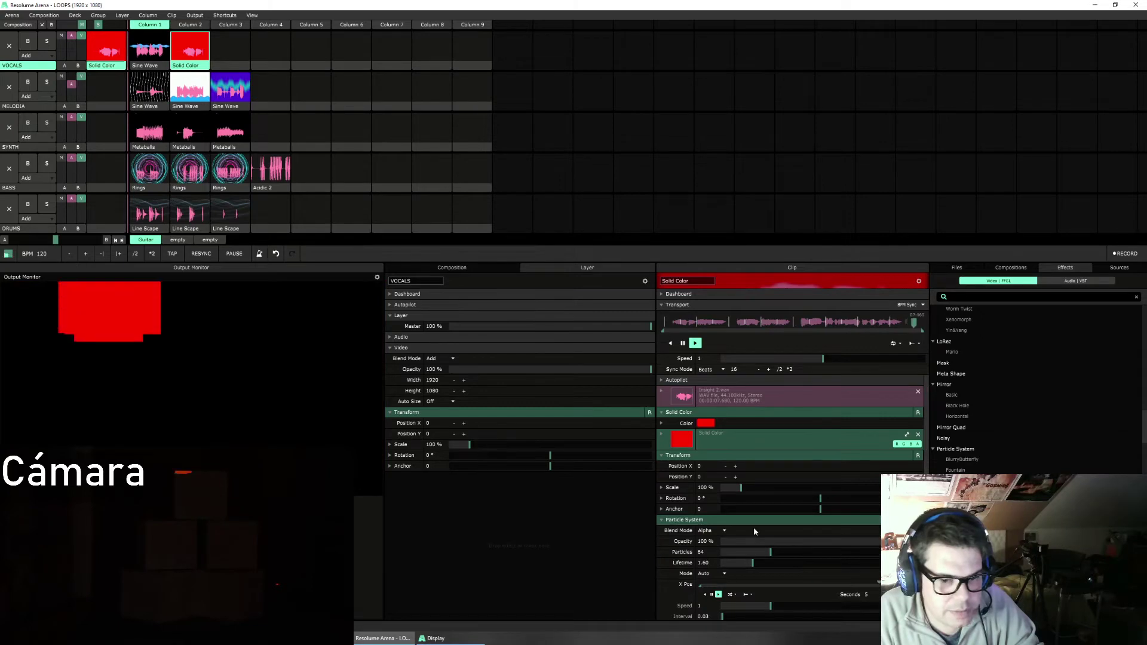
left_click(666, 305)
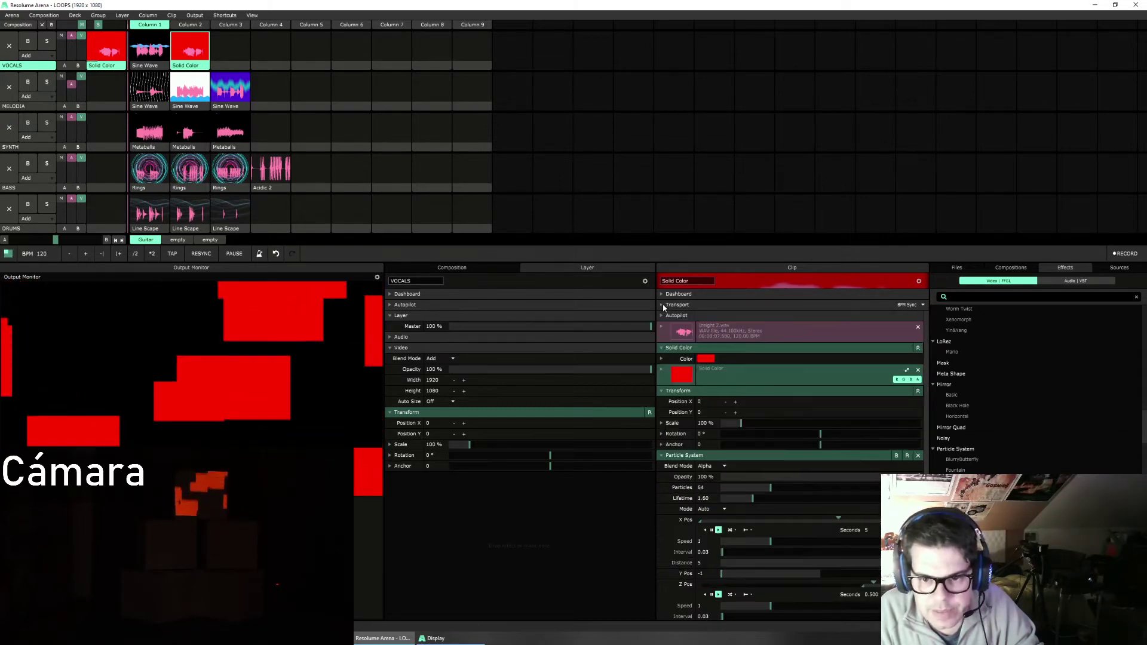
left_click(662, 391)
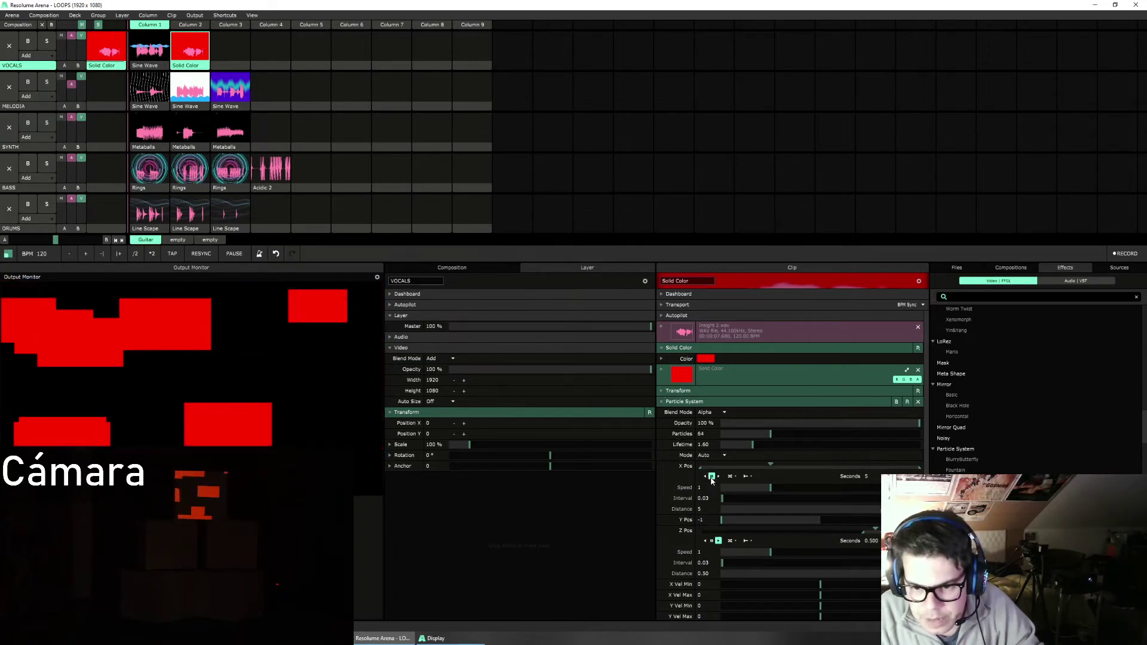
left_click(661, 467)
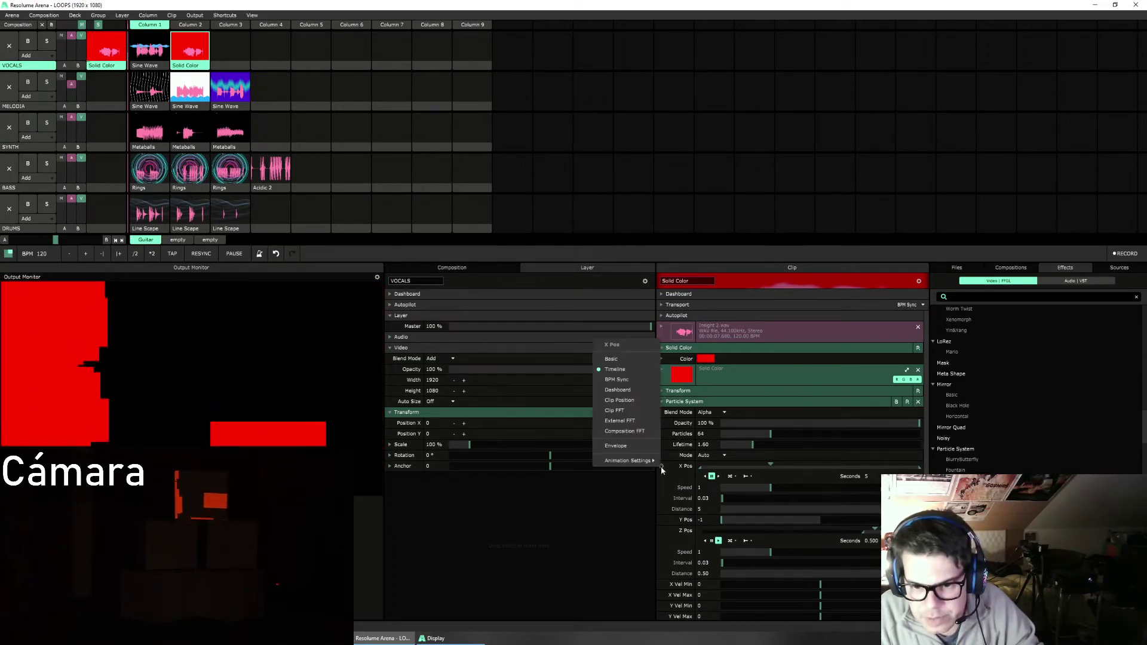
left_click(611, 359)
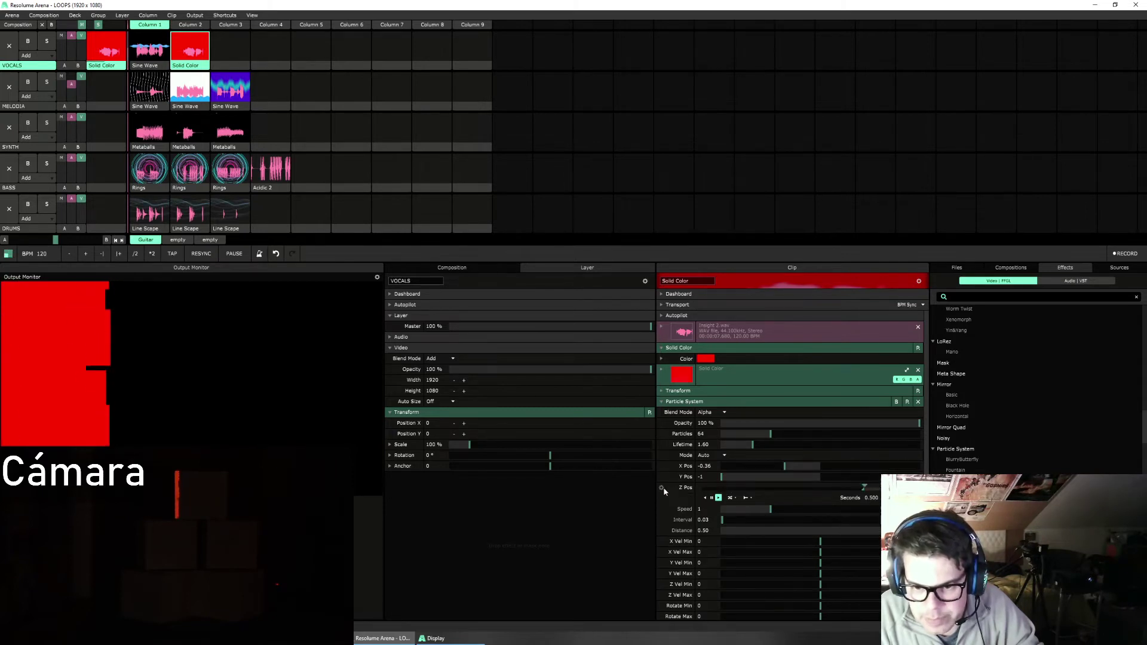
left_click(662, 488)
left_click(619, 380)
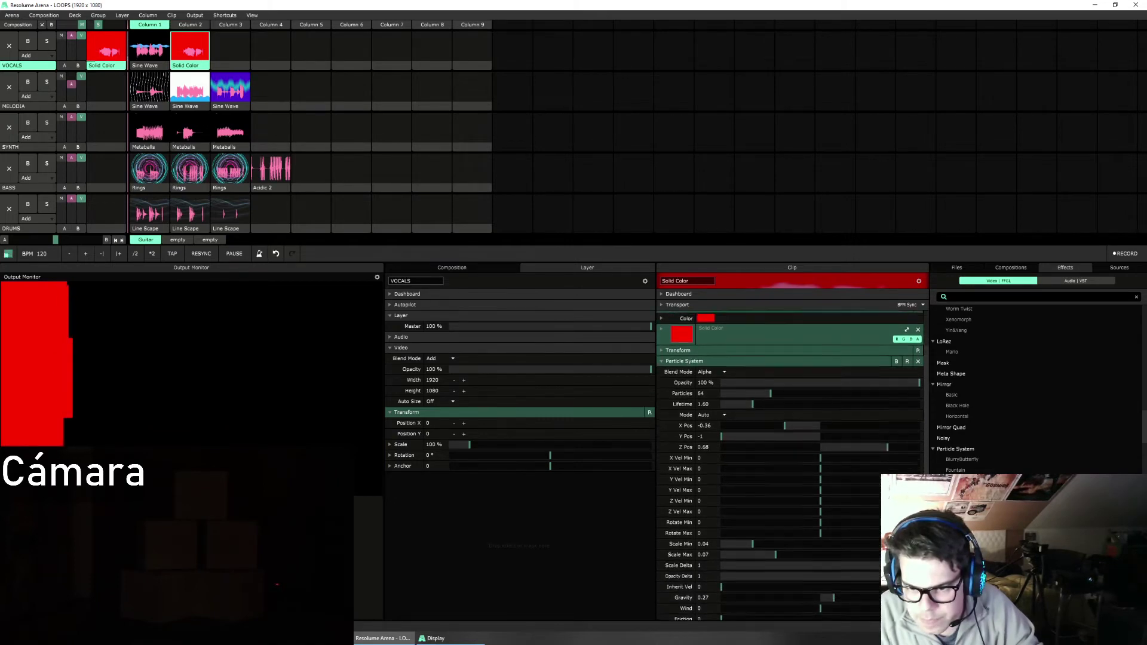
mouse_move(770, 433)
left_mouse_down()
mouse_move(753, 436)
mouse_move(790, 437)
left_mouse_up()
mouse_move(753, 446)
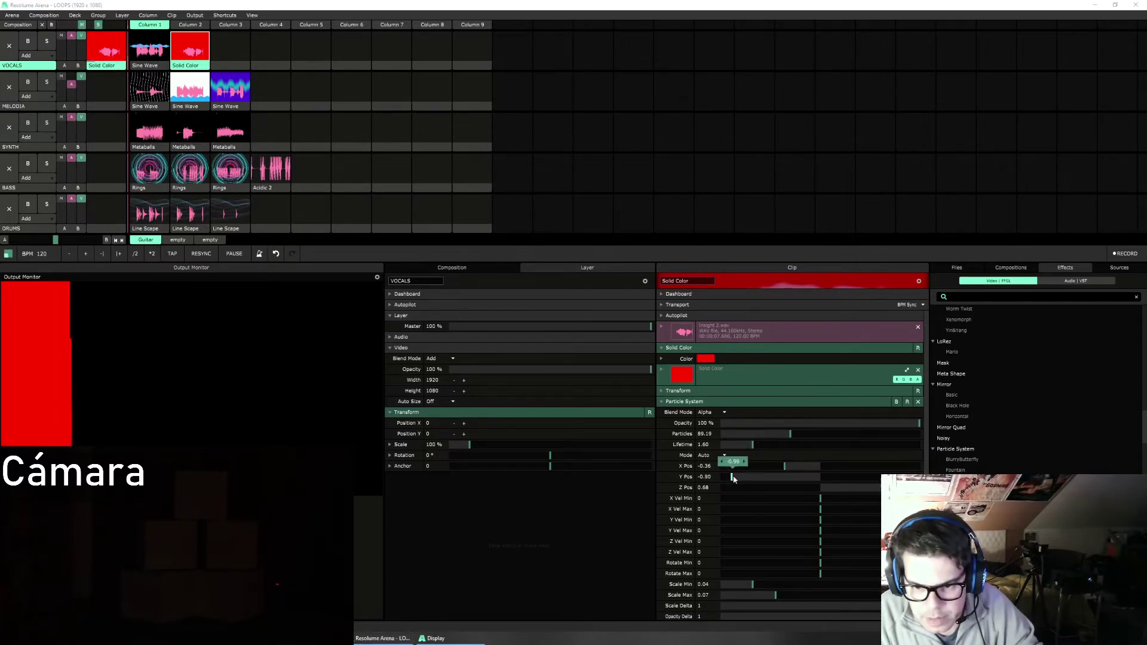
mouse_move(731, 475)
left_mouse_down()
mouse_move(790, 478)
mouse_move(738, 477)
left_mouse_up()
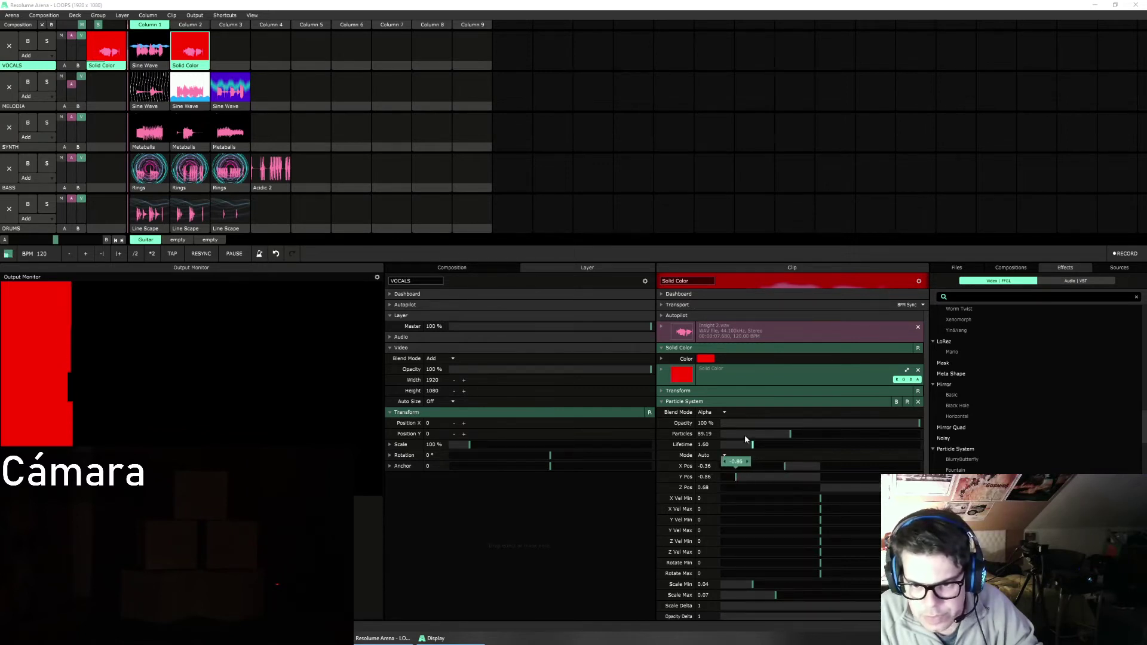
Step: Re-add the Particle System effect to the Solid Color clip and lower Gravity to 0.07
left_click(917, 402)
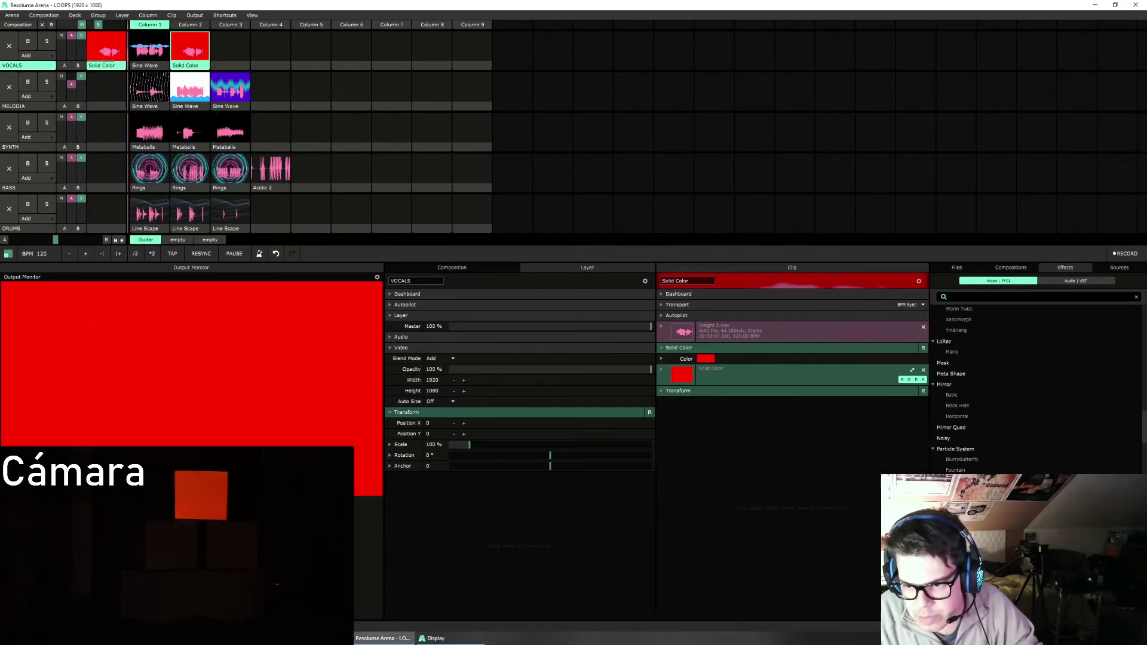
left_click_drag(836, 451, 836, 445)
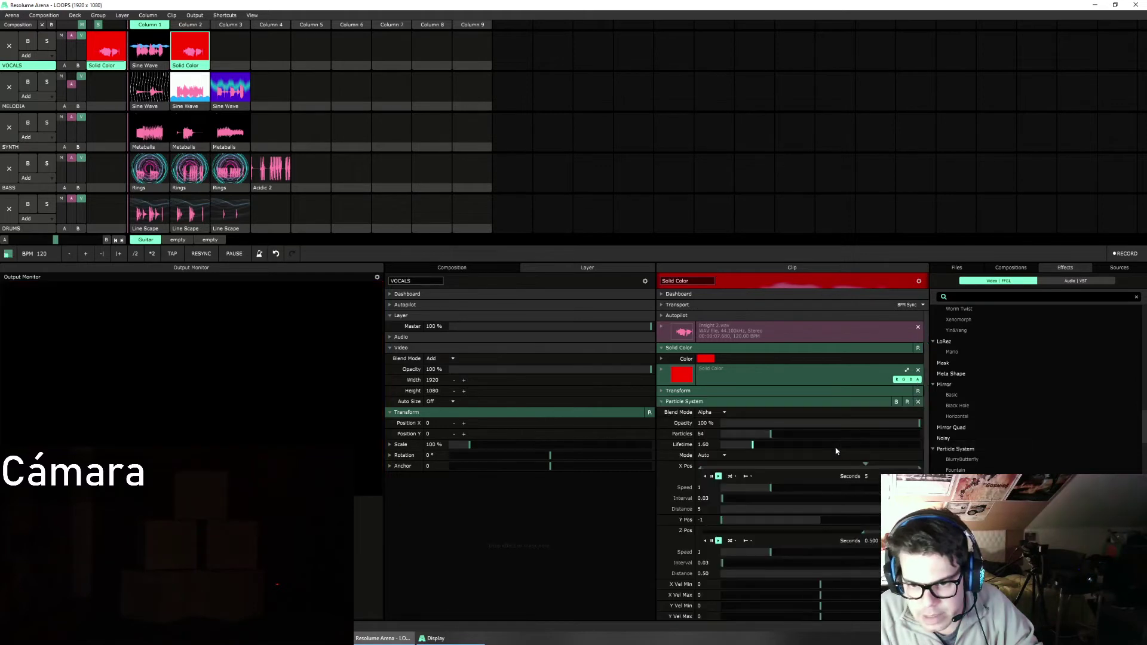
scroll(836, 448, "down", 3)
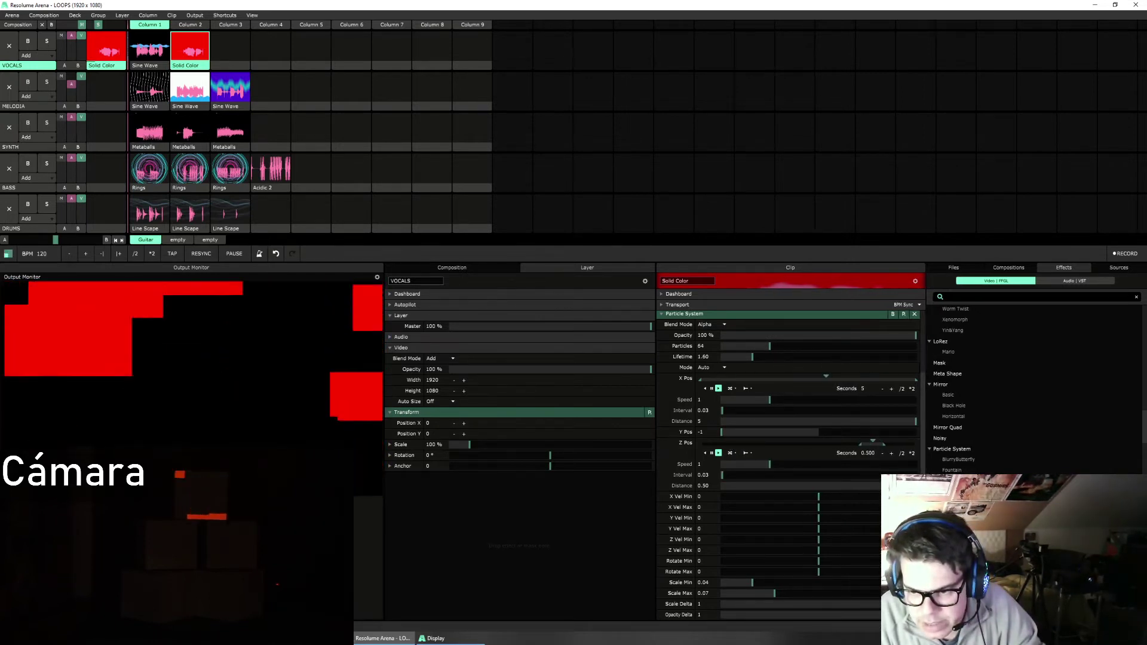
scroll(788, 448, "down", 2)
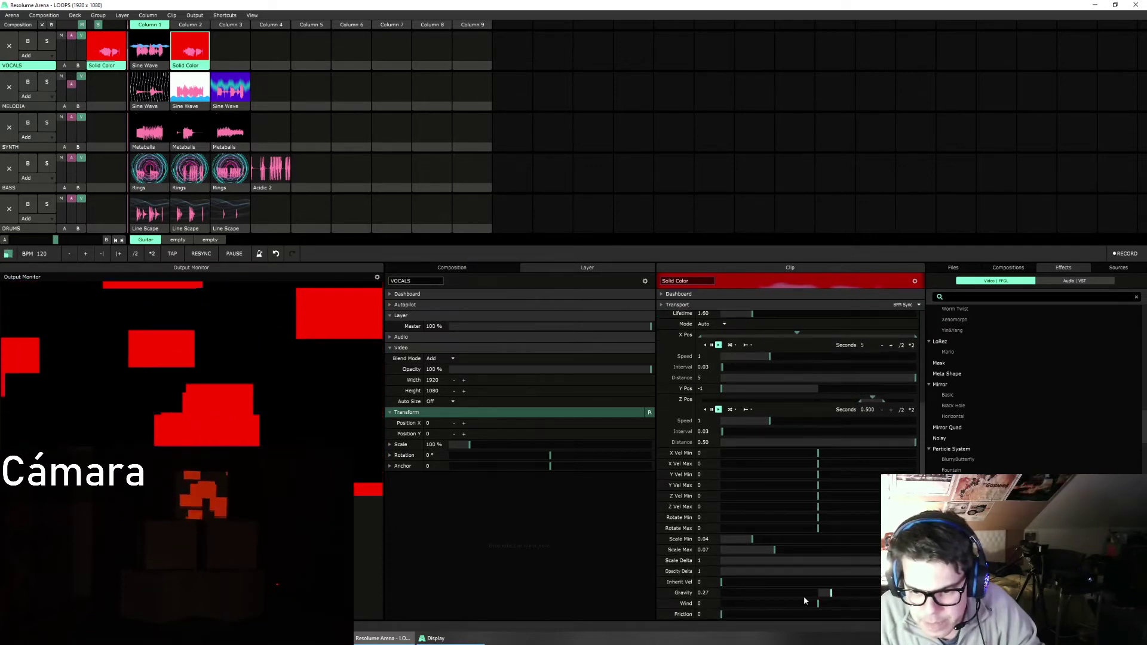
mouse_move(830, 593)
left_mouse_down()
mouse_move(807, 596)
mouse_move(823, 593)
left_mouse_up()
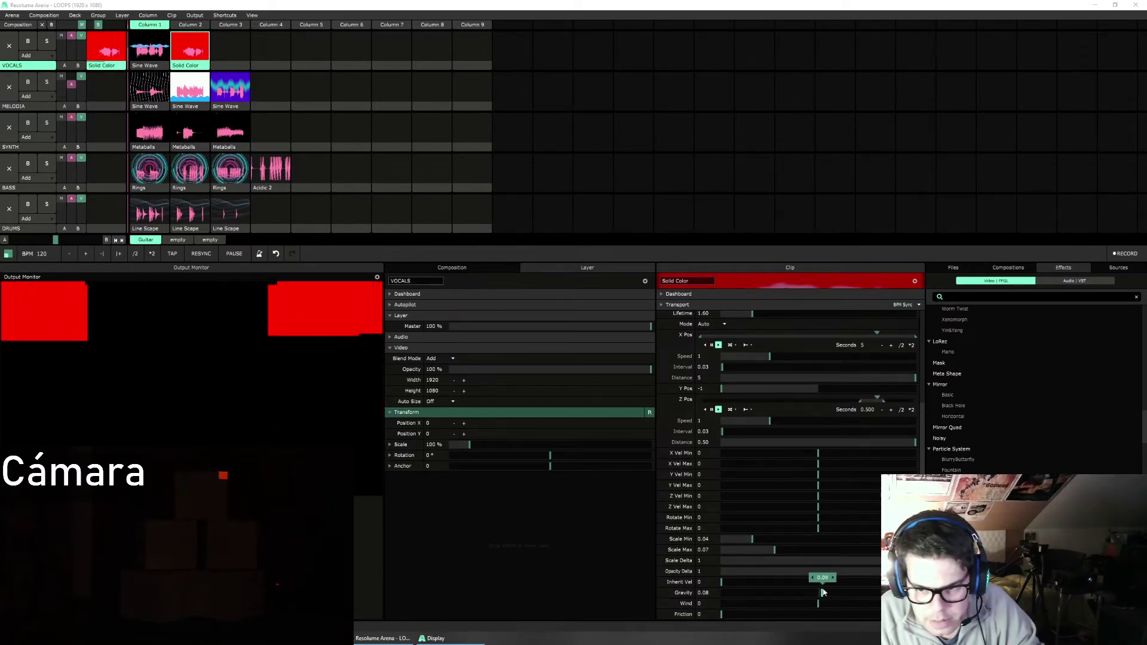
Step: Raise the particle count and shorten the particle Distance to 3.52
scroll(821, 591, "up", 1)
scroll(767, 421, "up", 6)
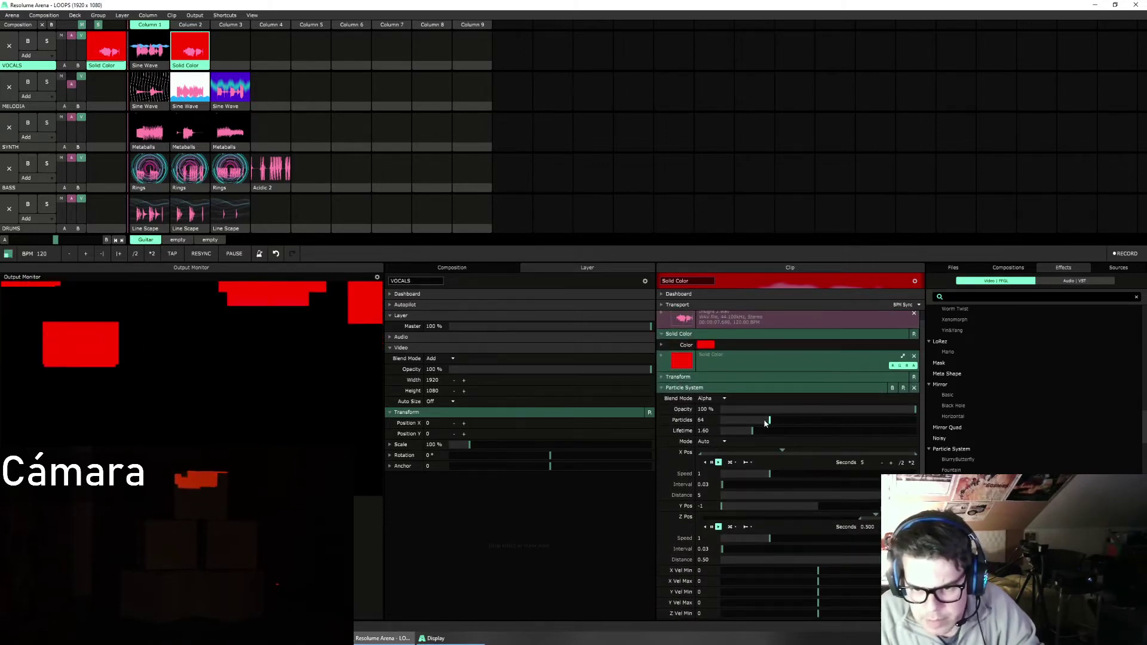
left_click_drag(767, 421, 879, 428)
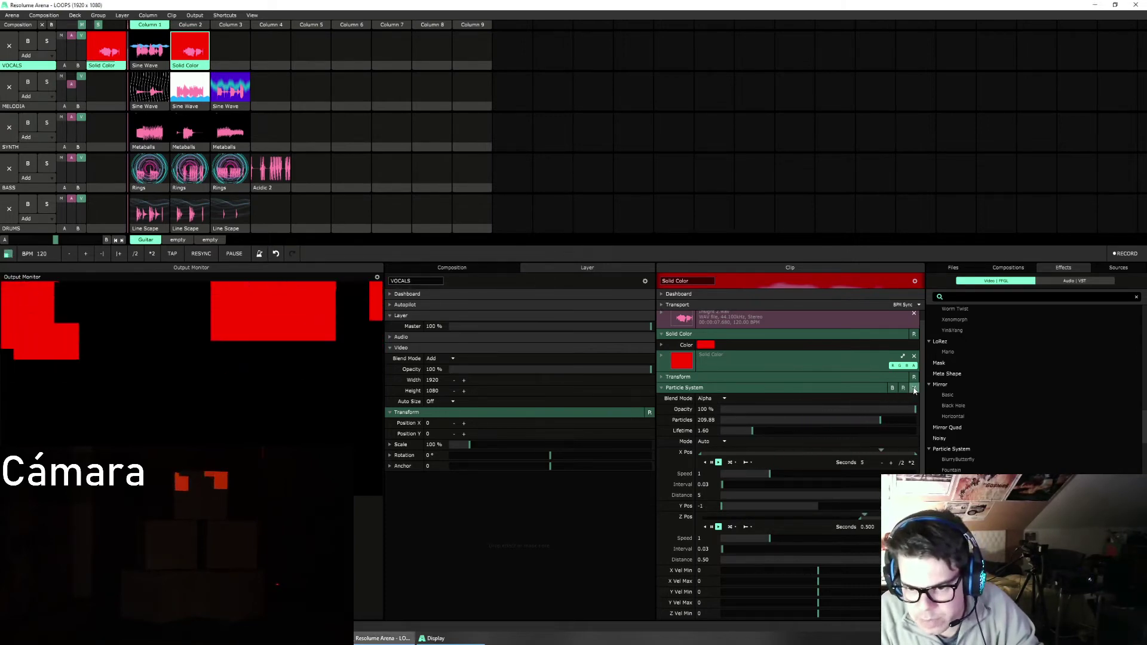
left_click_drag(788, 500, 859, 482)
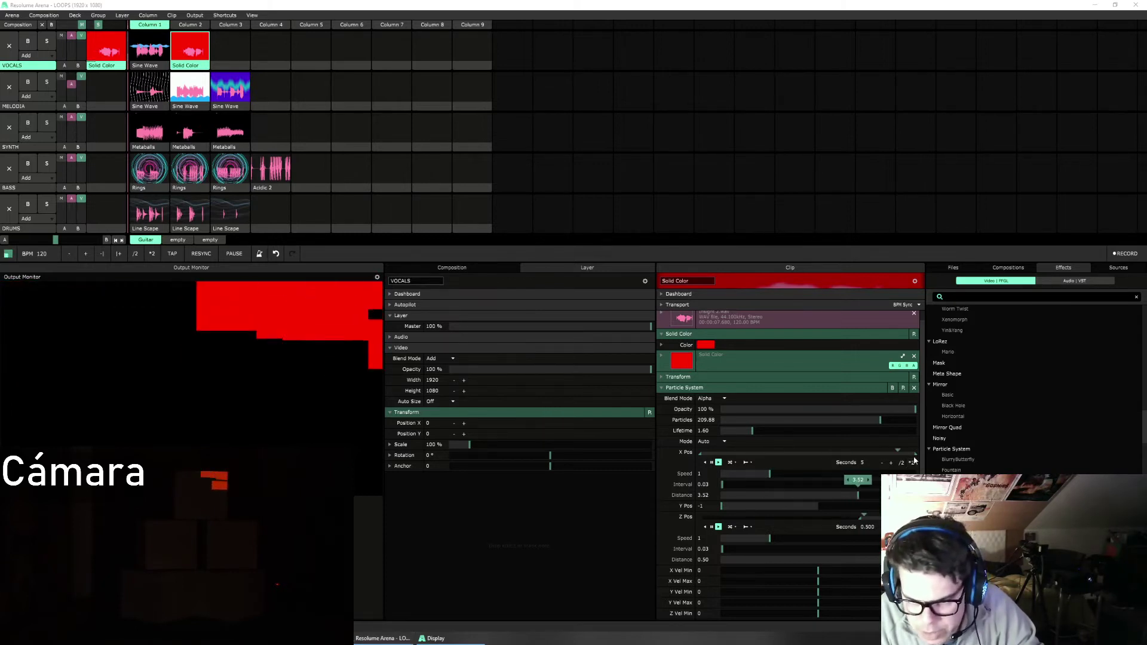
Step: Shrink the particle Scale and lengthen Lifetime to 8.68
scroll(860, 478, "down", 2)
scroll(788, 466, "down", 5)
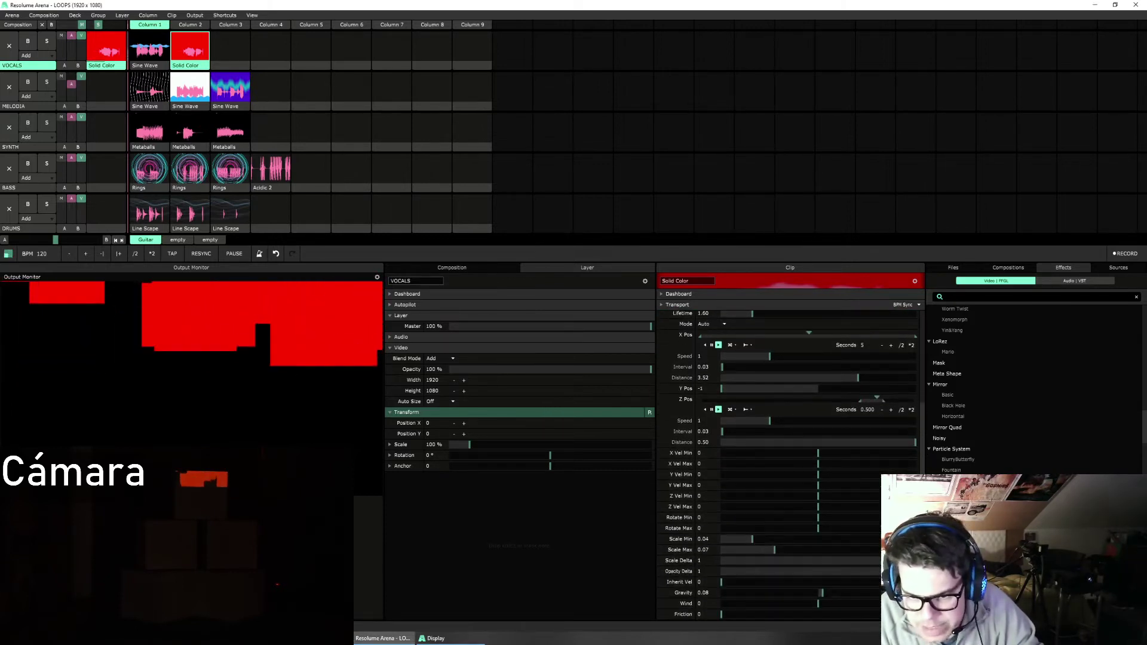
mouse_move(752, 539)
left_mouse_down()
mouse_move(730, 541)
mouse_move(746, 552)
left_mouse_up()
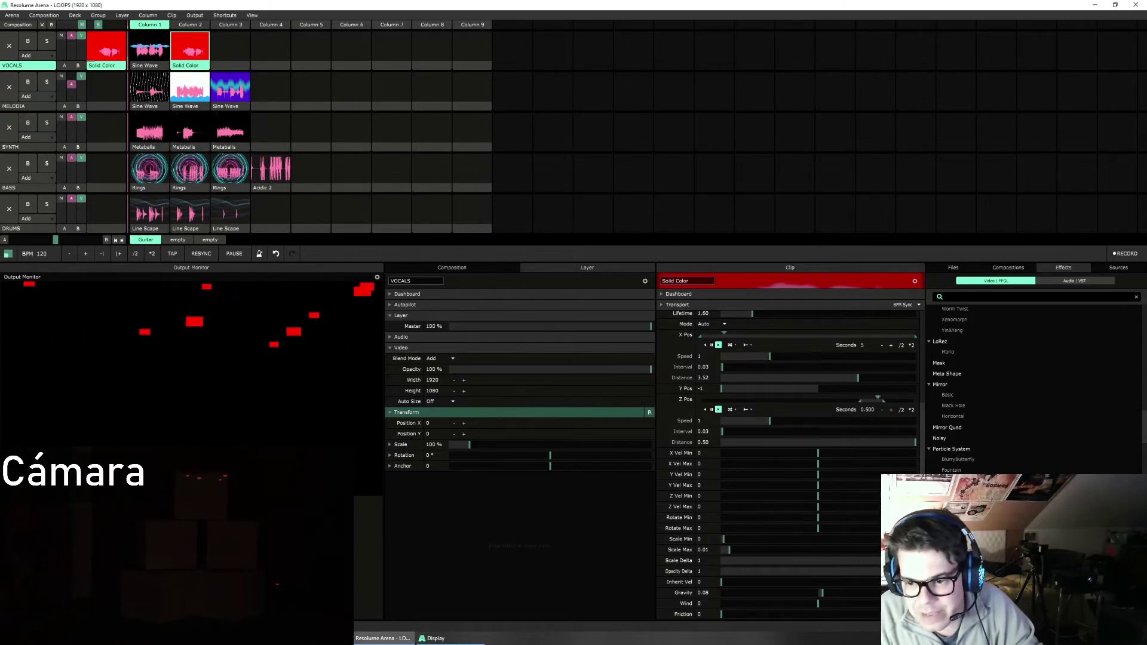
scroll(811, 401, "up", 3)
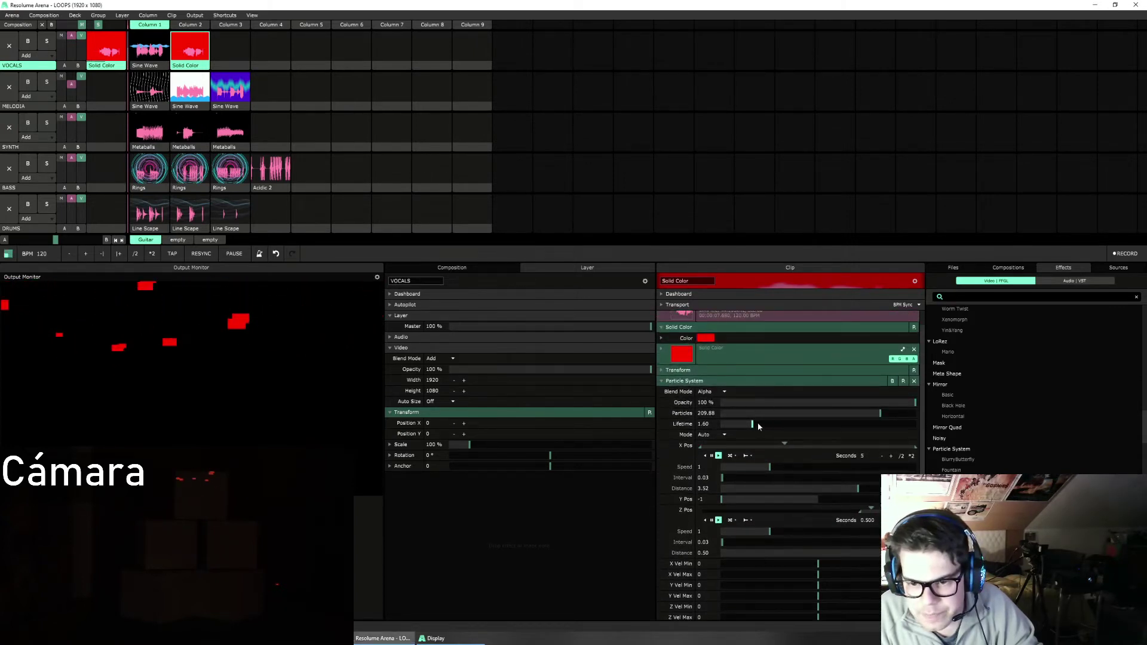
left_click_drag(757, 423, 890, 435)
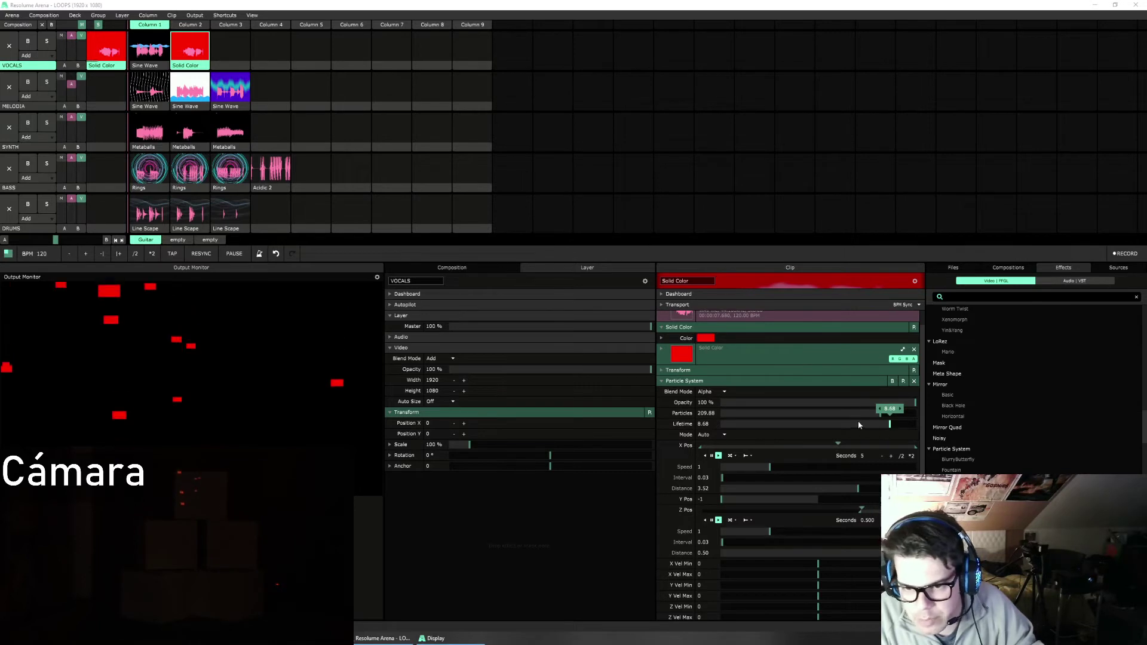
Step: Replace the Particle System with a fresh default one and make the particles smaller
left_click(913, 381)
left_click_drag(951, 448, 791, 502)
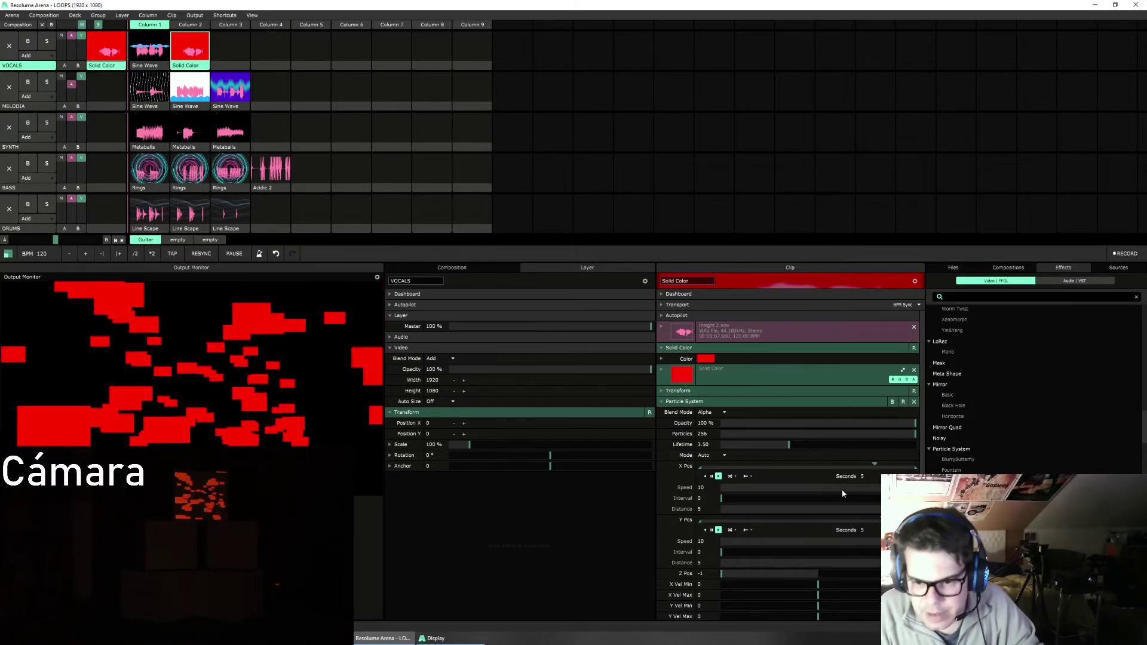
left_click_drag(925, 428, 923, 478)
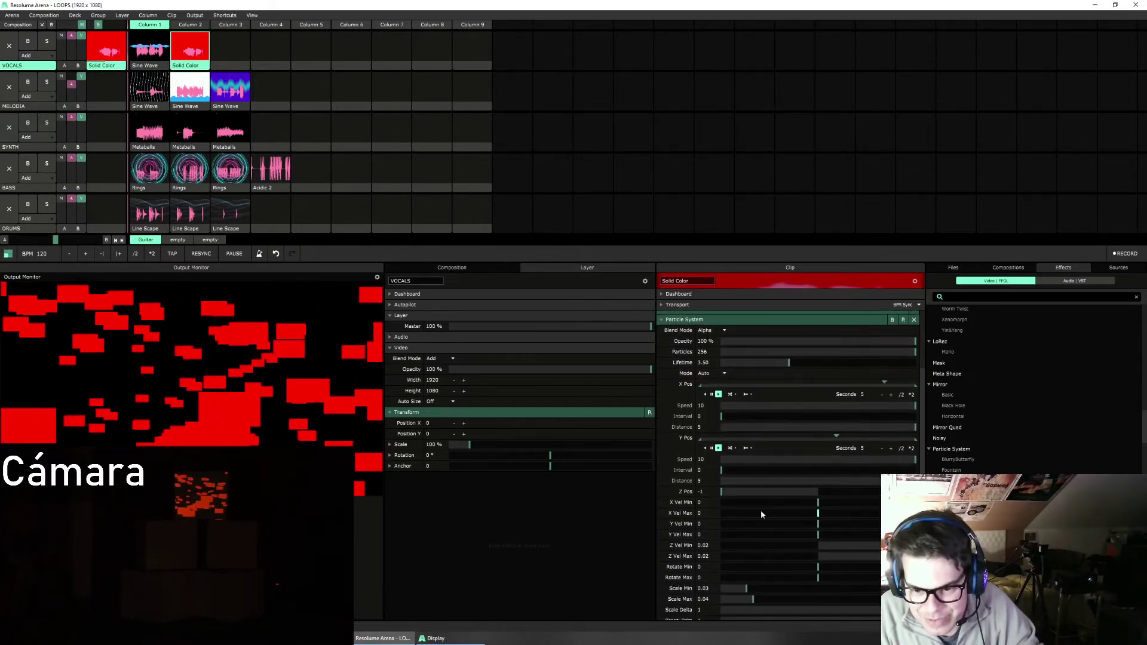
mouse_move(744, 590)
left_mouse_down()
mouse_move(726, 591)
mouse_move(745, 599)
mouse_move(727, 602)
left_mouse_up()
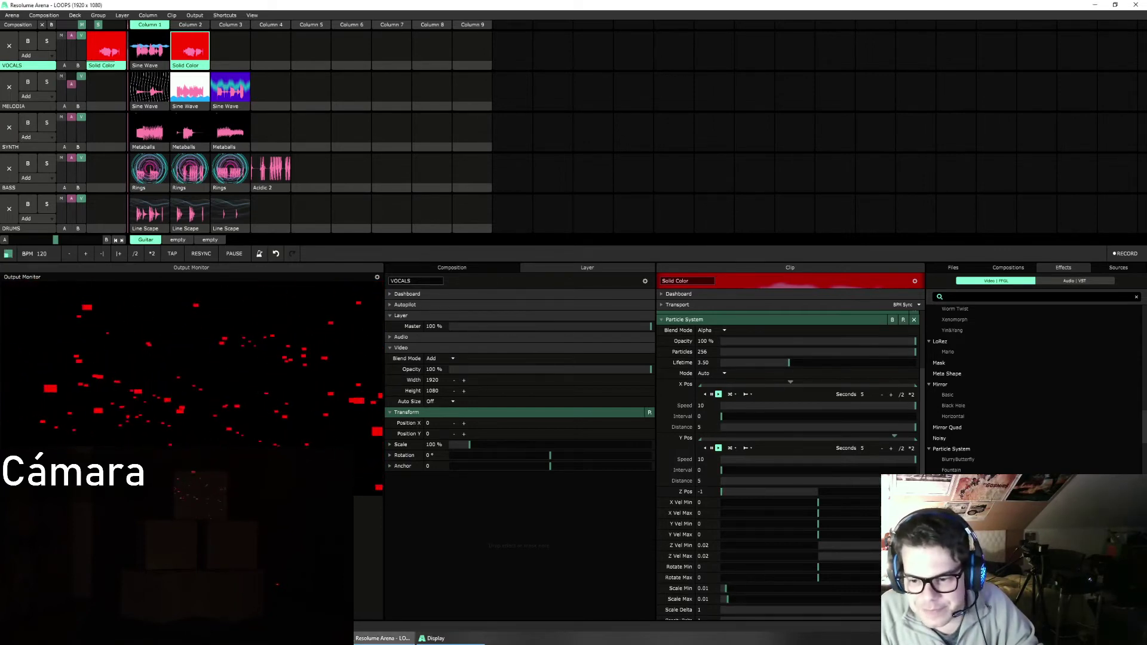
scroll(925, 463, "up", 2)
scroll(925, 463, "down", 2)
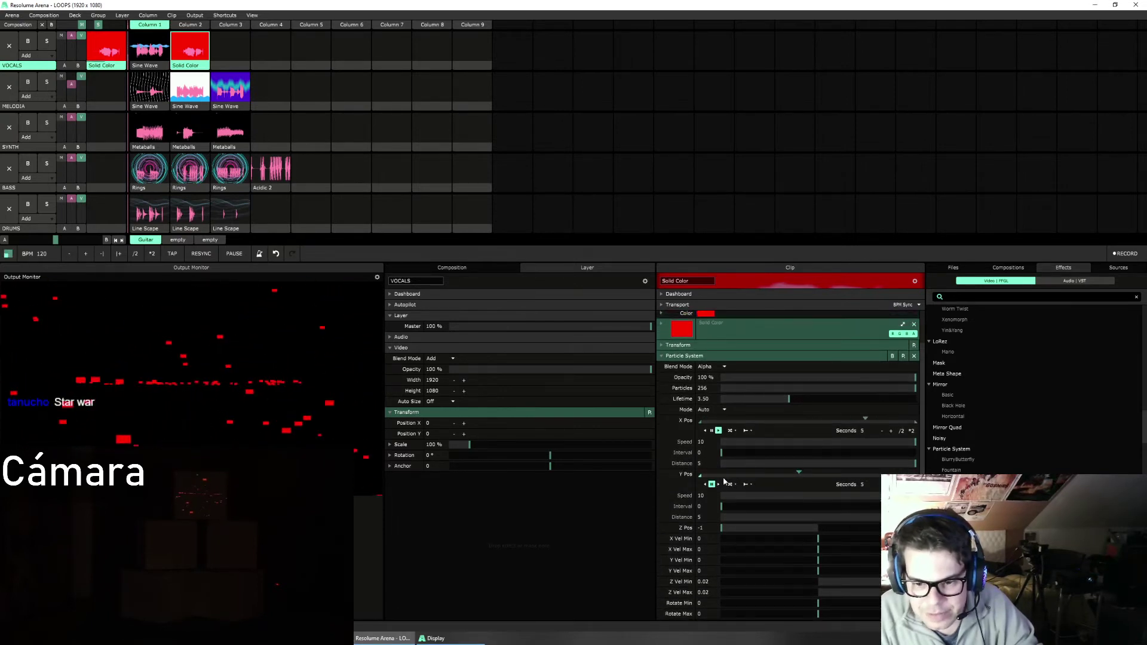
Step: Resume the X Pos animation, set Z Vel Max to 0, and link it to audio FFT
left_click(711, 430)
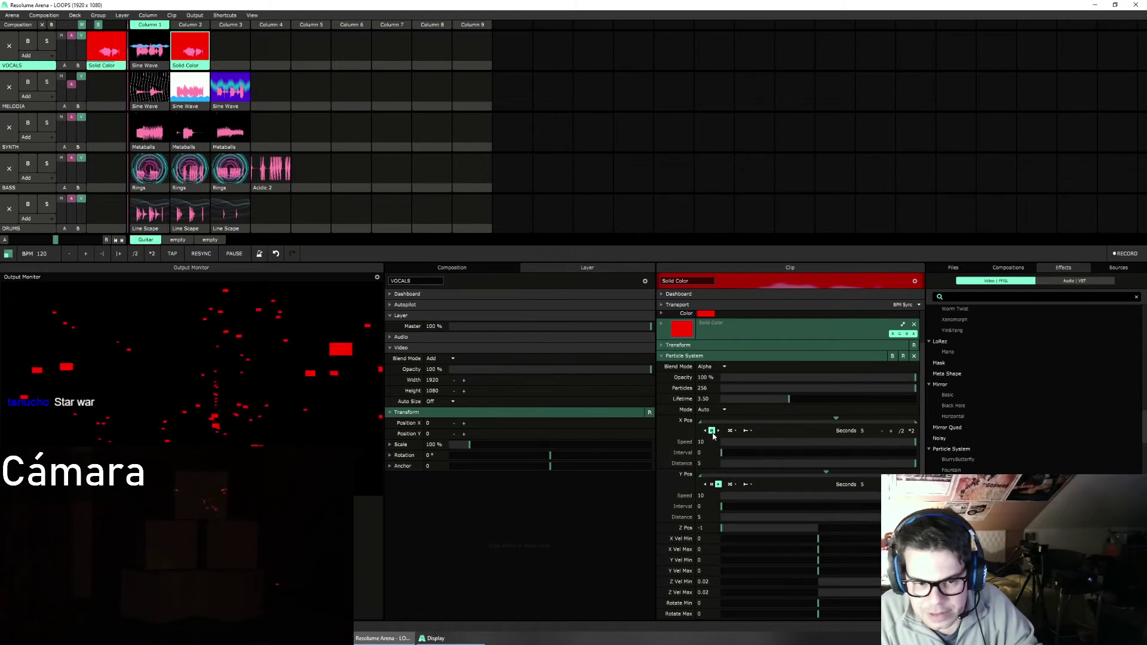
left_click(718, 430)
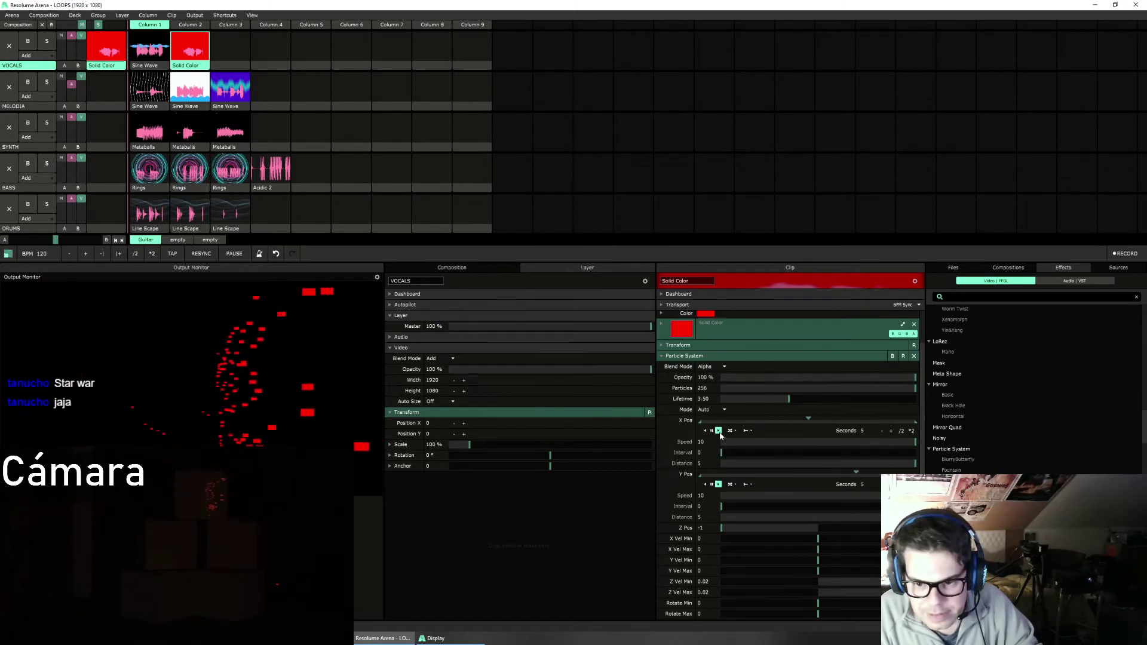
scroll(788, 453, "down", 4)
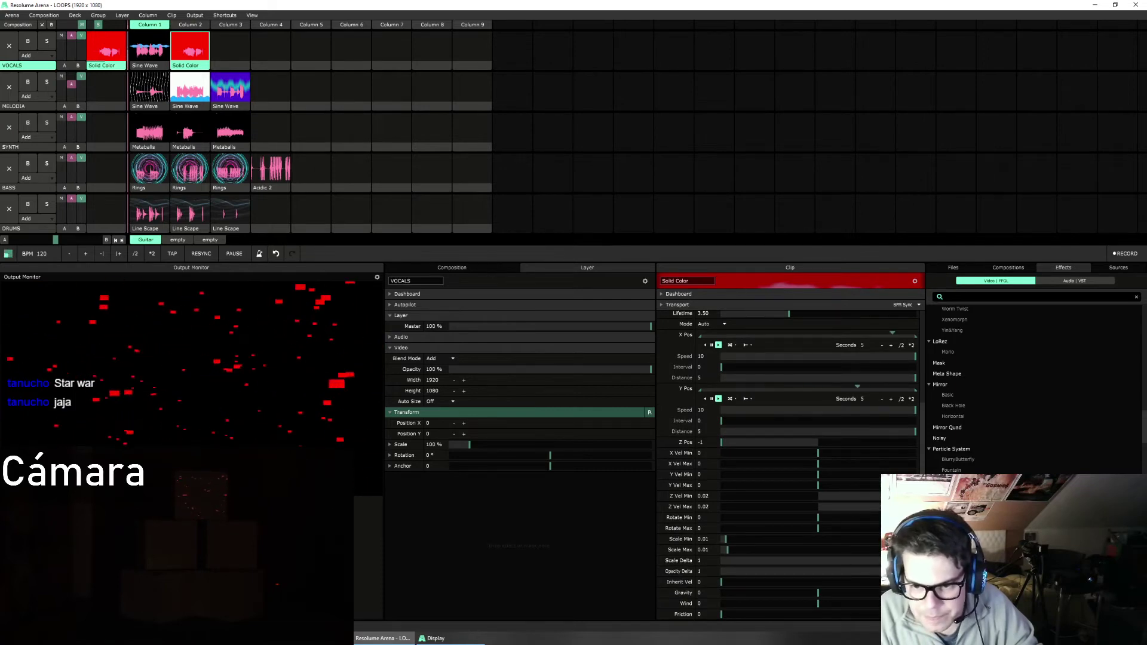
left_click(838, 507)
left_click_drag(837, 506, 819, 507)
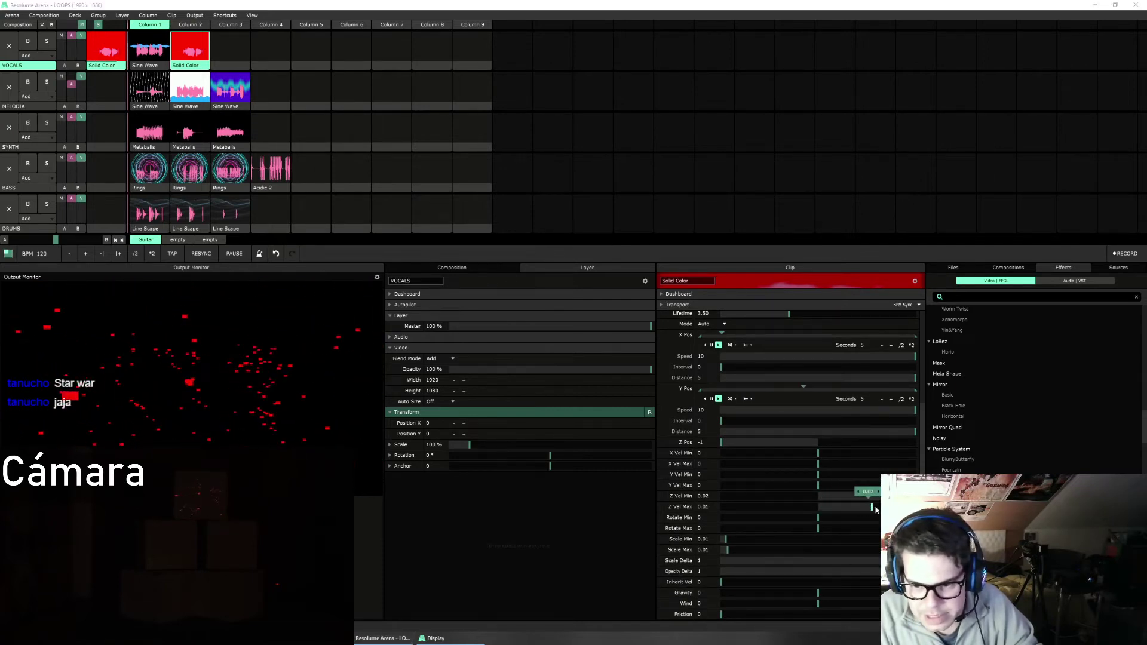
left_click(661, 507)
left_click(632, 452)
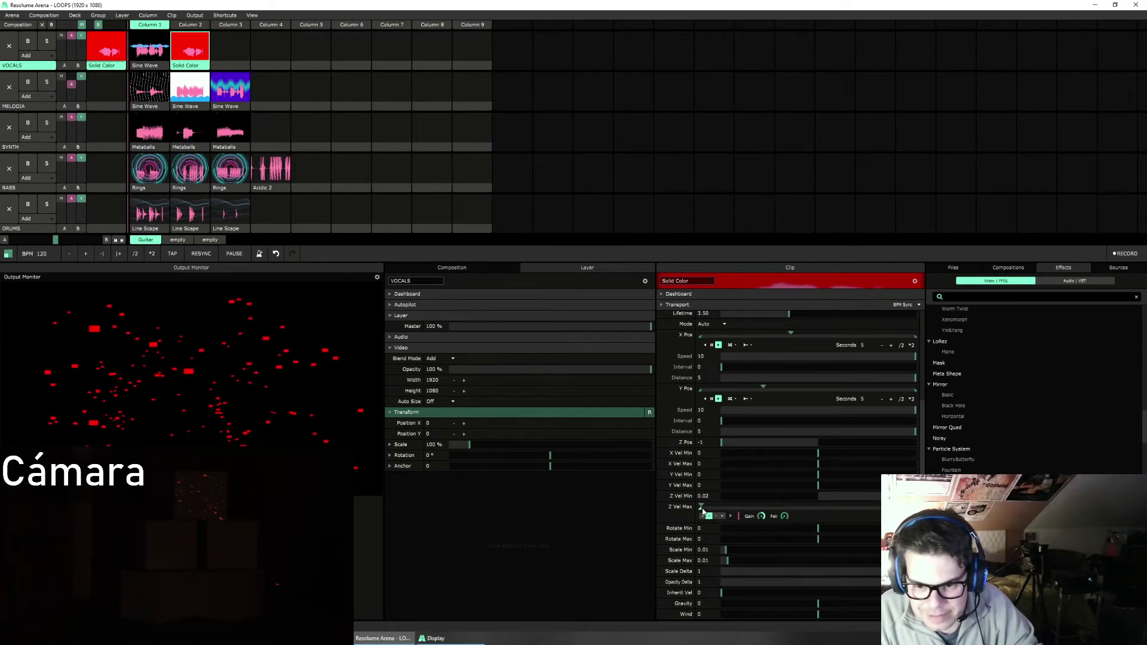
Step: Set Z Vel Max to -0.02, link Z Vel Min to Composition FFT, and raise Lifetime to 10
left_click_drag(702, 511, 807, 502)
right_click(662, 499)
left_click(635, 461)
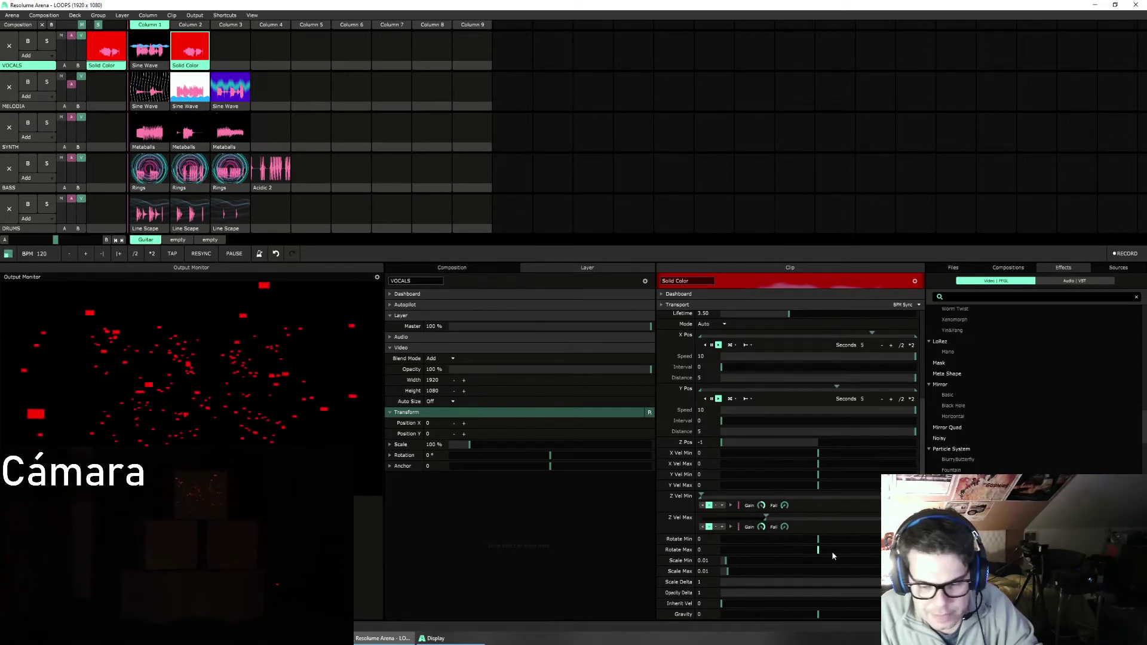
scroll(832, 551, "down", 1)
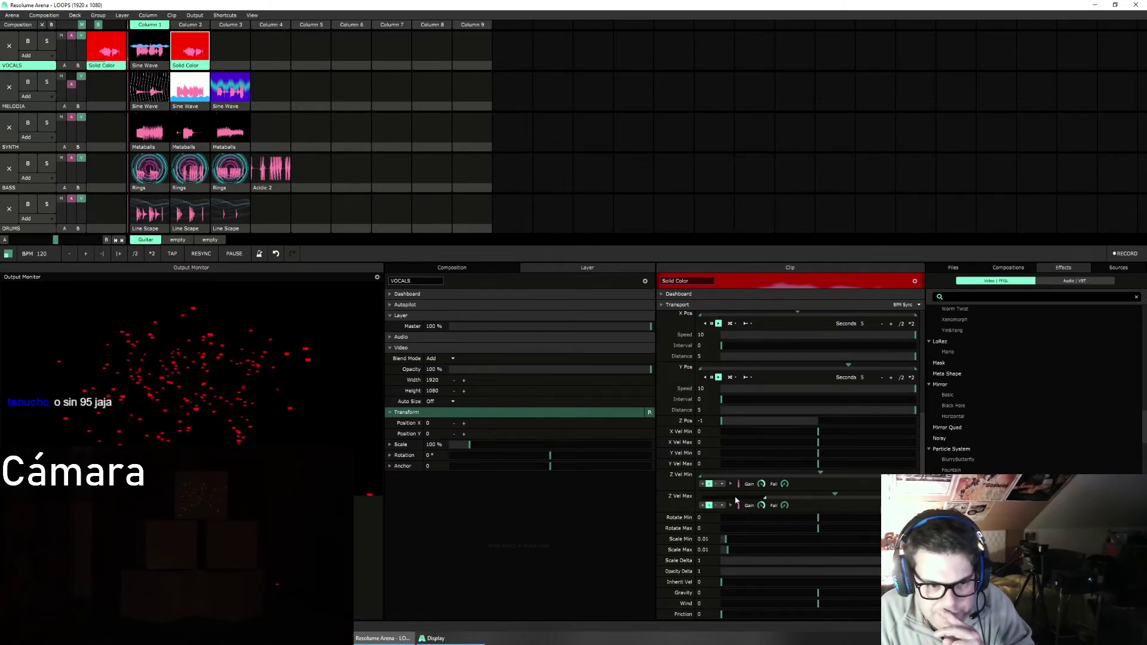
scroll(753, 475, "up", 5)
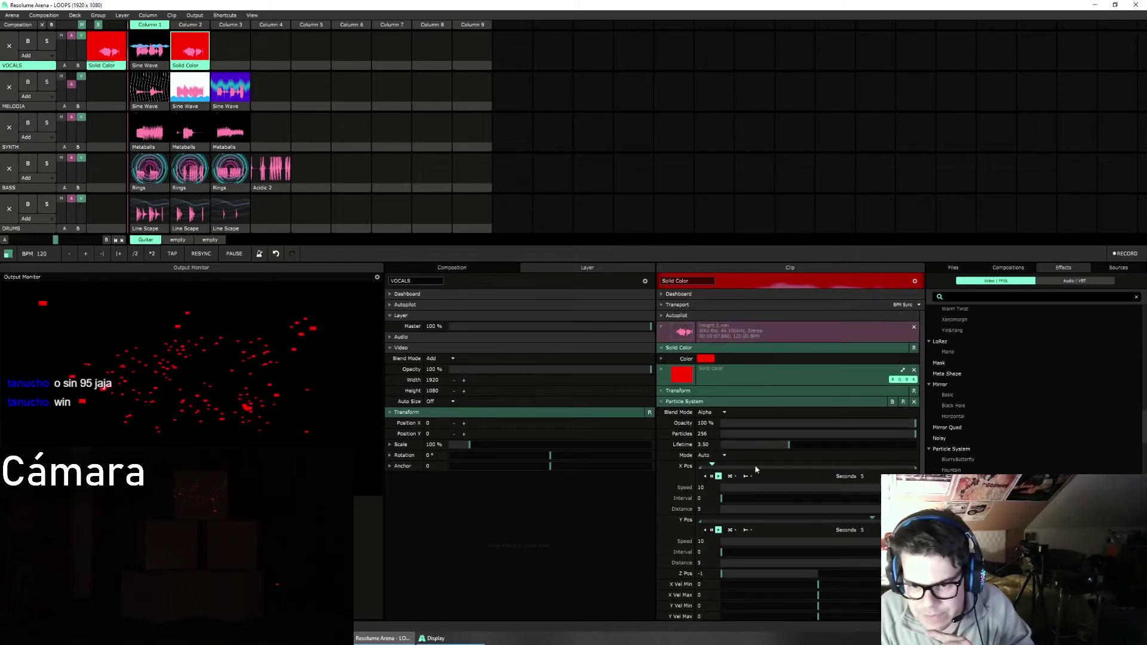
left_click_drag(789, 444, 953, 445)
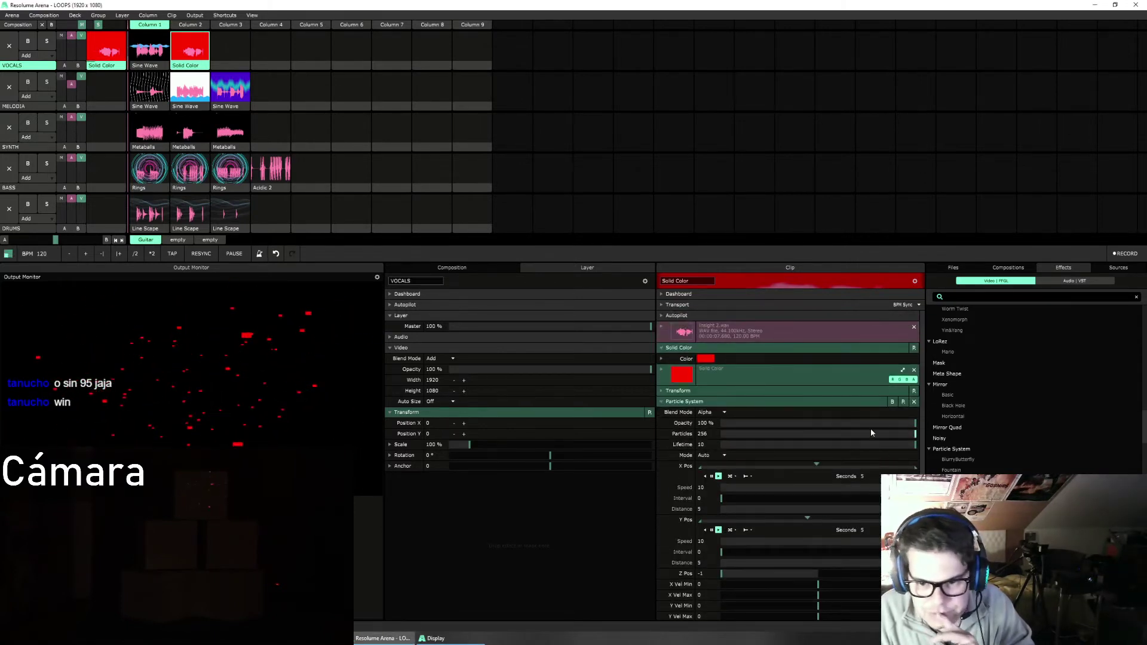
Step: Remove the Particle System effect, re-add it, and remove it again
left_click(913, 404)
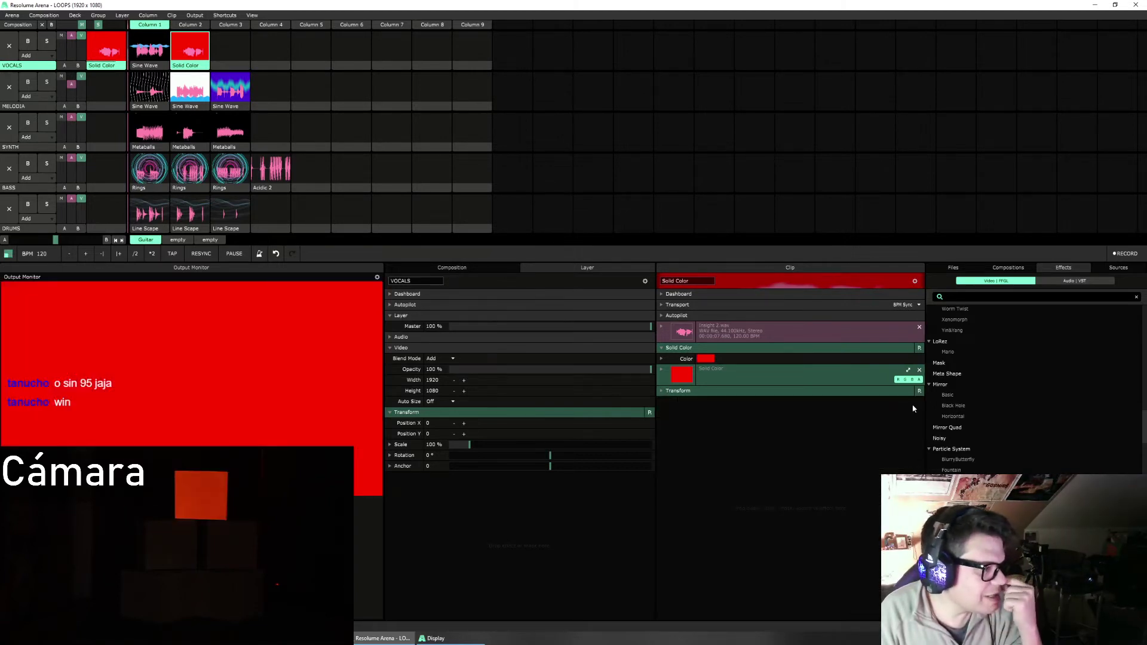
left_click_drag(951, 460, 805, 496)
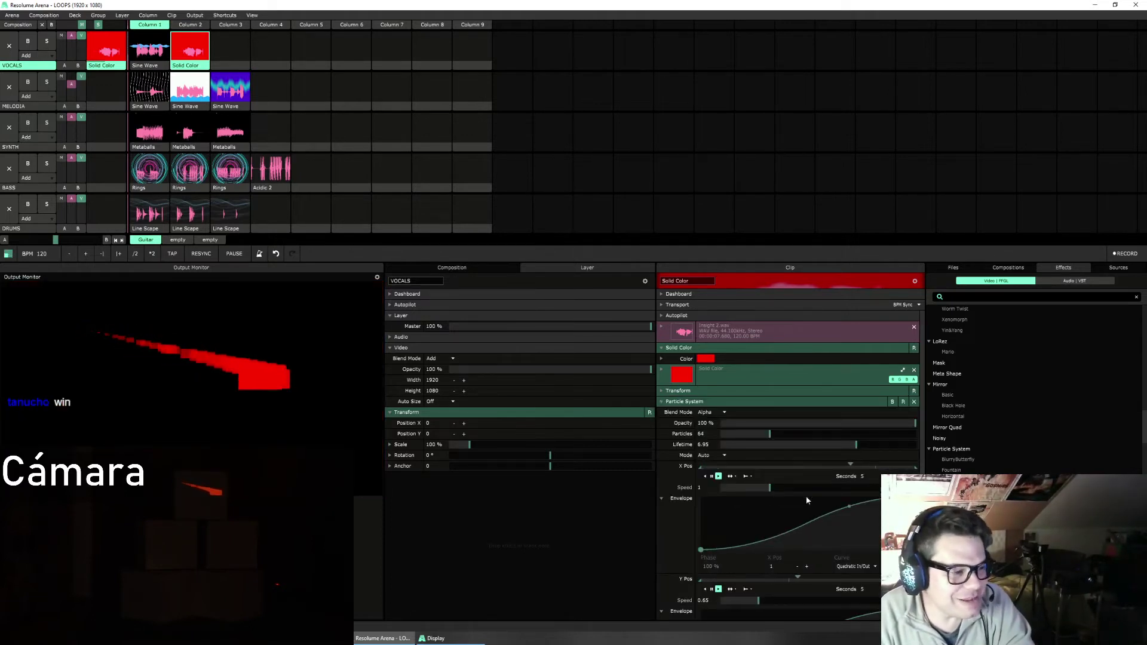
left_click(913, 402)
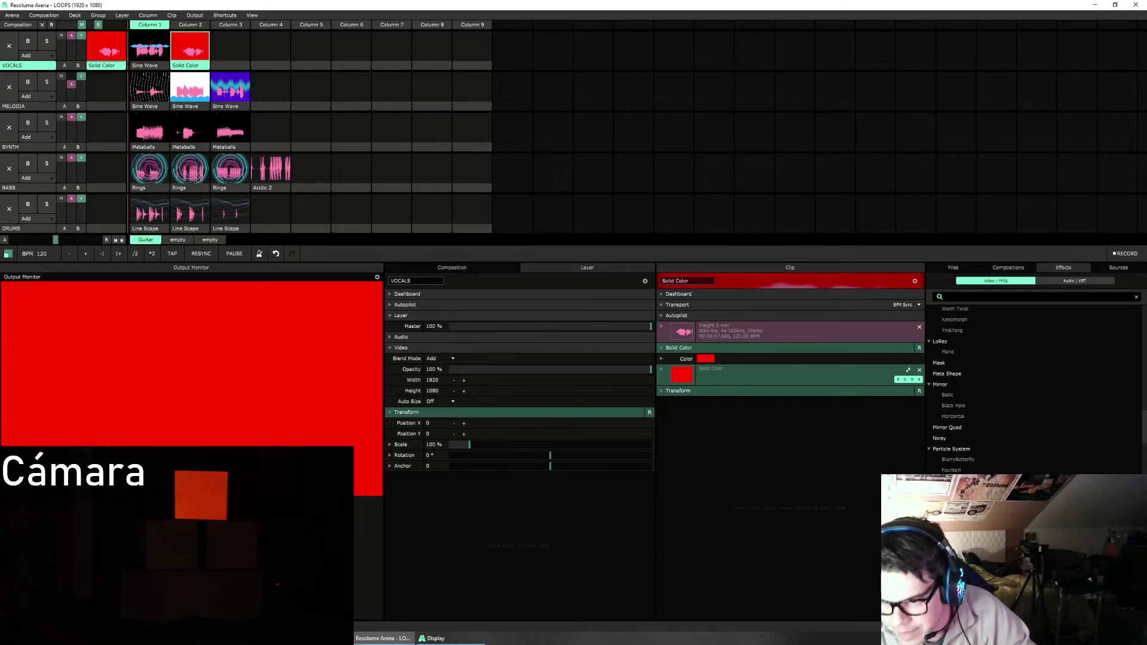
Step: Try the Ripples effect on the Solid Color clip, then remove it
scroll(1015, 350, "down", 5)
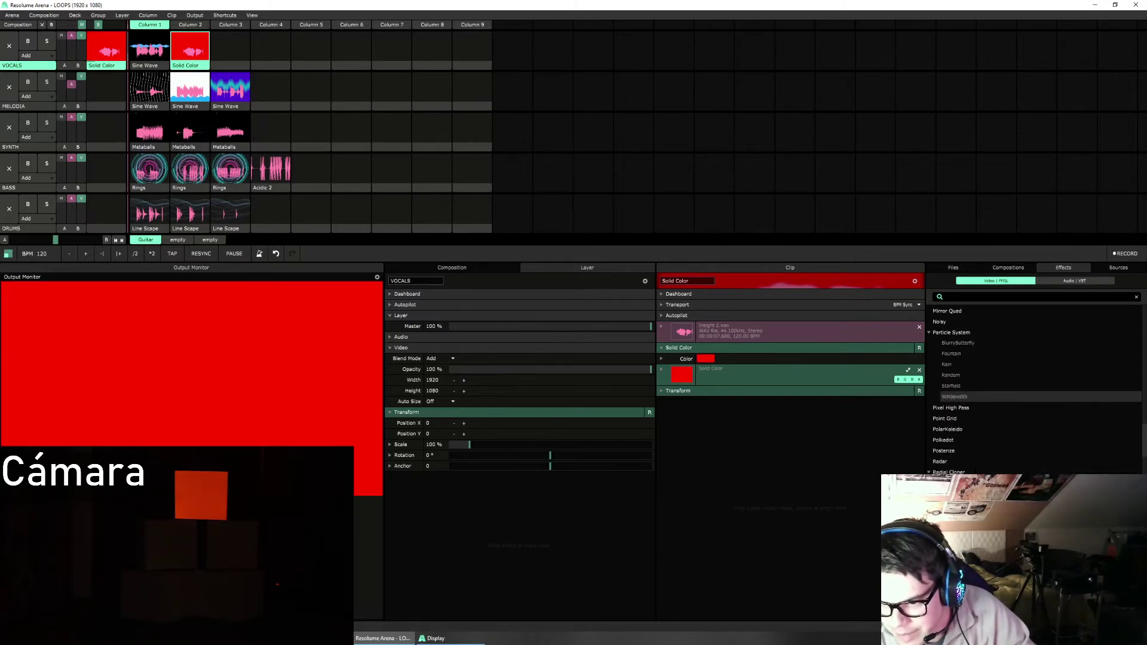
scroll(1015, 349, "down", 2)
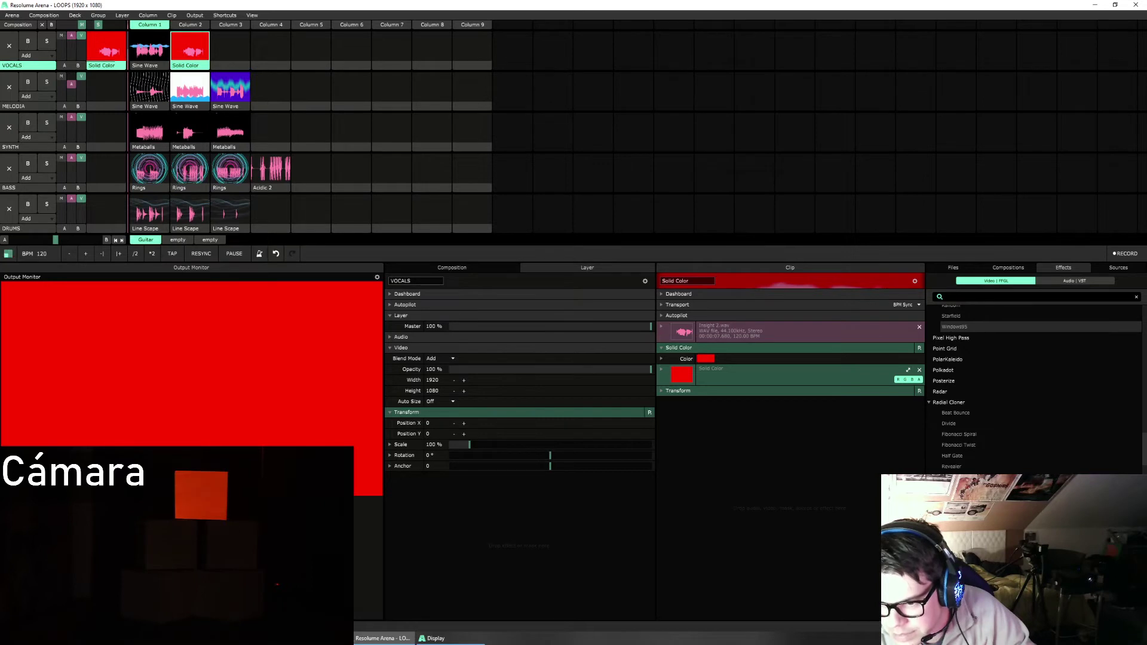
left_click_drag(954, 327, 809, 537)
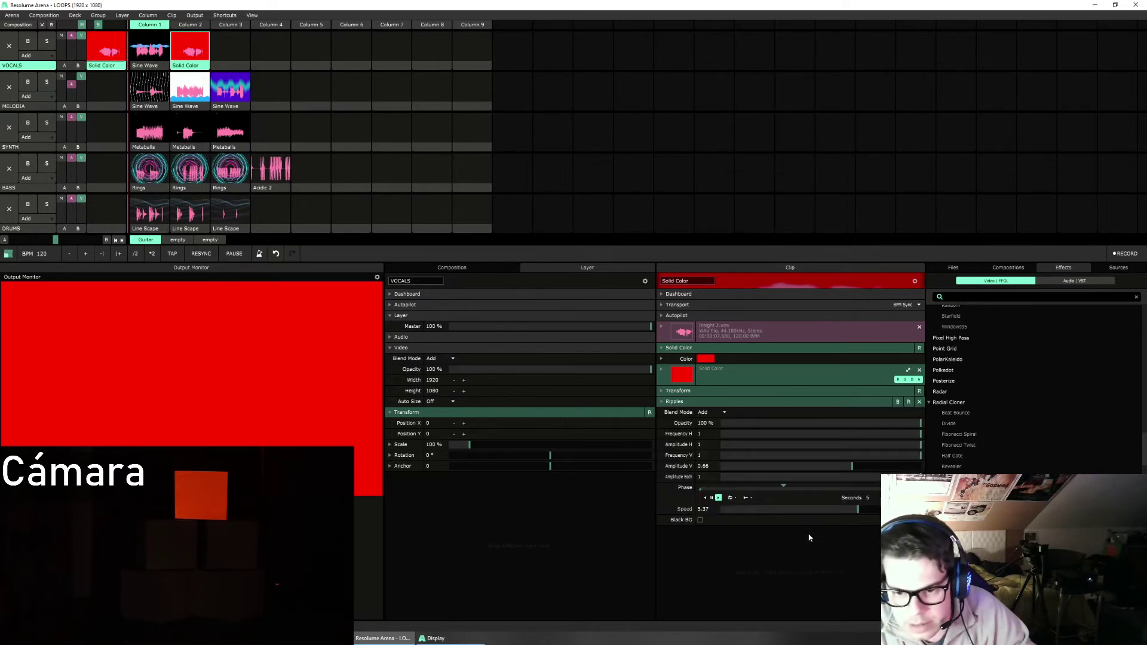
left_click(918, 401)
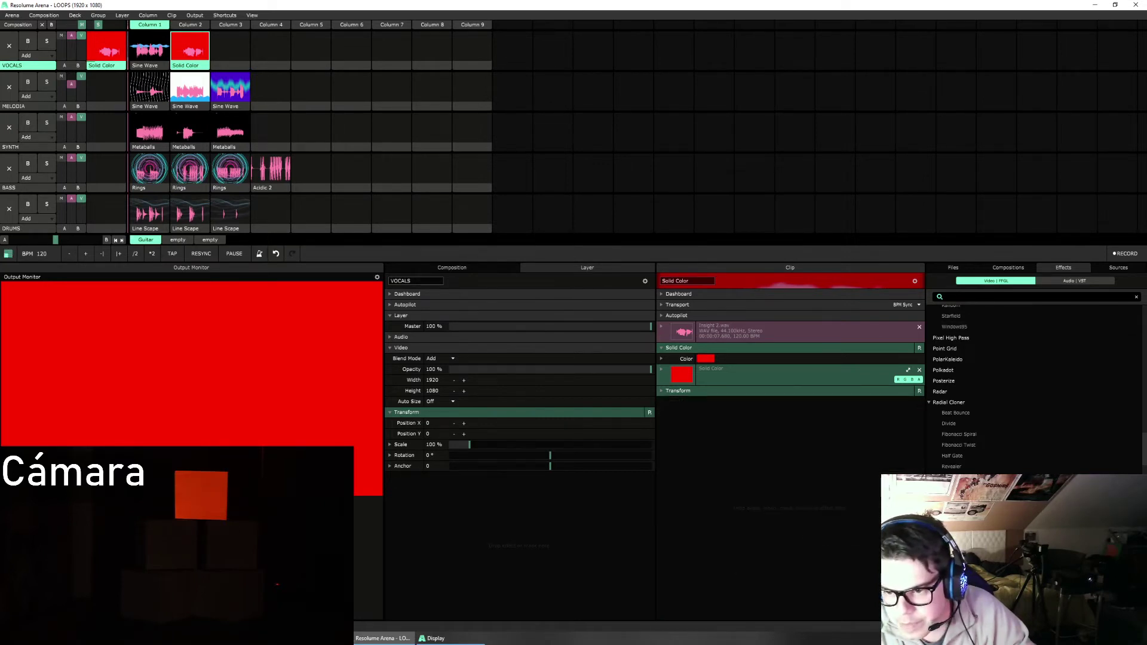
scroll(1015, 388, "up", 5)
scroll(1015, 388, "up", 3)
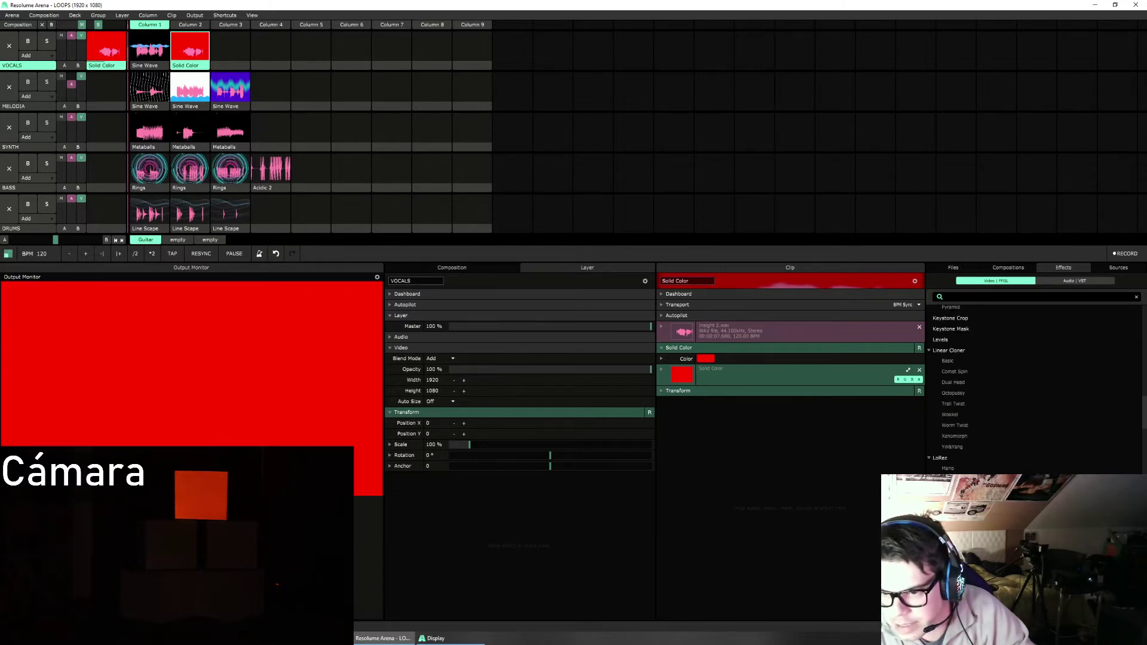
scroll(1016, 389, "up", 5)
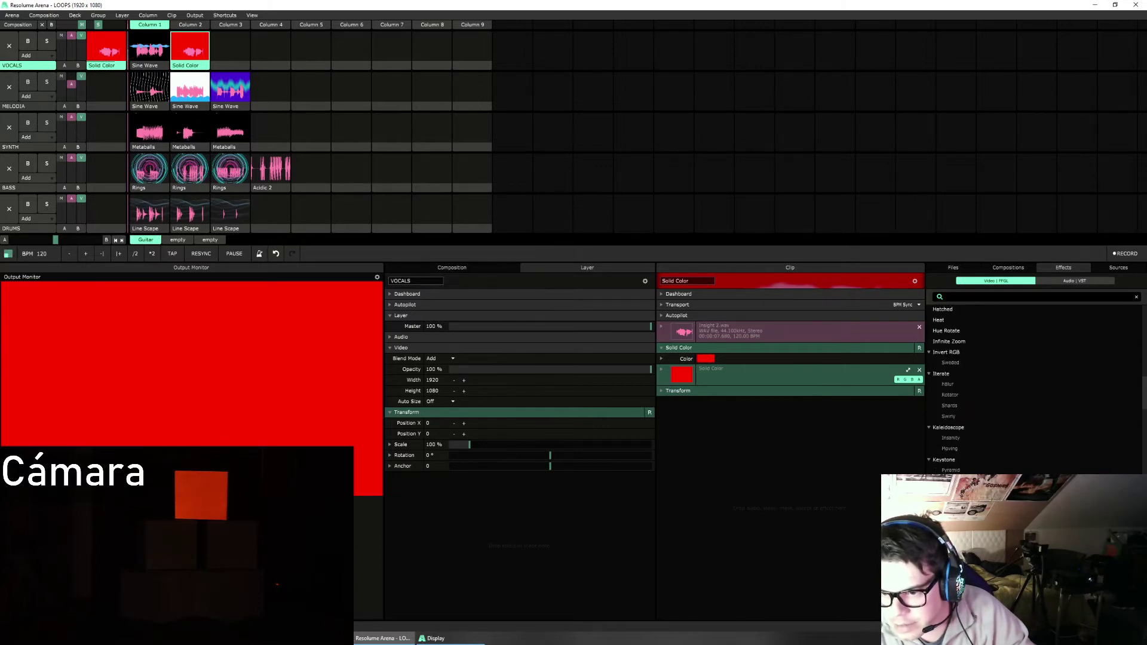
scroll(1015, 382, "up", 3)
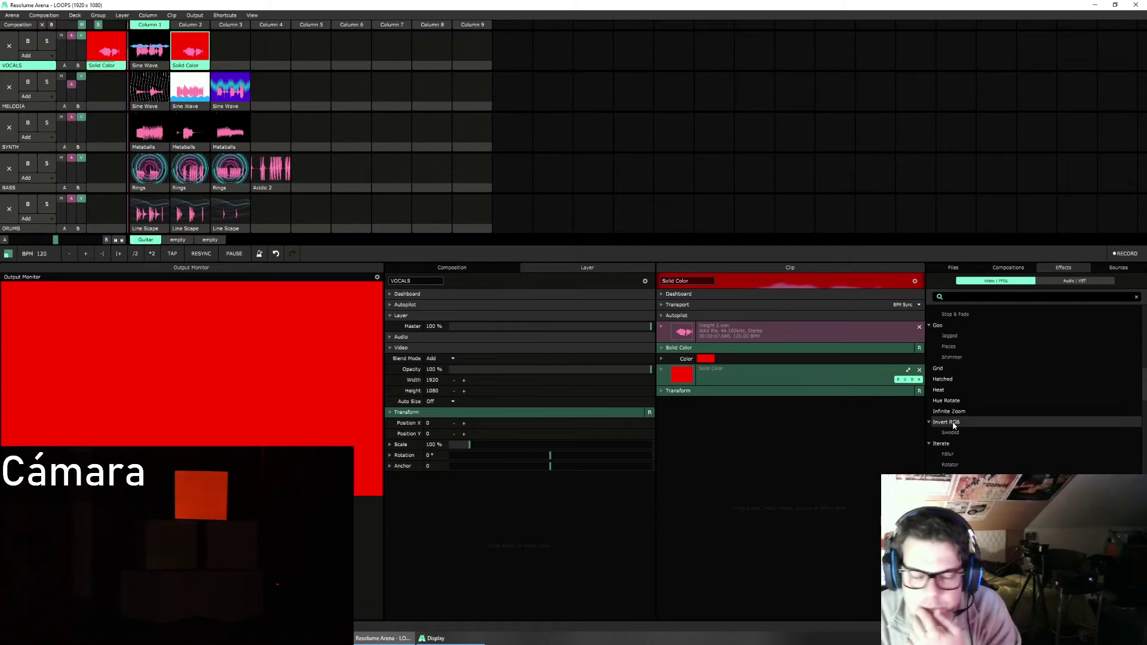
left_click_drag(942, 384, 773, 511)
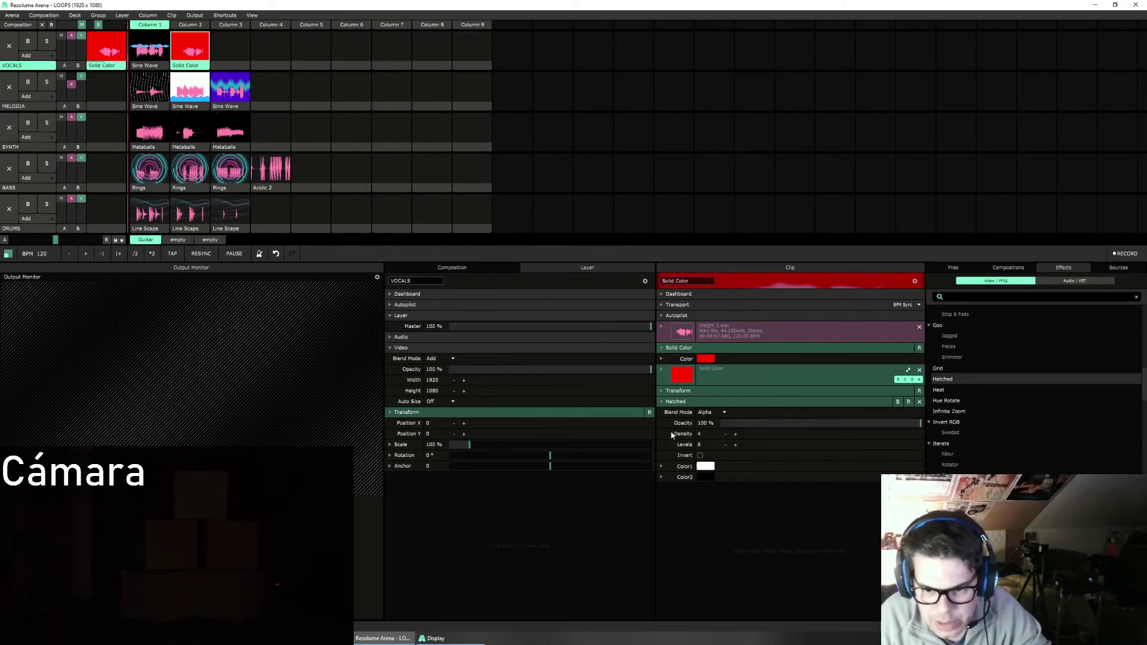
left_click(736, 434)
left_click(736, 434)
left_click(735, 435)
left_click(736, 434)
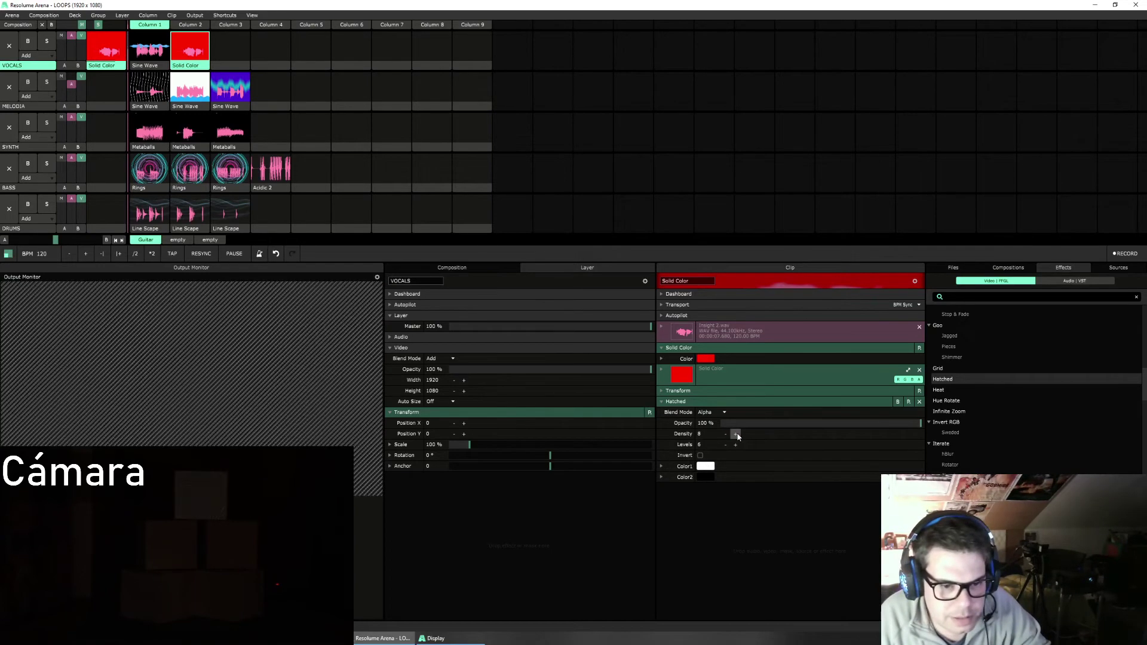
left_click(726, 435)
left_click(726, 434)
left_click(725, 434)
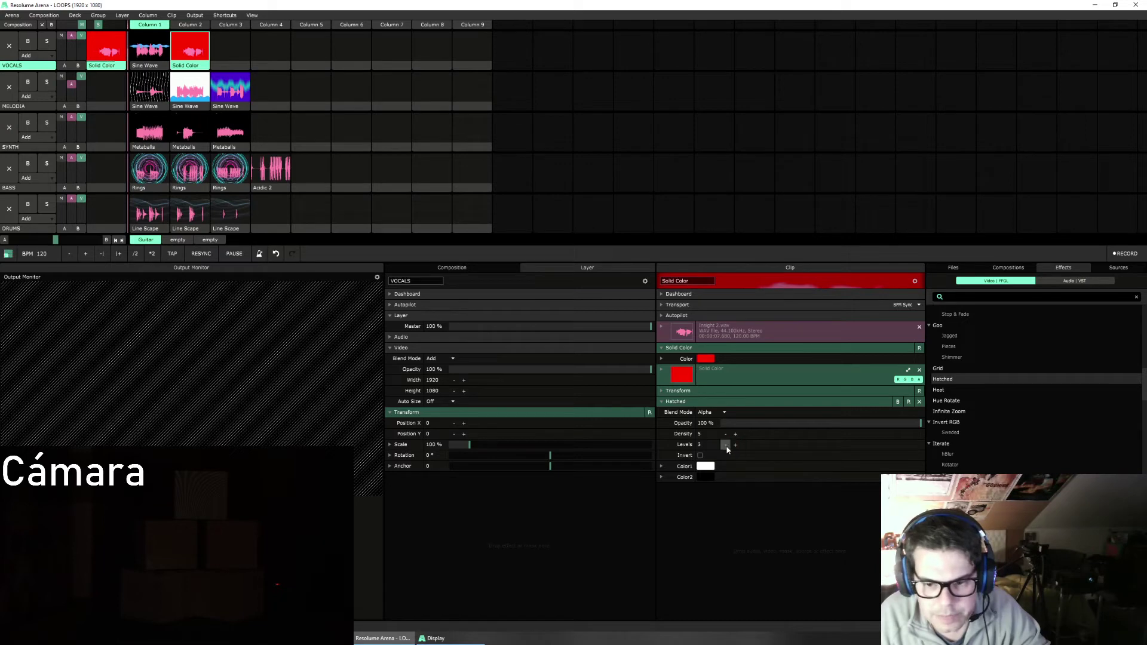
left_click(919, 401)
scroll(985, 454, "up", 3)
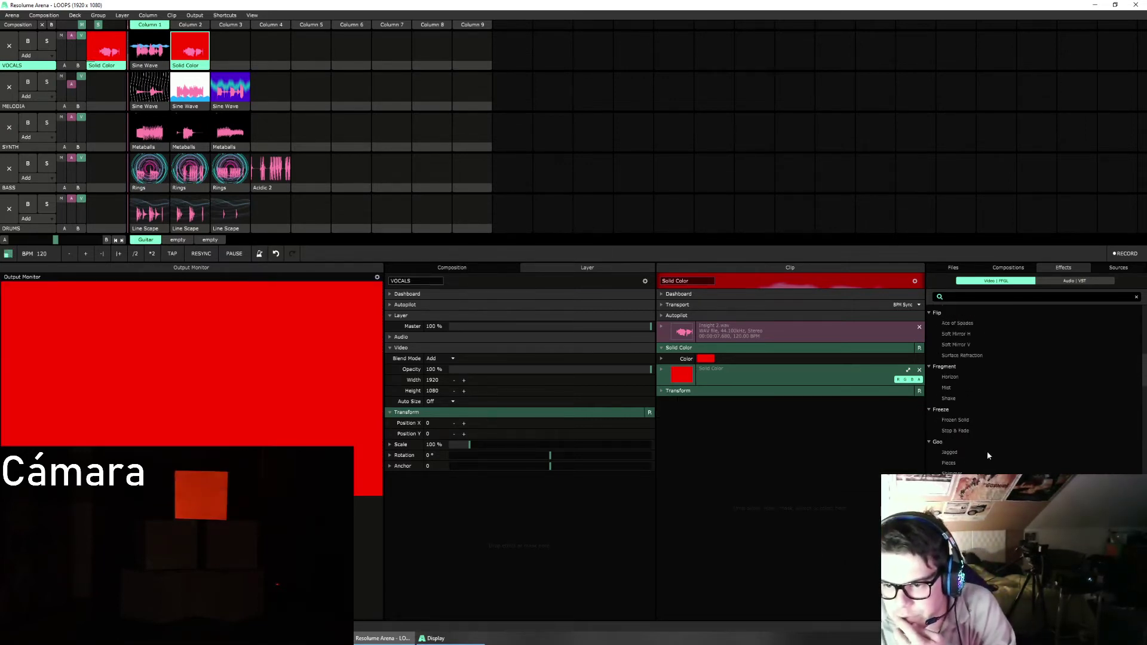
Step: Delete the Solid Color source from the VOCALS clip and show the Sources list
scroll(987, 455, "up", 5)
scroll(986, 455, "up", 5)
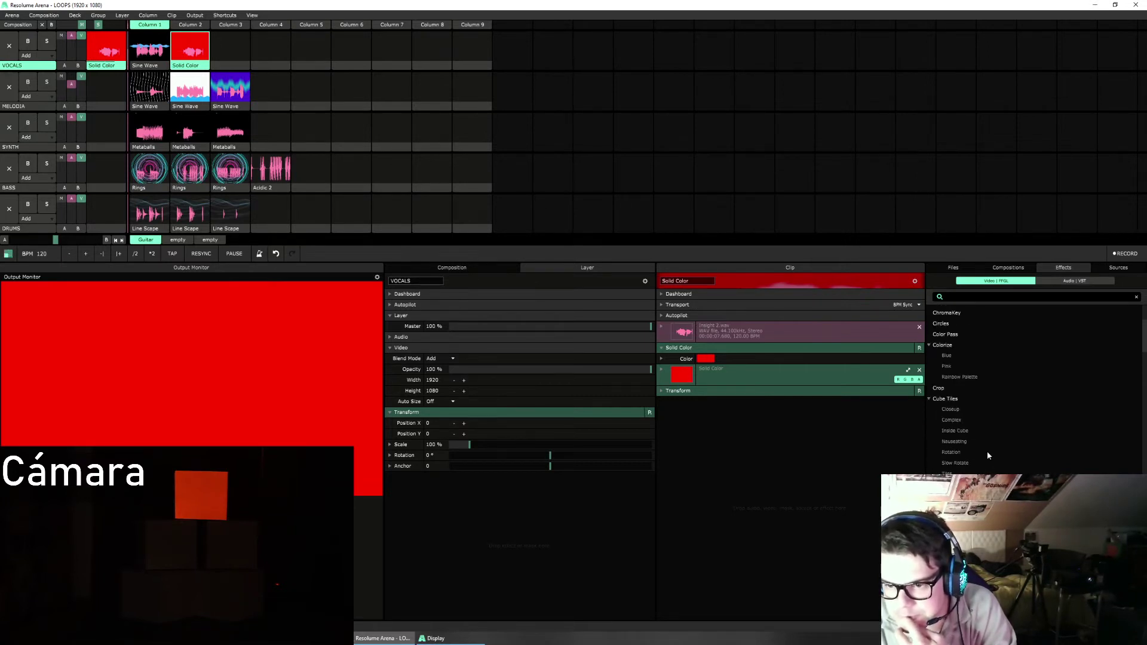
scroll(987, 455, "up", 3)
scroll(987, 455, "up", 1)
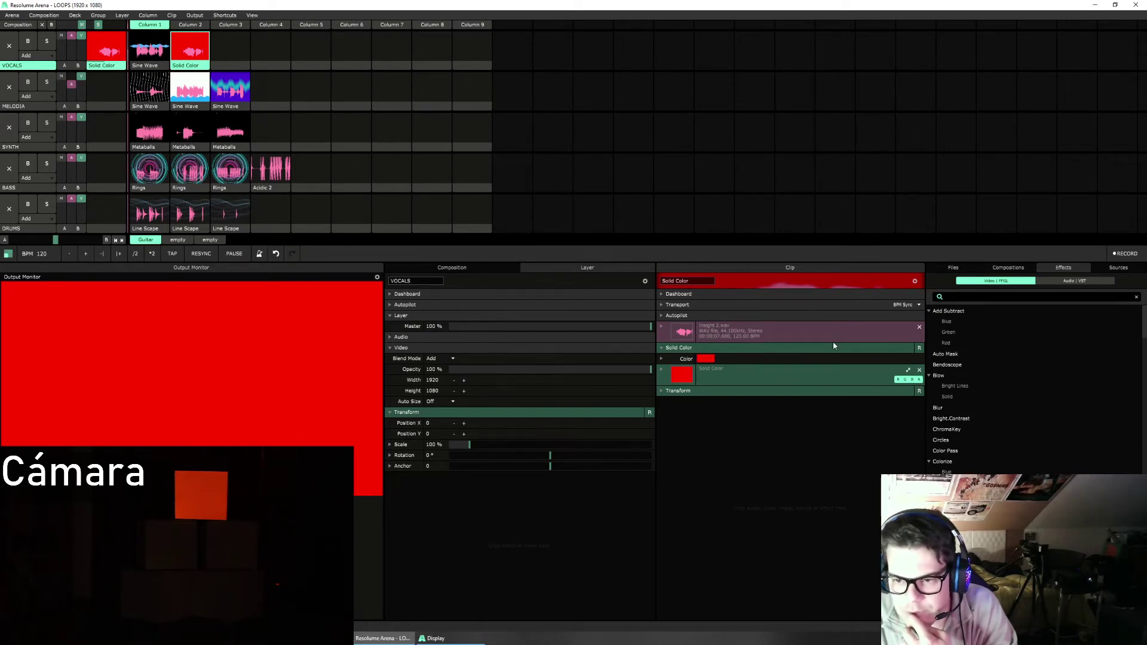
left_click(919, 370)
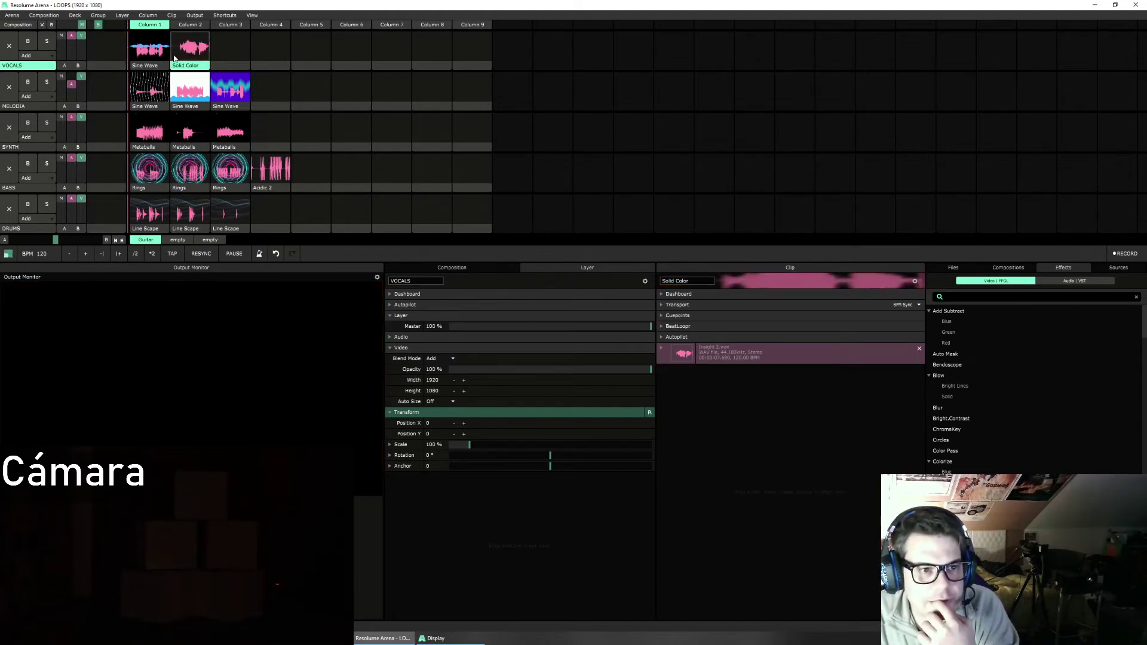
left_click(1112, 267)
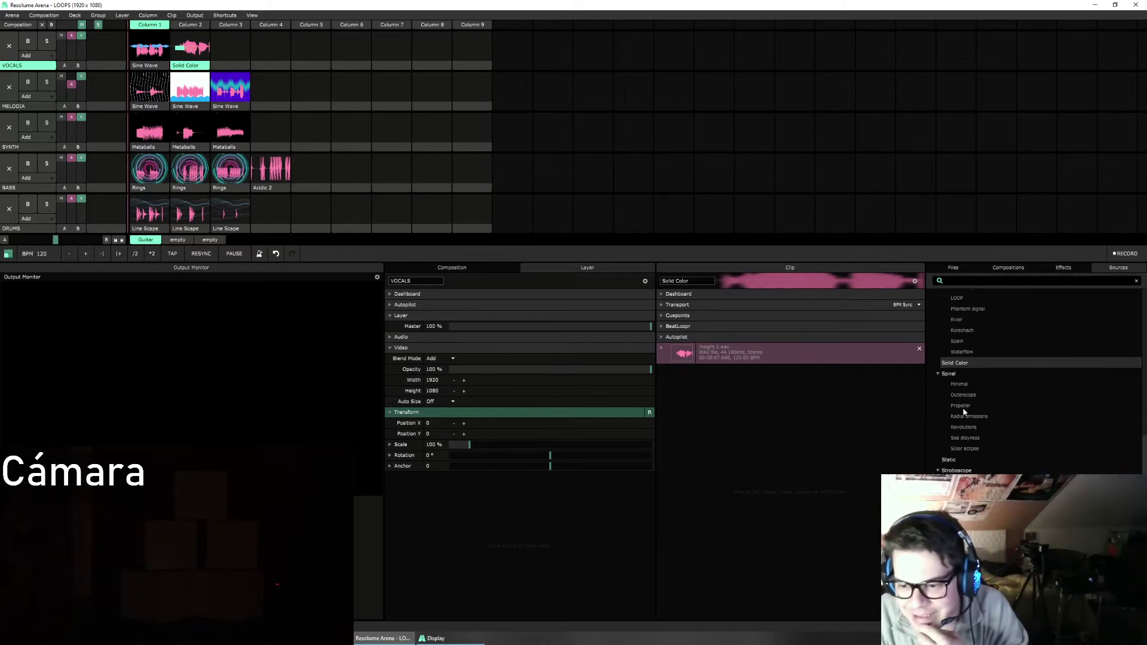
Step: Load the Spiral Propeller source, reduce Distortion, and set Ramification to Clip FFT
left_click_drag(961, 405, 778, 454)
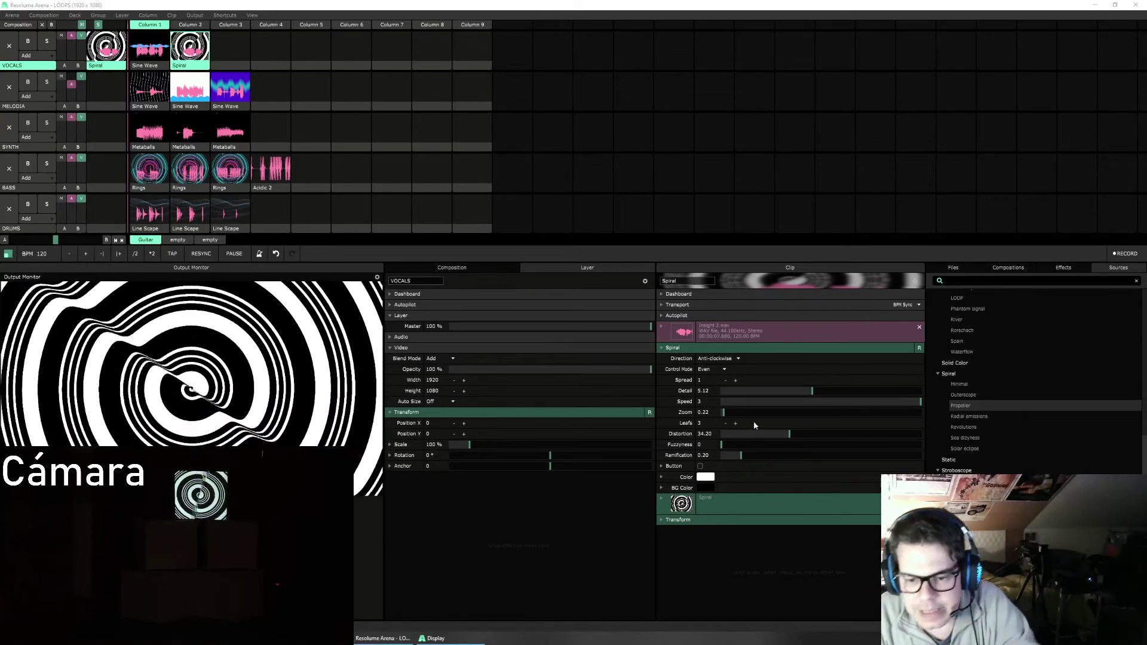
left_click_drag(790, 434, 740, 459)
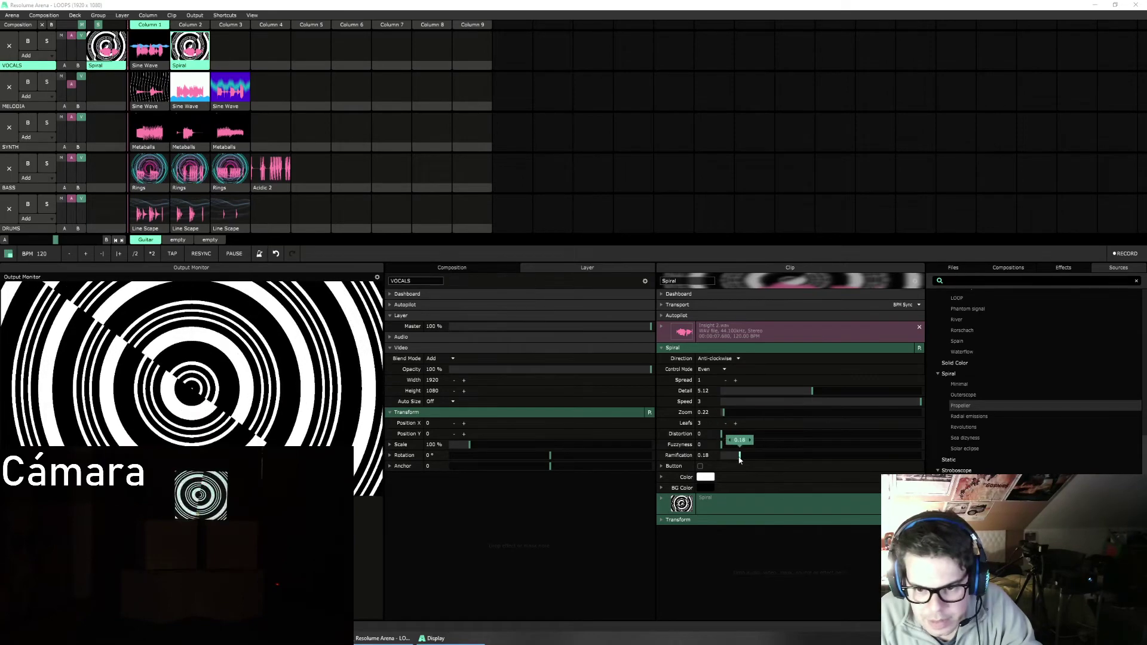
right_click(663, 456)
left_click(632, 399)
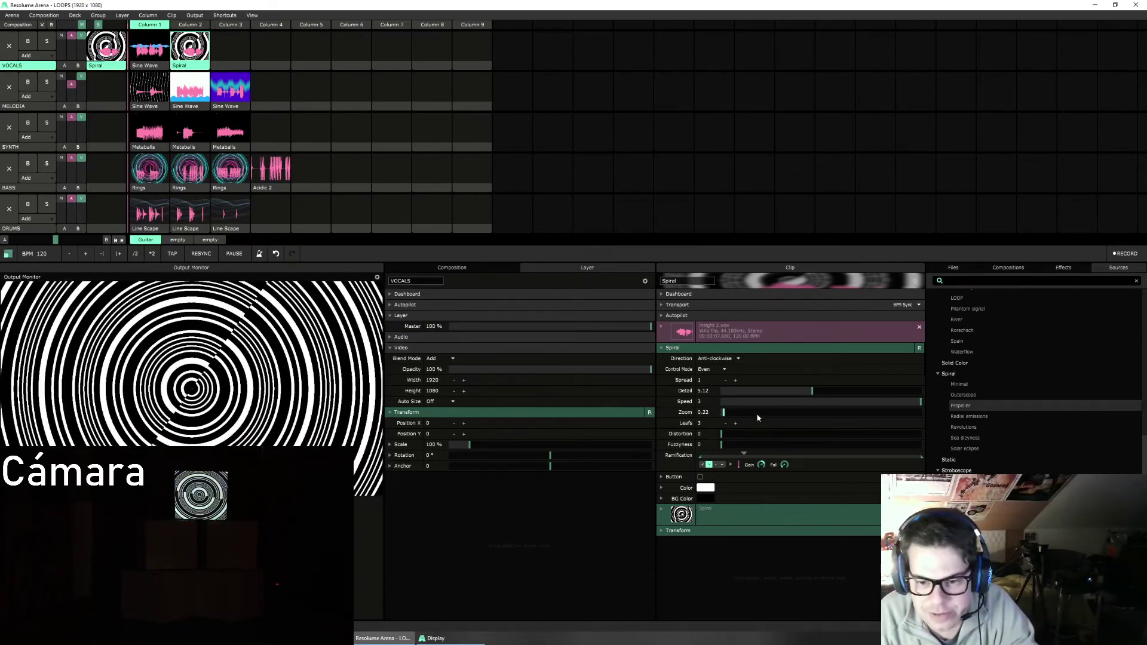
Step: Lower the spiral Detail to about 2.84 and its Speed almost to zero
left_click_drag(812, 394, 763, 397)
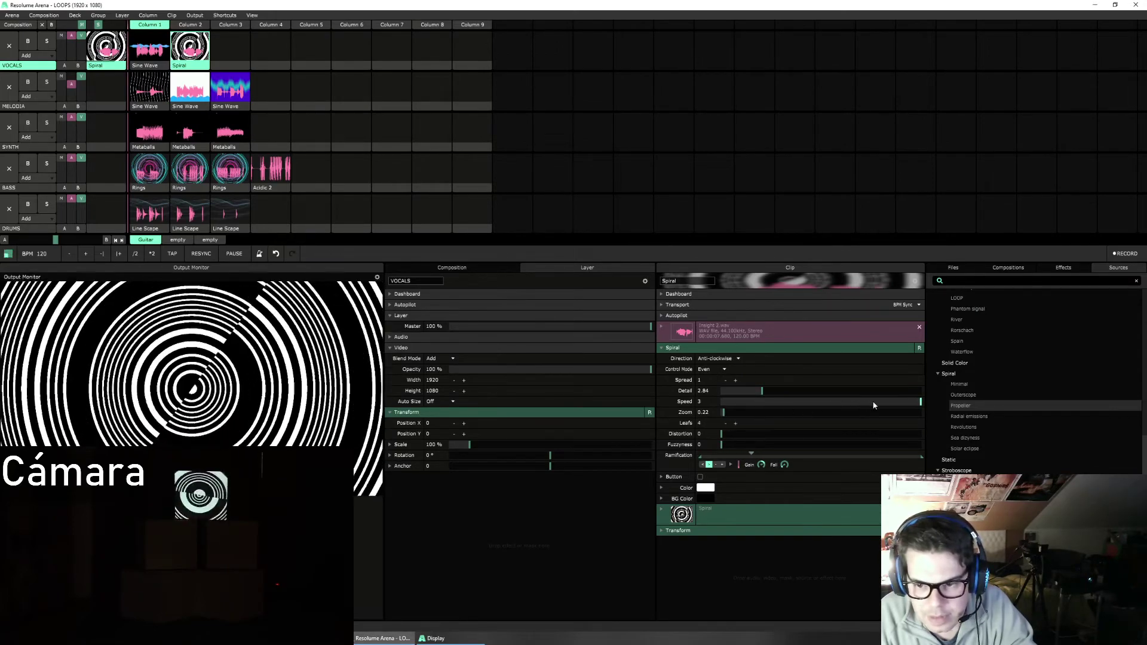
left_click_drag(873, 405, 825, 405)
mouse_move(744, 404)
left_mouse_down()
mouse_move(721, 405)
mouse_move(732, 405)
left_mouse_up()
Step: Set the spiral Speed to follow Clip FFT and lower Zoom to 0.10
left_click(661, 400)
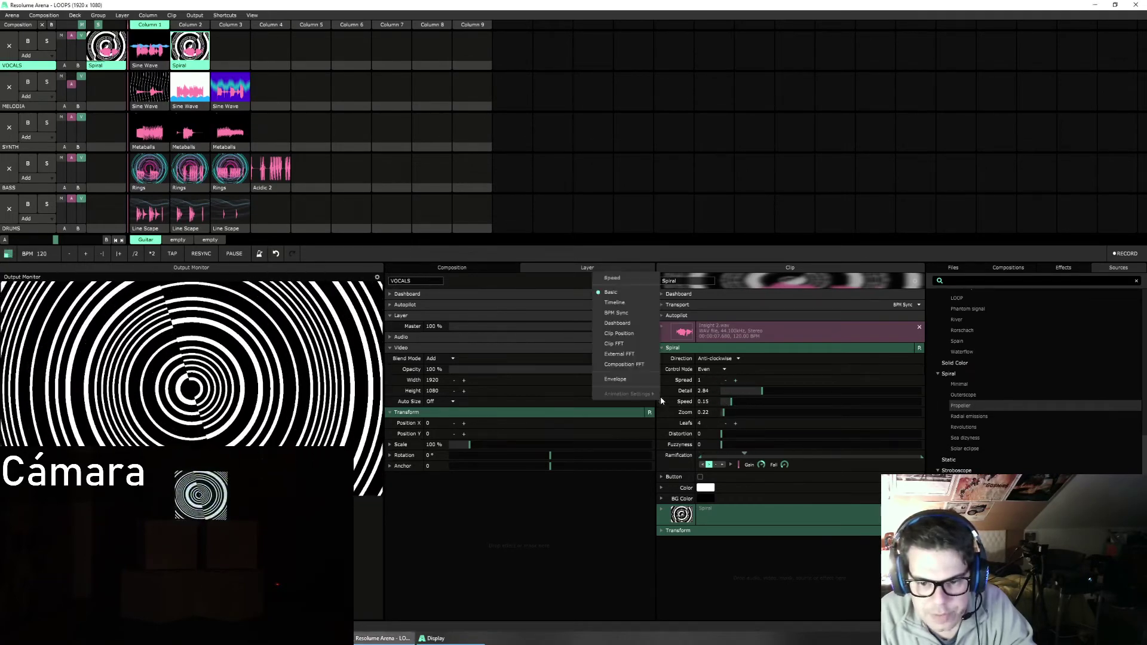
left_click(632, 343)
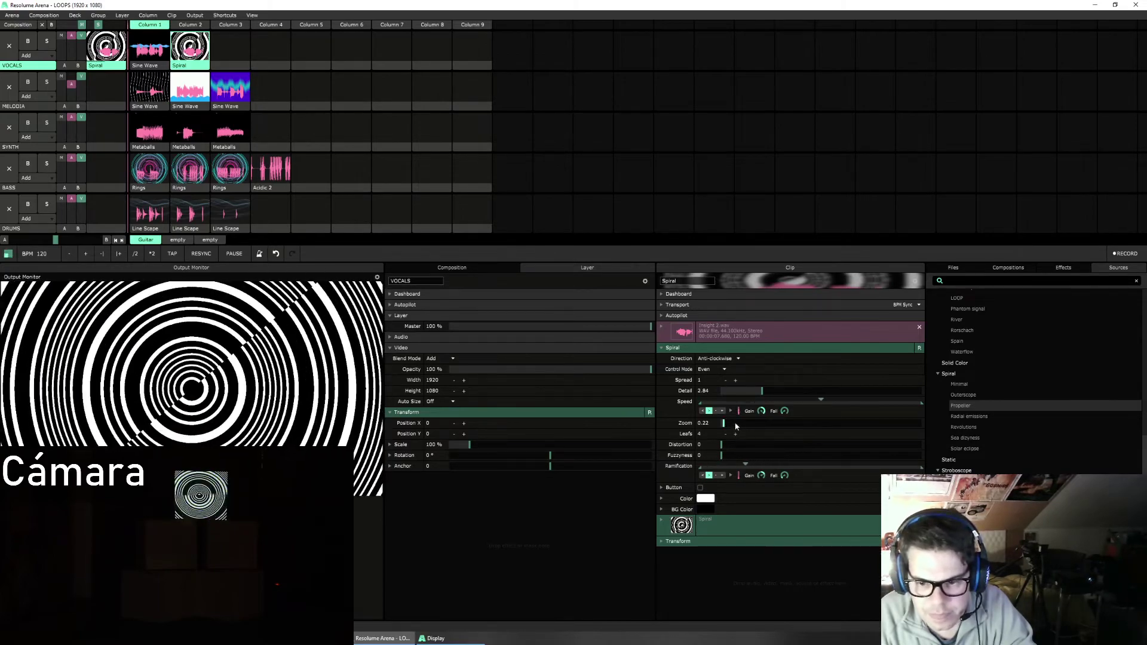
left_click_drag(736, 426, 718, 426)
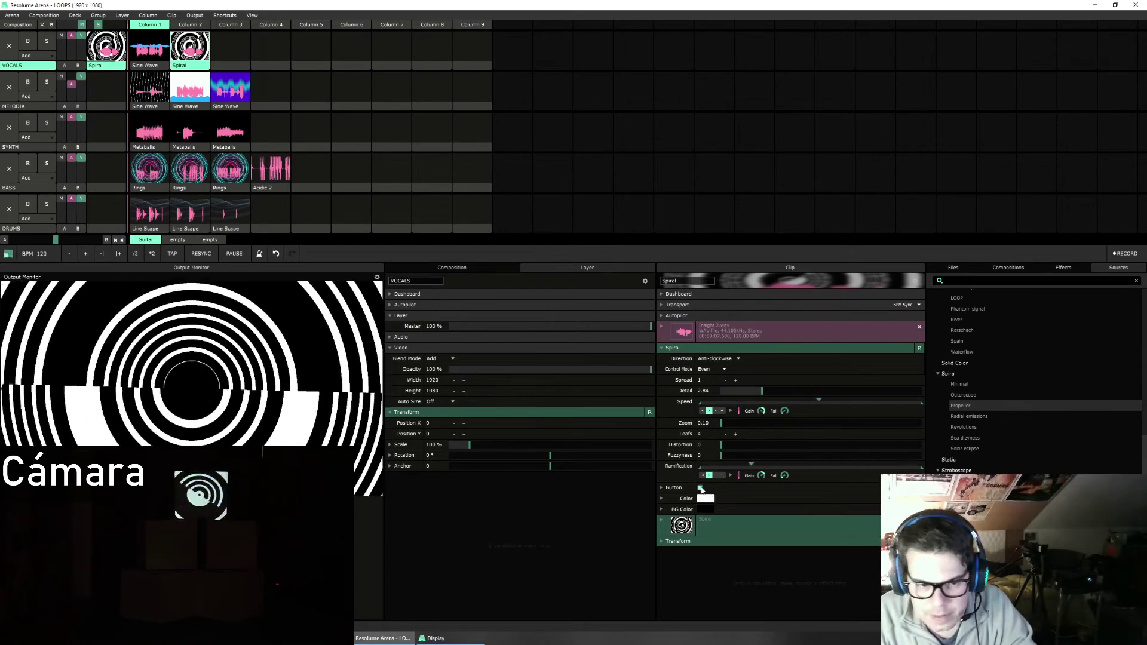
Step: Enable the Button circle and enlarge its Size to 0.16
left_click(661, 488)
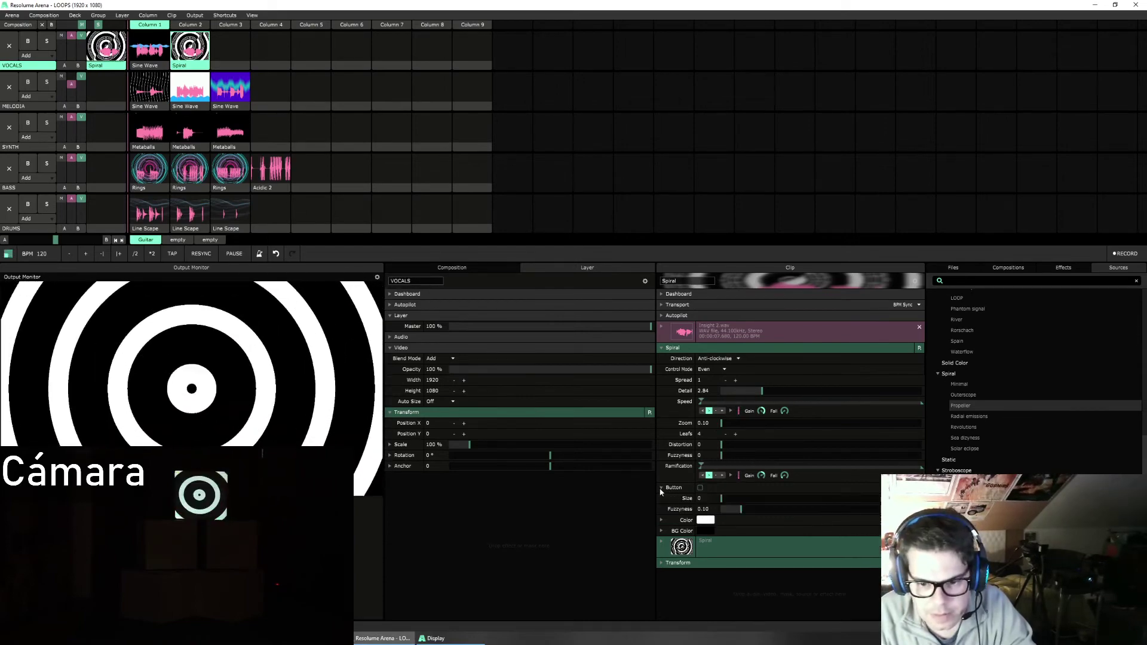
left_click_drag(729, 495, 754, 500)
left_click(700, 487)
Step: Make Button Size react to the clip audio and set the background colour to white
left_click(662, 498)
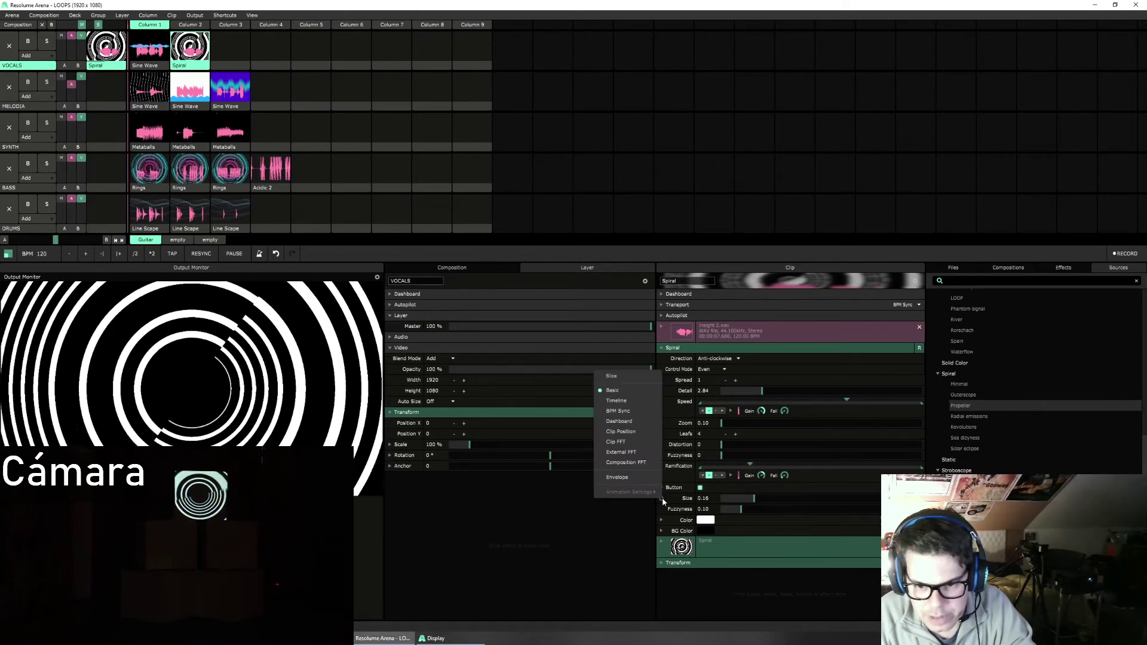
left_click(619, 441)
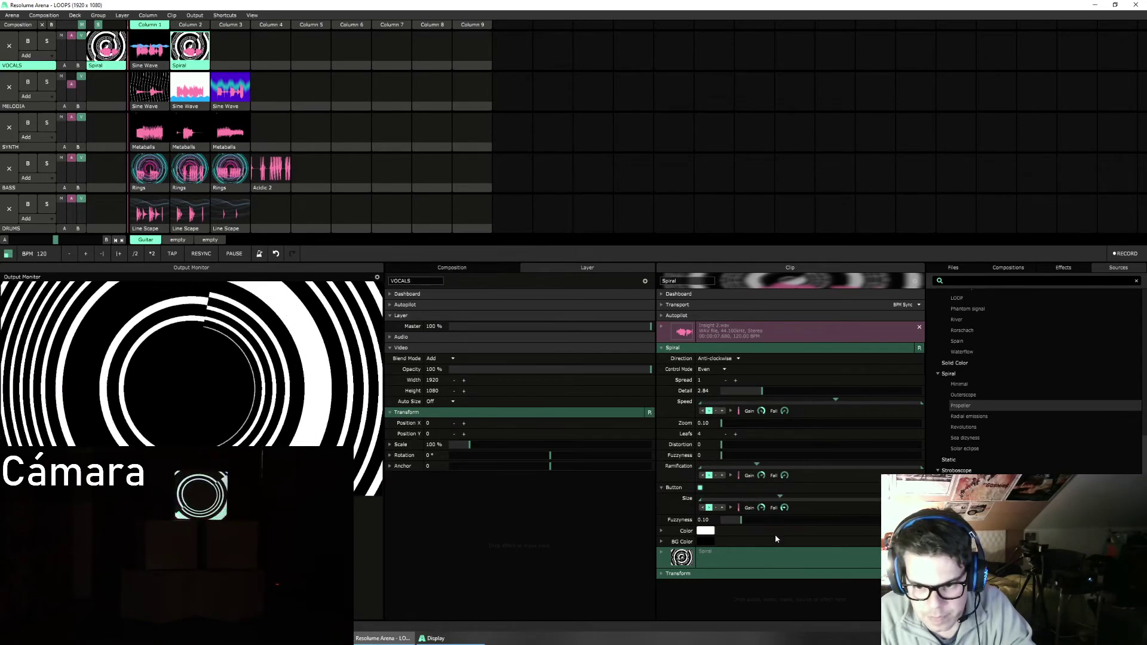
left_click(706, 547)
left_click(723, 550)
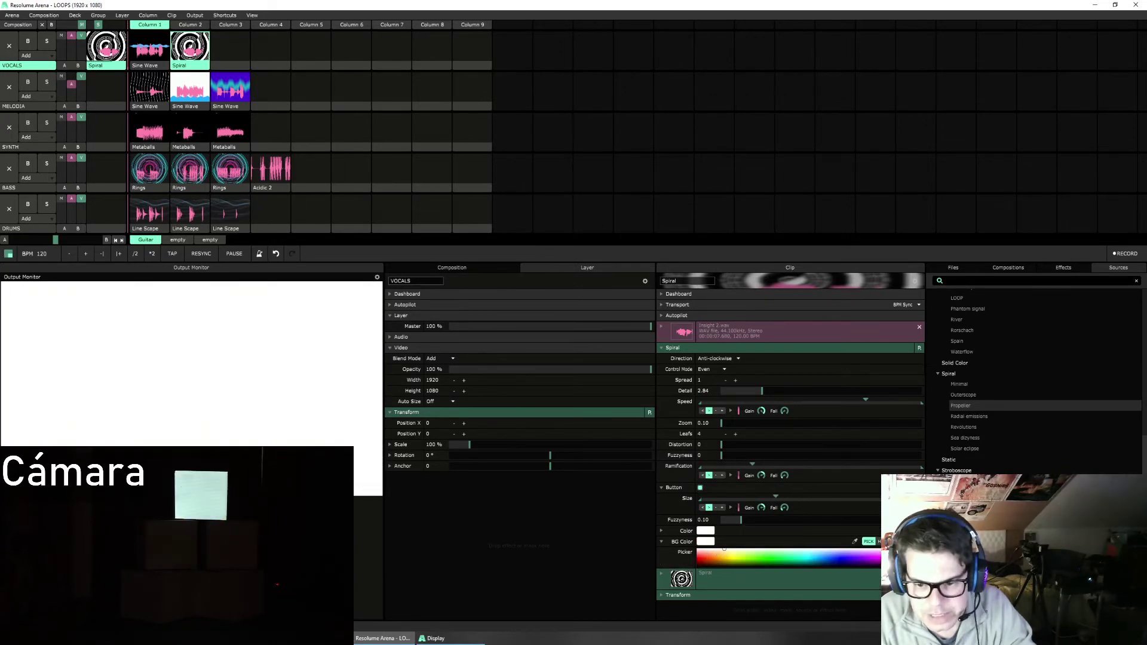
left_click(711, 532)
left_click(718, 588)
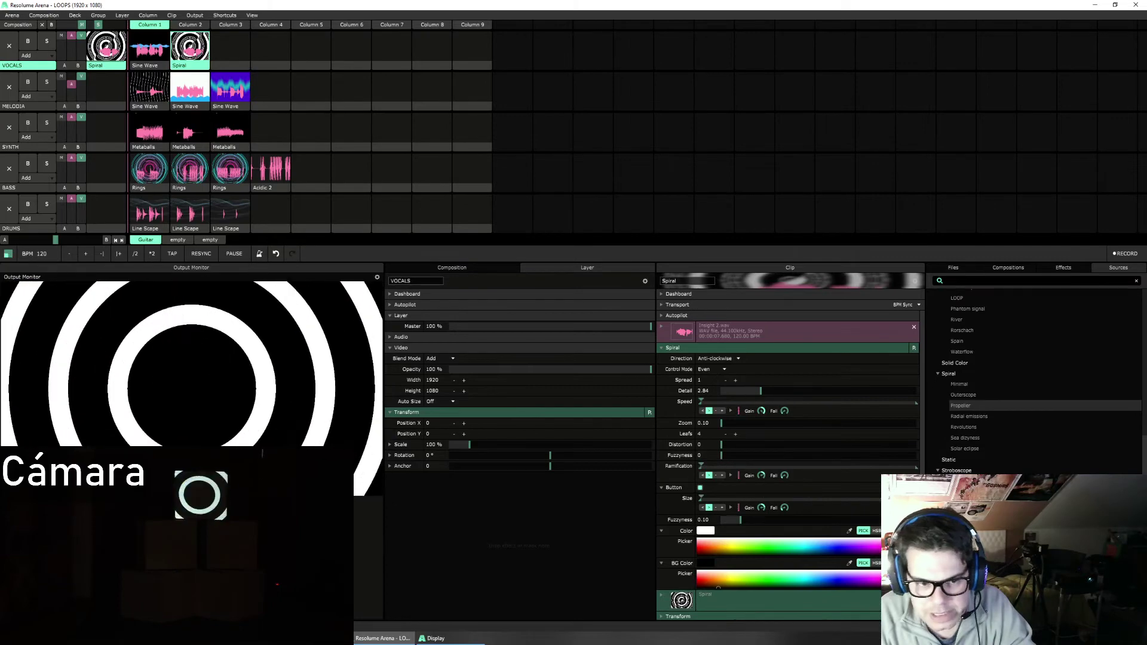
left_click(661, 564)
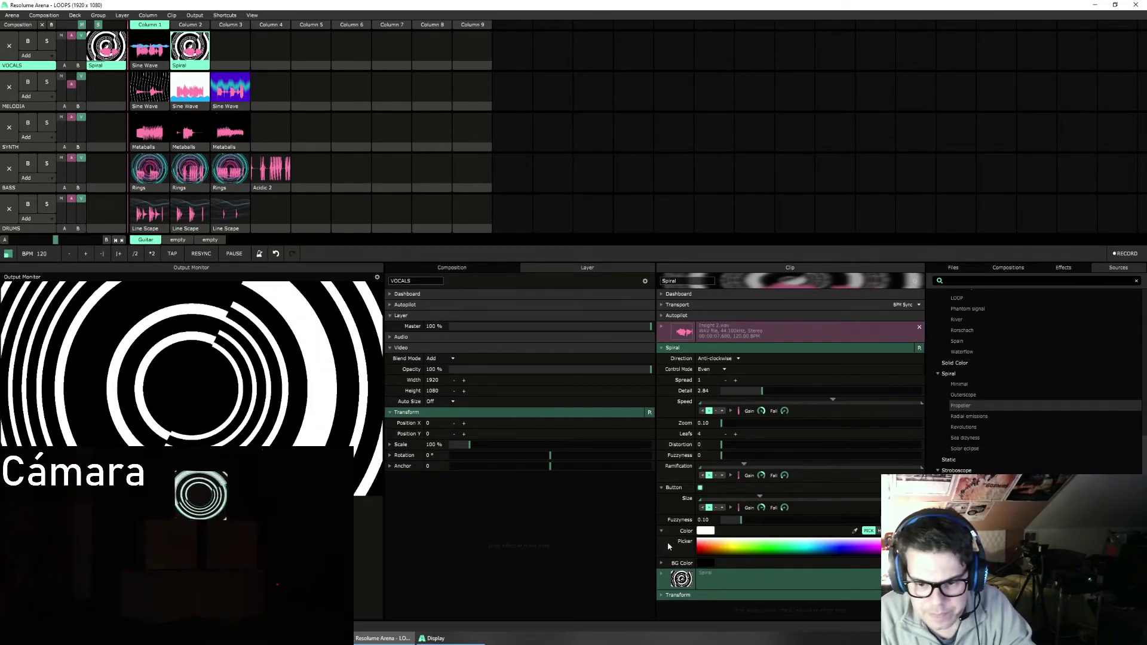
left_click(711, 566)
left_click(731, 575)
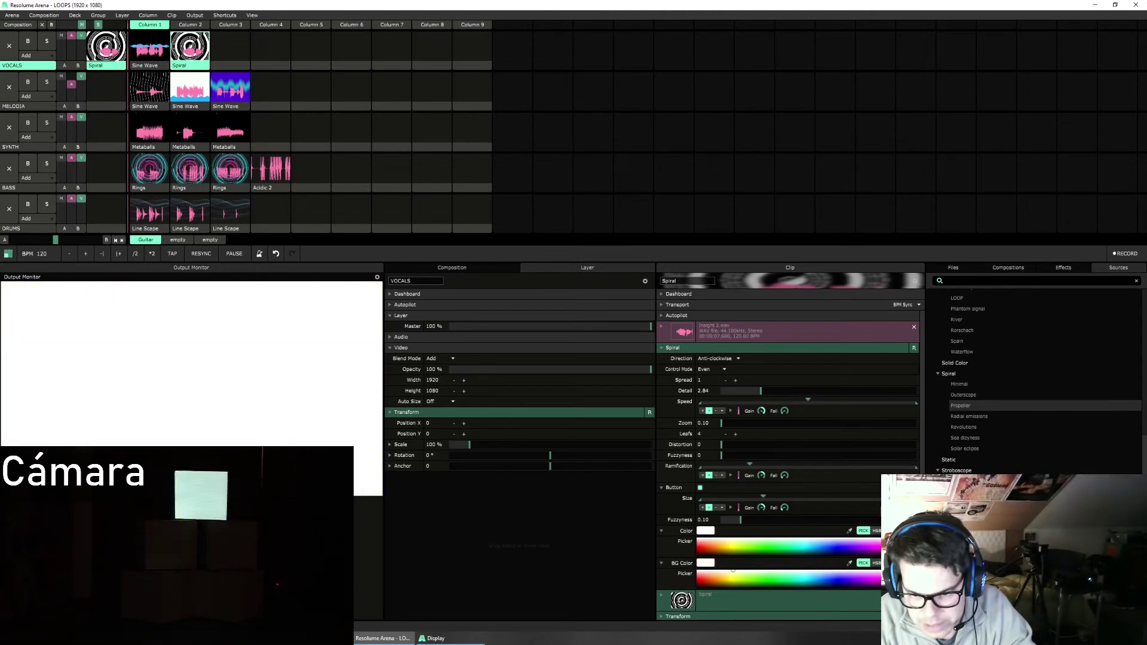
Step: Make the spiral rings black and lower Detail to 2.13
left_click(707, 532)
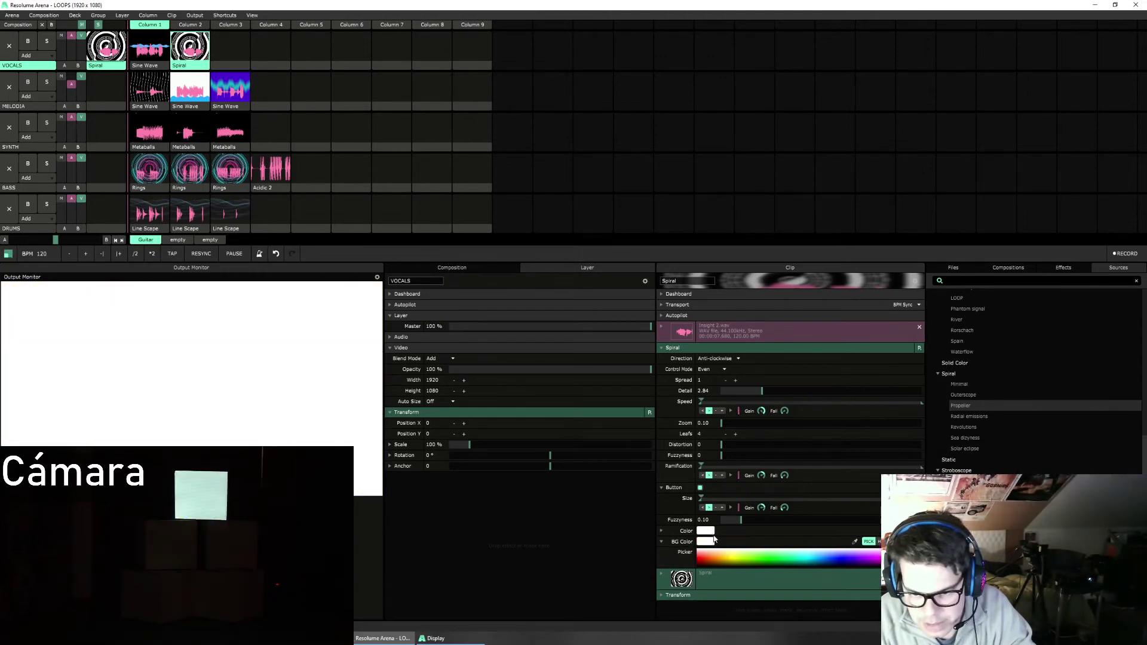
left_click(710, 534)
left_click_drag(717, 545, 723, 555)
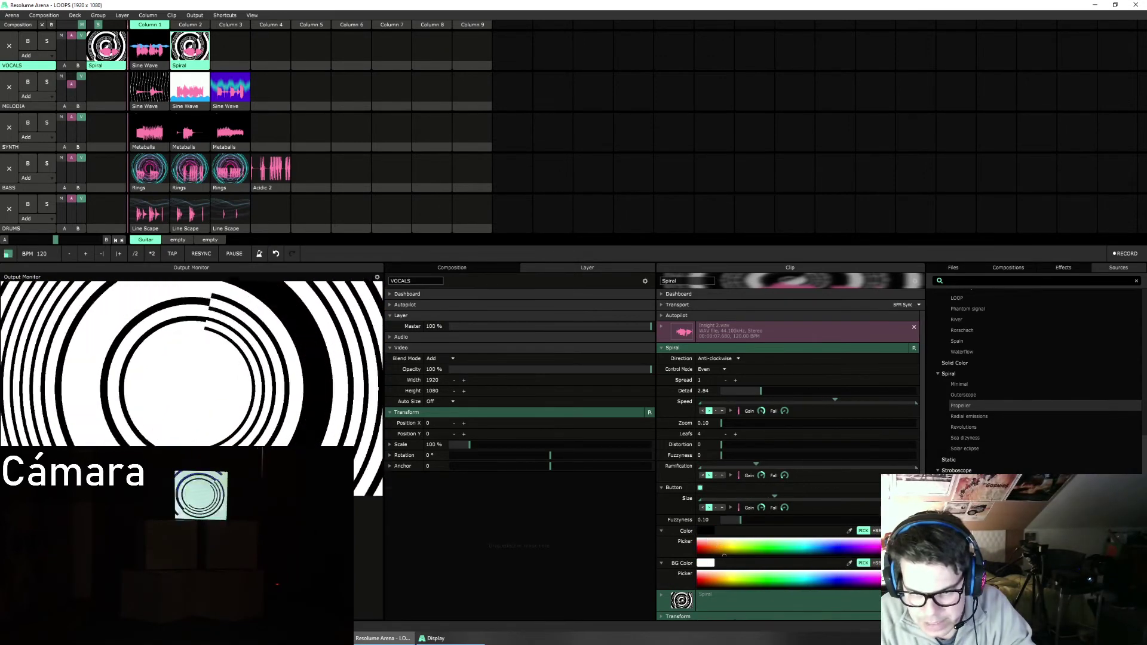
left_click(661, 532)
left_click(662, 542)
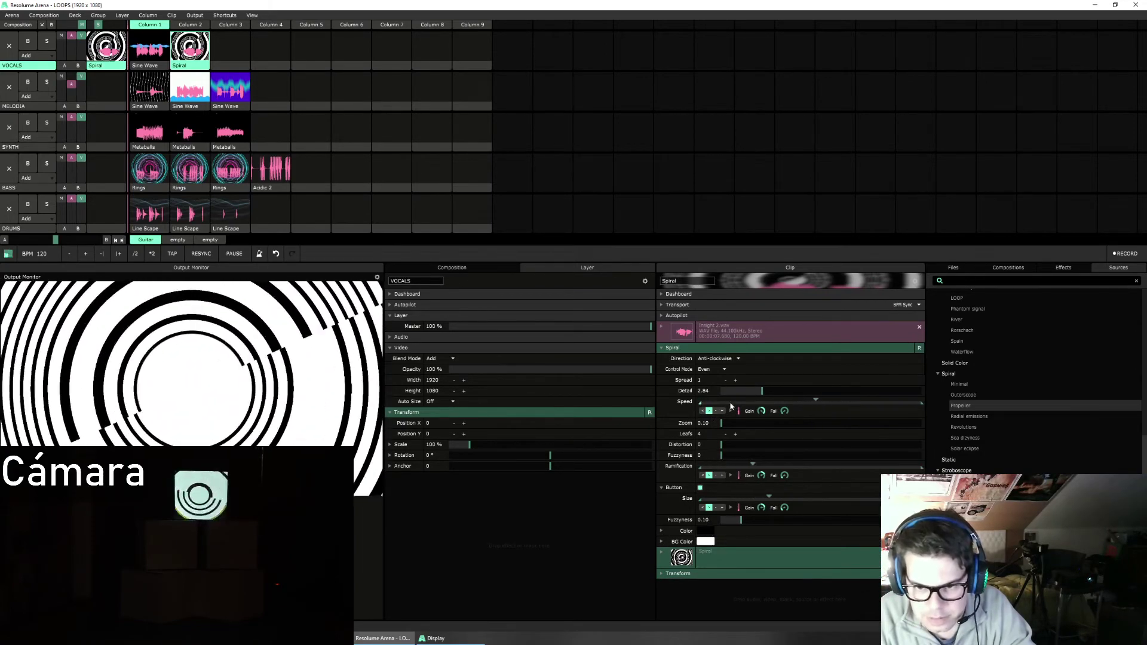
mouse_move(760, 394)
left_mouse_down()
mouse_move(724, 395)
mouse_move(903, 395)
mouse_move(735, 394)
mouse_move(747, 392)
left_mouse_up()
scroll(737, 383, "up", 1)
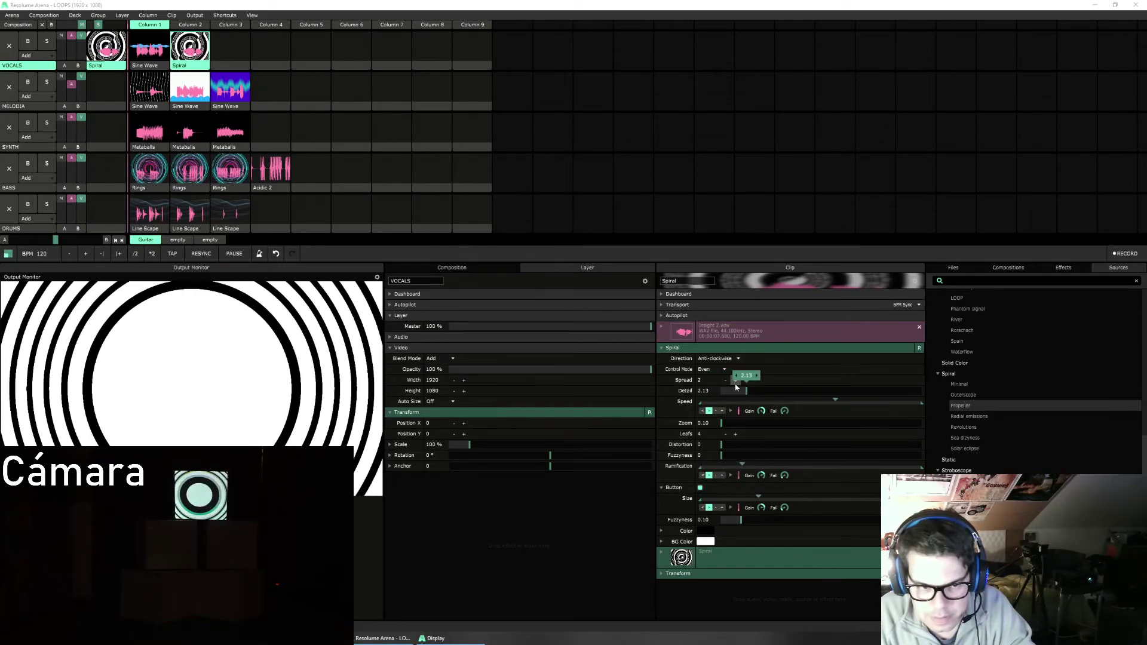
Step: Switch Control Mode to Detailed, set Button Fuzzyness to 0, and pull Spread back down
left_click(724, 381)
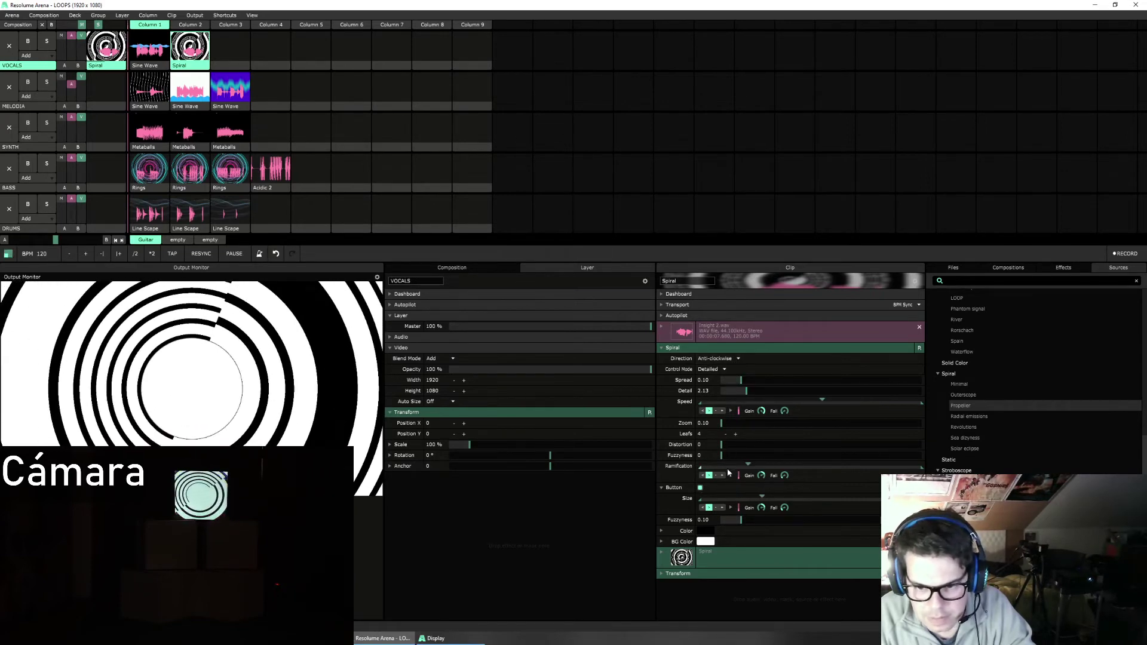
left_click_drag(732, 524, 717, 520)
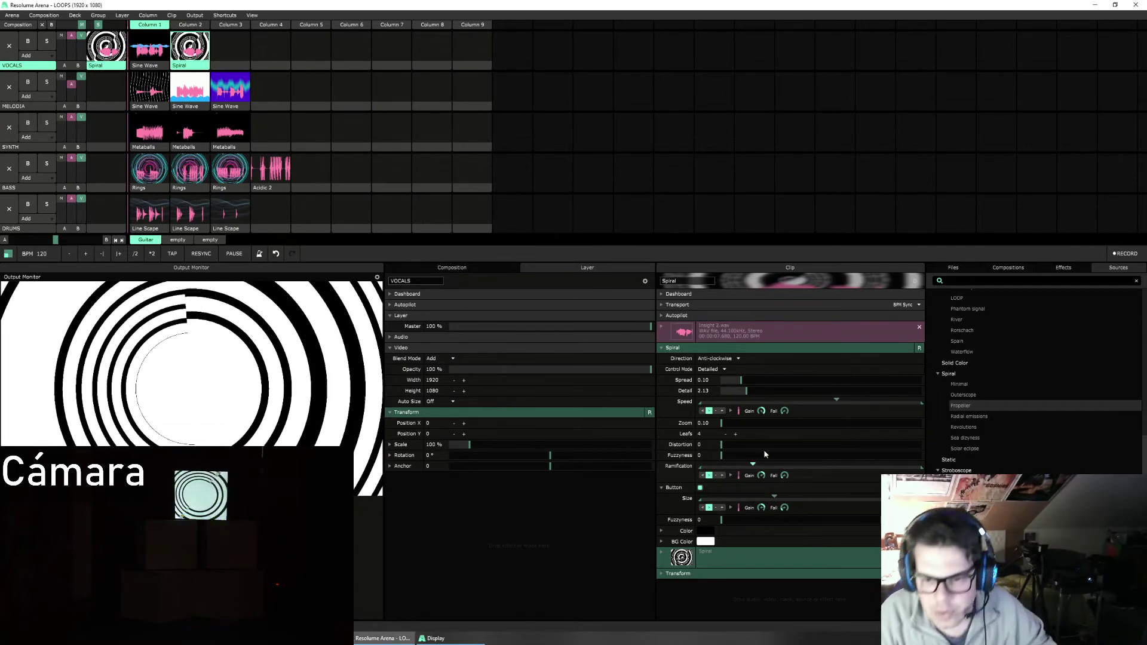
left_click_drag(739, 382, 936, 397)
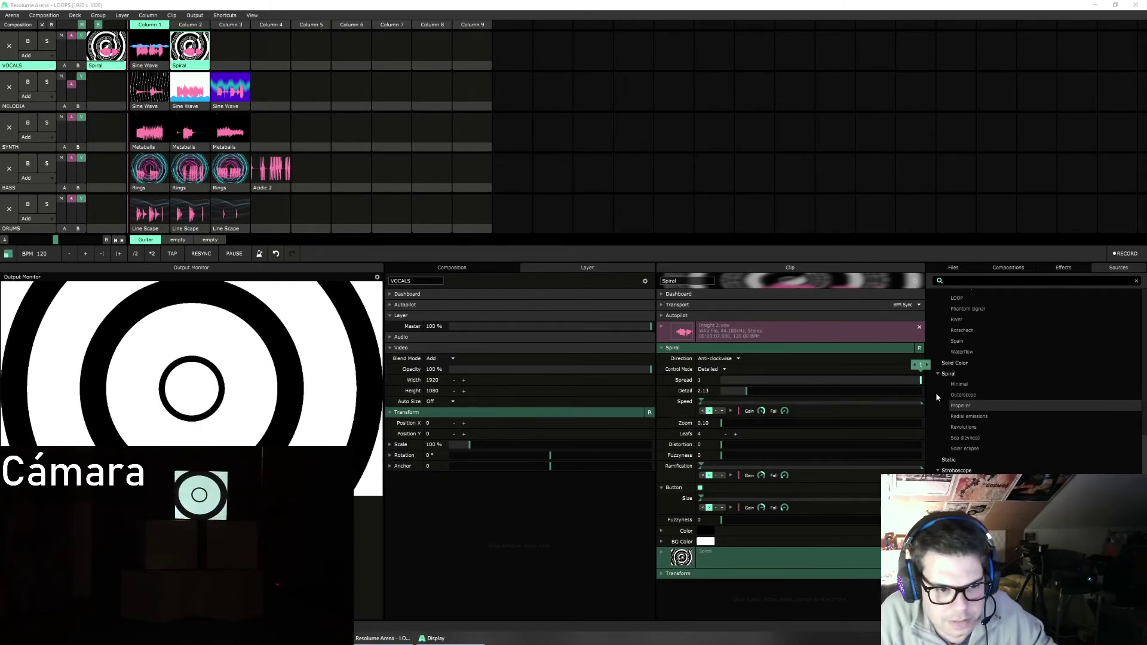
left_click_drag(935, 392, 718, 394)
left_click(663, 358)
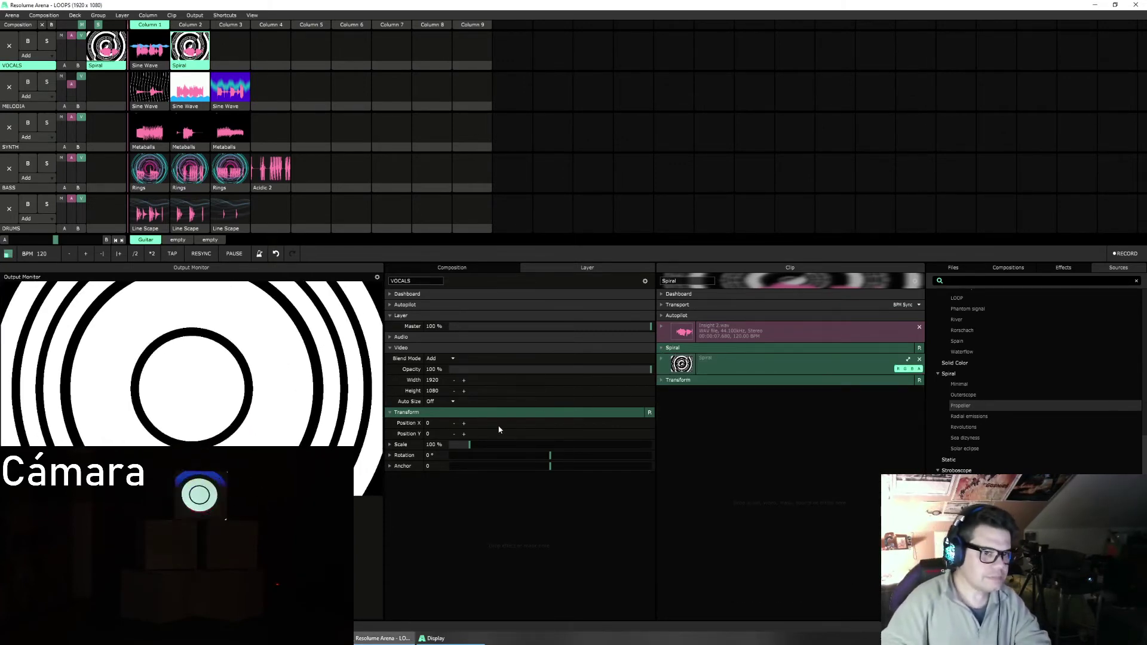
Step: Preview the VOCALS Sine Wave, BASS Rings and MELODIA Sine Wave clips
left_click(148, 58)
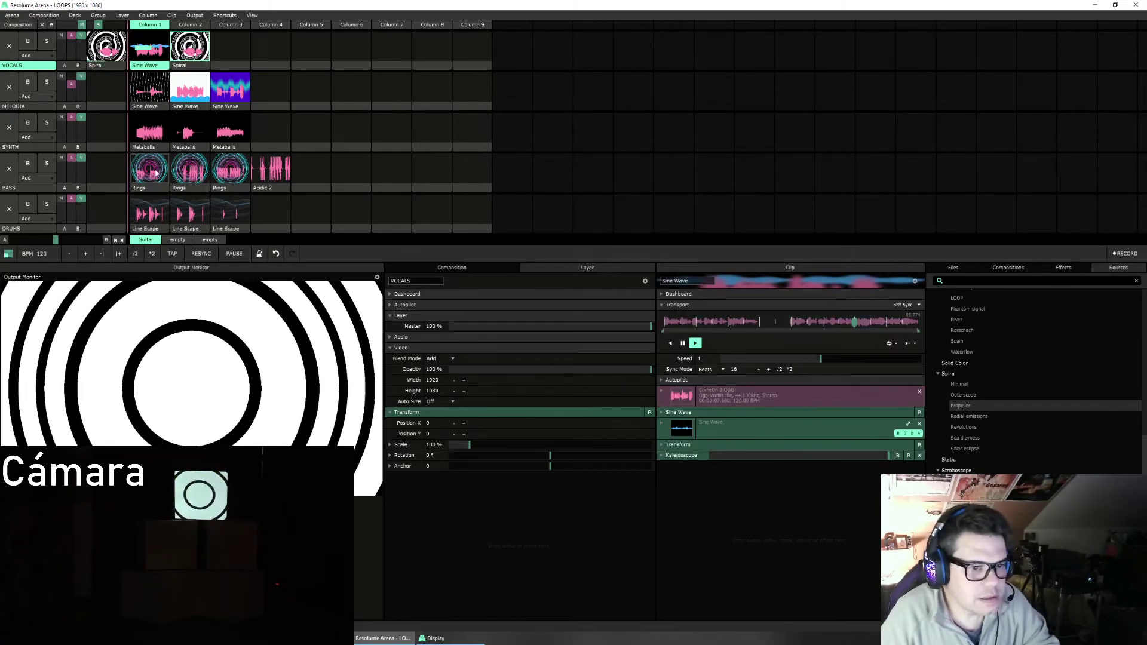
left_click(191, 157)
left_click(190, 91)
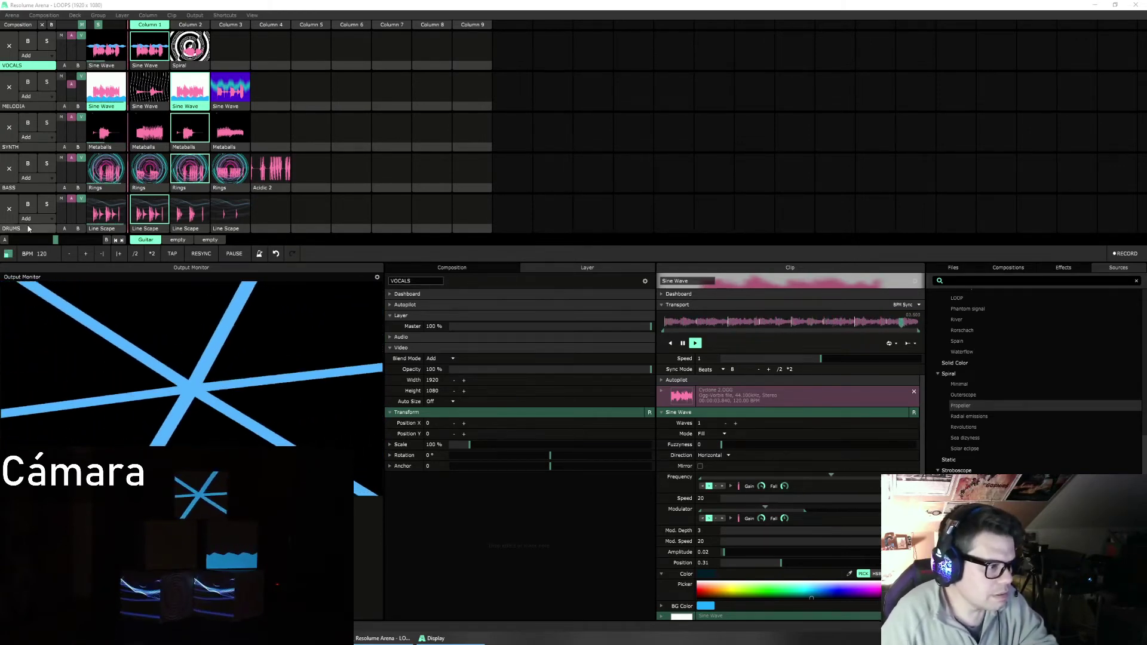
Step: Stop the DRUMS, BASS, SYNTH, MELODIA and VOCALS layers so the output goes black
left_click(10, 209)
left_click(9, 169)
left_click(9, 128)
left_click(10, 87)
left_click(11, 41)
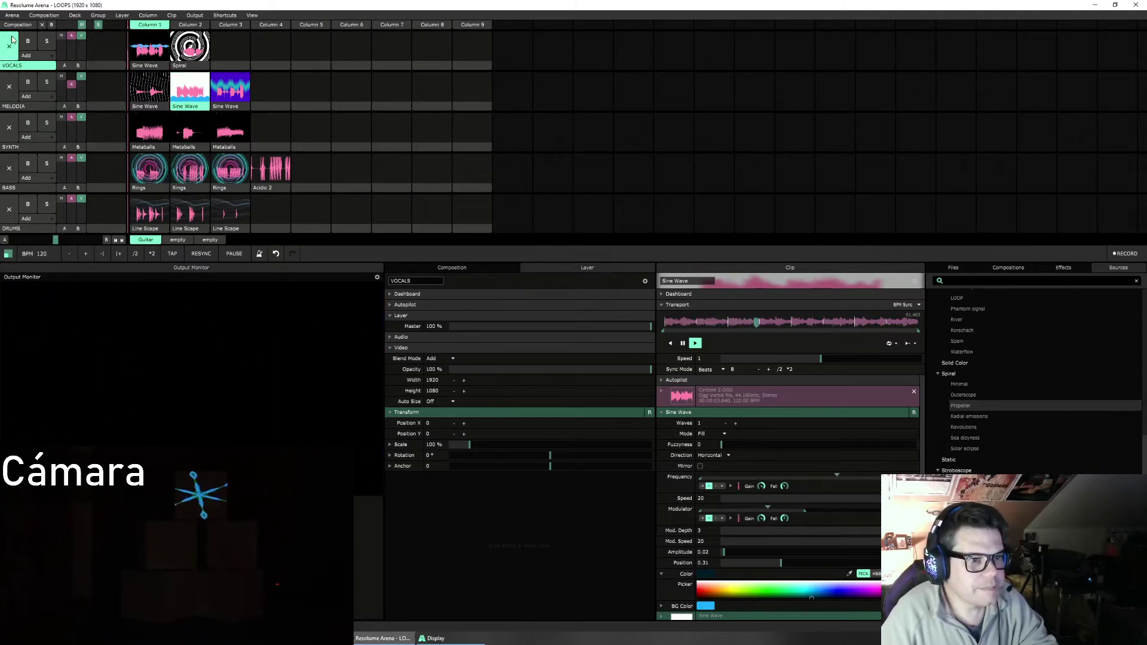
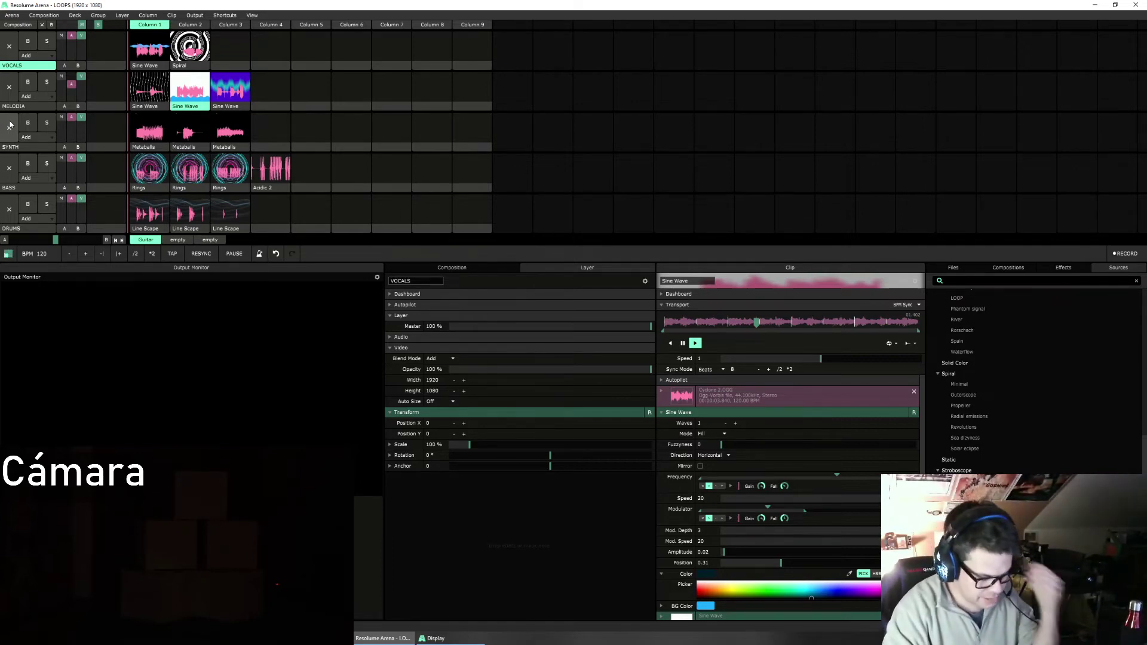
Step: Enable APC MINI as both MIDI input and output in MIDI preferences, refresh devices, and check its mode
left_click(56, 14)
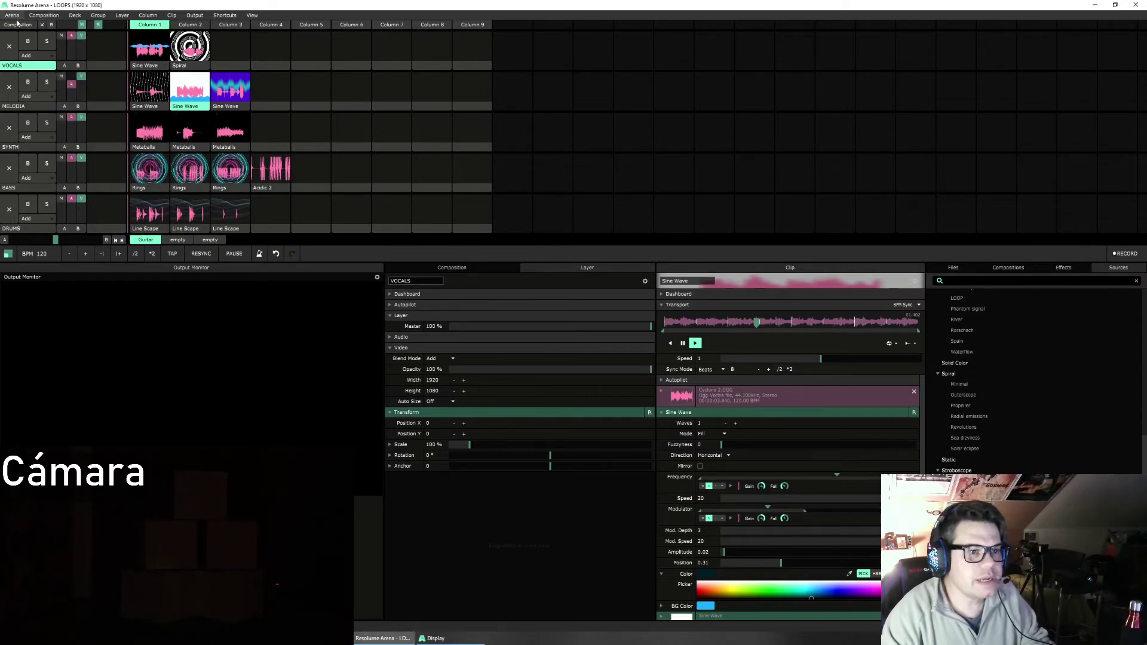
left_click(13, 15)
left_click(26, 28)
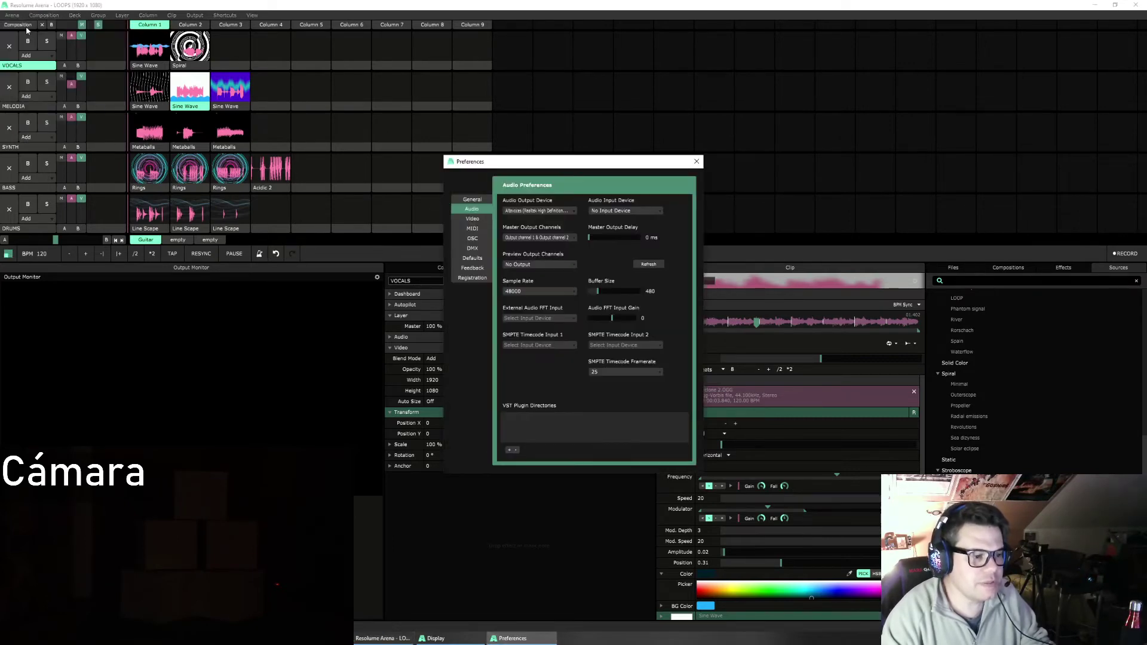
left_click(477, 229)
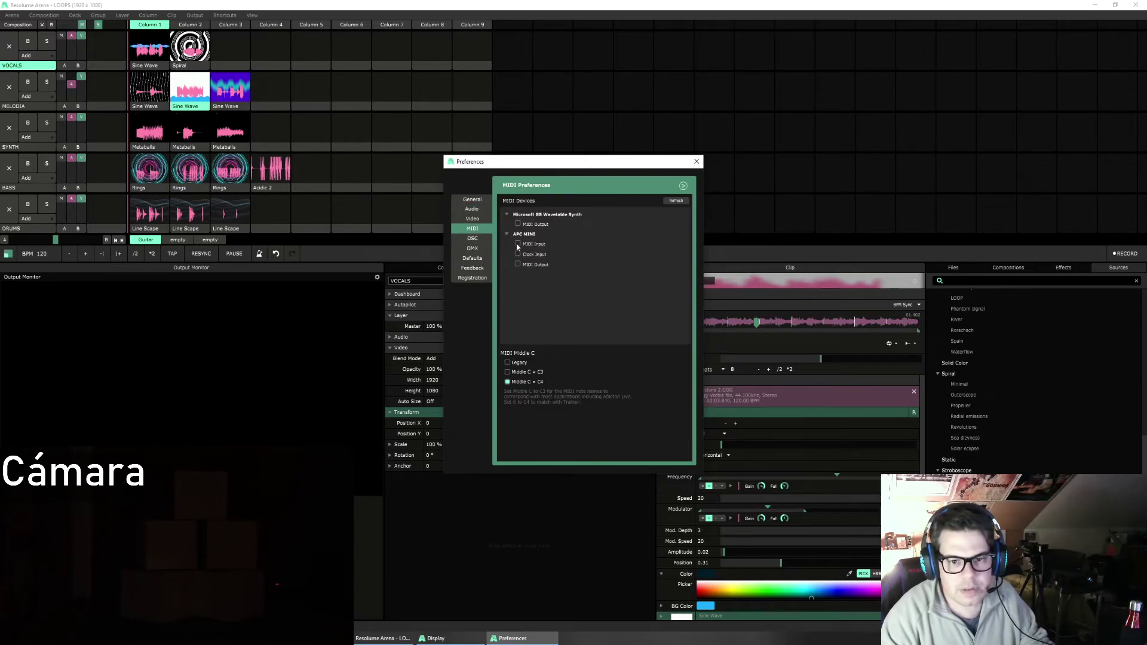
left_click(518, 243)
left_click(518, 264)
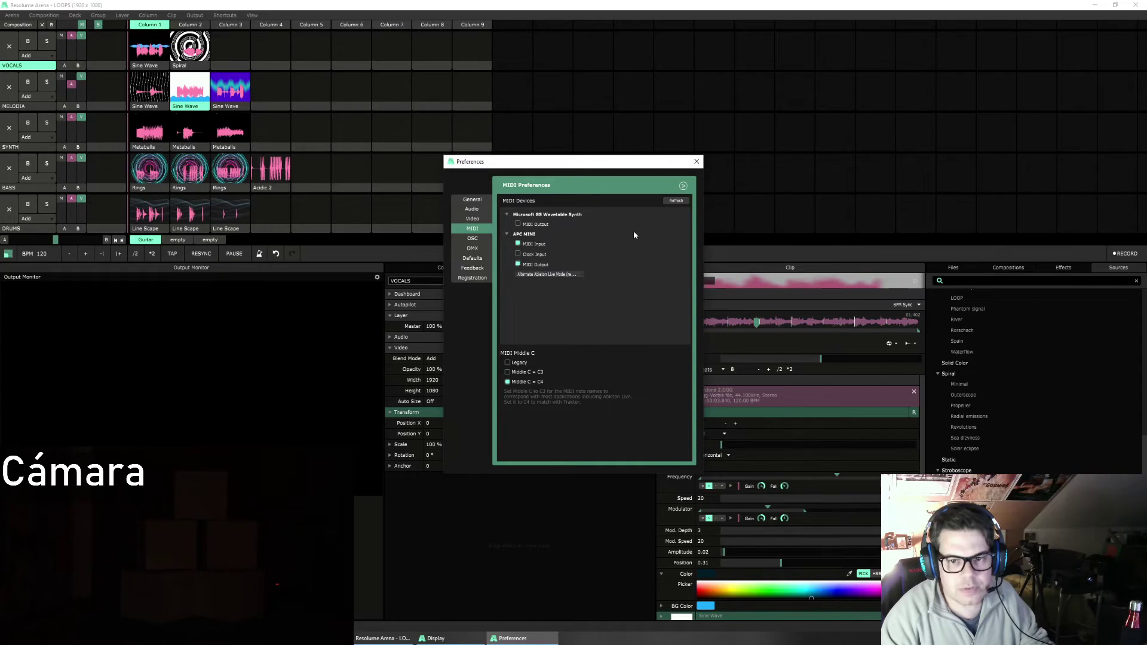
left_click(674, 200)
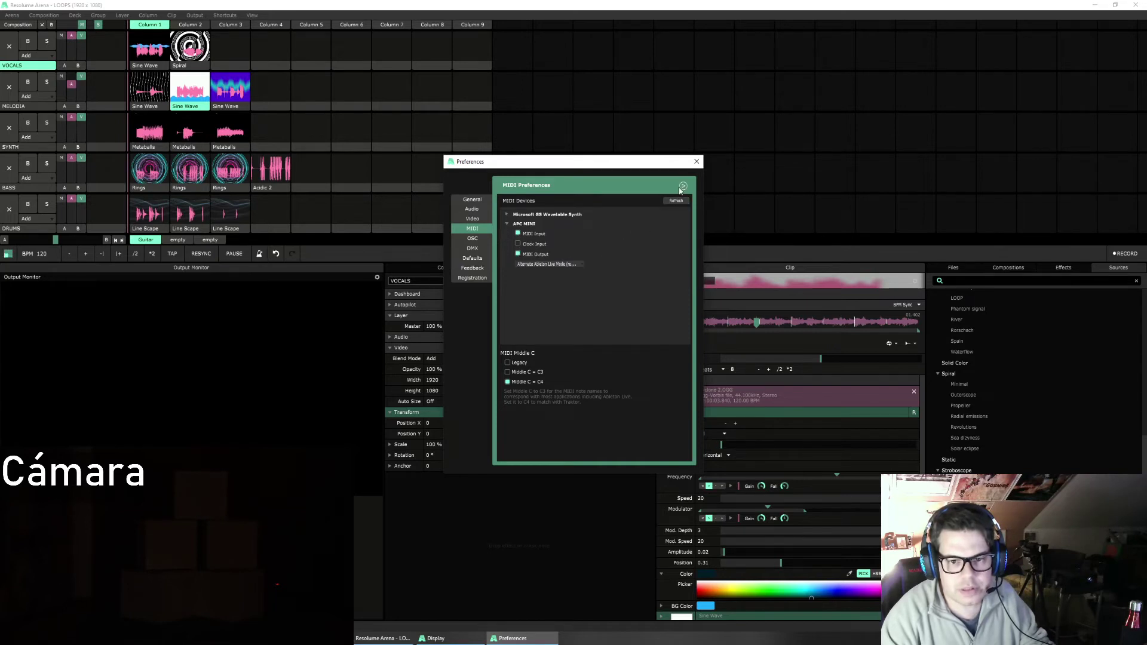
left_click(570, 264)
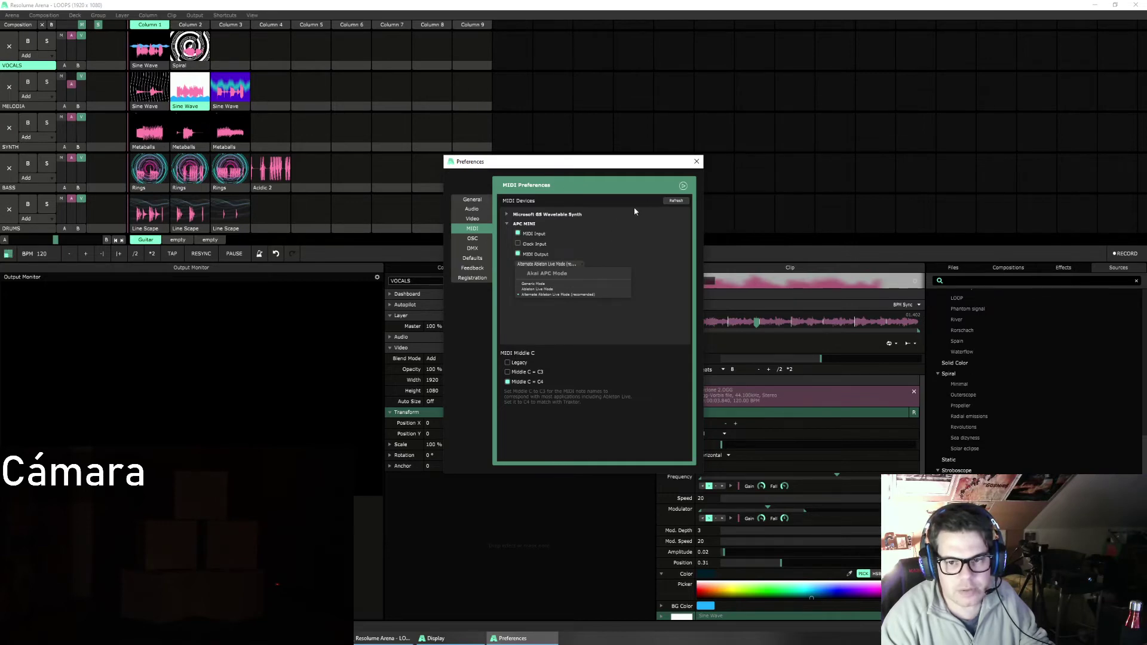
left_click(696, 163)
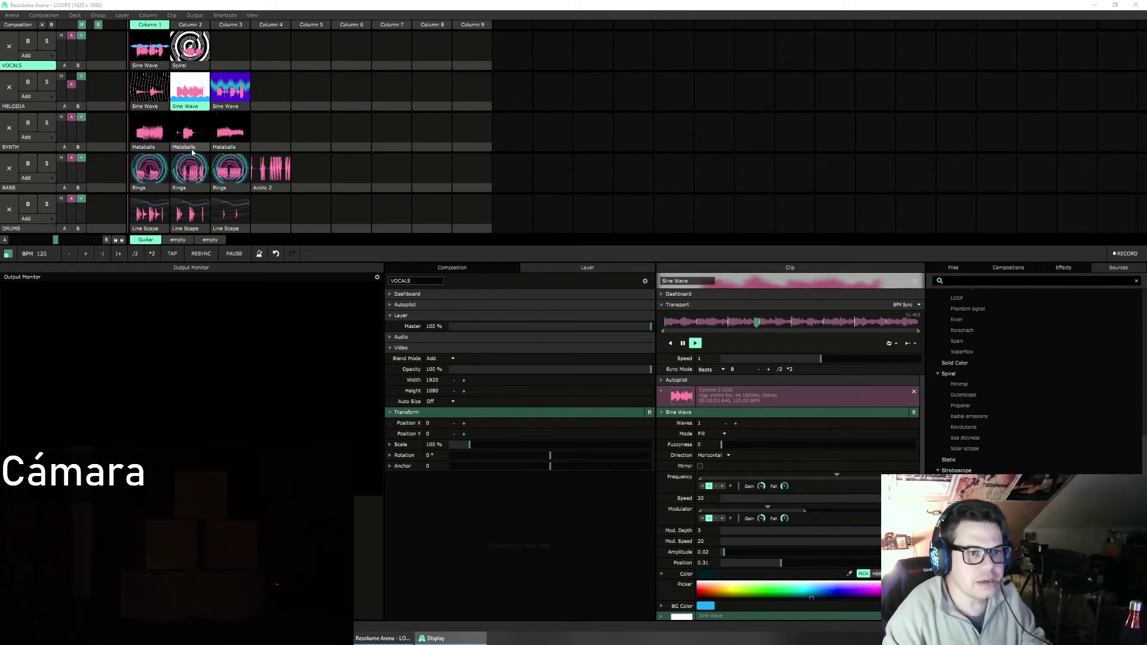
Step: Enter MIDI mapping mode with Ctrl+K and assign APC pads to each layer's clear button
left_click(194, 15)
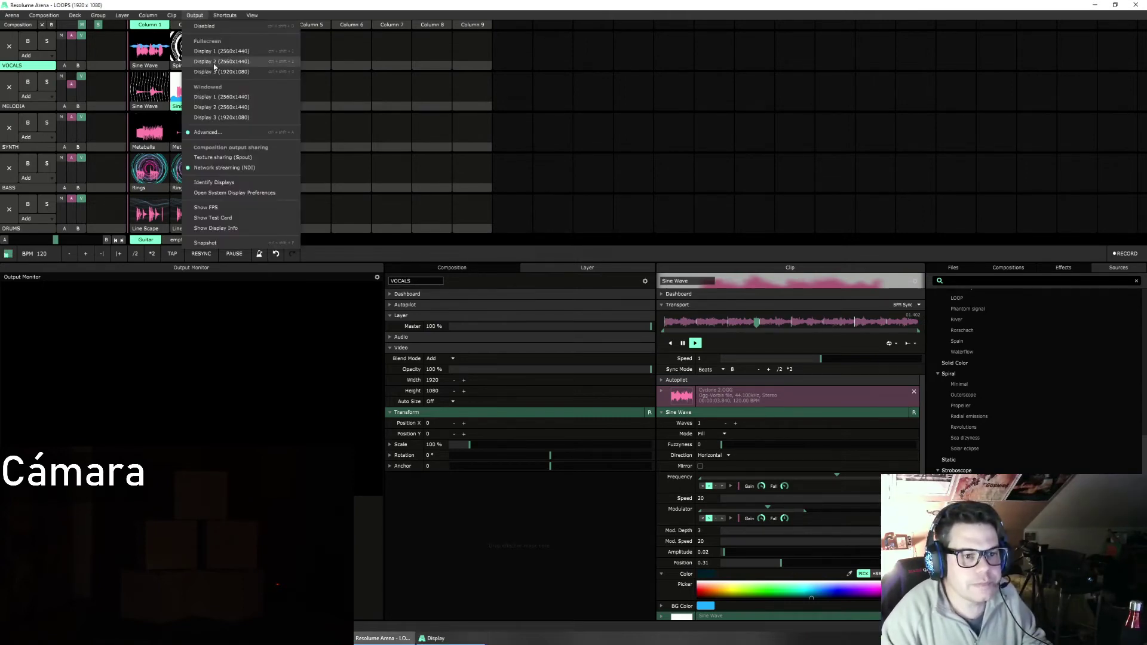
key("Escape")
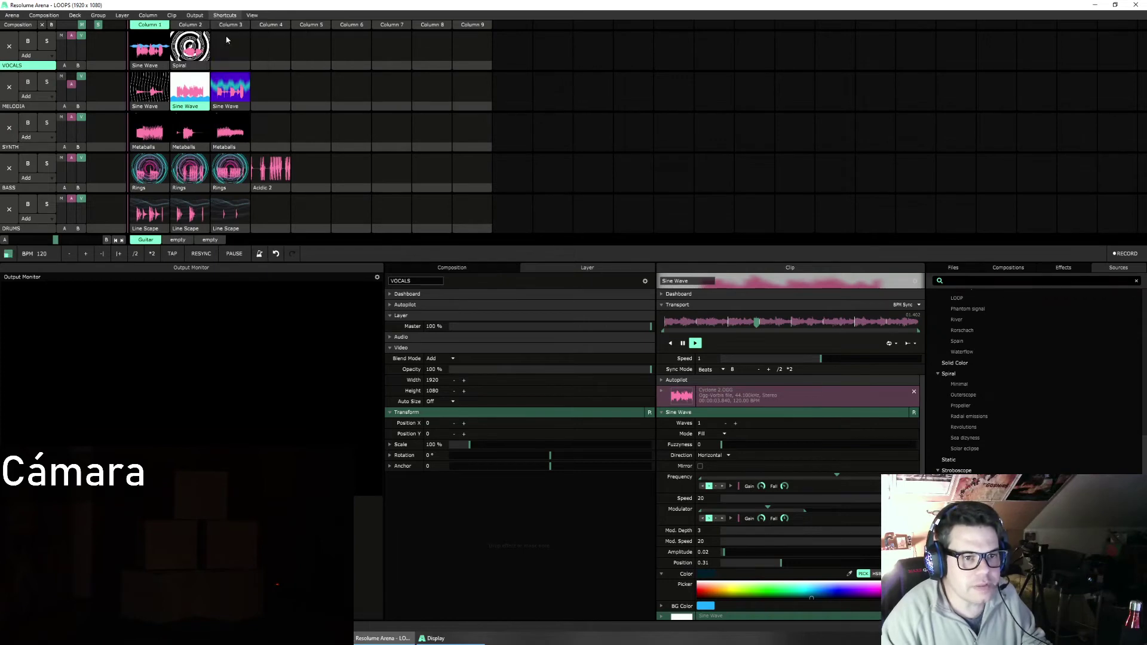
key("ctrl+k")
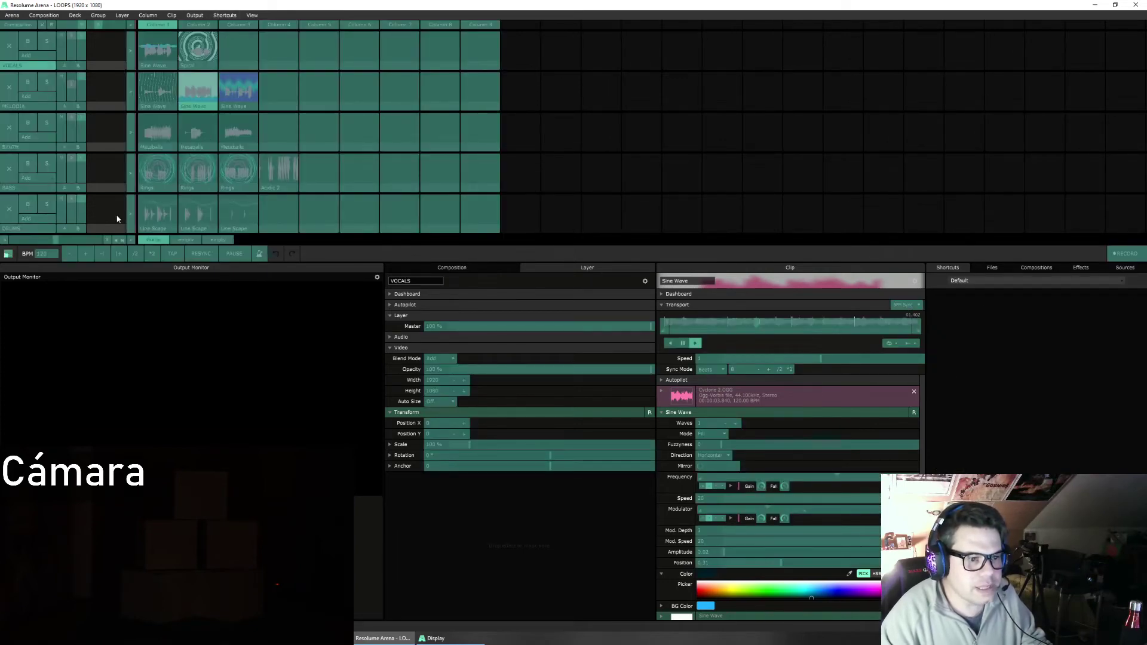
left_click(14, 216)
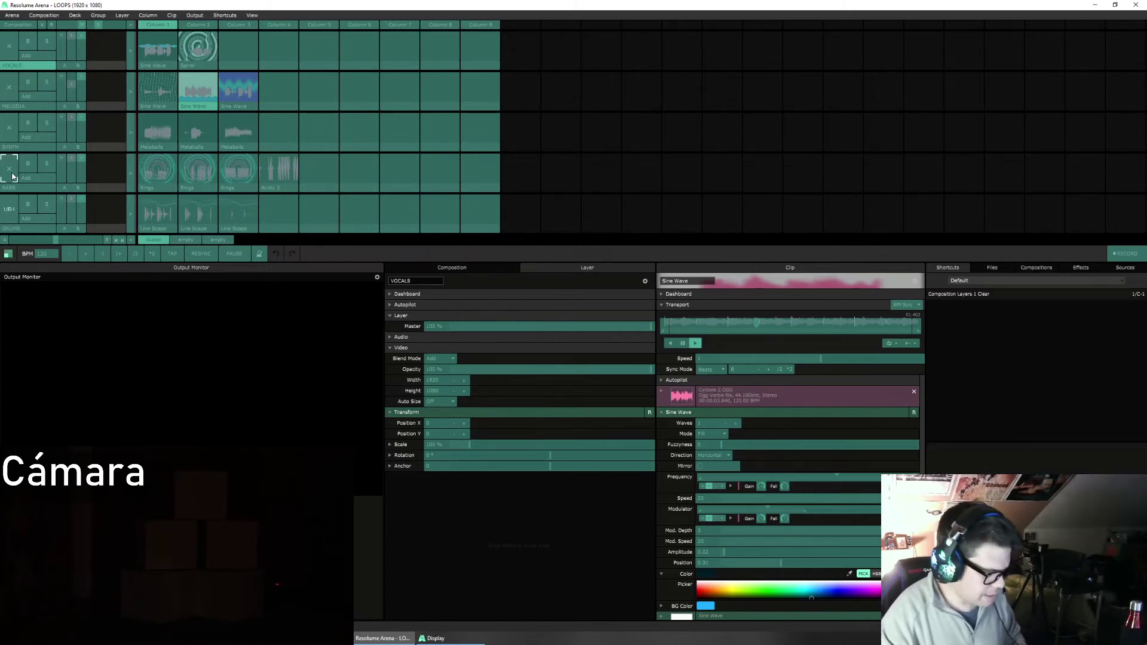
left_click(7, 137)
left_click(9, 88)
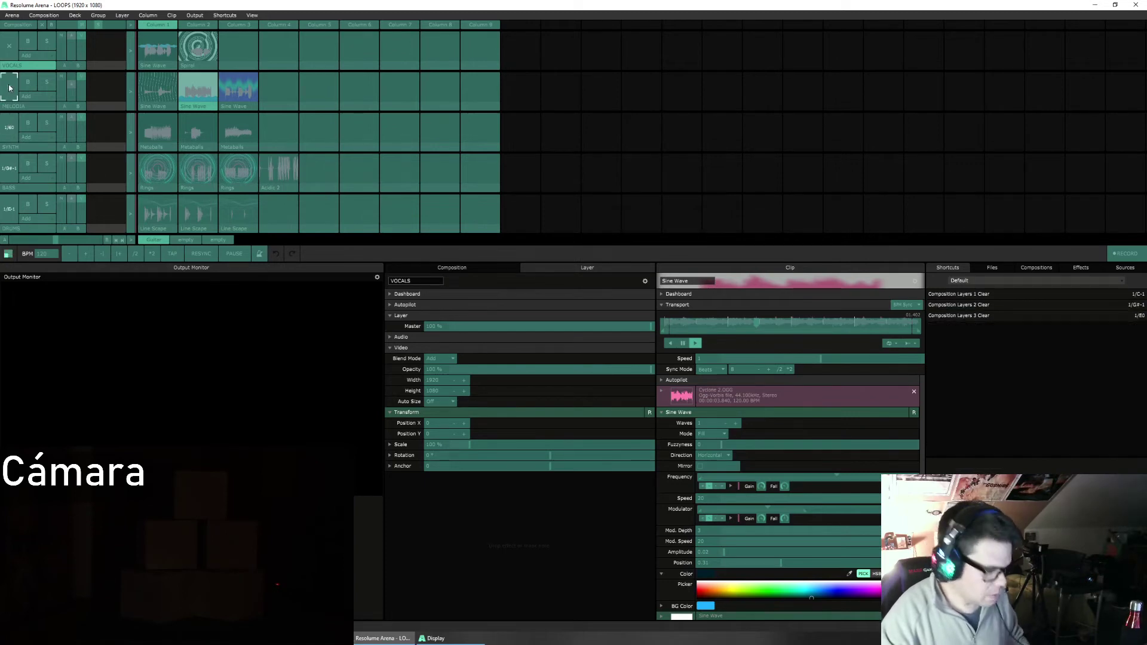
left_click(7, 53)
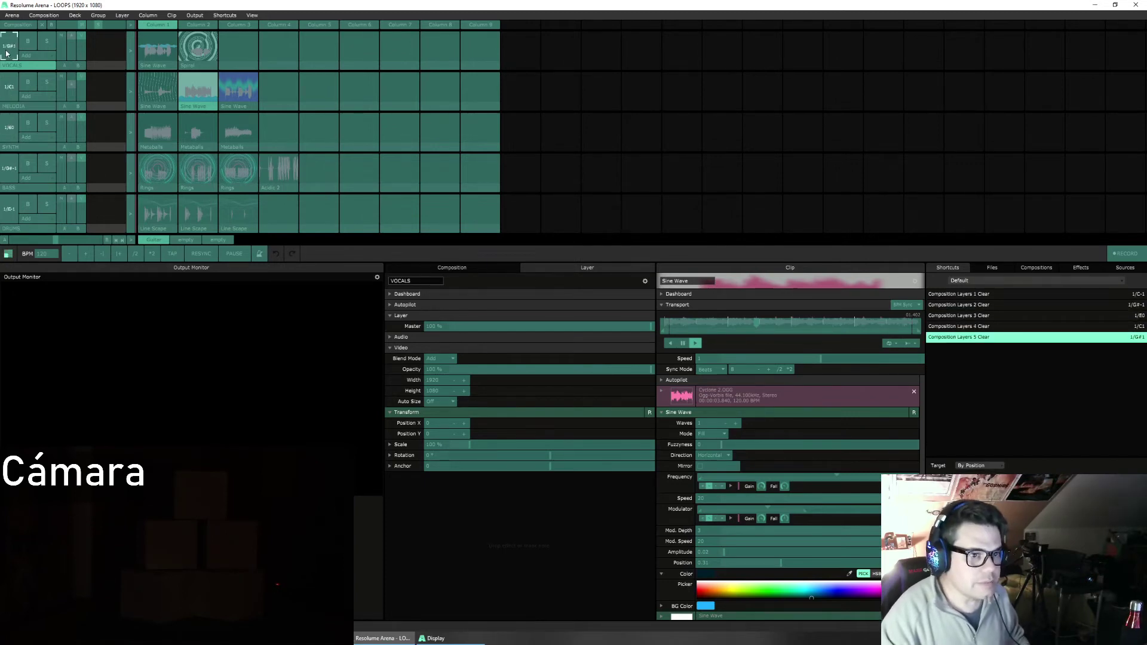
Step: Map APC pads to the three DRUMS Line Scape clips and the three Rings clips
left_click(161, 209)
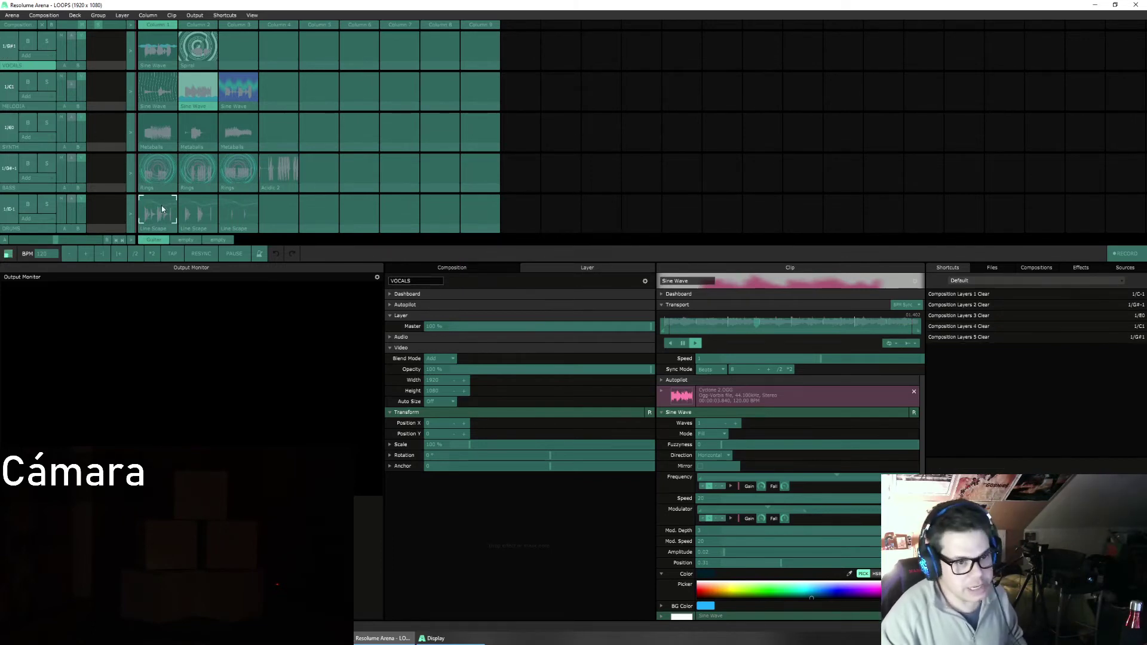
left_click(191, 208)
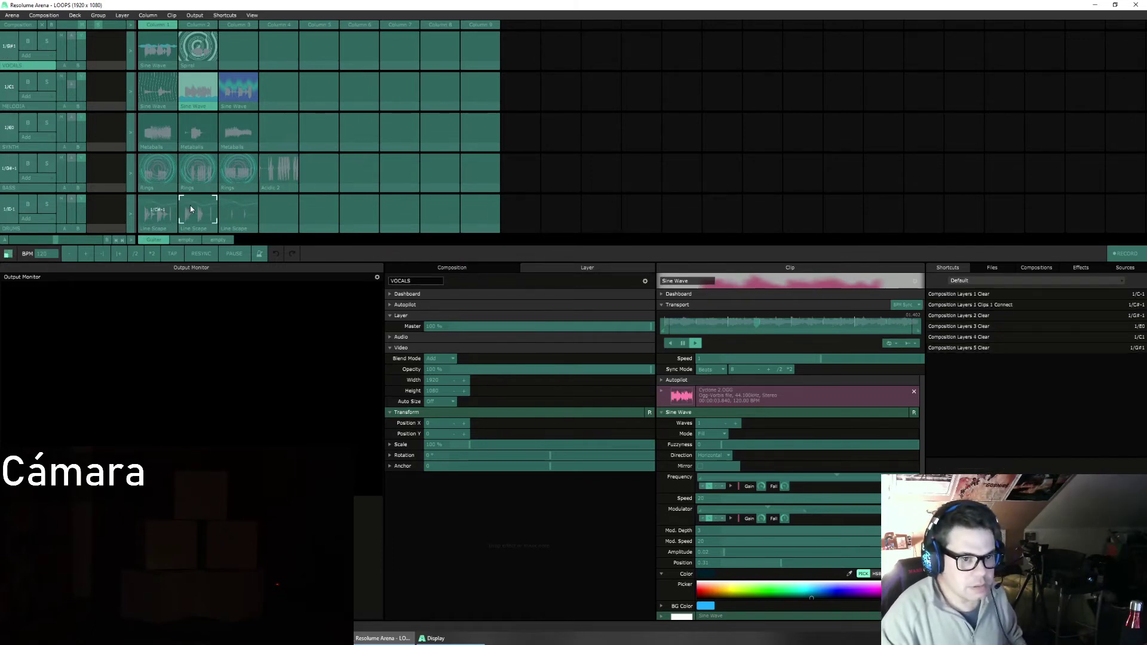
left_click(233, 204)
left_click(236, 174)
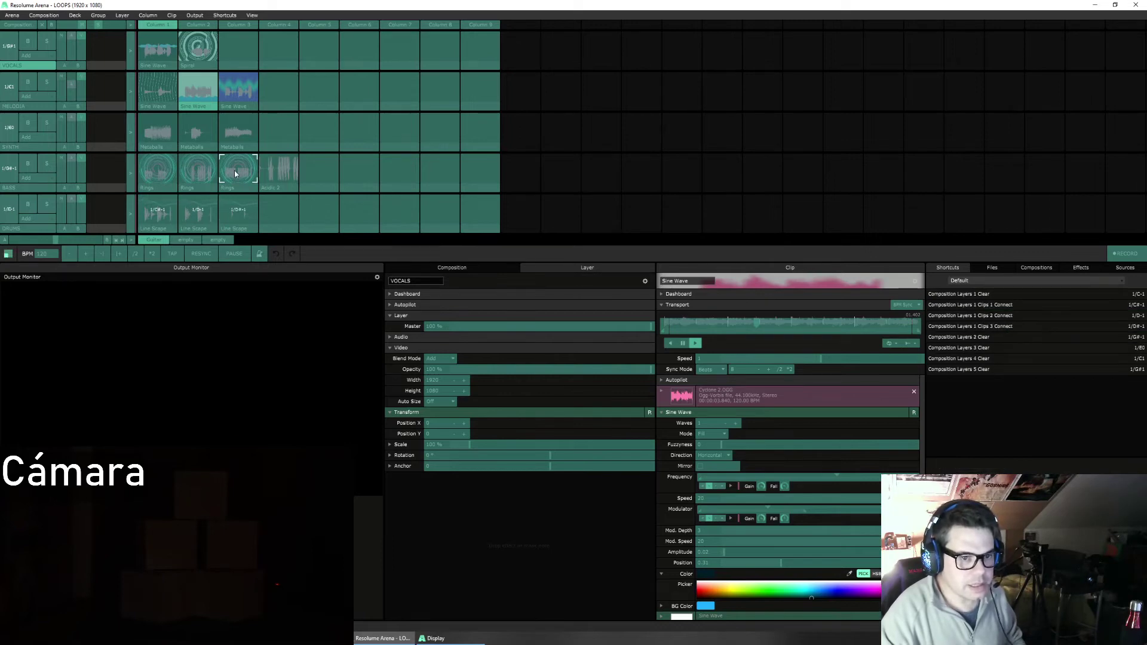
left_click(202, 172)
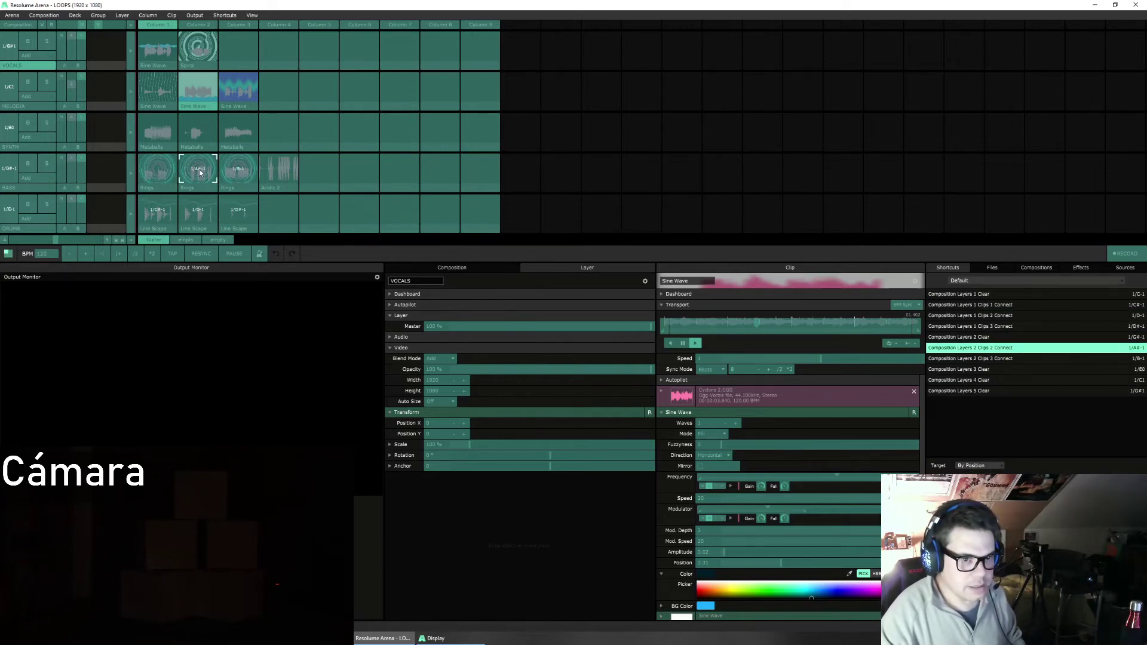
left_click(165, 172)
Step: Map pads to the three Metaballs clips, three MELODIA Sine Wave clips, and the VOCALS Sine Wave and Spiral clips
left_click(167, 144)
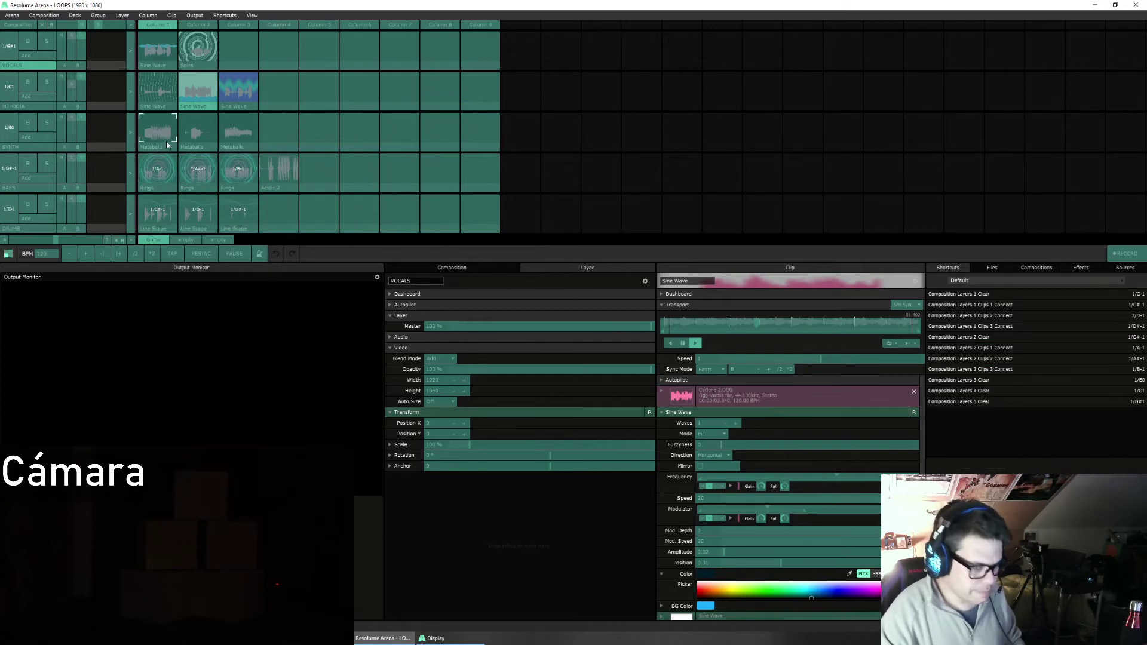
left_click(205, 136)
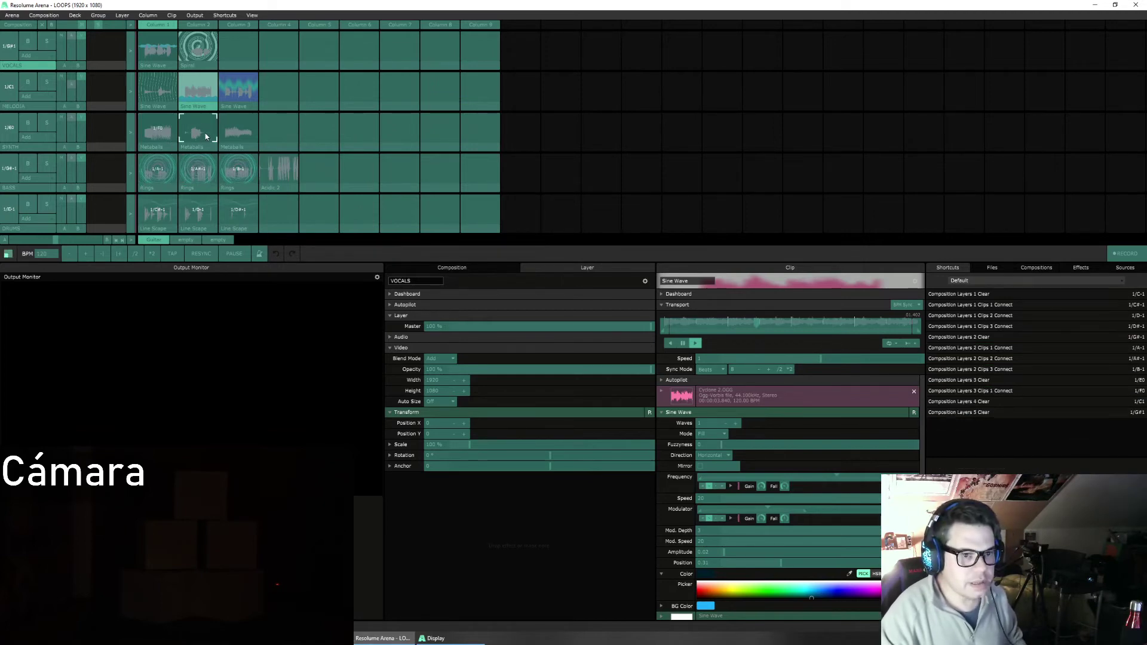
left_click(236, 134)
left_click(239, 93)
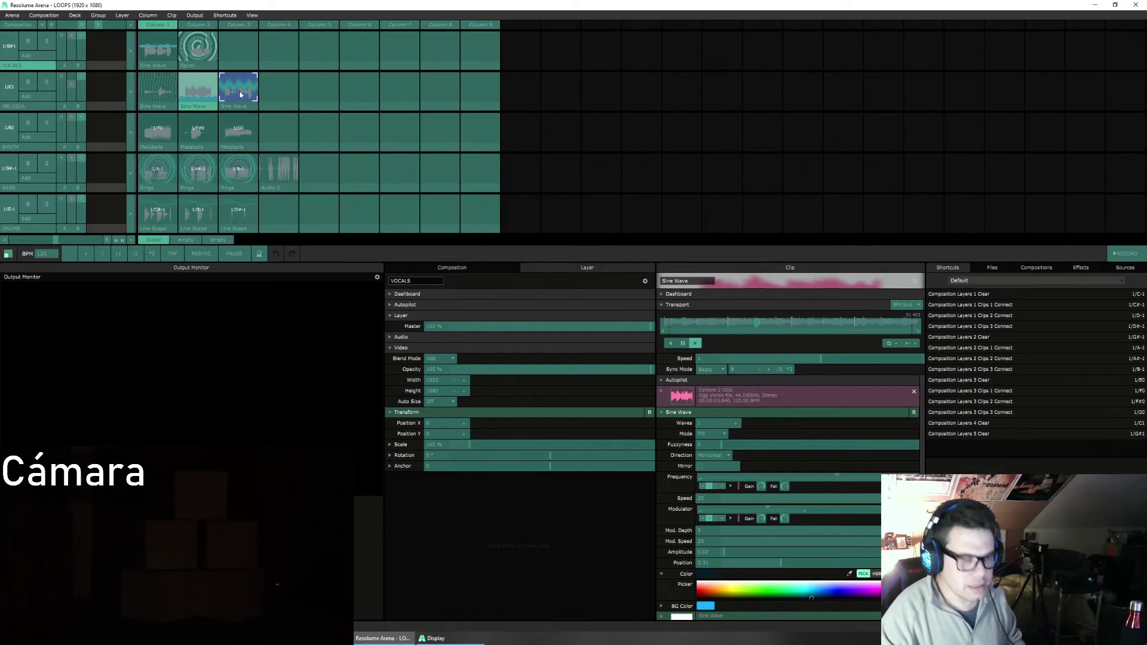
left_click(199, 91)
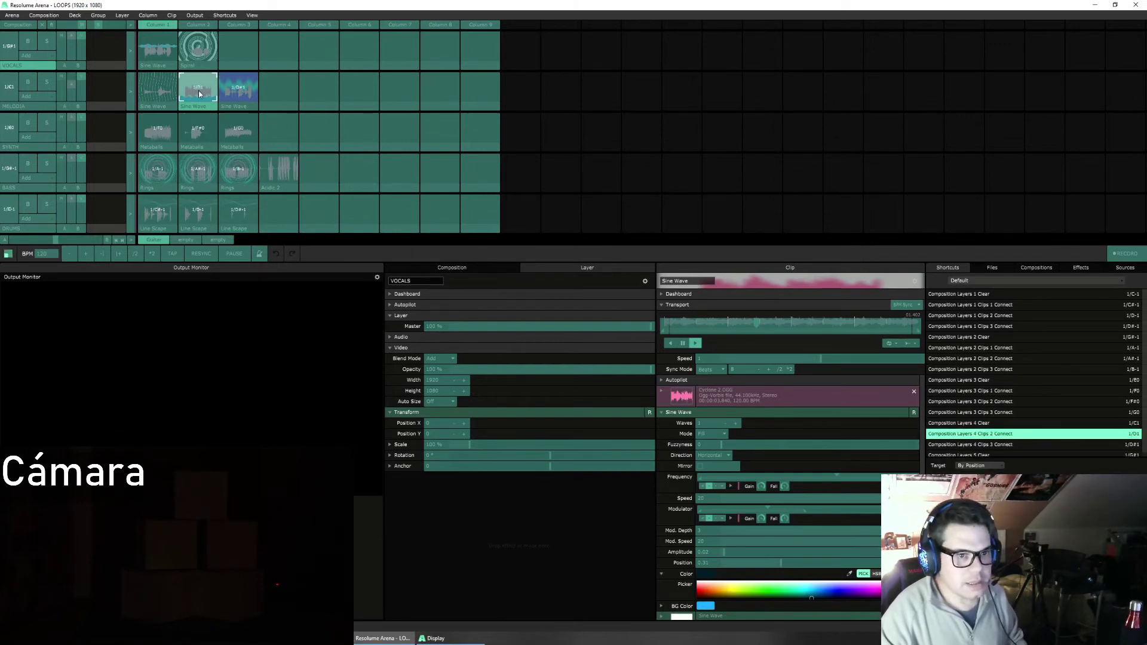
left_click(161, 91)
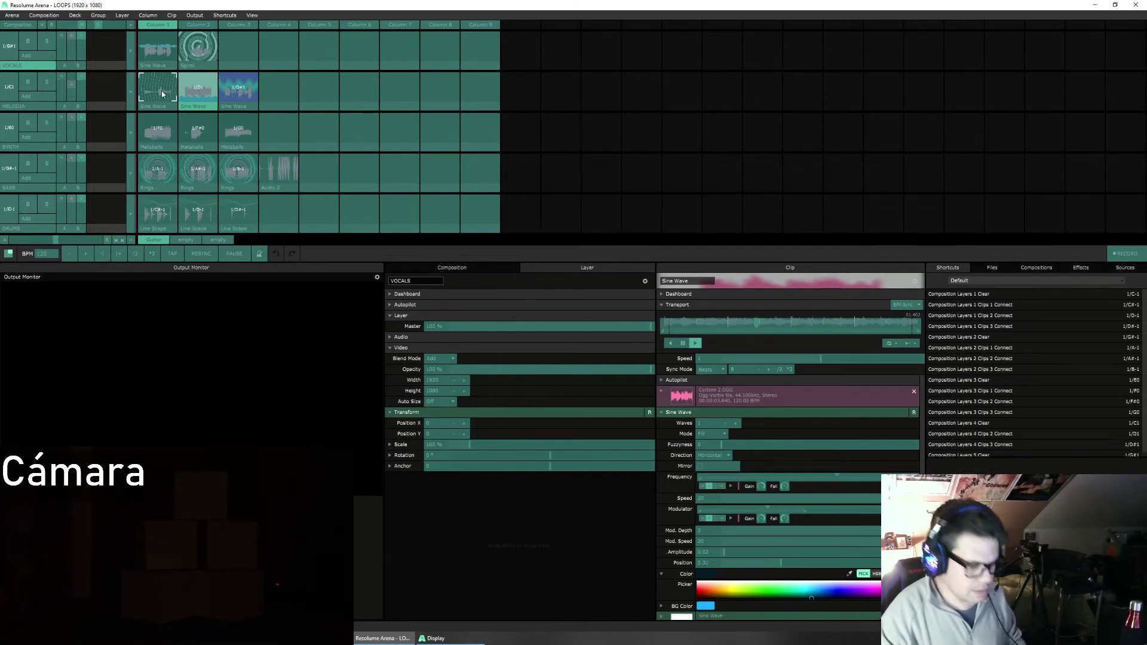
left_click(164, 51)
left_click(200, 46)
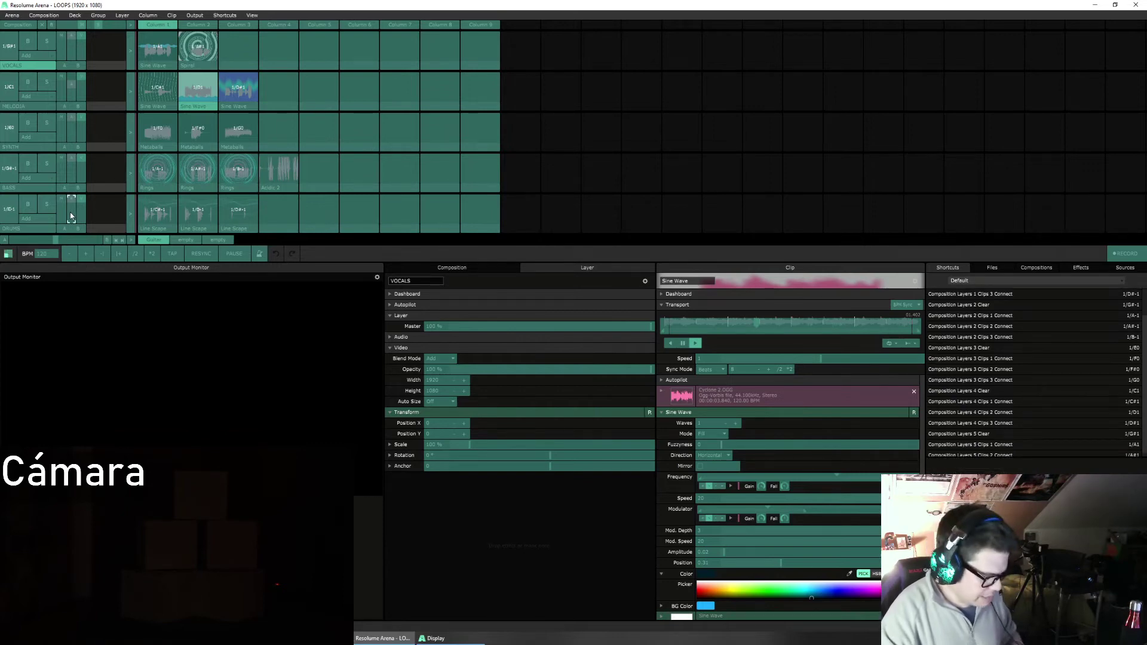
Step: Map APC faders to the BASS, SYNTH, MELODIA and VOCALS layer volumes
left_click(74, 171)
left_click(74, 135)
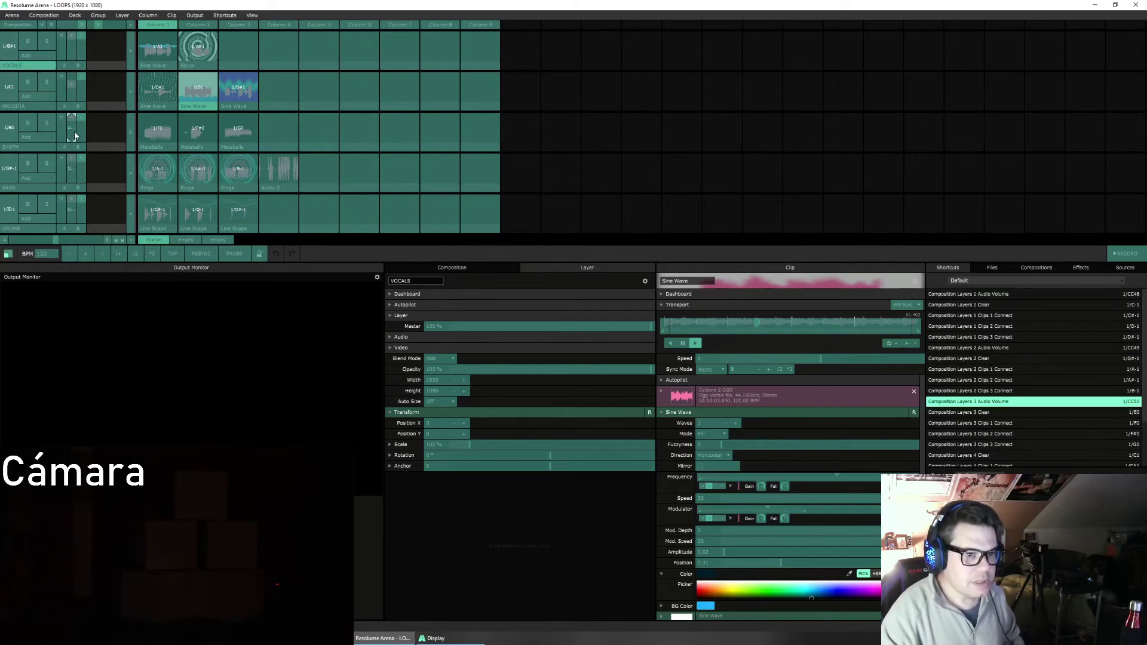
left_click(71, 89)
left_click(70, 57)
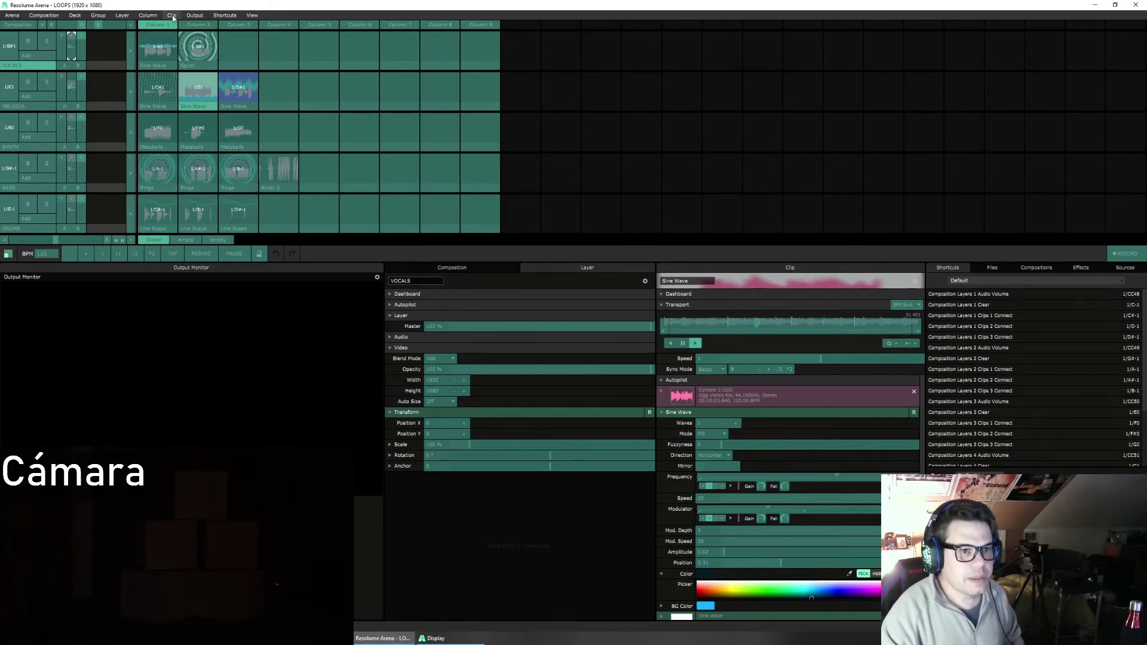
Step: Stop MIDI mapping mode from the Shortcuts menu
left_click(194, 15)
mouse_move(218, 17)
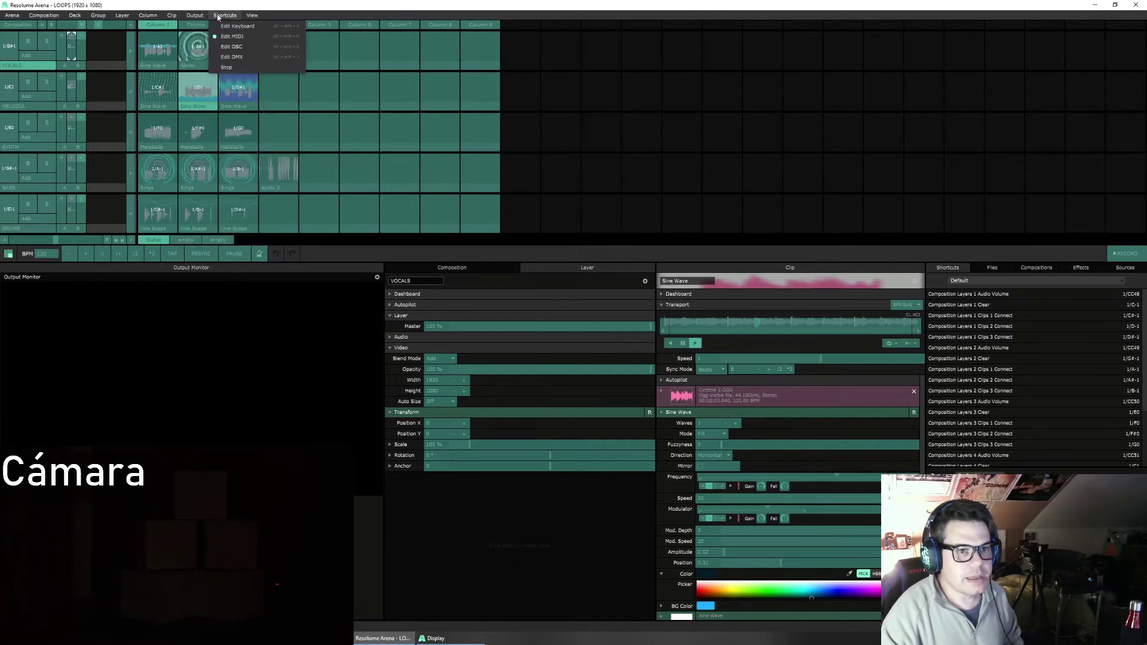
left_click(227, 67)
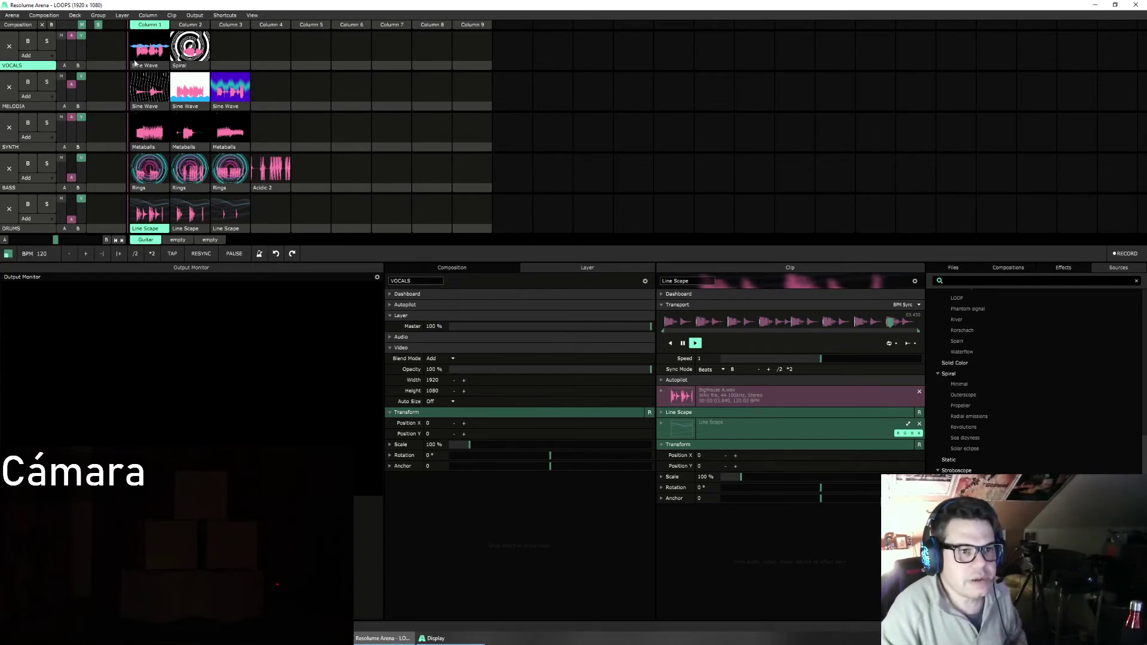
left_click(224, 15)
left_click(239, 37)
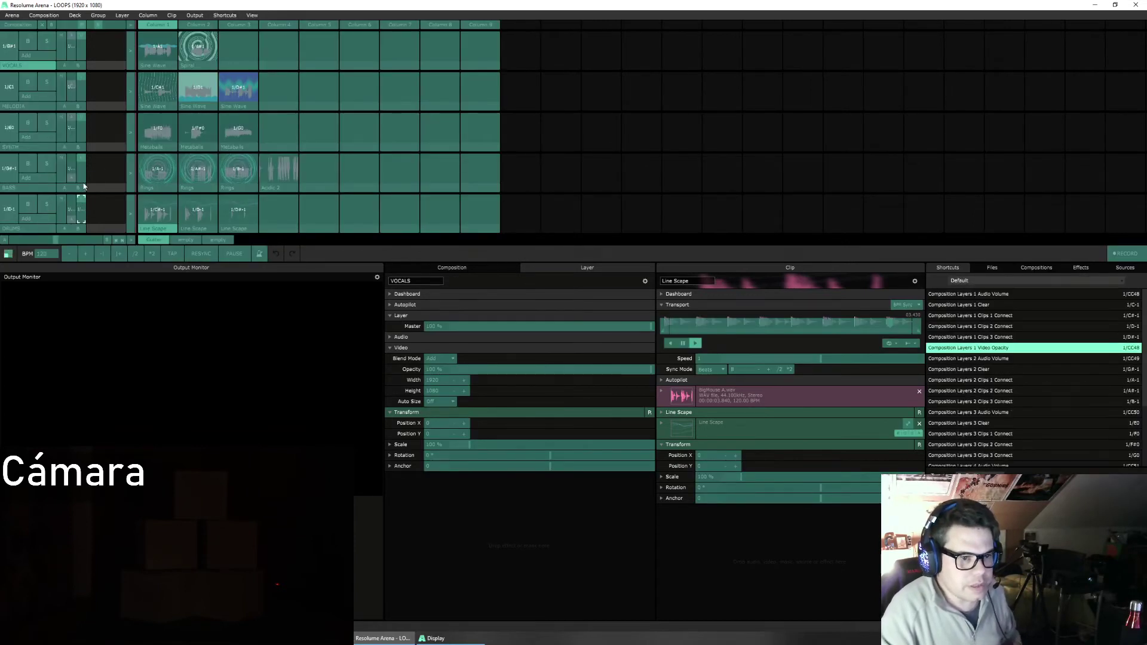
left_click(82, 177)
left_click(82, 132)
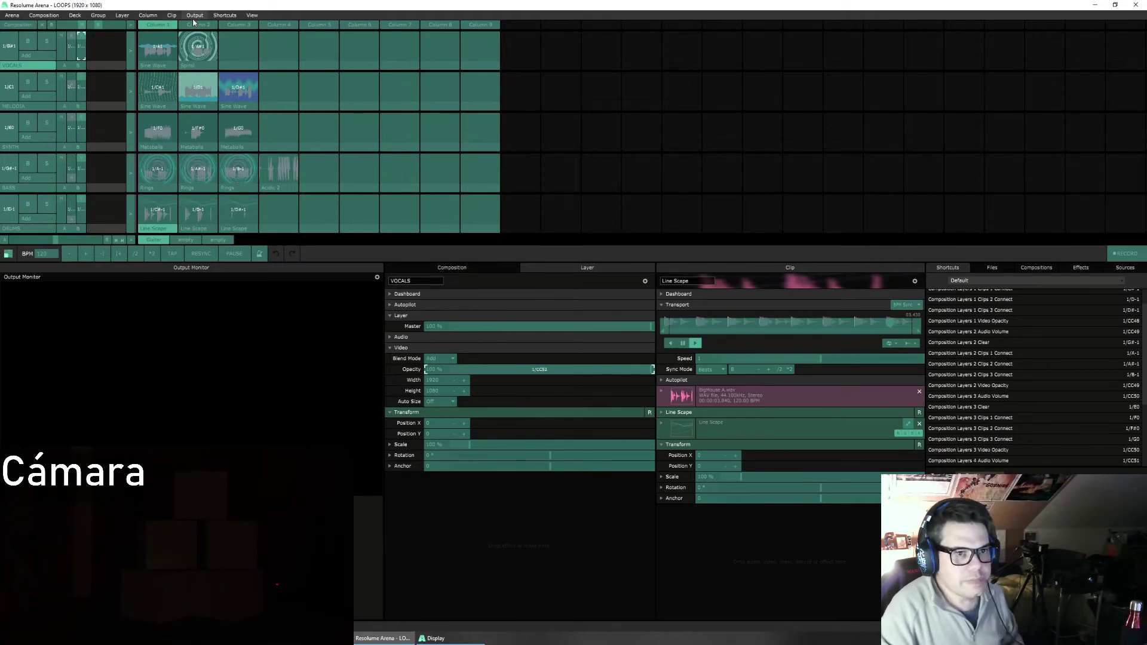
left_click(224, 15)
left_click(249, 68)
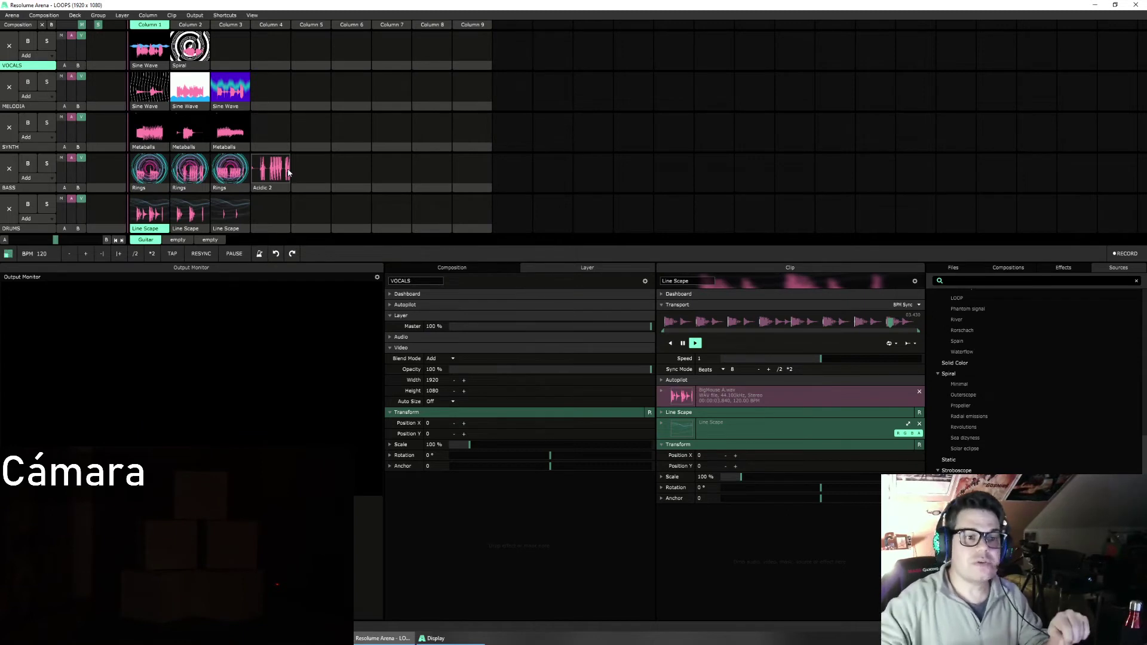
Step: Play the first MELODIA Sine Wave clip and show the Audio | VST effects list
left_click(155, 91)
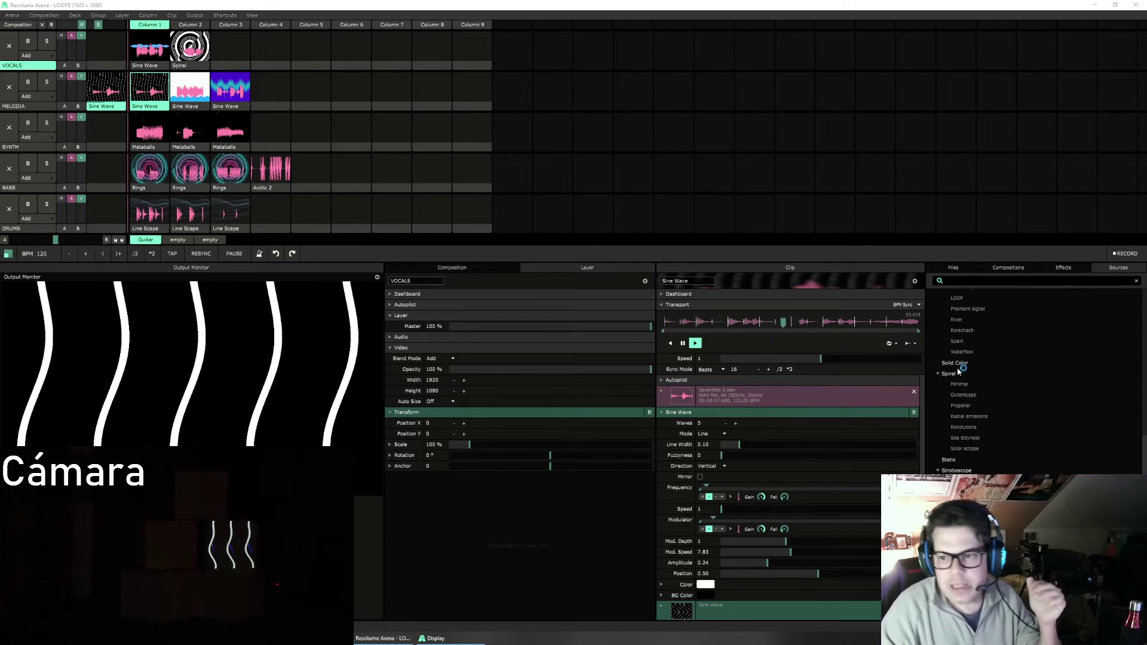
left_click(1063, 267)
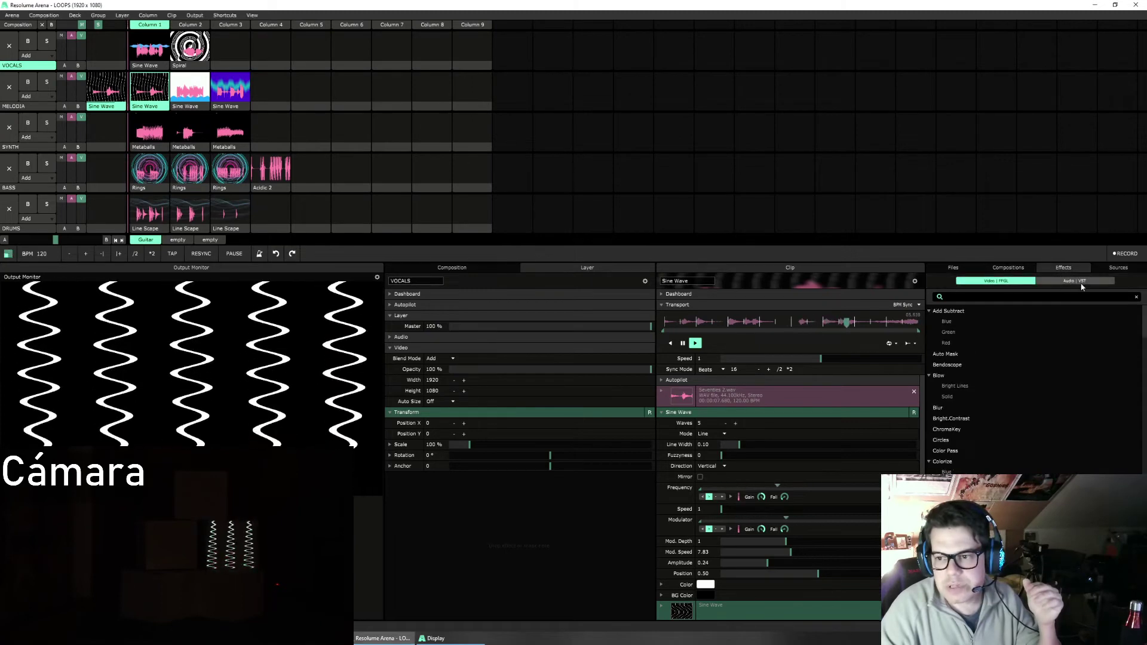
left_click(1078, 281)
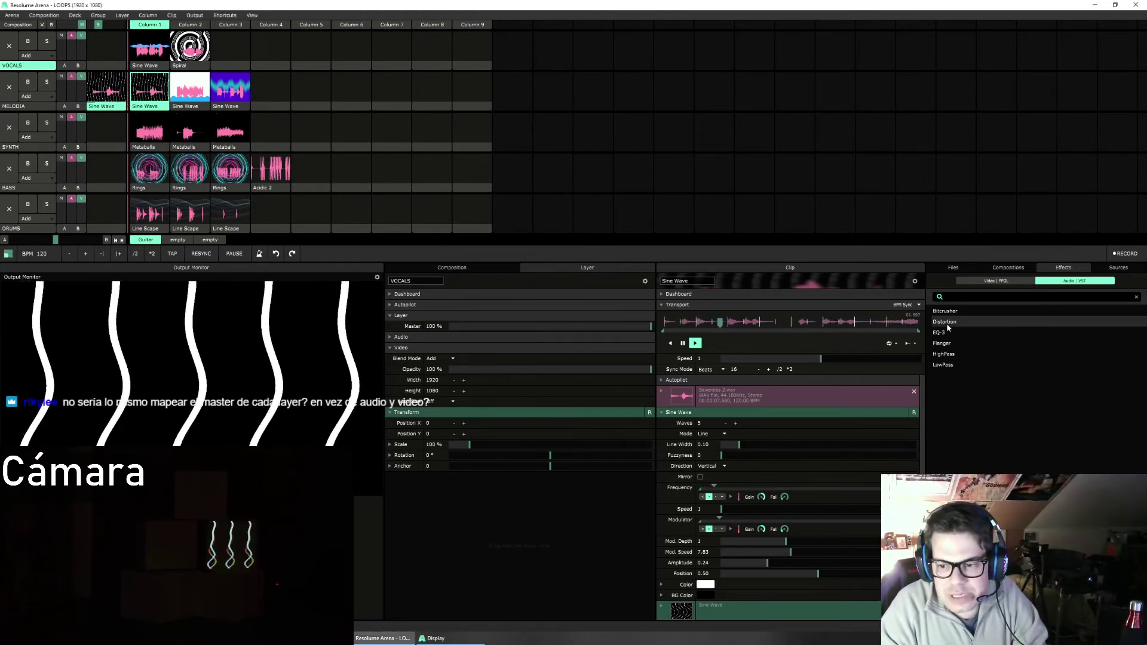
left_click(661, 412)
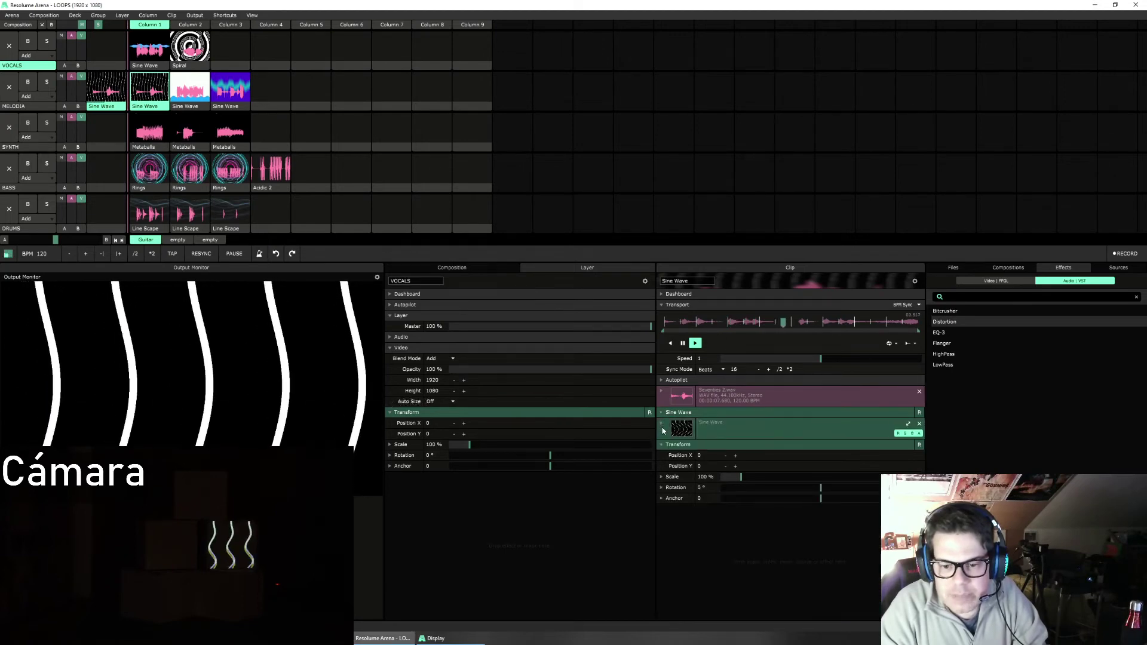
Step: Add Distortion to the Sine Wave clip, try its Drive and Tone, then clear the MELODIA layer
left_click(661, 444)
left_click_drag(944, 321, 773, 521)
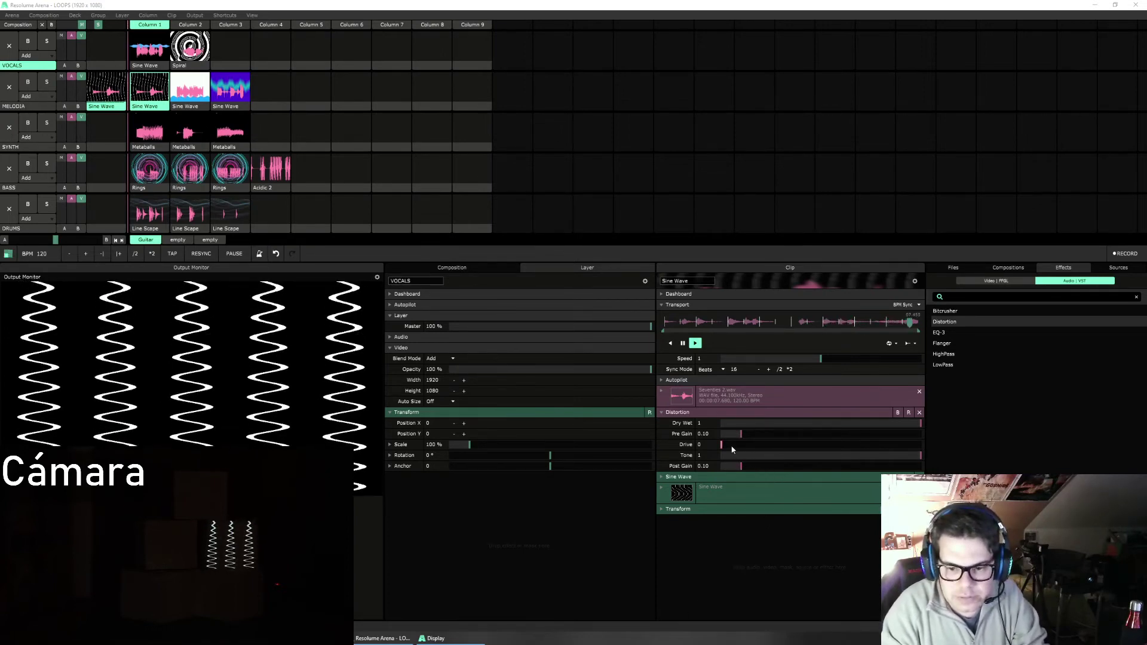
mouse_move(732, 449)
left_mouse_down()
mouse_move(850, 443)
mouse_move(713, 449)
left_mouse_up()
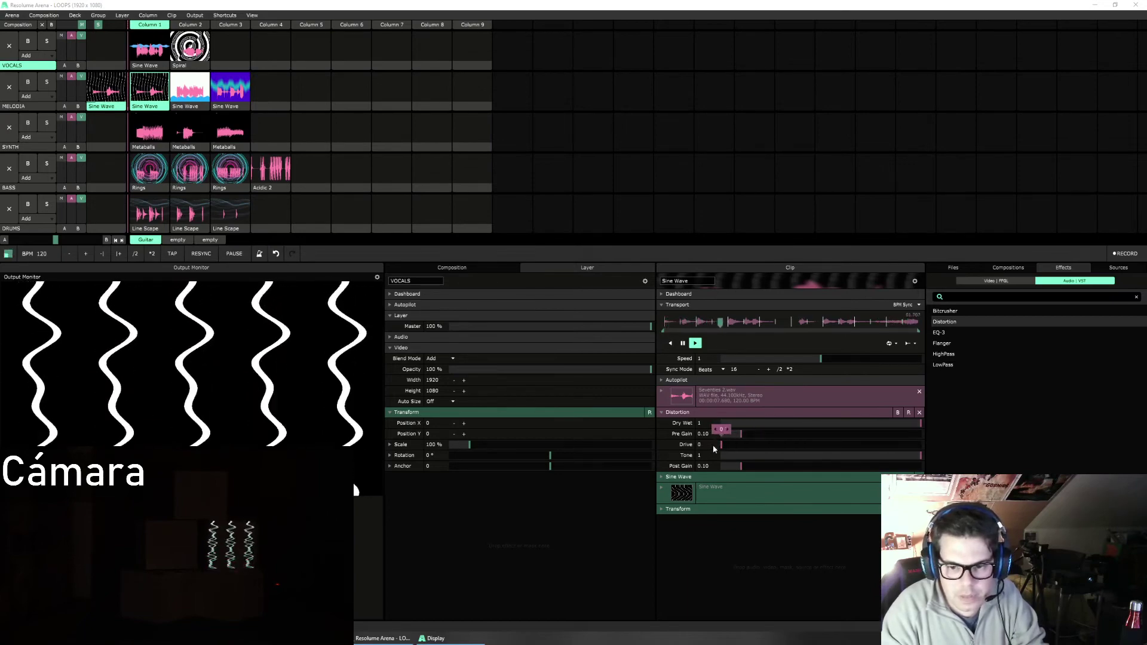
mouse_move(848, 454)
left_mouse_down()
mouse_move(725, 456)
mouse_move(904, 453)
left_mouse_up()
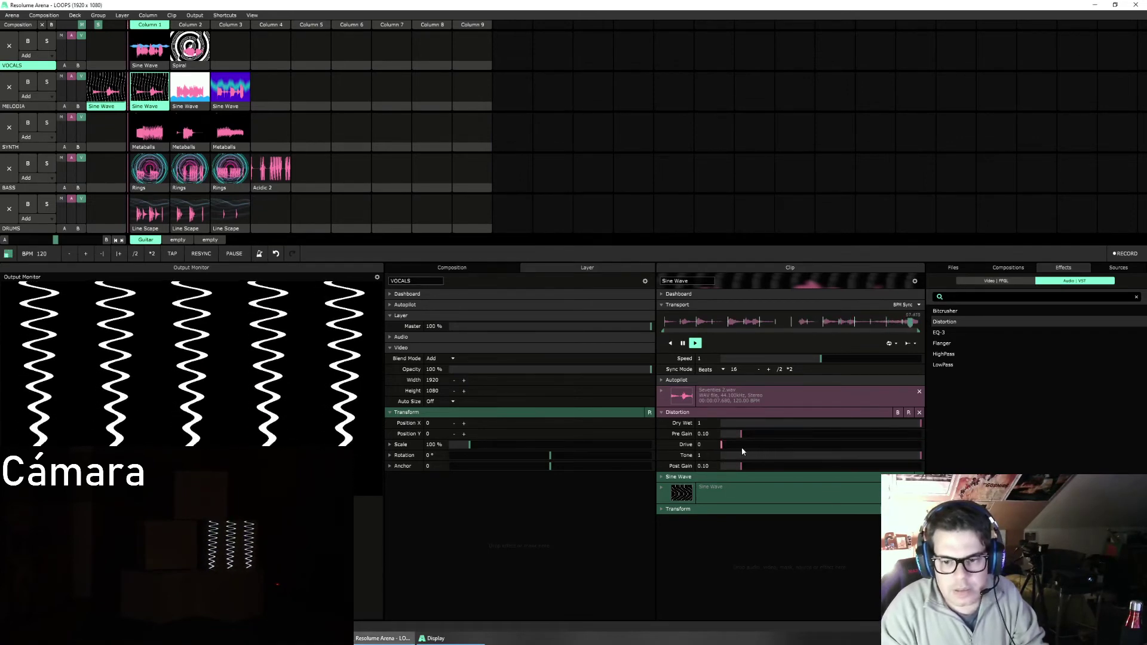
left_click(9, 88)
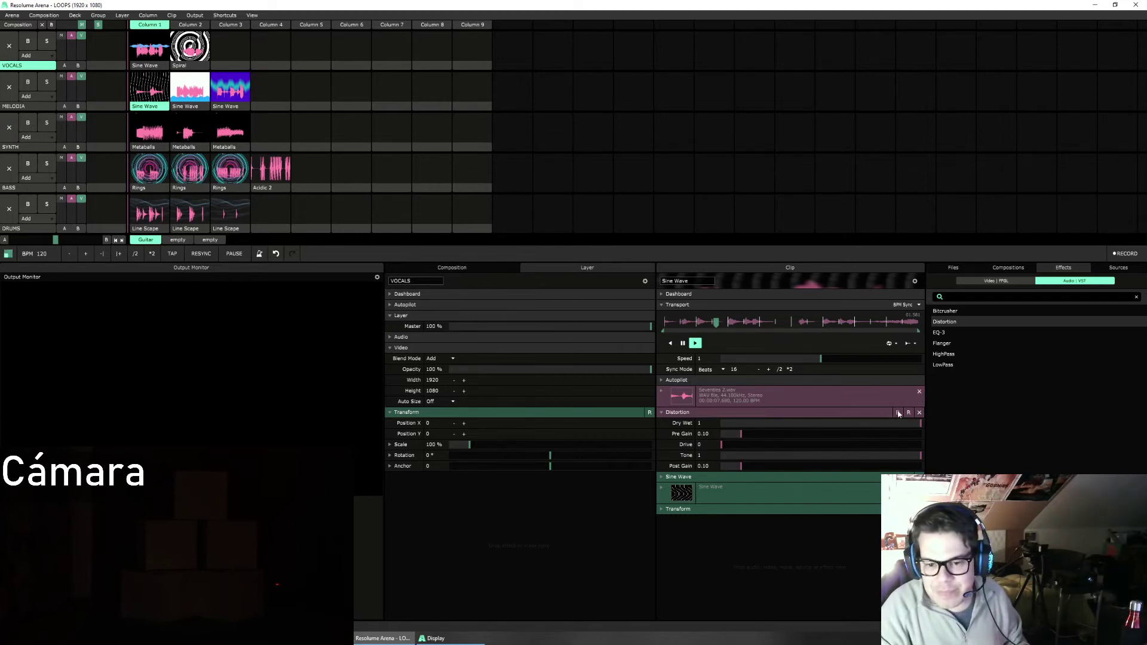
Step: Remove Distortion from the clip, drop it onto a layer, and play the third MELODIA Sine Wave clip
left_click(918, 412)
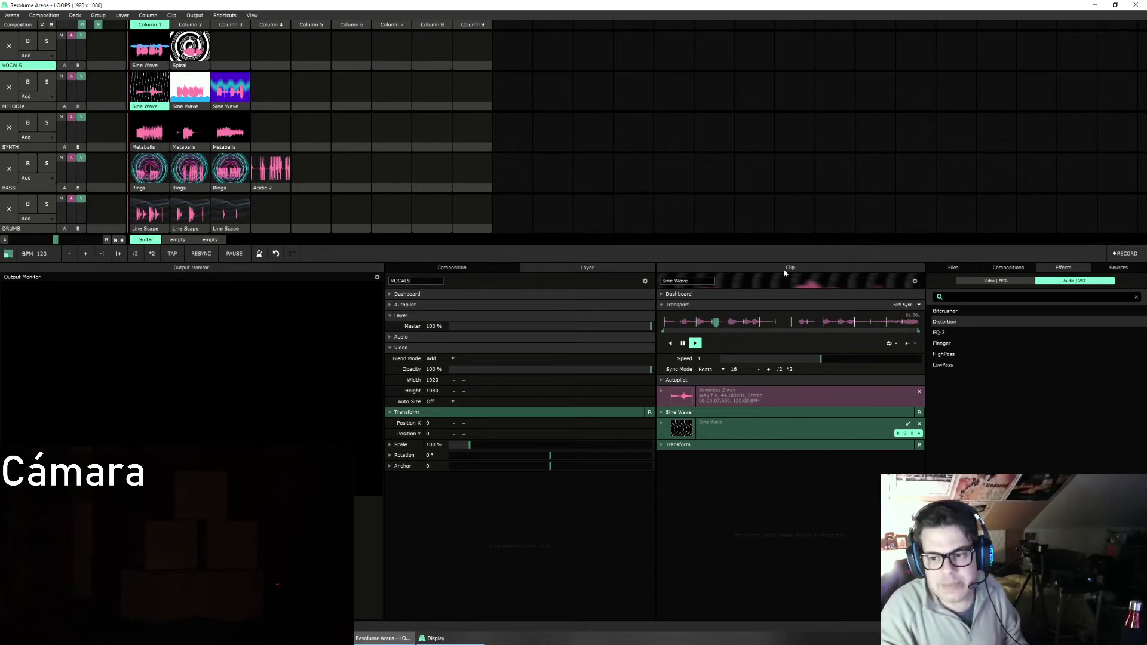
left_click_drag(942, 325, 472, 581)
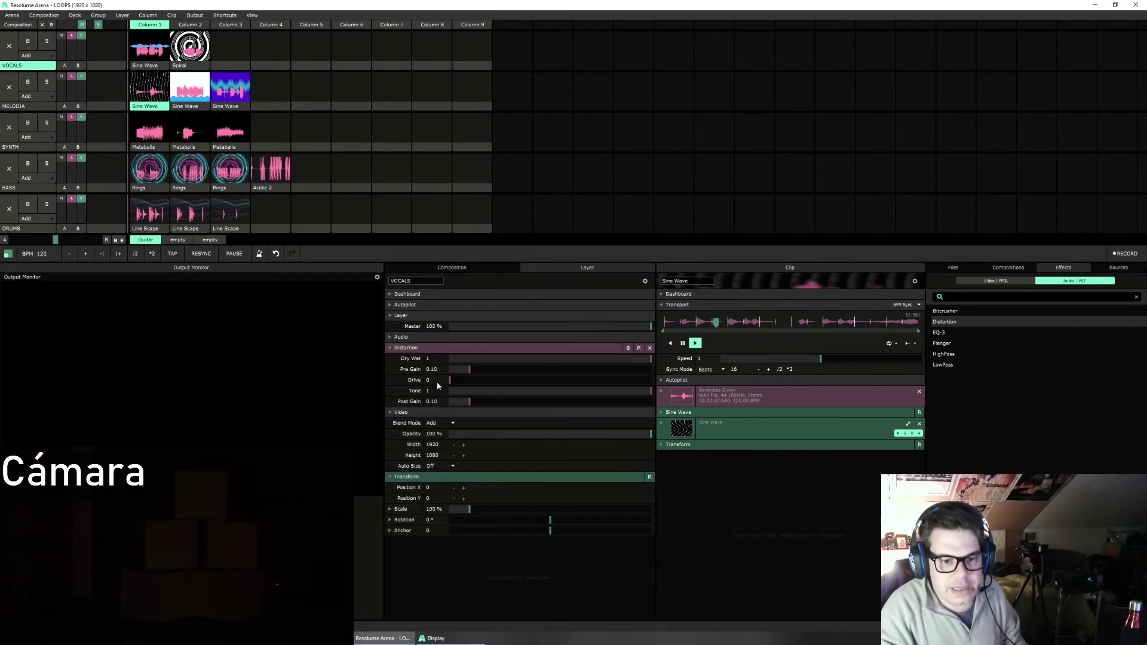
left_click(227, 92)
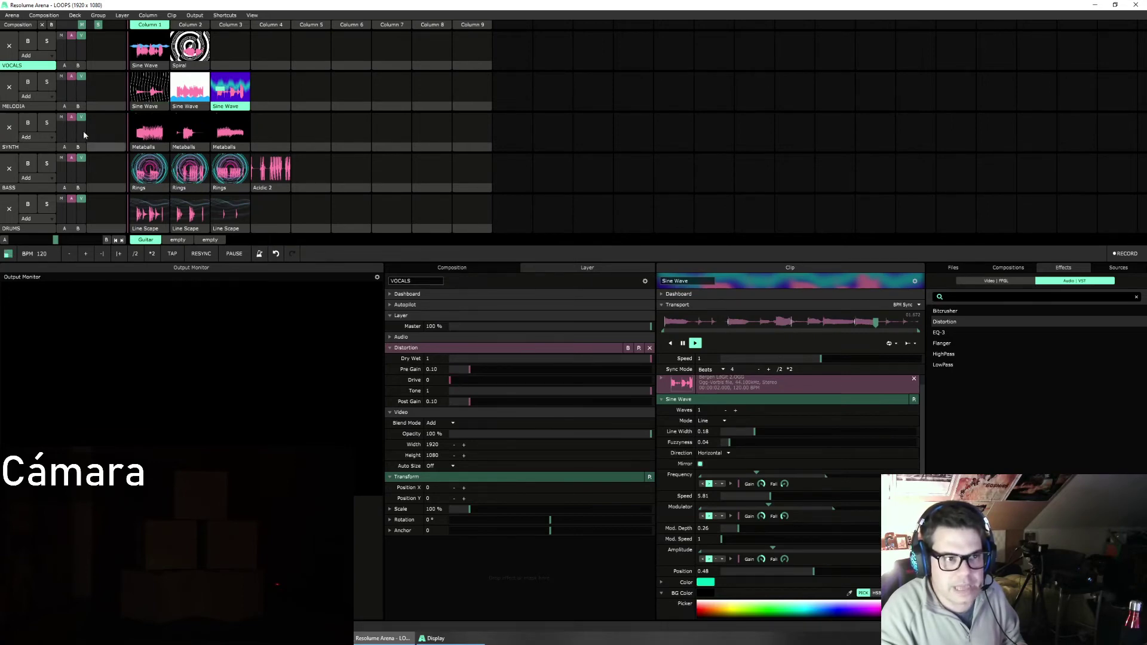
Step: Move Distortion from VOCALS onto the MELODIA layer and raise its Drive to 0.23
left_click(649, 348)
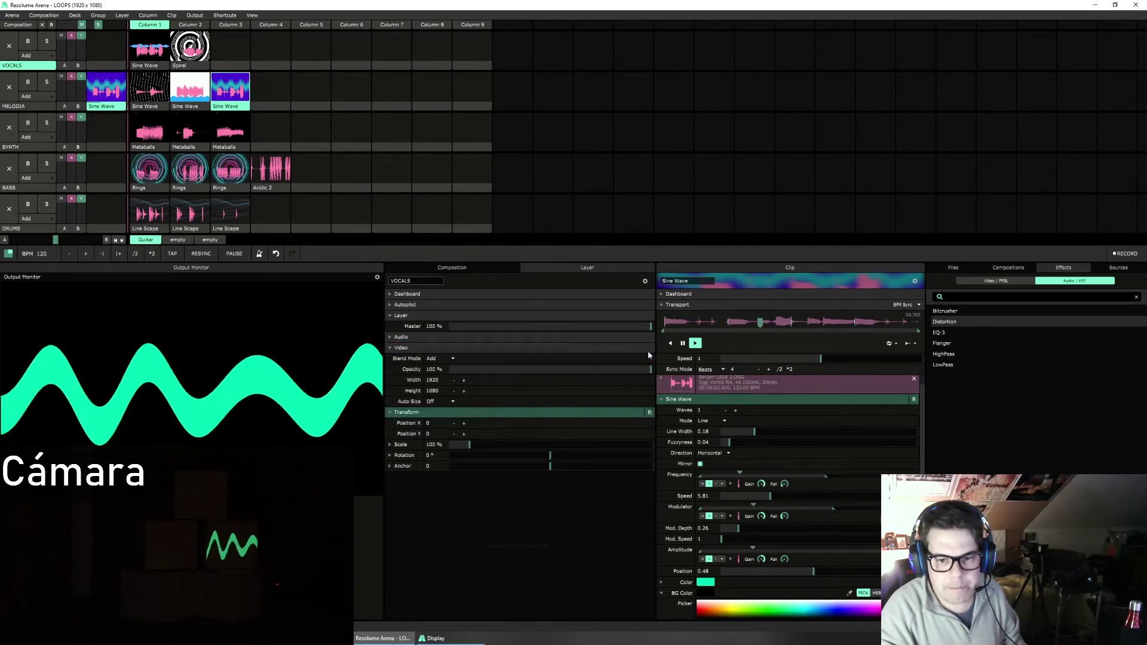
left_click(24, 106)
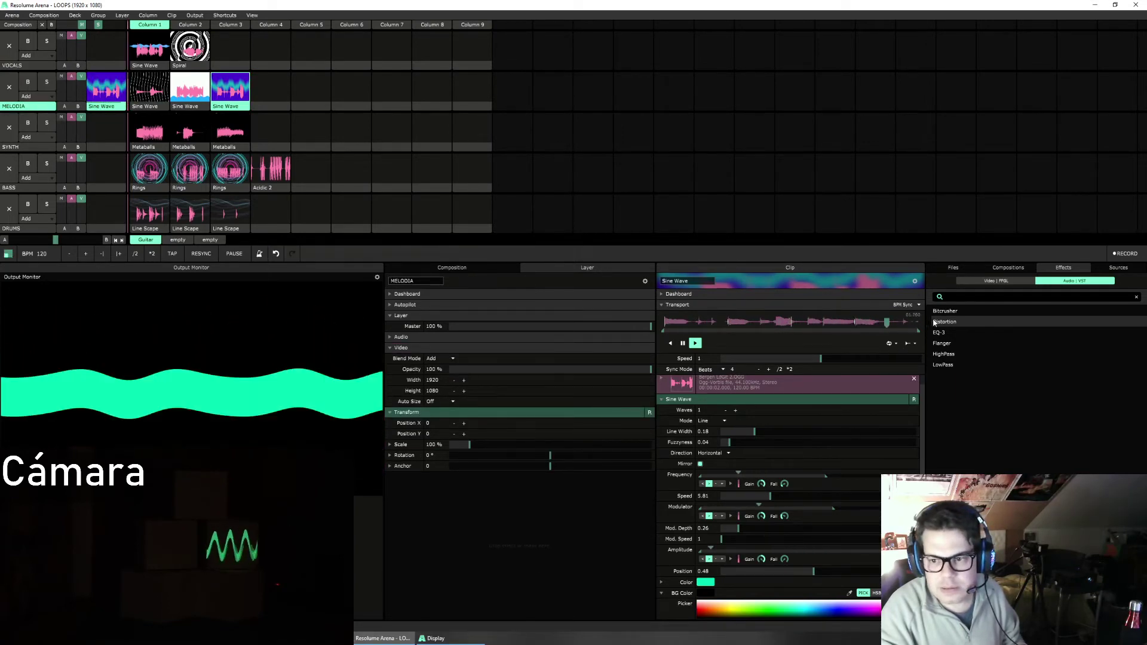
left_click_drag(934, 323, 525, 512)
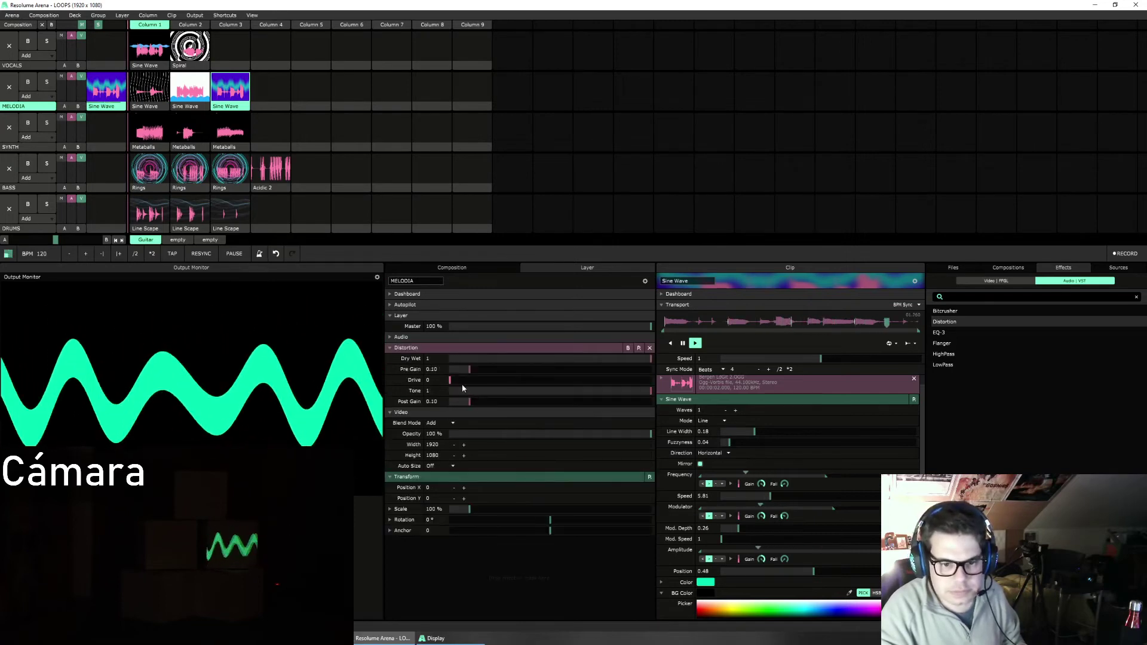
left_click_drag(462, 388, 442, 401)
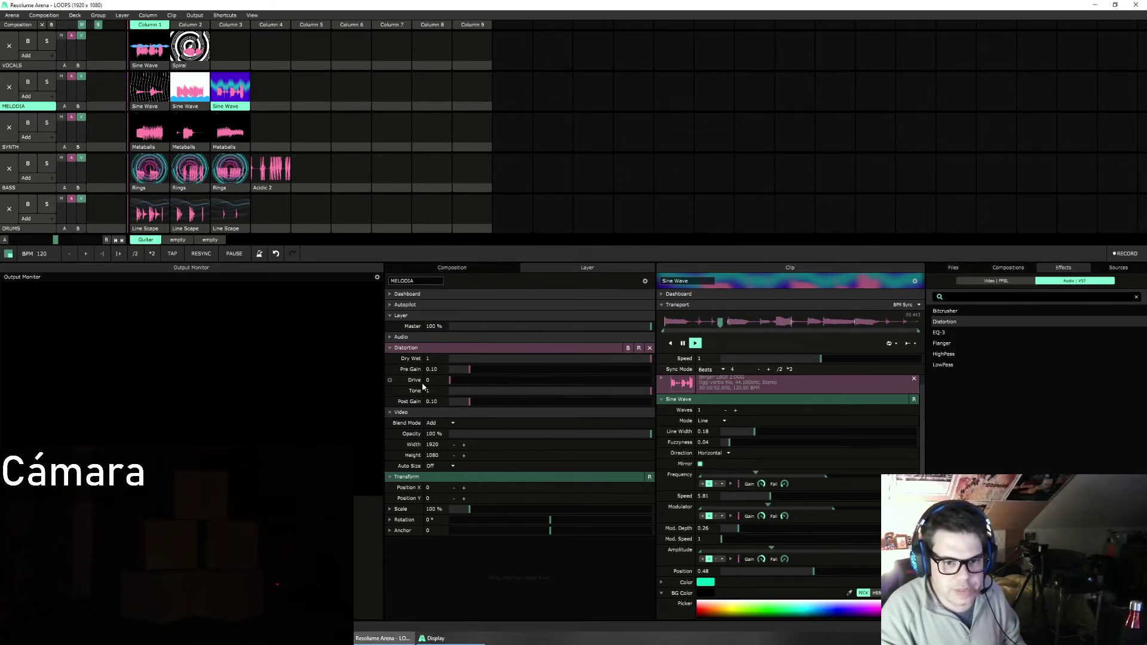
left_click(216, 21)
Step: Assign the MELODIA Distortion Tone slider to an APC knob, then leave MIDI mapping mode
left_click(231, 37)
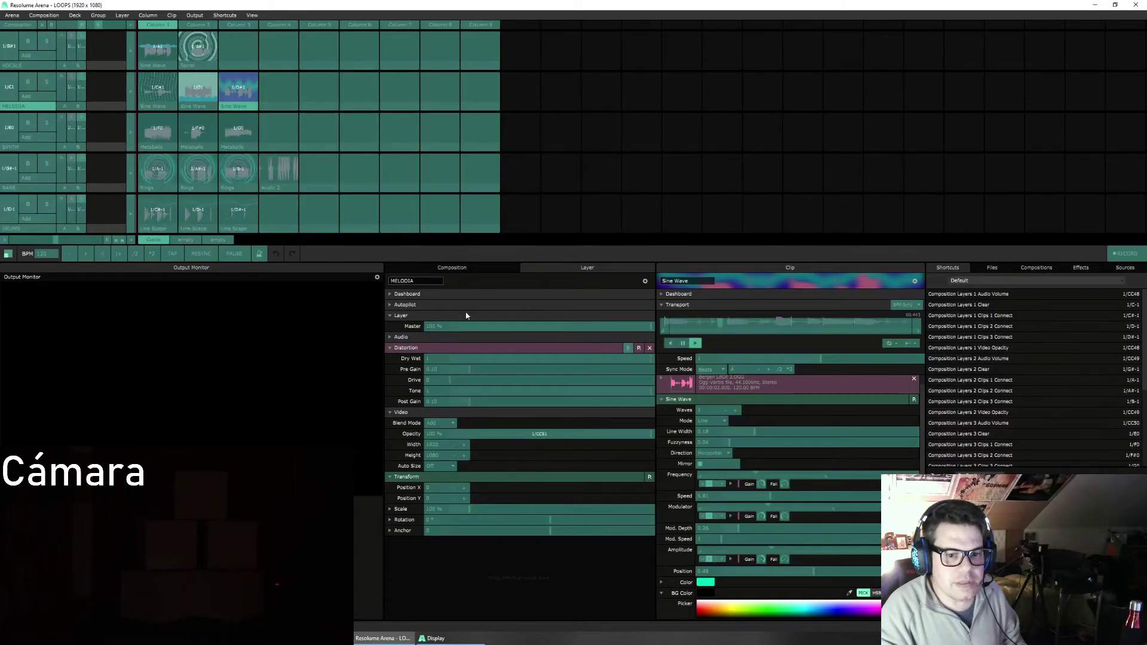
left_click(455, 391)
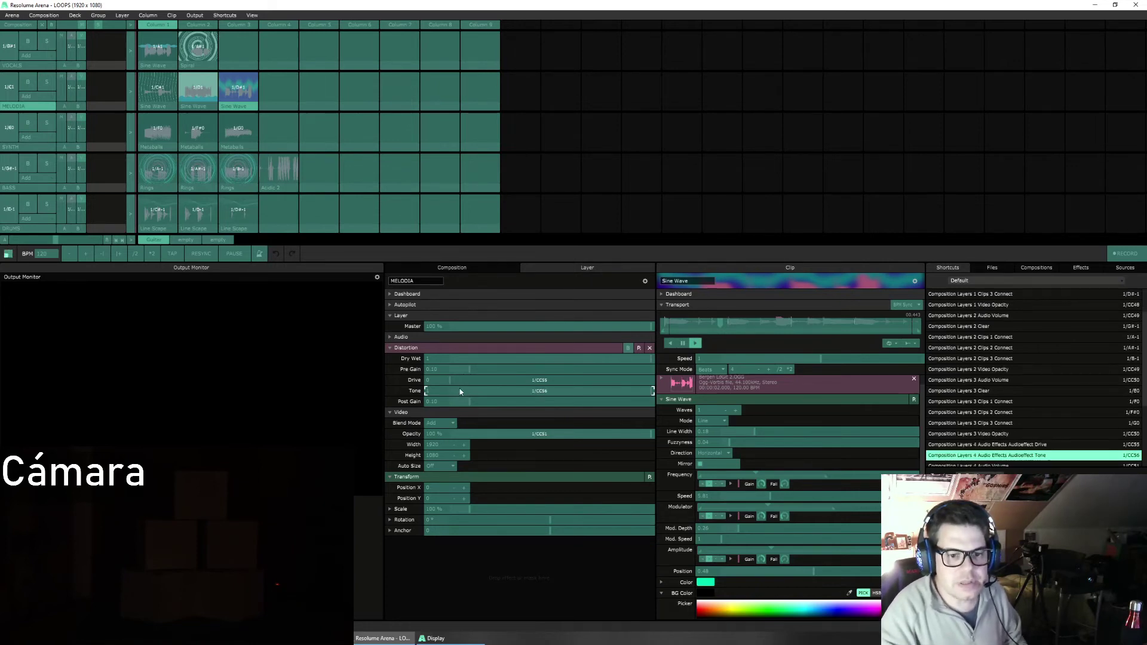
left_click(224, 15)
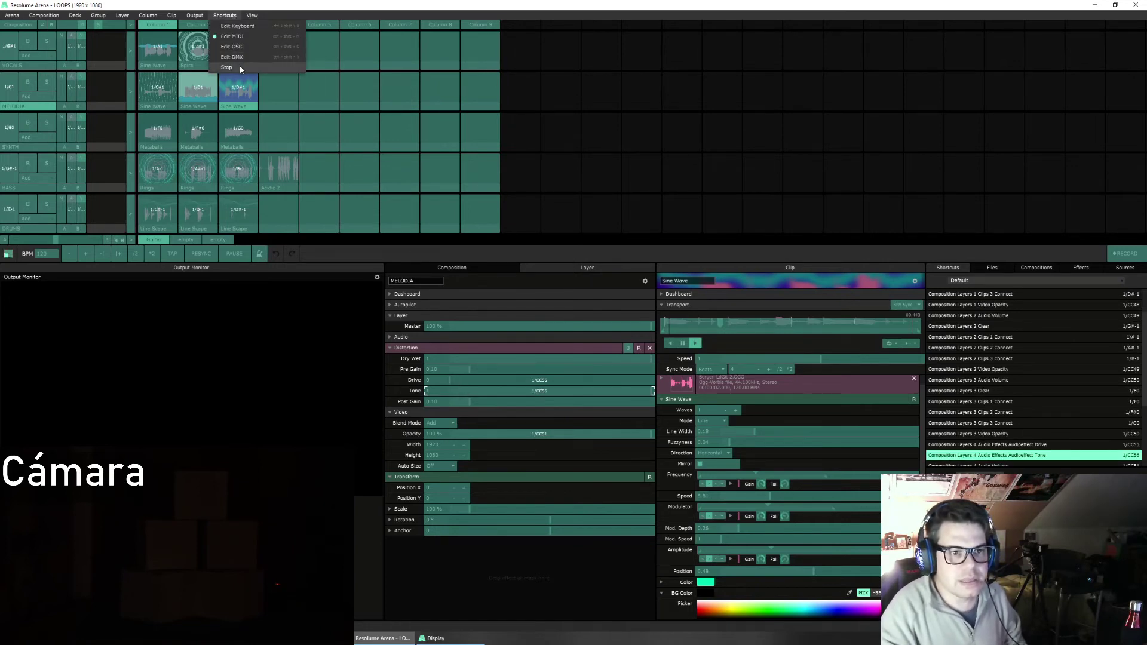
left_click(227, 68)
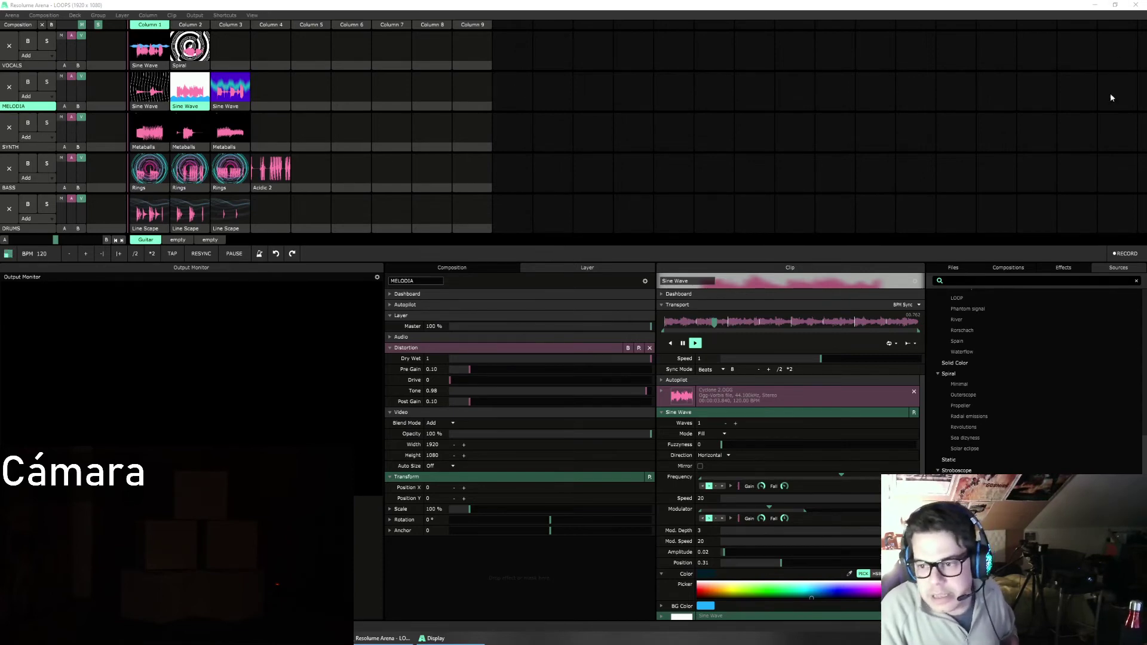
Step: Search the Video | FFGL effects for 'gl' and drag Shift Glitch onto the MELODIA layer
left_click(1068, 263)
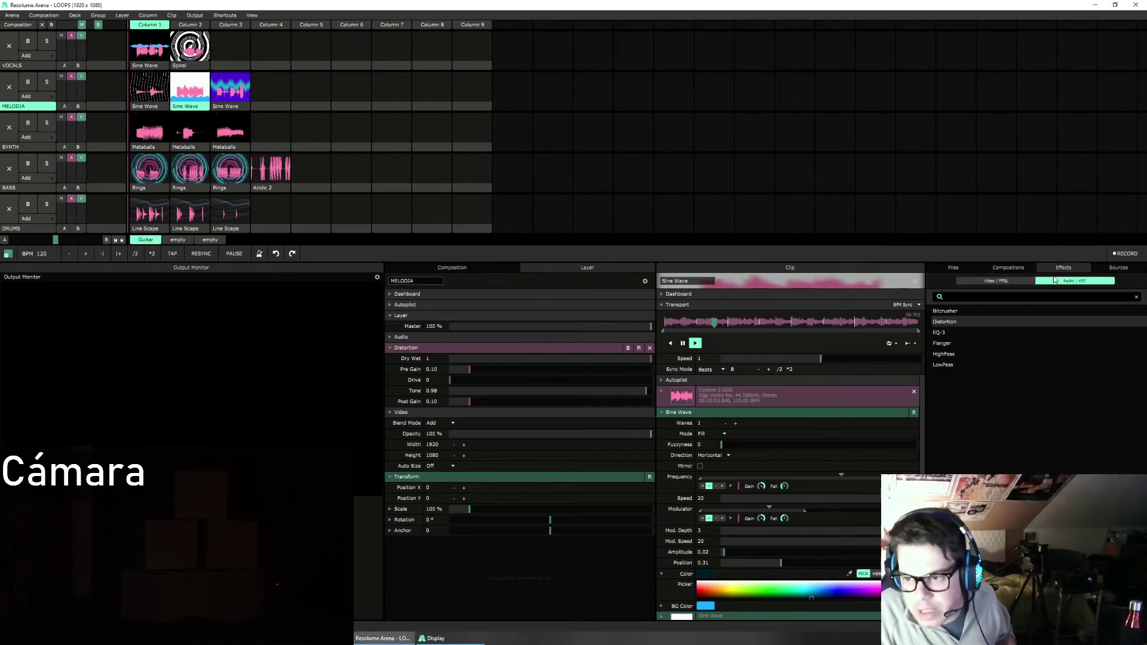
left_click(1009, 282)
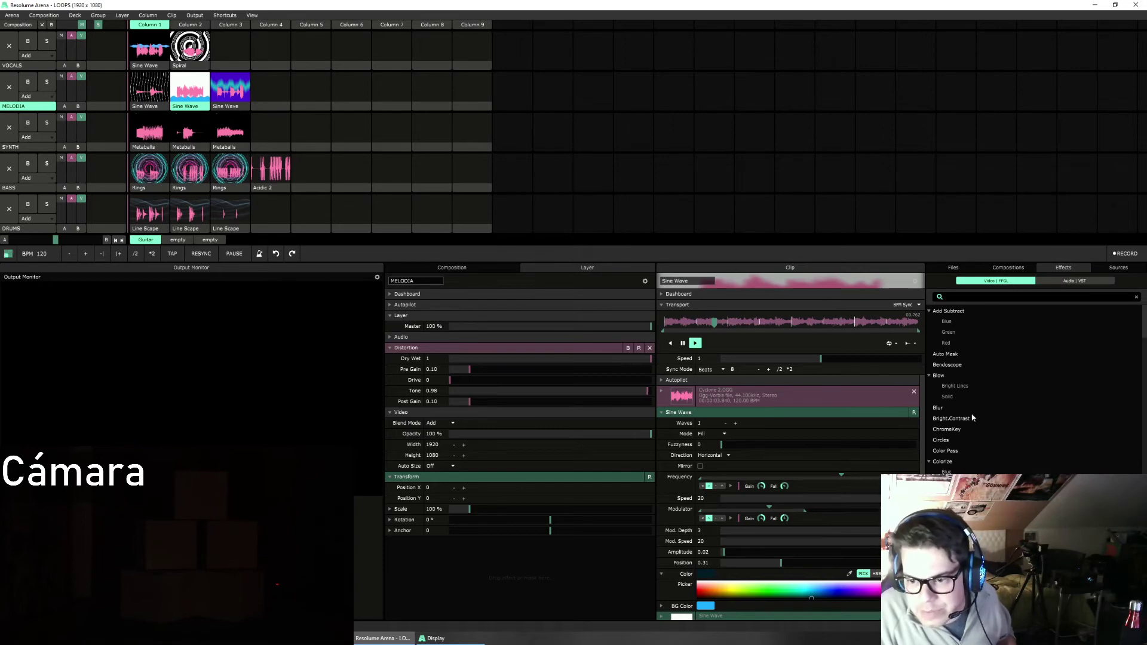
scroll(972, 416, "down", 6)
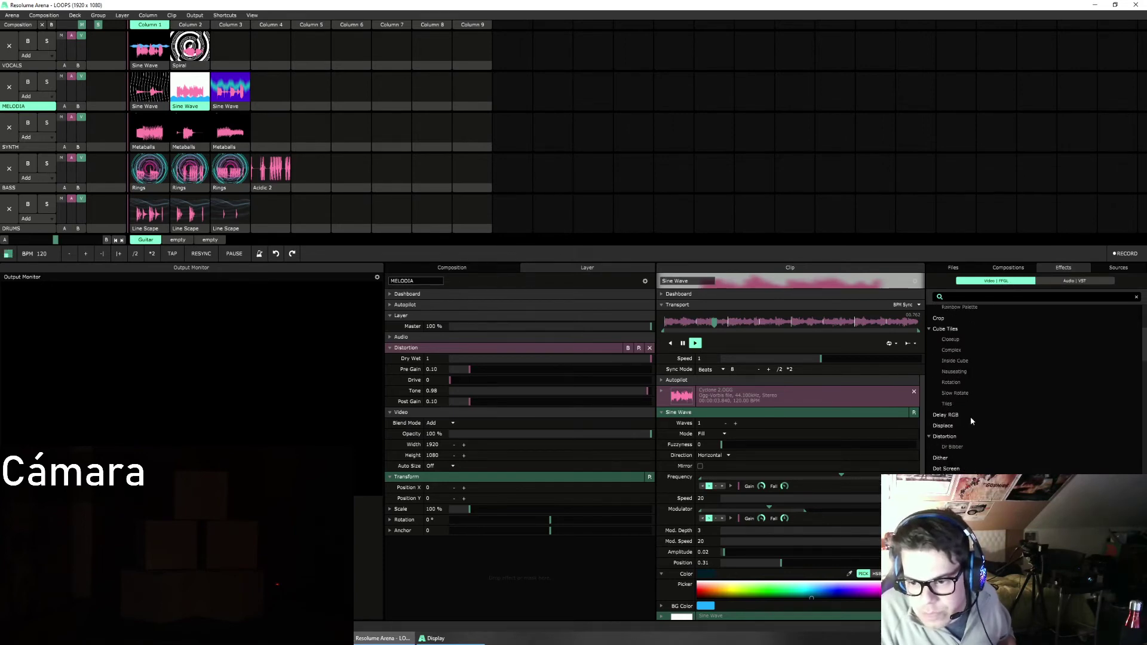
scroll(971, 420, "down", 3)
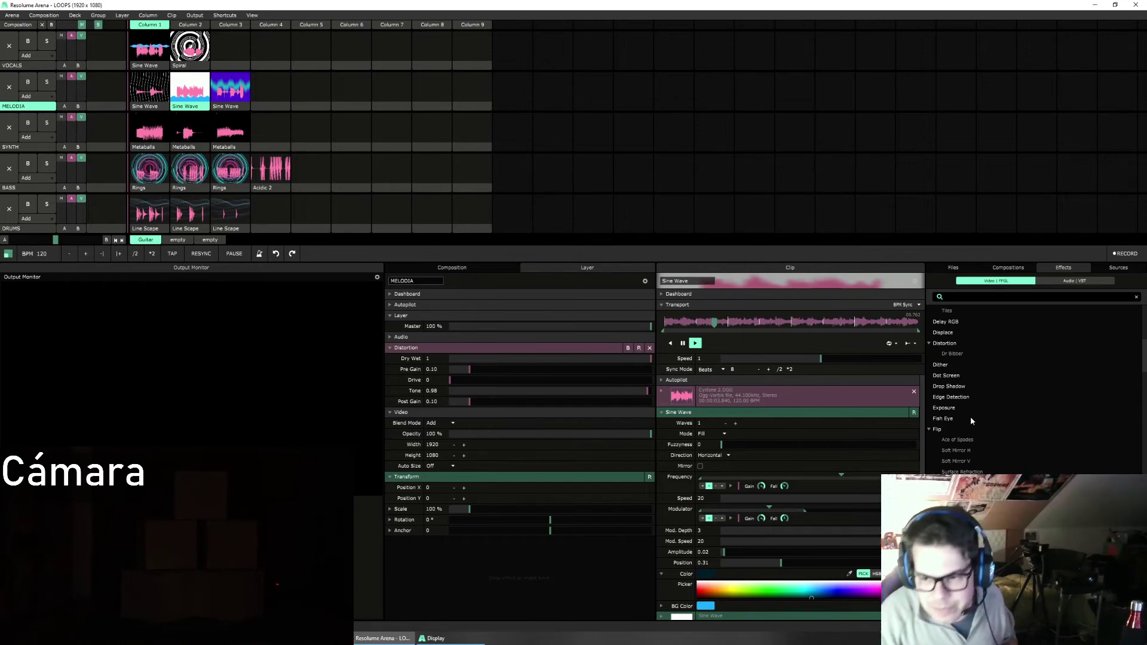
scroll(971, 418, "down", 4)
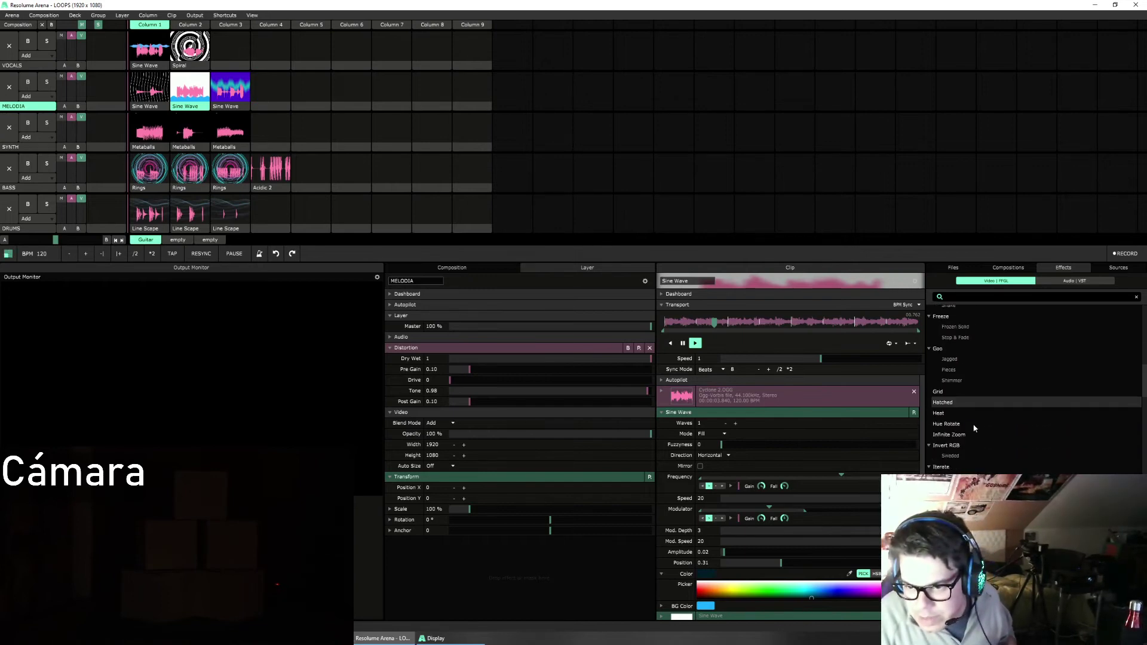
scroll(978, 435, "down", 3)
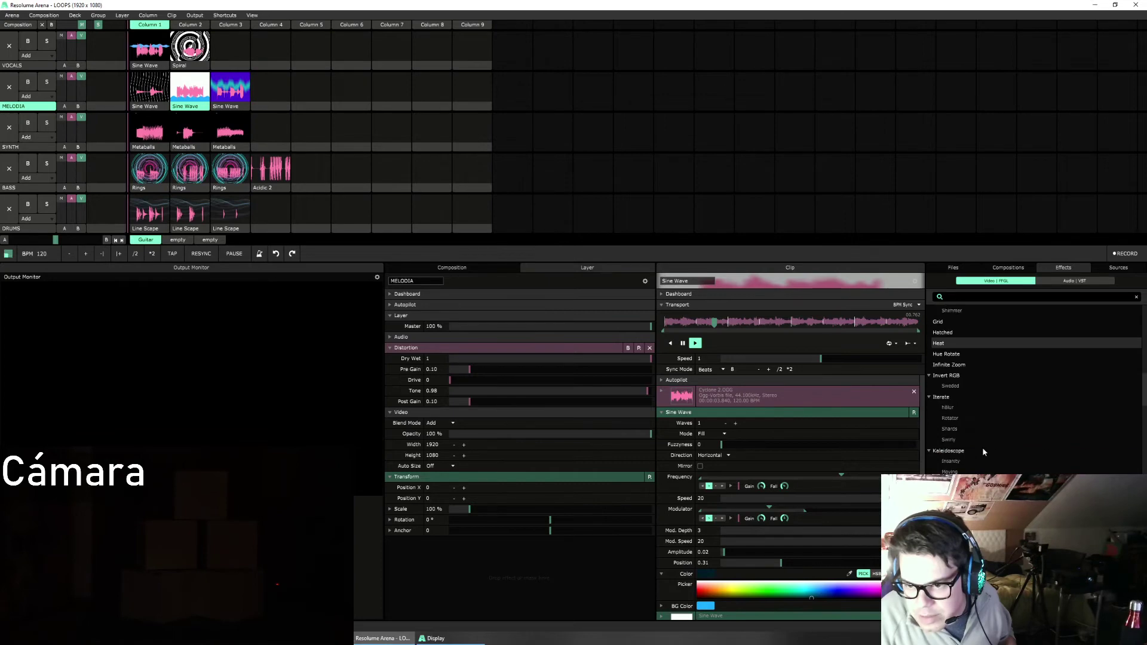
scroll(982, 447, "down", 2)
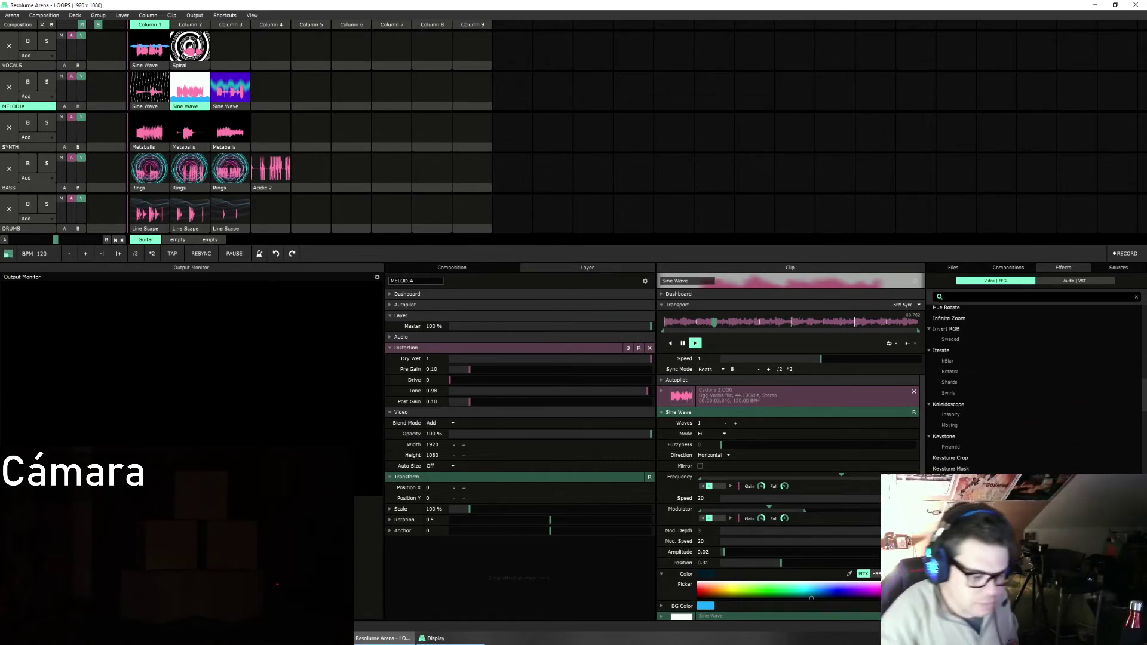
type("g")
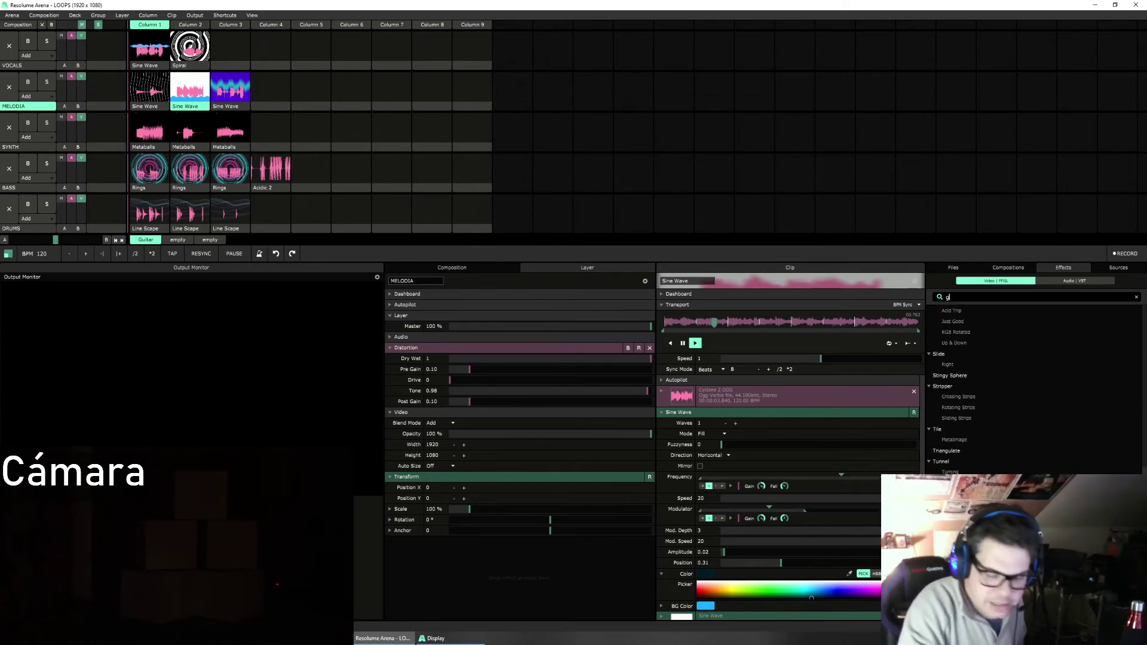
type("l")
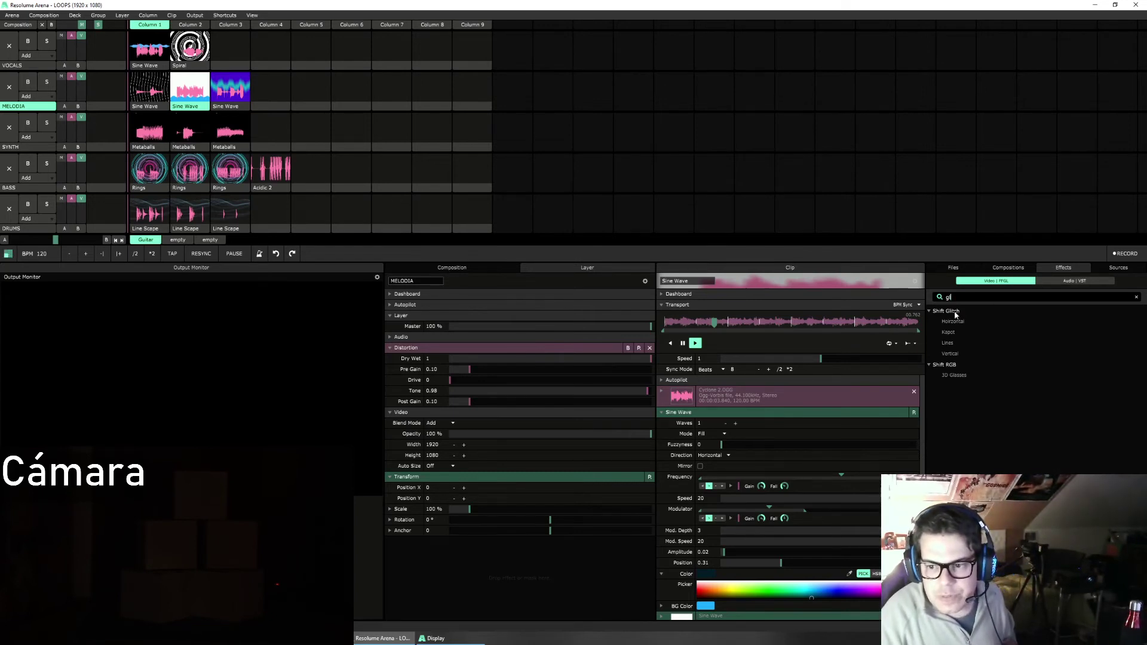
left_click_drag(954, 312, 524, 591)
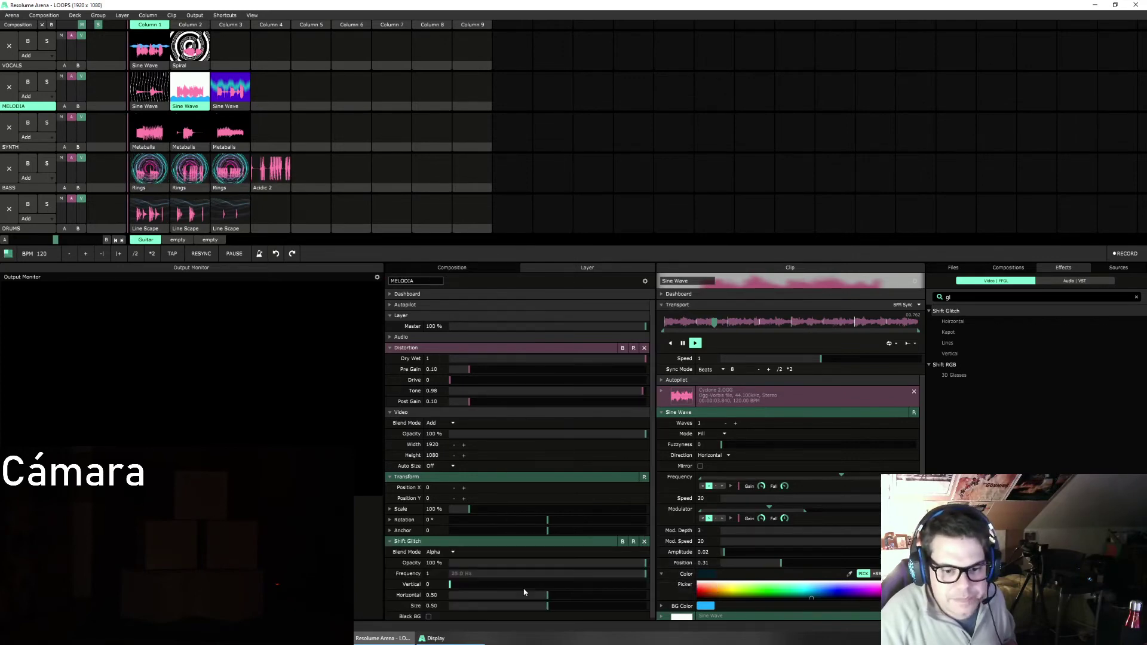
Step: Play the MELODIA Sine Wave clip, collapse Distortion and Video, and set Shift Glitch Horizontal to 0
left_click(201, 100)
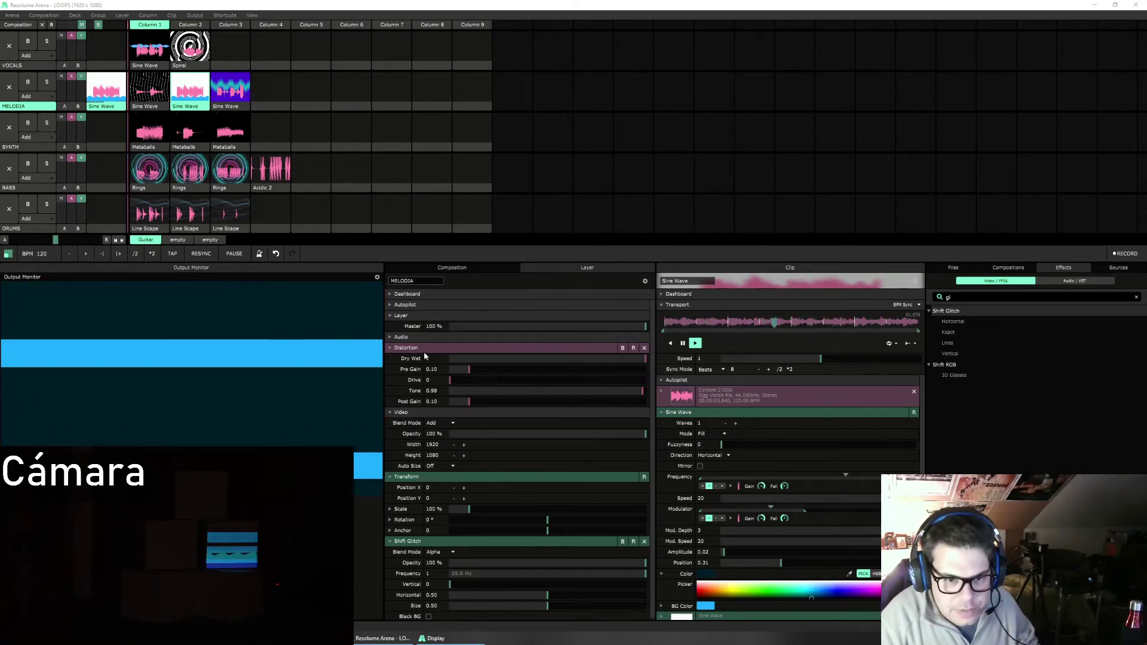
left_click(389, 349)
left_click(389, 358)
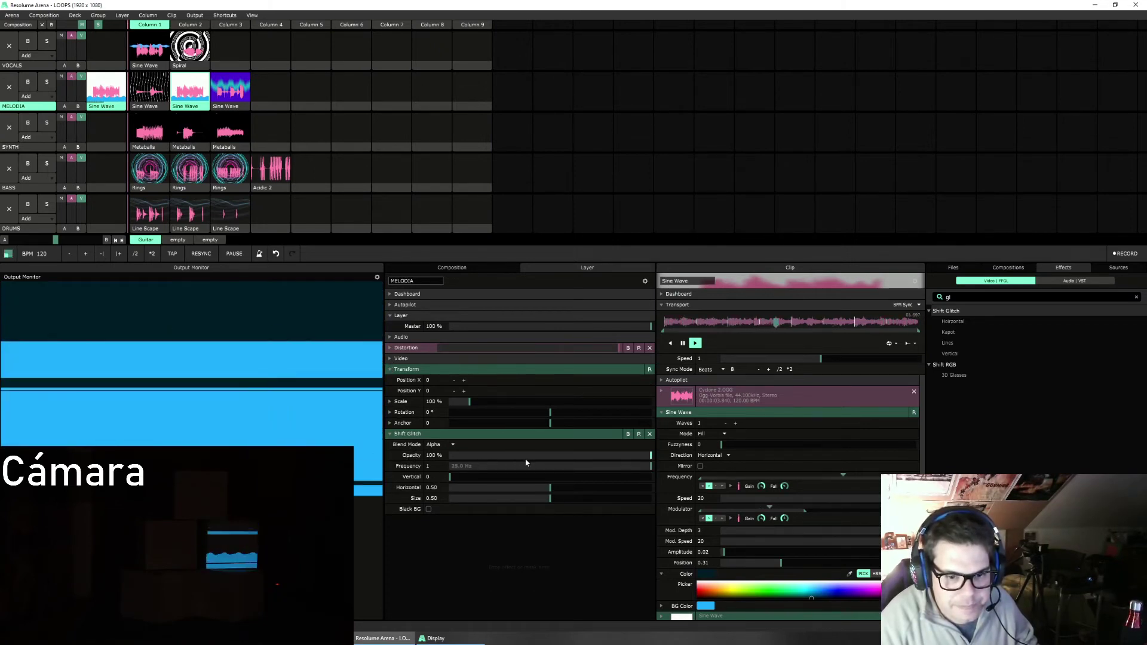
mouse_move(650, 455)
left_mouse_down()
mouse_move(451, 456)
mouse_move(651, 455)
left_mouse_up()
left_click_drag(549, 487, 513, 490)
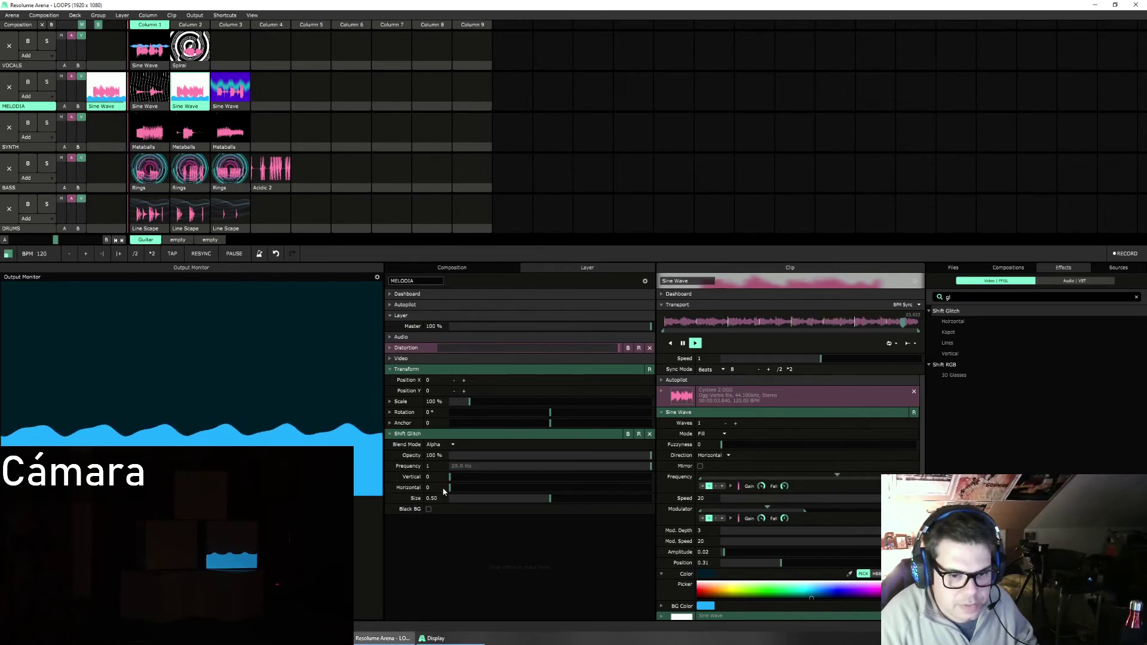
left_click(449, 478)
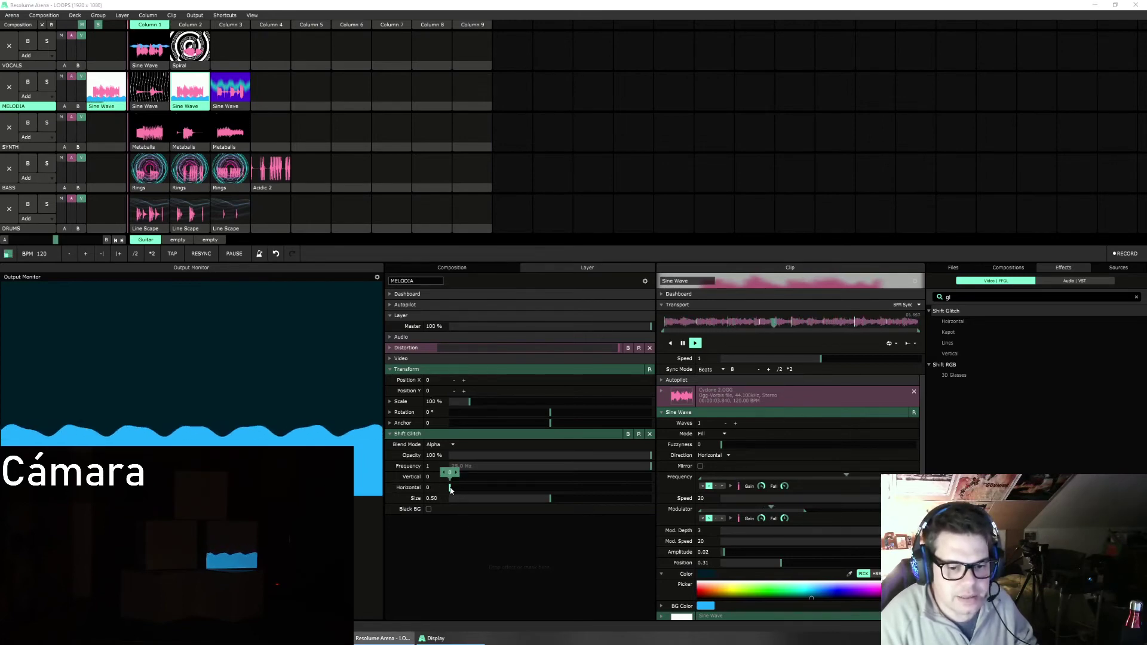
left_click(226, 15)
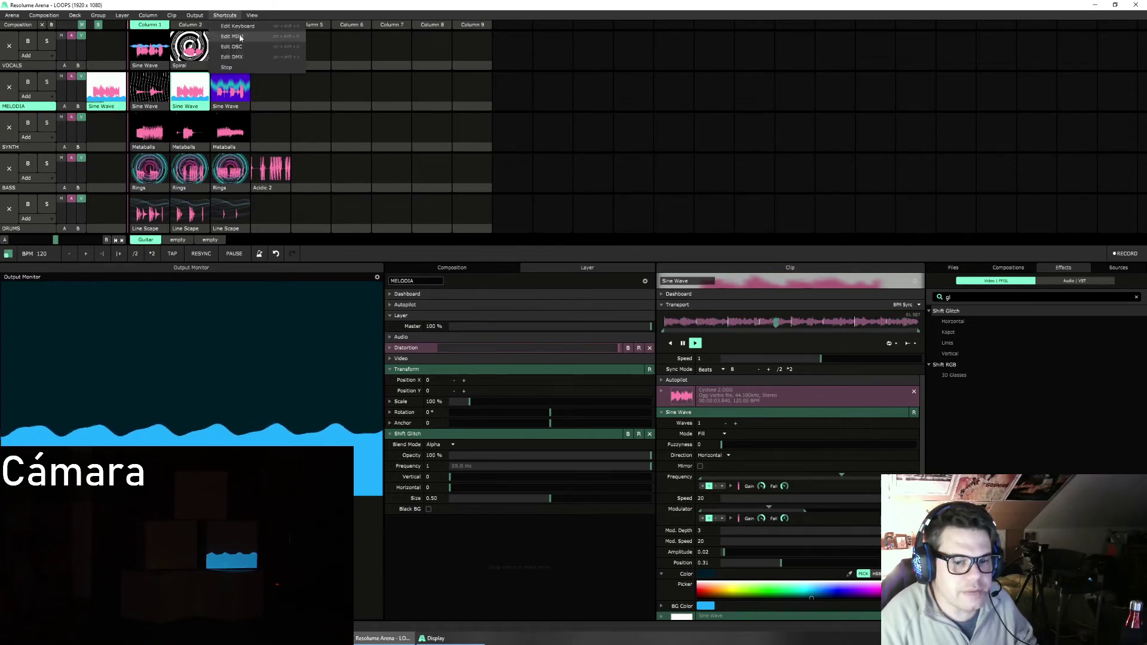
Step: Map Shift Glitch Horizontal to a controller knob, stop mapping, then lower Frequency to 1
left_click(237, 25)
left_click(436, 489)
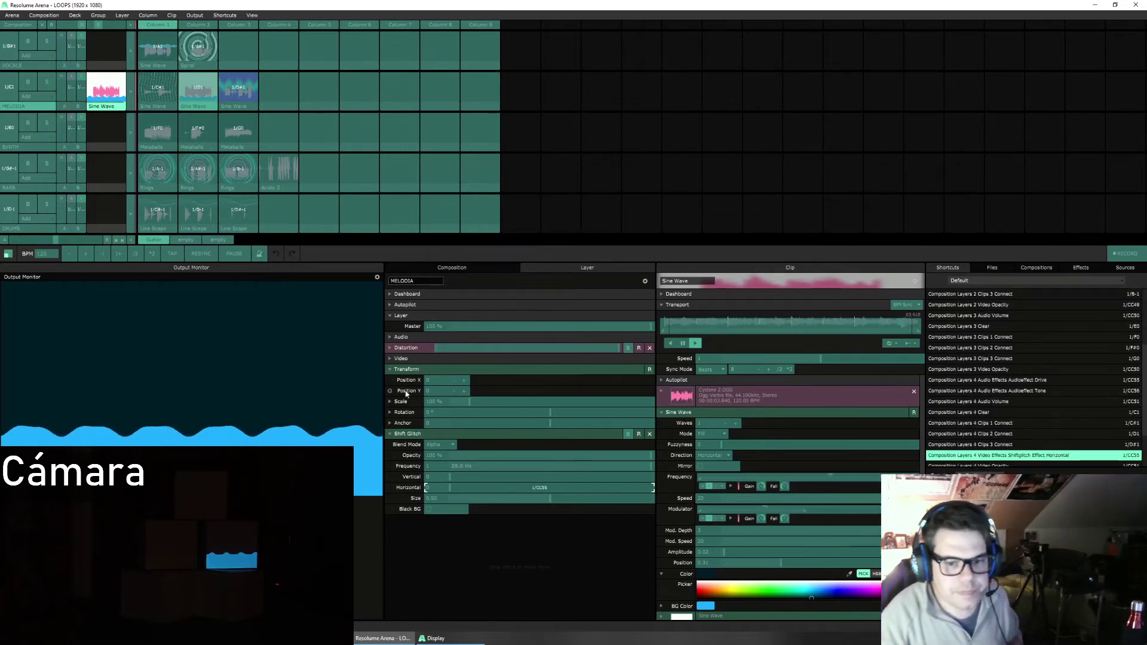
left_click(224, 15)
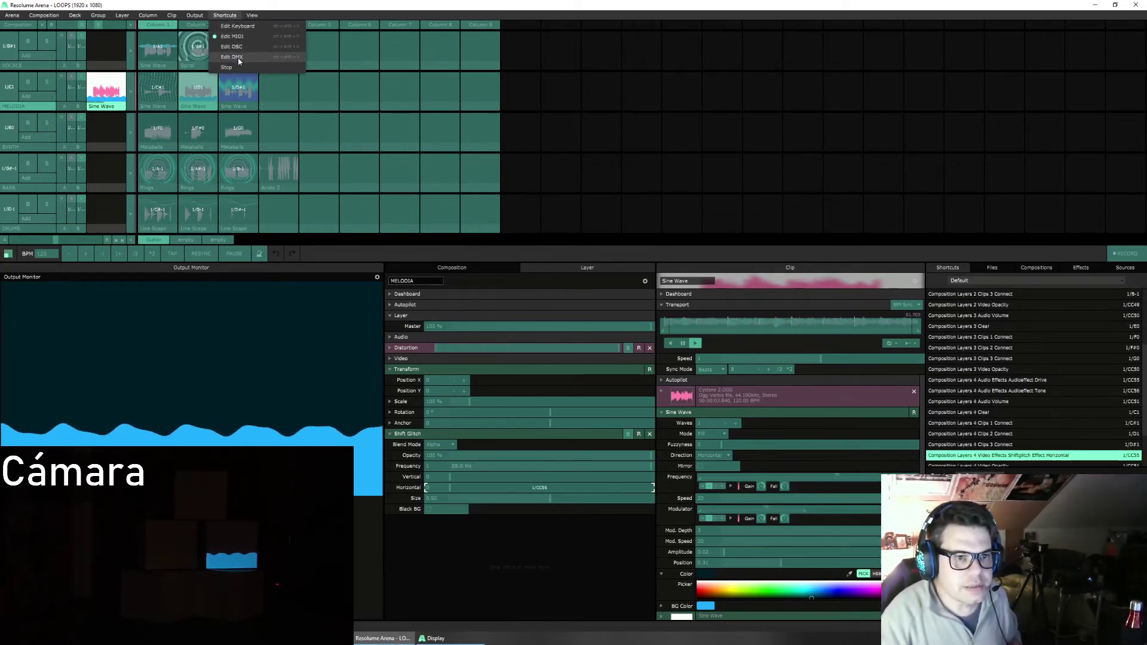
left_click(227, 66)
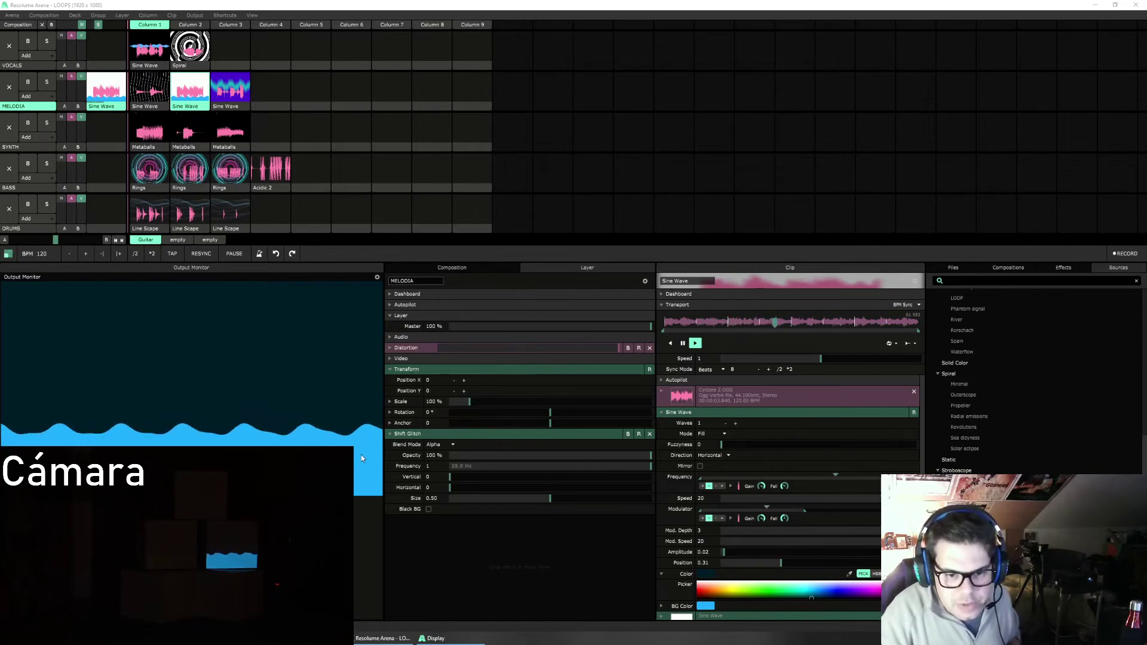
mouse_move(650, 466)
left_mouse_down()
mouse_move(467, 469)
mouse_move(663, 470)
left_mouse_up()
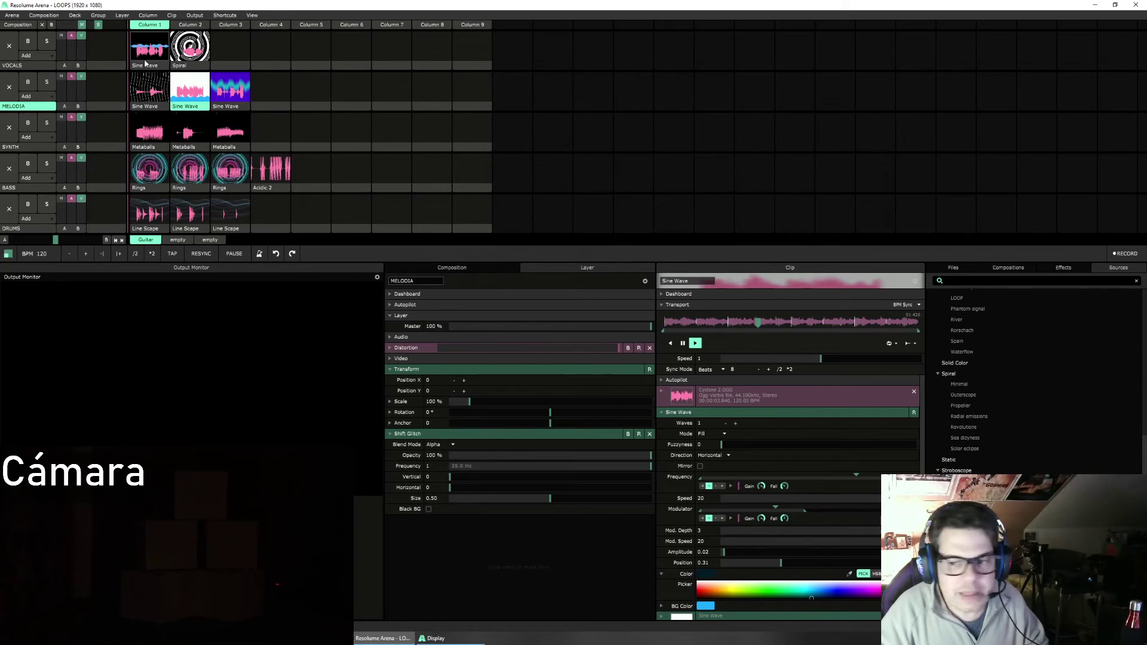
Step: Show the audio effects list and launch the Spiral clip on the VOCALS layer
left_click(1054, 268)
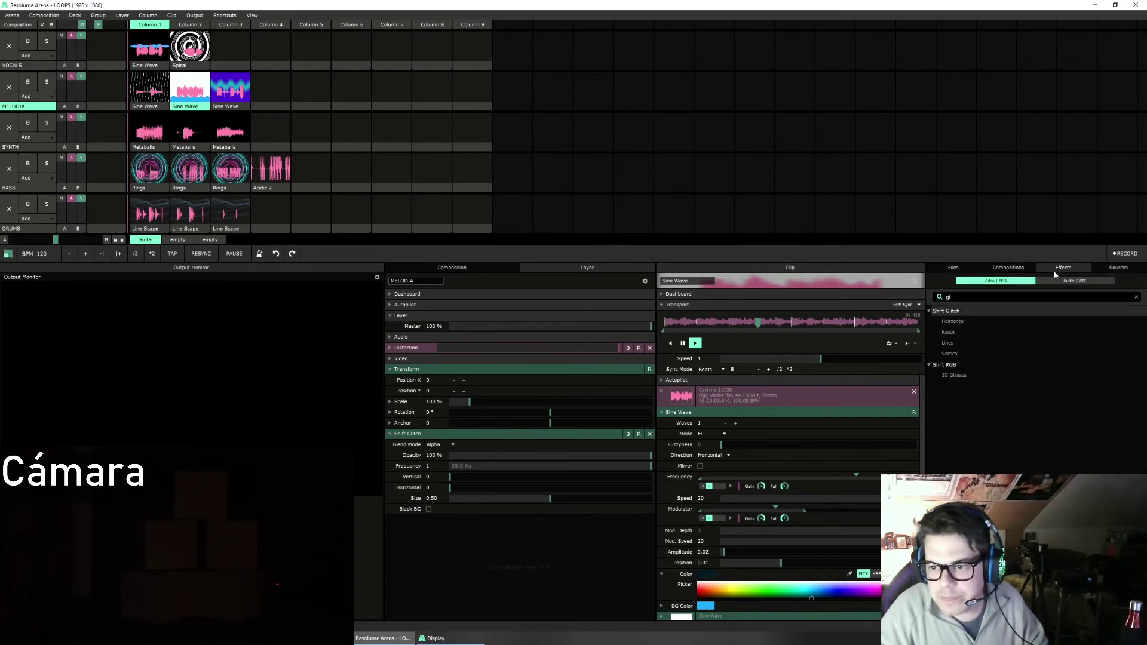
left_click(1073, 281)
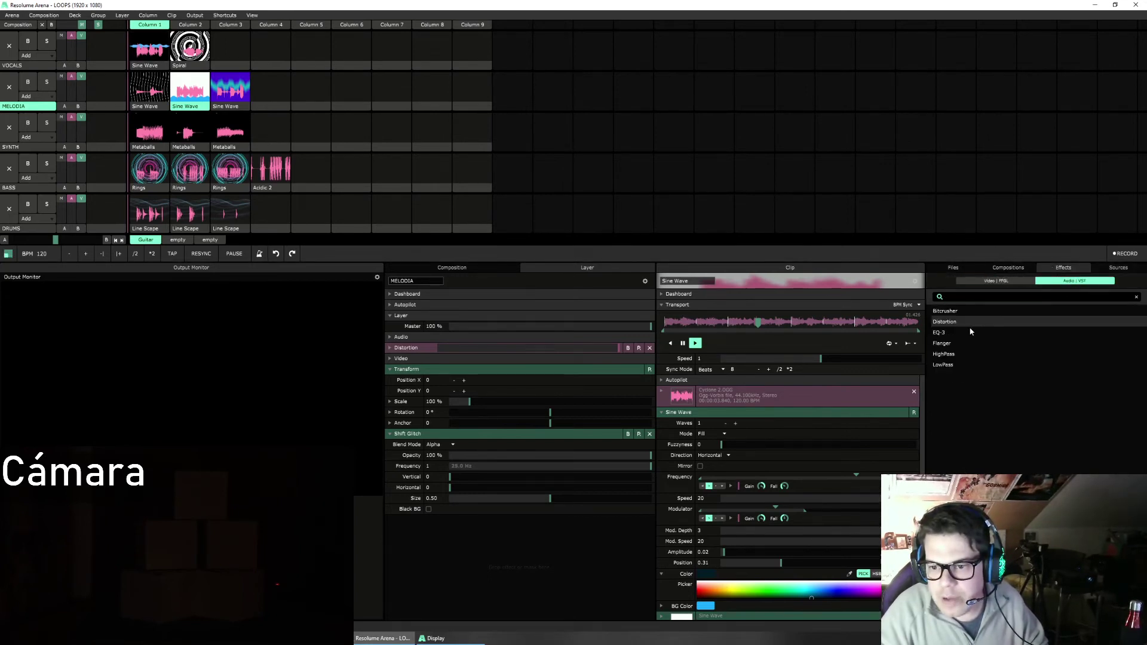
left_click(196, 57)
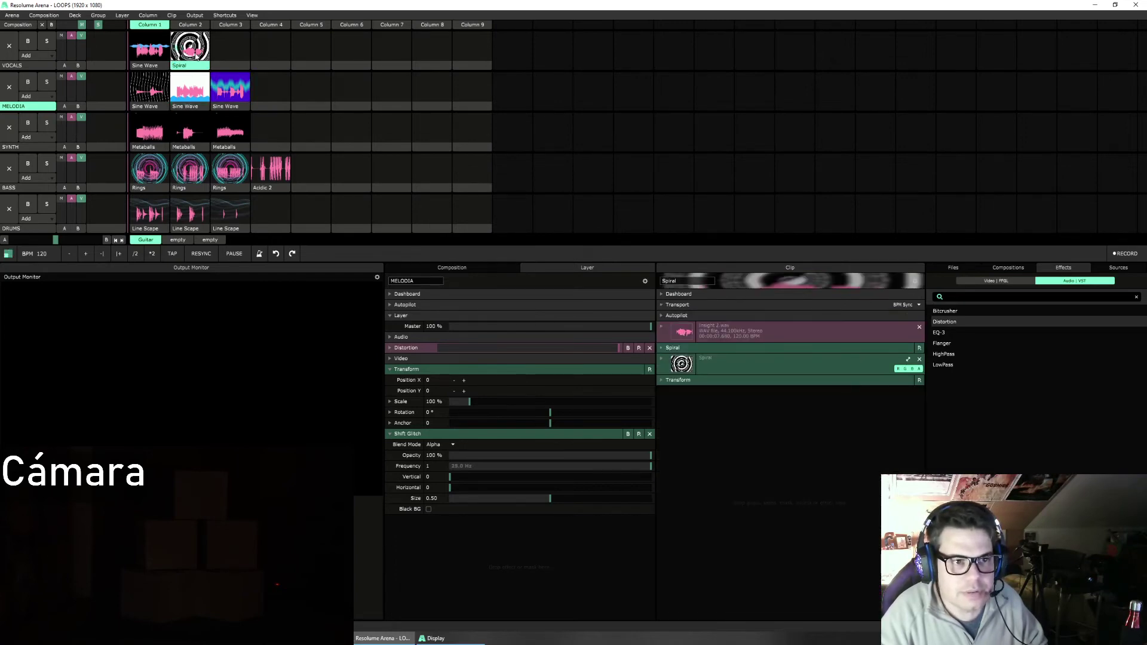
left_click(196, 57)
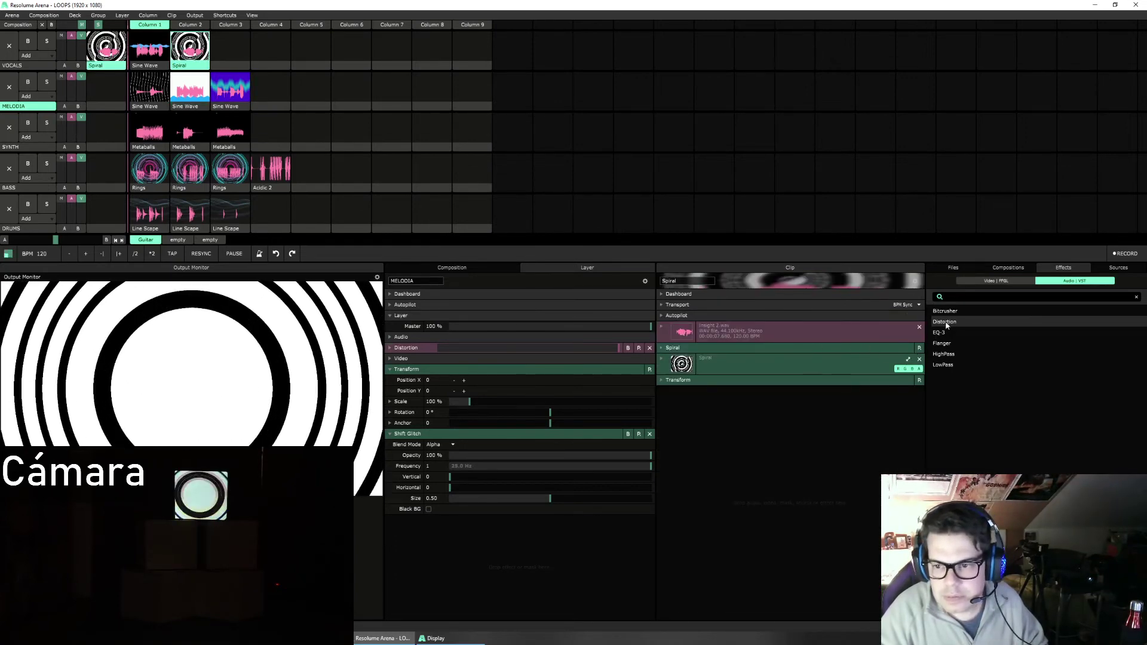
Step: Add a Flanger to the VOCALS layer and raise its Depth to 0.18 and Rate to 0.16
left_click(31, 64)
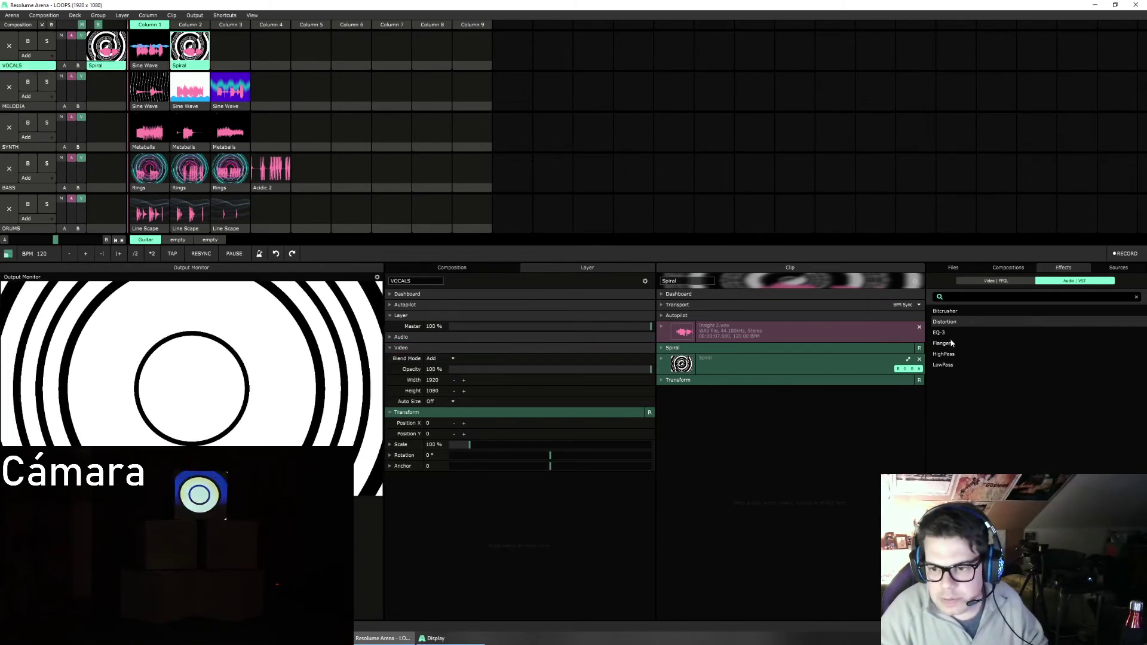
left_click_drag(951, 343, 563, 517)
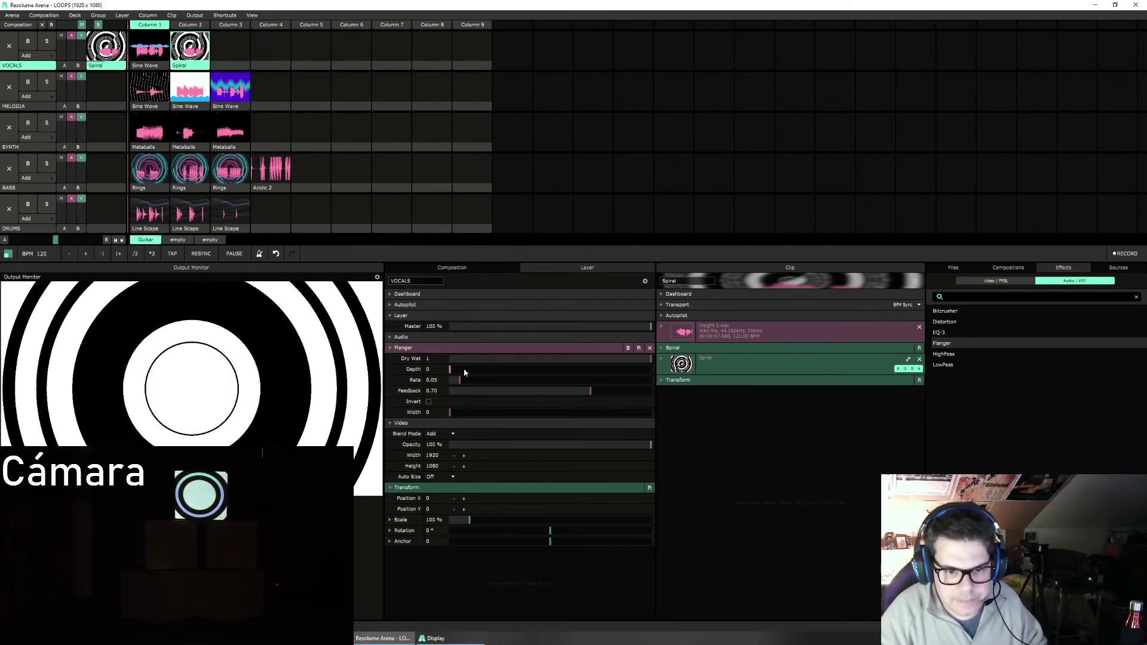
left_click_drag(463, 369, 653, 370)
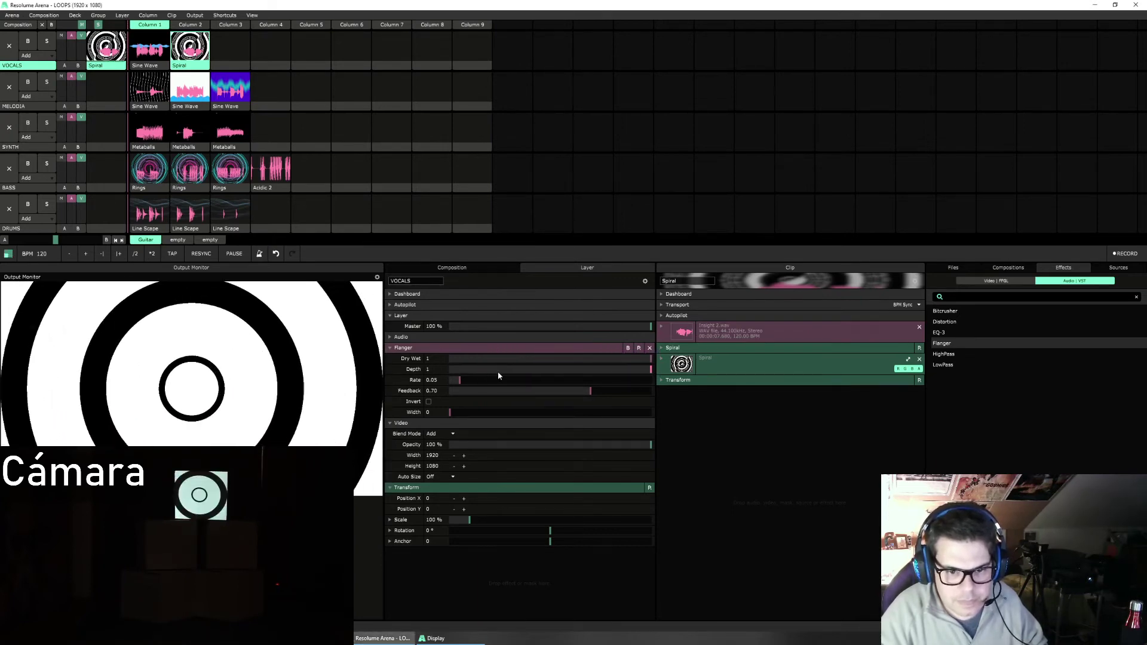
mouse_move(475, 383)
left_mouse_down()
mouse_move(645, 390)
mouse_move(481, 386)
left_mouse_up()
left_click_drag(610, 372, 486, 370)
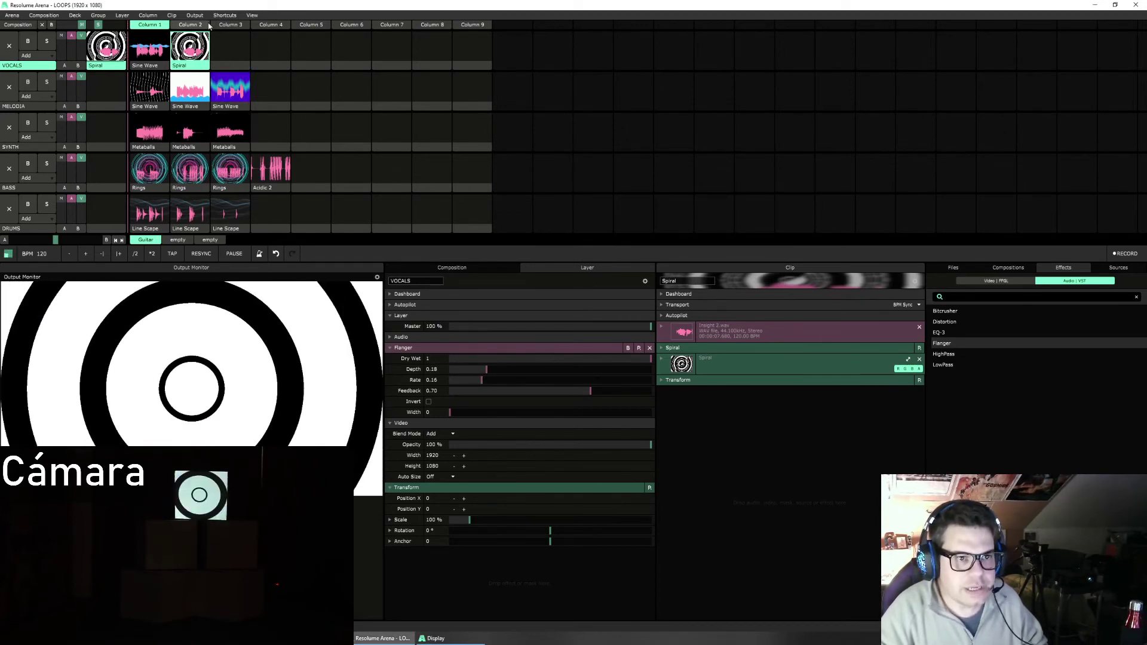
Step: Map the VOCALS Flanger Depth to a MIDI controller, then raise the Flanger Rate to 0.35
left_click(221, 17)
left_click(231, 36)
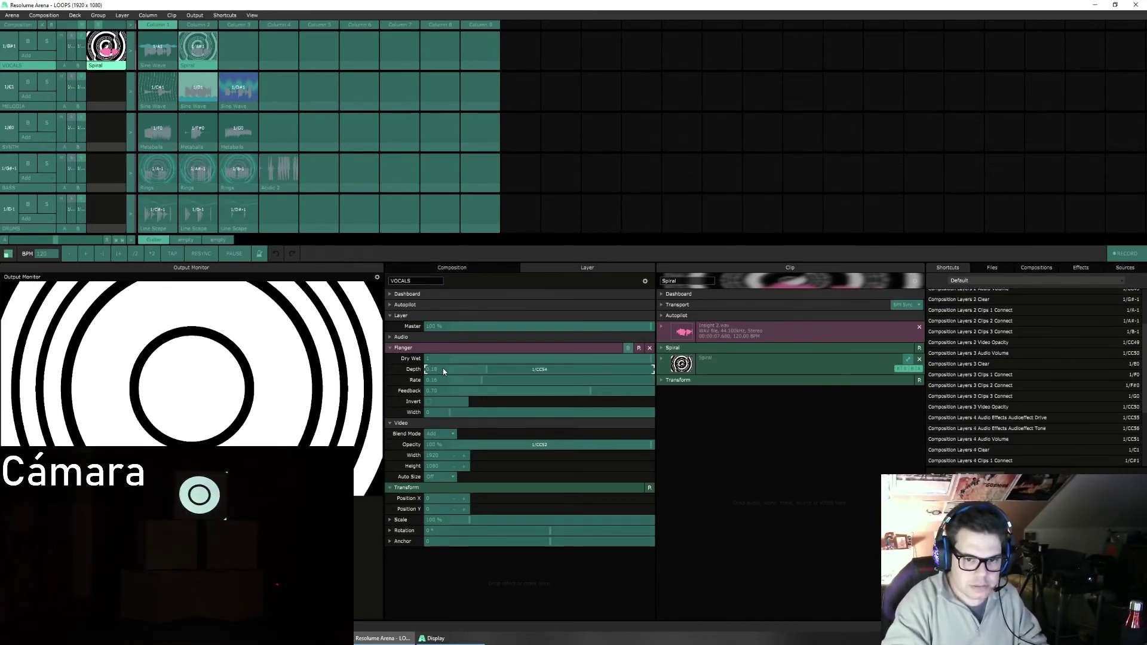
left_click(224, 15)
left_click(232, 67)
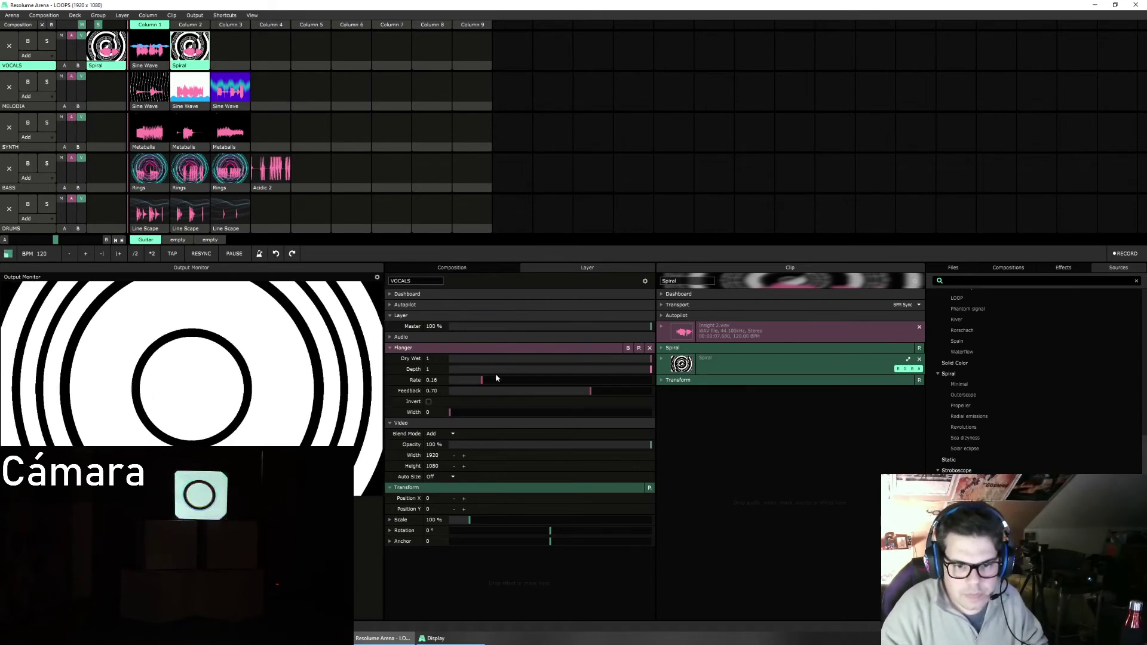
left_click_drag(483, 380, 520, 380)
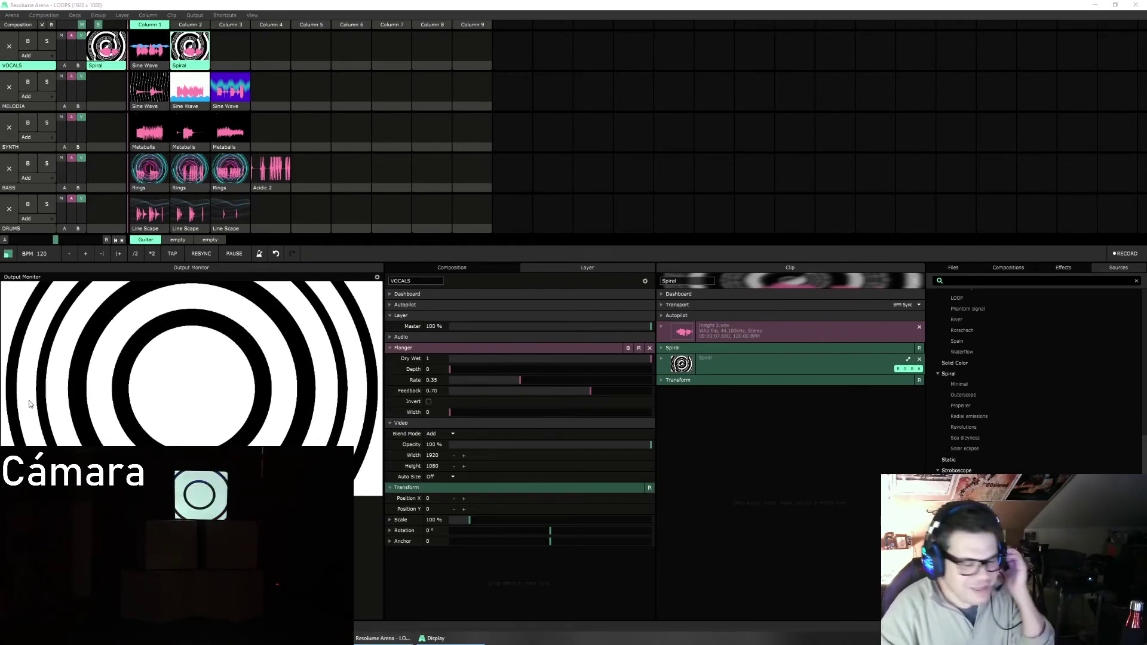
left_click(1046, 267)
left_click(995, 281)
type("gl")
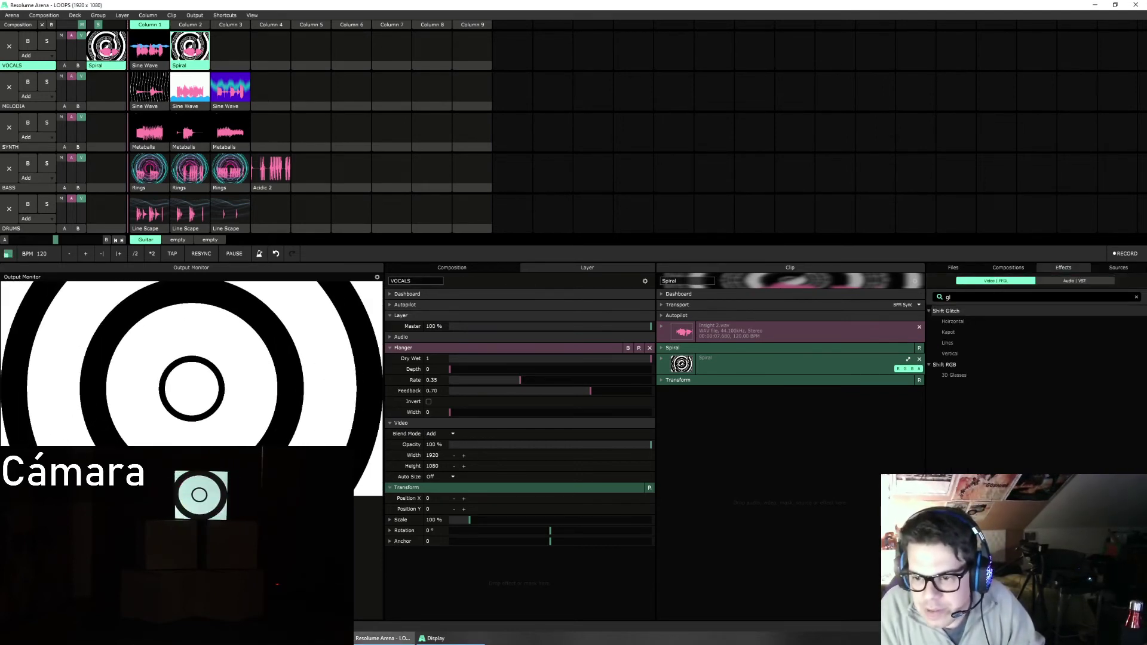
left_click(1136, 298)
scroll(1015, 428, "down", 1)
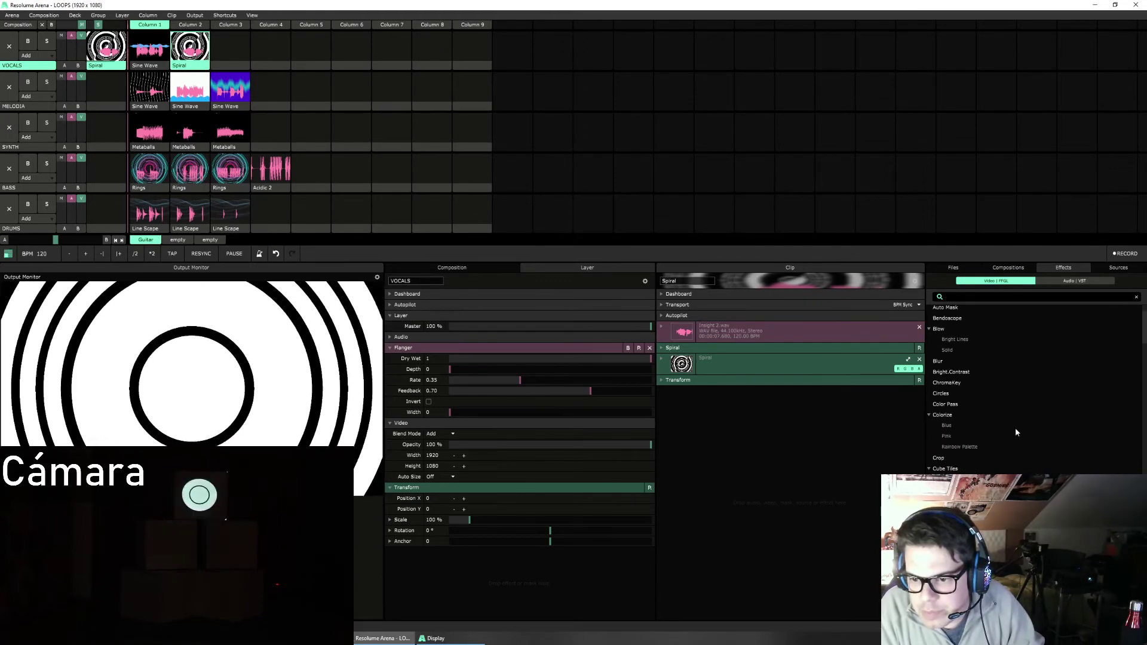
scroll(1015, 427, "down", 3)
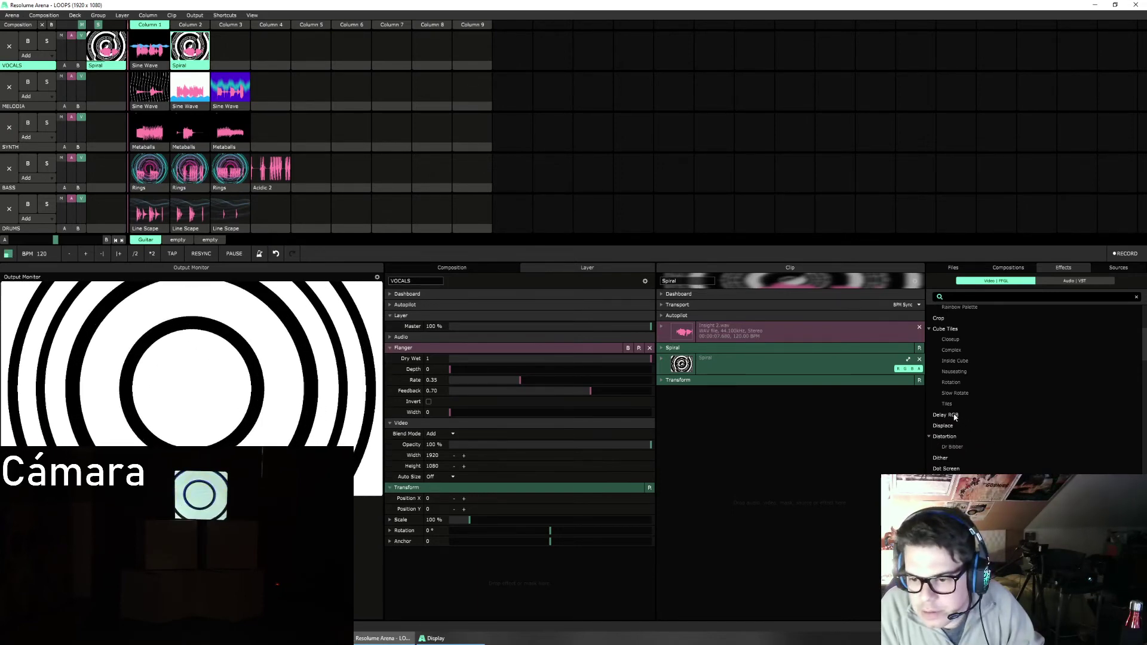
left_click_drag(953, 440, 590, 588)
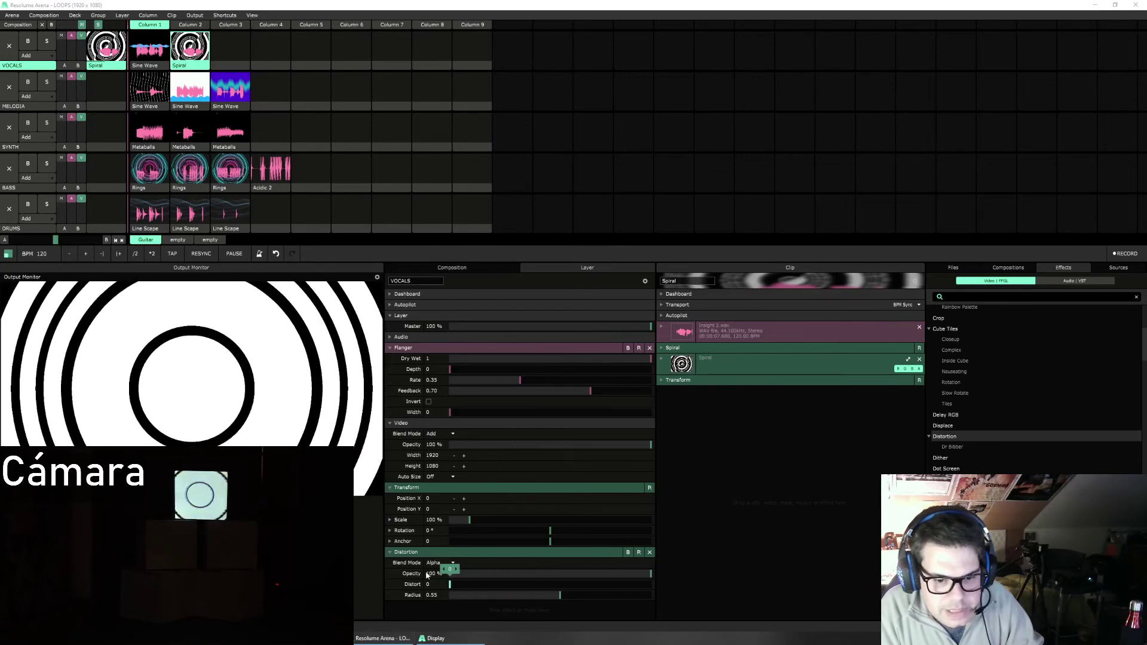
left_click(649, 552)
scroll(1034, 388, "down", 6)
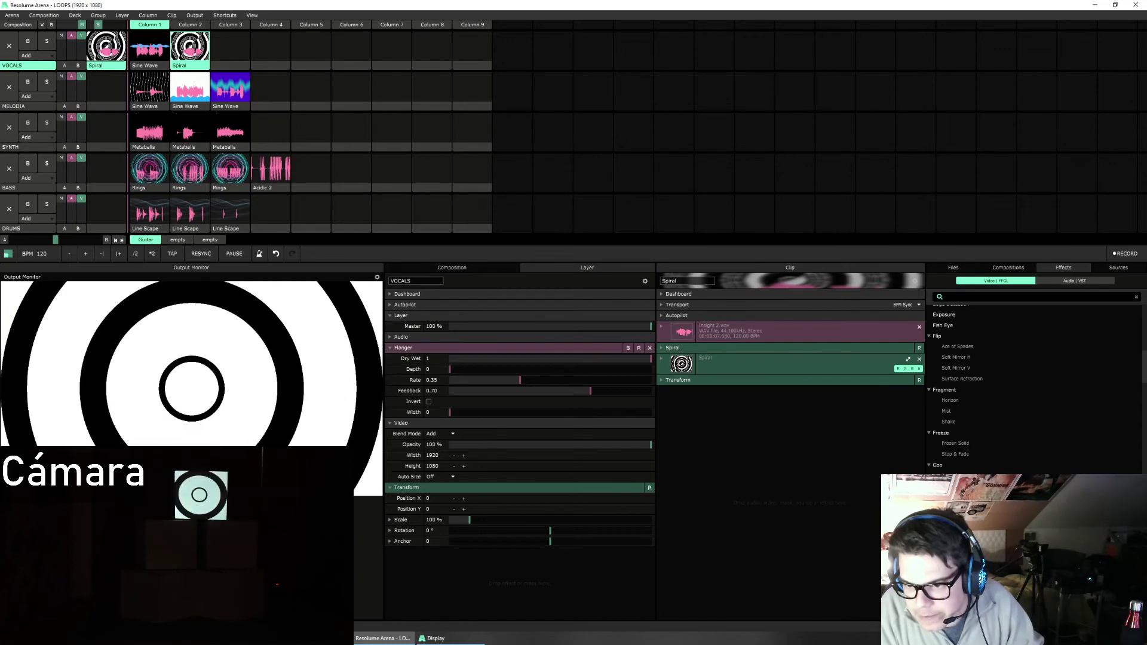
scroll(1034, 389, "down", 4)
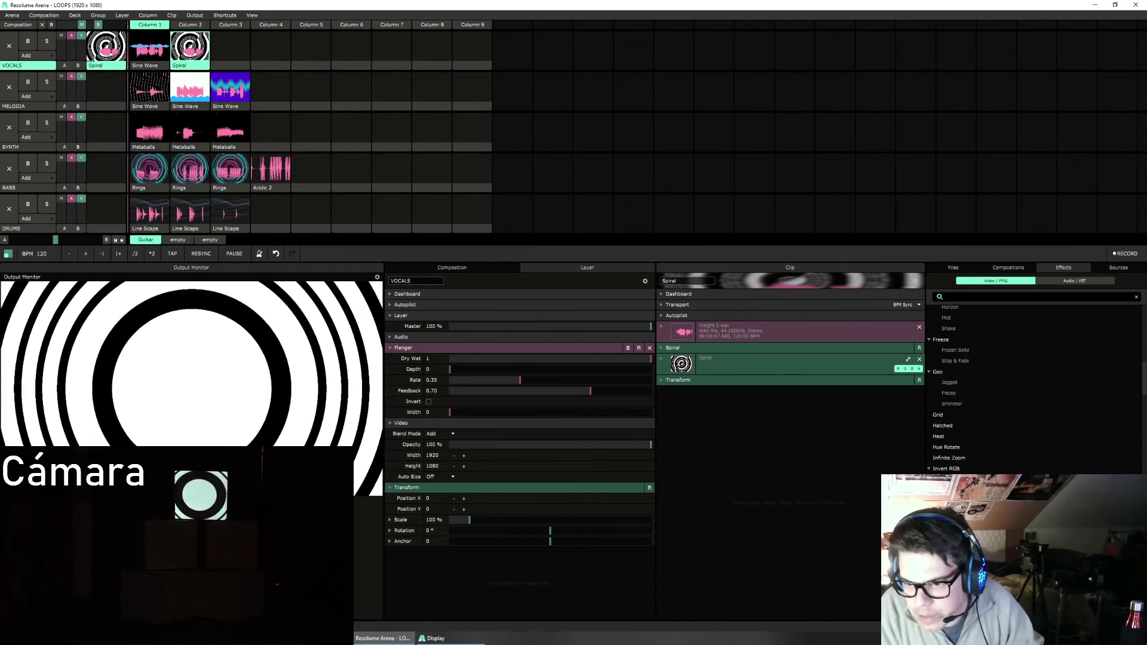
scroll(1034, 388, "down", 3)
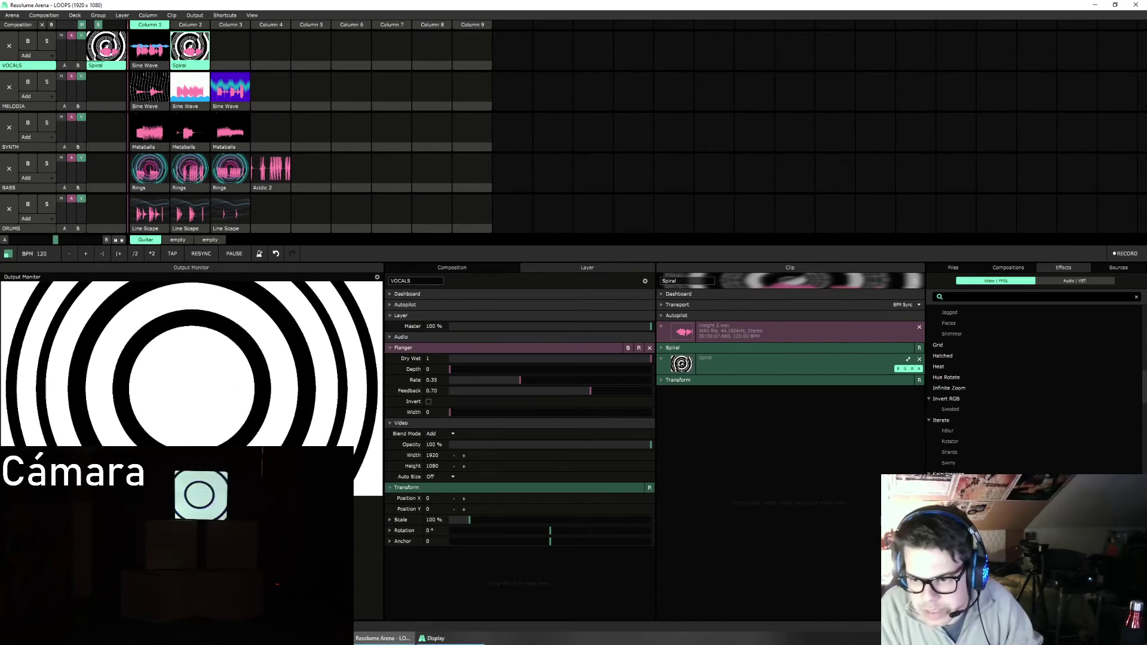
scroll(1034, 388, "down", 2)
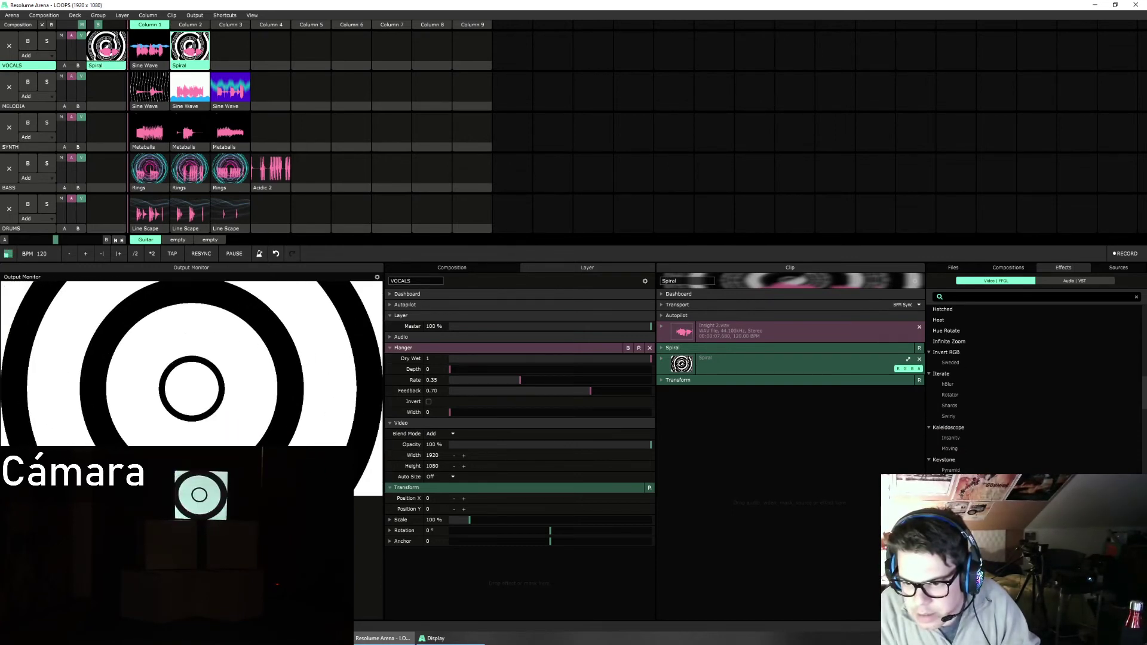
scroll(1033, 389, "down", 2)
left_click_drag(954, 465, 518, 582)
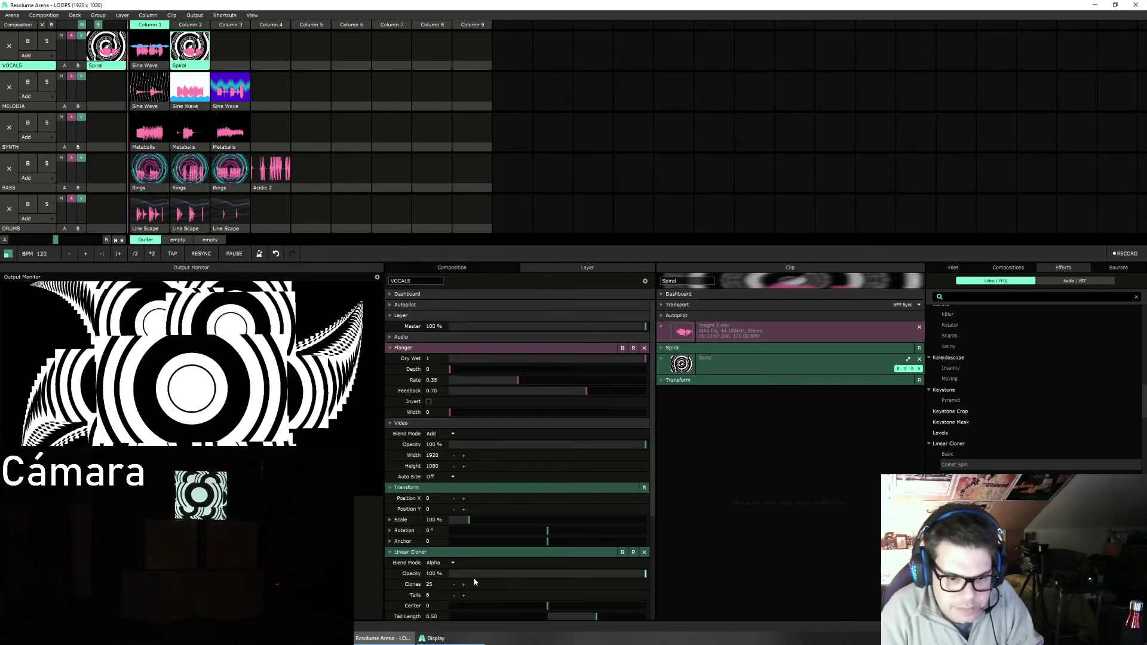
left_click_drag(652, 489, 648, 598)
mouse_move(547, 475)
left_mouse_down()
mouse_move(573, 474)
mouse_move(464, 476)
mouse_move(584, 476)
mouse_move(519, 476)
left_mouse_up()
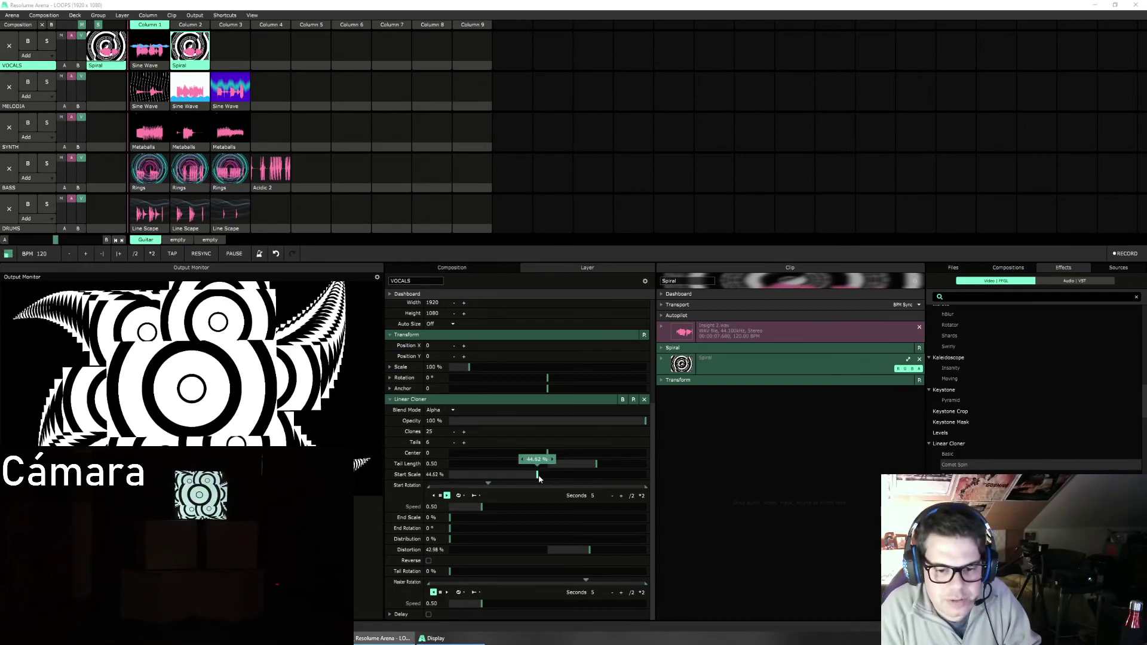
mouse_move(538, 478)
left_mouse_down()
mouse_move(605, 478)
mouse_move(551, 478)
left_mouse_up()
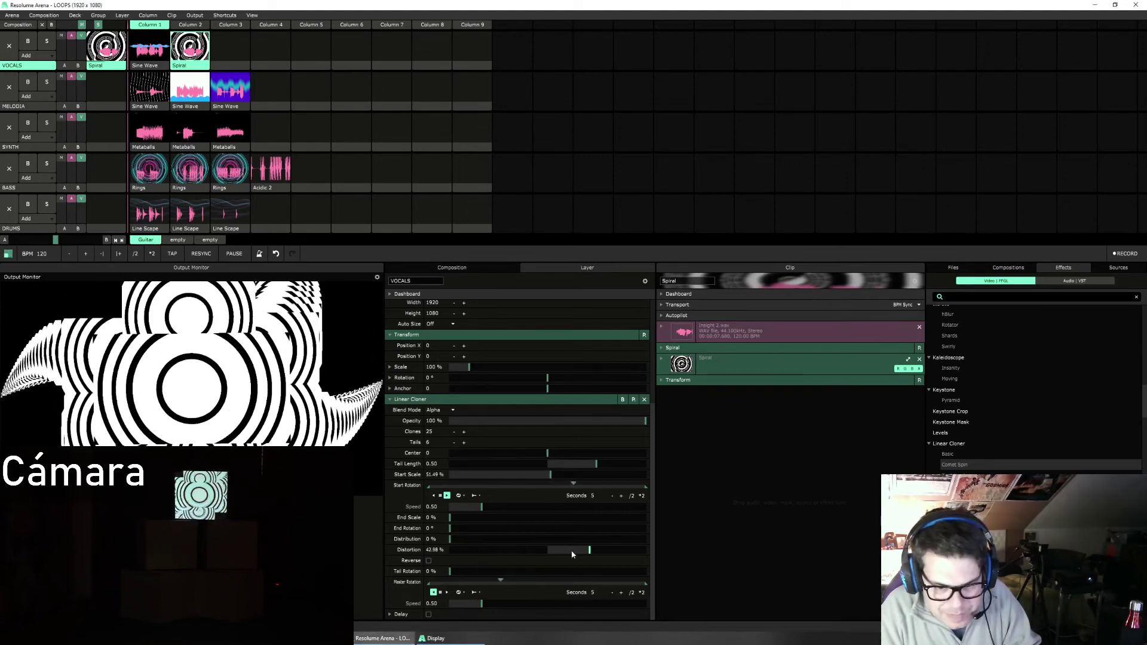
left_click(644, 398)
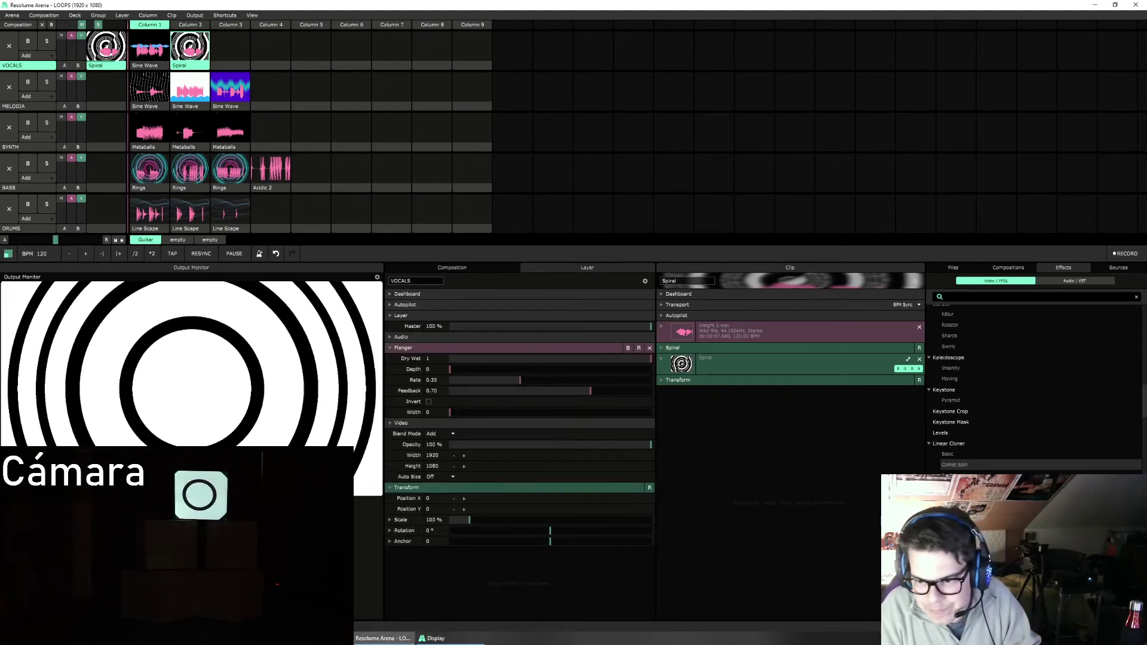
scroll(1034, 418, "down", 2)
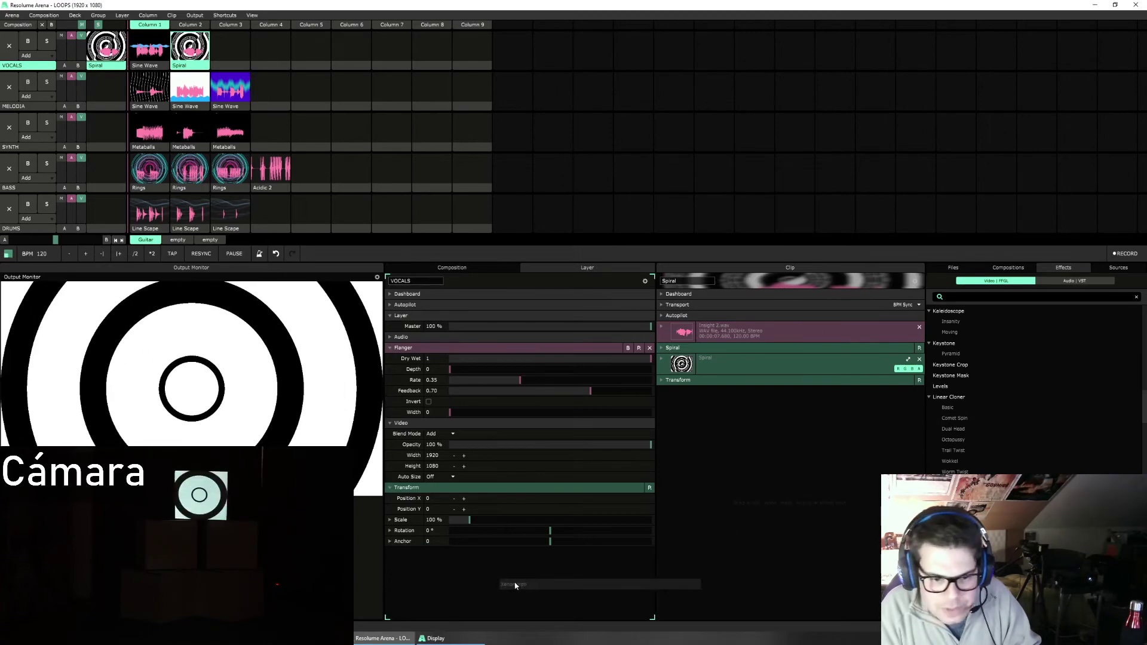
Step: Add a Linear Cloner to the layer, remove it again, and scroll down the effects list
left_click_drag(965, 397, 515, 585)
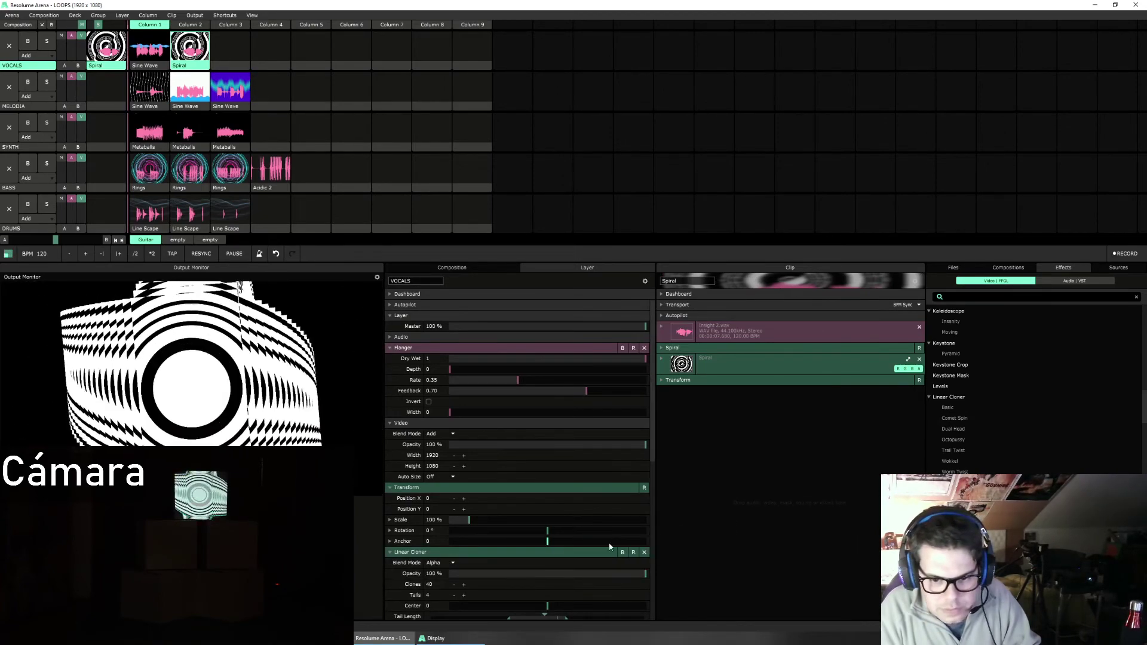
left_click(644, 552)
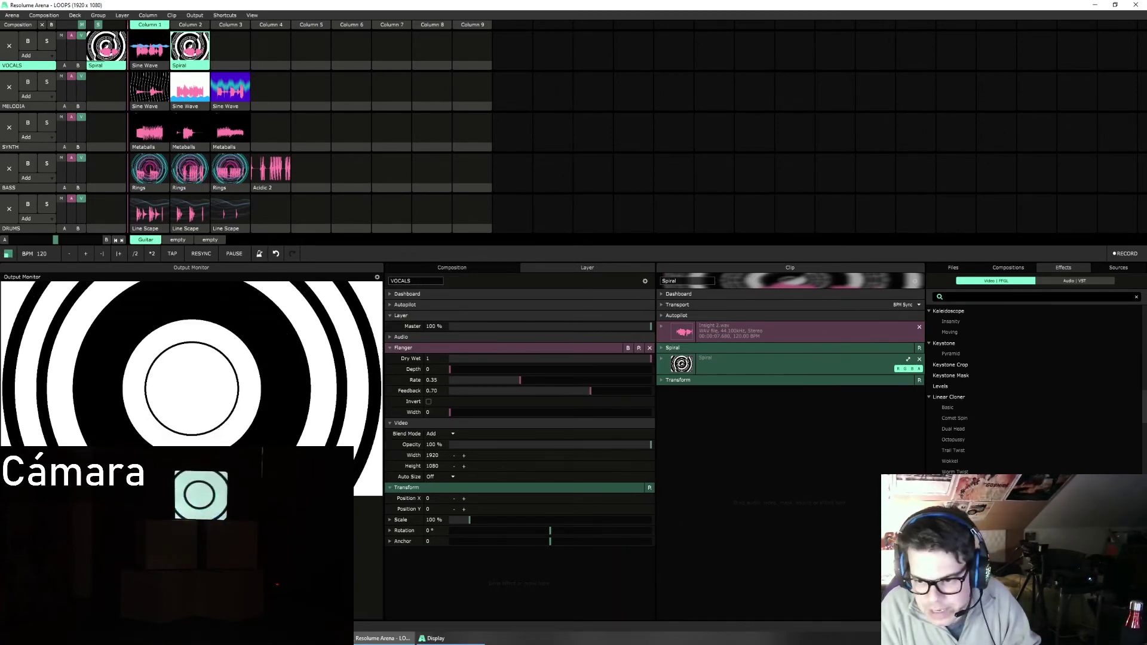
scroll(991, 388, "down", 3)
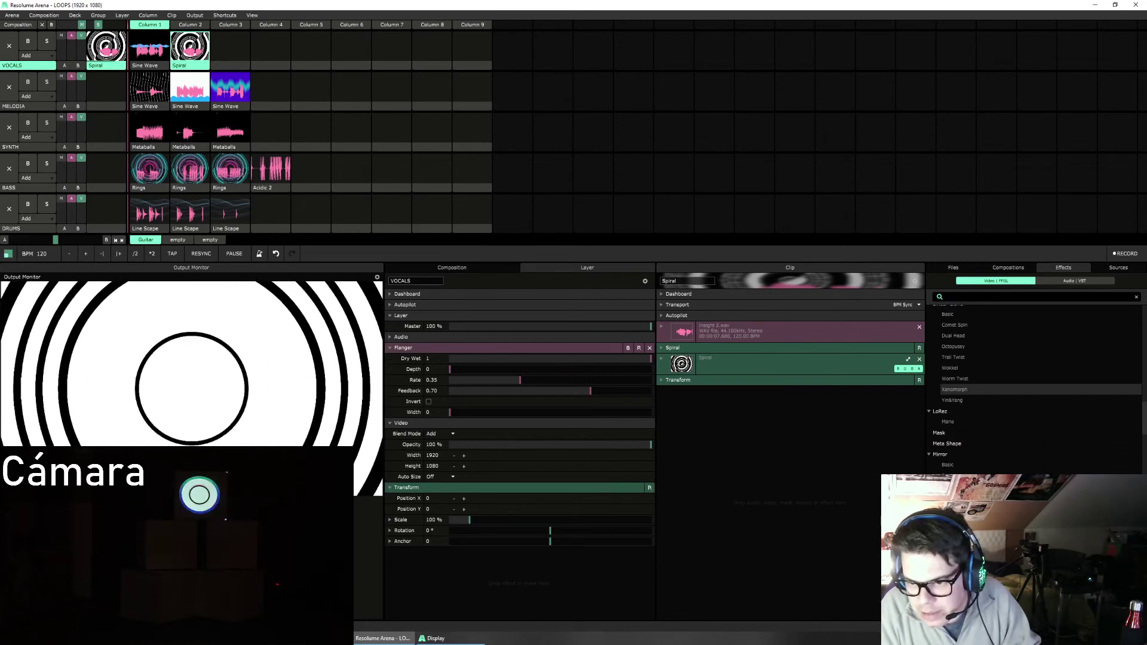
scroll(992, 388, "down", 3)
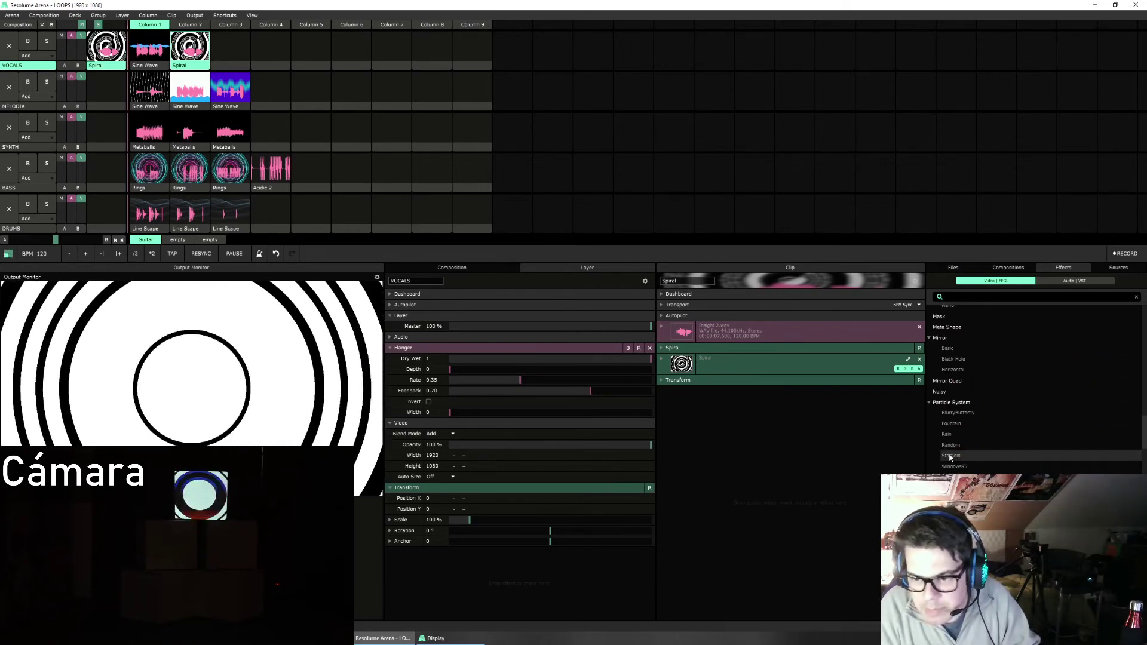
Step: Add the Starfield Particle System to the VOCALS layer with Opacity lowered to 0 %
left_click_drag(951, 457, 653, 439)
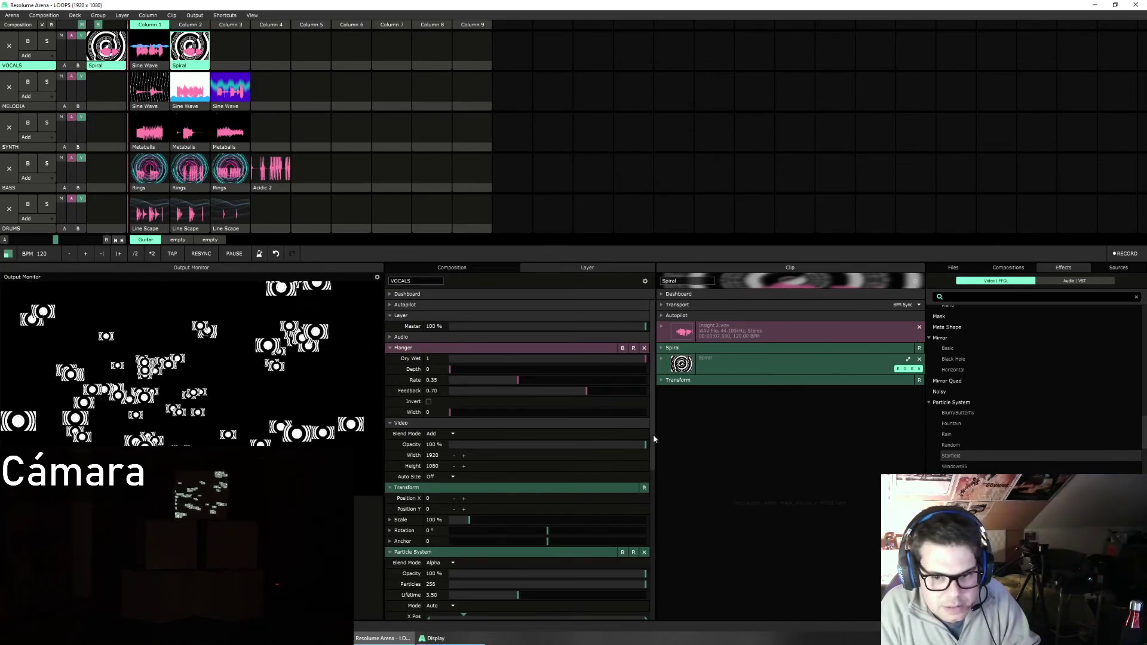
scroll(536, 345, "down", 5)
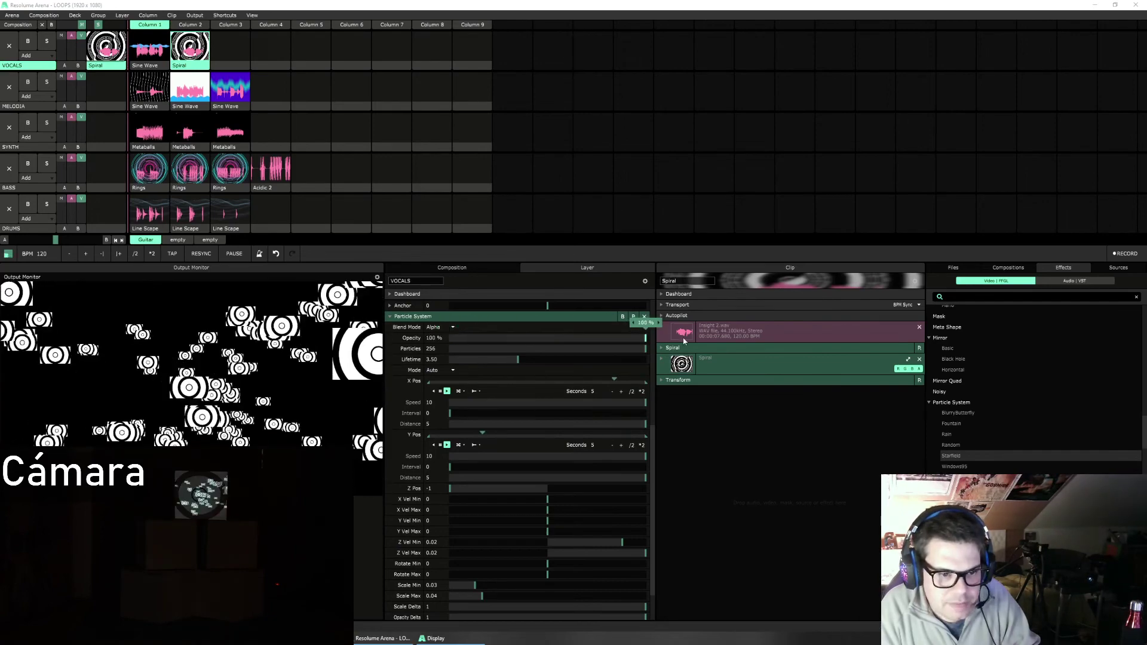
left_click_drag(645, 338, 407, 340)
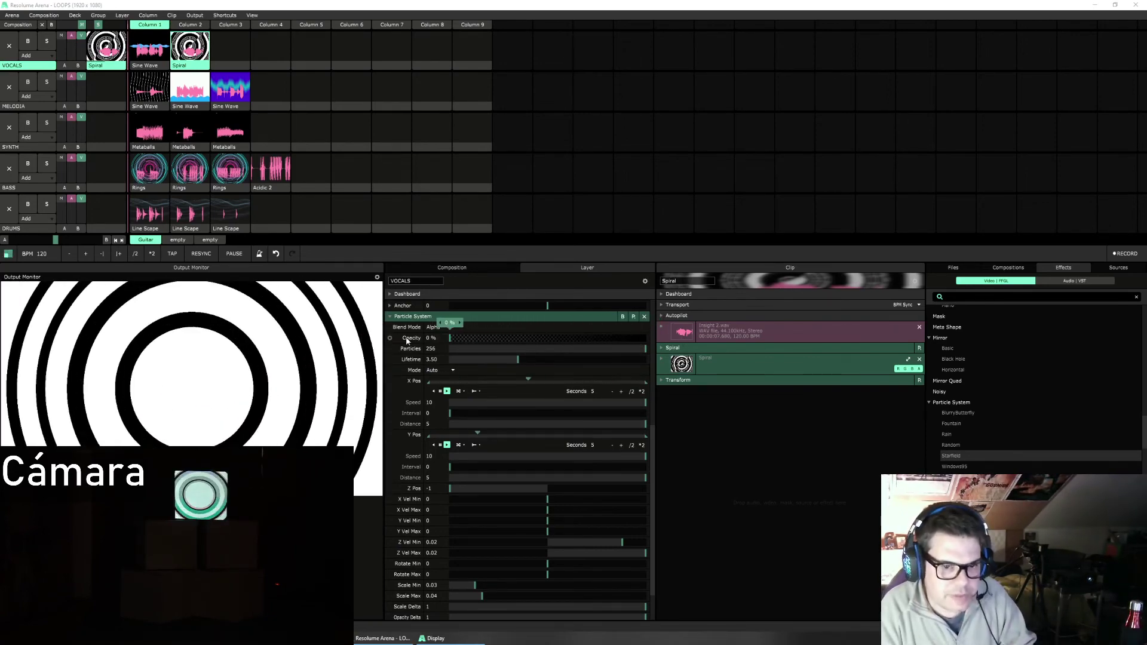
Step: Map the VOCALS Particle System Opacity slider to APC Mini control 1/CC54
left_click(225, 15)
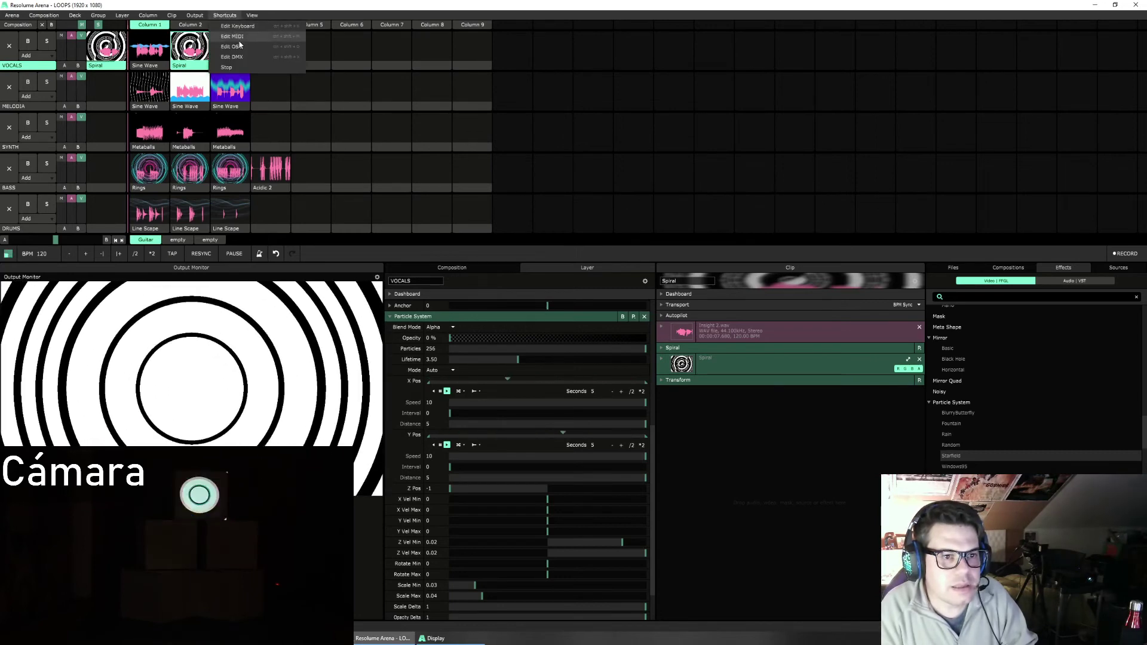
left_click(236, 37)
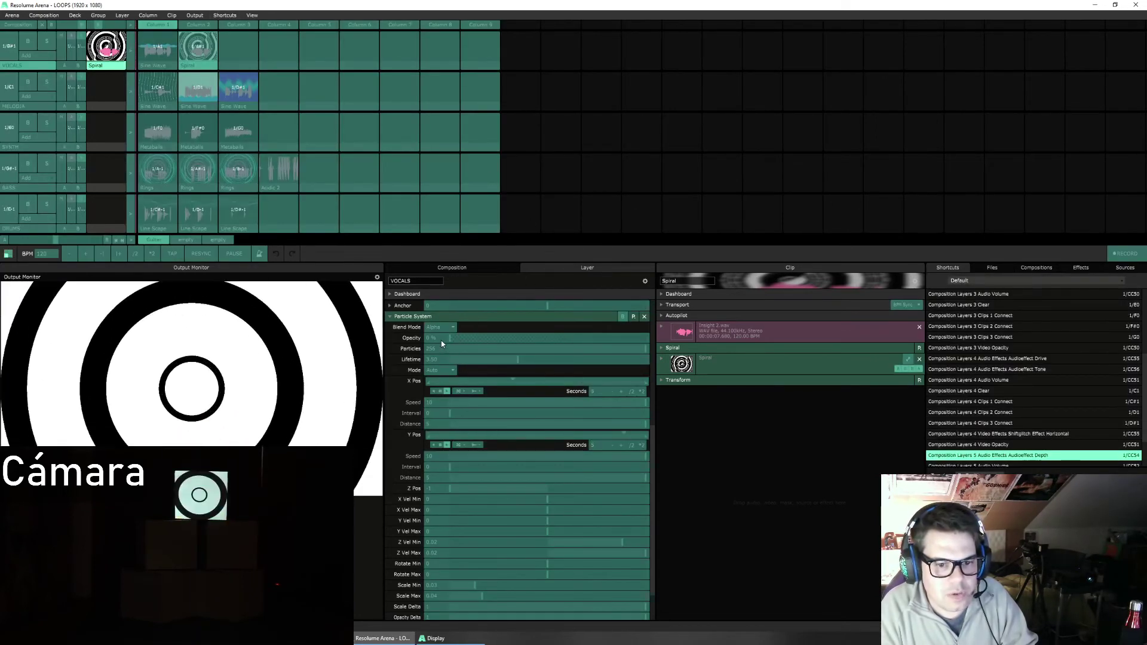
left_click(442, 338)
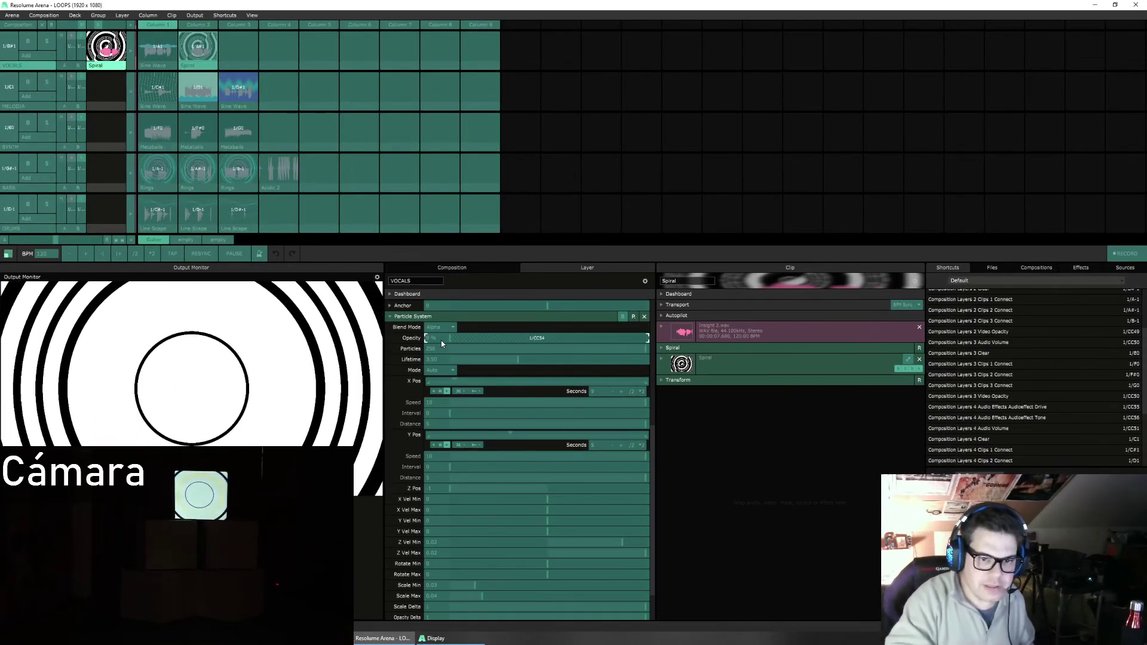
left_click(230, 16)
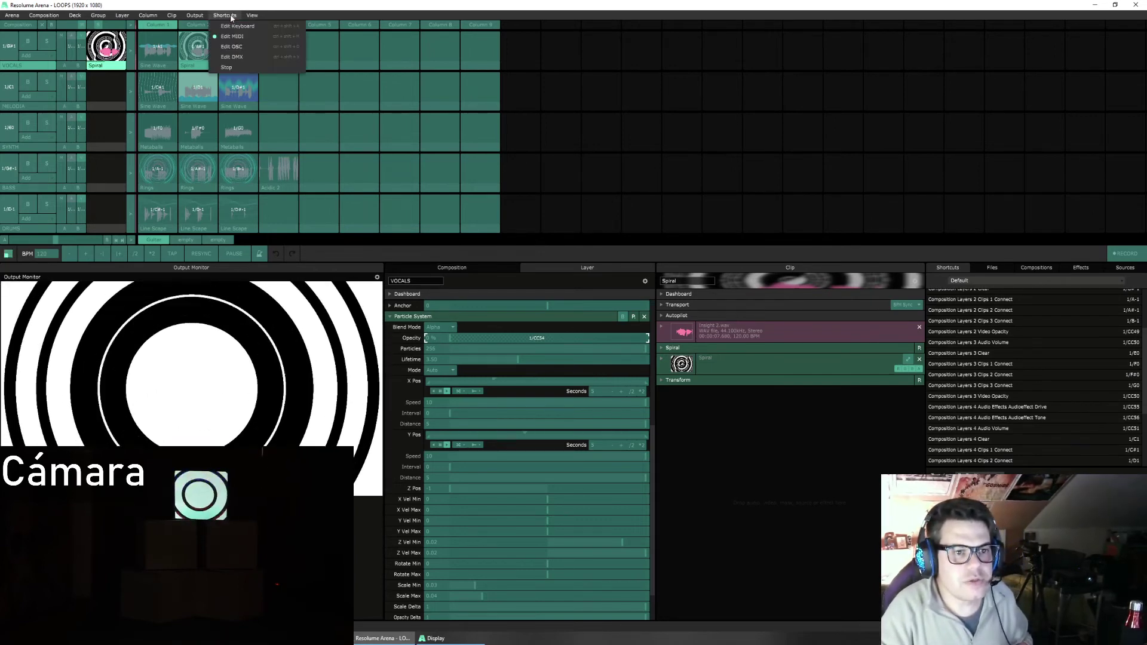
left_click(230, 67)
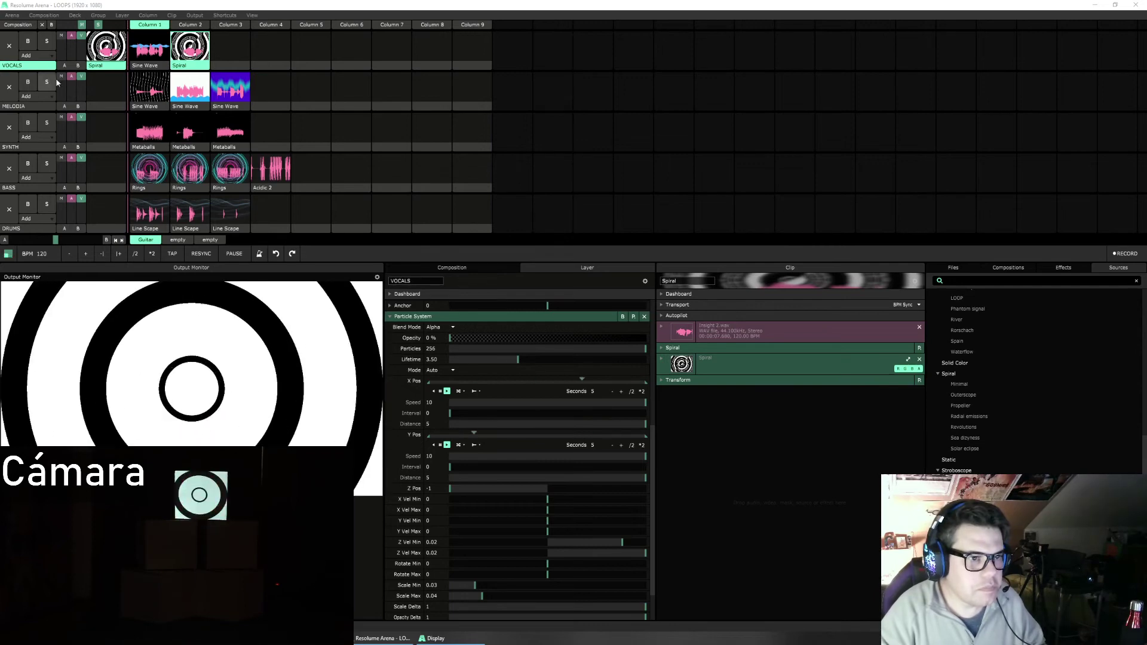
Step: Clear the VOCALS layer, collapse the Particle System panel, and trigger a new clip onto the cubes
left_click(10, 46)
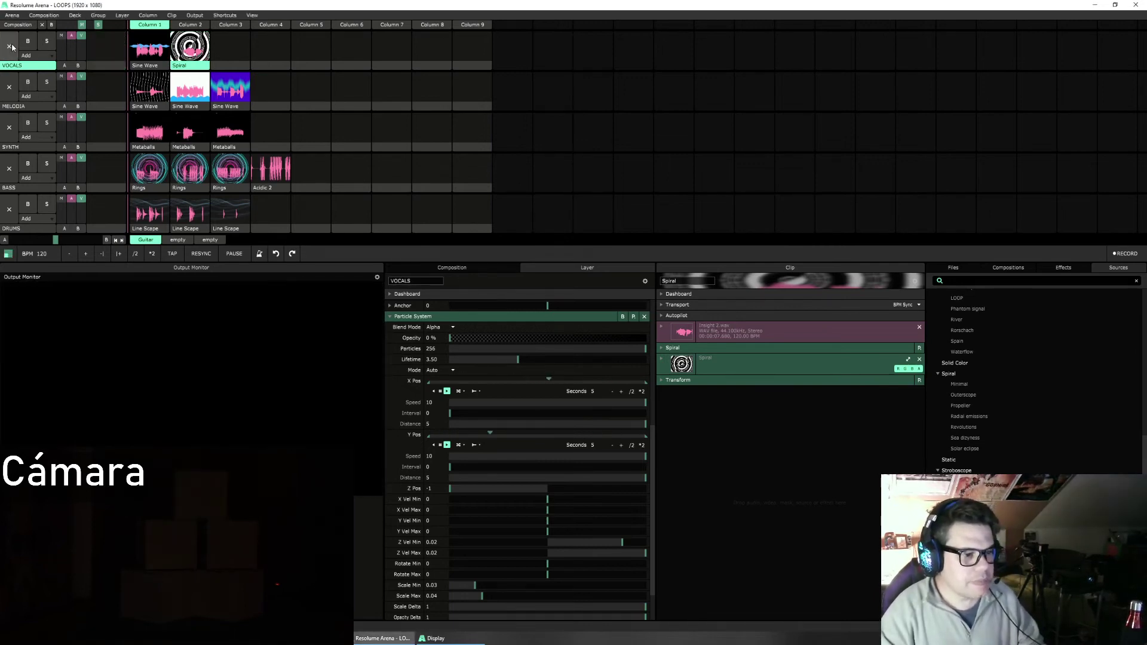
left_click(392, 316)
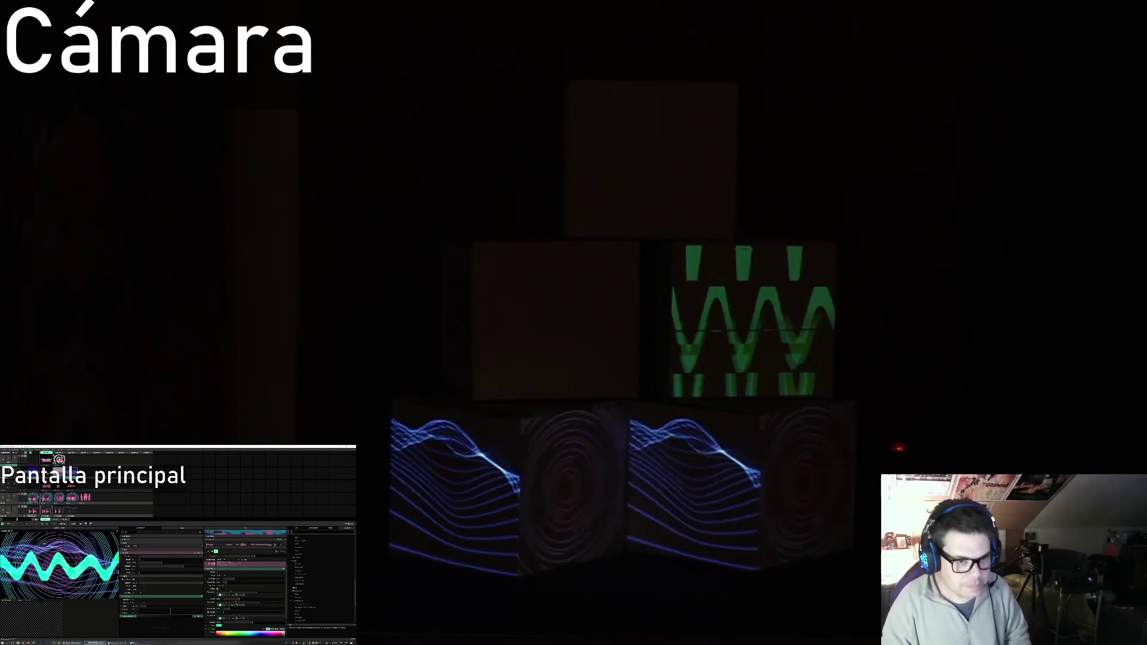
left_click(70, 512)
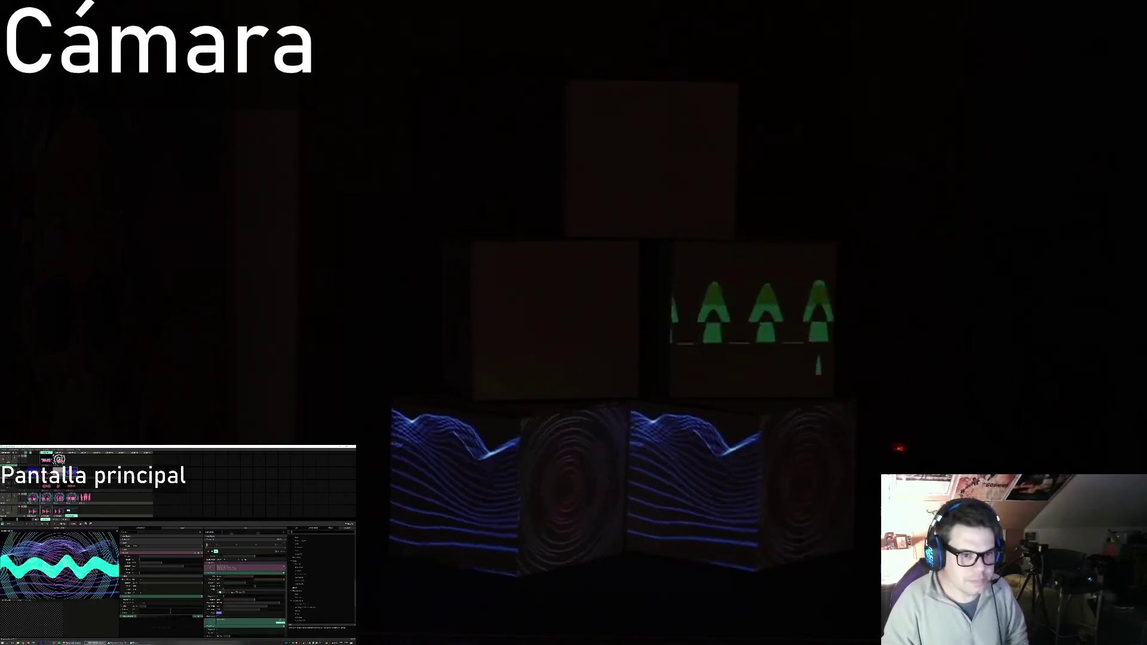